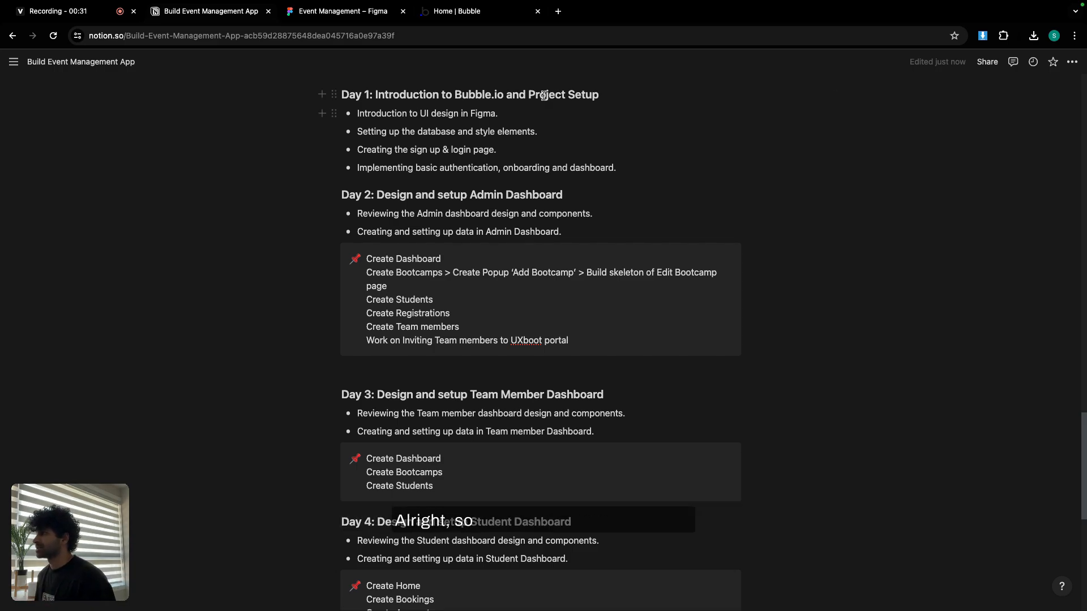
Switch to the Event Management Figma file and review the three profile cards.
left_click(351, 12)
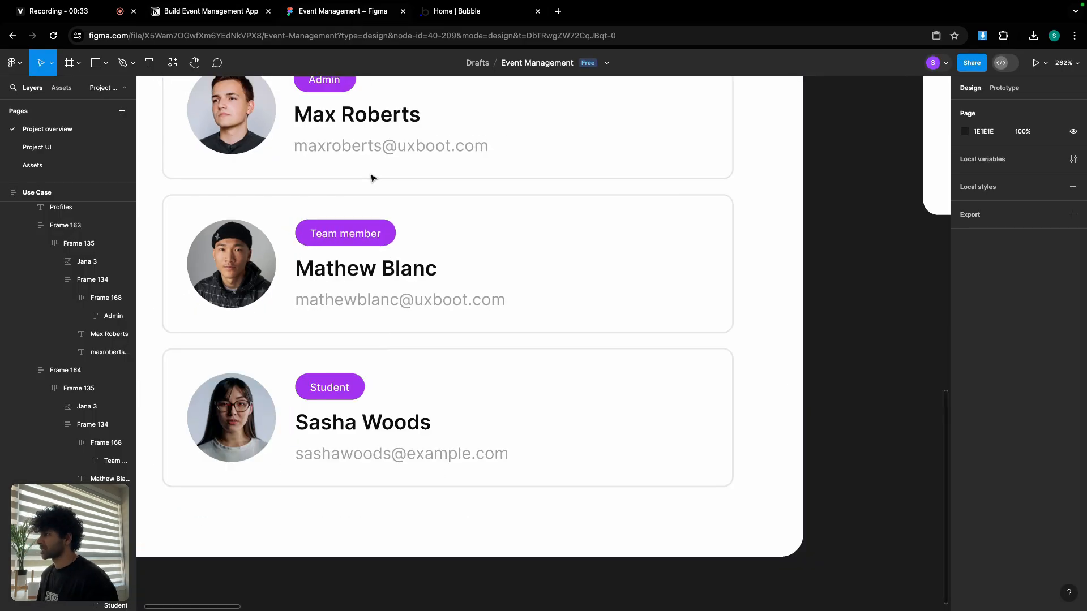
scroll(370, 178, "down", 5)
scroll(370, 179, "up", 5)
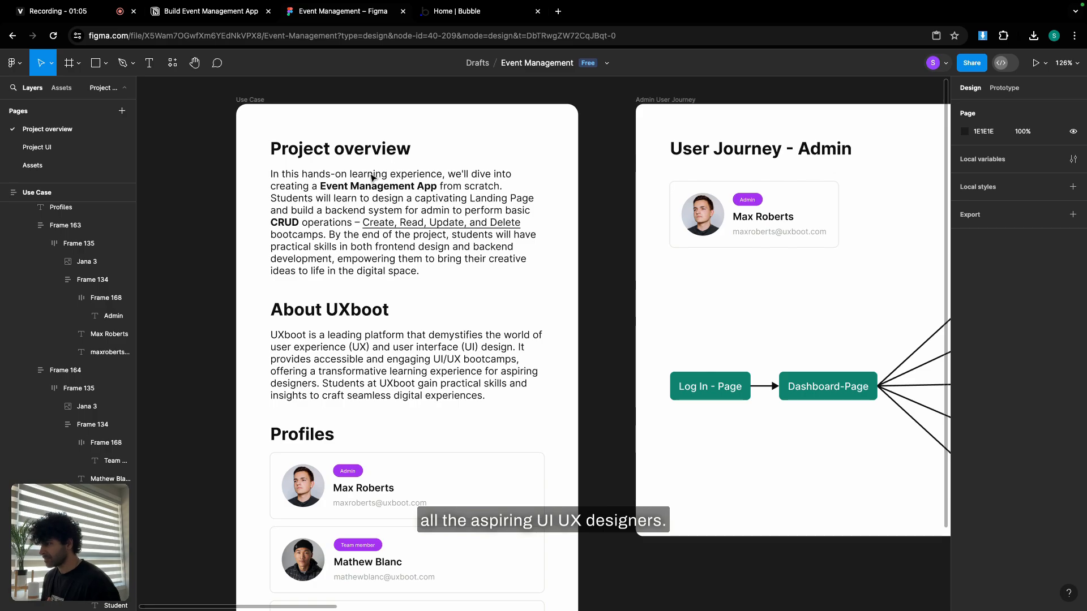
scroll(371, 226, "down", 5)
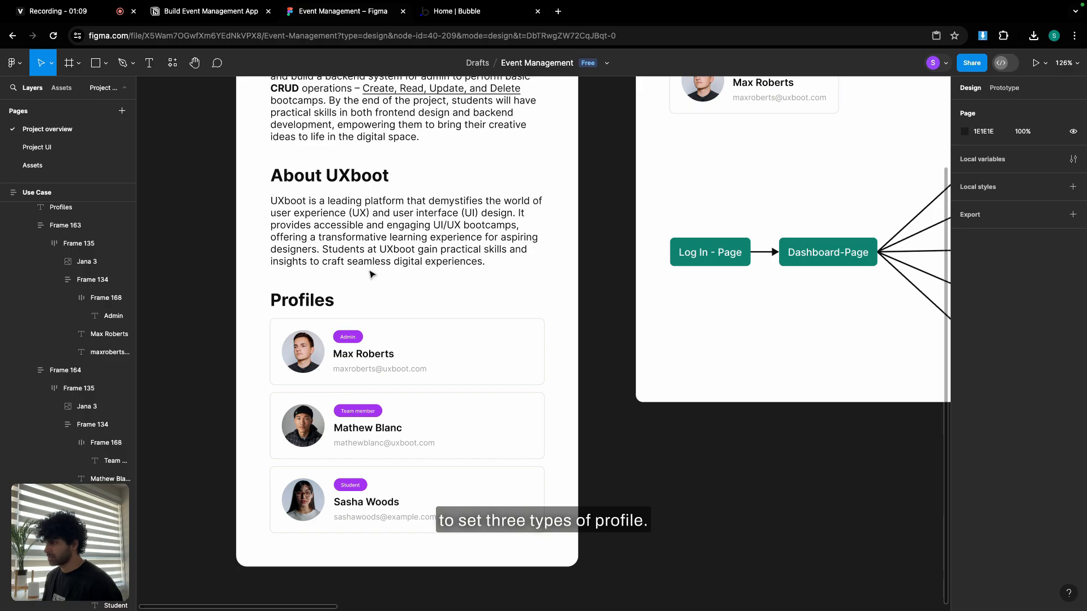
scroll(355, 365, "up", 5, "ctrl")
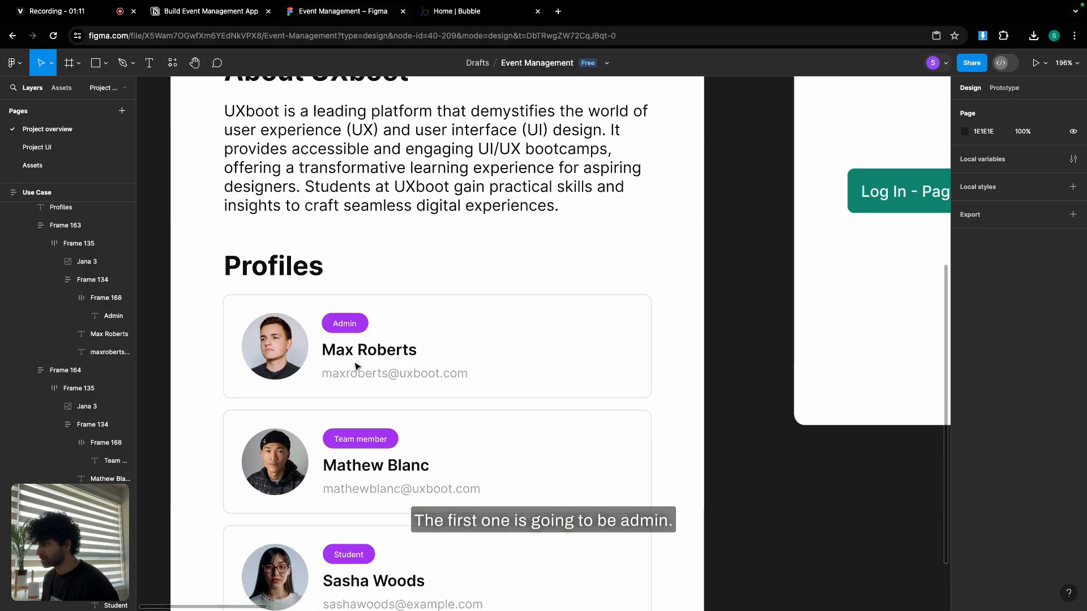
scroll(355, 365, "up", 4, "ctrl")
scroll(357, 363, "down", 3)
scroll(473, 347, "up", 1, "ctrl")
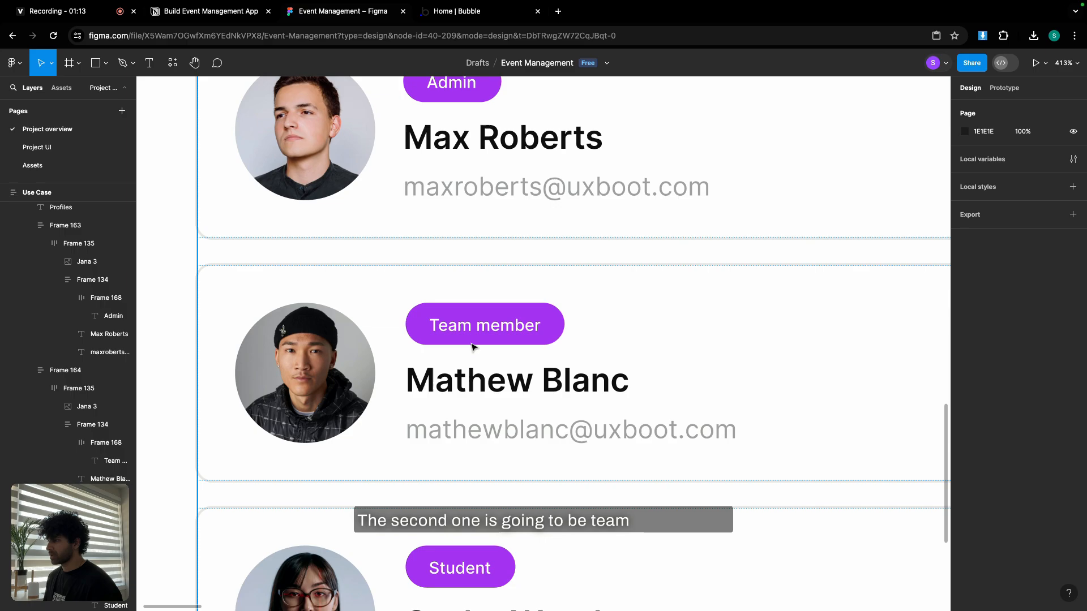
scroll(472, 347, "down", 3)
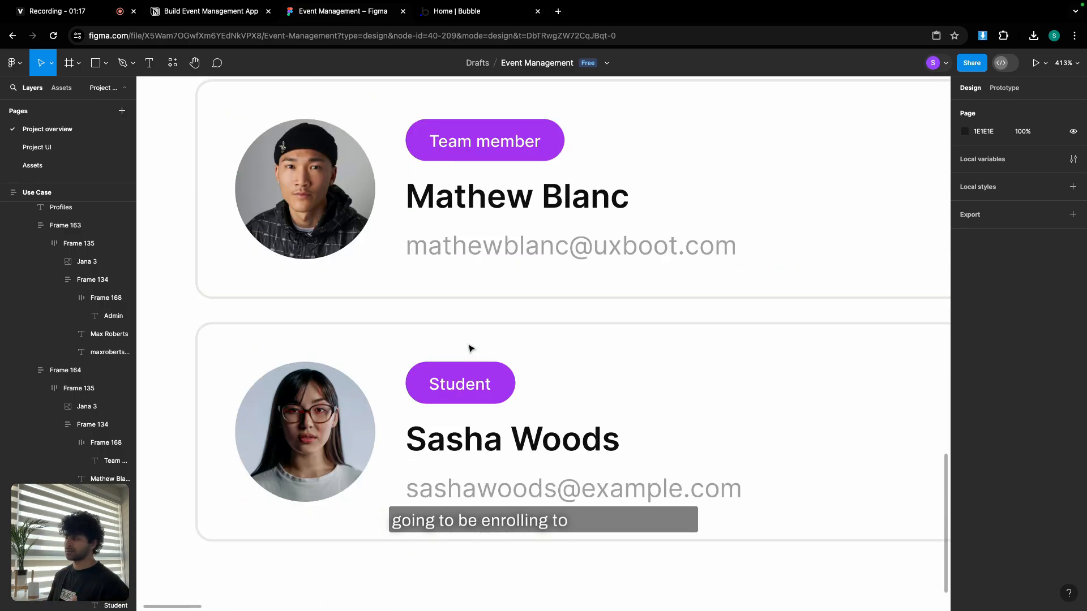
scroll(469, 348, "up", 3)
Zoom out so the User Journey - Admin diagram is in view.
scroll(470, 348, "down", 1, "ctrl")
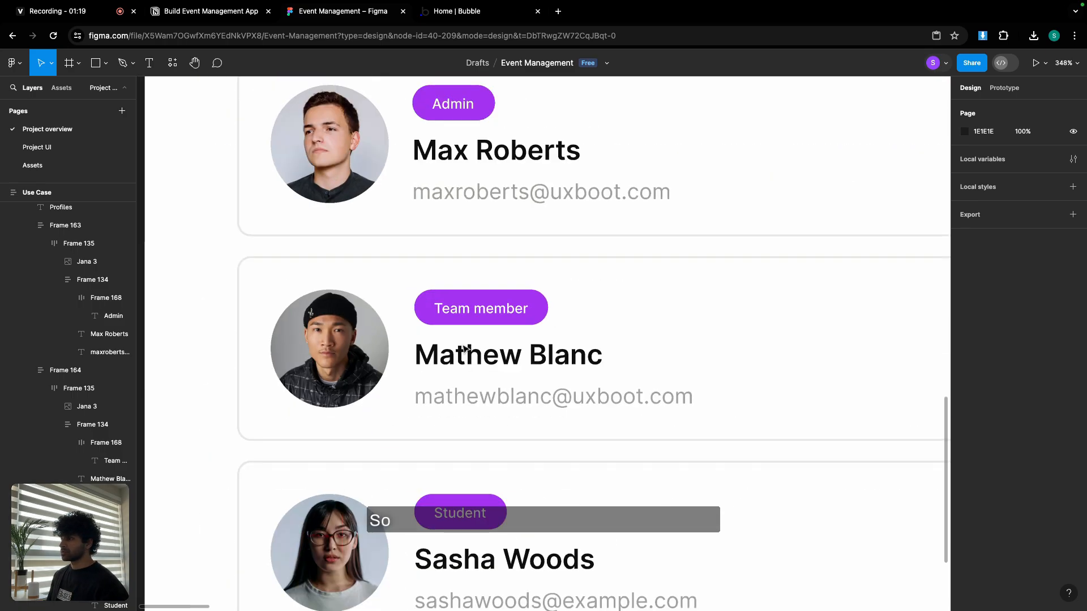
scroll(464, 348, "down", 5, "ctrl")
scroll(396, 283, "right", 5)
scroll(347, 251, "up", 2, "ctrl")
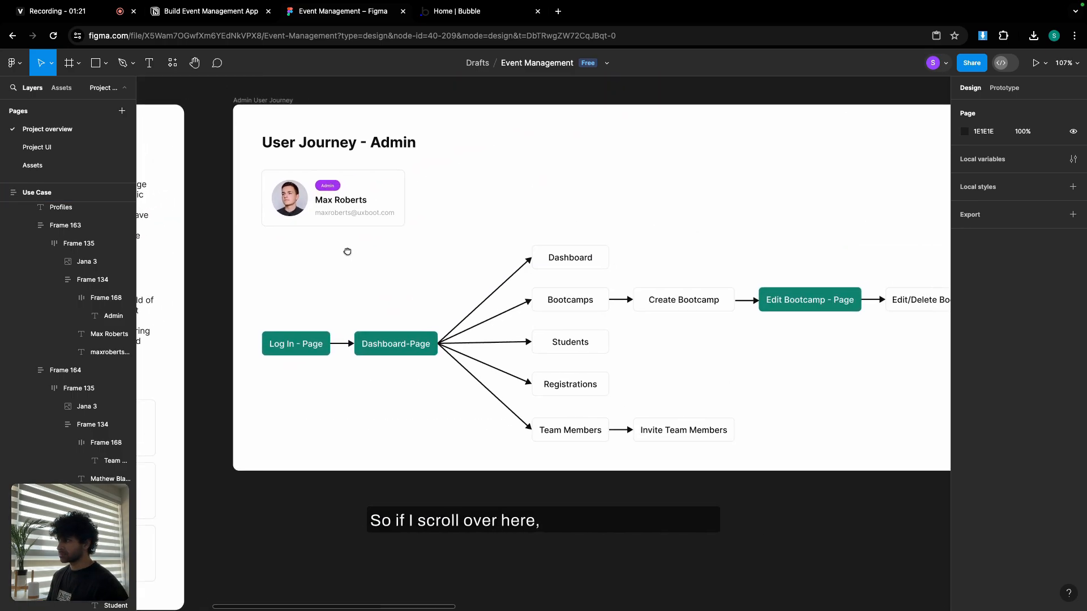
Pan across the whole Admin user journey, then over to the Team member journey frame.
left_click_drag(348, 251, 325, 252)
left_click_drag(464, 217, 412, 216)
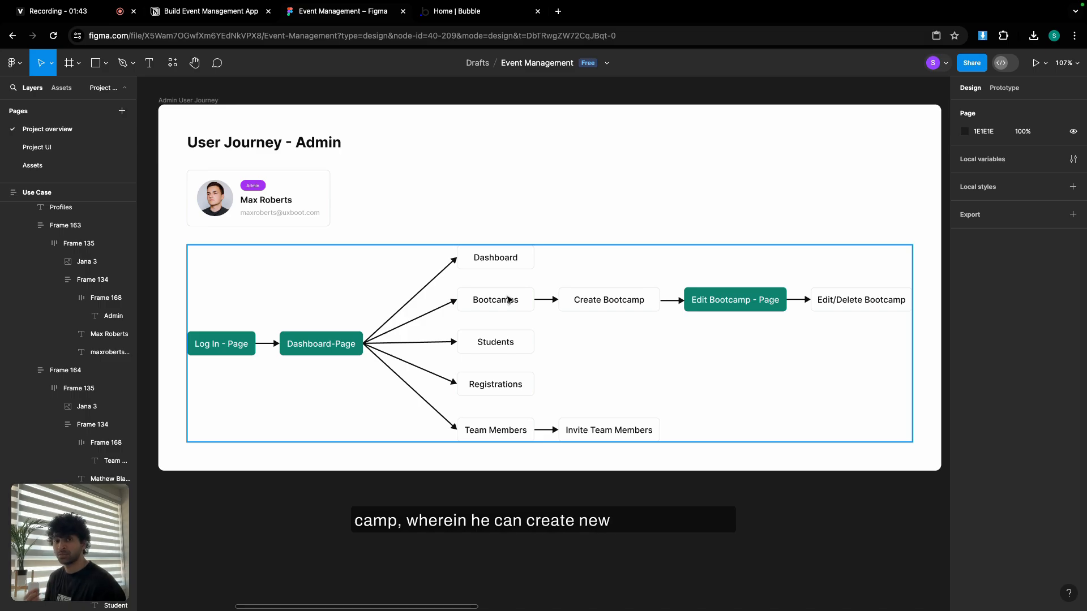
scroll(730, 345, "right", 2)
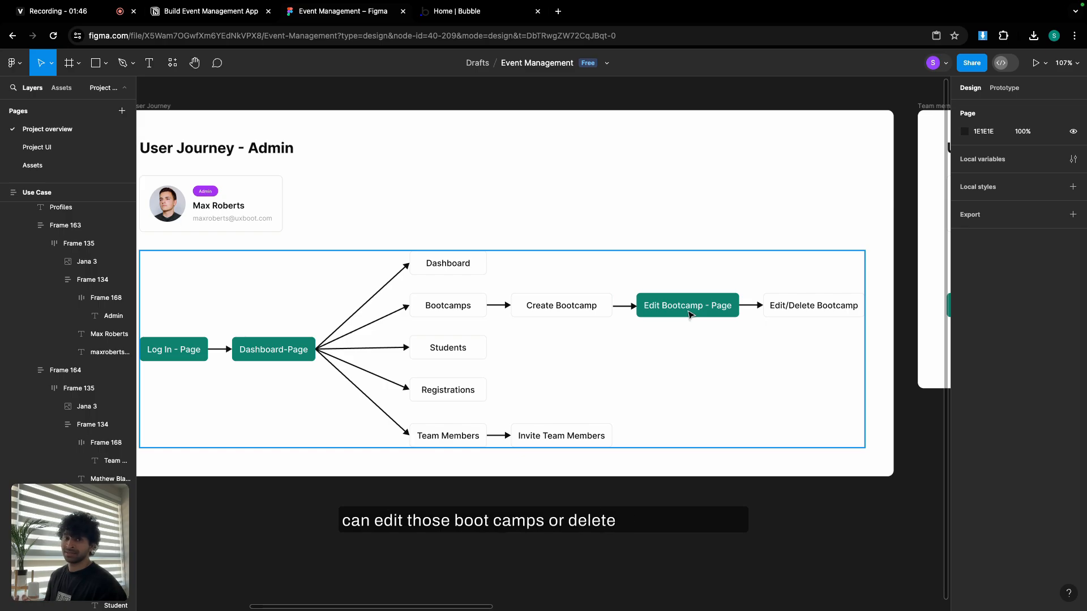
scroll(657, 340, "left", 2)
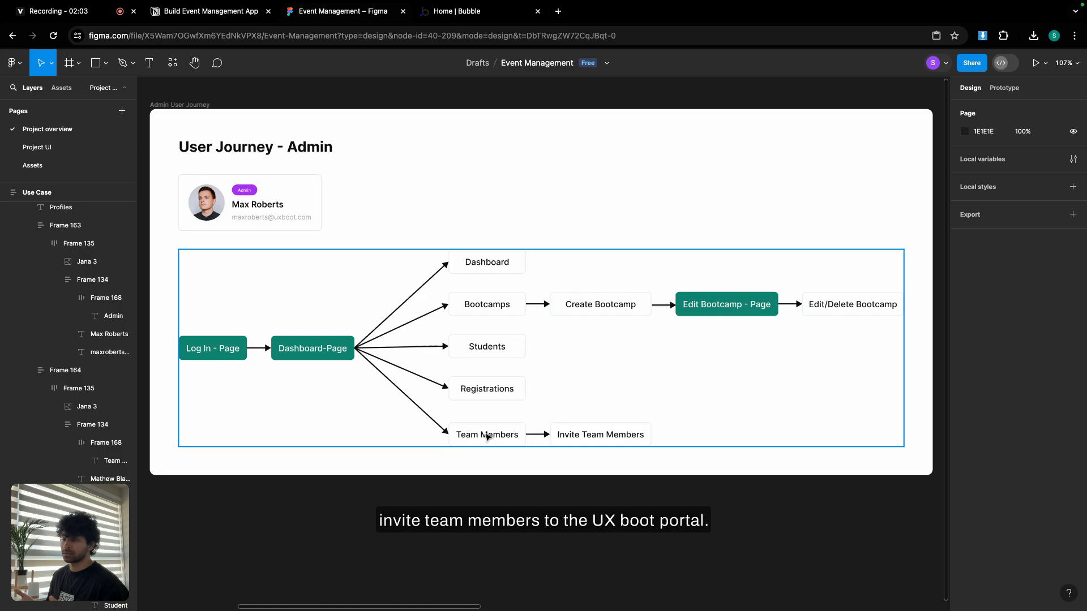
left_click_drag(744, 230, 549, 215)
scroll(549, 215, "right", 10)
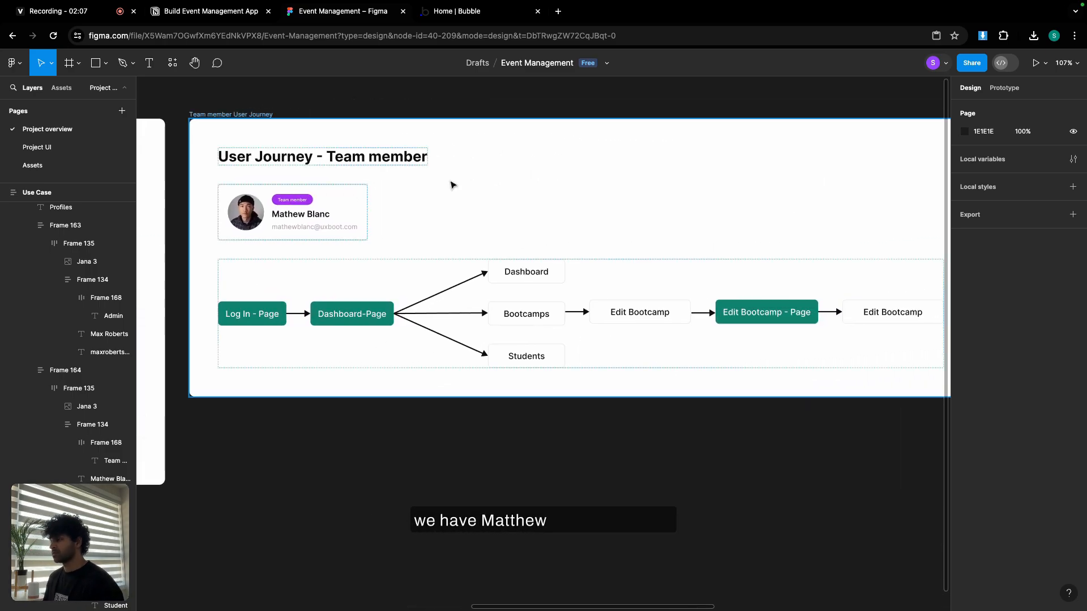
scroll(461, 210, "down", 1)
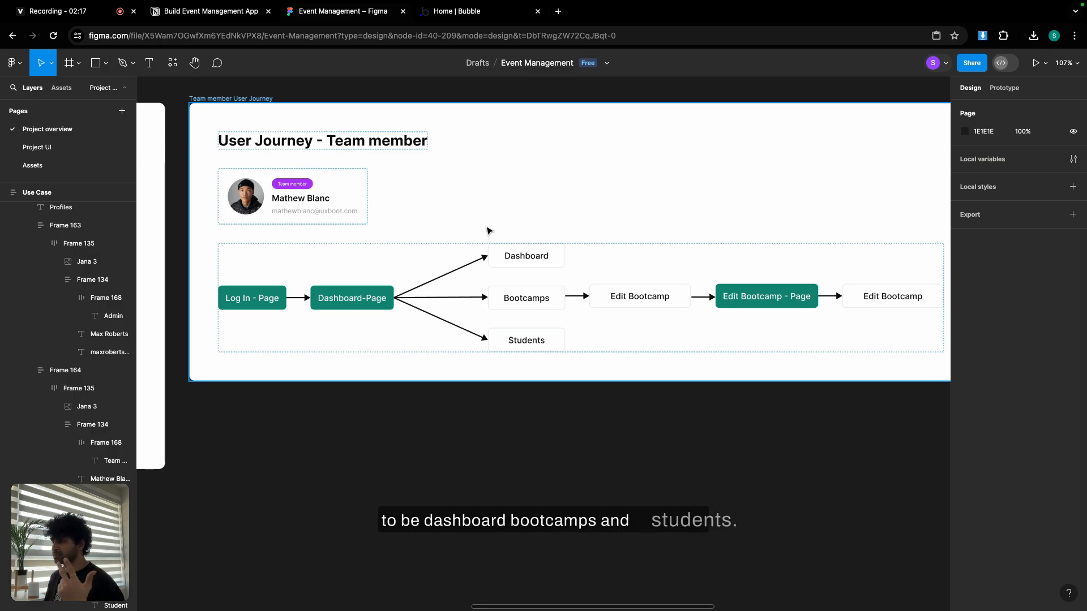
scroll(618, 272, "right", 3)
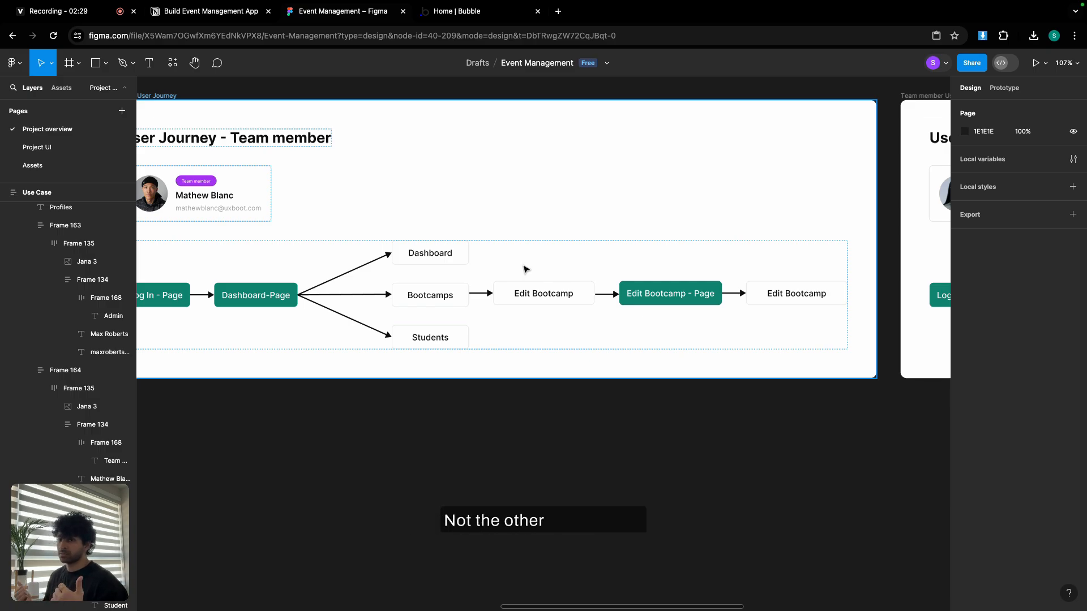
Pan right and centre the Student journey: Log In to Home-Page, then Home, Booking, Account.
left_click_drag(629, 196, 267, 188)
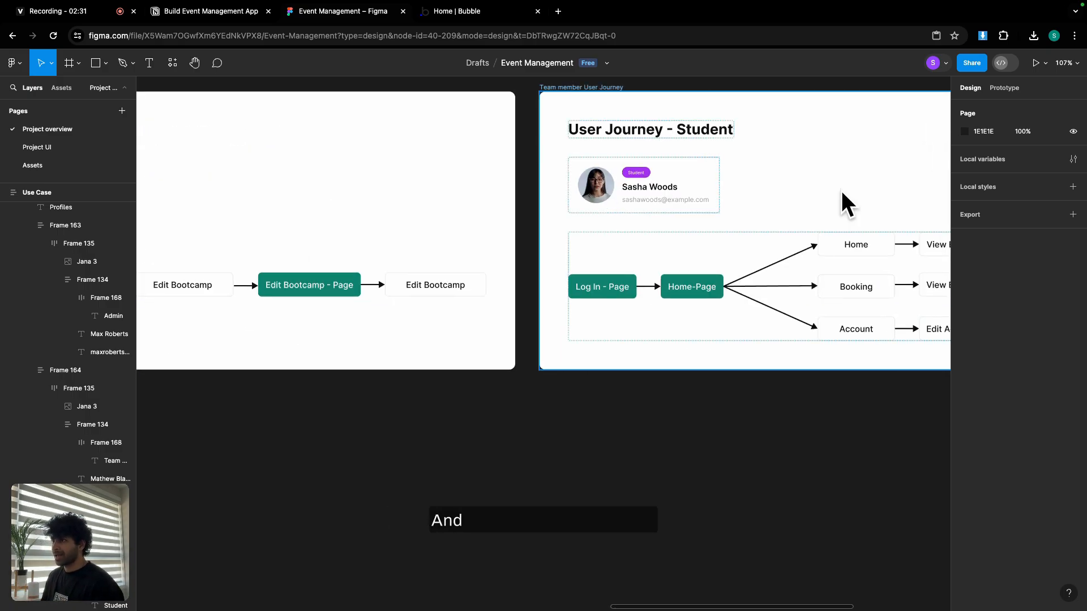
left_click_drag(845, 193, 605, 195)
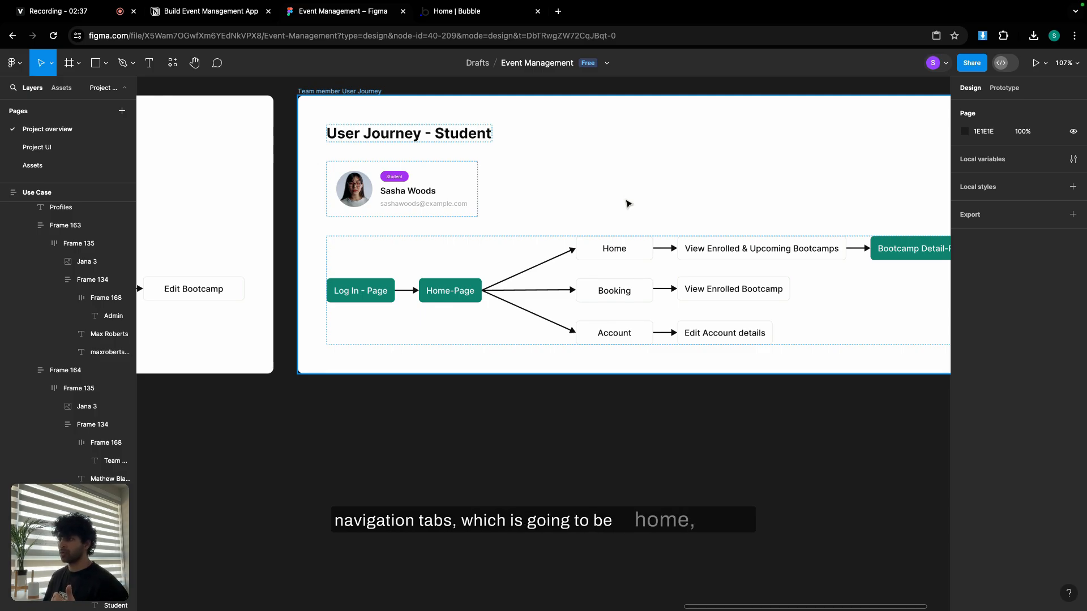
left_click_drag(626, 203, 509, 206)
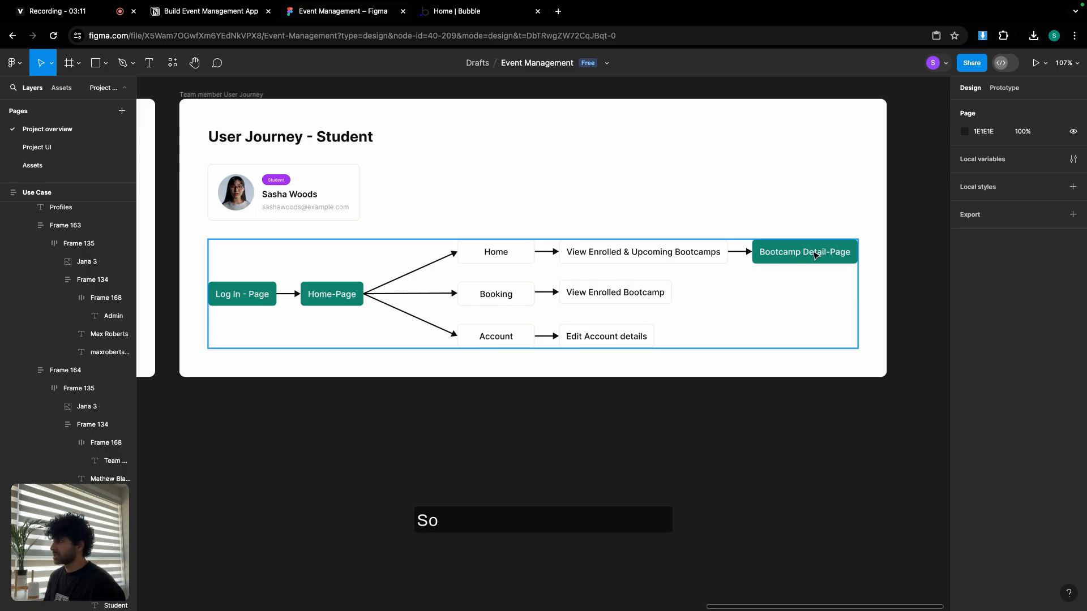
Go to the Project UI page and browse the sign-up screens toward onboarding.
left_click(34, 147)
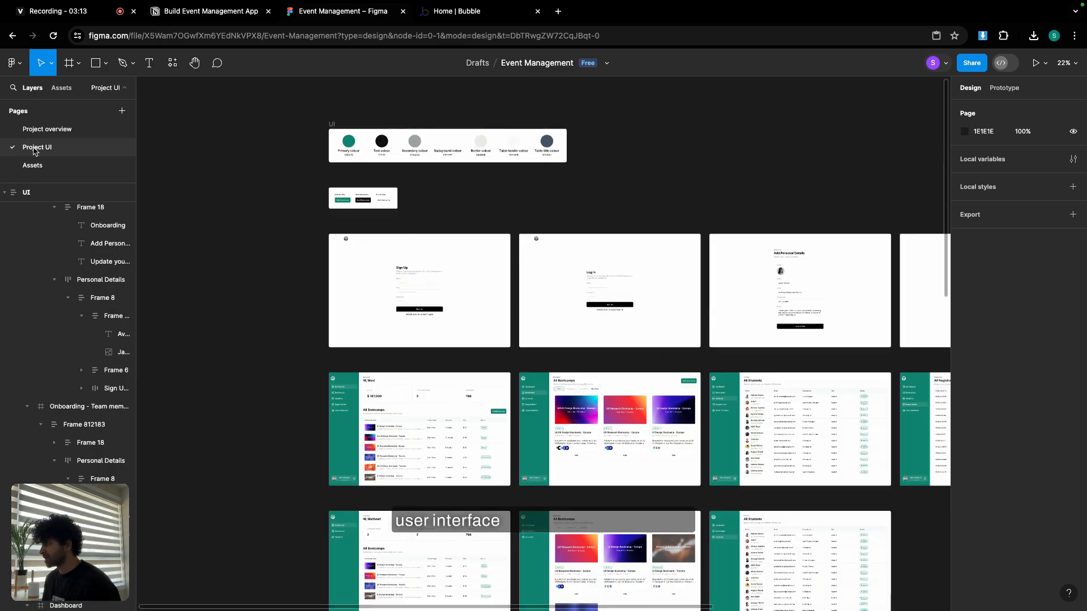
scroll(427, 267, "down", 3)
scroll(458, 239, "up", 5)
scroll(456, 238, "up", 5)
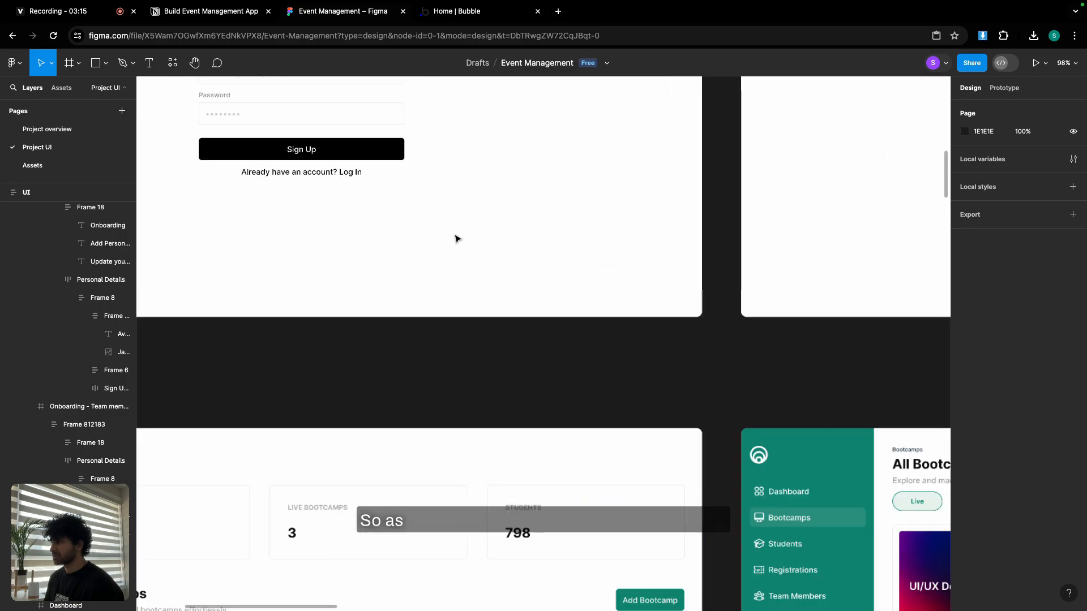
scroll(456, 239, "up", 2)
scroll(456, 238, "down", 5)
left_click_drag(455, 242, 447, 271)
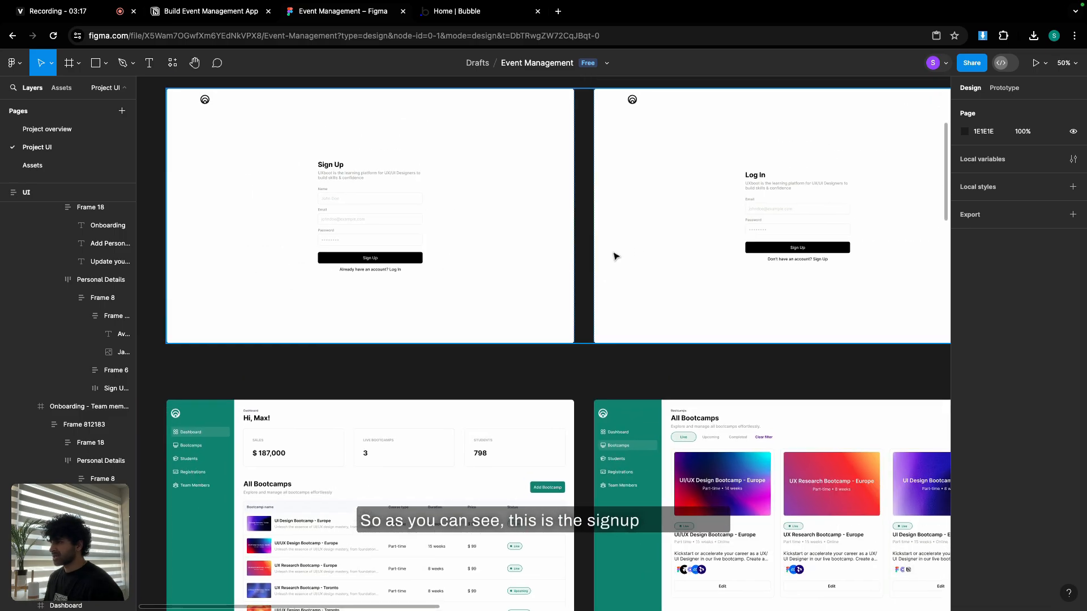
left_click_drag(653, 248, 306, 244)
View the Add Personal Details forms and the Hi, Max! admin dashboard design.
left_click_drag(702, 226, 449, 223)
scroll(315, 184, "up", 5)
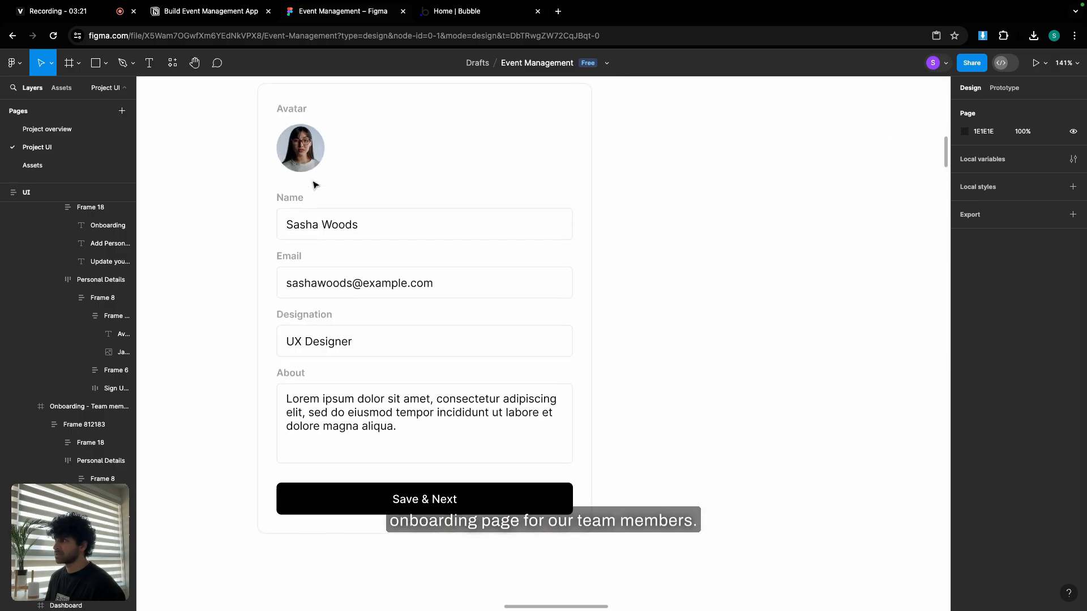
scroll(334, 227, "down", 4)
left_click_drag(804, 215, 490, 223)
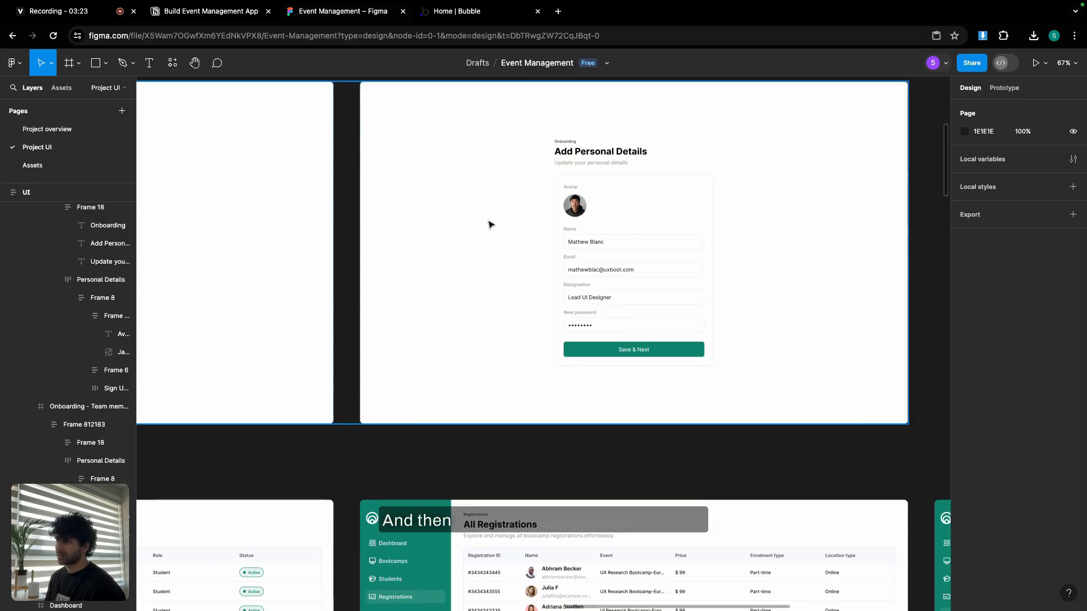
scroll(616, 234, "up", 5)
scroll(617, 234, "down", 10)
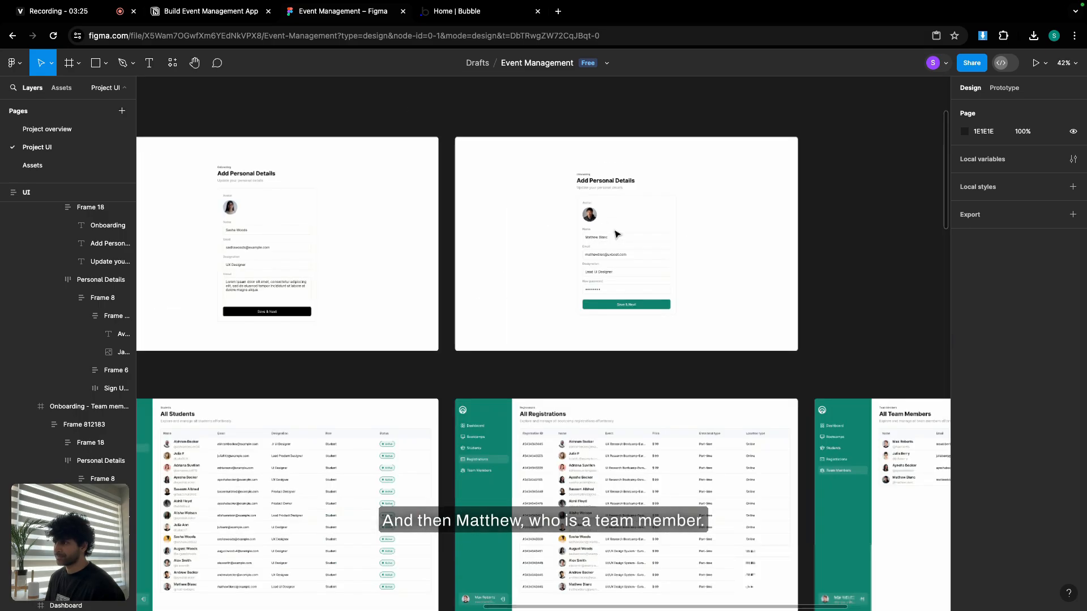
scroll(611, 211, "up", 2)
scroll(440, 299, "up", 3)
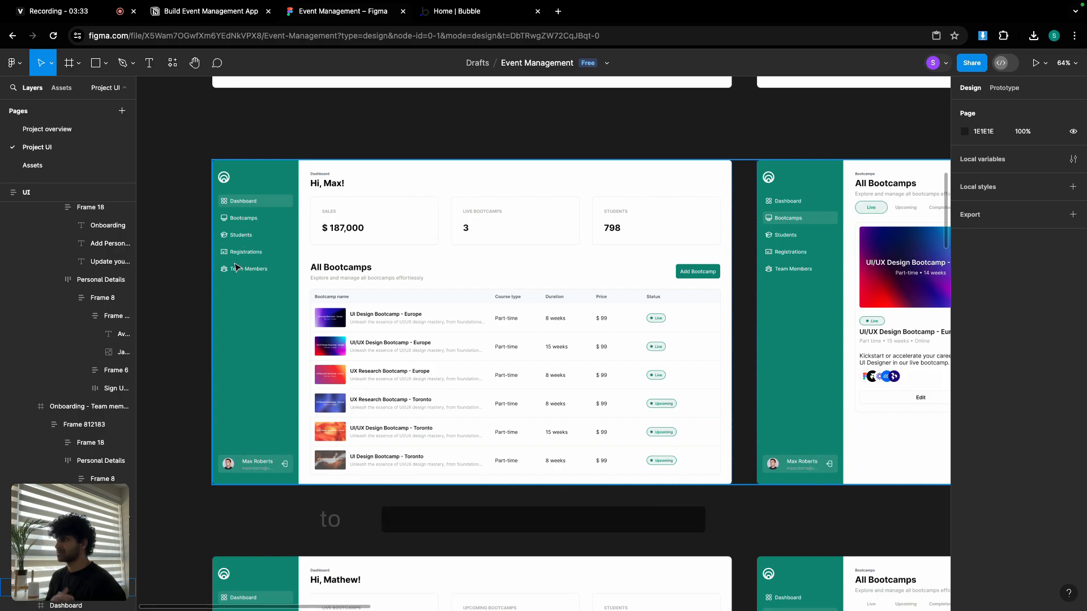
scroll(499, 320, "right", 10)
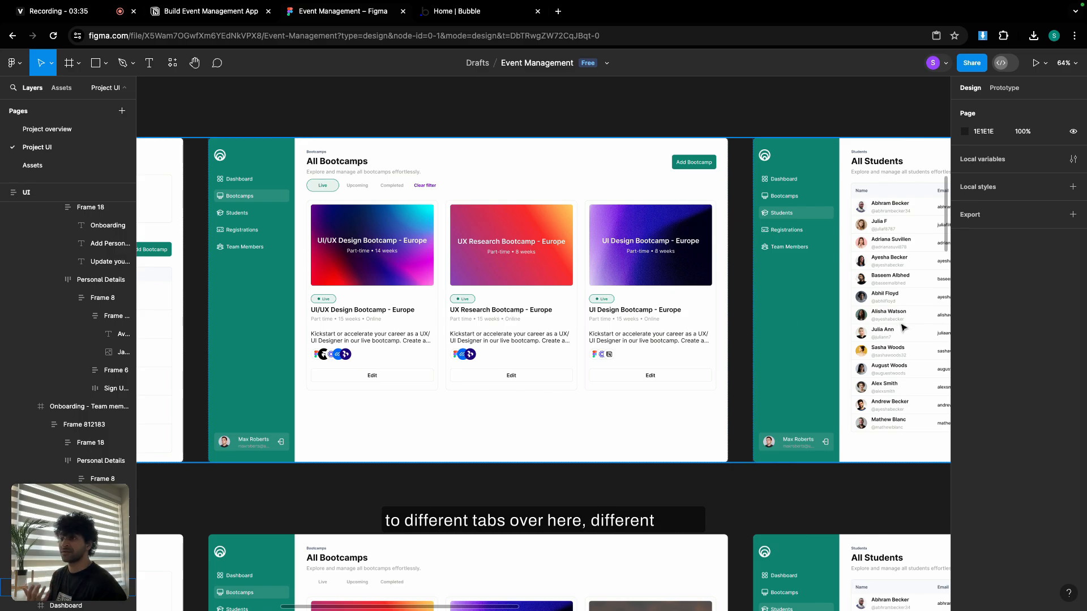
scroll(499, 321, "right", 17)
scroll(536, 279, "left", 15)
scroll(536, 279, "down", 4)
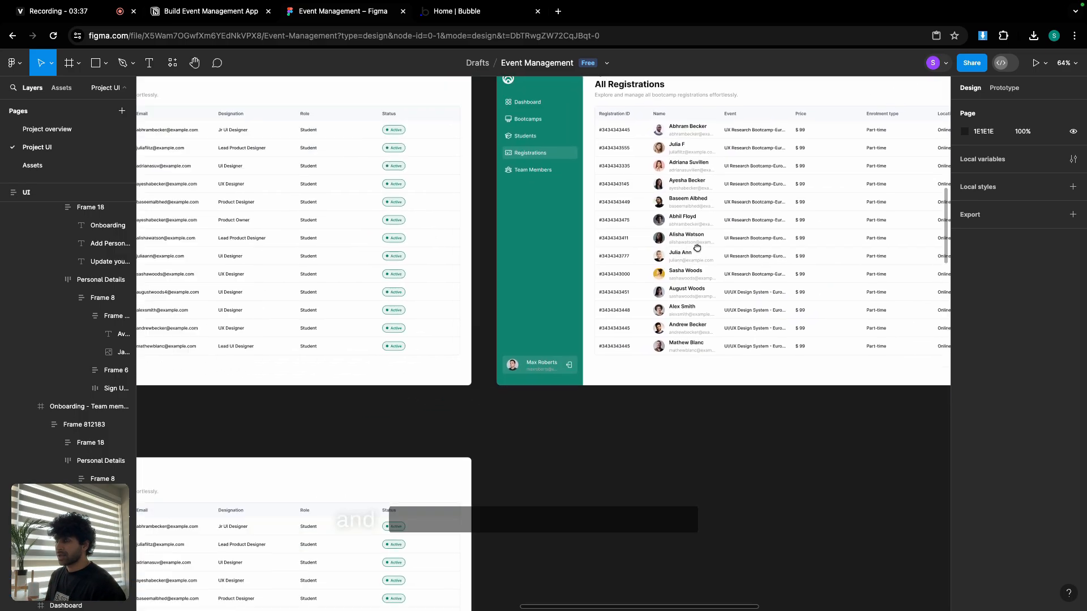
scroll(418, 345, "left", 11)
scroll(419, 345, "down", 3)
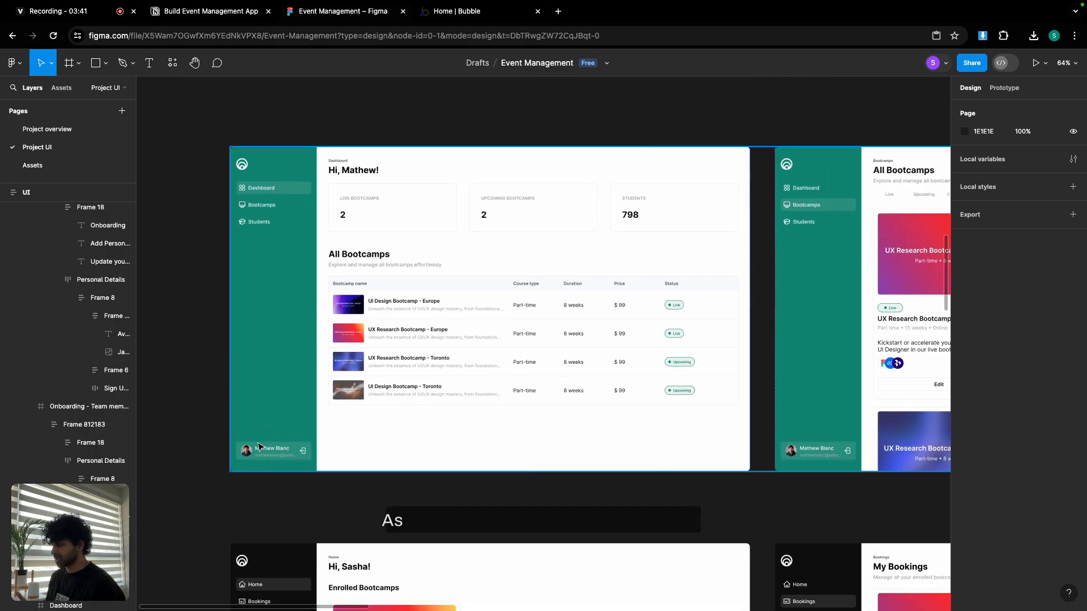
scroll(243, 461, "up", 5)
scroll(271, 447, "down", 3)
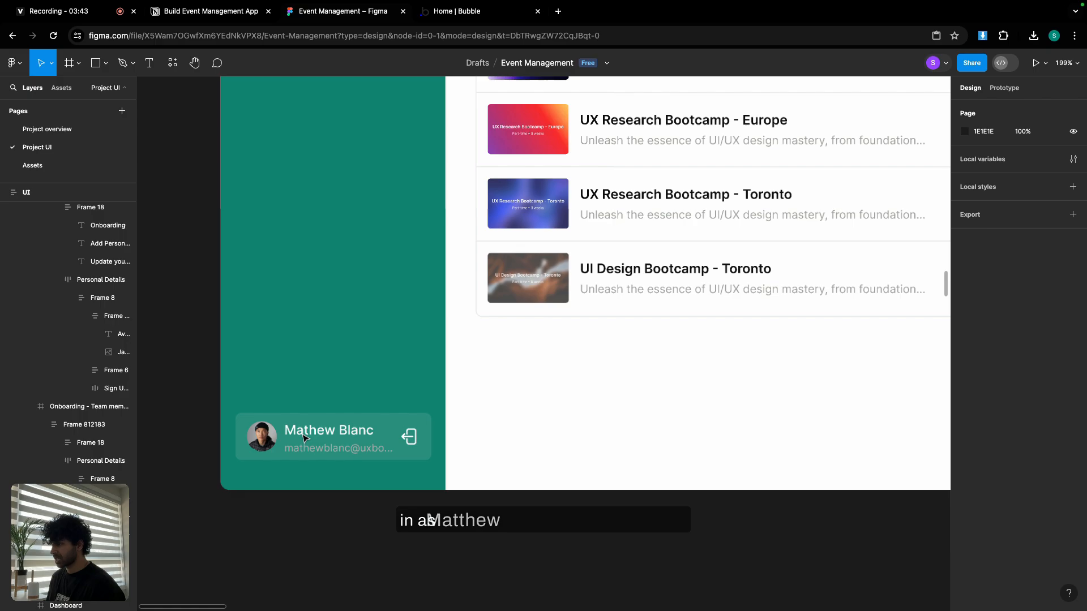
scroll(502, 319, "down", 2)
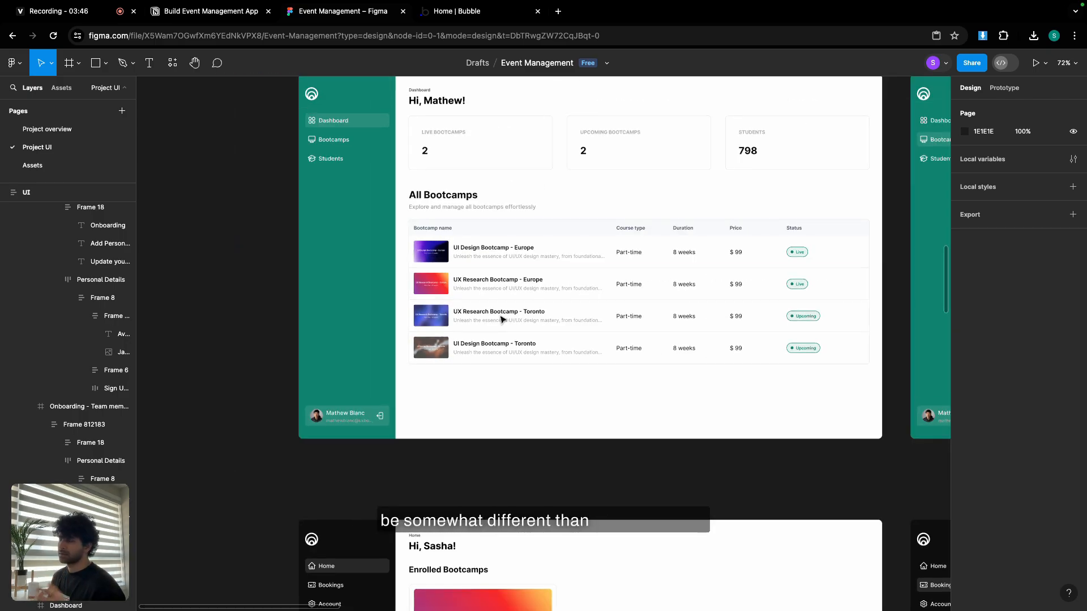
scroll(498, 308, "up", 3)
scroll(497, 306, "down", 8)
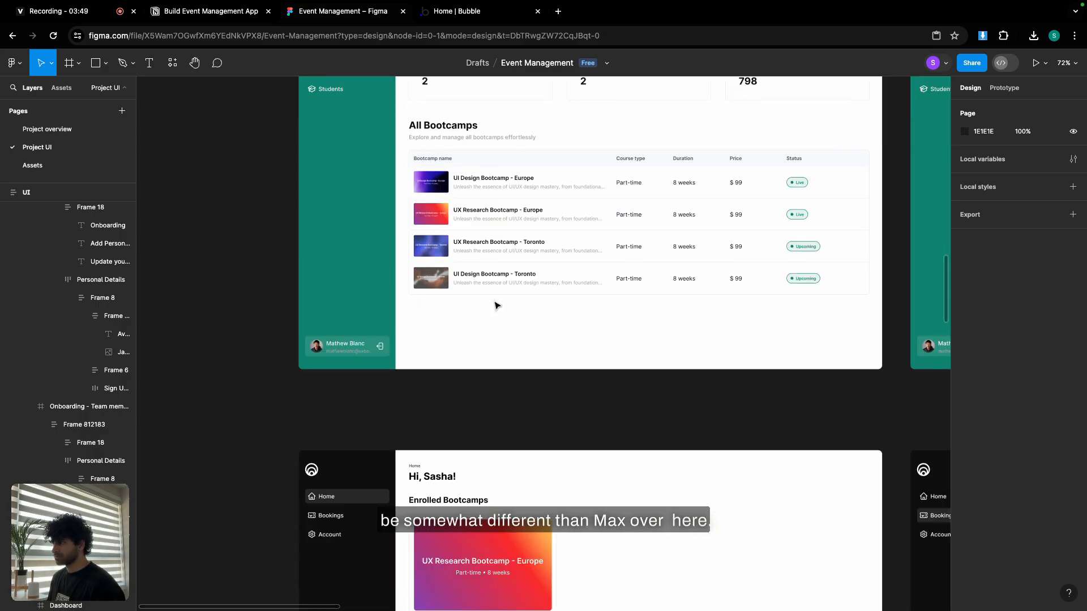
scroll(496, 305, "down", 3)
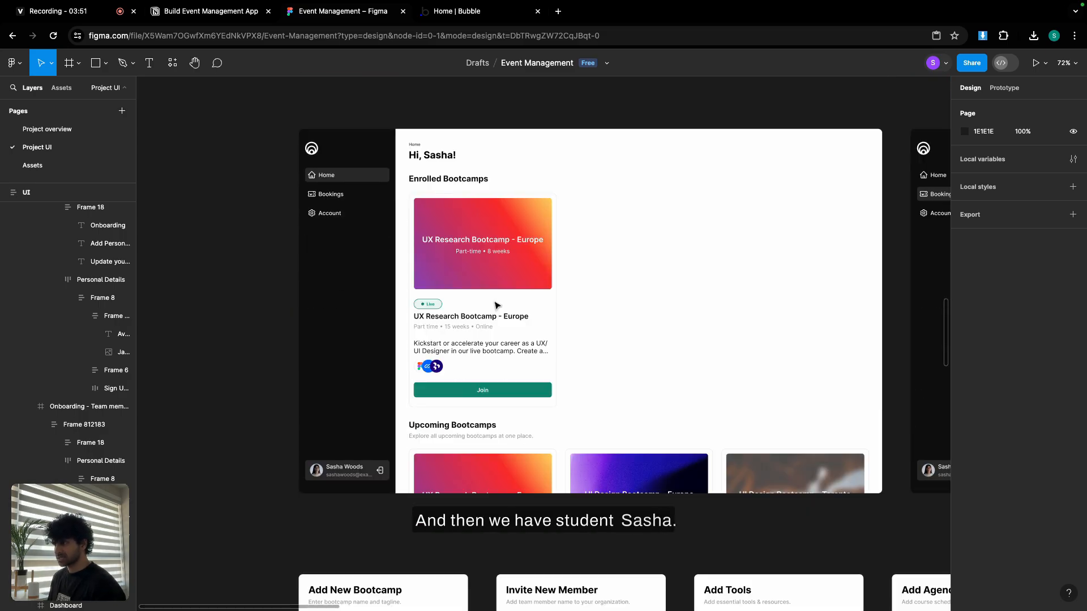
scroll(496, 304, "down", 1)
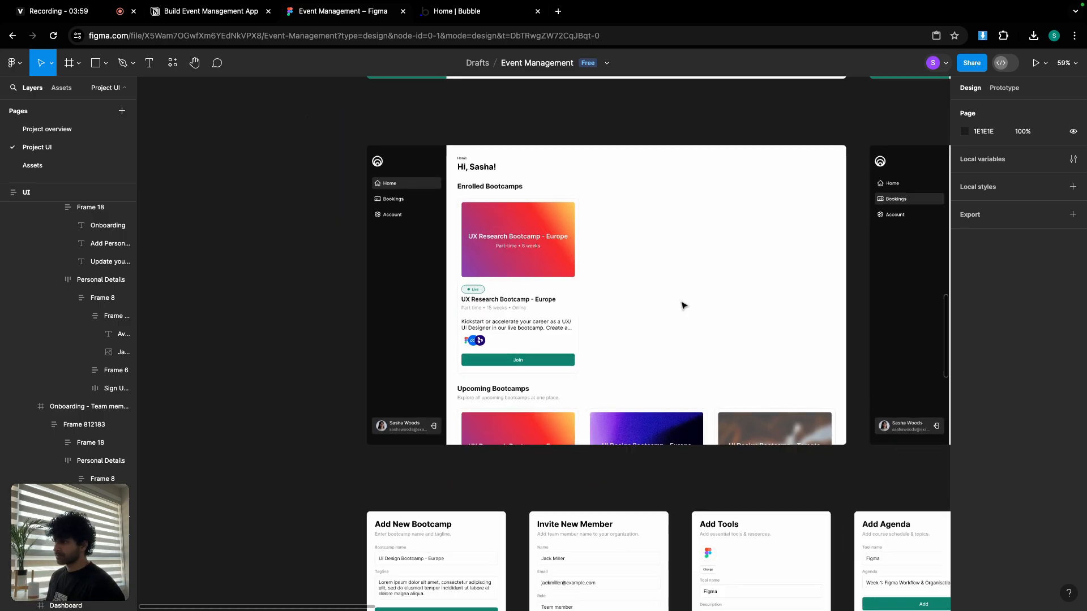
scroll(682, 303, "down", 3)
scroll(566, 297, "right", 5)
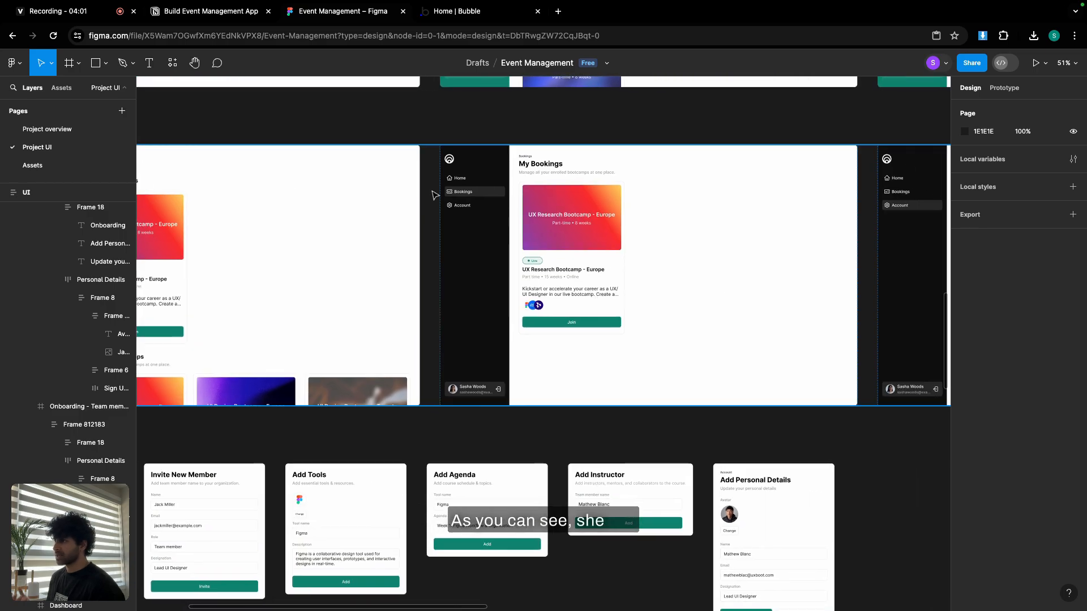
scroll(606, 274, "right", 7)
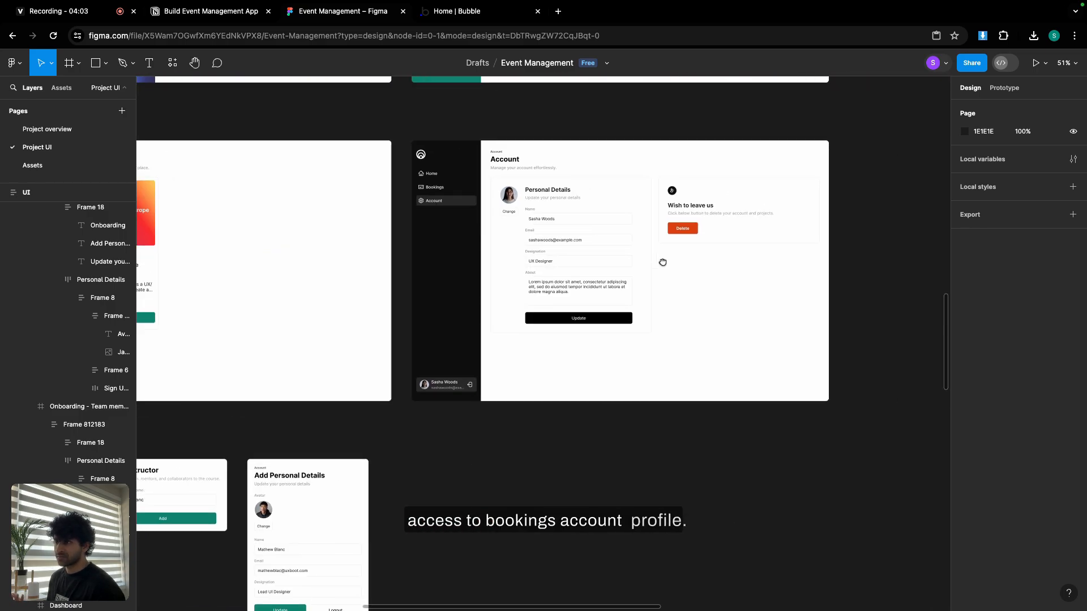
scroll(391, 312, "left", 7)
scroll(657, 303, "down", 5)
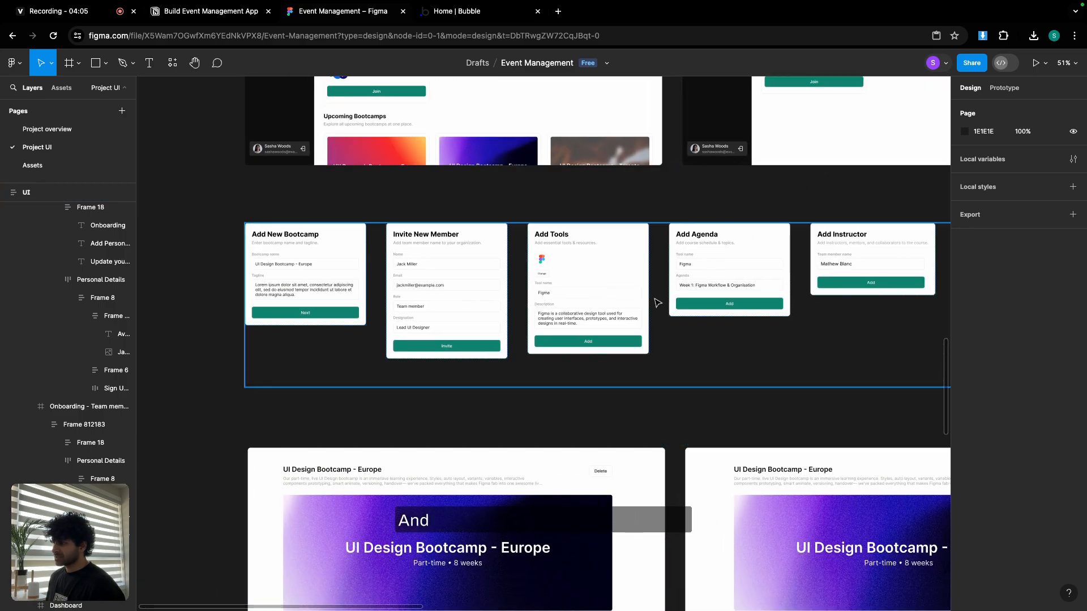
scroll(657, 304, "down", 10)
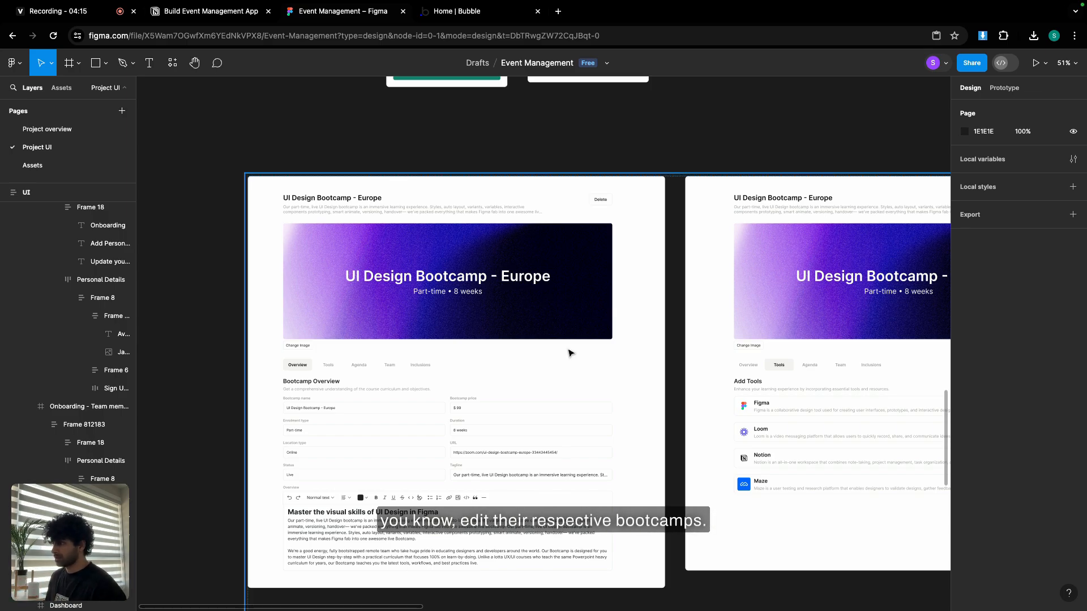
scroll(571, 353, "down", 1)
scroll(327, 349, "up", 5)
scroll(339, 352, "down", 3)
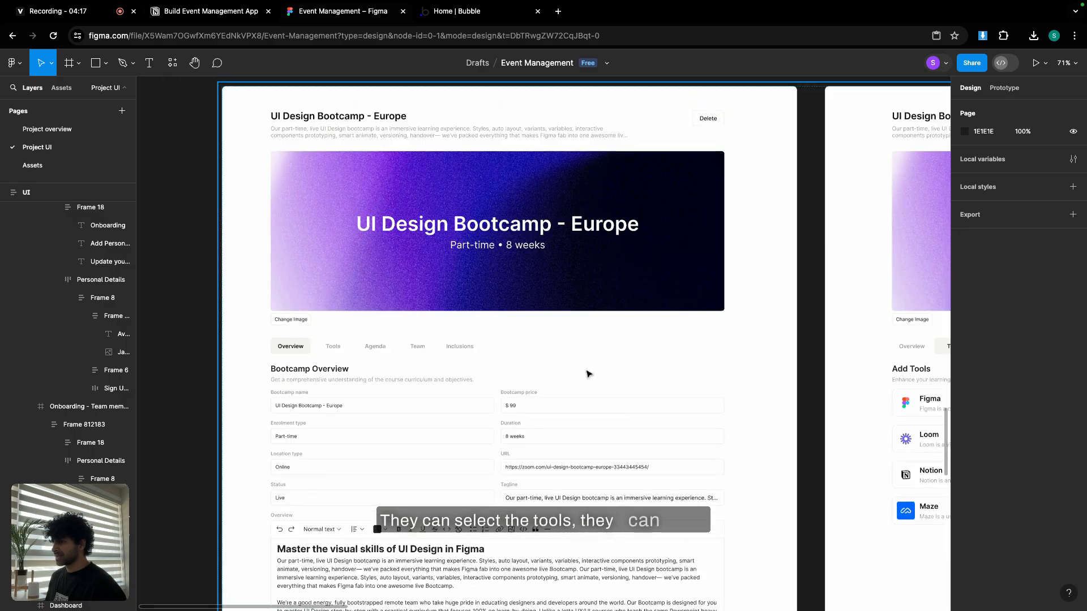
scroll(588, 373, "right", 15)
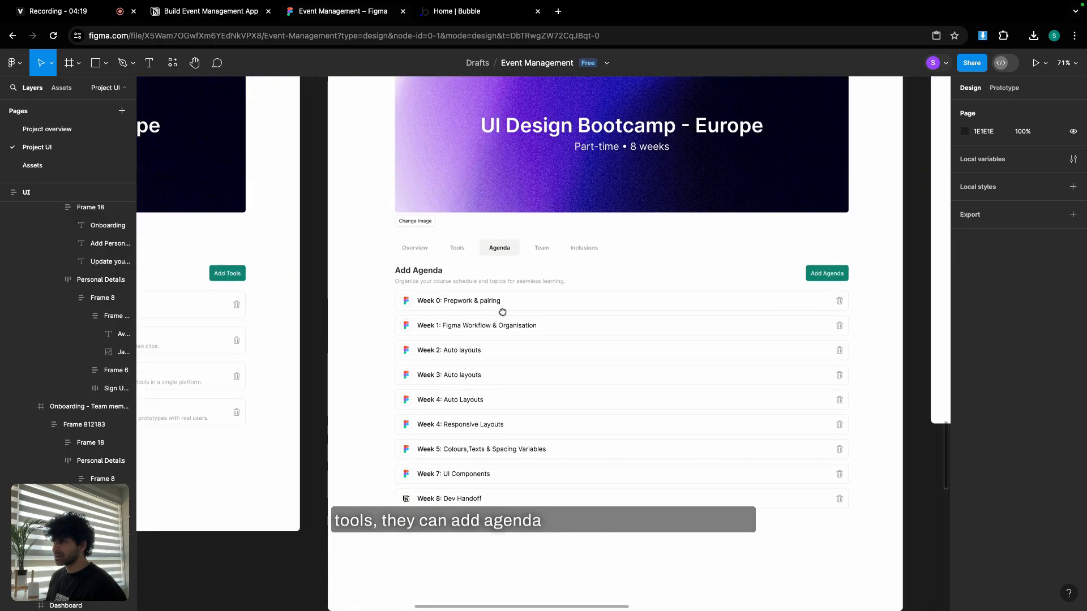
scroll(725, 317, "right", 10)
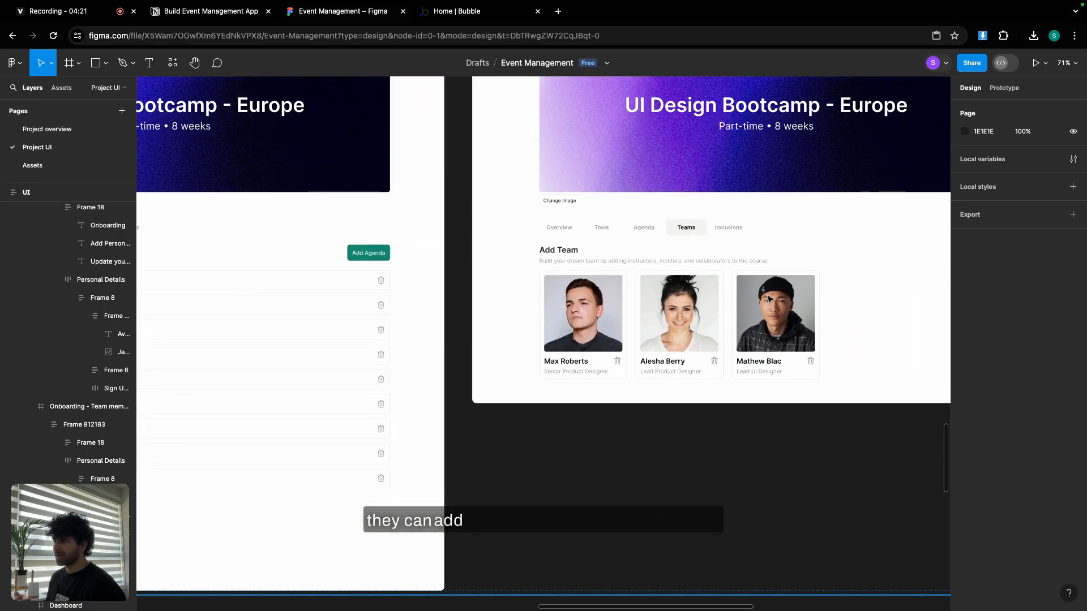
scroll(769, 299, "right", 10)
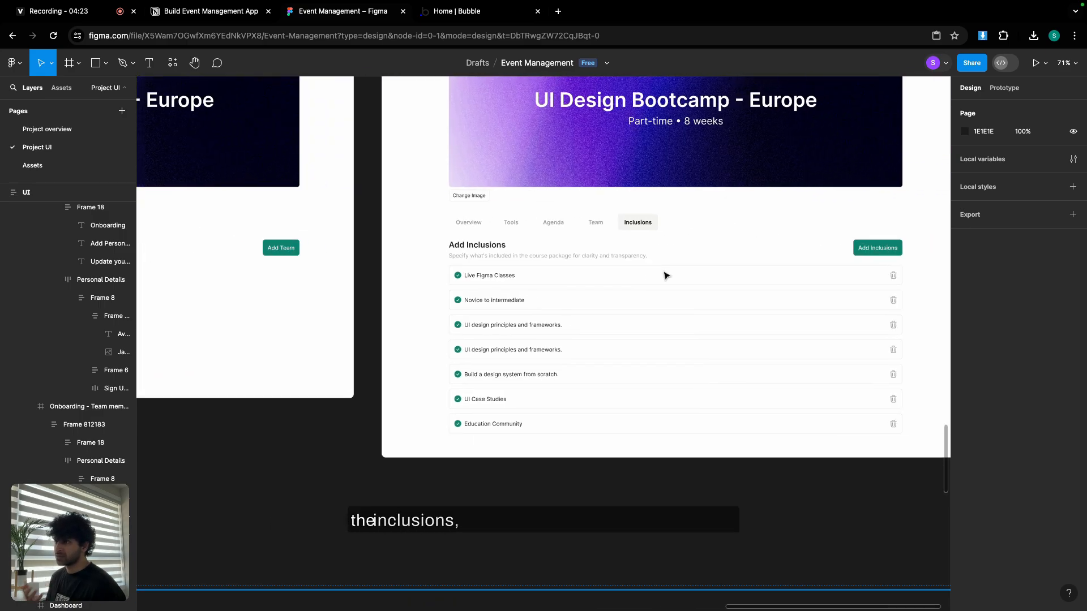
scroll(585, 305, "down", 5)
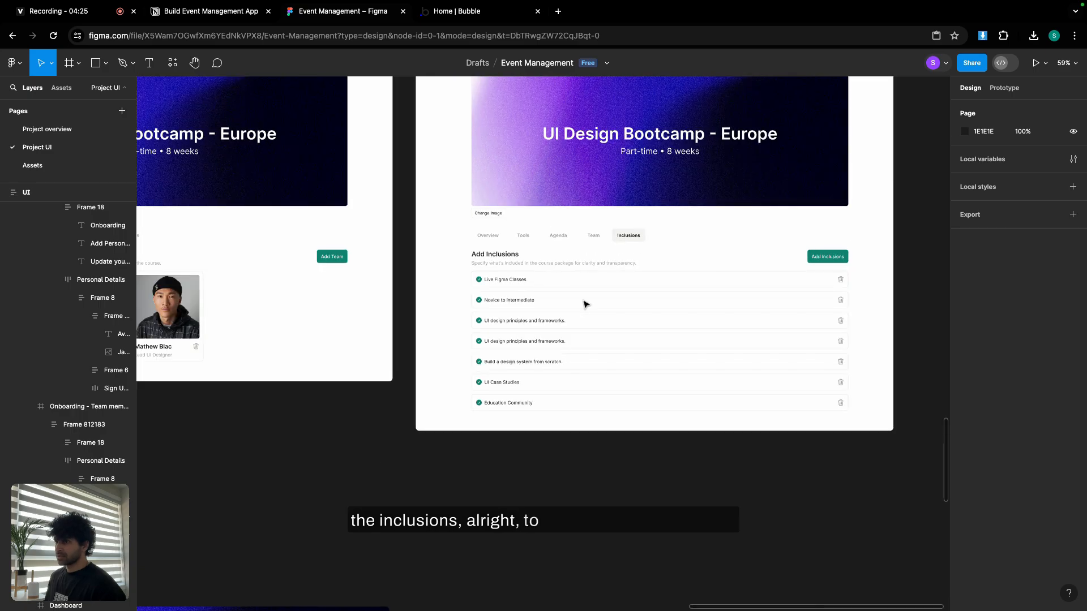
scroll(283, 417, "down", 5)
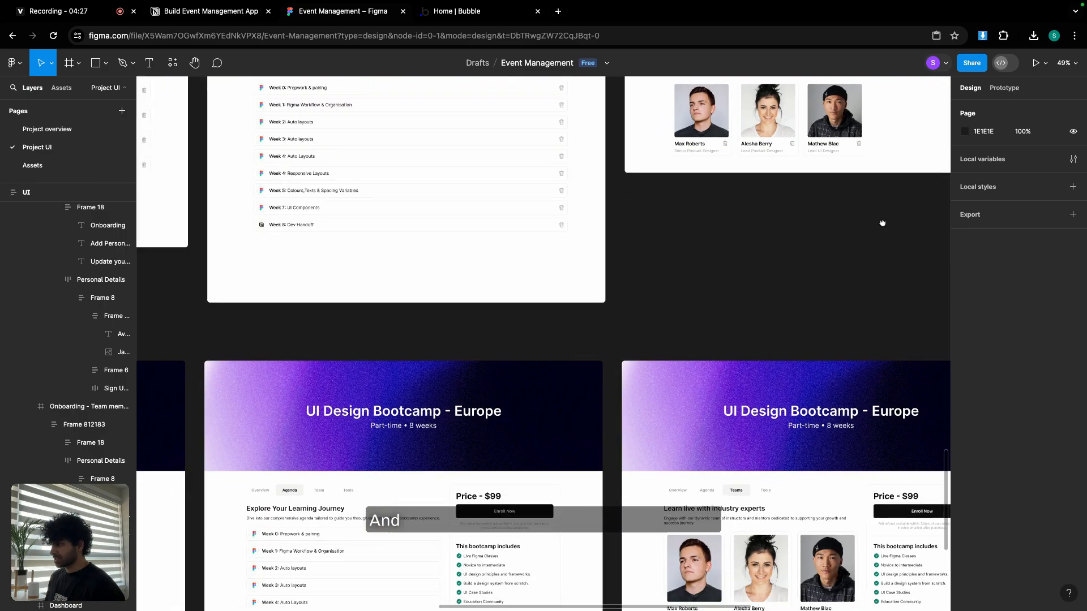
scroll(727, 306, "down", 3)
scroll(726, 306, "left", 6)
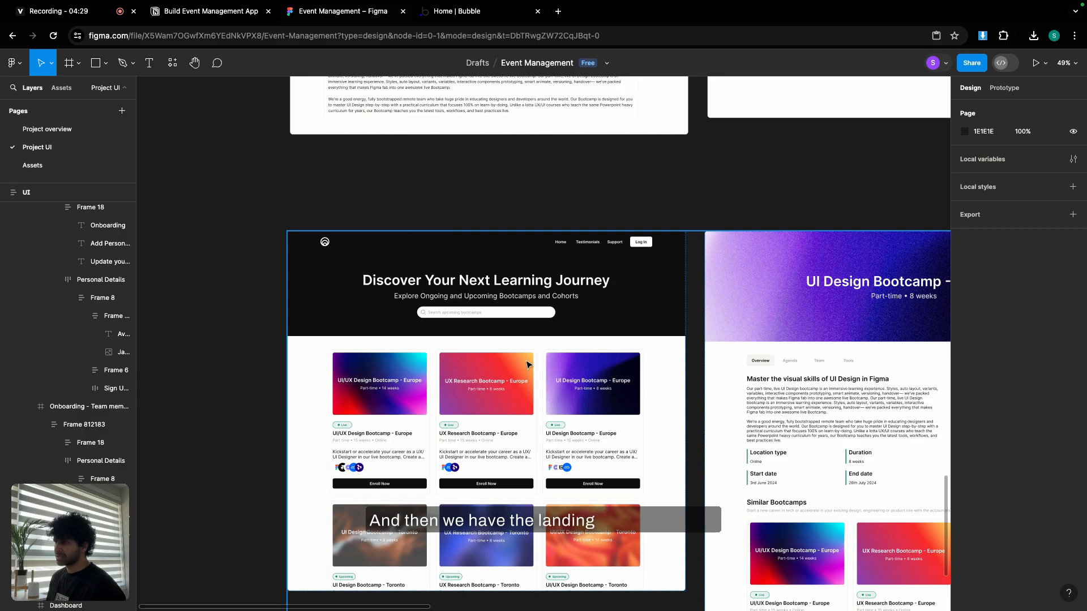
scroll(471, 324, "up", 2)
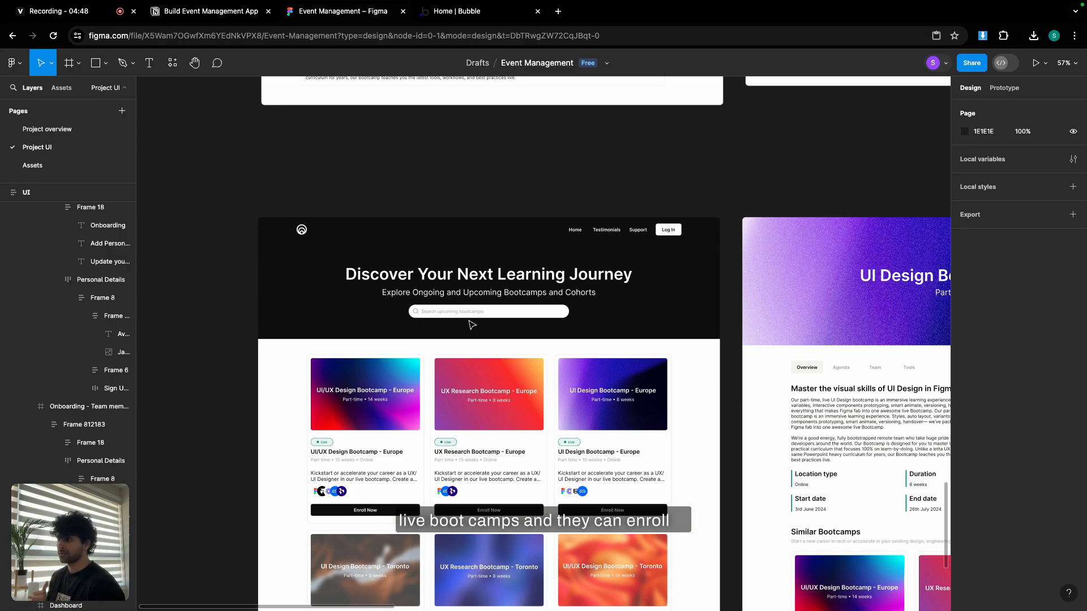
scroll(472, 324, "right", 7)
scroll(471, 324, "down", 2)
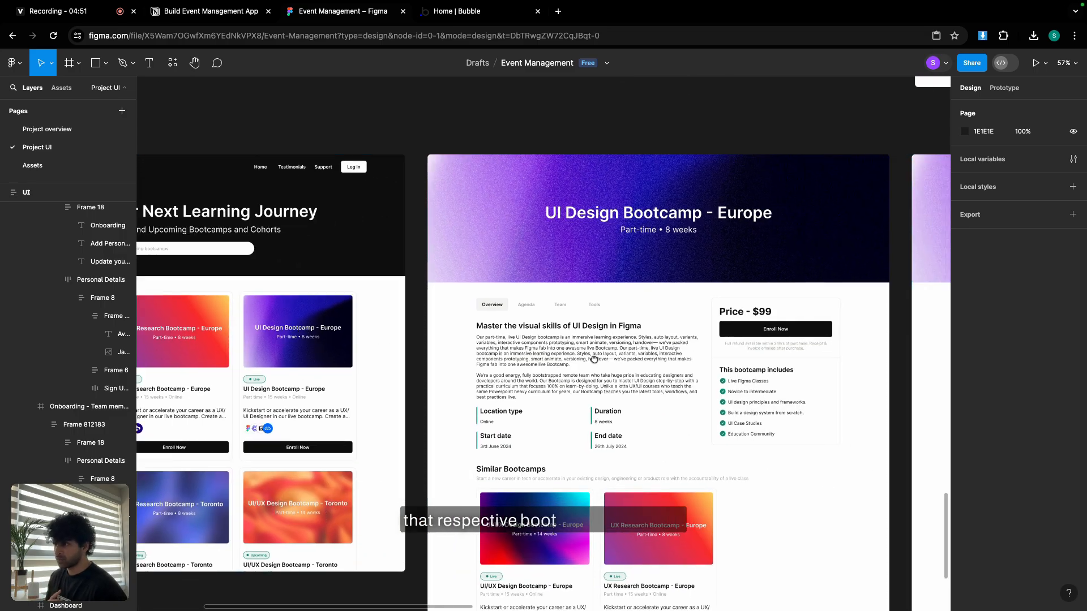
scroll(492, 306, "down", 1)
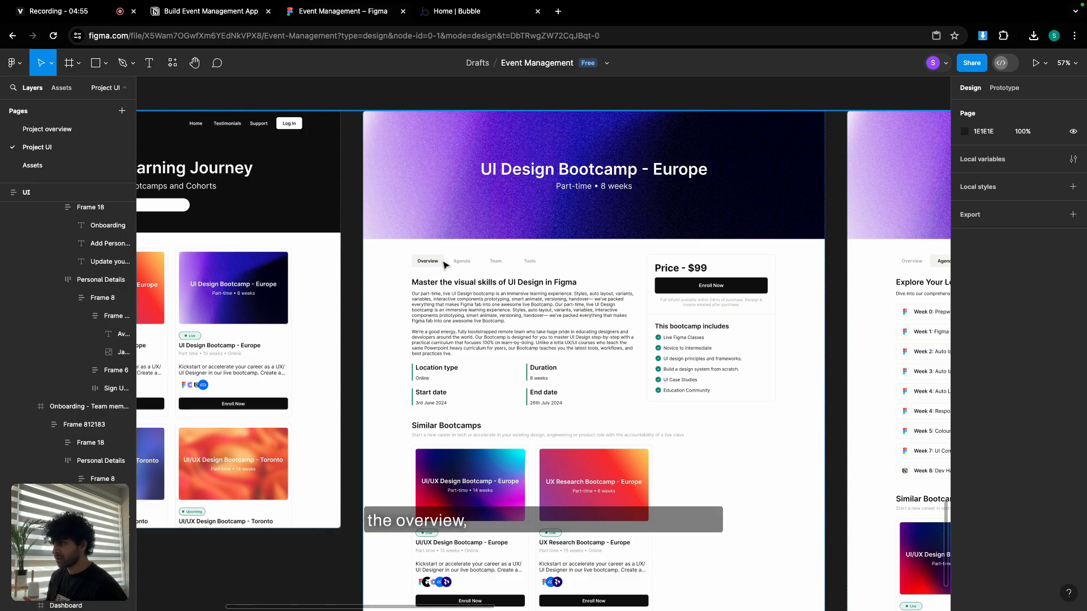
scroll(468, 265, "up", 5, "ctrl")
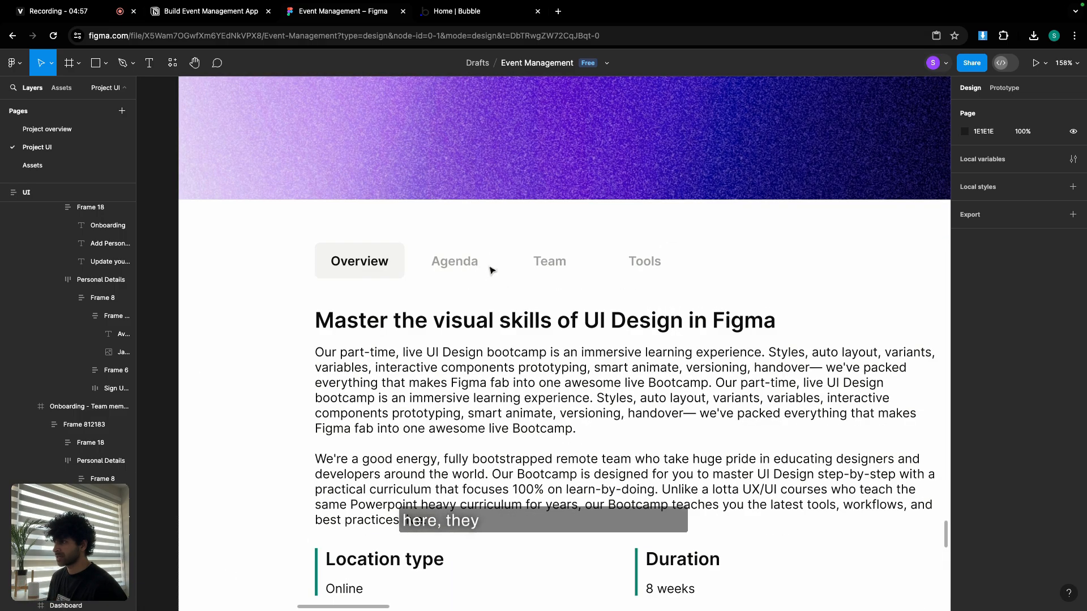
scroll(626, 290, "down", 1)
scroll(674, 301, "down", 5)
left_click_drag(866, 324, 492, 293)
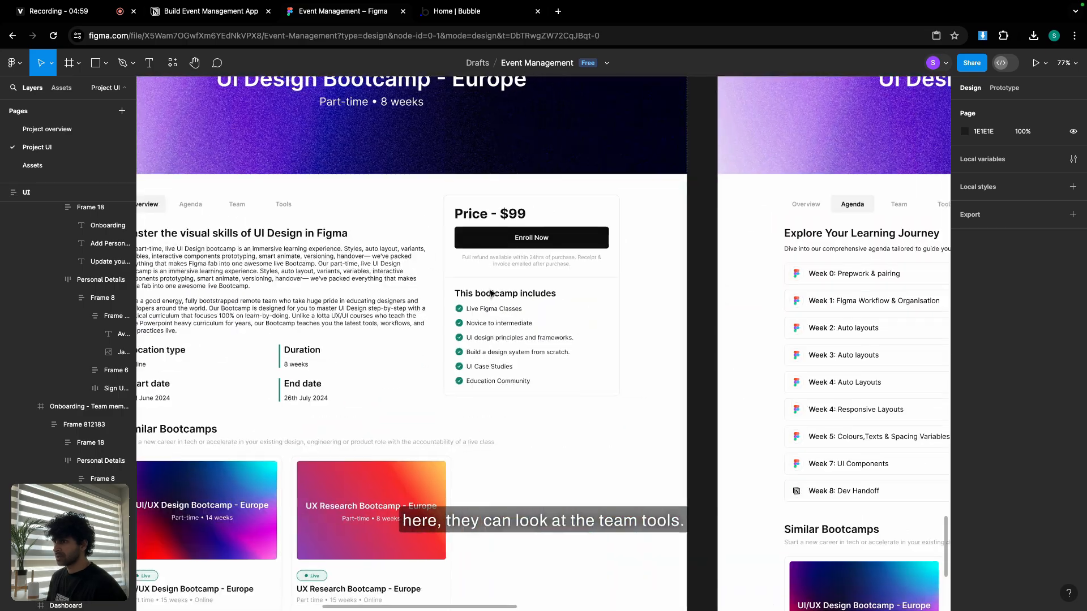
left_click_drag(814, 305, 419, 276)
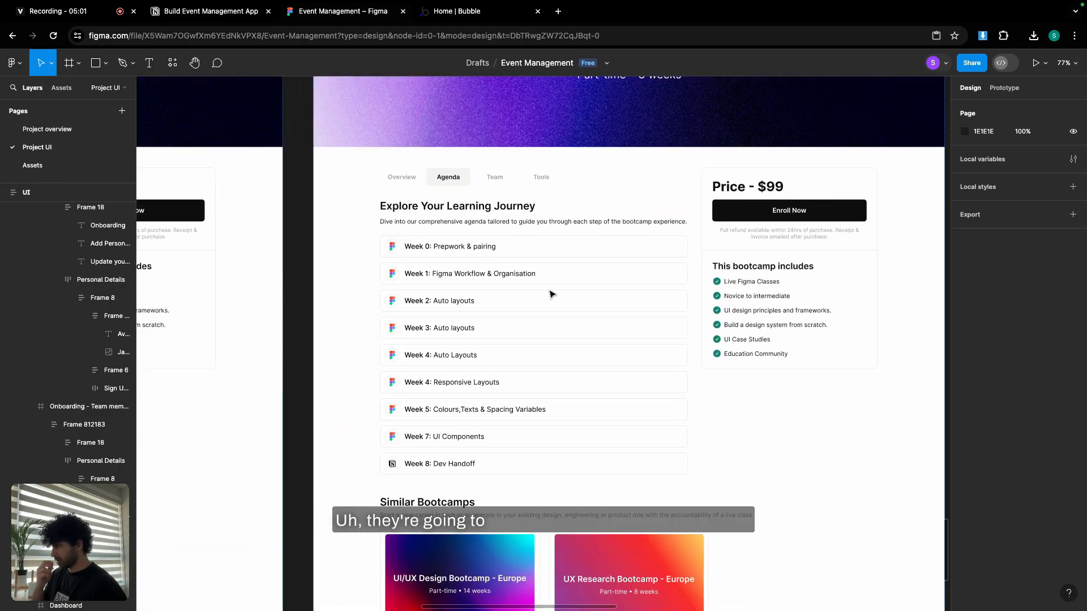
left_click_drag(621, 298, 294, 298)
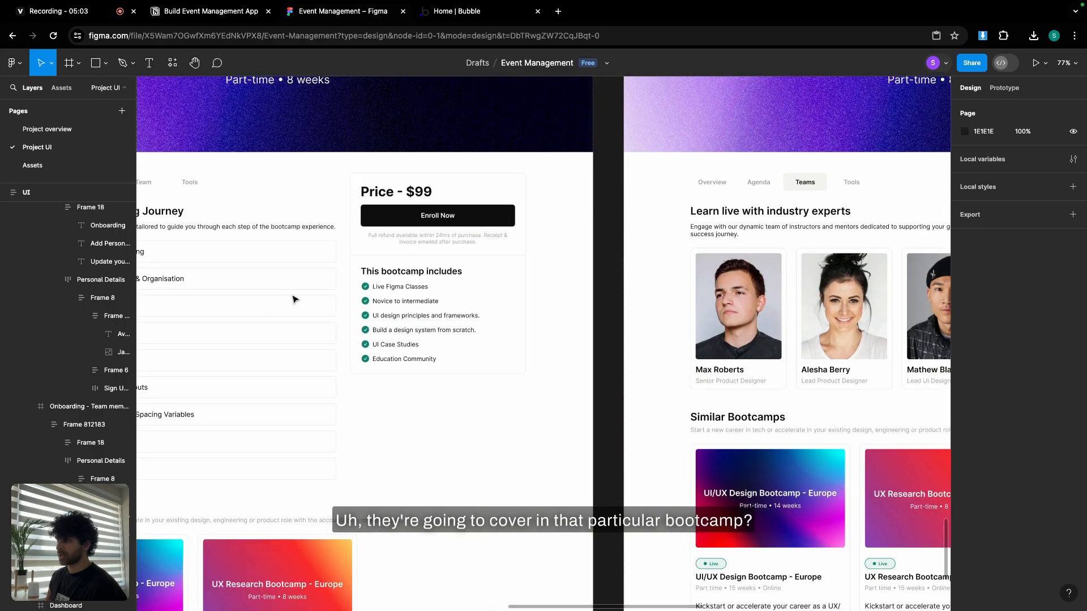
left_click_drag(837, 288, 423, 286)
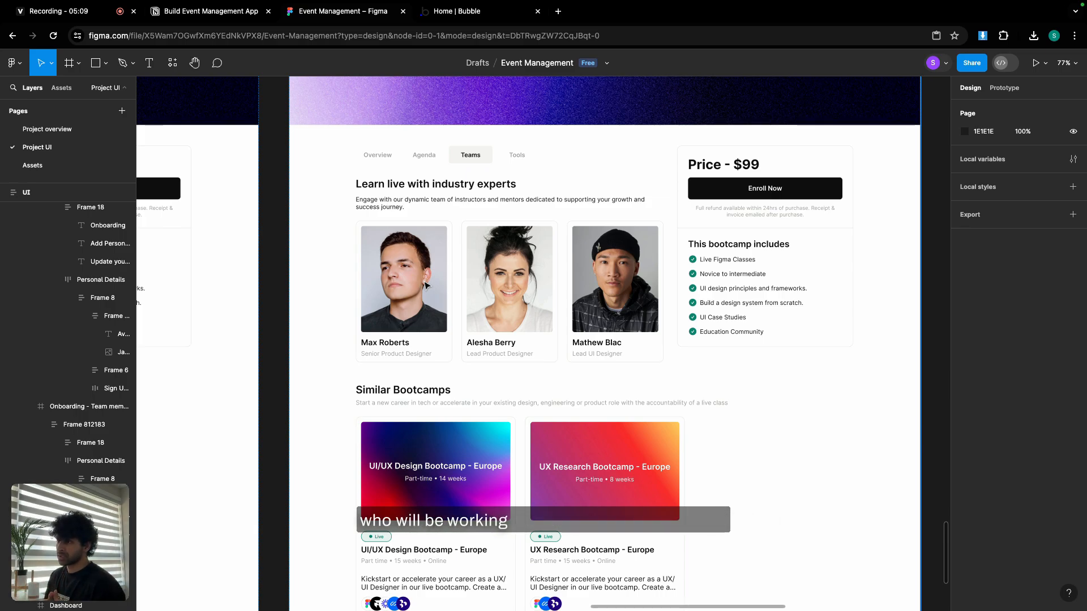
scroll(425, 285, "down", 5)
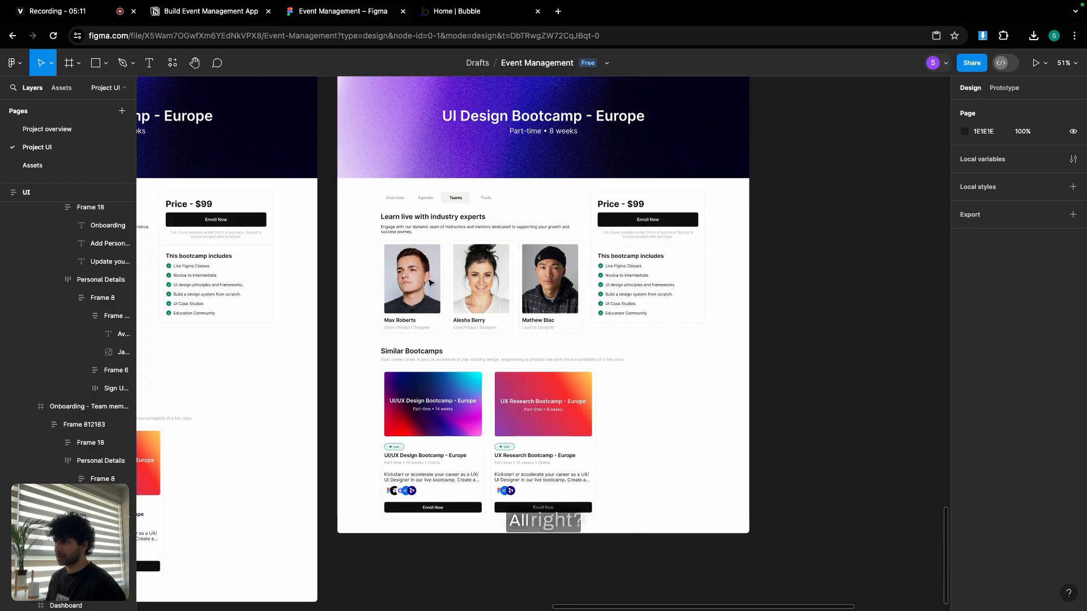
scroll(667, 313, "up", 3)
scroll(561, 245, "down", 5)
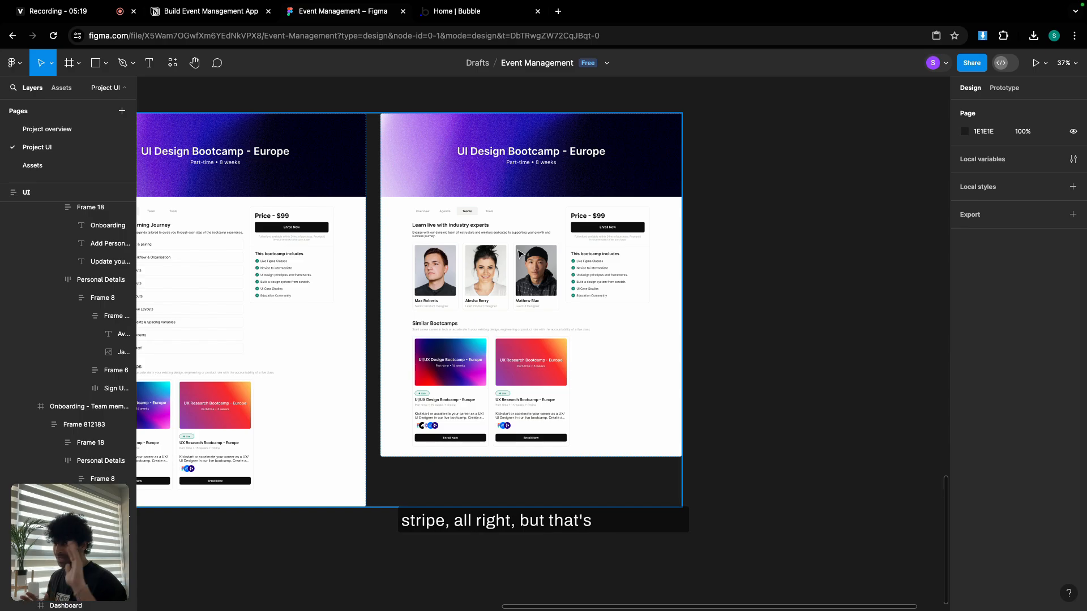
Zoom out to the Figma colour palette, then go to the empty Bubble Apps page.
scroll(519, 253, "down", 5)
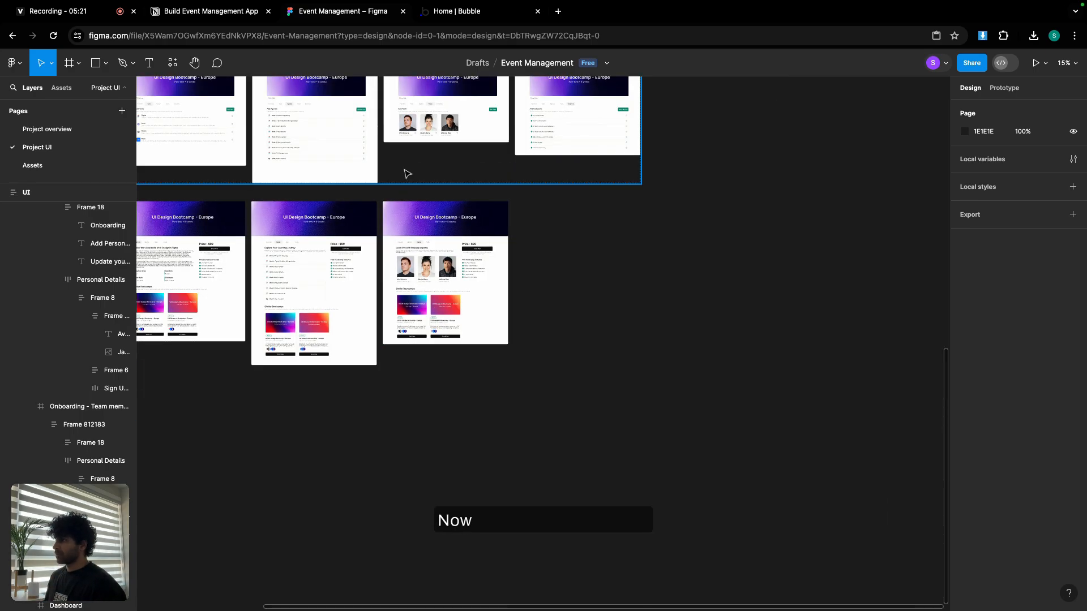
scroll(405, 172, "up", 3)
scroll(691, 400, "up", 10)
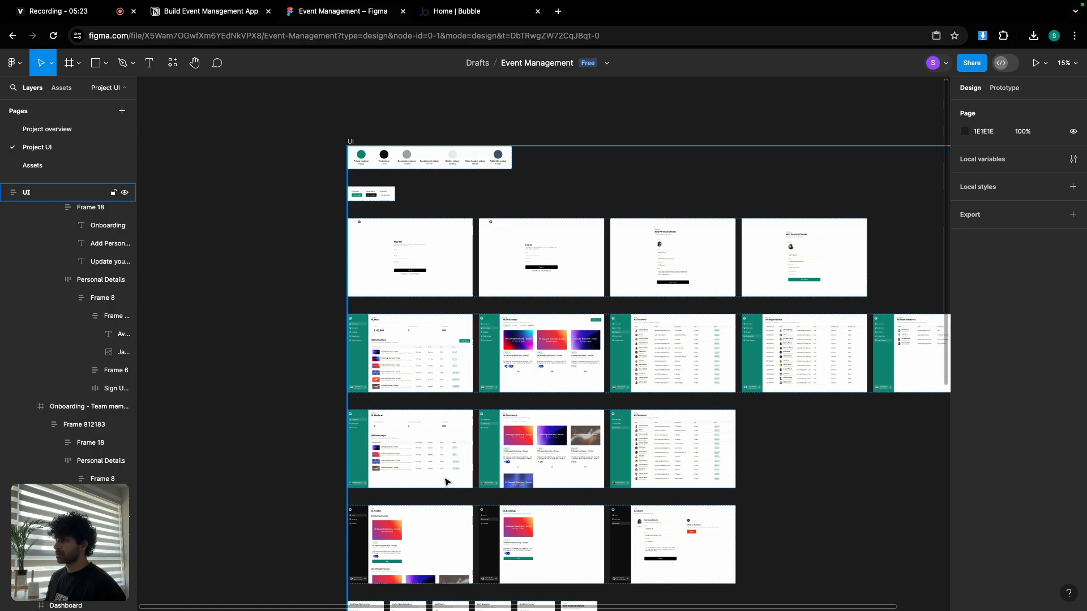
scroll(431, 247, "up", 5)
scroll(426, 277, "up", 5)
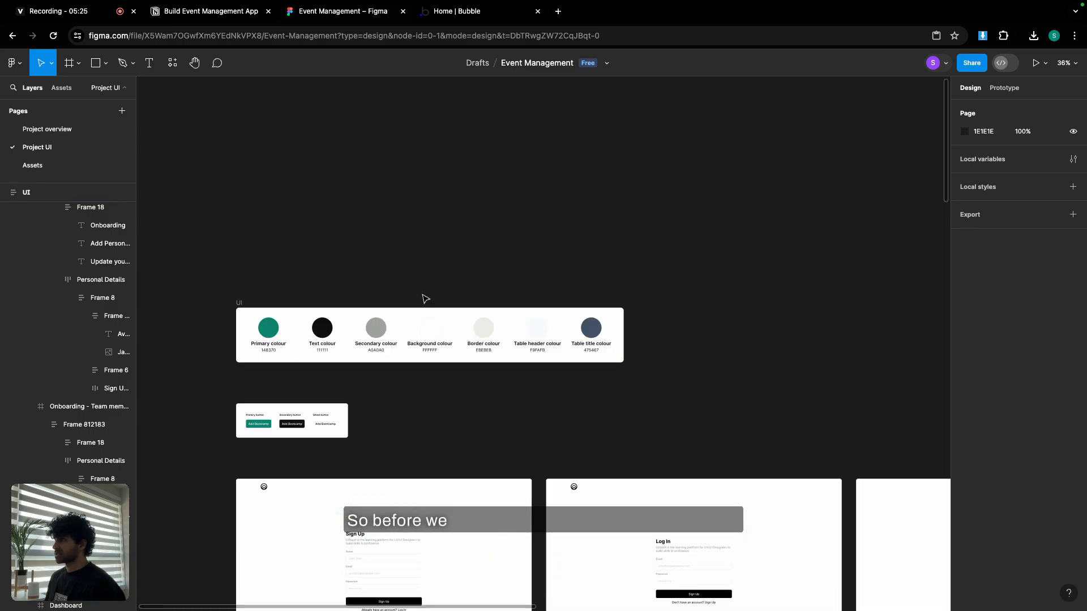
scroll(464, 160, "down", 1)
left_click(483, 14)
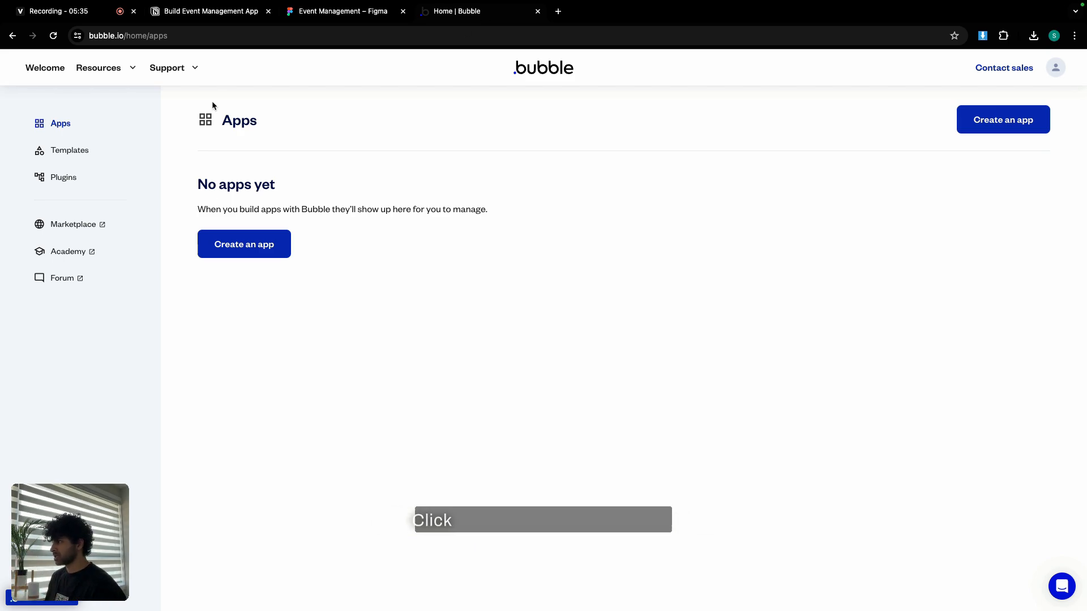
Create a new Bubble app named UXboot and continue with Get started.
left_click(258, 245)
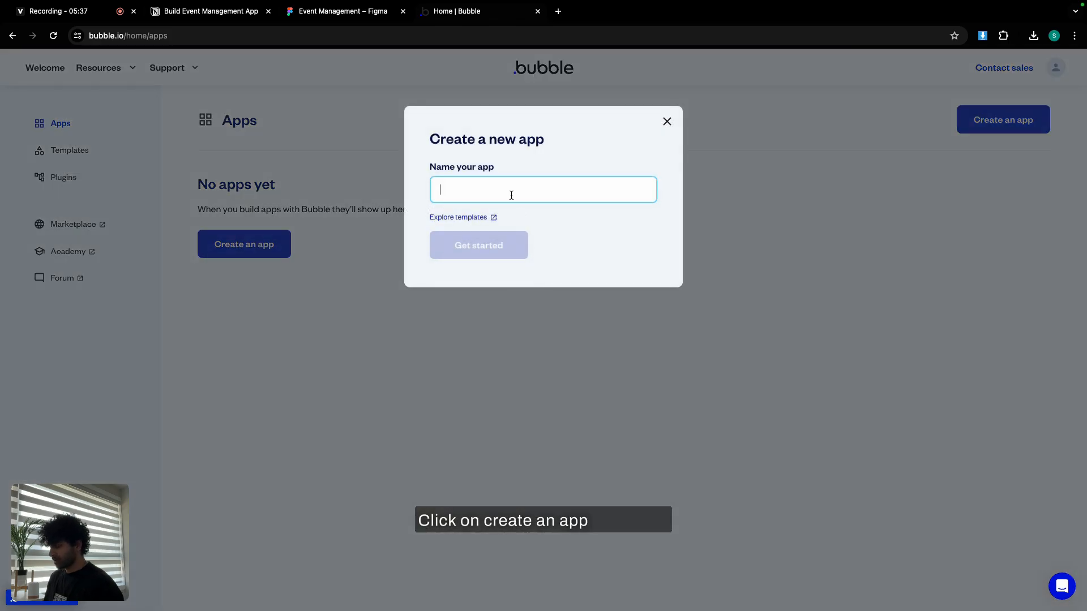
type("UXboot")
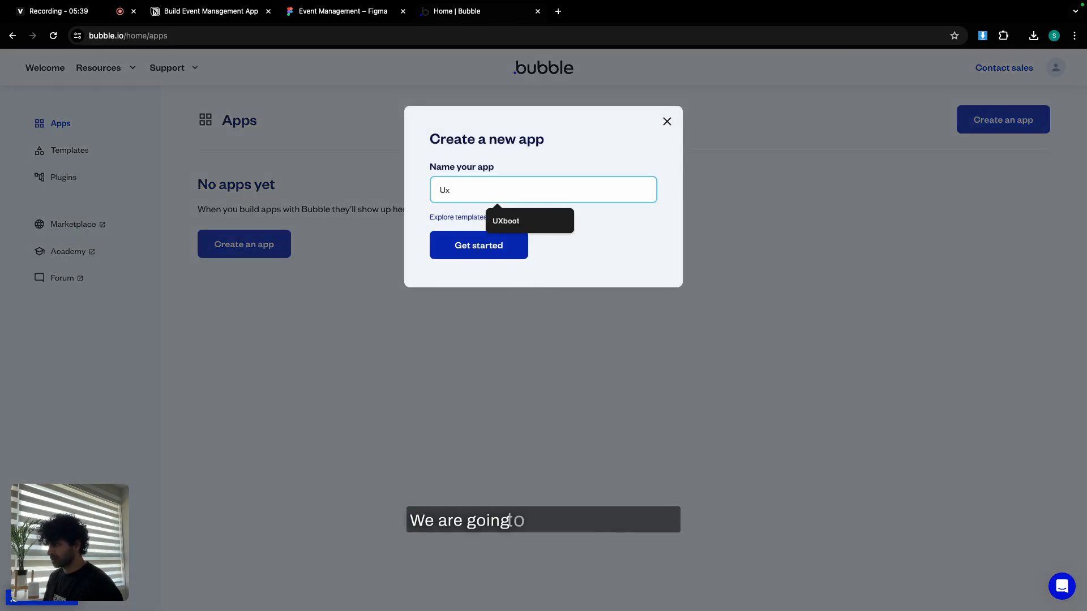
left_click(529, 226)
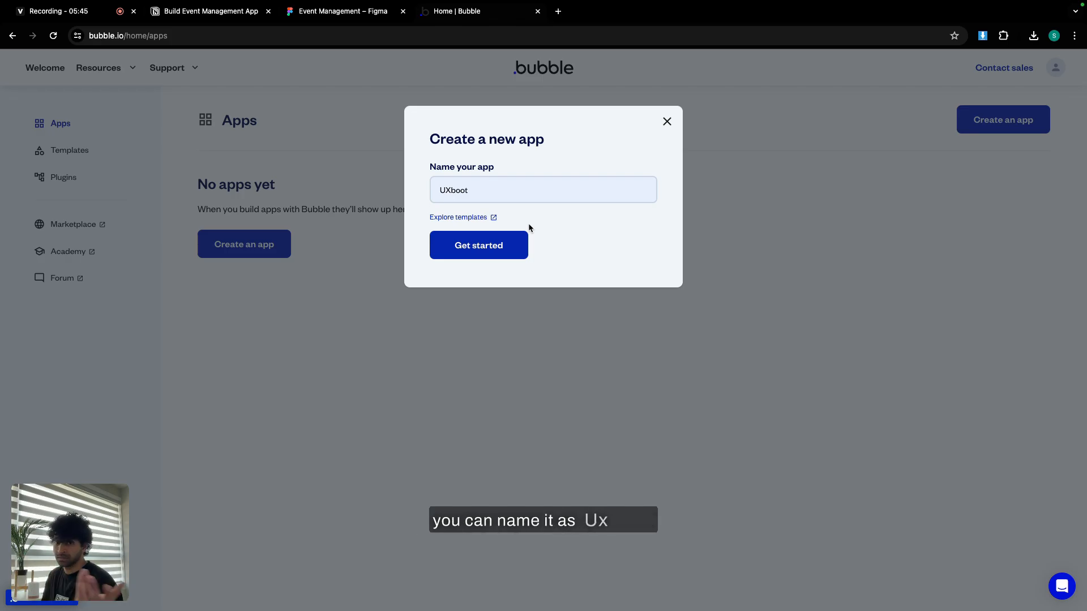
left_click(490, 254)
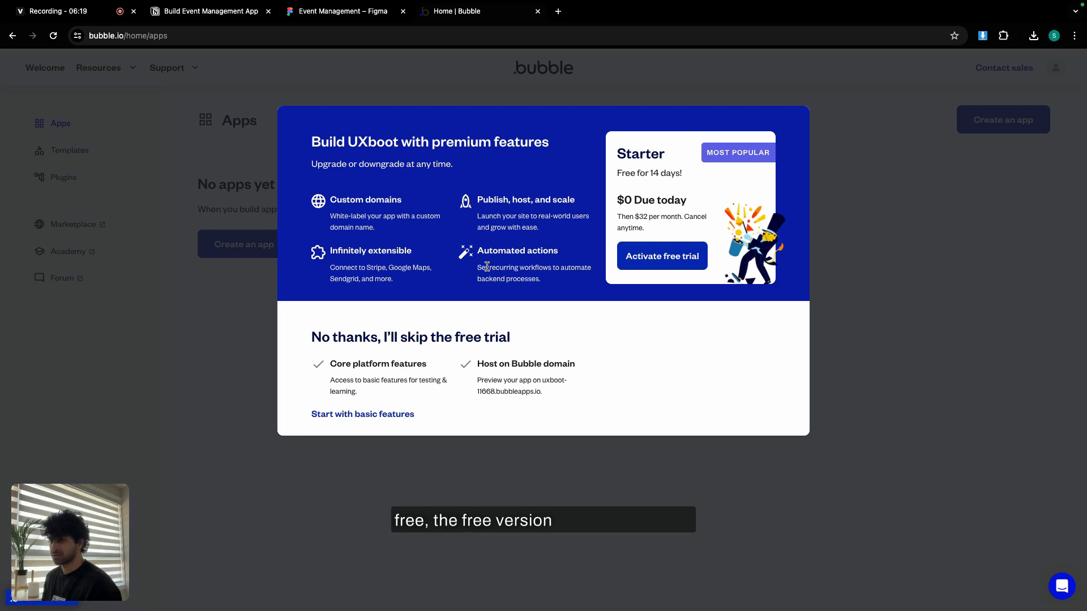
left_click(650, 265)
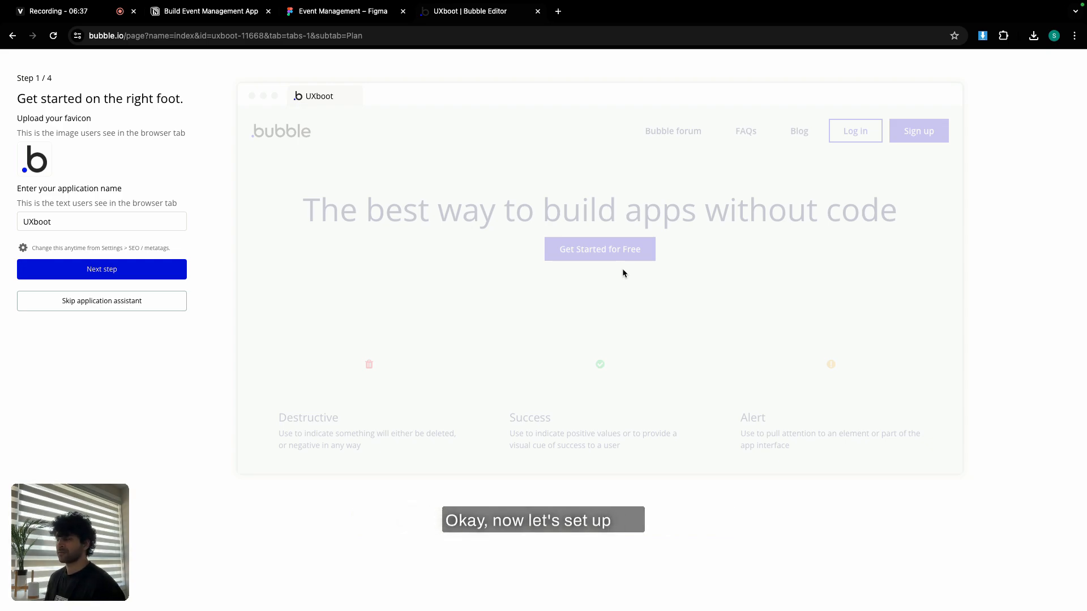
Keep the UXboot name and choose Inter as the app's default font.
left_click(121, 277)
left_click(107, 165)
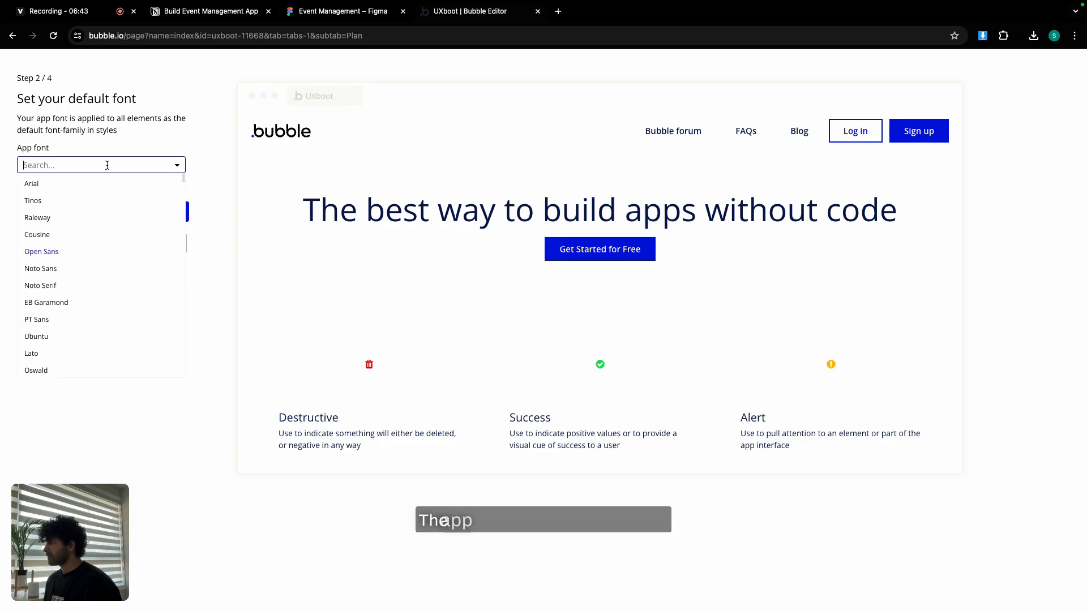
type("inter")
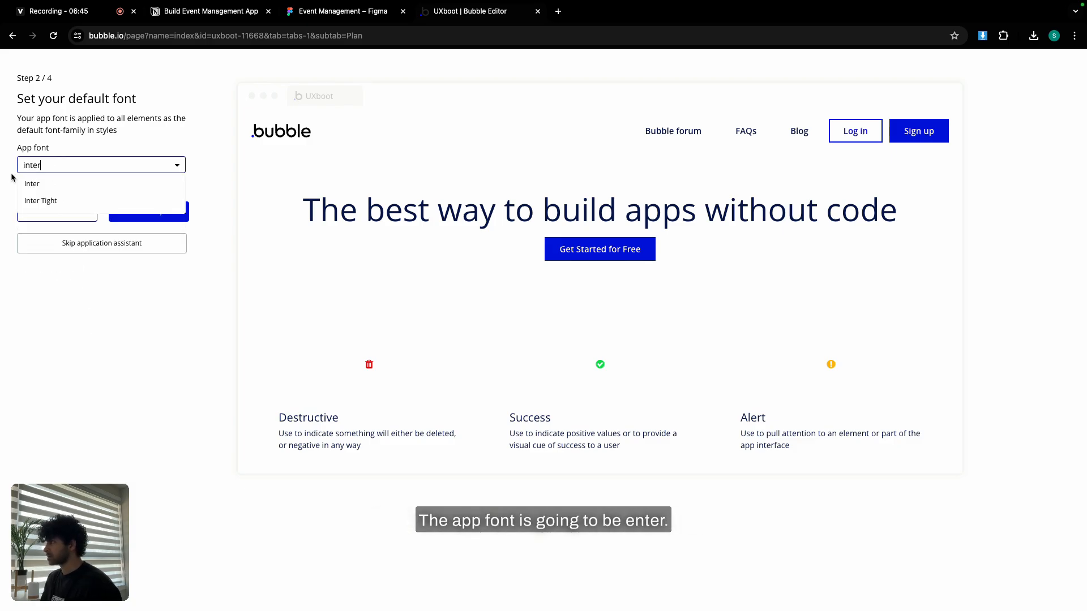
left_click(29, 182)
left_click(130, 211)
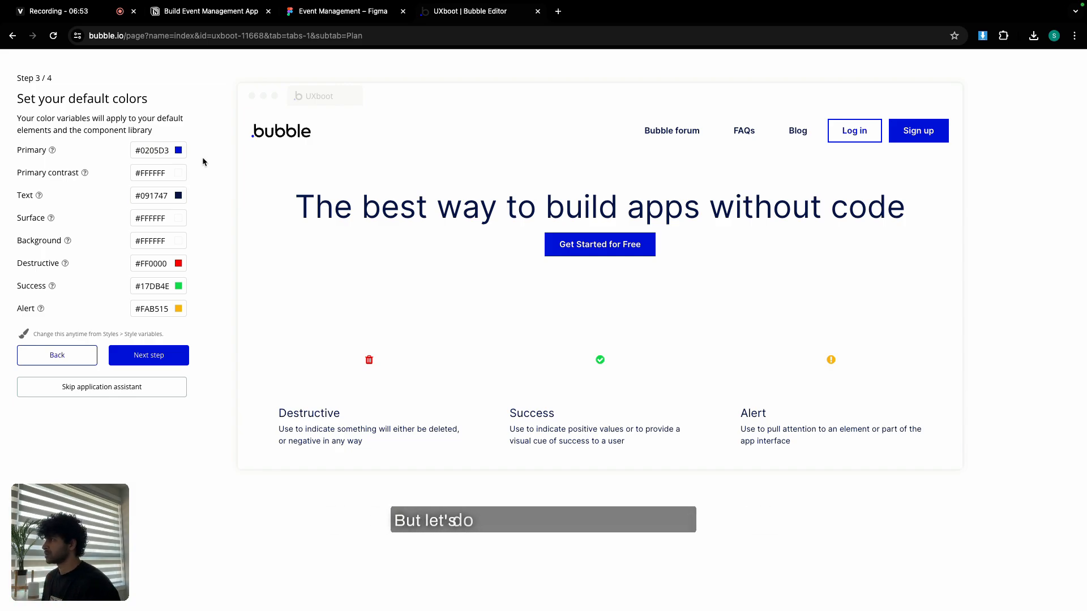
Copy 148370 from the Figma palette and set it as the Primary colour.
left_click(344, 11)
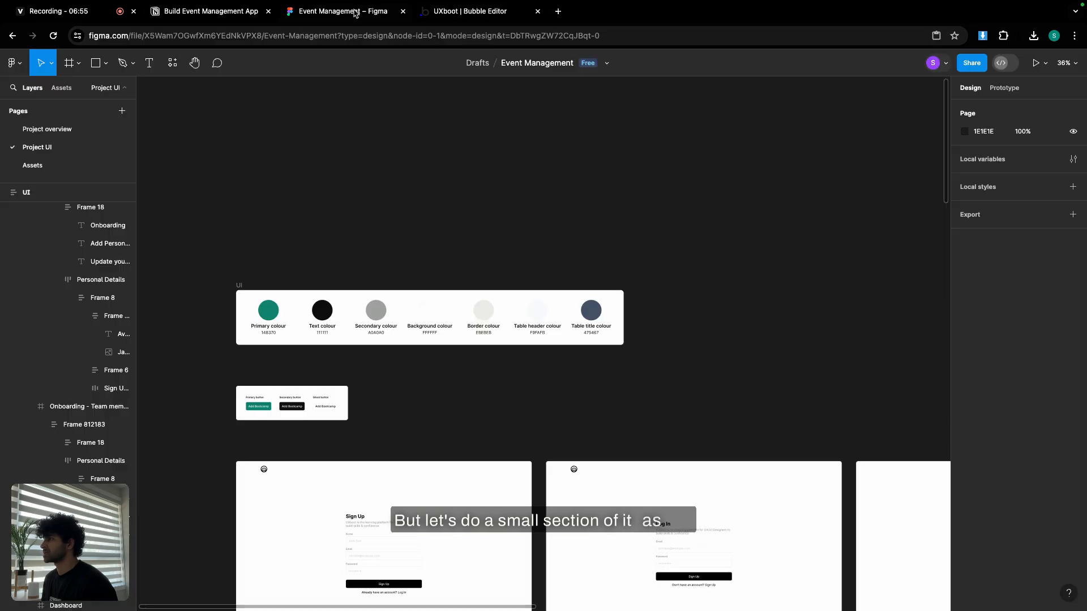
scroll(272, 325, "up", 5)
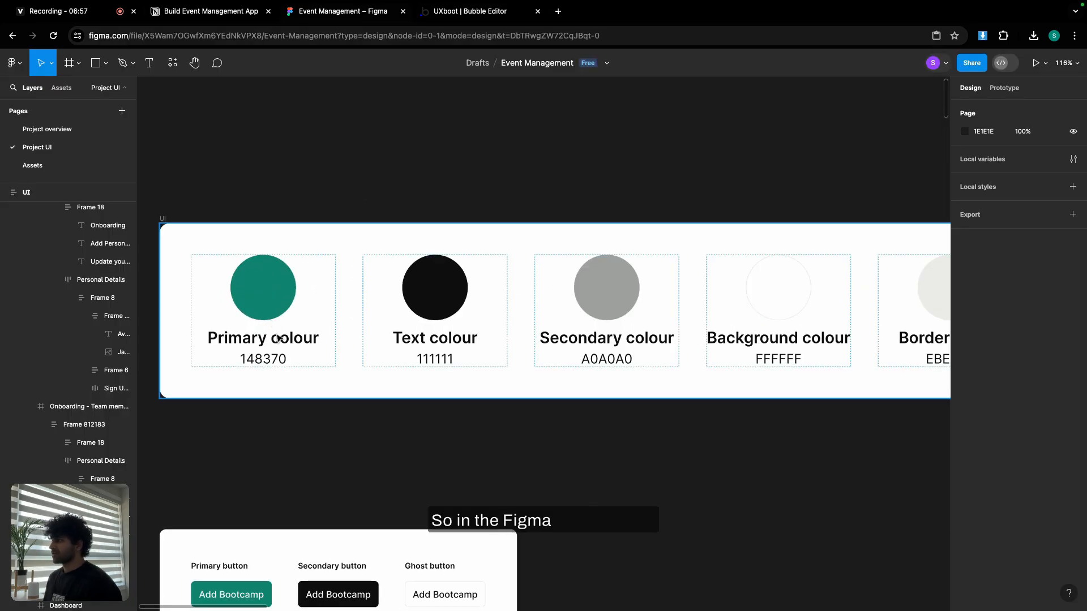
left_click(260, 356)
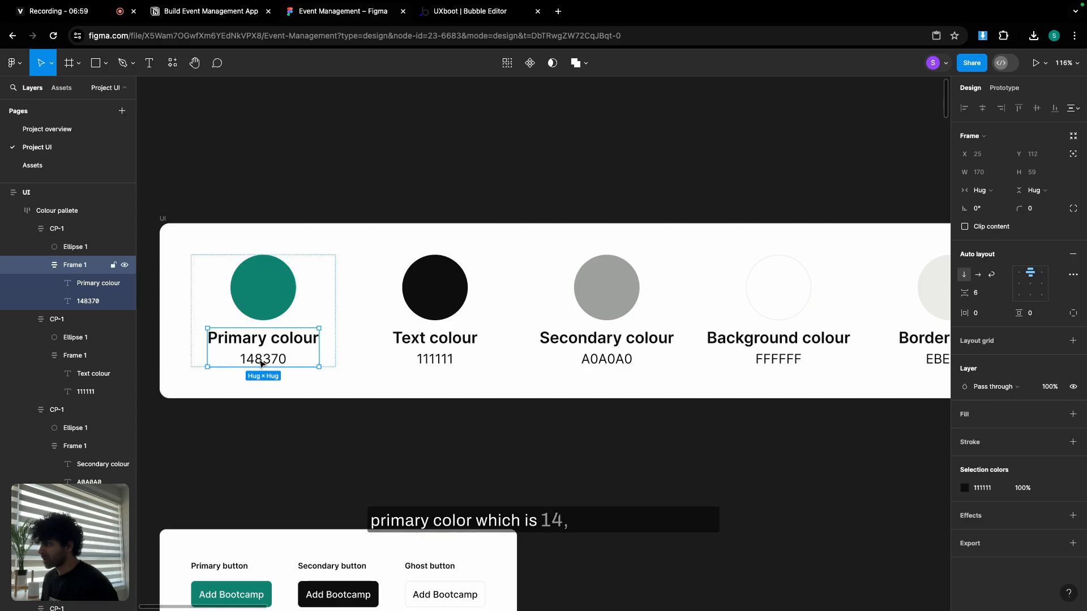
double_click(261, 359)
double_click(261, 360)
key("ctrl+c")
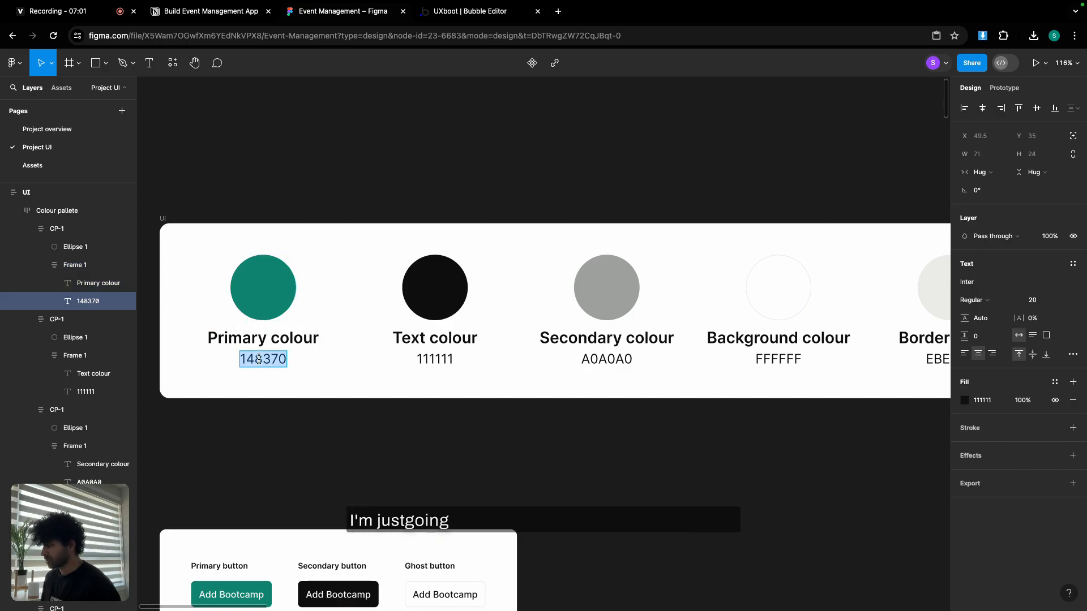
left_click(477, 12)
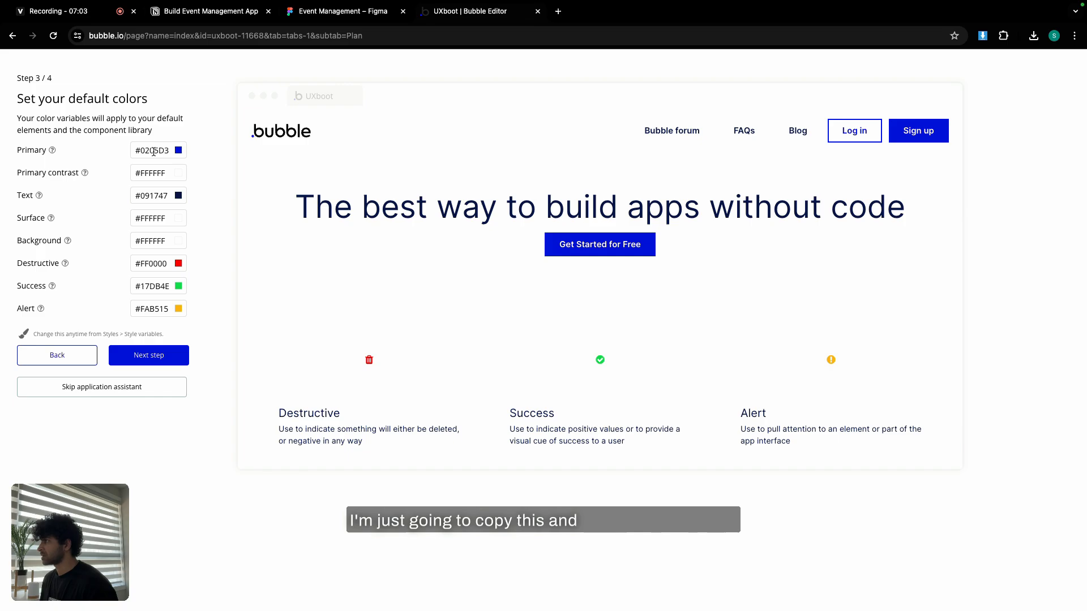
left_click(153, 152)
key("ctrl+v")
left_click(197, 145)
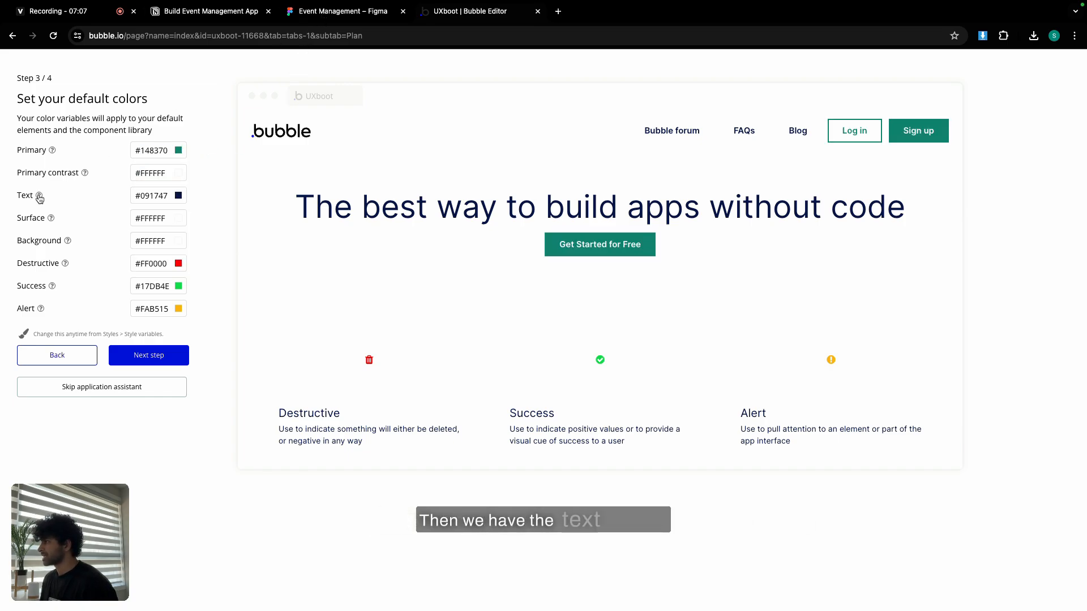
Copy 111111 from the Figma palette and set it as the Text colour.
left_click(337, 12)
double_click(438, 361)
key("ctrl+c")
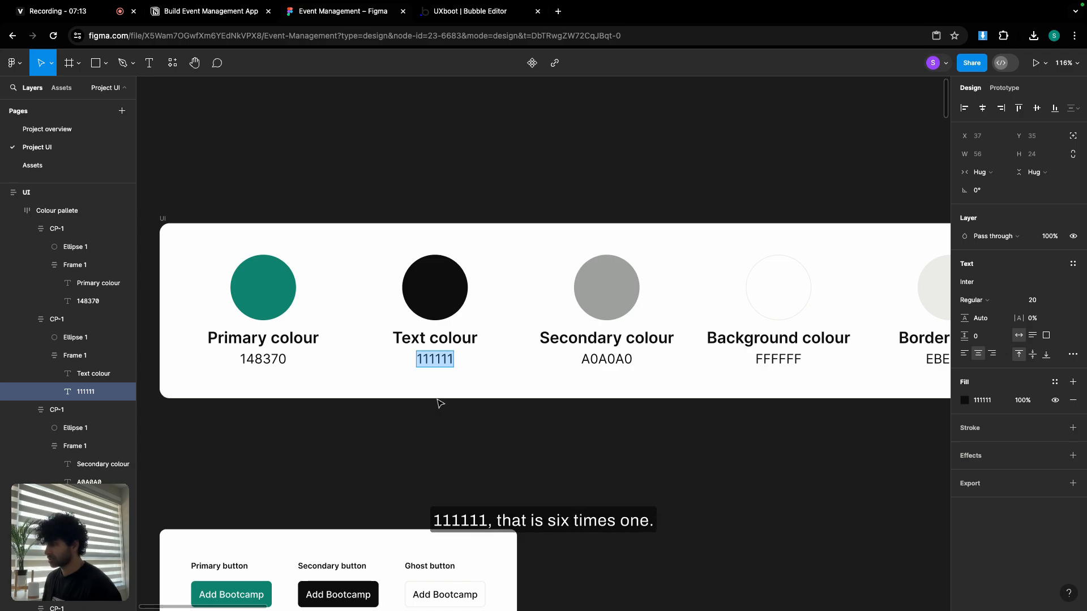
left_click(454, 15)
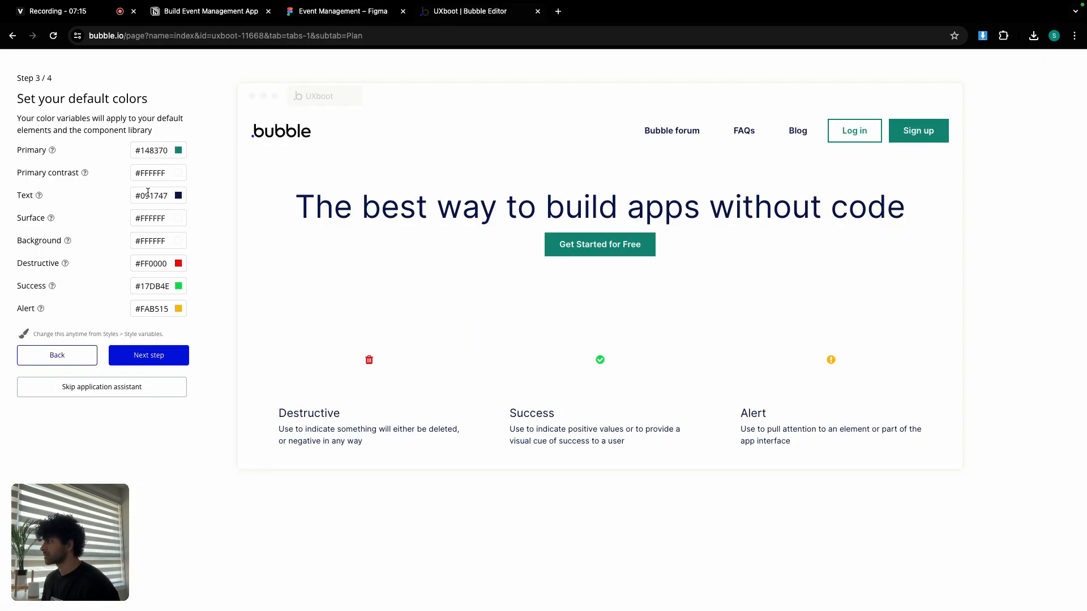
left_click(152, 195)
key("ctrl+a")
key("ctrl+v")
left_click(216, 187)
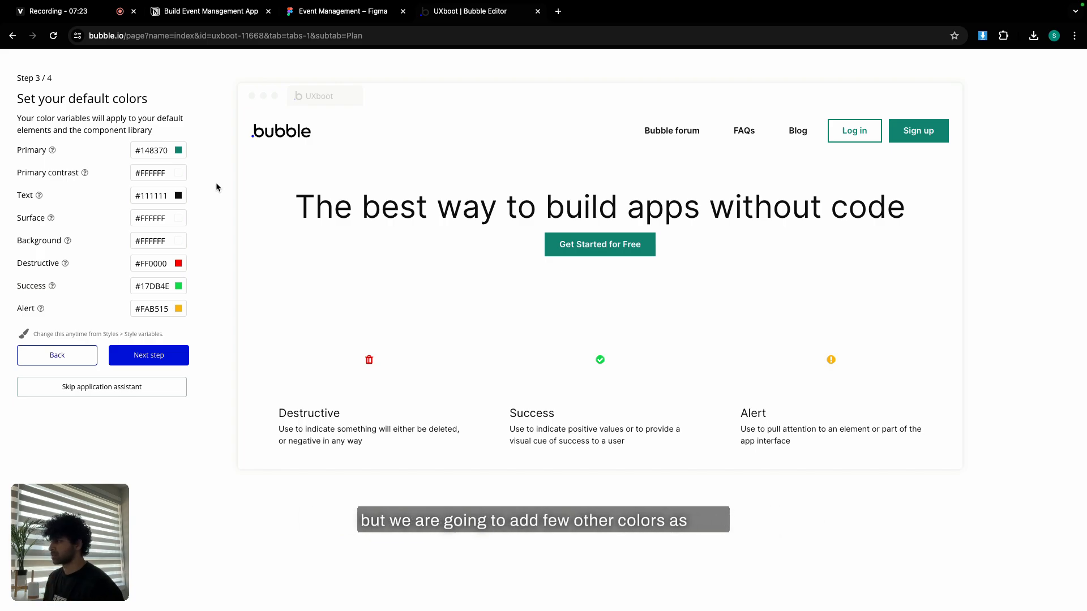
Skip the plugins step and start building in the UXboot editor.
left_click(140, 352)
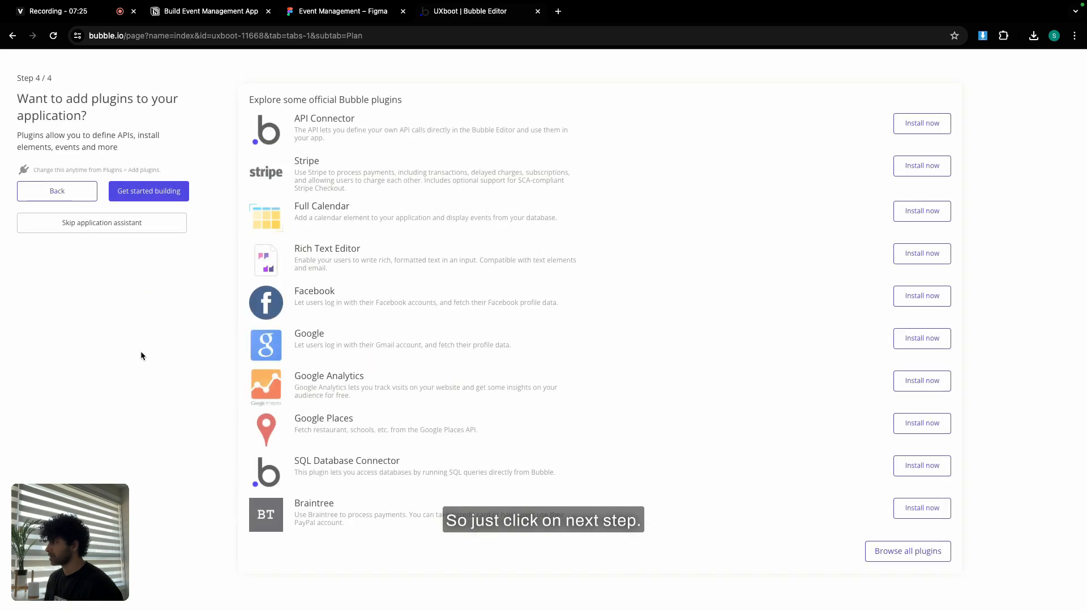
left_click(166, 192)
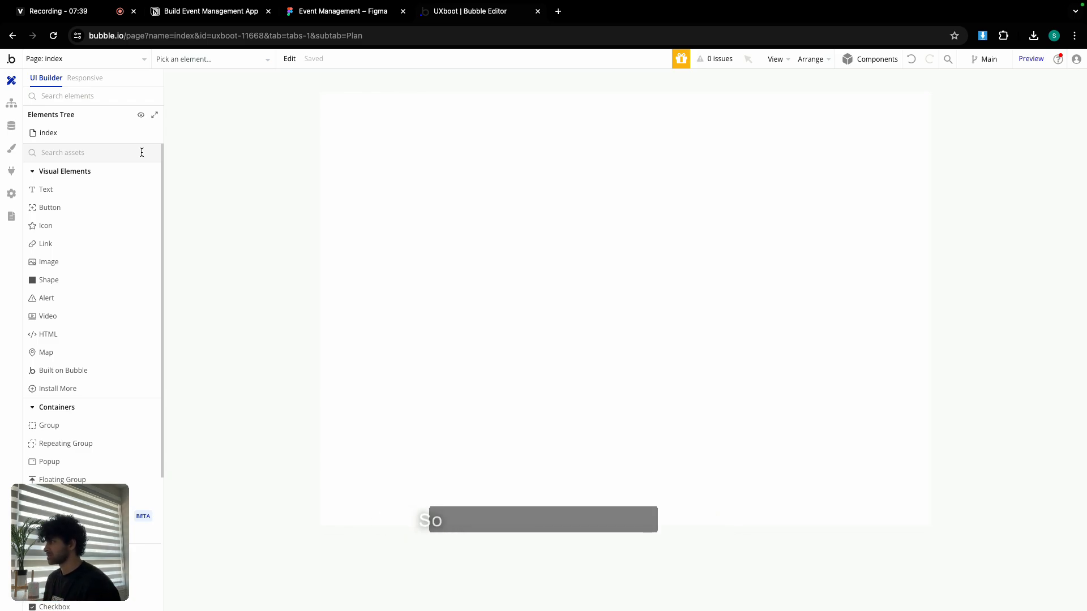
Create a colour style variable named Secondary colour with the description Dark grey.
left_click(10, 154)
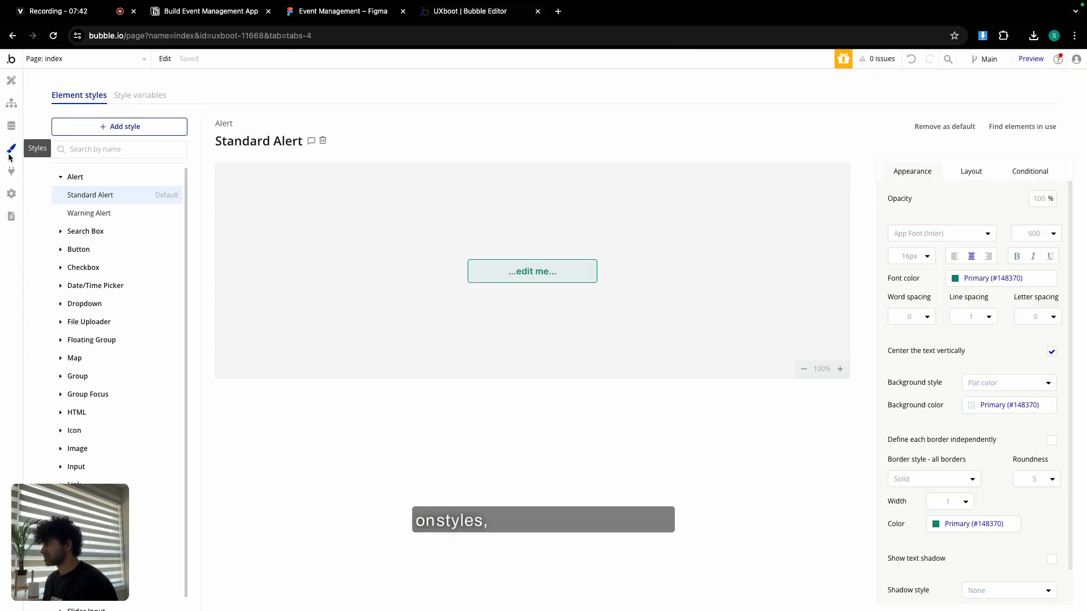
left_click(155, 98)
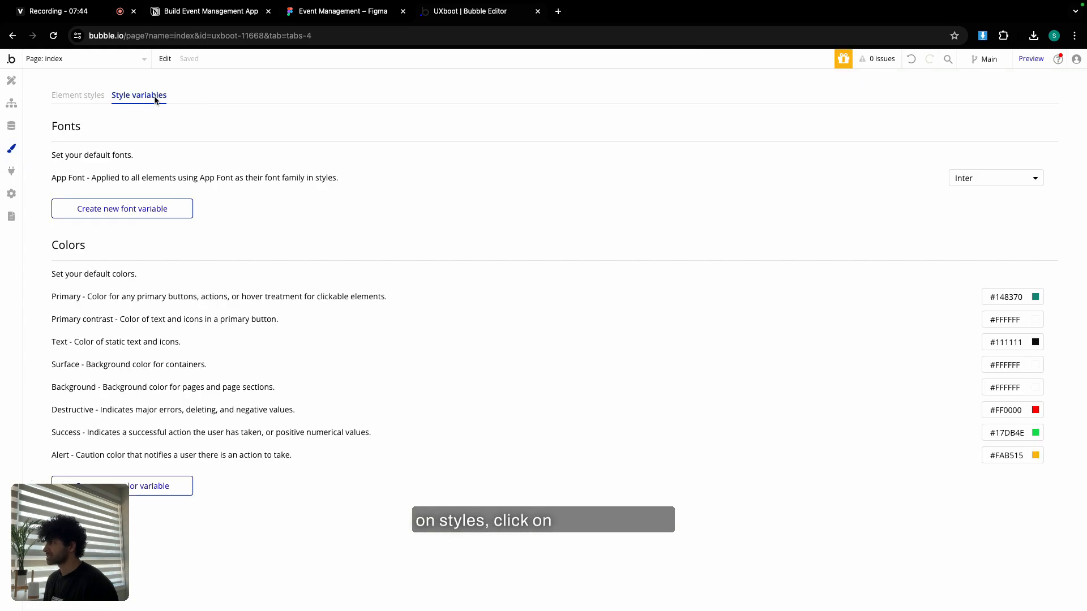
left_click(155, 496)
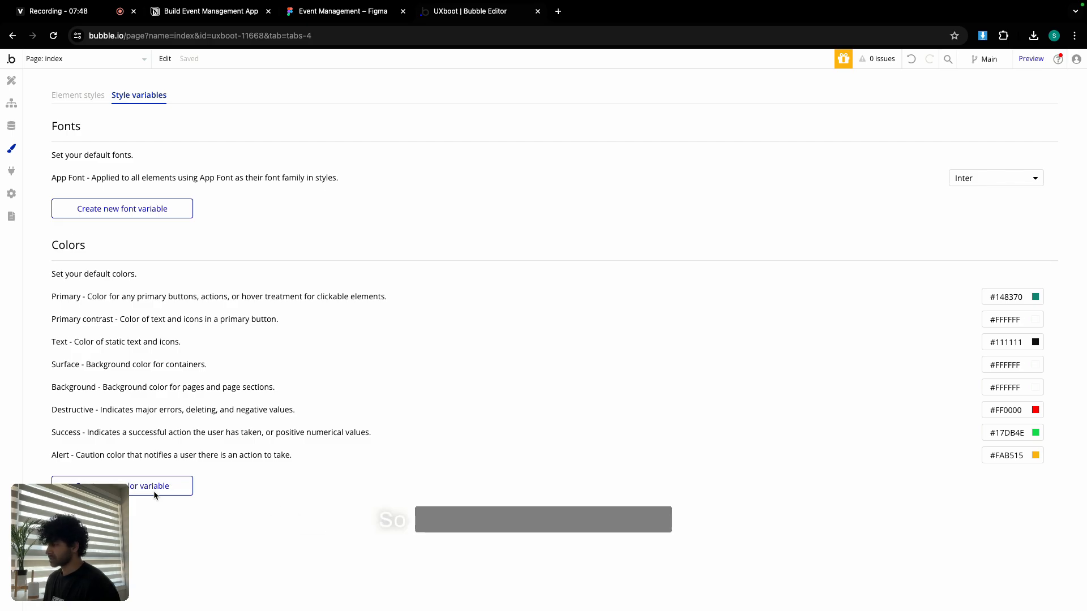
left_click(353, 17)
scroll(566, 374, "right", 3)
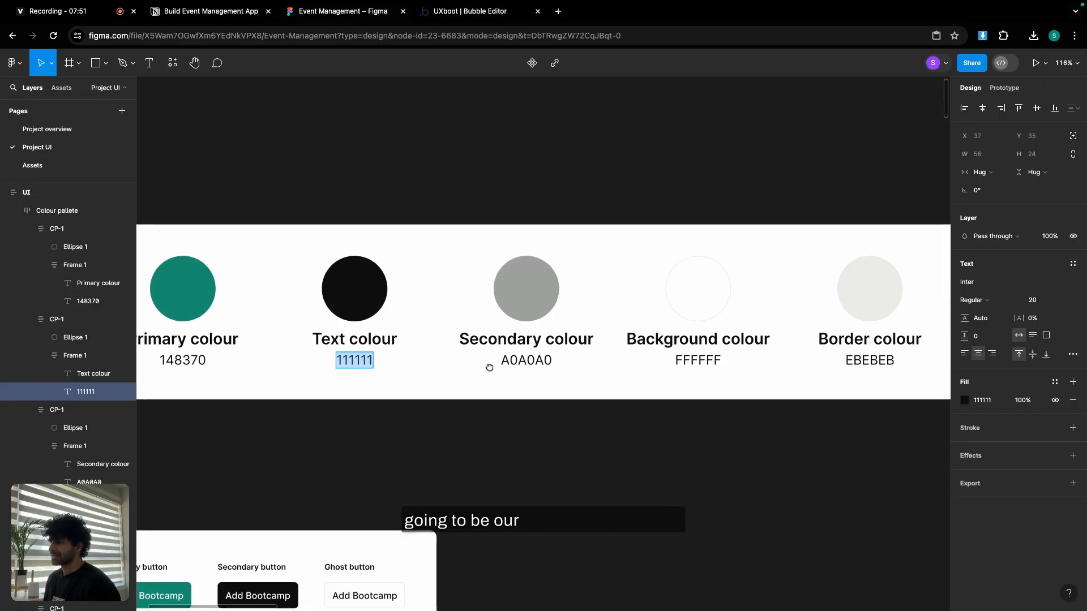
double_click(516, 340)
key("ctrl+c")
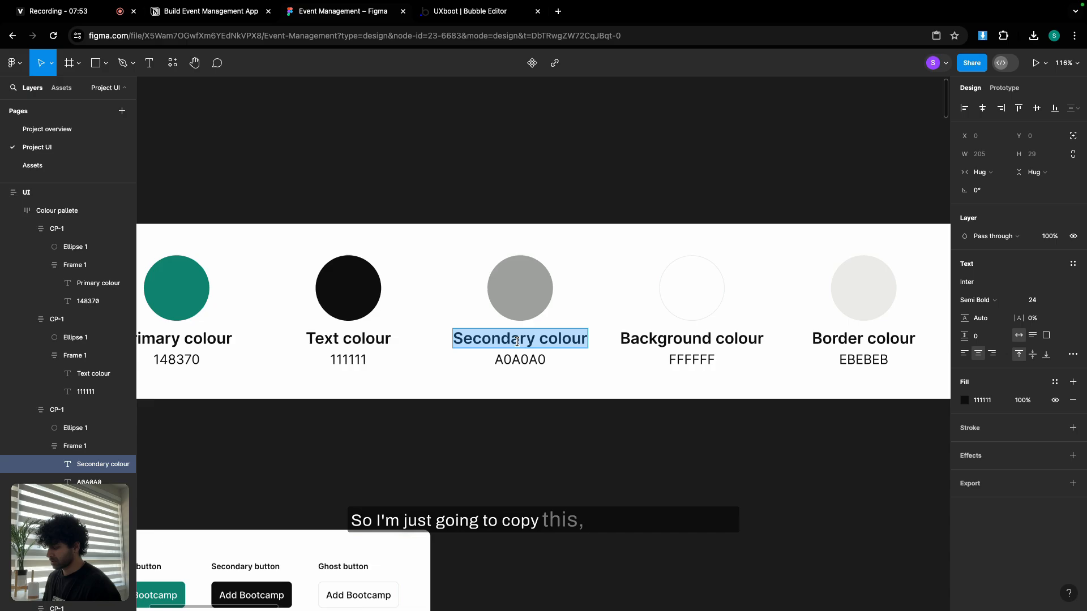
left_click(481, 17)
left_click(545, 142)
key("ctrl+v")
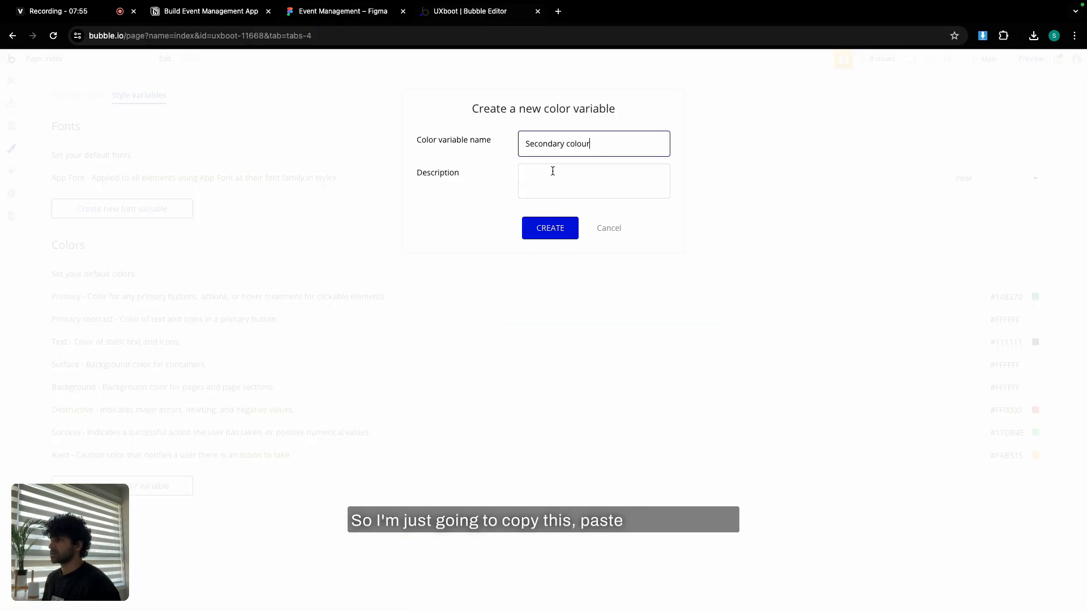
left_click(554, 181)
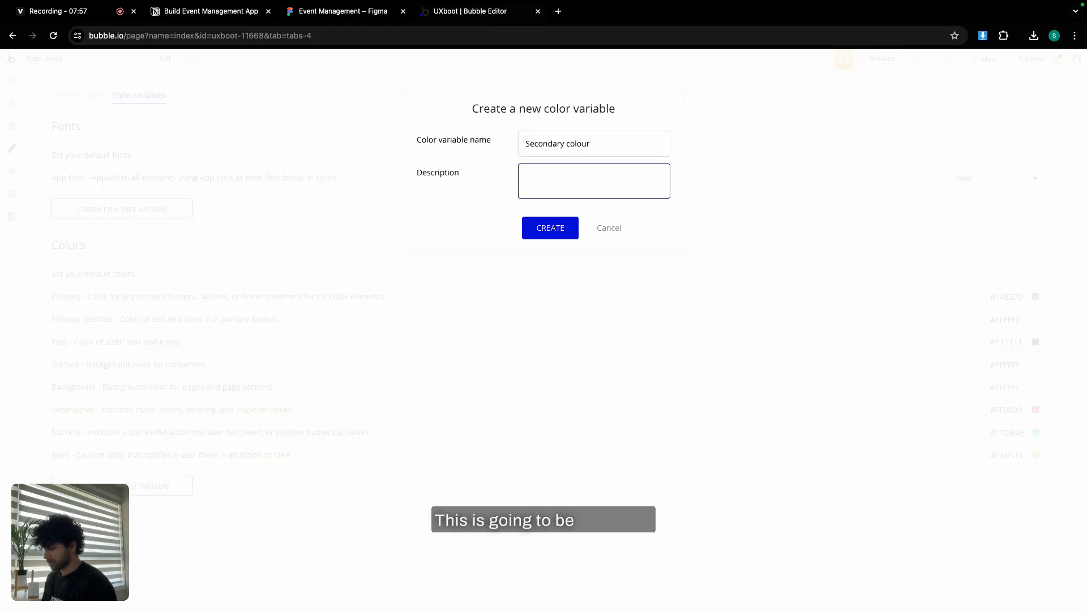
type("Dark grey")
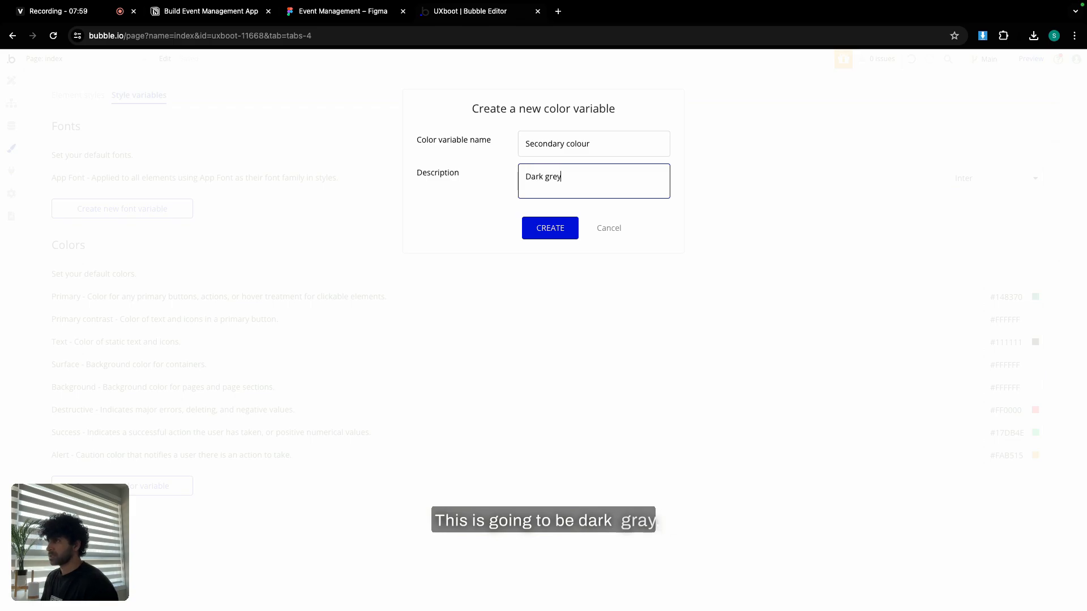
left_click(560, 229)
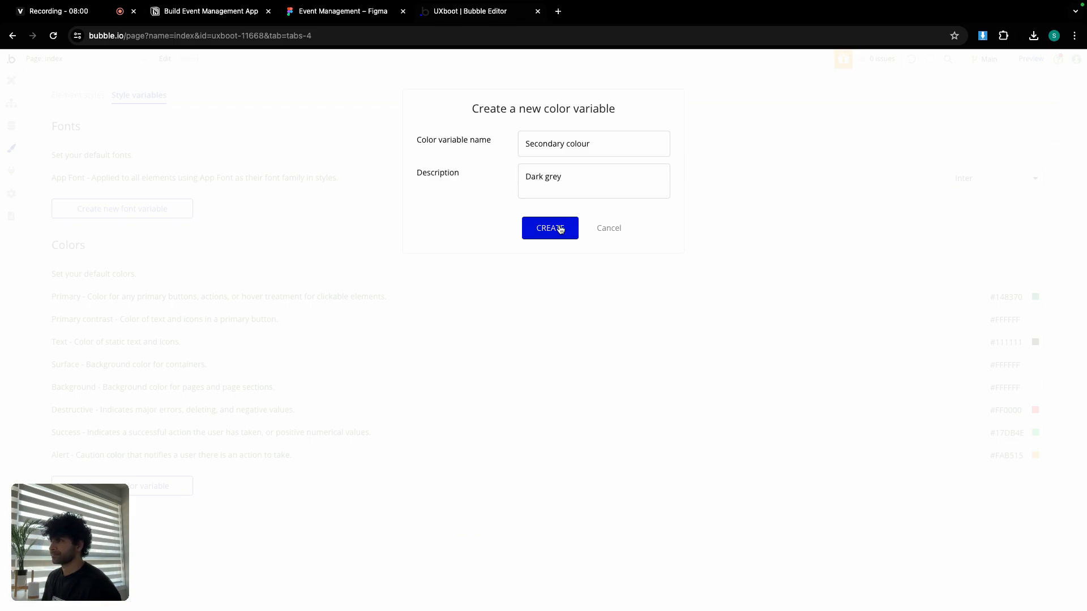
Set the Secondary colour variable's value to #A0A0A0, copied from the Figma palette.
left_click(356, 13)
double_click(522, 360)
key("ctrl+c")
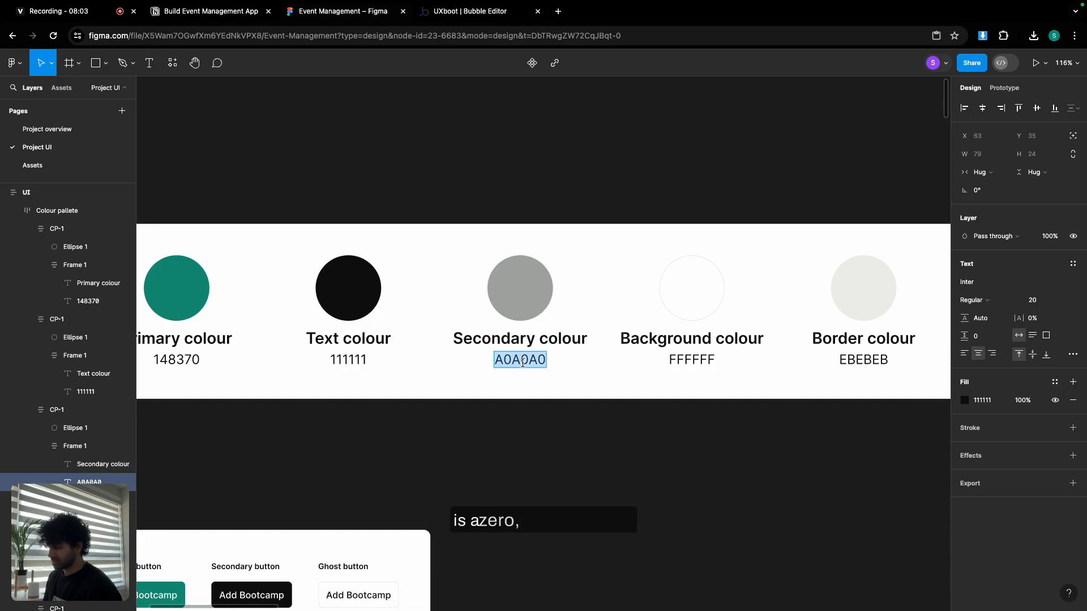
left_click(480, 10)
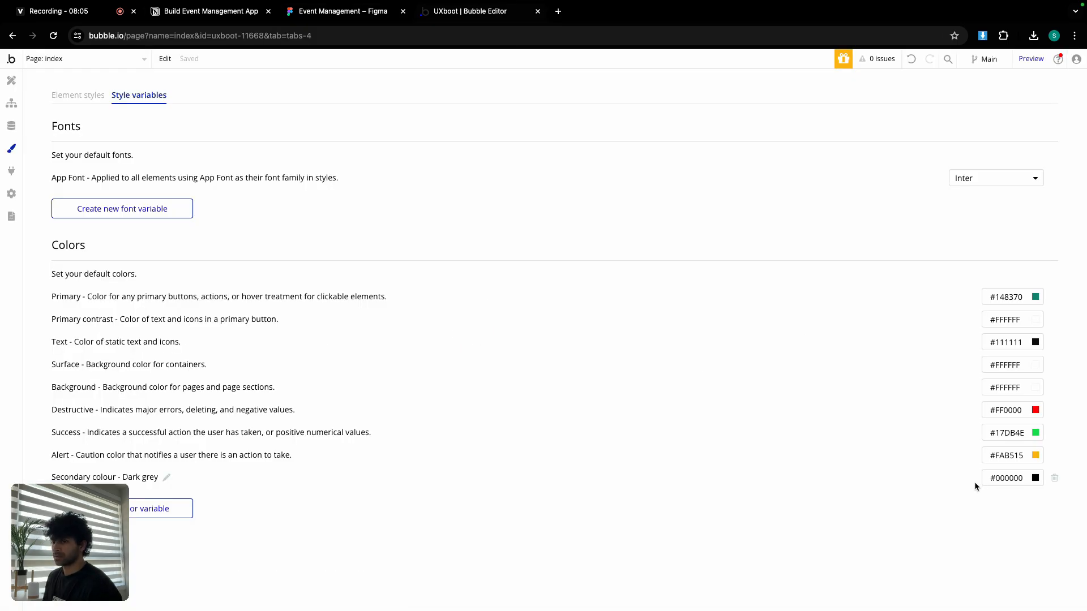
left_click(1009, 478)
double_click(999, 595)
key("ctrl+v")
left_click(886, 439)
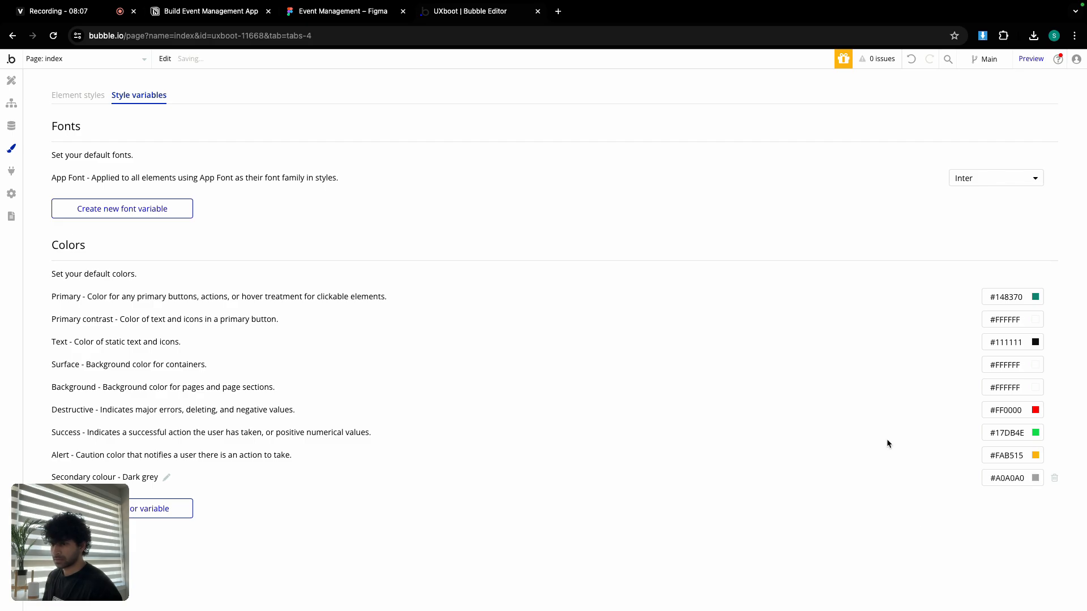
left_click(340, 11)
Copy the Border colour label from Figma and create a 'Border colour' variable described 'Light grey'.
scroll(620, 303, "right", 5)
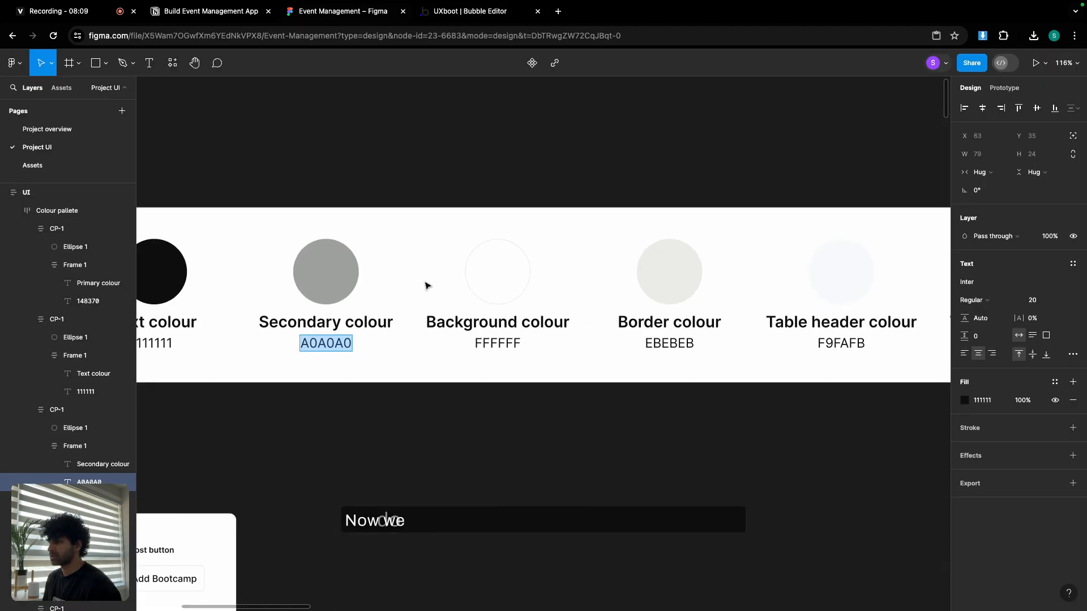
left_click_drag(512, 292, 483, 291)
triple_click(577, 321)
key("ctrl+c")
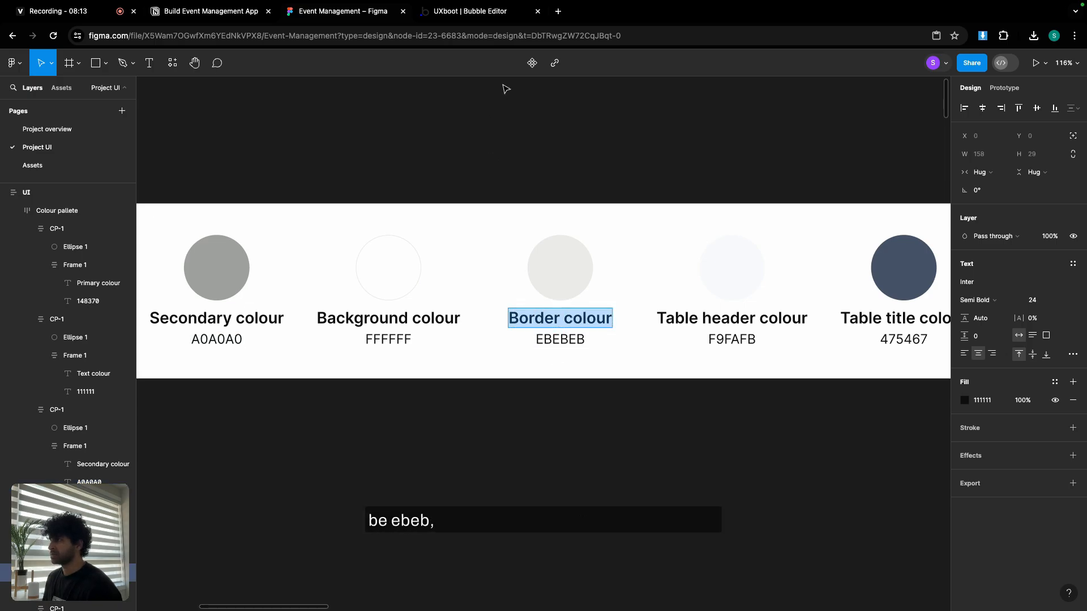
left_click(499, 12)
left_click(164, 508)
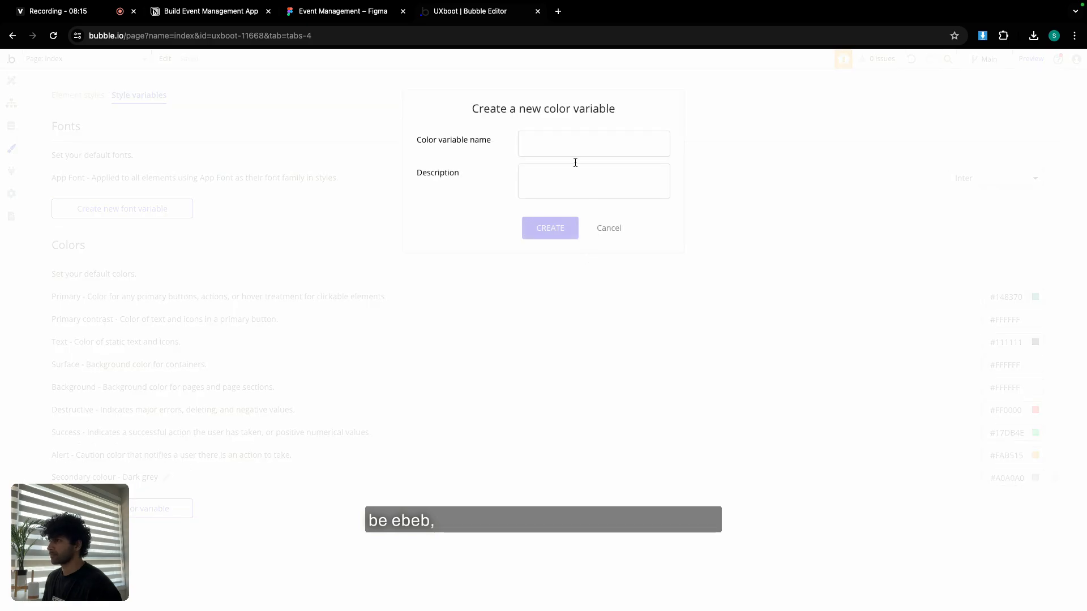
left_click(563, 143)
key("ctrl+v")
left_click(562, 173)
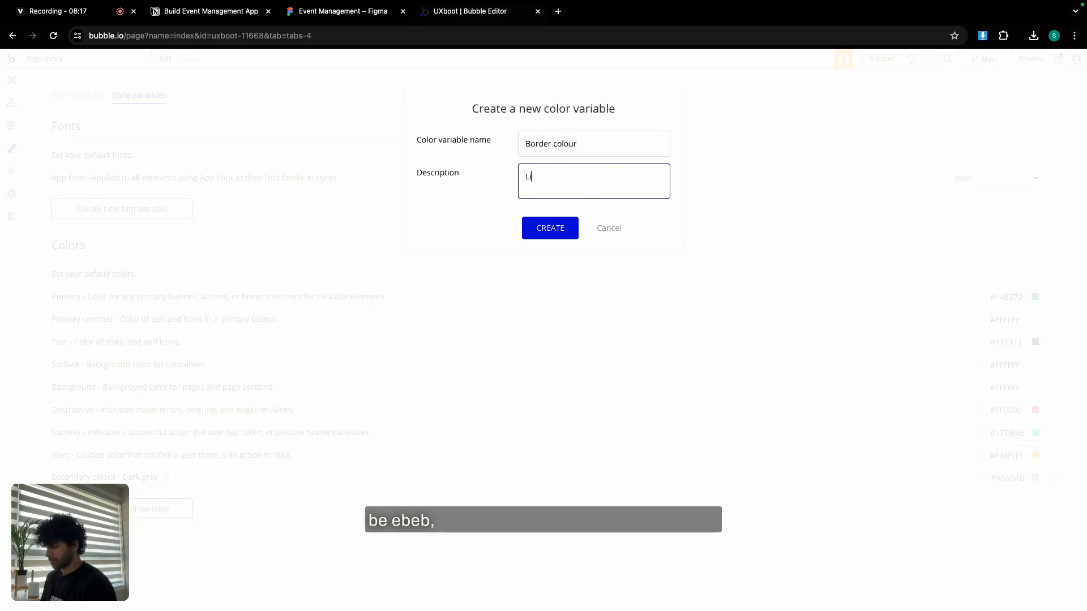
type("Light grey")
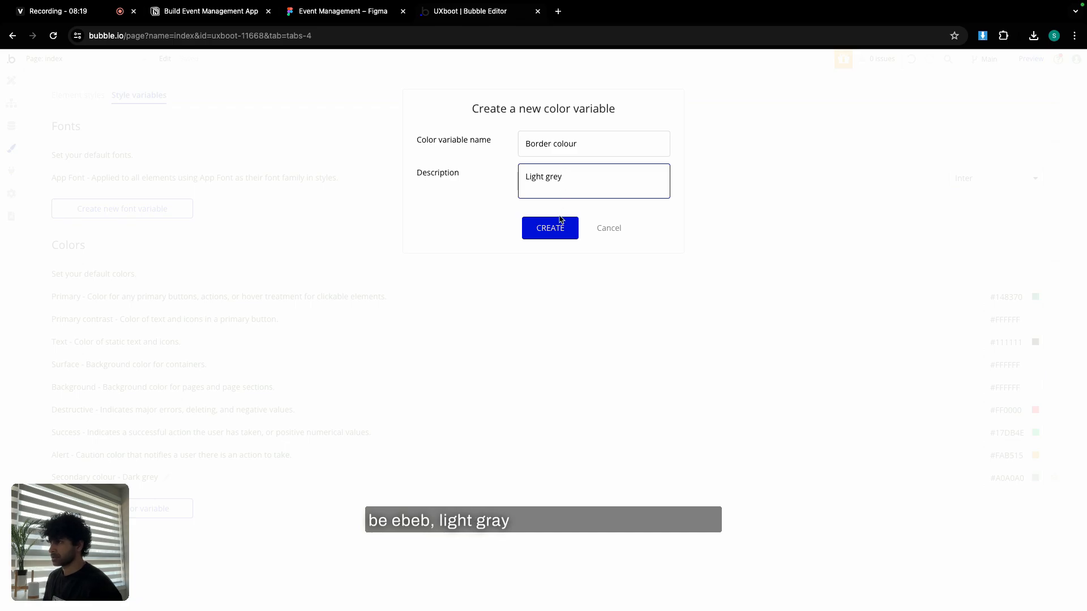
left_click(561, 227)
Set the Border colour variable's value to #EBEBEB.
left_click(1013, 500)
left_click(1002, 596)
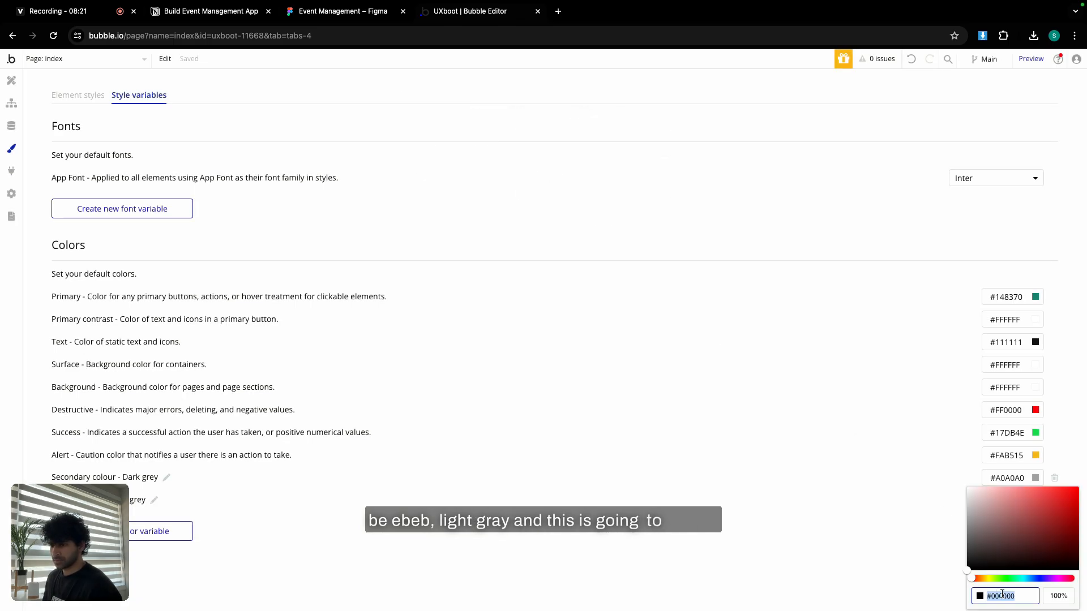
type("EBEBEB")
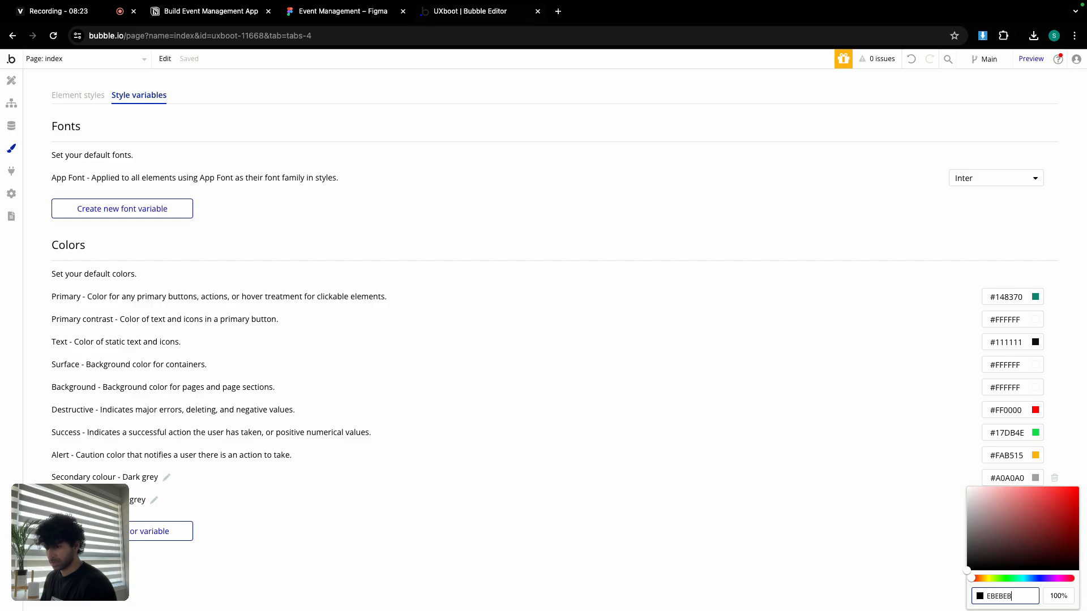
left_click(881, 544)
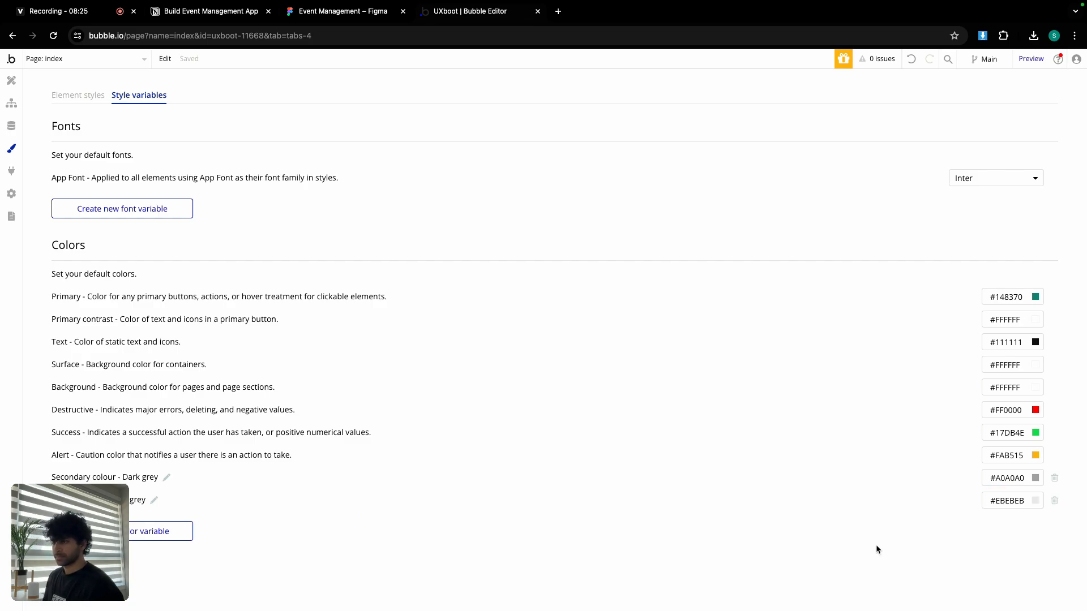
left_click(342, 12)
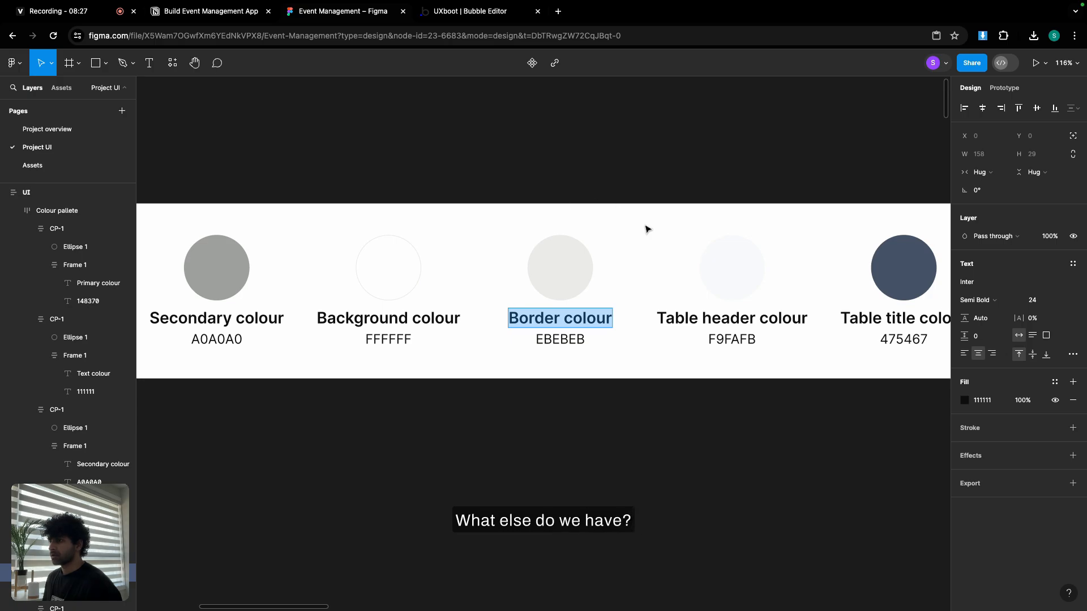
Copy F9FAFB from Figma's table header colour and create a 'Table Bg' variable described 'Light grey'.
left_click_drag(645, 227, 410, 203)
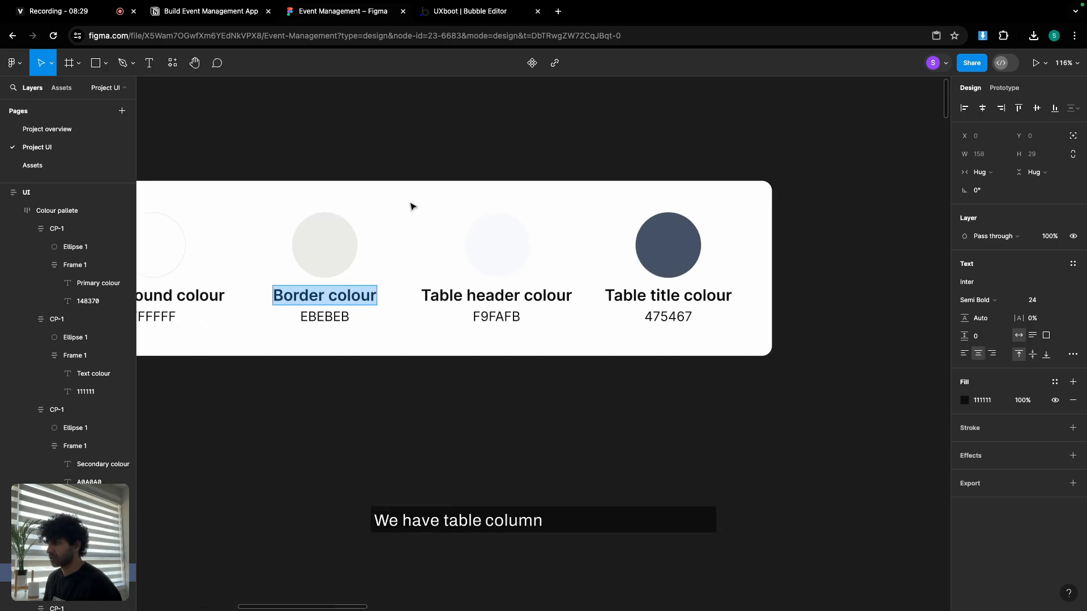
left_click(497, 297)
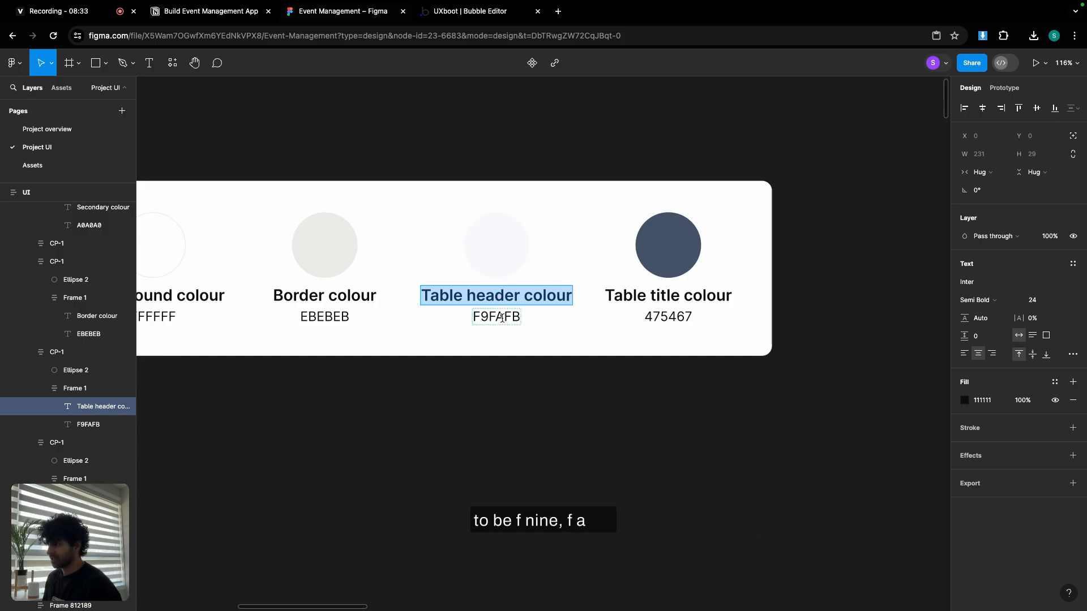
left_click(502, 318)
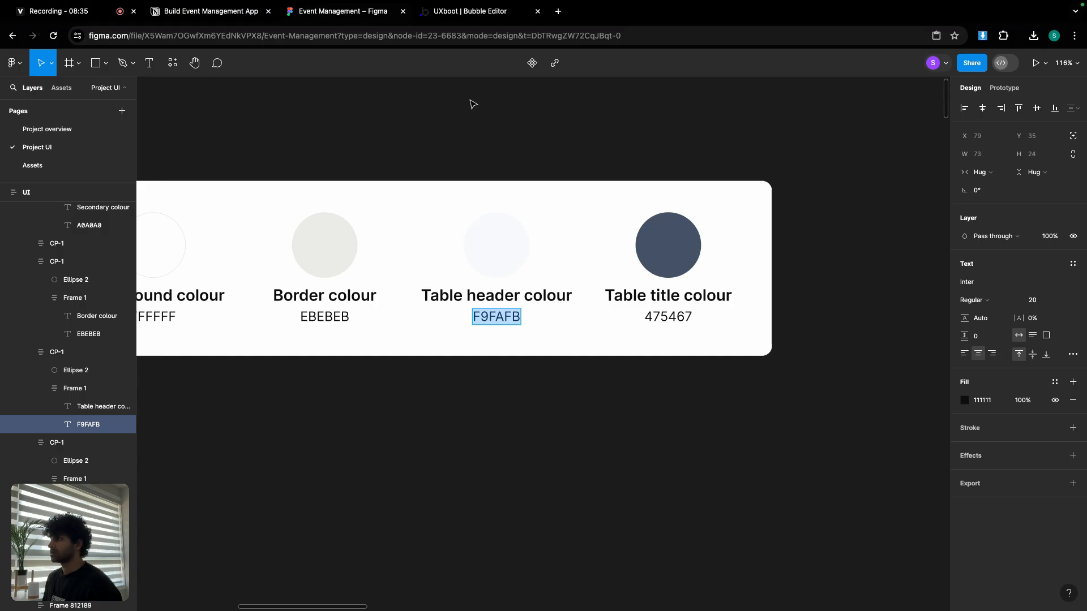
left_click(463, 10)
left_click(154, 531)
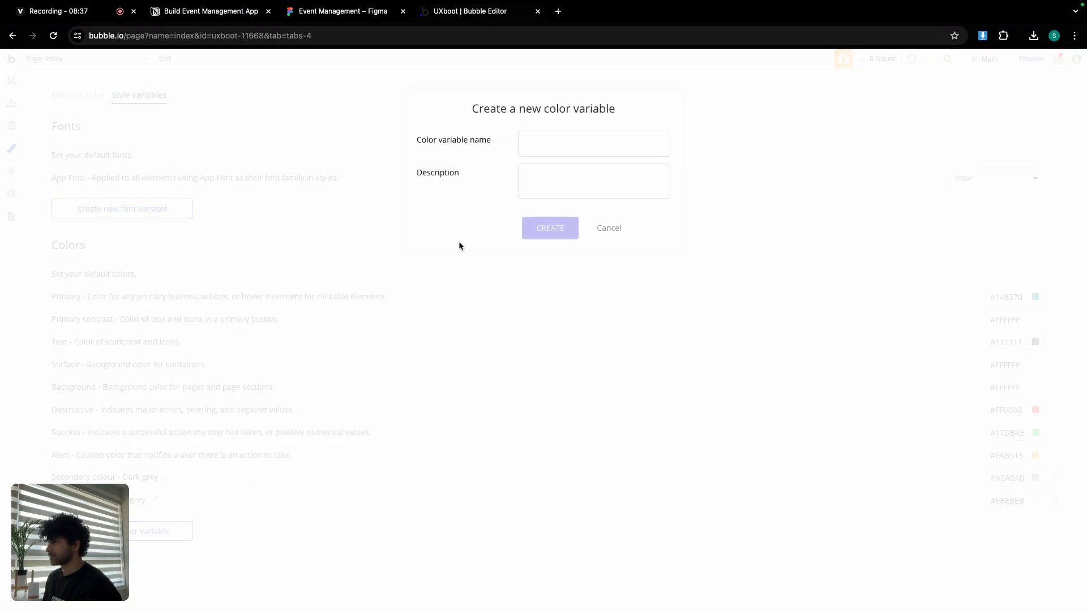
left_click(542, 148)
type("Table ")
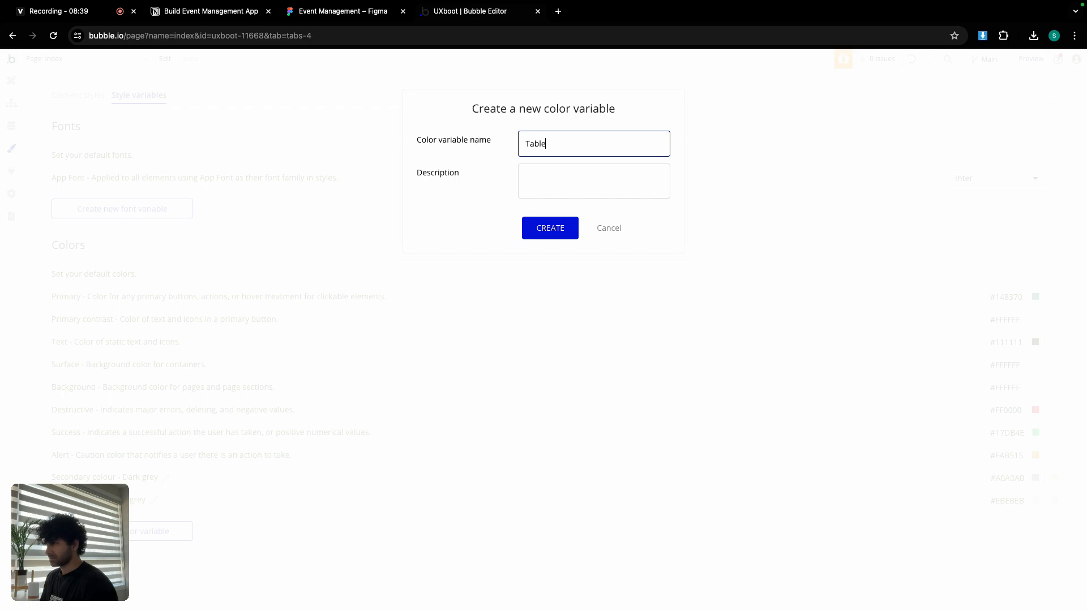
type("Bg")
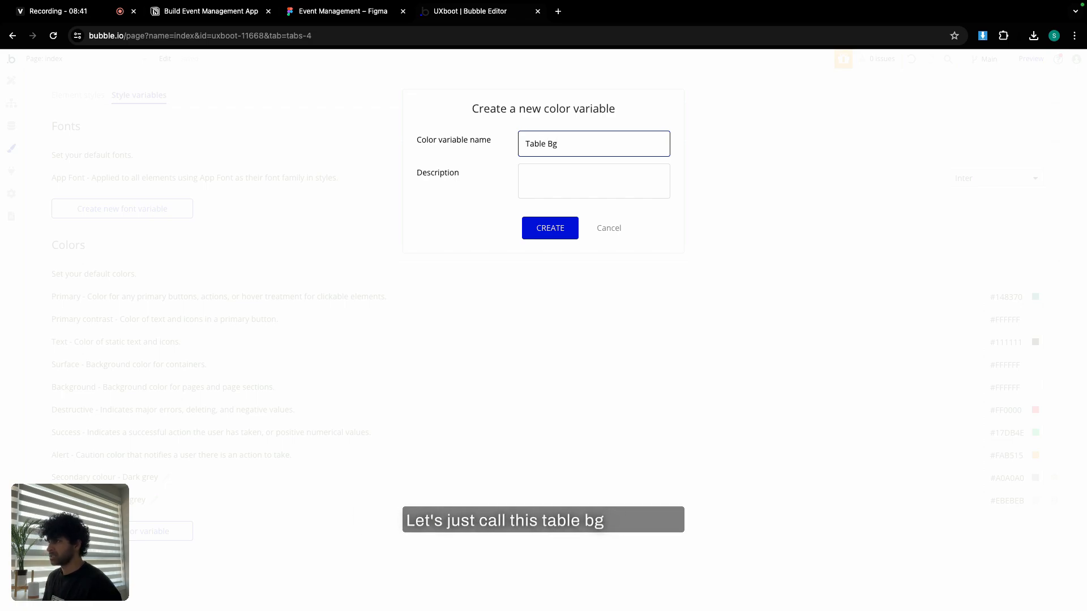
left_click(550, 182)
type("Ligh")
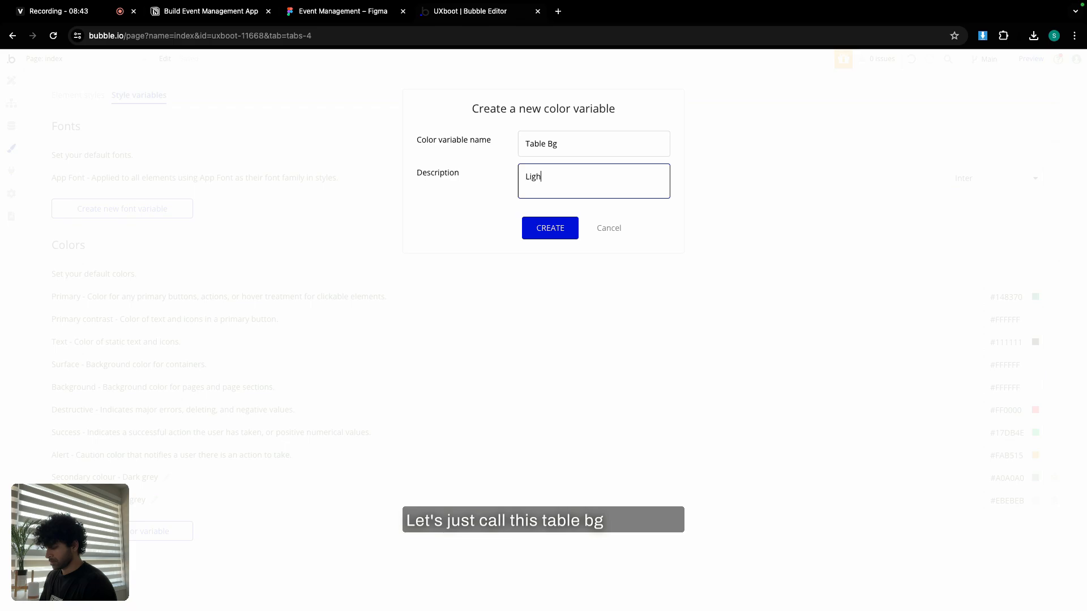
type("t grey")
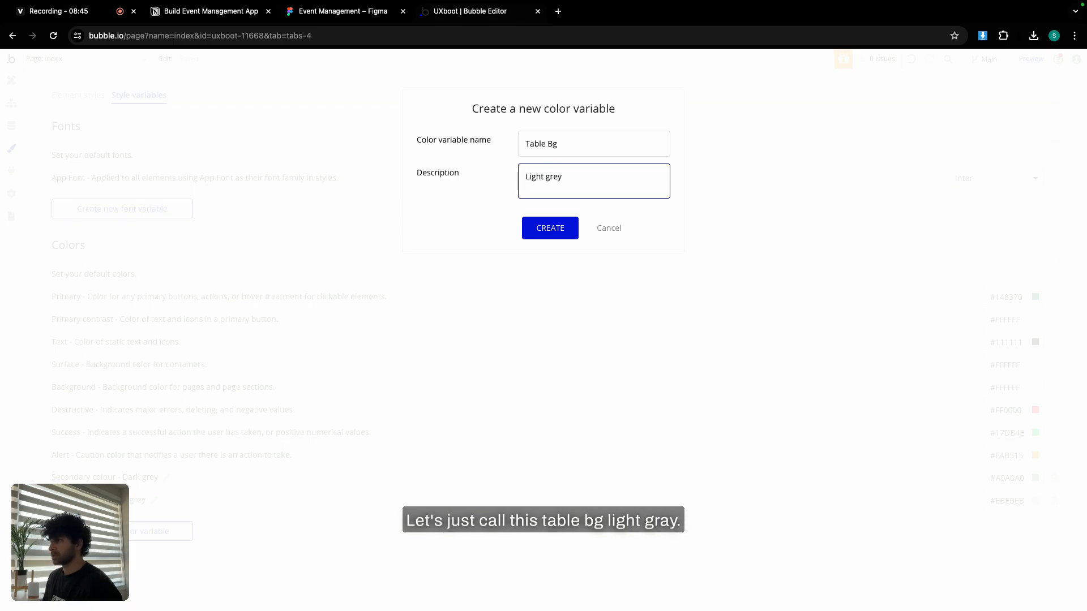
left_click(555, 225)
Paste #F9FAFB as the Table Bg variable's colour.
left_click(1006, 524)
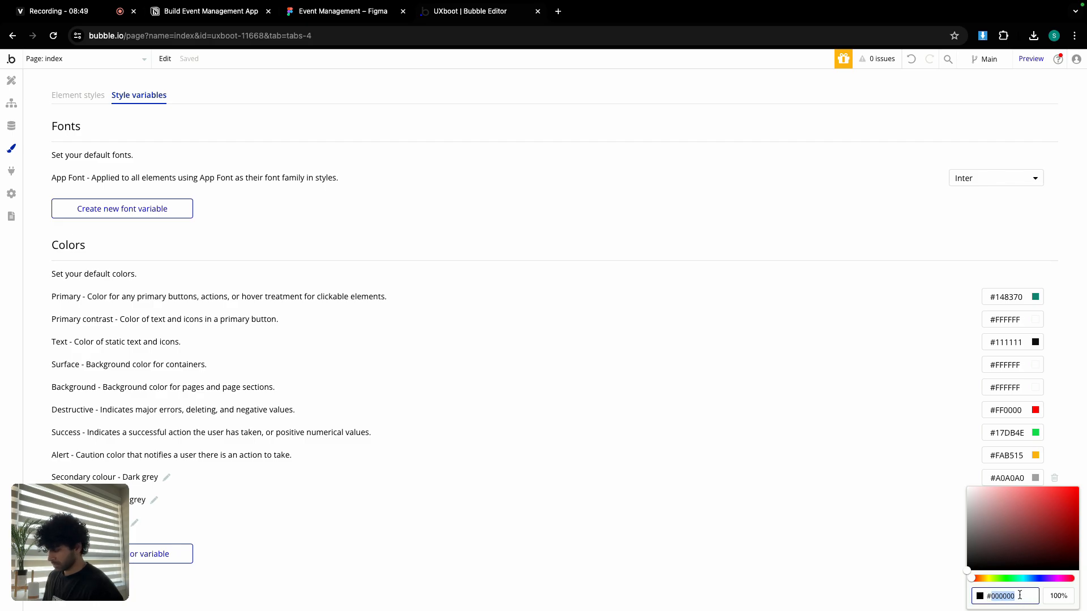
type("F9FAFB")
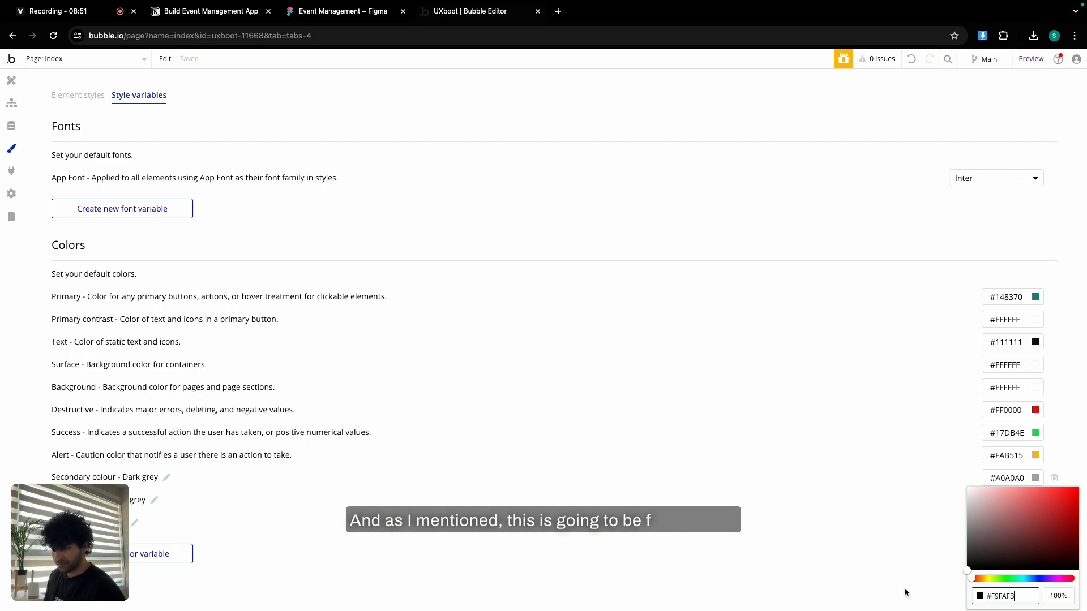
left_click(746, 419)
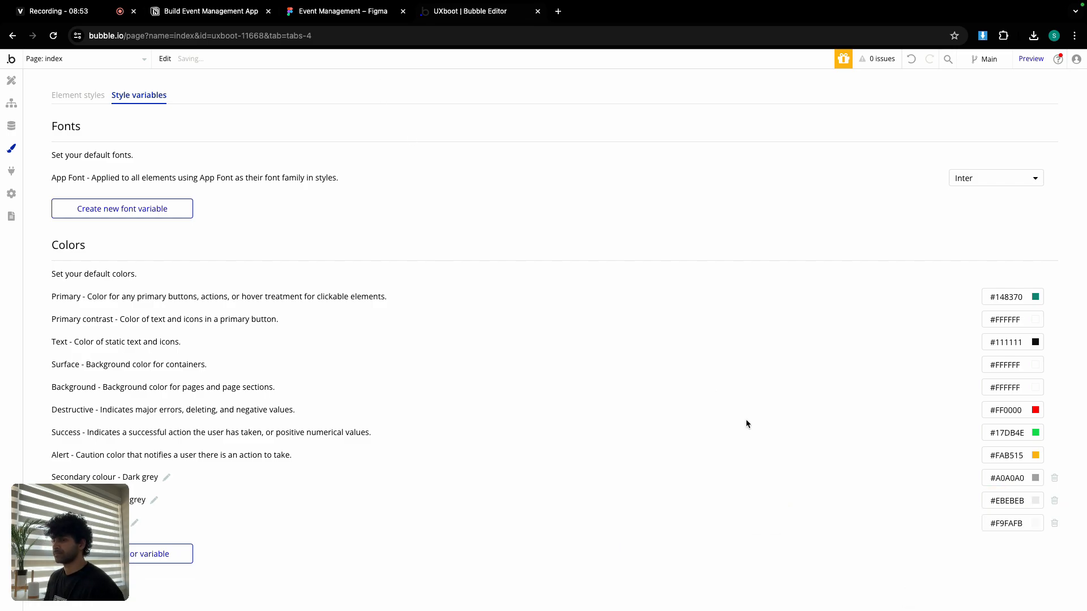
left_click(359, 13)
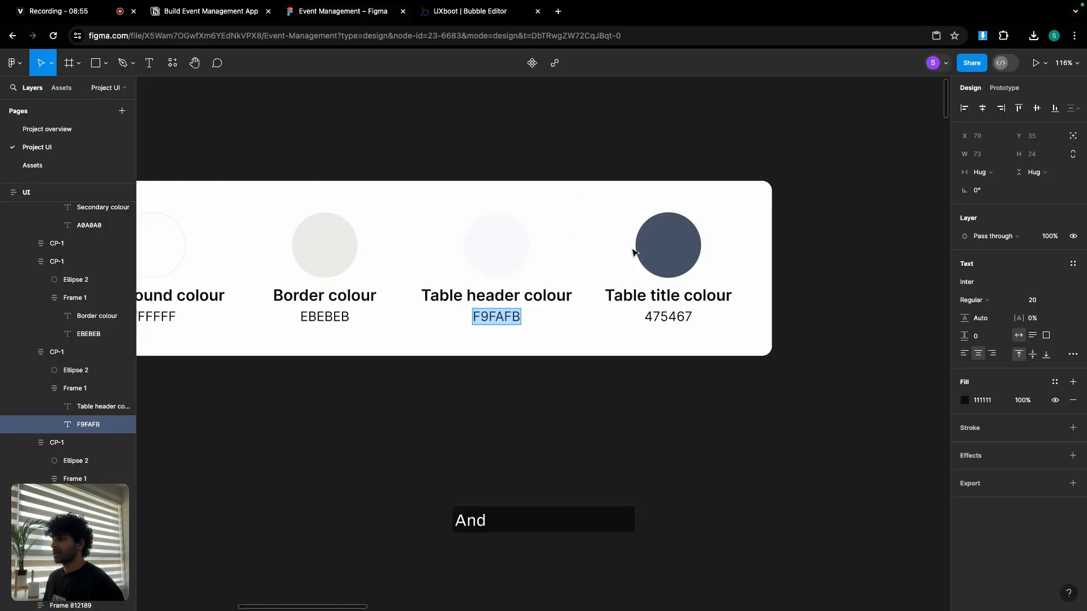
Copy 475467 from Figma and create a 'Table header' colour variable described 'Dark grey'.
double_click(666, 316)
key("super+c")
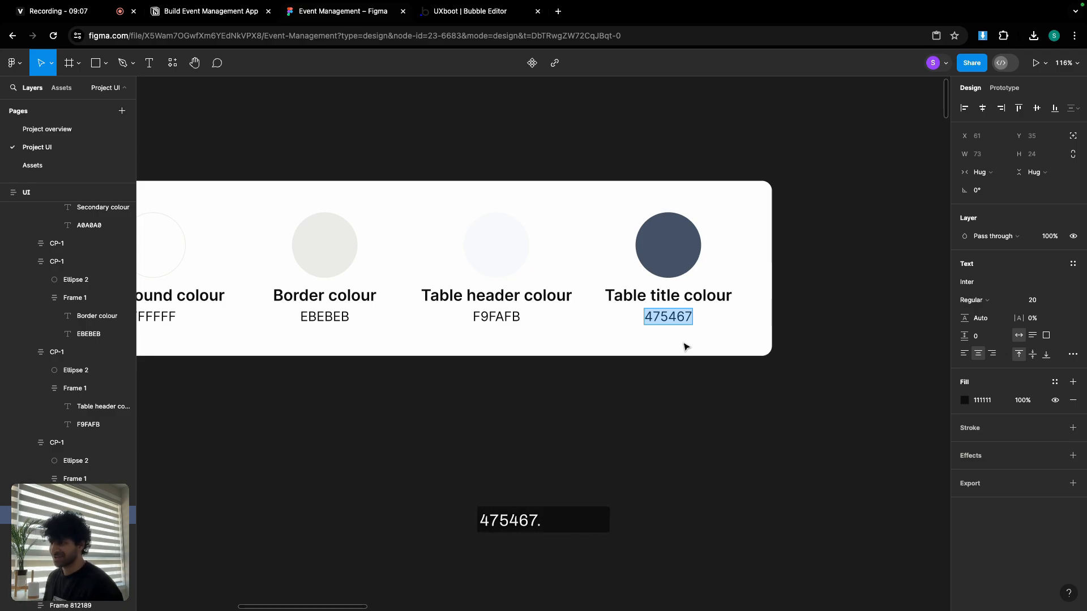
left_click(464, 16)
left_click(158, 554)
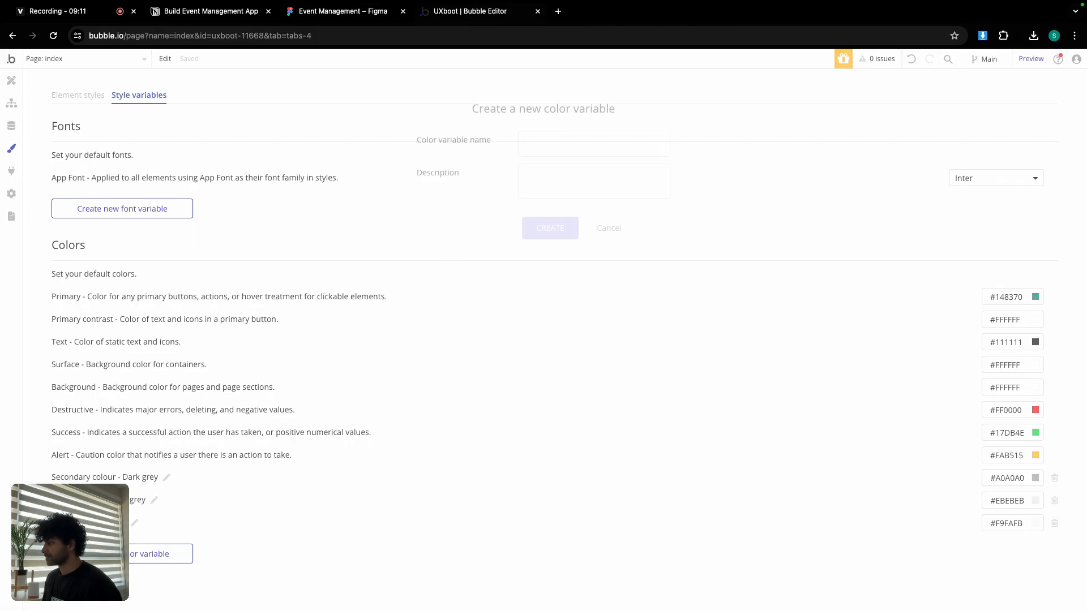
left_click(574, 145)
type("Table")
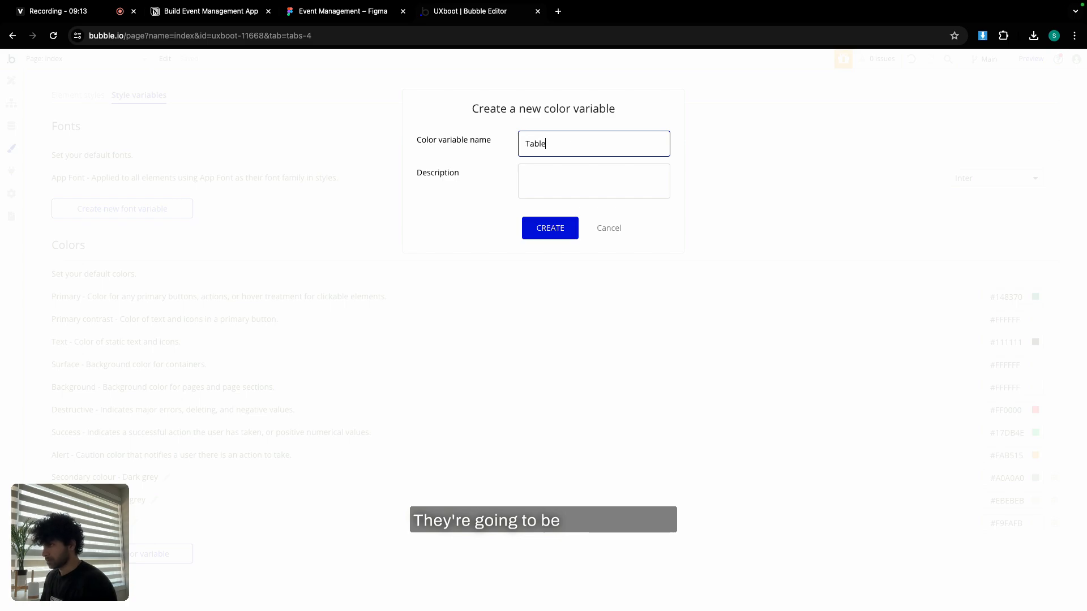
type(" header")
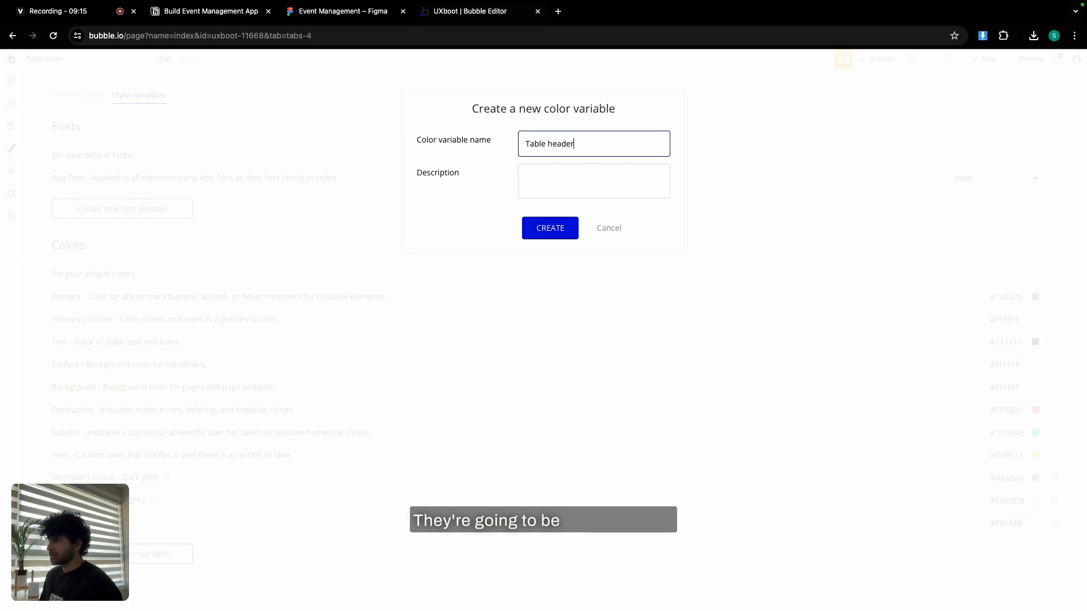
left_click(574, 169)
type("Dark grey")
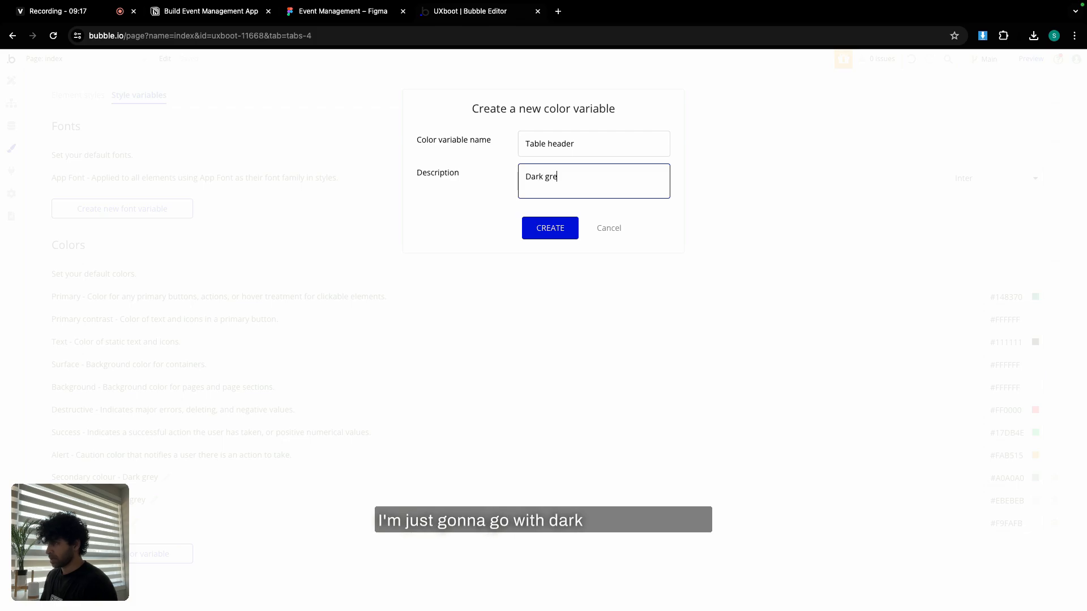
left_click(560, 229)
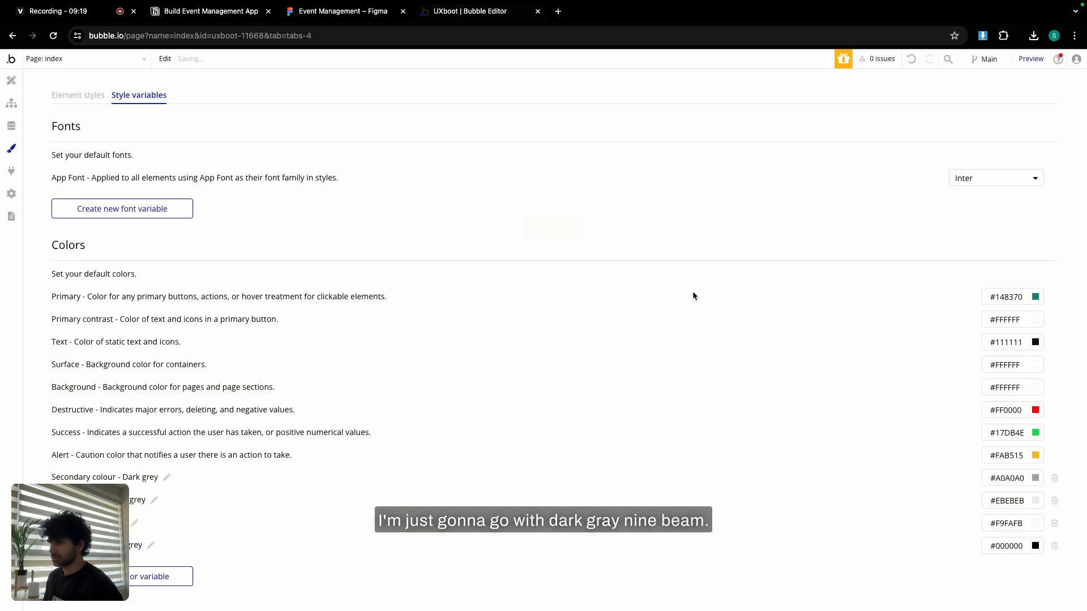
Set the Table header variable's colour to #475467.
left_click(1002, 544)
triple_click(1004, 595)
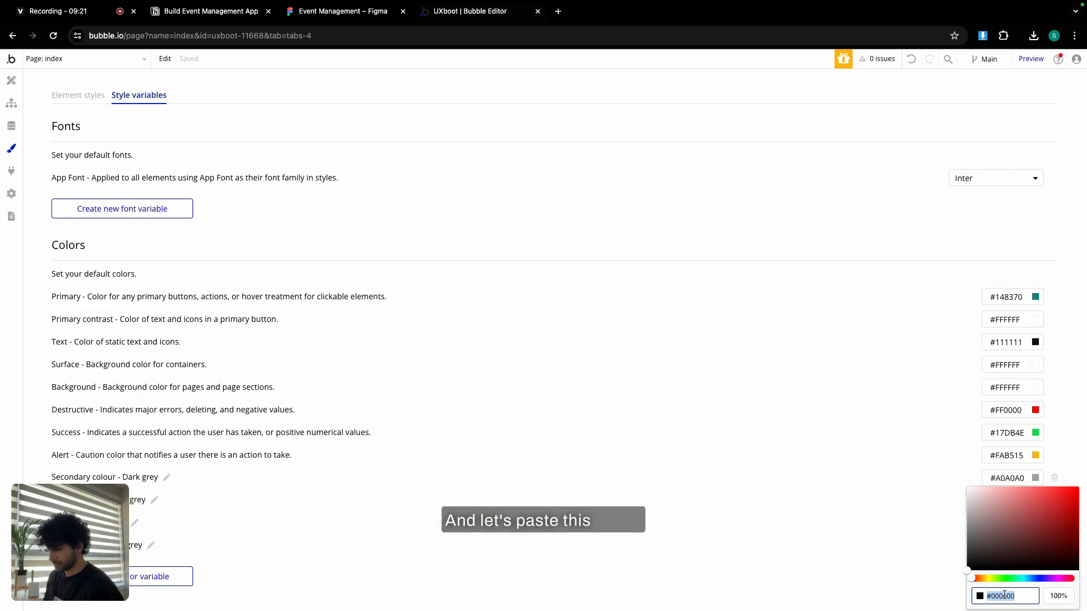
key("super+v")
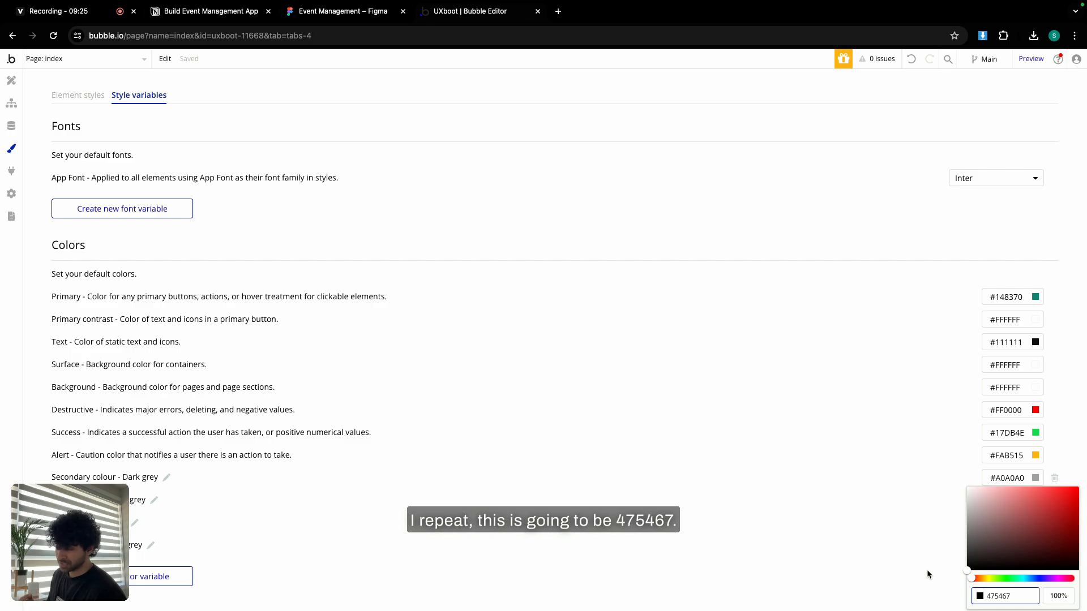
left_click(215, 14)
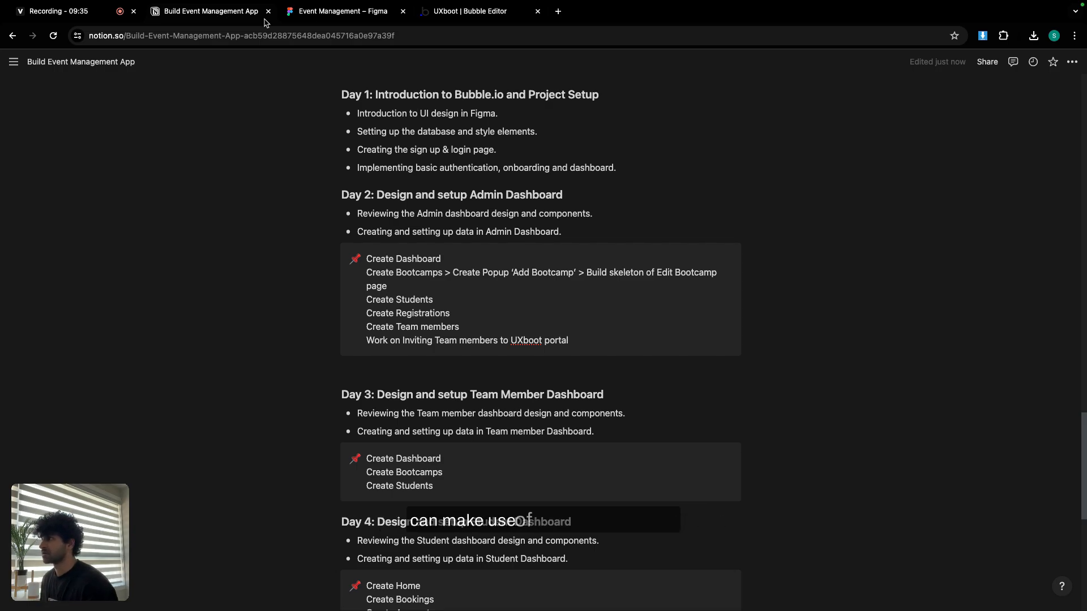
left_click(480, 17)
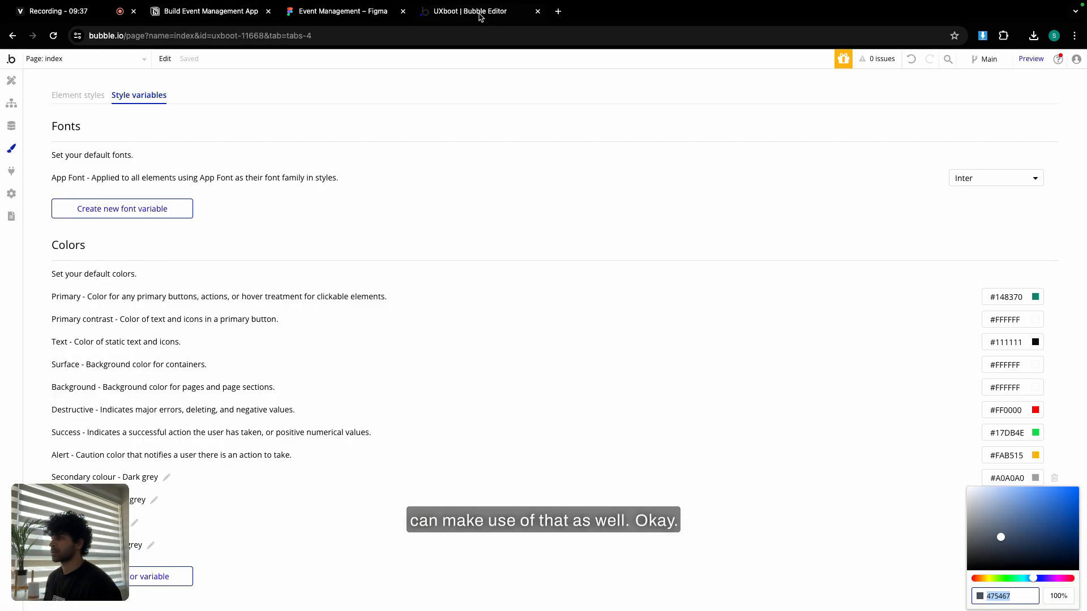
left_click(677, 295)
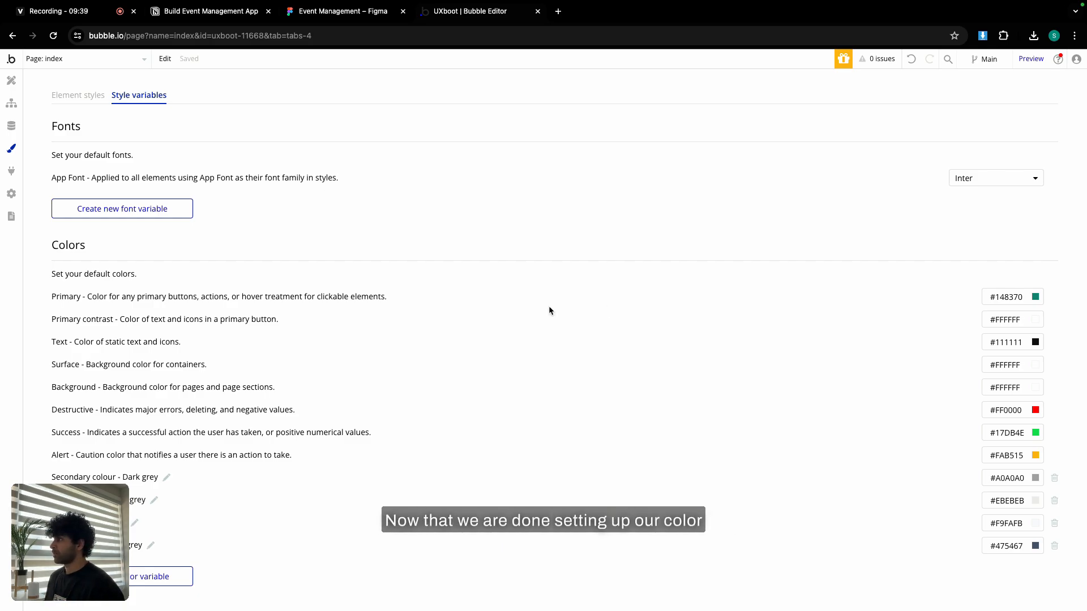
Pan and zoom the Figma canvas to show the Primary, Secondary and Ghost button designs enlarged.
left_click(79, 96)
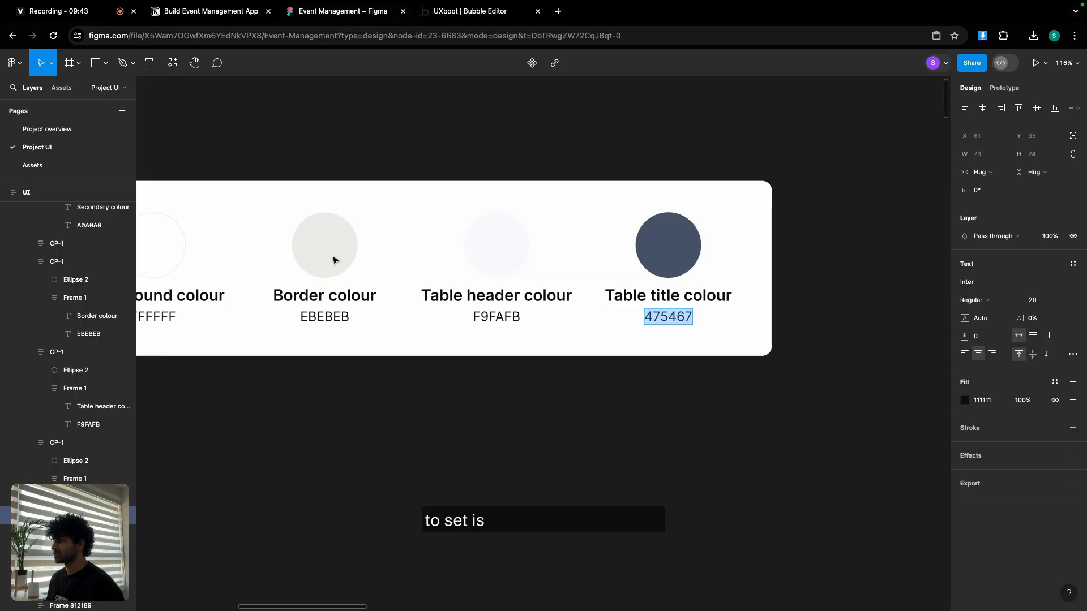
scroll(333, 259, "down", 5)
left_click_drag(300, 310, 633, 279)
left_click_drag(443, 285, 575, 243)
scroll(485, 328, "up", 5)
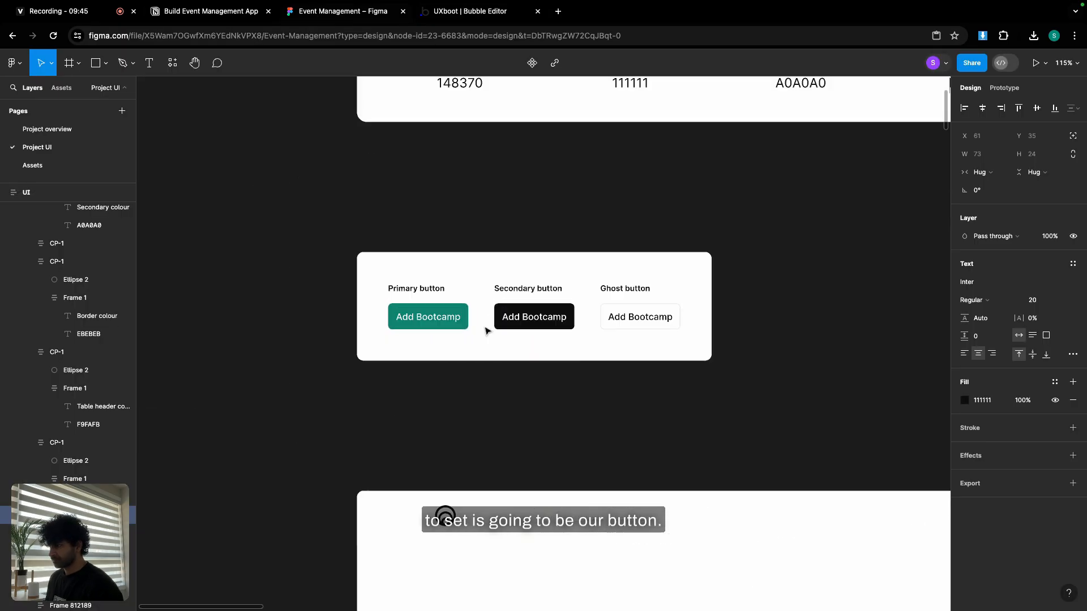
scroll(485, 331, "up", 5)
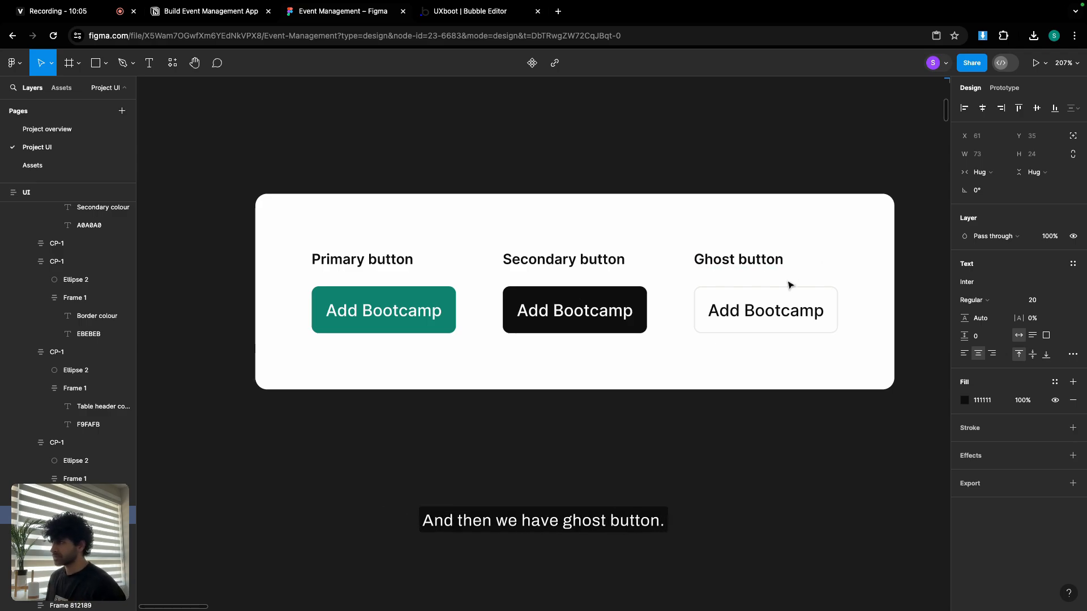
Give the Primary Button style 14px font, roundness 6 and no shadow.
left_click(461, 13)
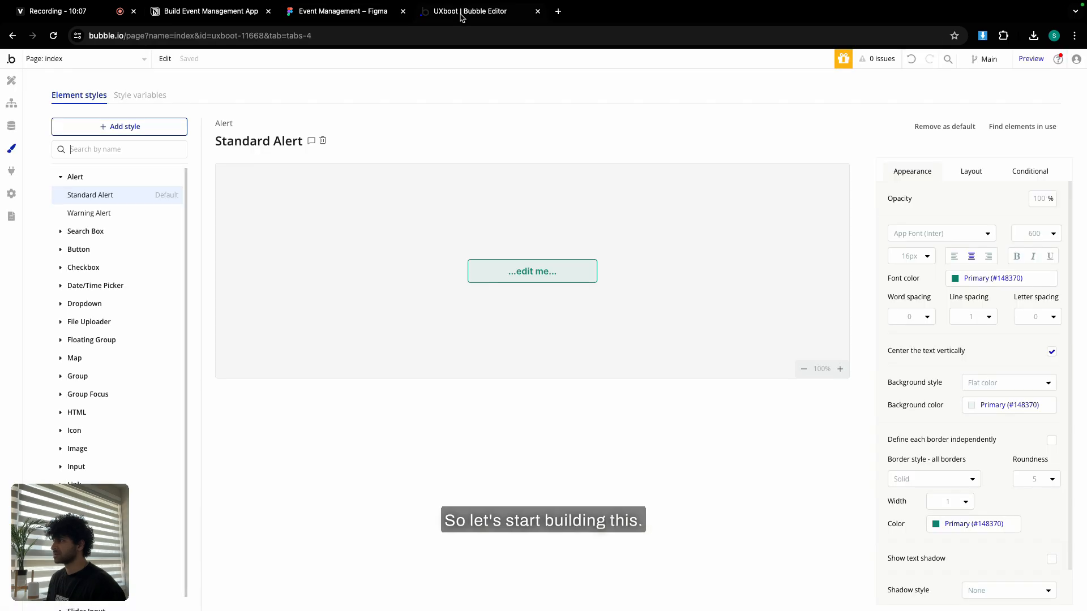
left_click(137, 148)
type("butt")
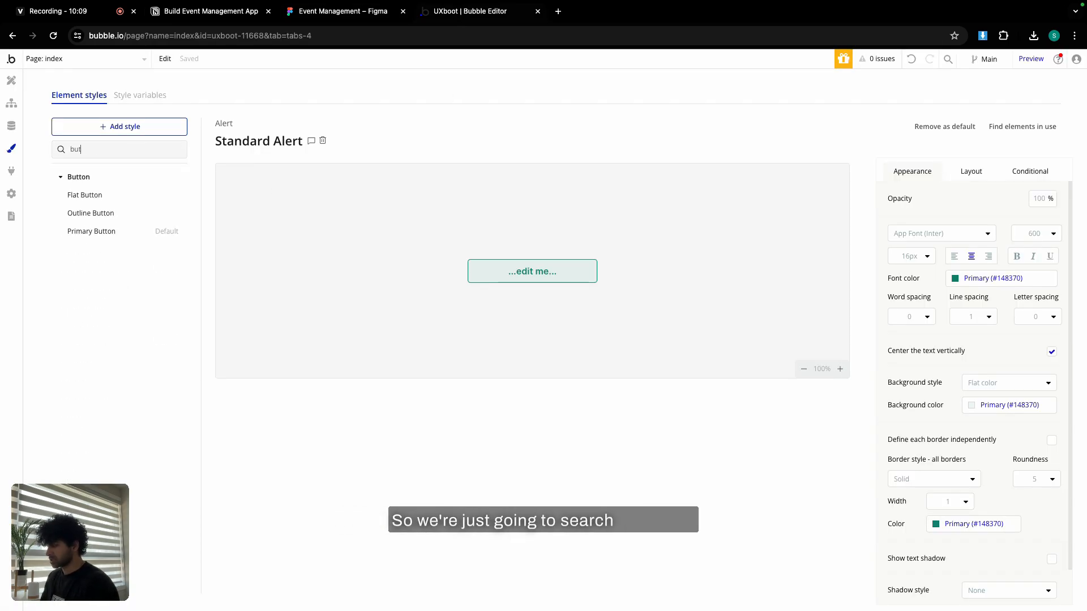
left_click(112, 238)
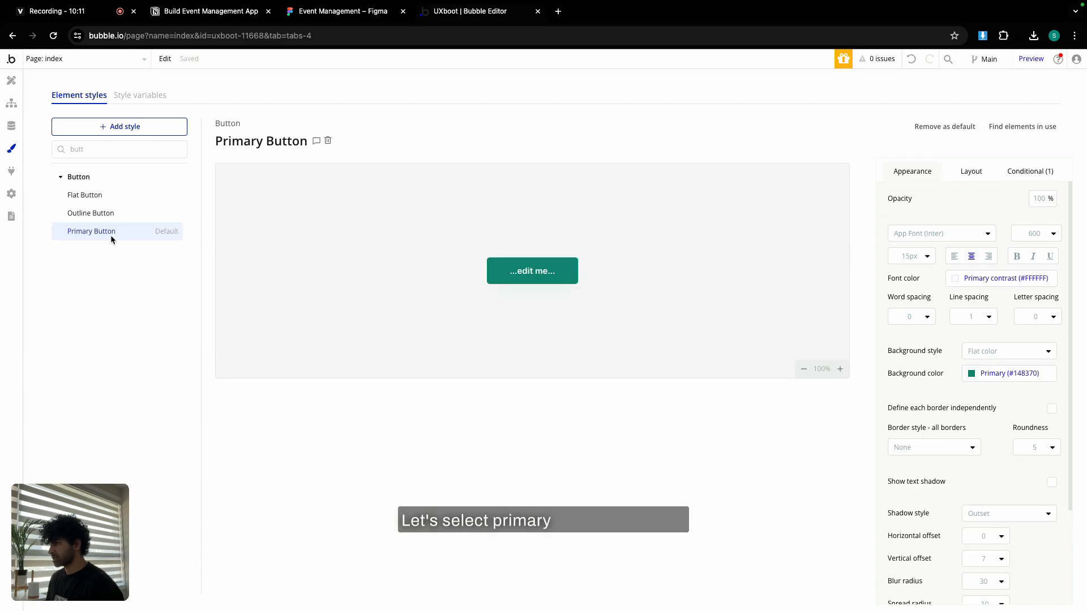
left_click(906, 254)
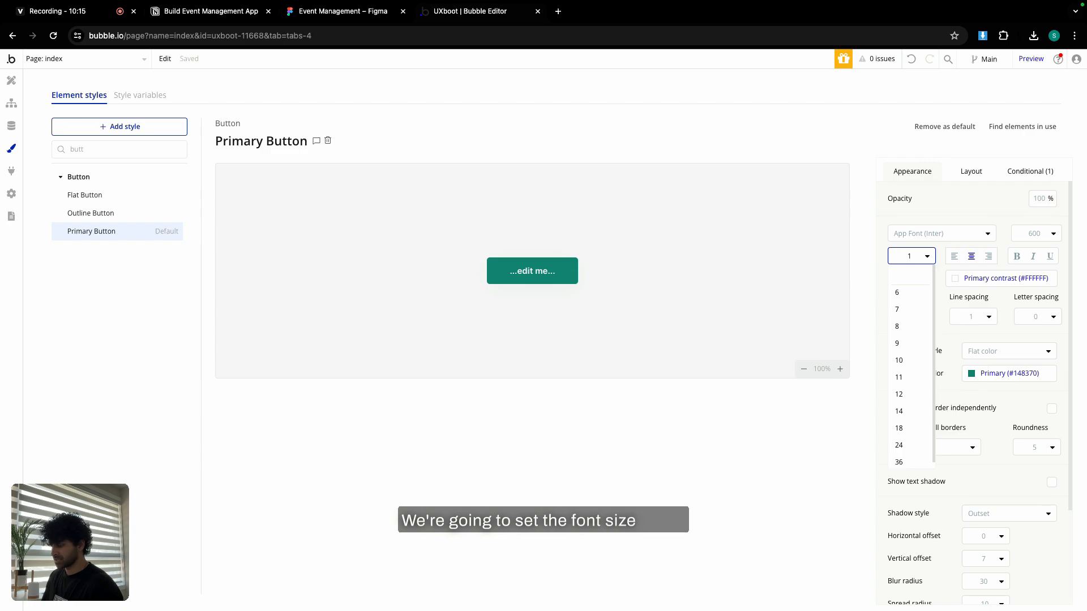
key("Return")
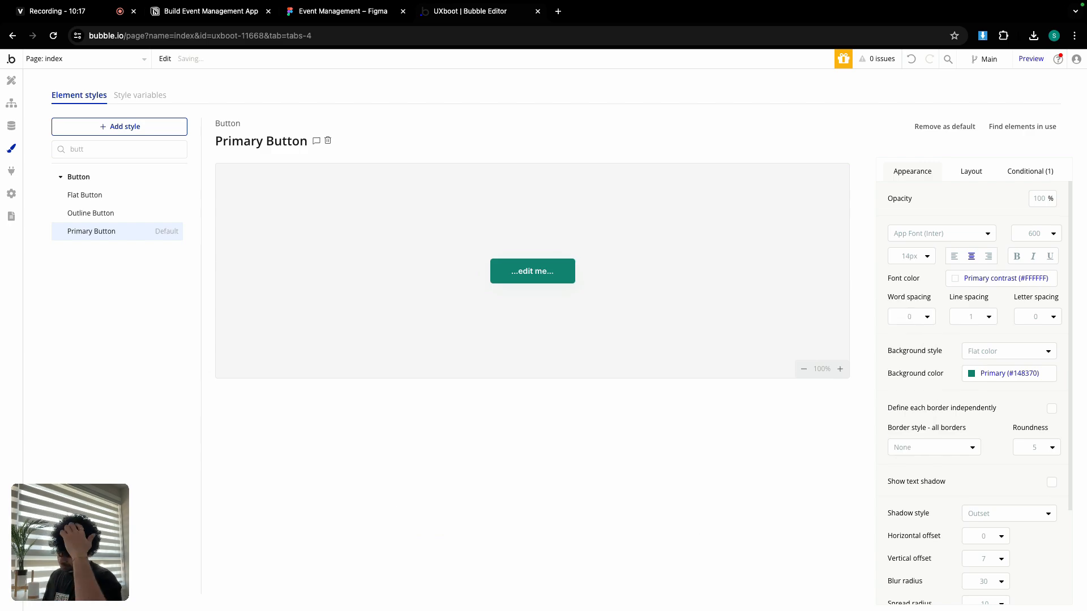
left_click(1035, 448)
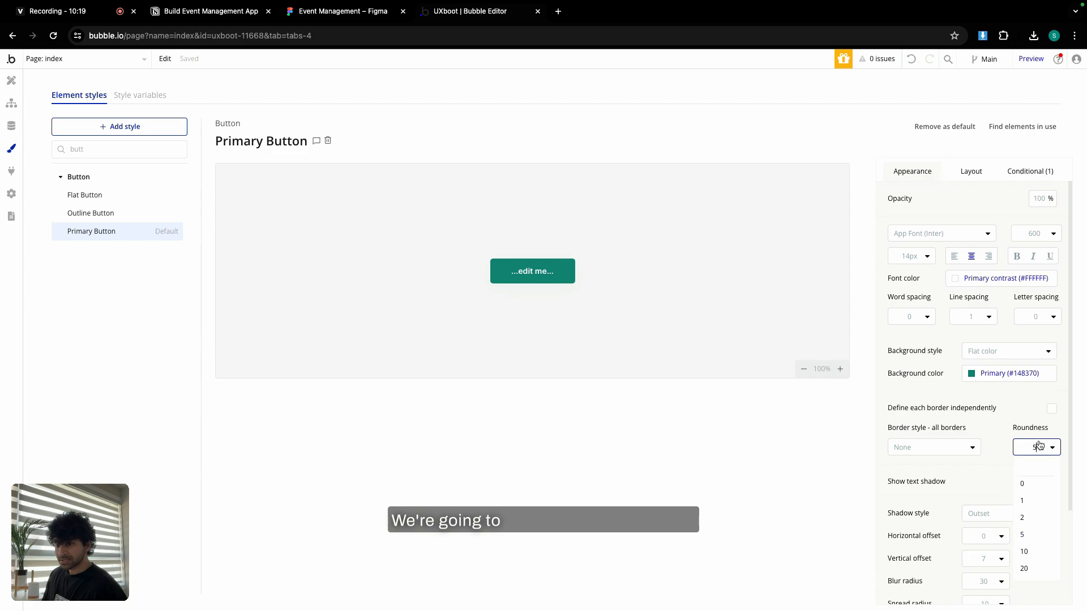
type("6")
key("Return")
left_click(986, 515)
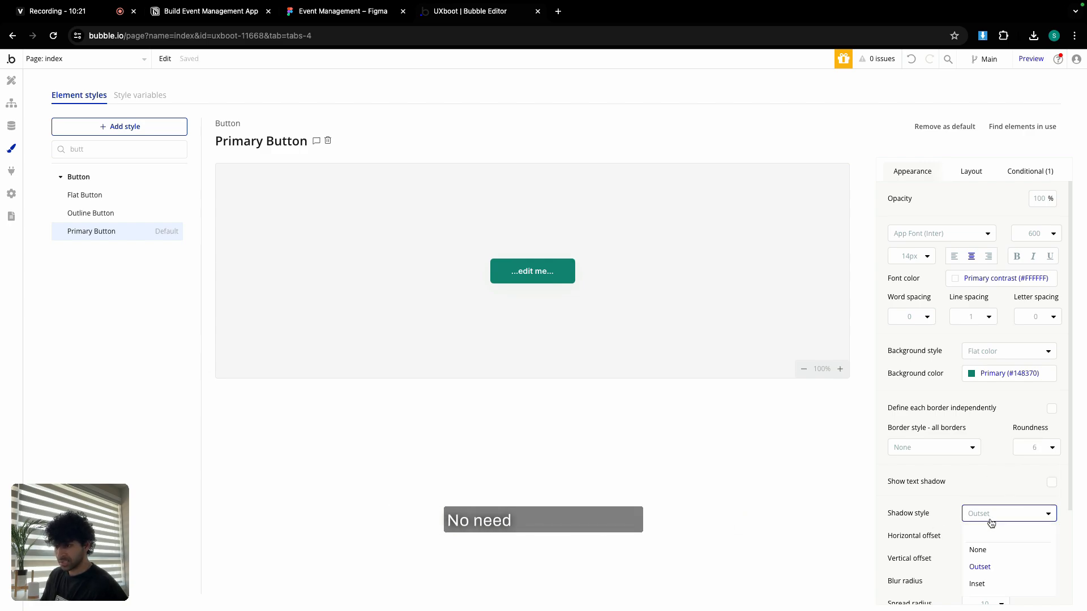
left_click(973, 547)
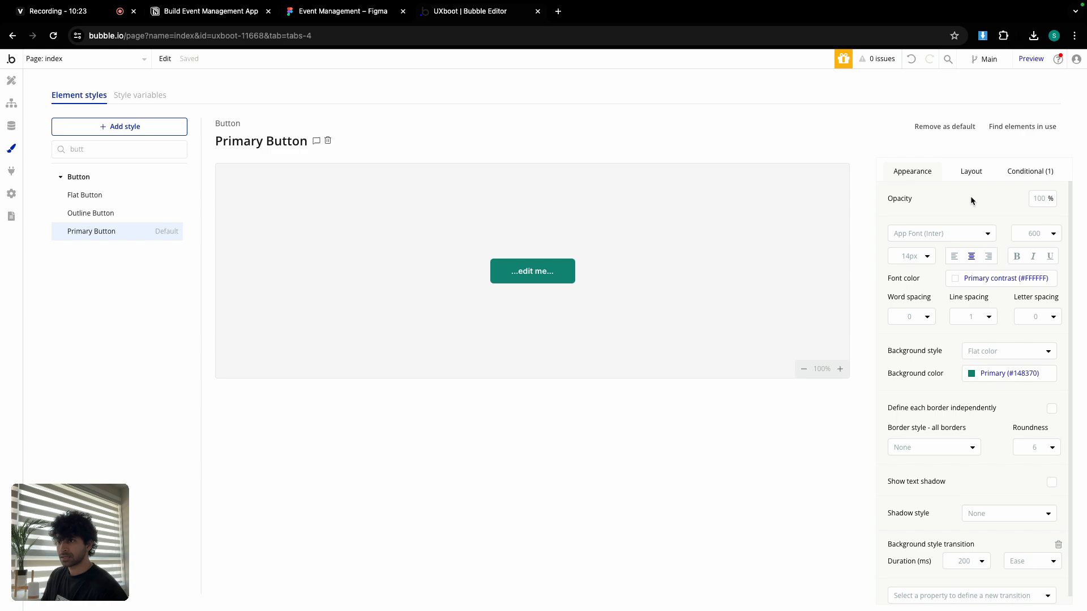
Remove the Primary Button's hover background conditional.
left_click(969, 168)
left_click(1019, 170)
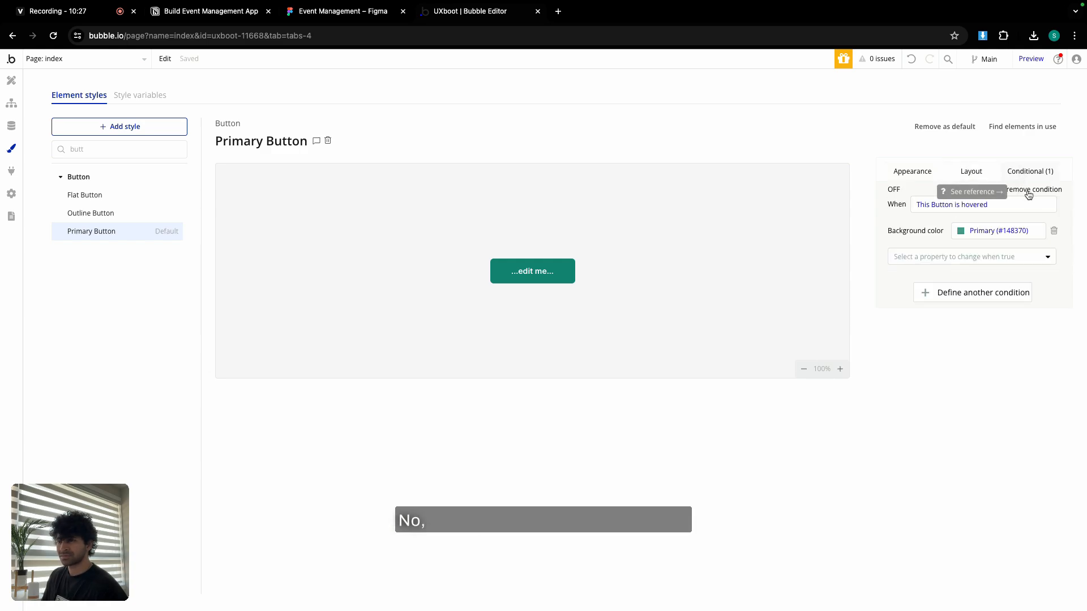
left_click(1028, 192)
left_click(930, 175)
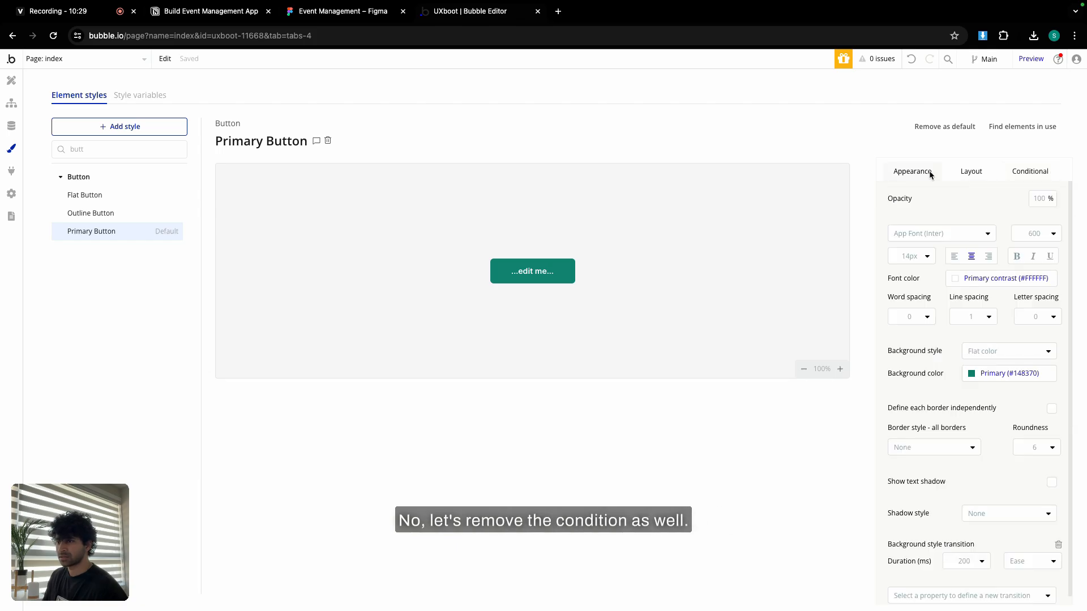
left_click(965, 169)
left_click(929, 172)
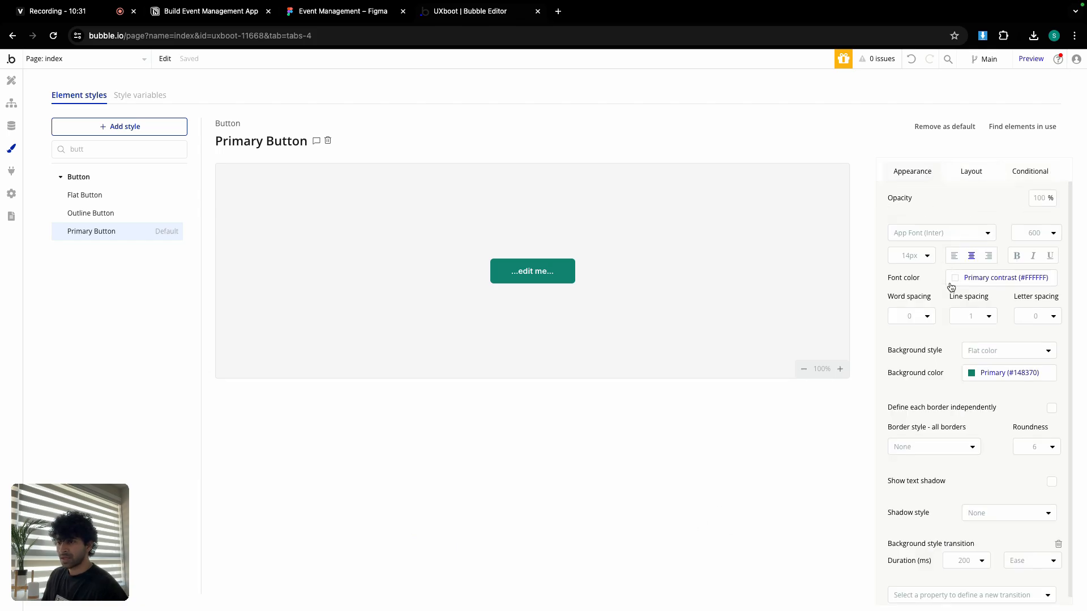
scroll(951, 287, "down", 1)
scroll(938, 323, "up", 1)
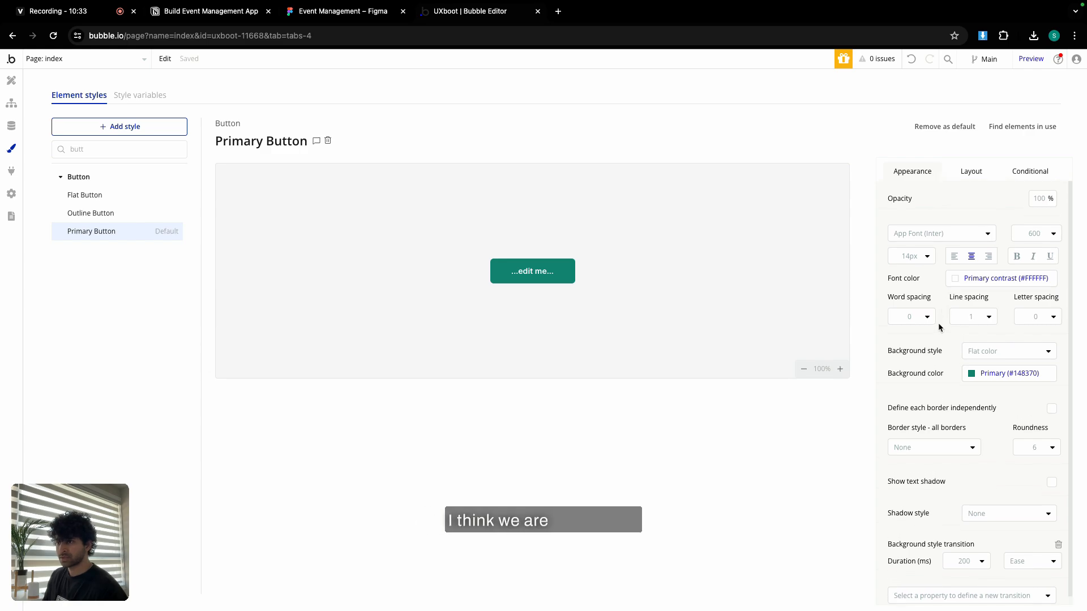
left_click(112, 213)
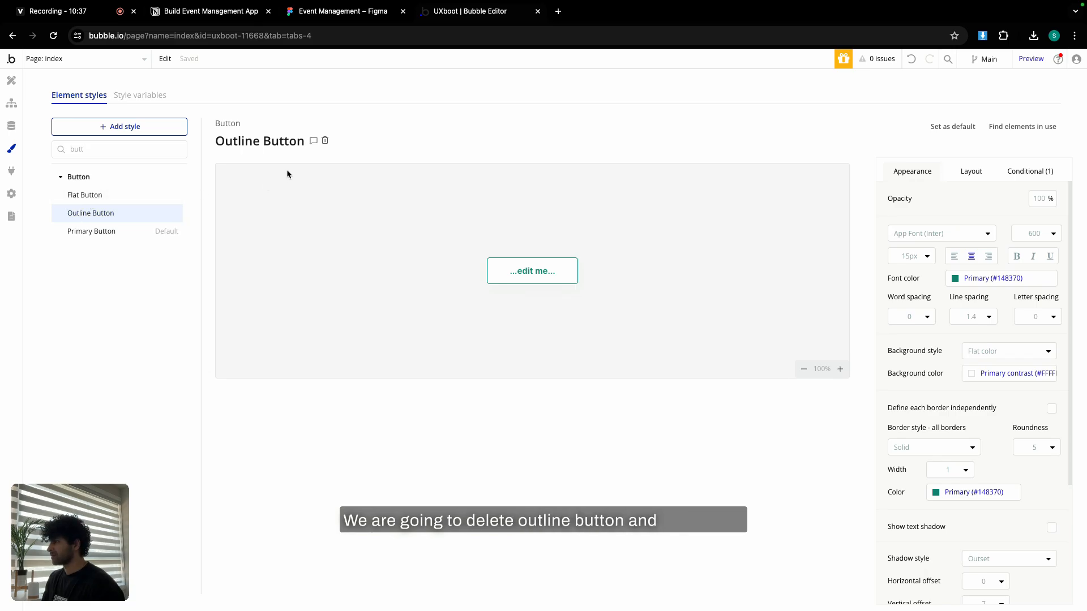
Delete the Outline Button and Flat Button styles, then start a new style.
left_click(325, 140)
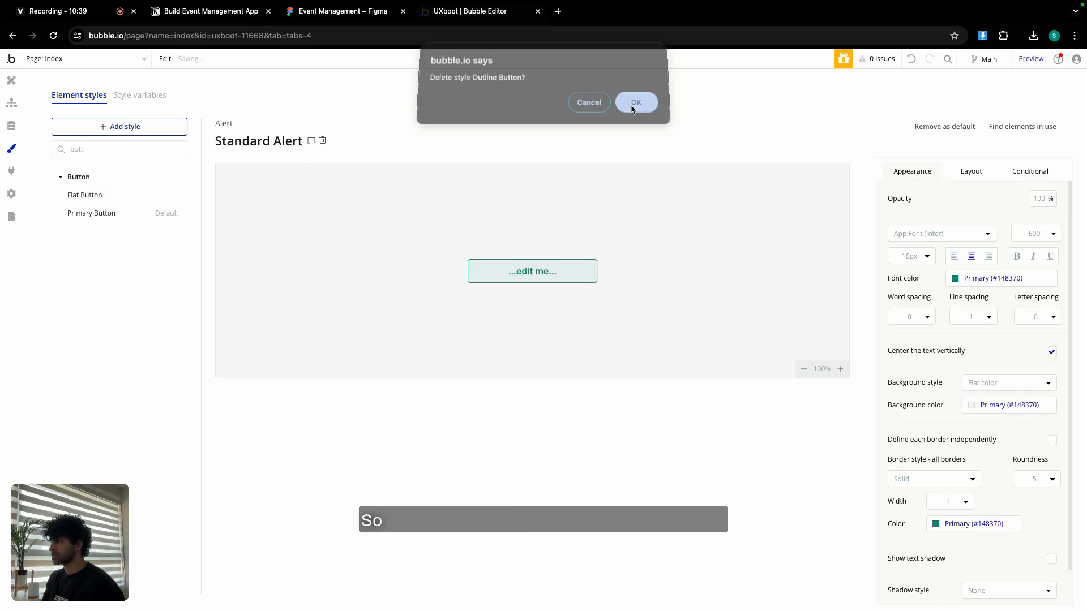
left_click(637, 107)
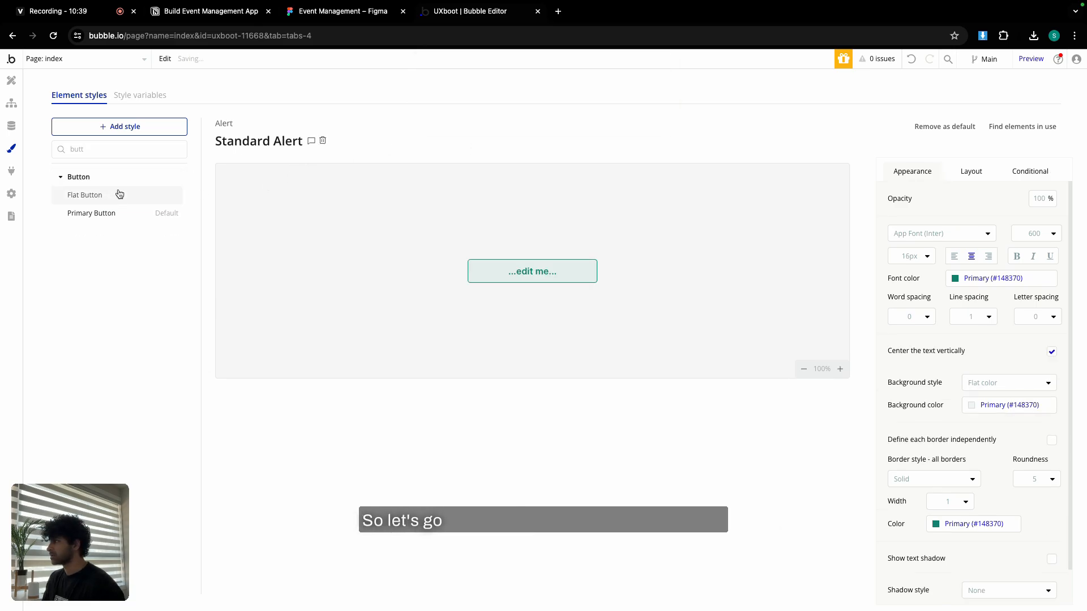
left_click(85, 195)
left_click(303, 142)
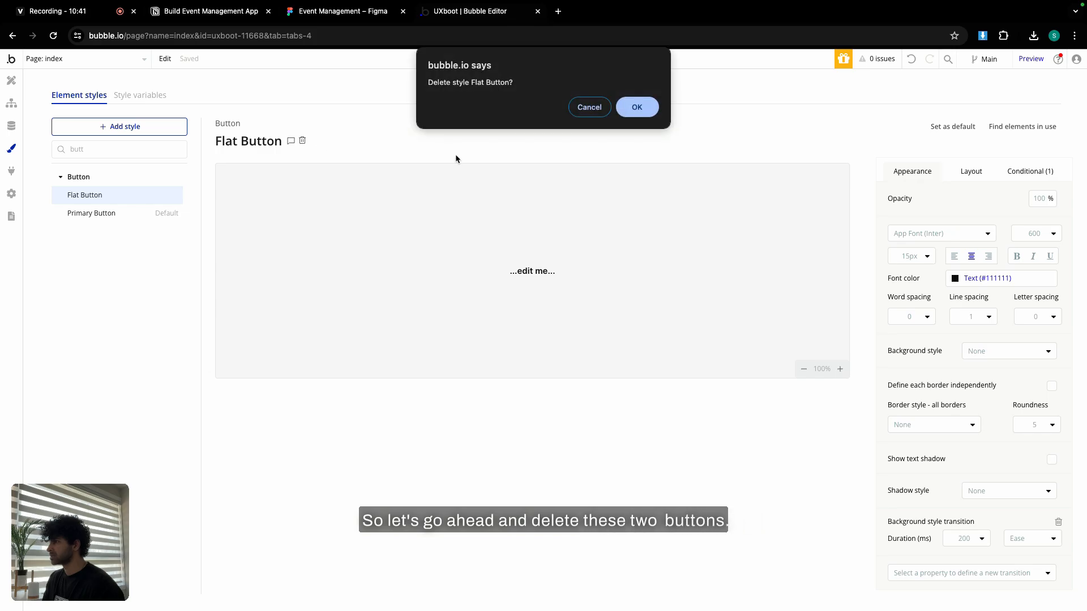
left_click(635, 107)
left_click(120, 128)
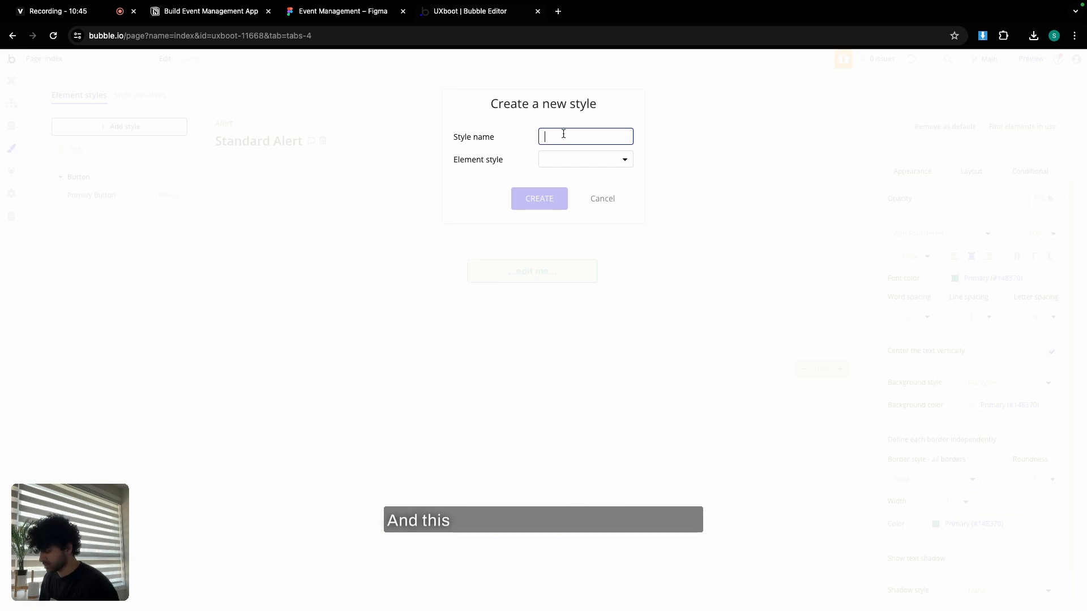
Create a Button style named 'Seconday button' with a Text (#111111) background colour.
type("Seconda")
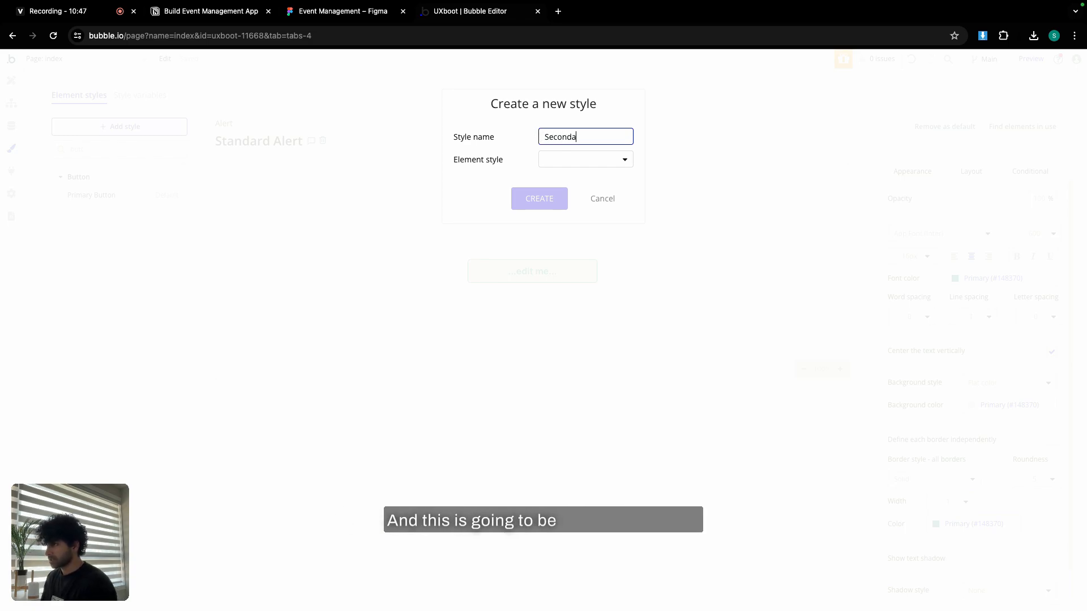
type("y button")
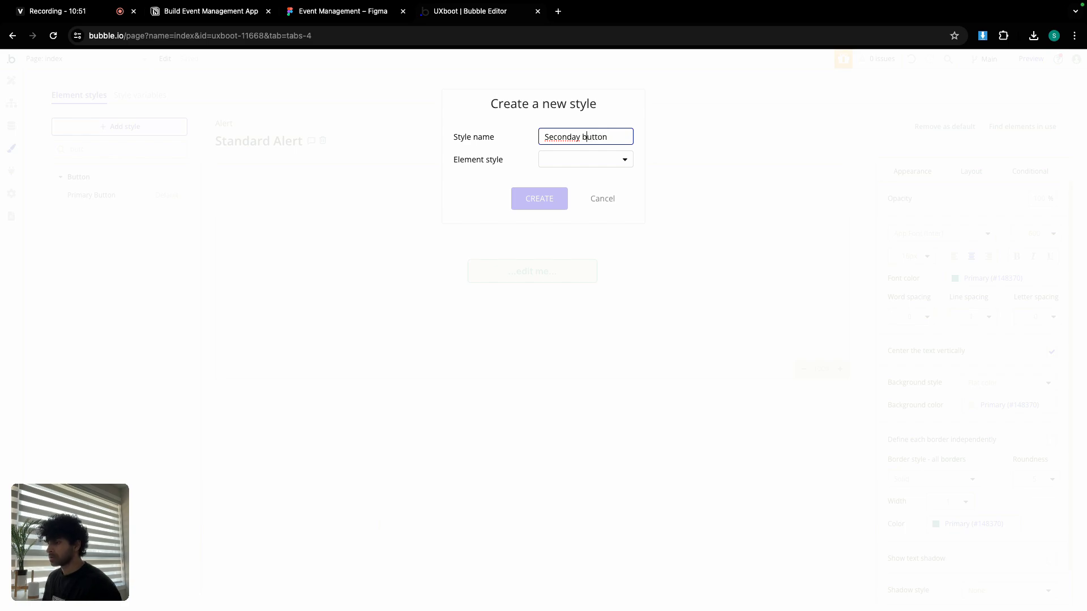
left_click(561, 160)
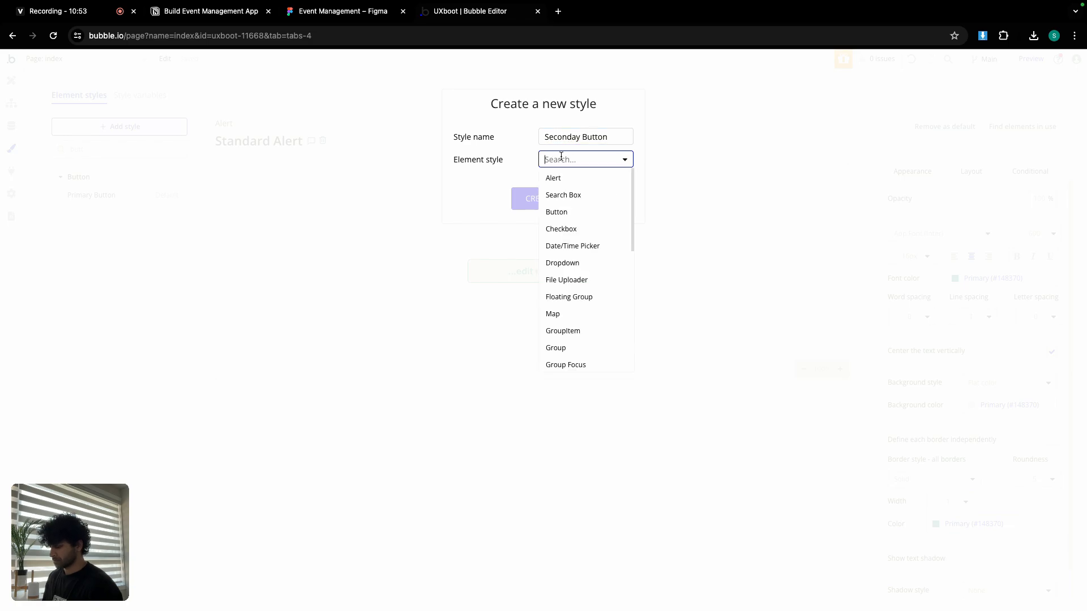
type("butt")
left_click(572, 179)
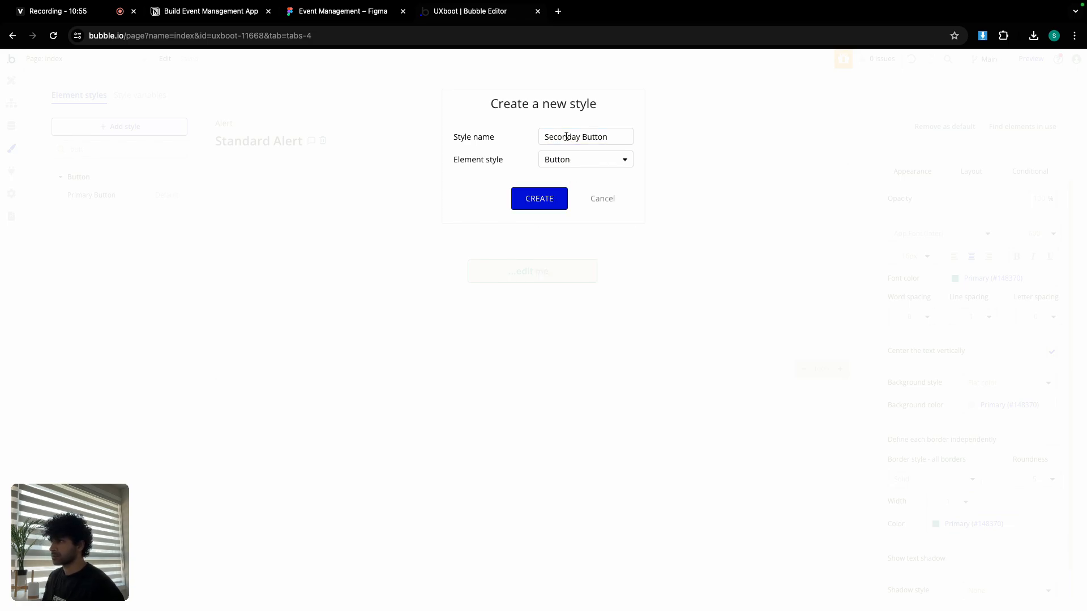
right_click(566, 137)
left_click(553, 158)
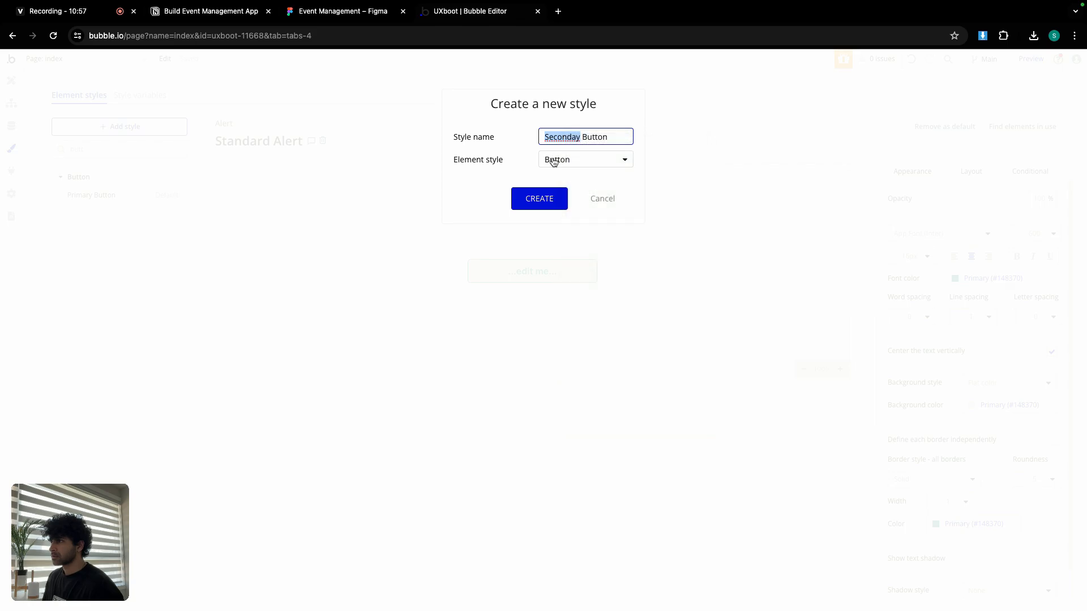
left_click(540, 198)
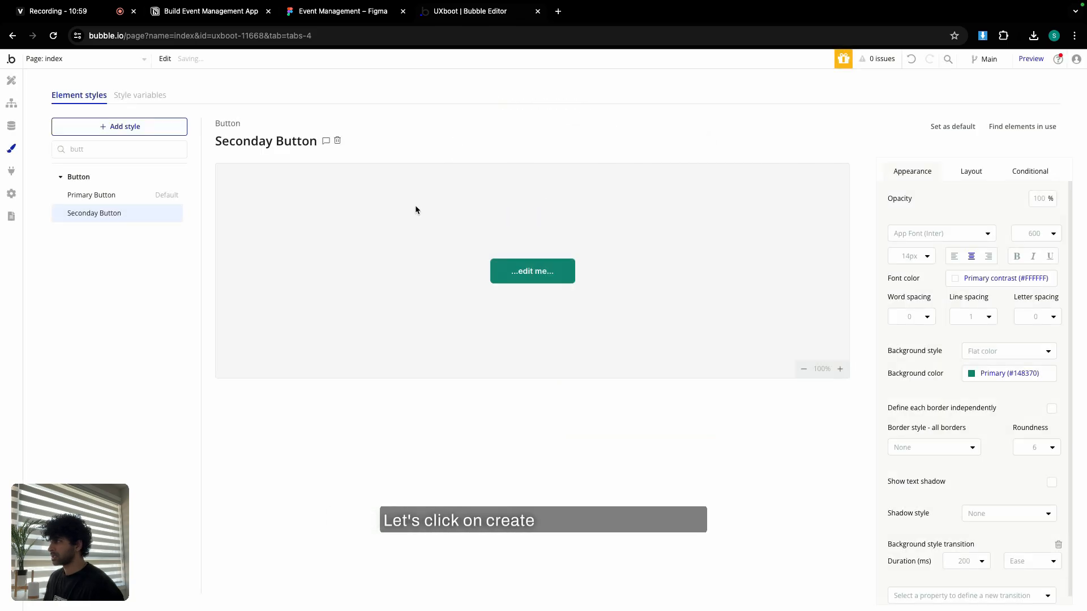
left_click(995, 372)
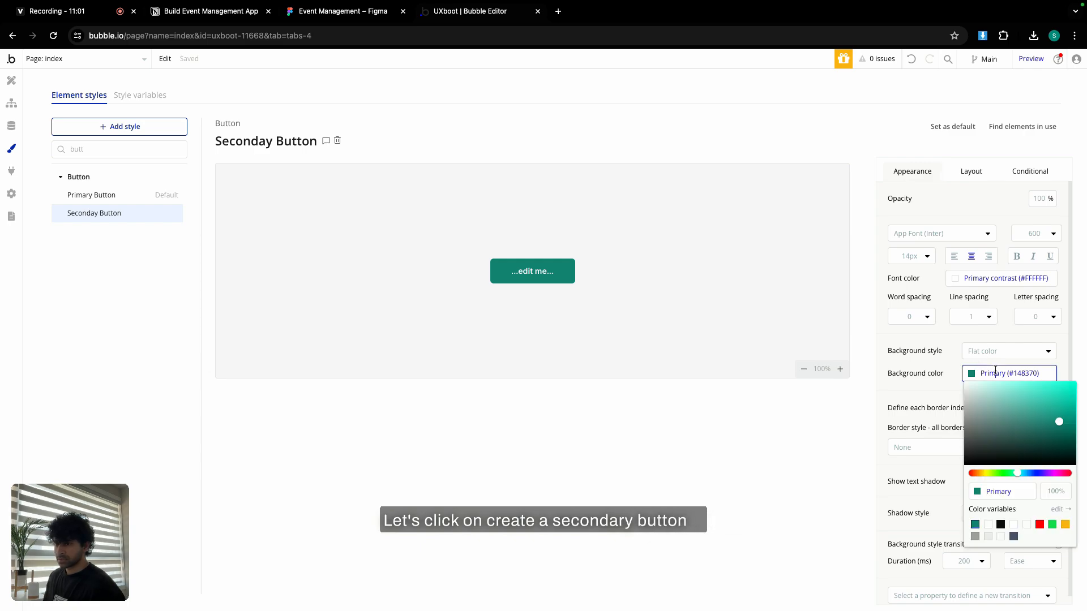
left_click(1000, 524)
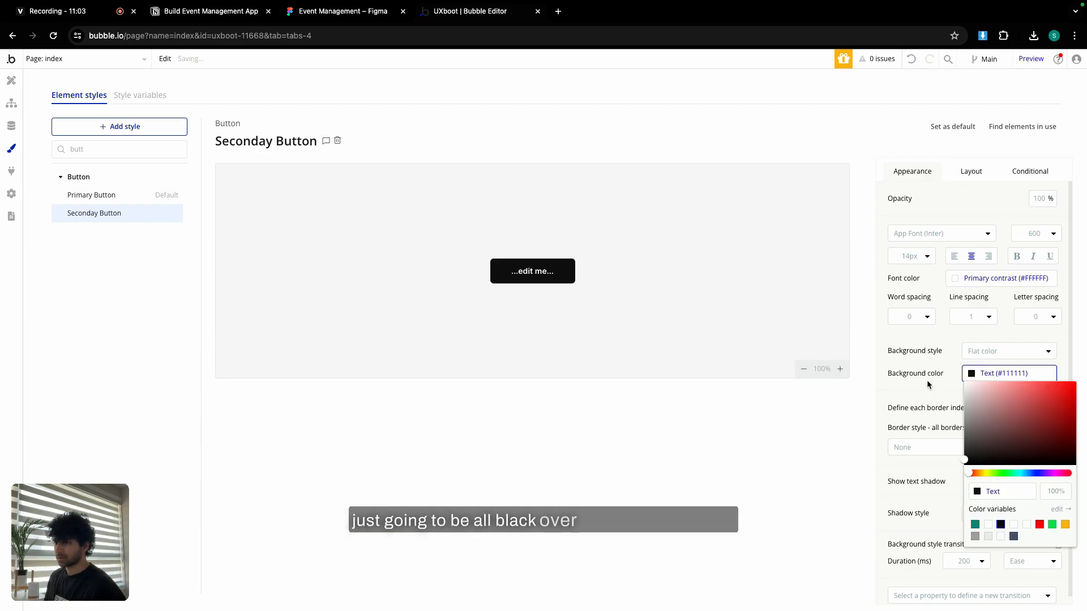
left_click(911, 340)
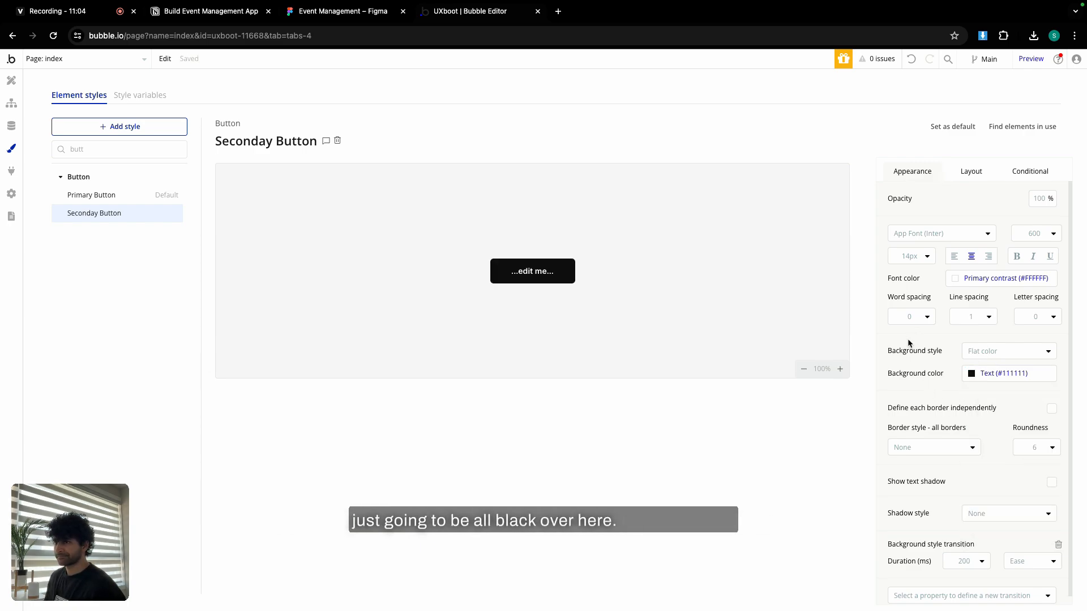
Create a Button style named 'Ghost BUtton' with a white background.
left_click(120, 127)
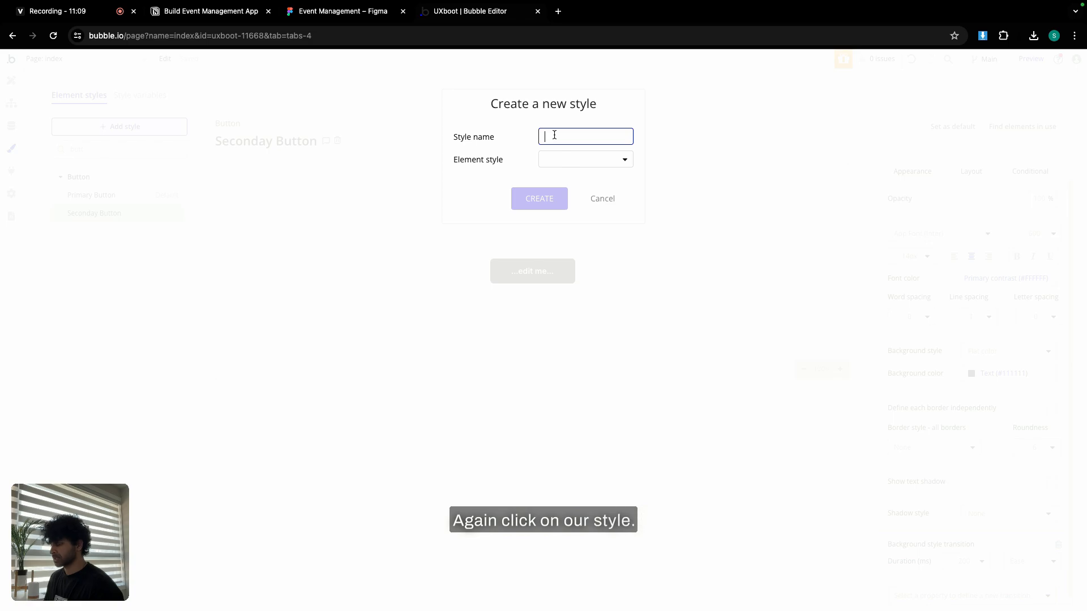
type("Ghost B")
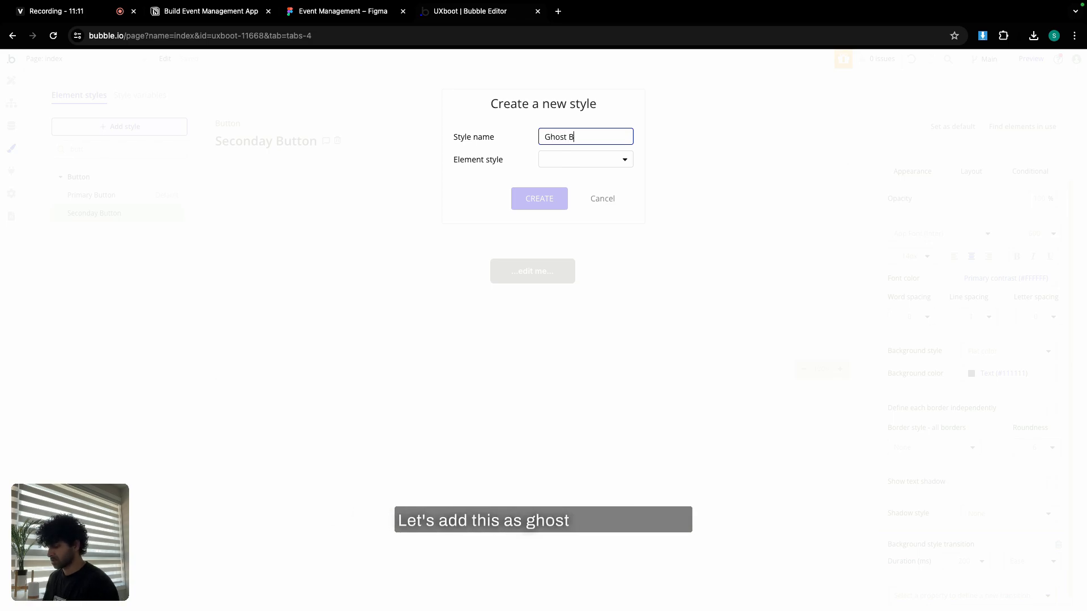
type("Utton")
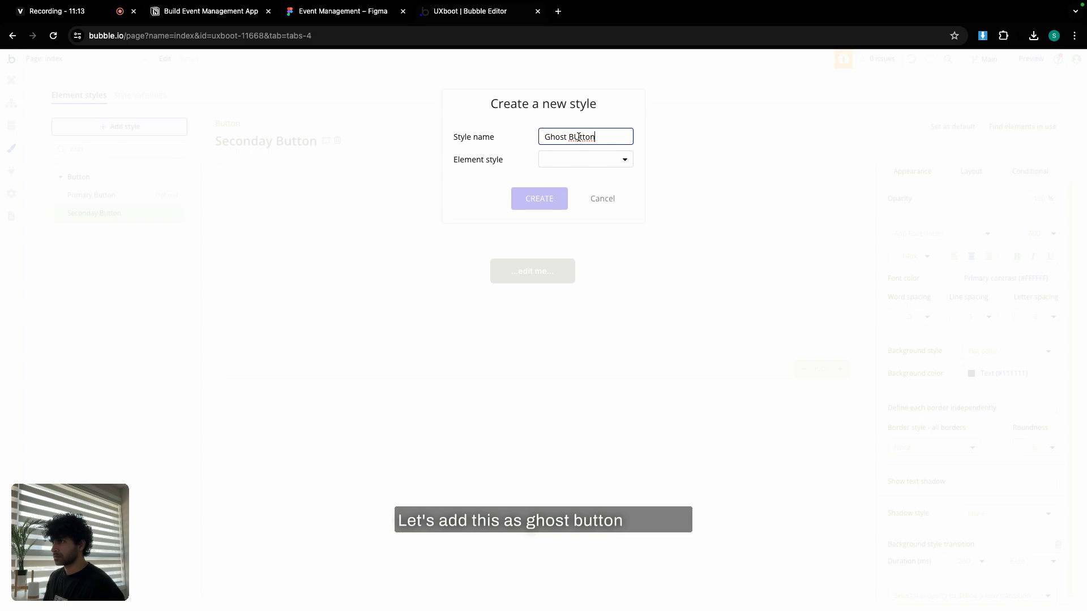
left_click(583, 163)
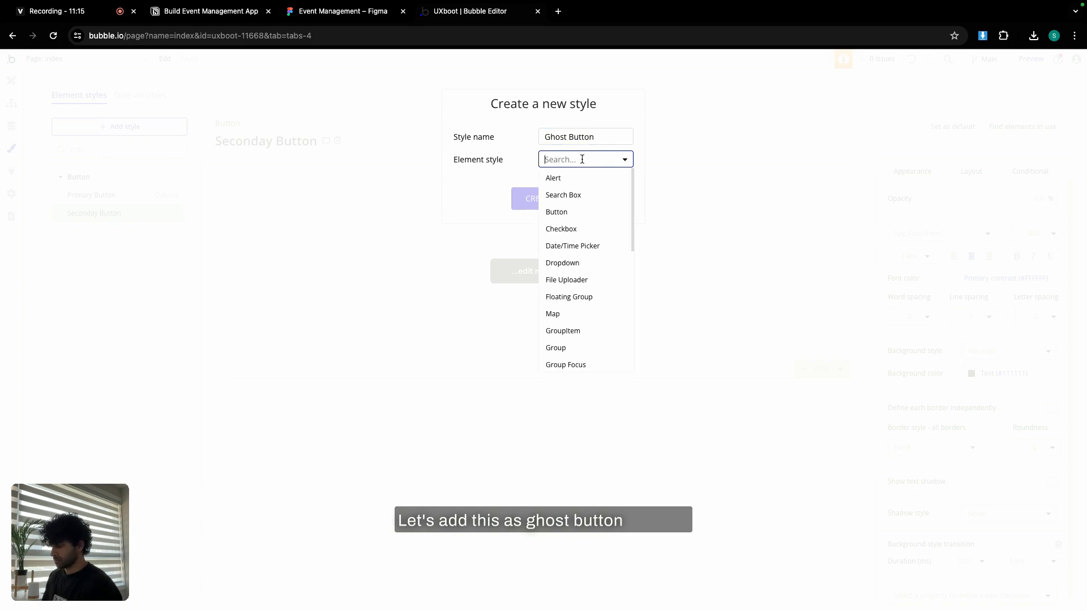
type("butt")
left_click(589, 179)
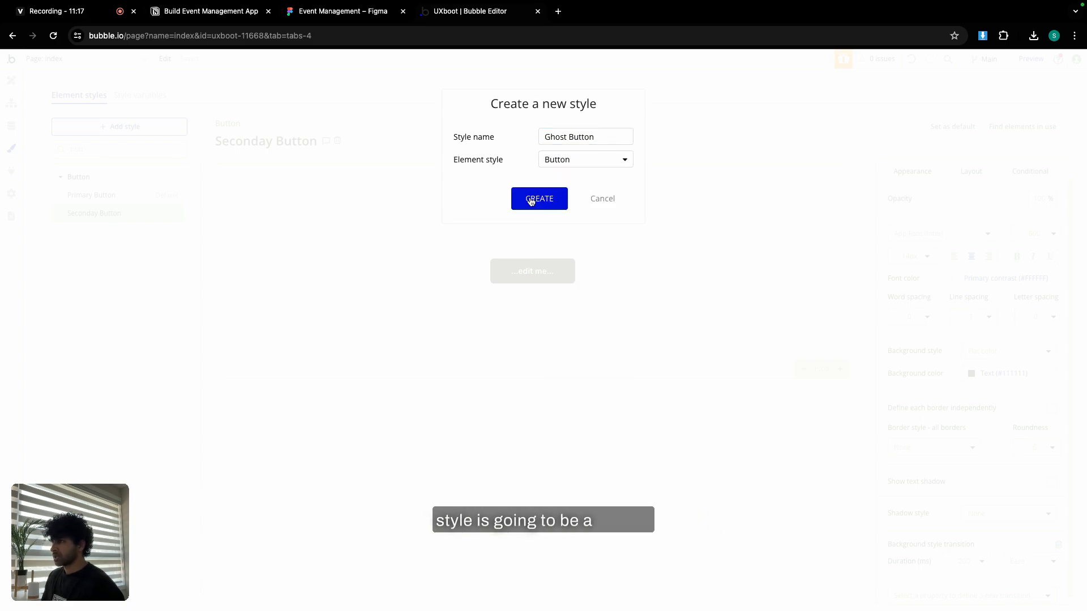
left_click(531, 198)
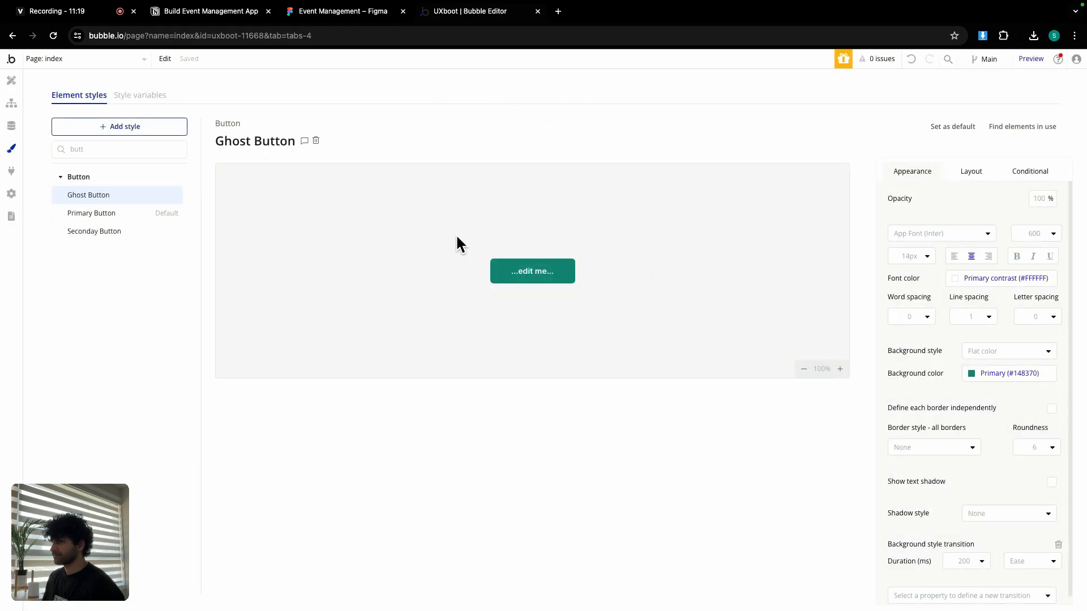
left_click(1010, 374)
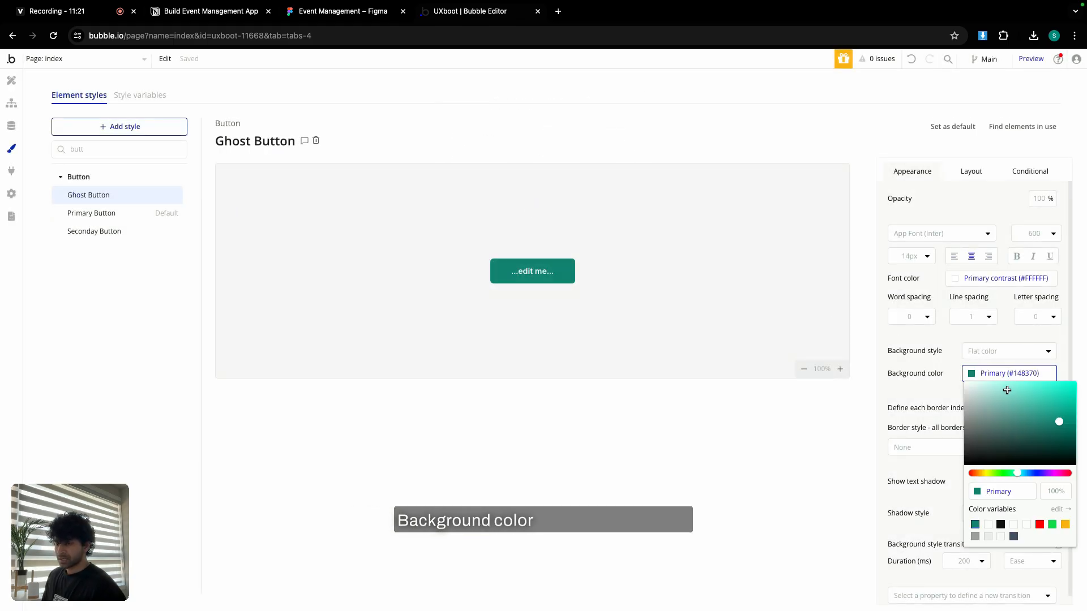
left_click(987, 524)
left_click(926, 388)
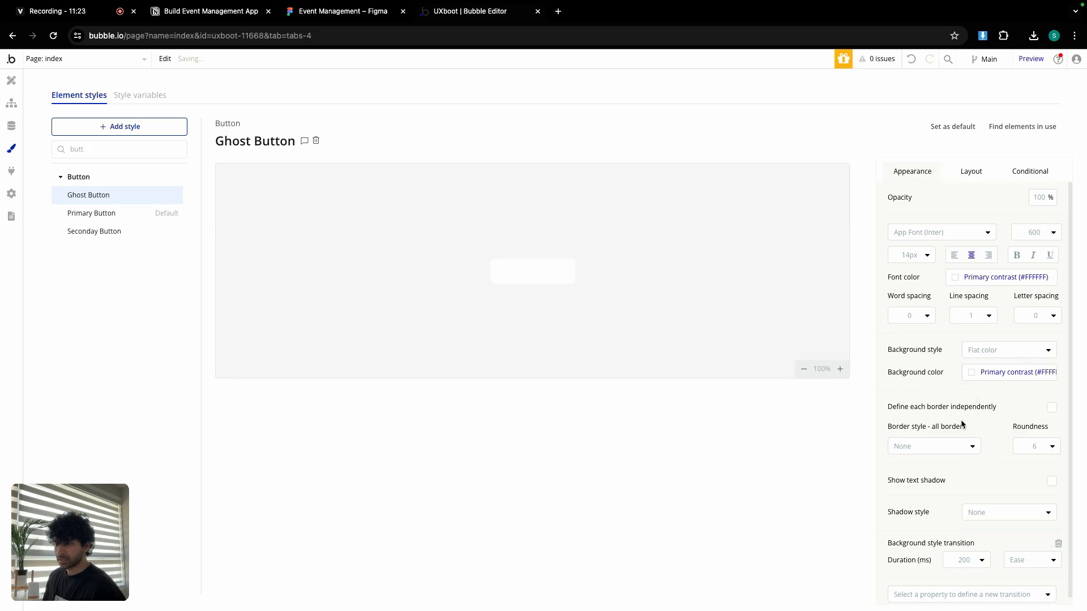
Give Ghost Button a solid Border Colour border and Text font colour, then search styles for 'inp'.
left_click(938, 444)
left_click(925, 493)
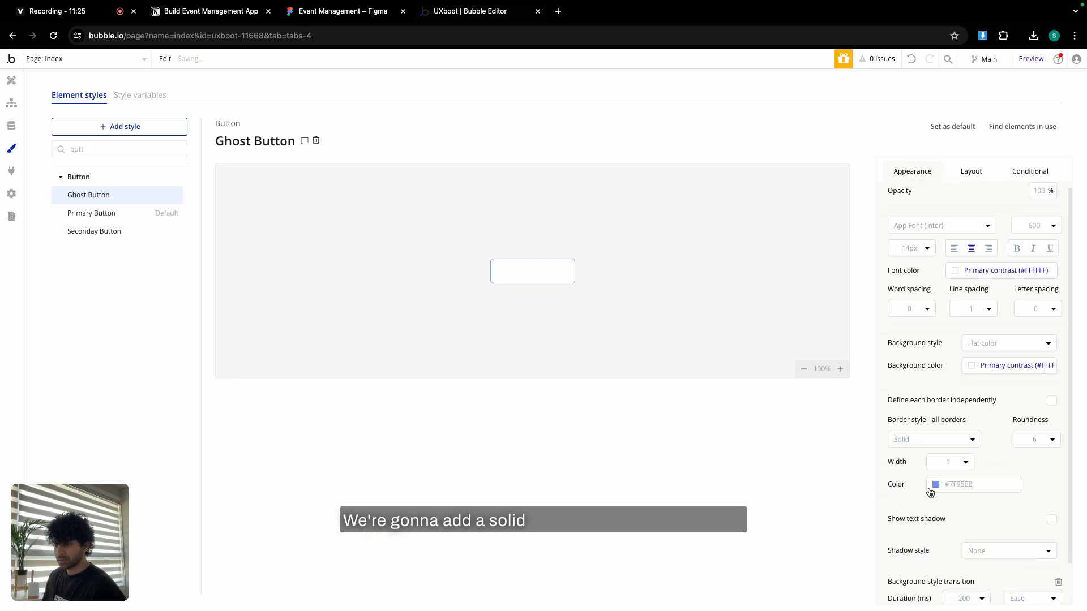
left_click(931, 491)
left_click(950, 598)
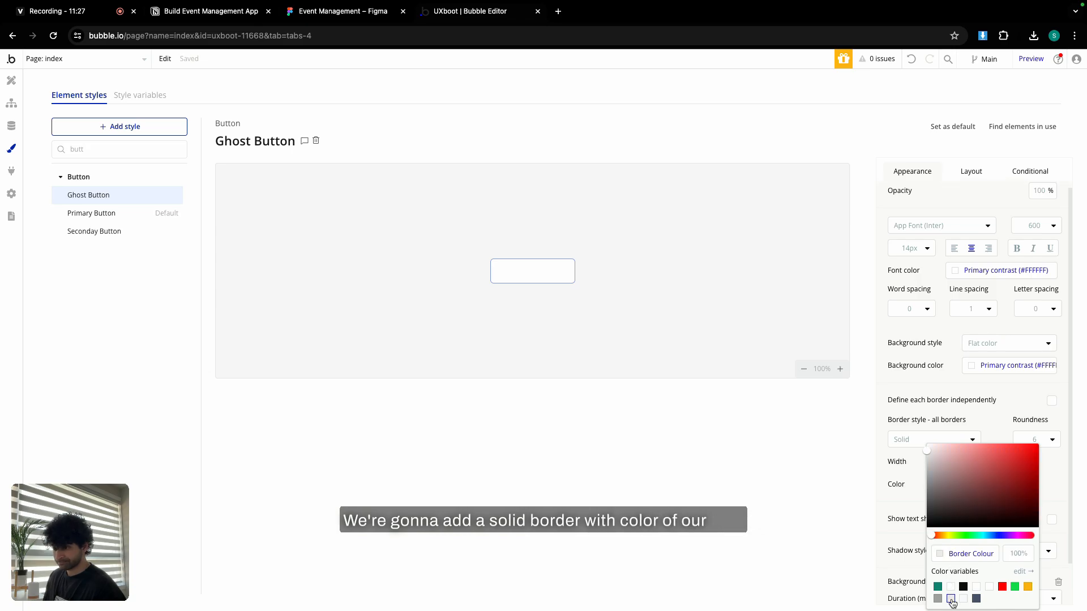
left_click(903, 467)
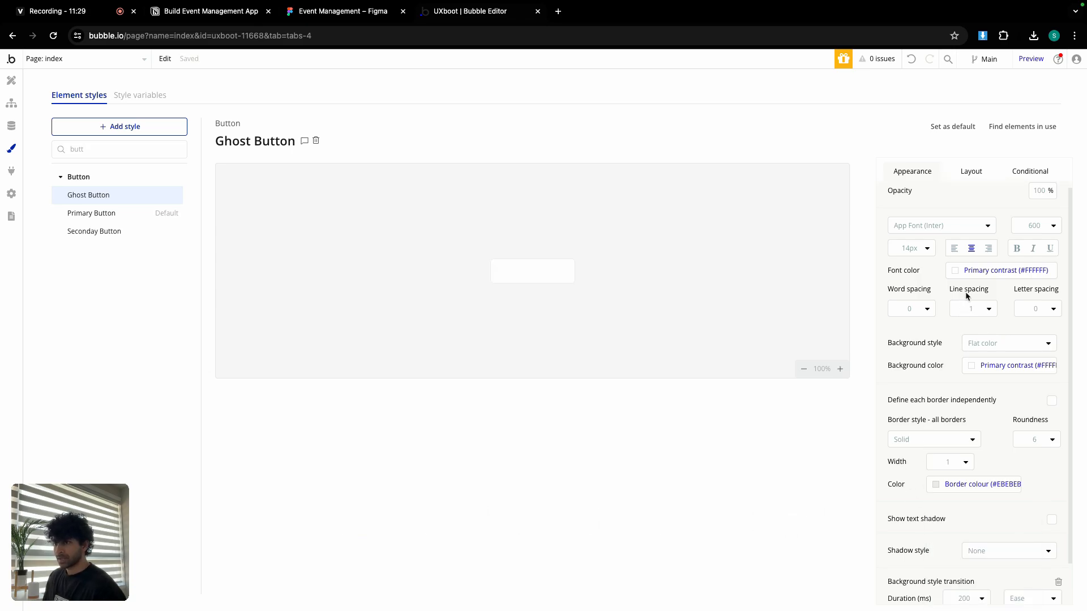
left_click(969, 270)
left_click(984, 423)
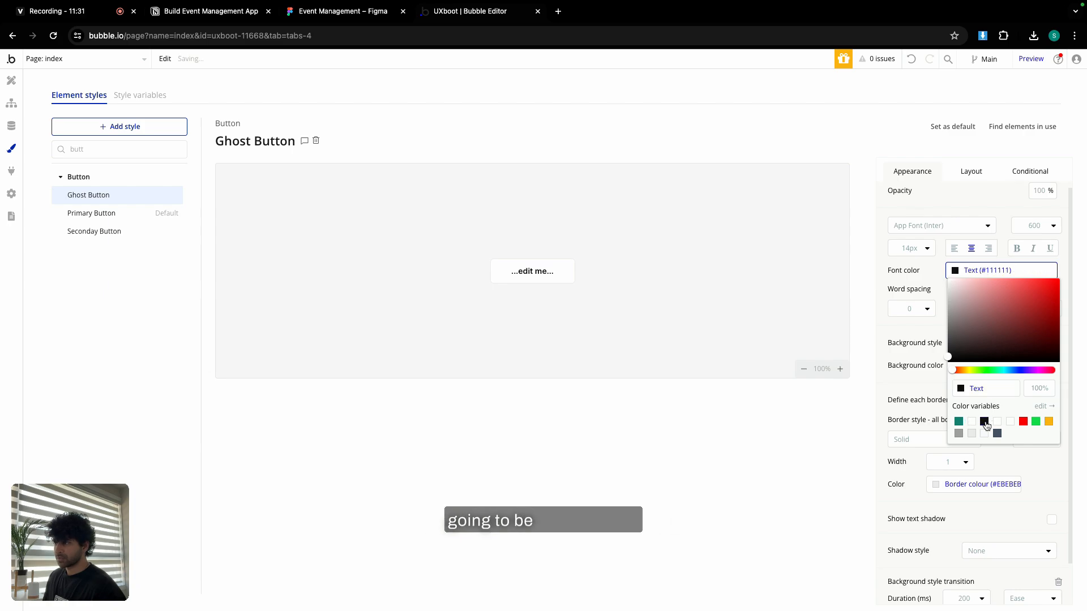
left_click(918, 275)
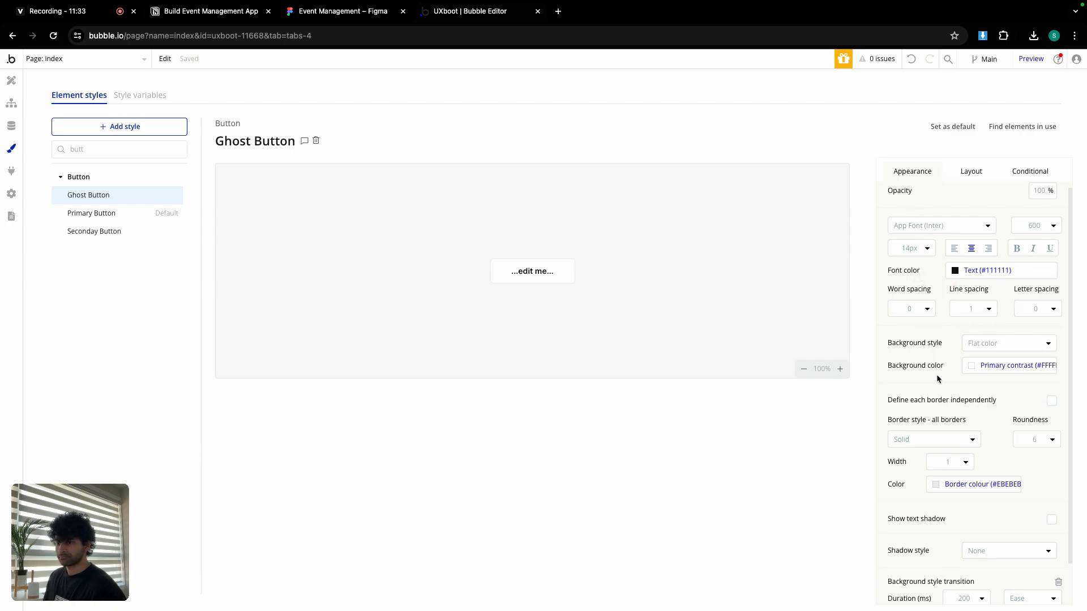
scroll(937, 379, "down", 2)
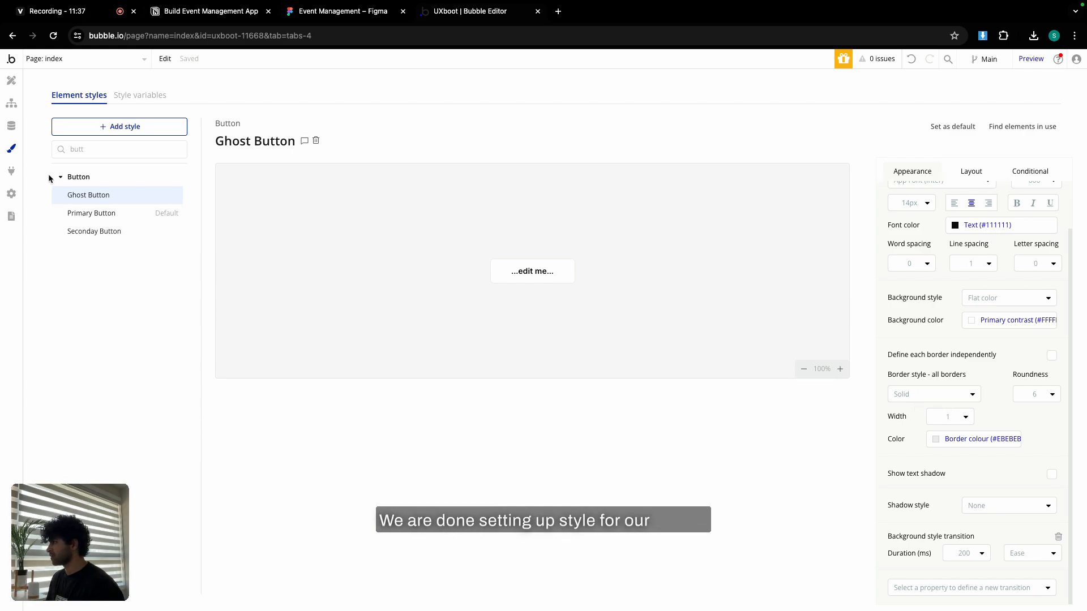
double_click(94, 151)
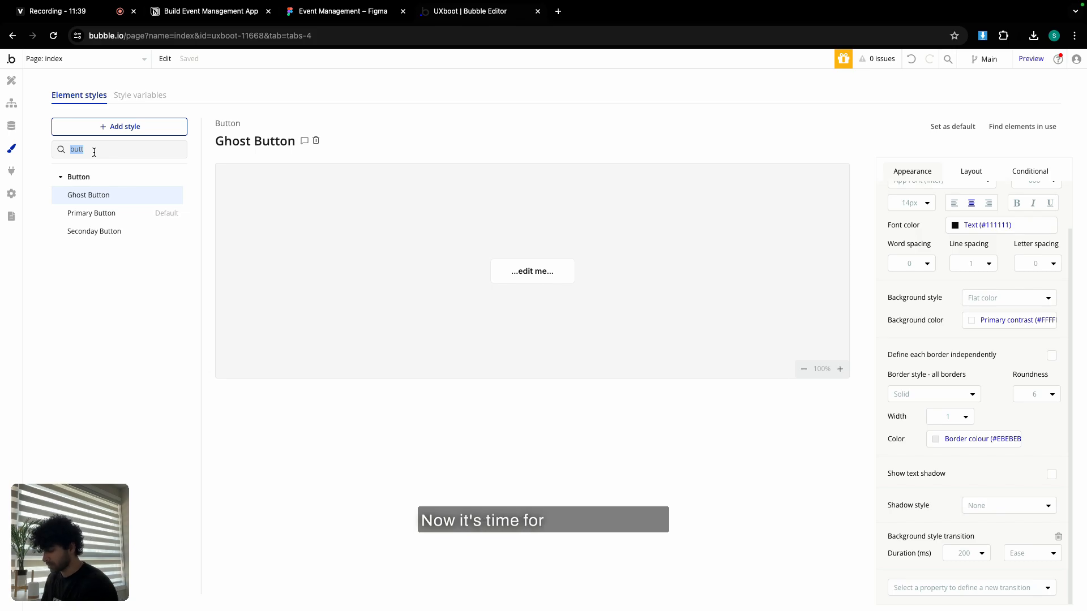
type("inp")
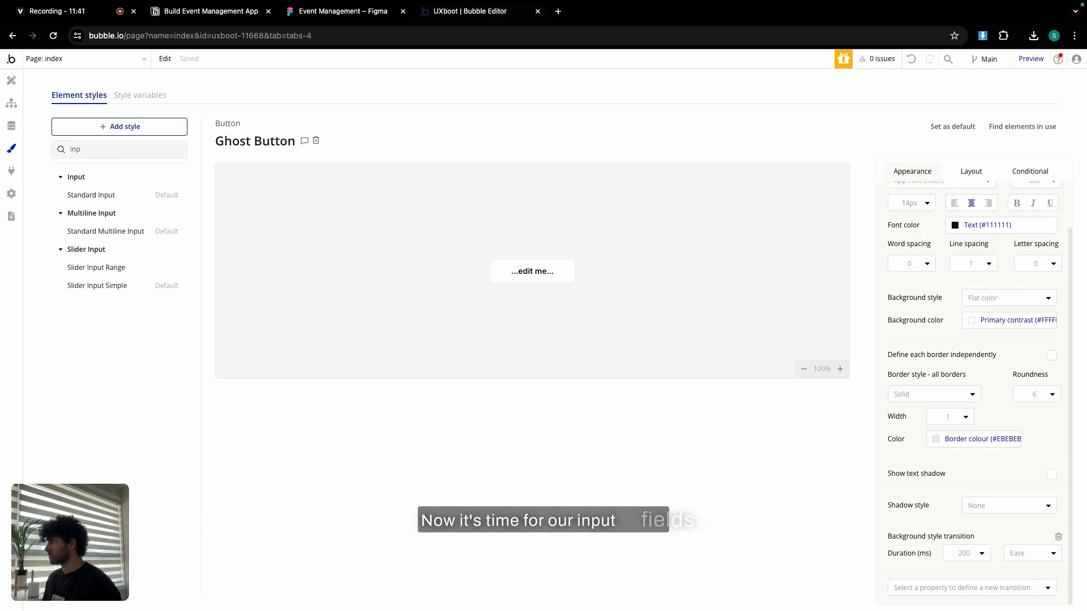
Set Standard Input's roundness to 6 and its border to the Border Colour variable.
left_click(100, 195)
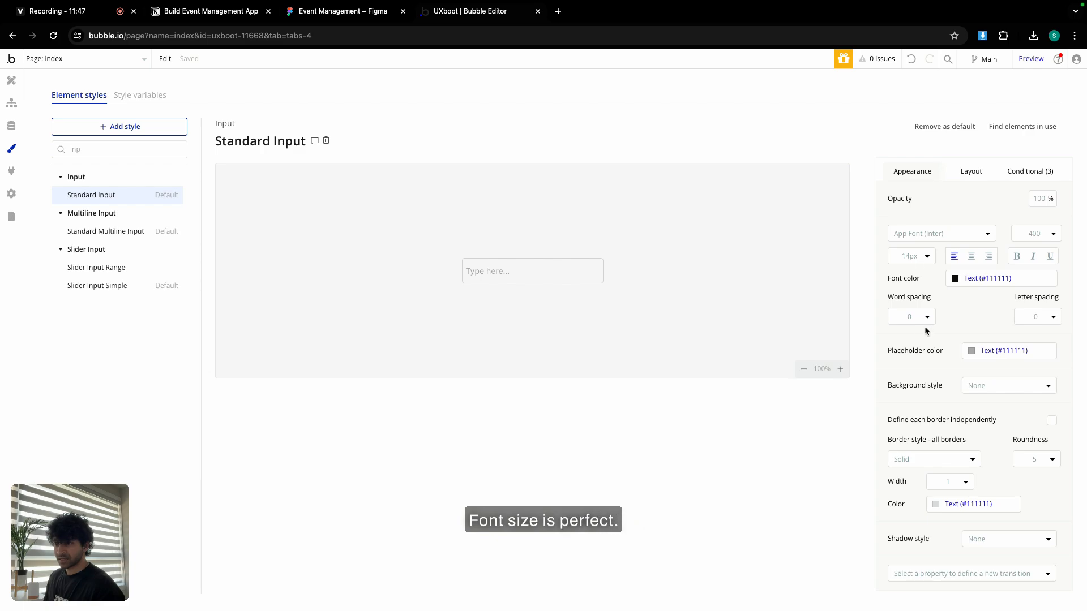
left_click(1036, 459)
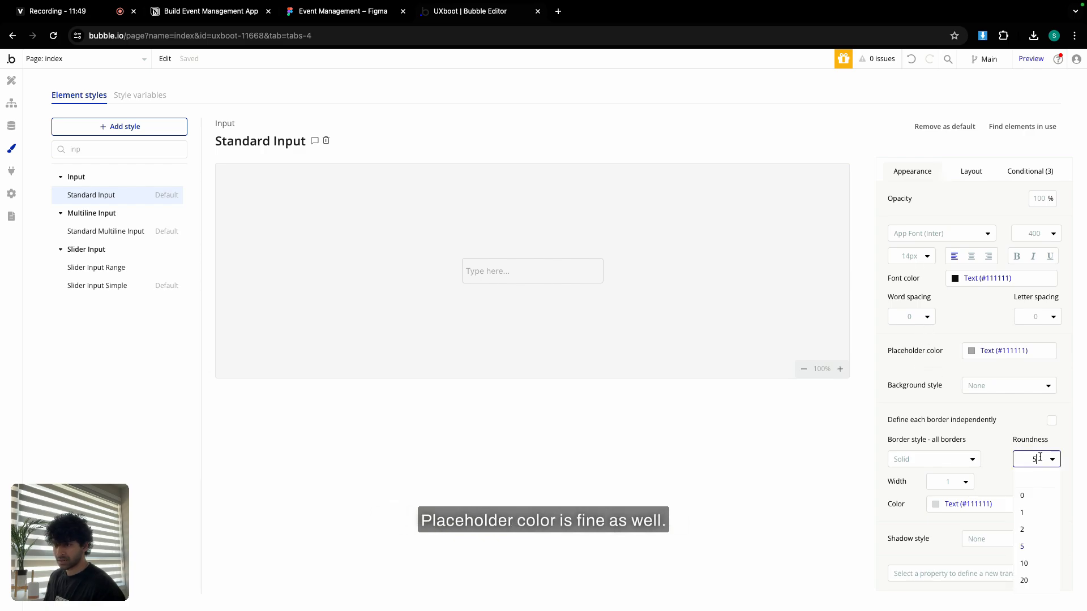
left_click(1037, 569)
left_click(965, 503)
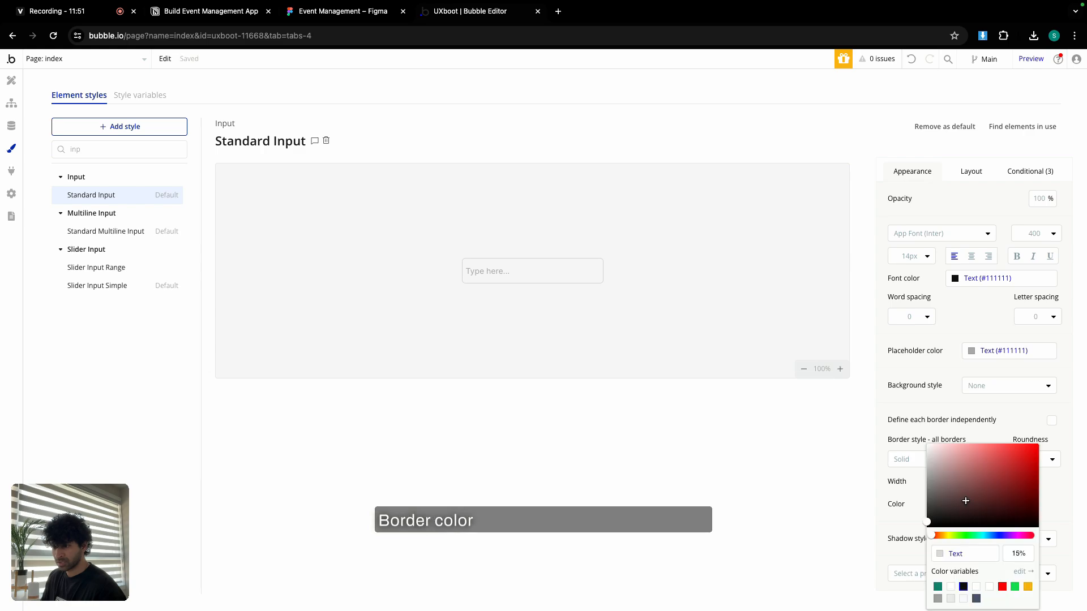
left_click(950, 598)
left_click(994, 433)
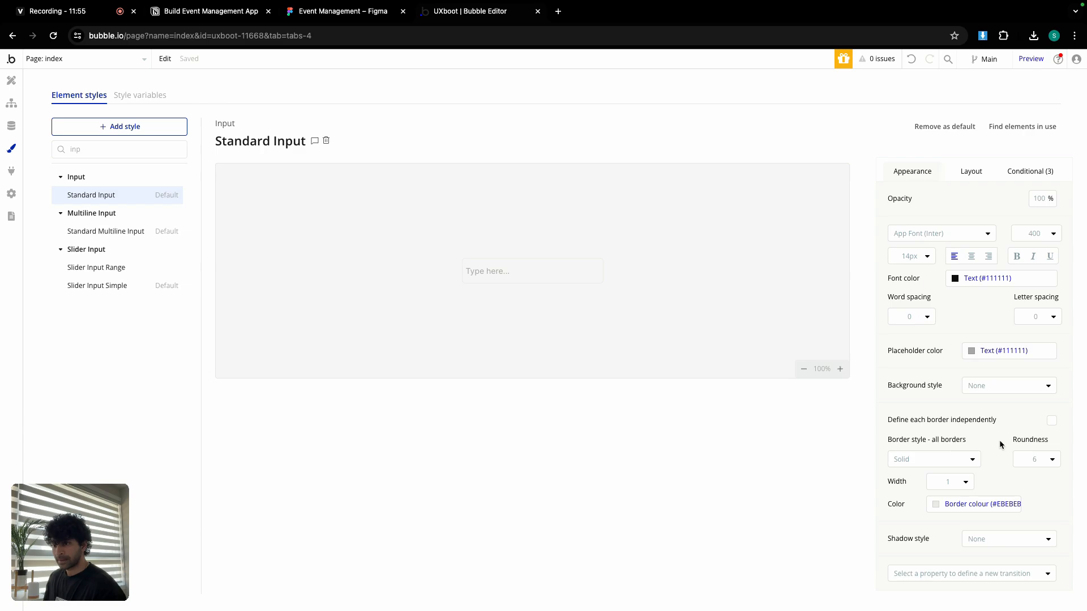
Set Standard Input's left and right padding to 12.
left_click(970, 172)
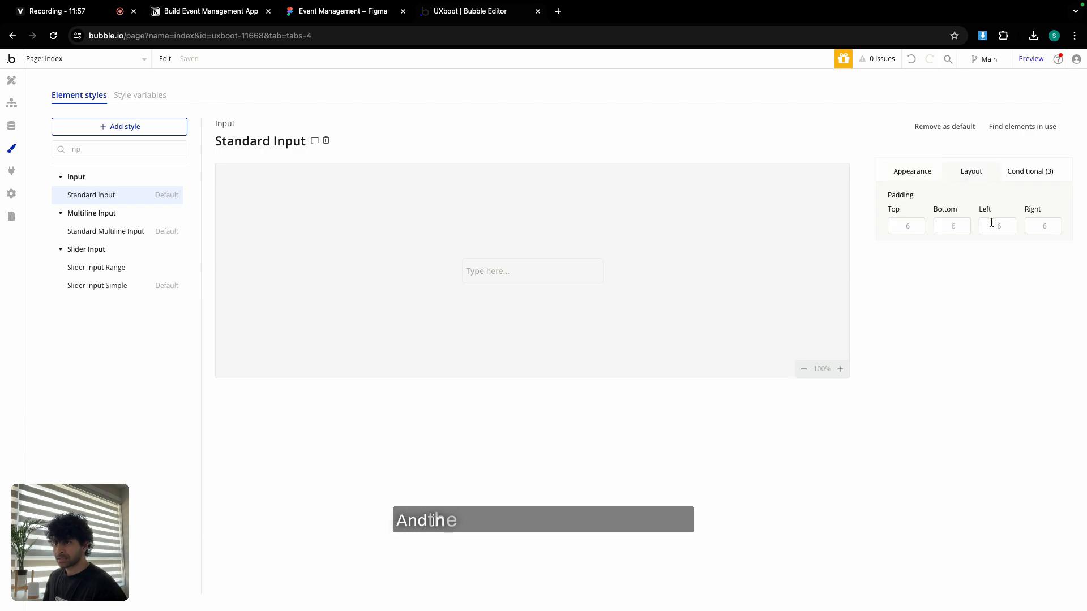
left_click(991, 225)
type("12")
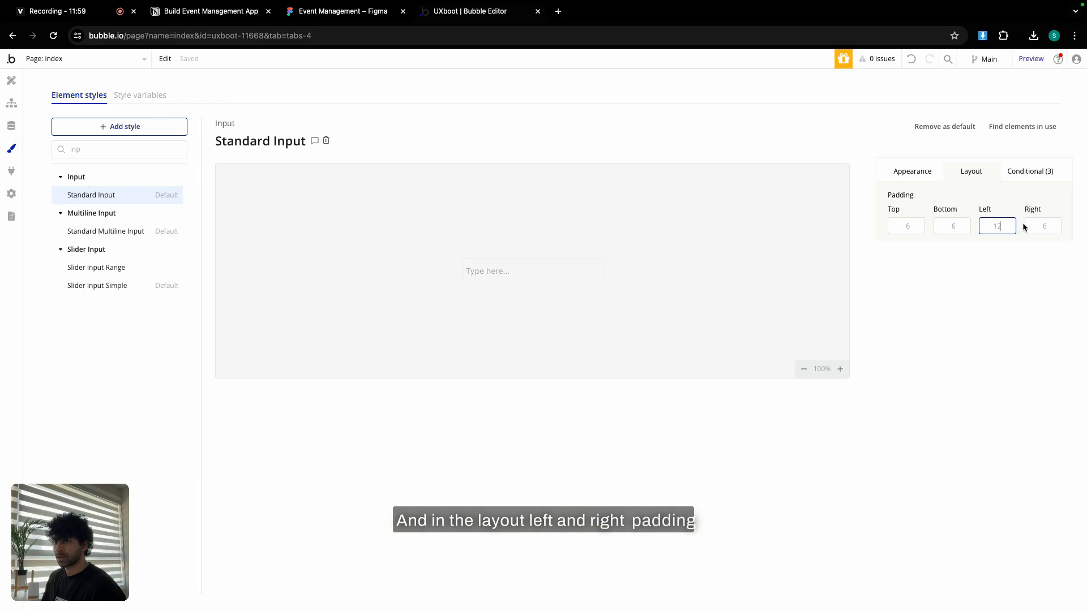
left_click(1024, 225)
type("12")
left_click(995, 198)
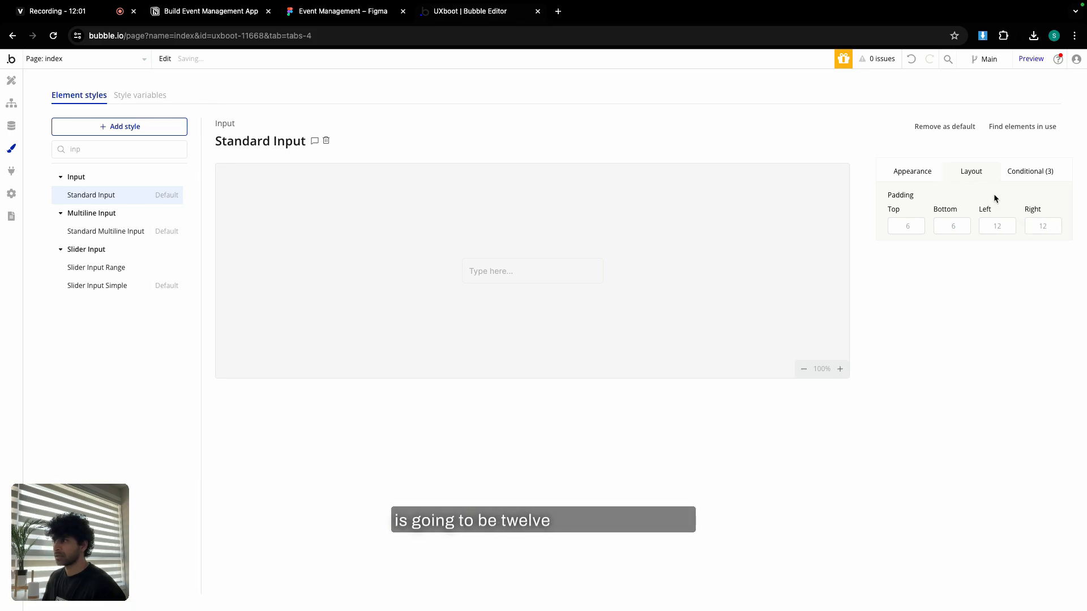
Delete the hover and focus conditions and make the background flat white.
left_click(1017, 172)
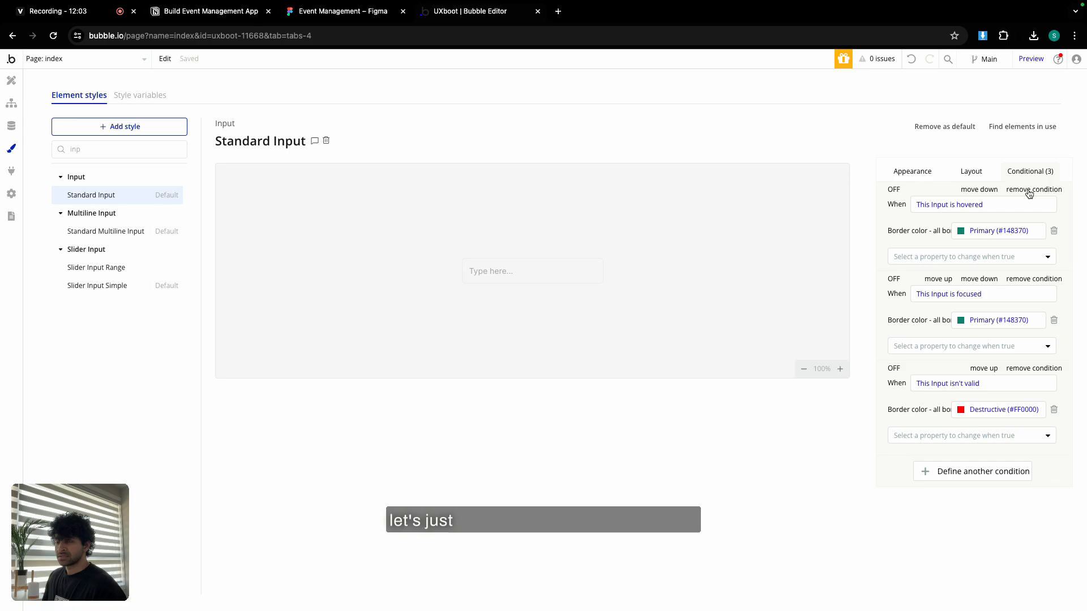
left_click(1029, 191)
left_click(1029, 191)
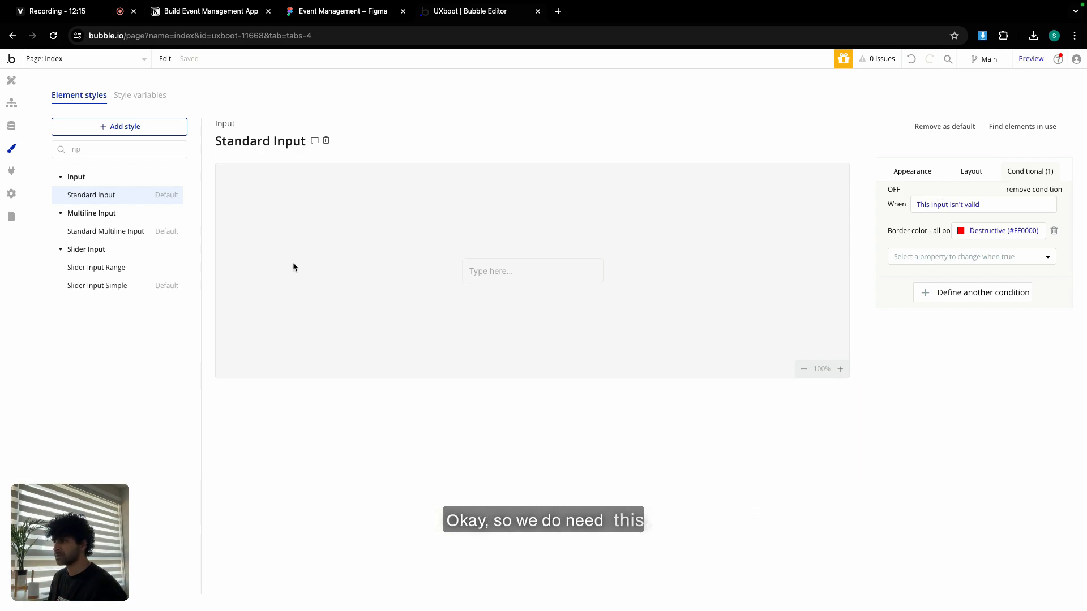
left_click(911, 172)
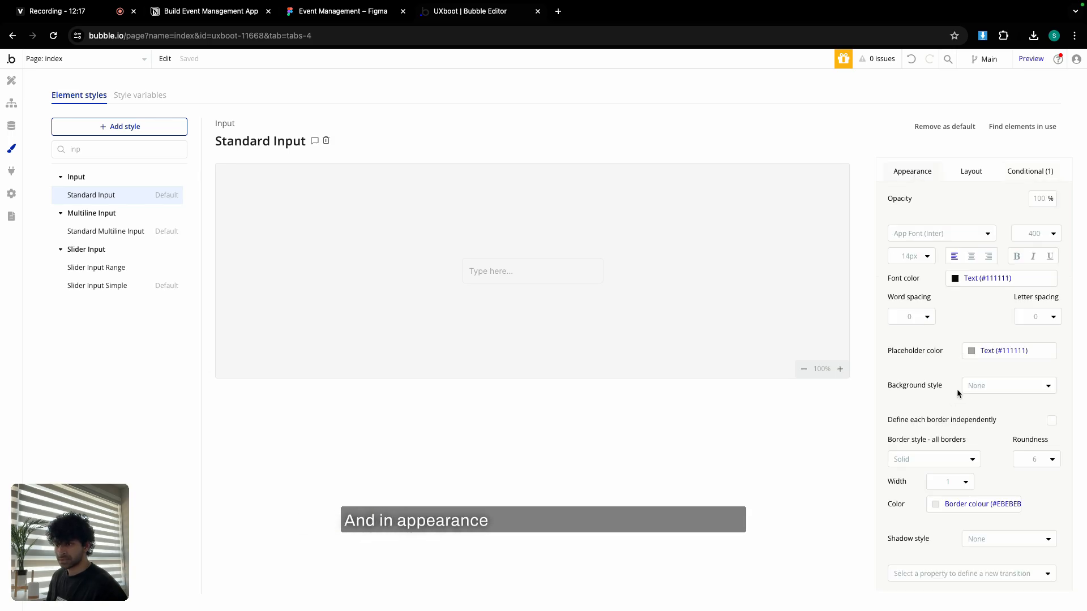
left_click(979, 389)
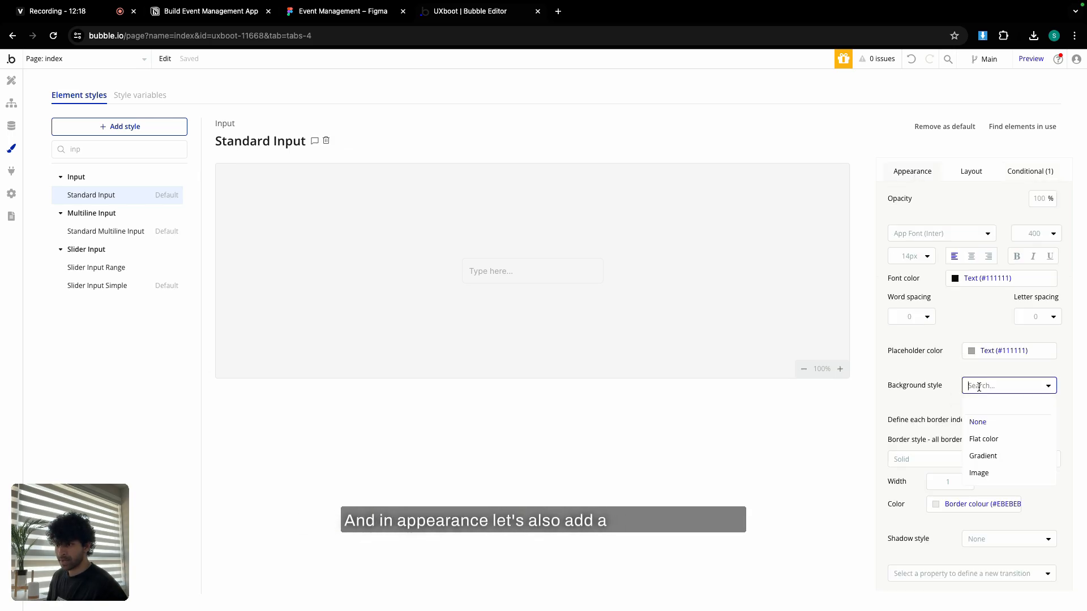
left_click(993, 439)
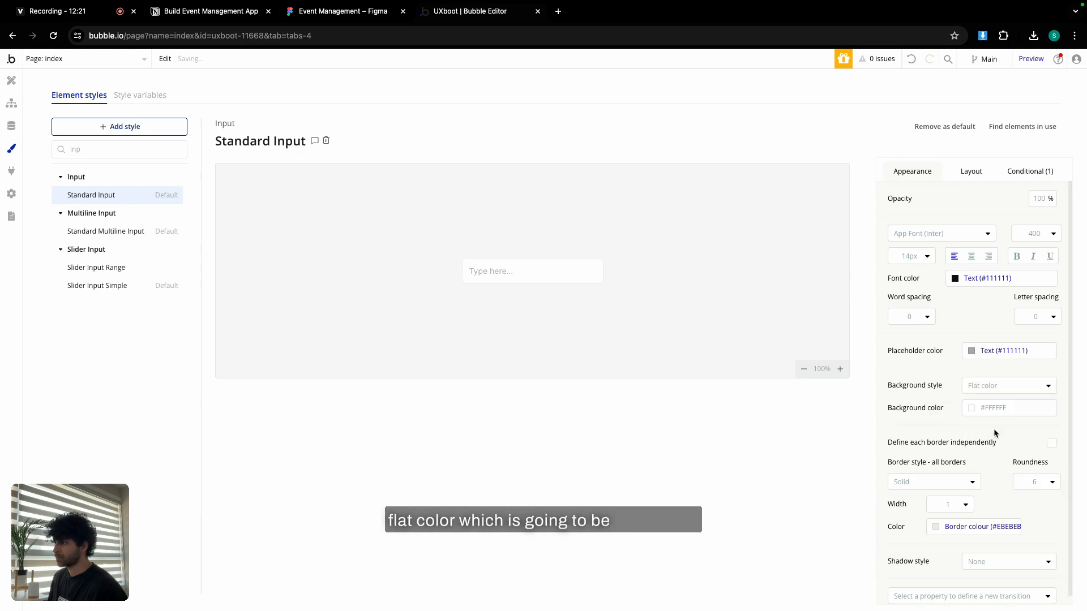
Give the Standard Multiline Input a flat white background, Border Colour border and corner roundness 6.
left_click(121, 235)
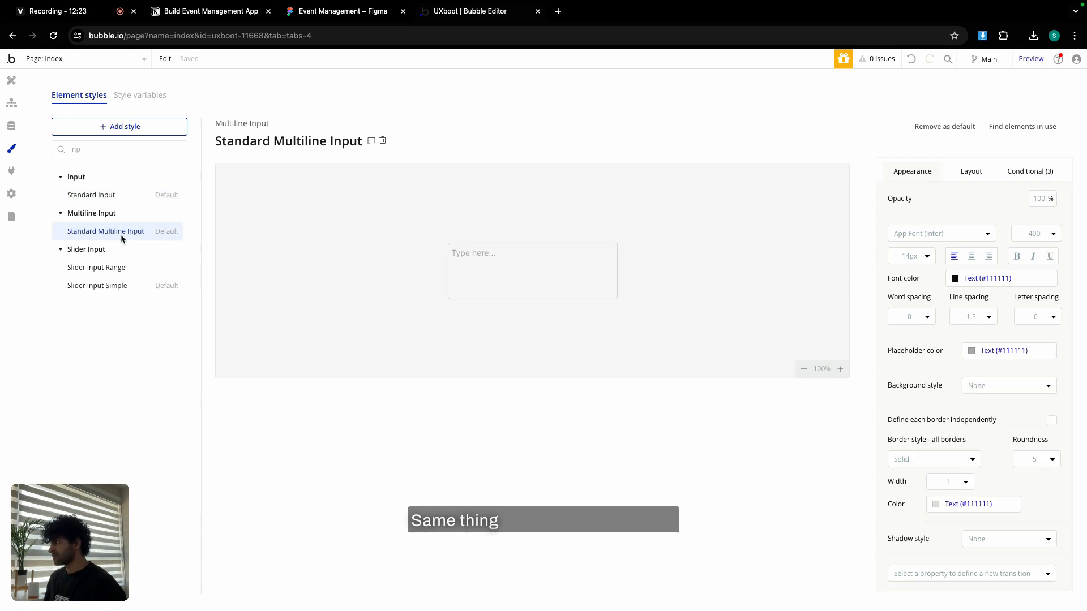
left_click(987, 384)
left_click(991, 441)
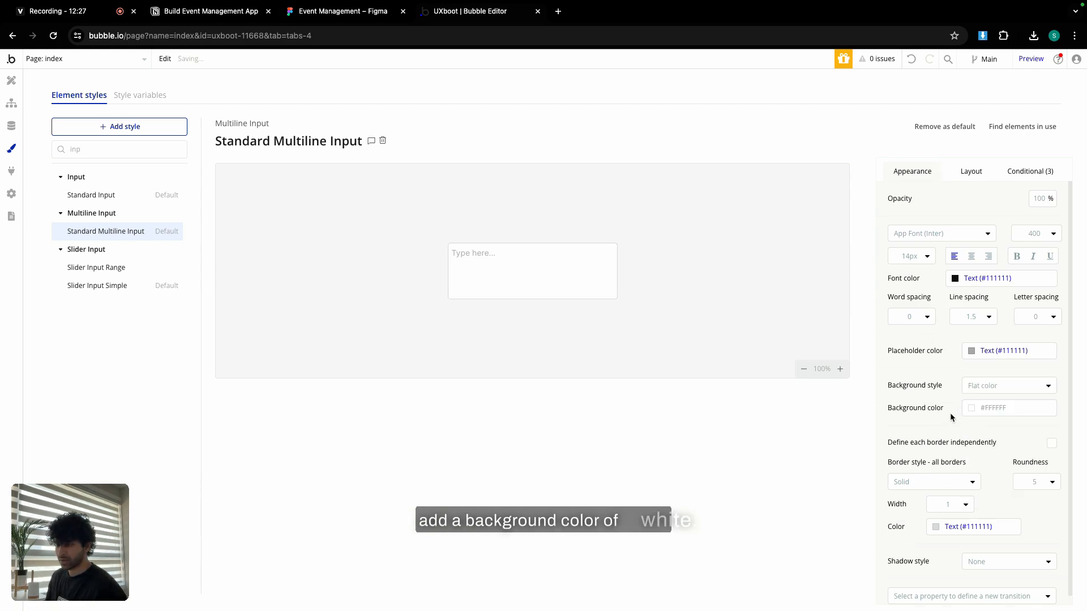
scroll(951, 417, "down", 1)
left_click(960, 517)
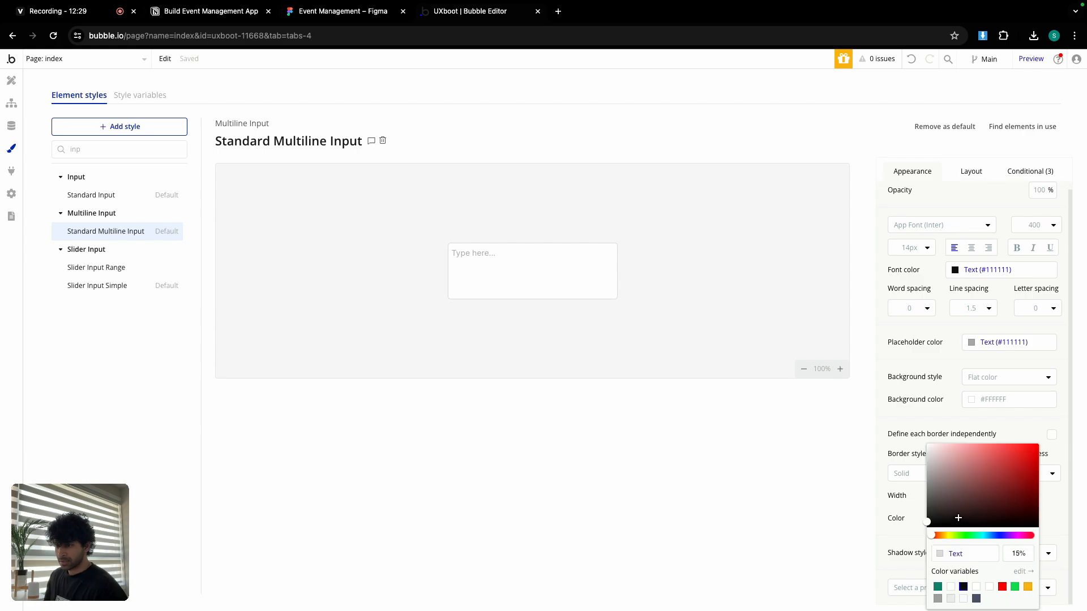
left_click(952, 600)
left_click(1031, 472)
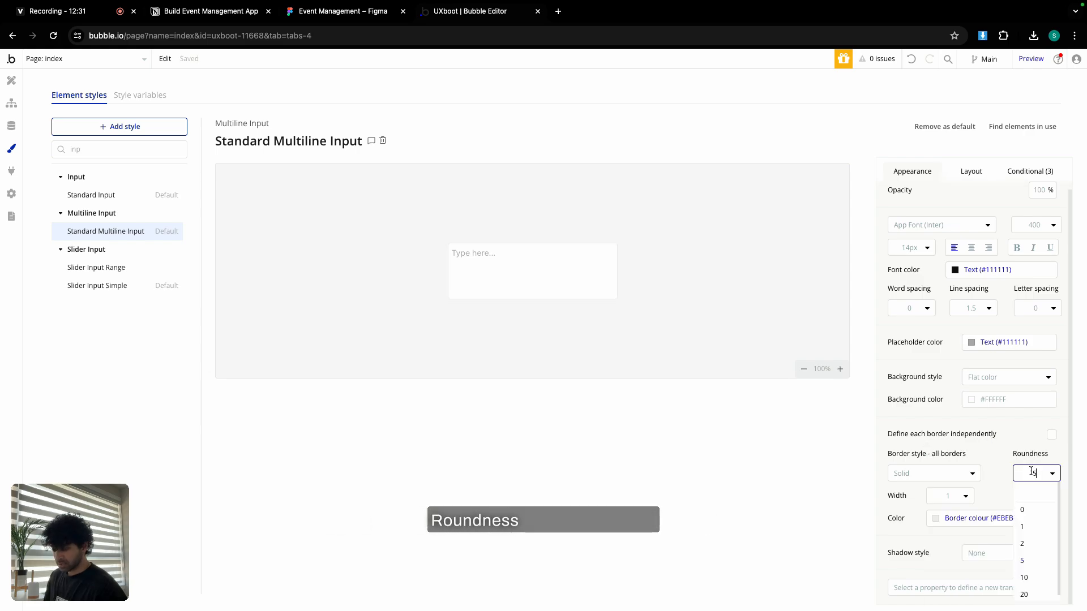
type("6")
key("Return")
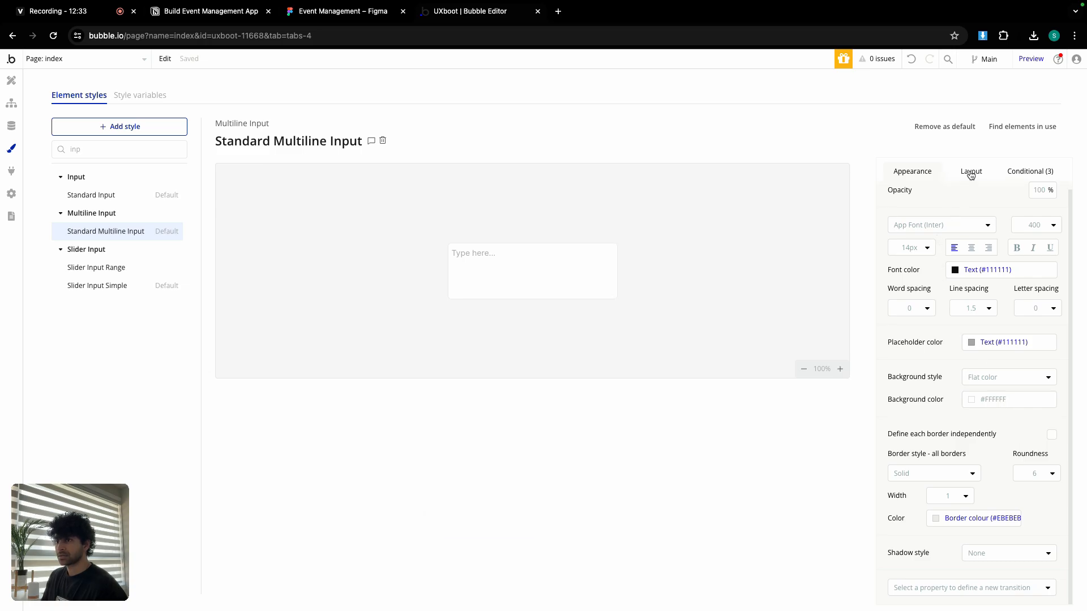
Set its left and right padding to 12 and remove the hover and focus border conditions.
left_click(970, 173)
left_click(997, 225)
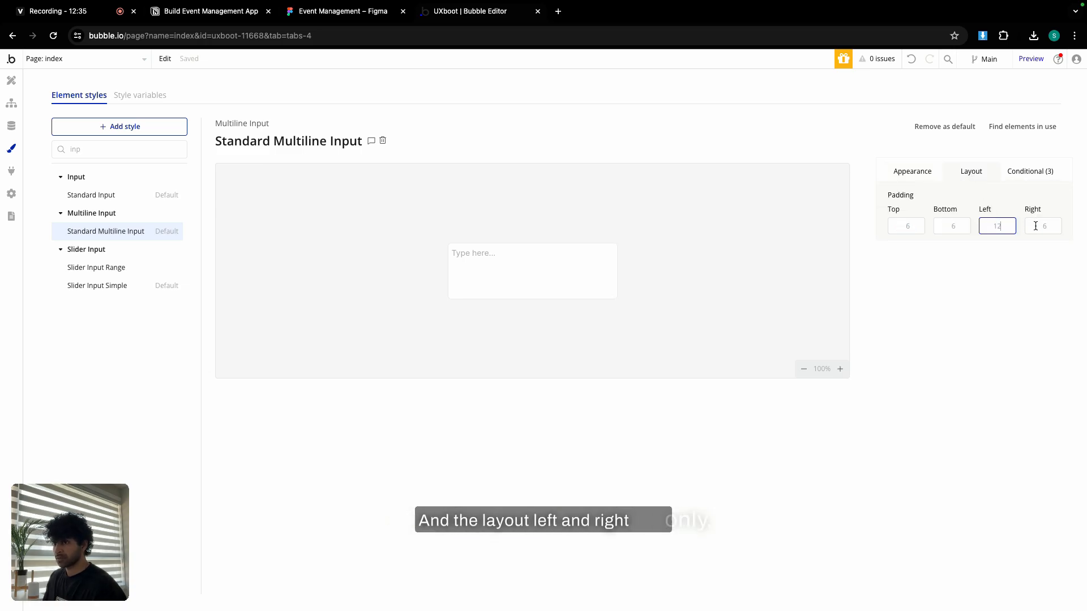
type("12")
key("Tab")
type("12")
left_click(966, 185)
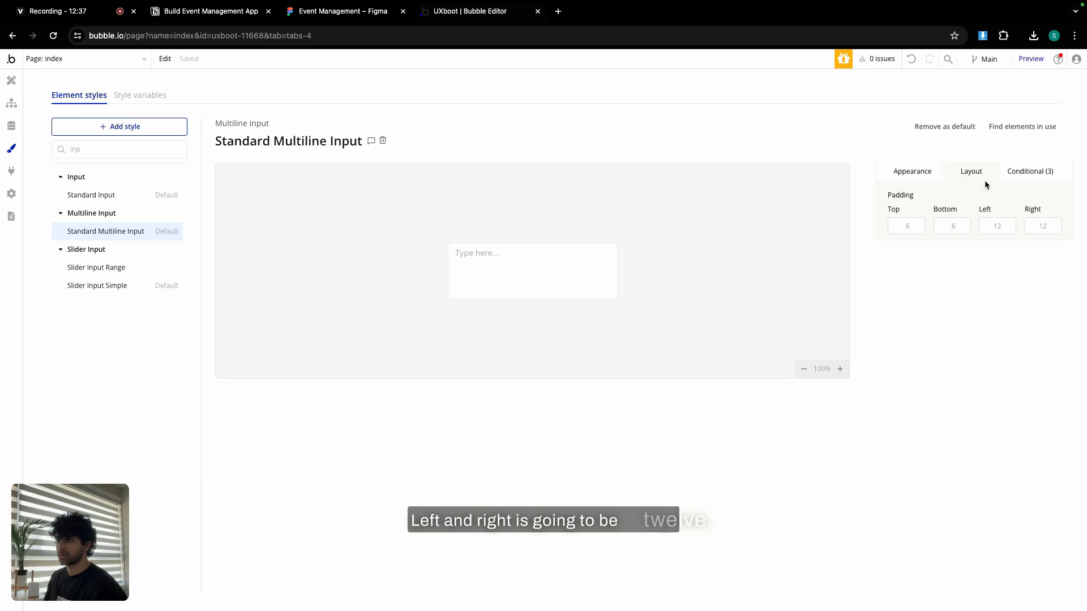
left_click(1022, 173)
left_click(1031, 191)
left_click(1033, 190)
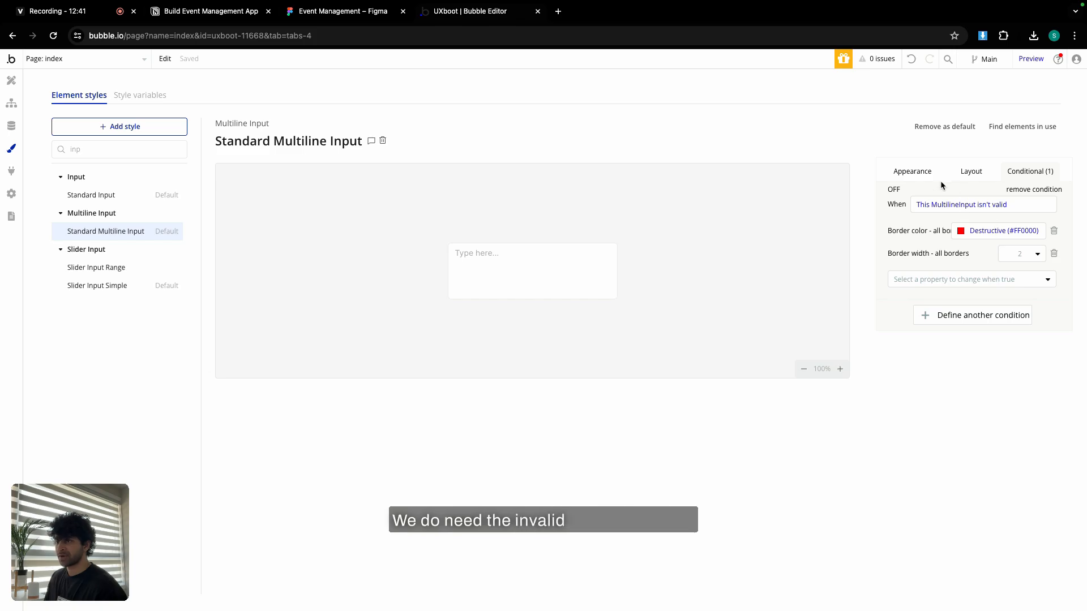
left_click(920, 173)
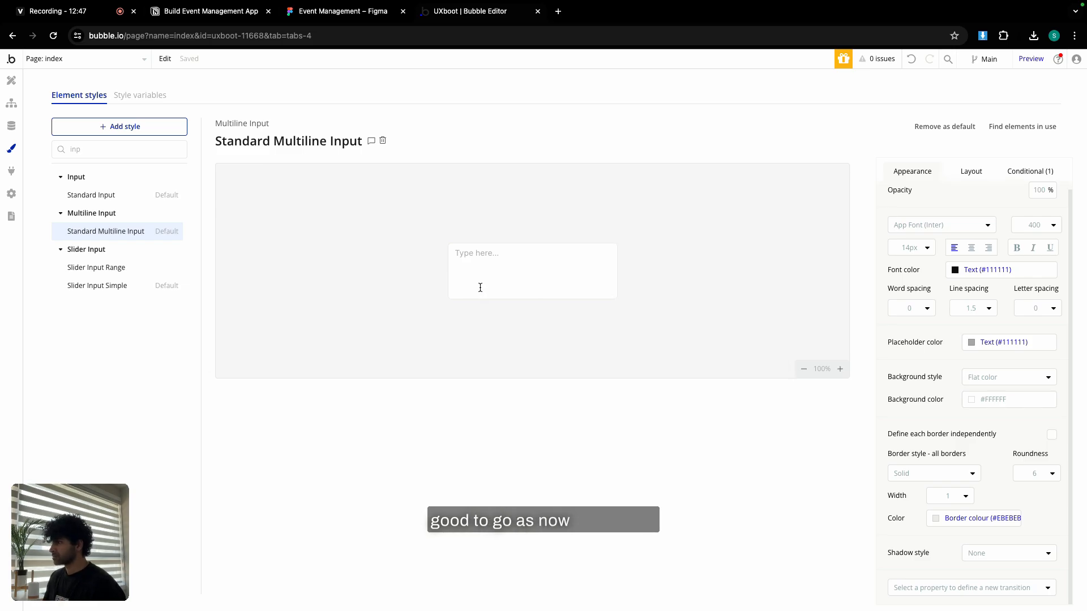
Open the Data types tab, then bring up the Notion 'Build Event Management App' plan at its top.
left_click(11, 128)
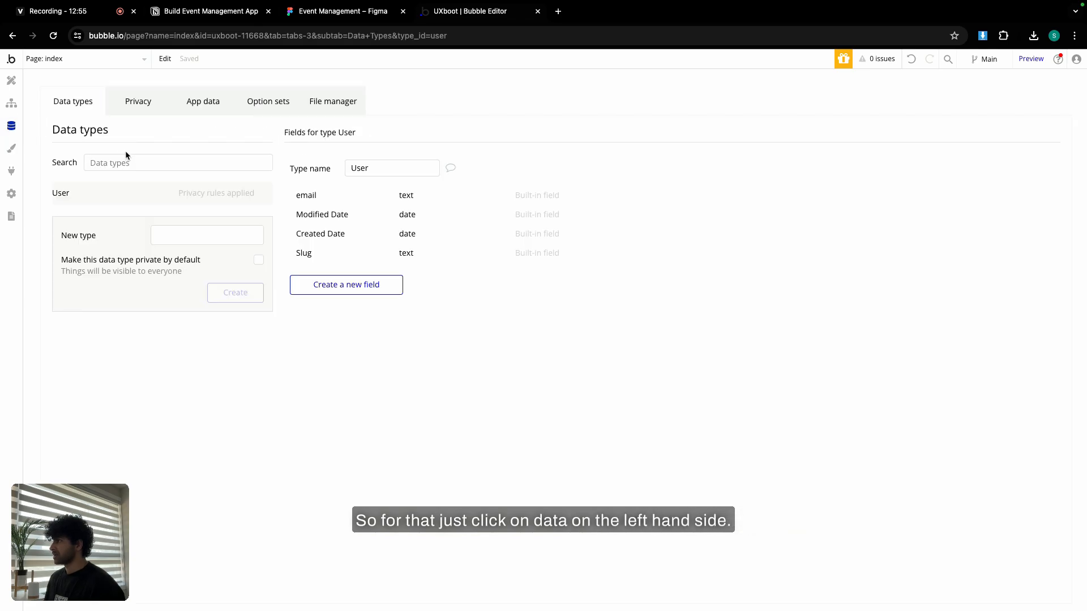
left_click(232, 18)
scroll(468, 304, "up", 15)
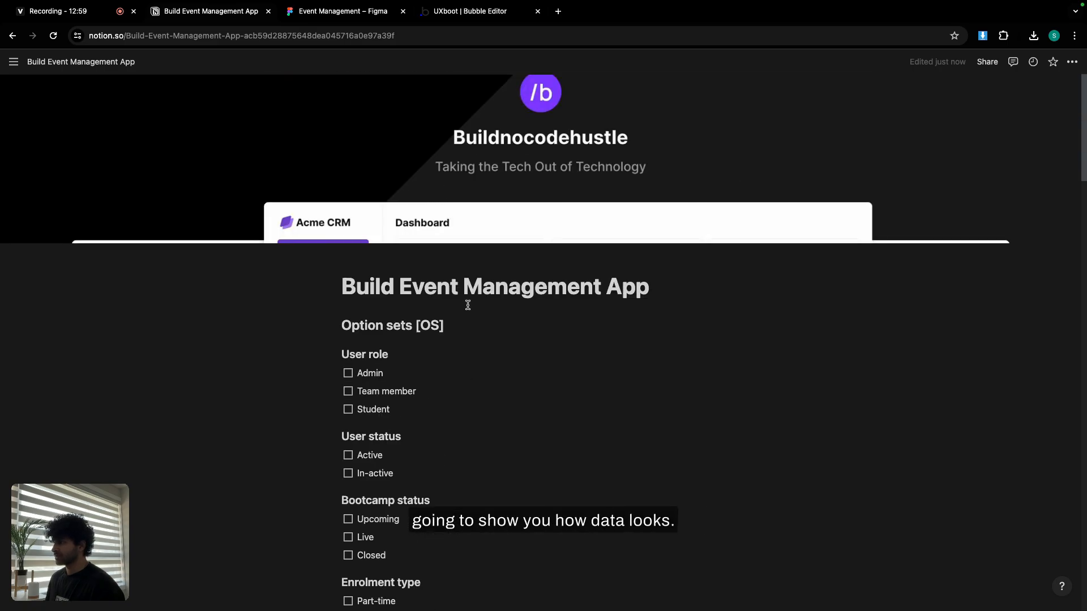
Scroll through the planned option sets and select the 'User role' heading text.
scroll(468, 305, "down", 5)
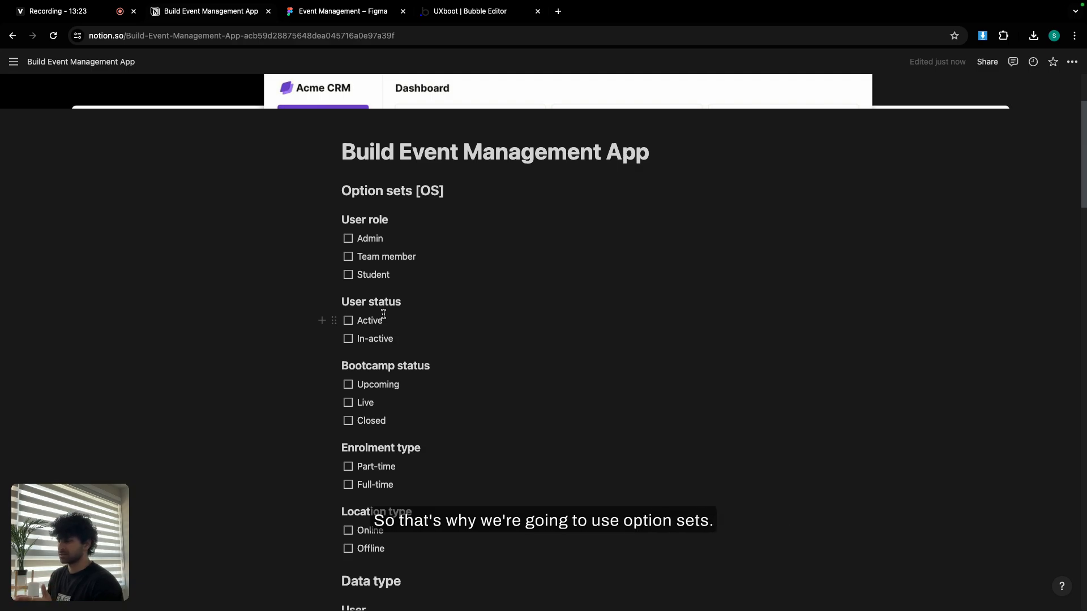
triple_click(354, 220)
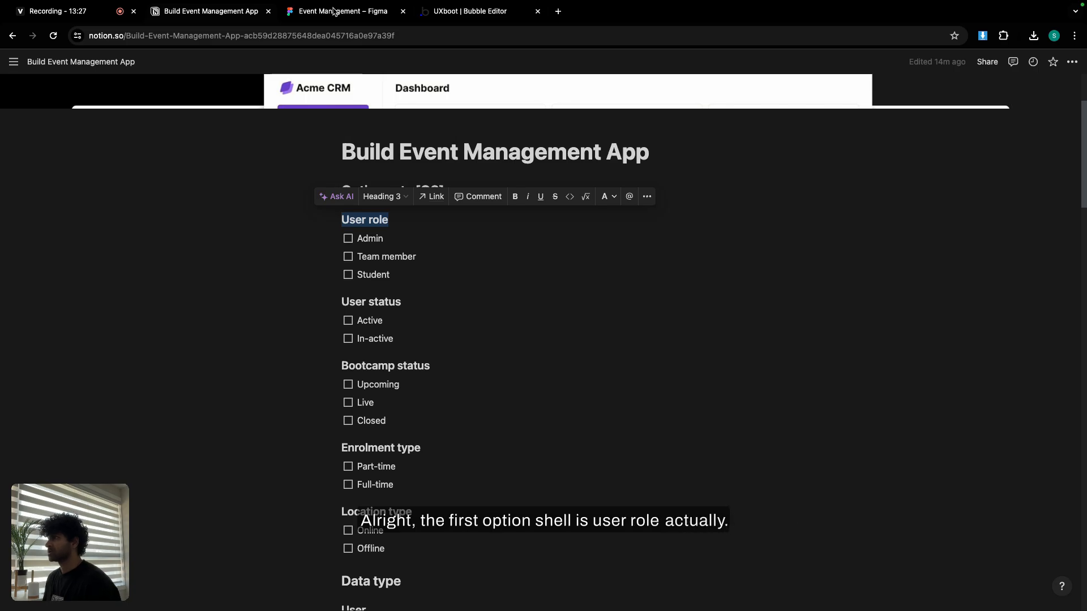
Create a 'User role' data type, delete it again, and switch to the Option sets tab.
left_click(451, 8)
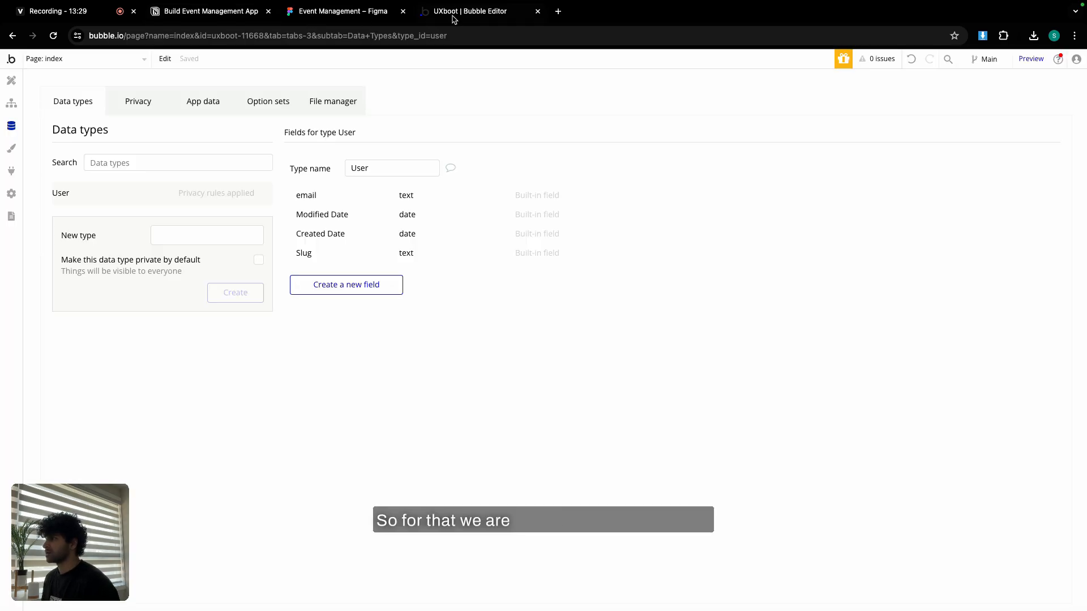
type("User role")
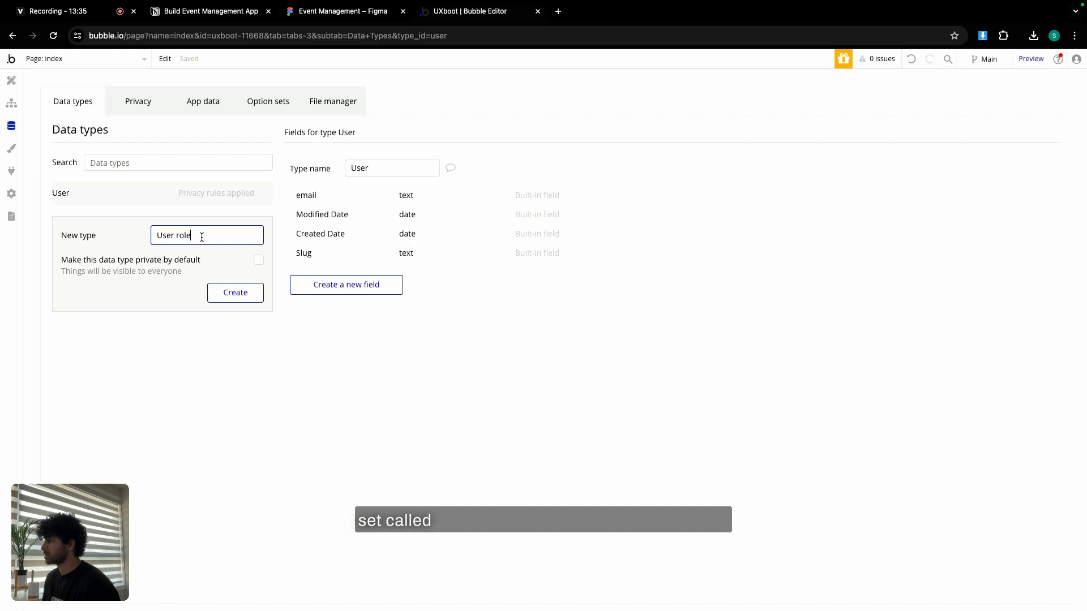
left_click(236, 295)
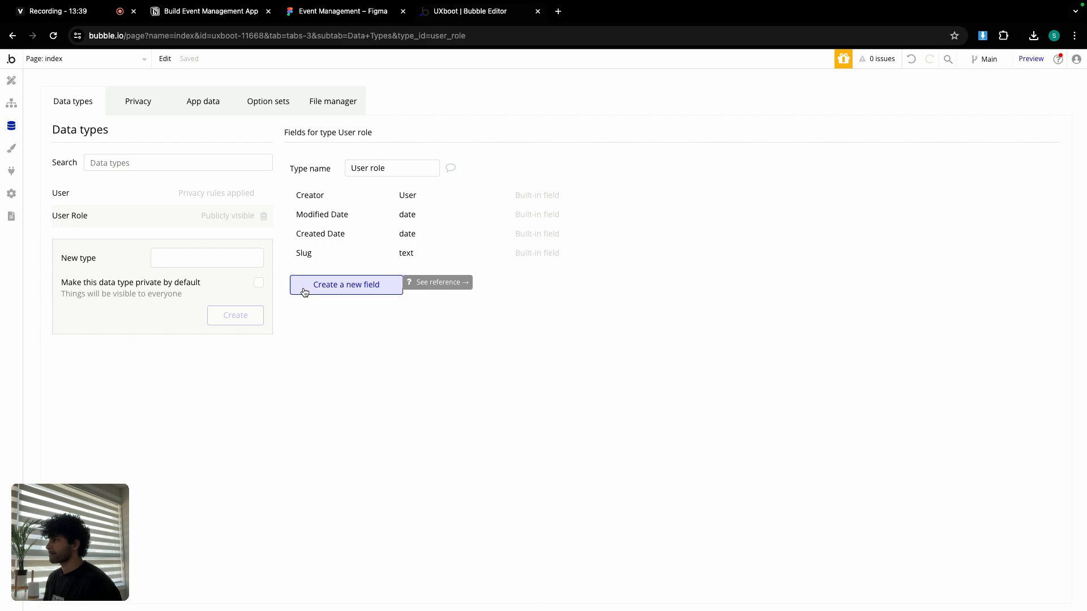
left_click(264, 216)
left_click(262, 99)
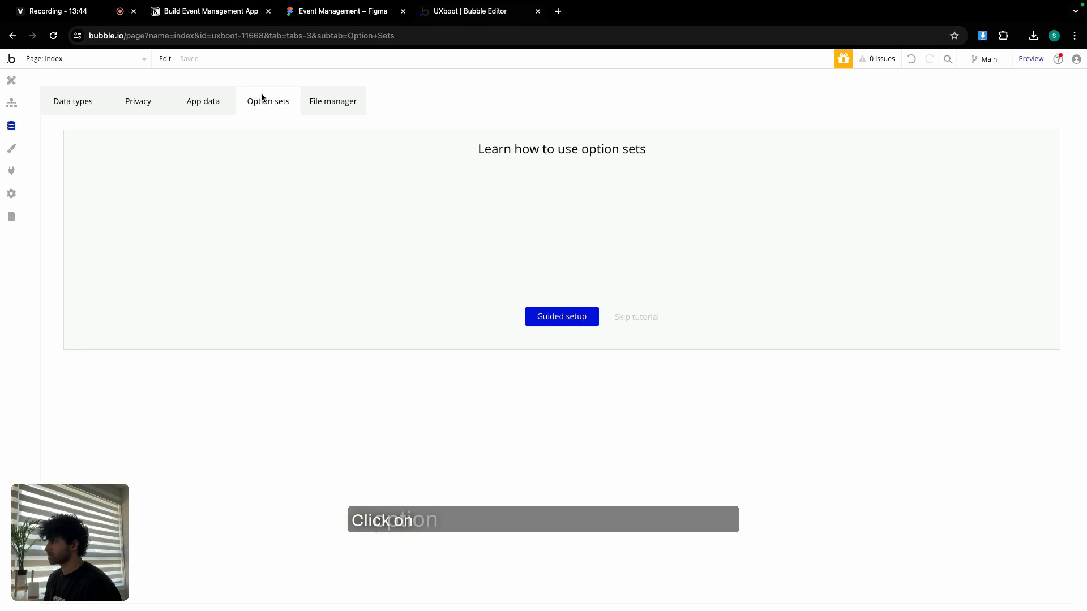
Dismiss the option sets tutorial and create a 'User role' option set.
left_click(630, 322)
left_click(197, 216)
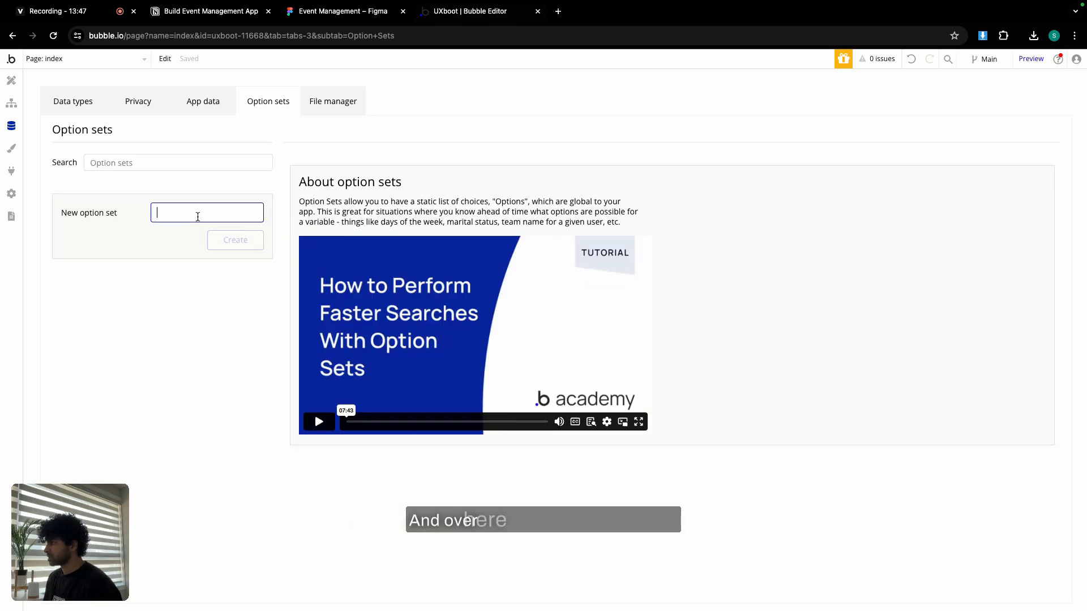
type("User role")
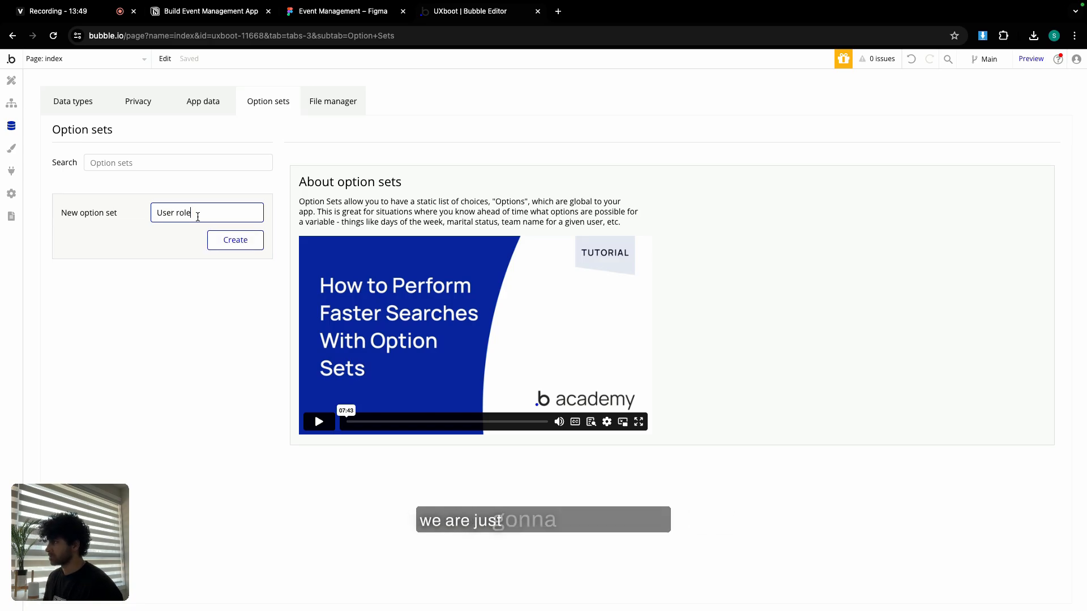
left_click(238, 246)
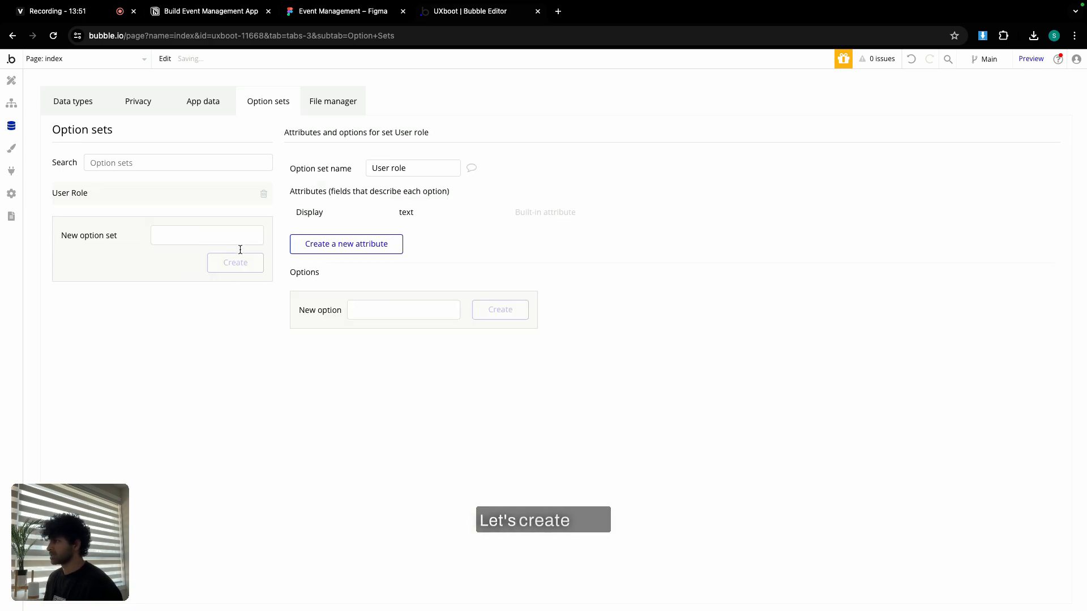
Add Admin and Team member, copied from the Notion plan, as User role options.
left_click(230, 11)
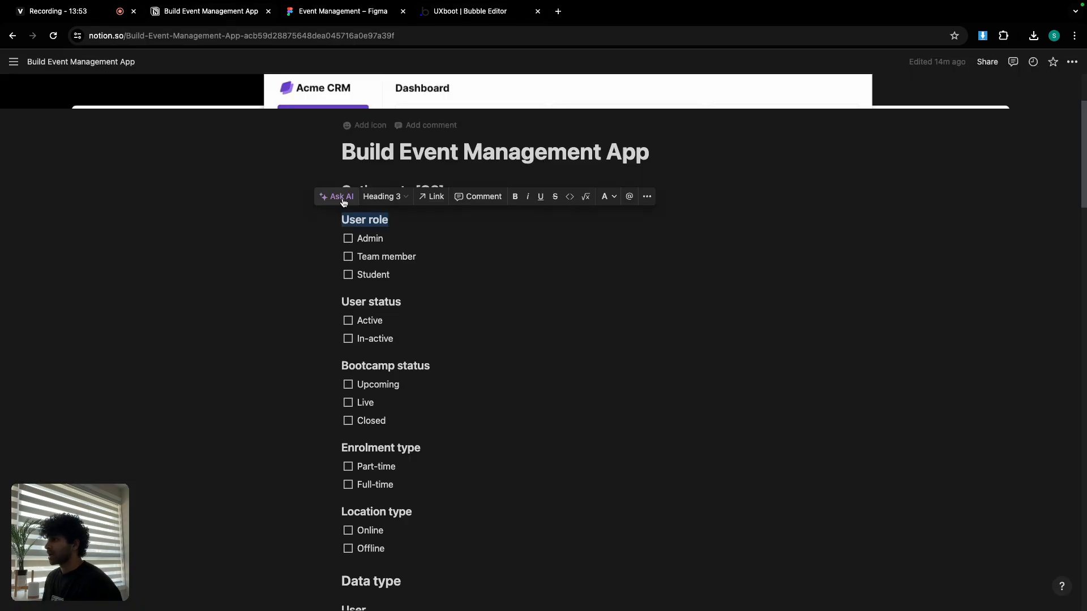
double_click(368, 238)
key("super+c")
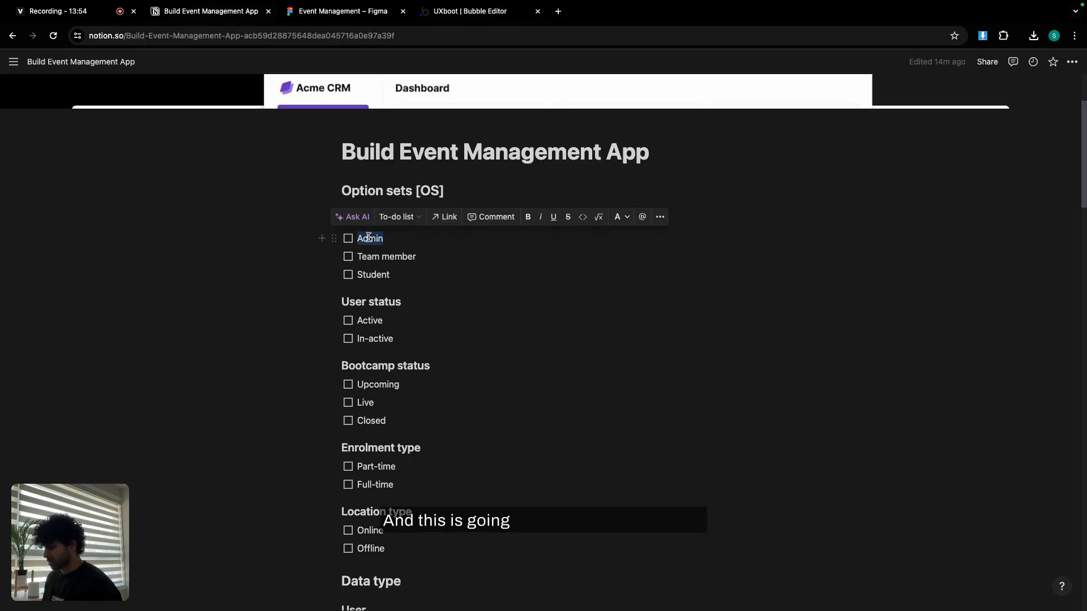
left_click(441, 13)
left_click(375, 306)
key("super+v")
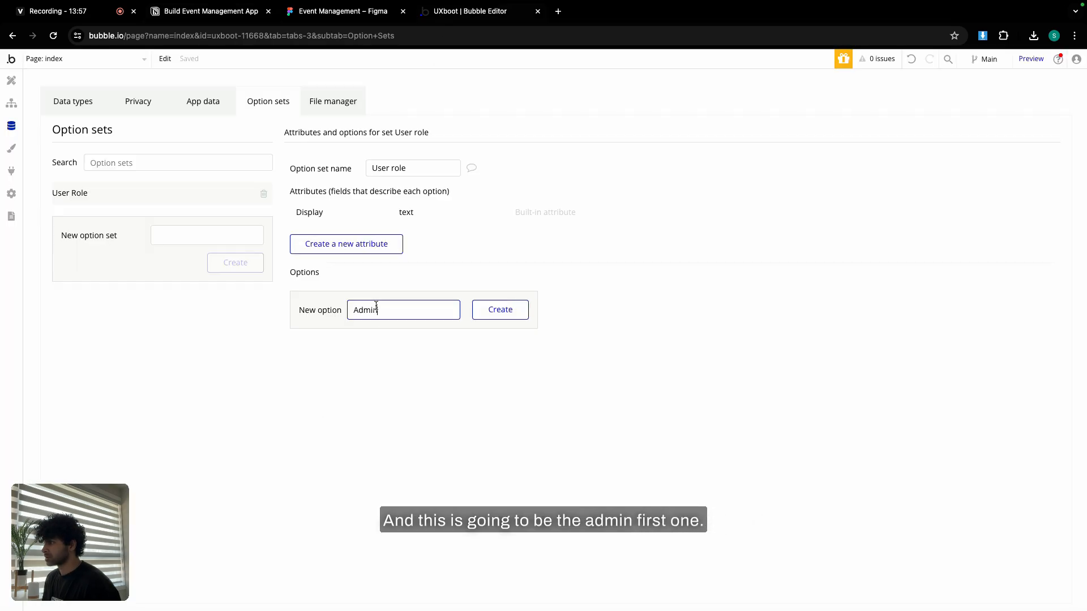
left_click(496, 311)
left_click(227, 12)
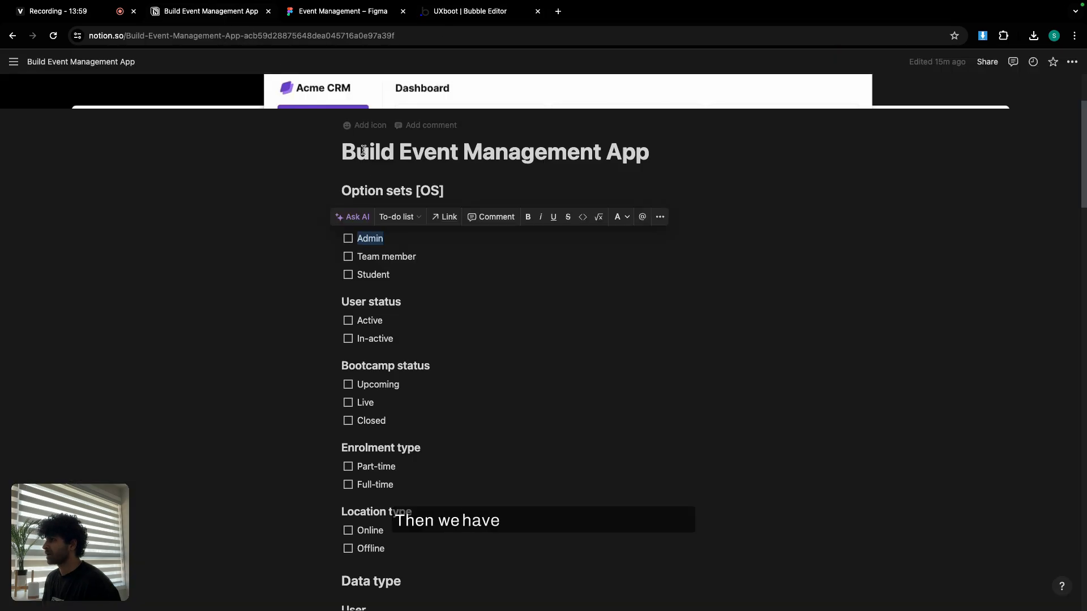
triple_click(389, 256)
key("super+c")
left_click(443, 13)
left_click(371, 334)
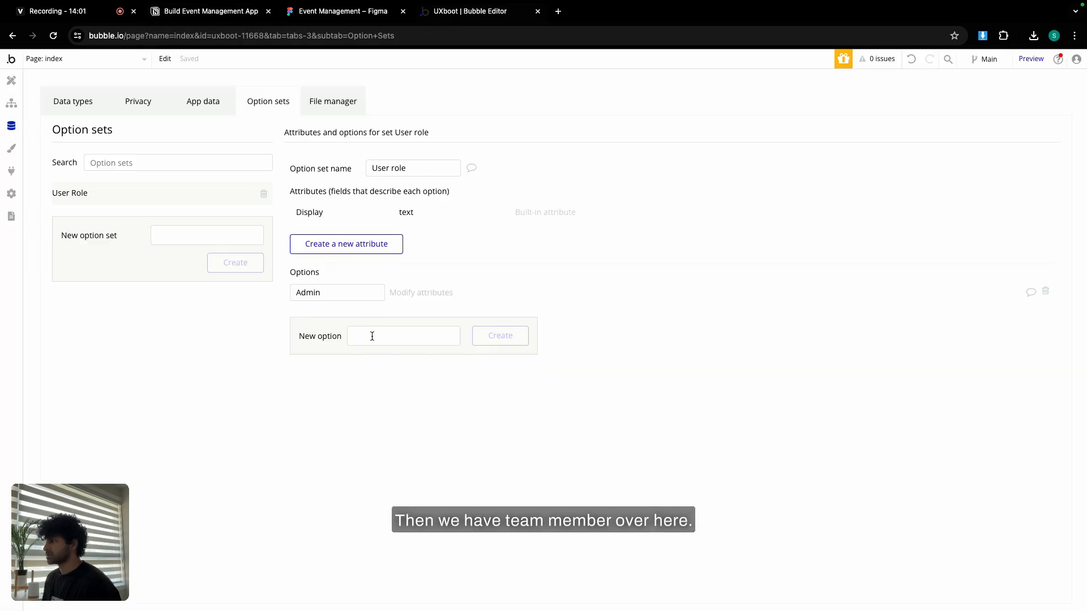
key("super+v")
left_click(486, 335)
Add Student as the third User role option and return to the Notion plan.
left_click(227, 13)
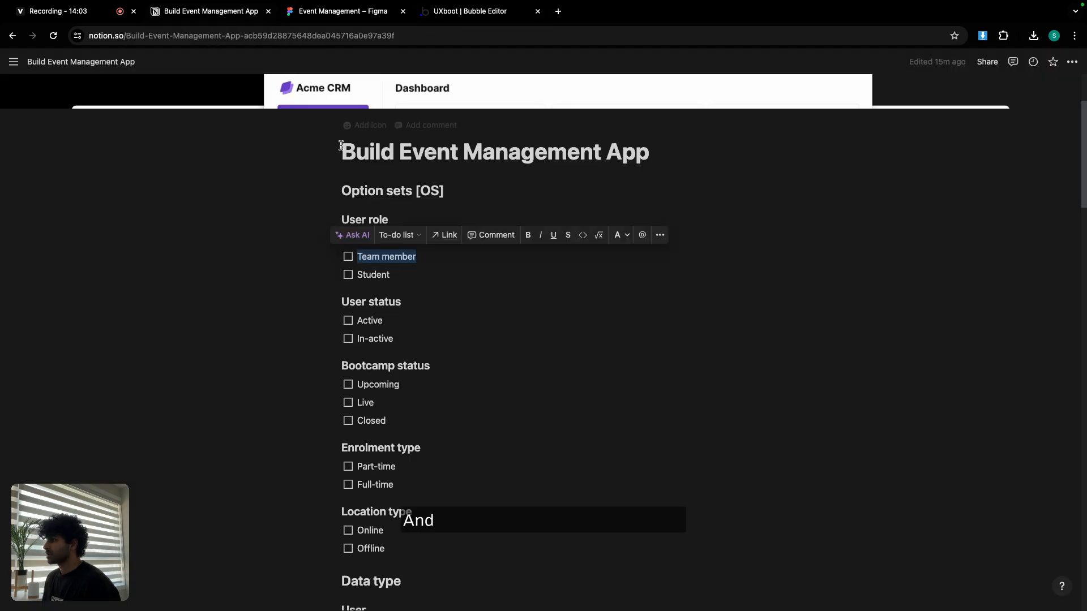
triple_click(369, 275)
key("super+c")
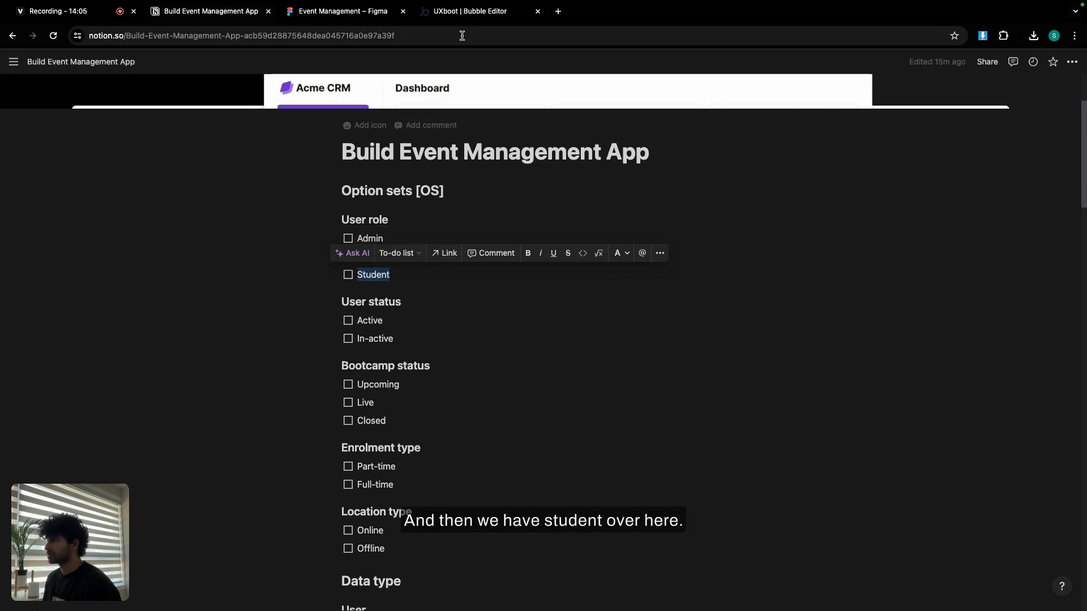
left_click(451, 12)
left_click(376, 358)
key("super+v")
left_click(483, 357)
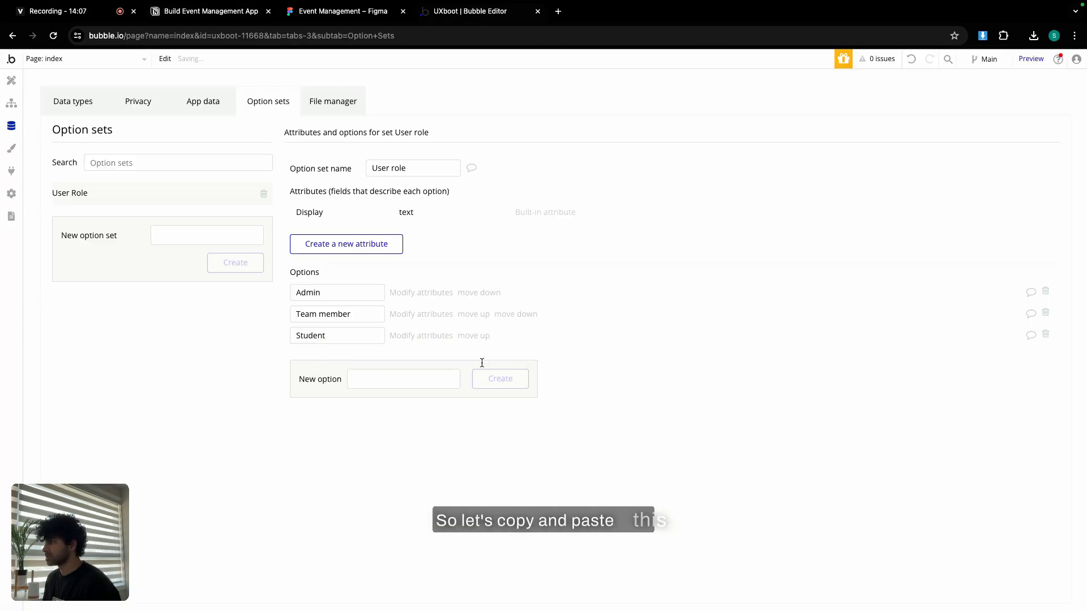
left_click(211, 11)
Create the 'User status' option set from the Notion heading and add the option Active.
triple_click(374, 300)
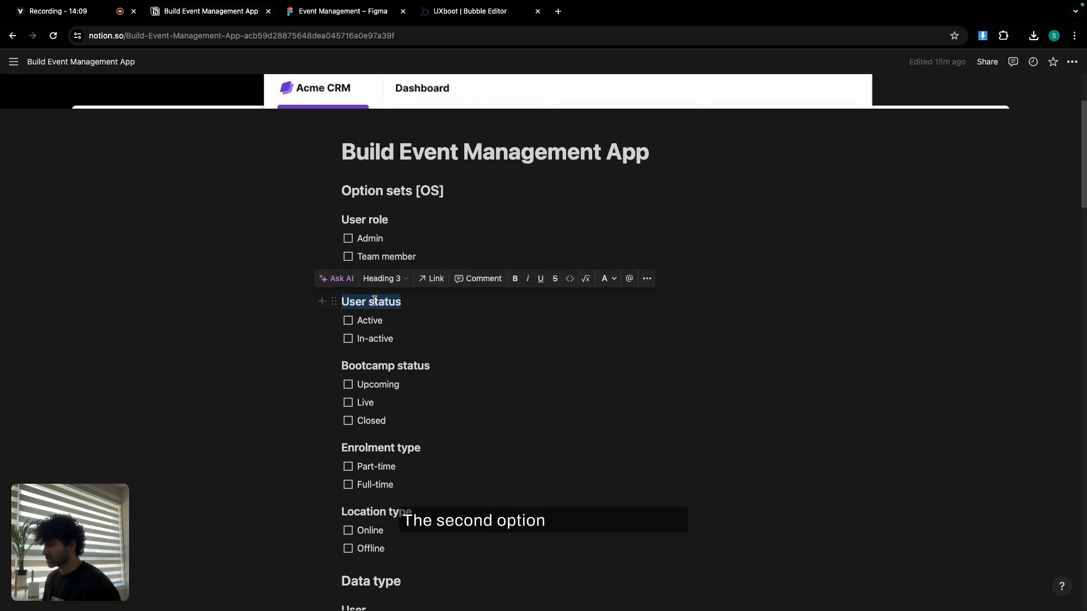
left_click(451, 17)
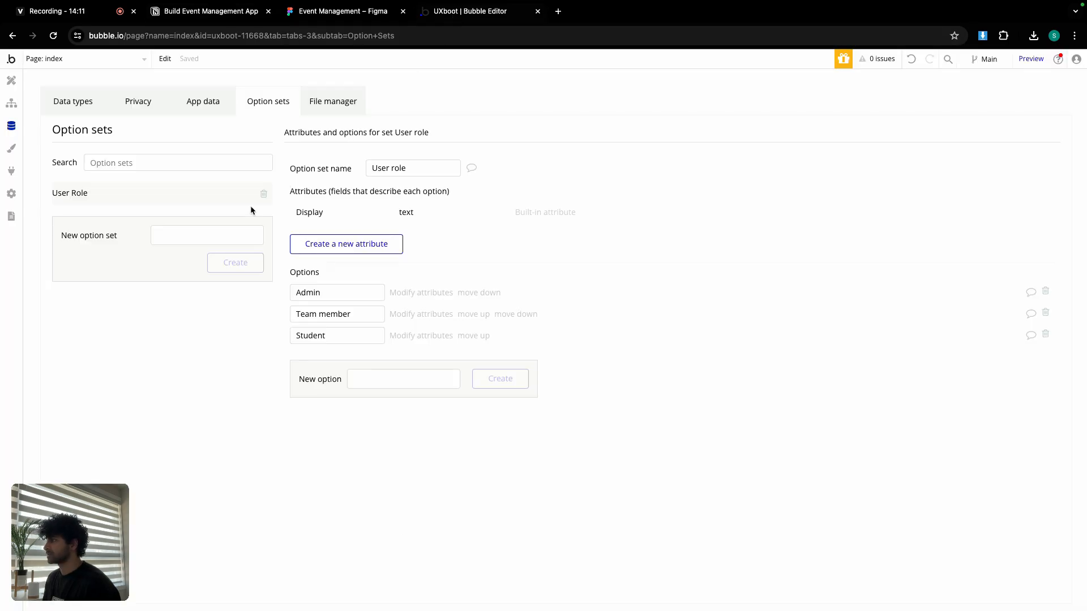
type("User status")
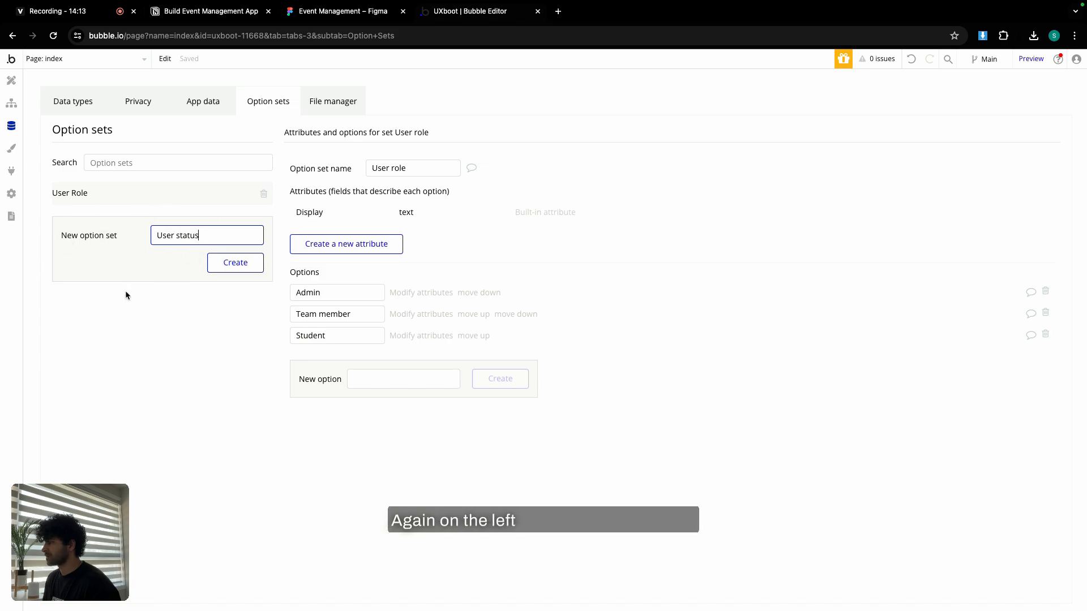
left_click(227, 264)
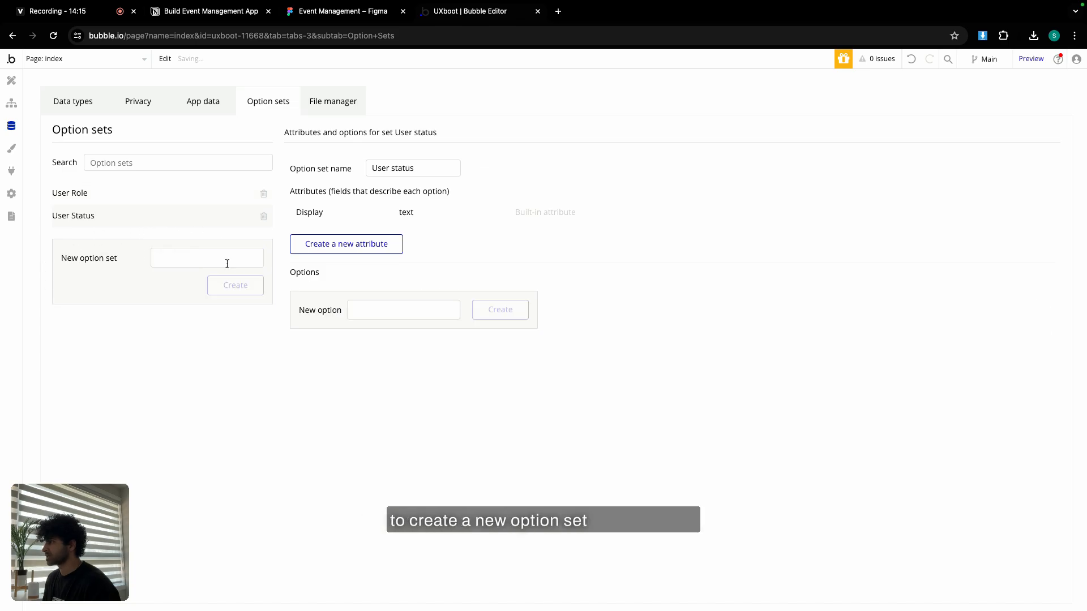
key("super+2")
double_click(370, 320)
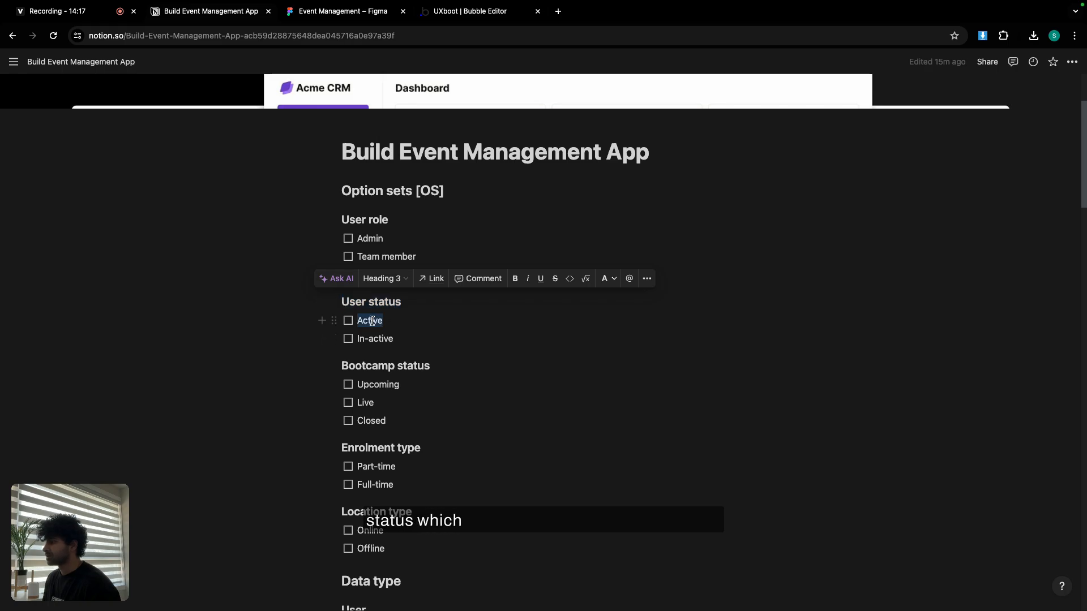
key("super+c")
key("super+4")
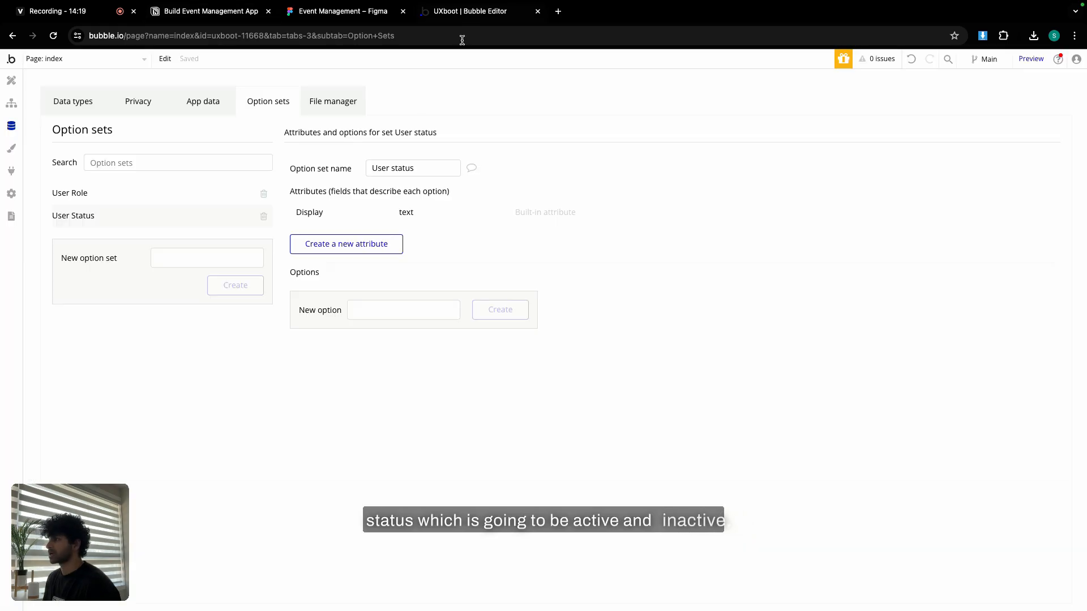
left_click(417, 312)
key("super+v")
left_click(481, 314)
Add In-active as the second User status option and copy the Bootcamp status heading.
left_click(225, 17)
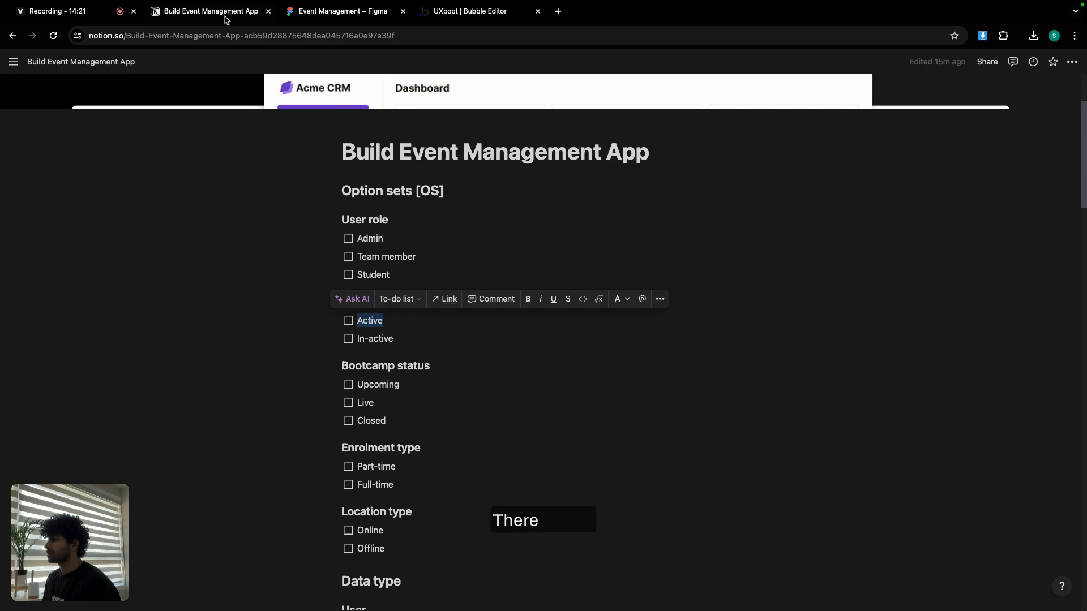
double_click(369, 338)
key("super+c")
key("super+4")
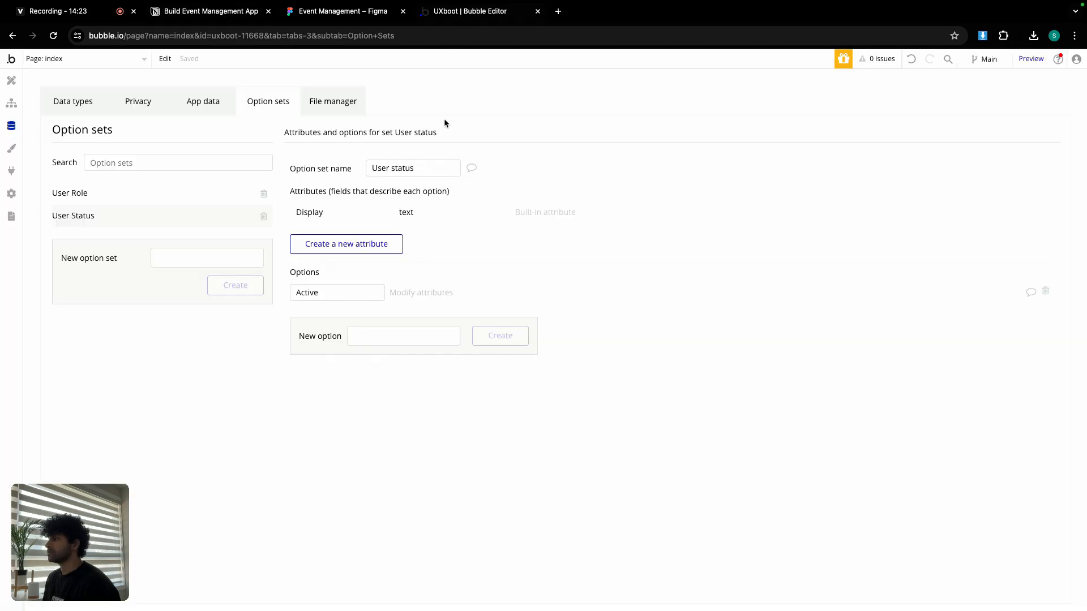
left_click(476, 343)
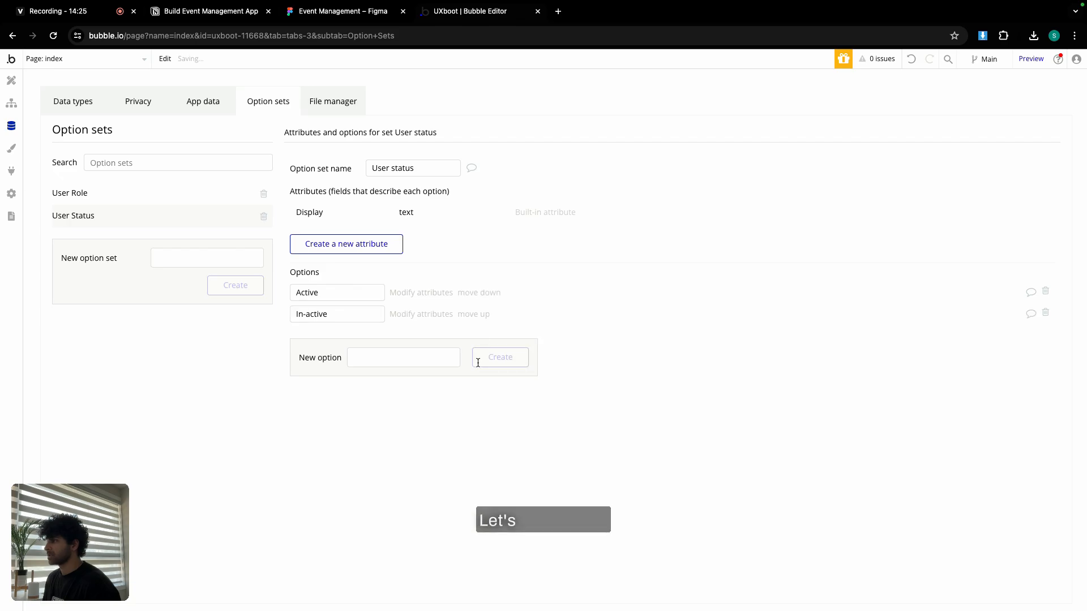
left_click(208, 12)
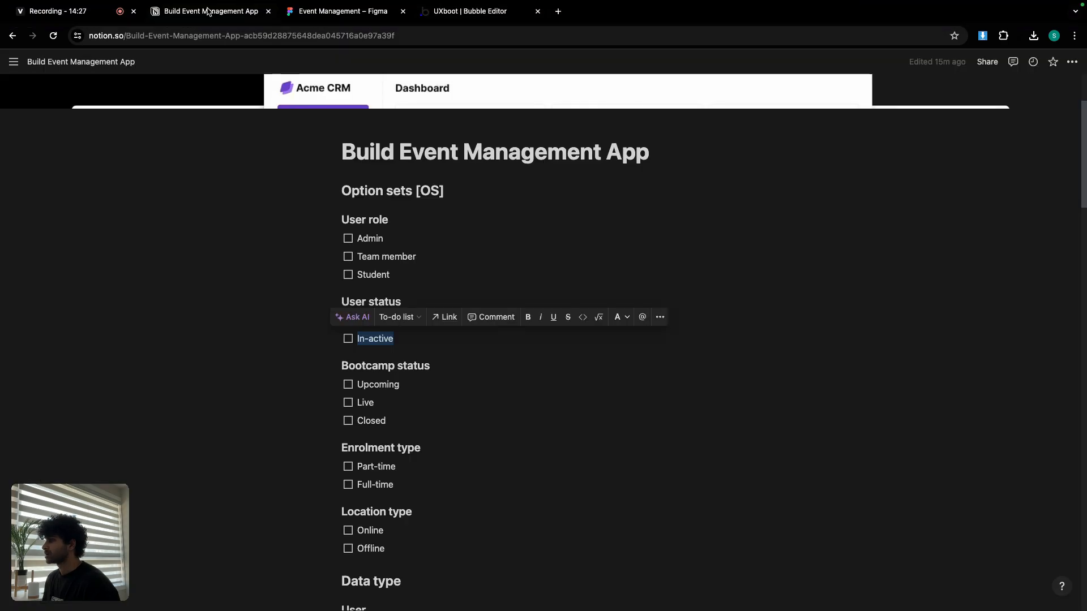
triple_click(360, 368)
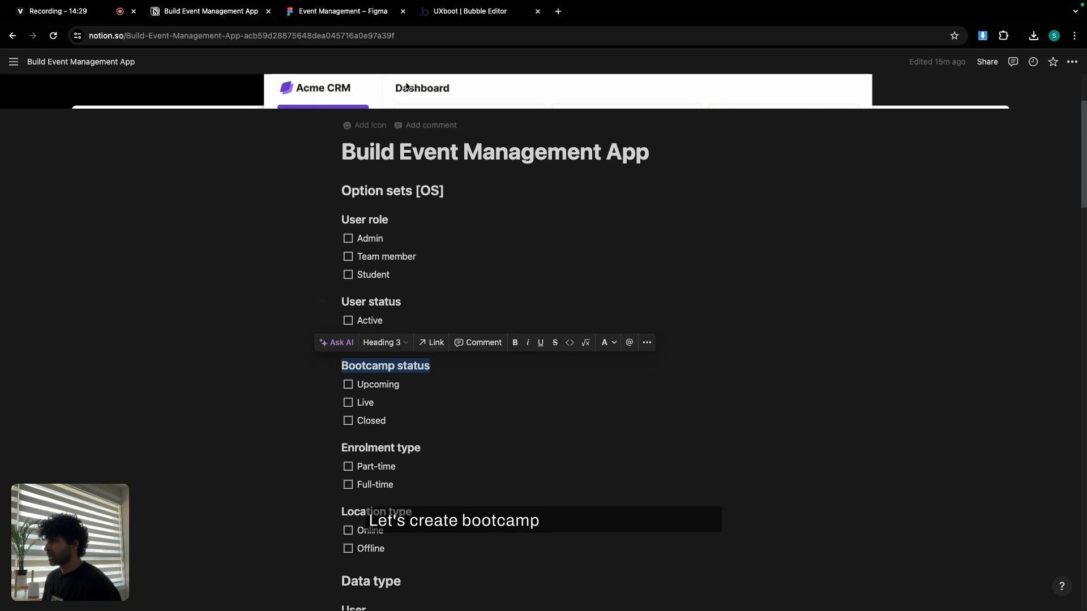
Create the 'Bootcamp status' option set from the copied heading.
left_click(470, 11)
left_click(216, 259)
key("super+v")
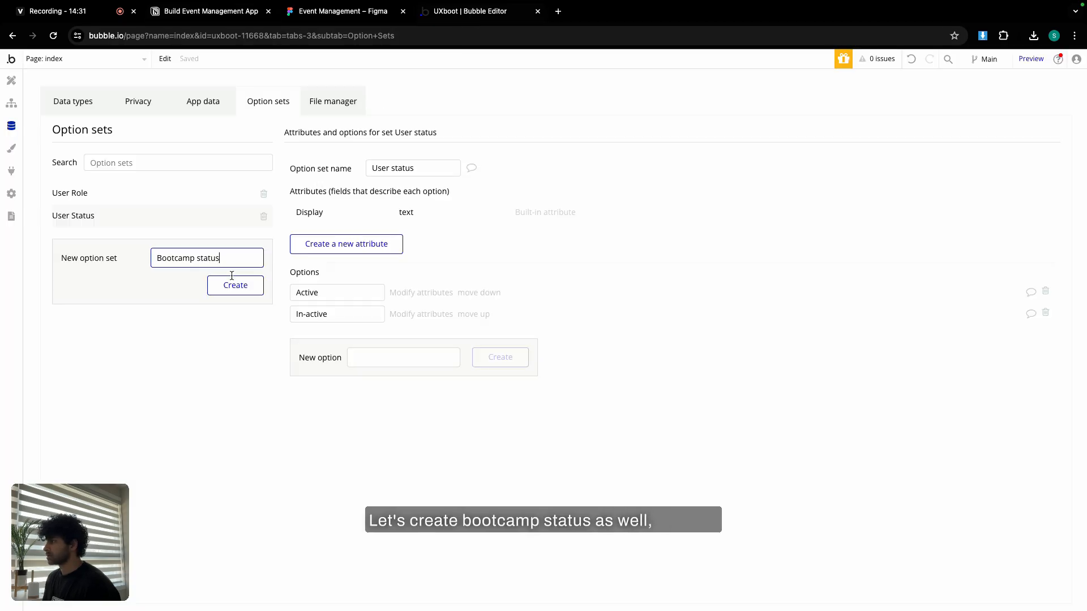
left_click(232, 284)
Add Upcoming, copied from the Notion notes, as a Bootcamp status option.
left_click(209, 11)
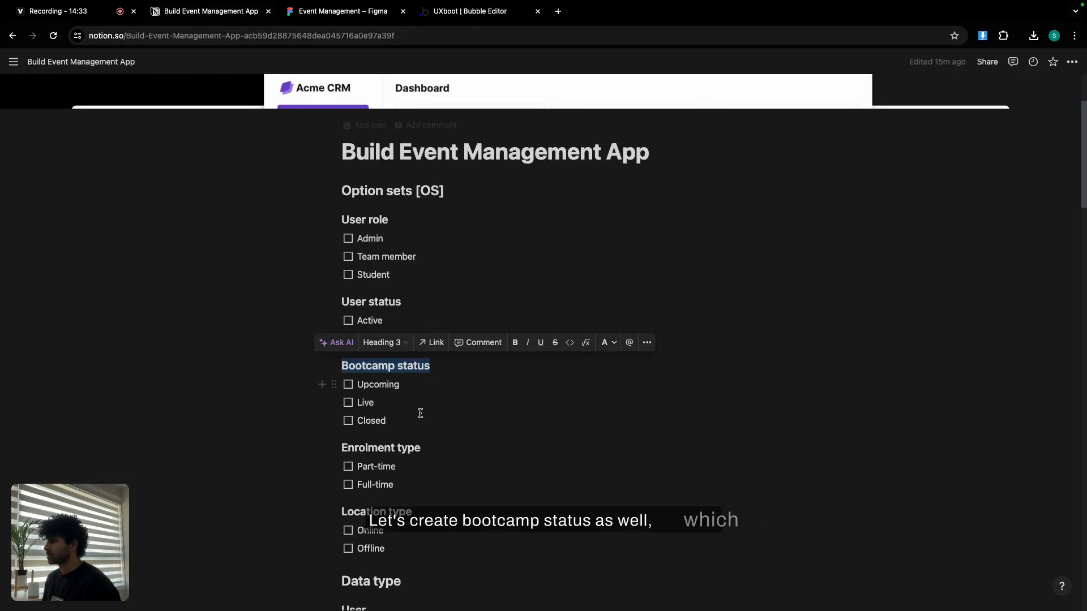
double_click(381, 385)
key("super+c")
left_click(470, 11)
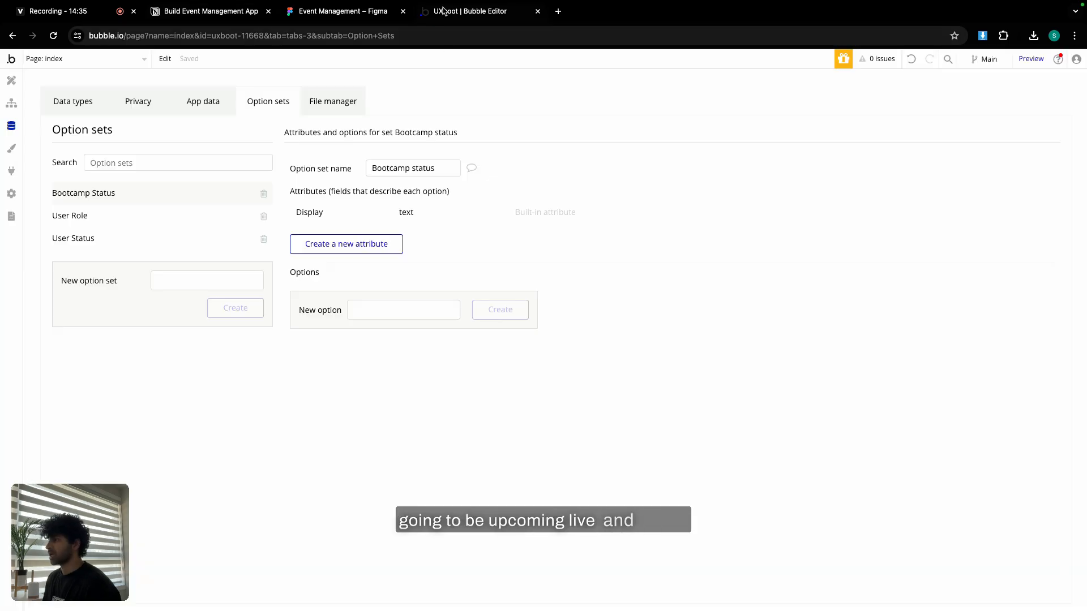
left_click(380, 303)
key("super+v")
left_click(493, 316)
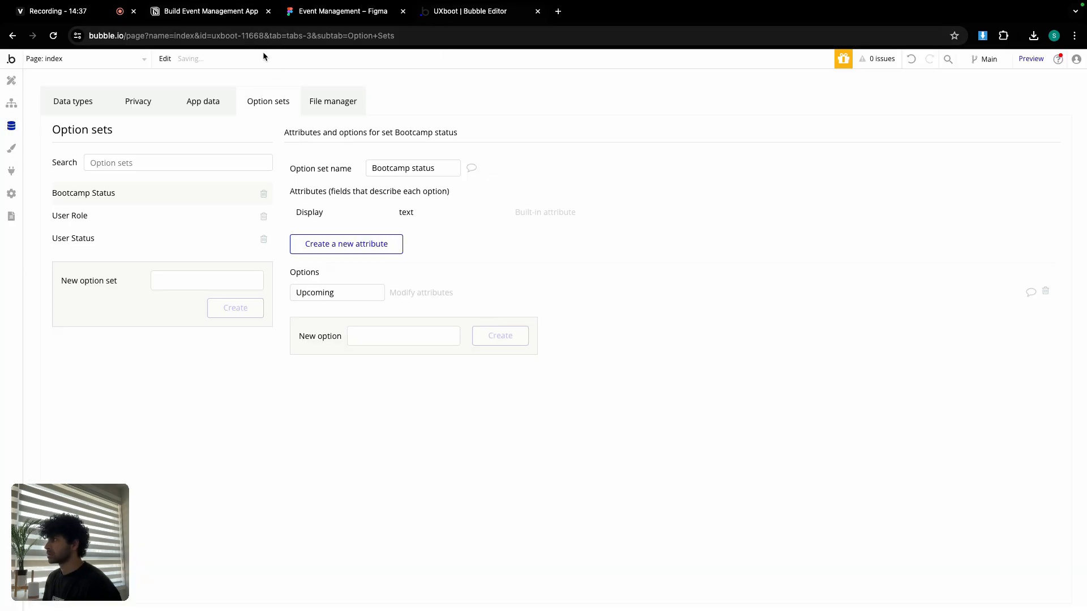
Add Live and Closed as further Bootcamp status options, then return to the Notion plan.
left_click(226, 11)
double_click(367, 403)
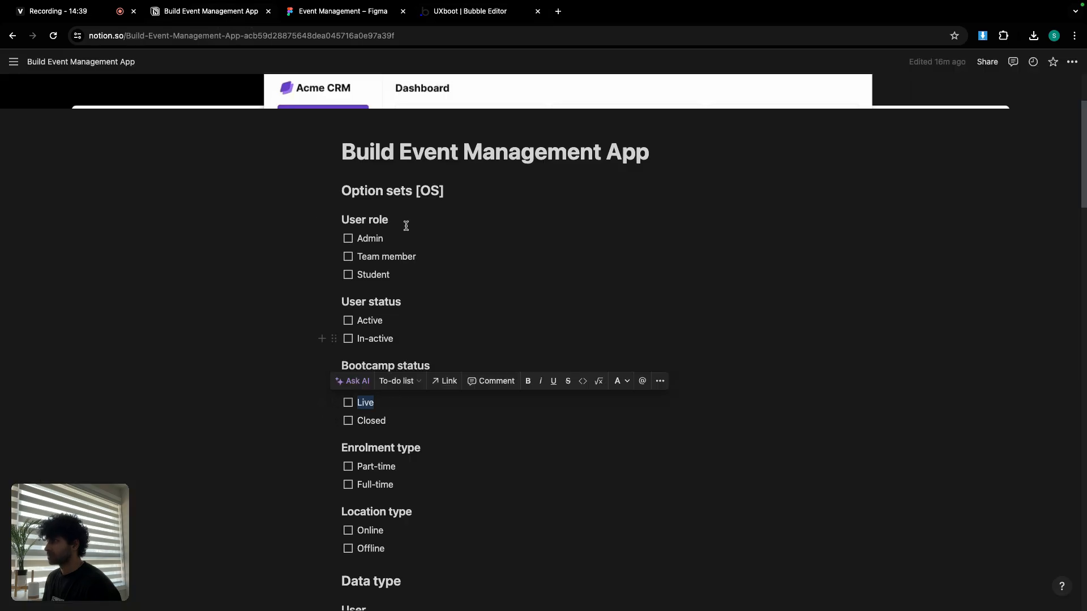
left_click(469, 11)
left_click(374, 335)
key("ctrl+v")
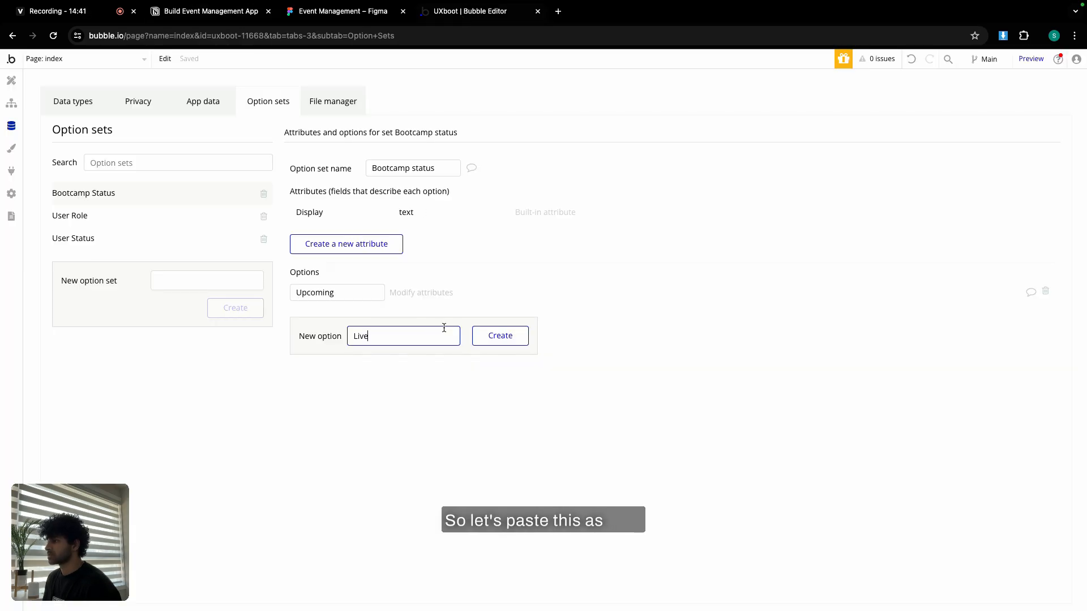
left_click(498, 335)
left_click(233, 11)
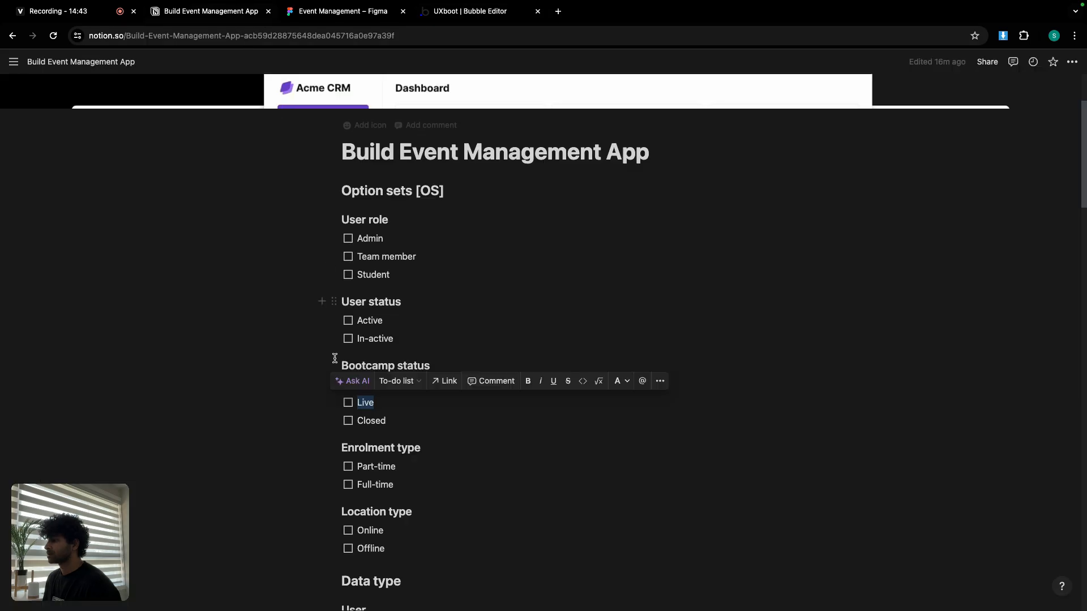
double_click(373, 420)
left_click(480, 12)
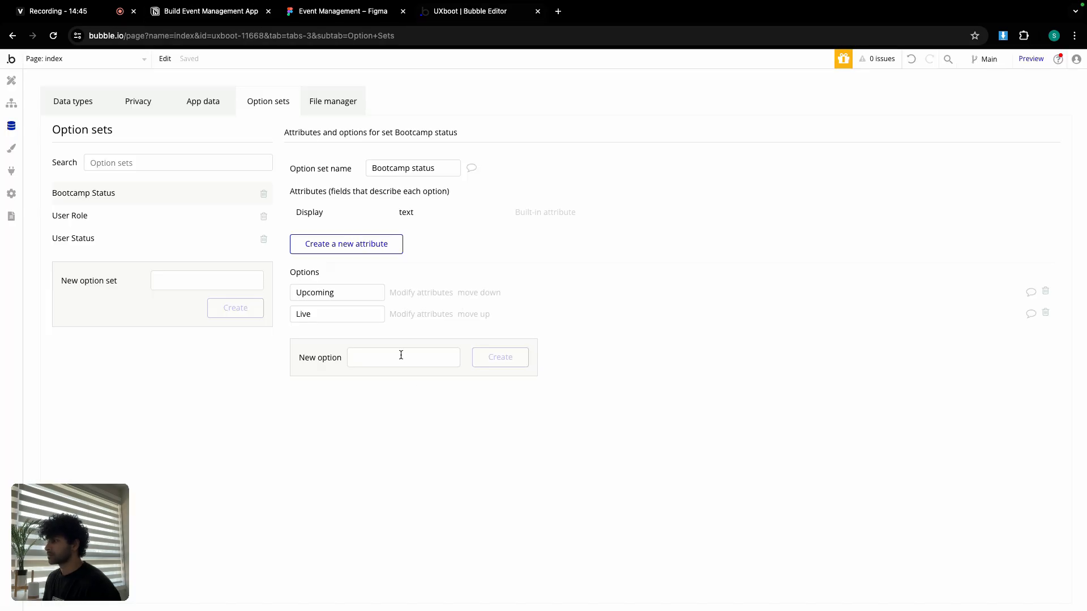
left_click(480, 359)
left_click(210, 11)
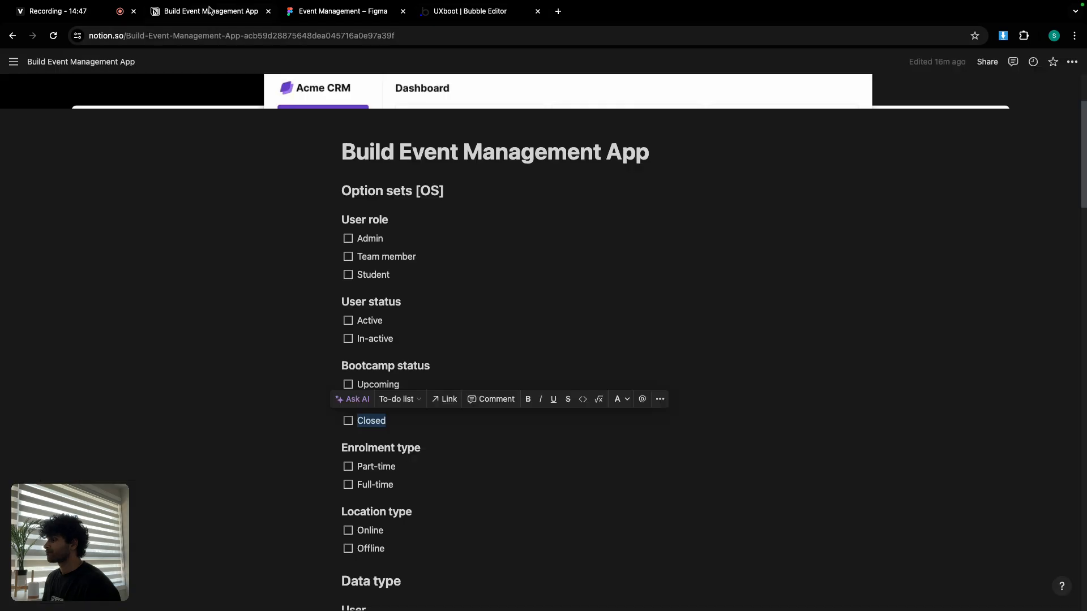
scroll(384, 328, "down", 3)
Create the 'Enrolment type' option set from the heading copied in Notion.
triple_click(384, 328)
key("super+c")
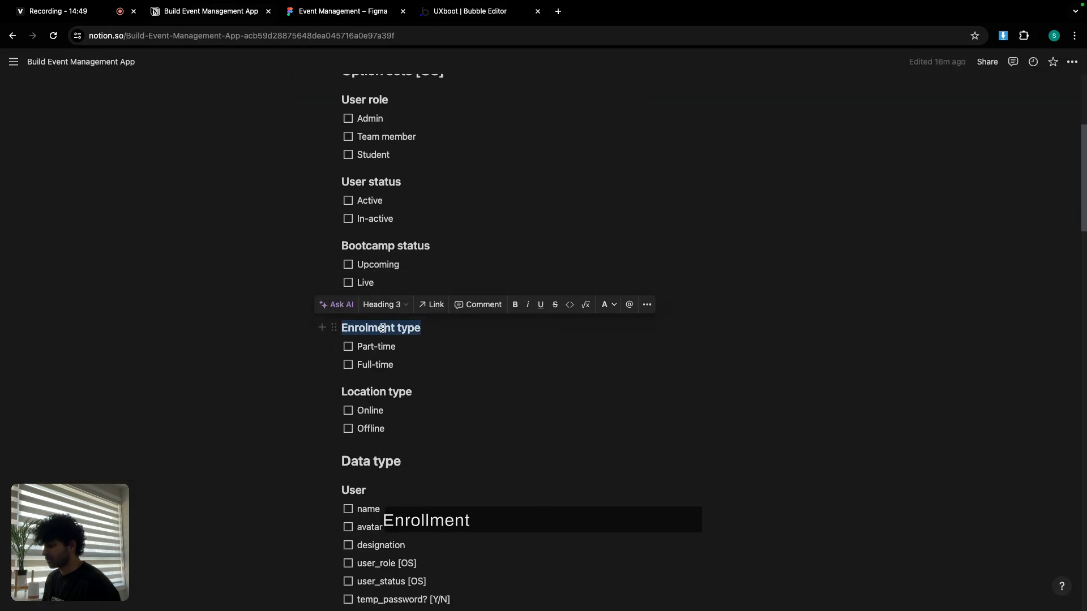
left_click(456, 11)
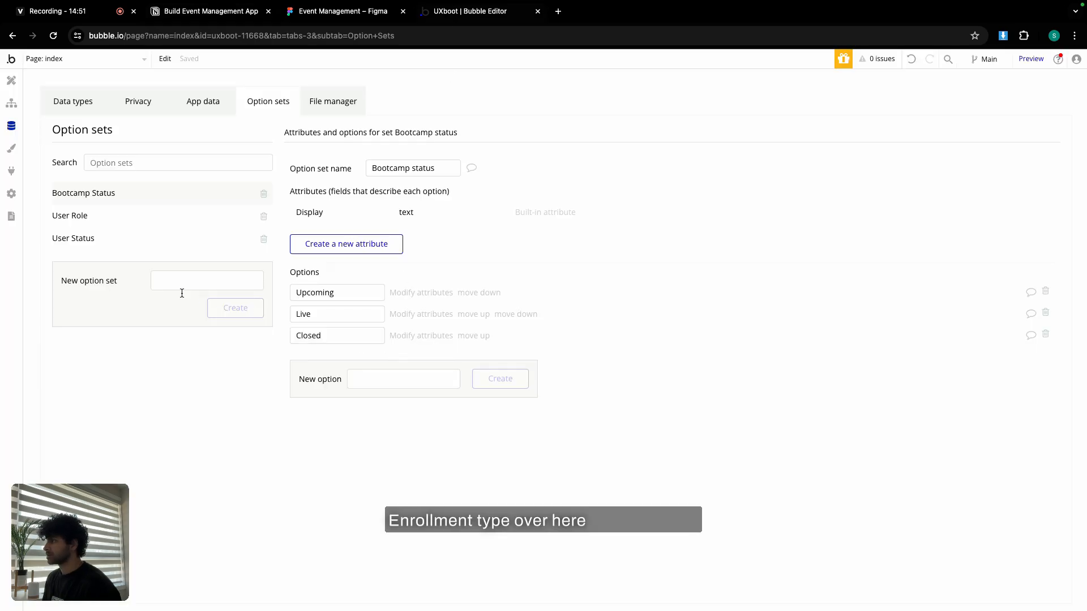
key("super+v")
left_click(238, 308)
Add Part-time and Full-time as Enrolment type options.
left_click(206, 10)
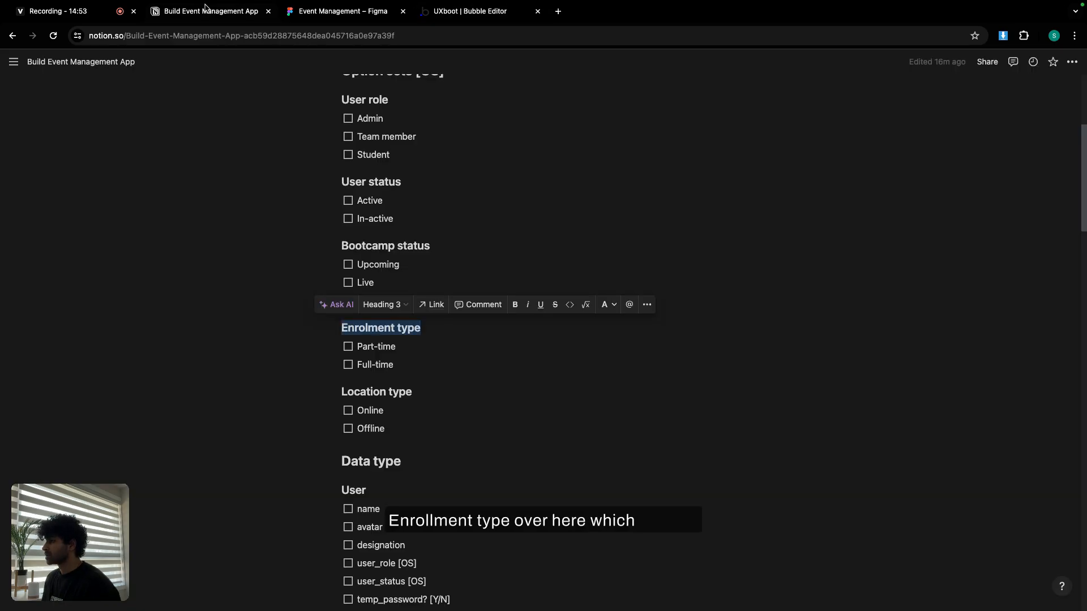
triple_click(364, 349)
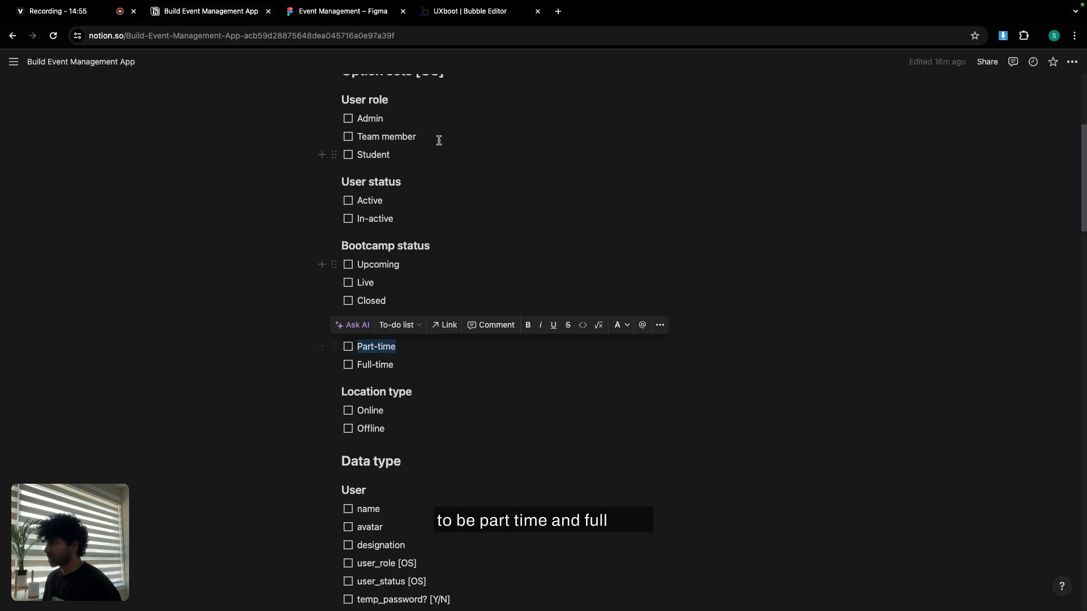
left_click(461, 12)
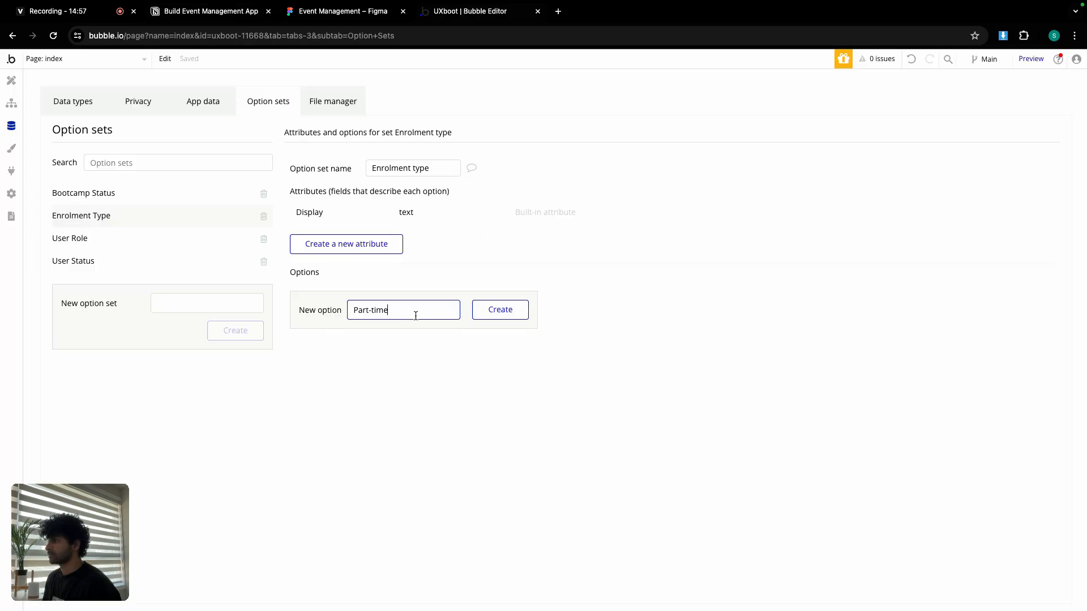
left_click(485, 315)
left_click(202, 11)
triple_click(383, 362)
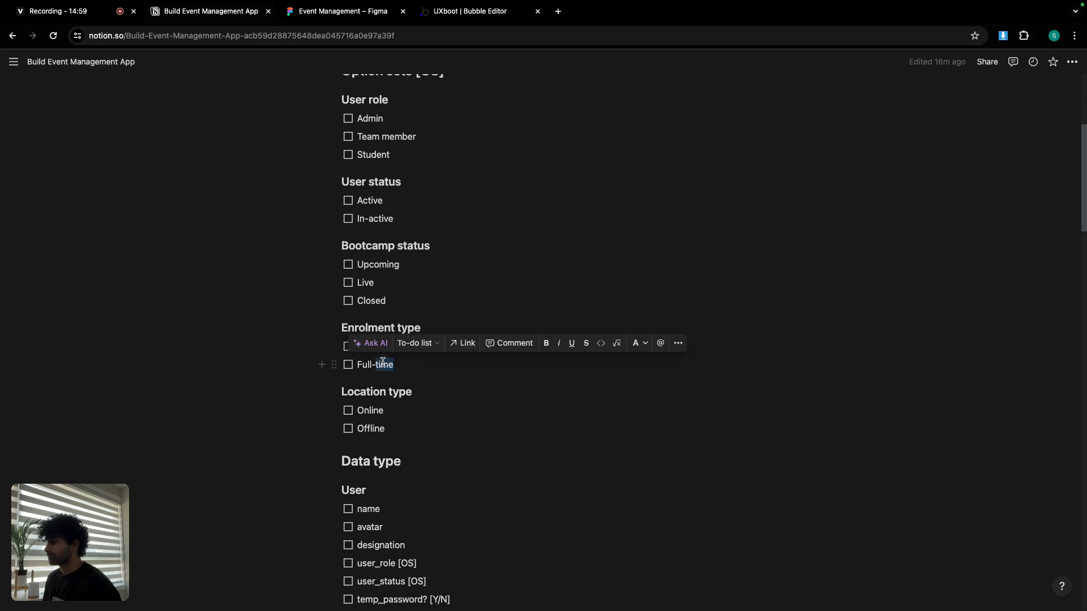
left_click(466, 13)
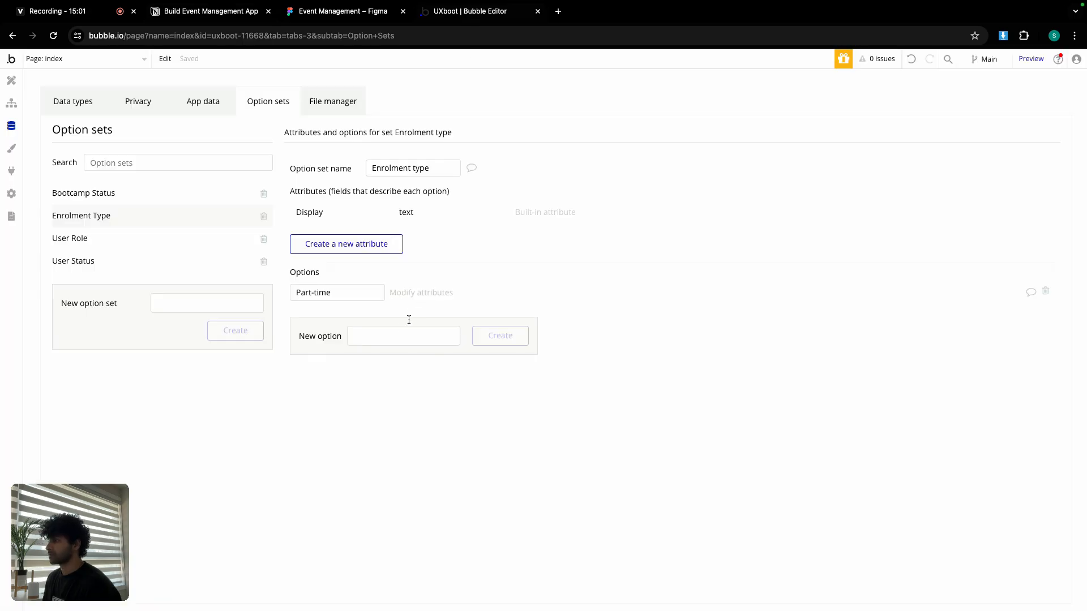
left_click(493, 336)
Create the 'Location type' option set from the Notion heading.
left_click(225, 14)
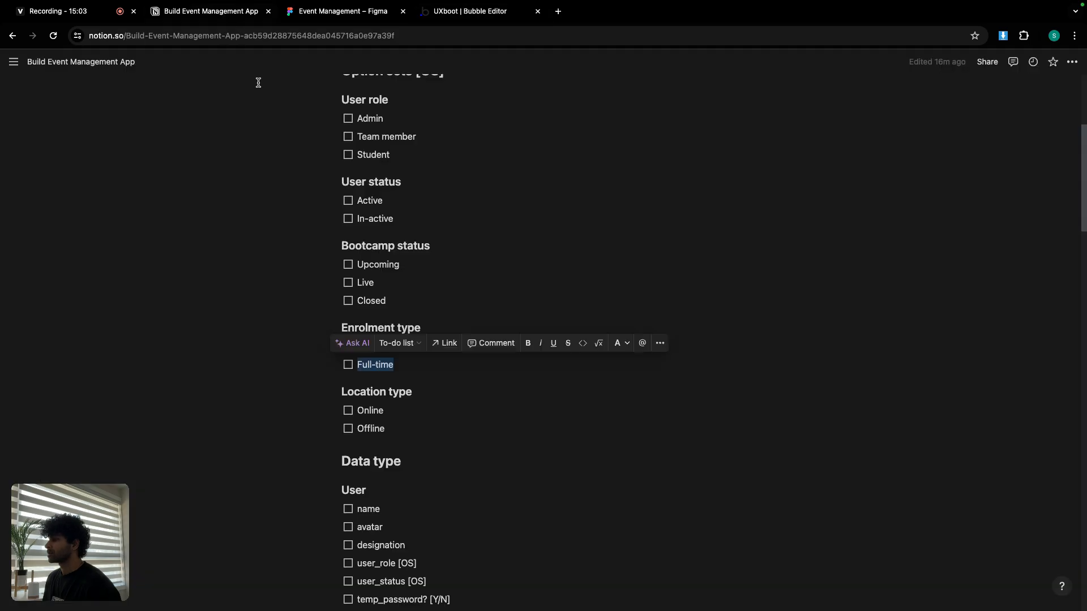
scroll(416, 364, "down", 1)
triple_click(397, 369)
key("super+c")
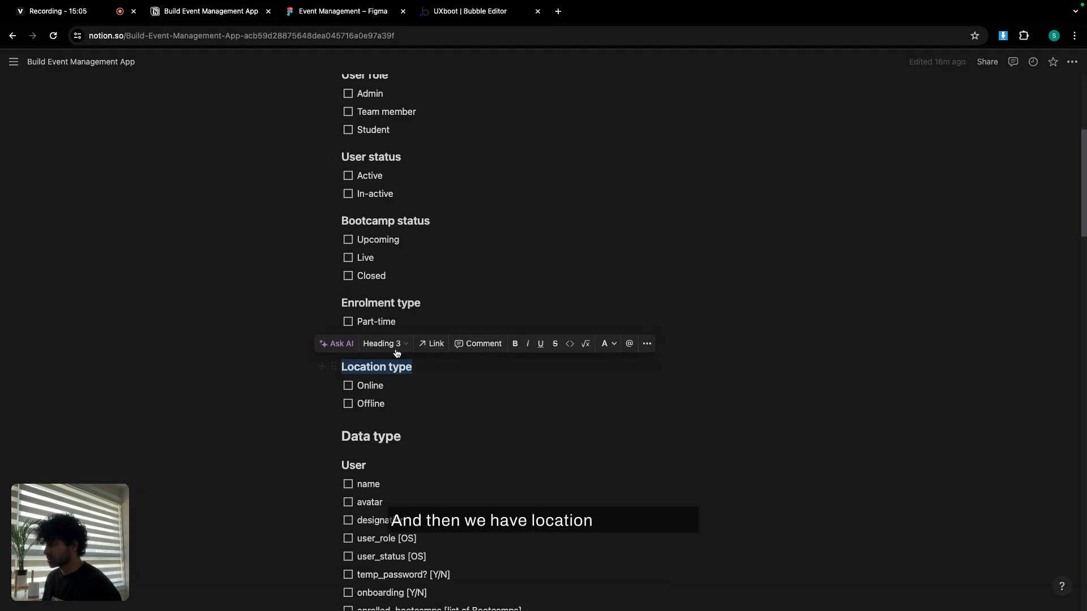
left_click(447, 16)
key("super+v")
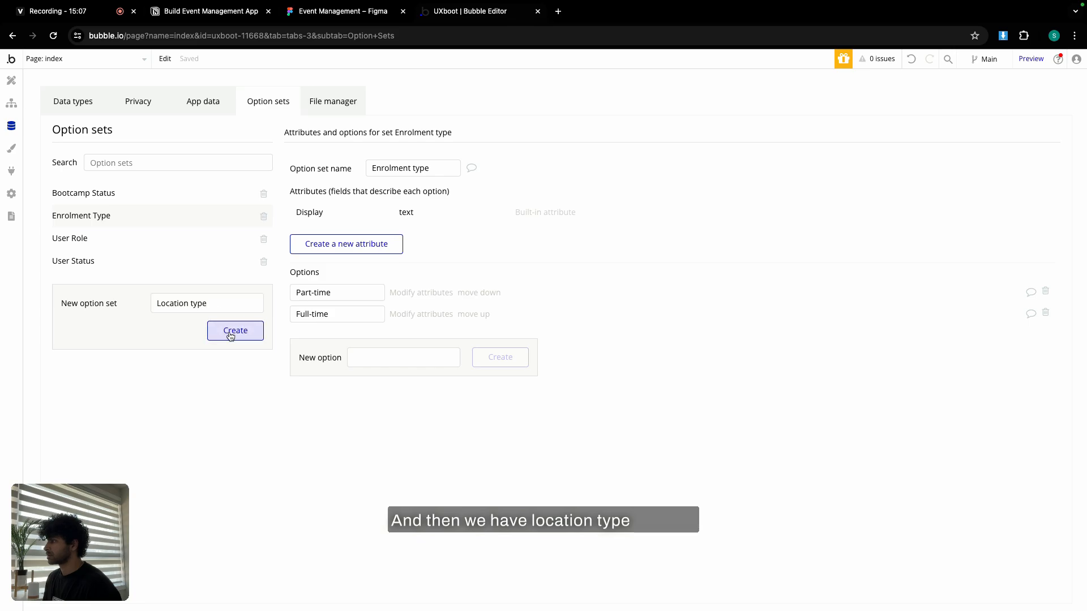
left_click(230, 330)
Add Online and Offline as Location type options.
left_click(209, 14)
double_click(375, 385)
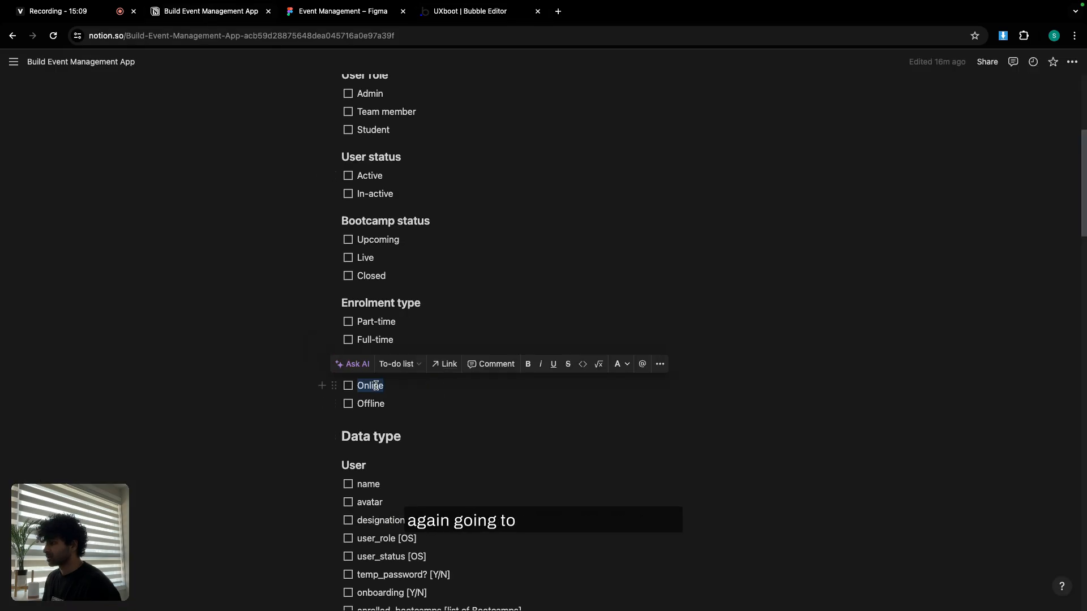
key("super+c")
left_click(464, 11)
left_click(385, 310)
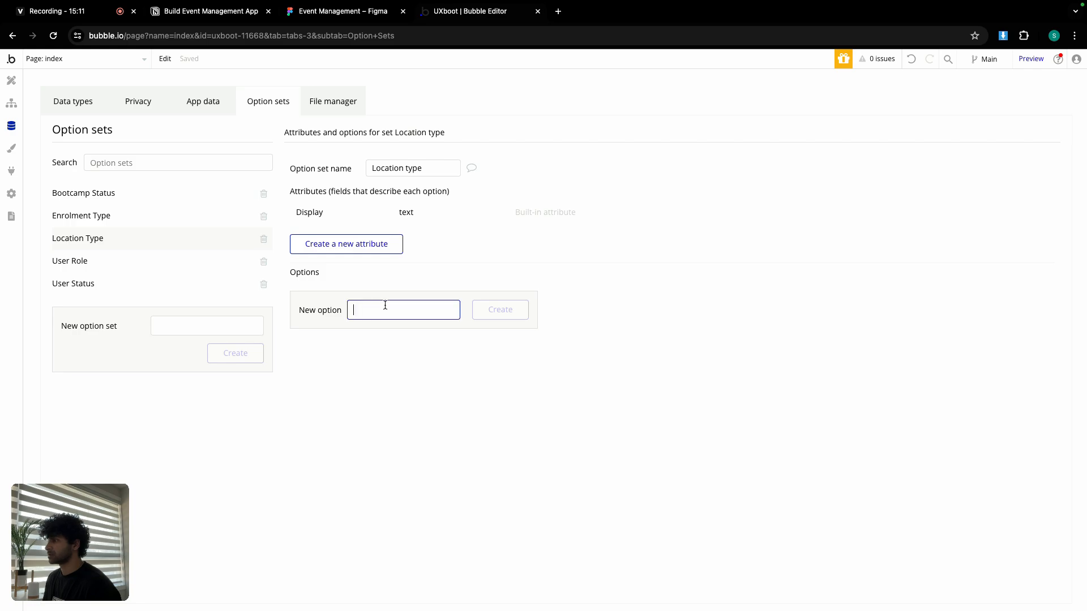
key("super+v")
left_click(490, 317)
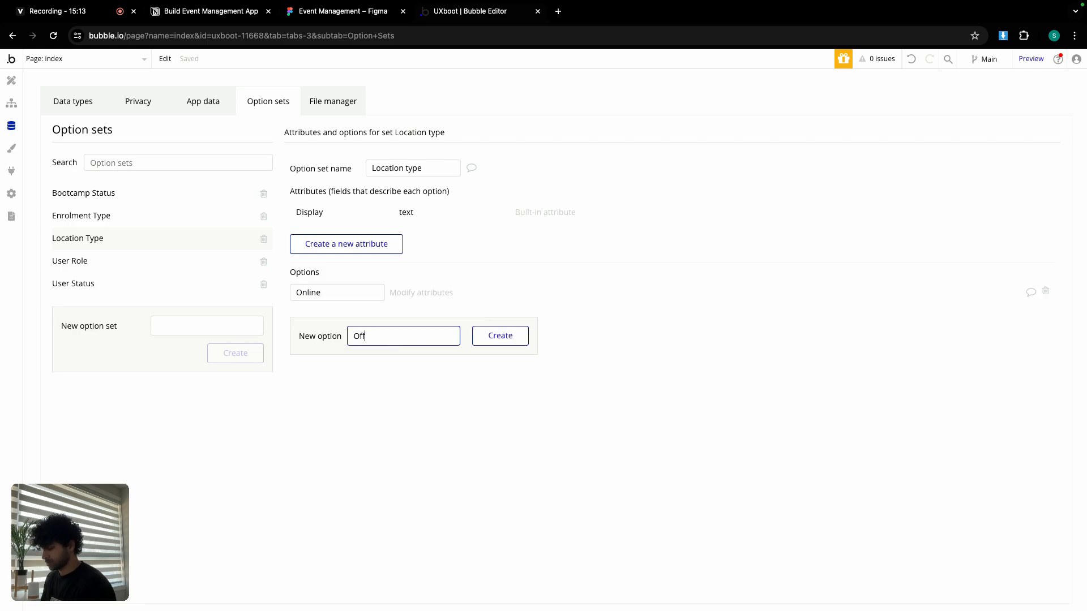
type("Offline")
left_click(500, 335)
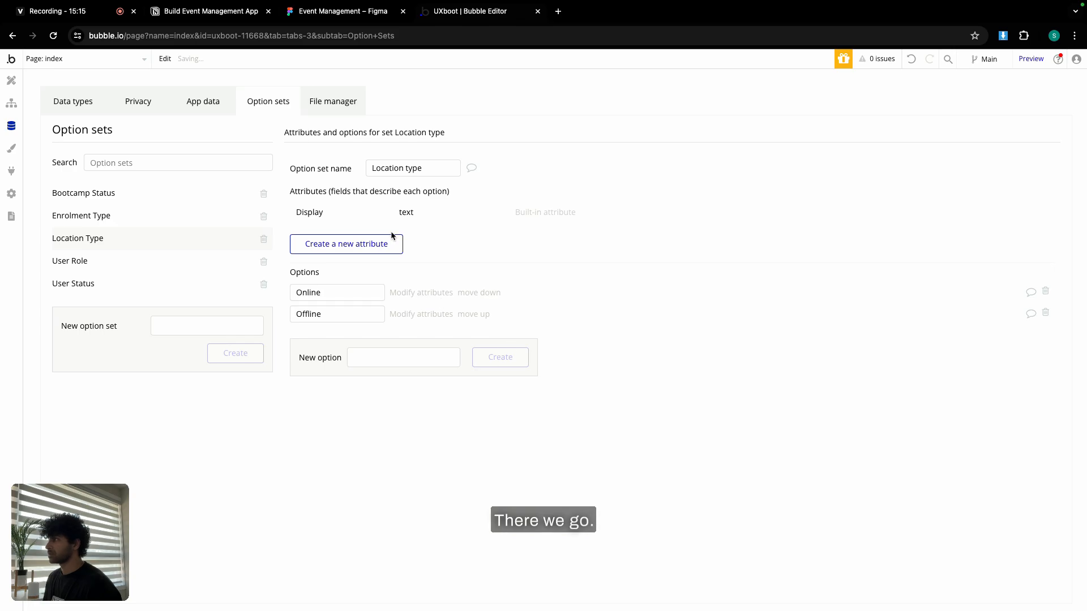
Review the rest of the Notion plan, then show Bubble's data types with User listed.
left_click(198, 13)
scroll(400, 334, "down", 2)
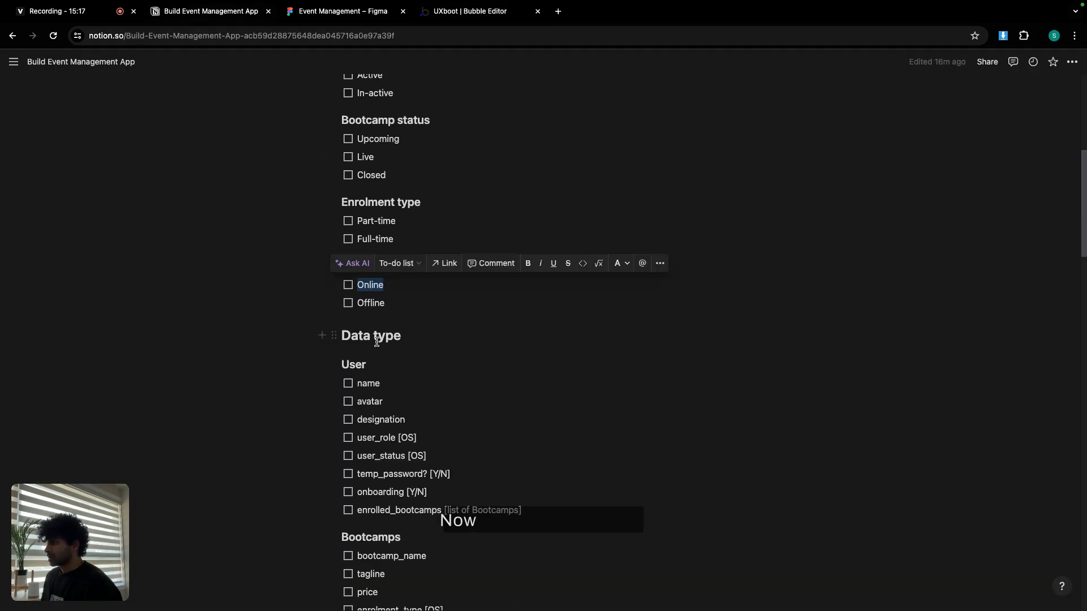
left_click(459, 17)
left_click(73, 105)
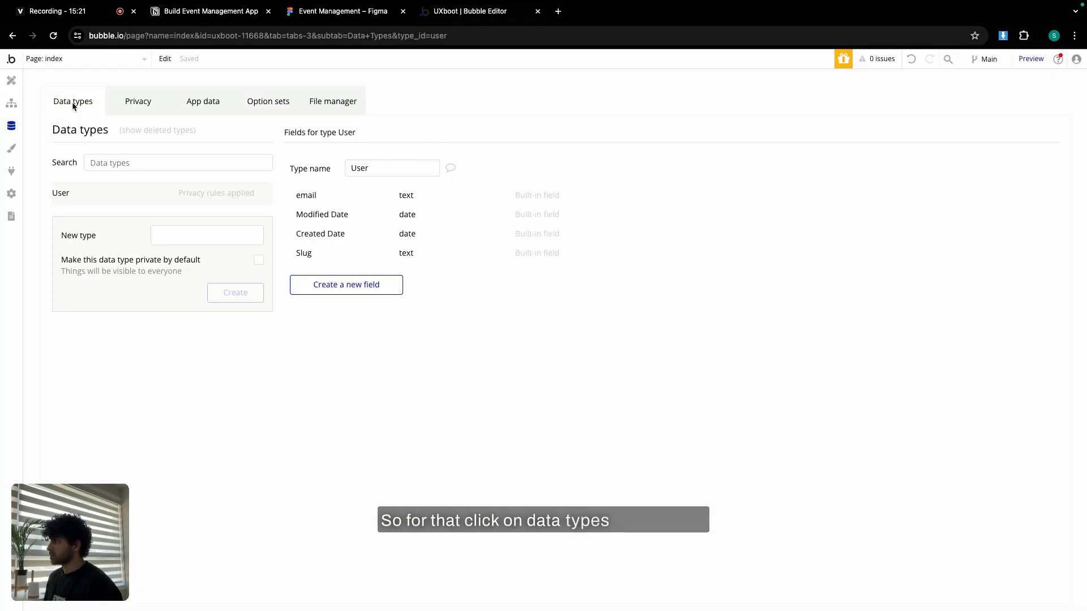
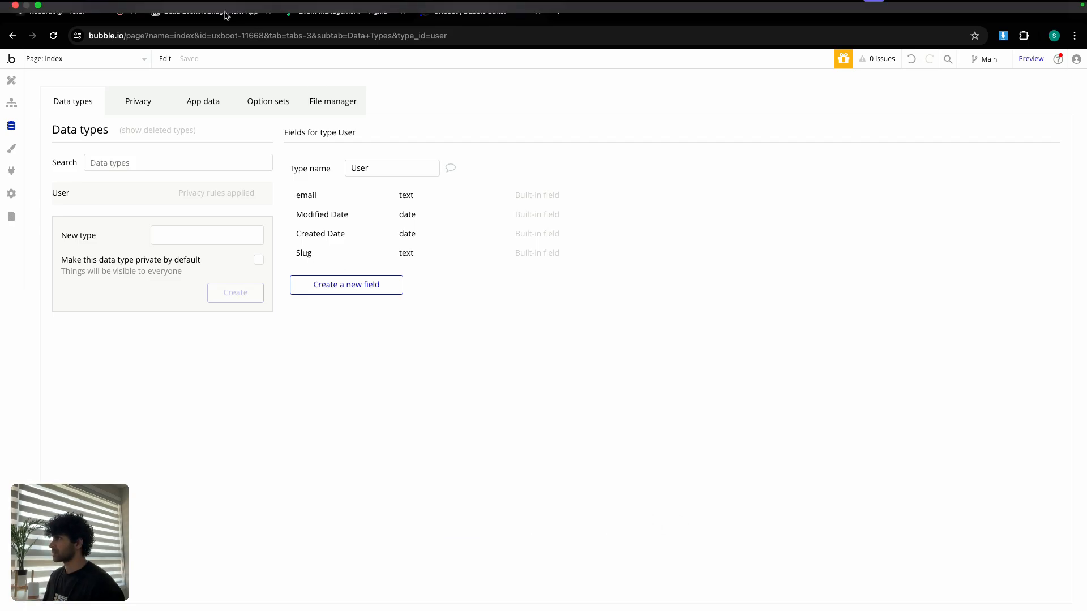
Create the Bootcamp data type, copying its name from the Notion heading.
left_click(204, 14)
scroll(384, 266, "down", 3)
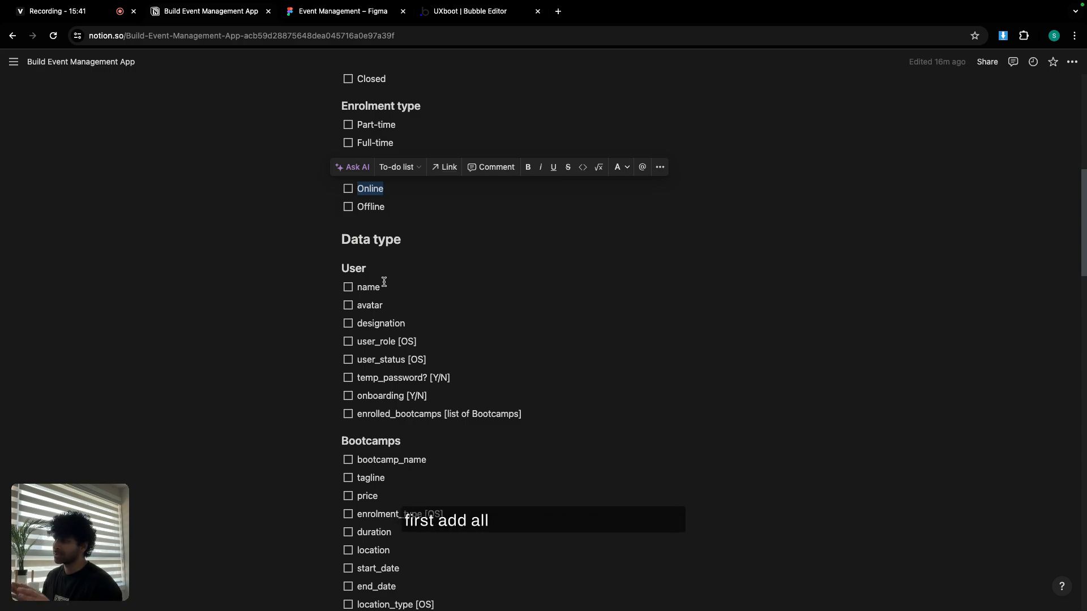
scroll(384, 282, "down", 1)
scroll(376, 238, "down", 1)
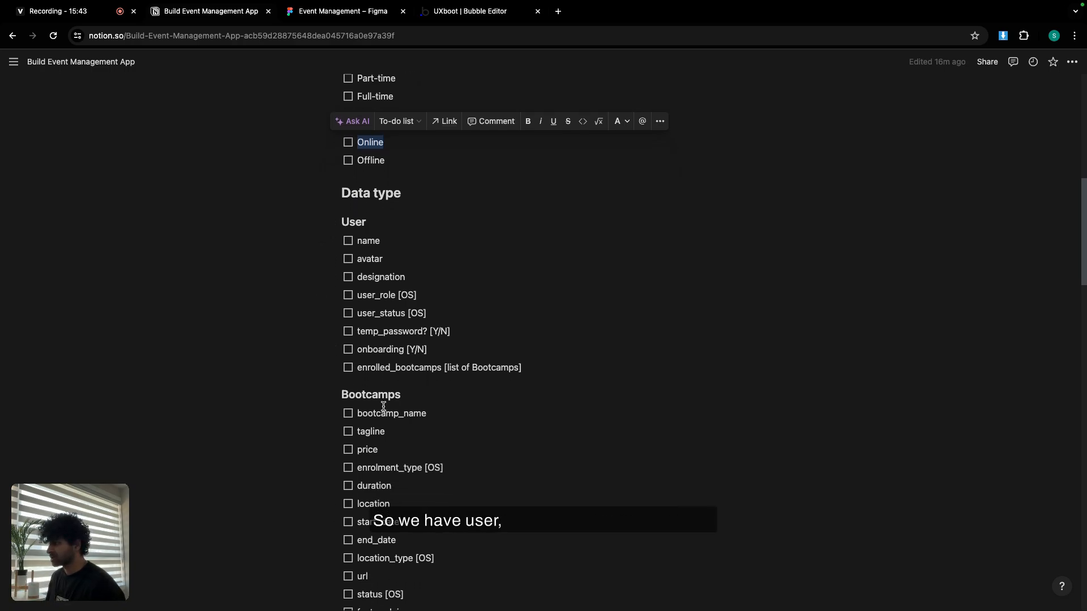
double_click(386, 400)
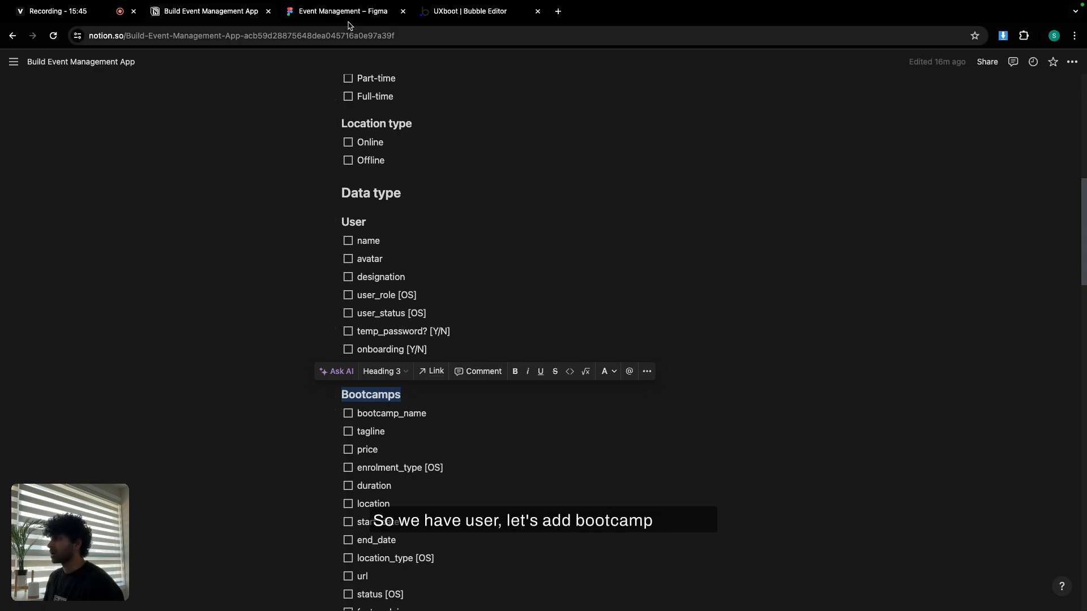
left_click(475, 12)
left_click(210, 237)
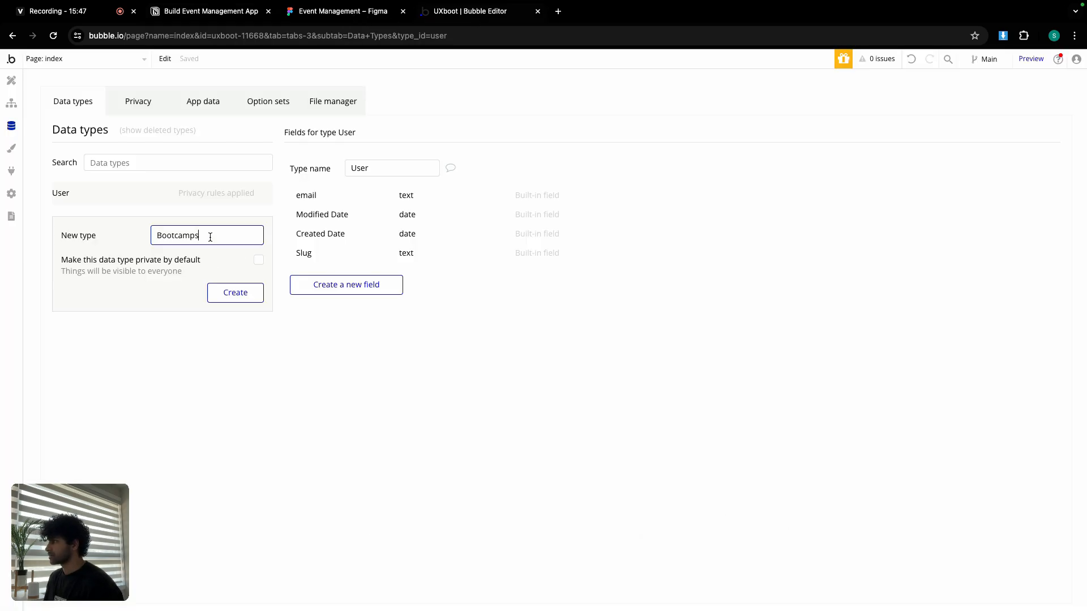
key("BackSpace")
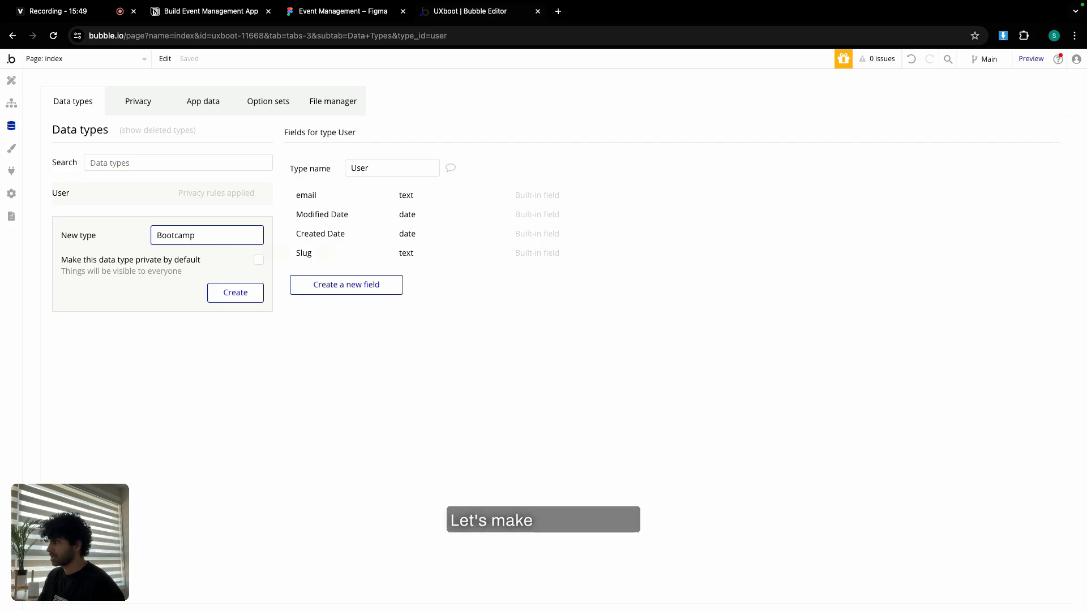
left_click(247, 296)
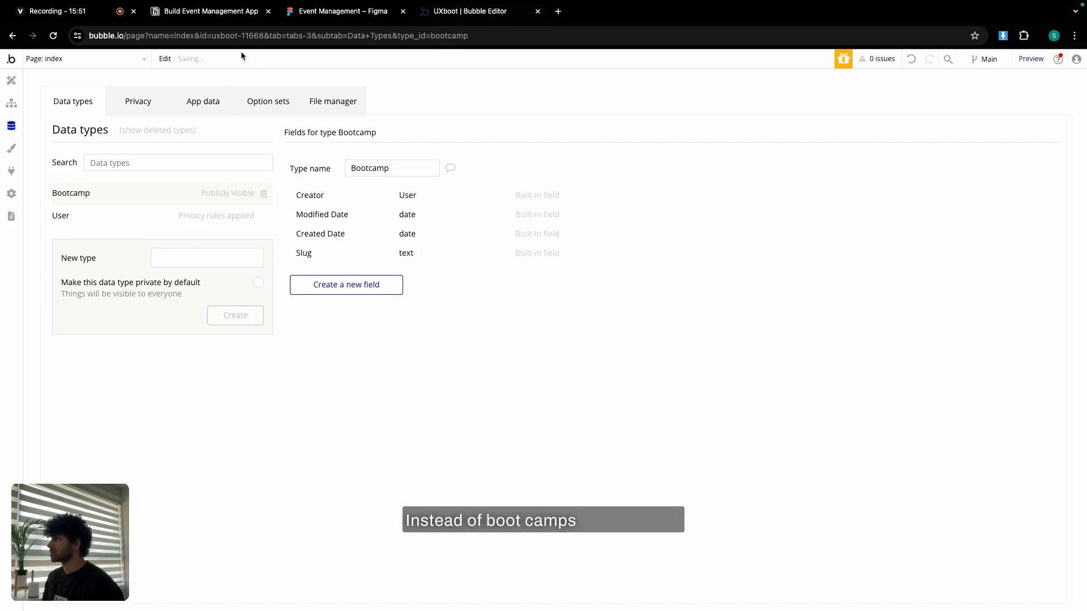
Create the Inclusions data type from the Notion heading.
left_click(238, 12)
scroll(364, 494, "down", 4)
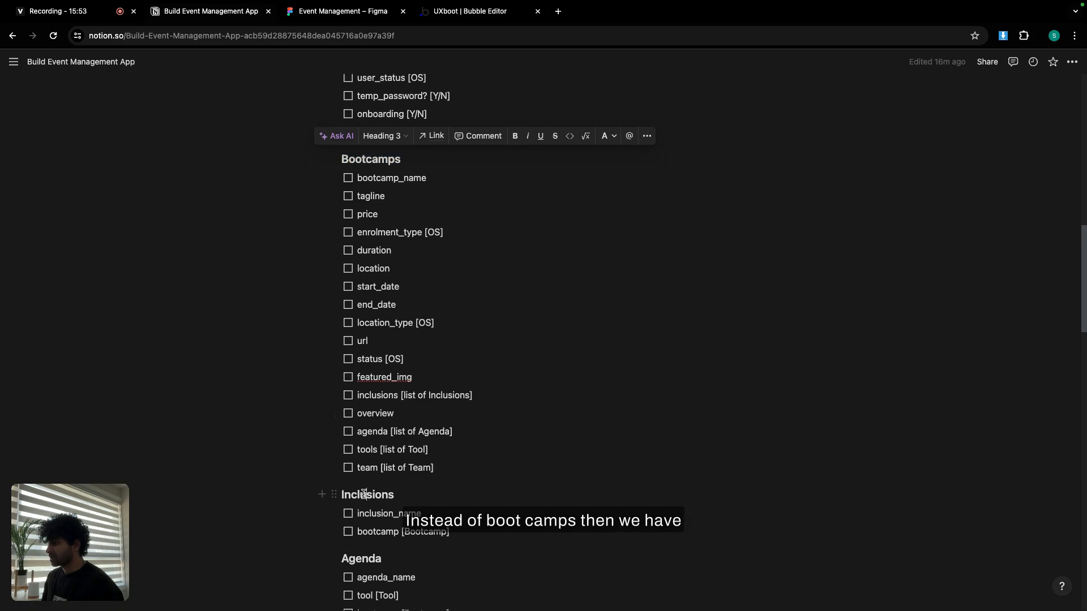
double_click(364, 494)
key("super+c")
left_click(482, 12)
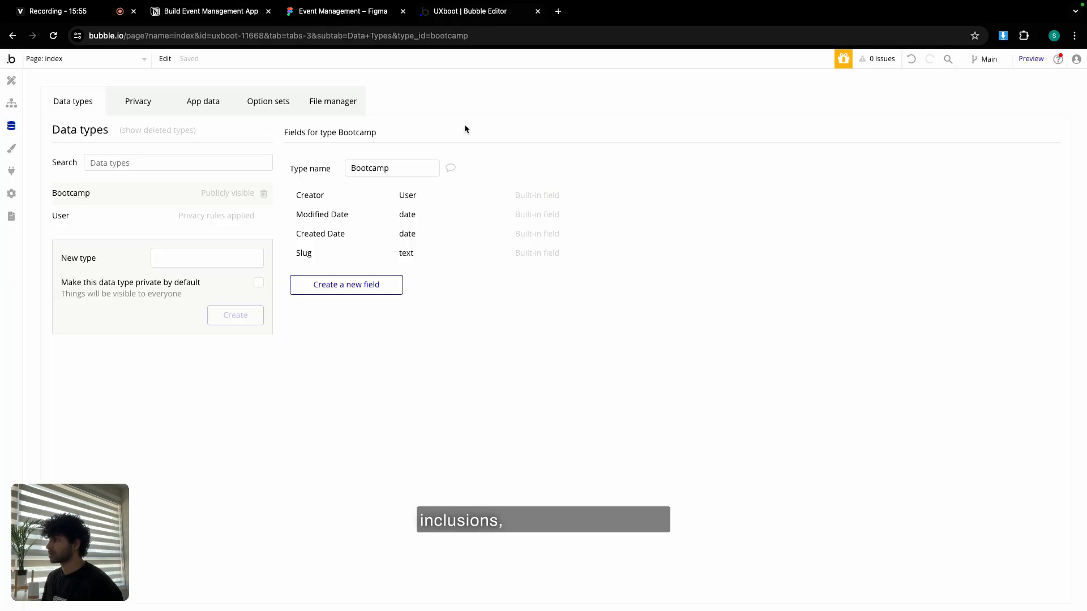
left_click(239, 255)
key("super+v")
left_click(236, 315)
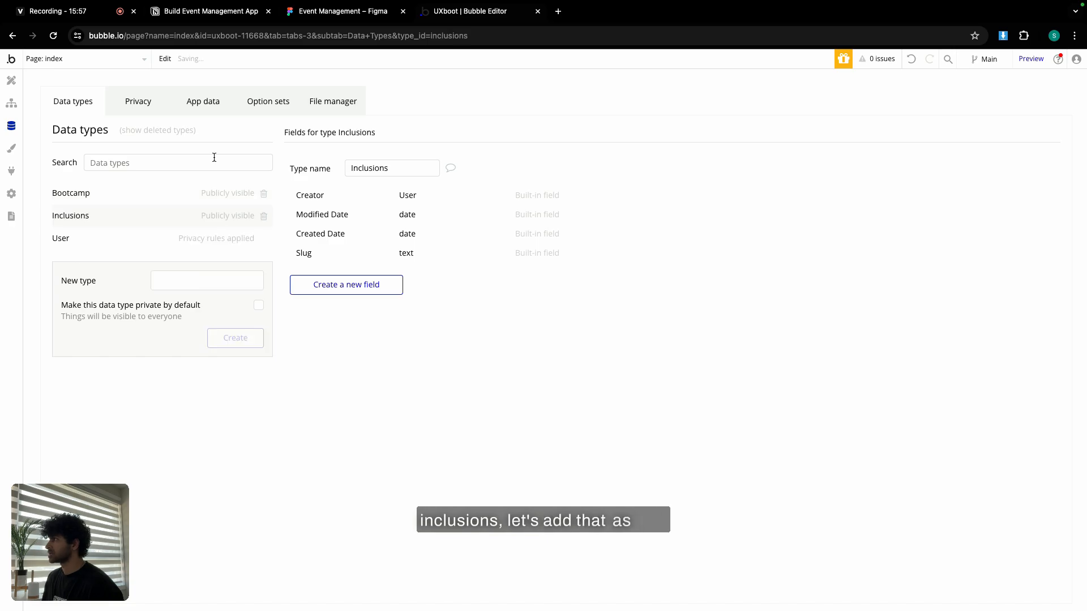
Create the Agenda data type from the Notion heading.
left_click(218, 13)
scroll(524, 405, "down", 4)
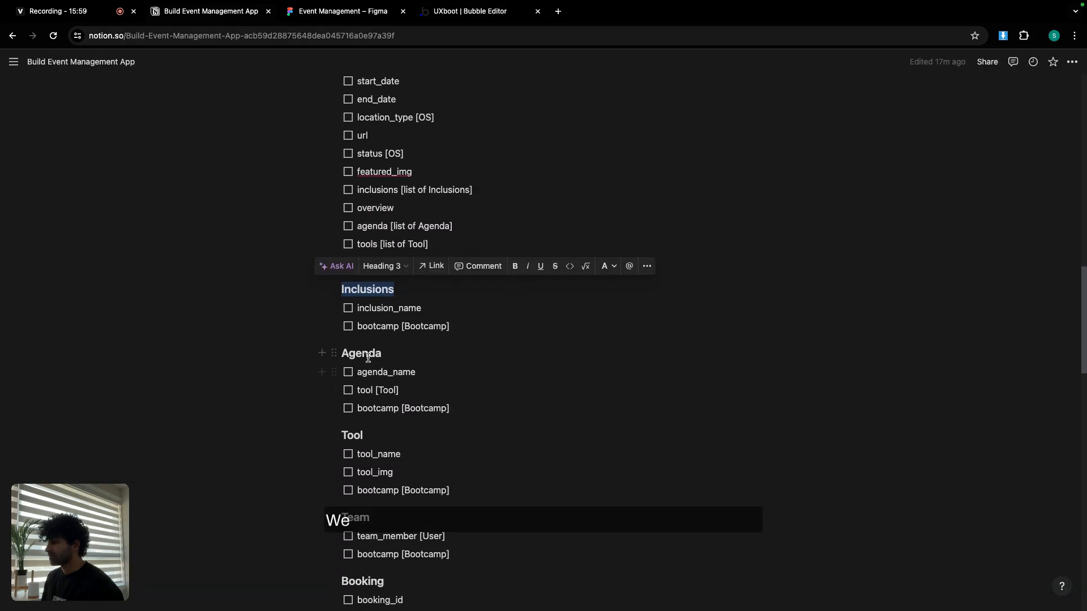
double_click(365, 353)
key("super+c")
left_click(477, 12)
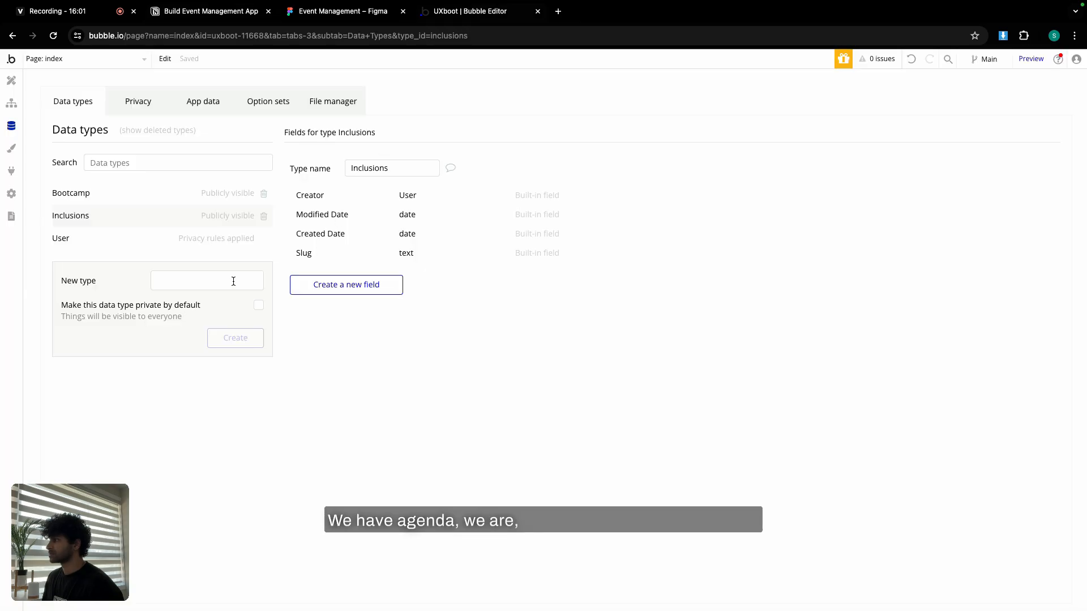
left_click(233, 281)
key("super+v")
left_click(236, 337)
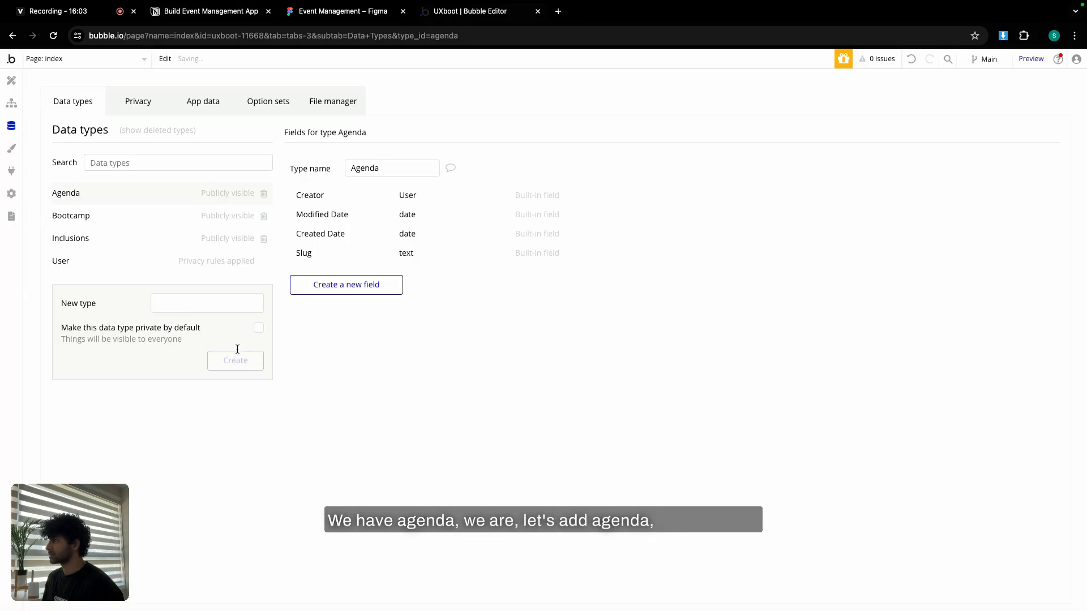
Create the Tool data type from the Notion heading.
left_click(215, 12)
scroll(352, 317, "down", 2)
double_click(352, 325)
key("super+c")
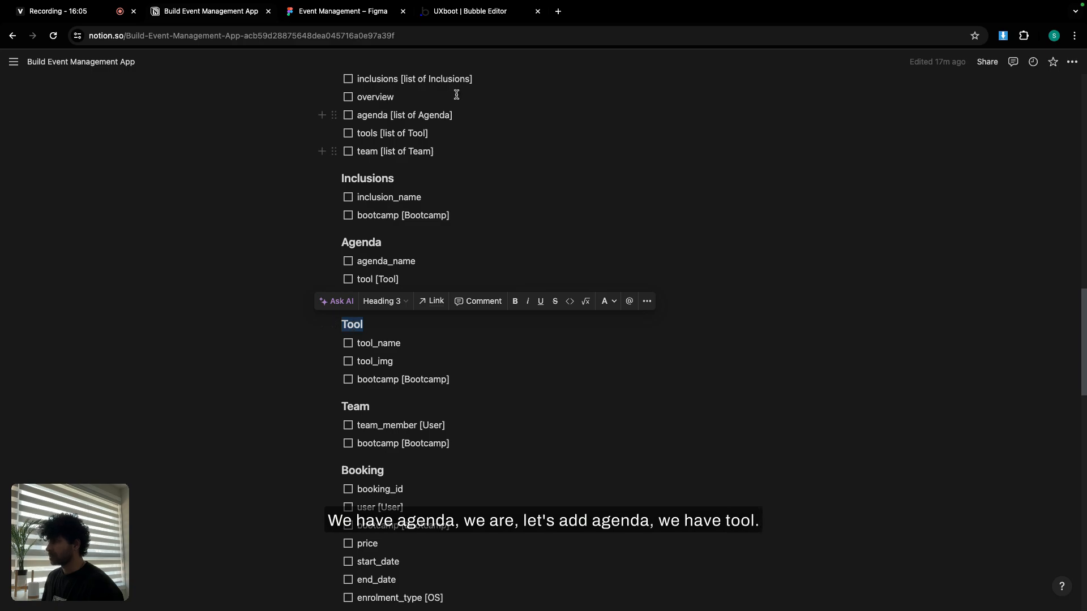
left_click(484, 12)
key("super+v")
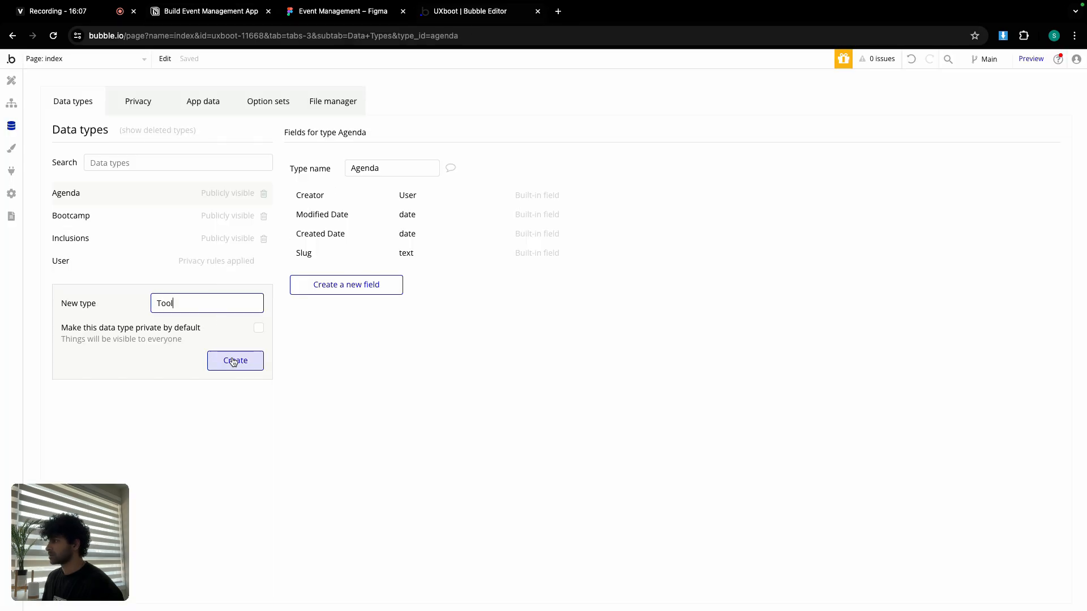
left_click(233, 360)
Create the Team data type from the notes, then a Booking data type.
left_click(217, 17)
scroll(317, 339, "down", 1)
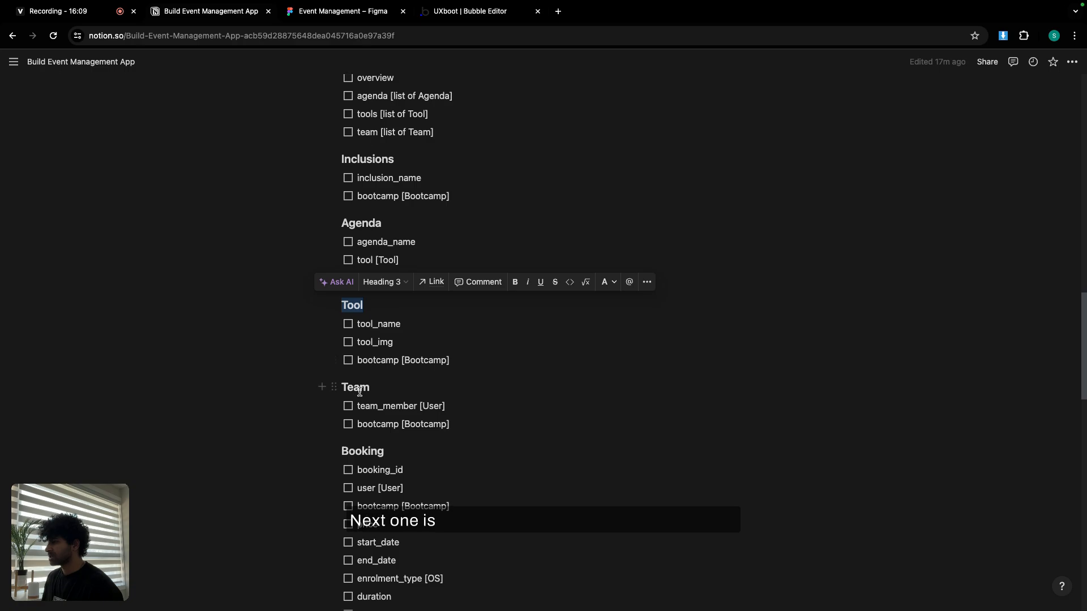
double_click(357, 388)
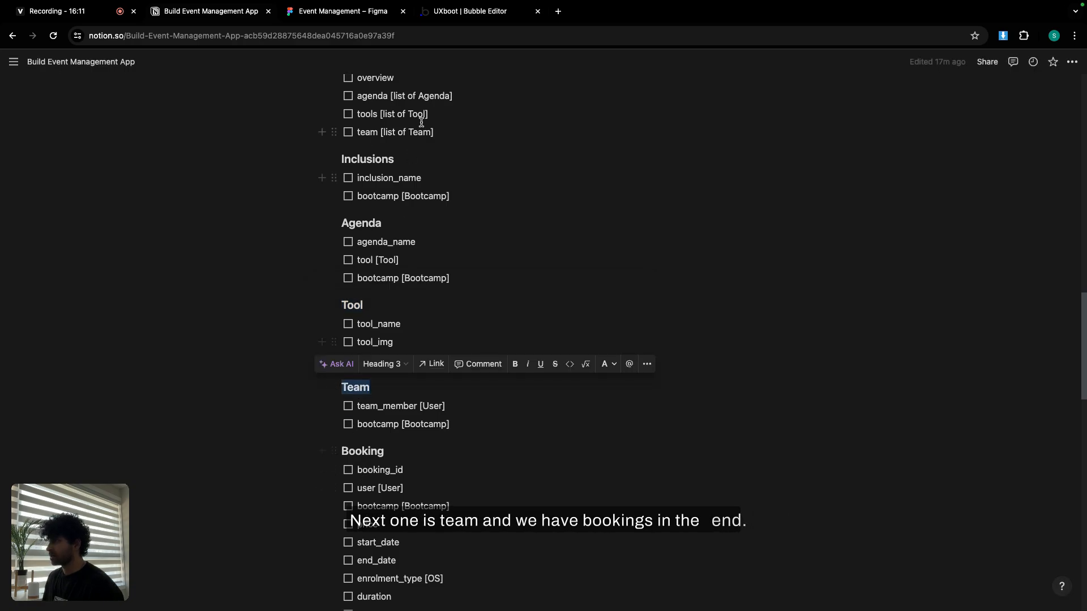
left_click(482, 12)
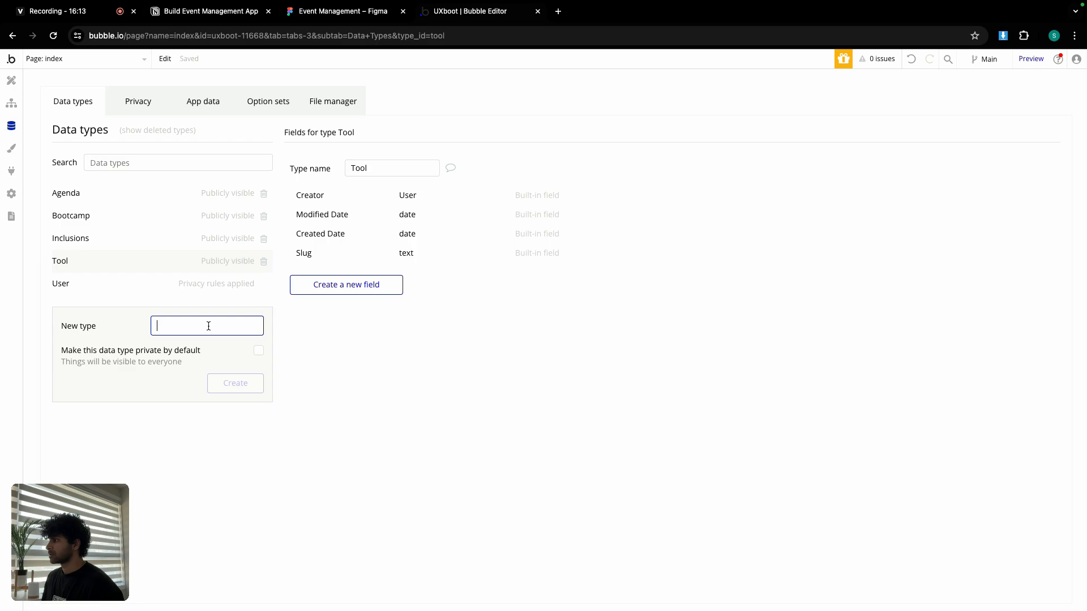
key("Return")
type("B")
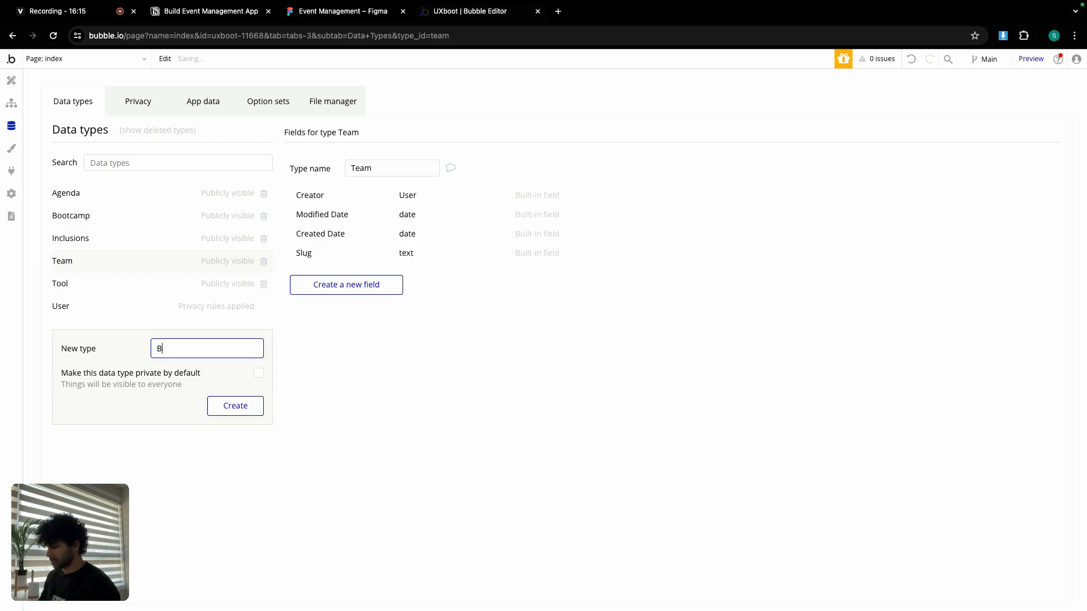
type("ooking")
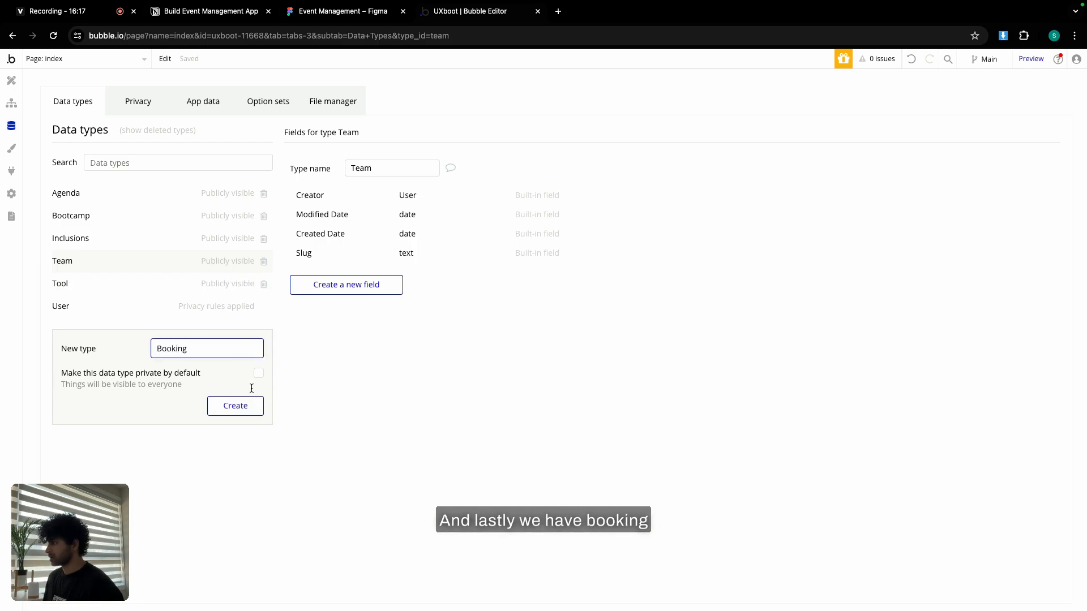
left_click(244, 406)
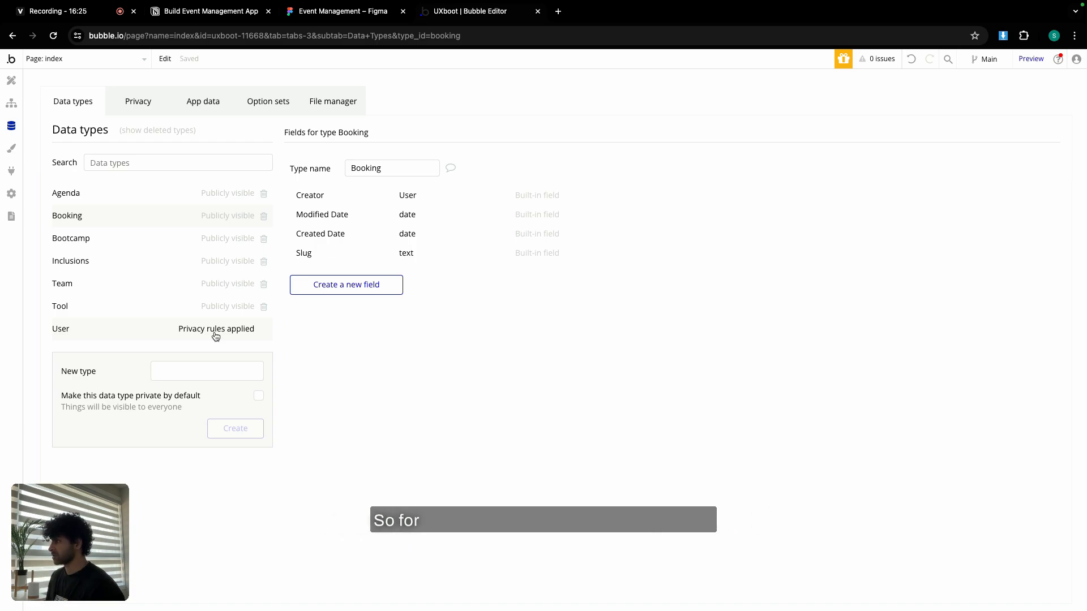
Delete the User type's 'User's own data' privacy rule, then return to the User field notes.
left_click(152, 100)
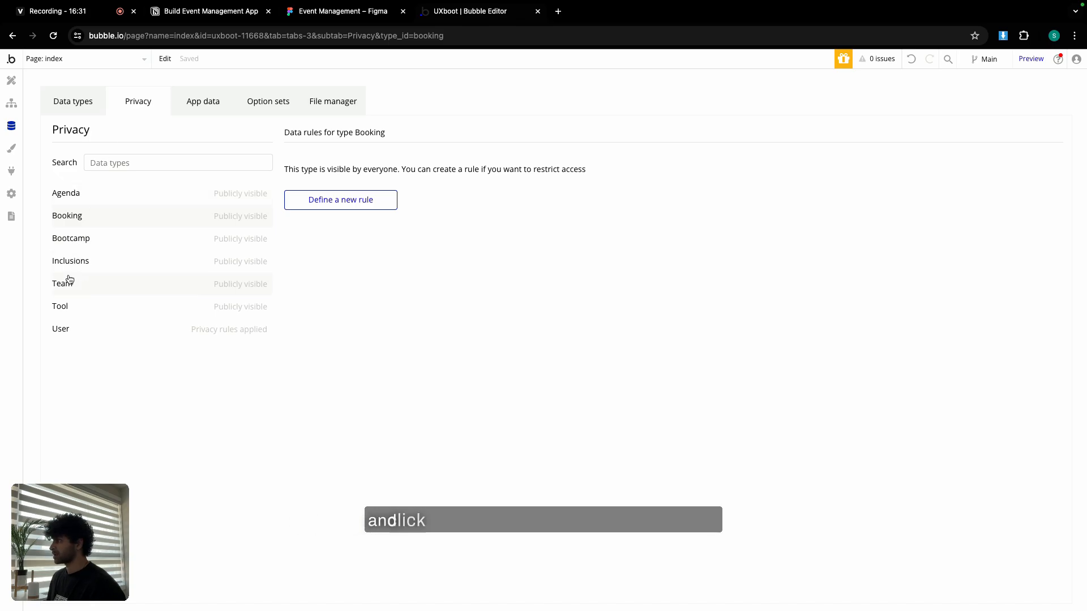
left_click(77, 326)
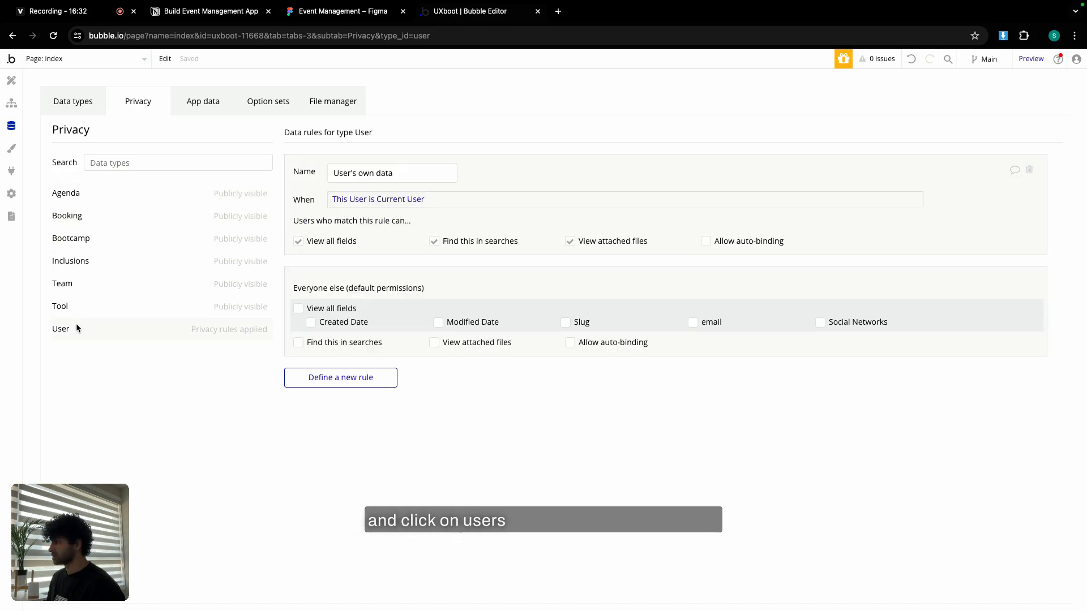
left_click(1029, 172)
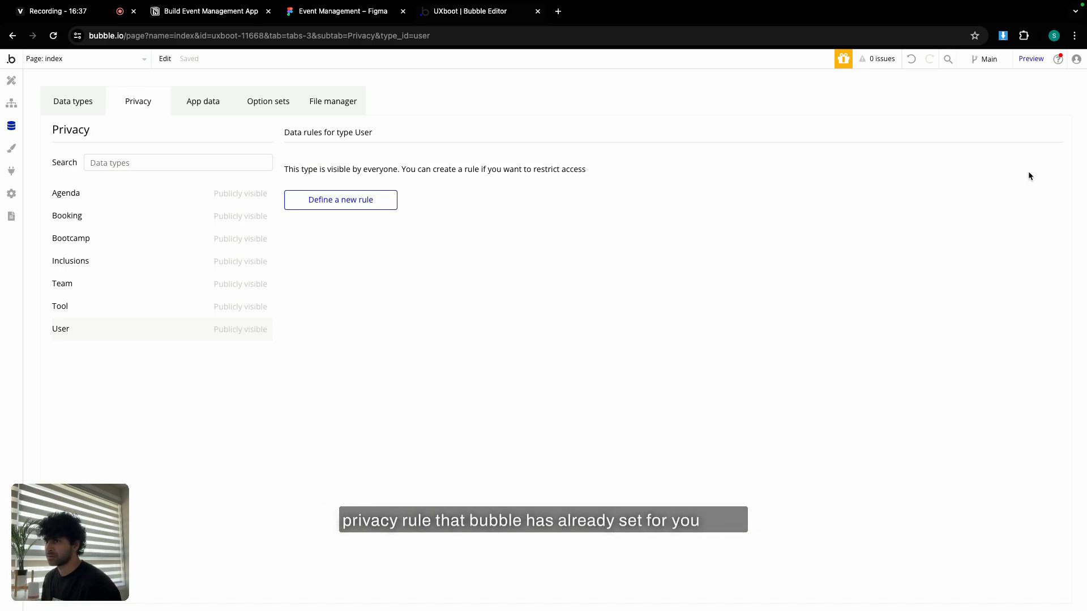
left_click(61, 97)
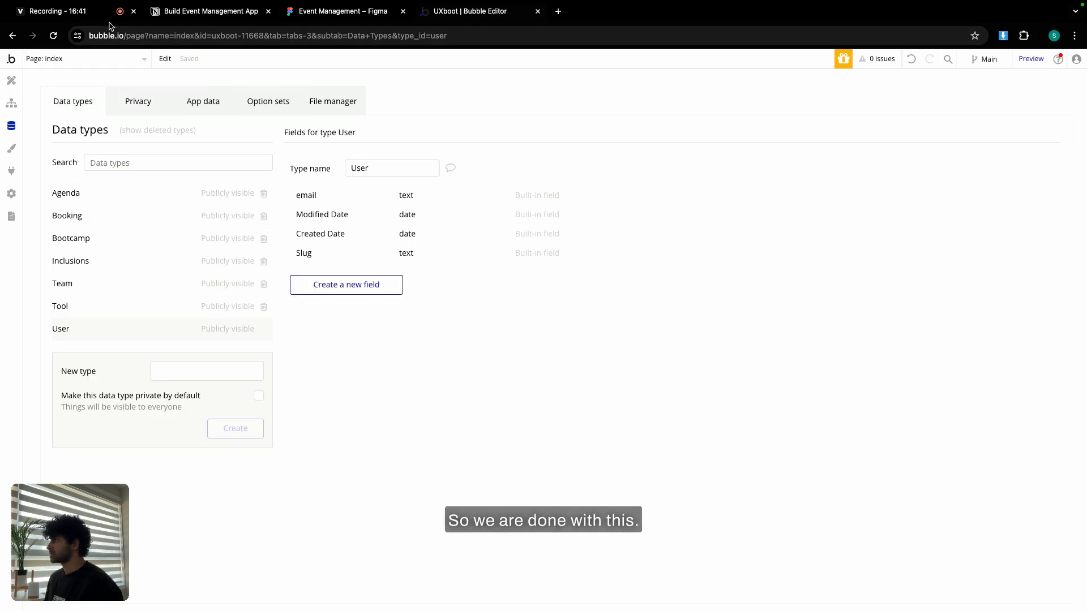
left_click(207, 11)
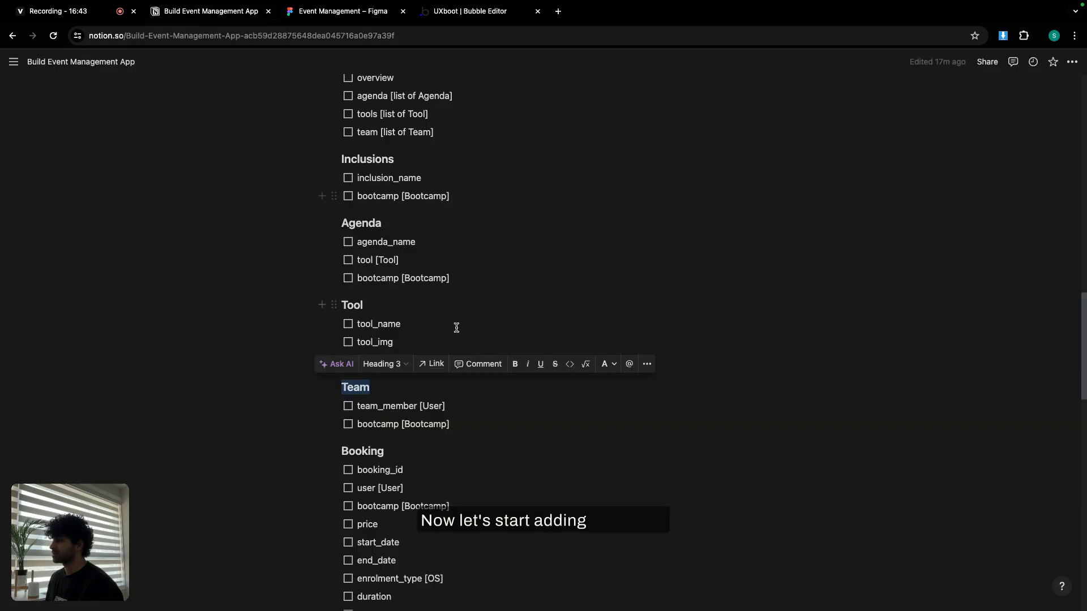
scroll(456, 328, "up", 15)
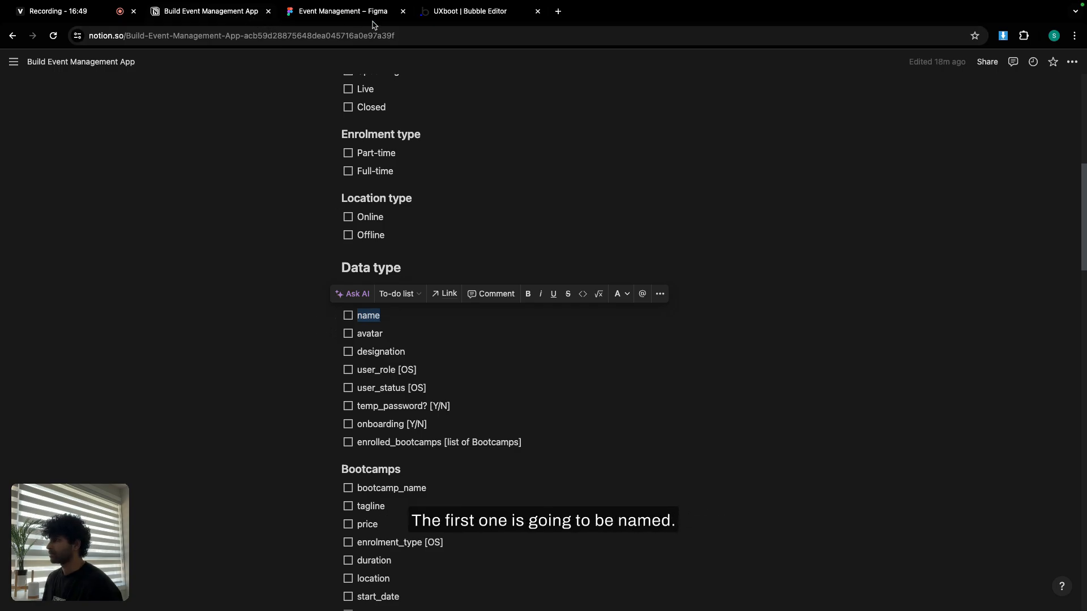
Add a name text field to the User type.
left_click(442, 12)
left_click(332, 283)
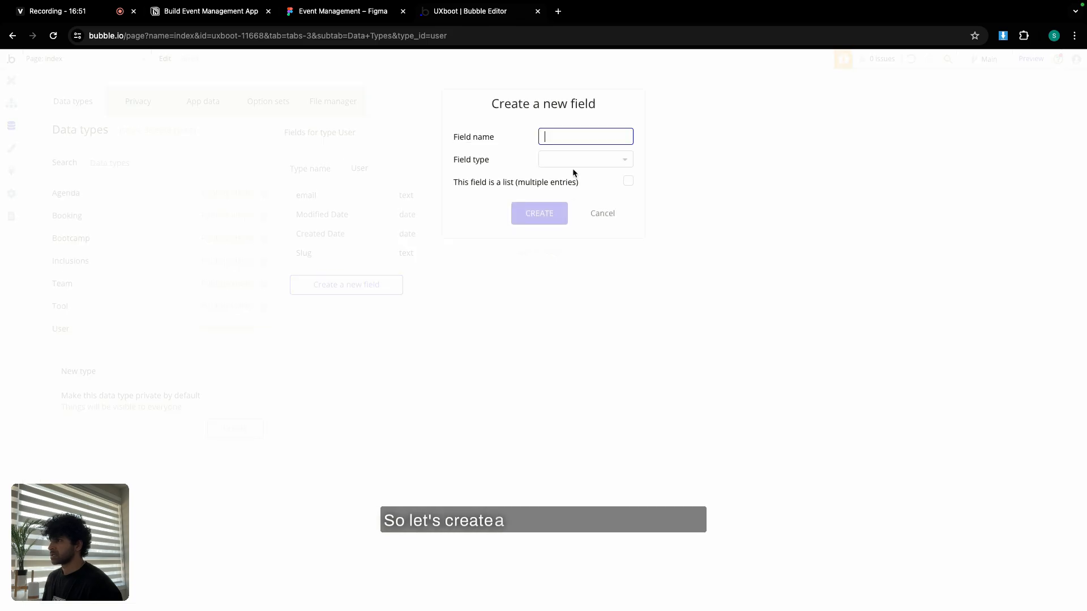
type("name")
left_click(572, 165)
scroll(575, 317, "down", 2)
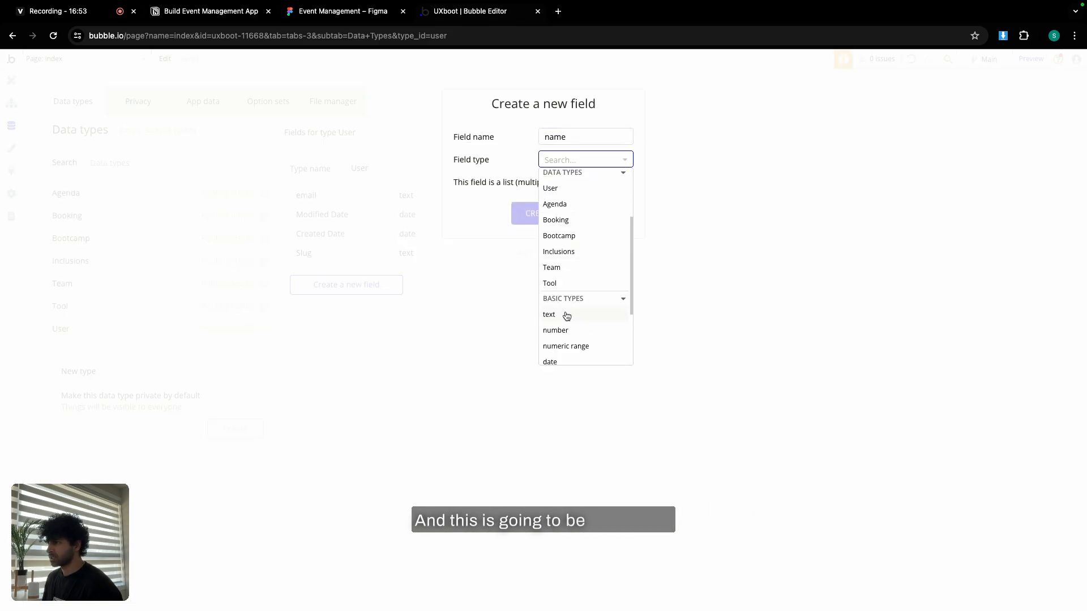
left_click(565, 315)
left_click(546, 214)
Add an avatar field of type image to User, copying the name from Notion.
left_click(182, 13)
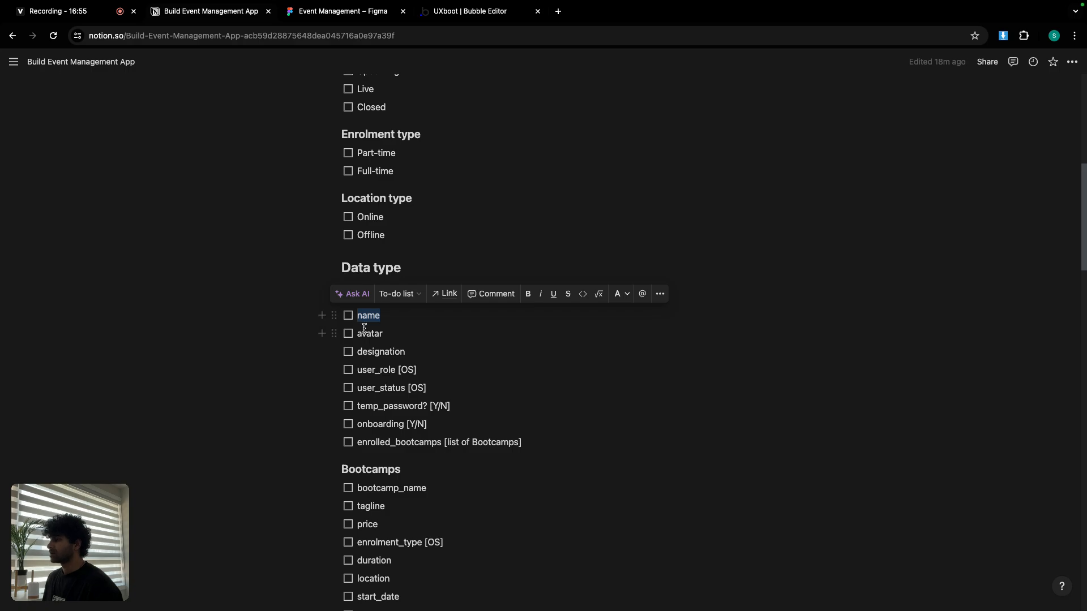
double_click(370, 334)
key("ctrl+c")
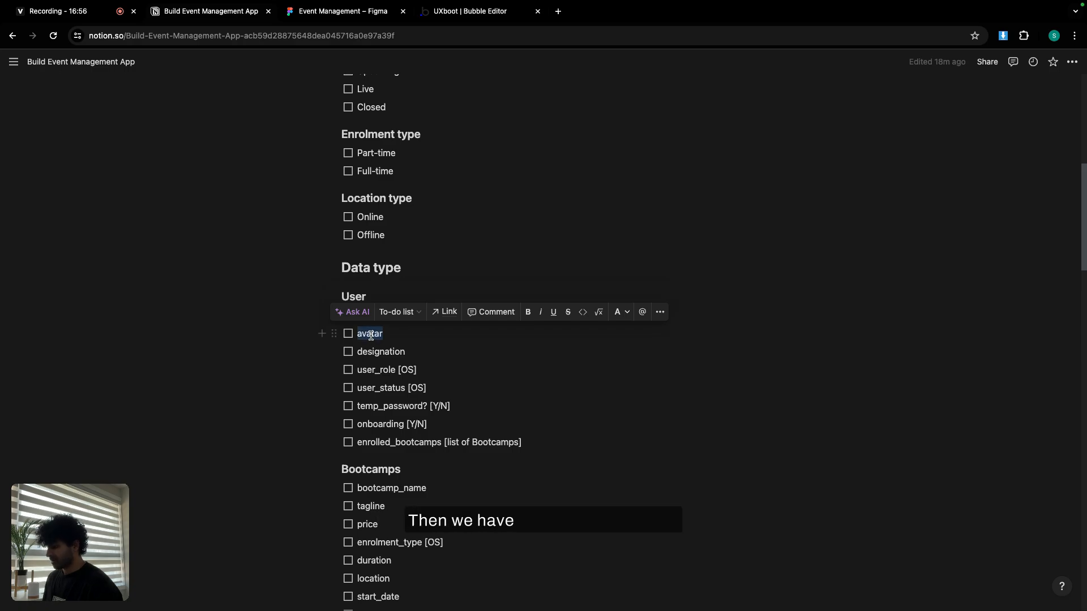
left_click(475, 17)
left_click(346, 306)
key("ctrl+v")
left_click(559, 161)
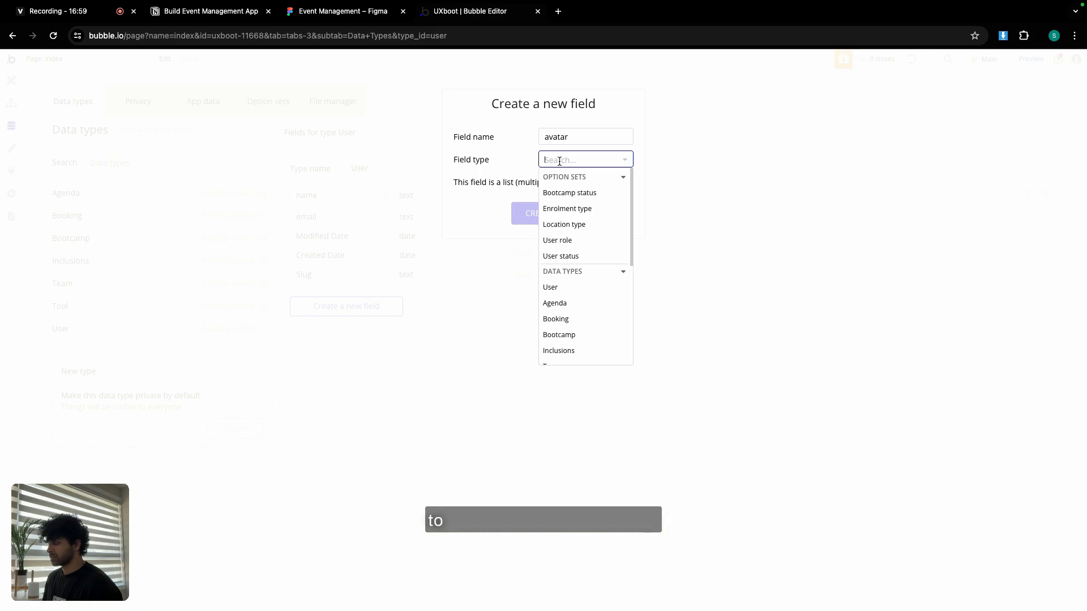
type("ima")
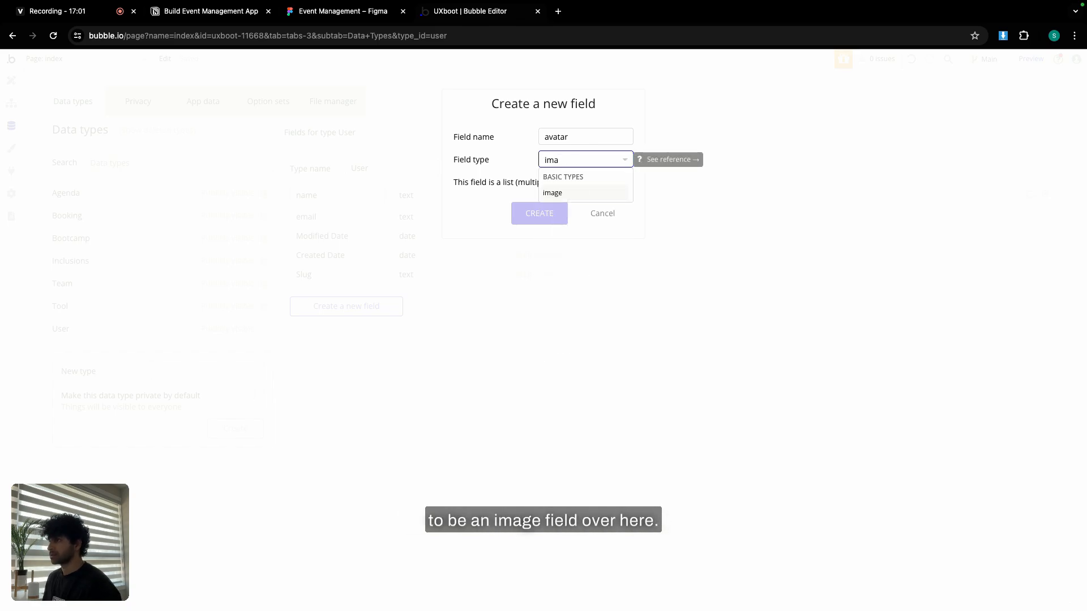
left_click(572, 198)
left_click(544, 216)
Add a designation text field to User, then copy user_role from the notes.
left_click(222, 12)
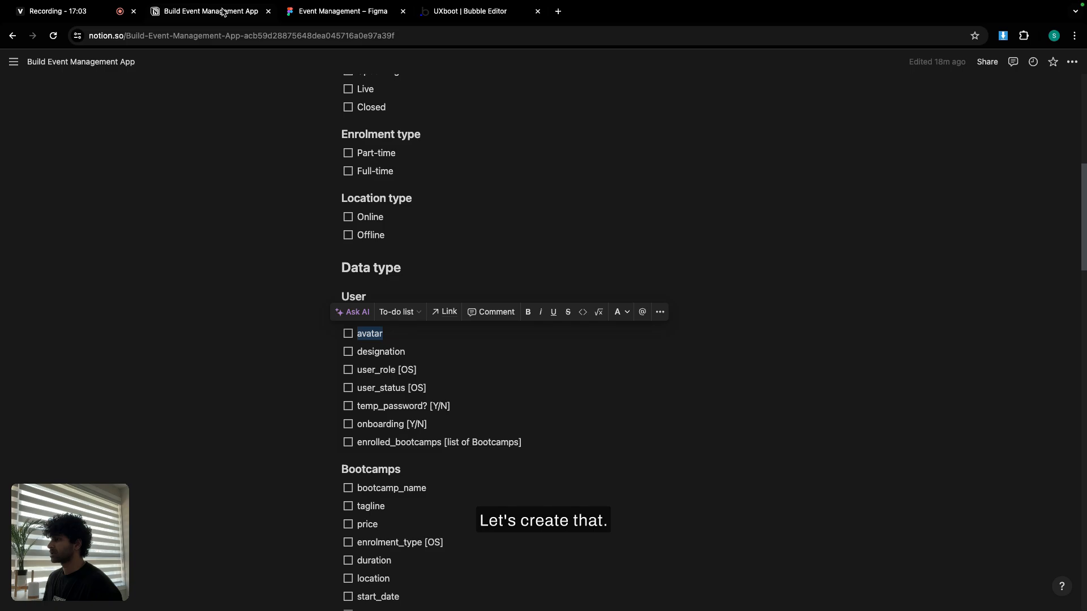
double_click(380, 352)
key("ctrl+c")
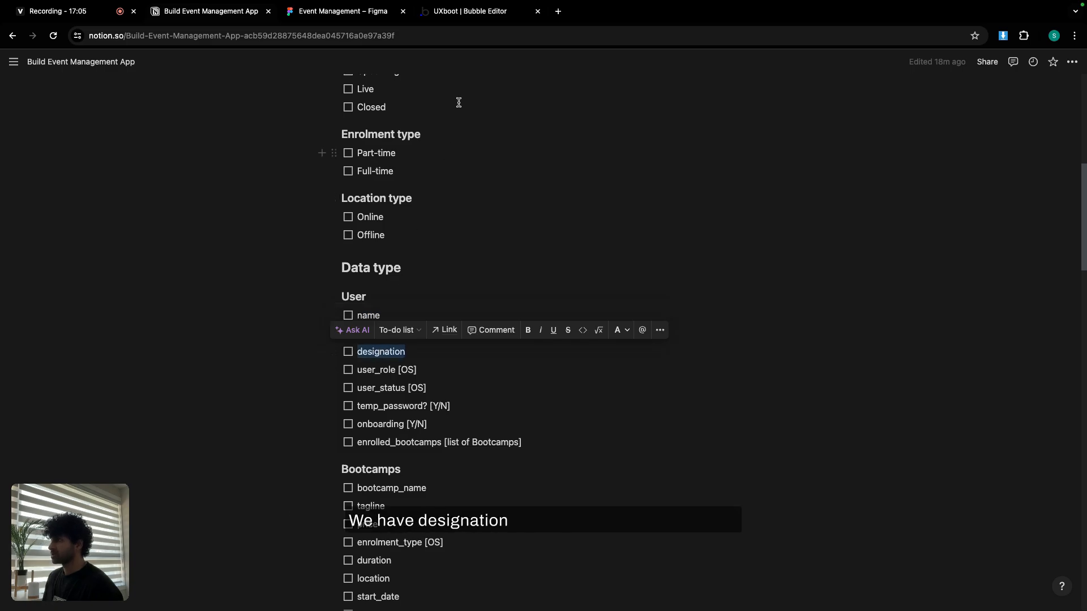
left_click(487, 18)
left_click(361, 332)
key("ctrl+v")
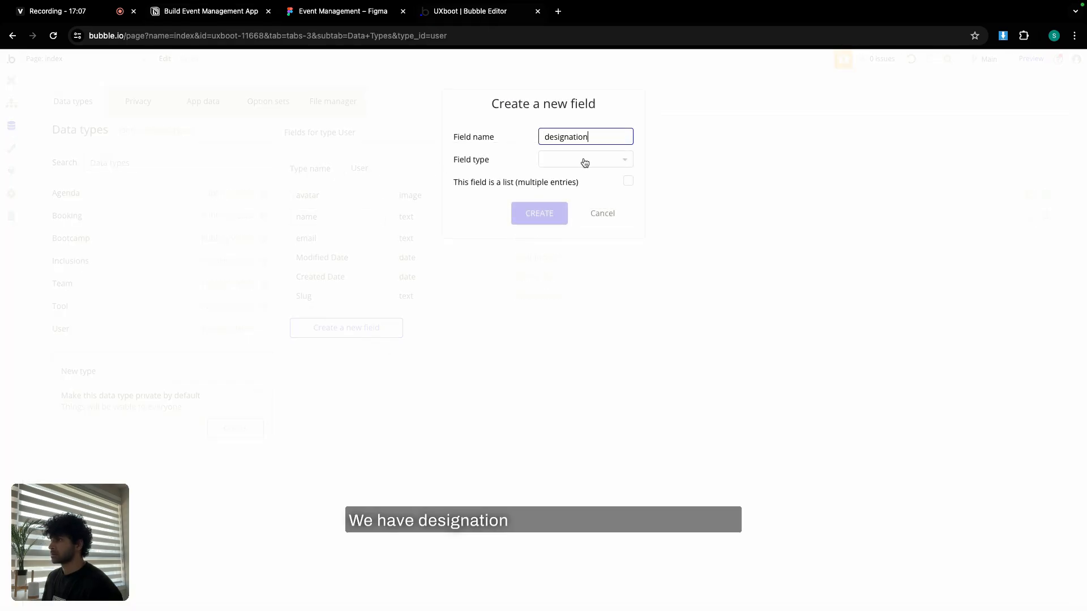
left_click(585, 161)
type("text")
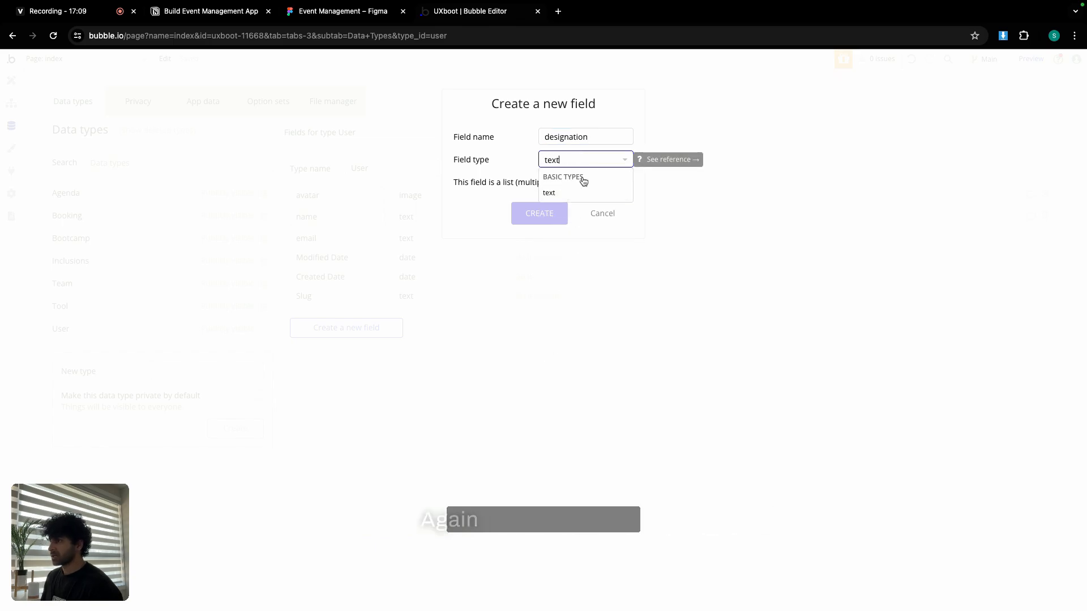
left_click(577, 192)
left_click(550, 213)
left_click(215, 12)
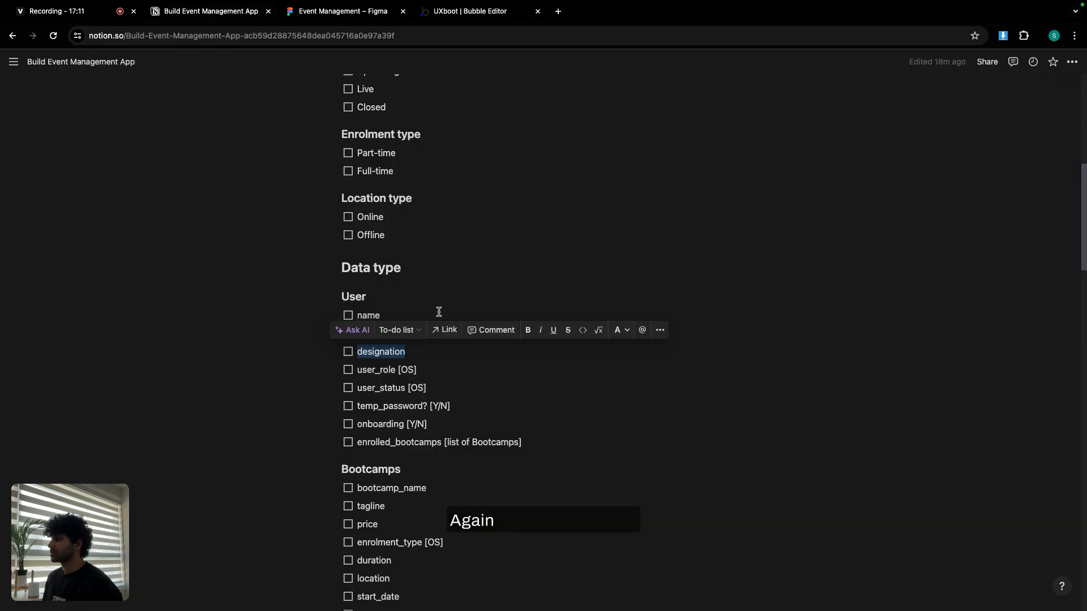
double_click(384, 366)
key("ctrl+c")
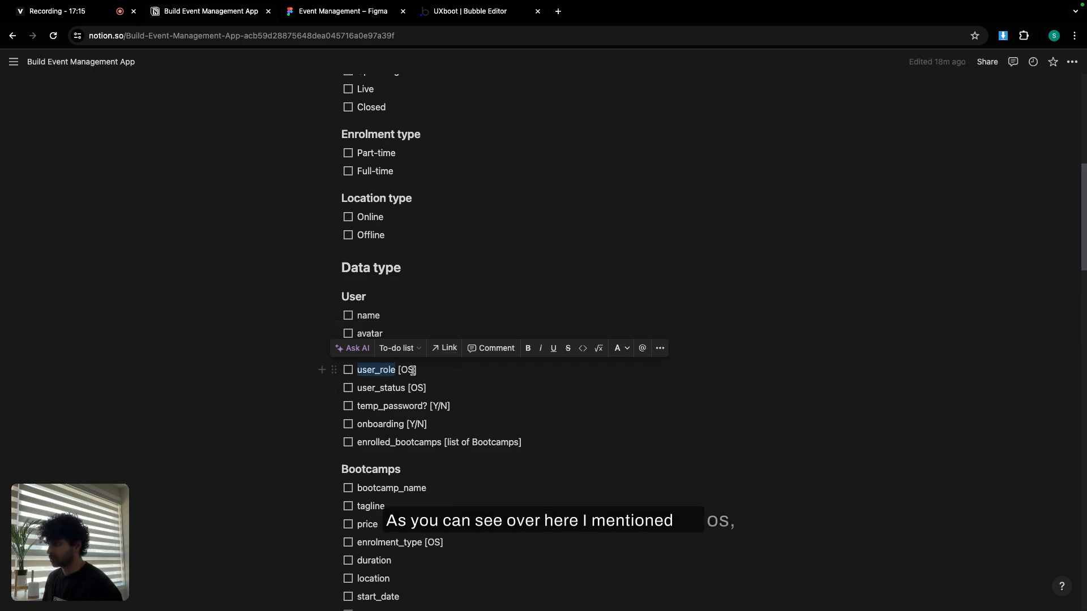
Add a user_role field to User typed with the User role option set.
left_click(490, 13)
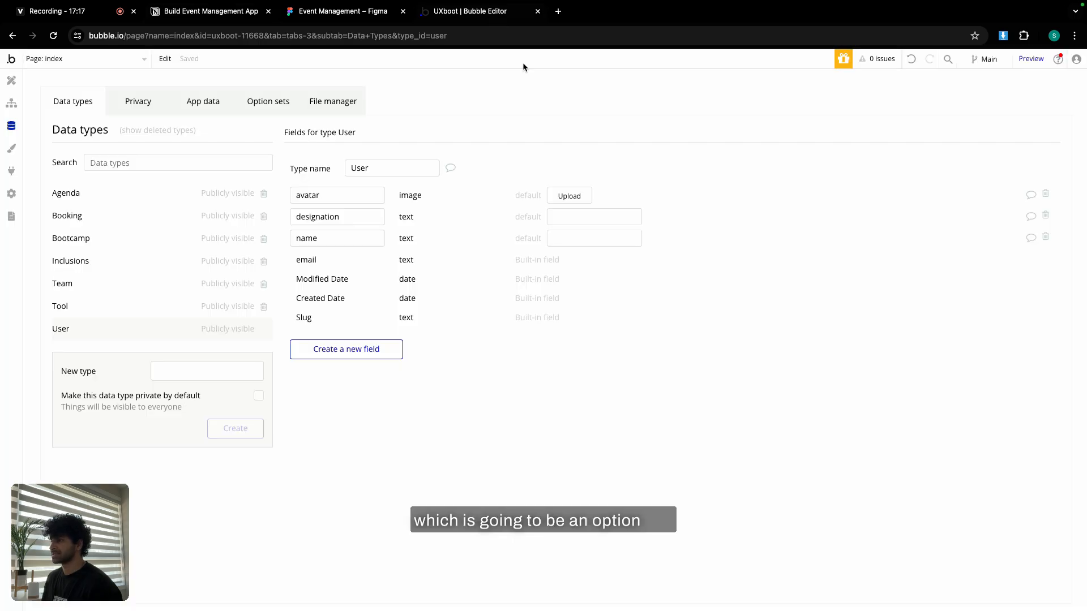
left_click(376, 343)
key("ctrl+v")
left_click(616, 163)
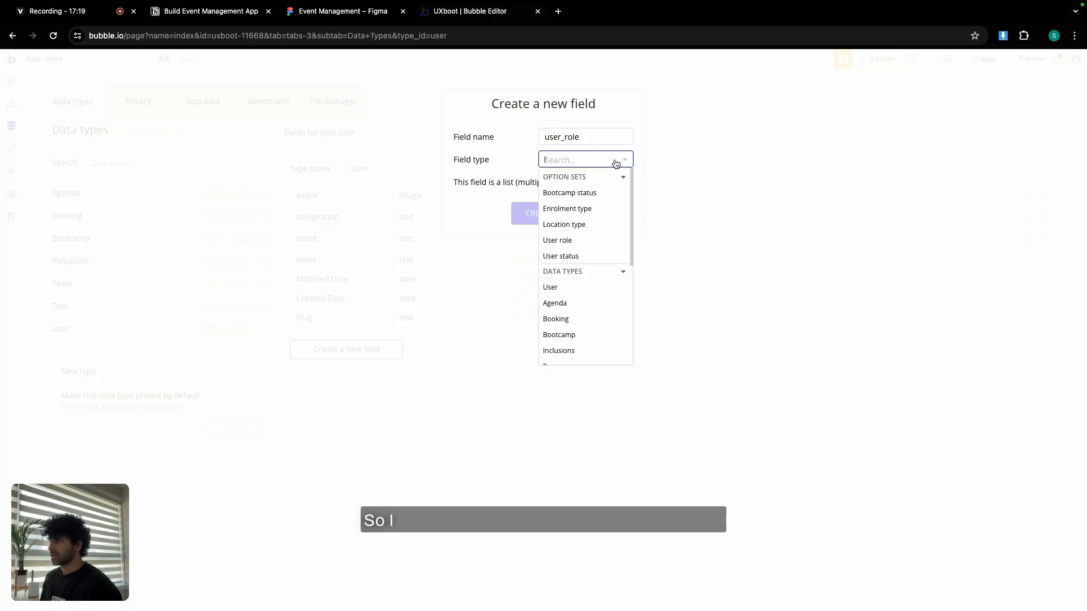
left_click(601, 241)
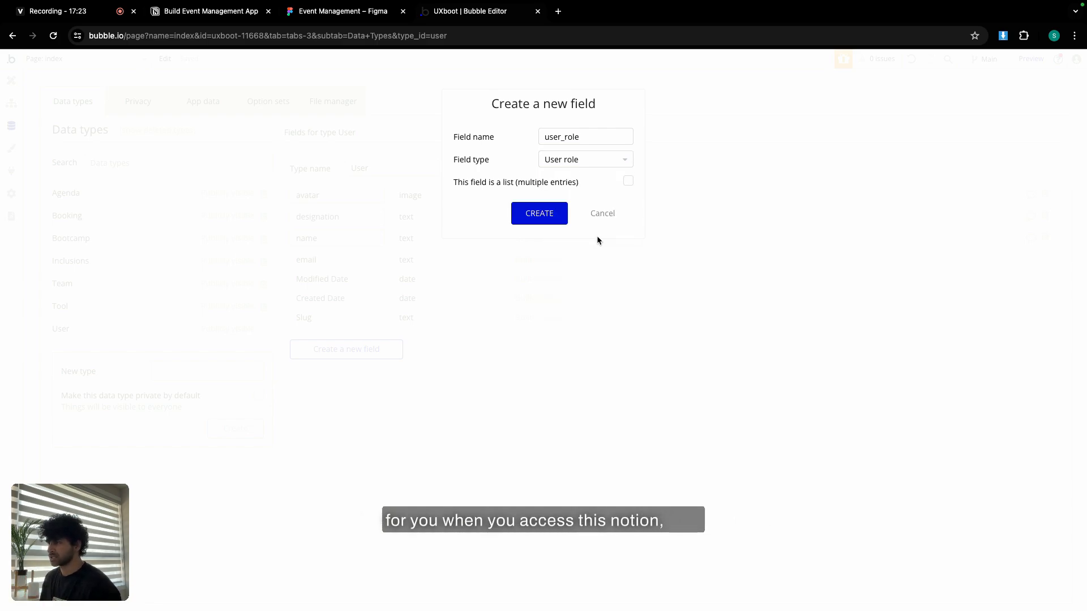
left_click(585, 160)
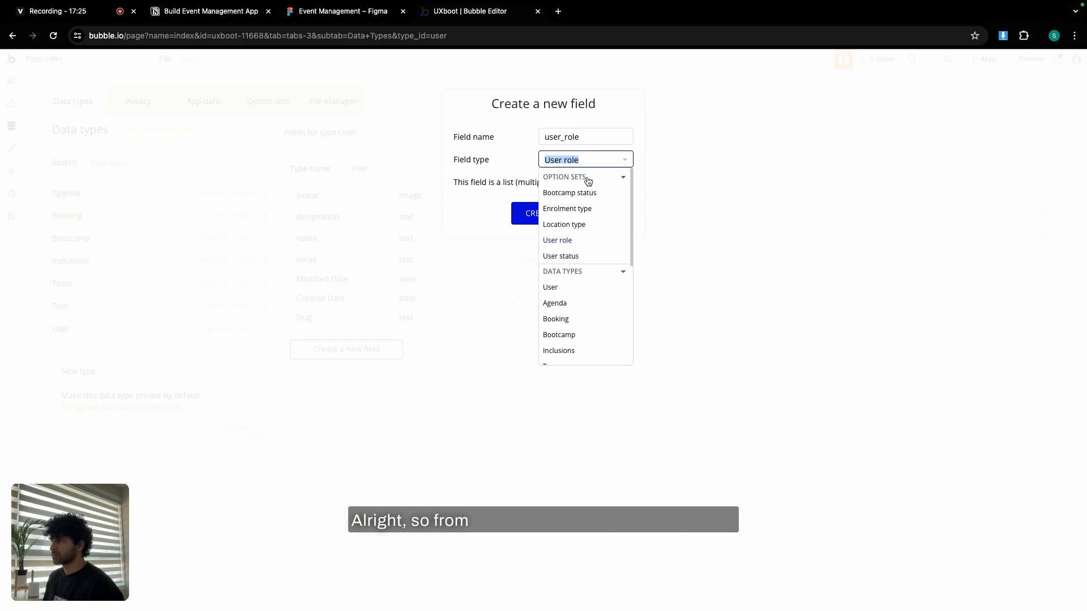
left_click(570, 239)
left_click(558, 220)
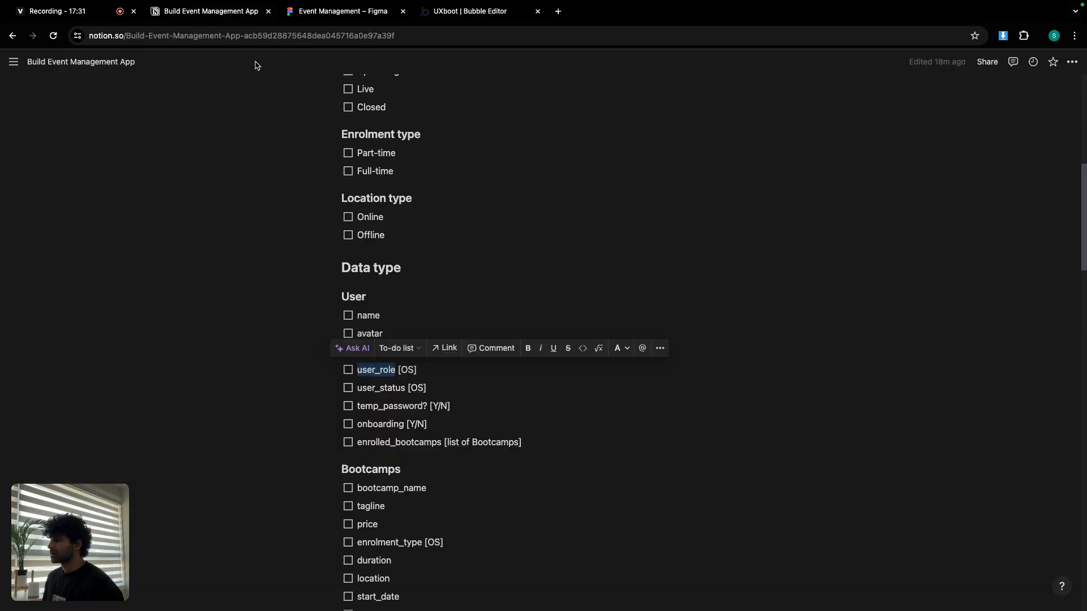
Add a user_status field to User typed with the User status option set.
left_click(232, 12)
double_click(386, 388)
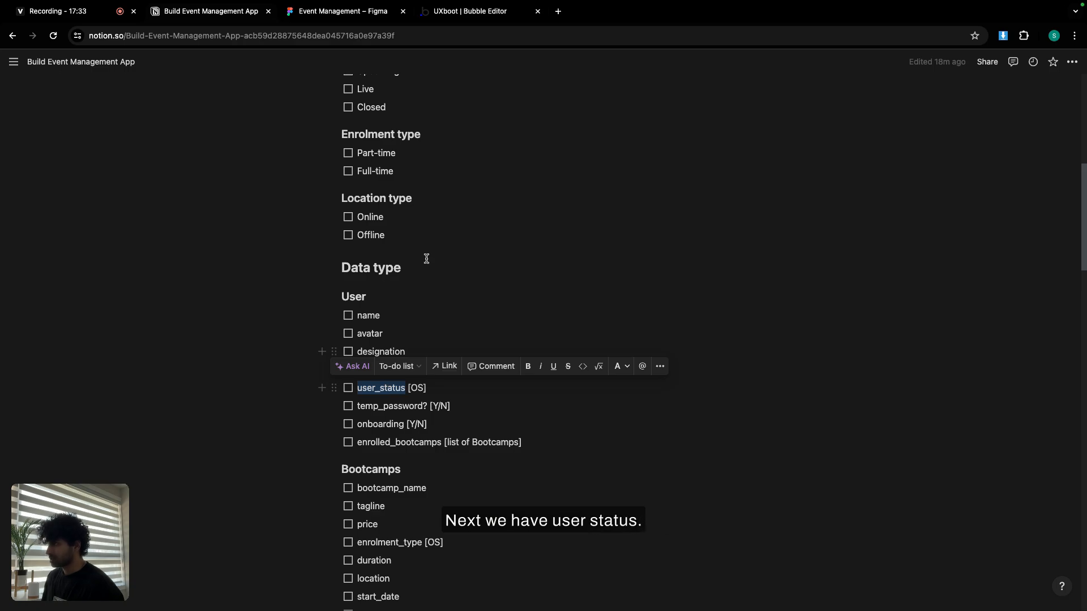
key("ctrl+c")
left_click(450, 14)
left_click(373, 370)
key("ctrl+v")
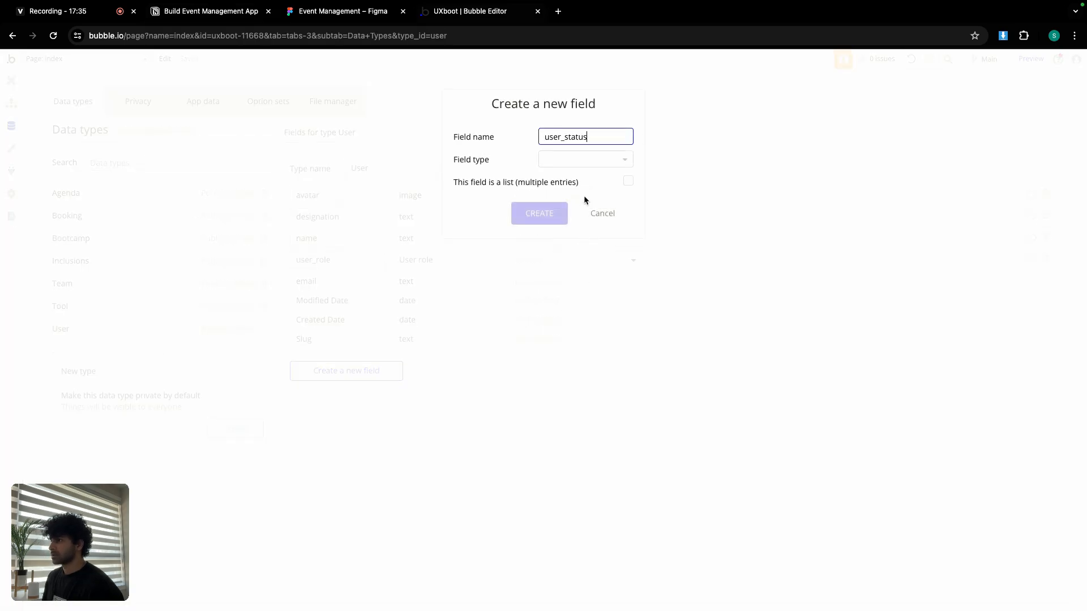
left_click(578, 162)
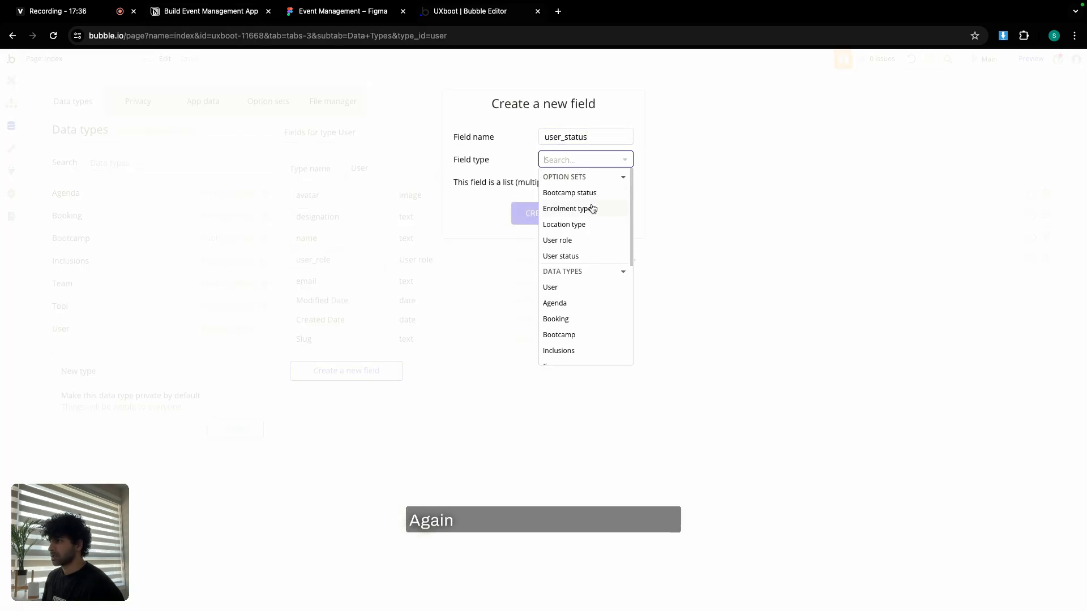
left_click(580, 255)
left_click(557, 210)
Add a temp_password yes / no field to the User type.
left_click(228, 18)
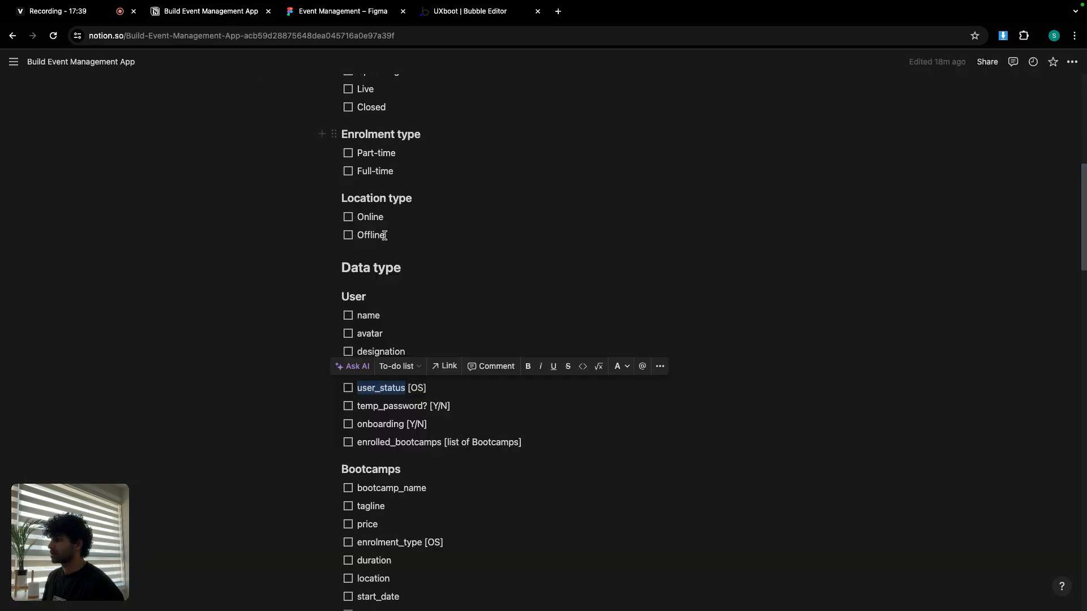
double_click(365, 321)
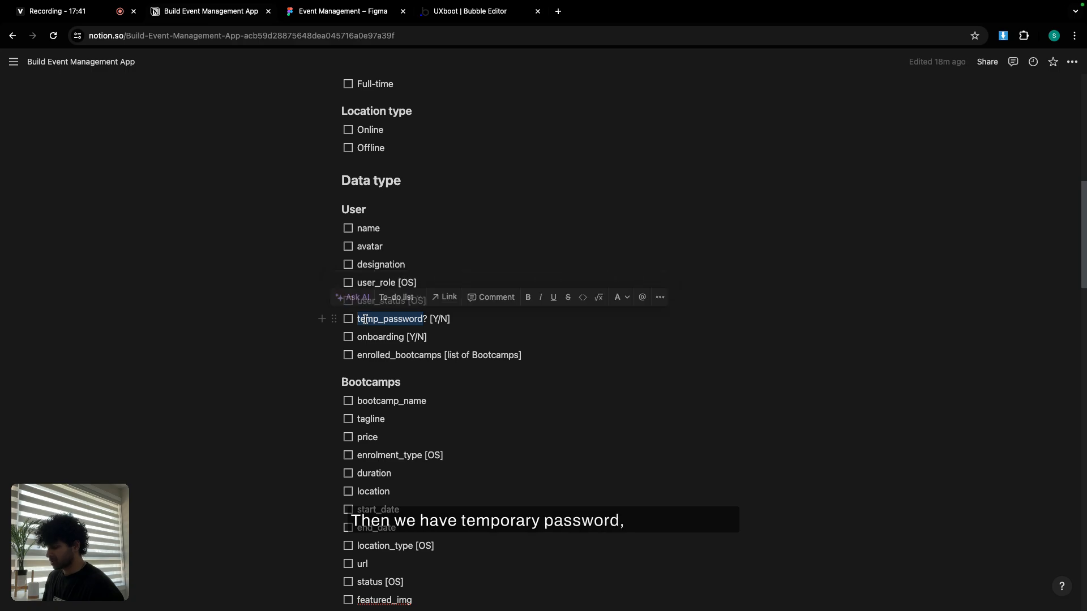
left_click(467, 12)
left_click(363, 388)
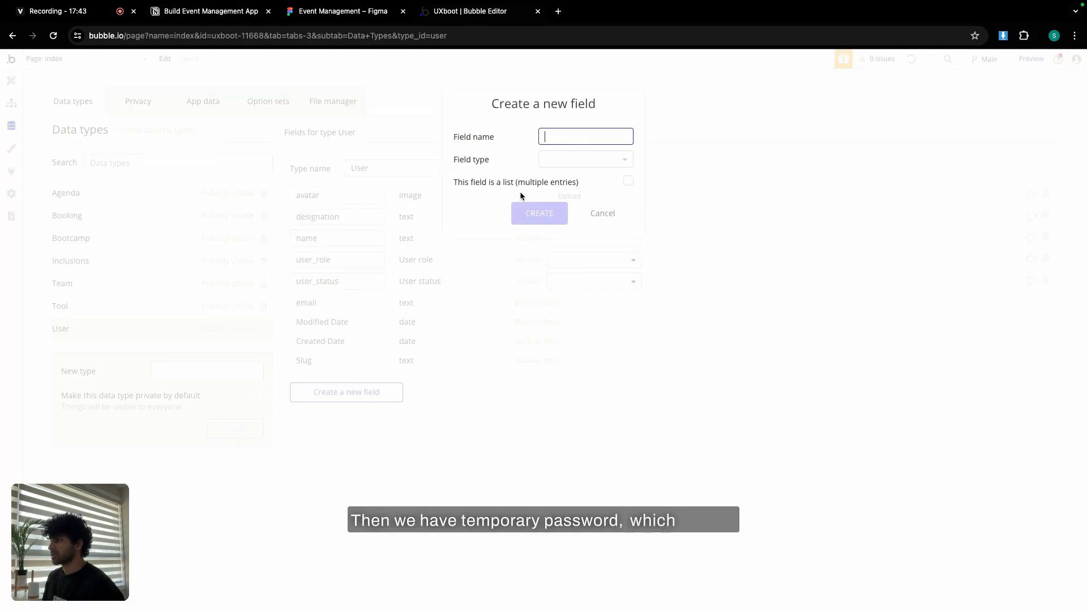
key("ctrl+v")
left_click(558, 160)
type("yes")
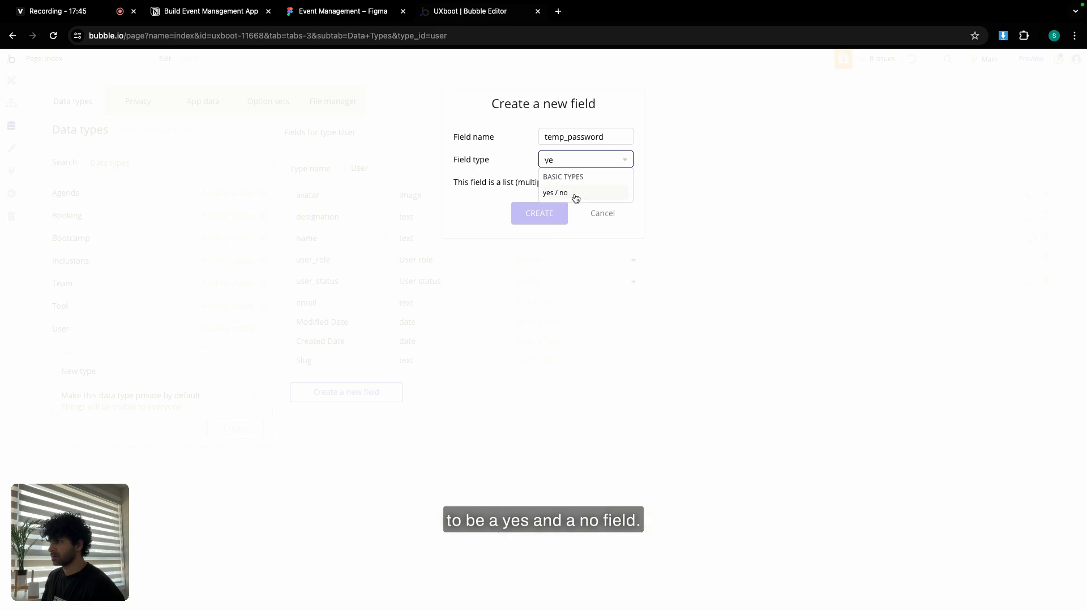
left_click(575, 196)
left_click(548, 213)
Add an onboarding yes / no field to User with its default set to no.
left_click(207, 13)
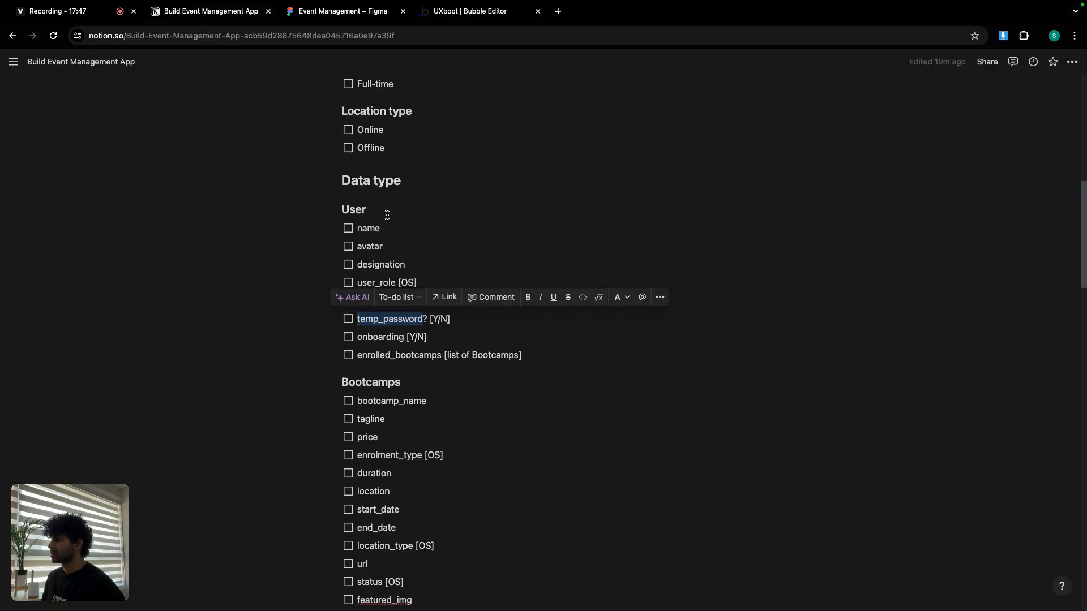
double_click(390, 336)
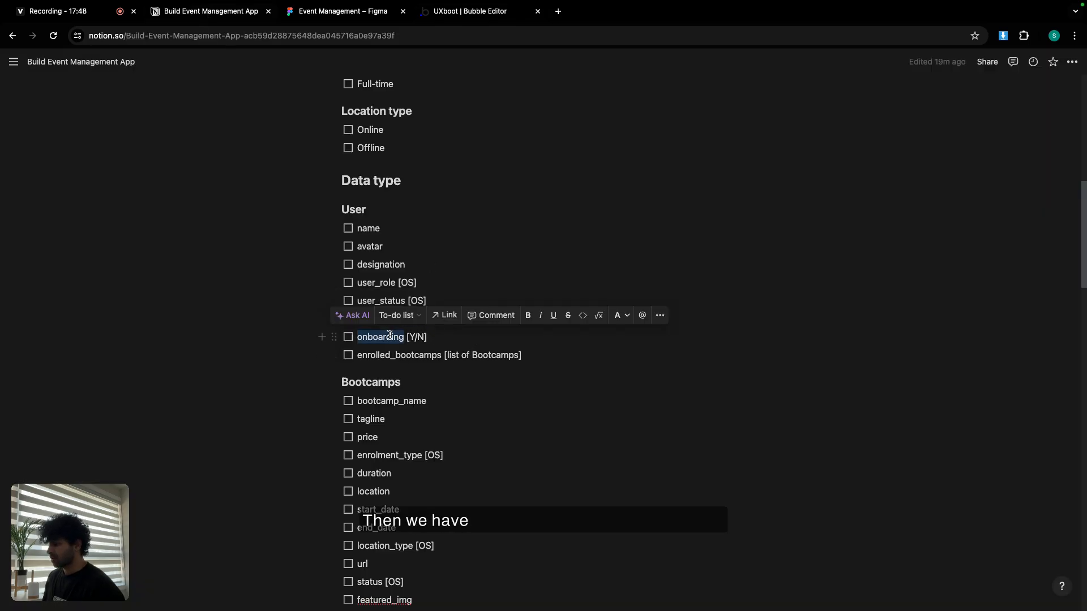
key("ctrl+c")
left_click(477, 16)
left_click(353, 412)
key("ctrl+v")
left_click(559, 160)
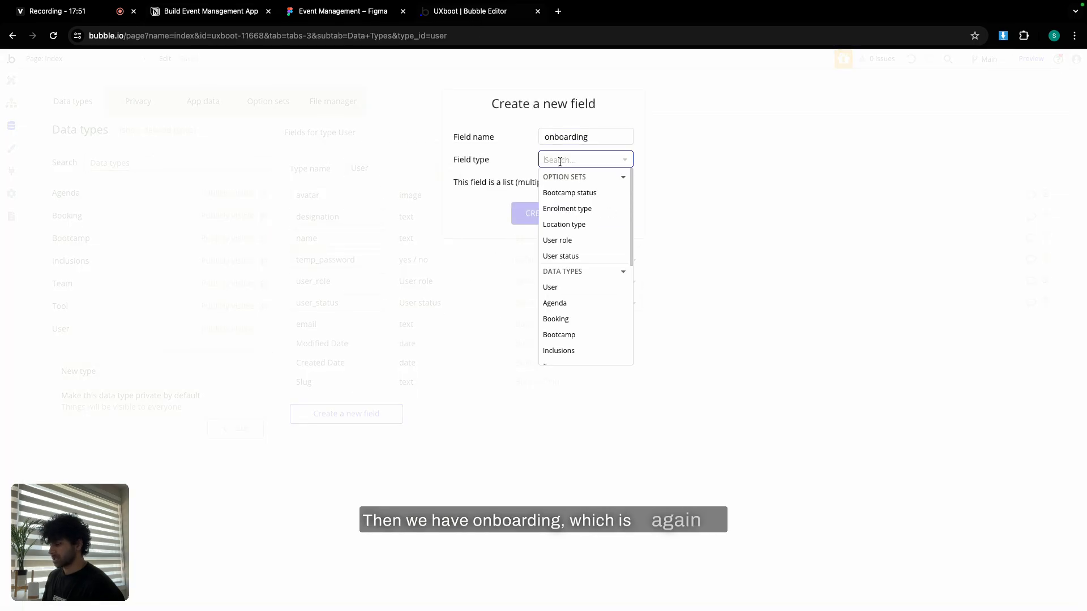
type("yes")
left_click(570, 192)
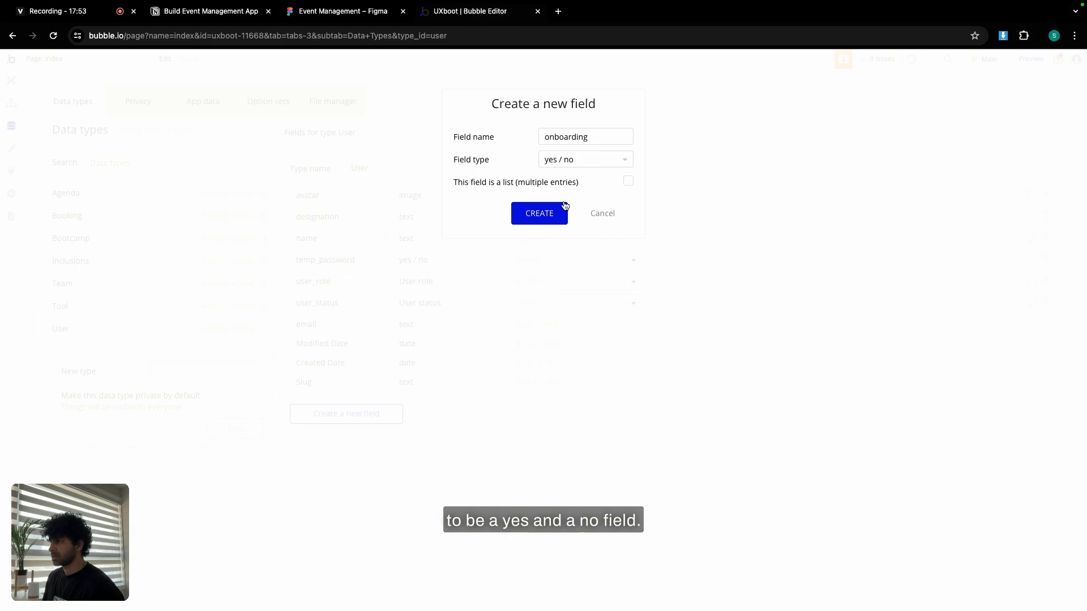
left_click(551, 208)
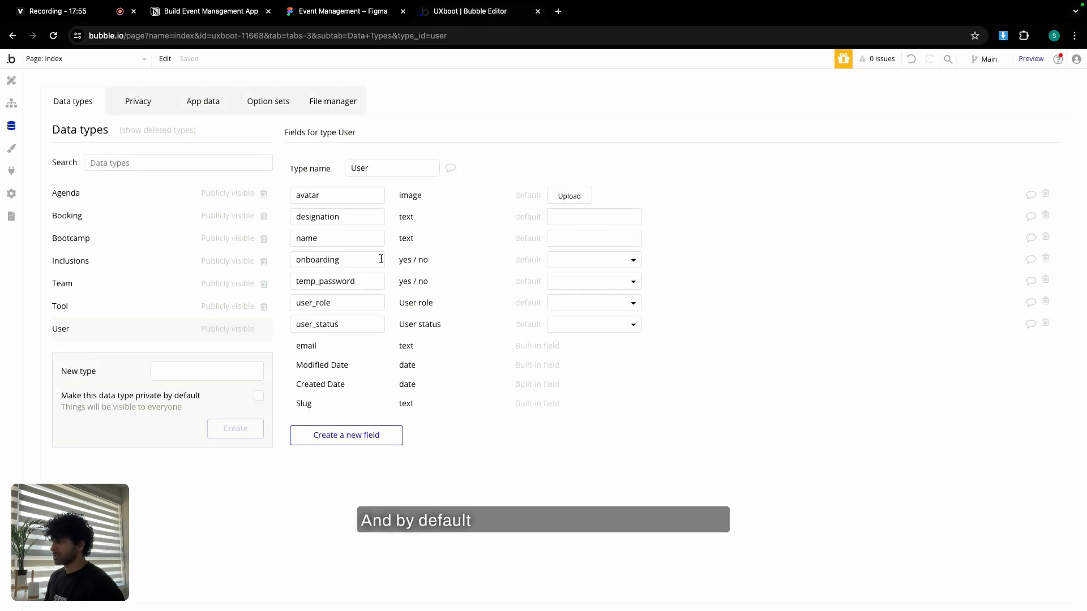
left_click(606, 259)
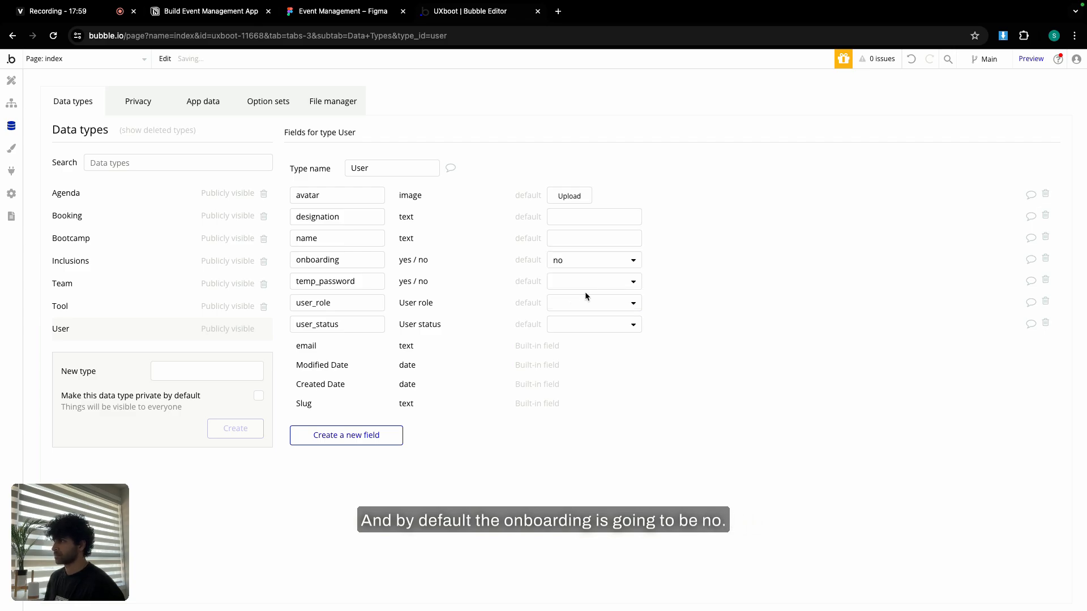
left_click(224, 17)
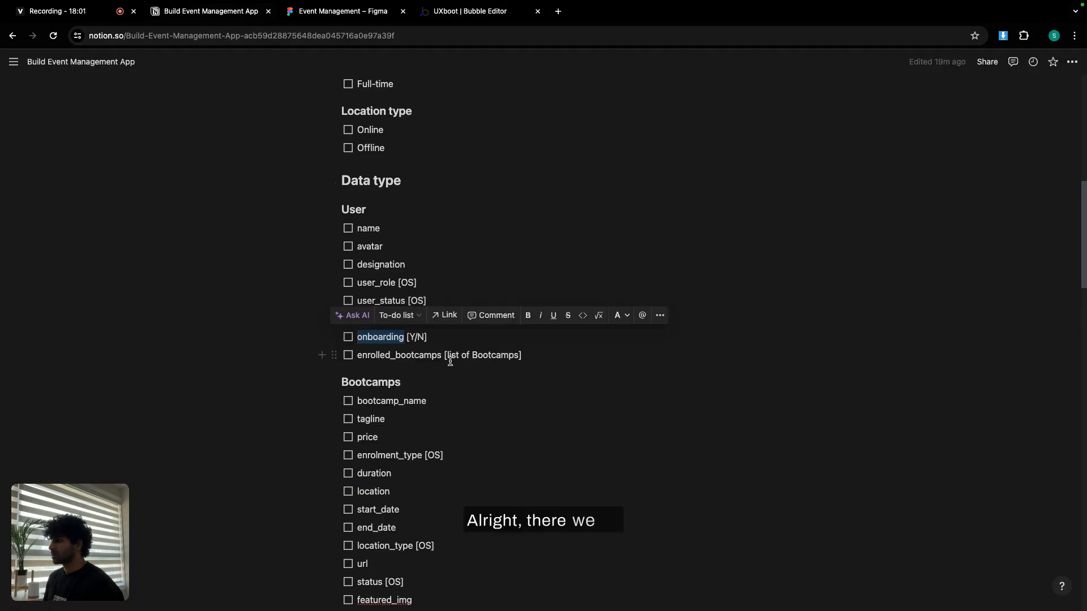
Create the enrolled_bootcamps User field with type Bootcamp, marked as a list.
double_click(376, 355)
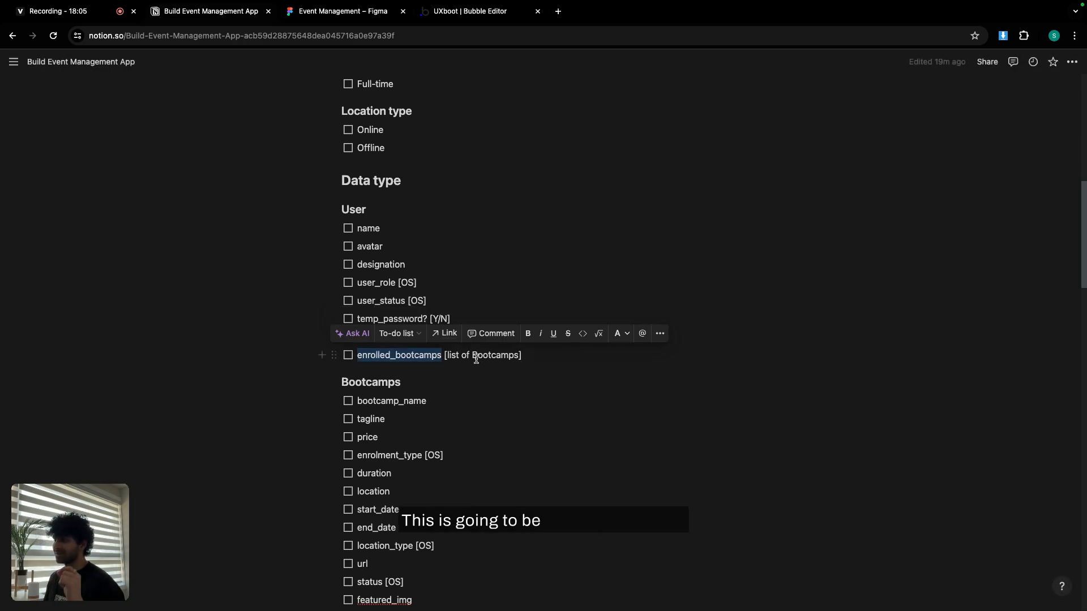
left_click(451, 15)
left_click(346, 435)
key("ctrl+v")
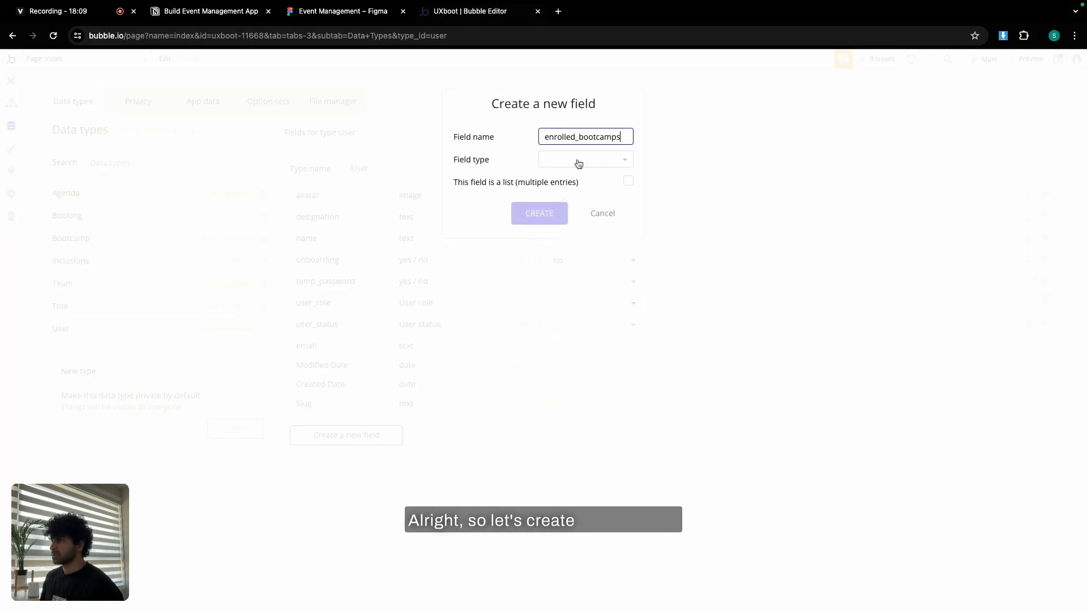
left_click(578, 162)
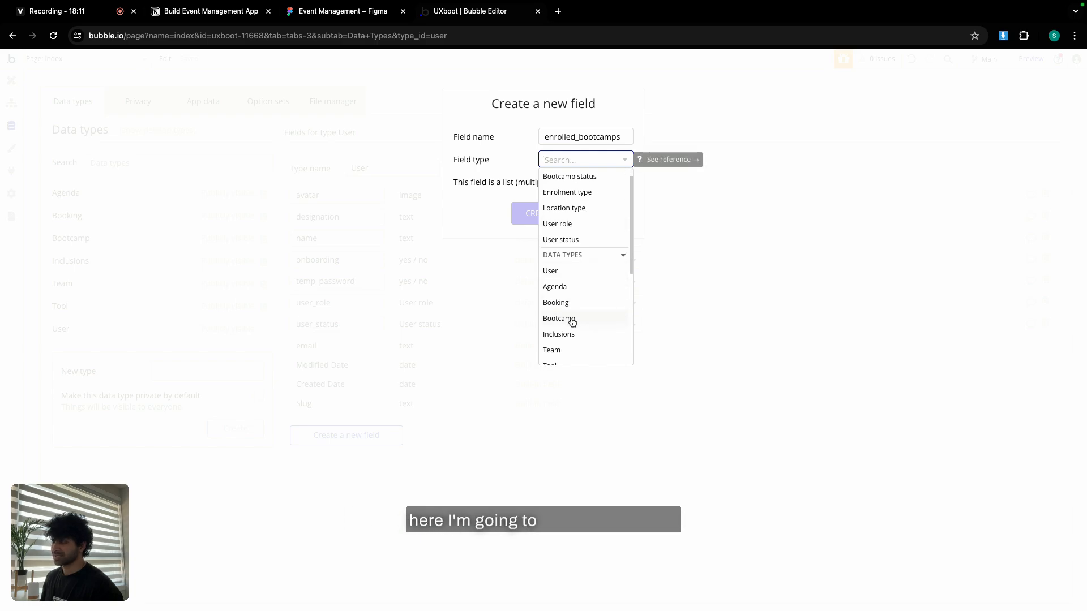
left_click(570, 320)
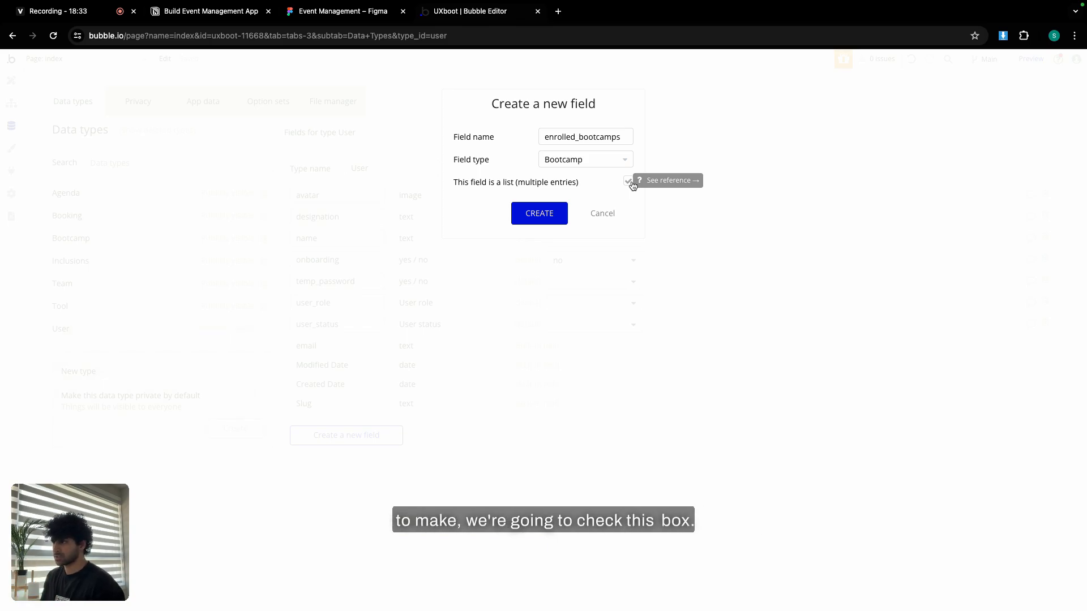
left_click(540, 214)
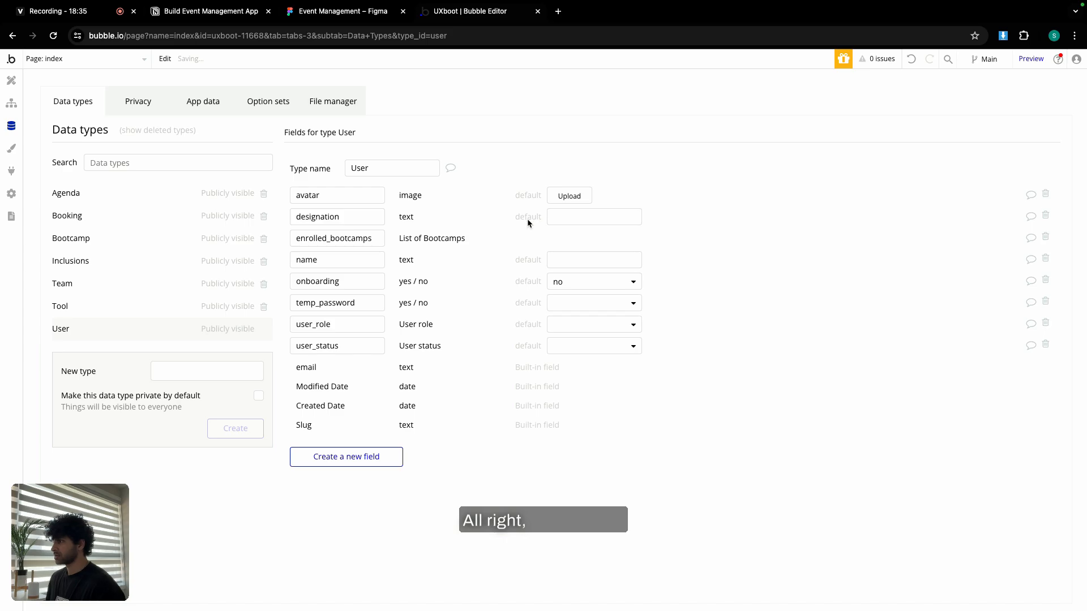
left_click(219, 14)
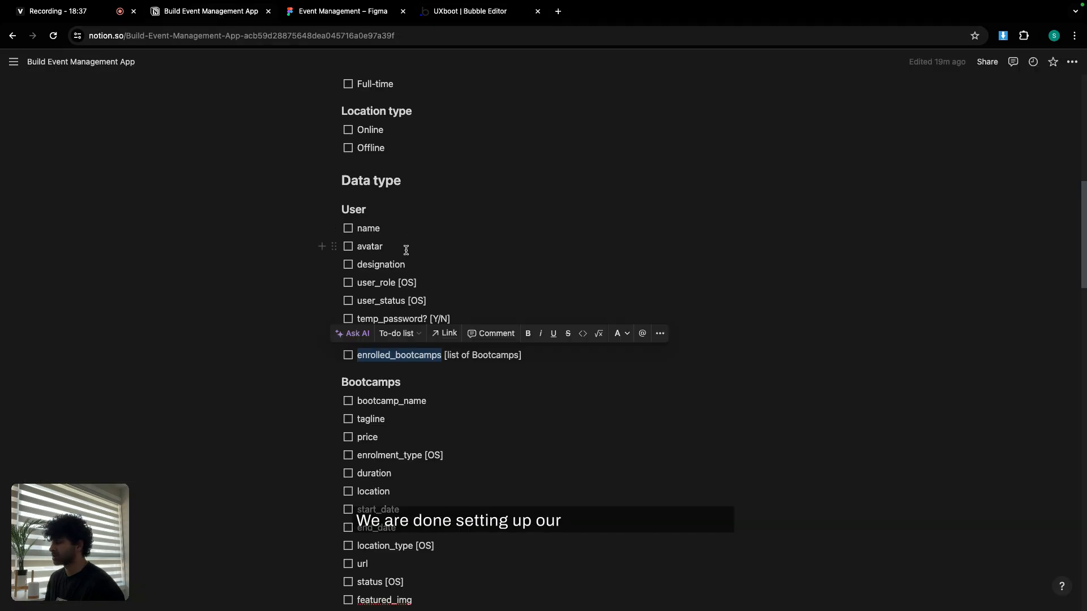
Add a bootcamp_name text field to the Bootcamp data type, copying the name from the Notion spec.
scroll(407, 243, "down", 4)
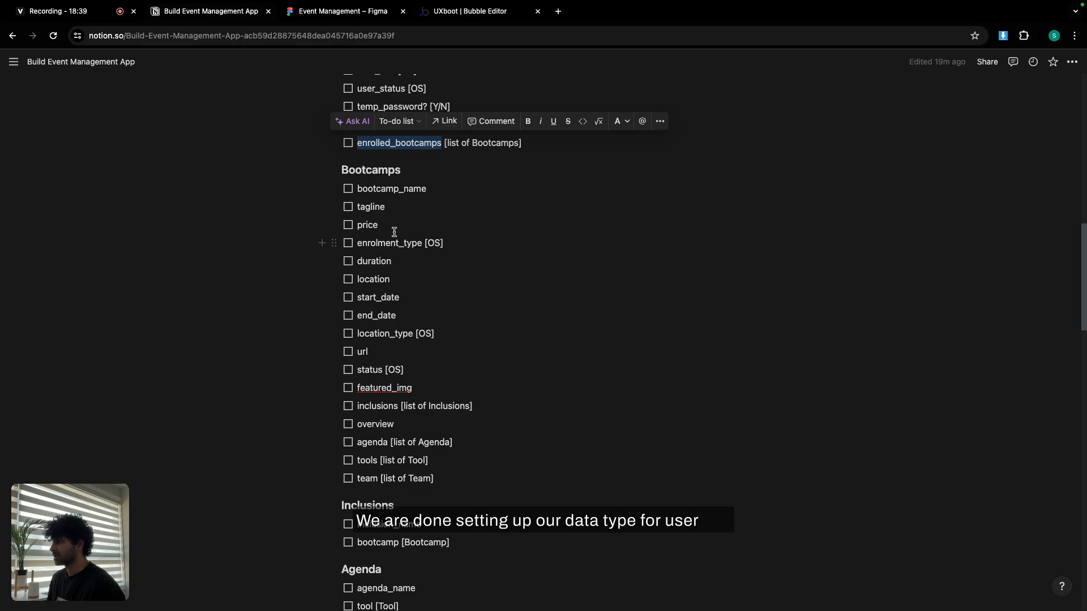
double_click(391, 191)
key("ctrl+c")
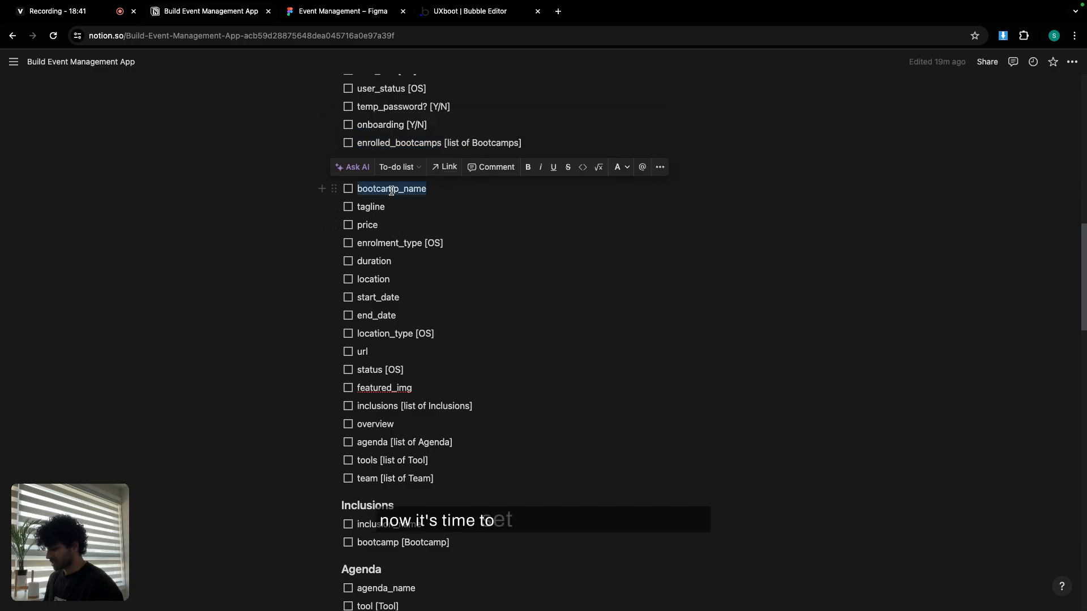
left_click(427, 210)
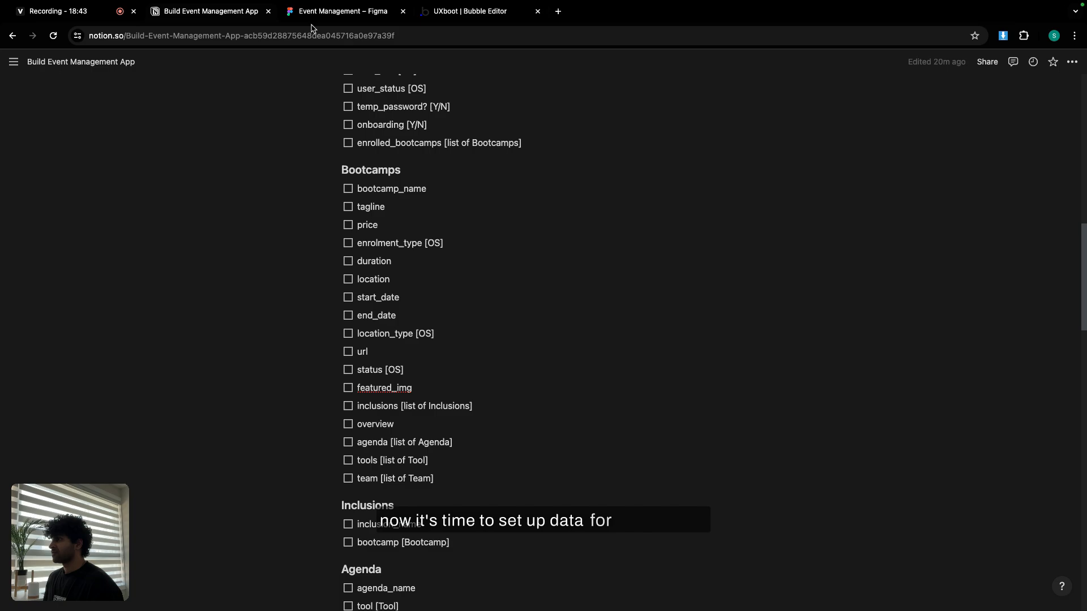
left_click(450, 15)
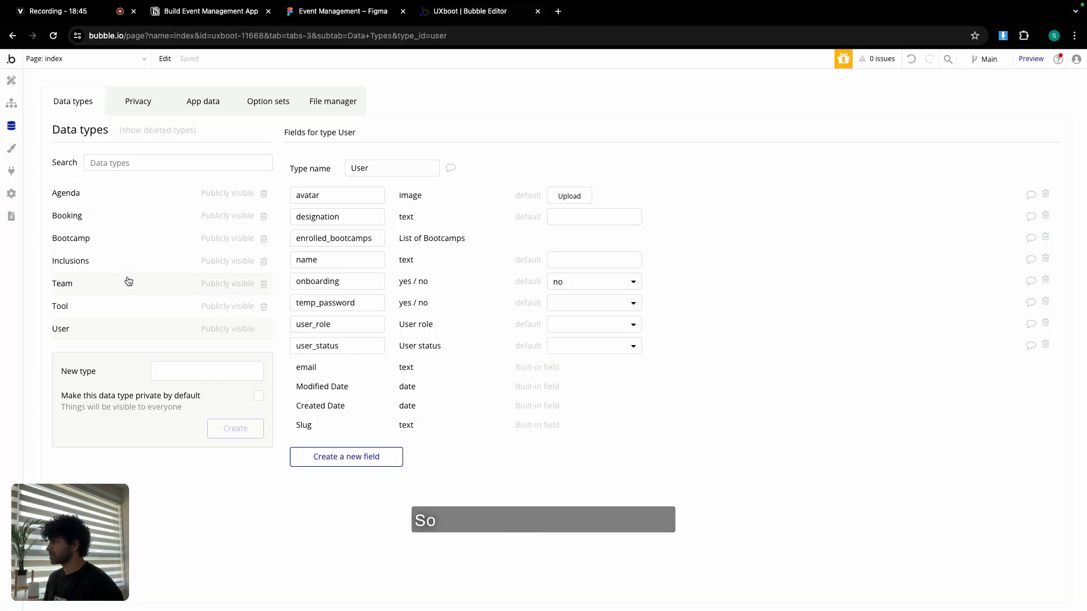
left_click(130, 238)
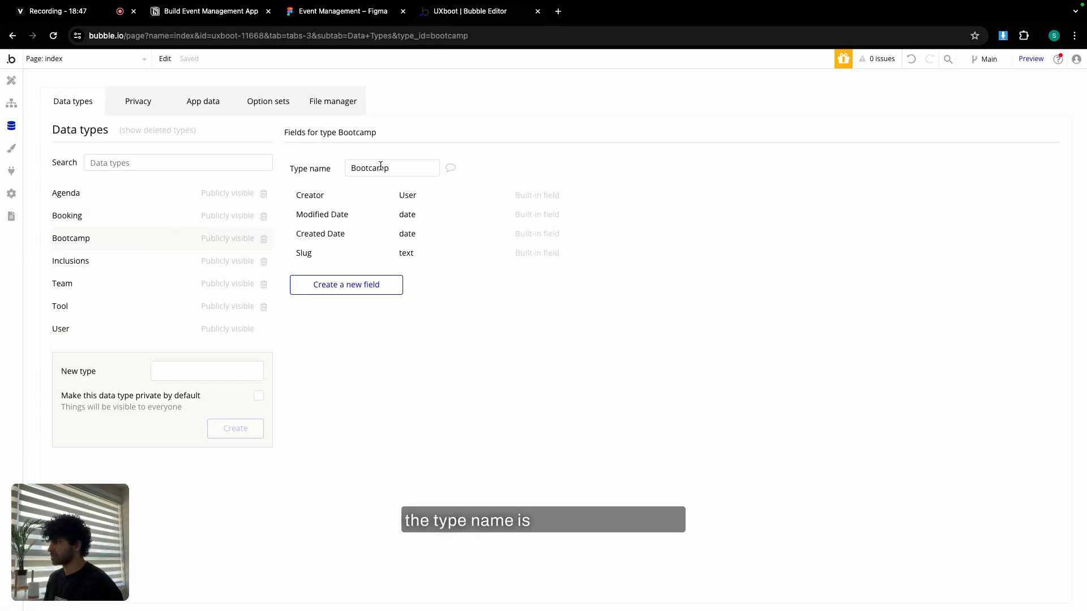
left_click(330, 284)
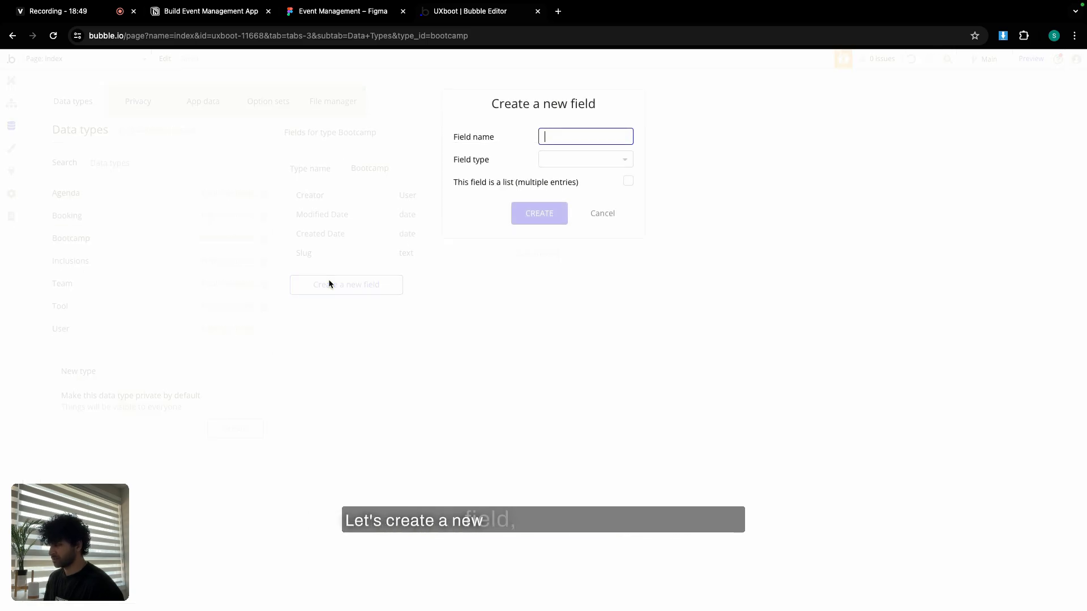
key("ctrl+v")
left_click(615, 160)
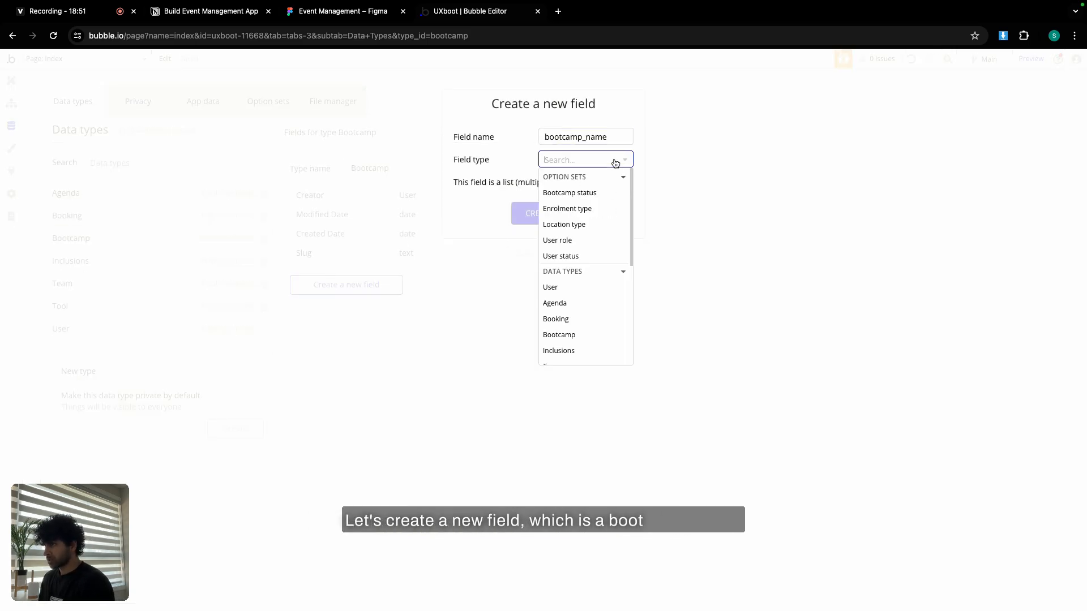
type("tex")
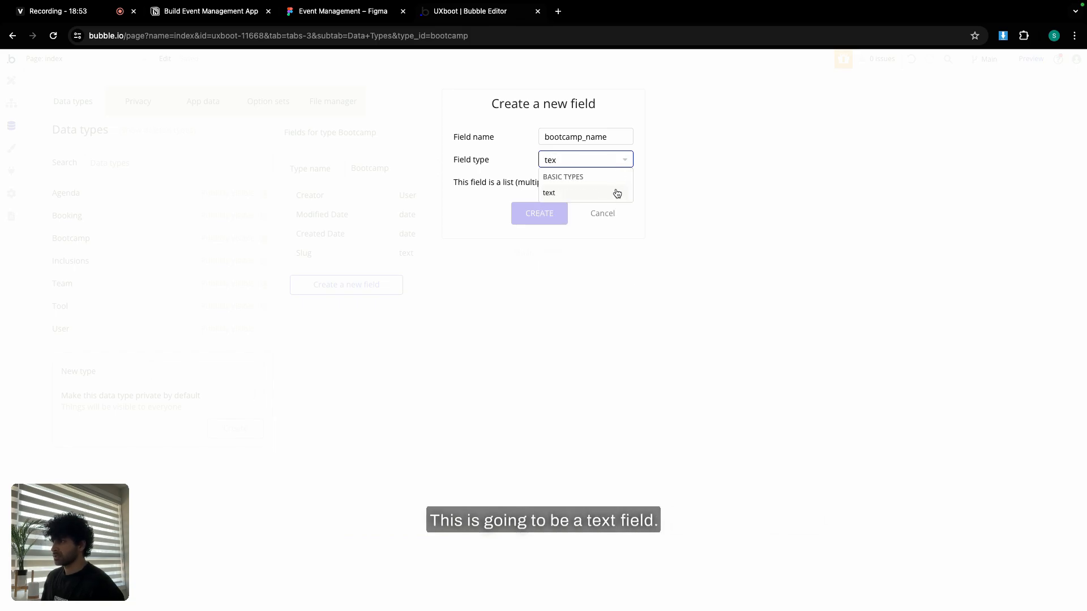
left_click(617, 193)
left_click(539, 213)
Add a tagline field of type text to Bootcamp.
left_click(249, 16)
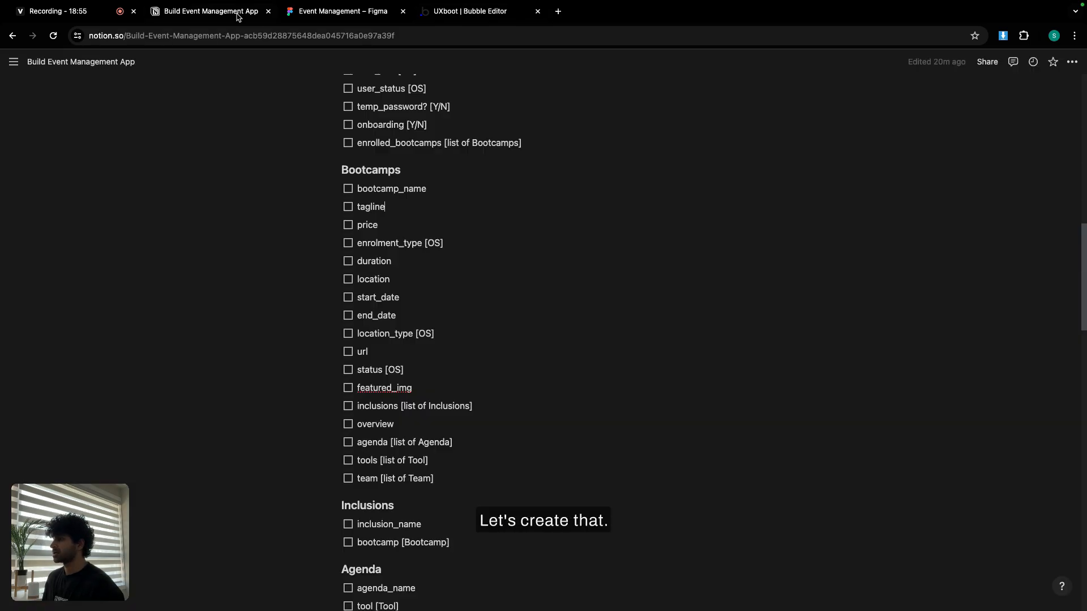
double_click(368, 208)
key("ctrl+c")
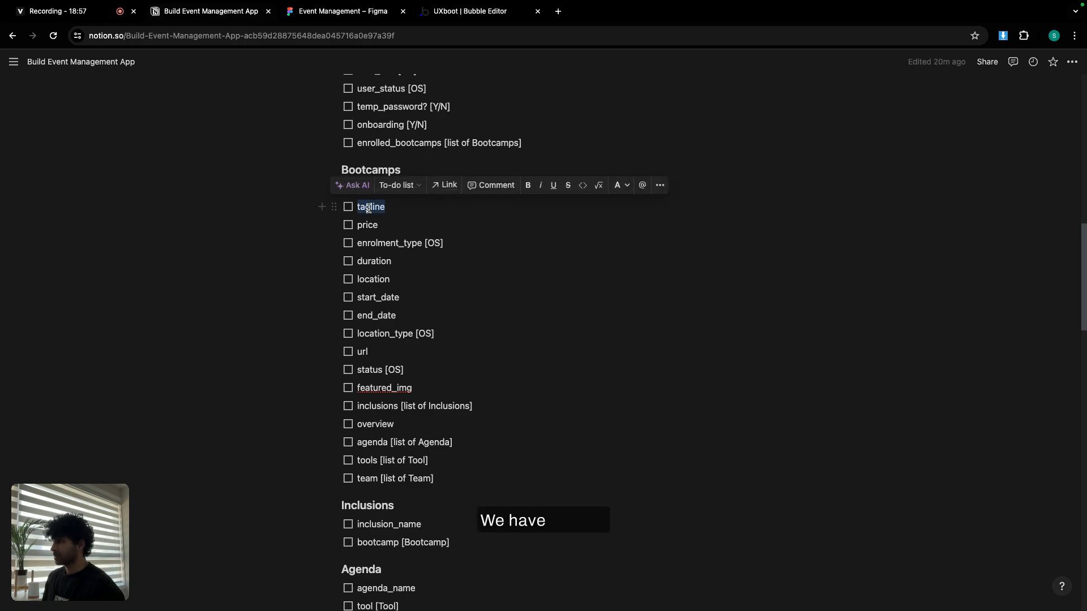
left_click(470, 11)
left_click(368, 305)
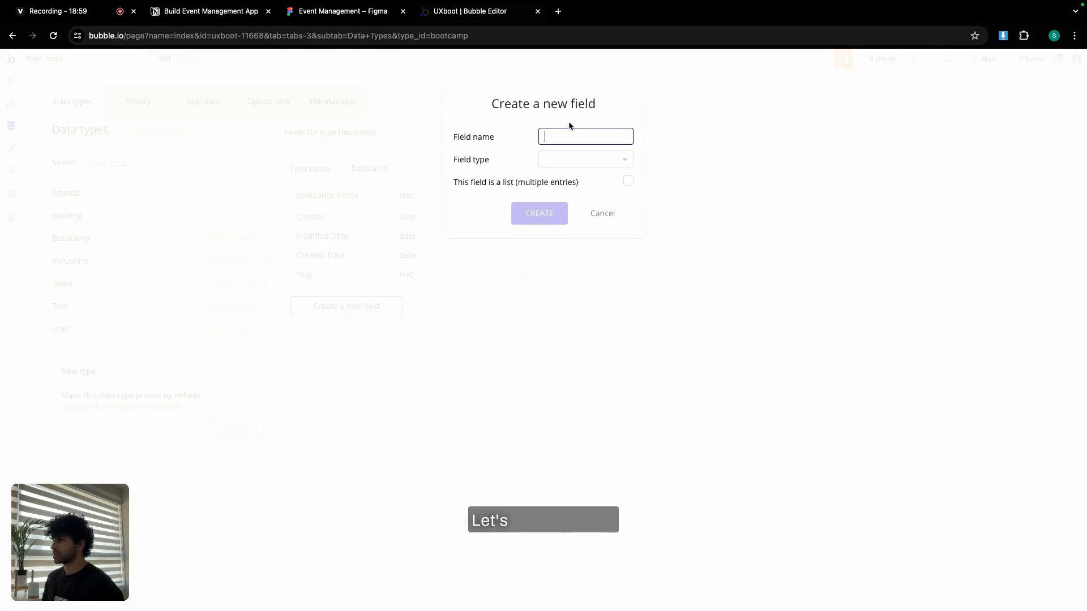
key("ctrl+v")
left_click(563, 159)
type("text")
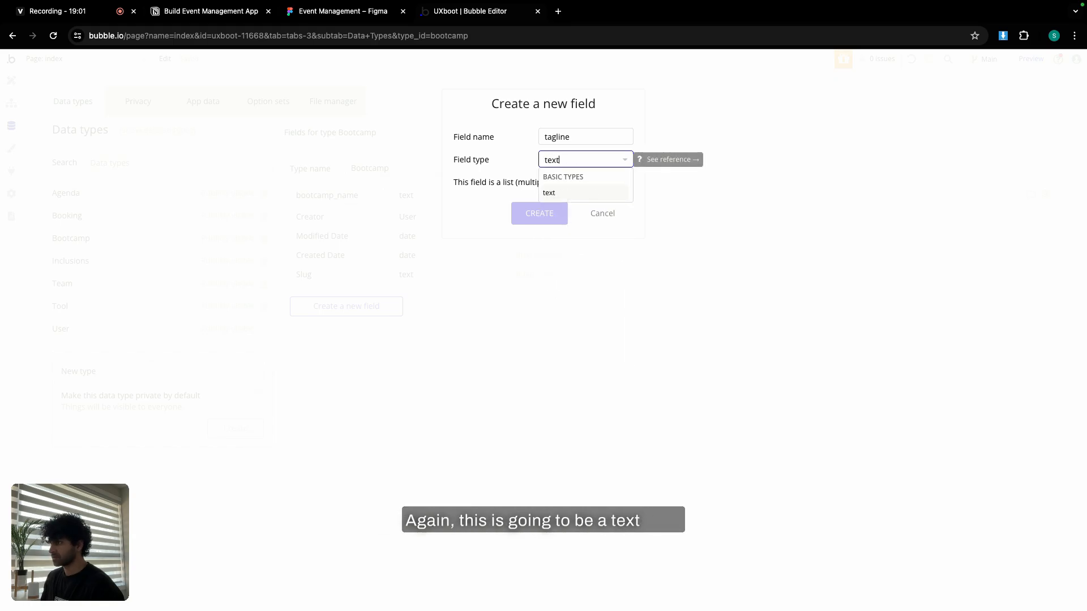
left_click(565, 192)
left_click(539, 214)
Add a price field of type number to Bootcamp.
left_click(210, 12)
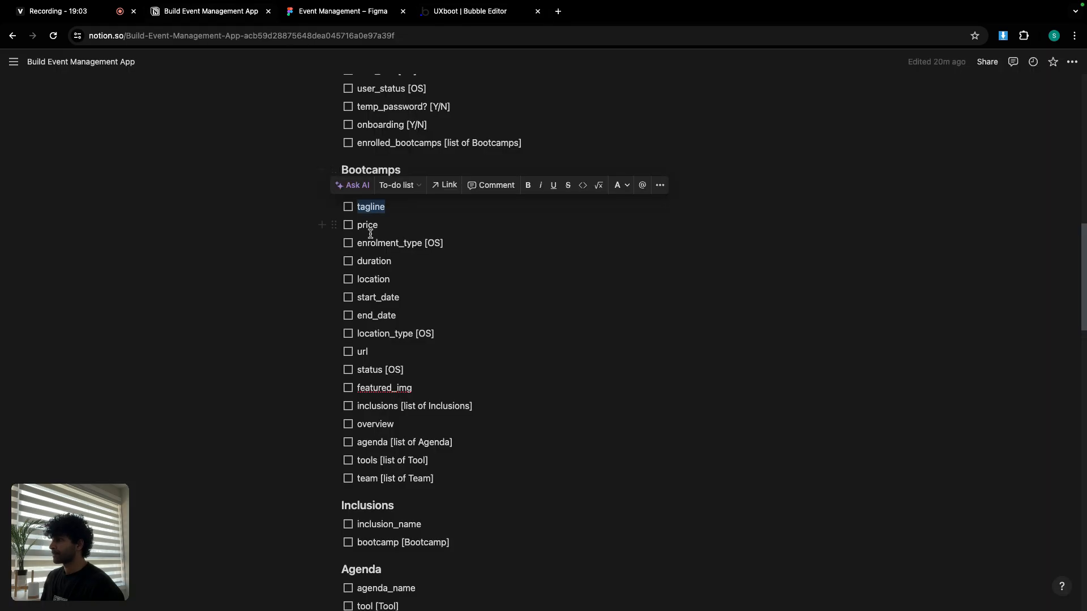
double_click(366, 227)
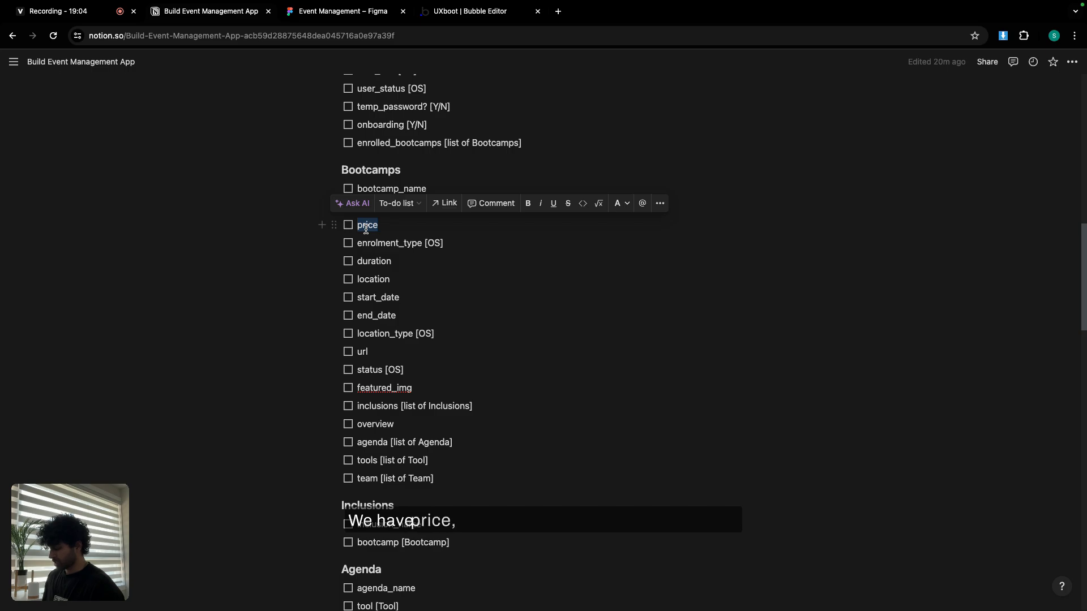
key("ctrl+c")
left_click(481, 12)
left_click(374, 328)
key("ctrl+v")
left_click(559, 160)
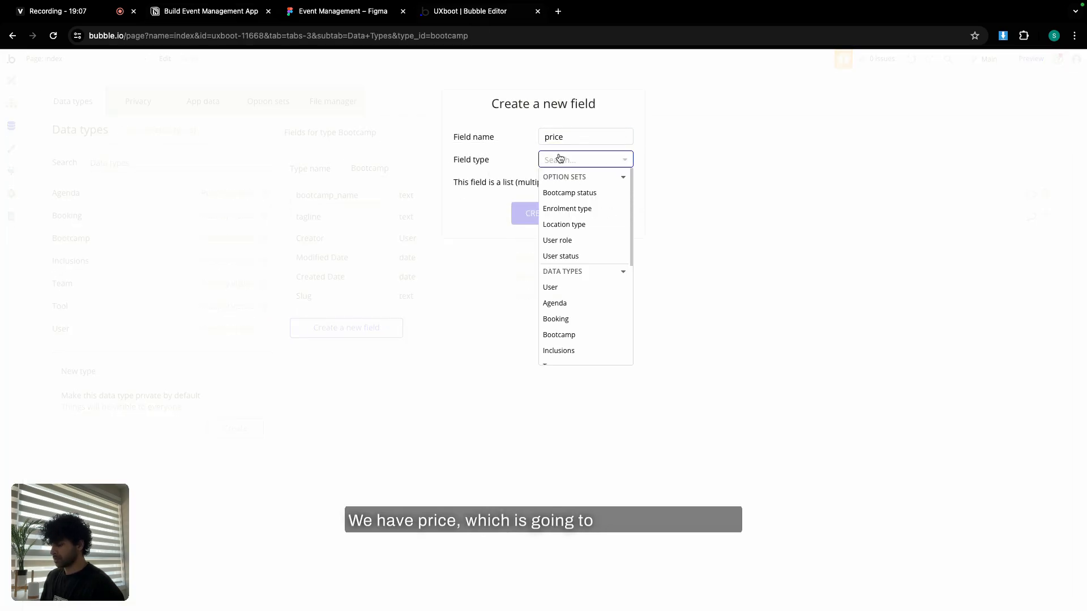
type("nu,m")
key("BackSpace")
key("BackSpace")
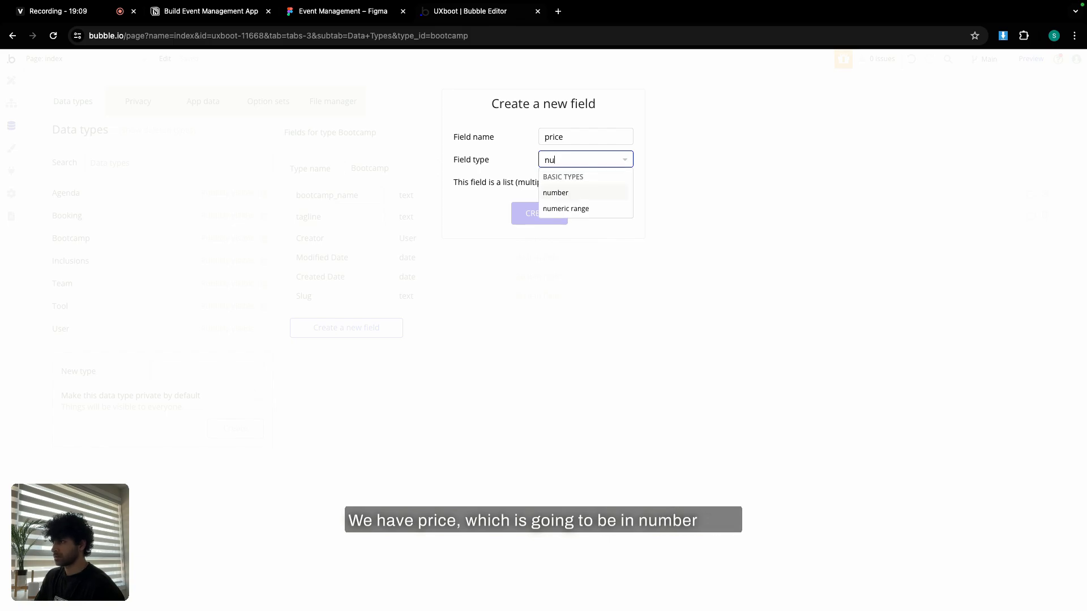
left_click(556, 192)
left_click(553, 213)
key("ctrl+2")
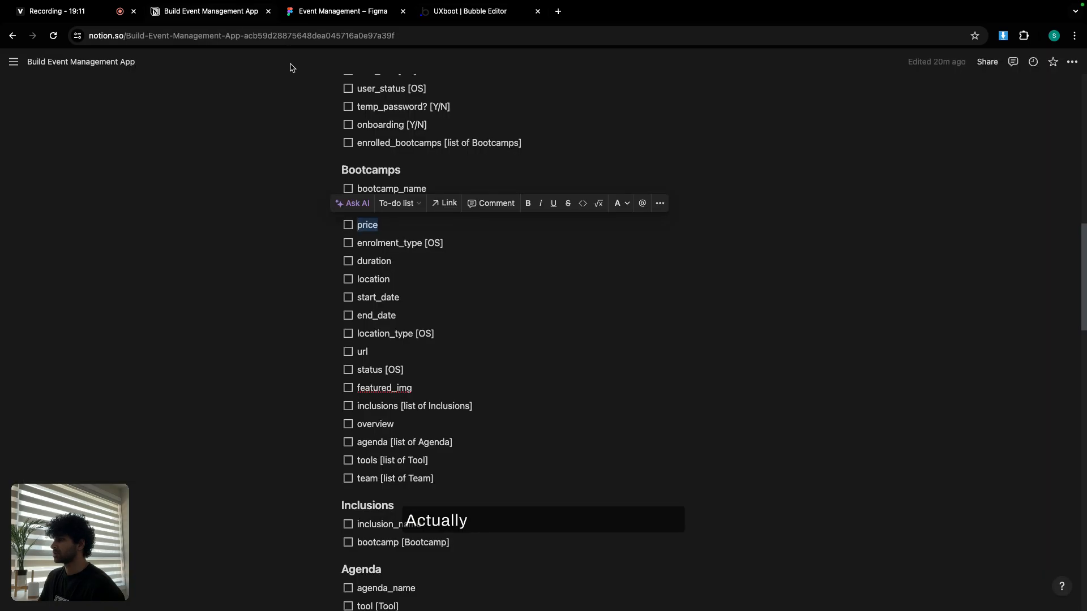
Add an enrolment_type field using the Enrolment type option set to Bootcamp.
double_click(381, 243)
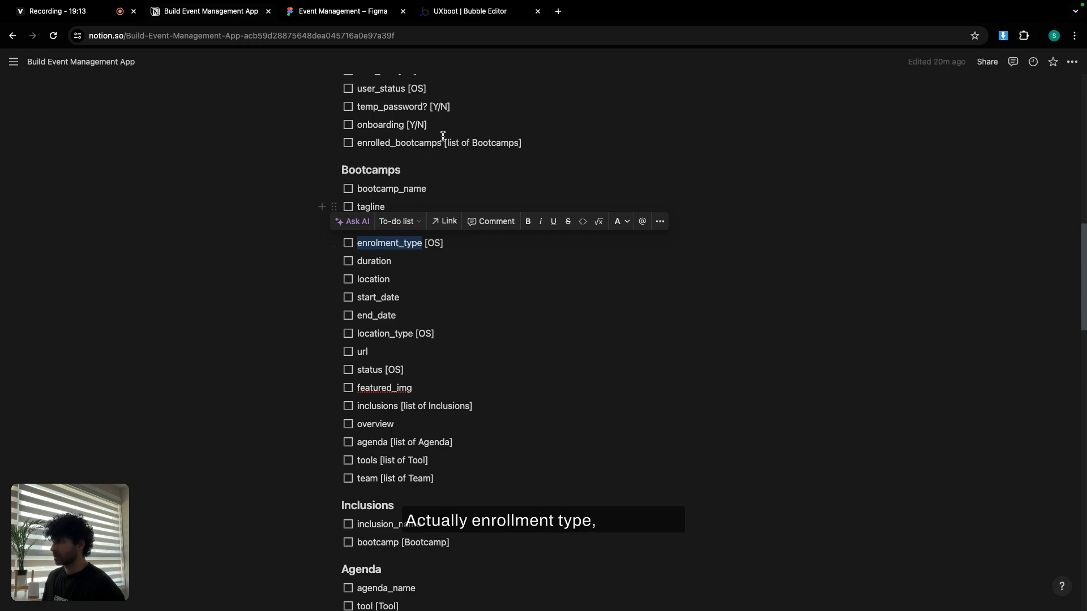
key("ctrl+4")
left_click(385, 351)
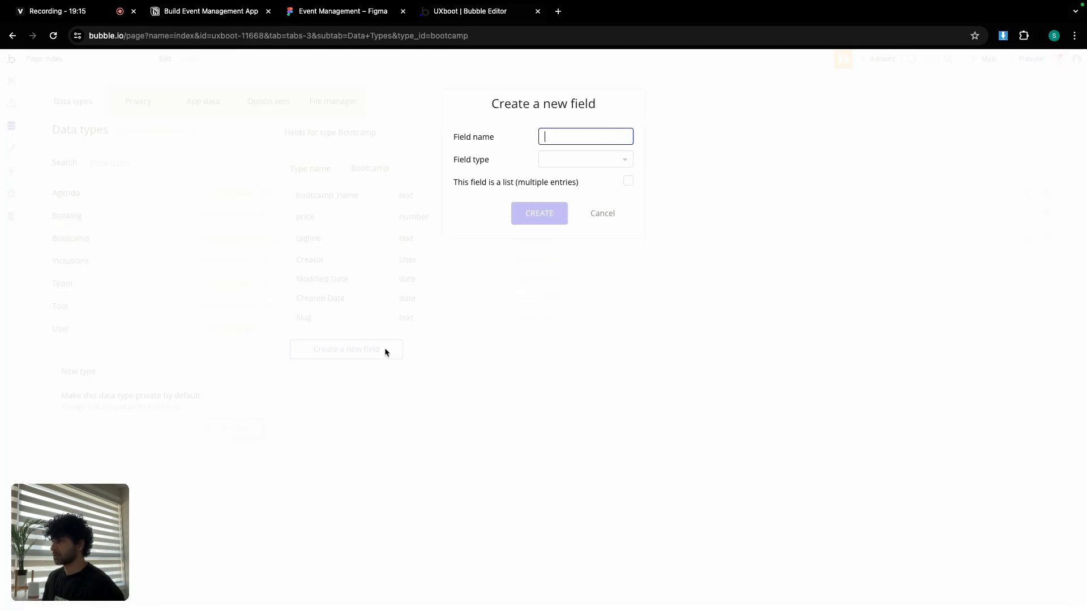
left_click(560, 162)
left_click(581, 209)
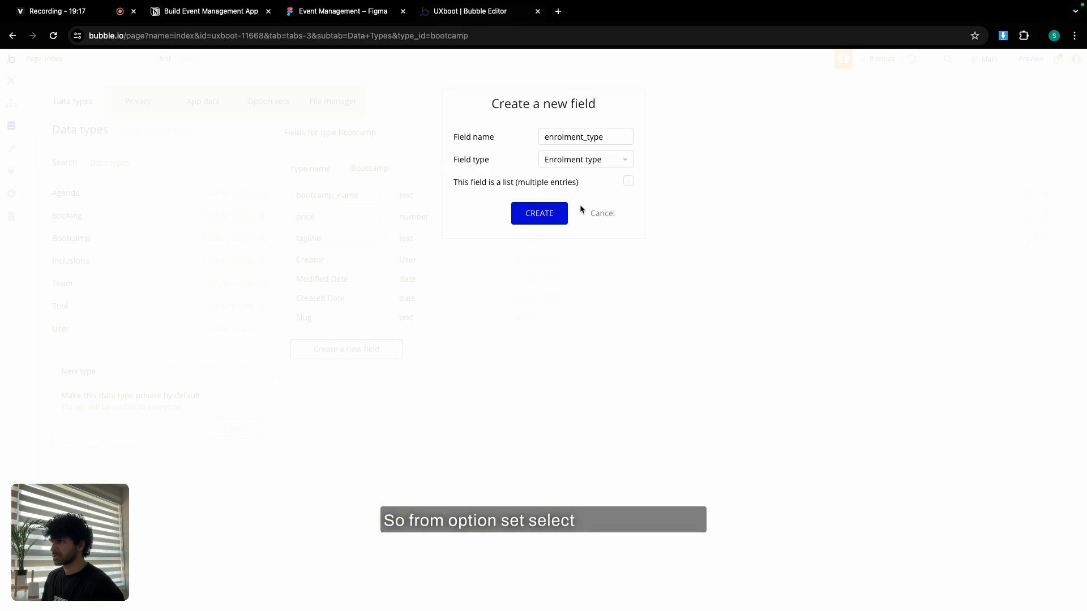
left_click(554, 221)
Add a duration text field to Bootcamp.
left_click(240, 18)
double_click(377, 263)
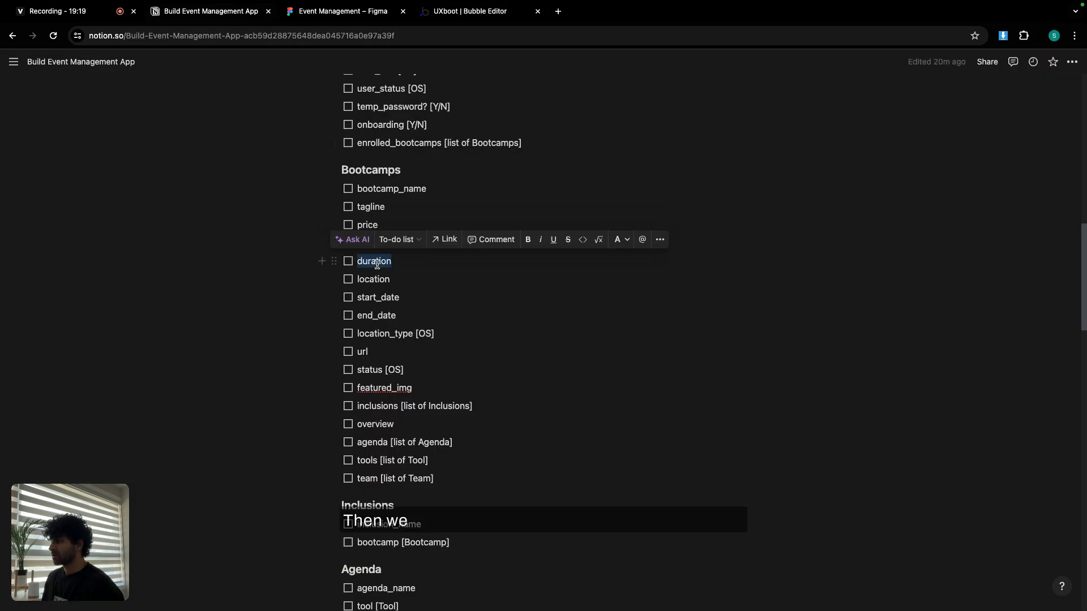
left_click(463, 16)
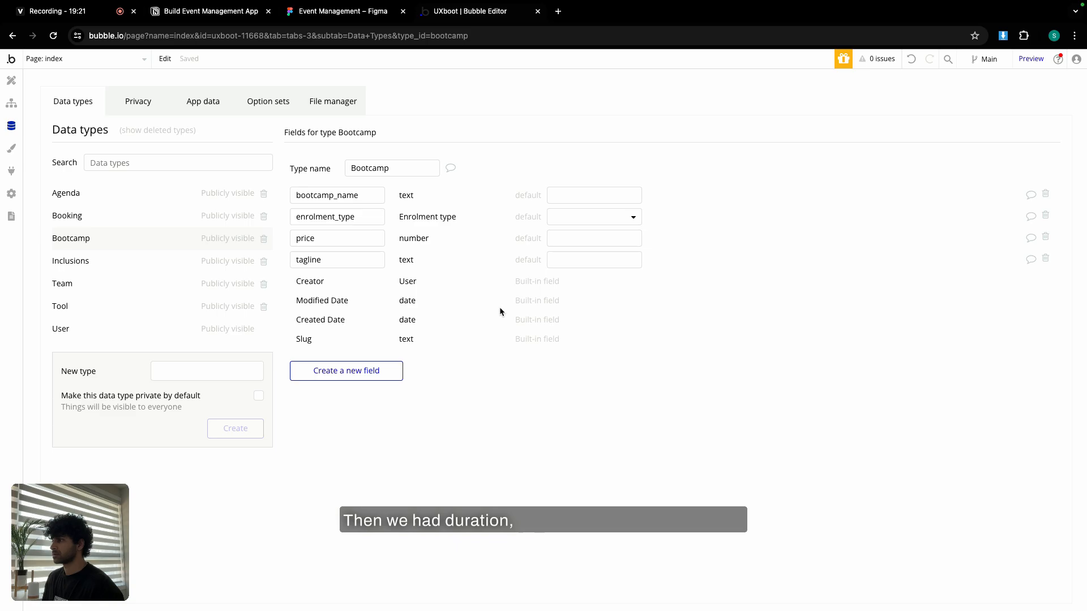
left_click(339, 374)
key("super+v")
left_click(546, 164)
type("text")
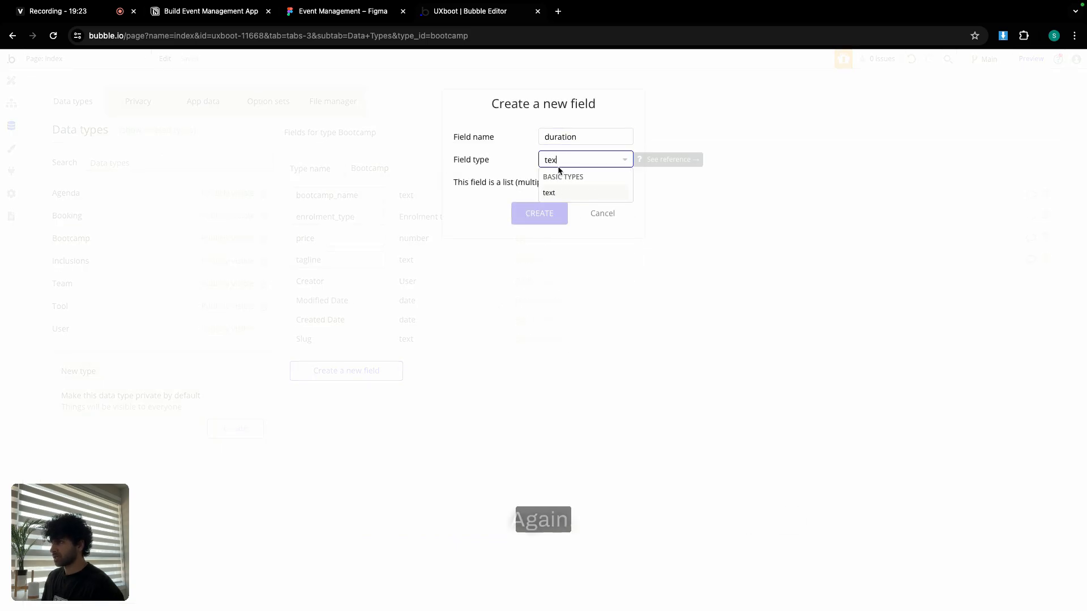
left_click(547, 191)
left_click(538, 213)
Add a location text field to Bootcamp.
left_click(211, 12)
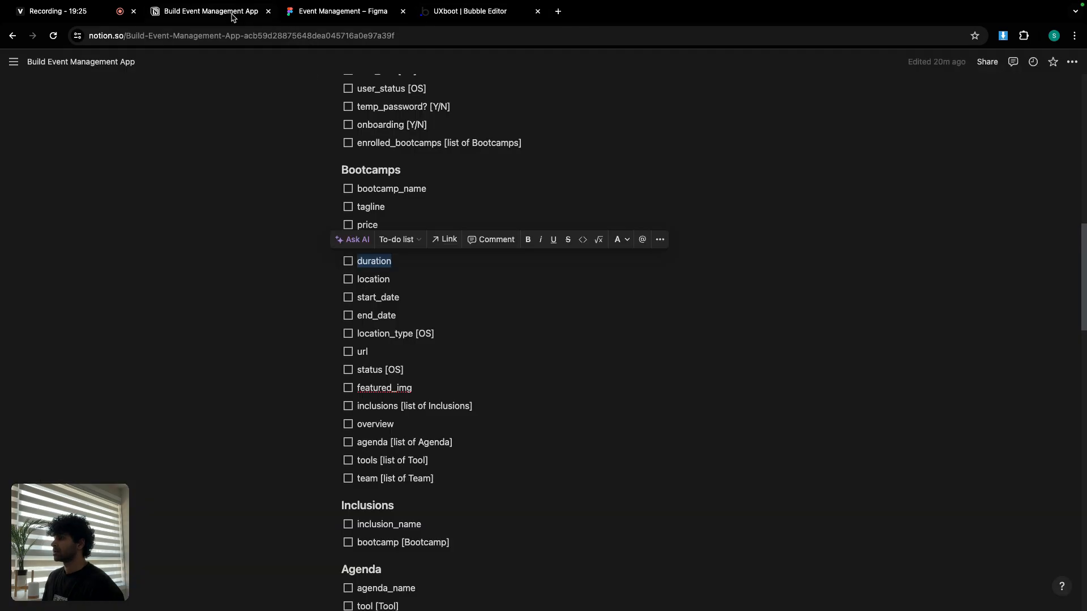
double_click(373, 280)
key("ctrl+c")
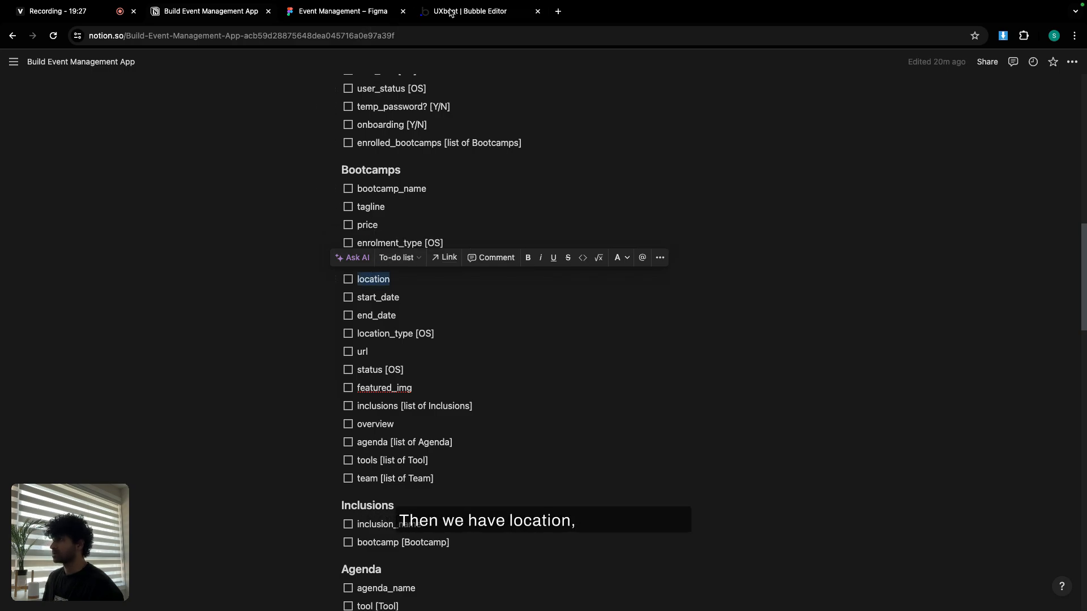
left_click(449, 12)
left_click(346, 392)
key("ctrl+v")
left_click(576, 161)
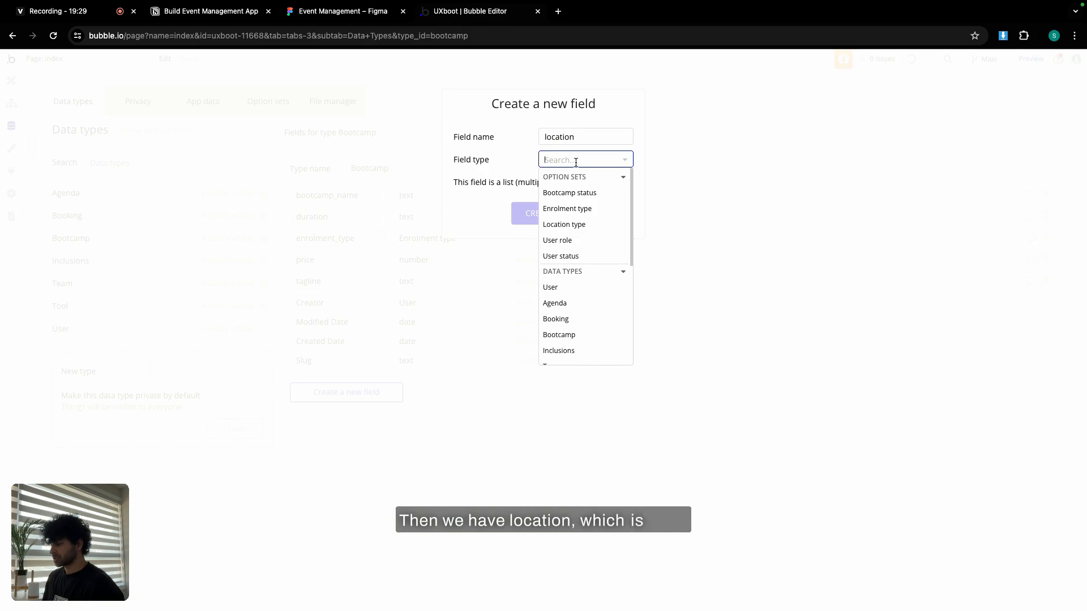
type("text")
key("Return")
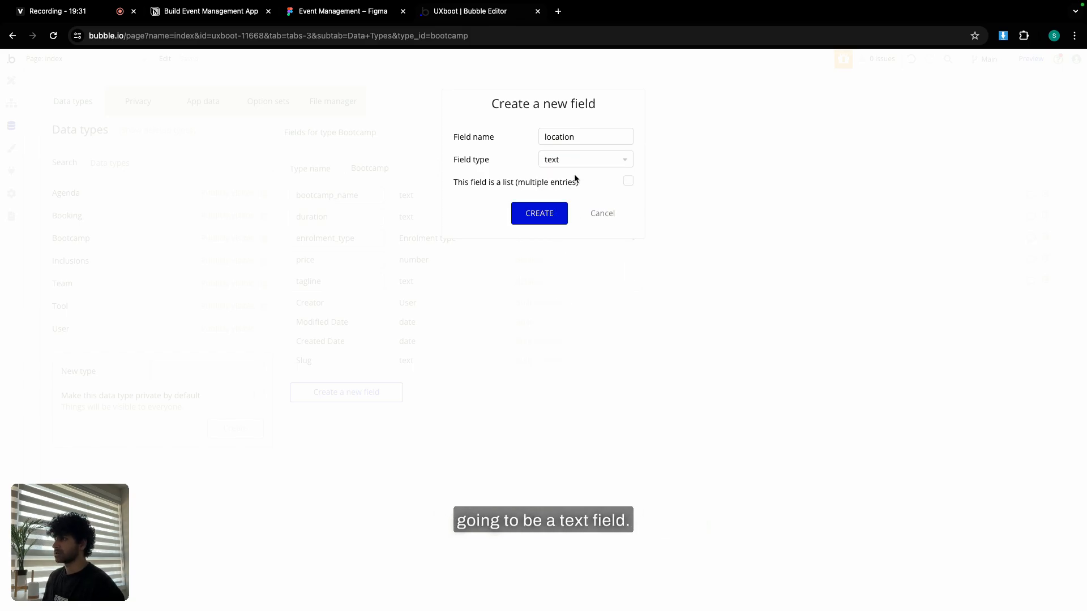
left_click(547, 213)
Add a start_date field of type date to Bootcamp.
left_click(231, 12)
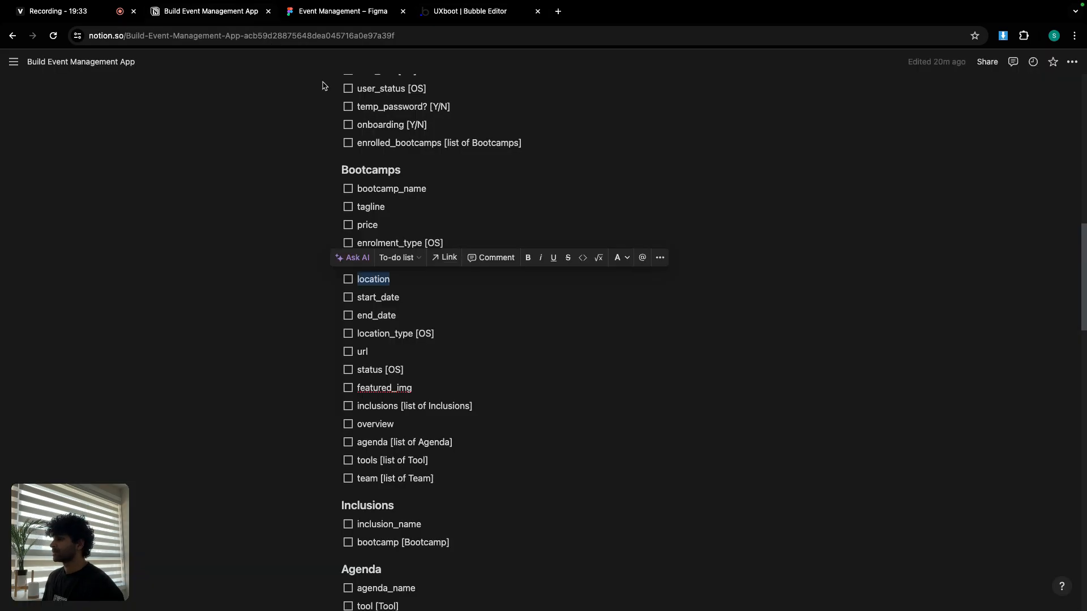
double_click(382, 303)
key("ctrl+c")
left_click(464, 12)
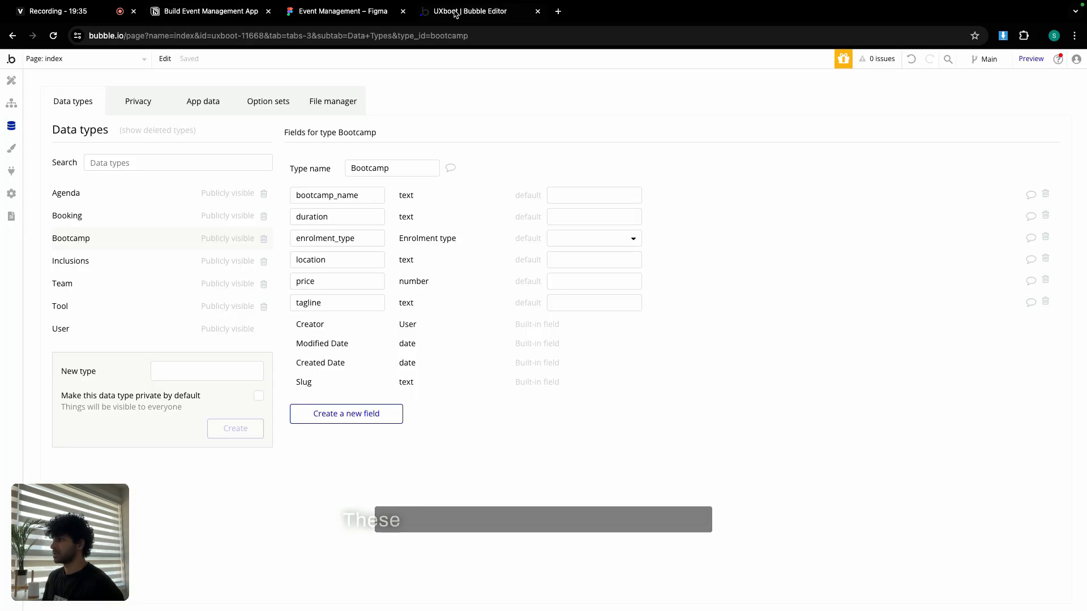
left_click(370, 414)
key("ctrl+v")
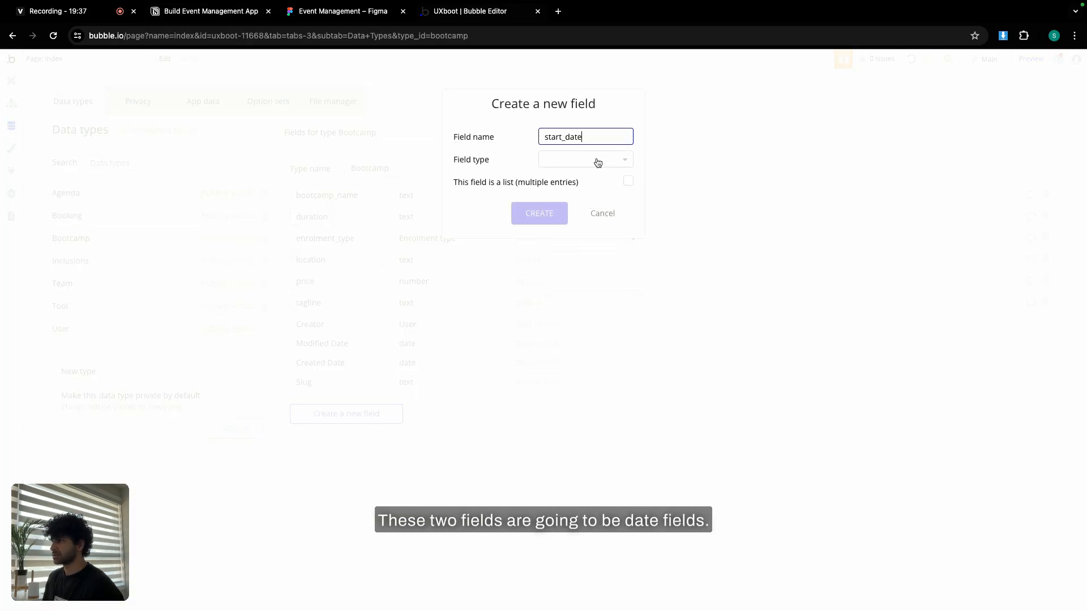
left_click(596, 160)
type("date")
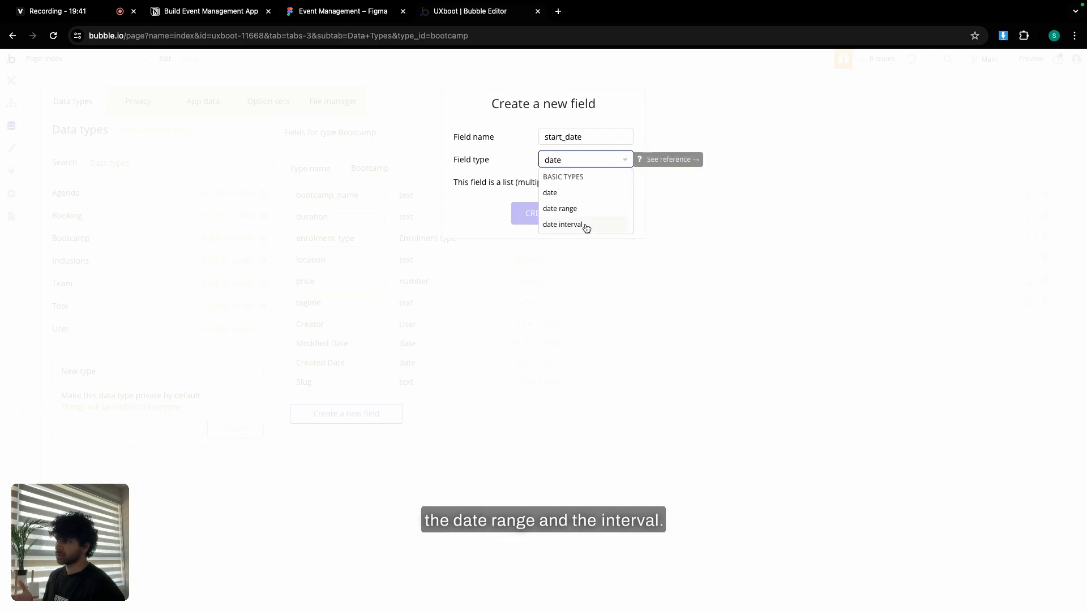
left_click(568, 195)
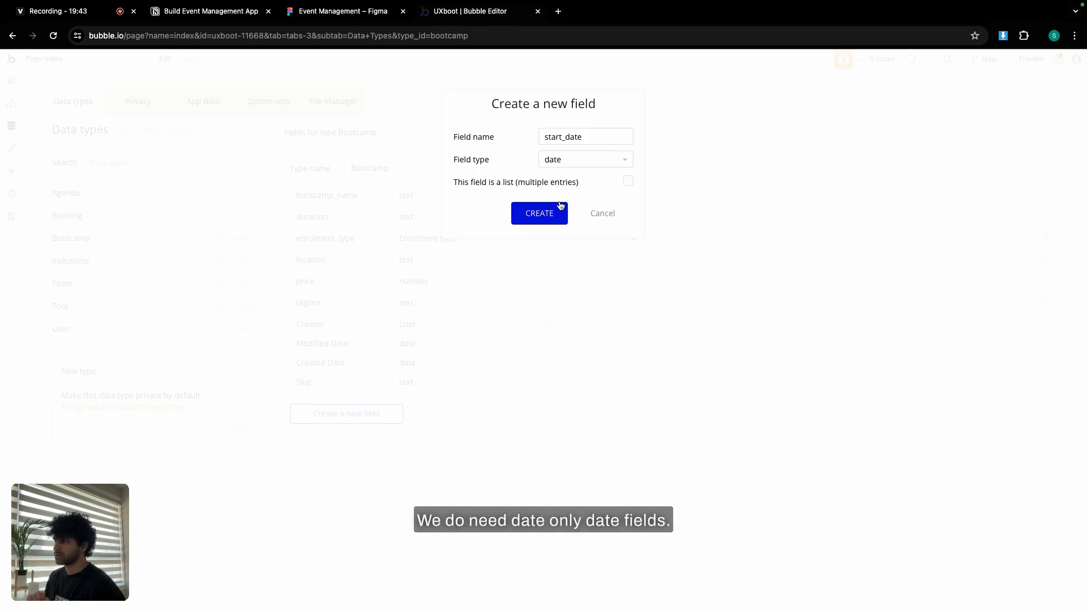
left_click(552, 209)
Add an end_date field of type date to Bootcamp.
left_click(232, 14)
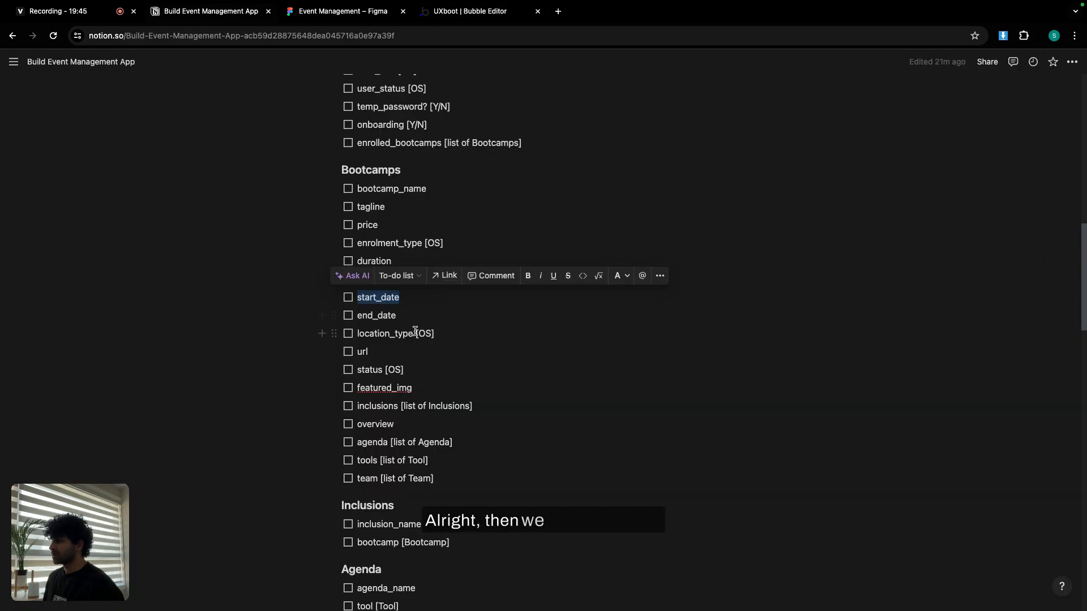
double_click(378, 316)
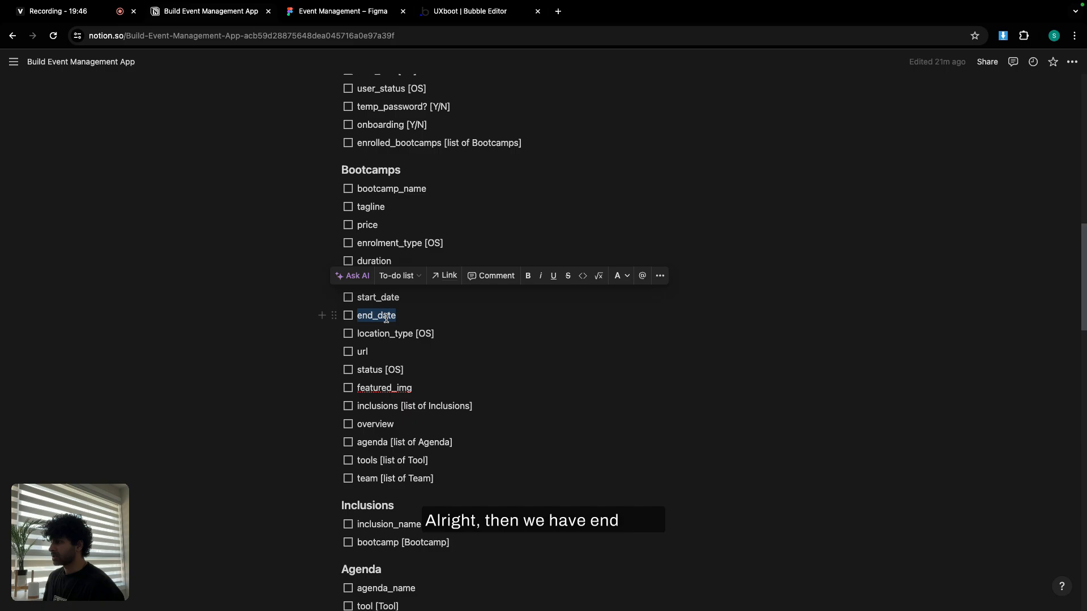
left_click(452, 13)
left_click(347, 435)
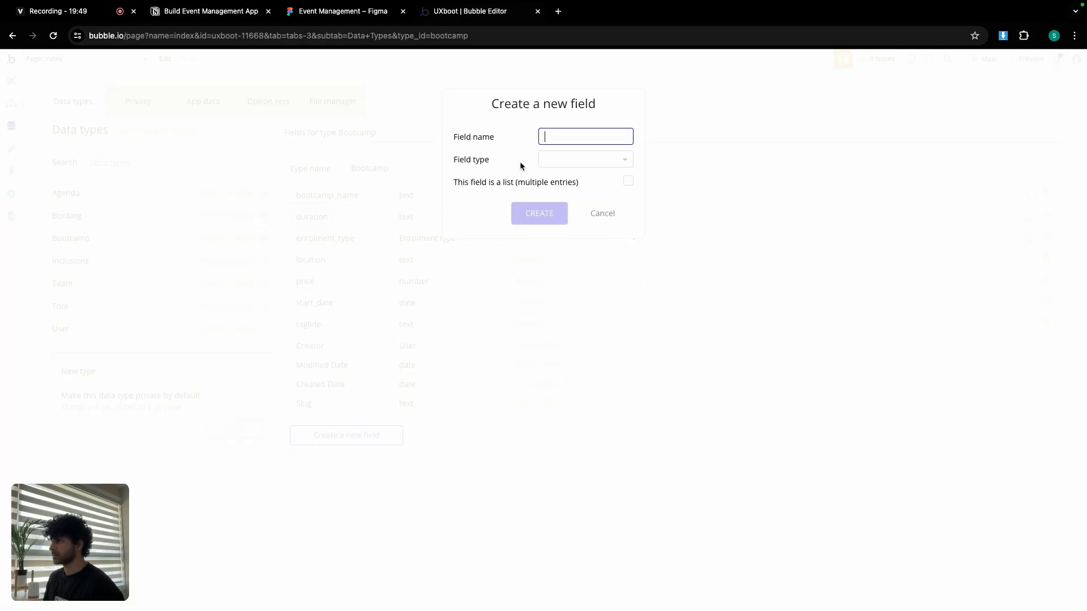
left_click(552, 159)
type("da")
left_click(567, 223)
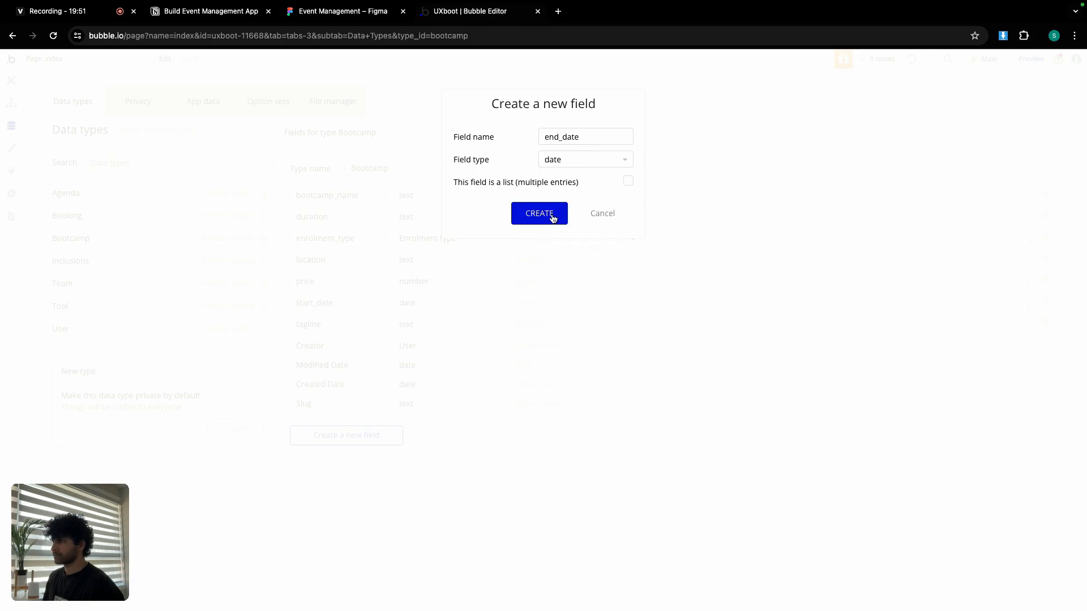
left_click(552, 218)
Add a location_type field using the Location type option set.
left_click(238, 12)
double_click(380, 332)
key("ctrl+c")
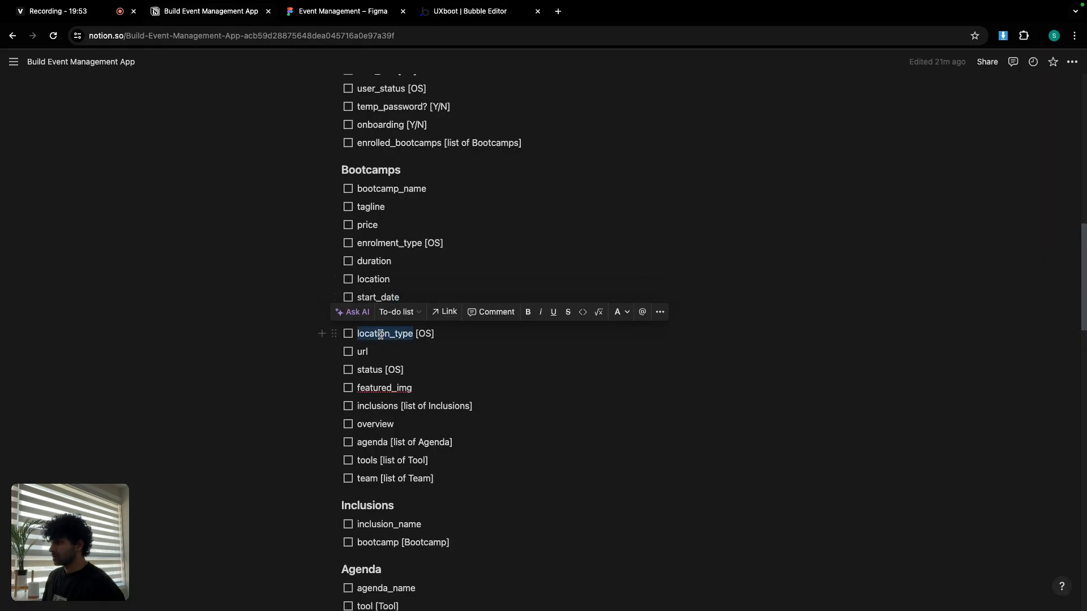
left_click(439, 15)
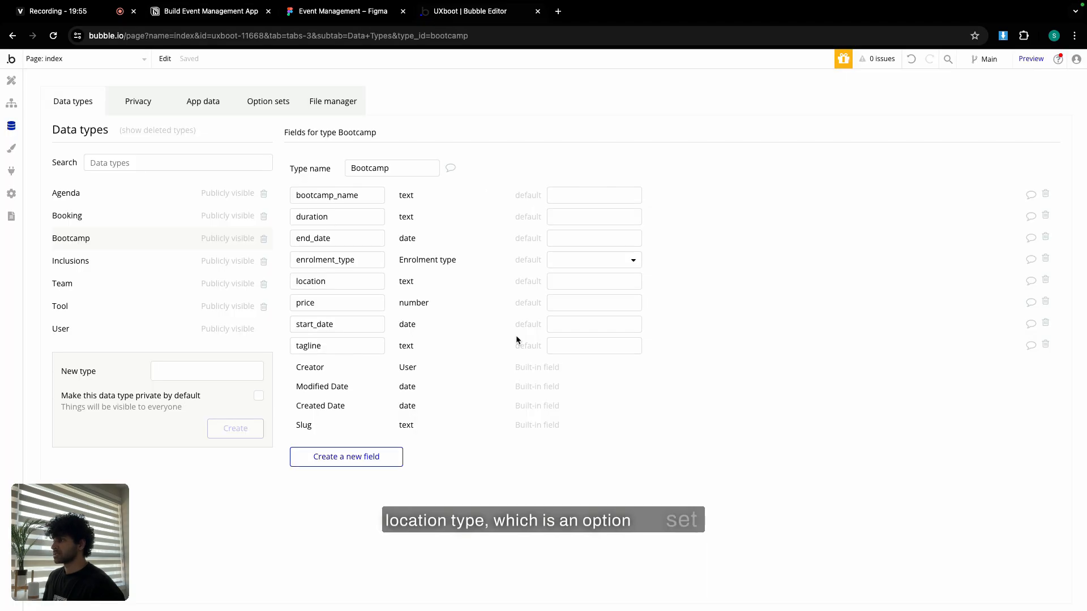
left_click(346, 456)
key("ctrl+v")
left_click(573, 161)
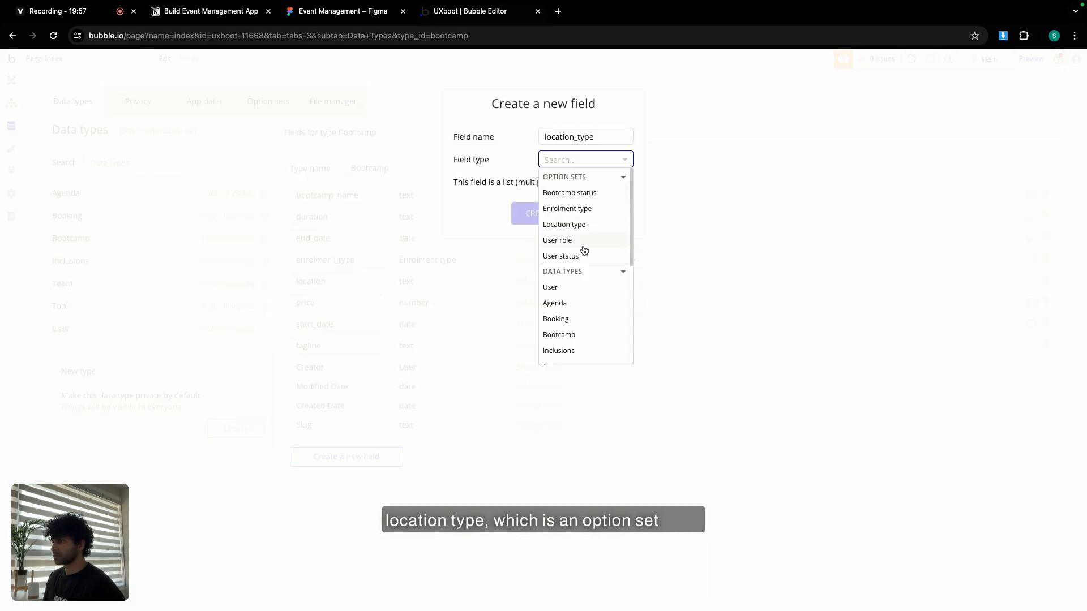
left_click(582, 225)
left_click(558, 219)
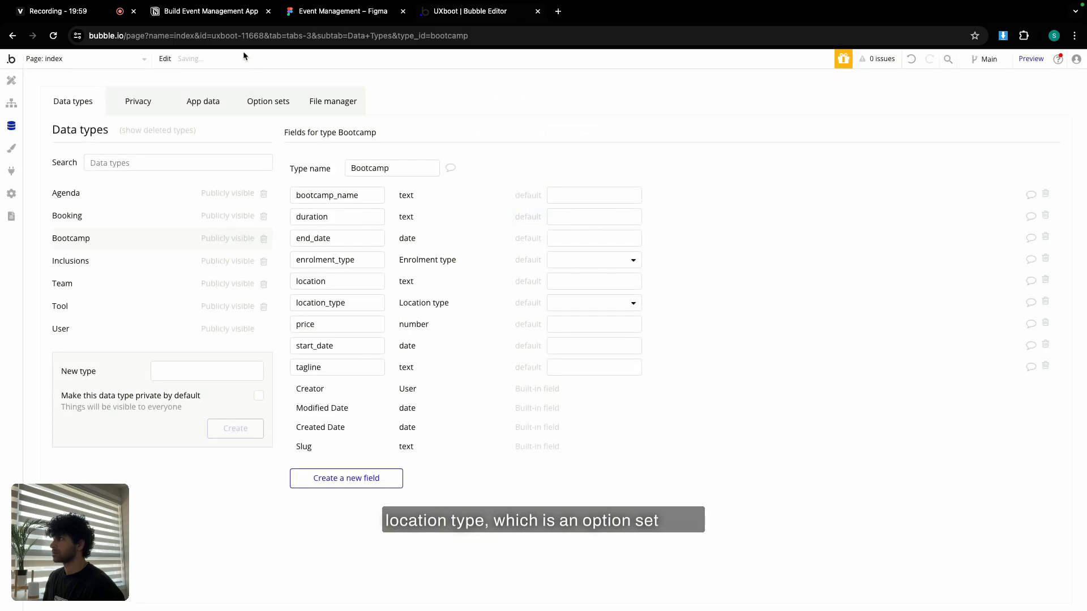
Add a url text field to Bootcamp and copy status from the Notion plan.
left_click(210, 11)
left_click(367, 351)
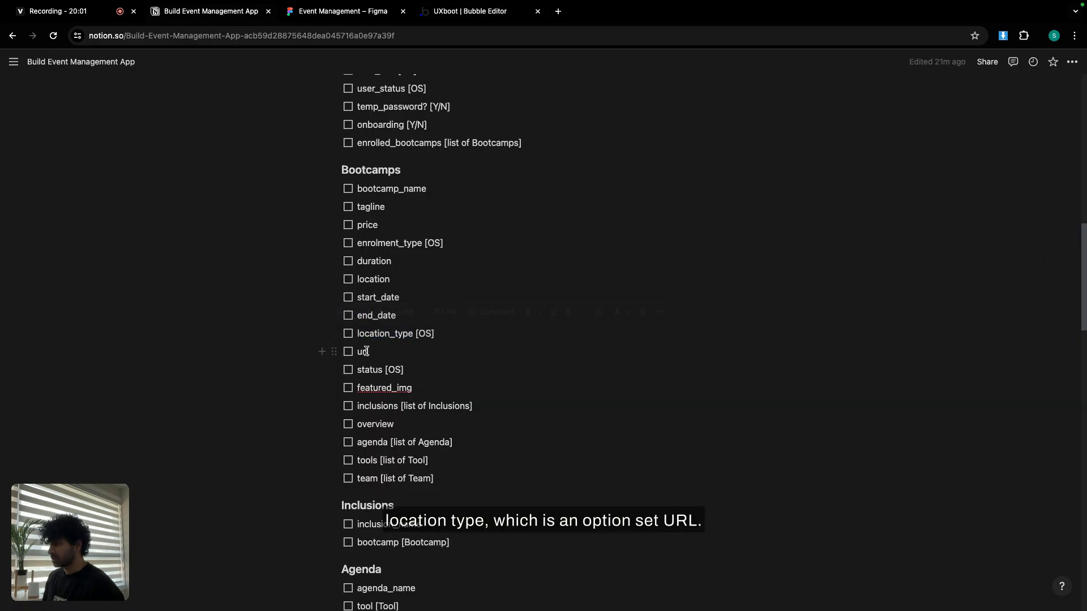
double_click(367, 351)
left_click(463, 13)
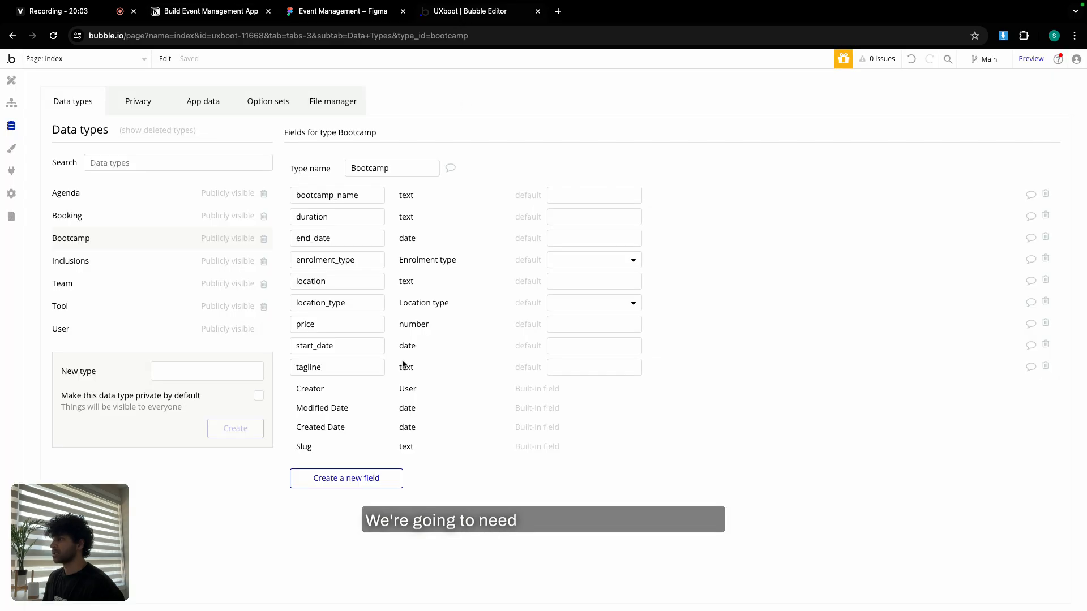
left_click(328, 477)
left_click(547, 163)
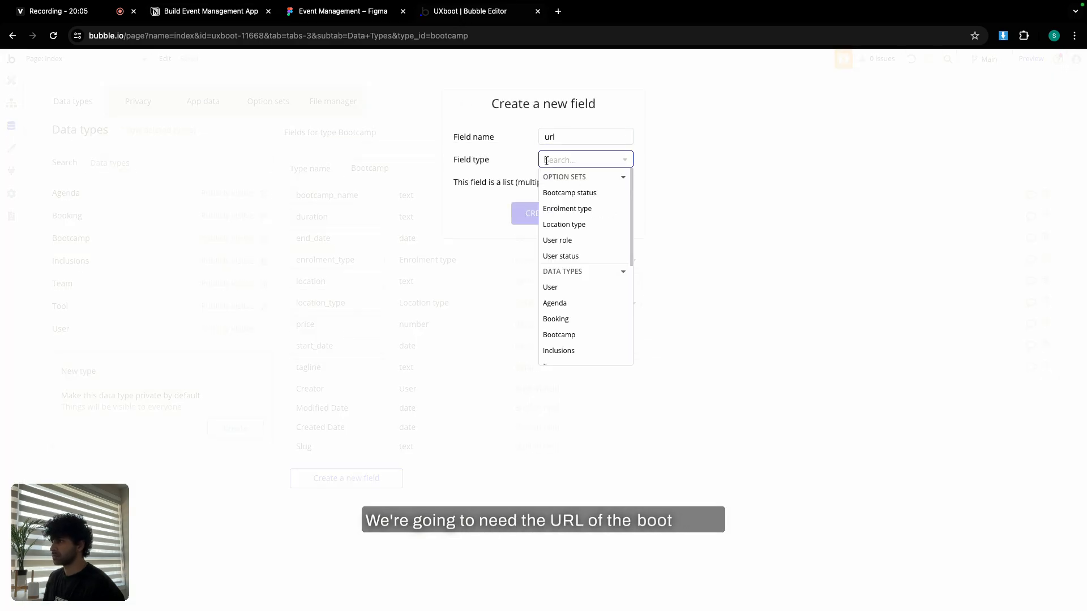
type("text")
left_click(554, 187)
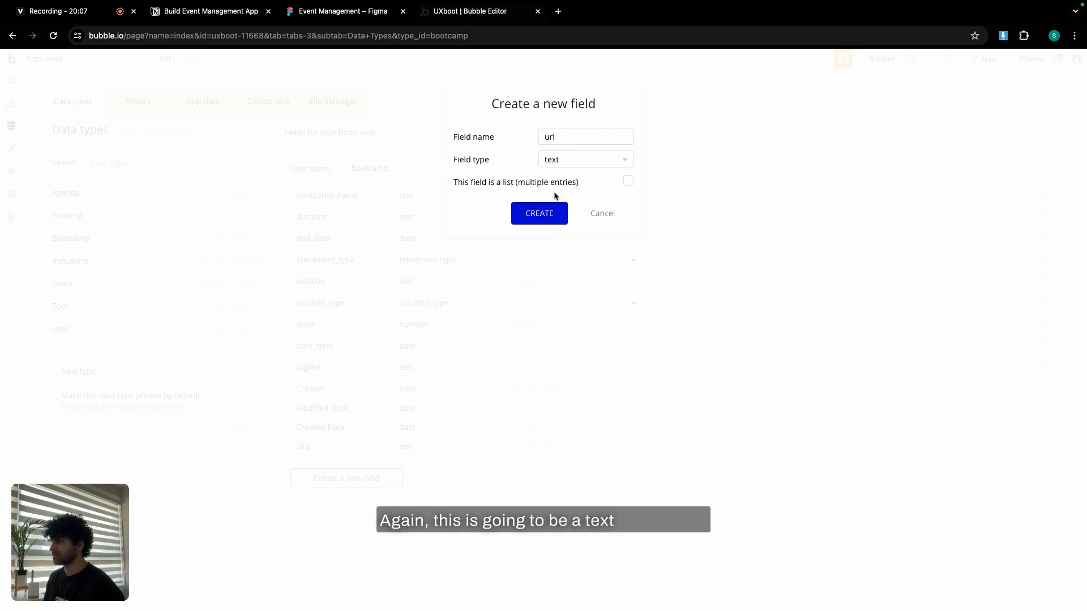
left_click(549, 215)
left_click(232, 10)
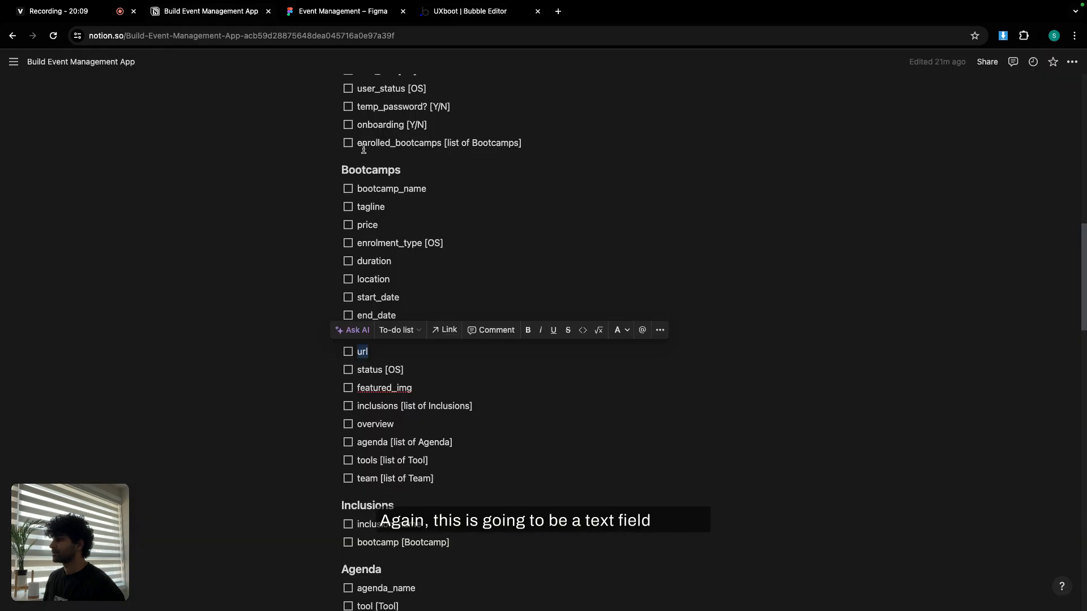
double_click(369, 368)
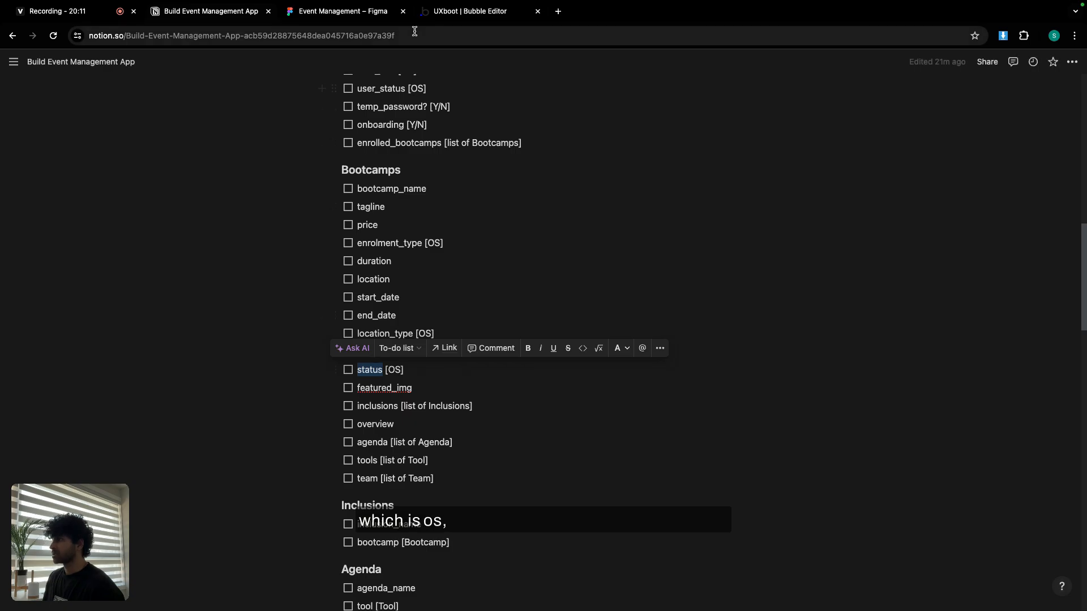
left_click(447, 11)
Add the status field with the Bootcamp status option set as its type.
left_click(356, 500)
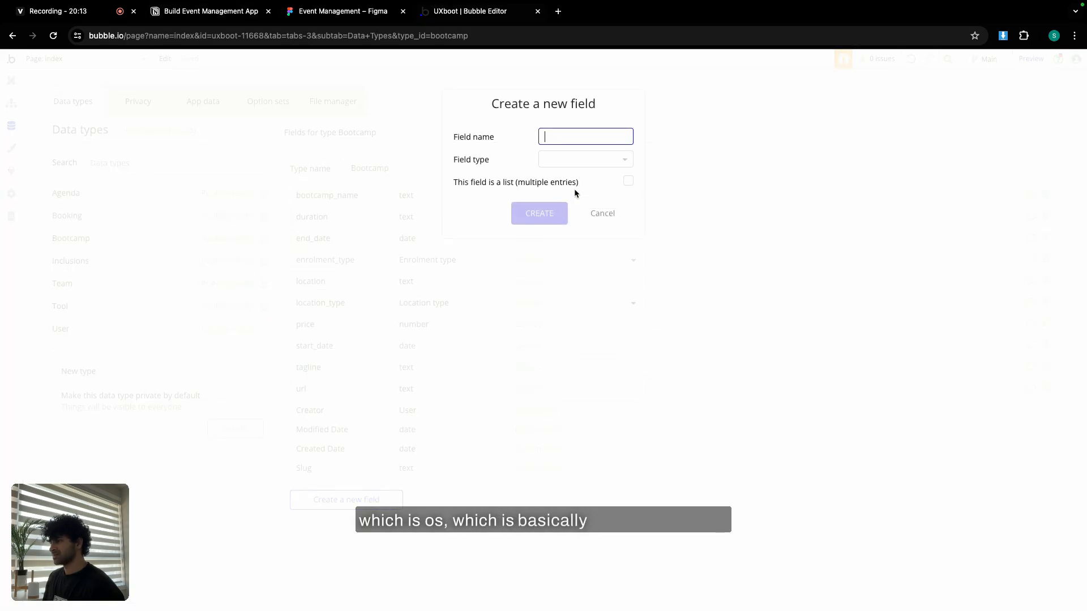
left_click(591, 165)
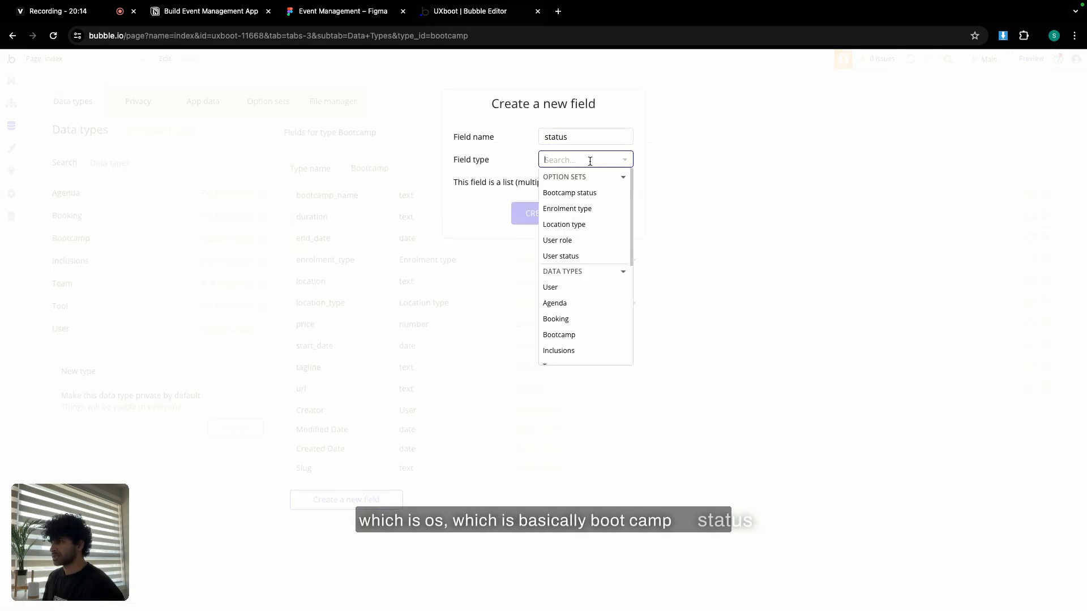
left_click(571, 192)
left_click(539, 213)
Add a featured_img field of type image to Bootcamp.
left_click(210, 11)
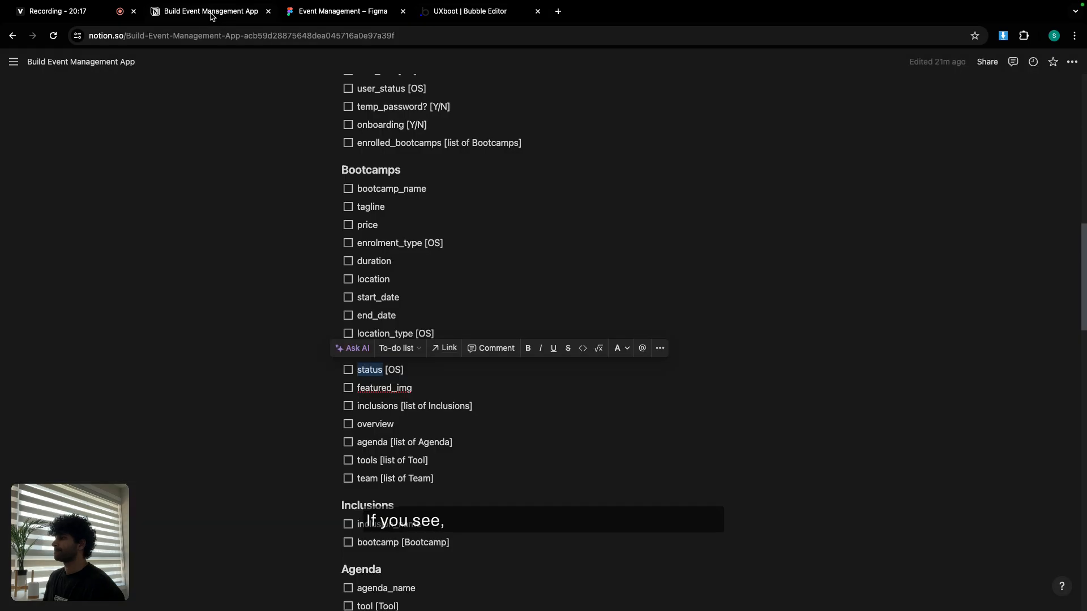
double_click(387, 387)
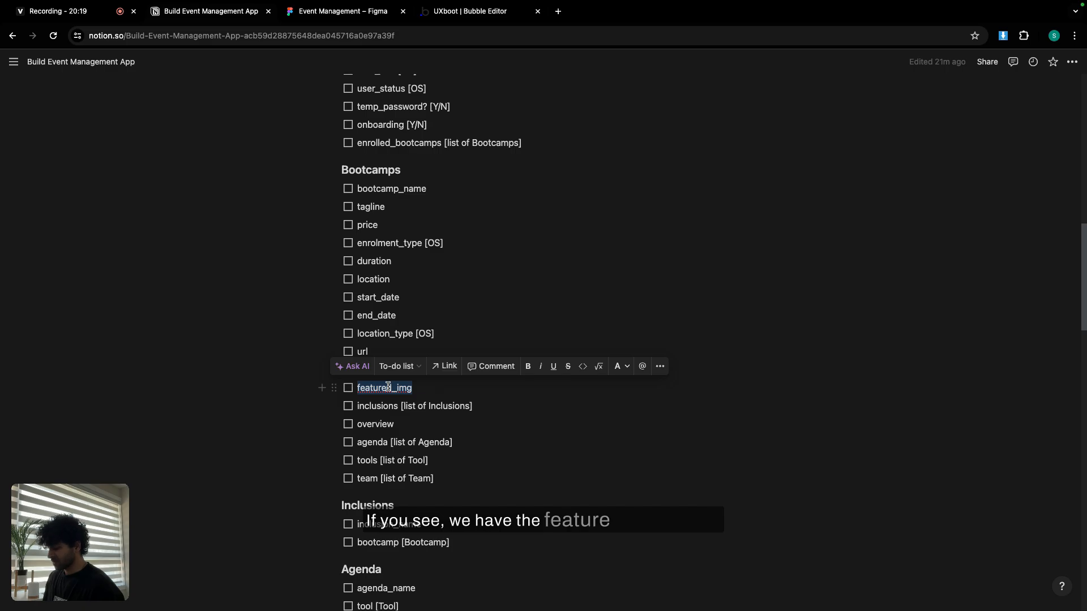
left_click(467, 12)
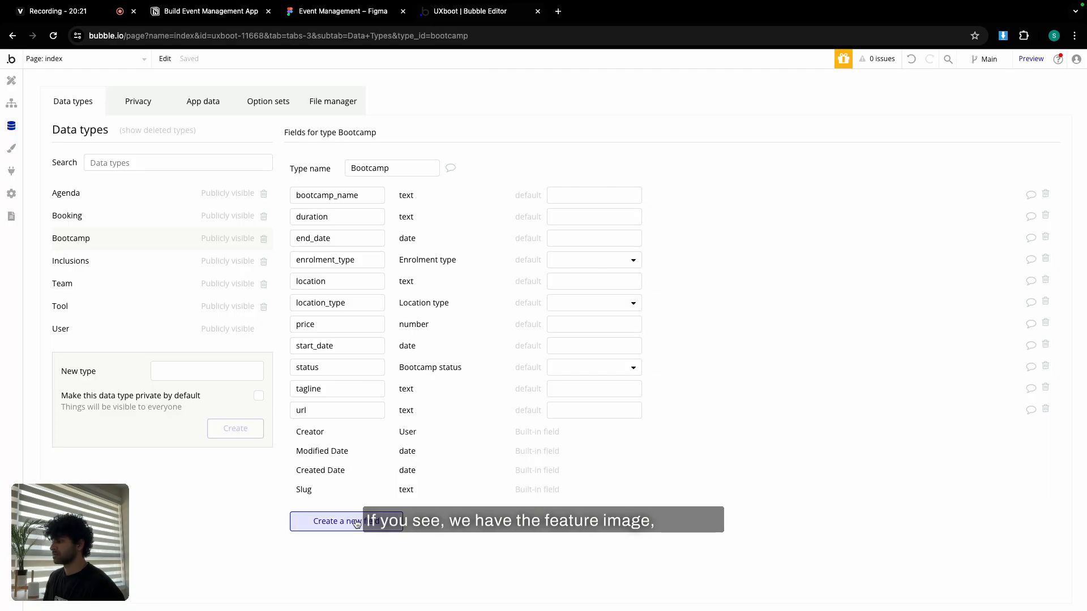
left_click(319, 520)
type("featured_img")
left_click(586, 160)
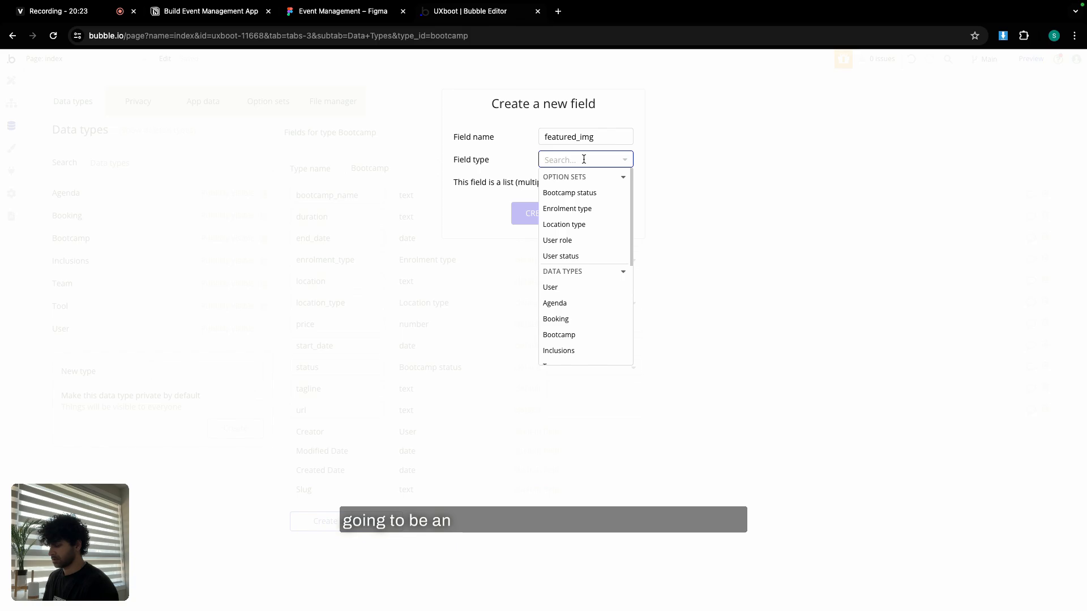
type("im")
left_click(575, 189)
left_click(550, 211)
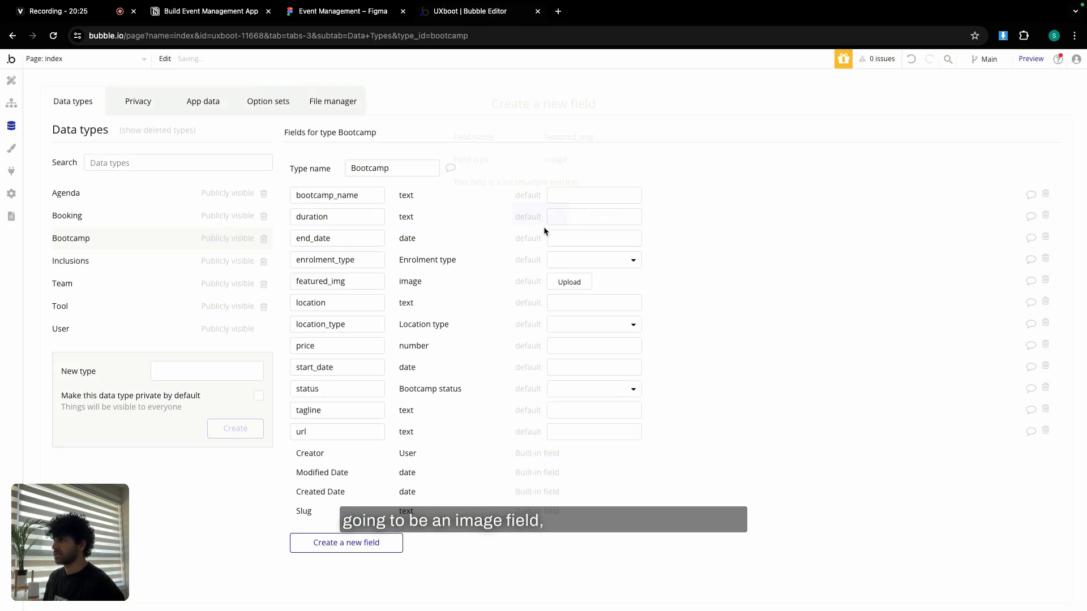
Add an inclusions field holding a list of Inclusions, then copy overview from the plan.
left_click(186, 11)
scroll(432, 291, "down", 2)
double_click(378, 301)
key("ctrl+c")
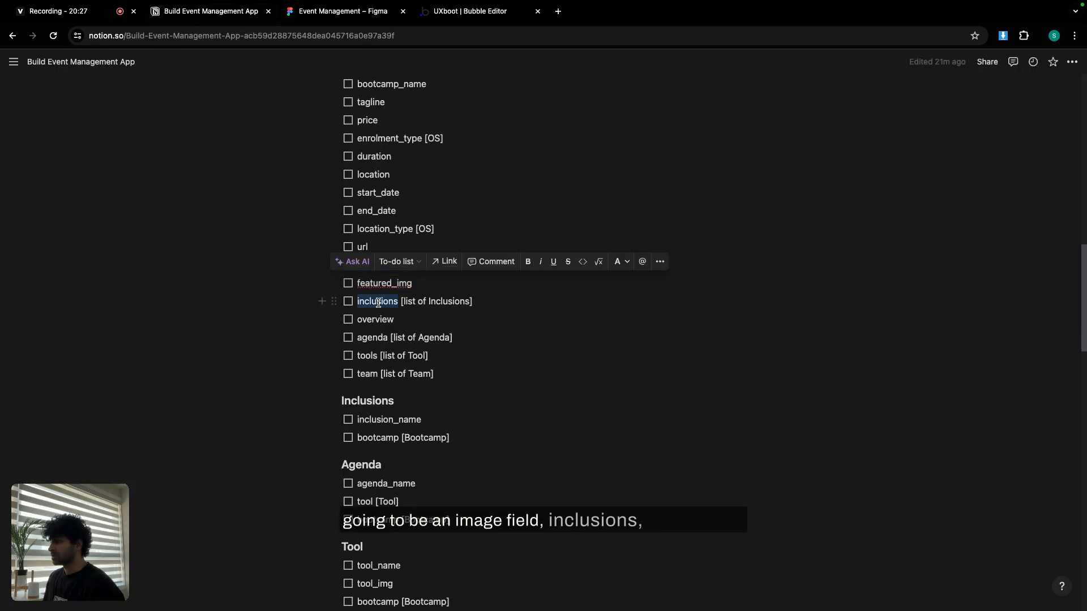
left_click(469, 17)
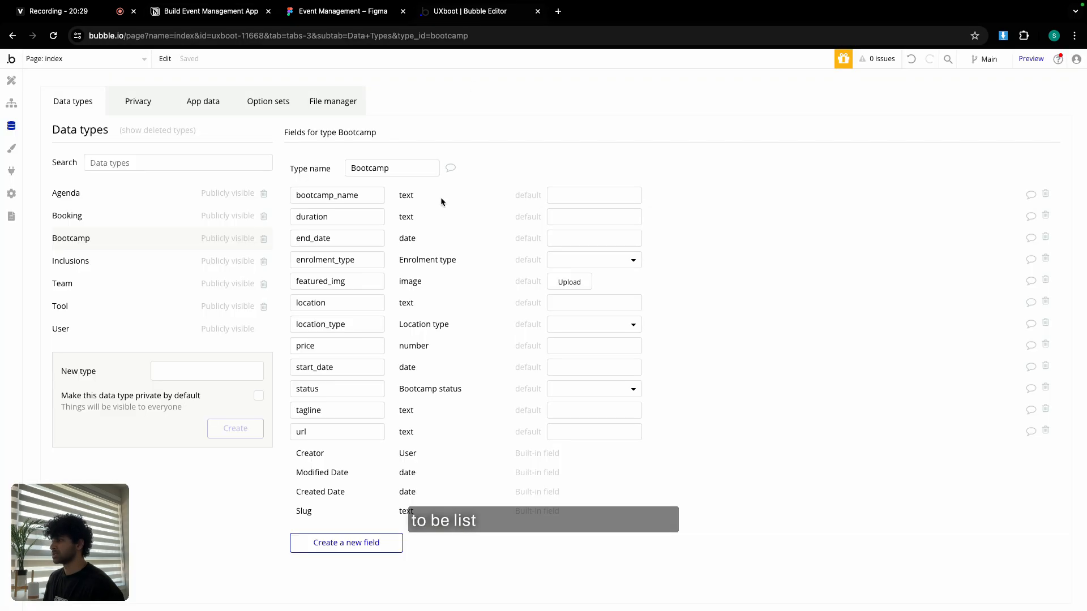
left_click(346, 542)
key("ctrl+v")
left_click(583, 160)
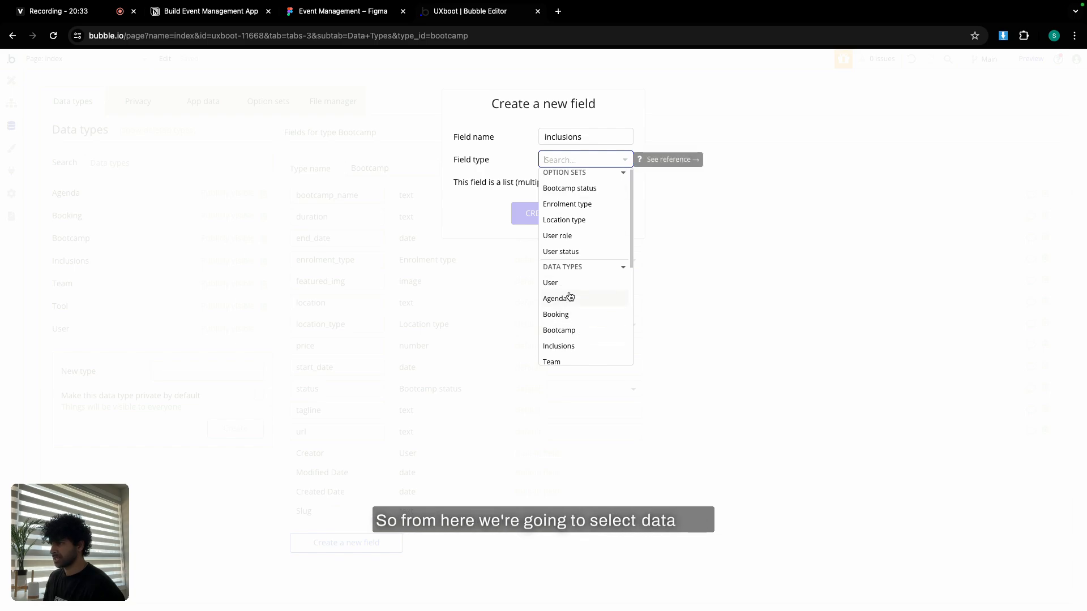
scroll(569, 317, "down", 1)
left_click(570, 335)
left_click(628, 183)
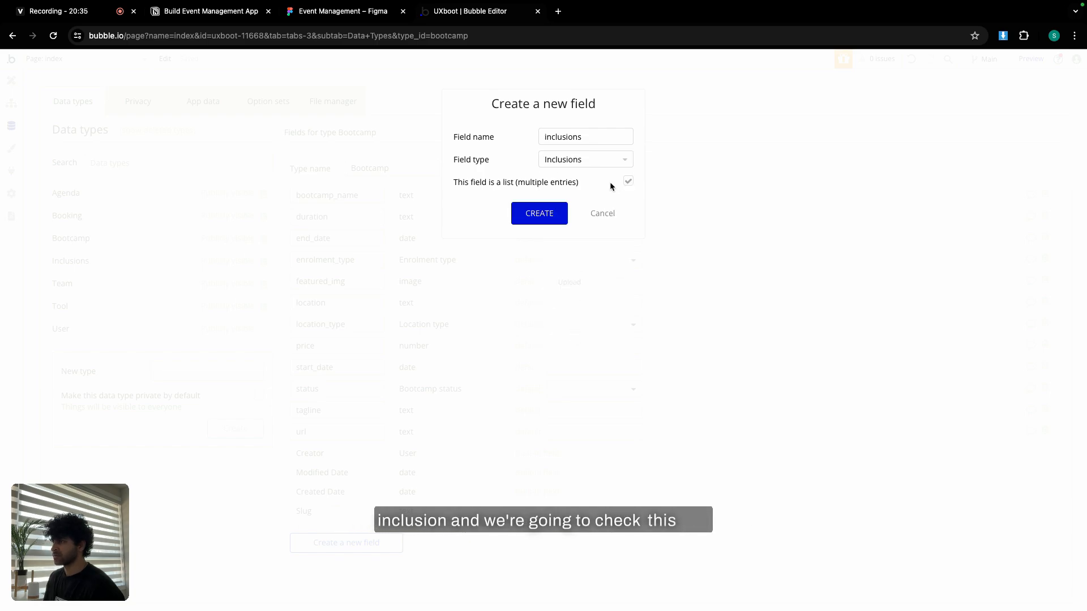
left_click(547, 213)
left_click(220, 11)
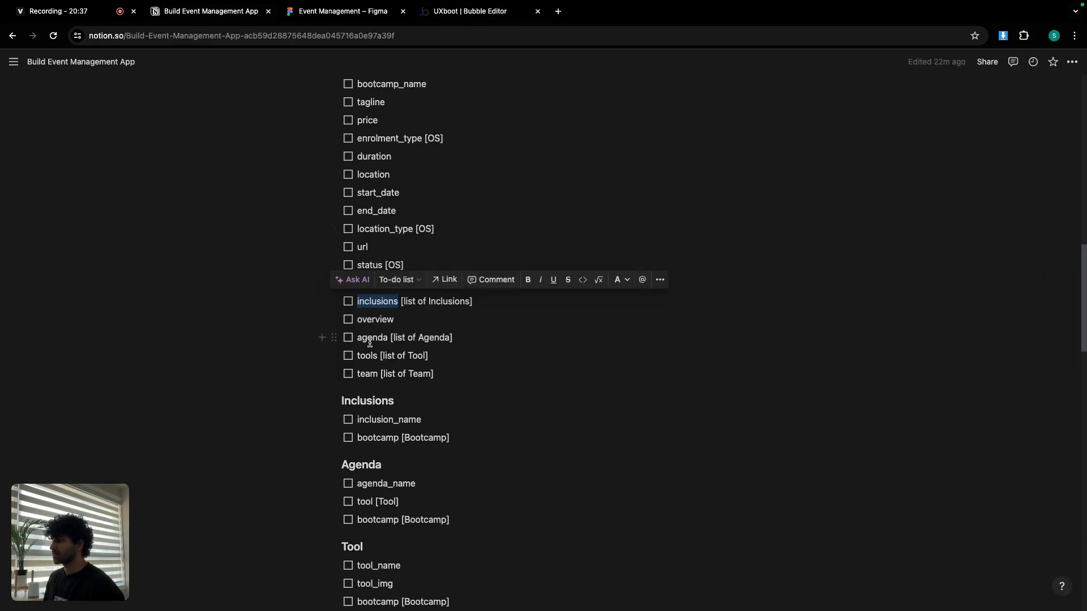
double_click(375, 319)
key("ctrl+c")
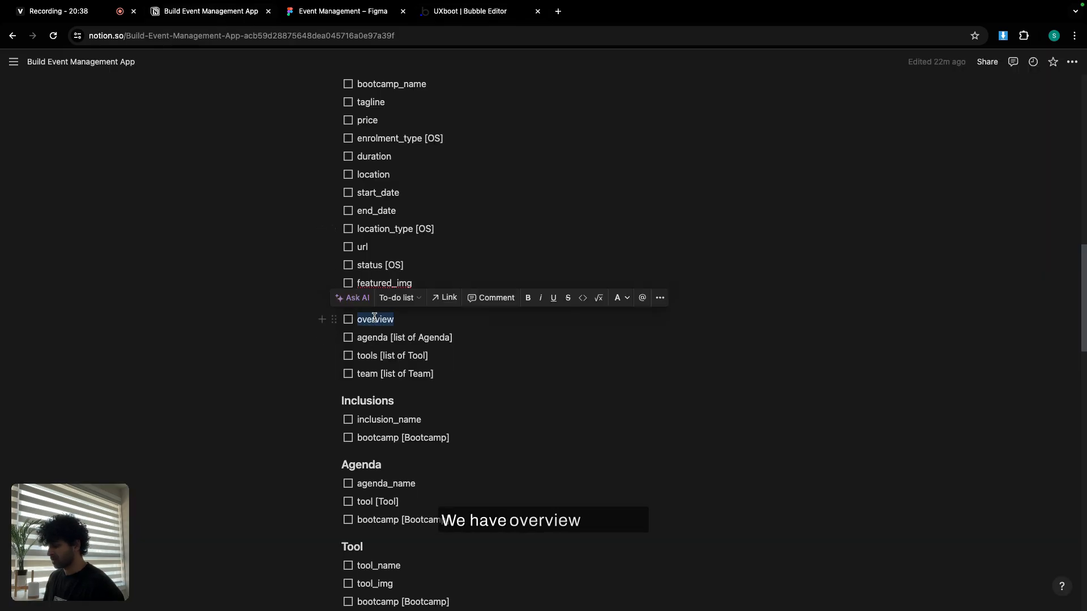
left_click(469, 12)
Add an overview text field to the Bootcamp data type.
left_click(346, 563)
key("ctrl+v")
left_click(557, 159)
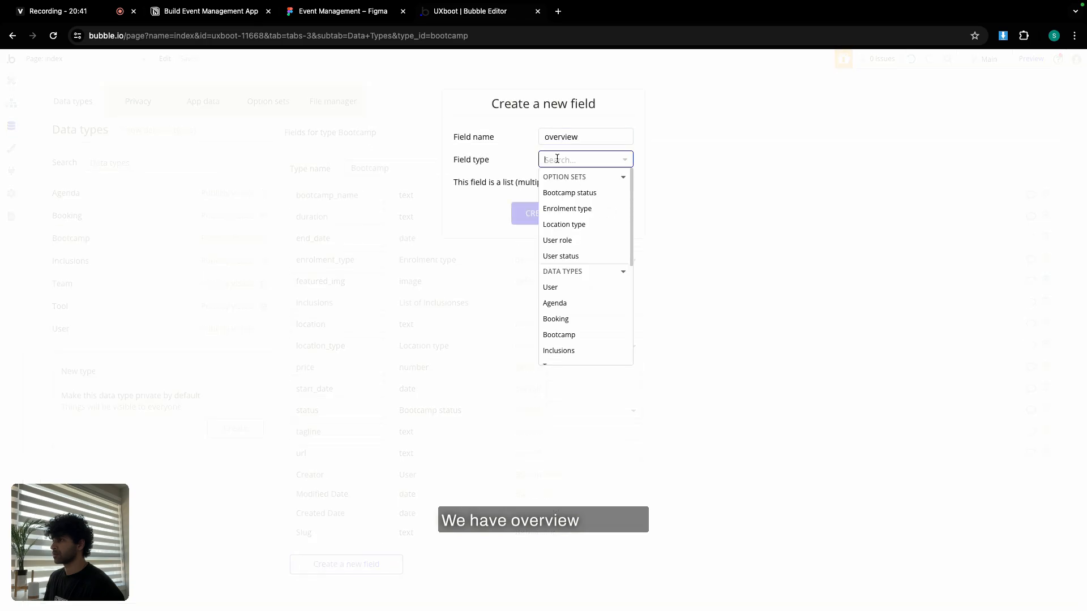
type("text")
left_click(566, 192)
left_click(555, 213)
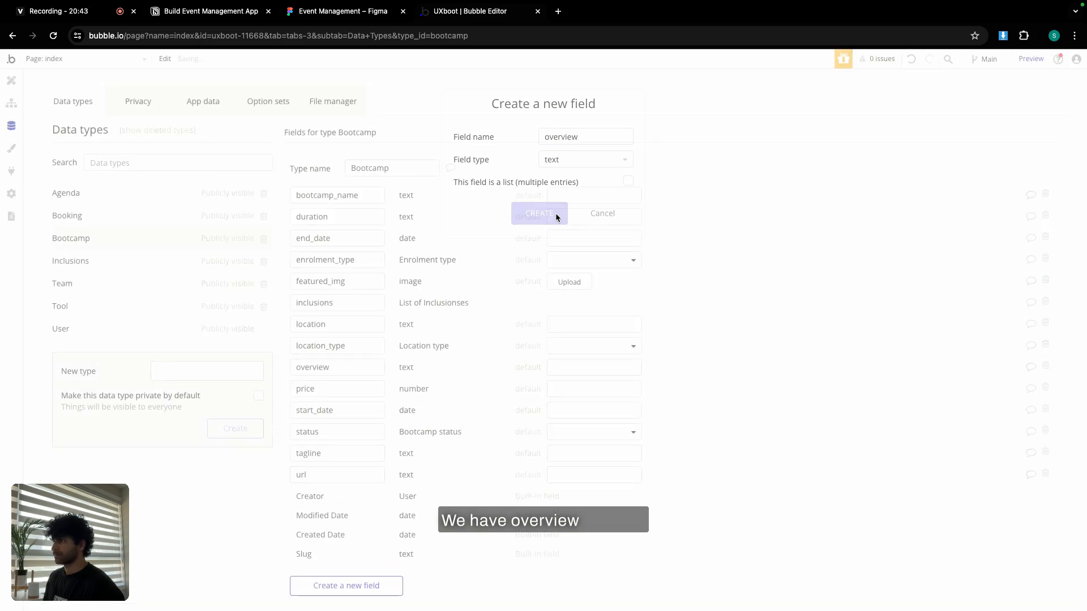
Copy agenda from the field plan and create it as a list of Agendas on Bootcamp.
left_click(210, 12)
scroll(373, 255, "down", 2)
double_click(371, 239)
key("ctrl+c")
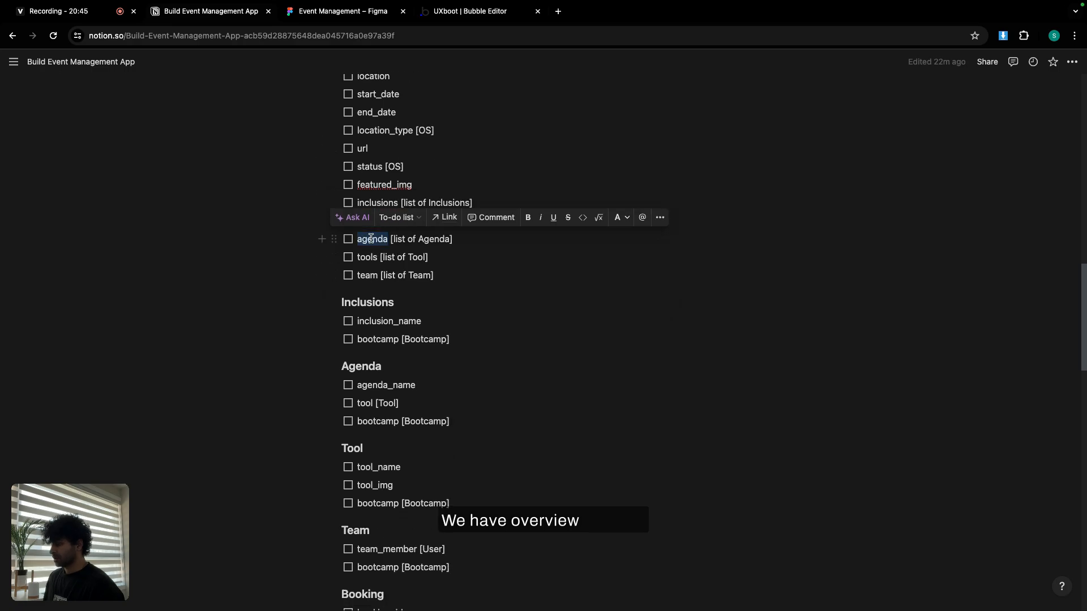
left_click(457, 13)
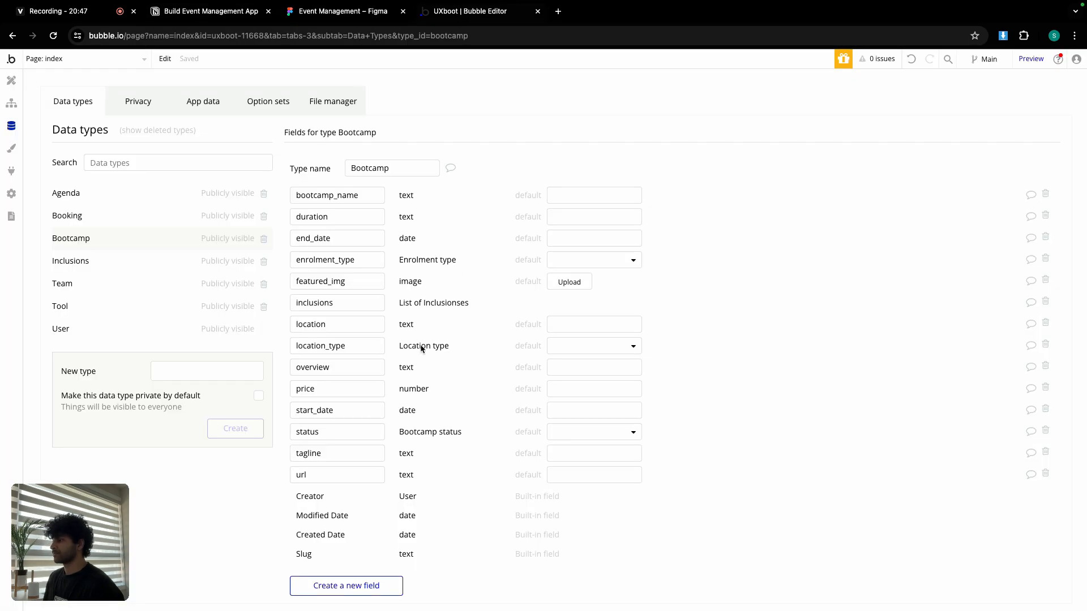
left_click(369, 579)
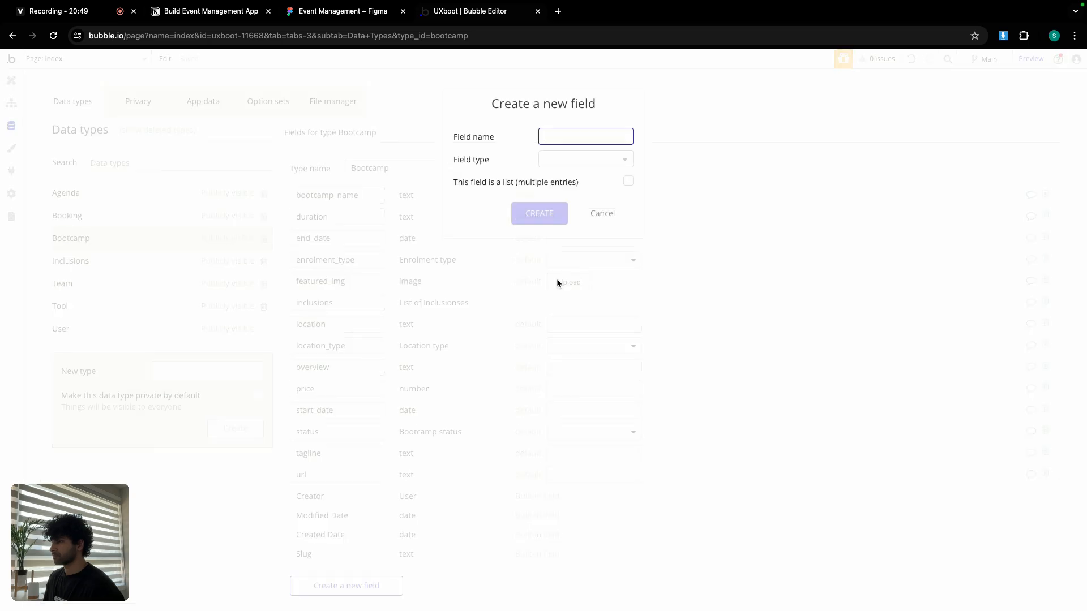
key("ctrl+v")
left_click(570, 159)
left_click(579, 303)
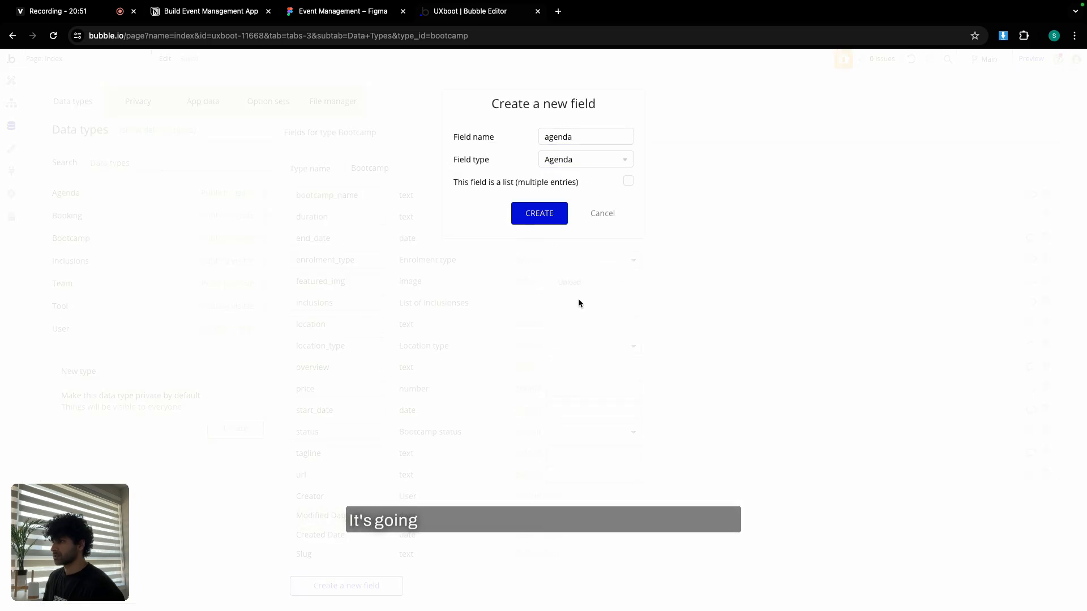
left_click(628, 182)
left_click(538, 213)
Add a tools field to Bootcamp as a list of Tools.
left_click(211, 11)
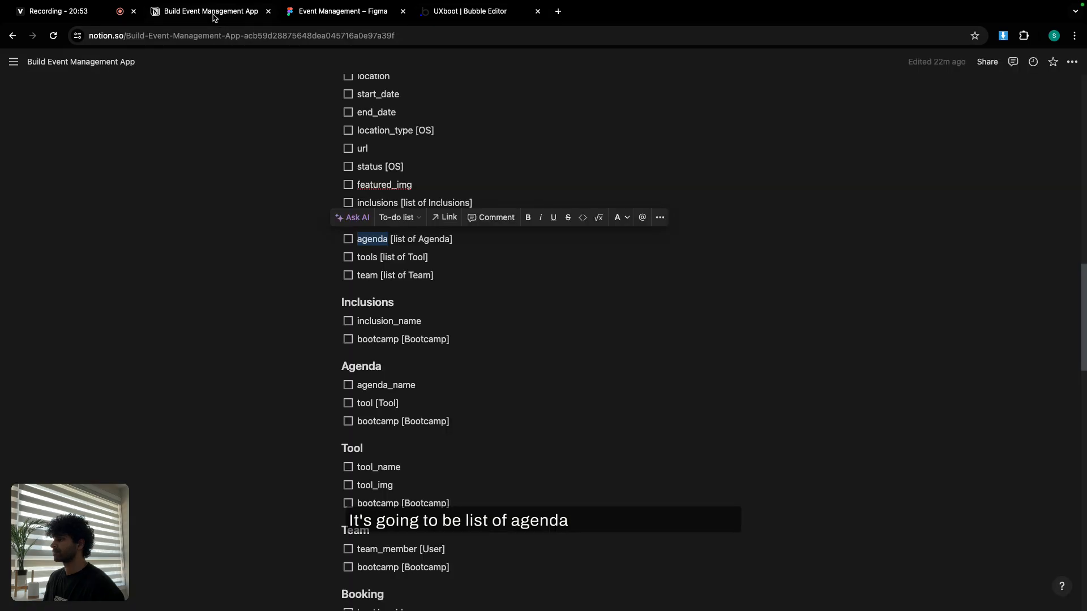
scroll(388, 351, "down", 1)
double_click(368, 234)
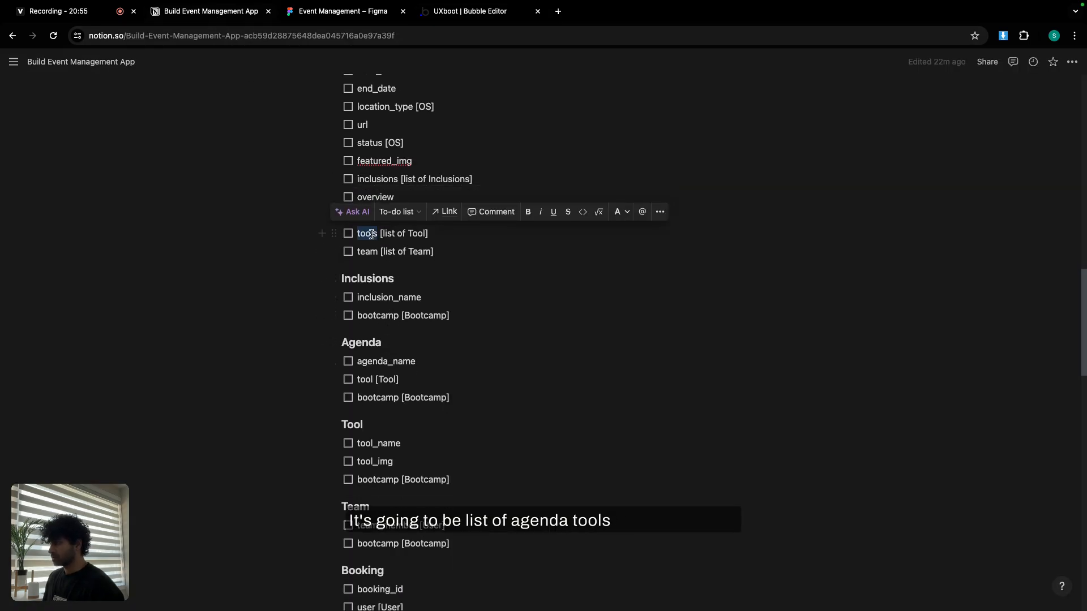
left_click(470, 12)
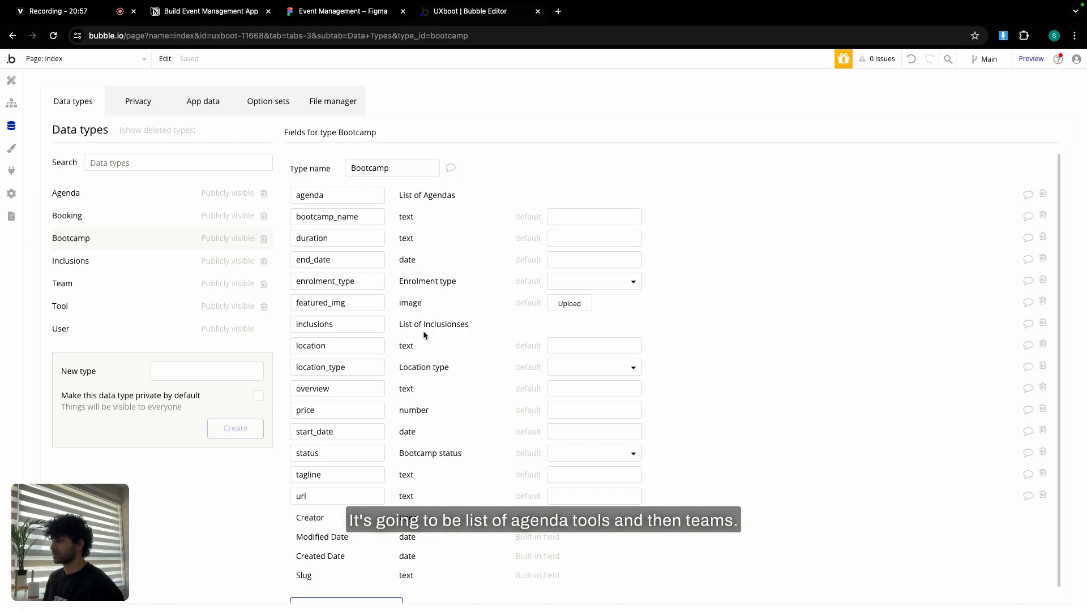
left_click(346, 603)
type("tools")
left_click(565, 161)
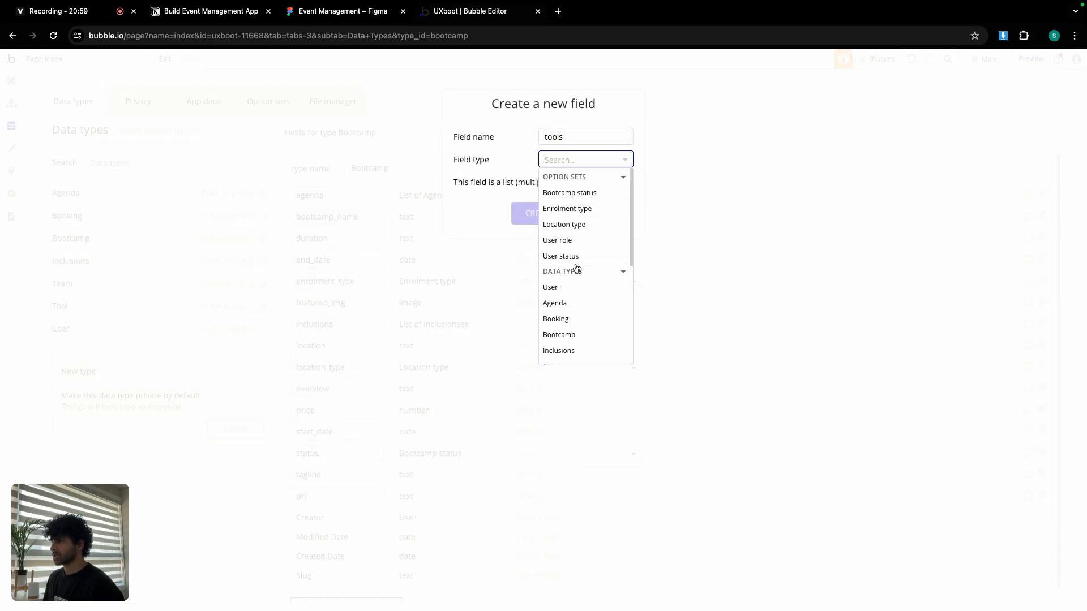
scroll(580, 287, "down", 3)
left_click(565, 301)
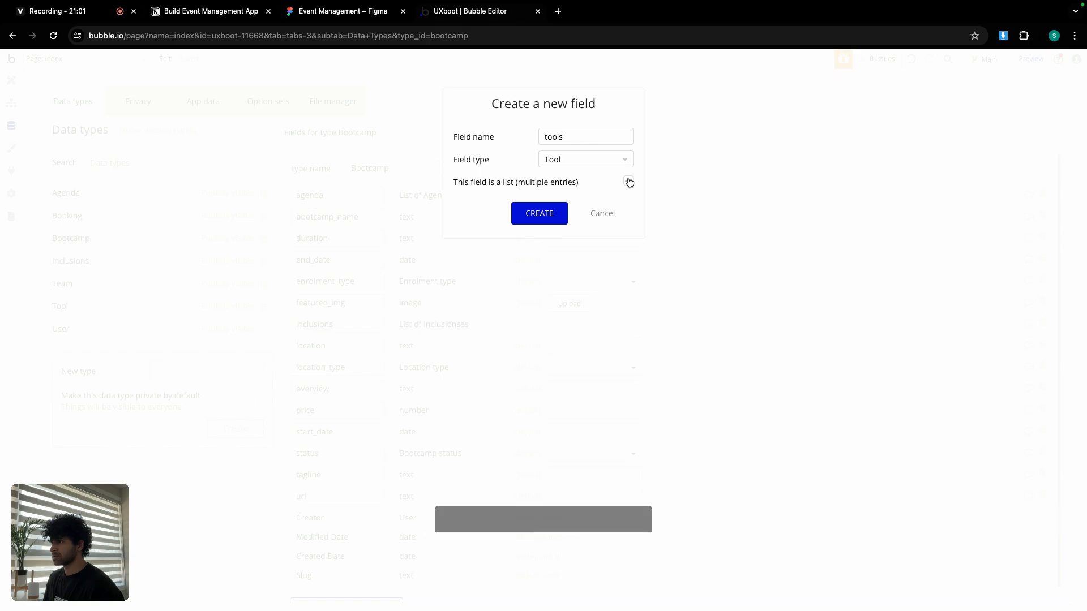
left_click(627, 182)
left_click(546, 218)
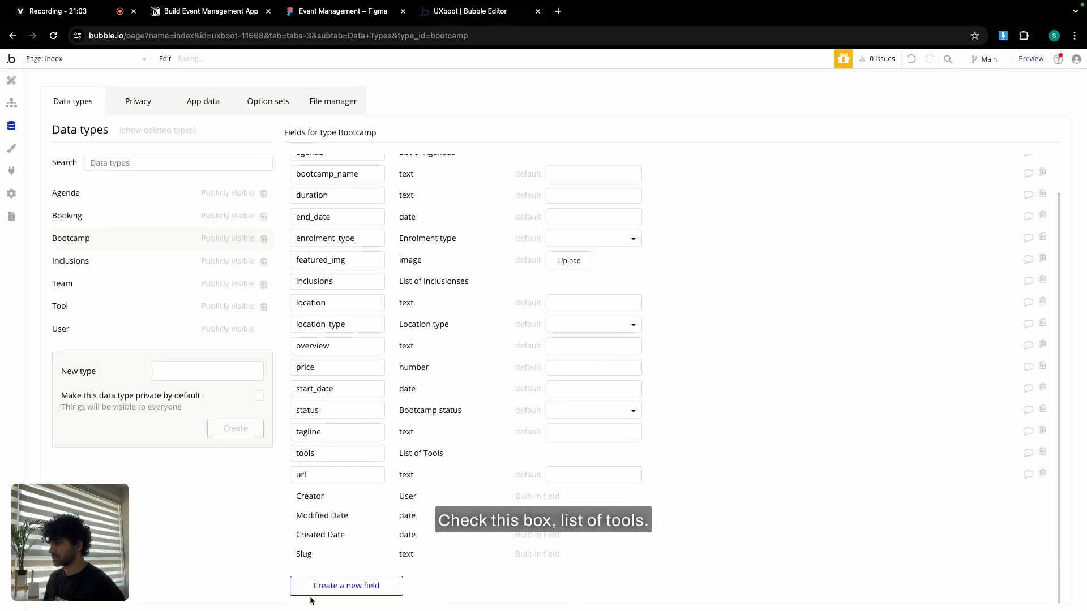
Add a teams field to Bootcamp as a list of Teams.
left_click(316, 588)
type("teams")
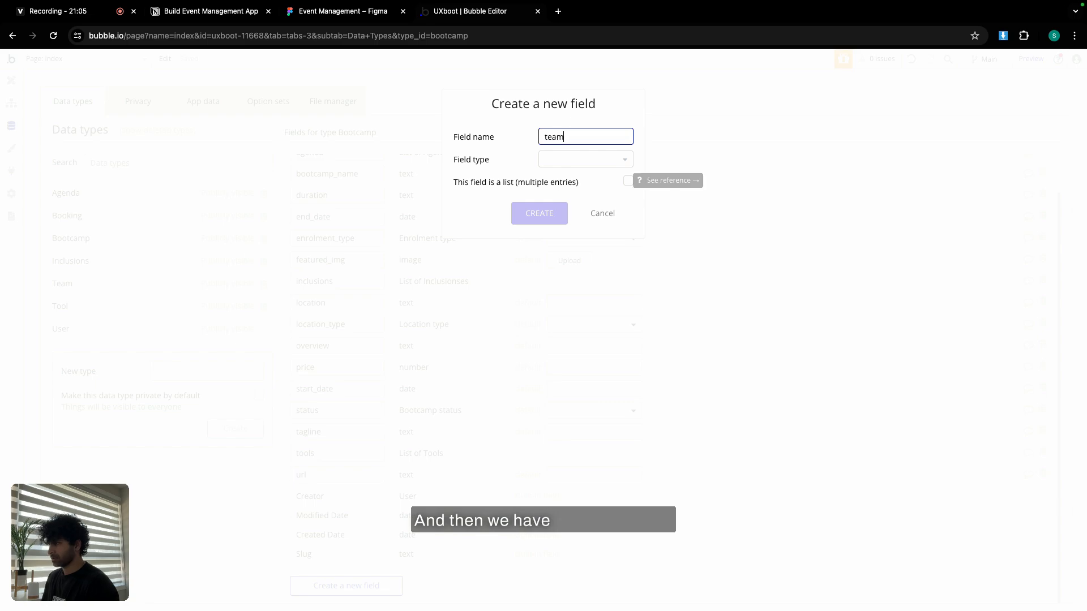
left_click(581, 159)
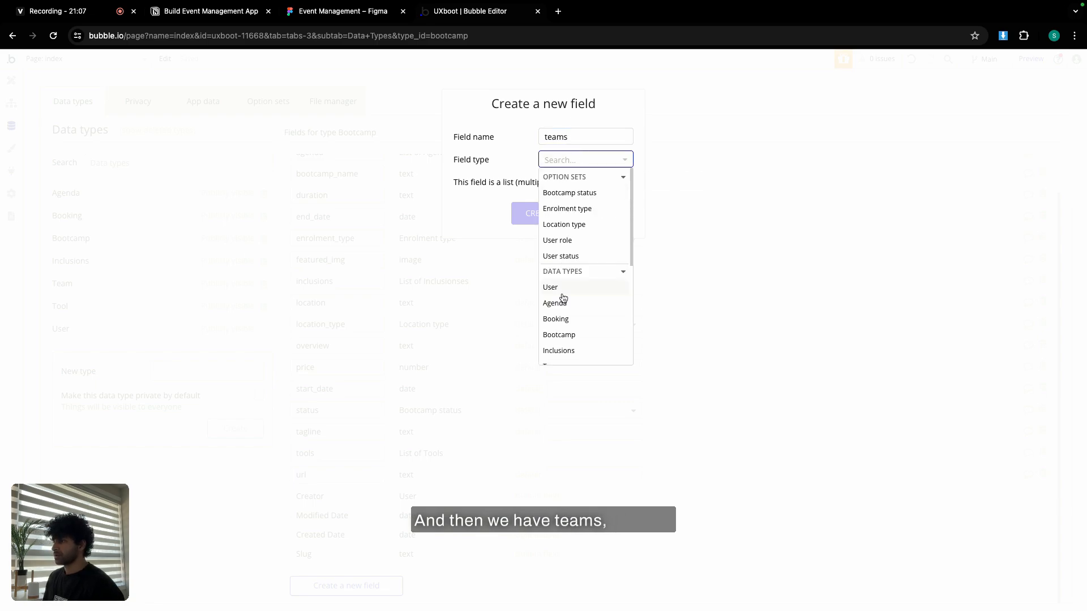
scroll(563, 297, "down", 2)
left_click(568, 325)
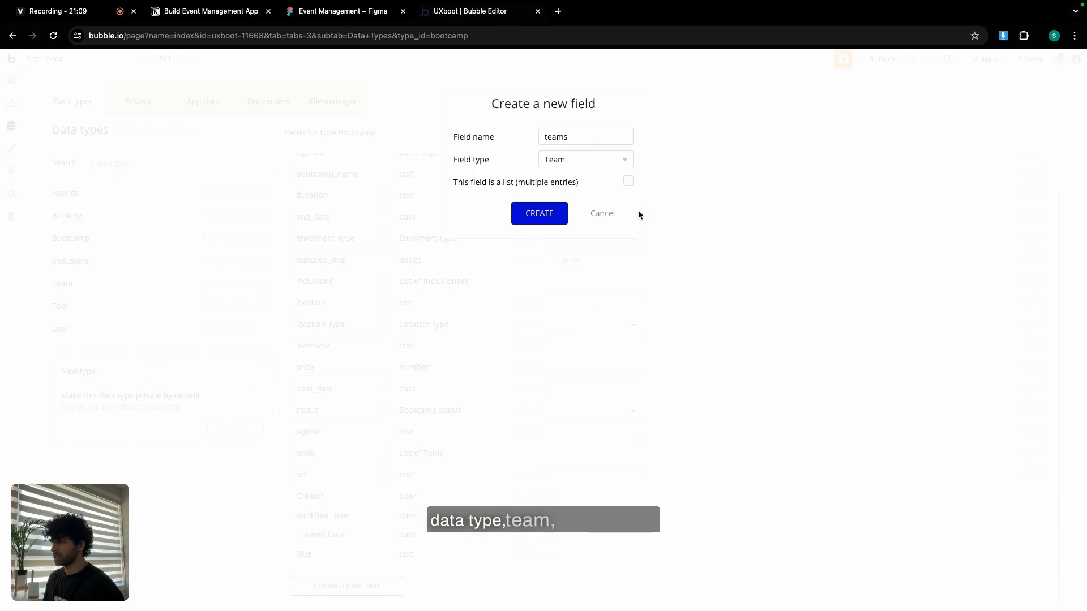
left_click(630, 182)
left_click(554, 212)
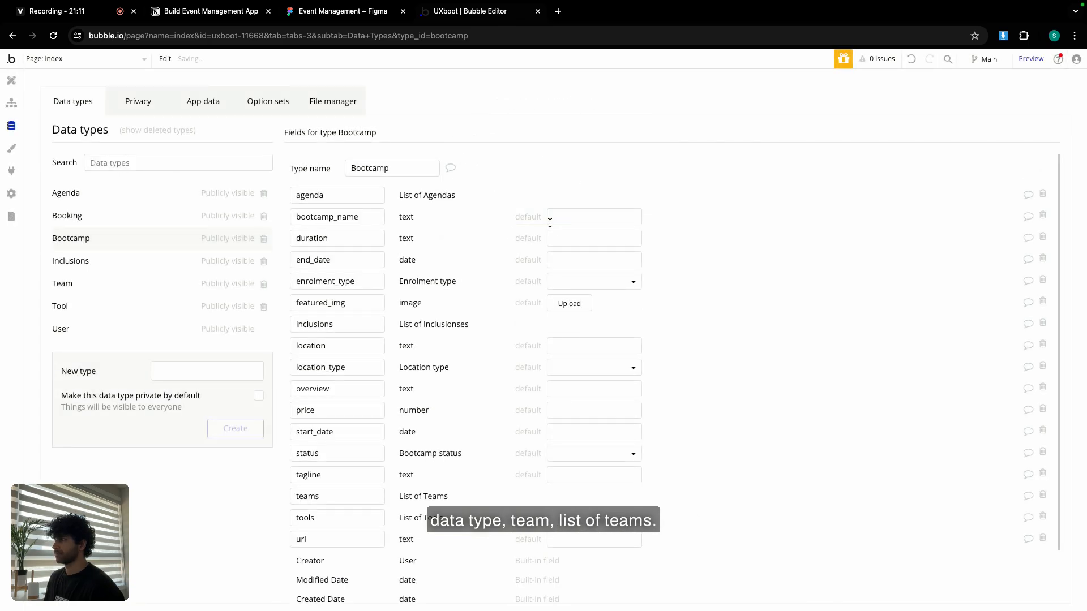
Copy the next field name, inclusion_name, from the Notion field plan.
left_click(205, 11)
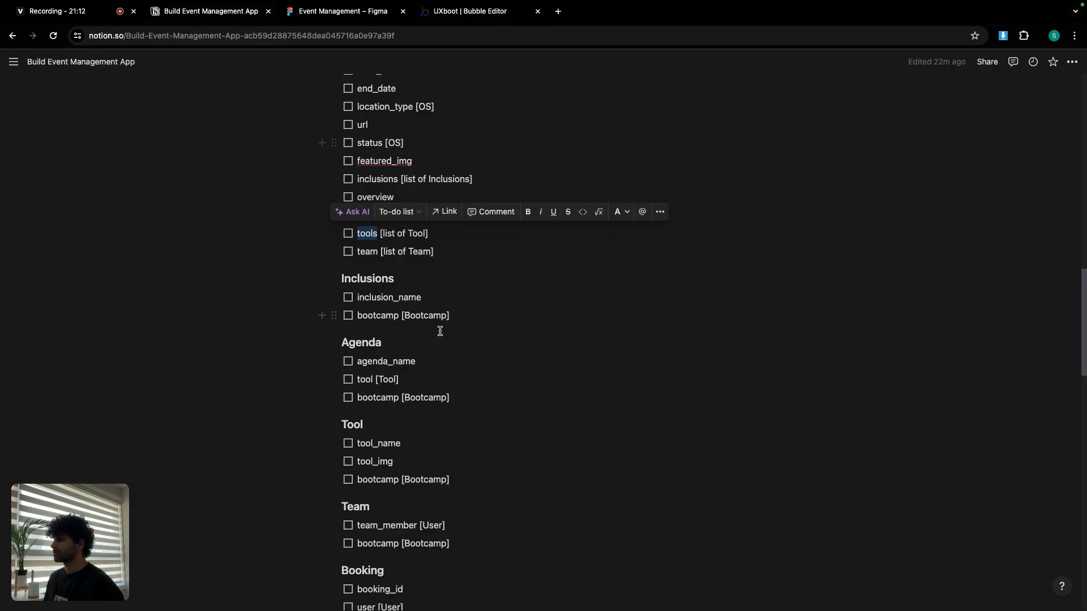
double_click(365, 296)
key("super+c")
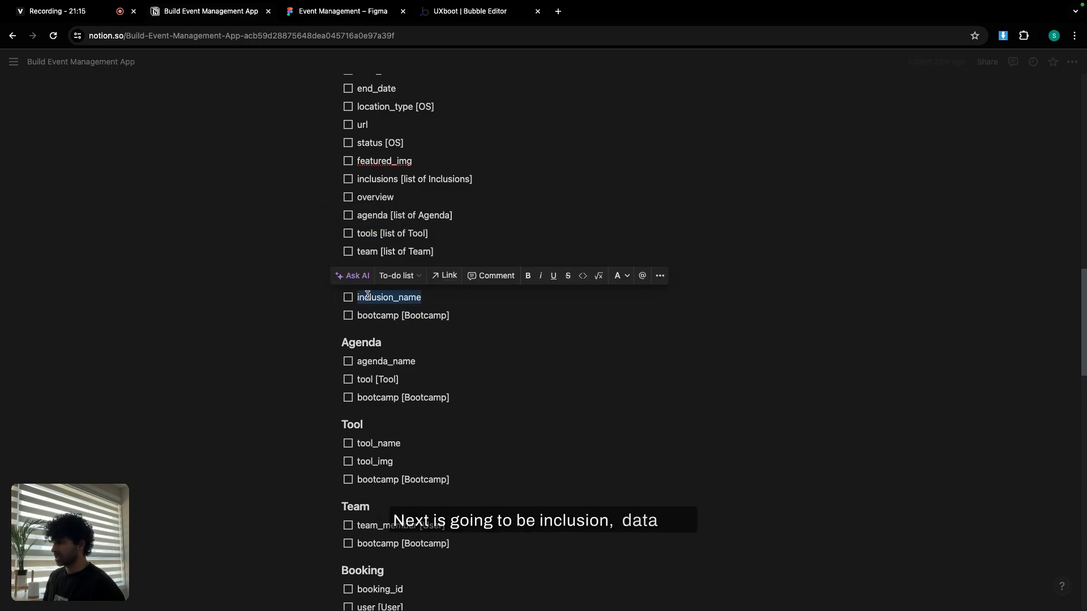
left_click(441, 12)
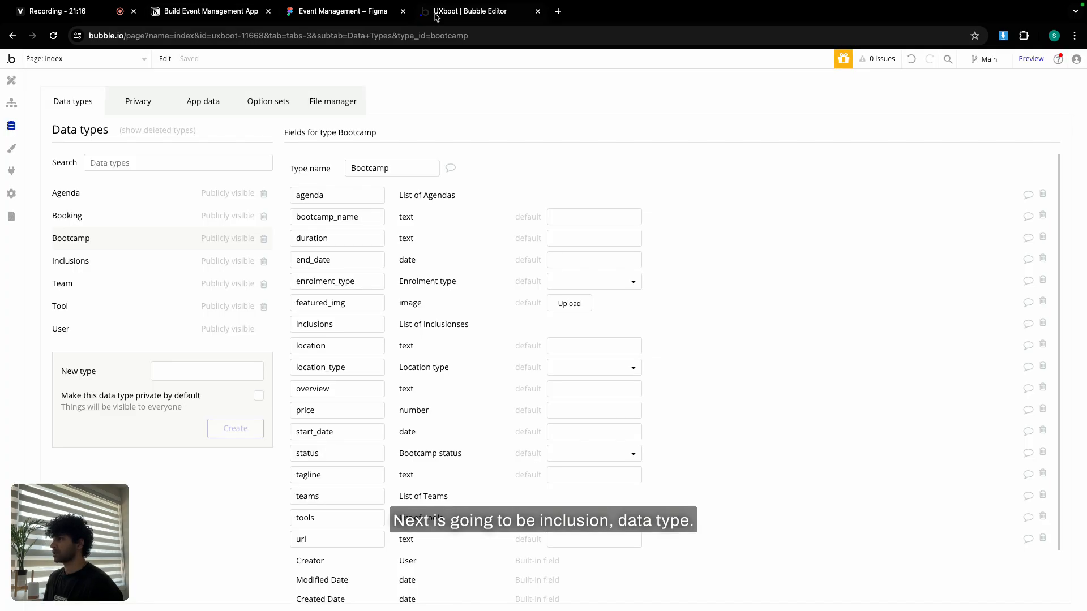
Add an inclusion_name text field to the Inclusions data type.
left_click(117, 262)
left_click(347, 284)
key("super+v")
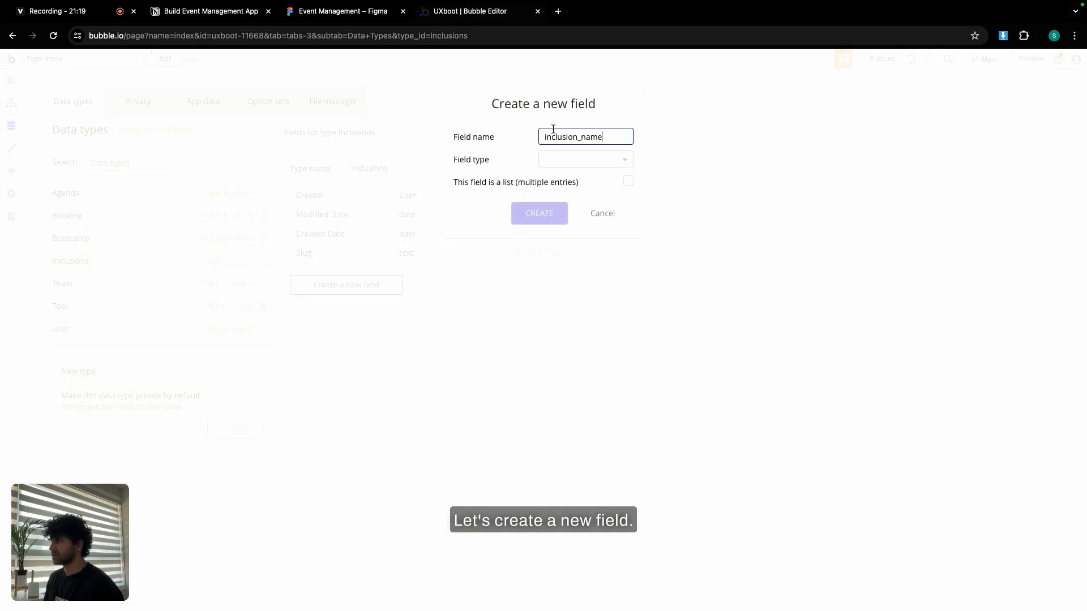
left_click(568, 161)
type("text")
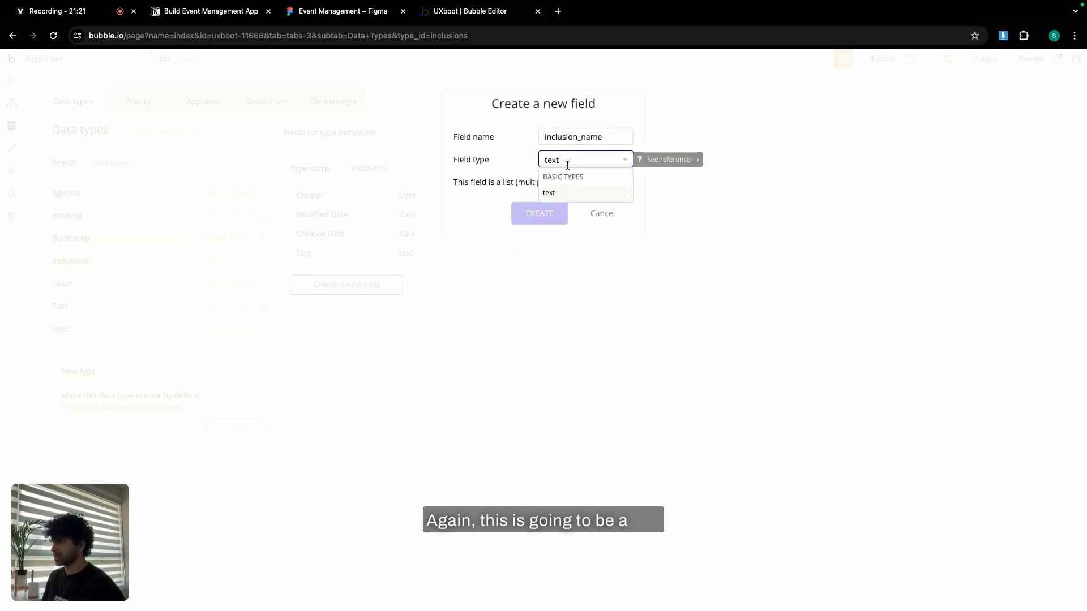
left_click(565, 193)
left_click(552, 215)
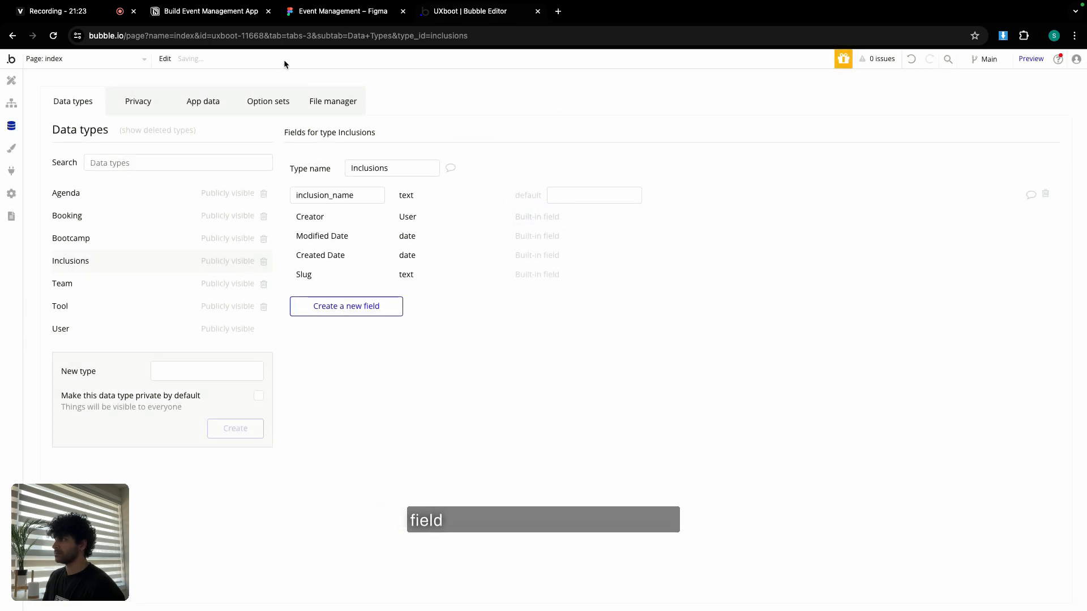
Add a bootcamp field of type Bootcamp to Inclusions.
left_click(223, 14)
double_click(372, 318)
key("super+c")
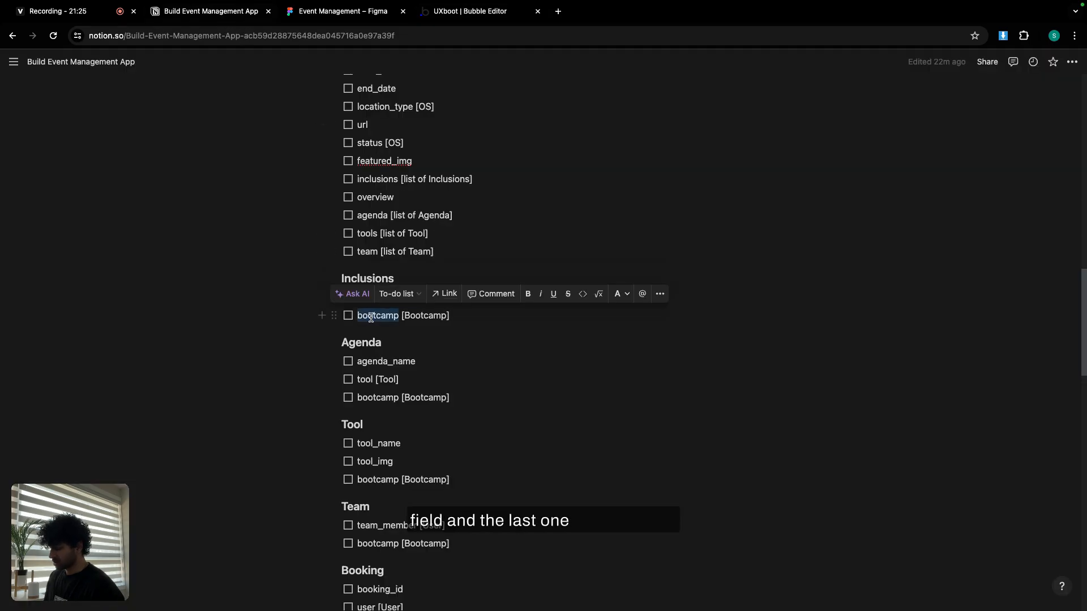
left_click(469, 11)
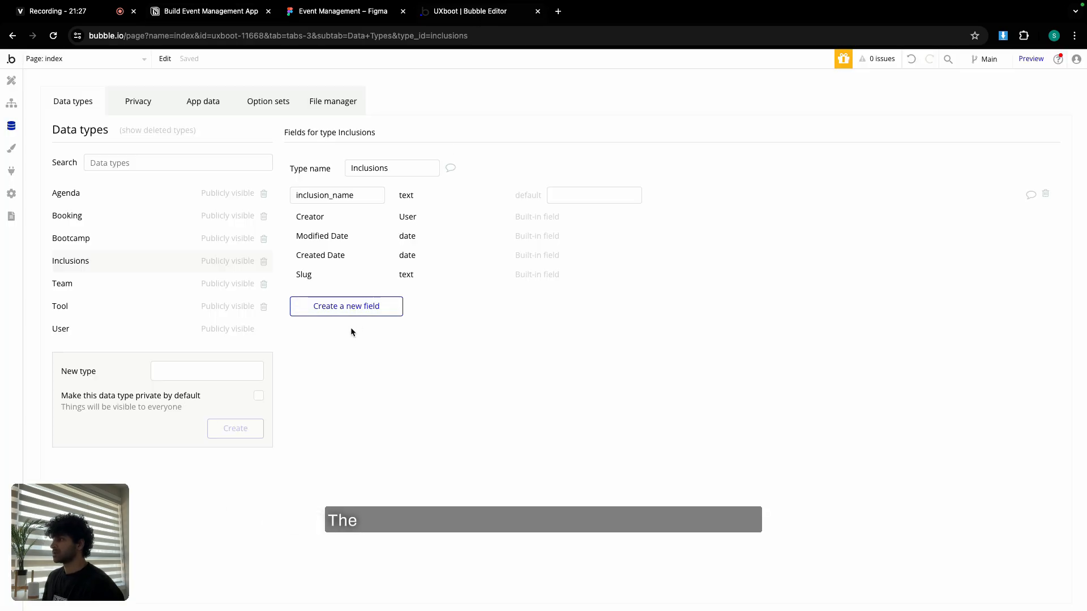
left_click(356, 311)
key("super+v")
left_click(554, 159)
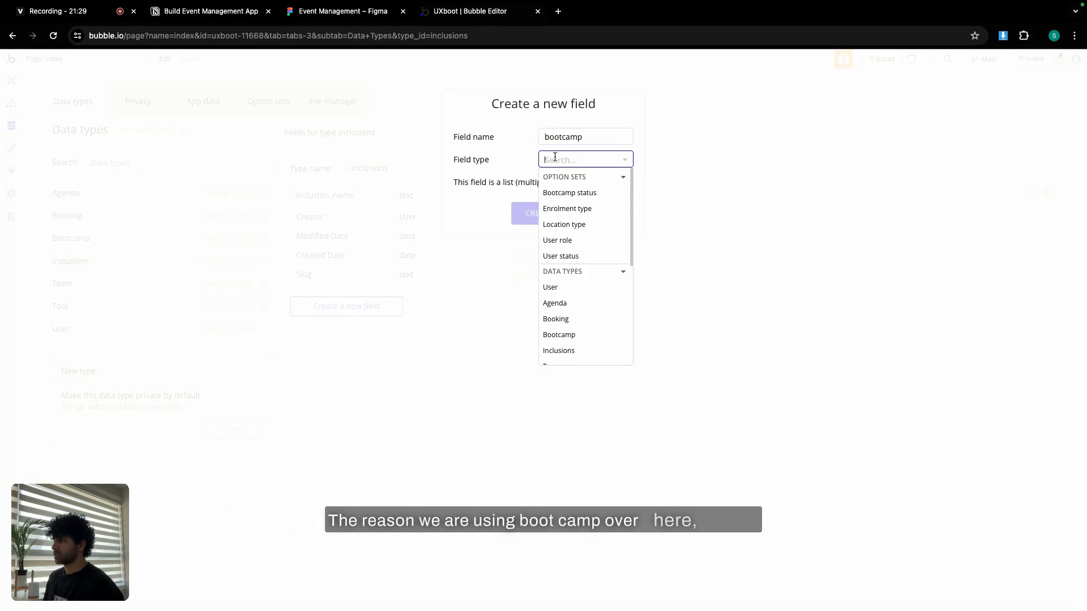
left_click(577, 336)
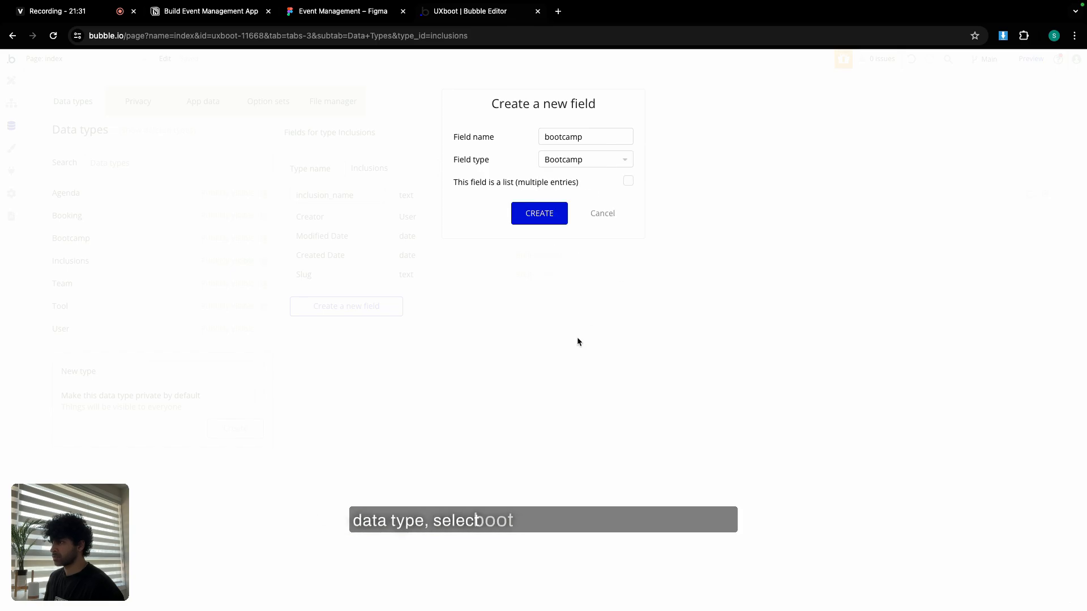
left_click(539, 214)
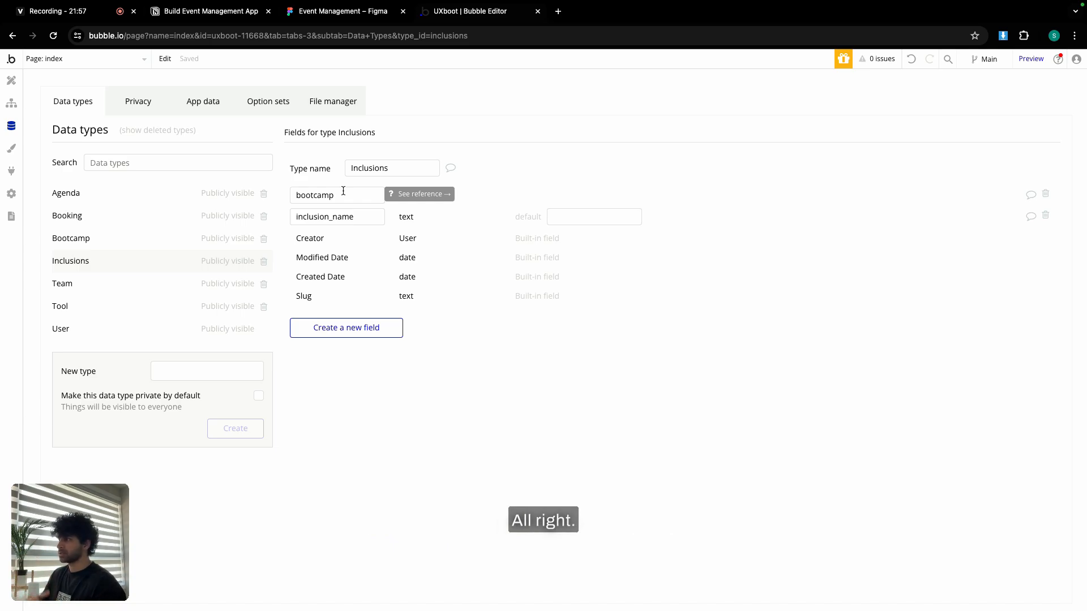
Copy the next field name, agenda_name, from the Notion field plan.
left_click(224, 17)
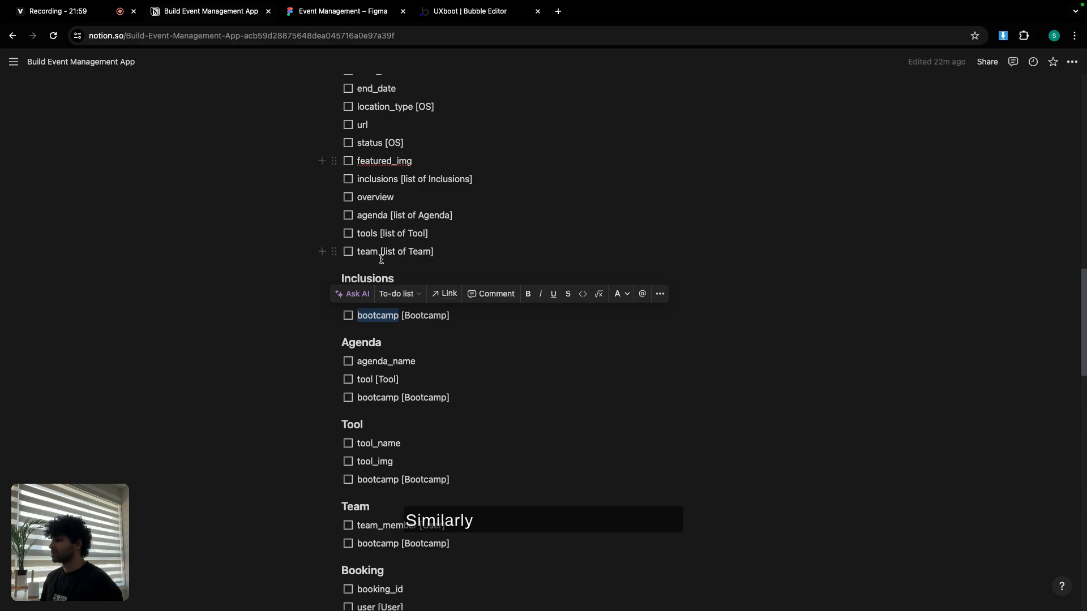
double_click(396, 361)
key("super+c")
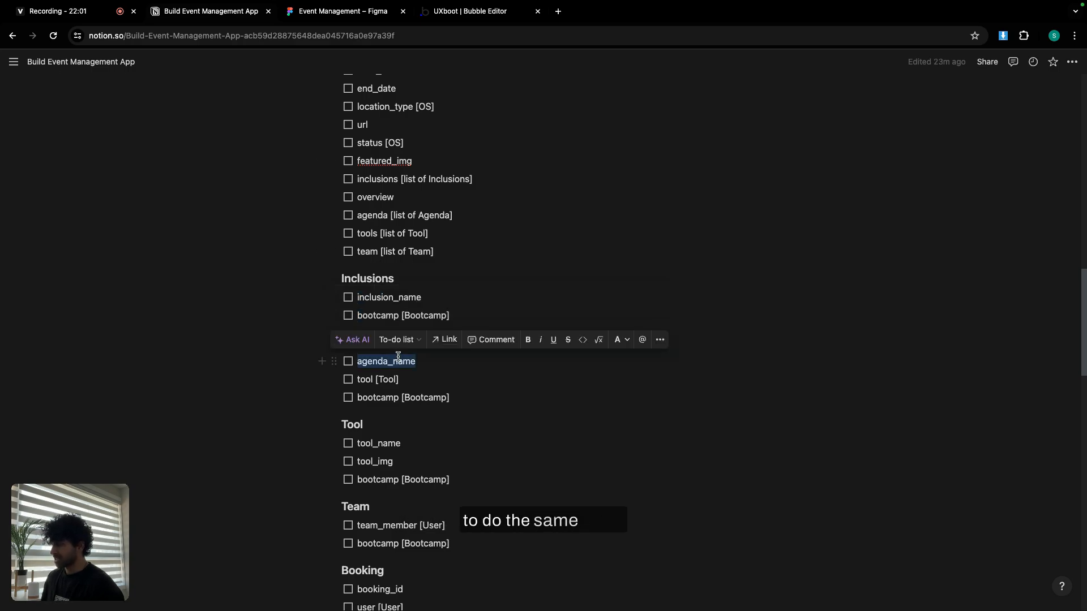
left_click(439, 12)
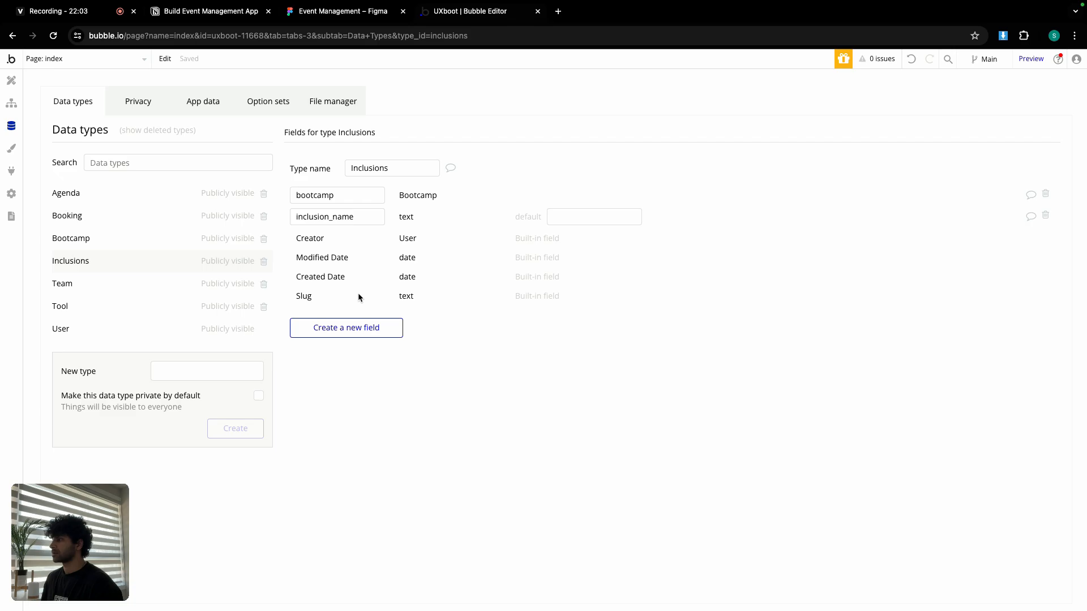
Add an agenda_name text field to the Agenda data type.
left_click(119, 195)
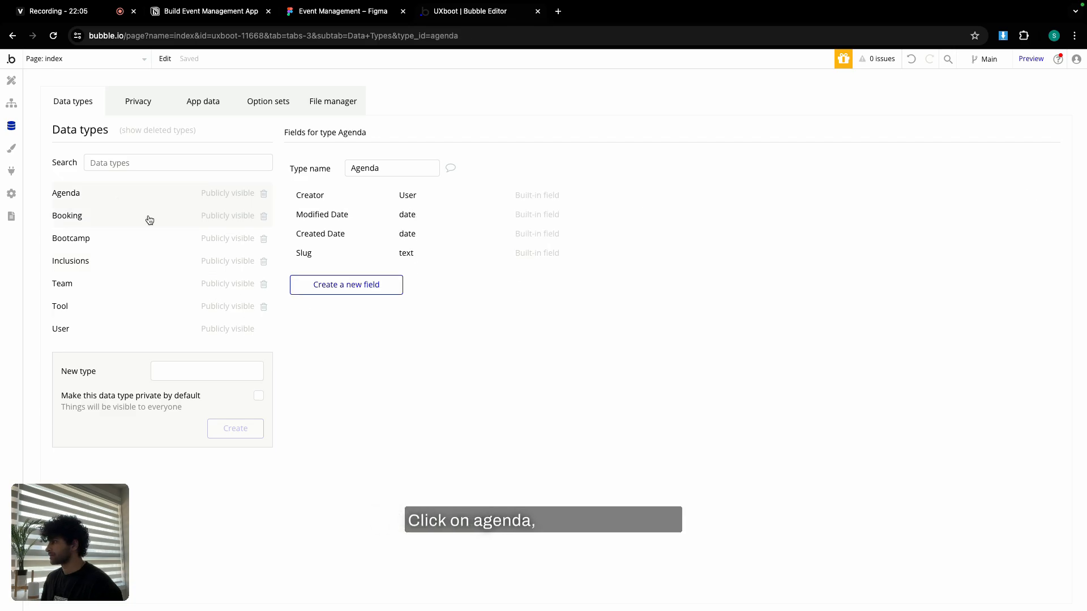
left_click(347, 284)
key("super+v")
left_click(558, 159)
type("te")
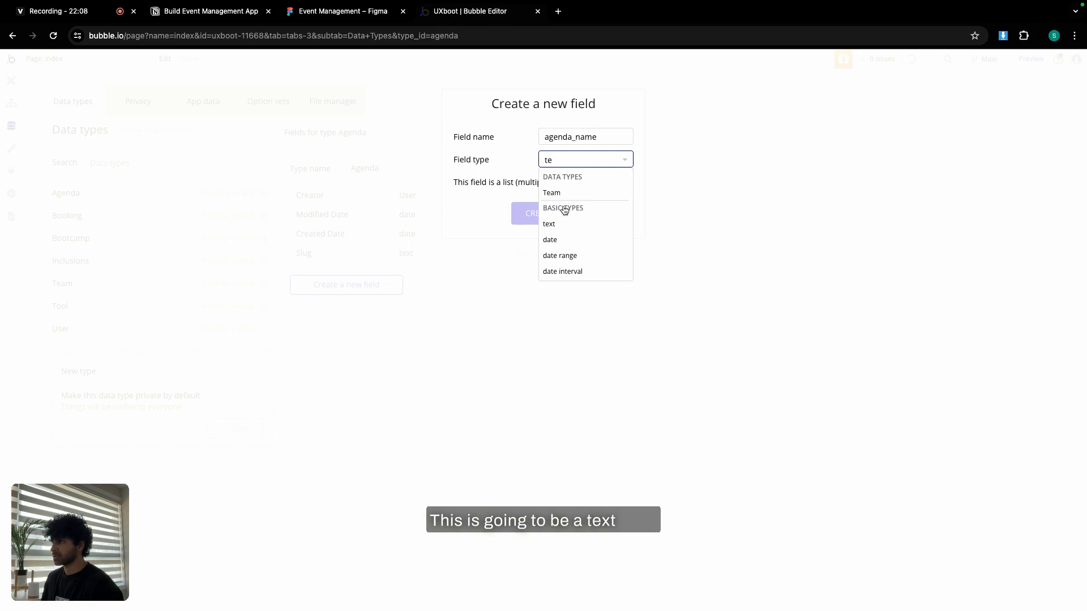
left_click(562, 224)
left_click(558, 213)
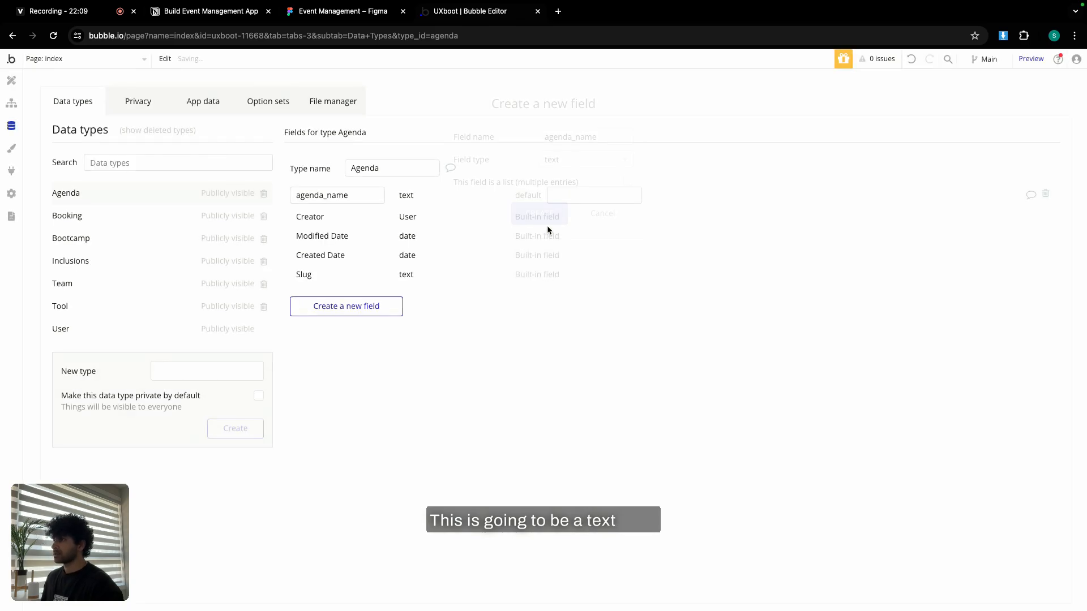
Add a tool field of type Tool to Agenda.
left_click(230, 14)
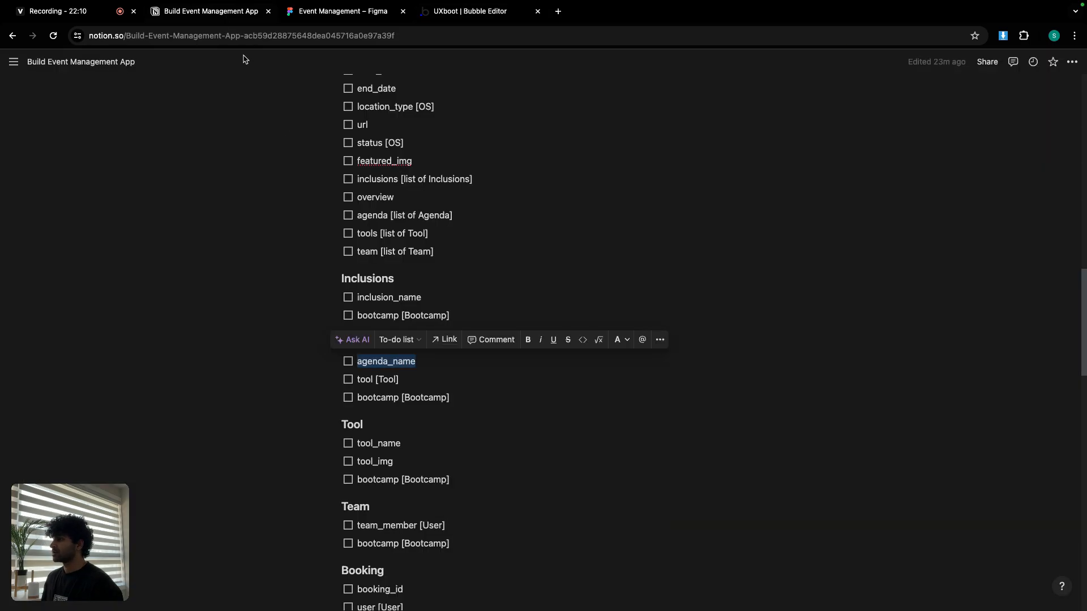
double_click(363, 379)
left_click(466, 12)
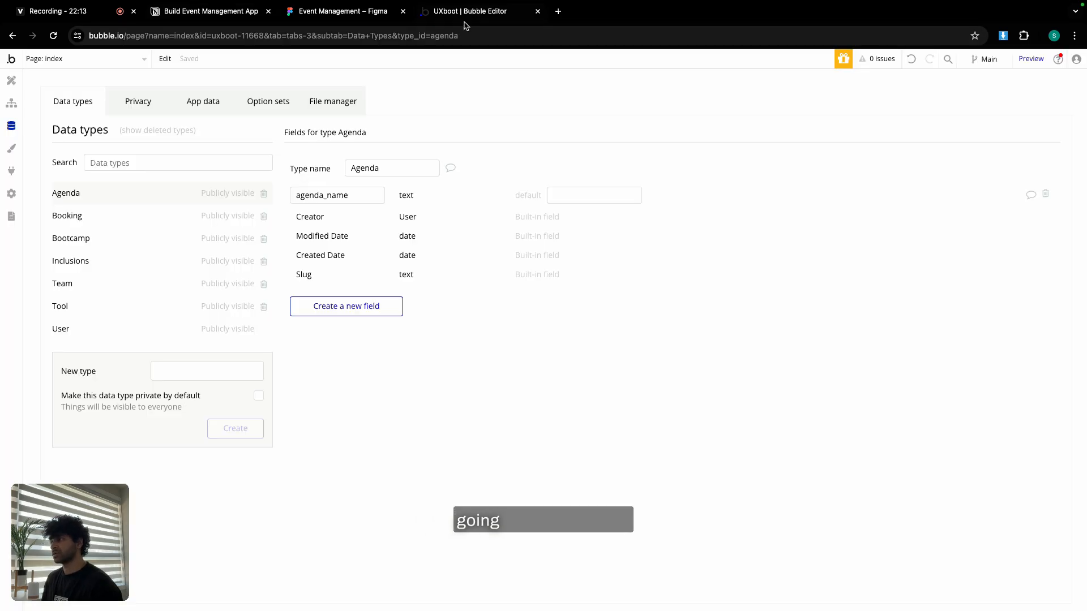
left_click(362, 310)
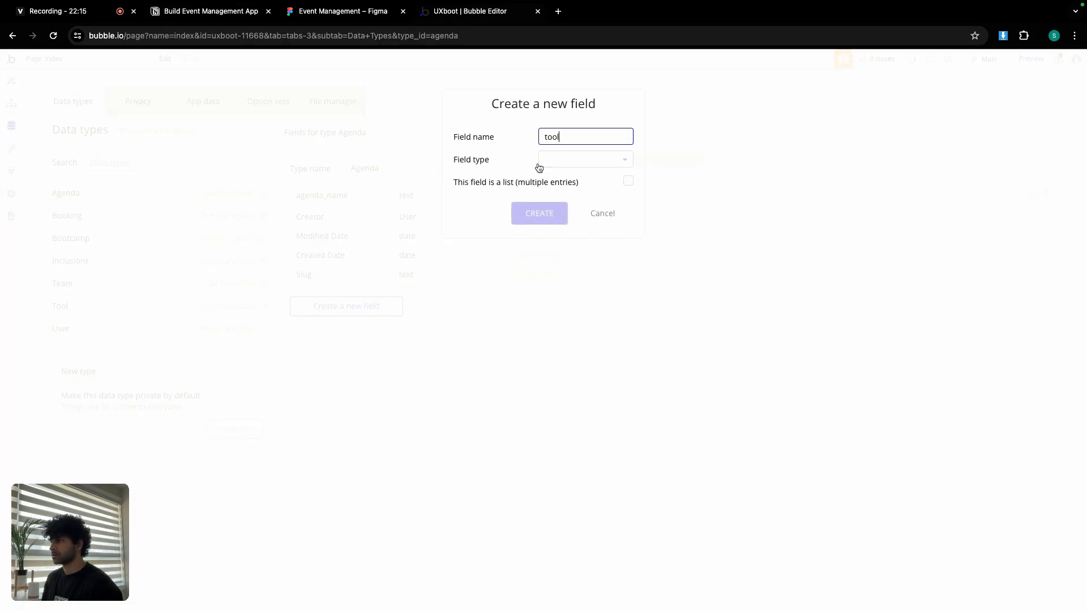
left_click(557, 159)
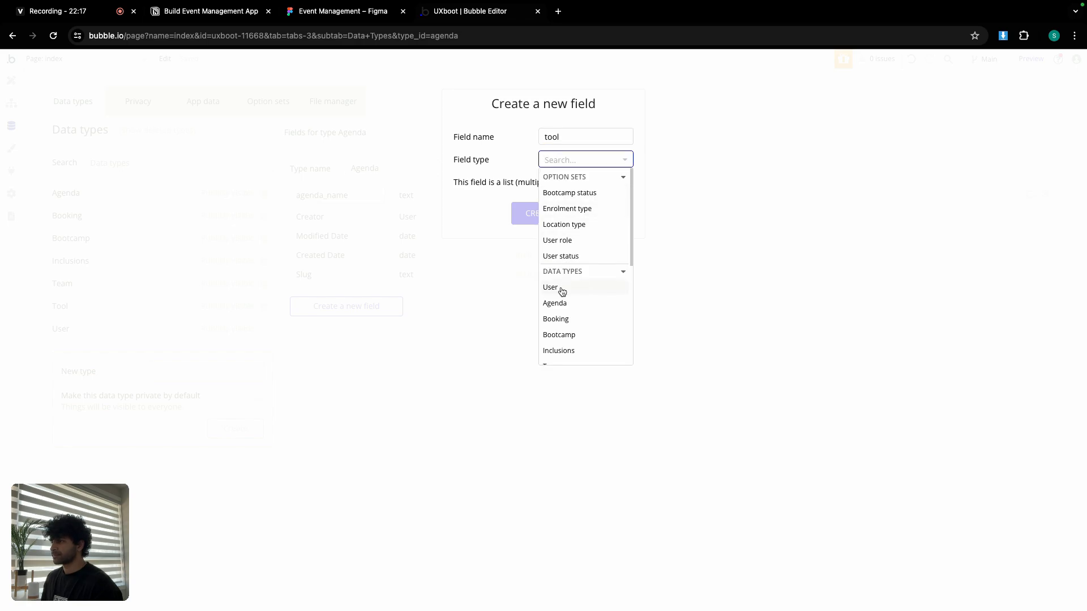
scroll(561, 289, "down", 2)
left_click(566, 342)
left_click(554, 219)
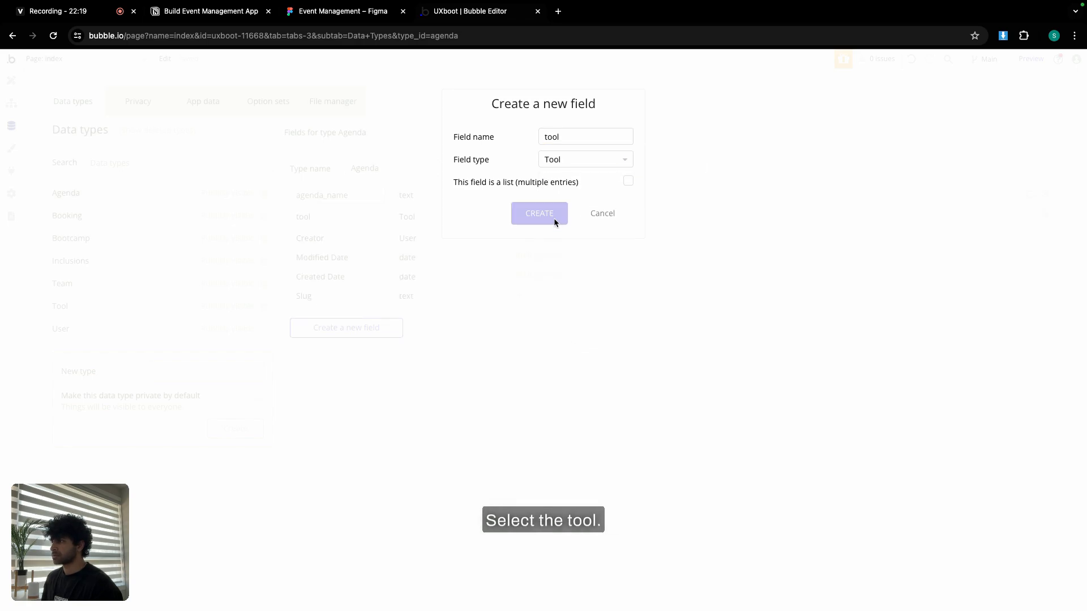
Add a bootcamp field of type Bootcamp to Agenda.
left_click(240, 13)
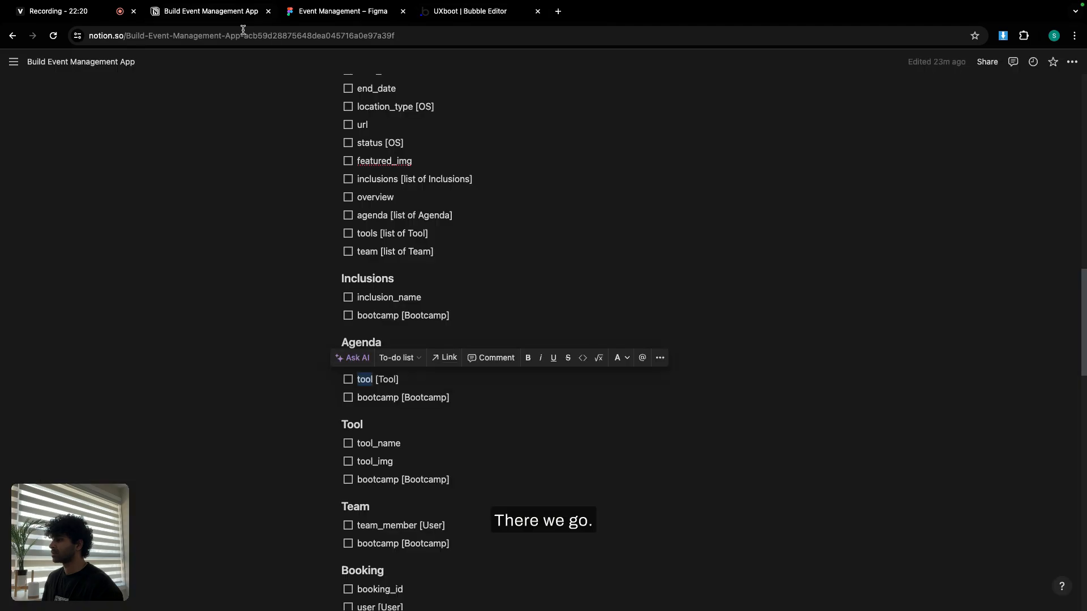
double_click(376, 398)
key("ctrl+c")
left_click(464, 12)
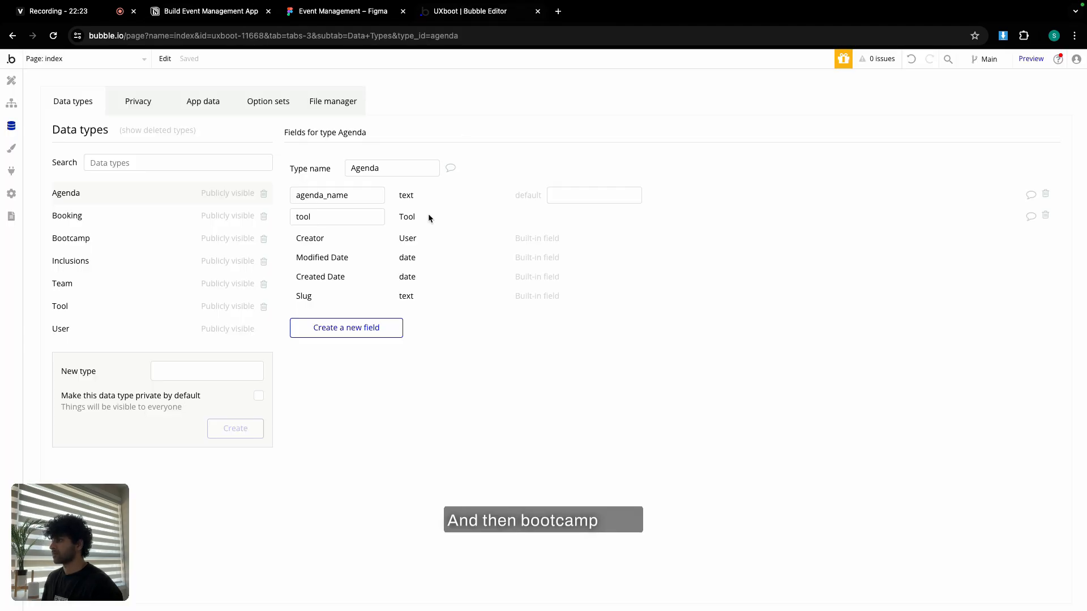
left_click(369, 327)
key("ctrl+v")
left_click(565, 160)
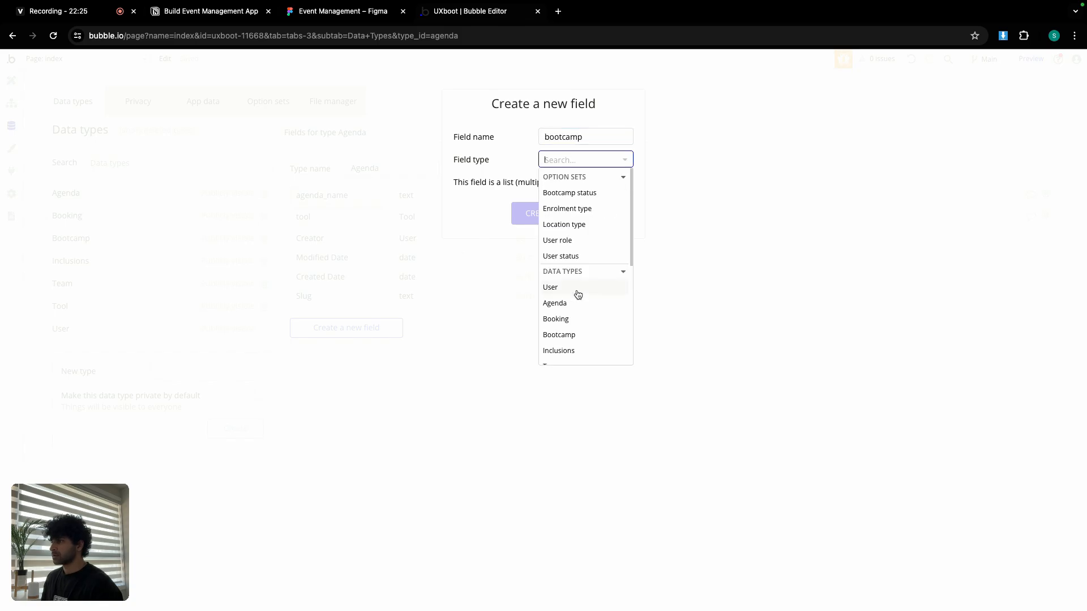
scroll(574, 300, "down", 1)
left_click(564, 316)
left_click(557, 213)
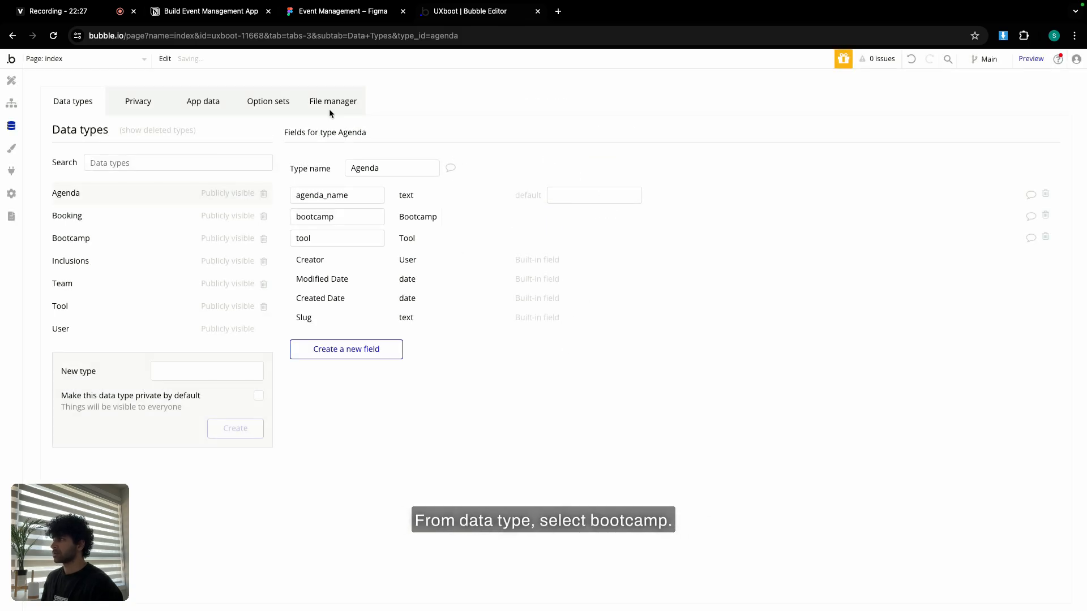
Copy the next field name, tool_name, from the Notion field plan.
left_click(215, 17)
scroll(398, 436, "down", 5)
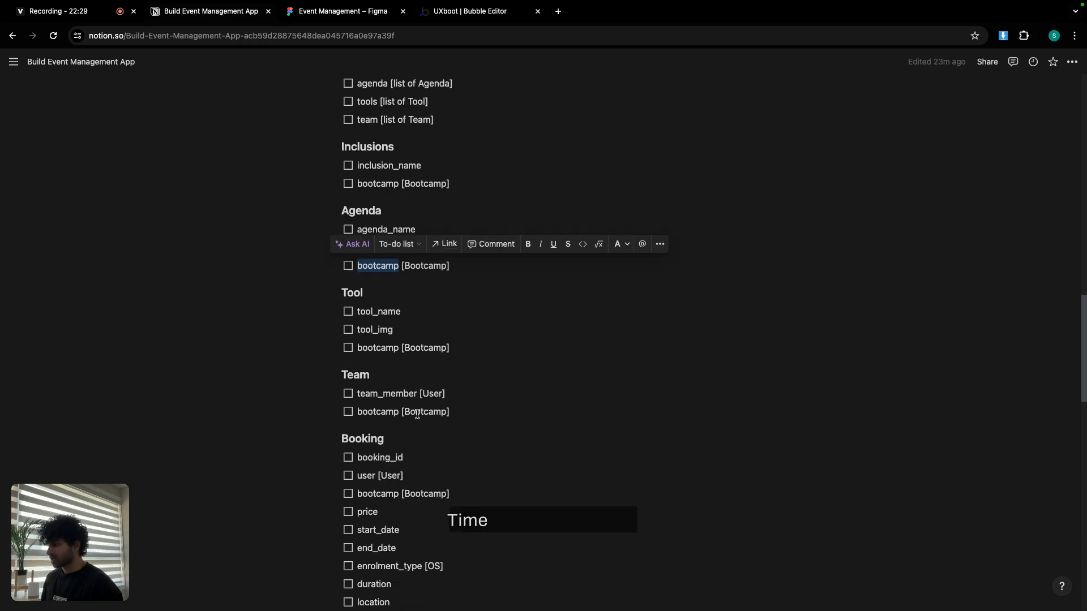
double_click(363, 310)
key("ctrl+c")
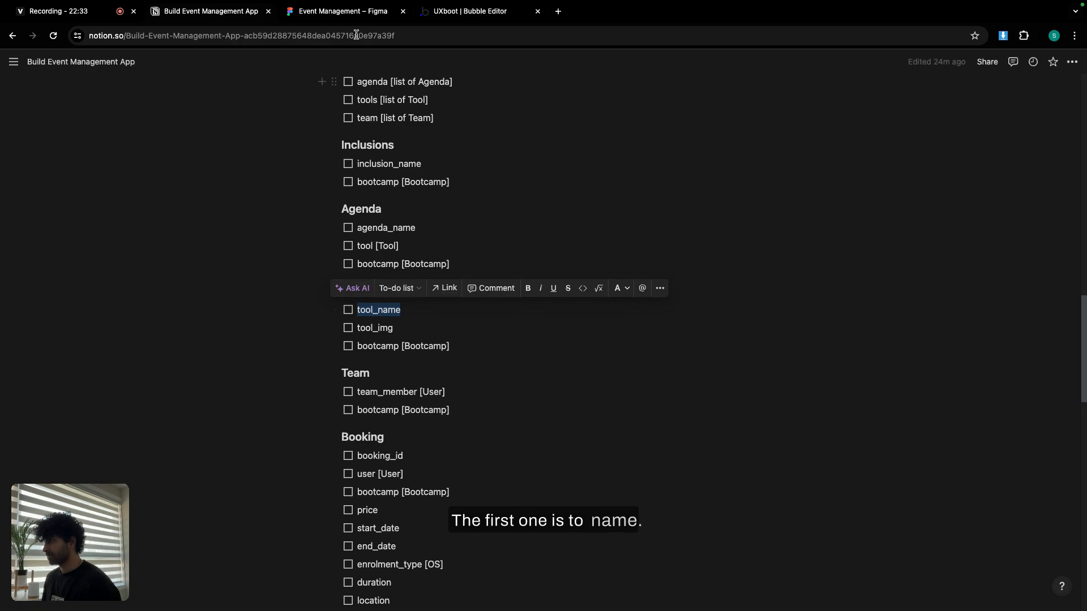
left_click(478, 17)
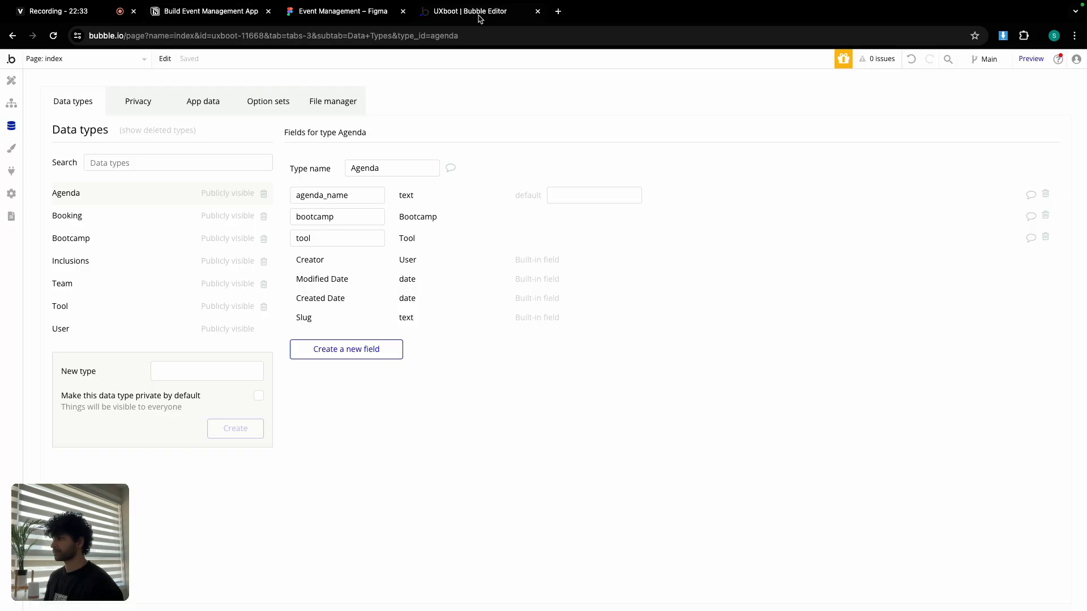
Add a tool_name text field to the Tool data type.
left_click(76, 306)
left_click(371, 284)
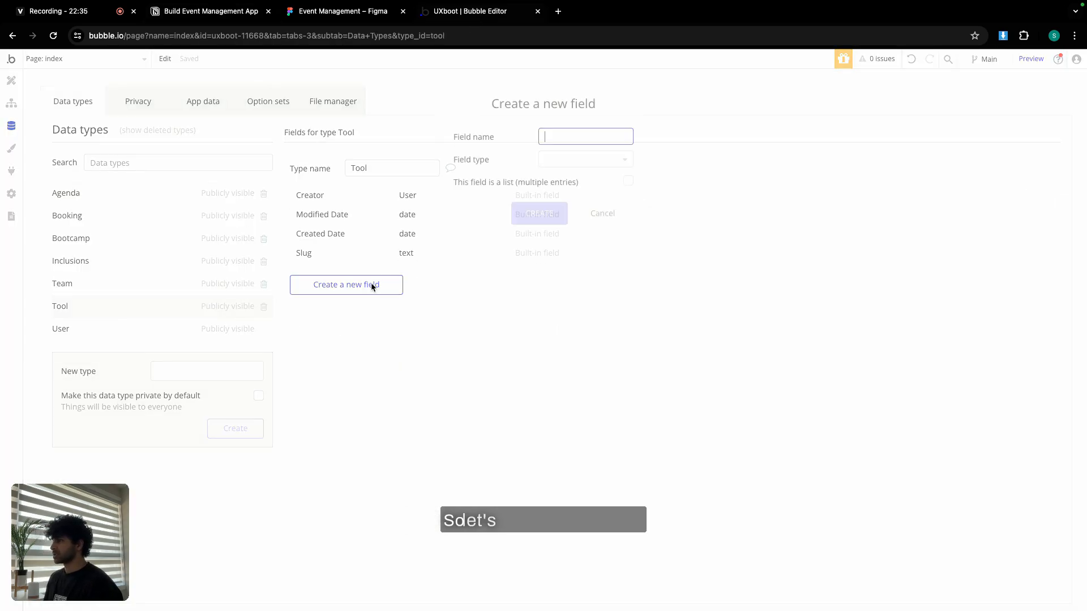
key("ctrl+v")
left_click(579, 158)
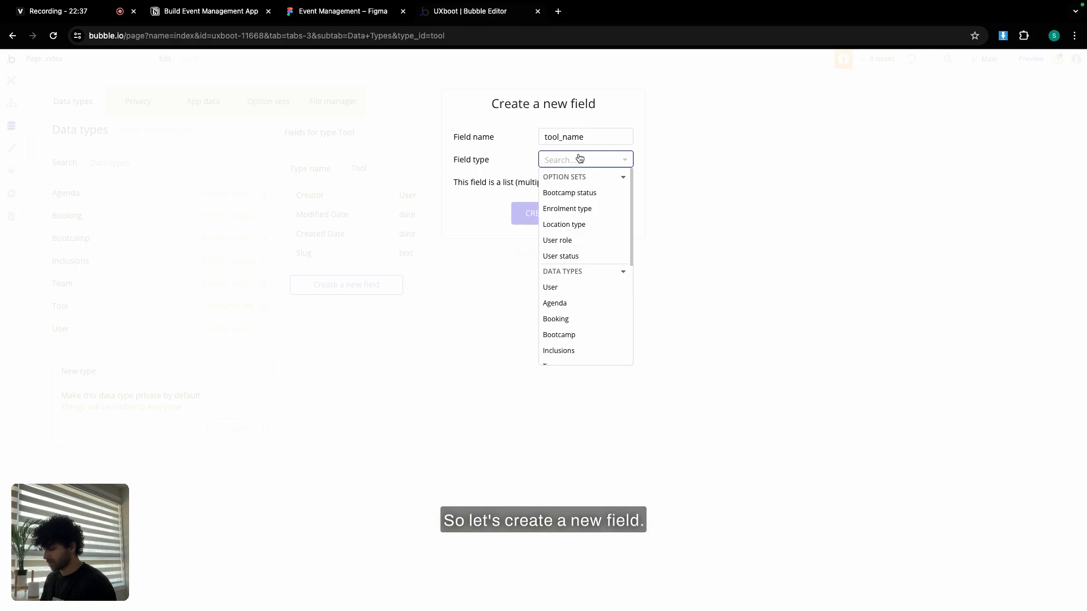
type("text")
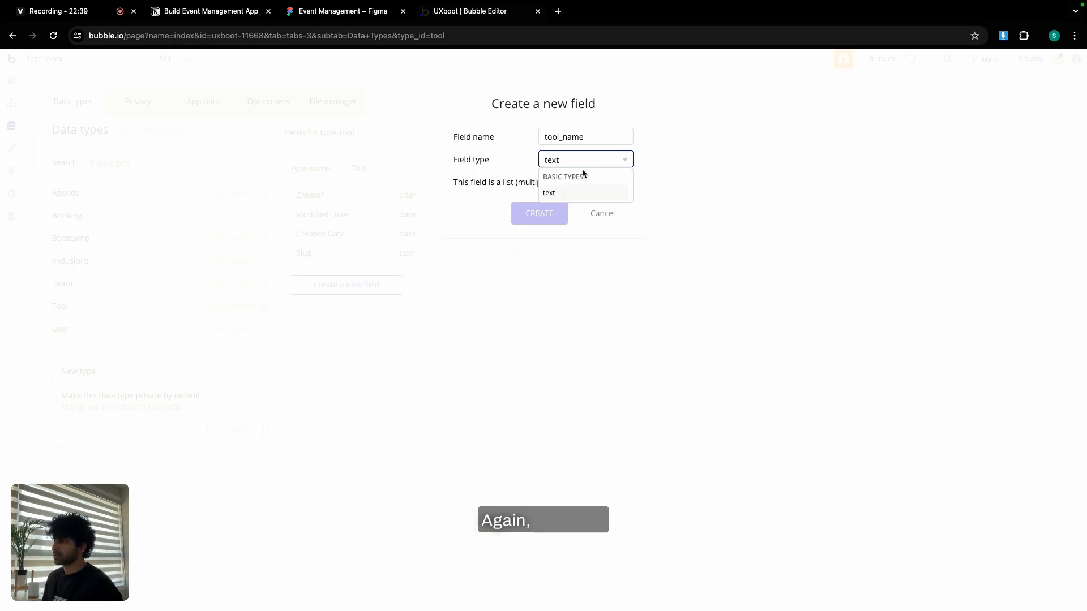
left_click(574, 191)
left_click(549, 209)
Add a tool_img image field to Tool.
left_click(213, 10)
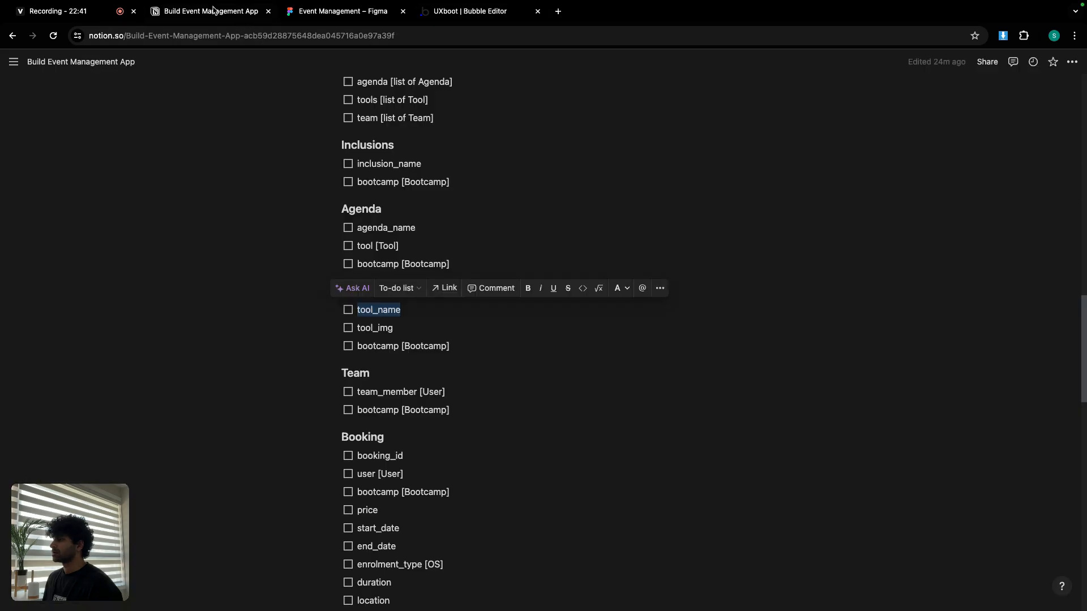
double_click(378, 327)
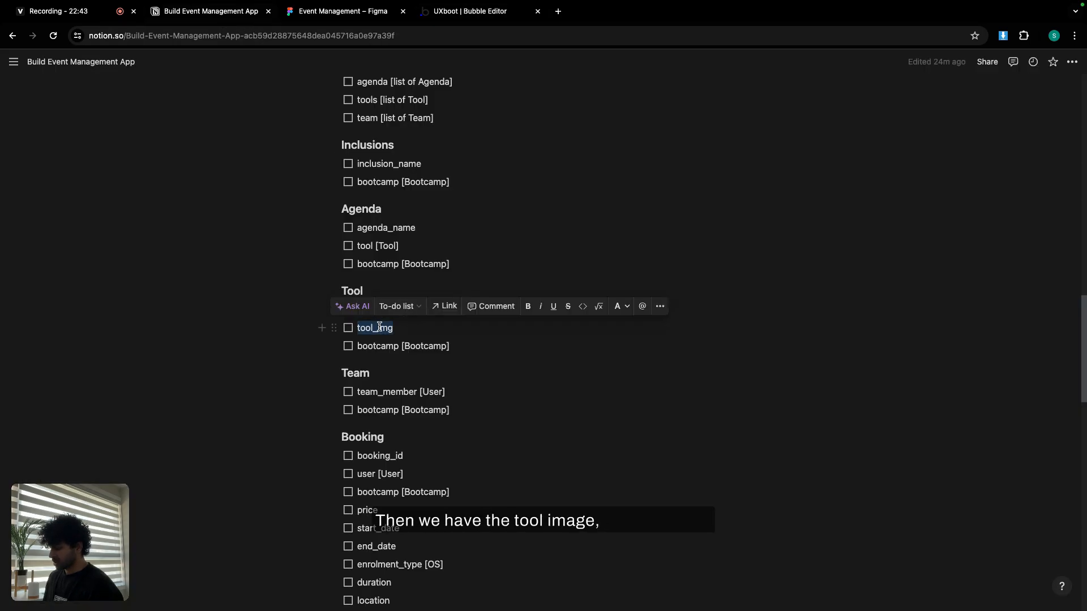
left_click(458, 13)
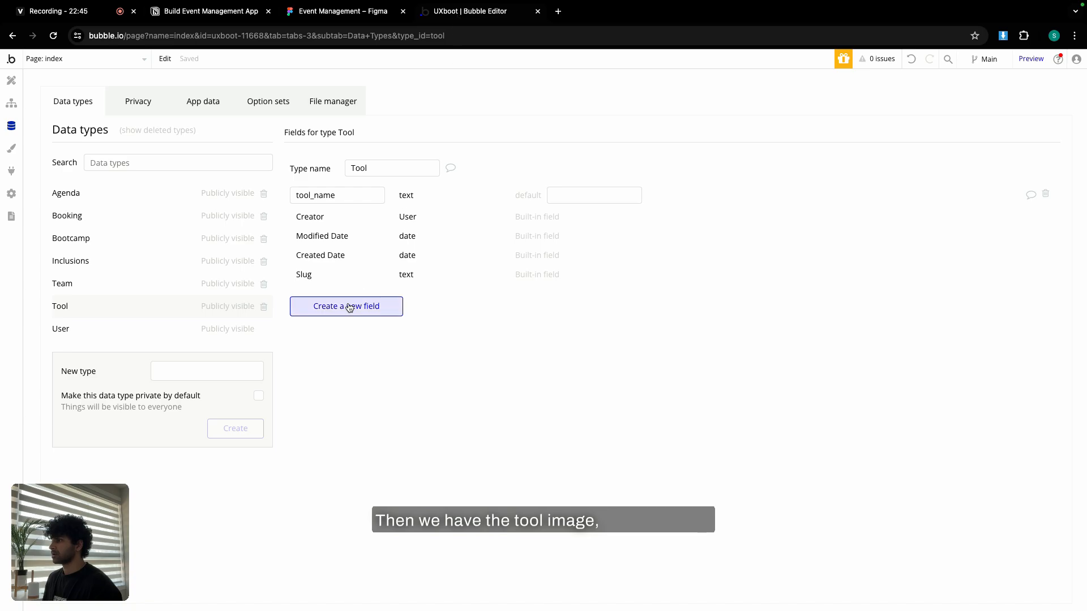
left_click(345, 305)
left_click(548, 163)
type("ima")
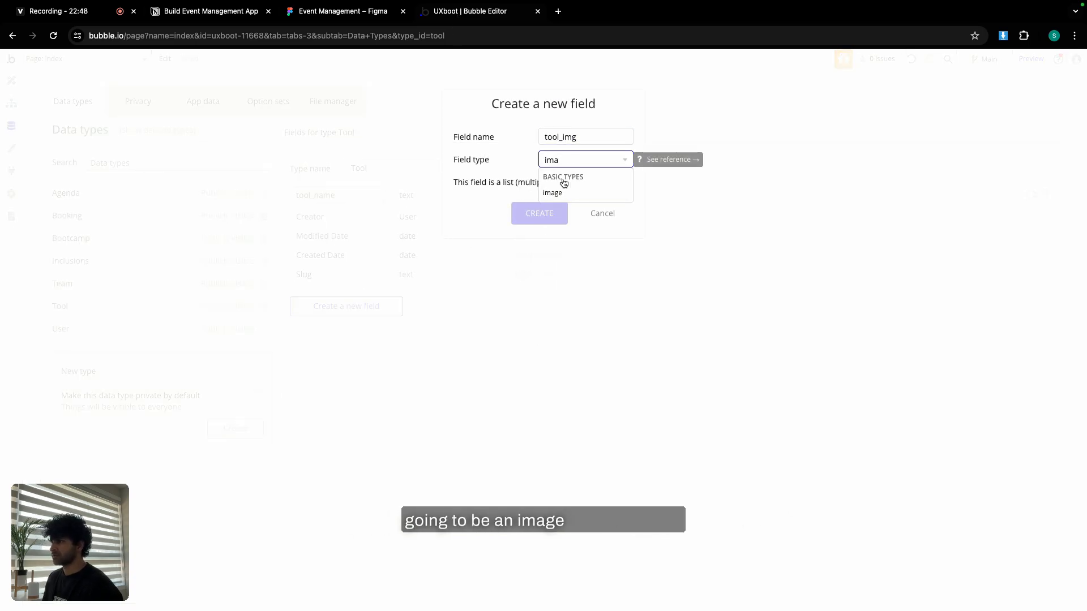
left_click(553, 192)
left_click(539, 213)
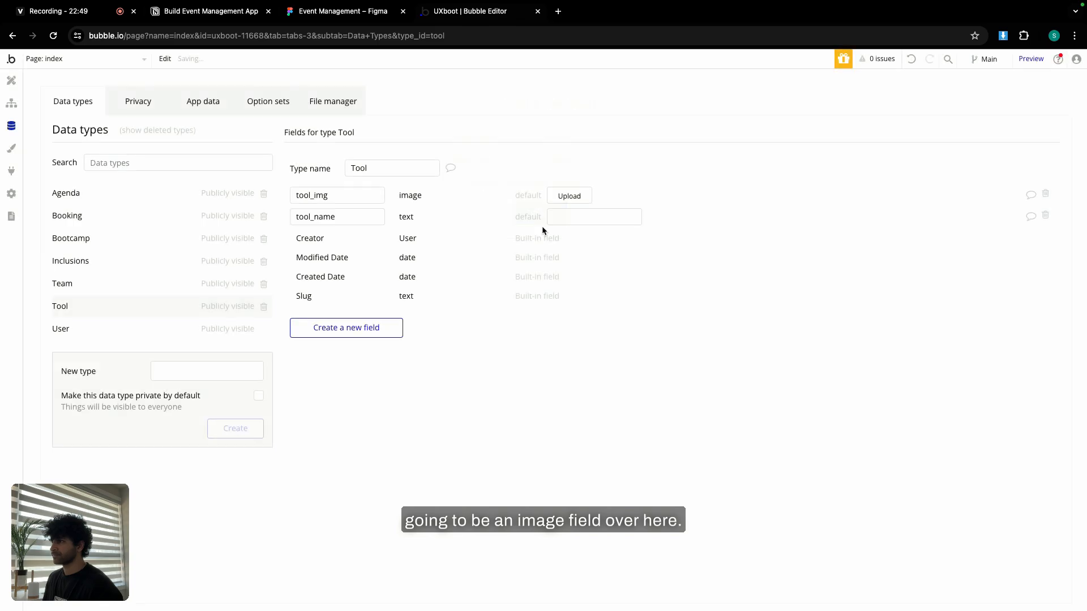
Add a bootcamp field of type Bootcamp to Tool.
left_click(229, 13)
double_click(371, 348)
key("ctrl+c")
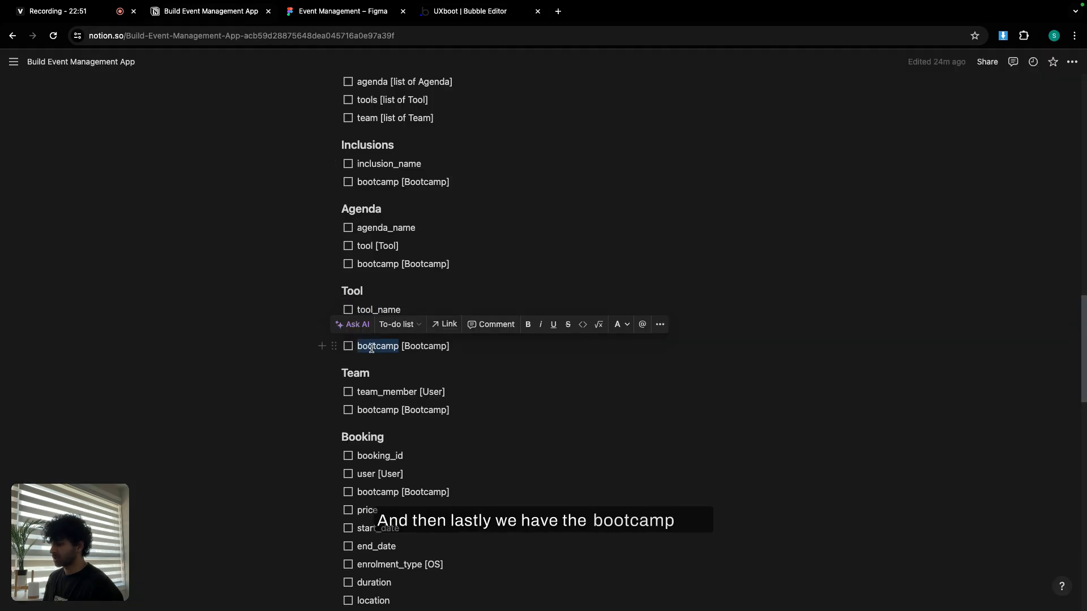
left_click(464, 12)
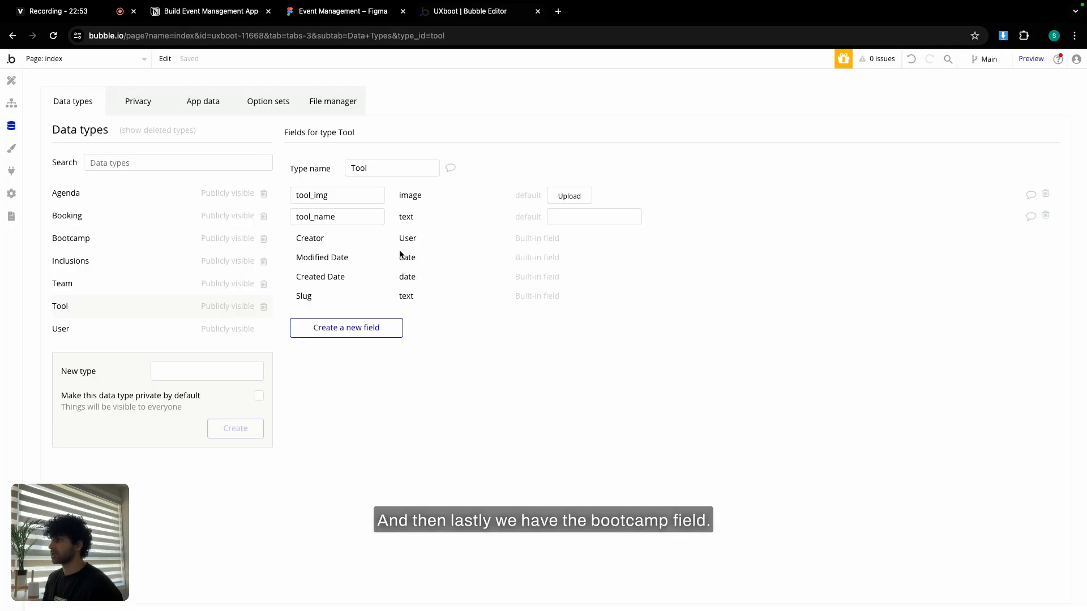
left_click(345, 328)
key("ctrl+v")
left_click(580, 163)
scroll(566, 263, "down", 3)
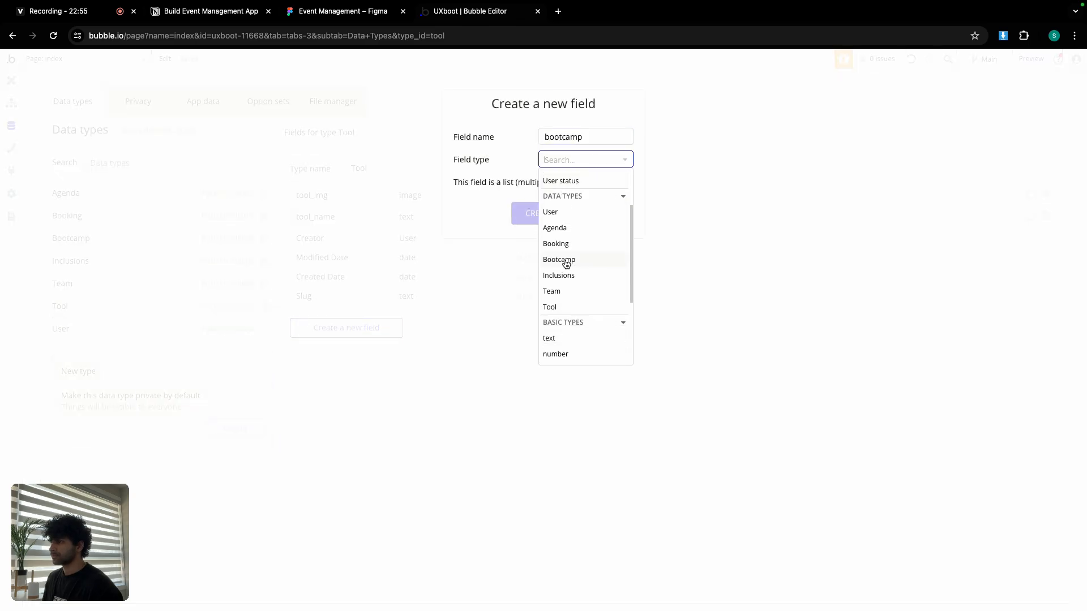
left_click(565, 260)
left_click(547, 214)
Copy team_member from the field plan and dismiss an empty new-field form.
left_click(204, 12)
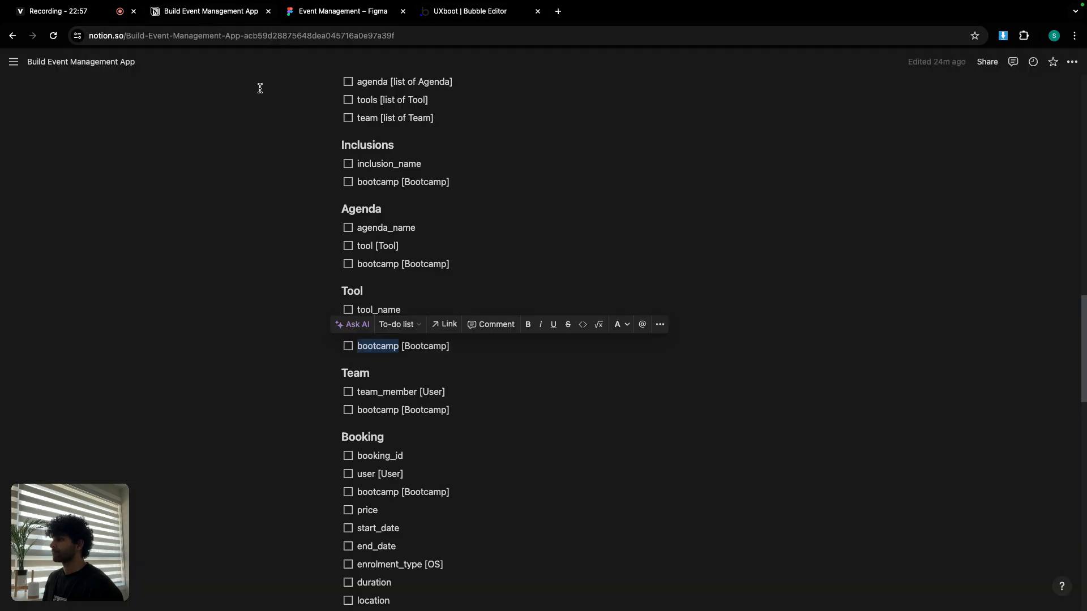
scroll(417, 281, "down", 3)
double_click(391, 297)
key("ctrl+c")
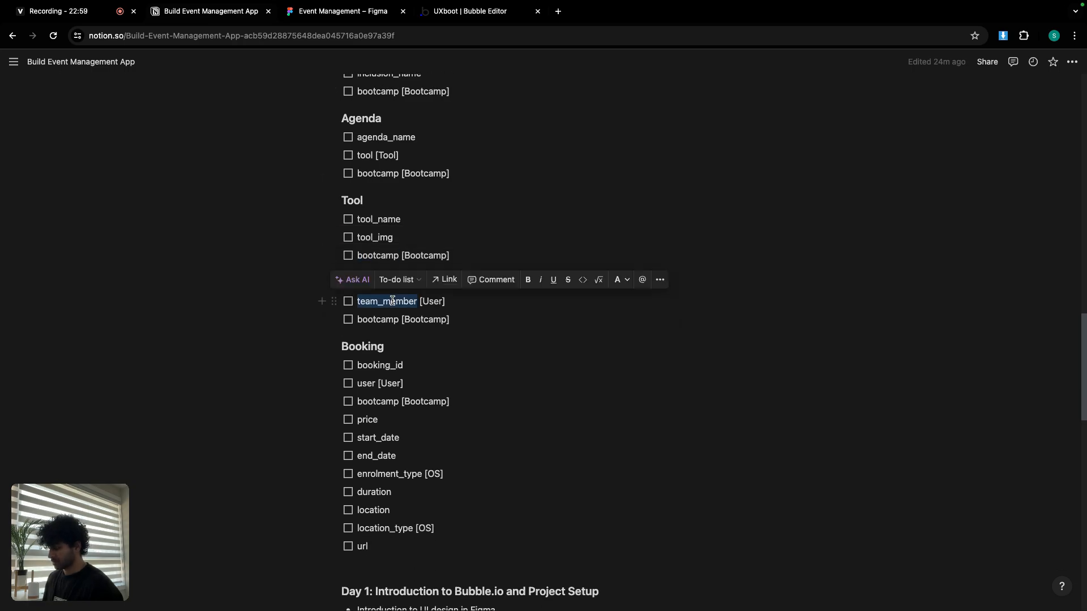
left_click(452, 17)
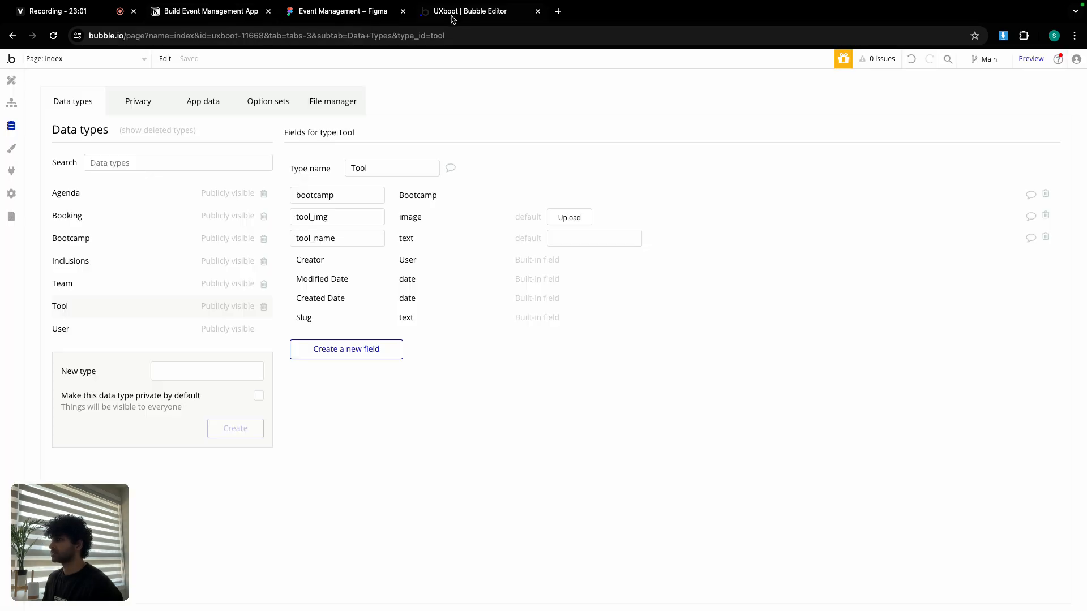
left_click(324, 354)
left_click(598, 213)
Add a team_member field of type User to the Team data type.
left_click(87, 283)
left_click(380, 285)
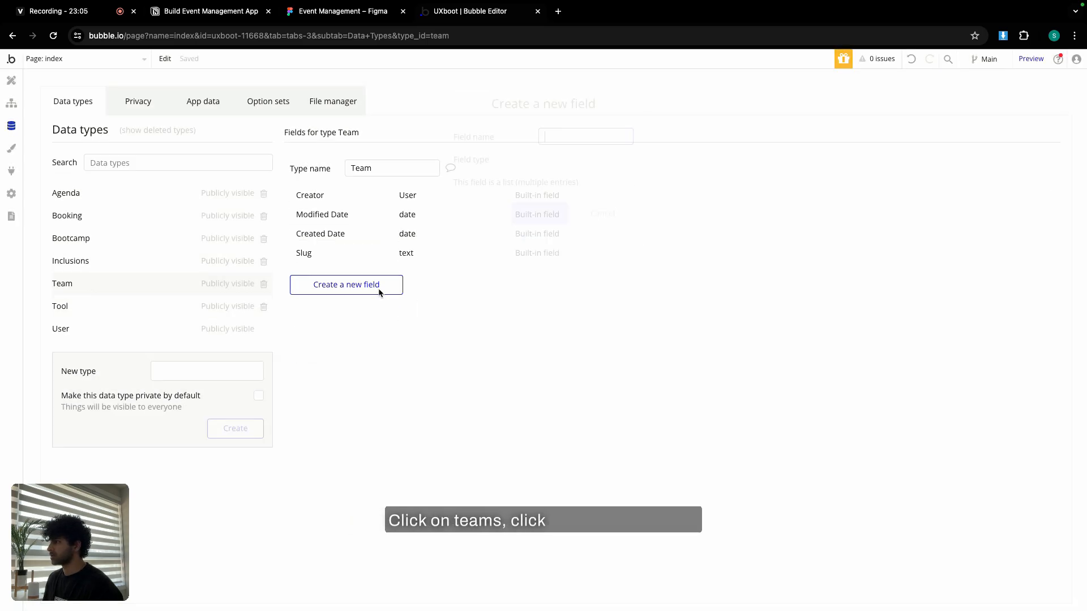
key("ctrl+v")
left_click(577, 159)
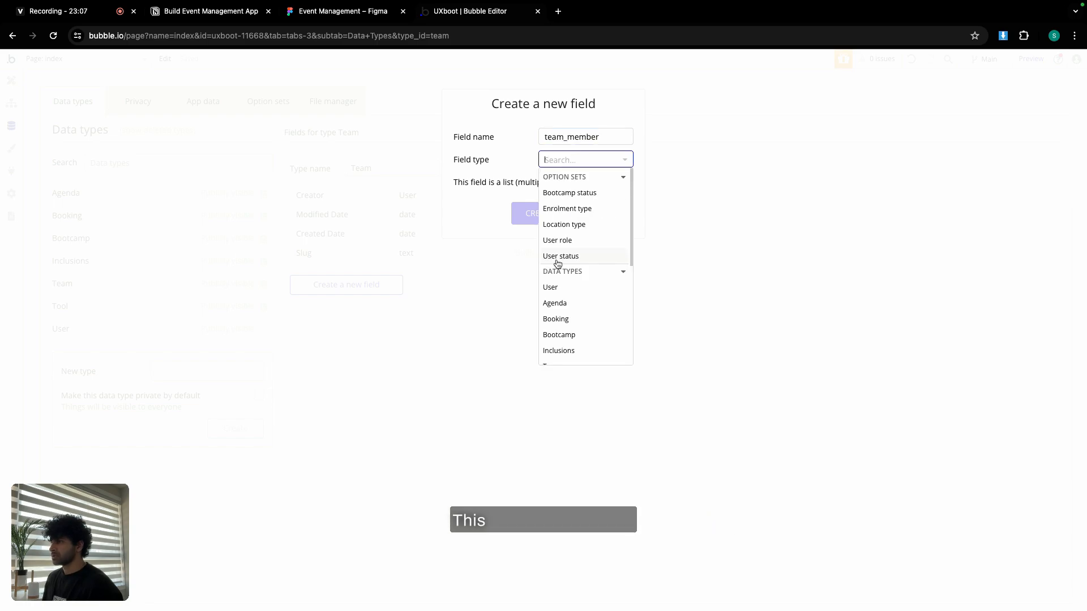
left_click(562, 288)
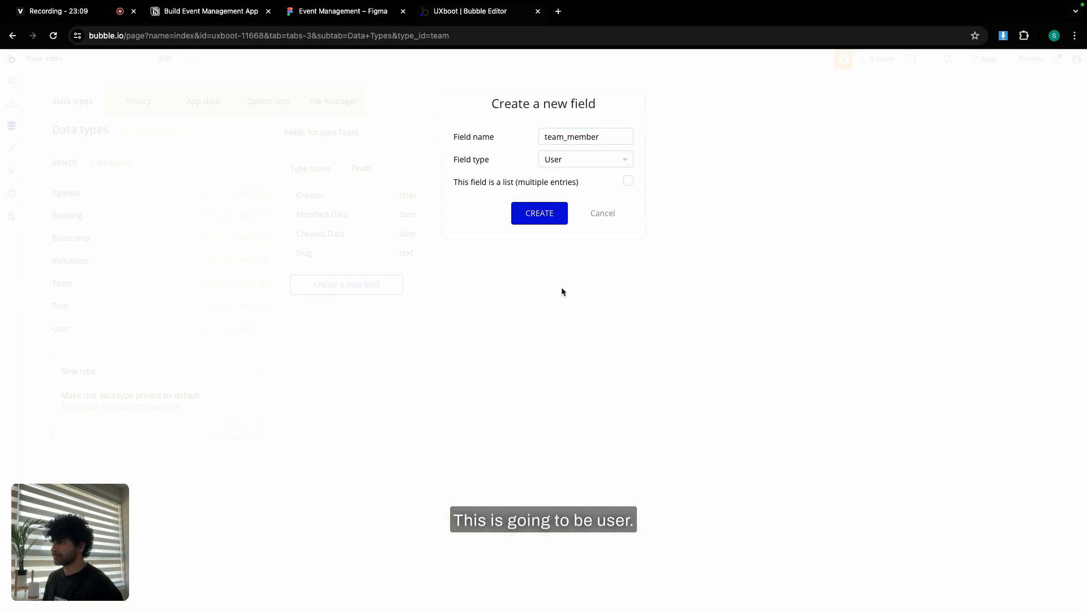
left_click(548, 215)
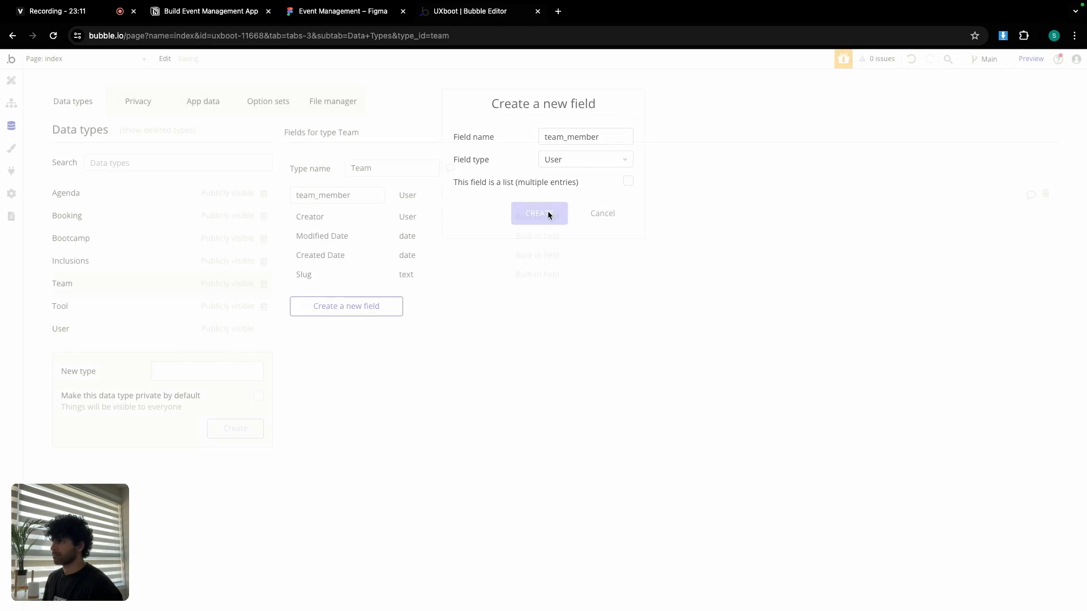
Add a bootcamp field of type Bootcamp to Team.
left_click(246, 12)
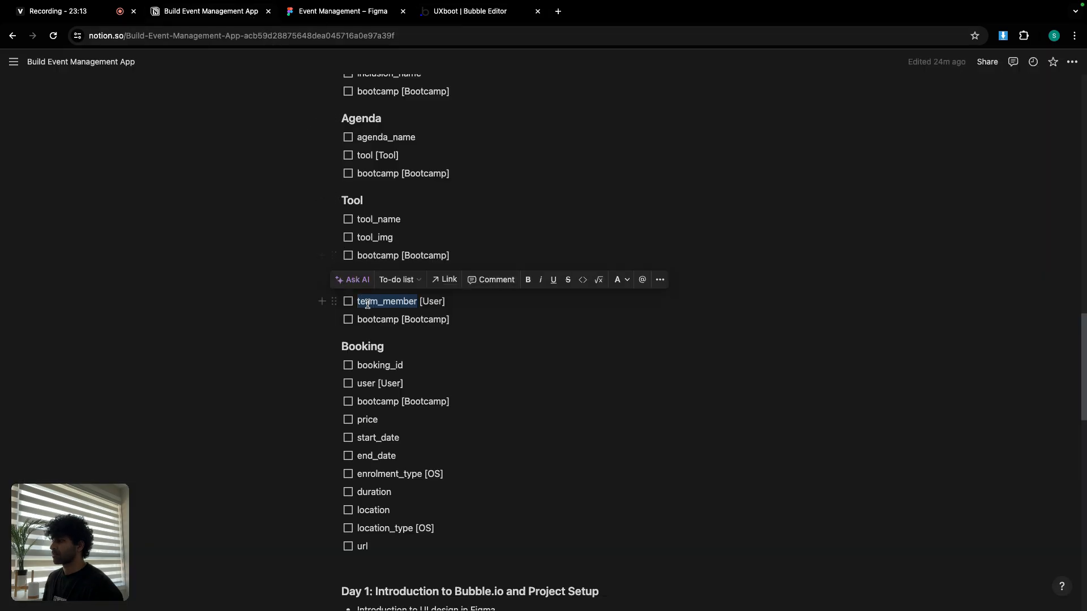
double_click(376, 319)
key("super+c")
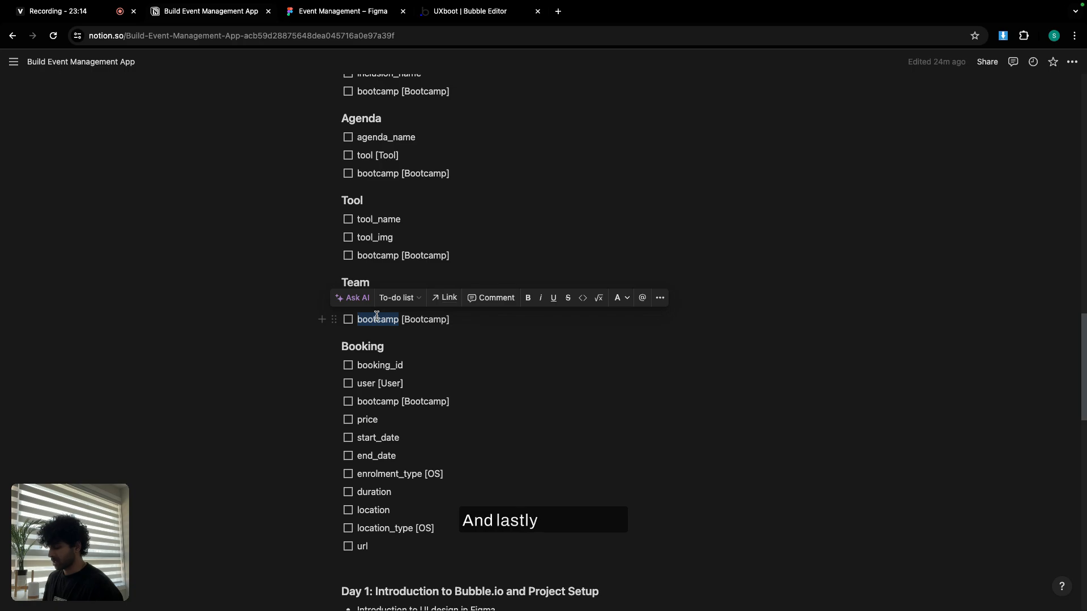
left_click(469, 16)
left_click(335, 311)
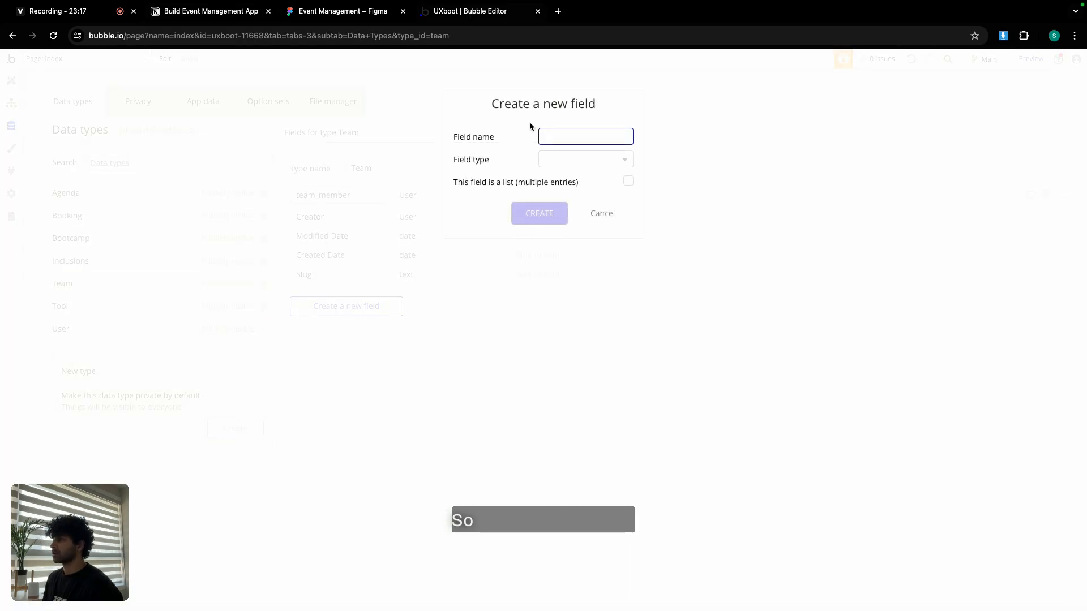
key("super+v")
left_click(561, 159)
scroll(584, 248, "down", 3)
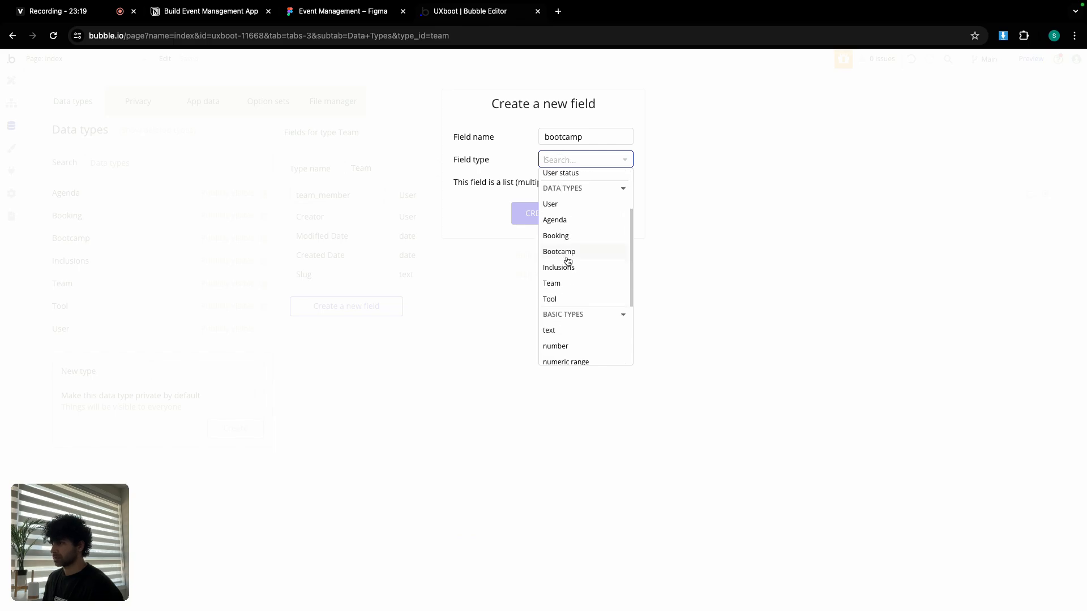
left_click(567, 256)
left_click(548, 215)
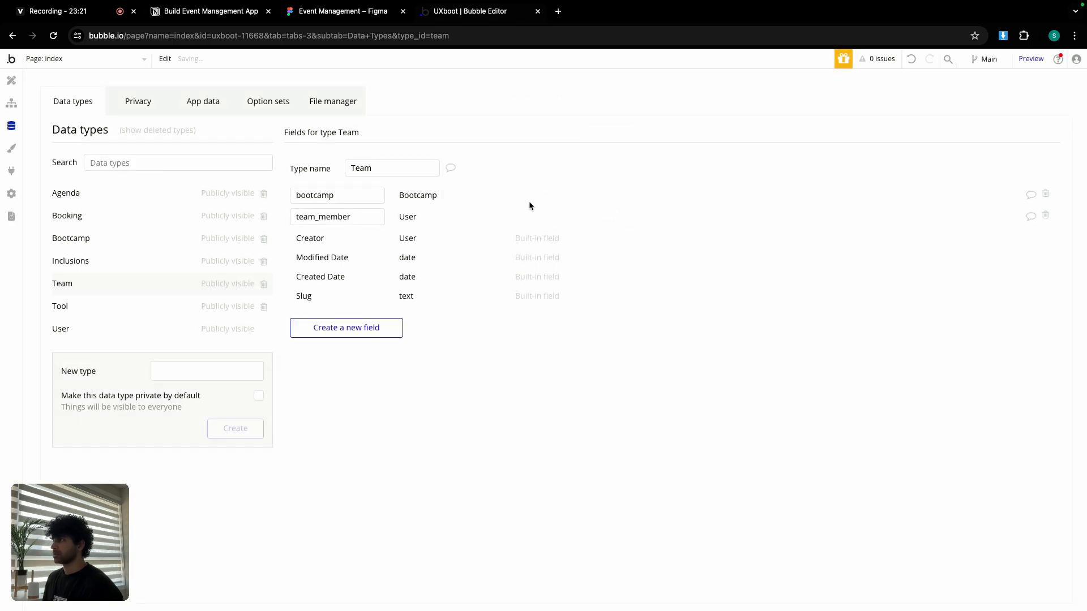
left_click(183, 13)
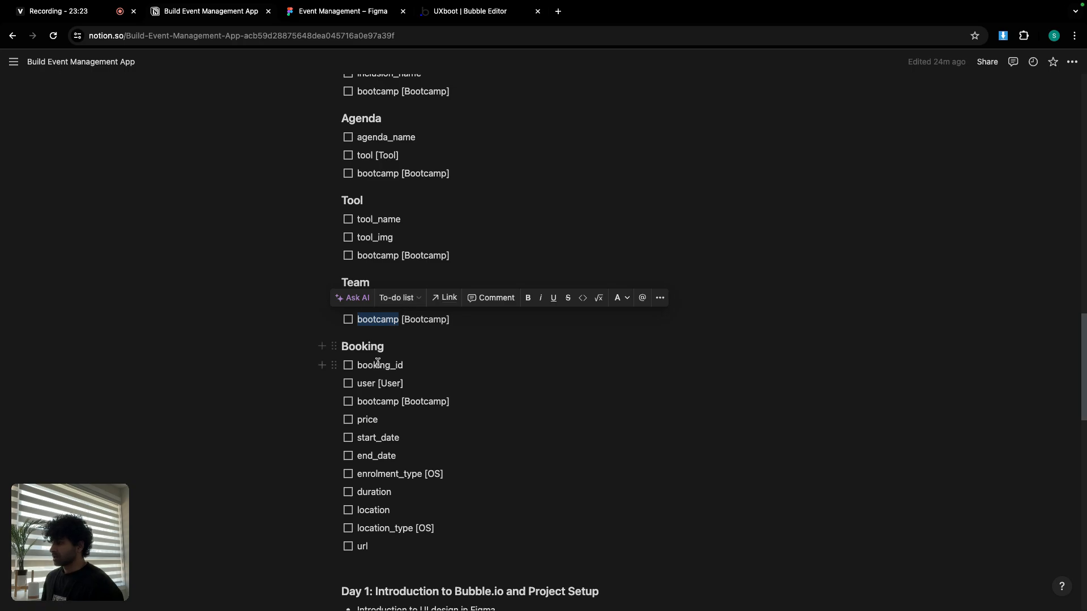
left_click(467, 16)
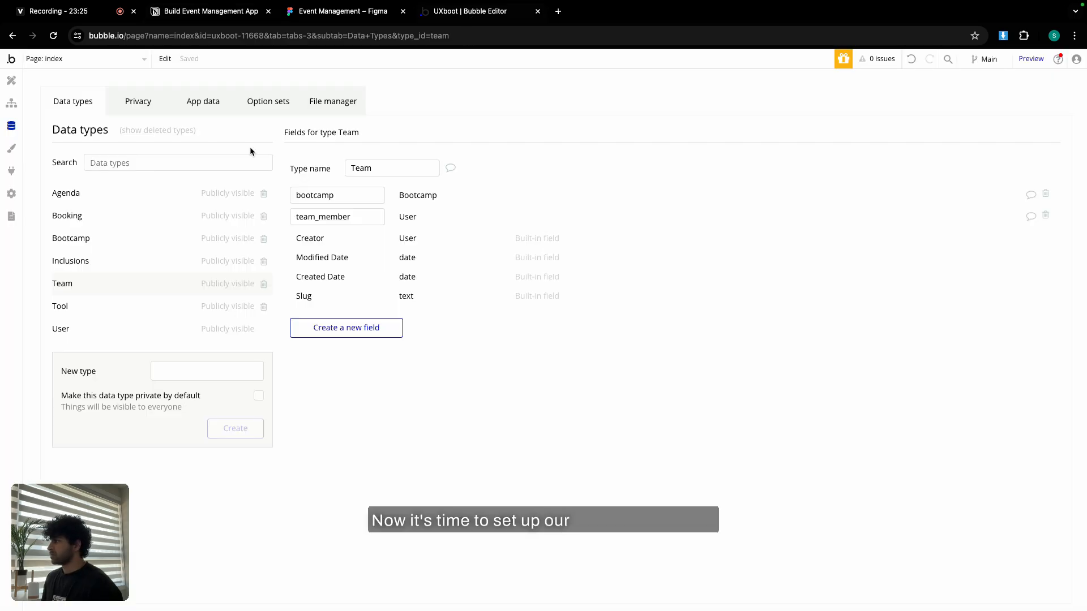
Add a booking_id text field to the Booking data type.
left_click(102, 217)
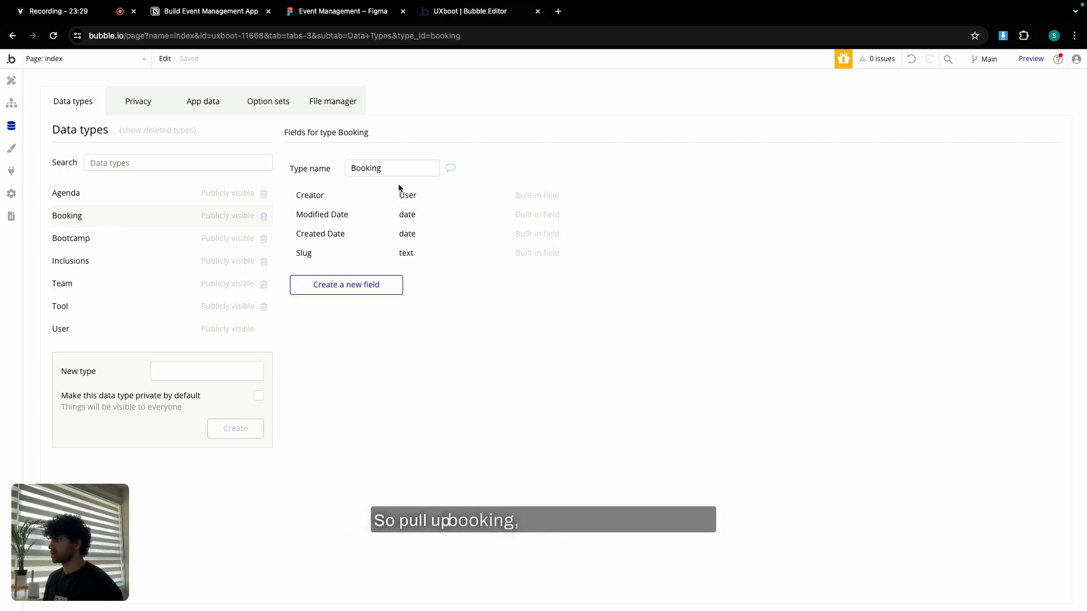
left_click(355, 285)
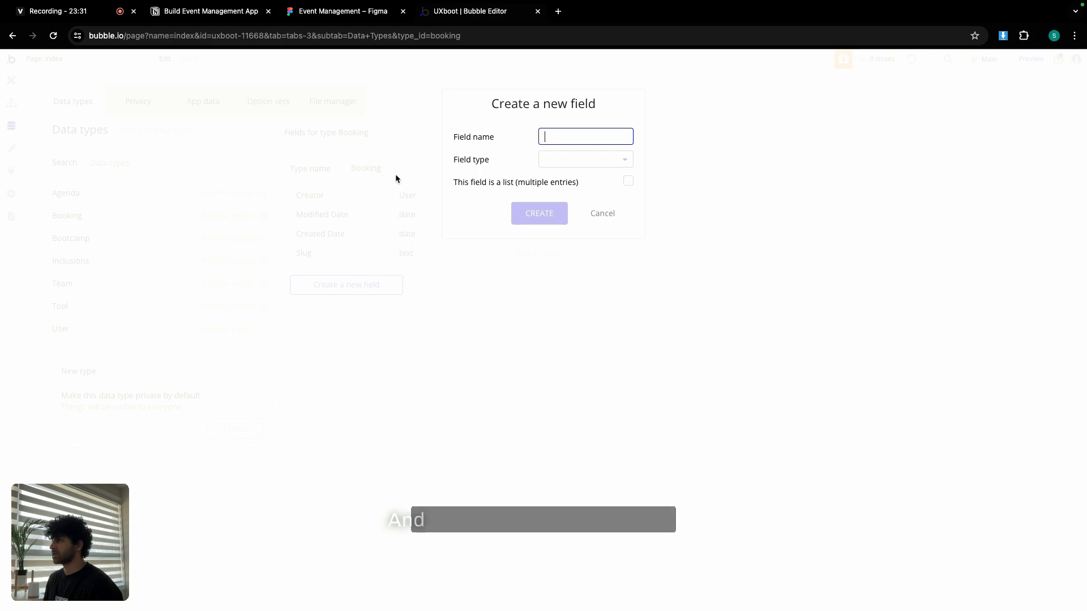
left_click(225, 13)
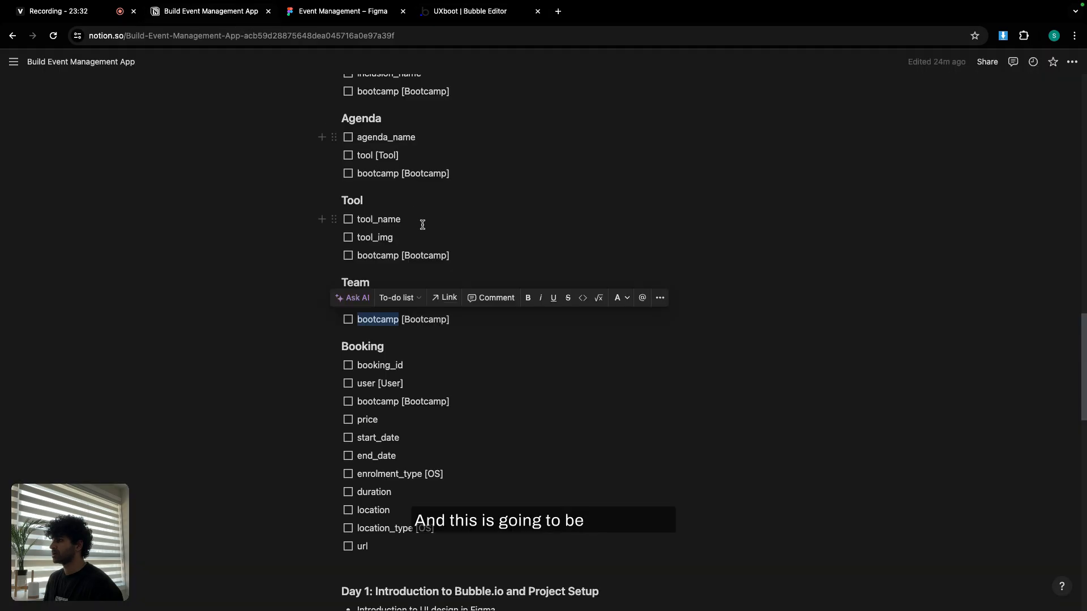
double_click(376, 366)
left_click(493, 12)
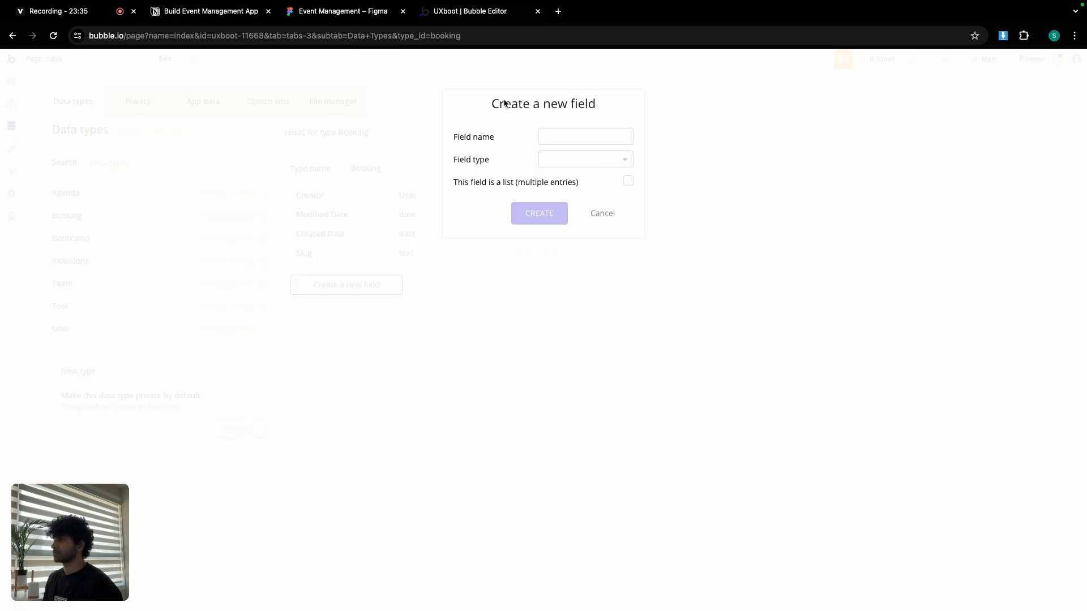
left_click(567, 158)
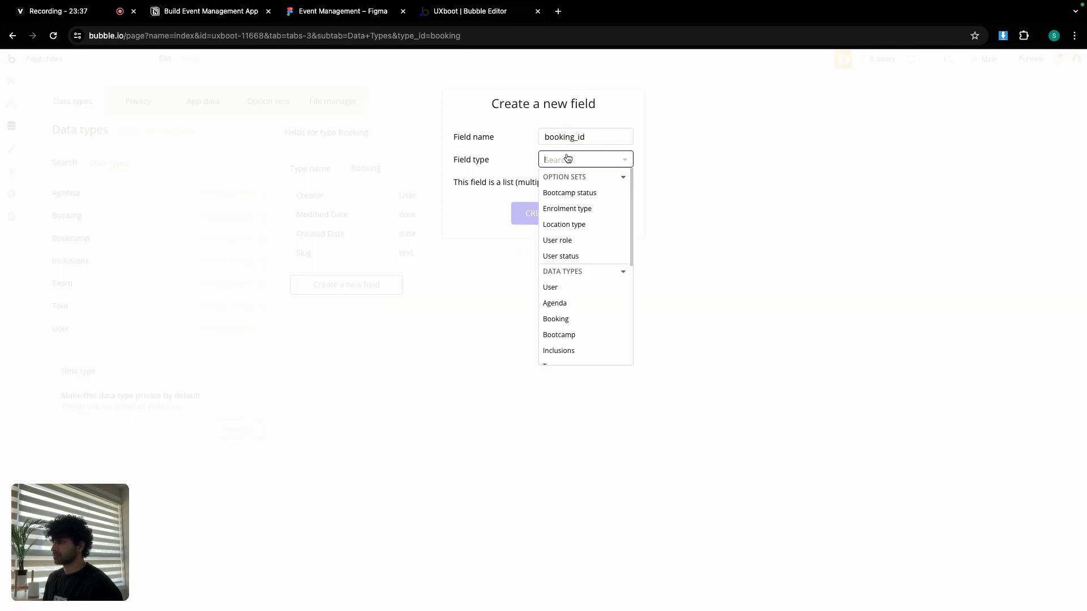
scroll(588, 314, "down", 3)
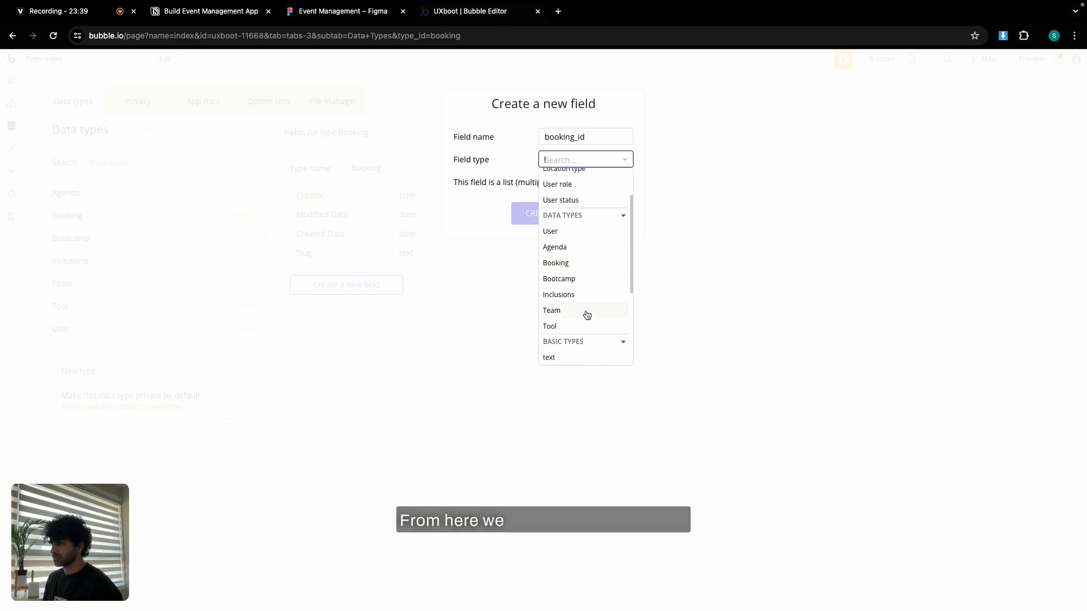
left_click(575, 341)
left_click(532, 213)
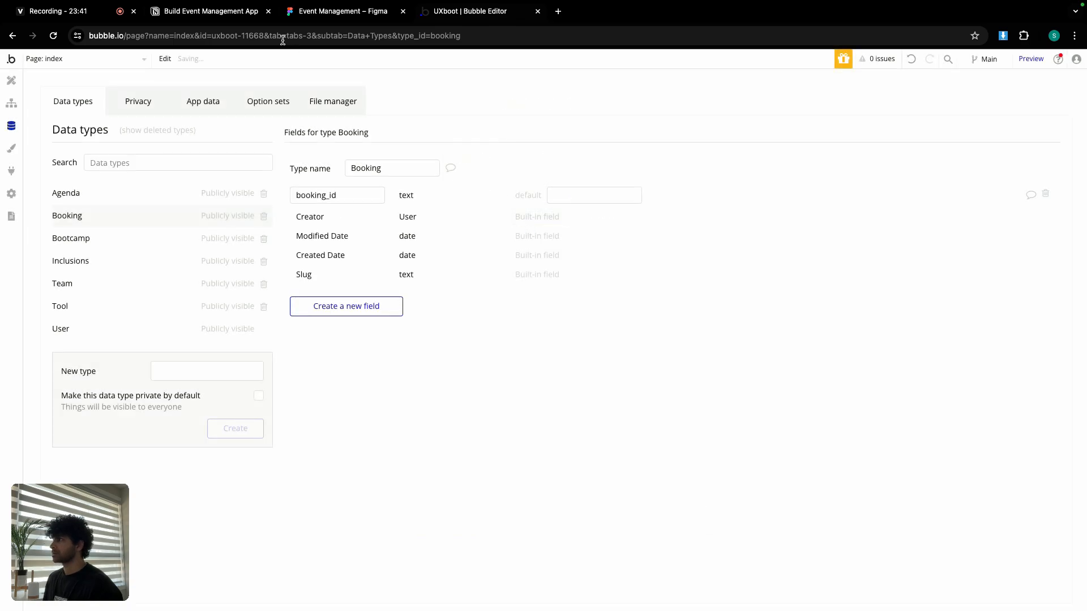
Add a user field of type User to Booking, with the name copied from the notes.
left_click(223, 14)
double_click(364, 383)
key("super+c")
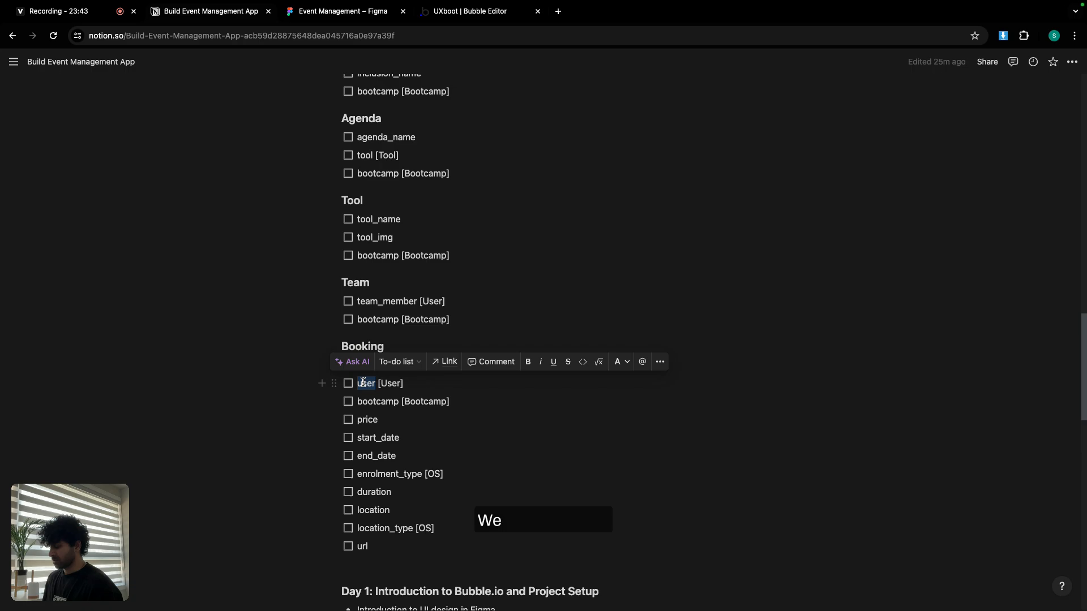
left_click(470, 13)
left_click(359, 304)
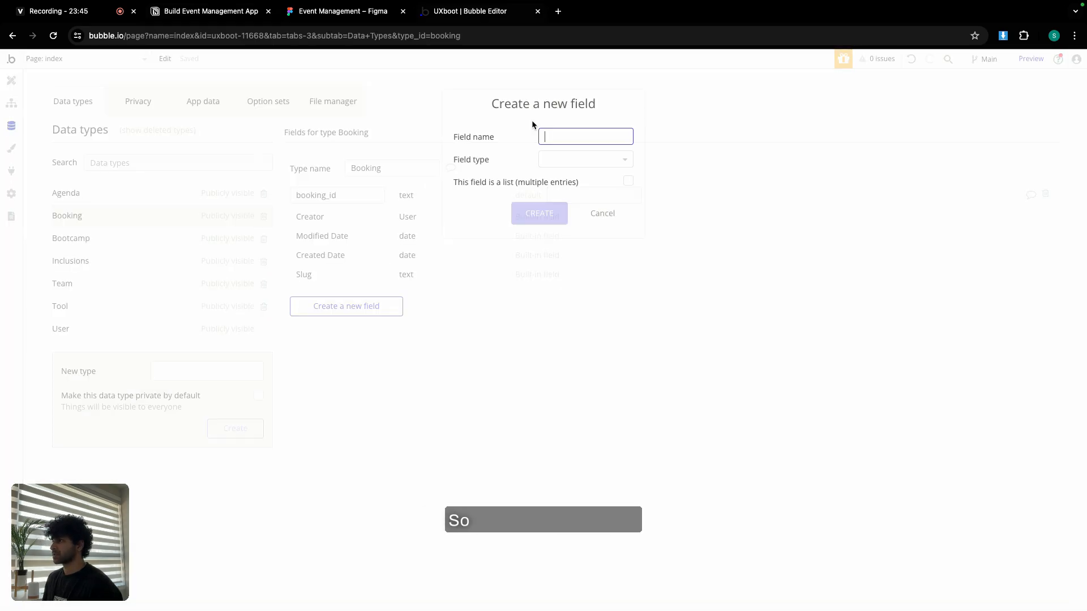
key("super+v")
left_click(574, 159)
left_click(544, 269)
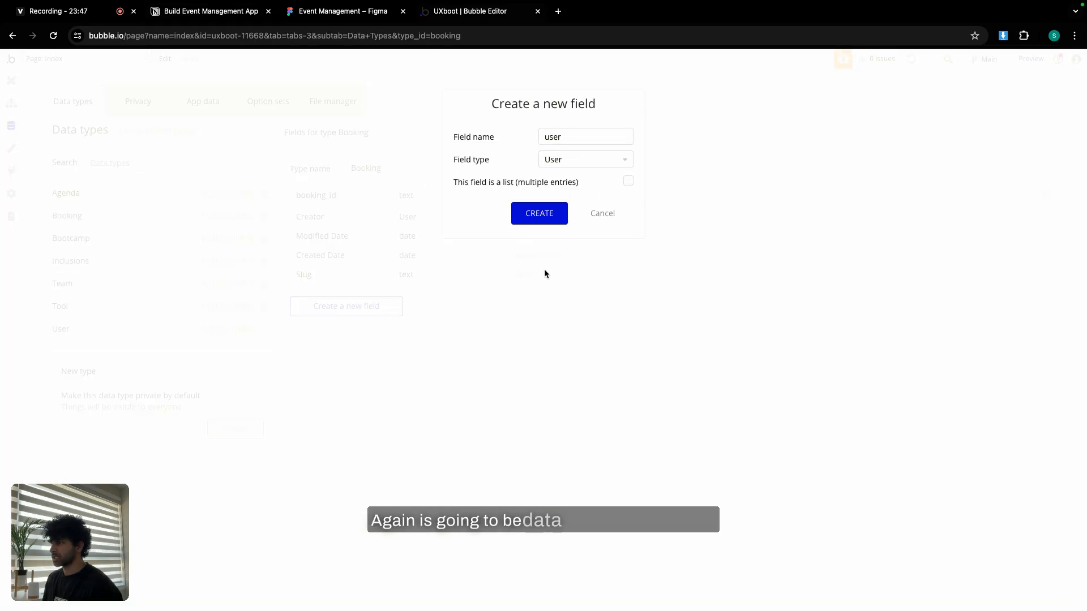
left_click(538, 215)
Add a bootcamp field of type Bootcamp to Booking, with the name copied from the notes.
left_click(223, 17)
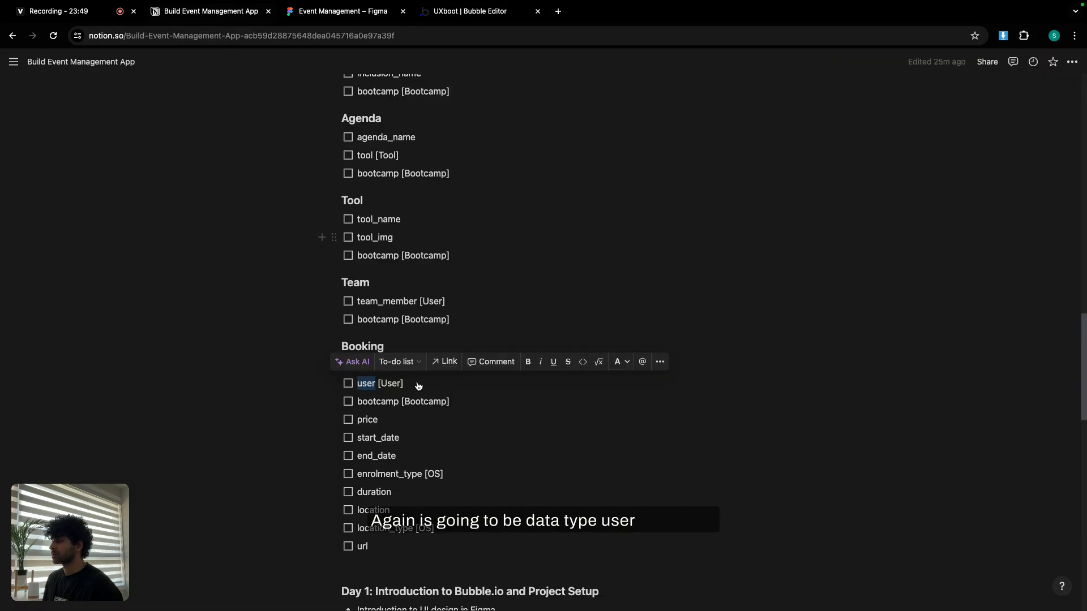
double_click(393, 402)
left_click(461, 12)
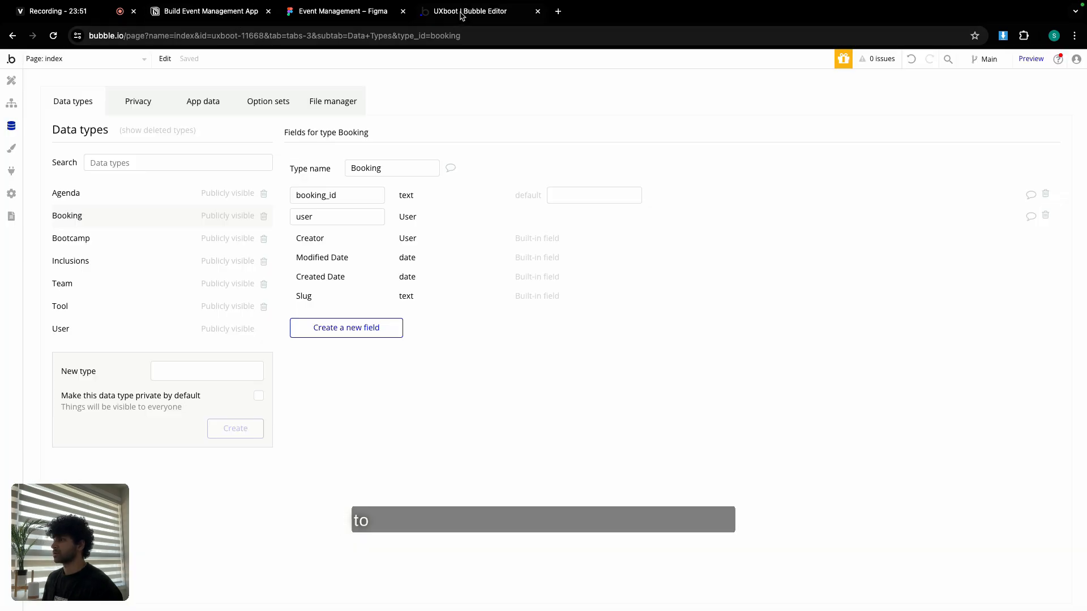
left_click(360, 332)
type("bootcamp")
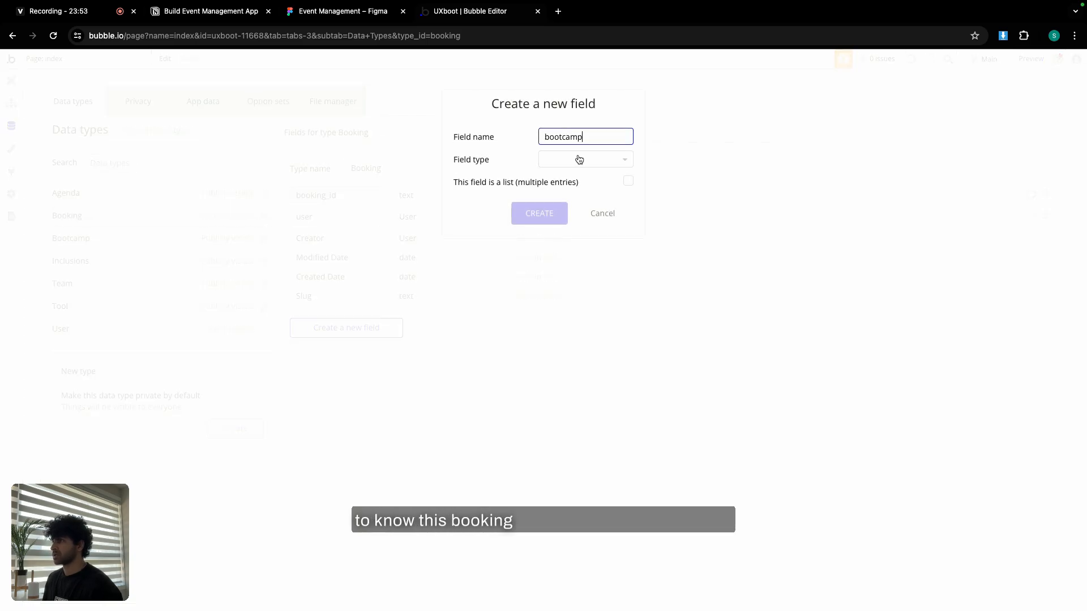
left_click(577, 159)
left_click(592, 335)
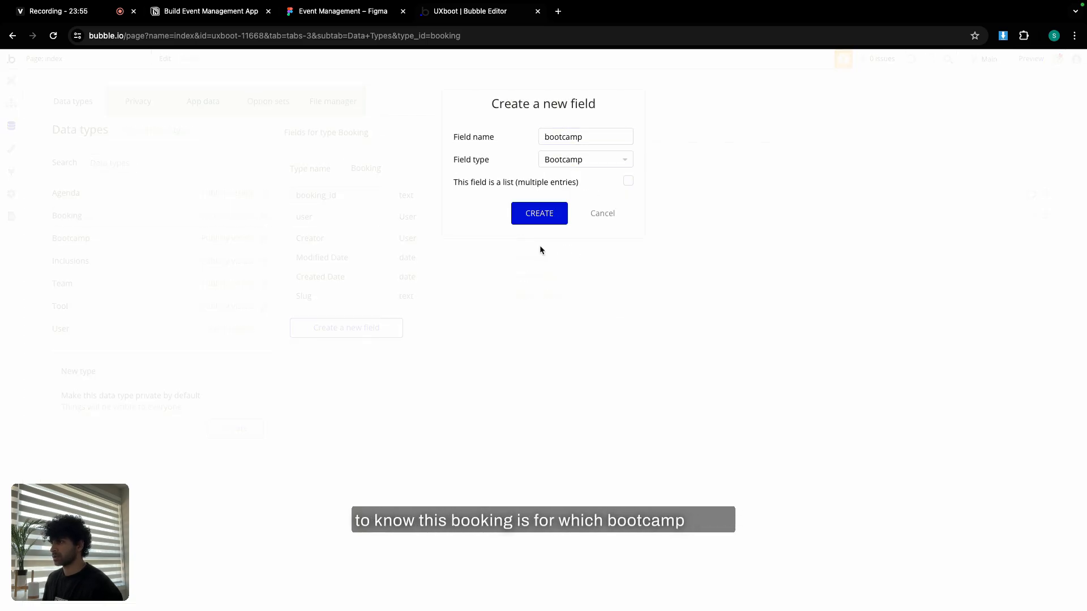
left_click(538, 214)
left_click(216, 11)
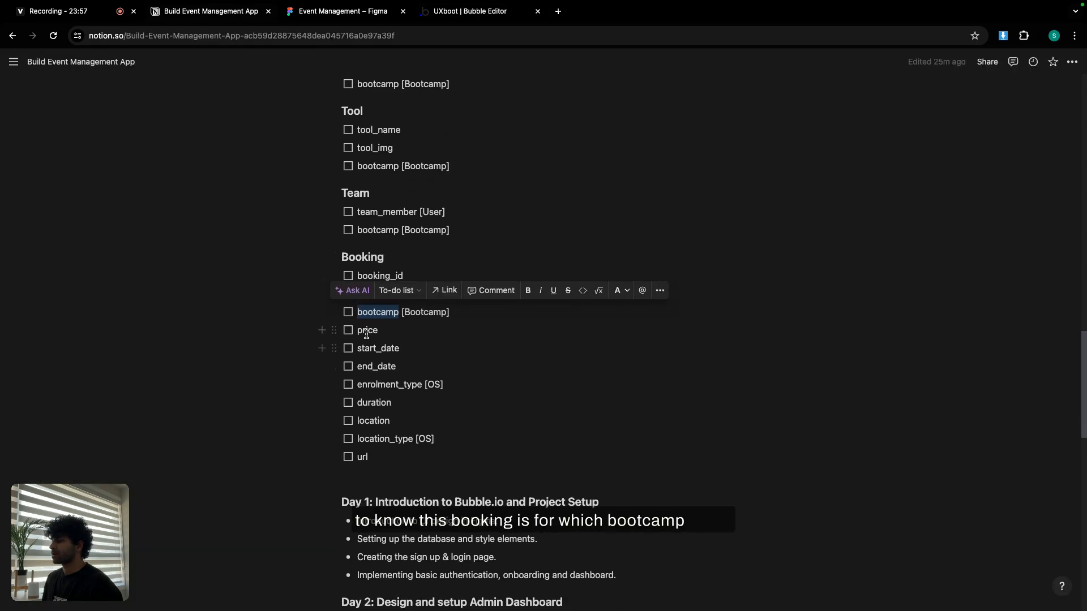
double_click(366, 331)
left_click(470, 11)
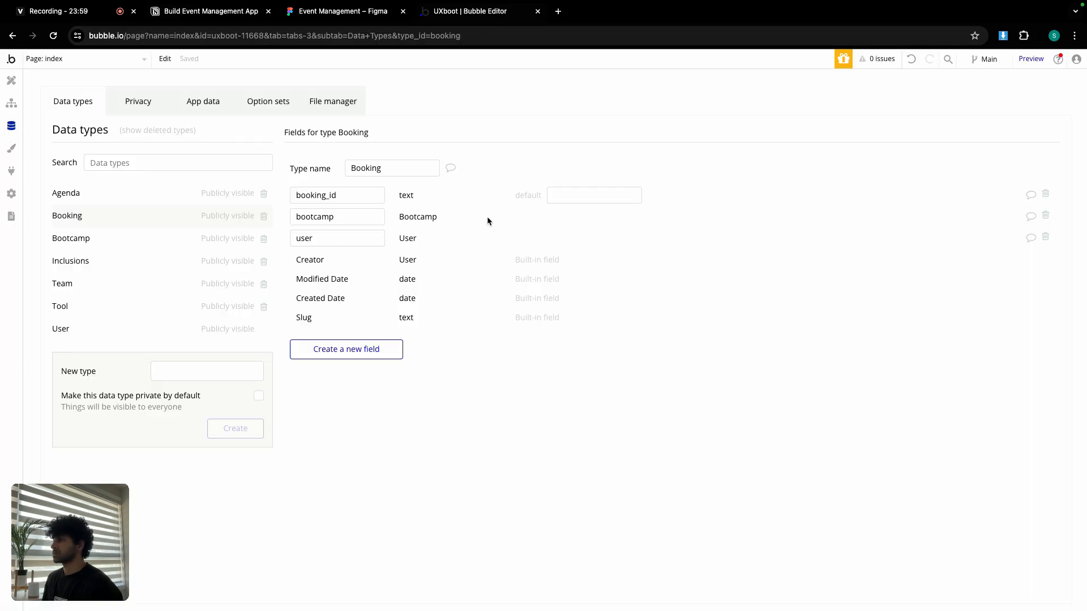
Add a price field of type number to Booking.
left_click(347, 353)
left_click(549, 166)
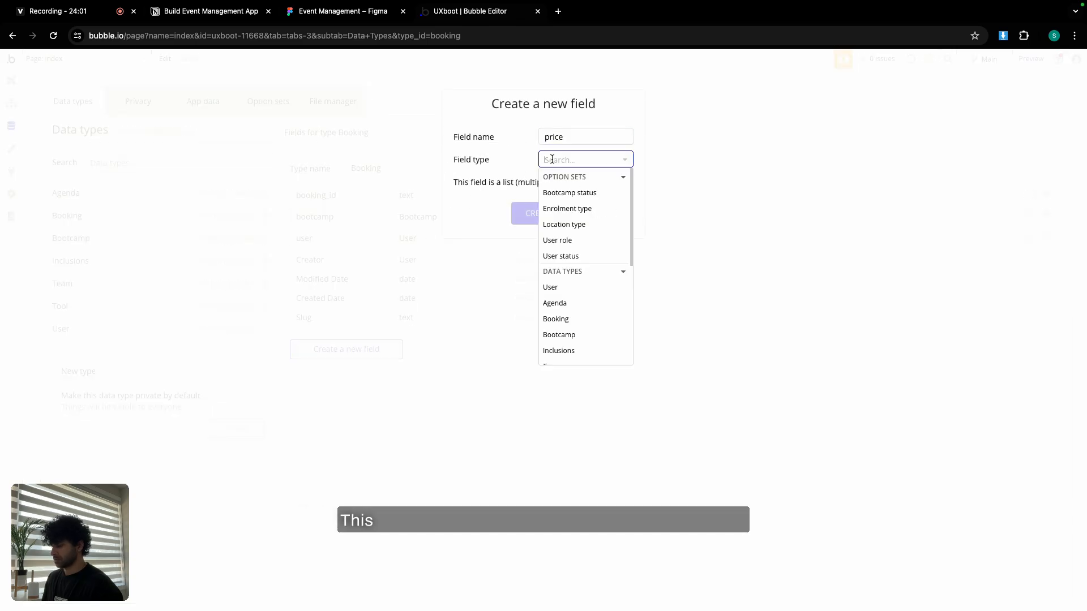
type("num")
left_click(570, 189)
left_click(556, 217)
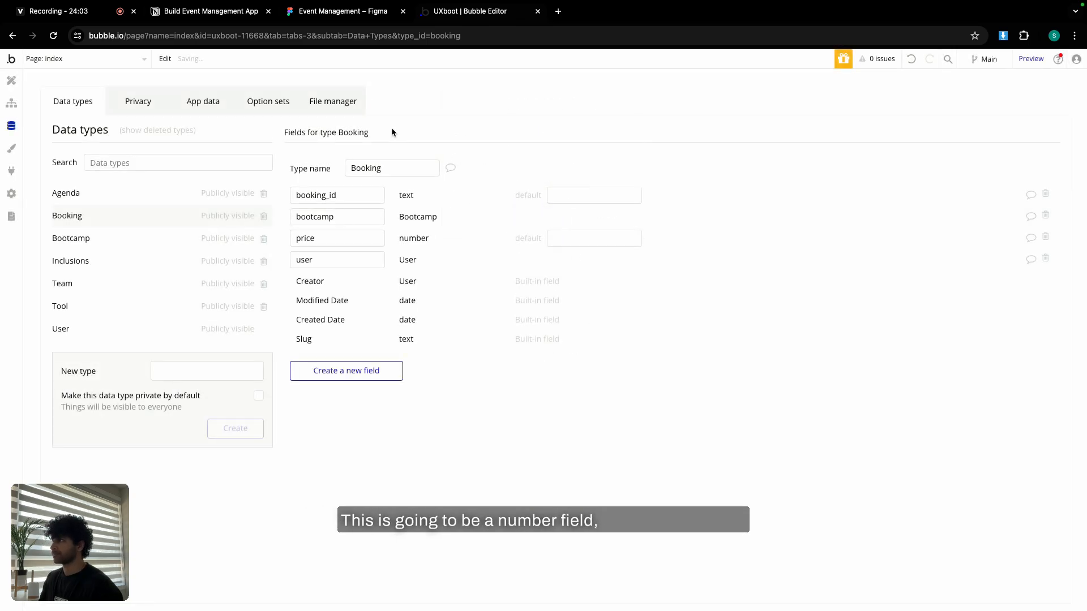
Add a start_date field of type date, with the name copied from the notes.
left_click(232, 16)
double_click(383, 348)
key("ctrl+c")
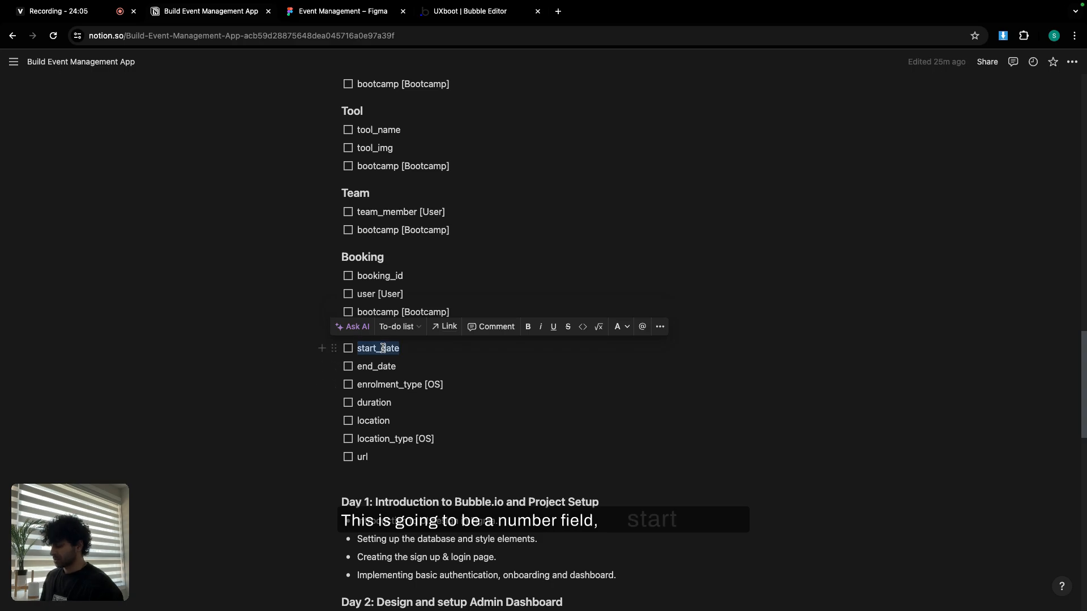
left_click(483, 17)
left_click(346, 371)
key("ctrl+v")
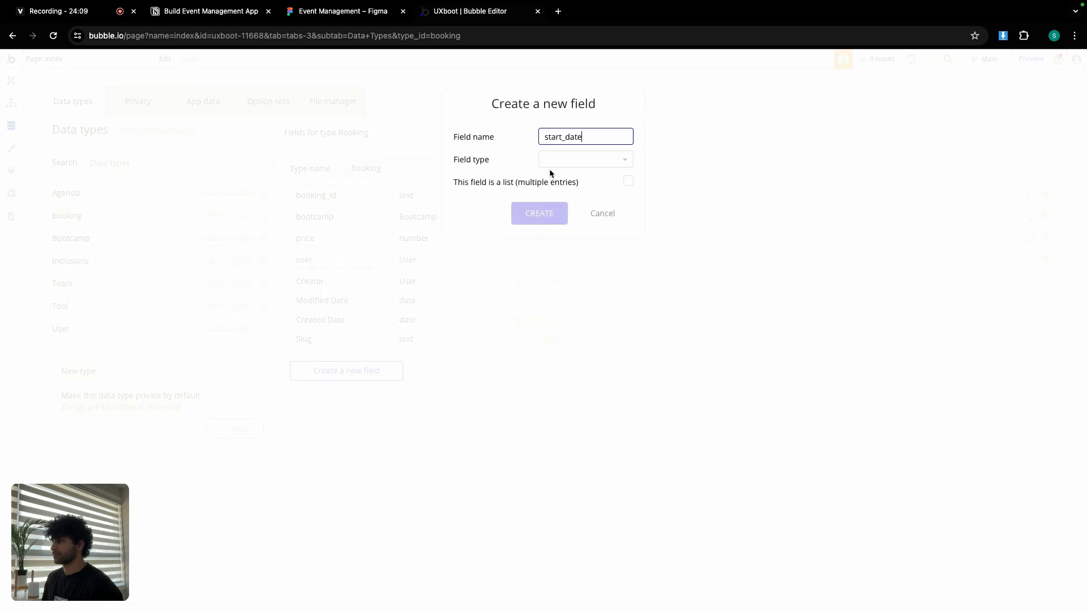
left_click(553, 159)
type("da")
left_click(560, 223)
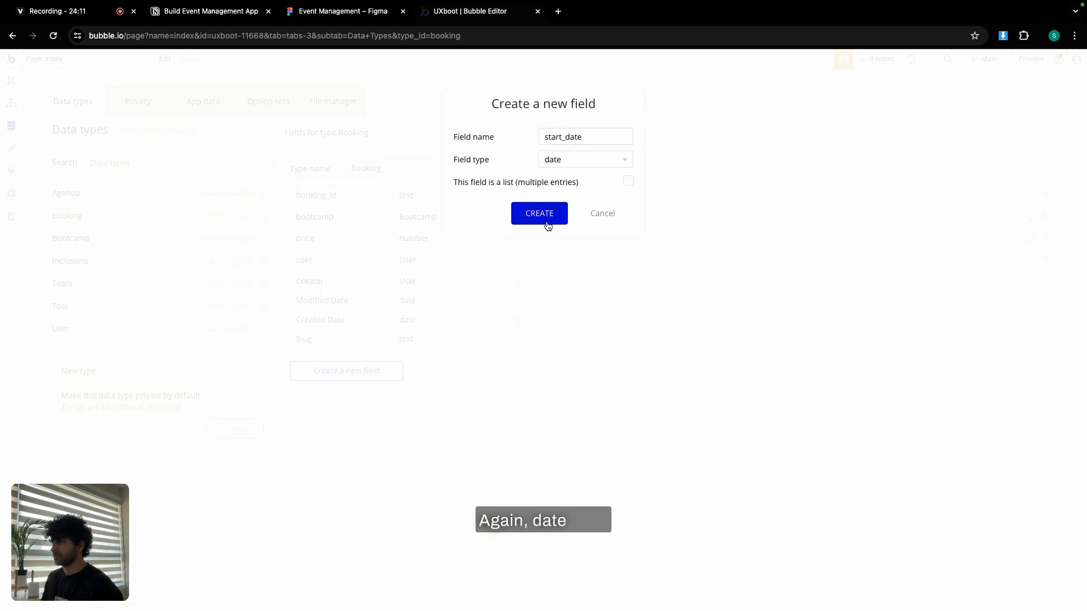
left_click(544, 215)
Add an end_date field of type date to Booking.
left_click(374, 393)
type("end_date")
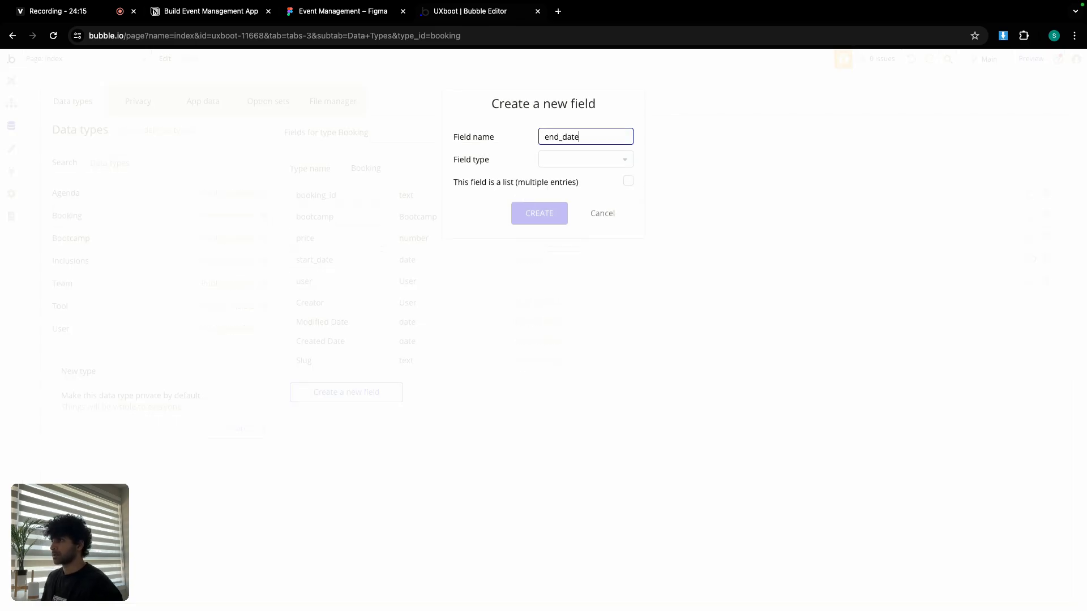
left_click(550, 159)
scroll(561, 277, "down", 2)
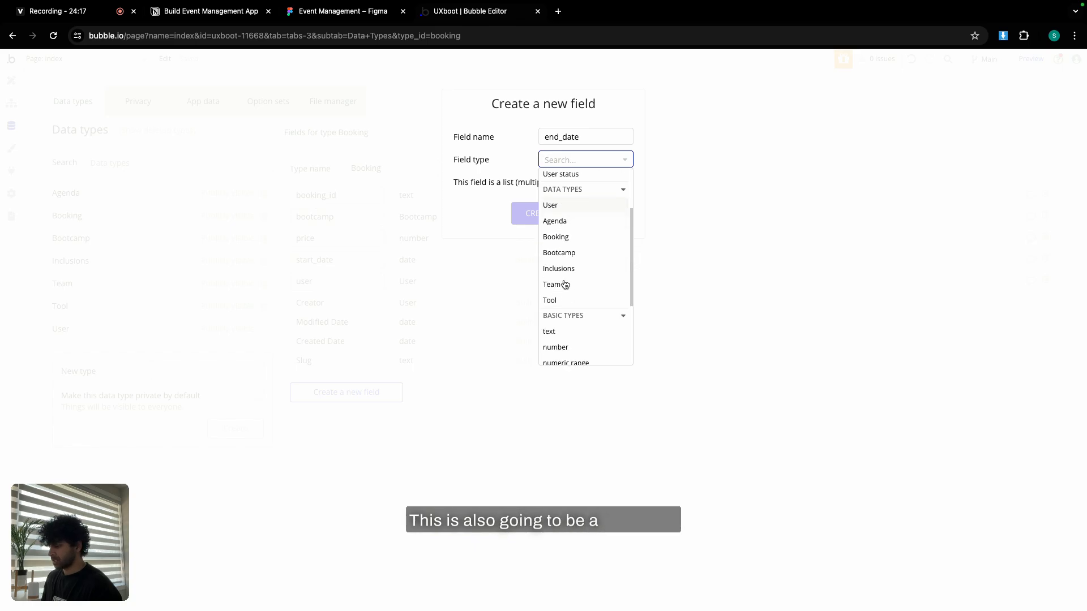
type("da")
left_click(558, 224)
left_click(553, 214)
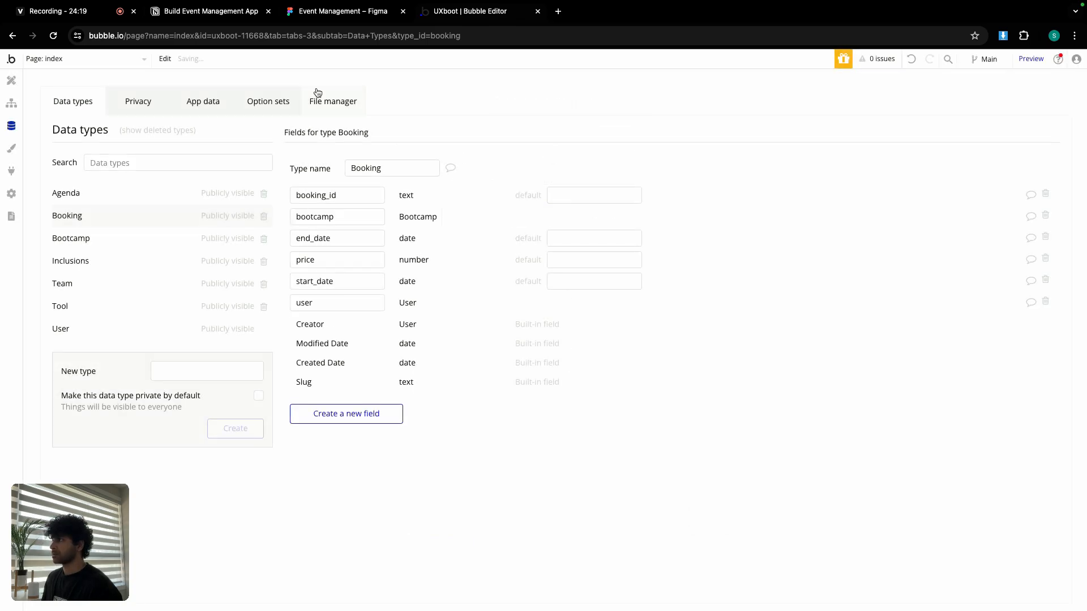
left_click(228, 12)
scroll(458, 368, "down", 1)
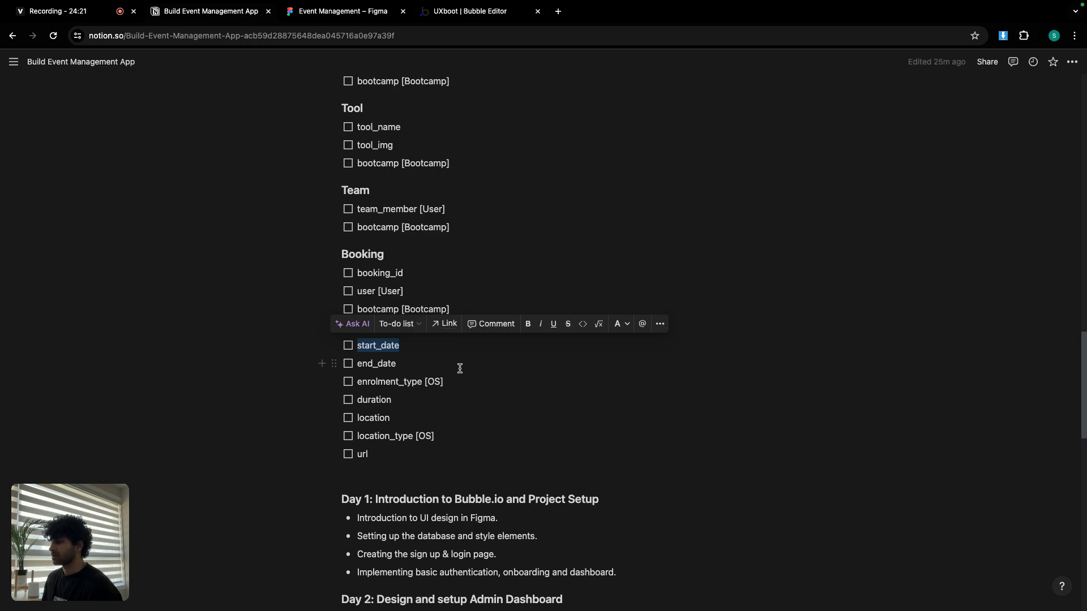
double_click(392, 379)
key("ctrl+c")
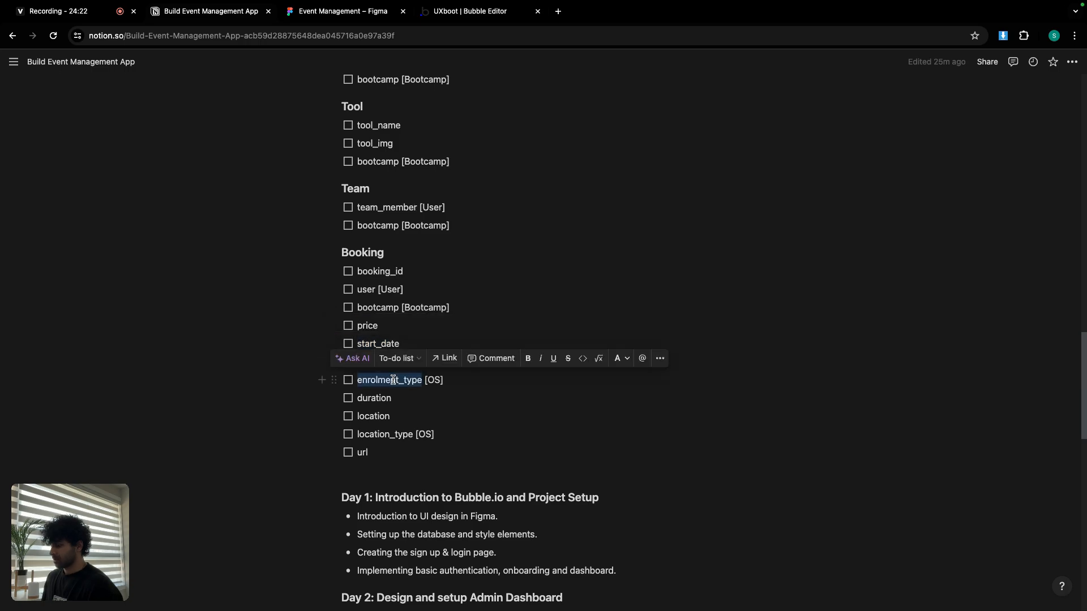
left_click(491, 11)
Add an enrolment_type field using the Enrolment type option set.
left_click(358, 419)
key("ctrl+v")
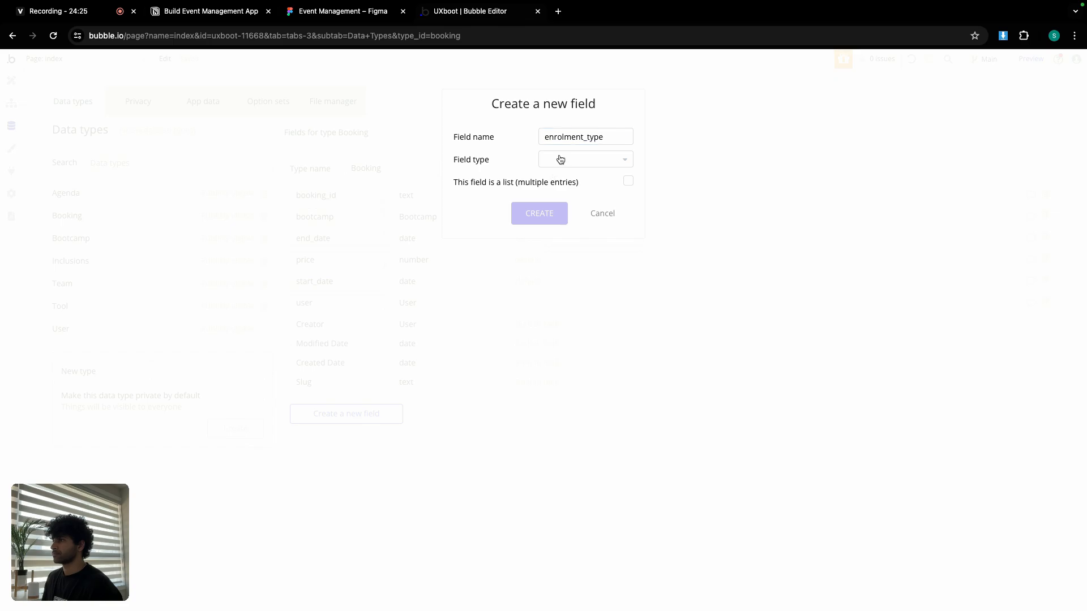
left_click(559, 159)
left_click(585, 209)
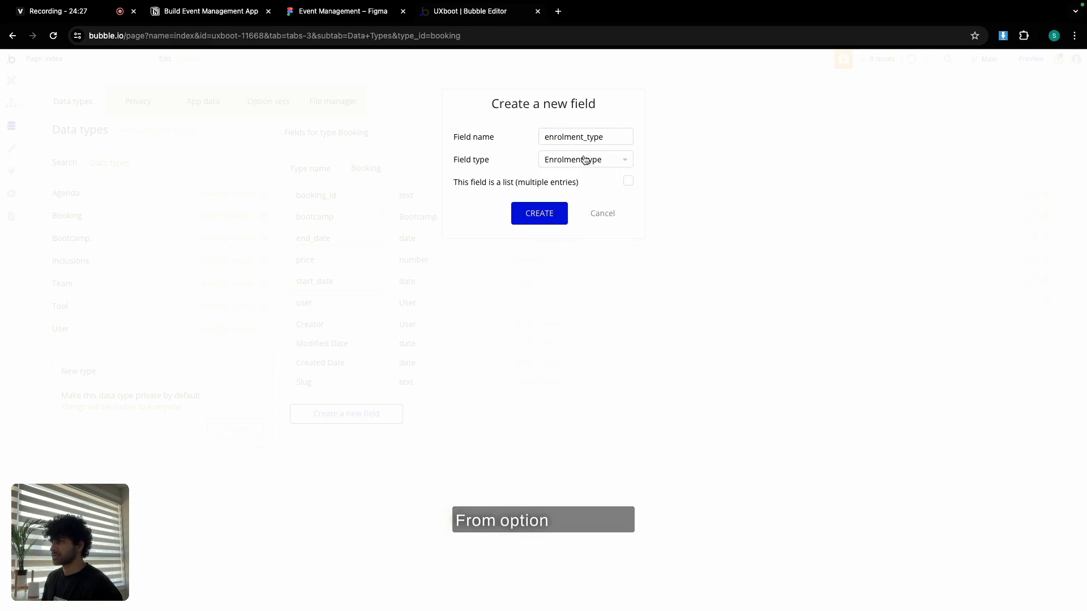
left_click(548, 214)
Add a duration text field, with the name copied from the notes.
left_click(227, 12)
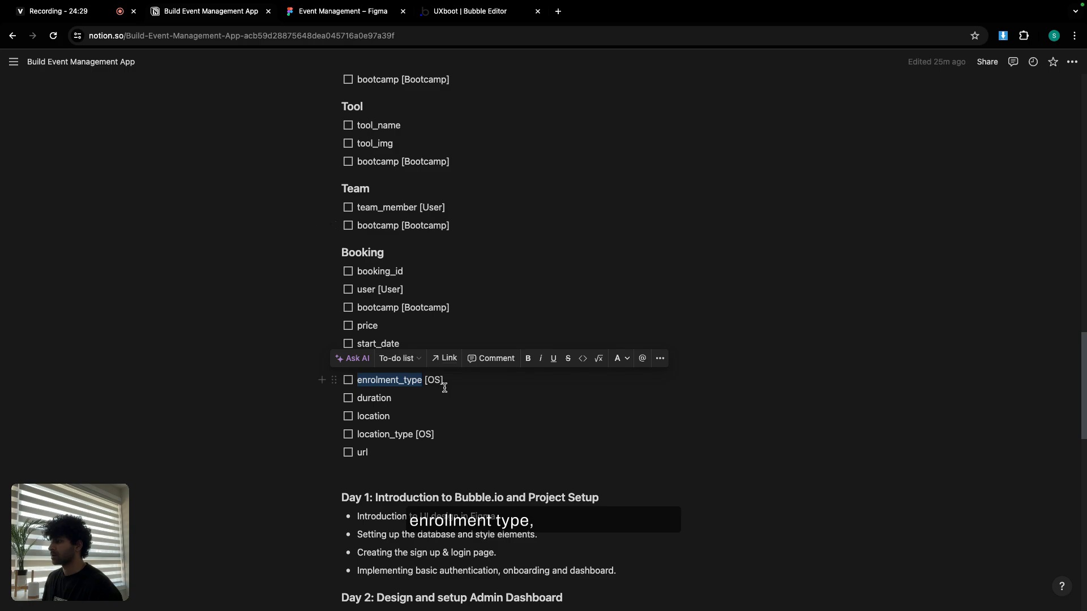
double_click(378, 401)
key("super+c")
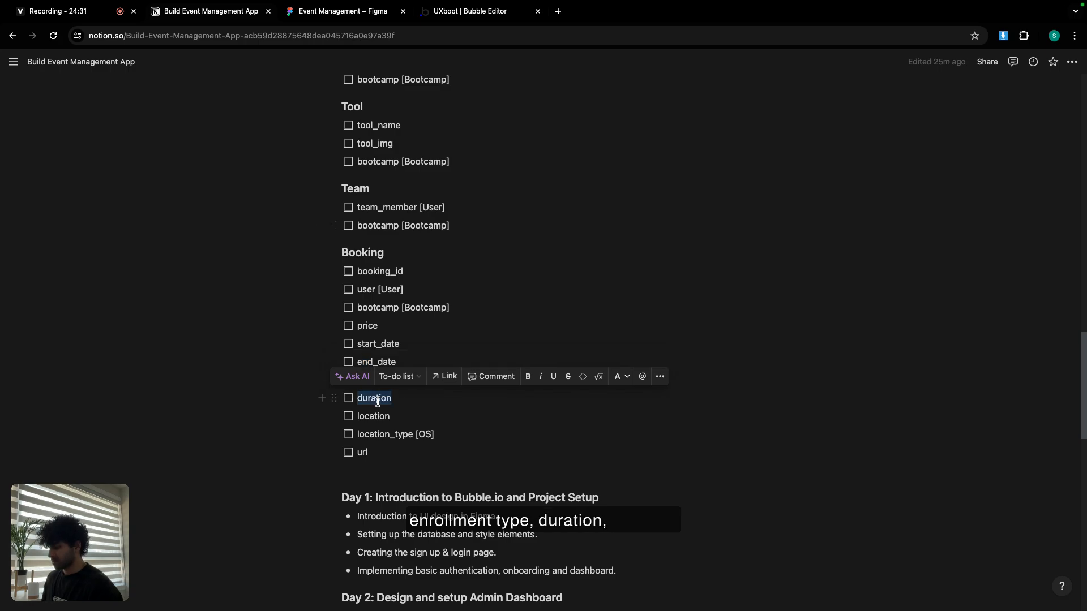
left_click(454, 16)
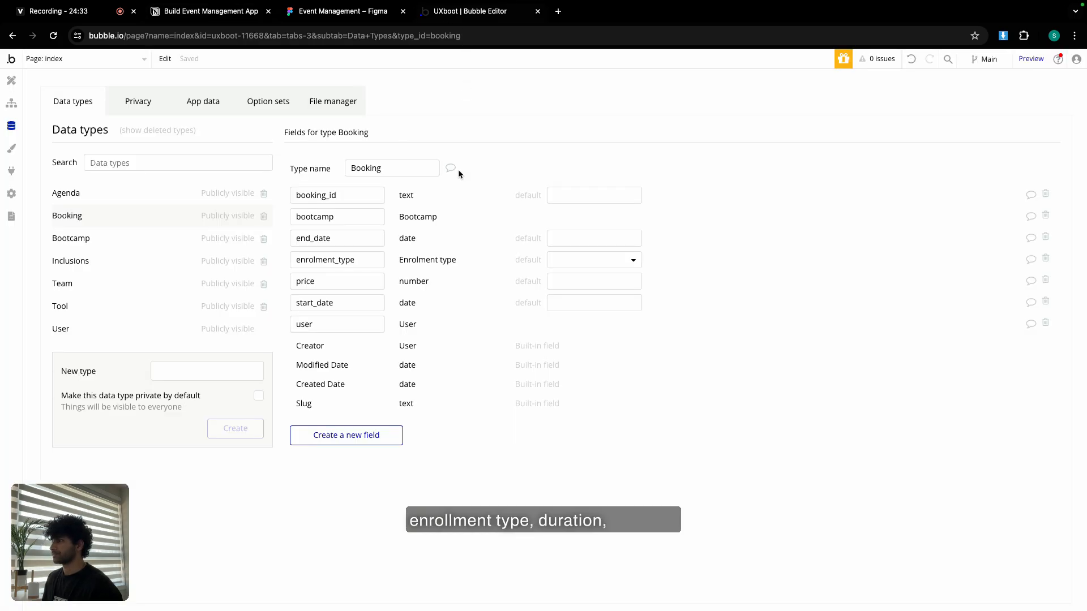
left_click(345, 435)
key("super+v")
left_click(564, 159)
type("tex")
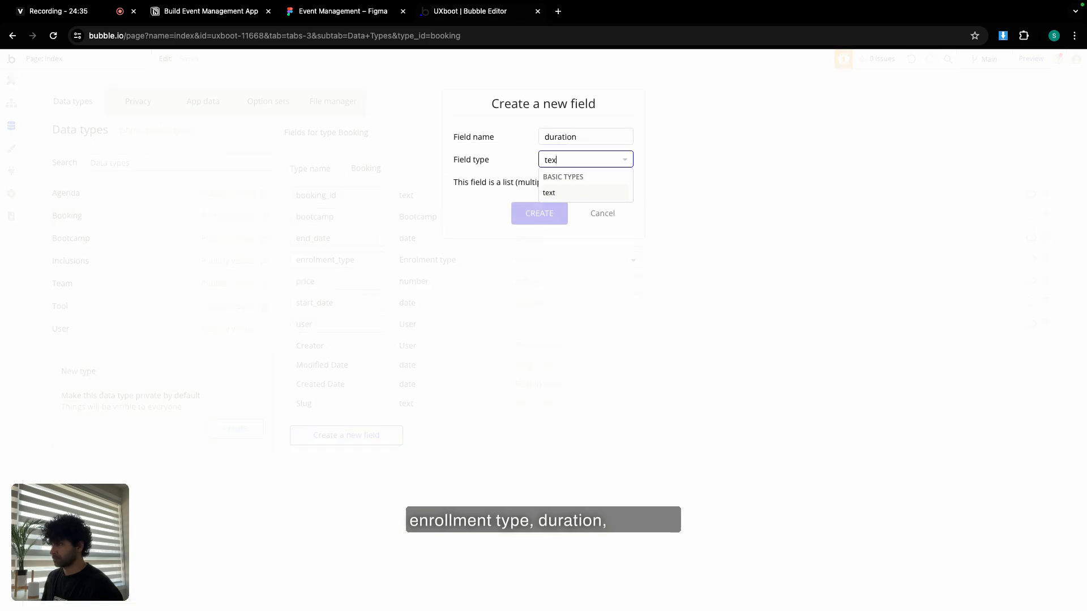
left_click(573, 190)
left_click(535, 220)
Add a location text field to Booking.
key("super+2")
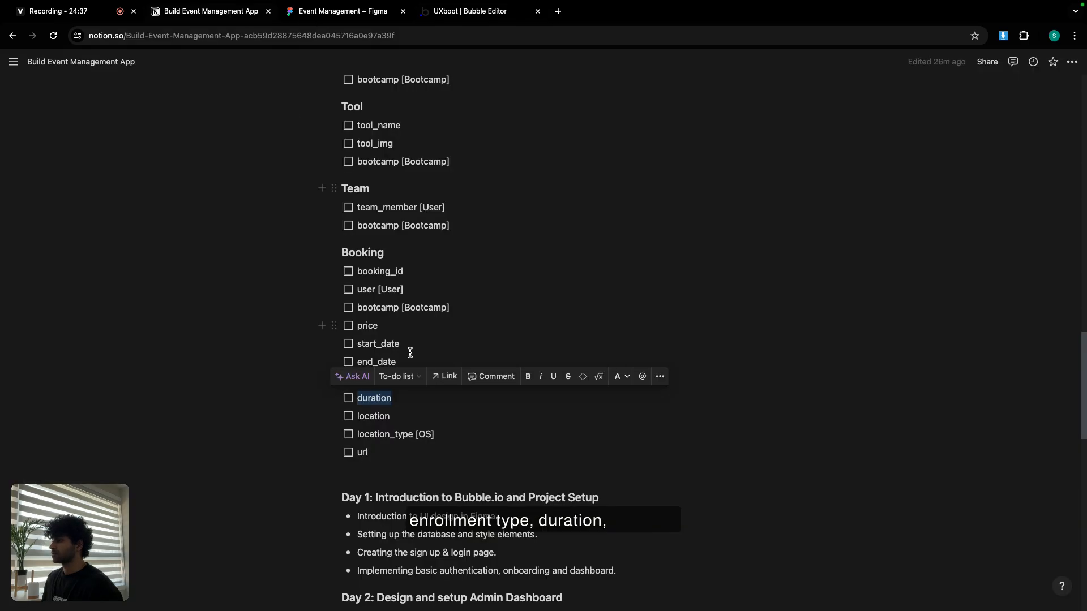
double_click(376, 416)
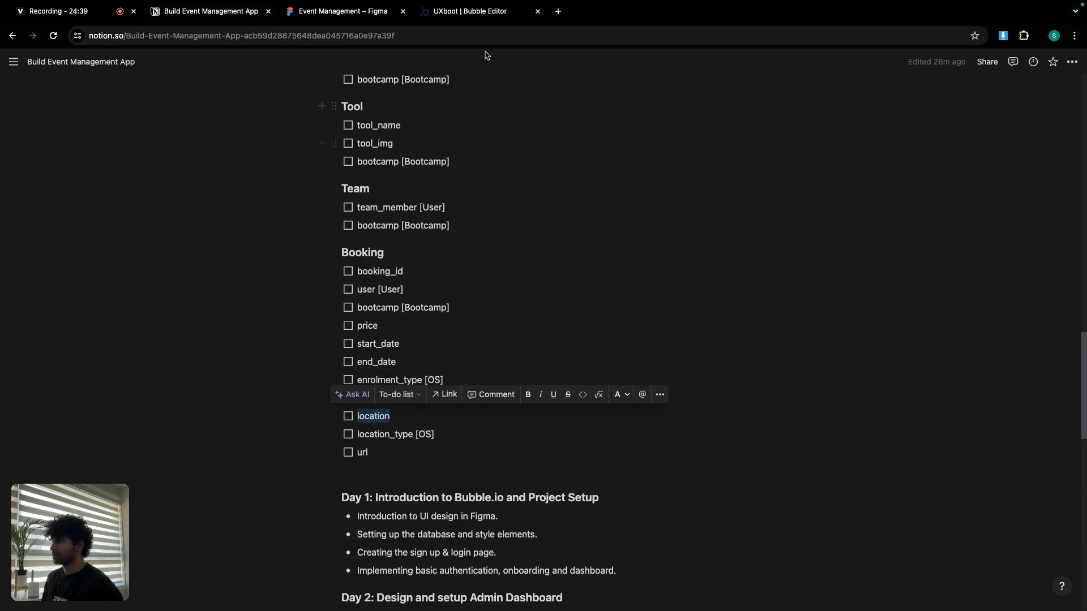
left_click(481, 12)
left_click(348, 456)
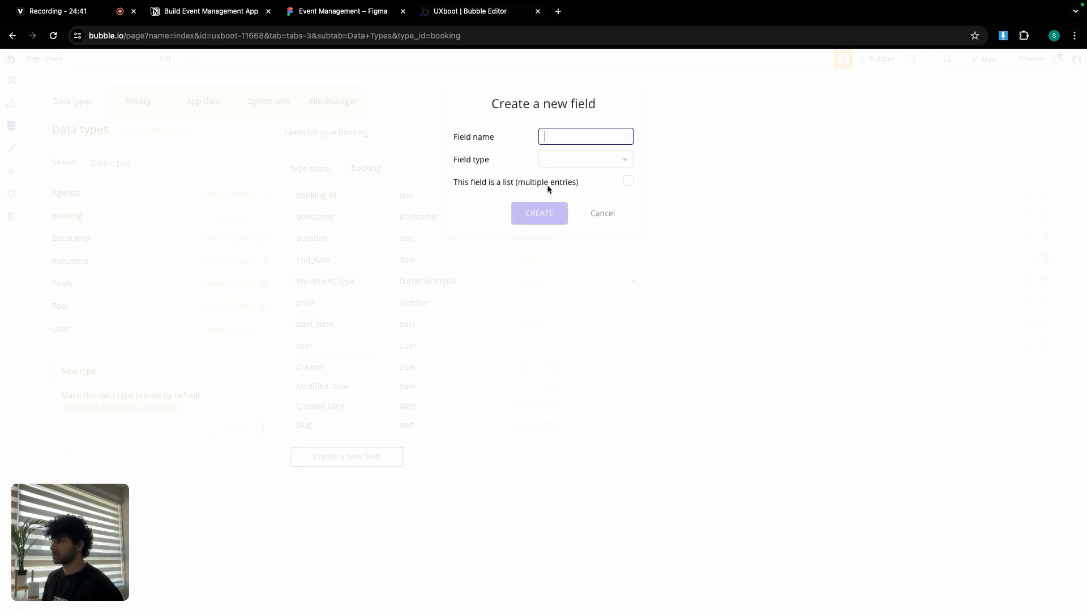
left_click(572, 163)
type("loc")
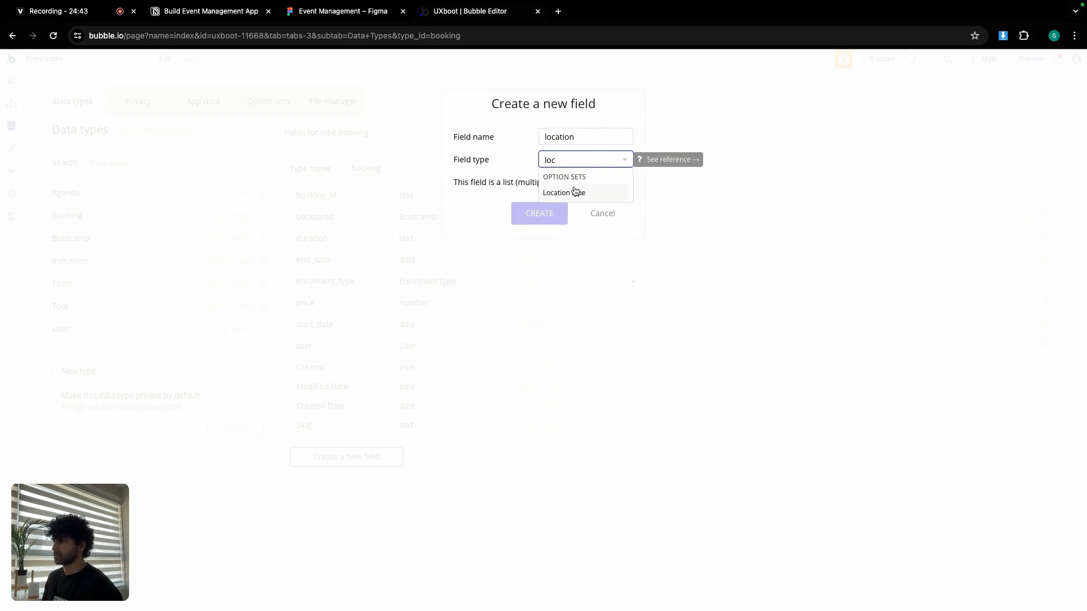
key("super+a")
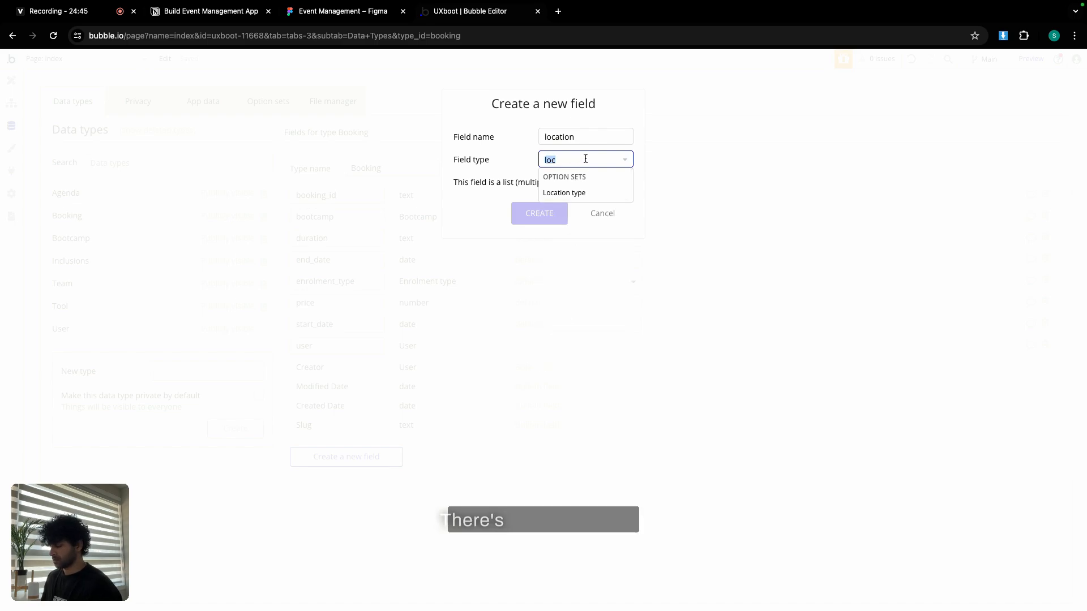
type("text")
left_click(577, 193)
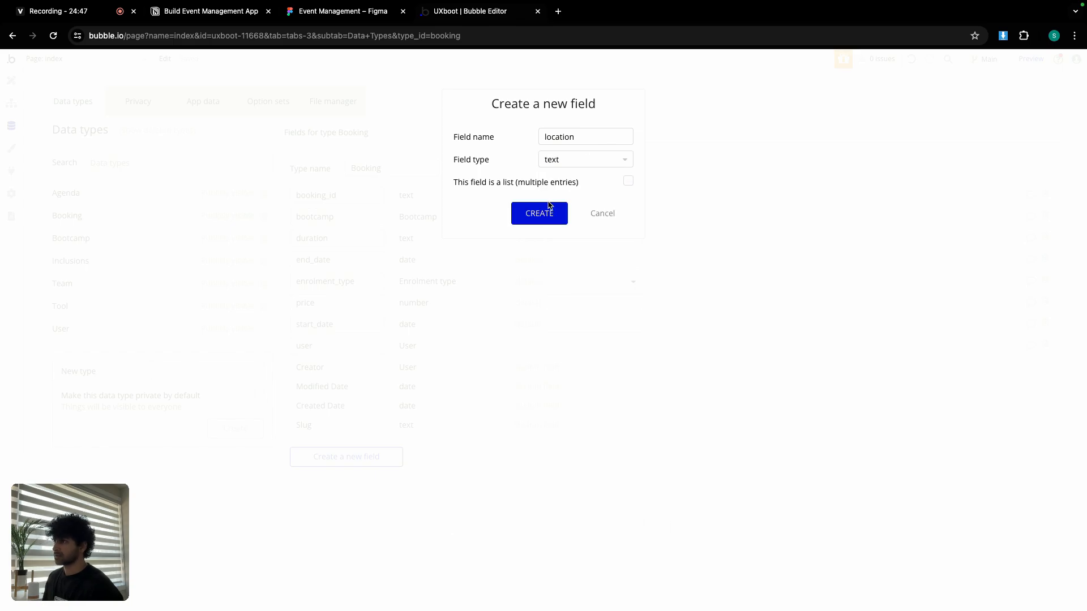
left_click(547, 209)
Add a location_type field of type Location type.
left_click(181, 12)
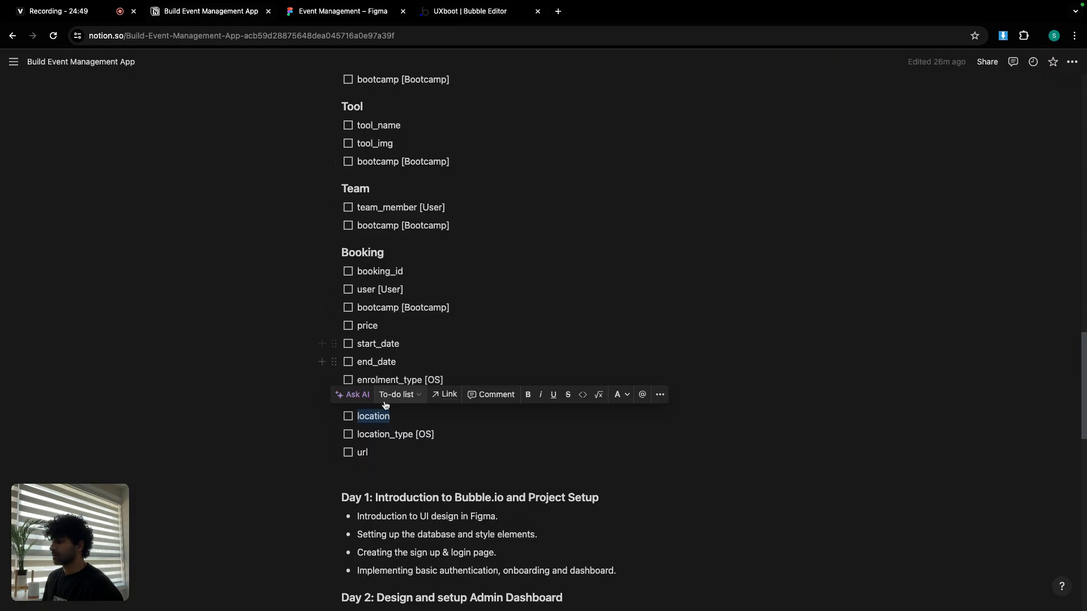
double_click(380, 435)
key("super+c")
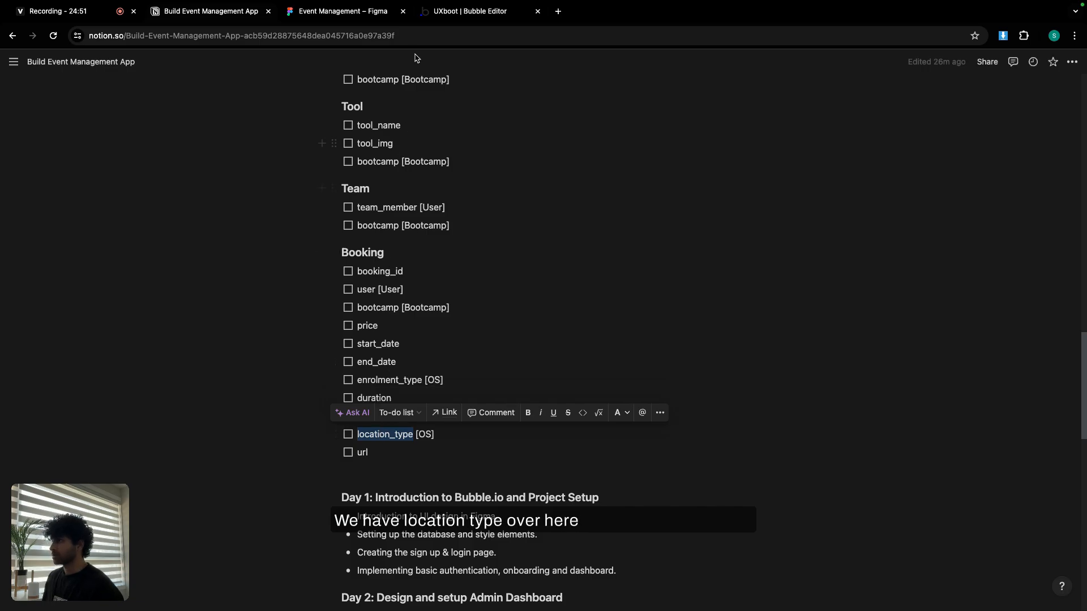
left_click(467, 11)
left_click(354, 478)
key("super+v")
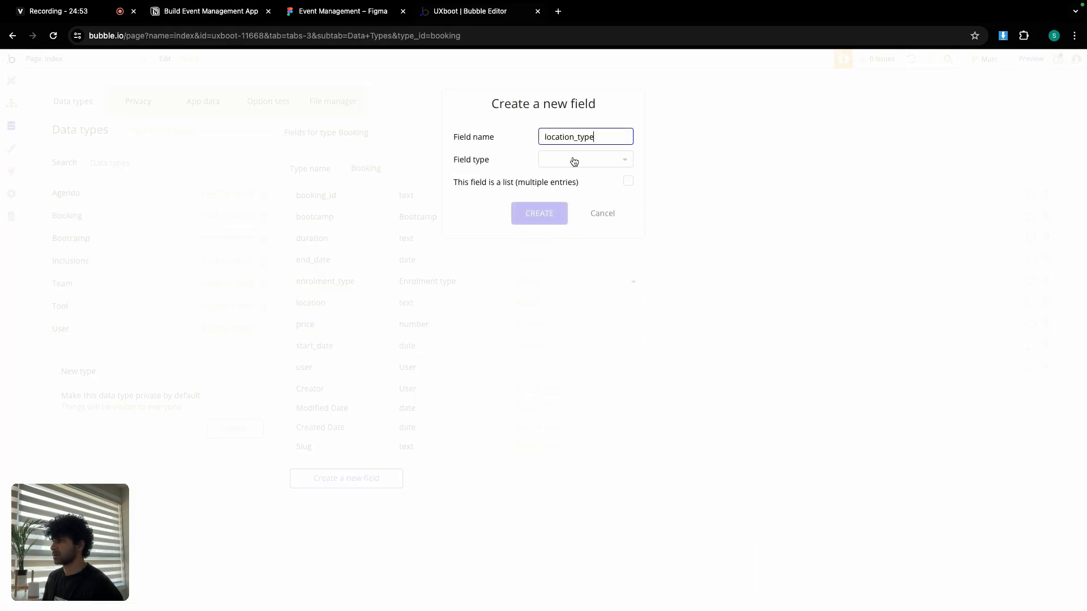
left_click(573, 160)
left_click(582, 224)
left_click(556, 214)
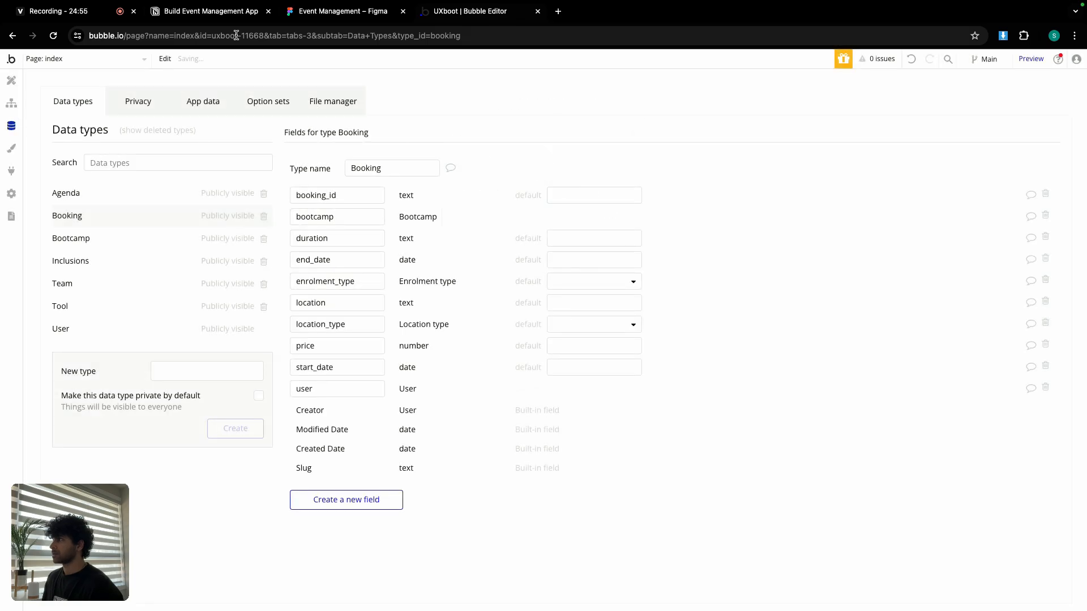
Add a url text field, with the name copied from the notes.
left_click(204, 11)
left_click(363, 452)
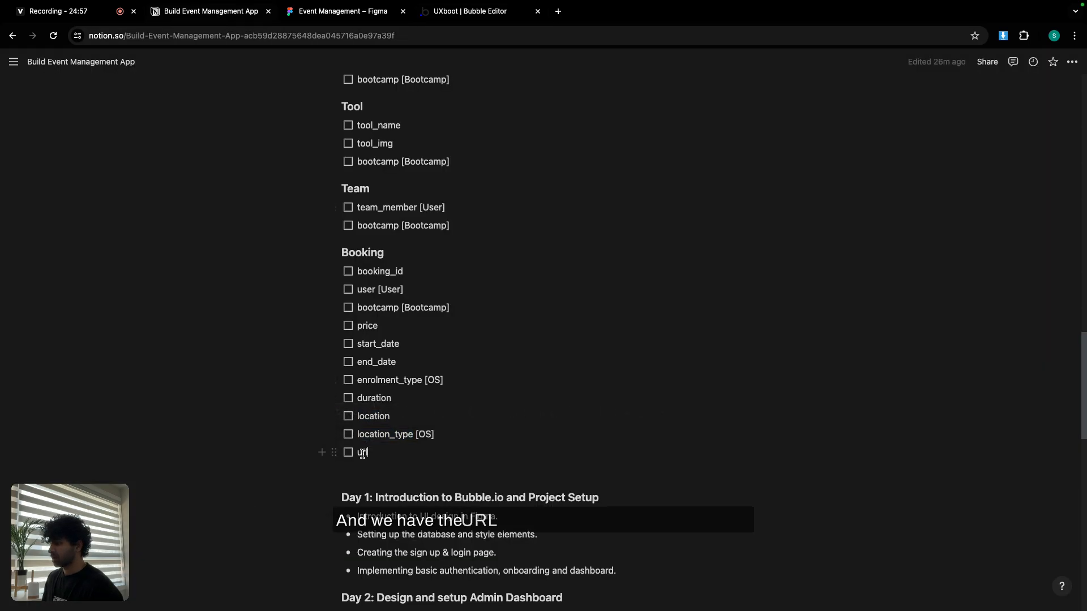
double_click(363, 452)
key("ctrl+c")
left_click(487, 12)
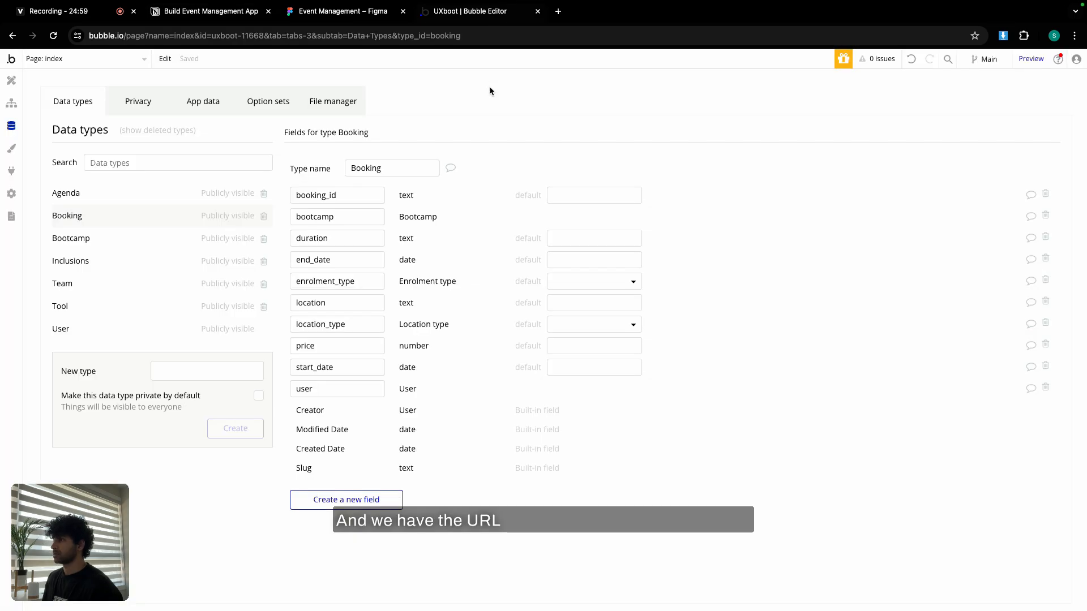
left_click(355, 500)
key("ctrl+v")
left_click(561, 164)
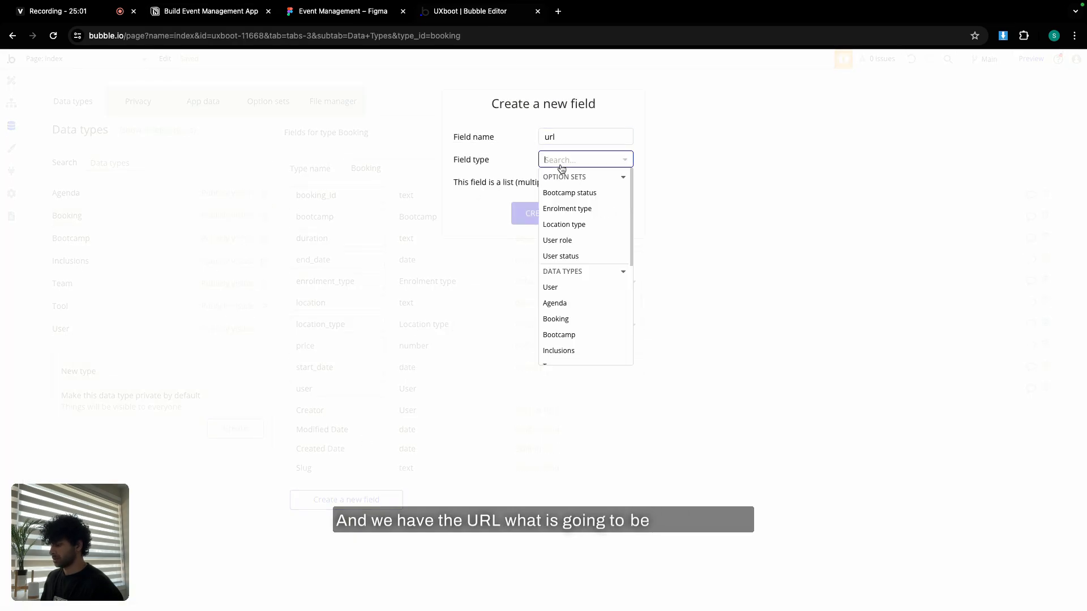
type("te")
left_click(571, 223)
left_click(555, 213)
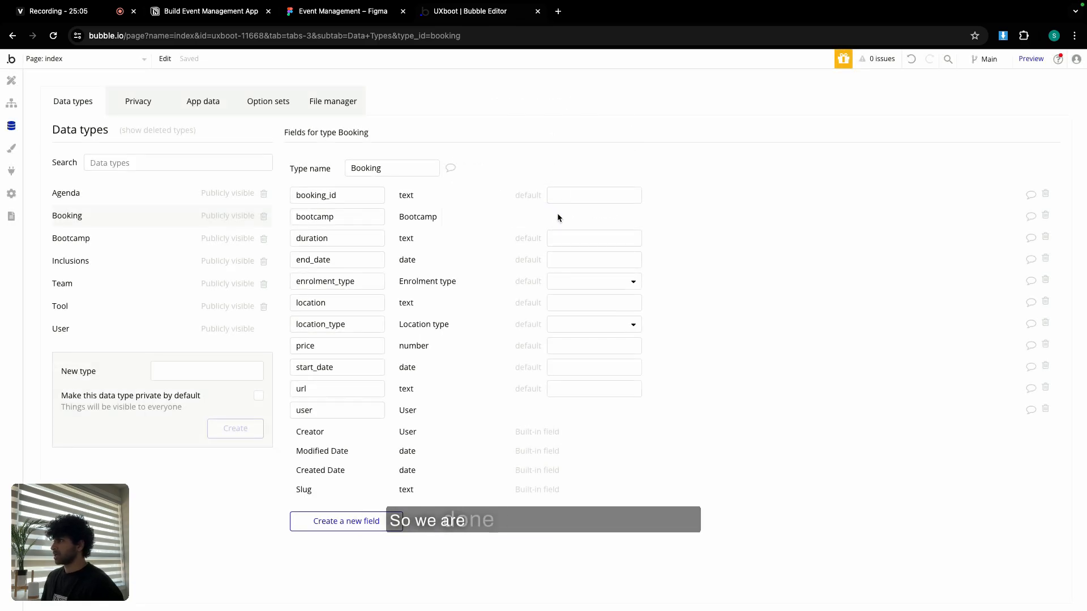
Switch to the Design tab and try renaming the index page, dismissing the built-in page warning.
left_click(16, 79)
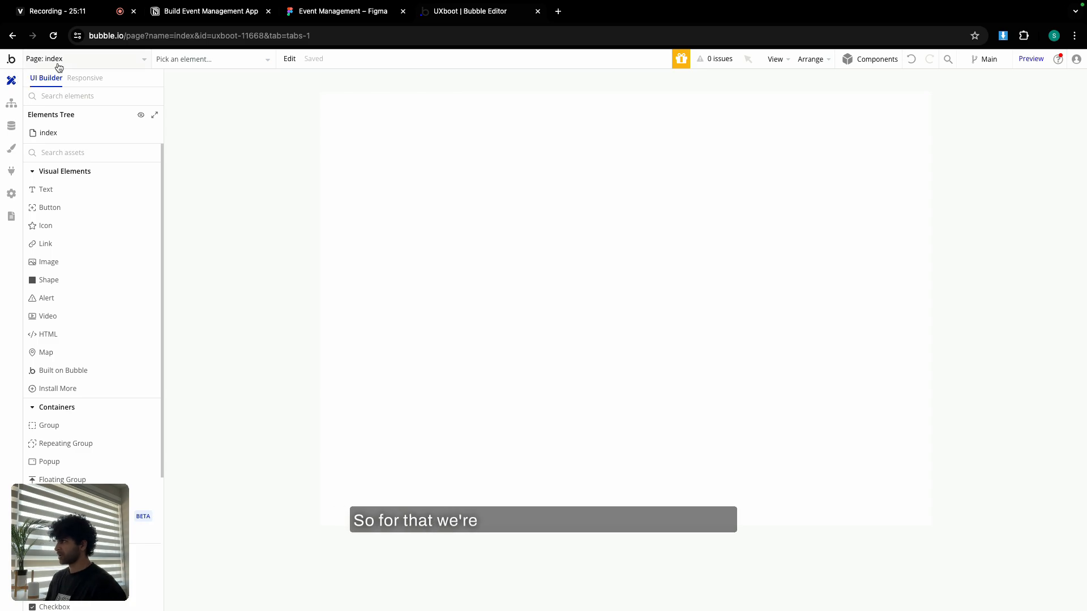
left_click(401, 136)
left_click_drag(949, 171, 811, 142)
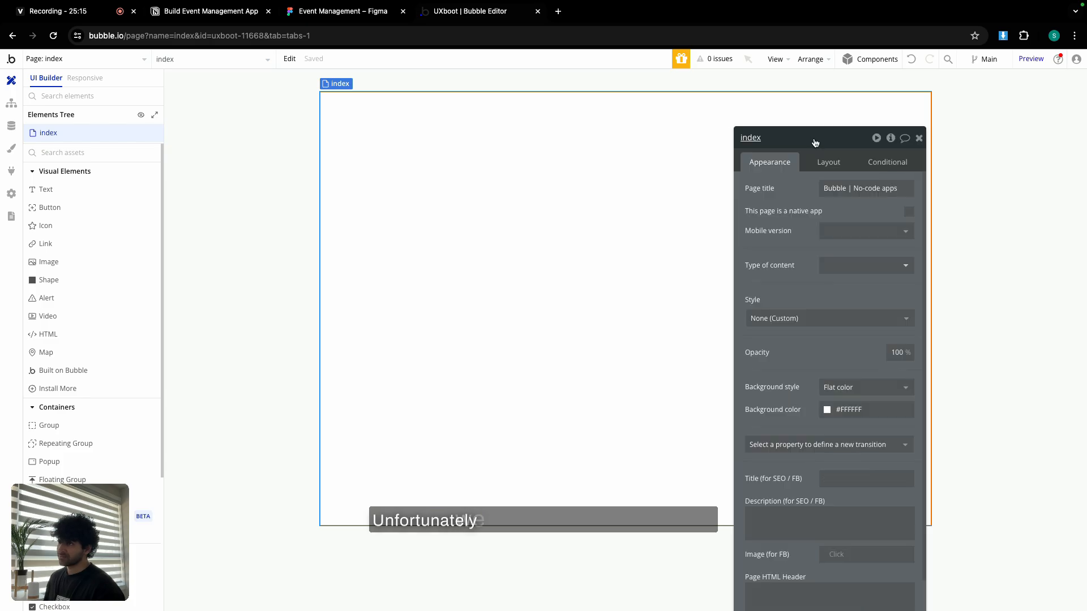
left_click(750, 137)
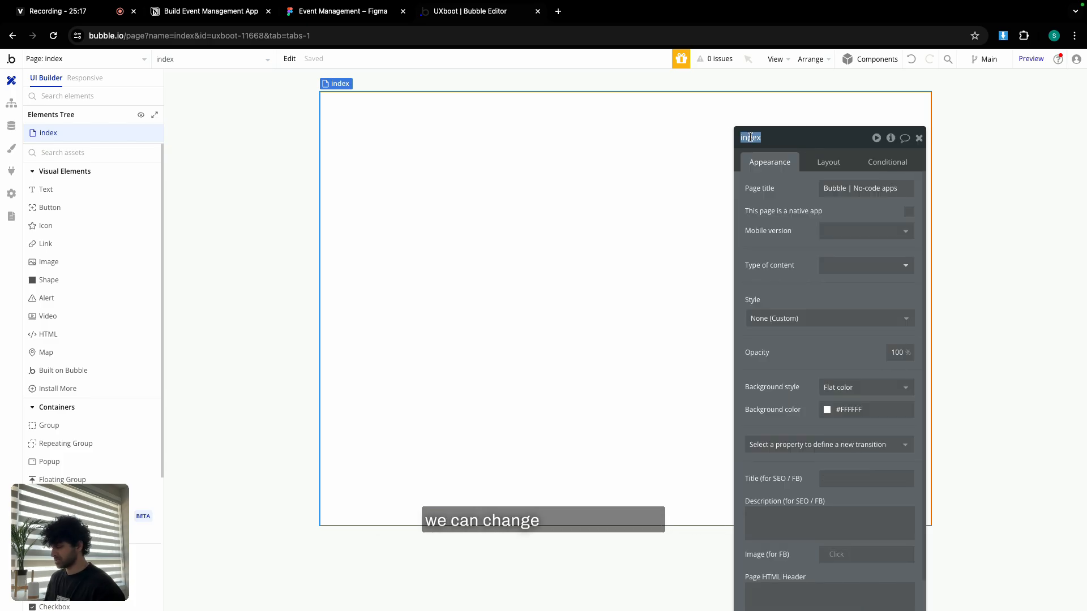
type("Sign Up")
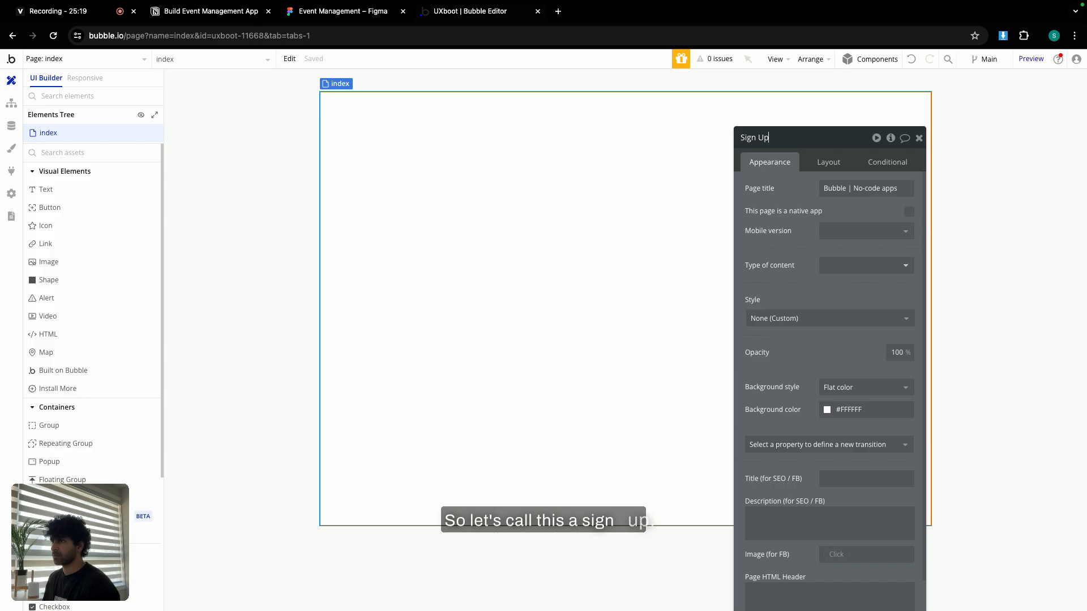
key("Tab")
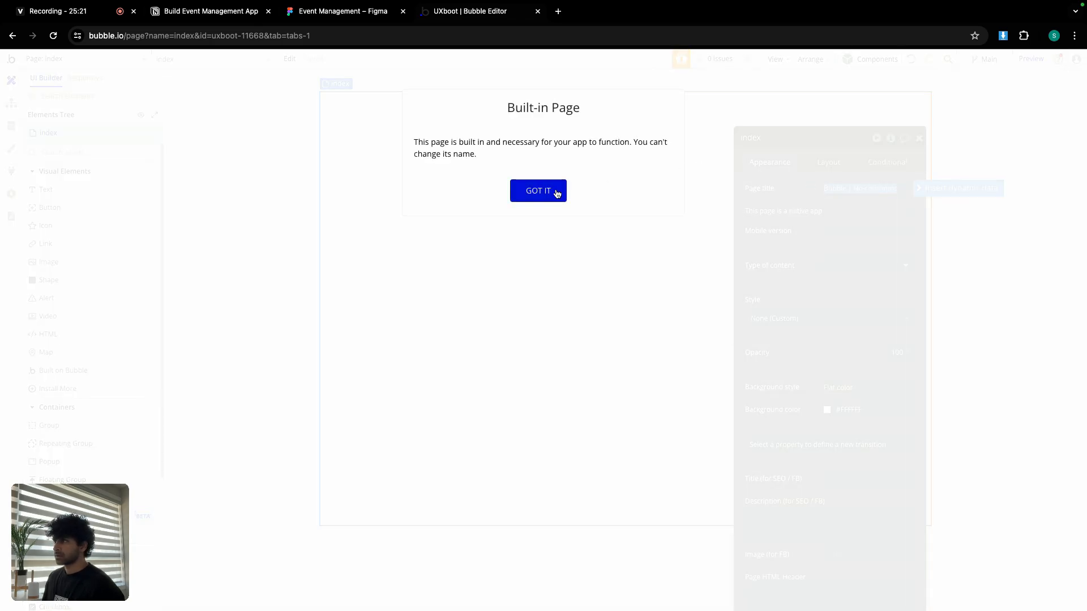
left_click(556, 192)
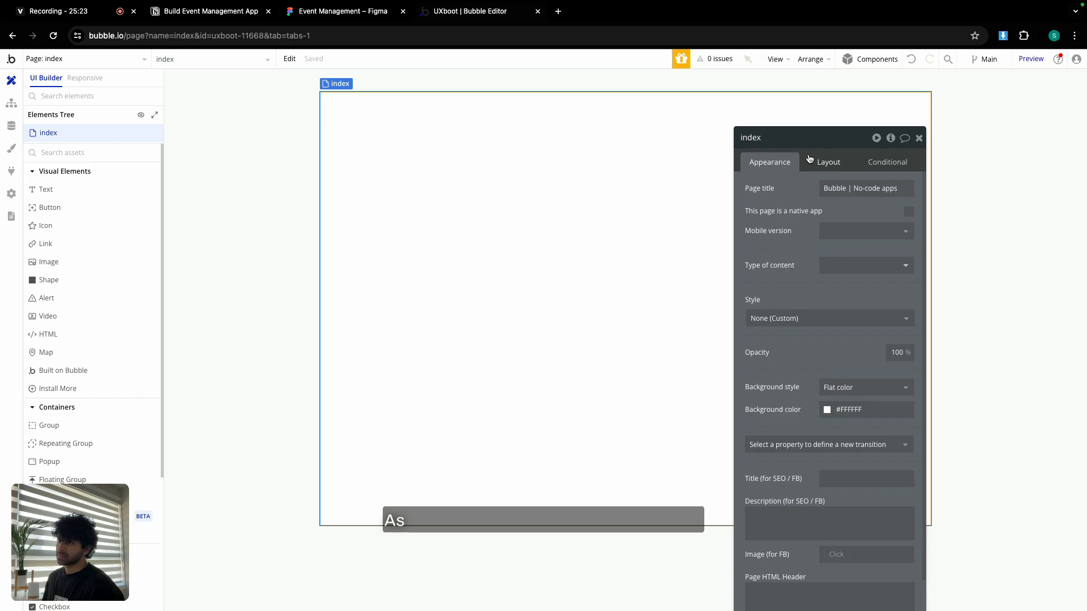
Set the index page title to 'UXboot | Sign Up'.
left_click(842, 187)
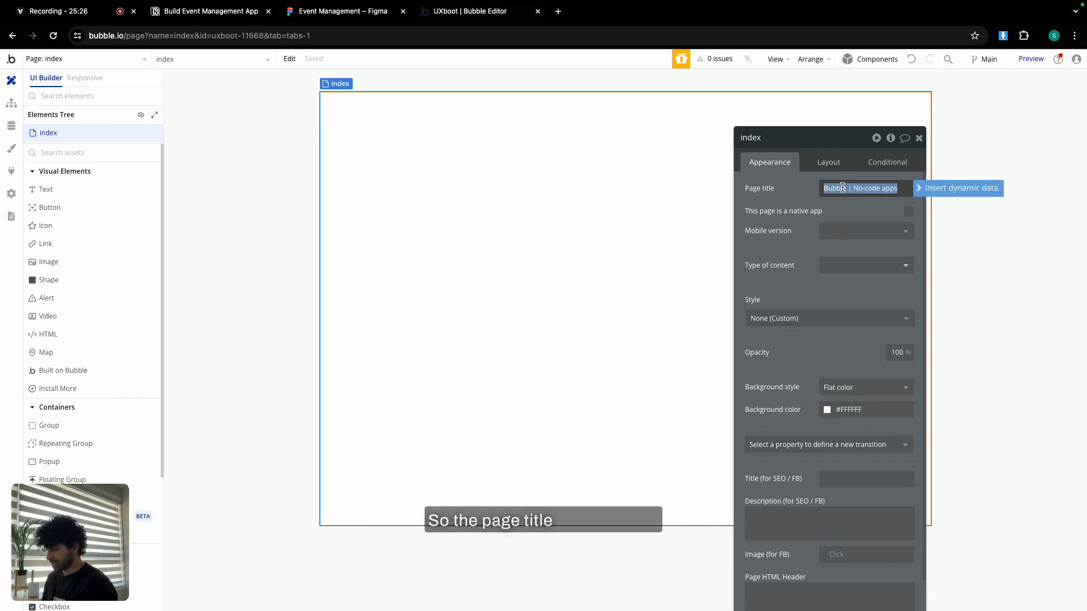
type("UXboot")
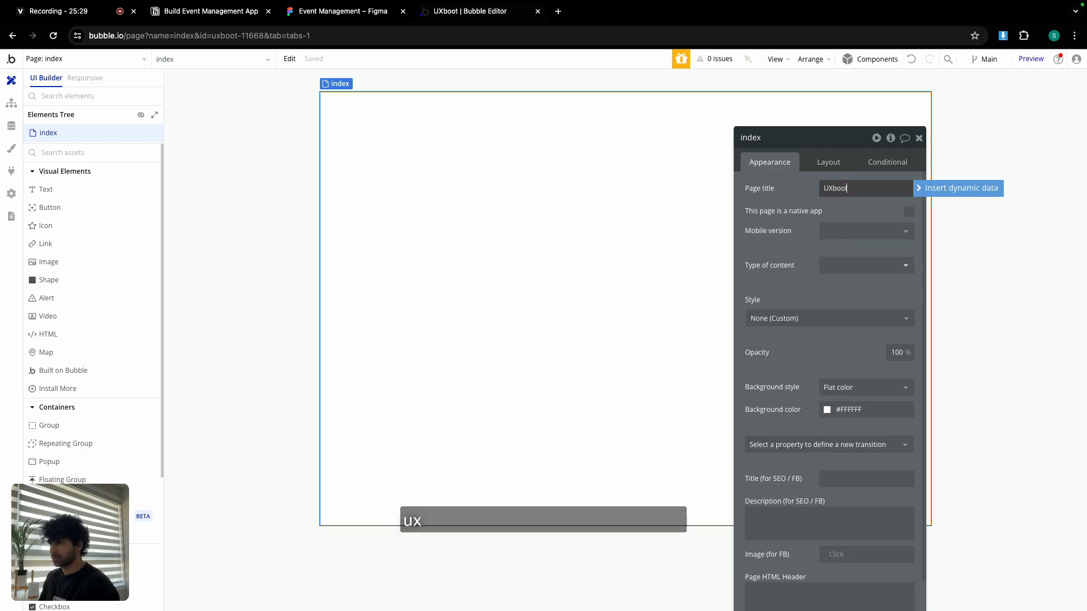
type(" |")
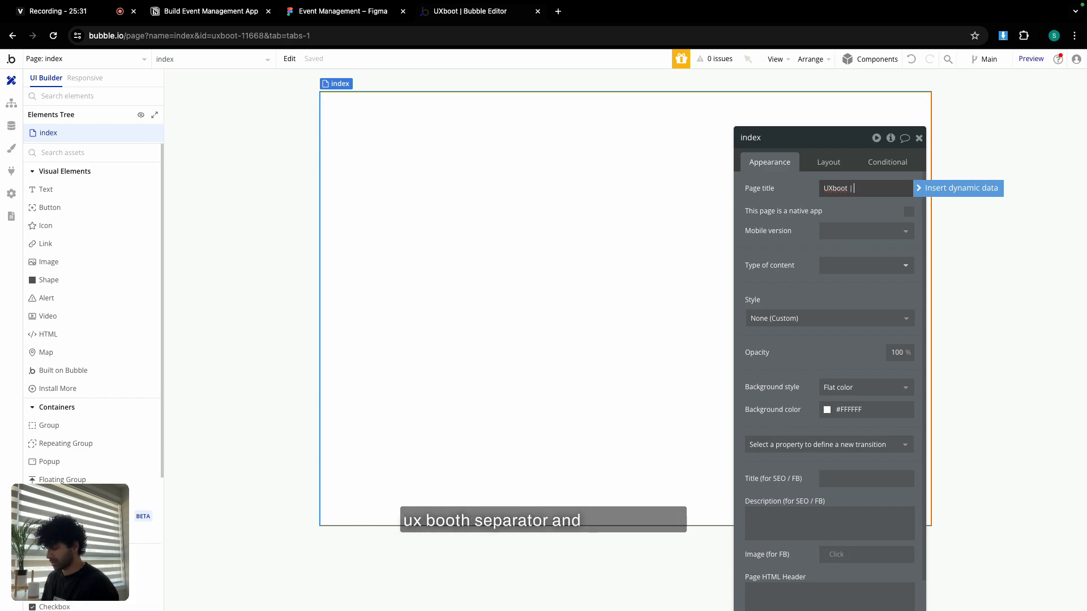
type(" Sign Up")
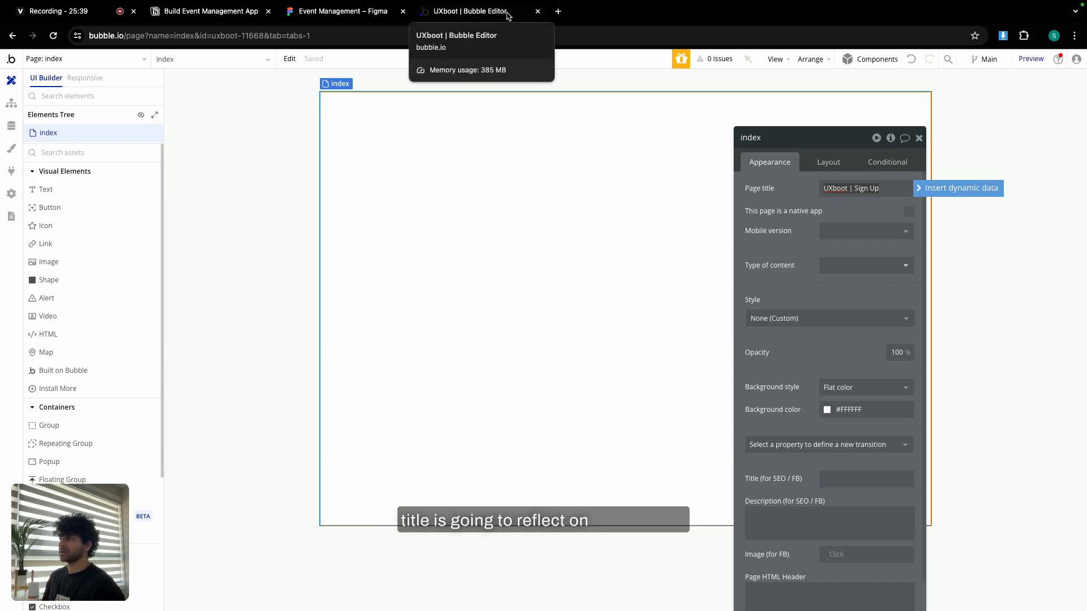
left_click(828, 163)
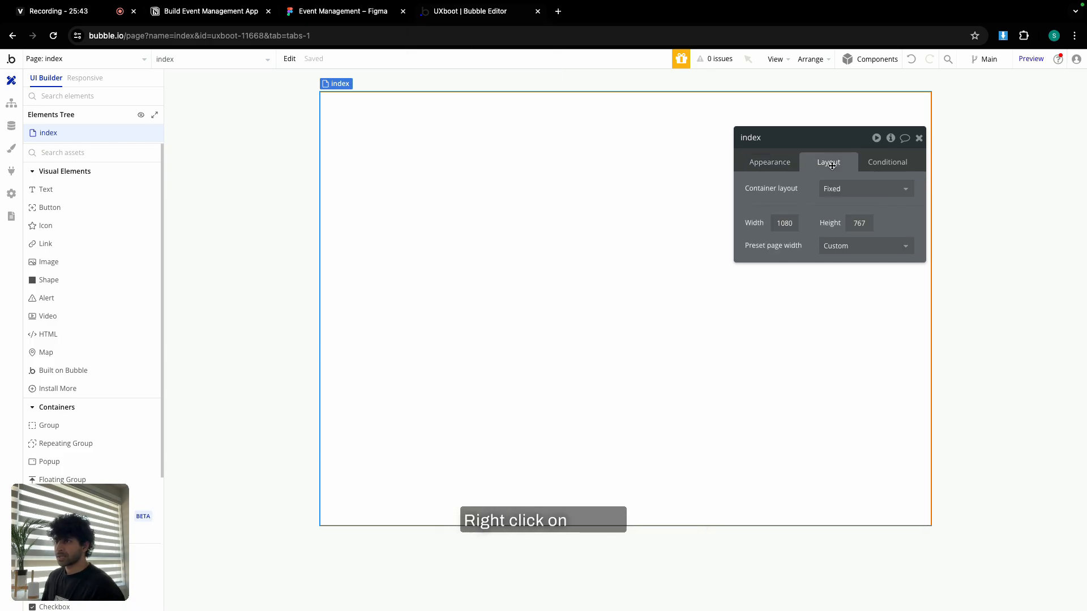
Set the index page to Column layout, builder width 1440 and minimum height 900.
left_click(850, 187)
left_click(852, 275)
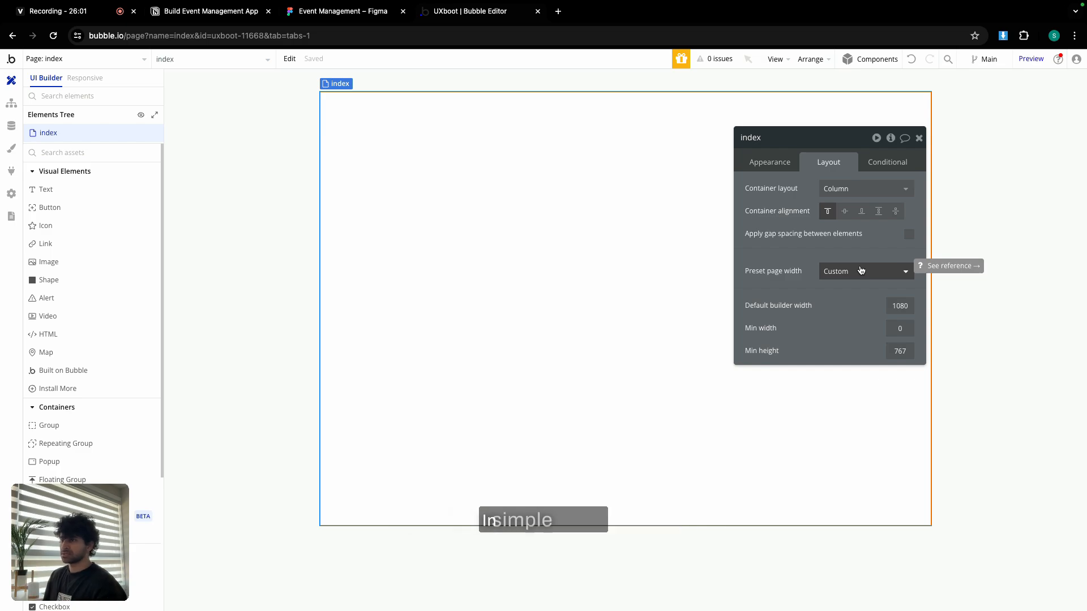
double_click(894, 305)
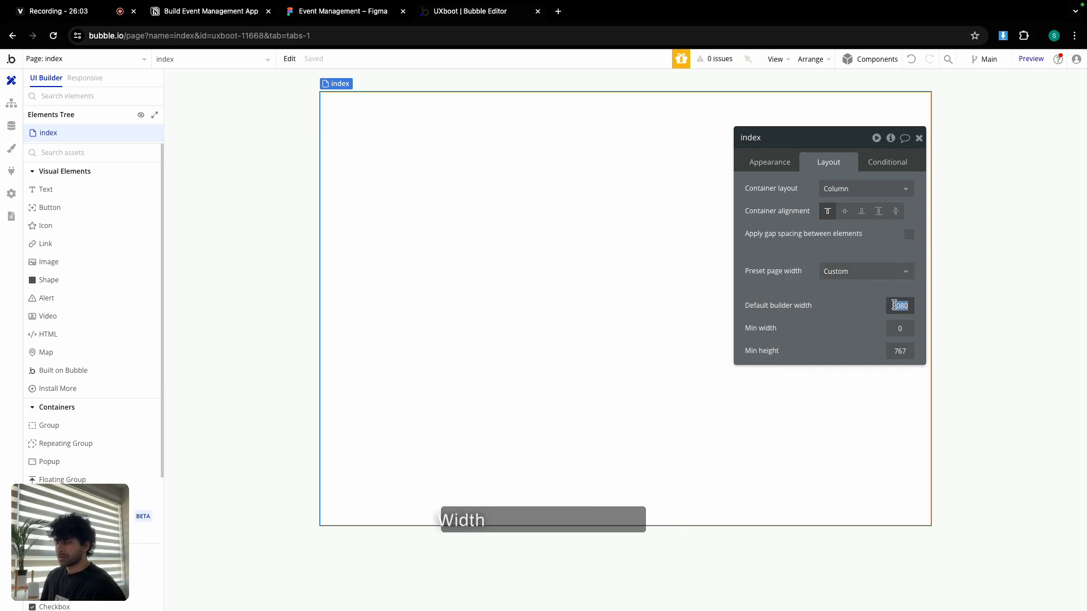
type("1440")
key("Tab")
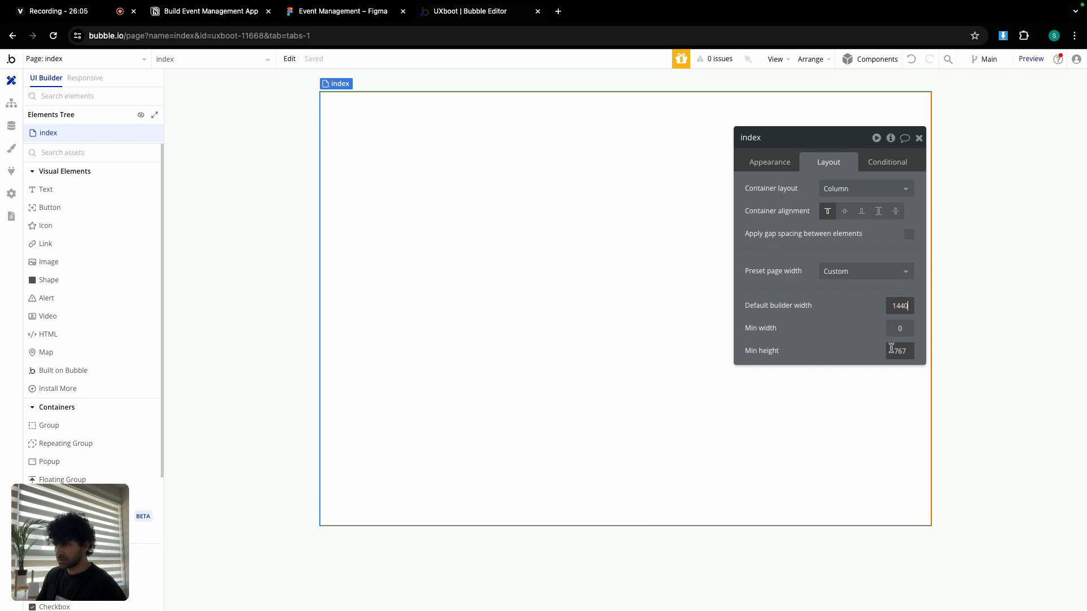
key("Tab")
type("9")
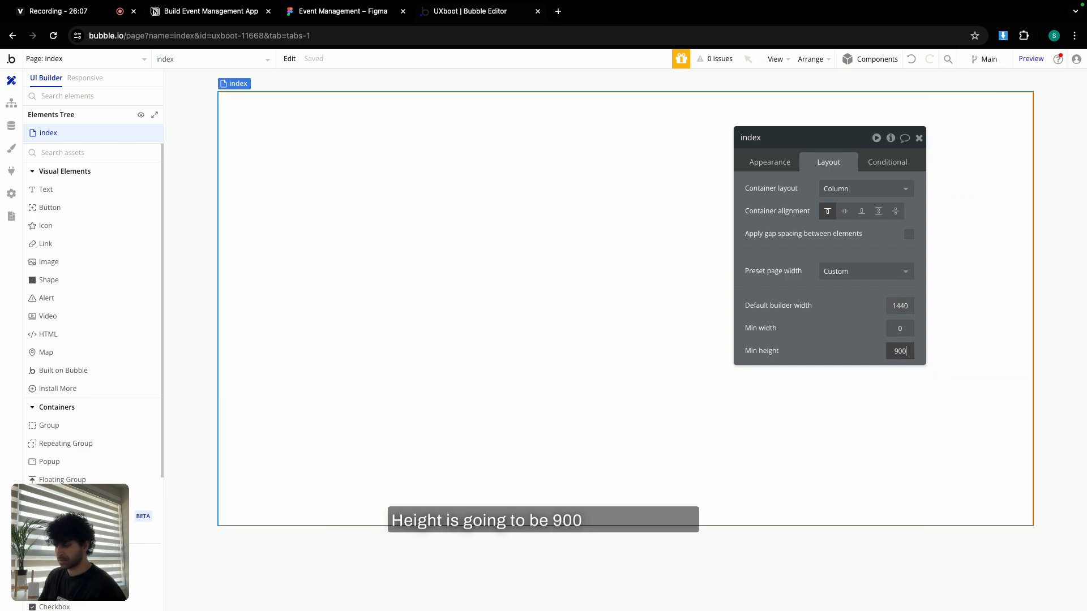
left_click(919, 139)
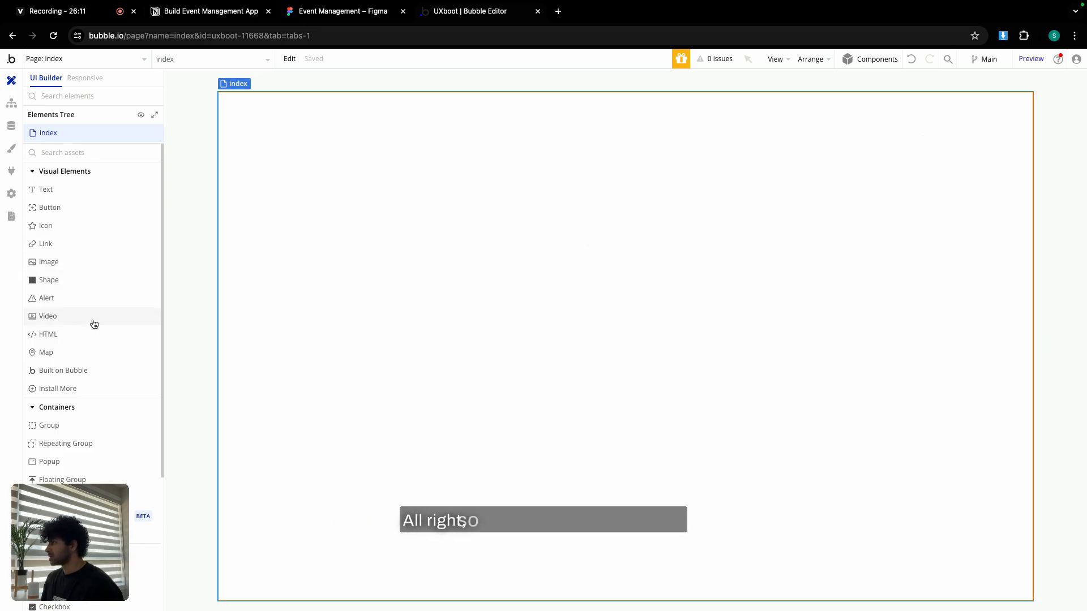
Inspect the Figma Onboarding frame, Group 15 header and Sign Up form, then go back to Bubble.
left_click(363, 12)
scroll(435, 249, "down", 5)
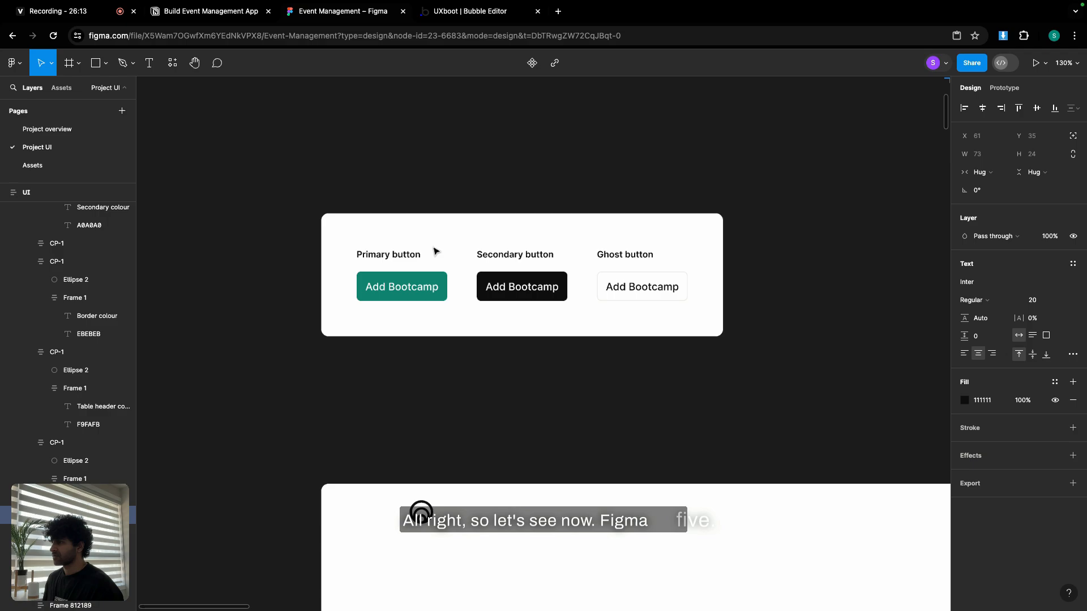
scroll(434, 249, "down", 5)
scroll(348, 255, "right", 3)
scroll(372, 242, "down", 2, "ctrl")
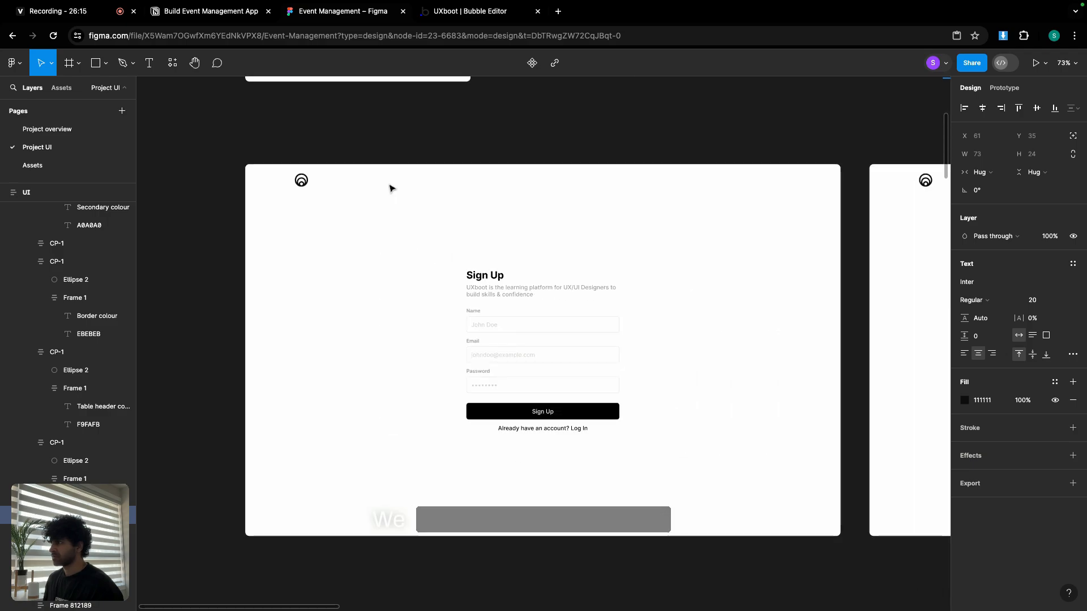
left_click(388, 186)
left_click(388, 186)
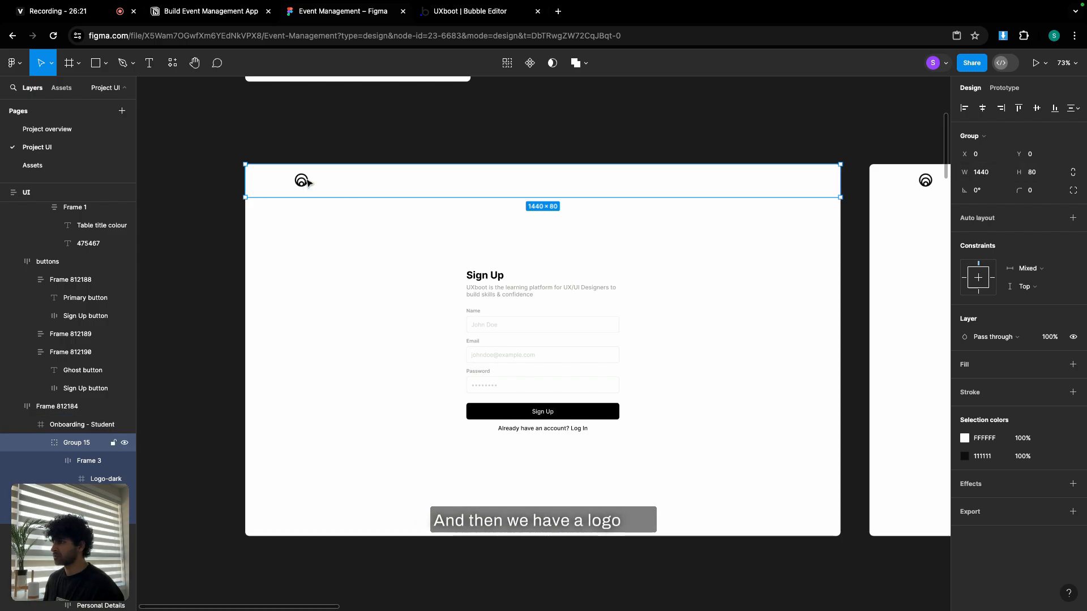
left_click(553, 267)
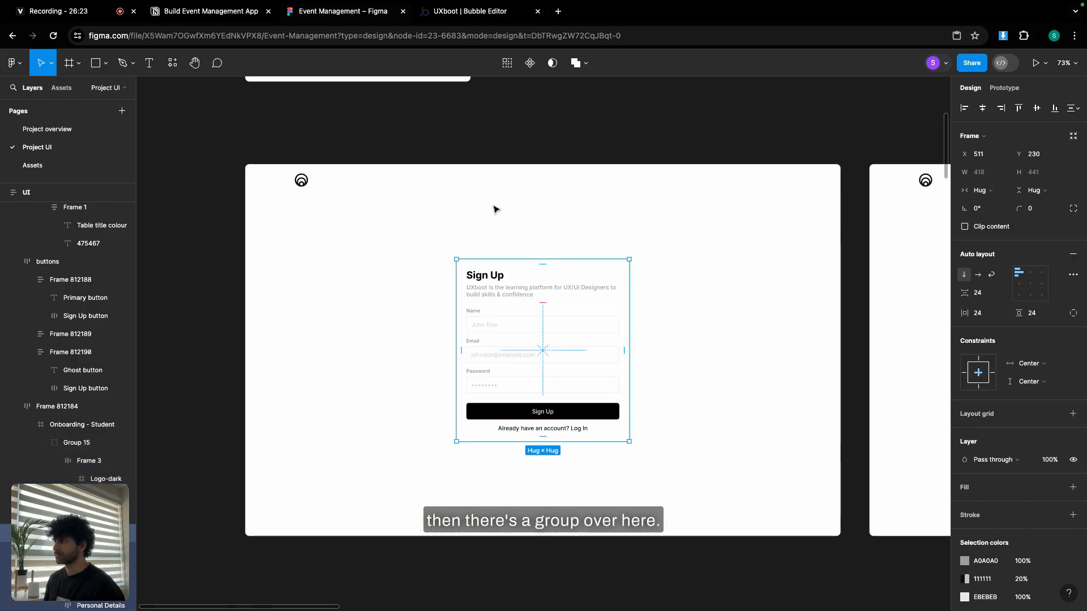
left_click(481, 11)
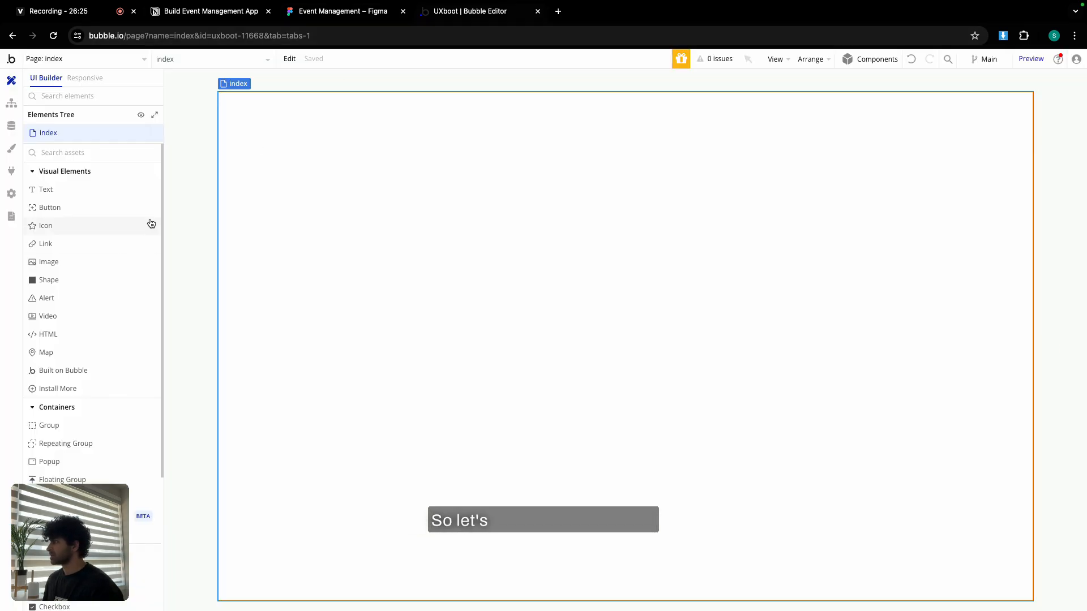
Place a Floating Group on the index page and name it FloatingGroup header.
scroll(87, 322, "down", 1)
left_click(85, 462)
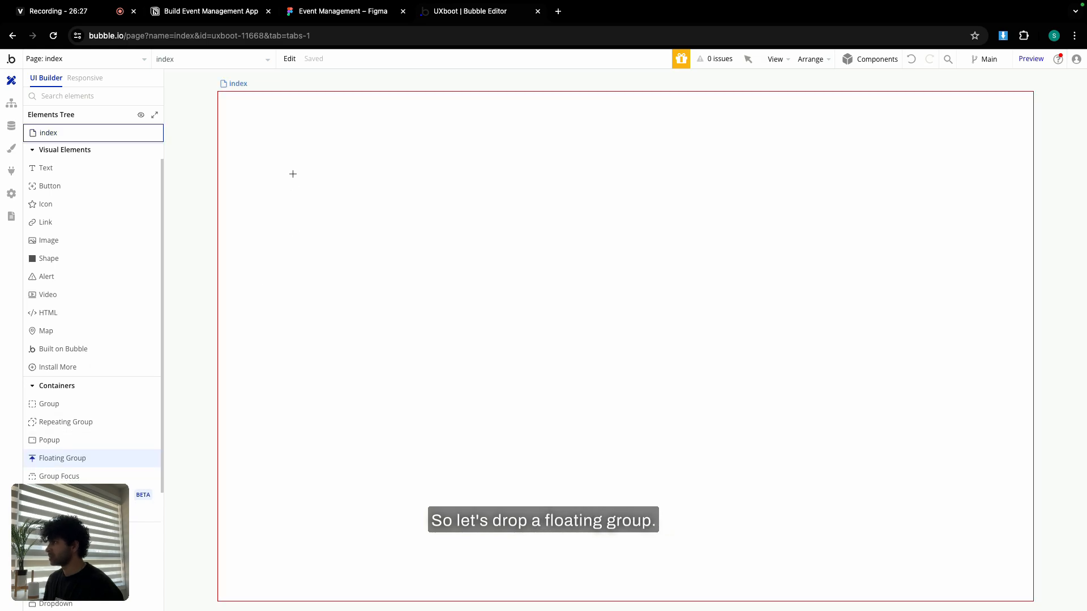
left_click(291, 173)
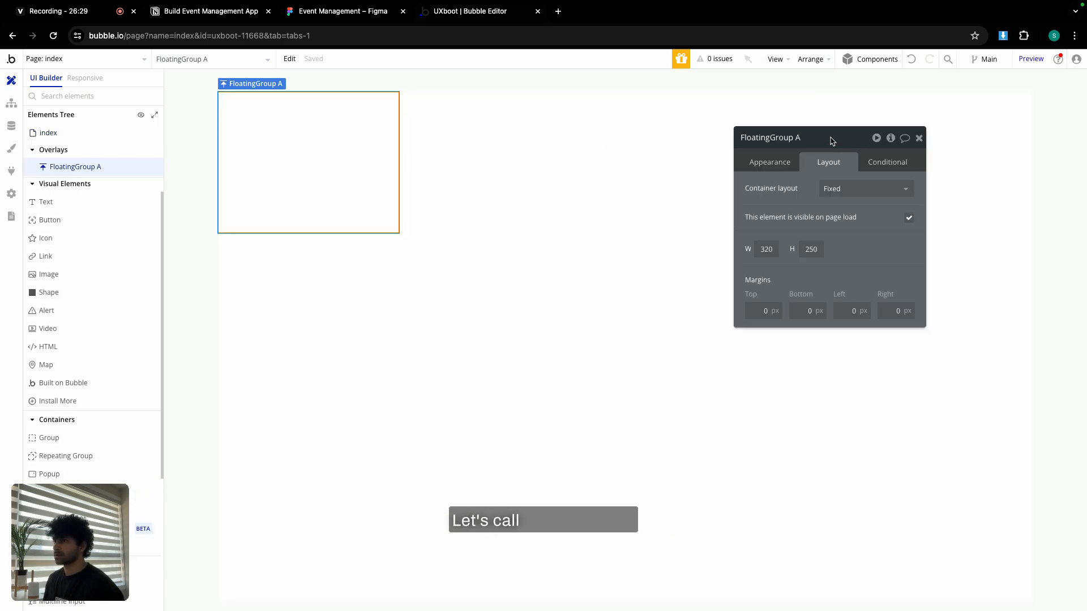
type("head")
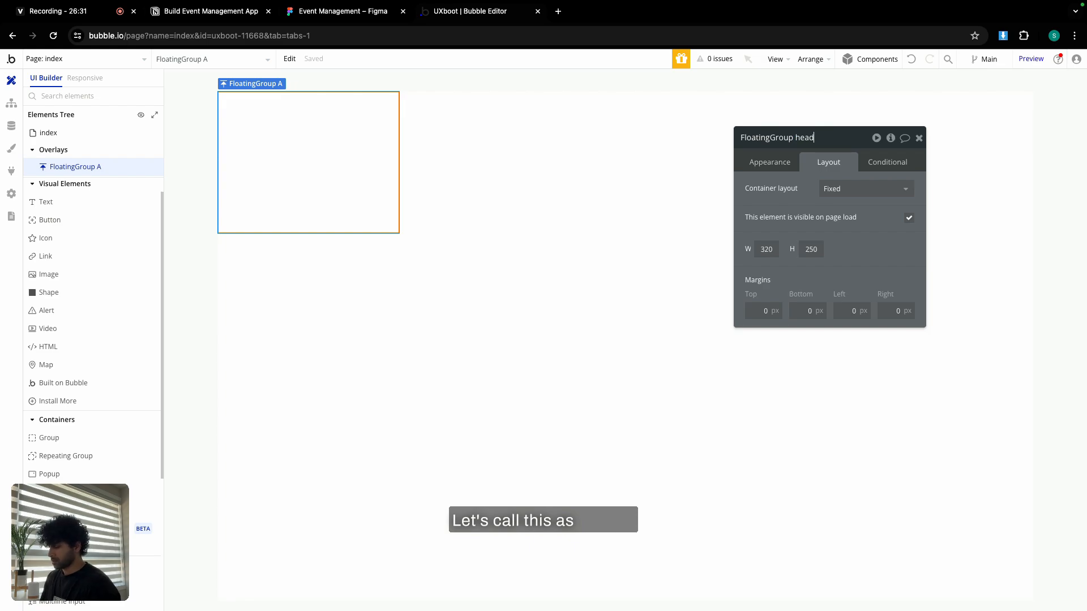
type("er")
Give the header Column layout, full width with min width 0, and 80 px minimum height.
left_click(838, 188)
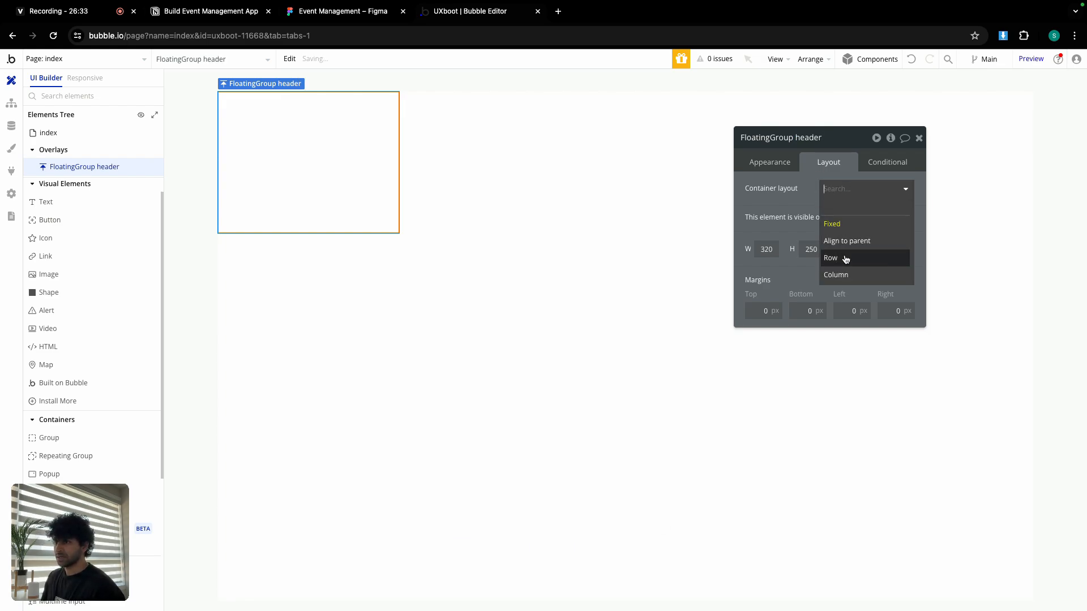
left_click(848, 275)
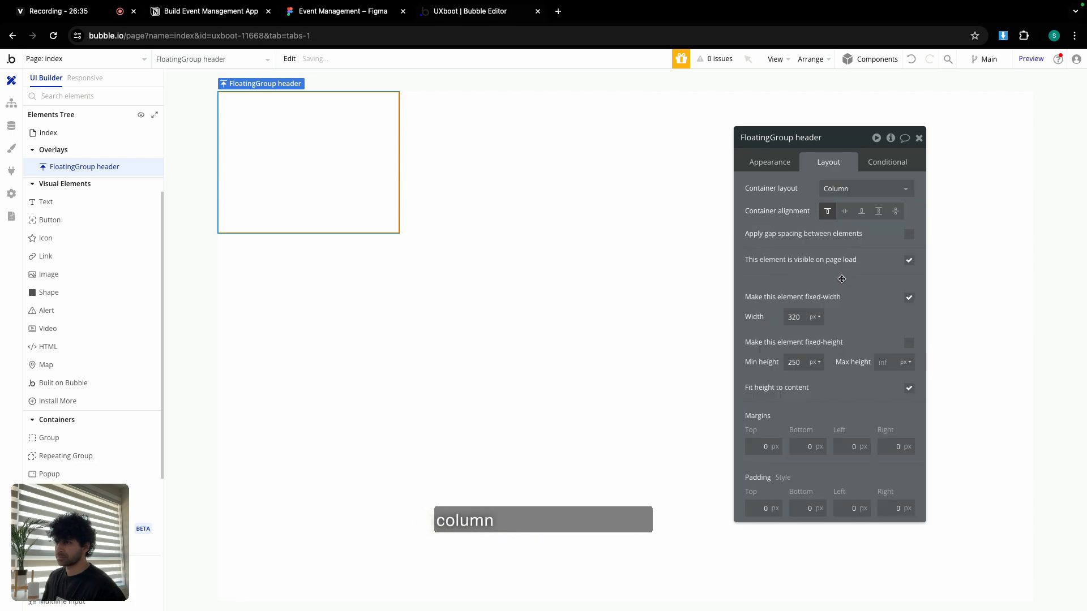
left_click(908, 298)
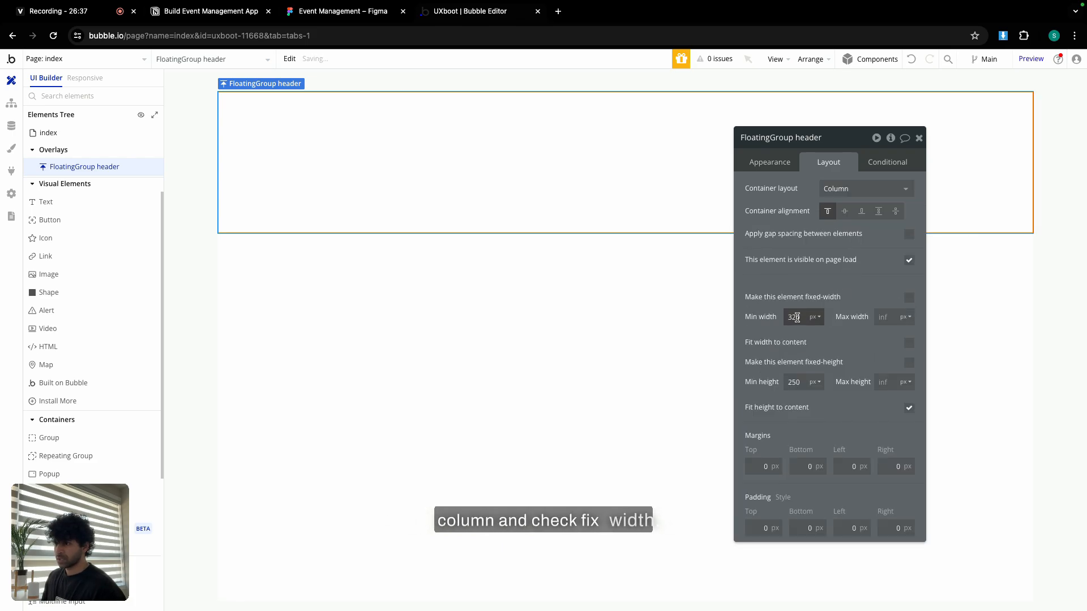
type("0")
double_click(798, 381)
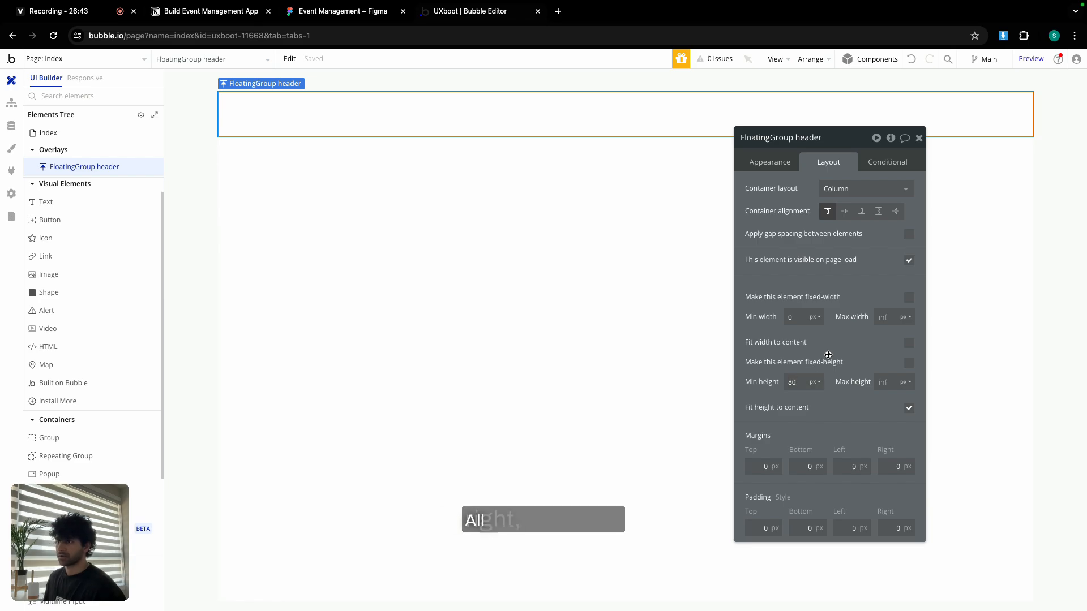
left_click(771, 163)
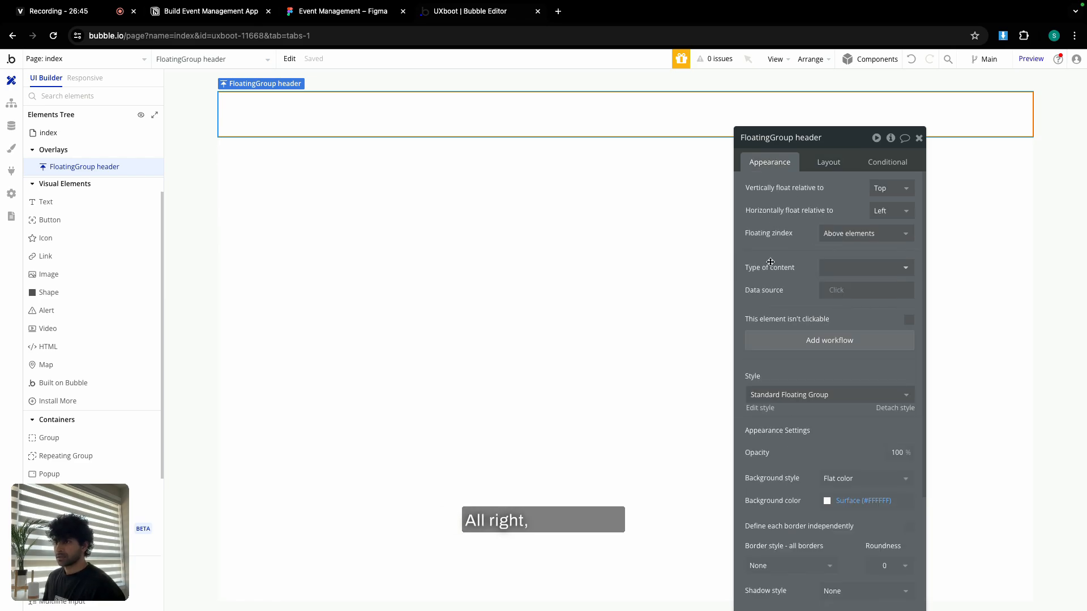
scroll(770, 262, "down", 1)
scroll(770, 262, "down", 1)
scroll(770, 262, "up", 2)
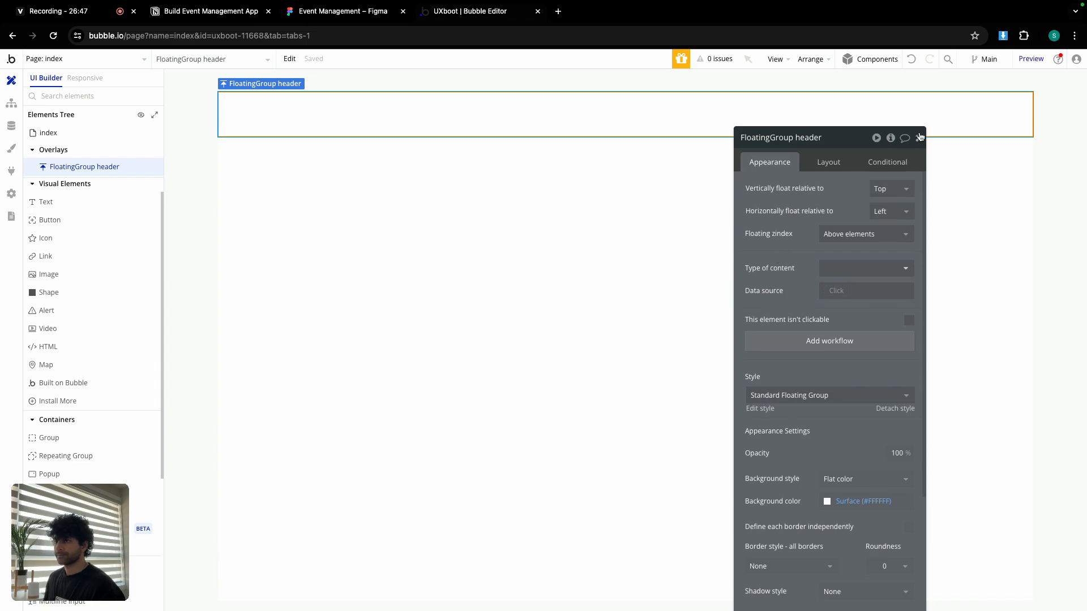
left_click(918, 138)
left_click(59, 437)
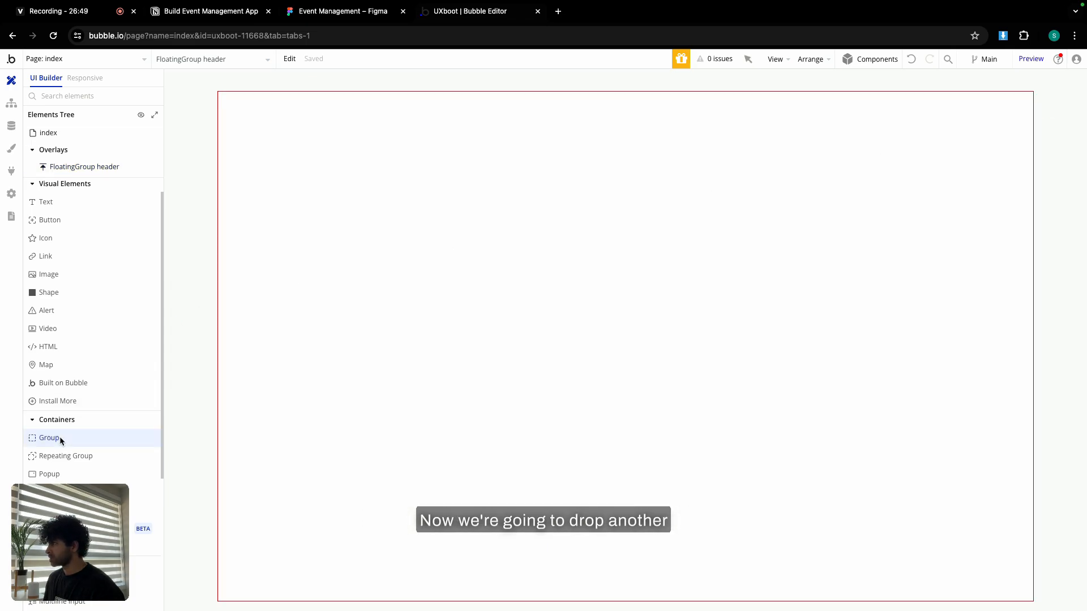
Draw a group inside the floating header, name it Group inner, and give it a Row layout.
left_click_drag(261, 102, 306, 131)
left_click(792, 142)
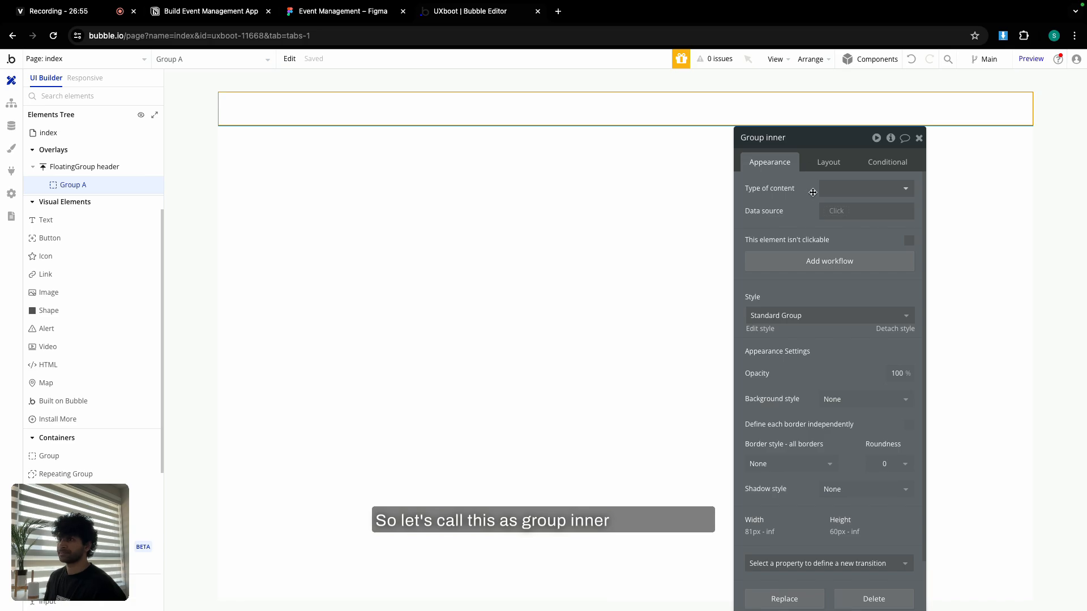
type("inner")
left_click(828, 163)
left_click(844, 190)
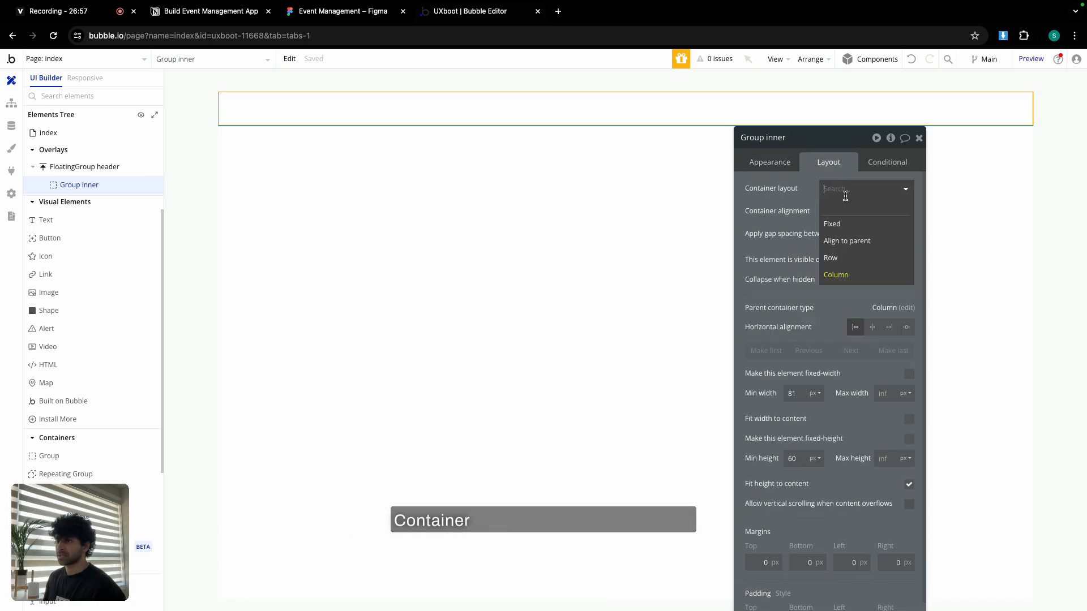
left_click(847, 259)
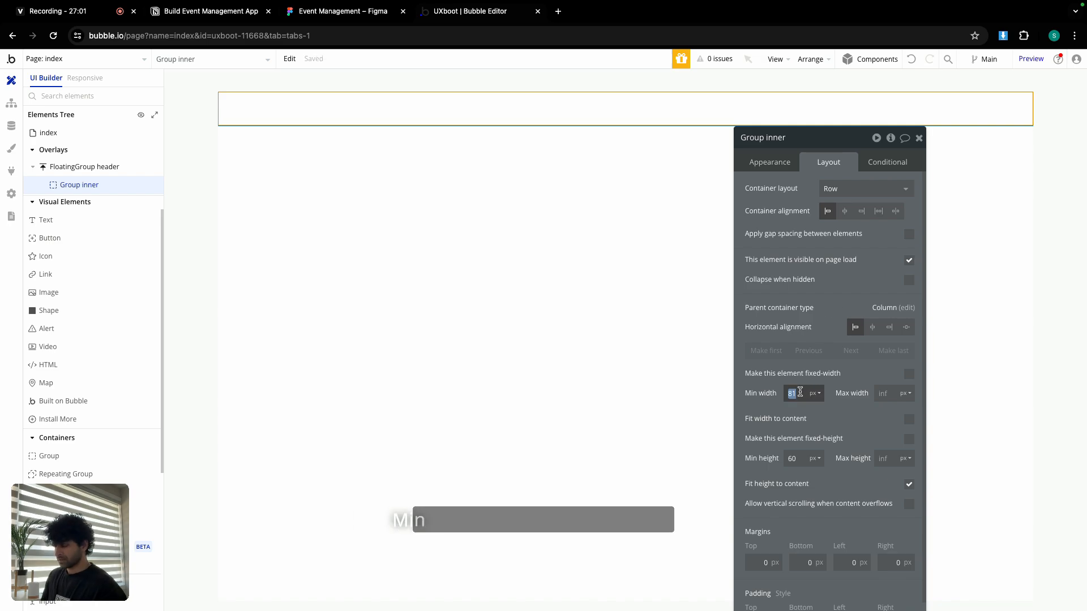
Set Group inner's minimum size to 0, turn off Fit height, cap width at 1200, and centre it.
type("0")
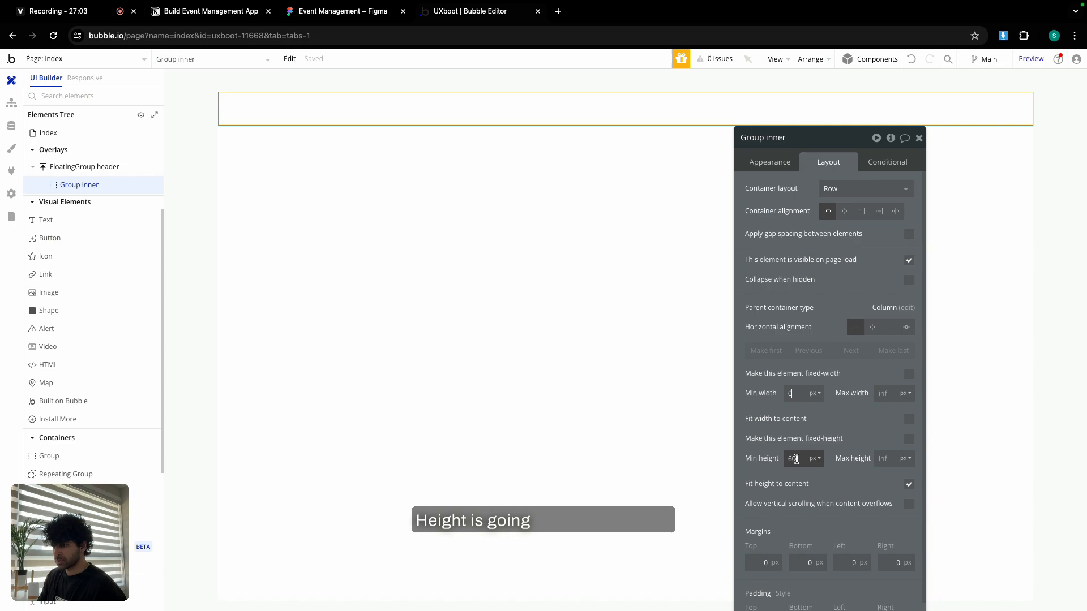
left_click(908, 485)
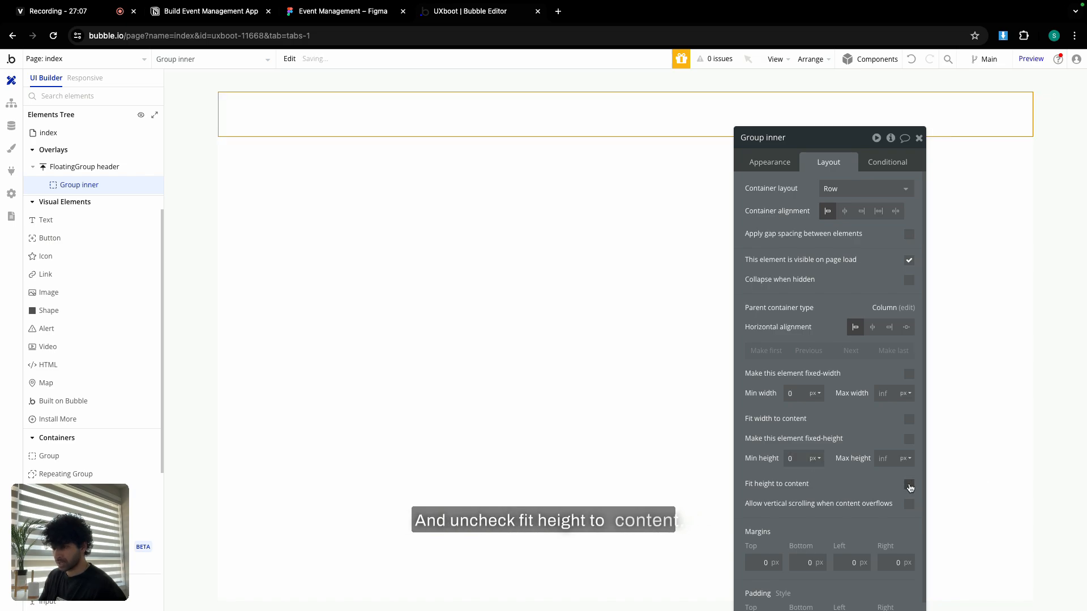
left_click(886, 393)
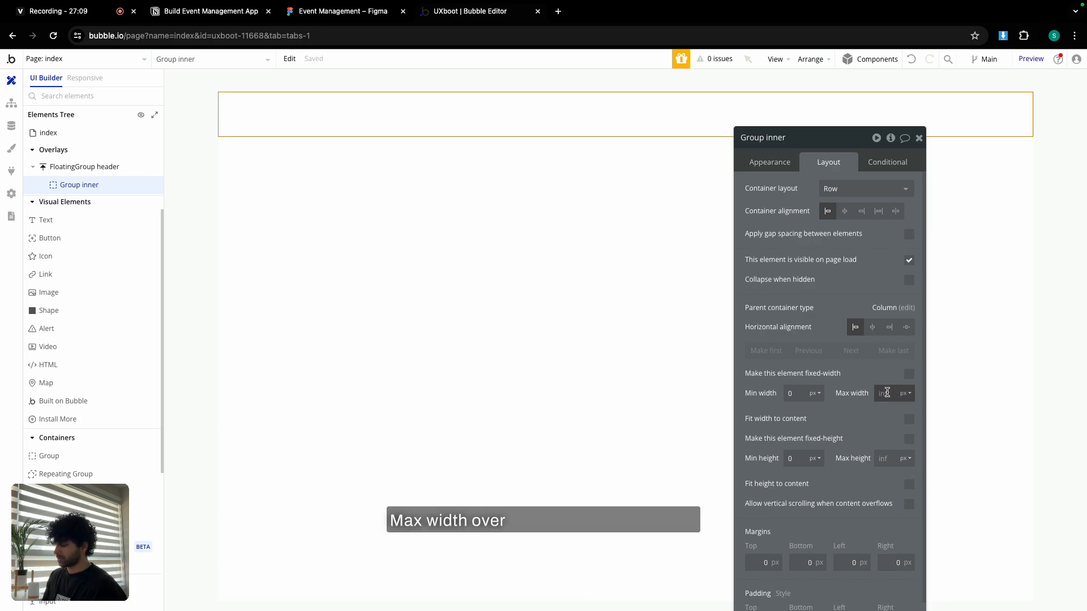
type("1200")
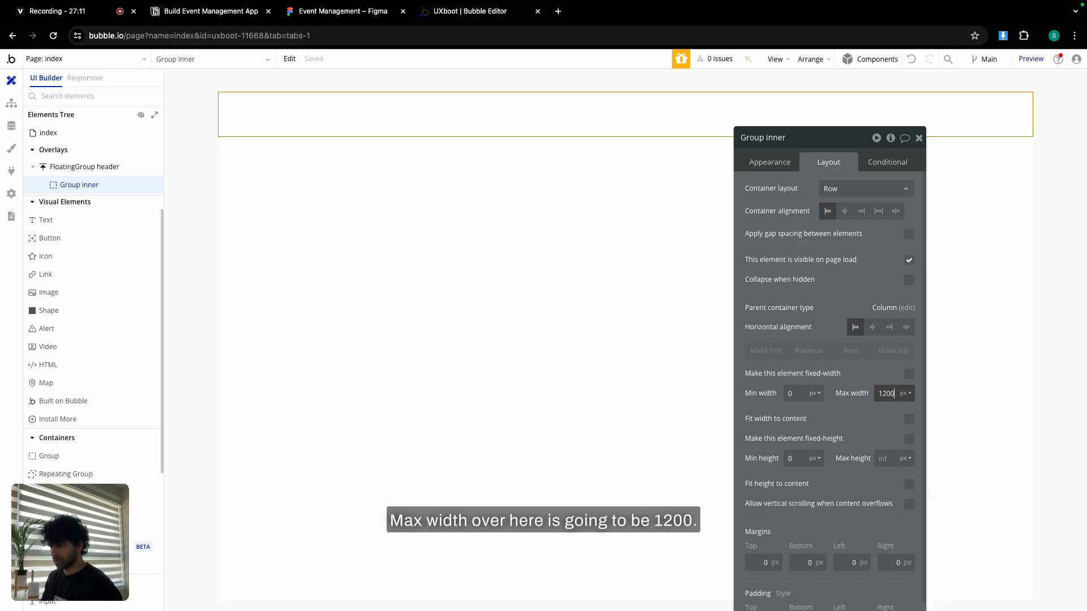
left_click(873, 331)
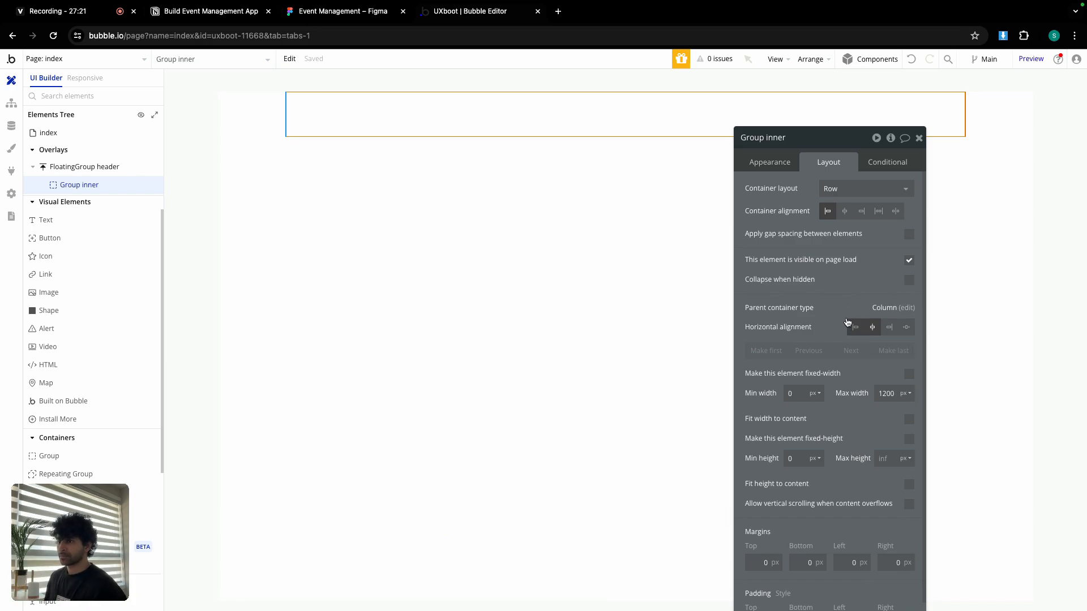
Give Group inner 32 px left and right padding.
scroll(847, 323, "down", 2)
left_click_drag(842, 138, 825, 98)
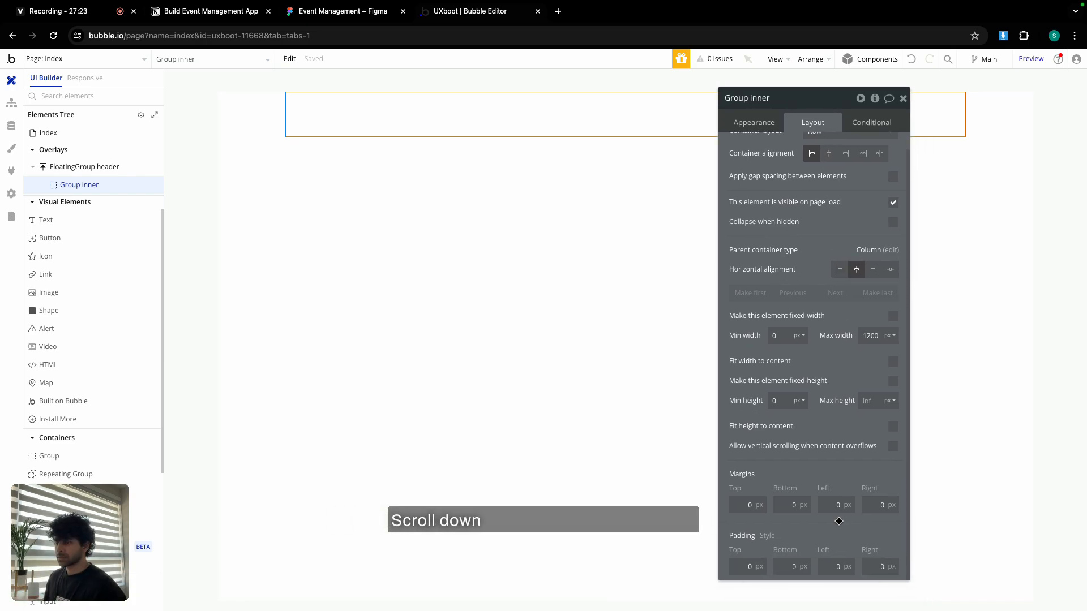
left_click(838, 567)
type("3")
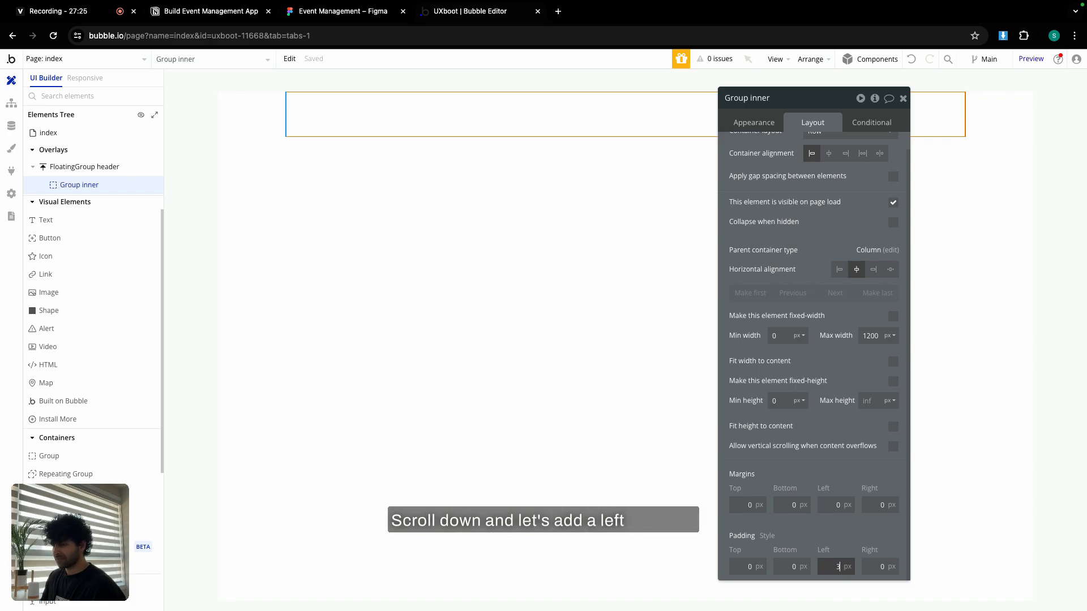
type("2")
left_click(866, 565)
key("Return")
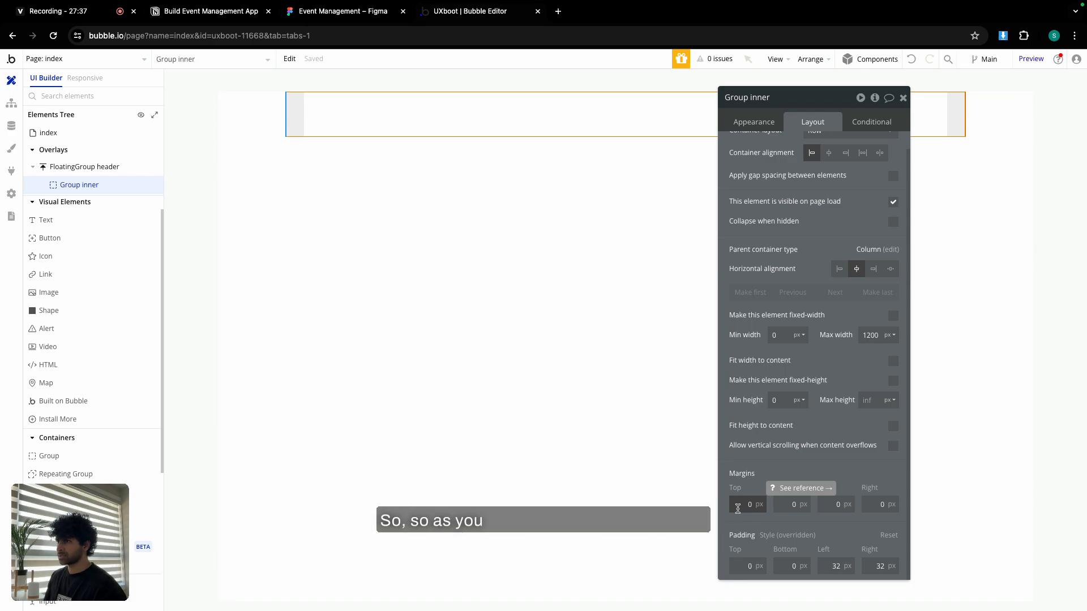
left_click(737, 509)
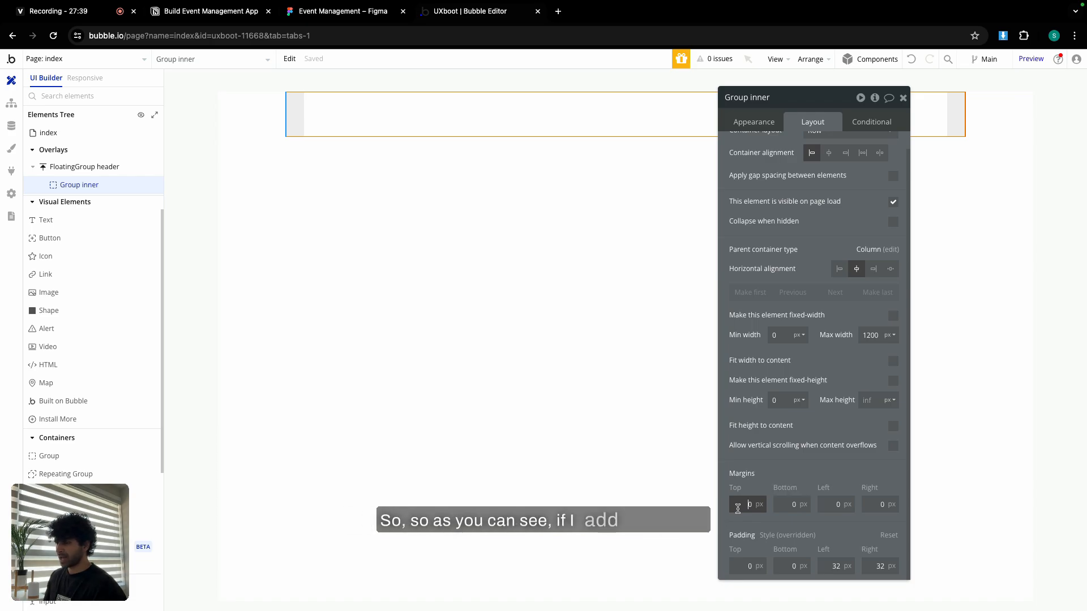
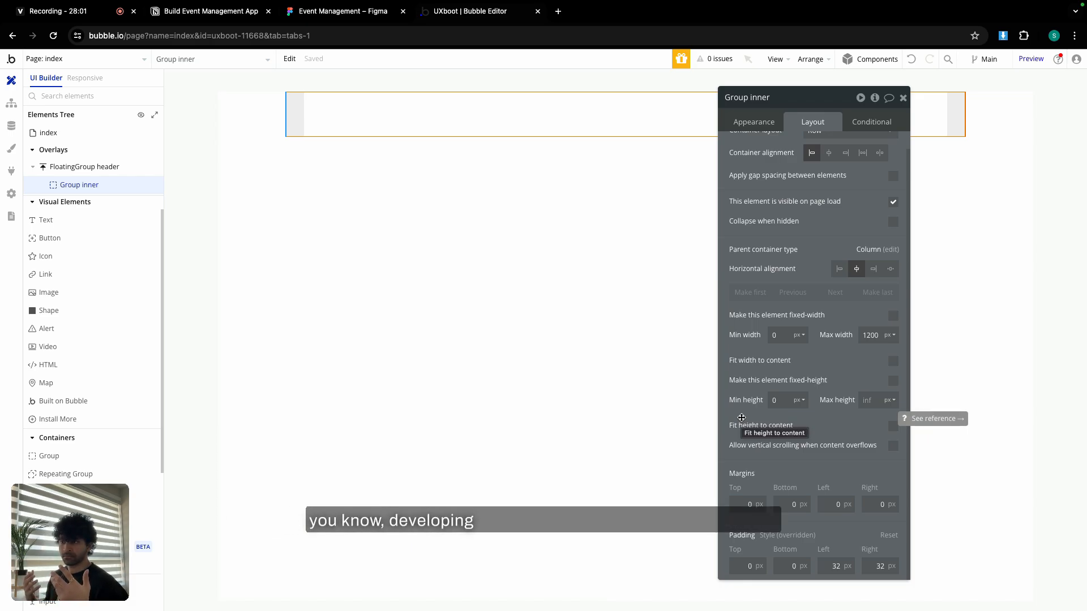
Close Group inner's property editor to return to the page canvas.
left_click(903, 98)
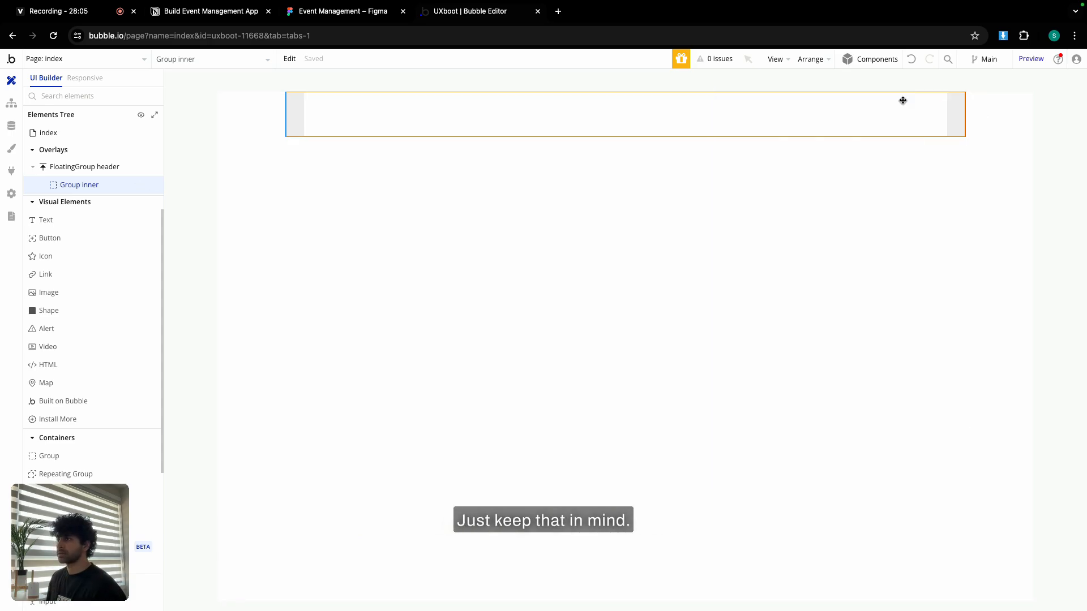
Add an image named Image logo in Group inner showing Logo-dark.png.
left_click(66, 296)
left_click_drag(309, 102, 328, 121)
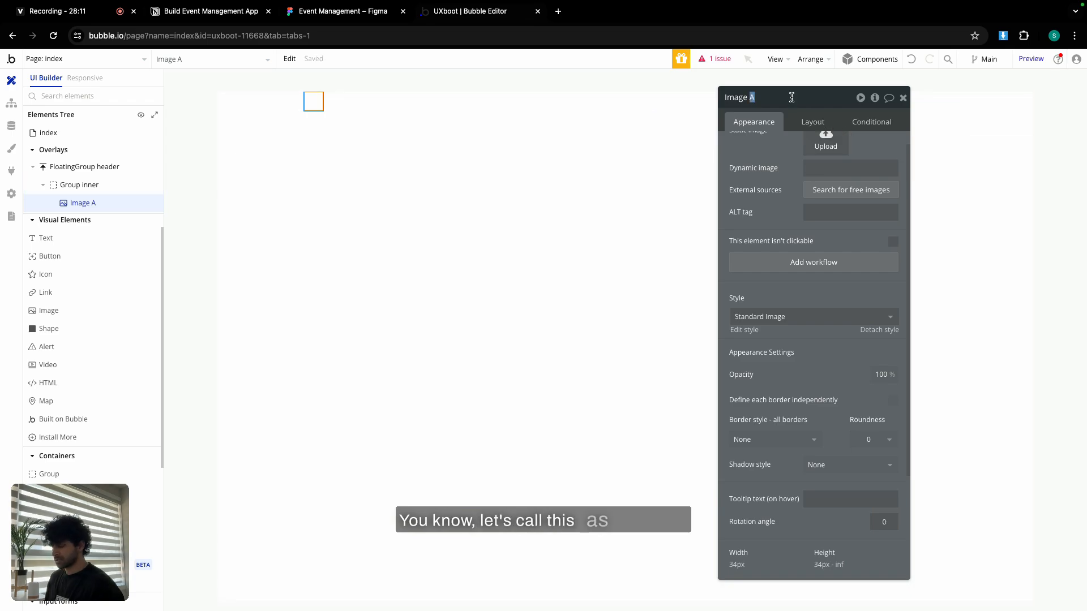
type("logo")
scroll(792, 170, "up", 1)
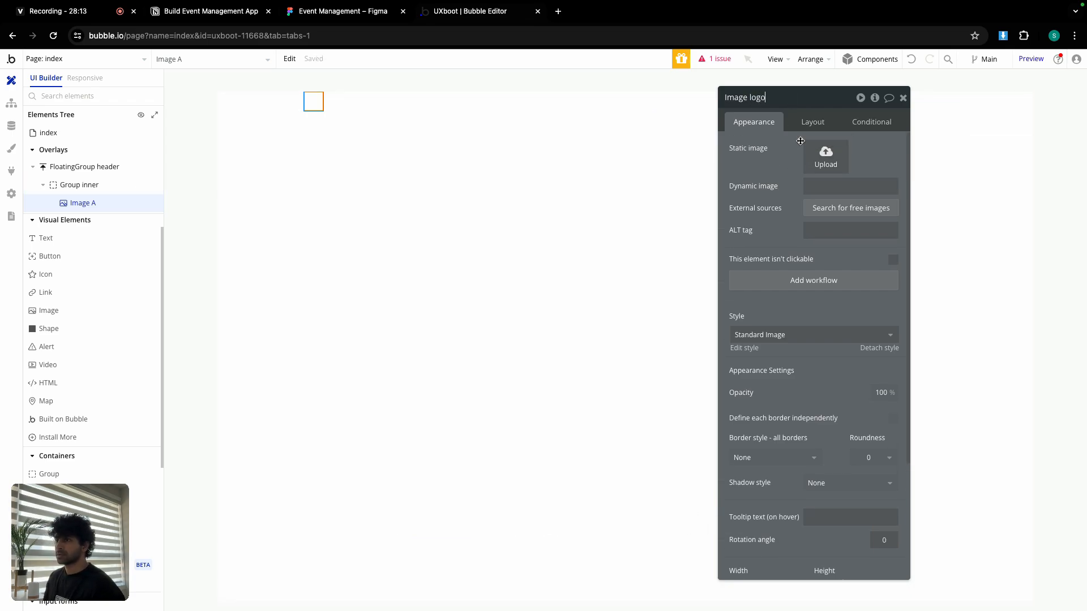
left_click(820, 156)
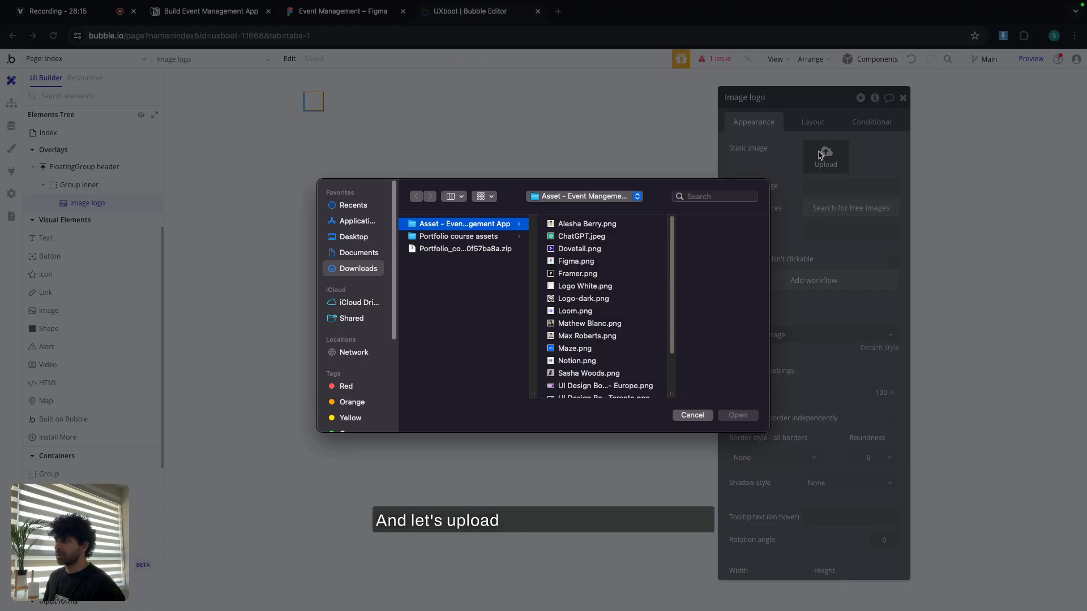
double_click(583, 299)
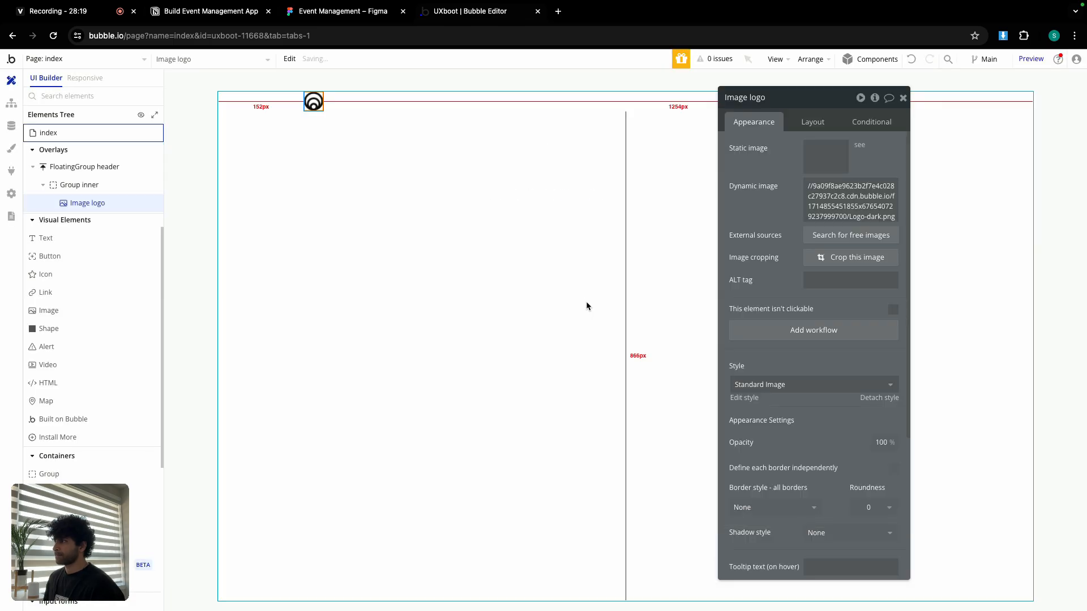
Make the logo 32 px wide with a fixed aspect ratio, centred vertically.
left_click(812, 122)
left_click(785, 276)
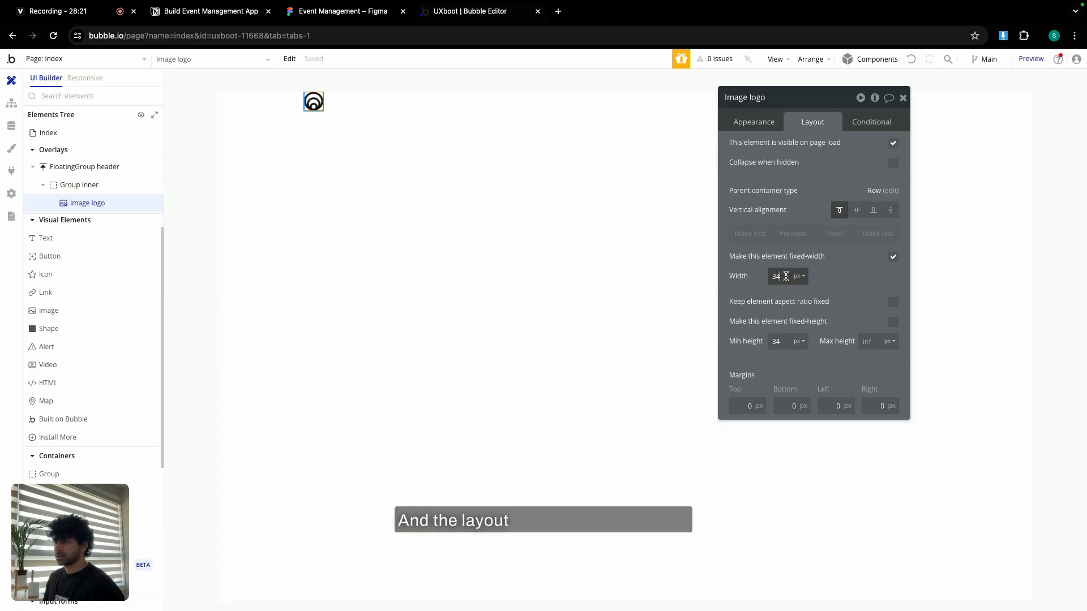
key("BackSpace")
type("2")
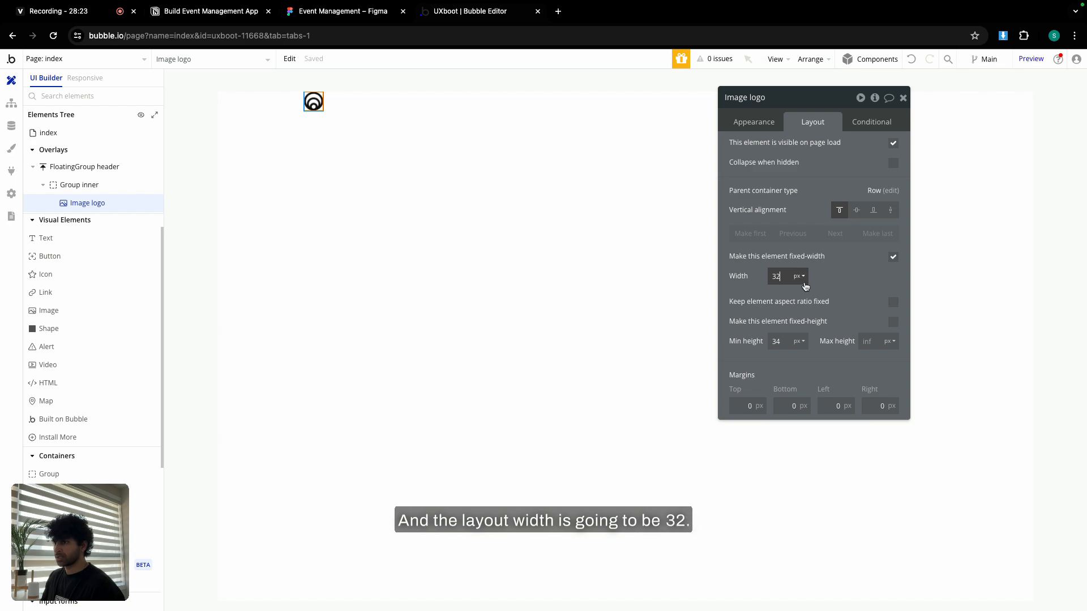
left_click(890, 304)
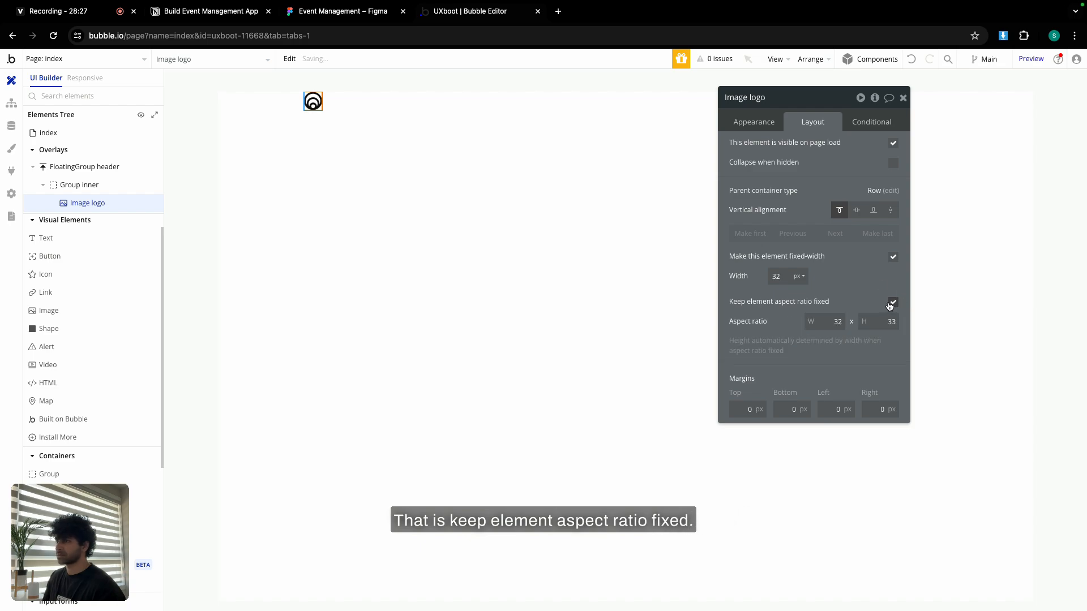
left_click(857, 210)
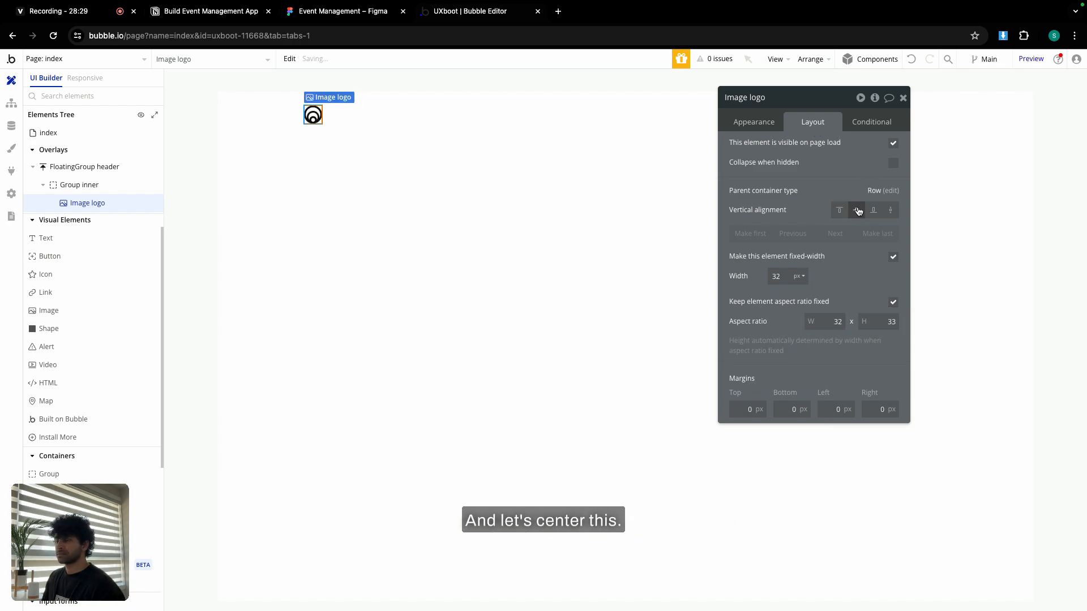
left_click(903, 98)
double_click(249, 105)
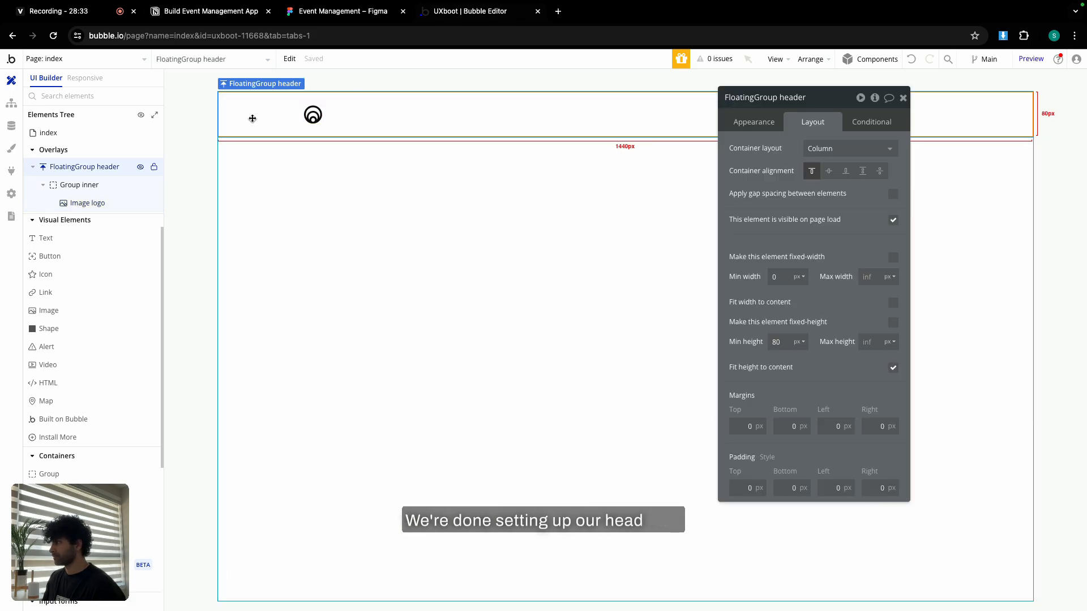
Draw a new group named Group Sign up with a 480 px minimum width.
left_click(72, 471)
mouse_move(359, 212)
left_mouse_down()
mouse_move(586, 421)
mouse_move(582, 502)
left_mouse_up()
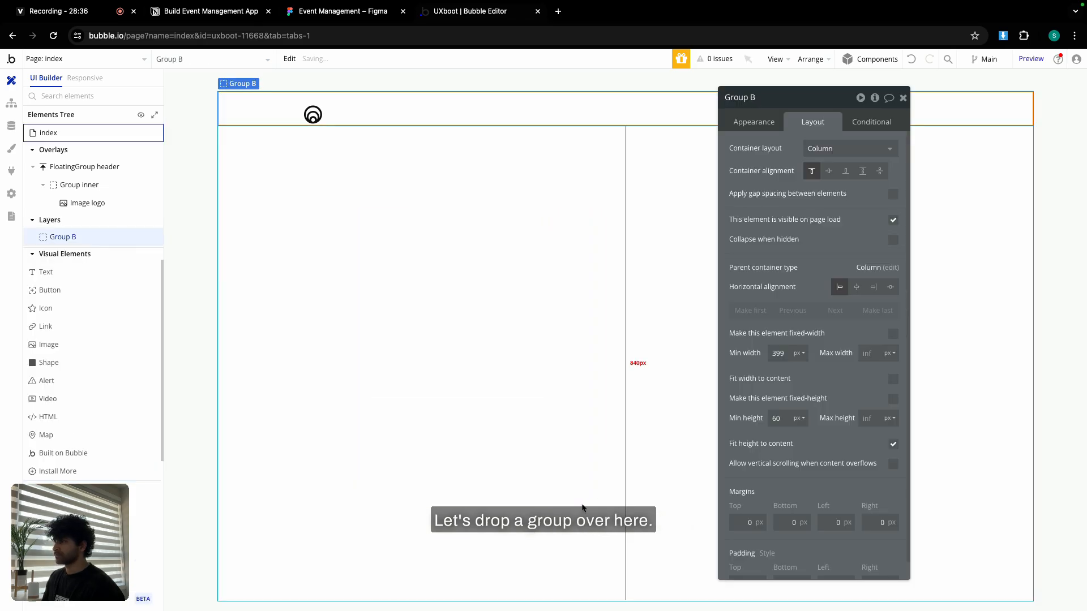
double_click(767, 97)
type("Sign u")
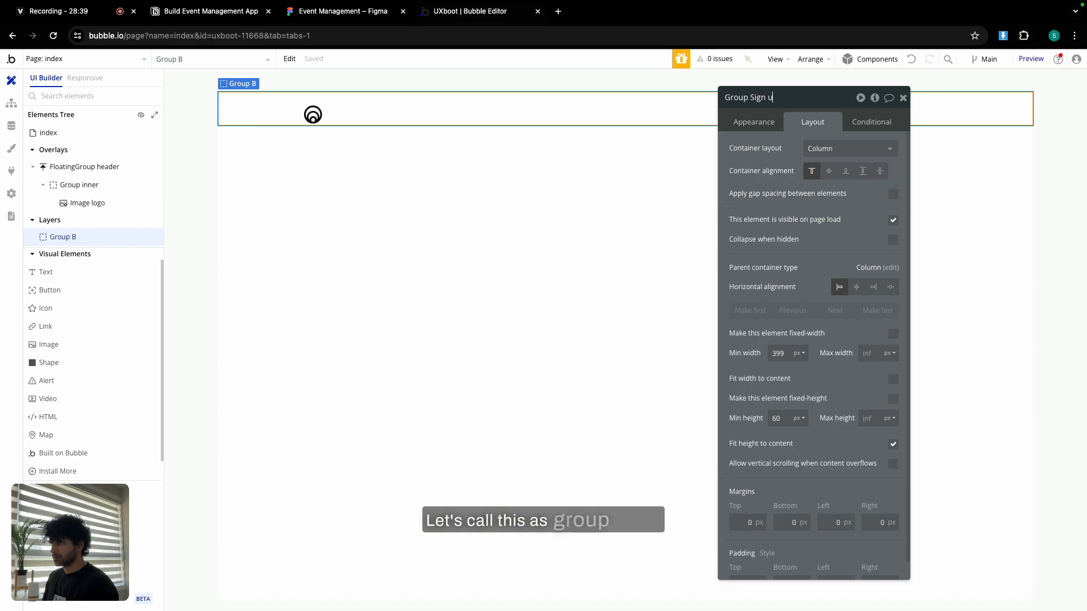
type("p")
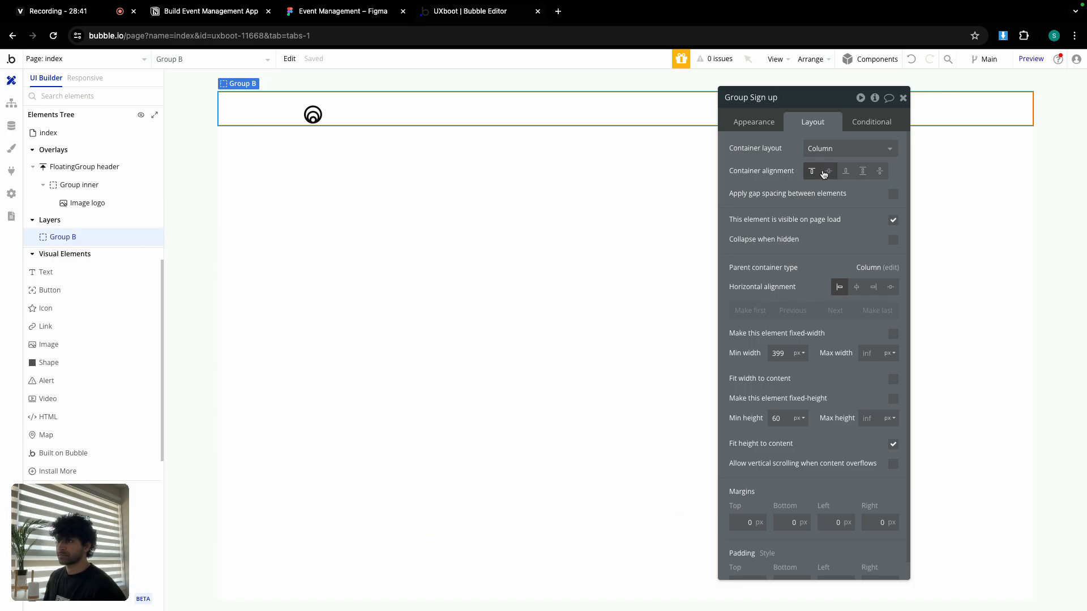
double_click(782, 353)
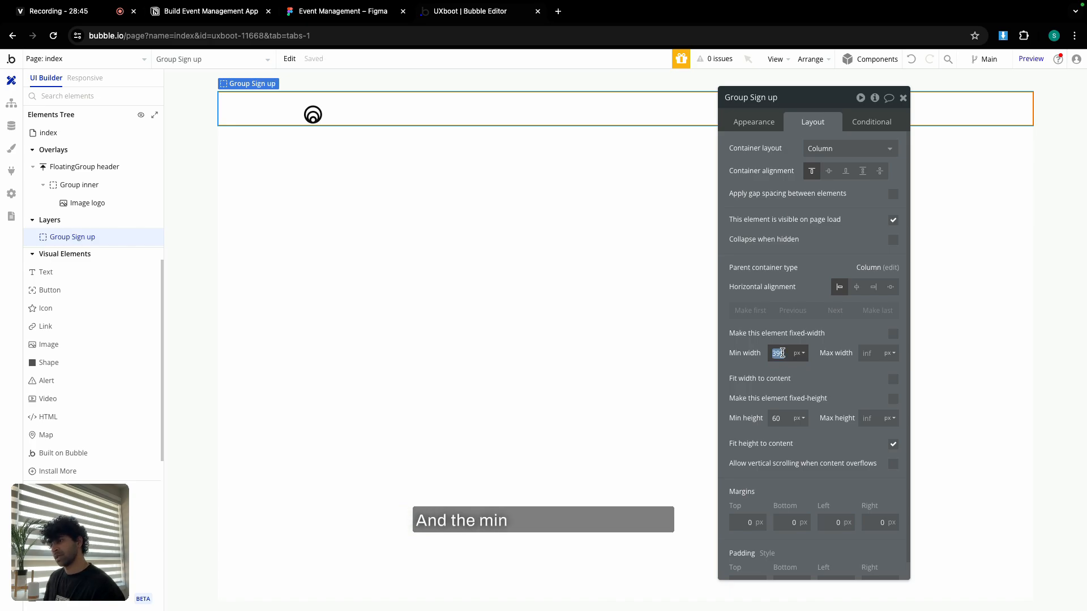
type("480")
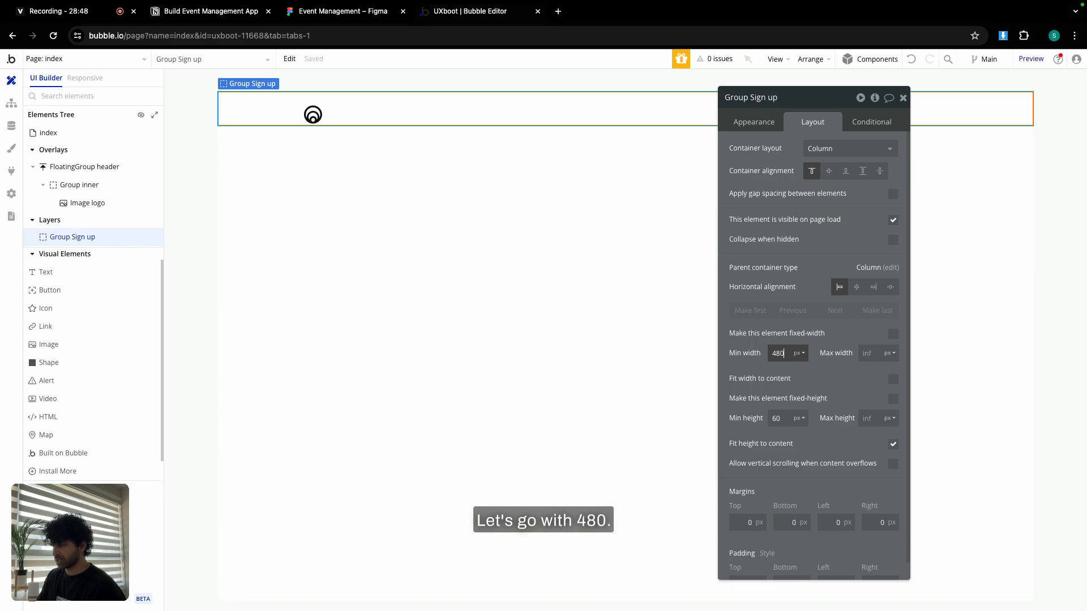
left_click(782, 343)
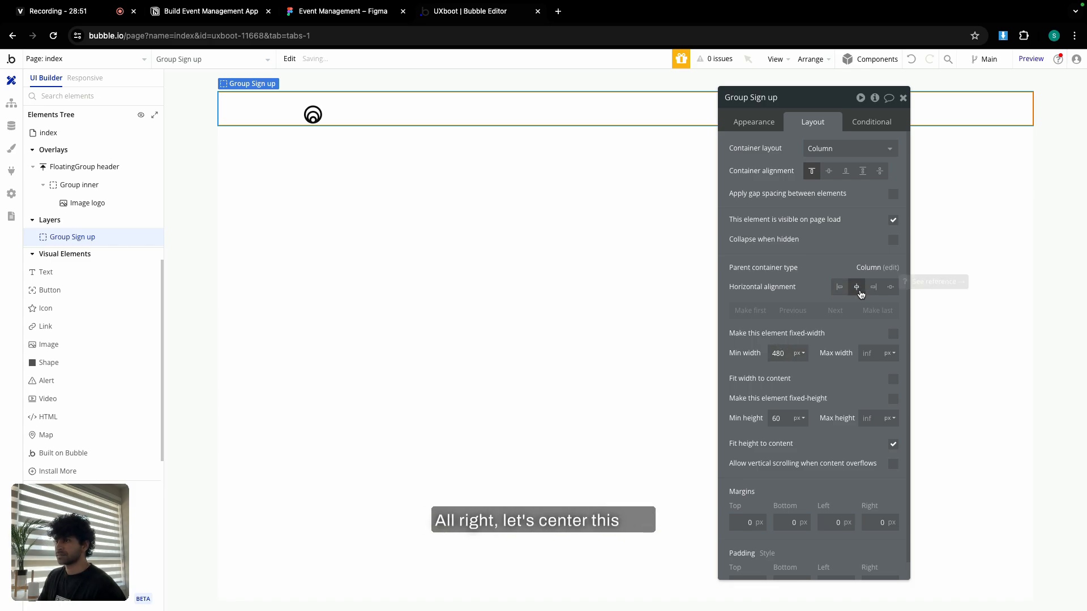
Give Group Sign up a 750 px minimum height, fixed width and 100 px top margin.
double_click(777, 419)
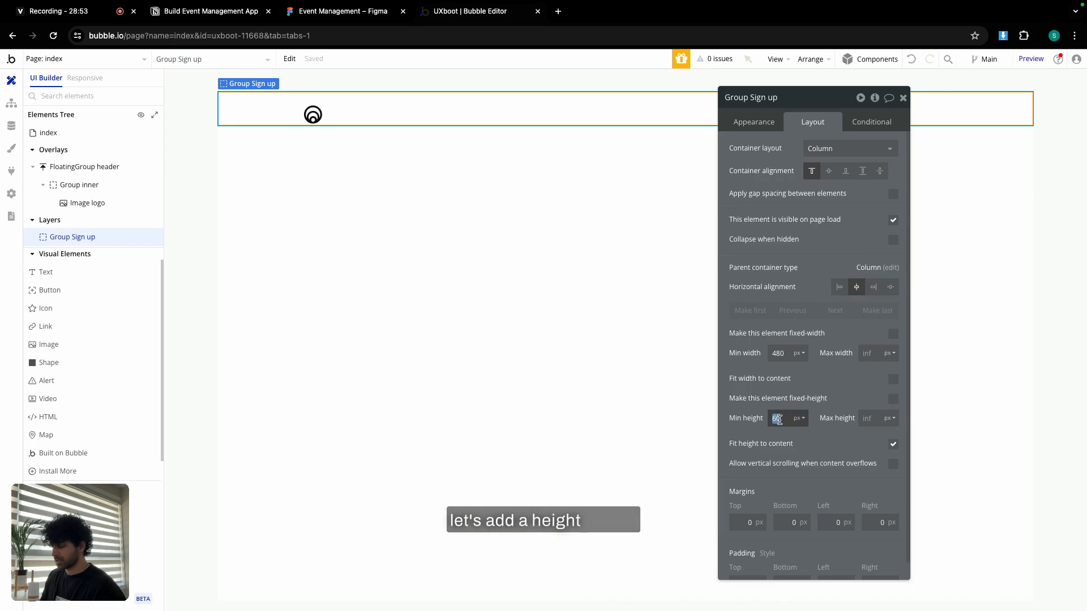
left_click(771, 403)
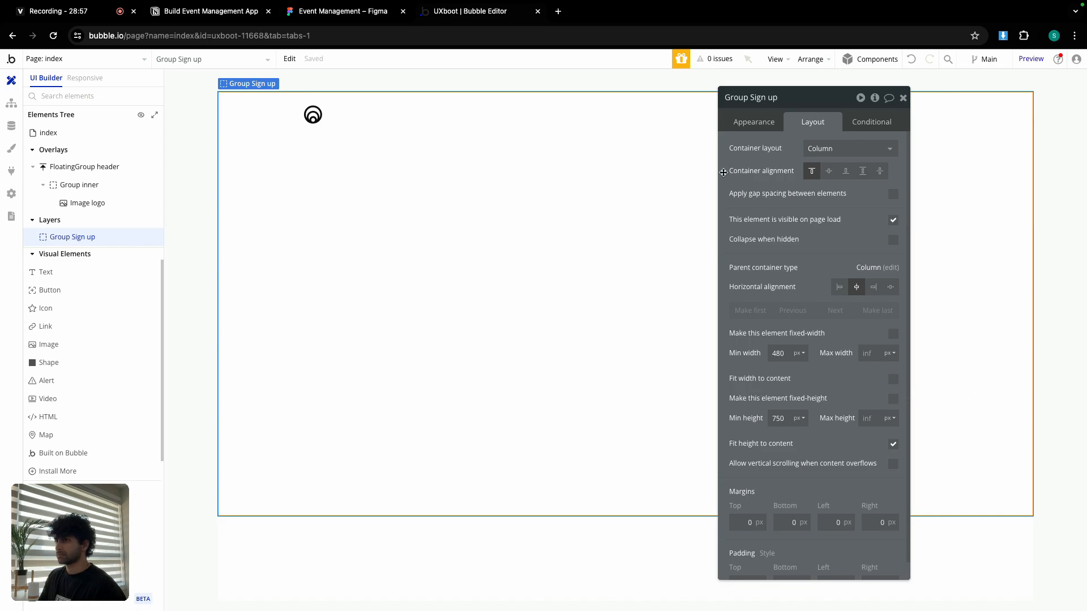
left_click(893, 334)
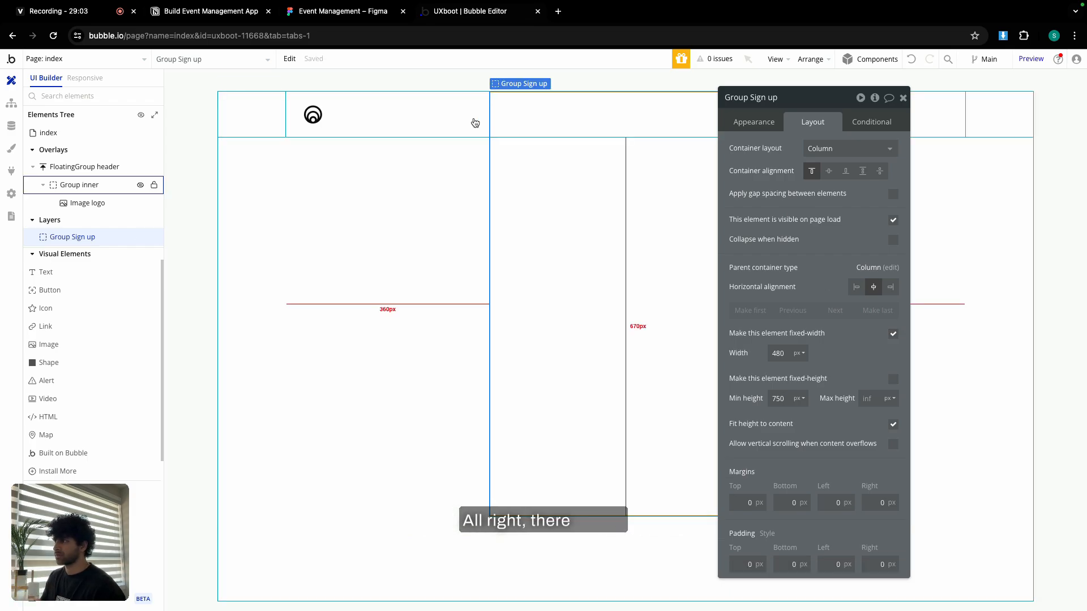
left_click(247, 107)
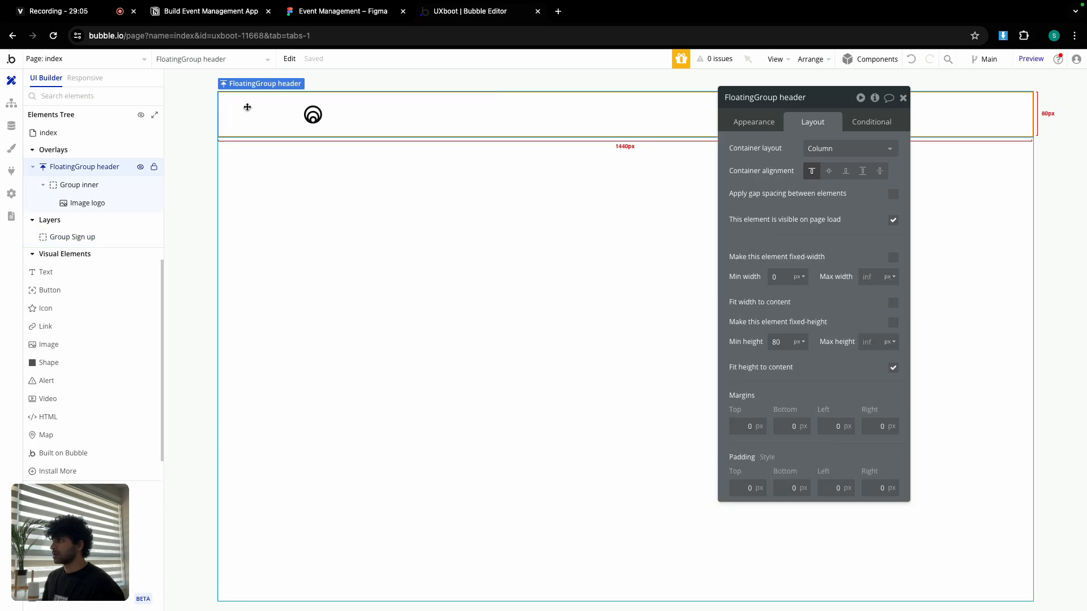
left_click(528, 162)
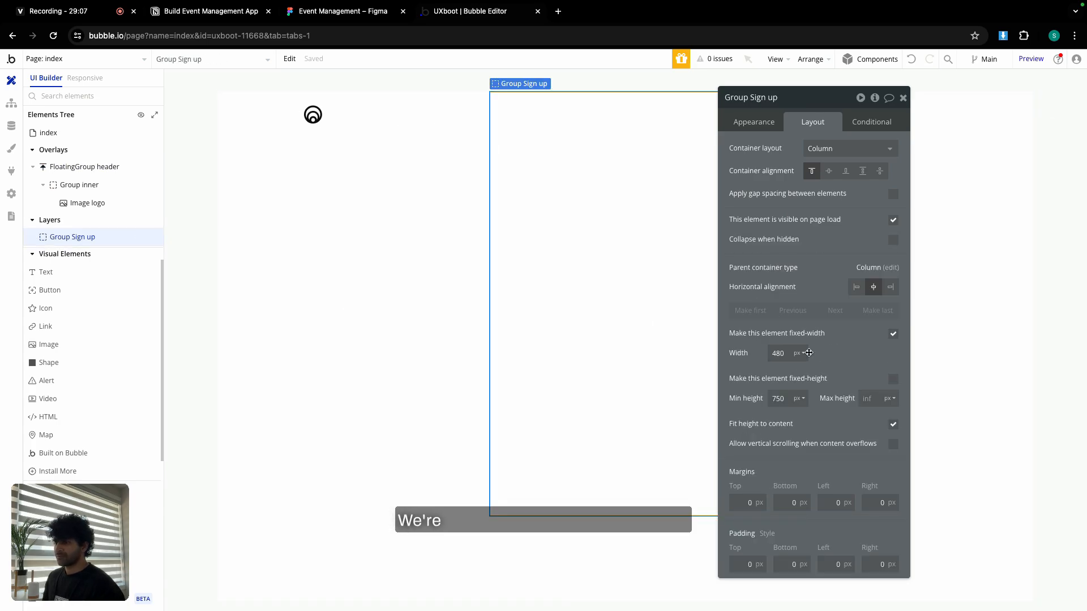
left_click(739, 500)
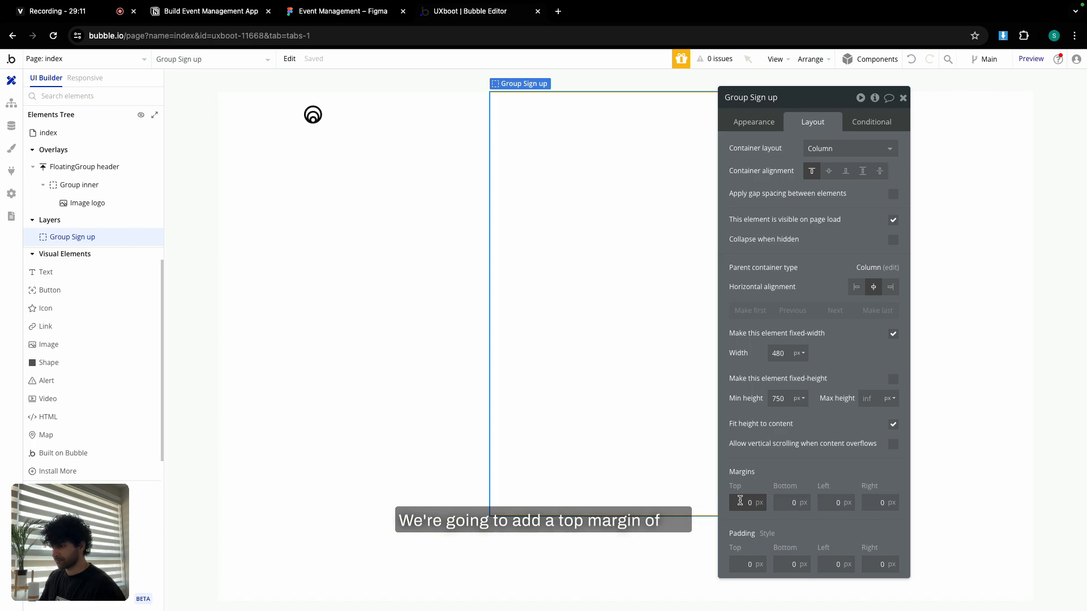
type("8")
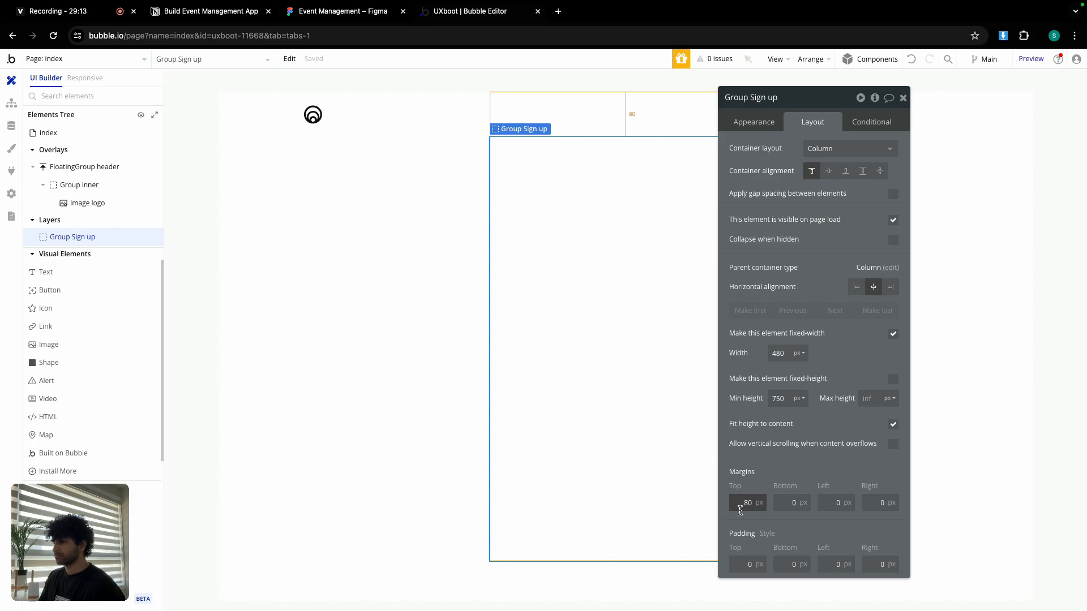
double_click(741, 498)
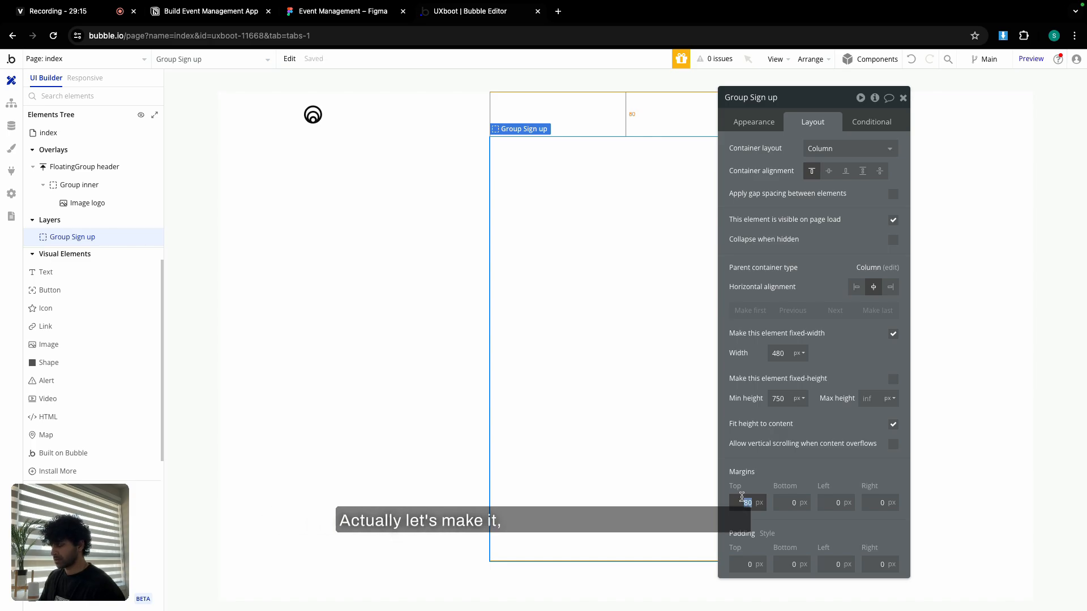
type("100")
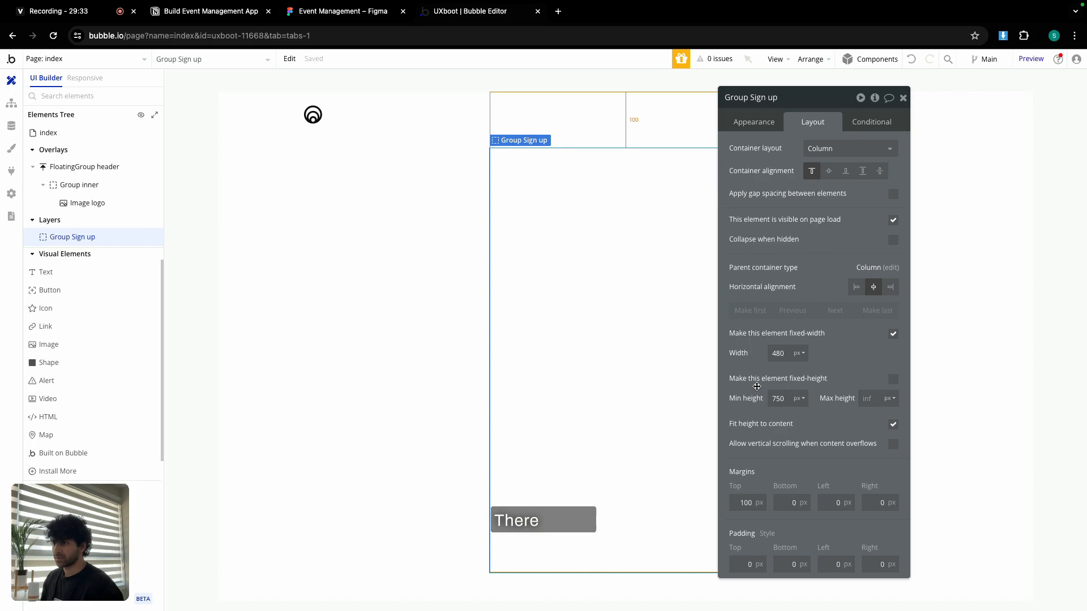
Compare the layout against the Sign Up form in the Figma design.
left_click(904, 100)
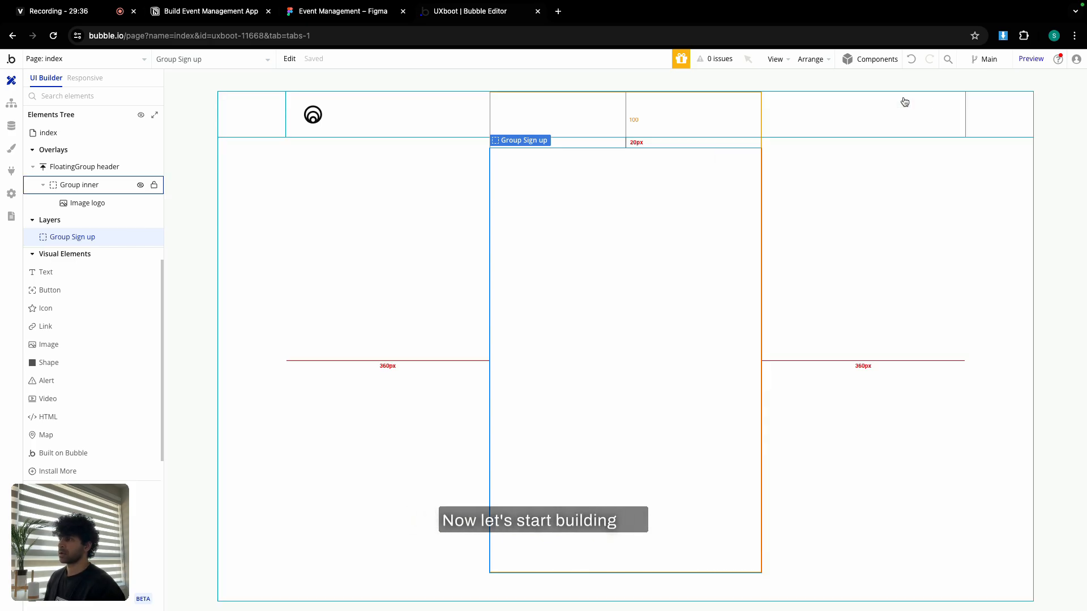
left_click(223, 16)
left_click(324, 17)
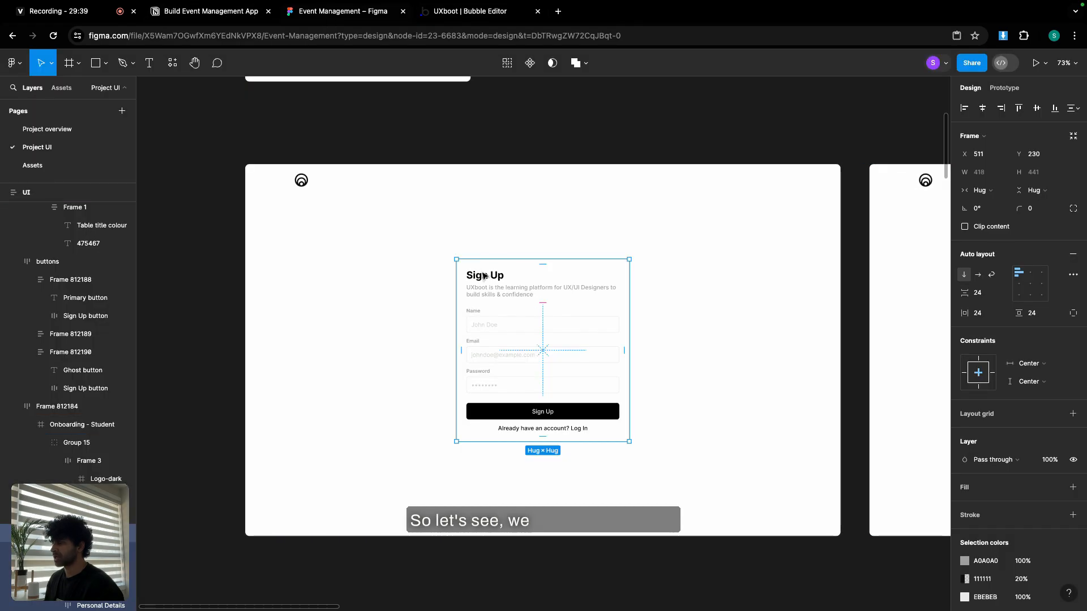
scroll(484, 276, "up", 5)
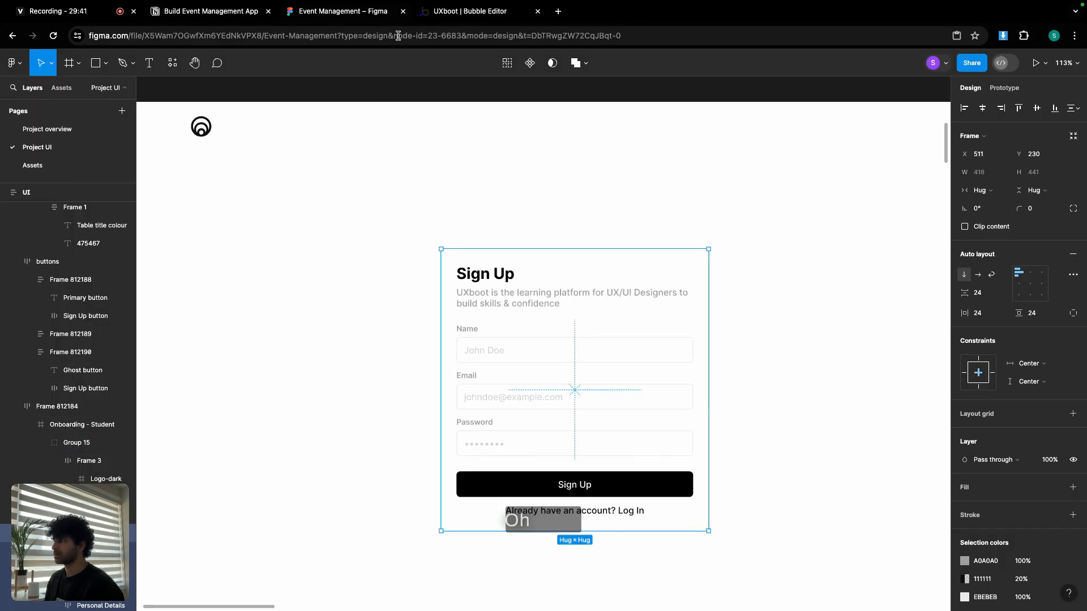
left_click(450, 11)
left_click(46, 272)
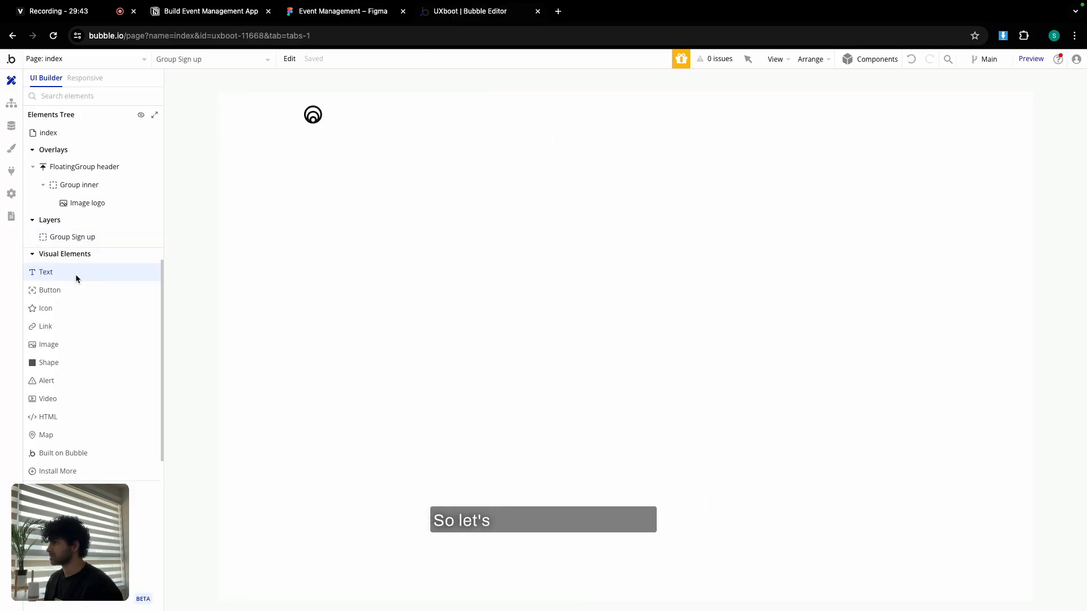
Add a 'Sign Up' text in the group, styled Heading 4 with minimum size 0.
left_click(526, 170)
type("Sig")
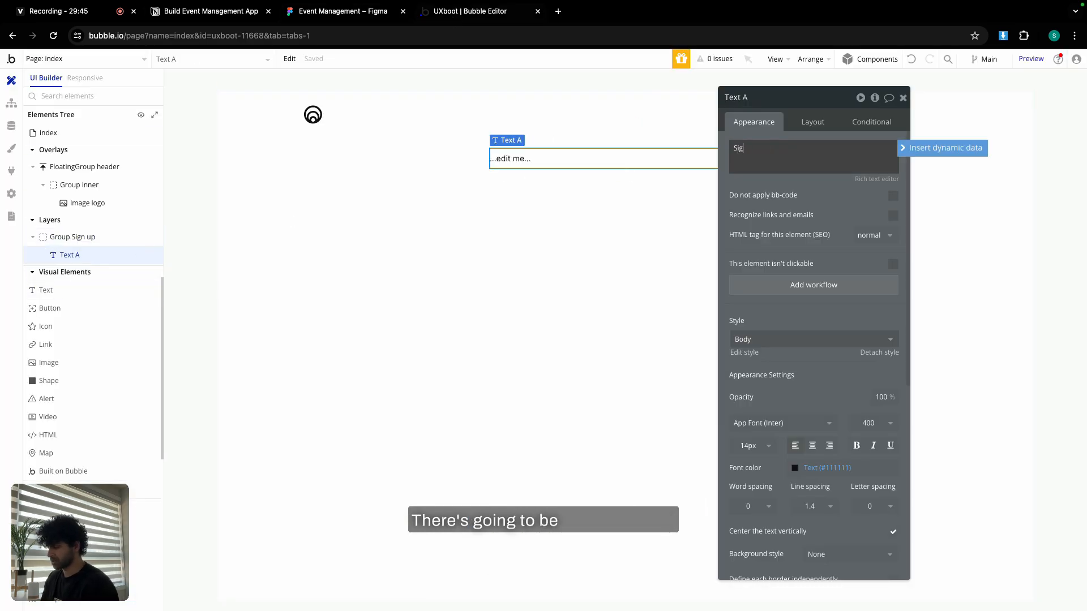
type("n Up")
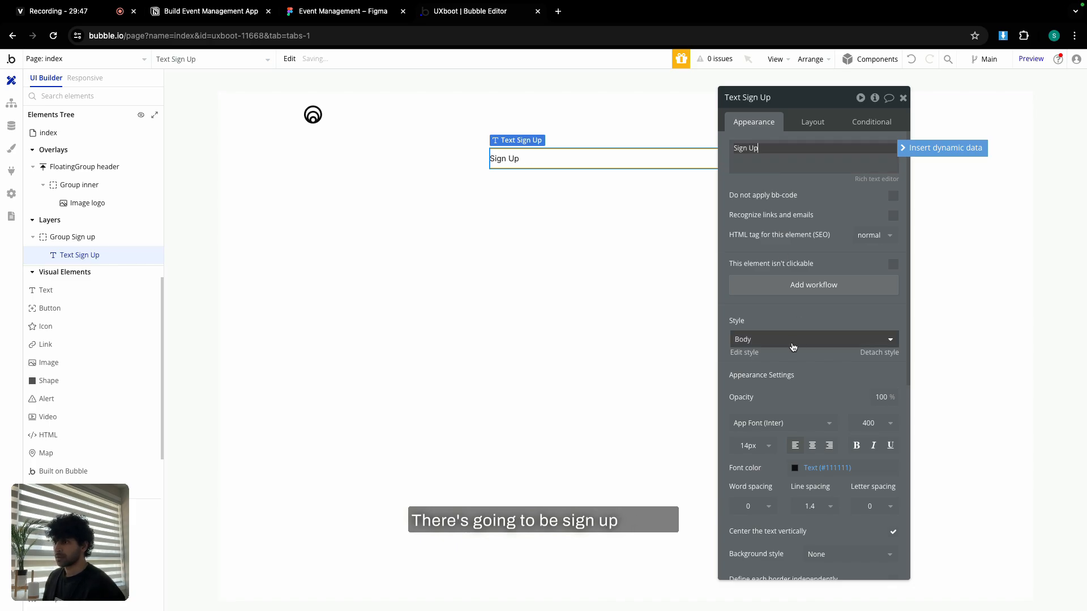
left_click(794, 343)
left_click(793, 460)
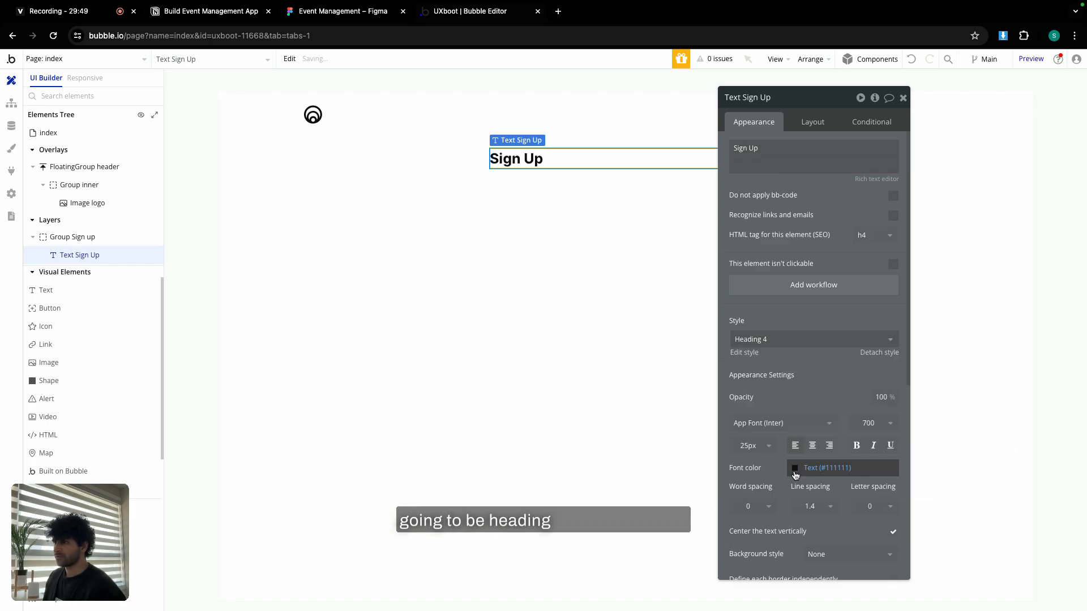
left_click(813, 121)
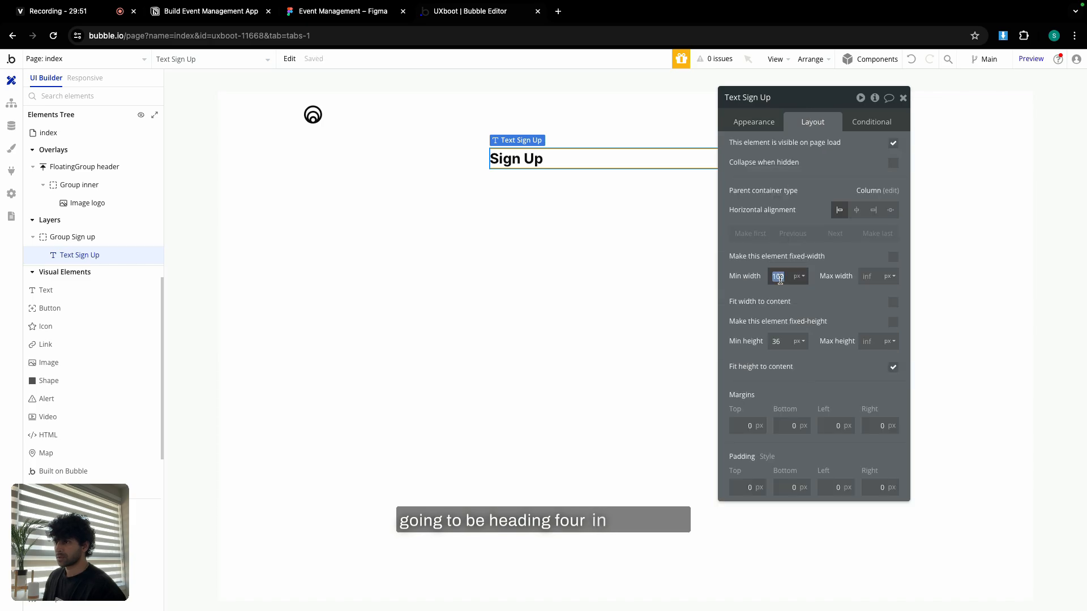
type("0")
double_click(778, 340)
type("0")
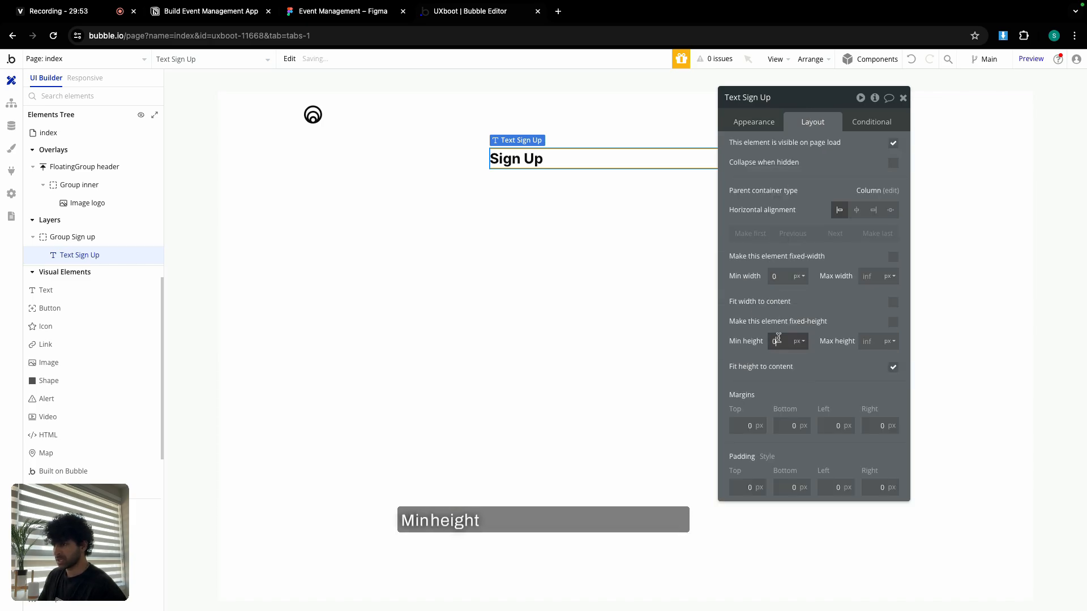
Turn on a 24 px row gap in Group Sign up and place a new text below the heading.
left_click(633, 249)
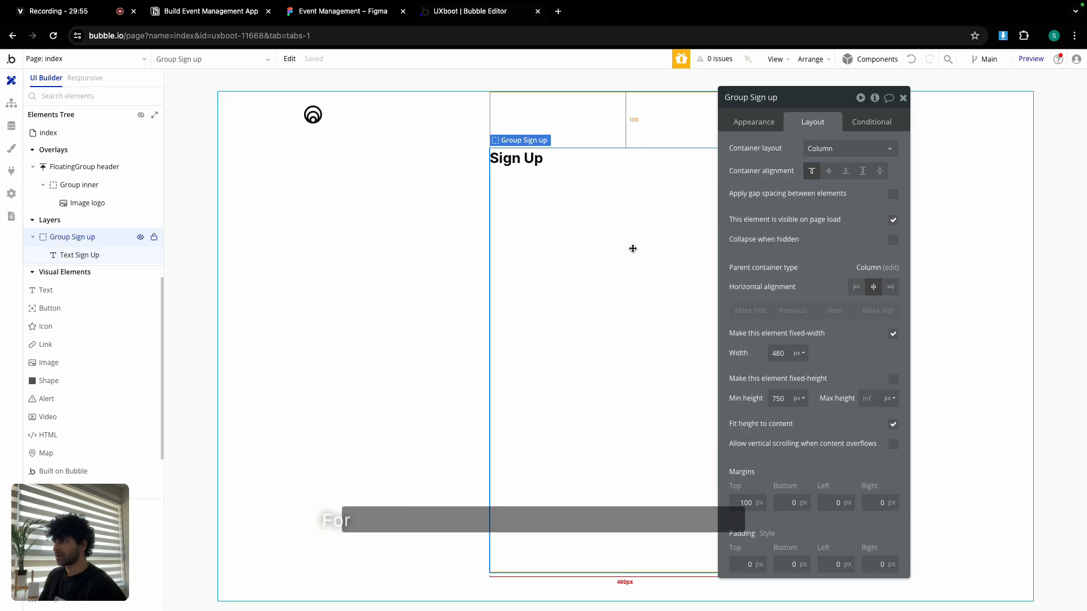
left_click(893, 194)
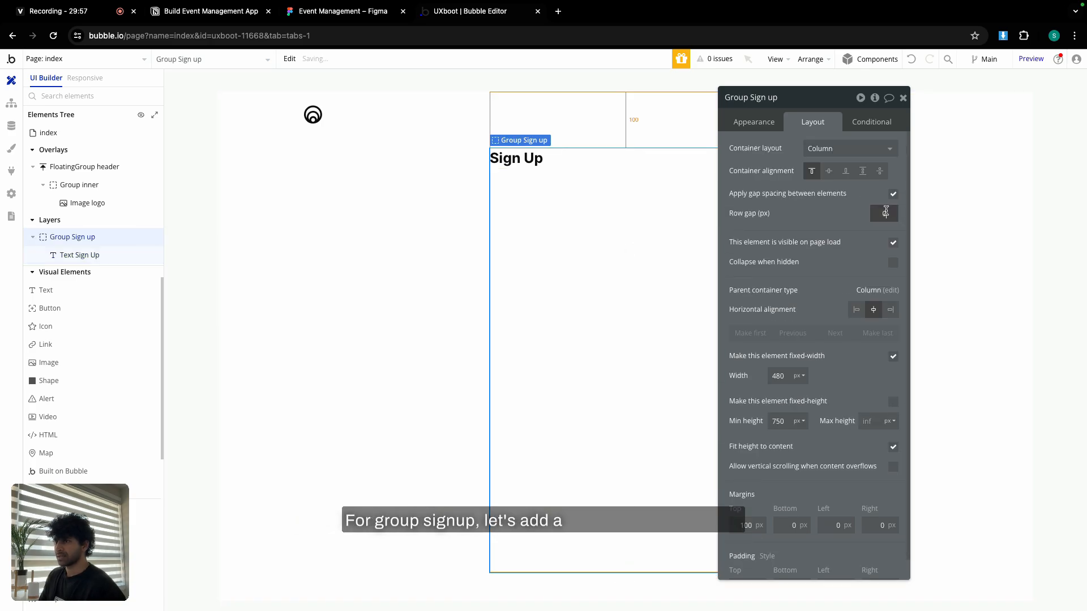
left_click(904, 99)
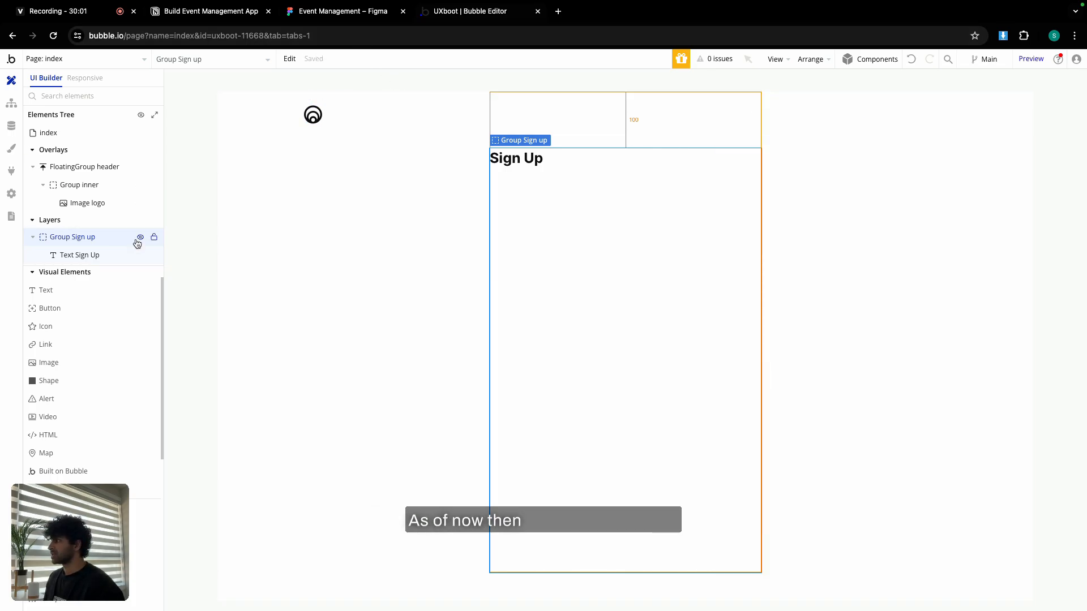
left_click(77, 295)
left_click(498, 195)
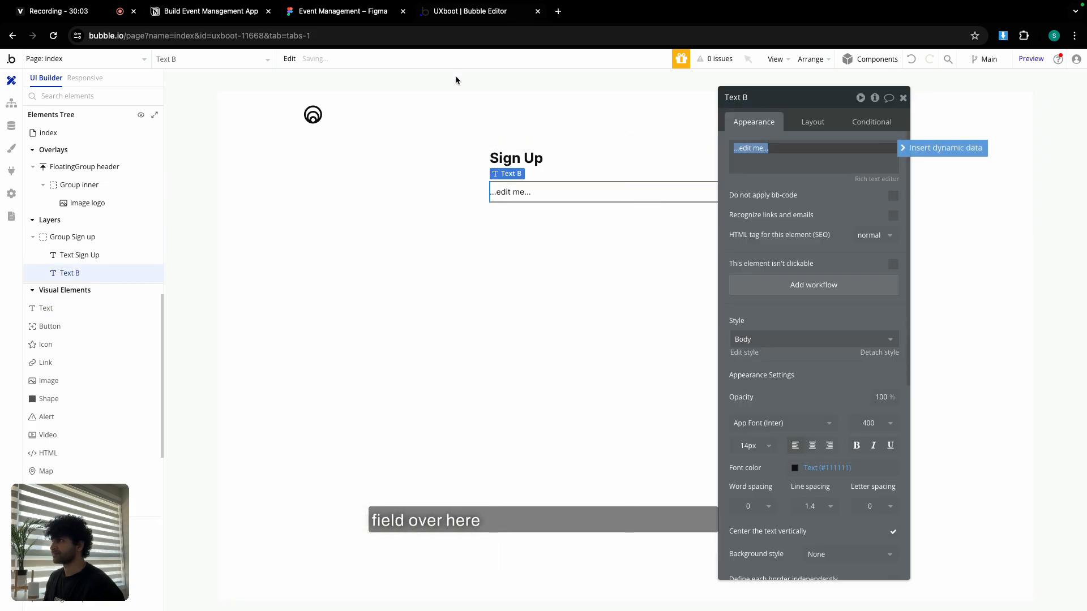
Copy the subtitle text from the Figma design.
left_click(342, 11)
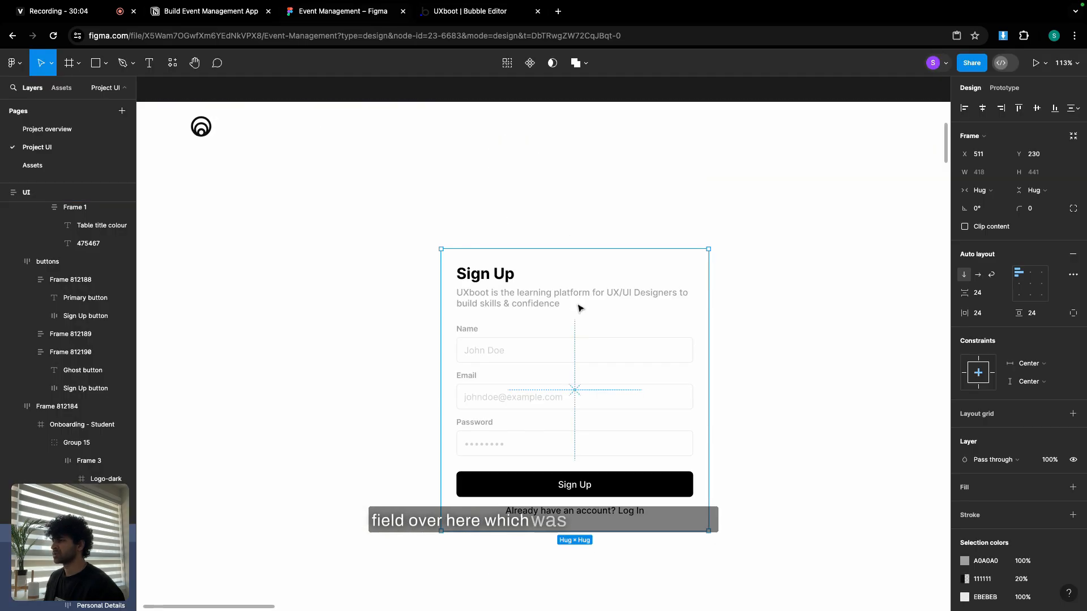
double_click(539, 297)
key("super+c")
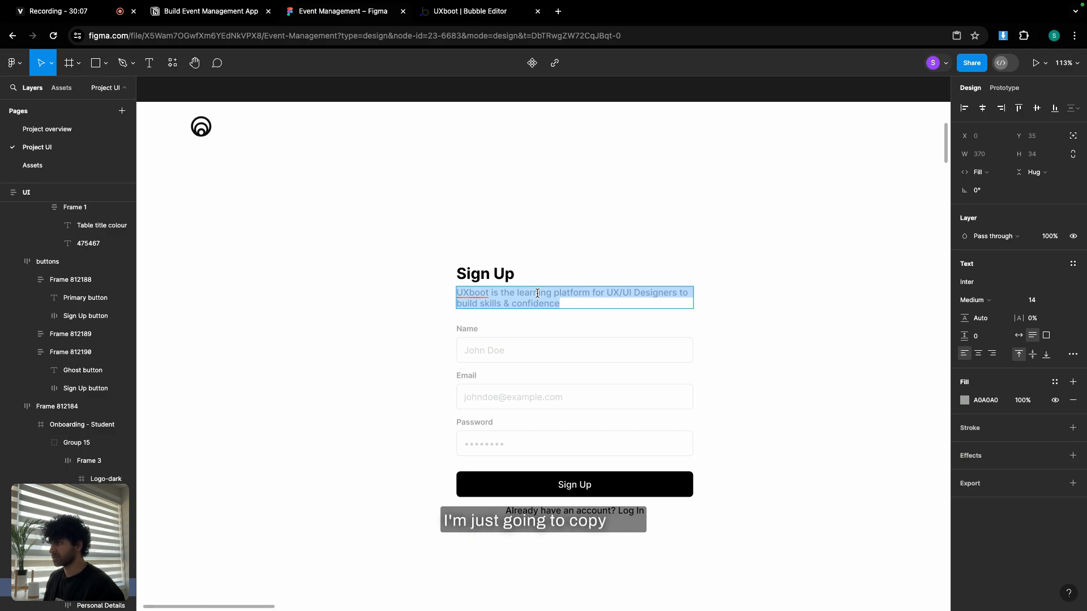
left_click(470, 12)
Paste the UXboot subtitle into the new text, colour it Secondary, and zero its minimum size.
left_click(752, 157)
key("super+a")
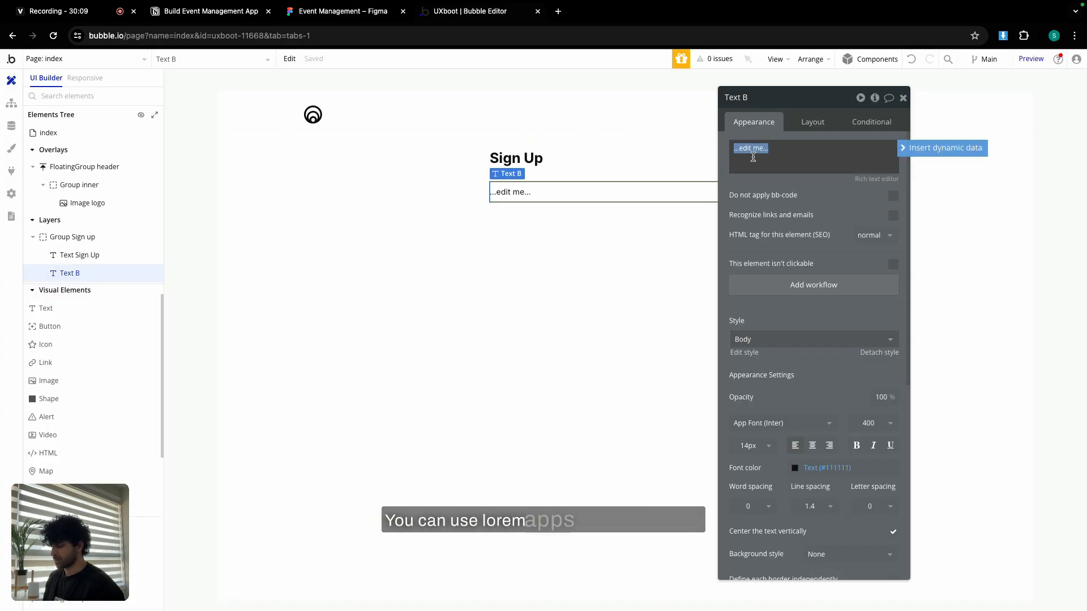
key("super+v")
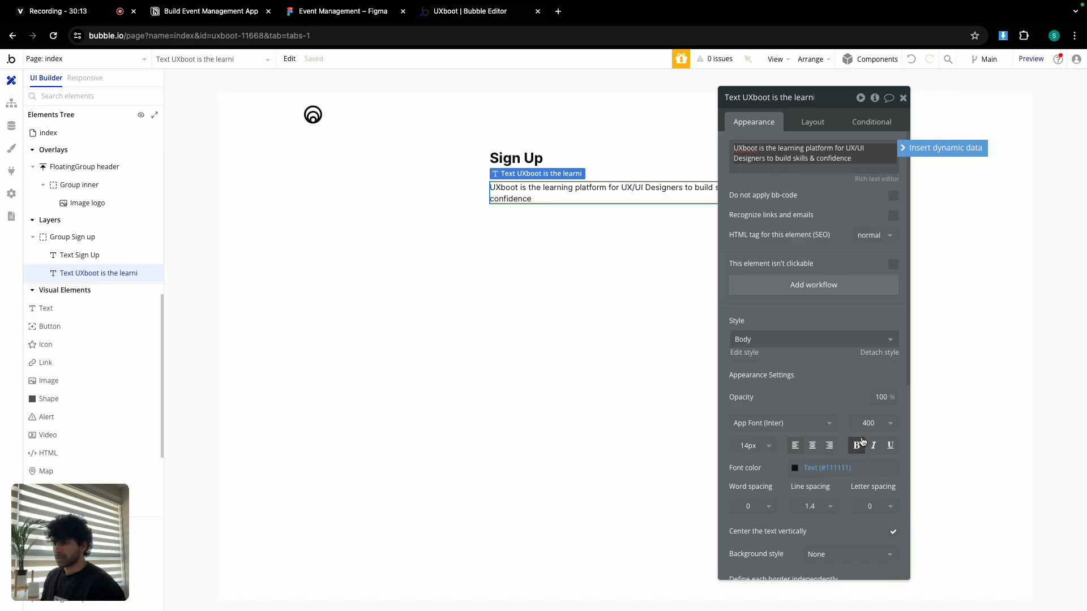
left_click(810, 467)
left_click(798, 599)
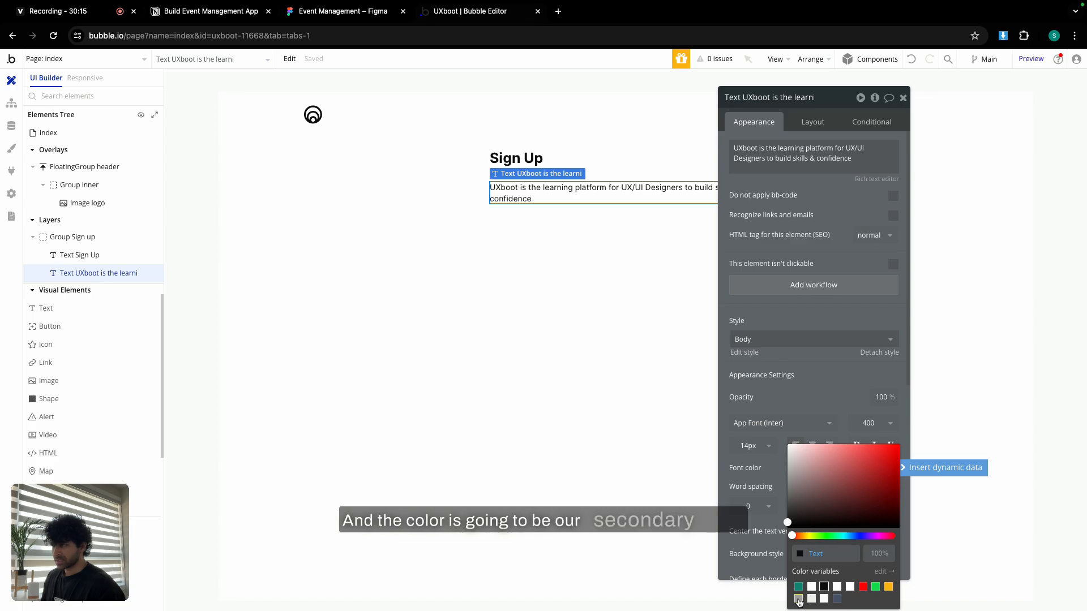
left_click(812, 122)
type("0")
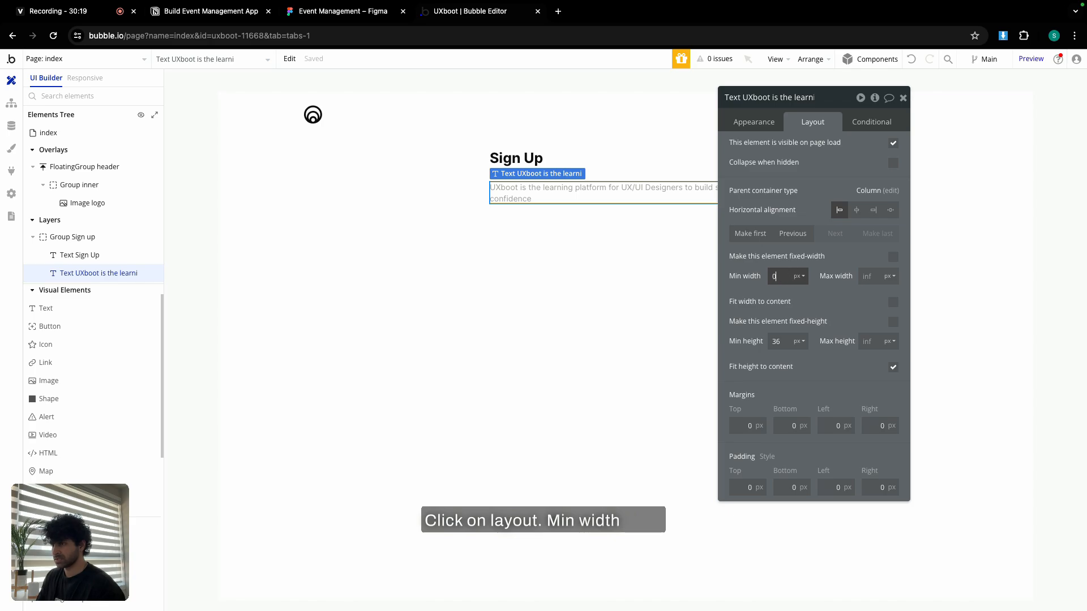
double_click(782, 340)
type("0")
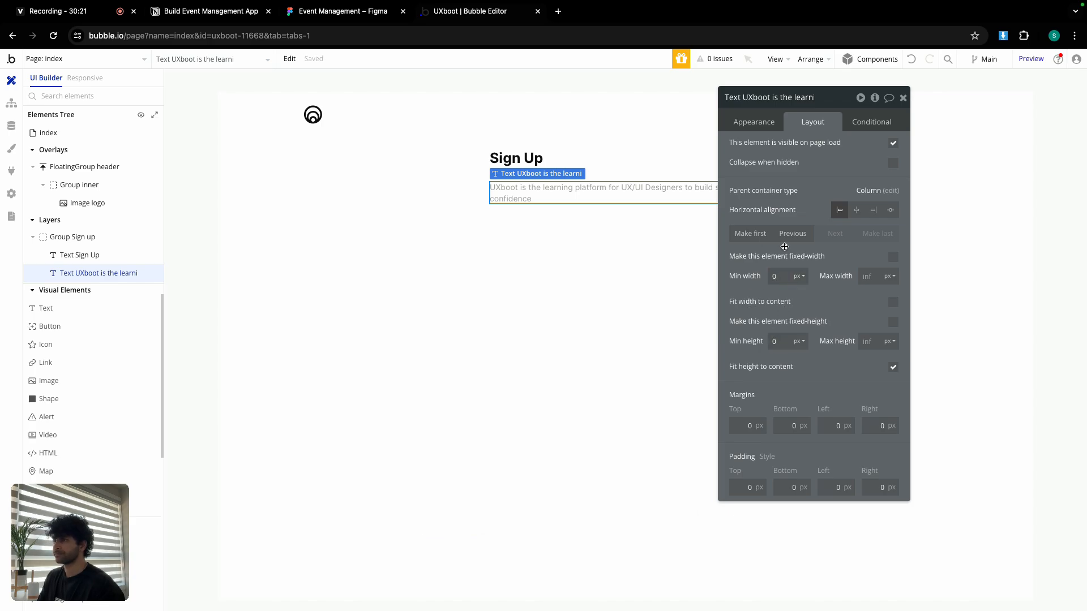
left_click(902, 98)
Duplicate the subtitle text as a 'Name' label, checking the label's styling in Figma.
double_click(573, 197)
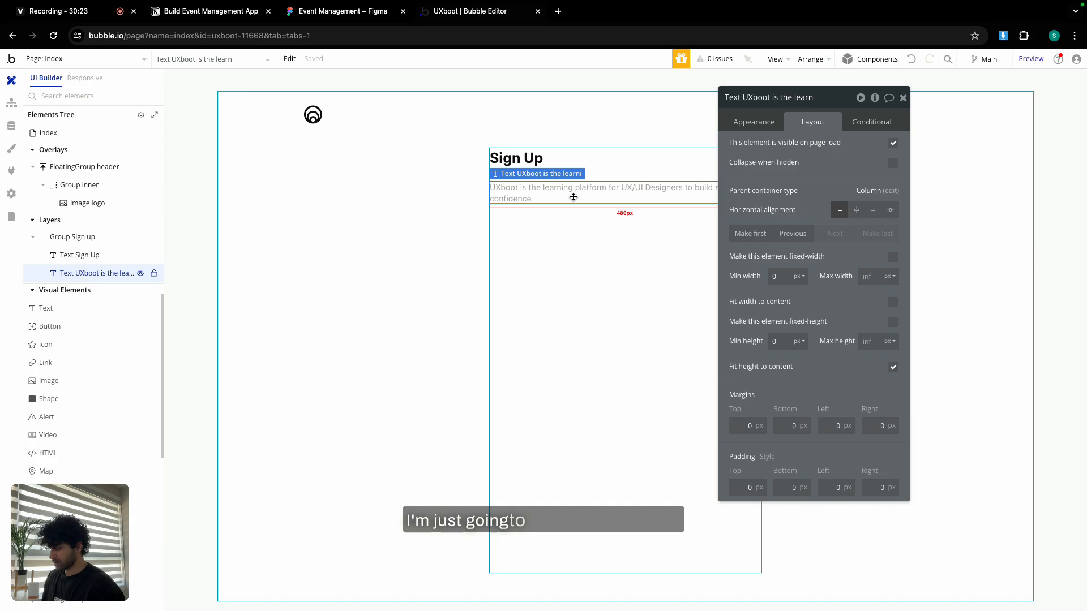
key("ctrl+c")
key("ctrl+v")
left_click(754, 121)
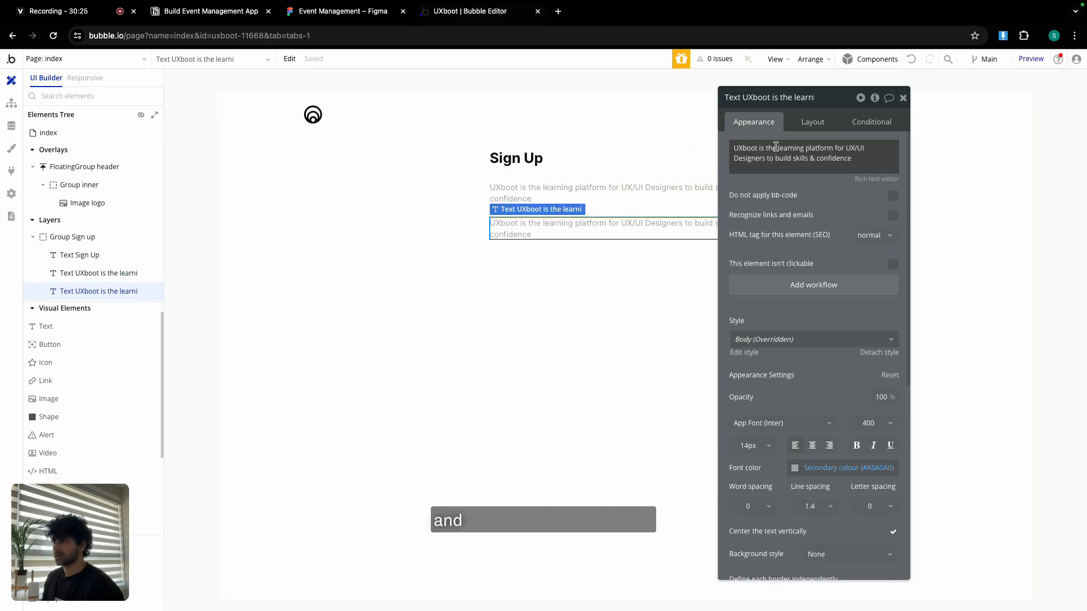
triple_click(775, 146)
type("Name")
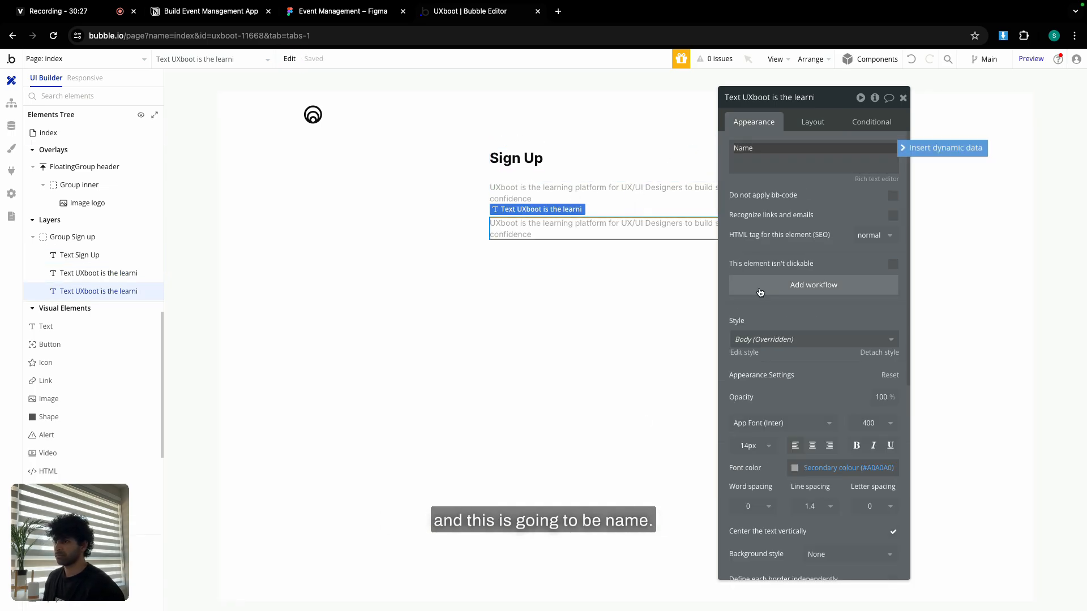
left_click(351, 11)
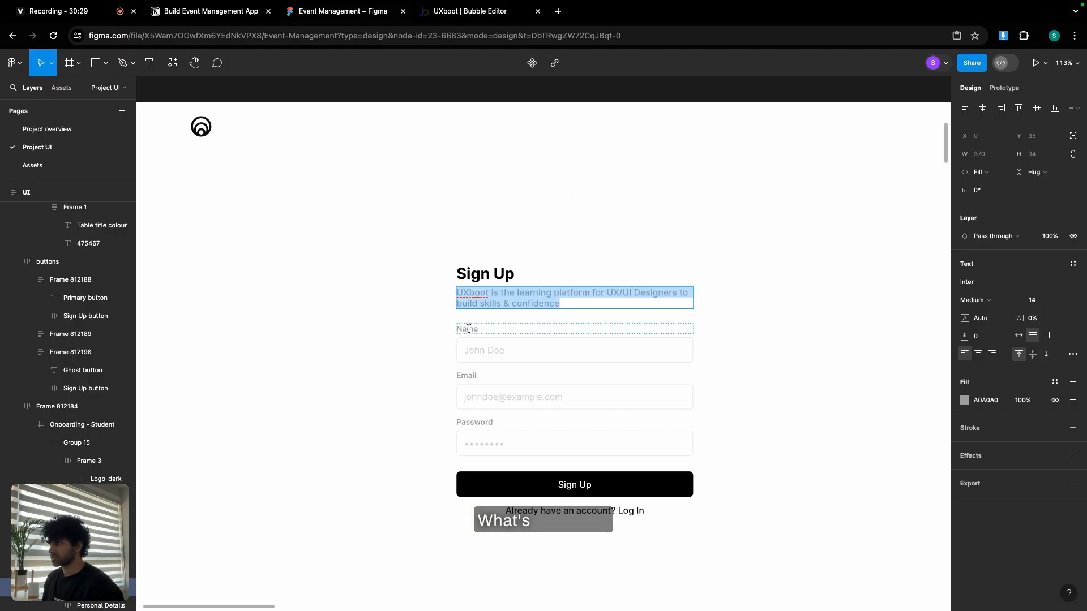
double_click(466, 329)
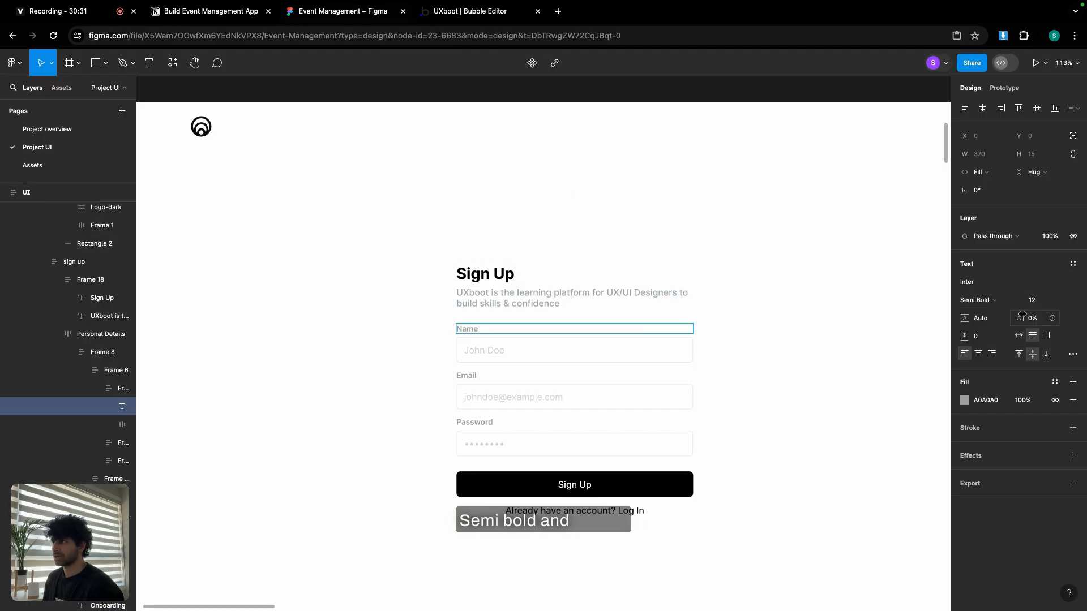
left_click(461, 12)
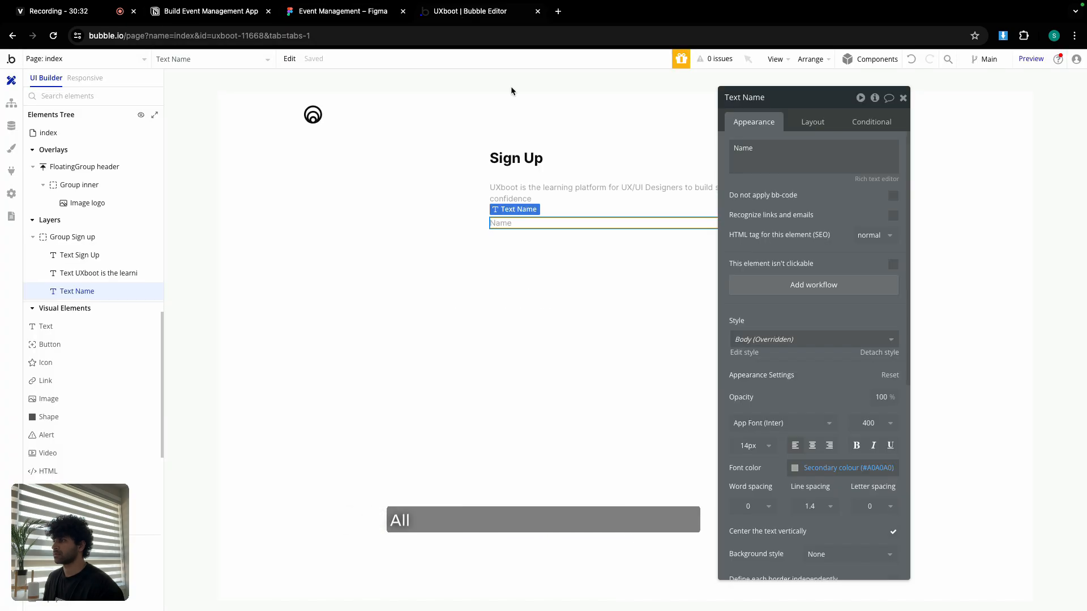
Set the Name label's font size to 12 and weight to 600.
left_click(750, 446)
left_click(750, 576)
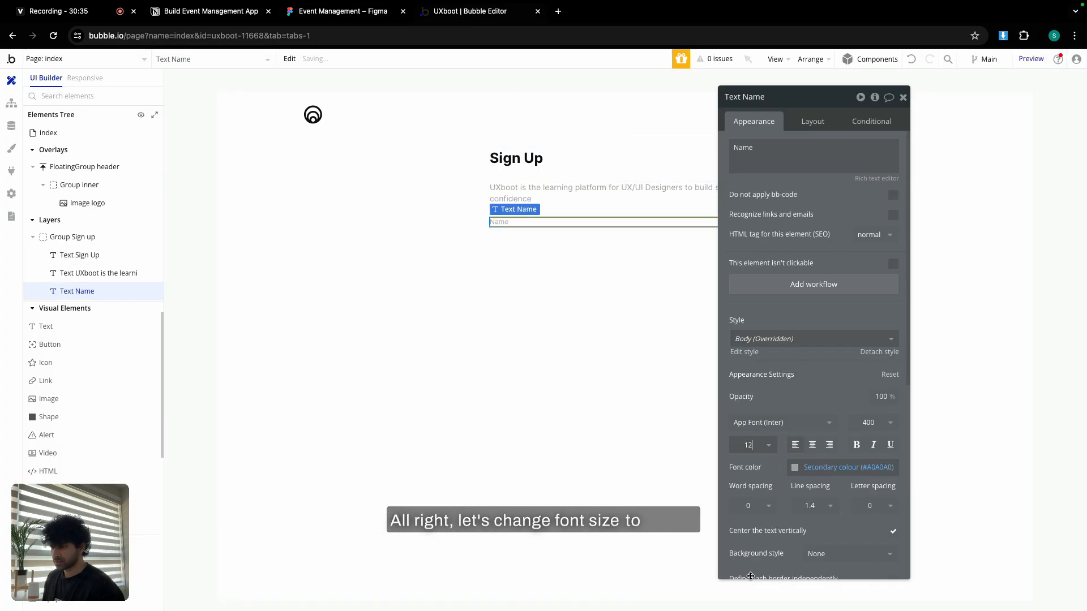
left_click(871, 422)
left_click(870, 540)
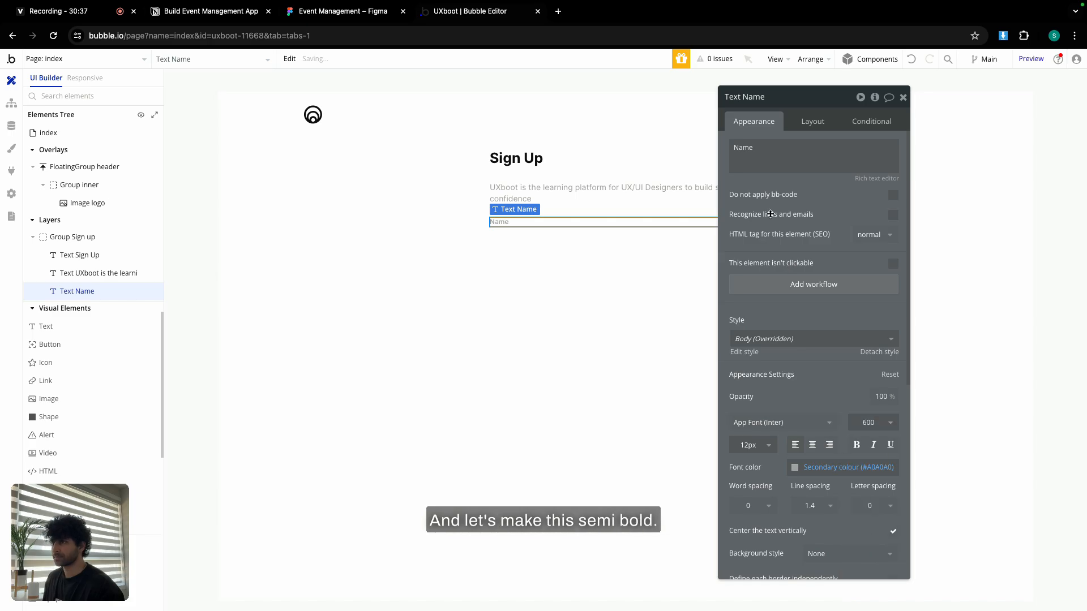
left_click(803, 124)
left_click(901, 99)
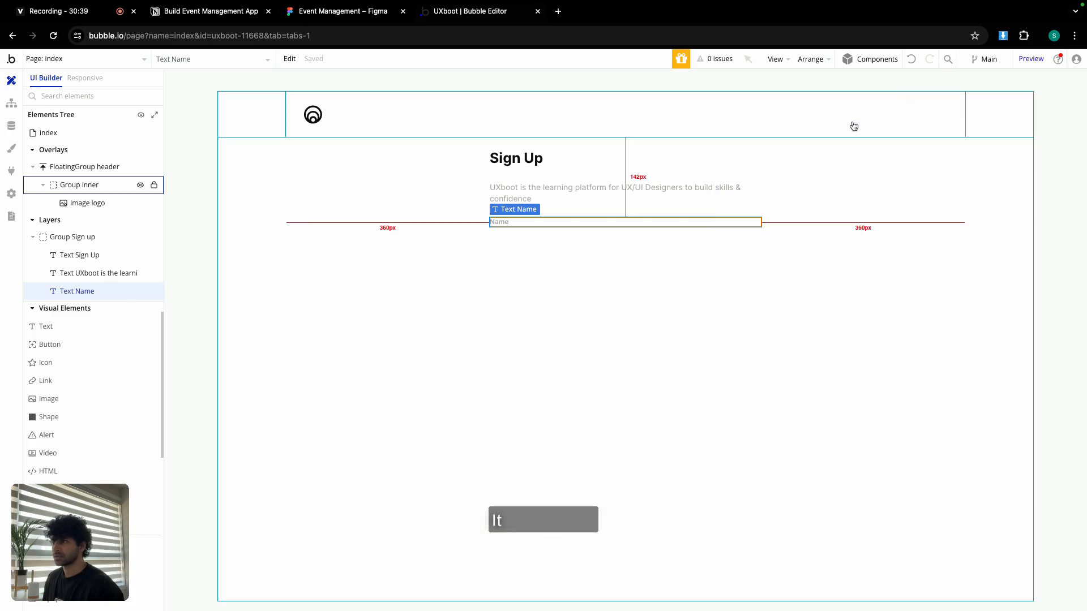
left_click(579, 272)
Add an input named Input name below the Name label with placeholder John Doe.
scroll(69, 430, "down", 5)
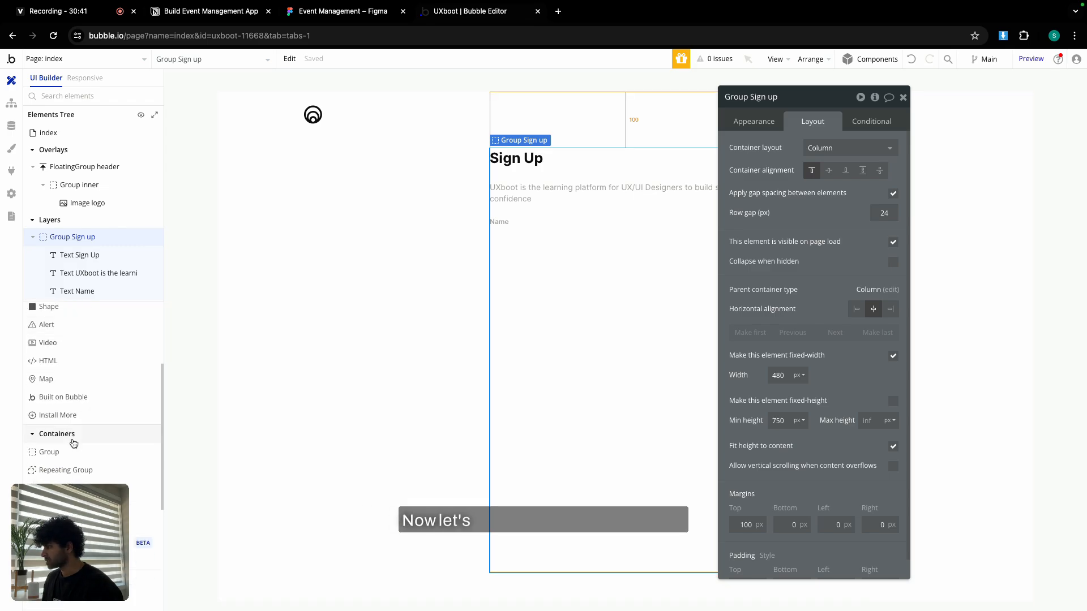
left_click_drag(59, 392, 536, 293)
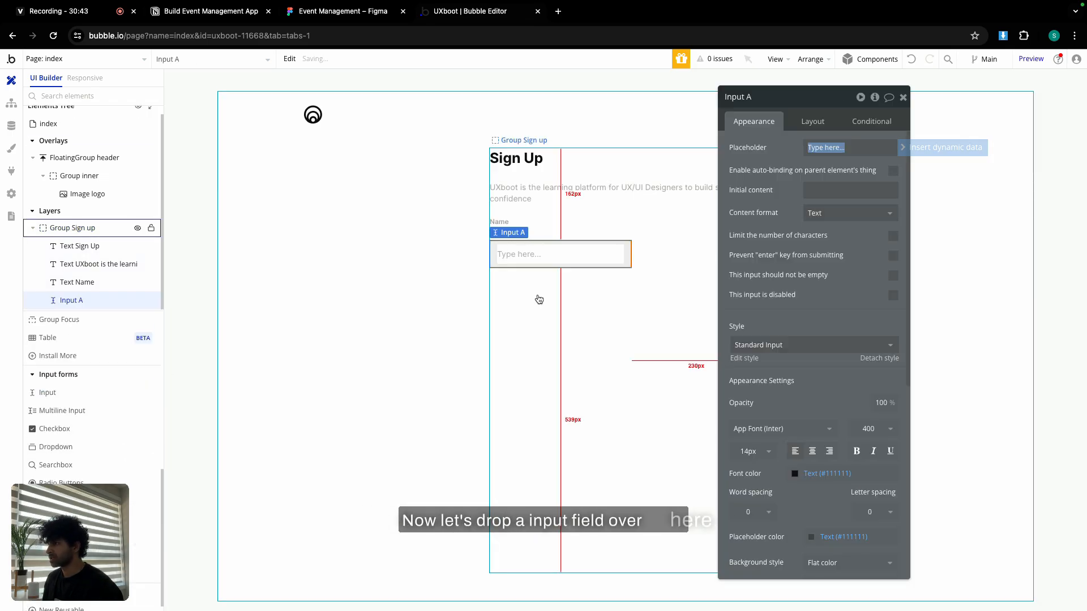
double_click(779, 98)
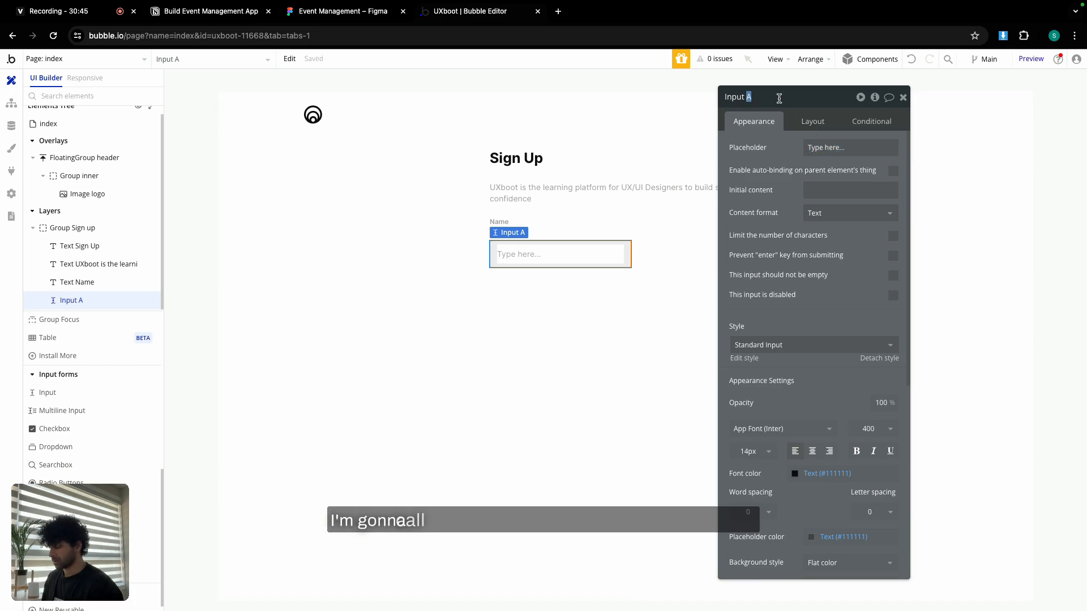
type("name")
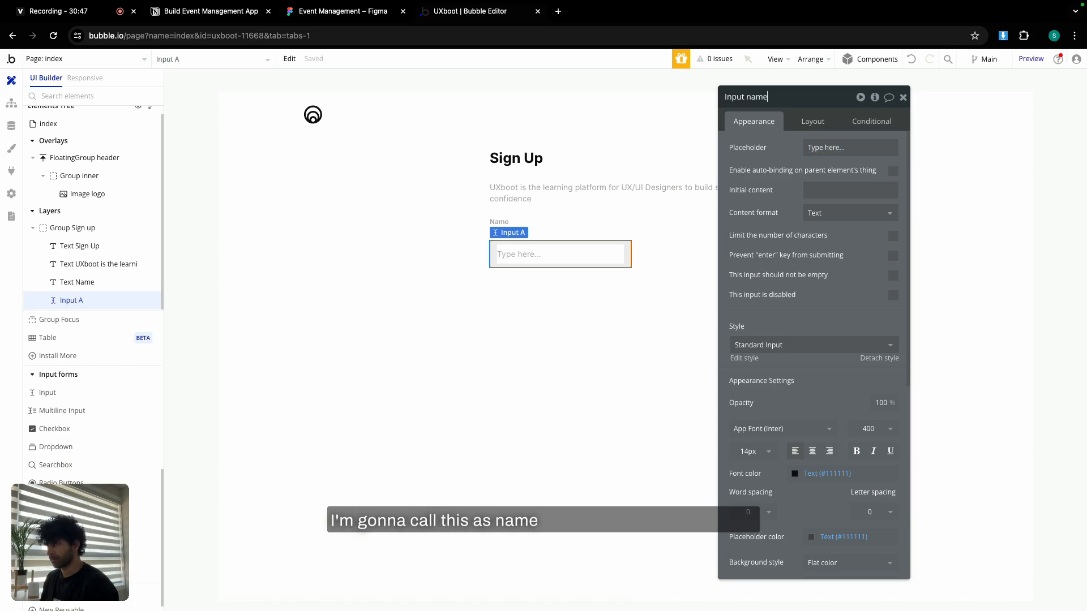
left_click(837, 148)
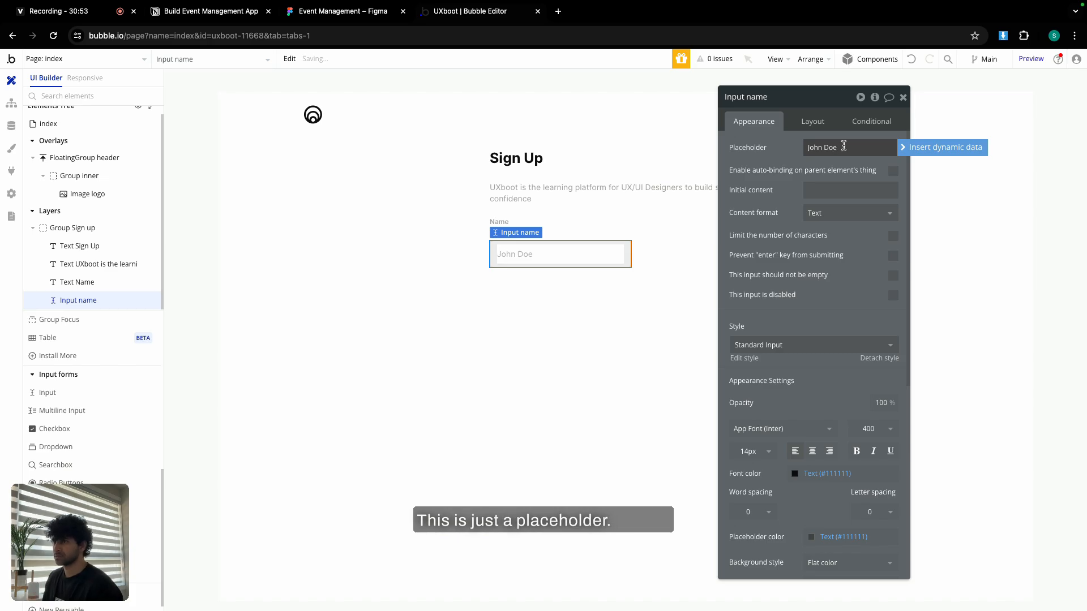
Let the name input stretch in width with minimum width 0 and height 40.
left_click(824, 126)
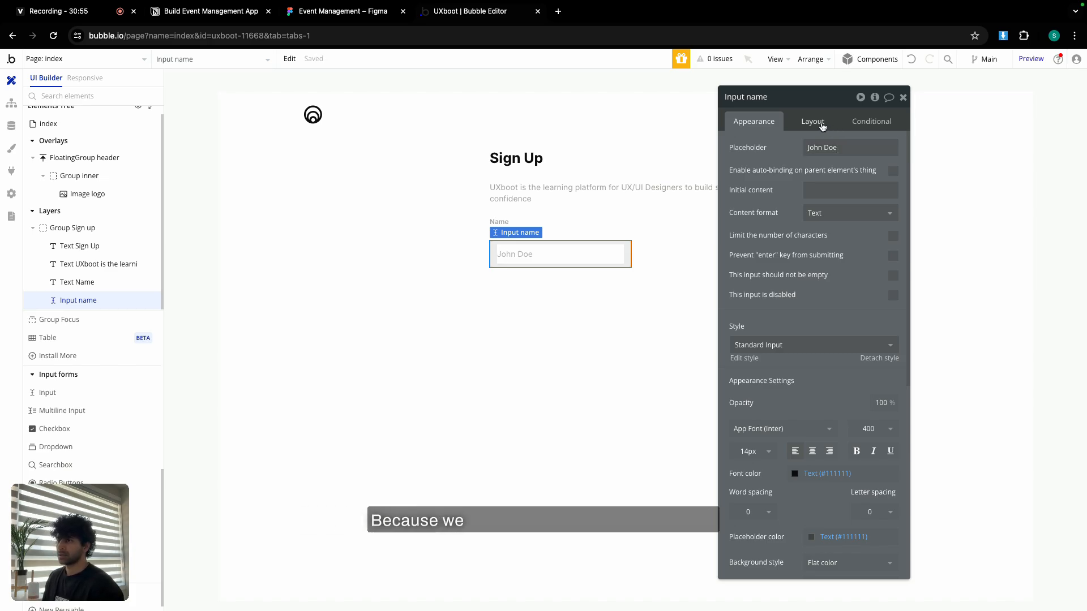
left_click(894, 258)
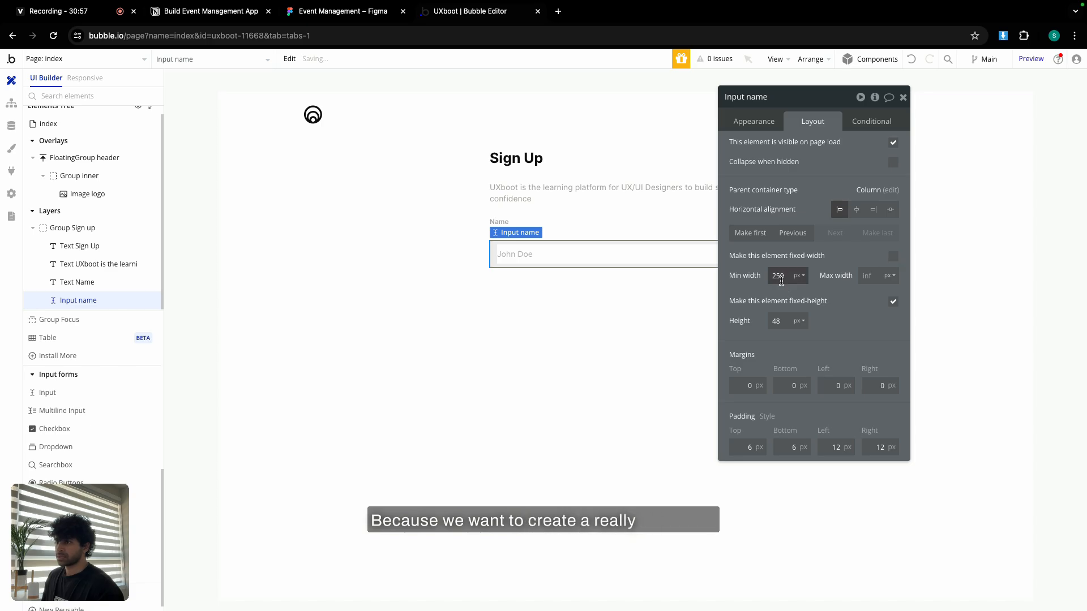
double_click(781, 279)
type("0")
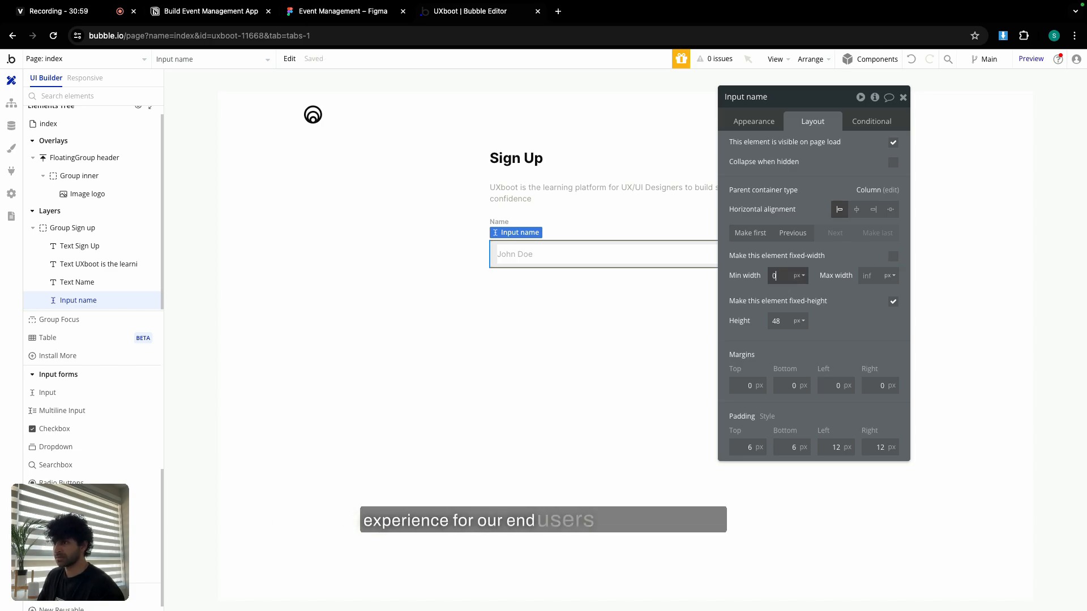
type("40")
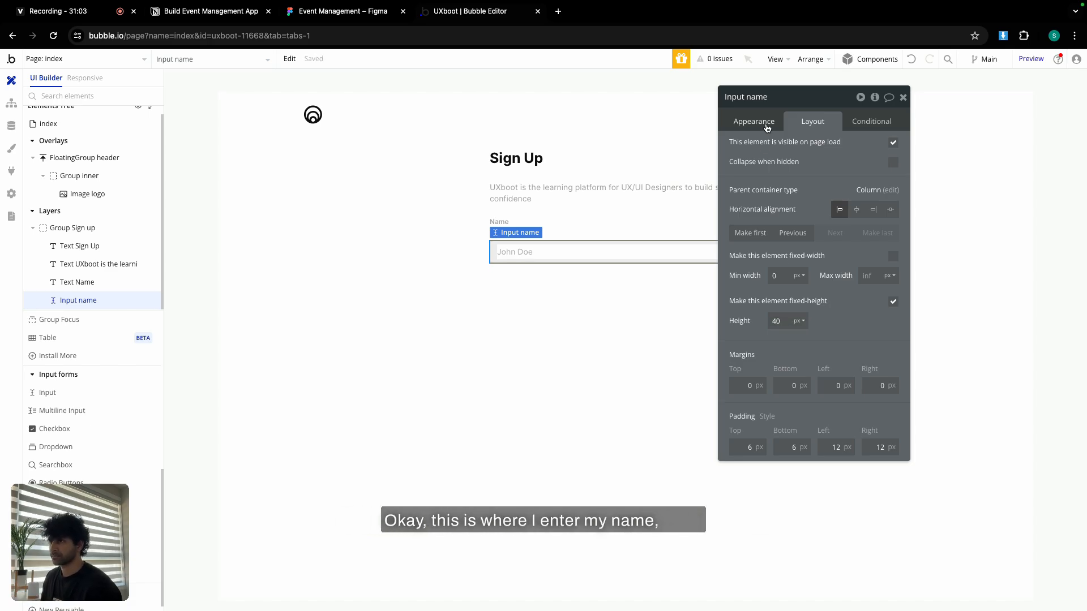
left_click(753, 121)
scroll(829, 346, "down", 5)
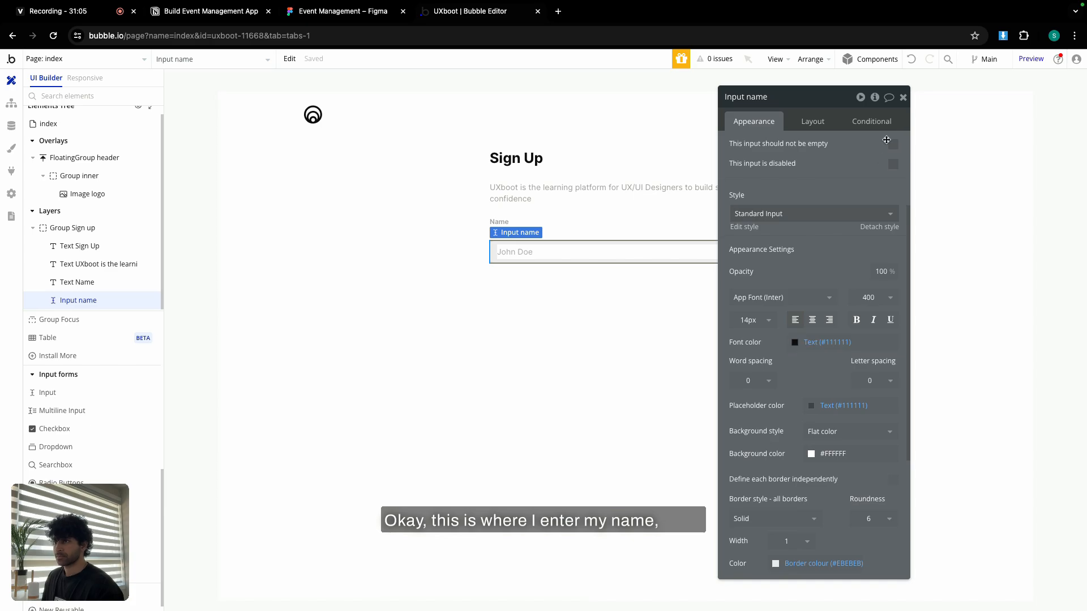
left_click(902, 98)
Wrap the Name label and name input in column container Group C with a 6 px row gap.
left_click(498, 221)
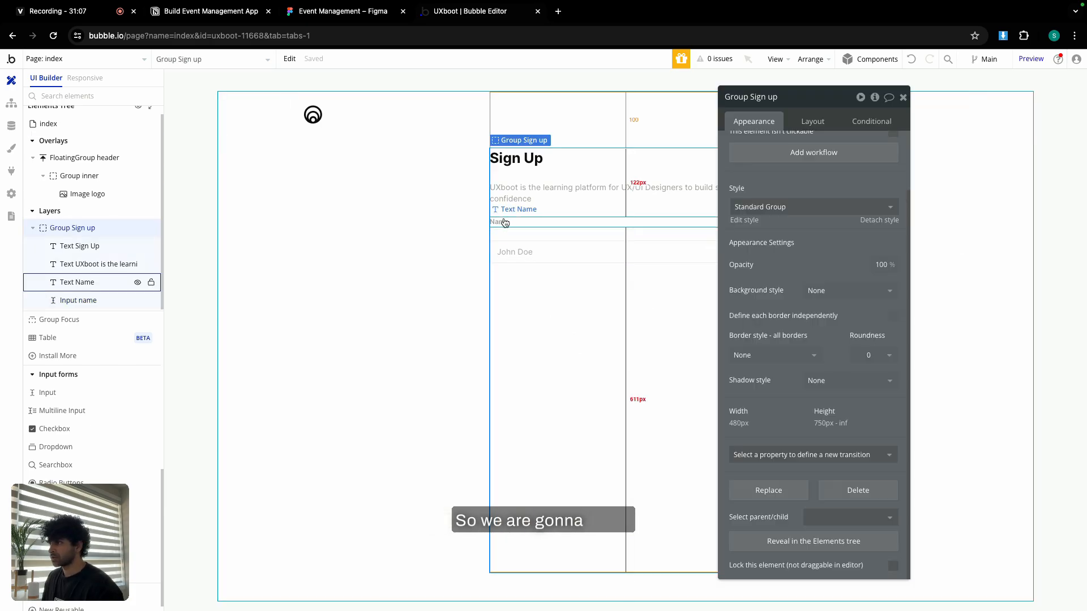
left_click(524, 253, "shift")
right_click(524, 253)
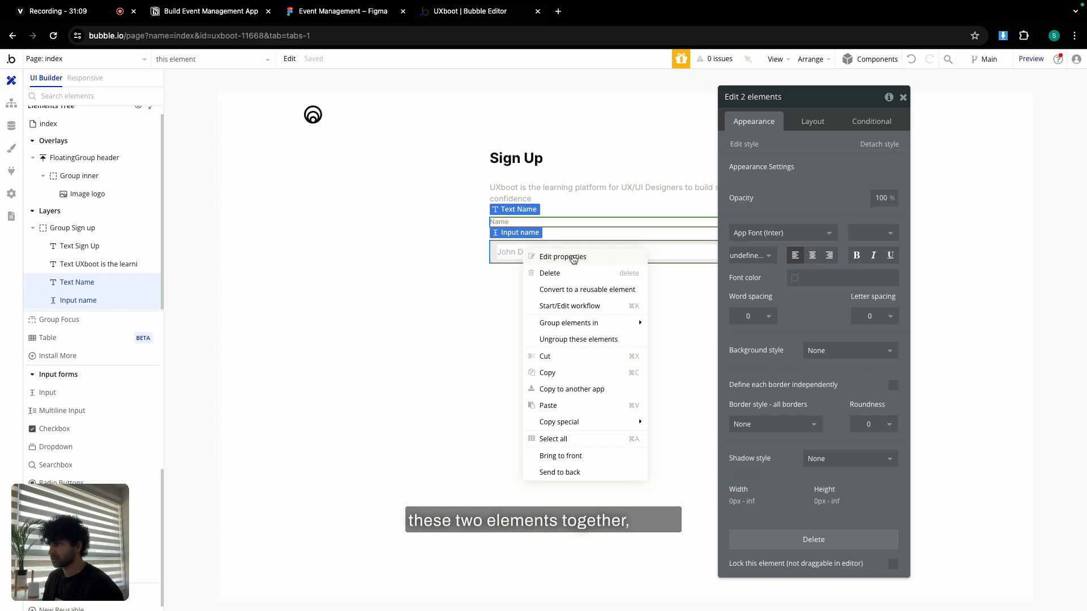
mouse_move(586, 322)
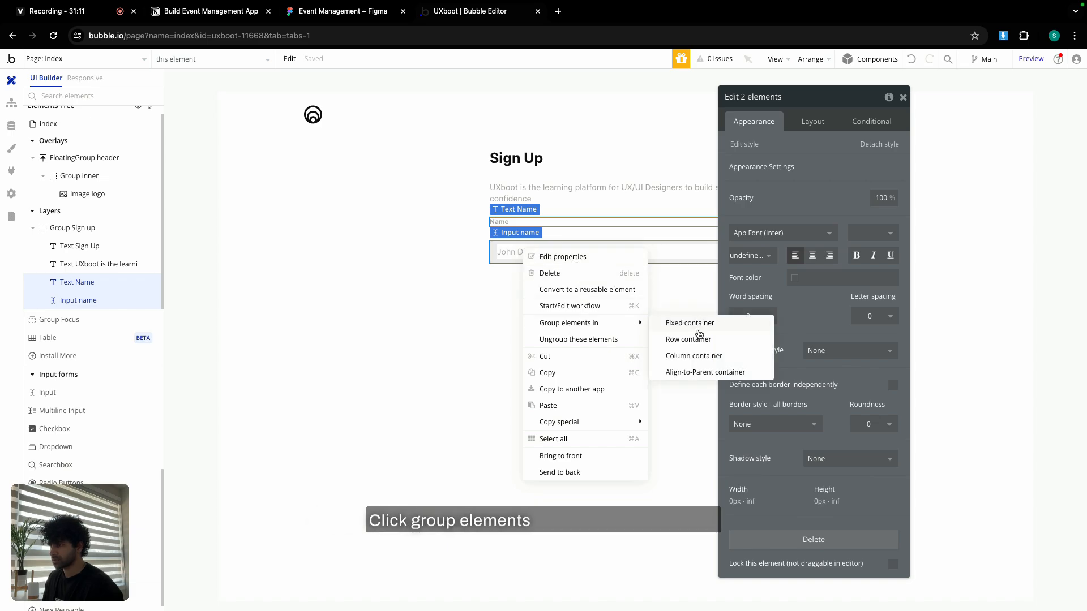
left_click(698, 356)
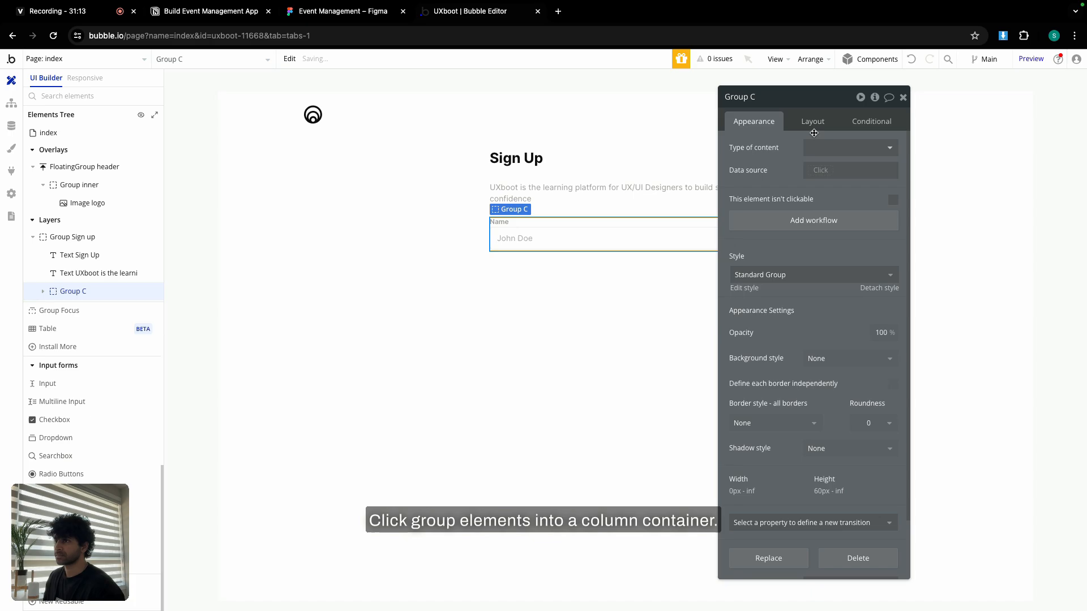
left_click(812, 125)
left_click(893, 194)
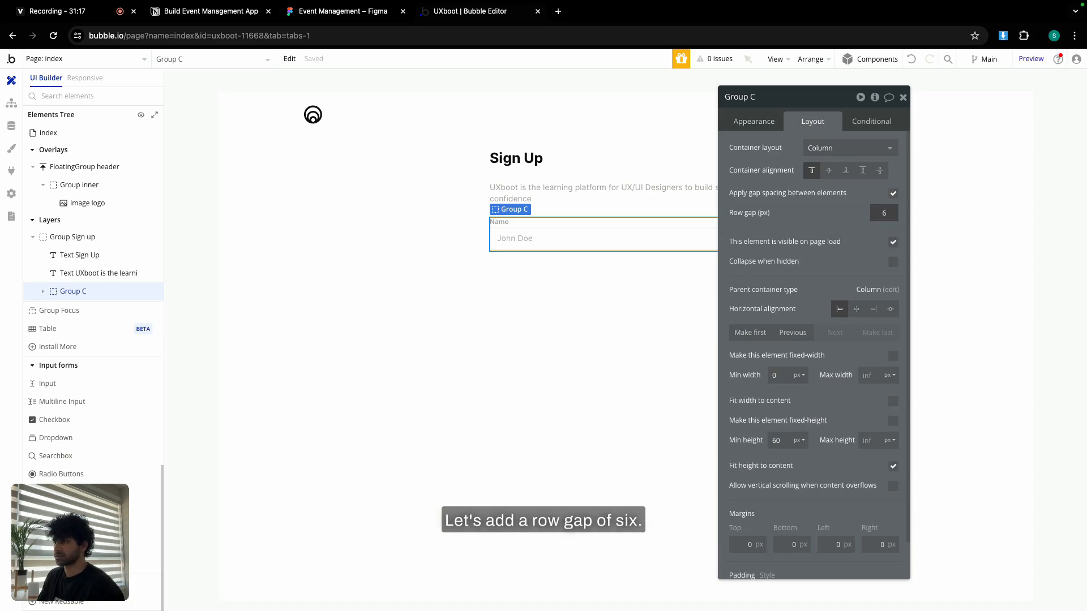
left_click(903, 98)
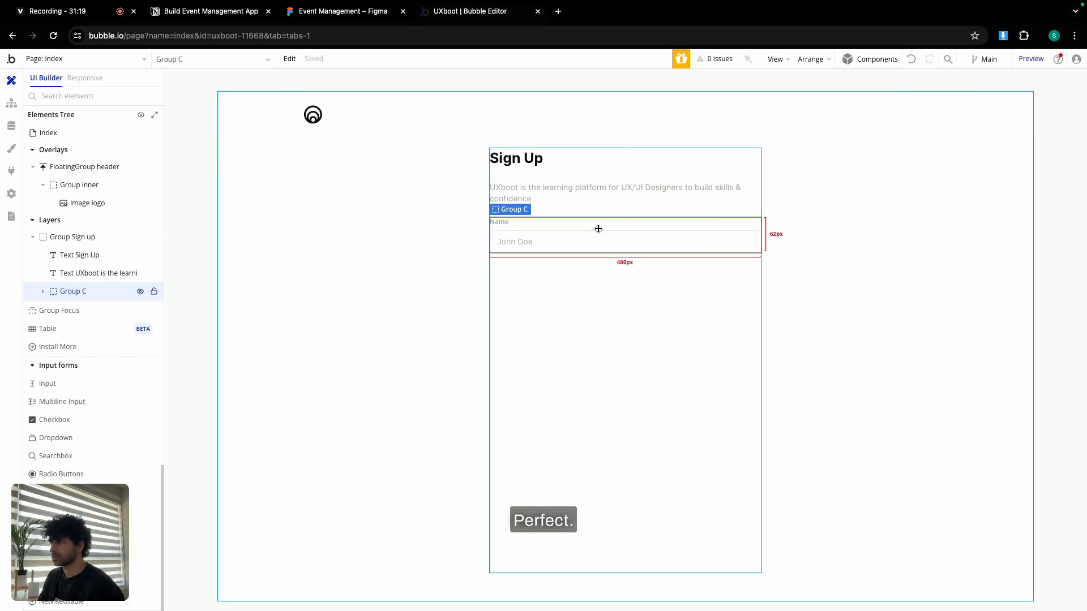
Duplicate Group C and relabel the copy 'Email'.
double_click(598, 229)
key("super+c")
key("super+v")
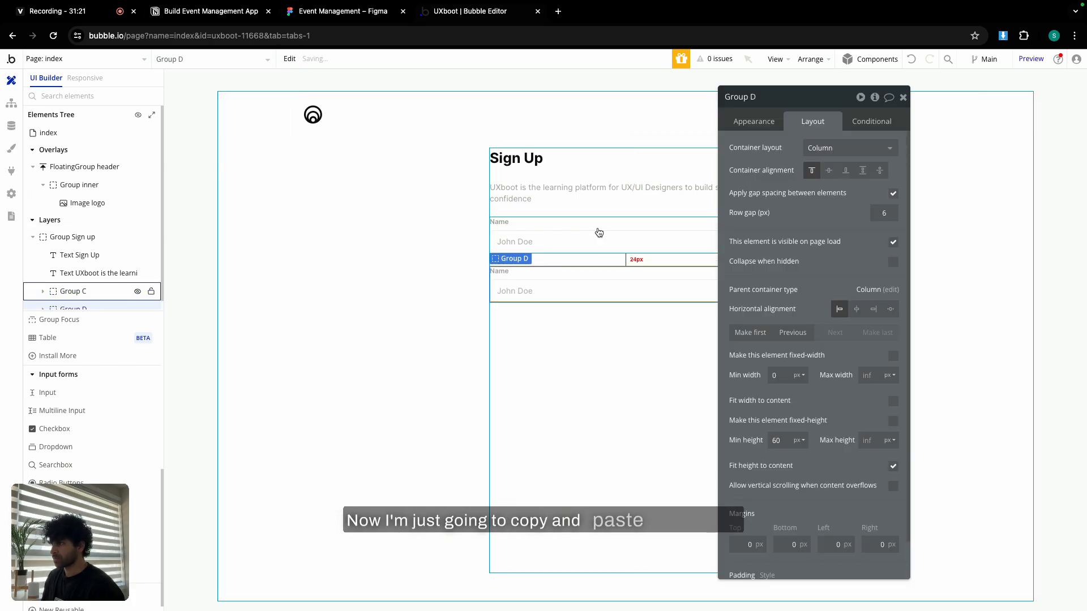
left_click(558, 272)
left_click(753, 122)
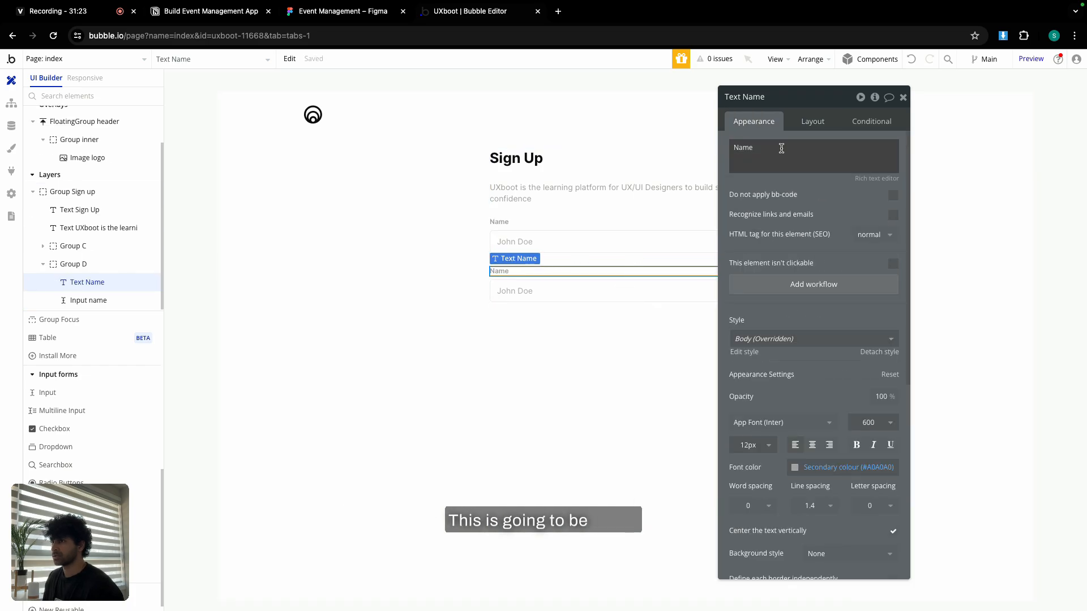
double_click(781, 151)
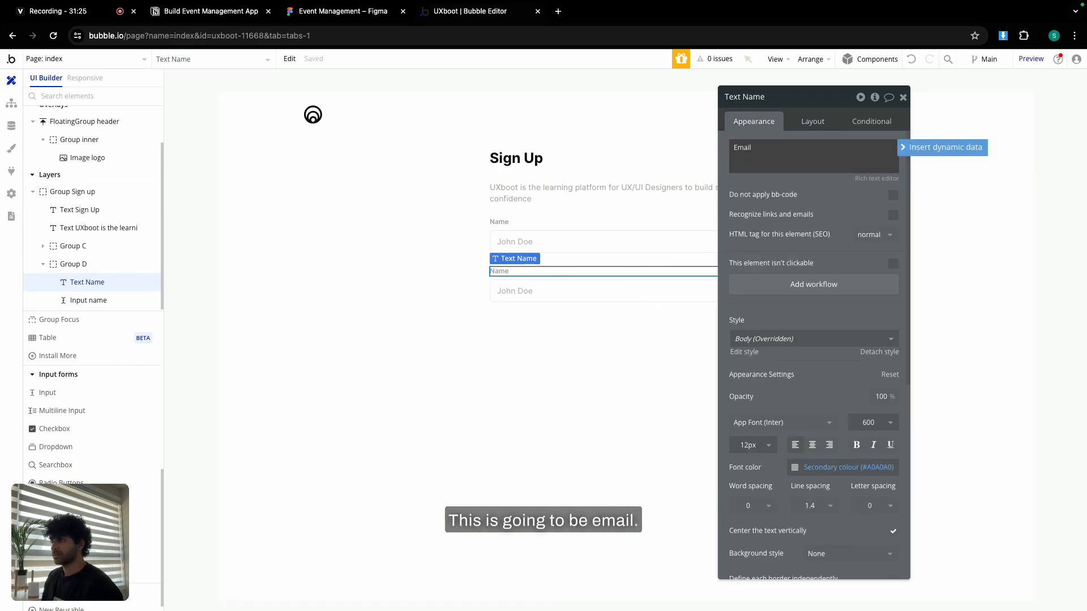
Give the Email input an example address placeholder and the Email content format.
left_click(606, 287)
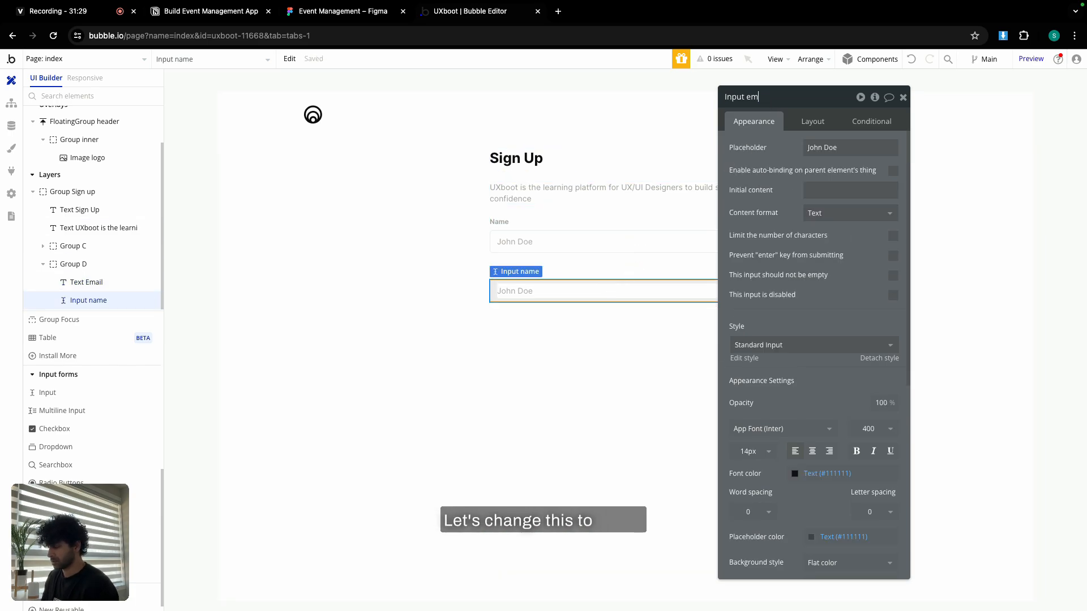
triple_click(831, 147)
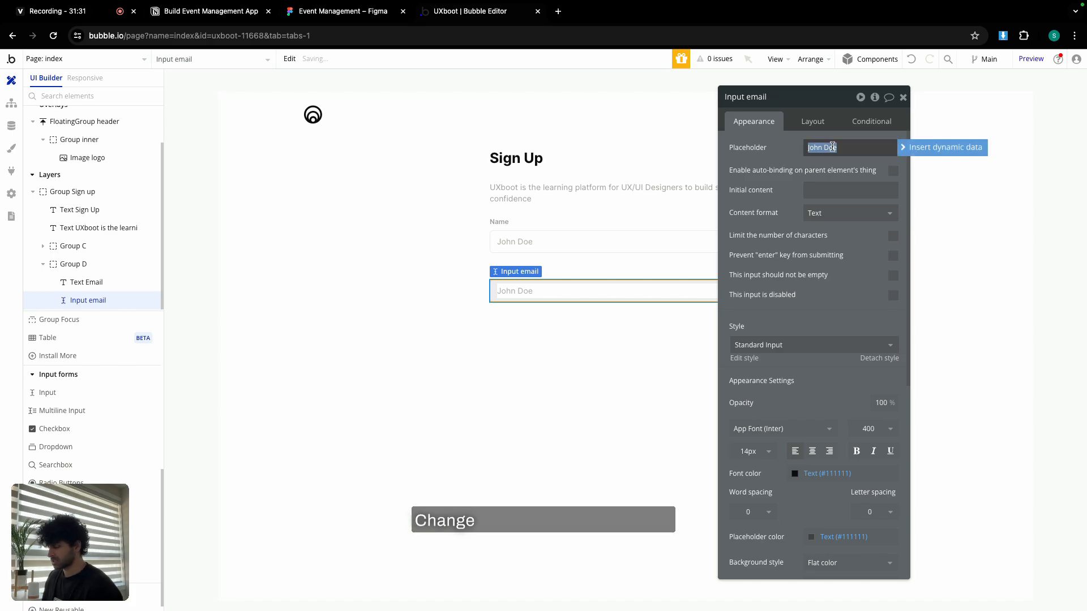
type("johndoe")
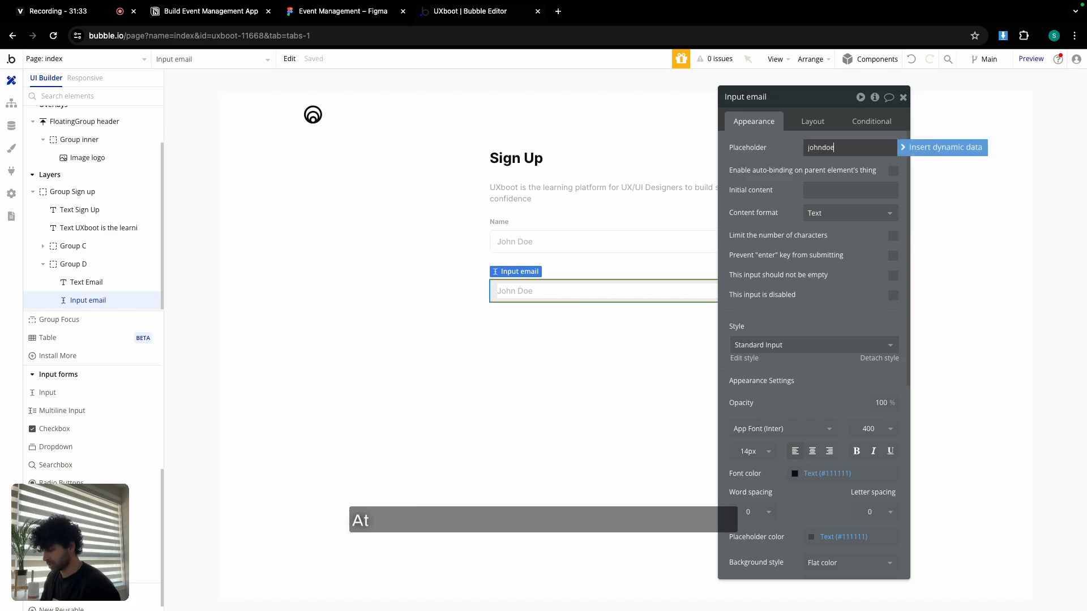
type("@exam[[le.c")
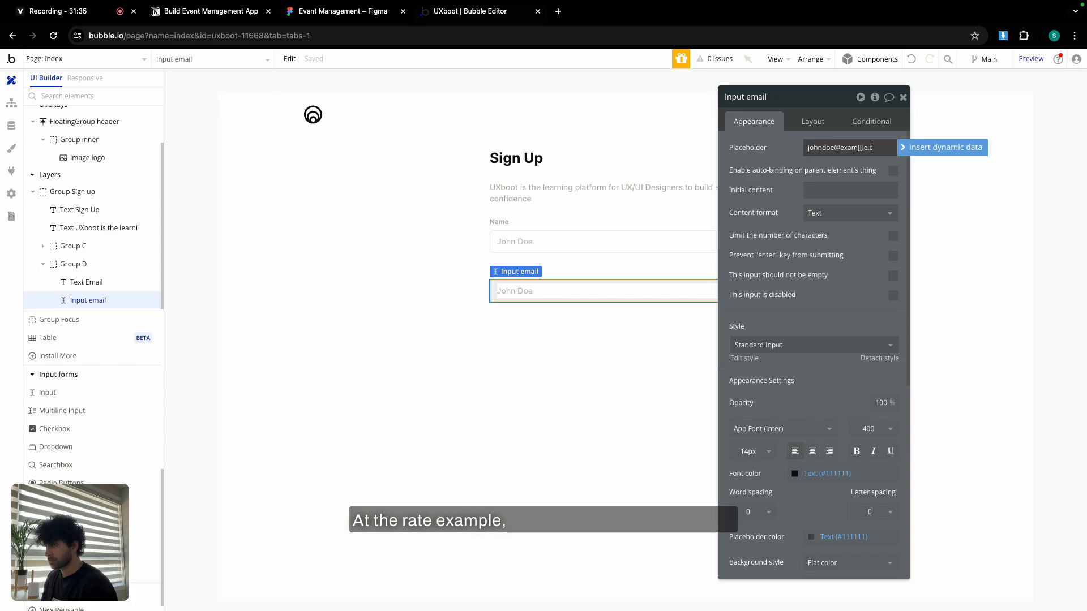
left_click(862, 148)
key("BackSpace")
key("BackSpace")
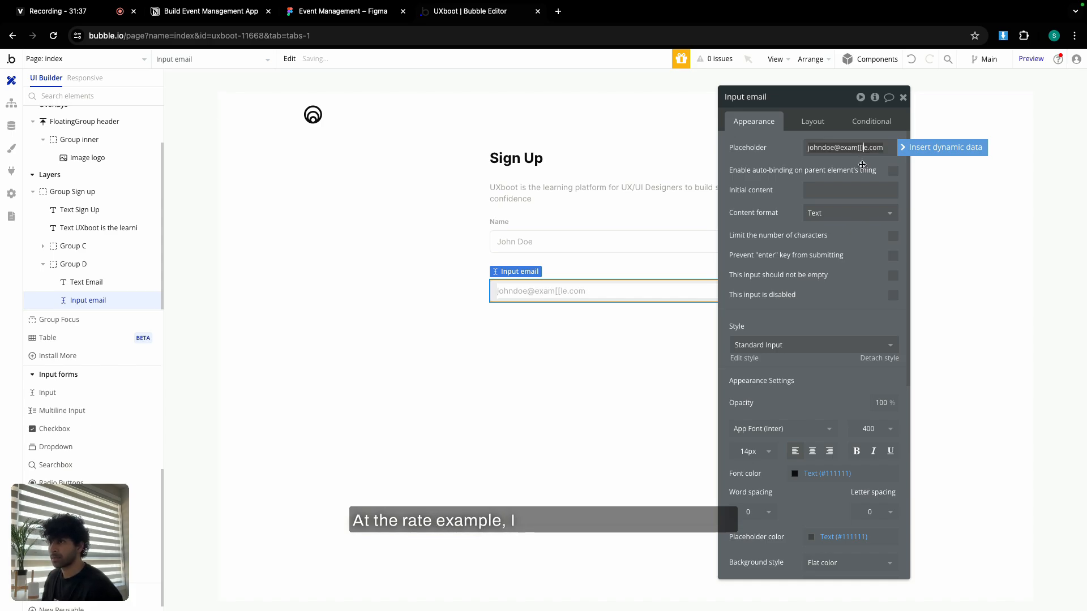
type("p")
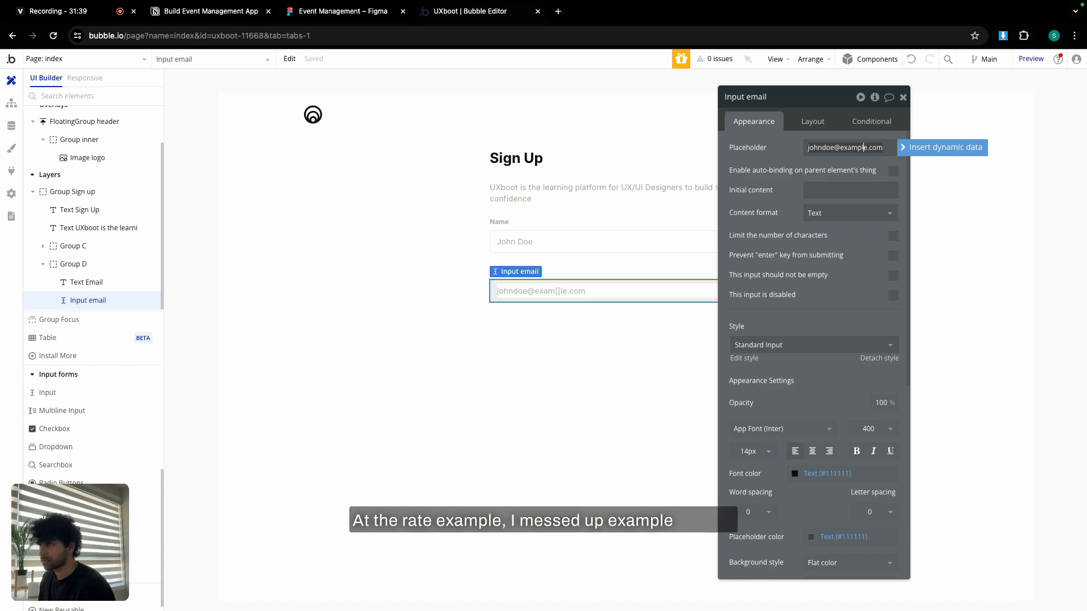
left_click(837, 213)
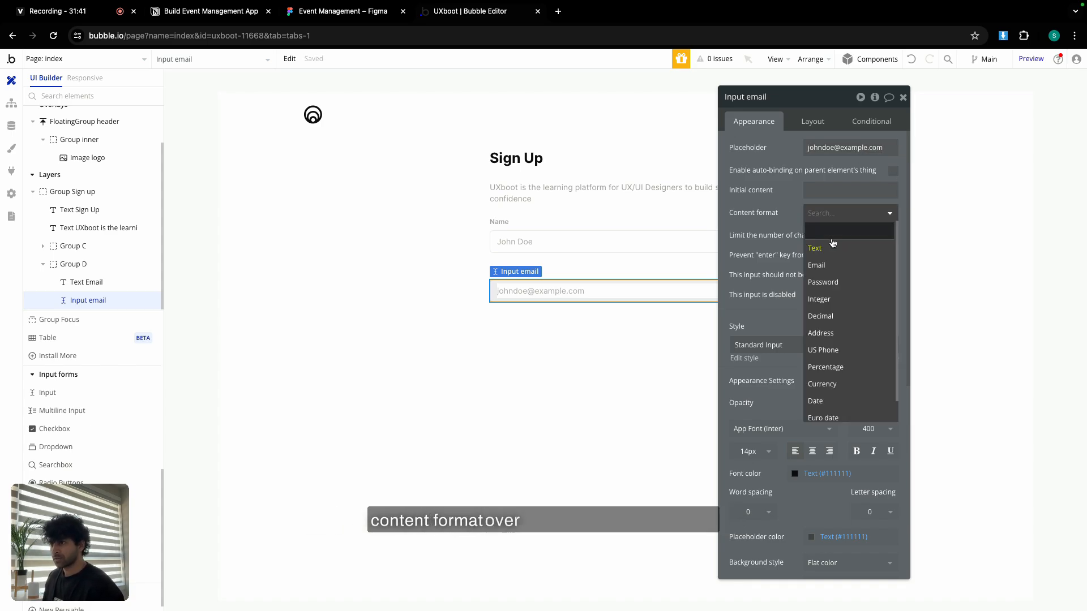
left_click(831, 267)
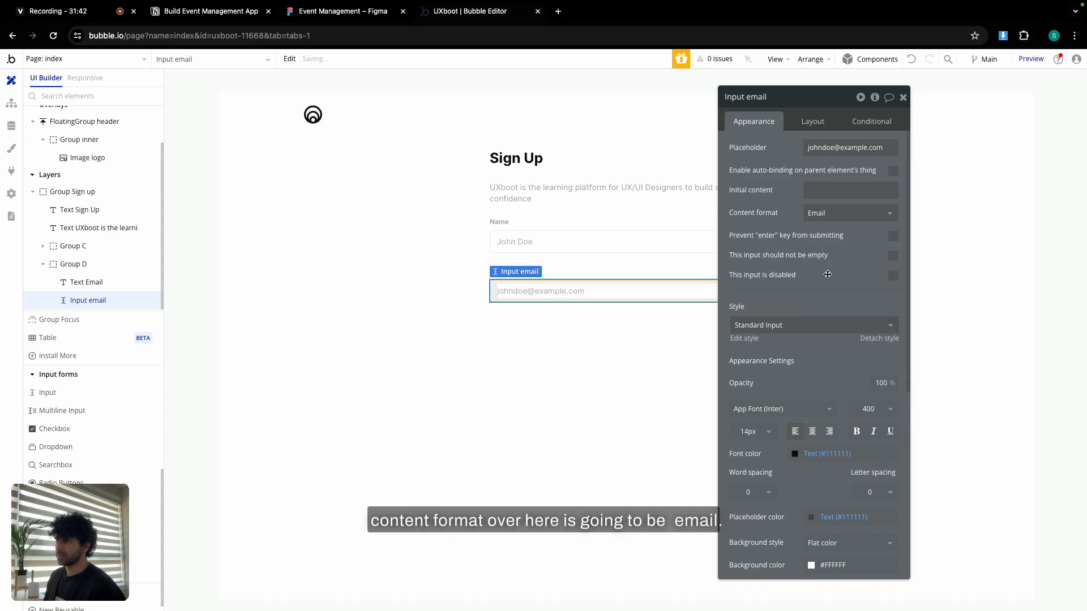
left_click(601, 277)
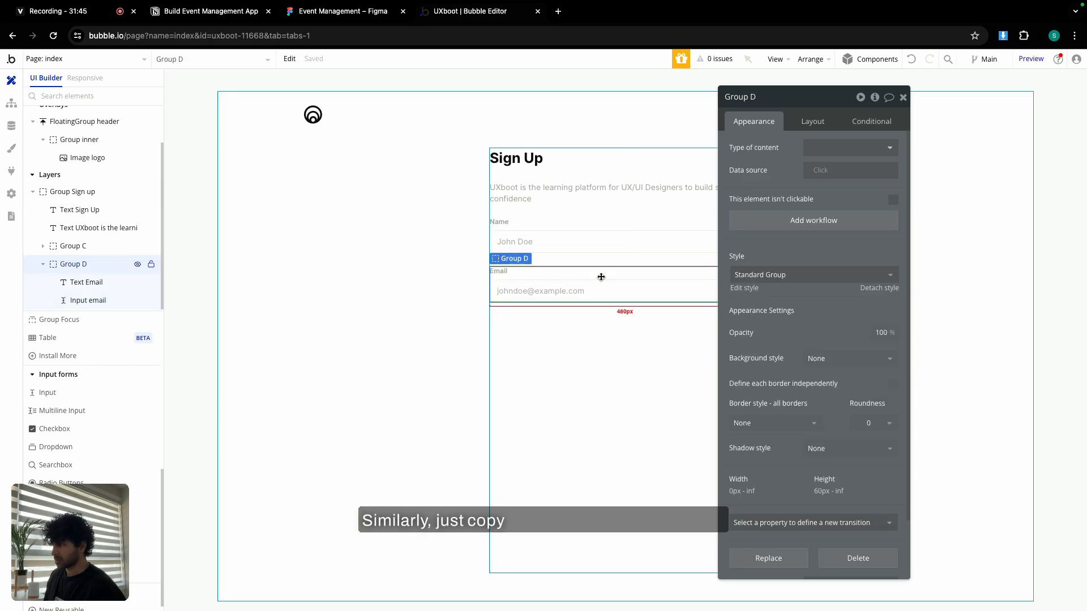
Duplicate the Email group, relabel it 'Password', and rename its input for password.
key("ctrl+c")
key("ctrl+v")
left_click(501, 320)
double_click(763, 154)
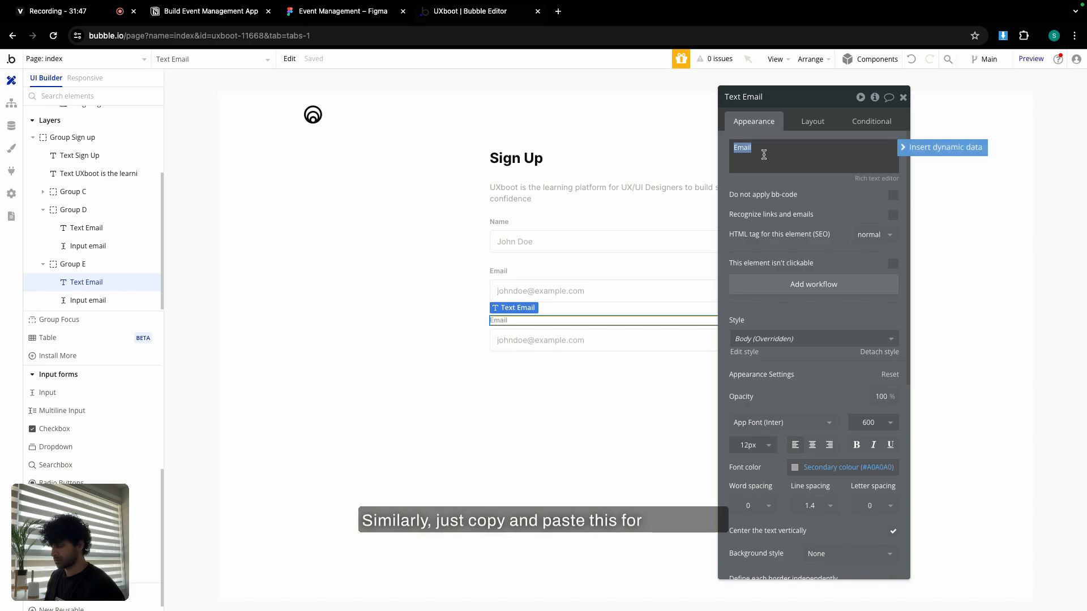
type("Password")
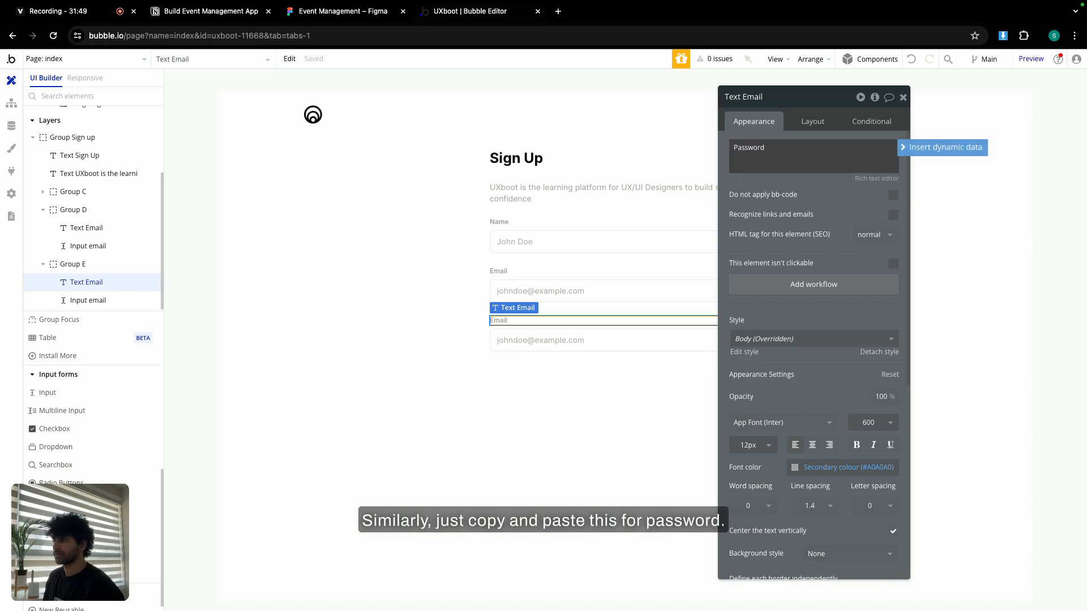
left_click(602, 340)
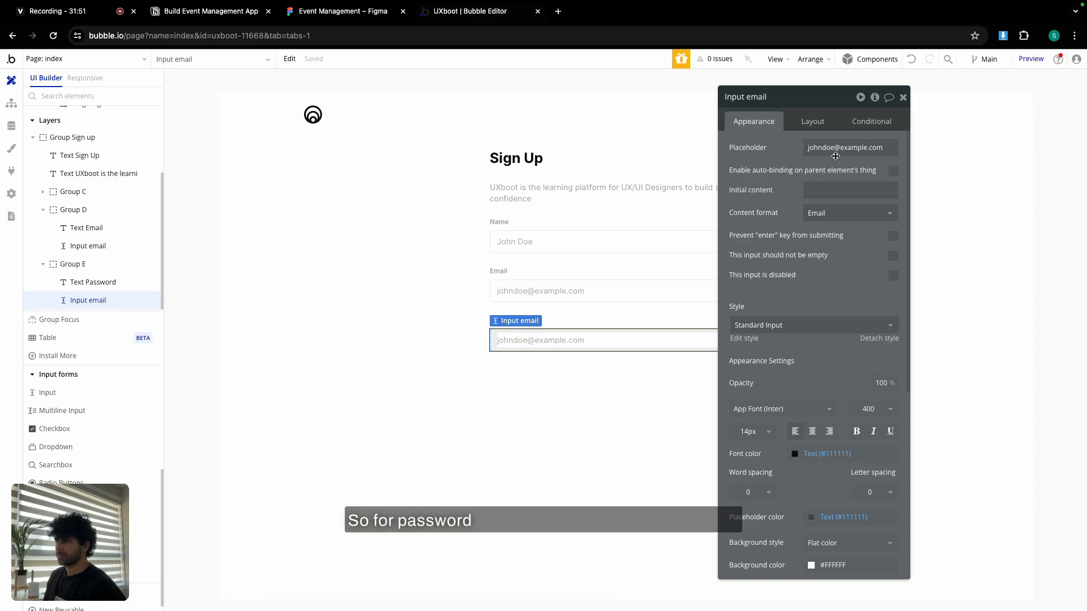
double_click(757, 96)
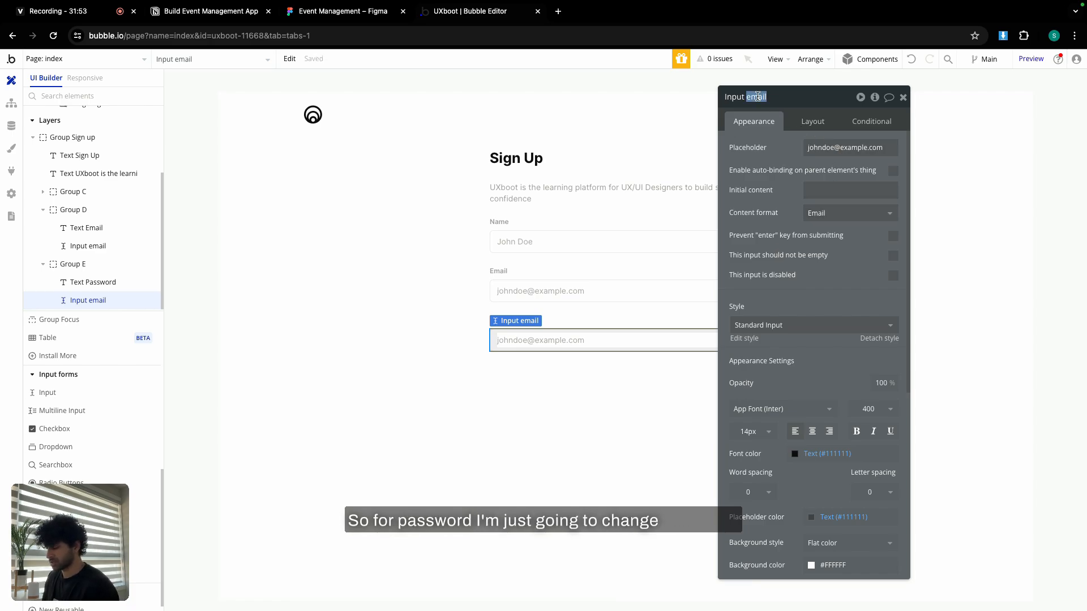
type("passowrd")
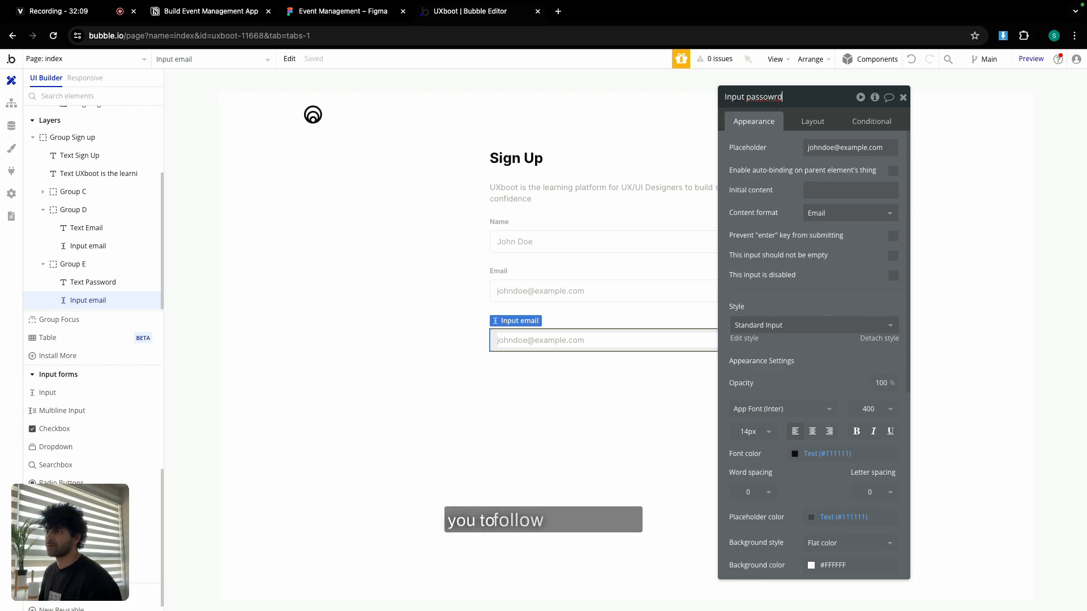
Give the password input a nine-dot masked placeholder and the Password content format.
left_click(846, 148)
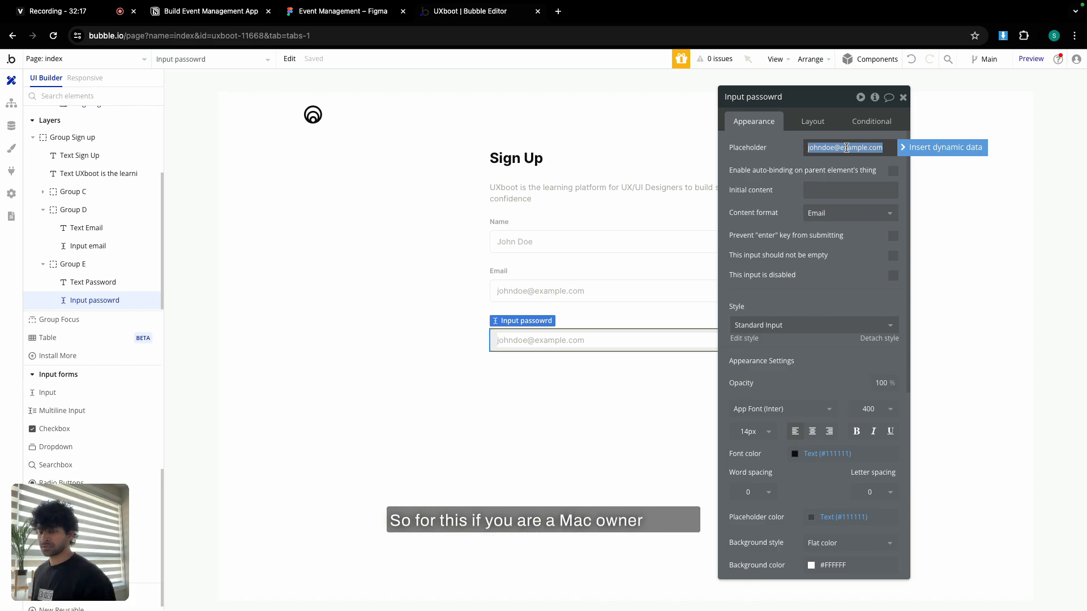
type("•")
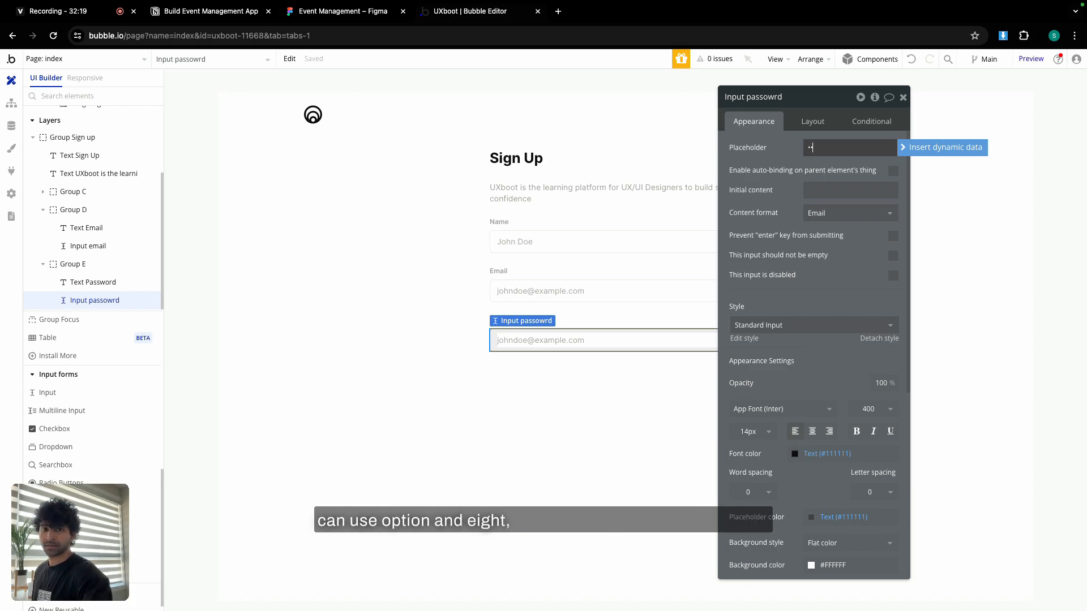
type("•••••••••")
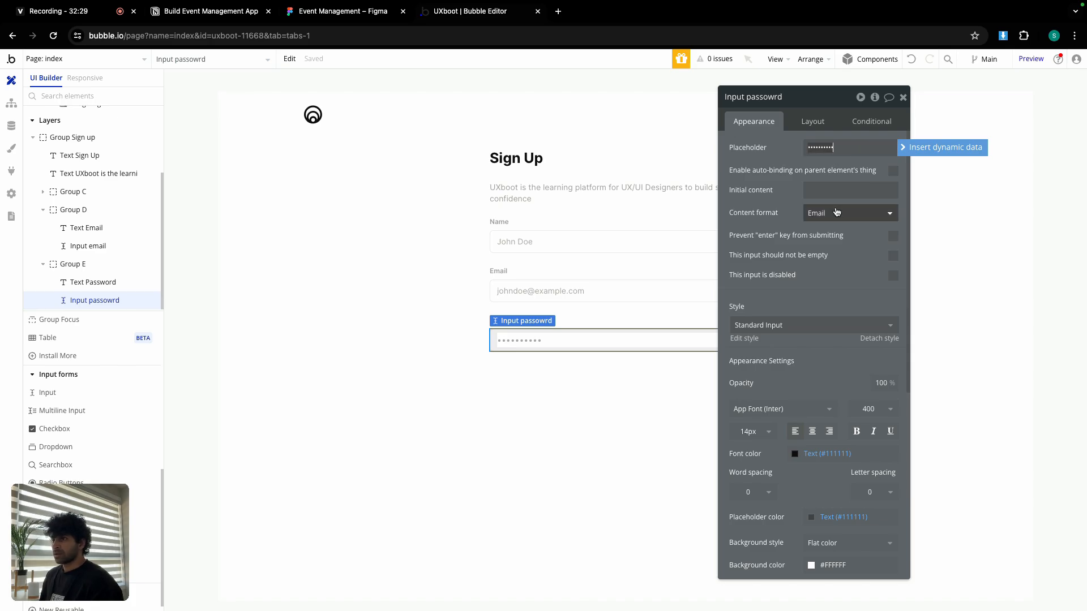
key("BackSpace")
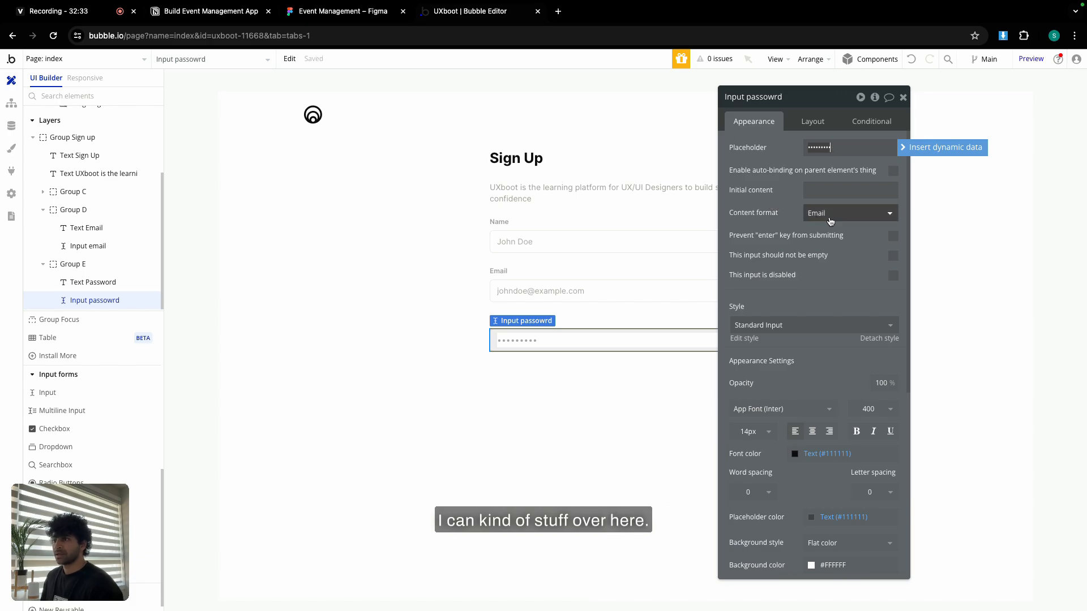
left_click(830, 220)
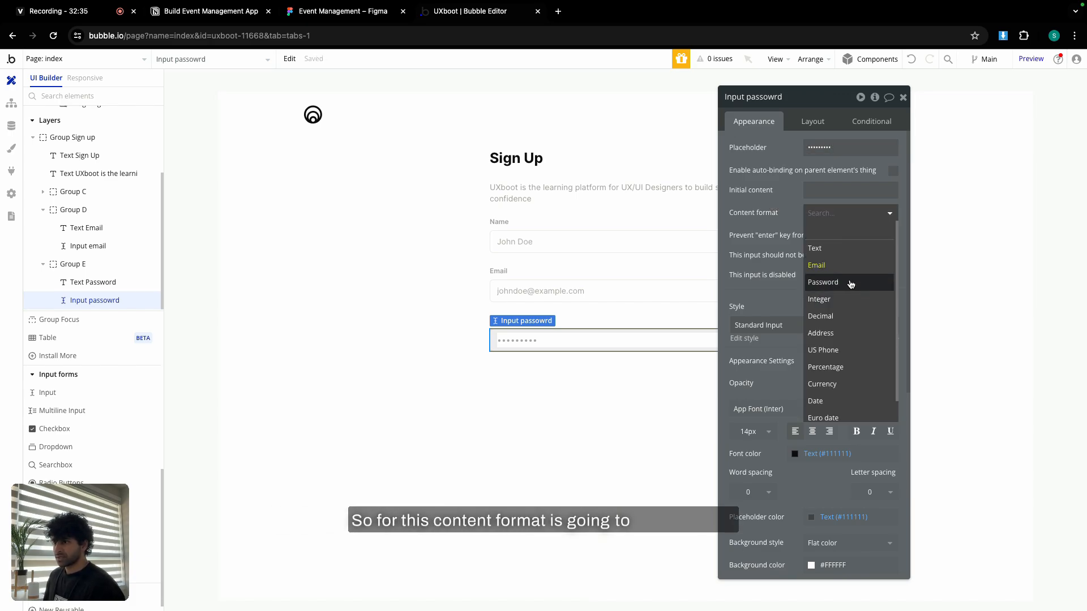
left_click(820, 281)
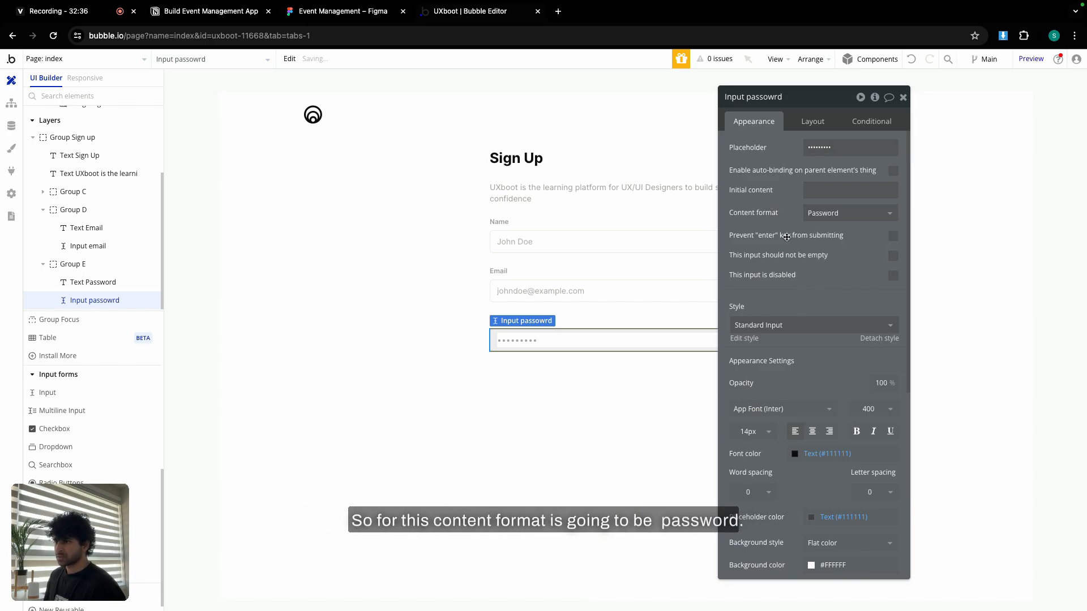
left_click(904, 98)
left_click(847, 237)
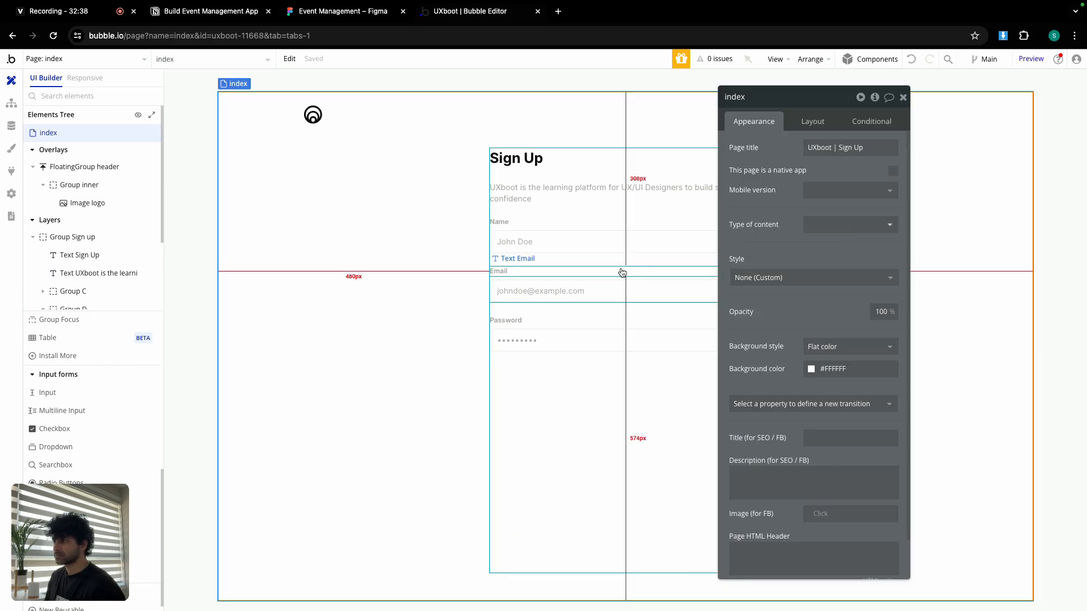
Close the page settings and check the Log In line in the Figma design for reference.
left_click(904, 99)
scroll(71, 376, "up", 5)
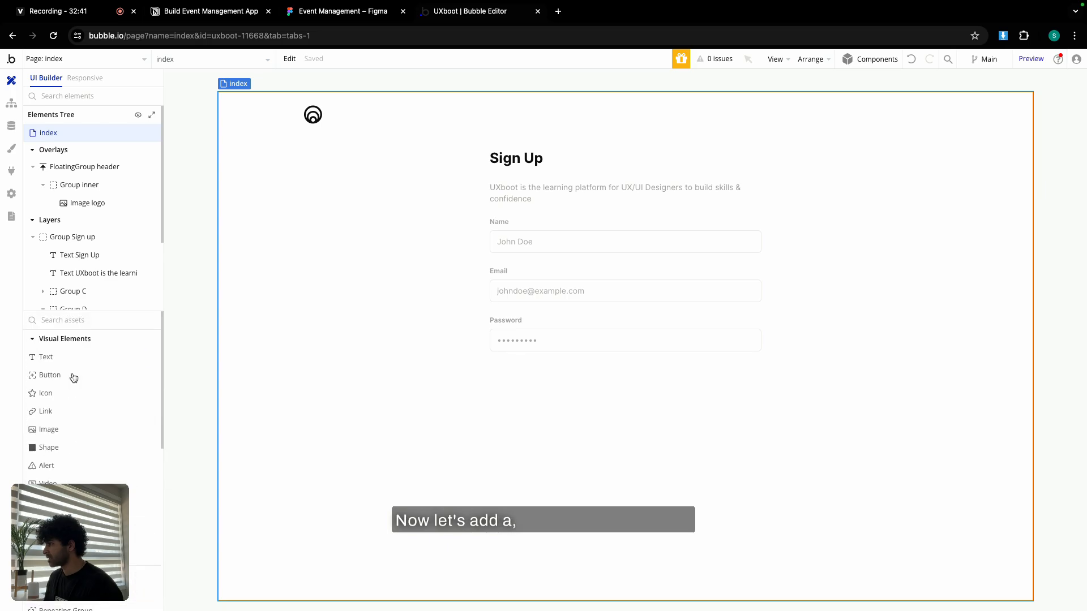
left_click(343, 11)
scroll(581, 421, "down", 3)
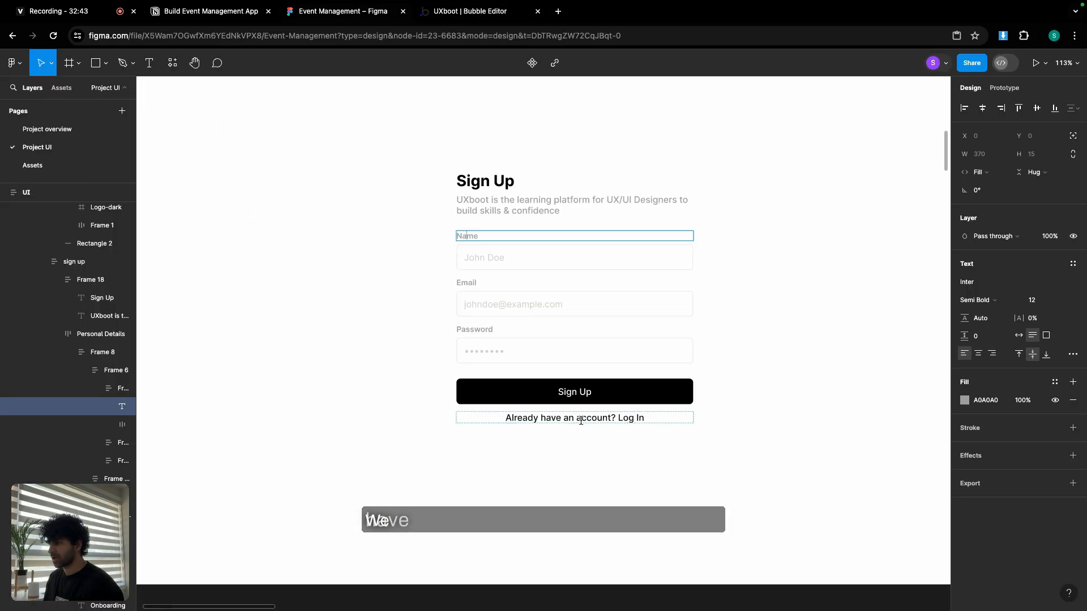
key("Escape")
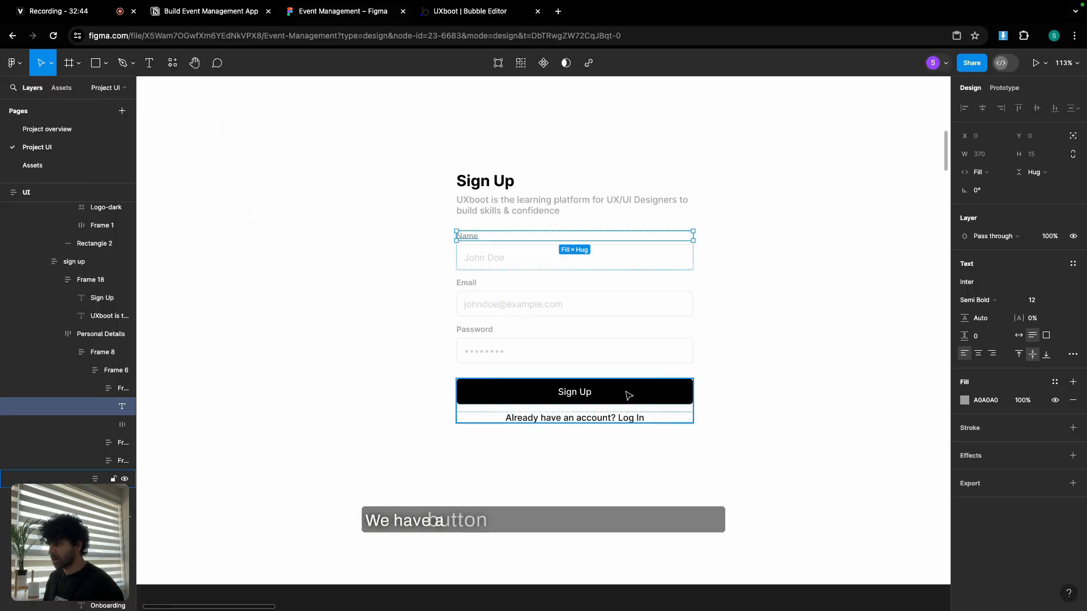
left_click(627, 421)
left_click(453, 11)
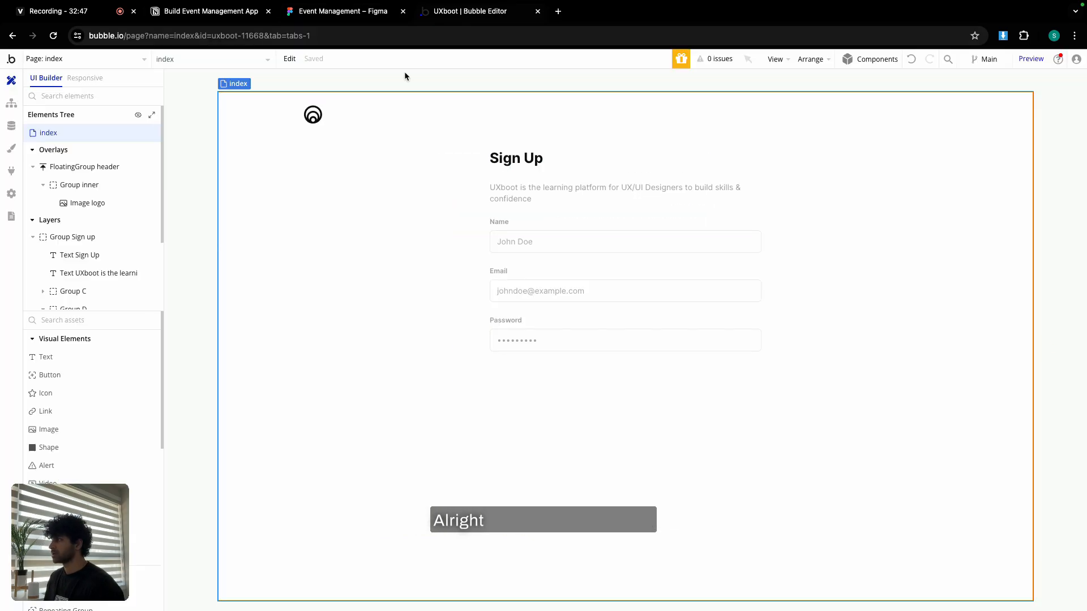
Add a Secondary-style full-width button under Password, min width 0, min height 40, with a link beneath.
left_click_drag(94, 380, 532, 377)
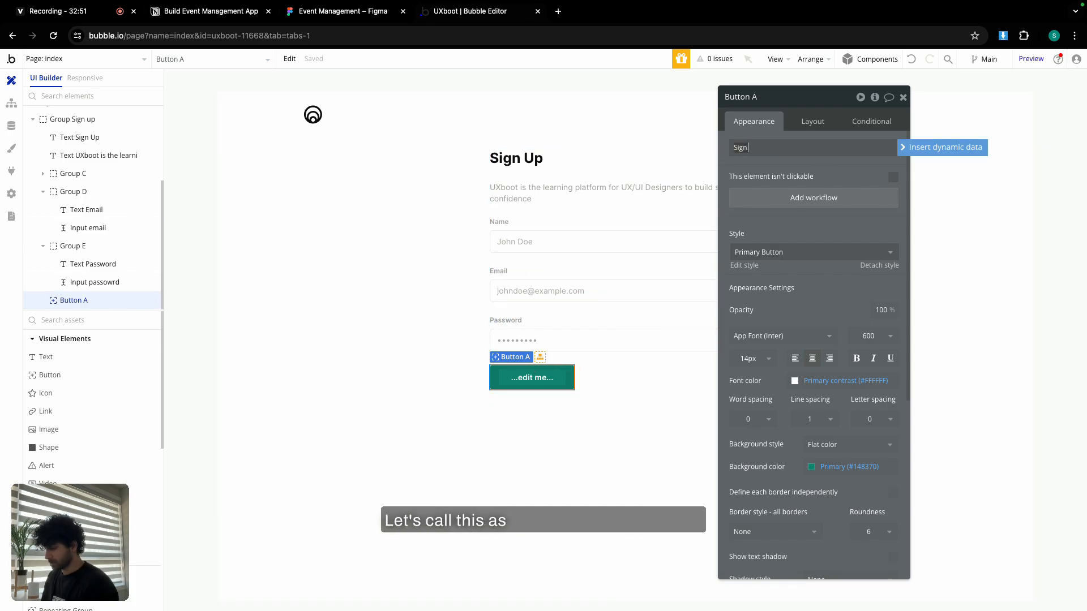
left_click(784, 251)
left_click(776, 322)
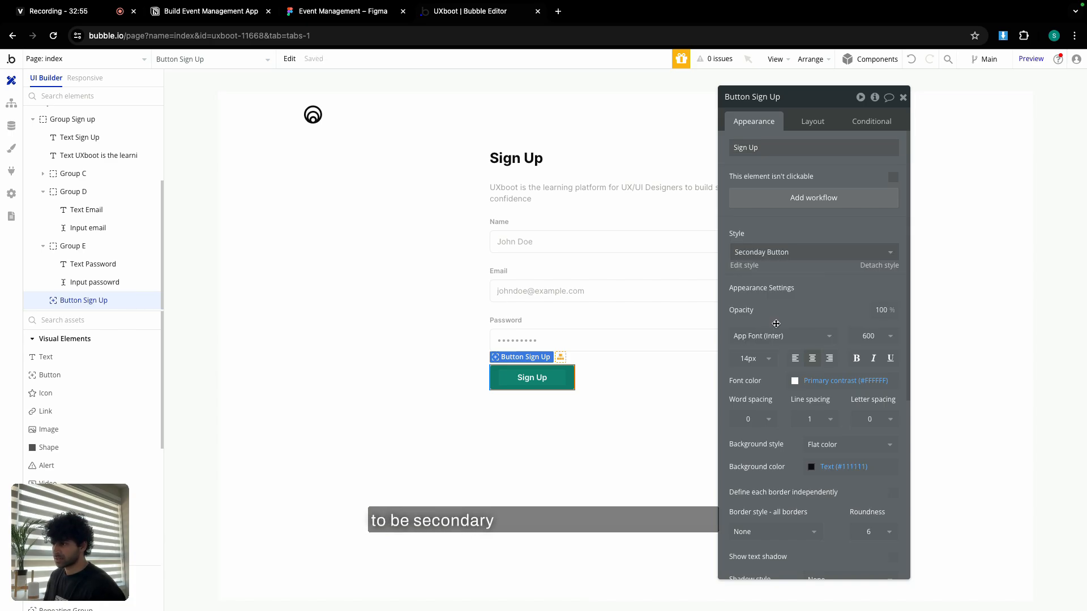
left_click(813, 122)
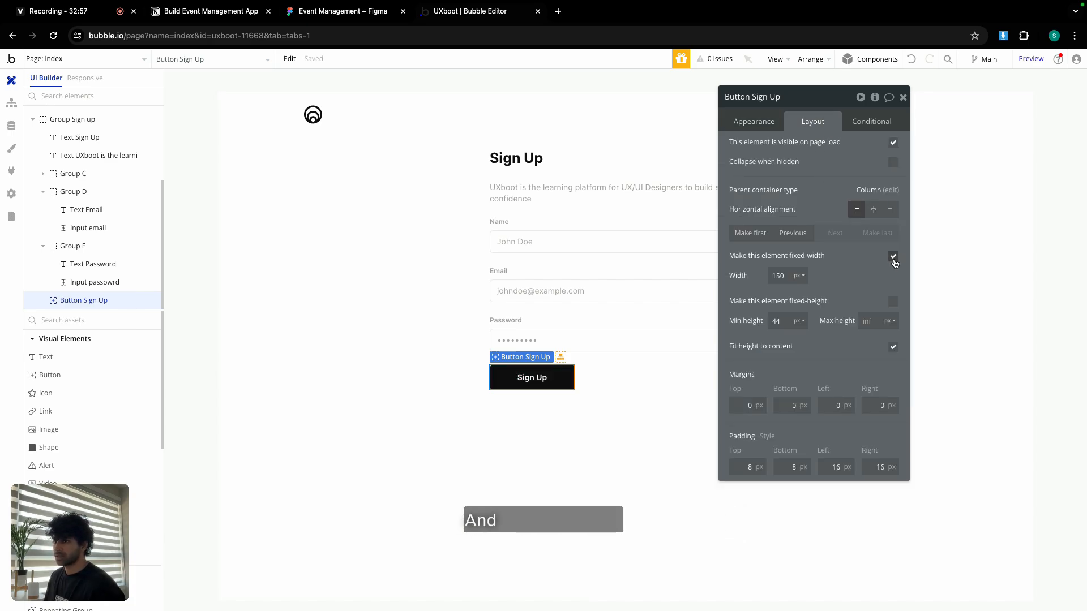
left_click(893, 256)
left_click(779, 275)
type("0")
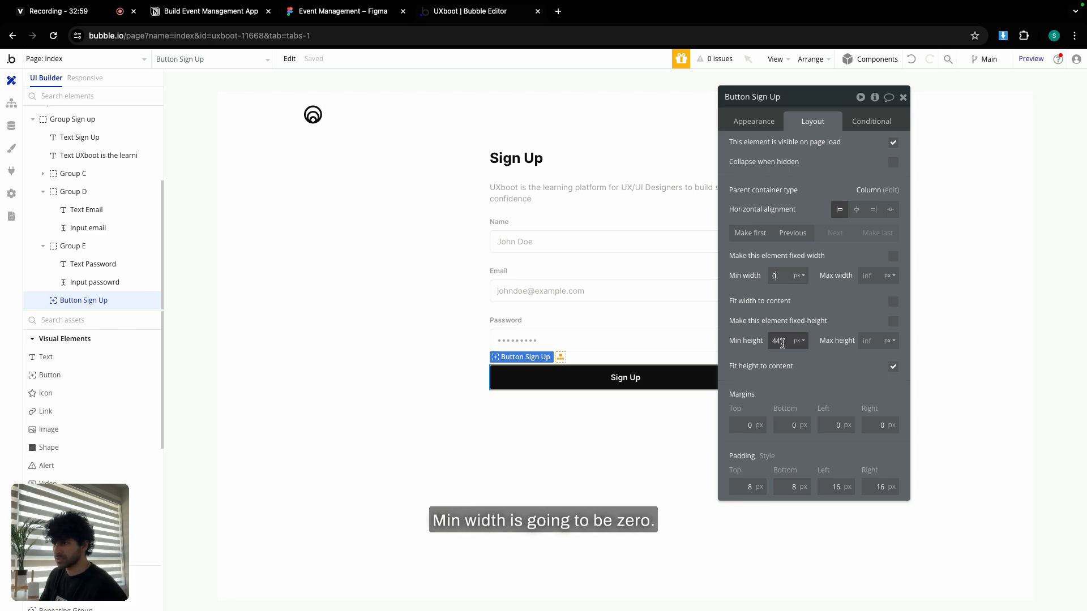
double_click(778, 340)
type("4")
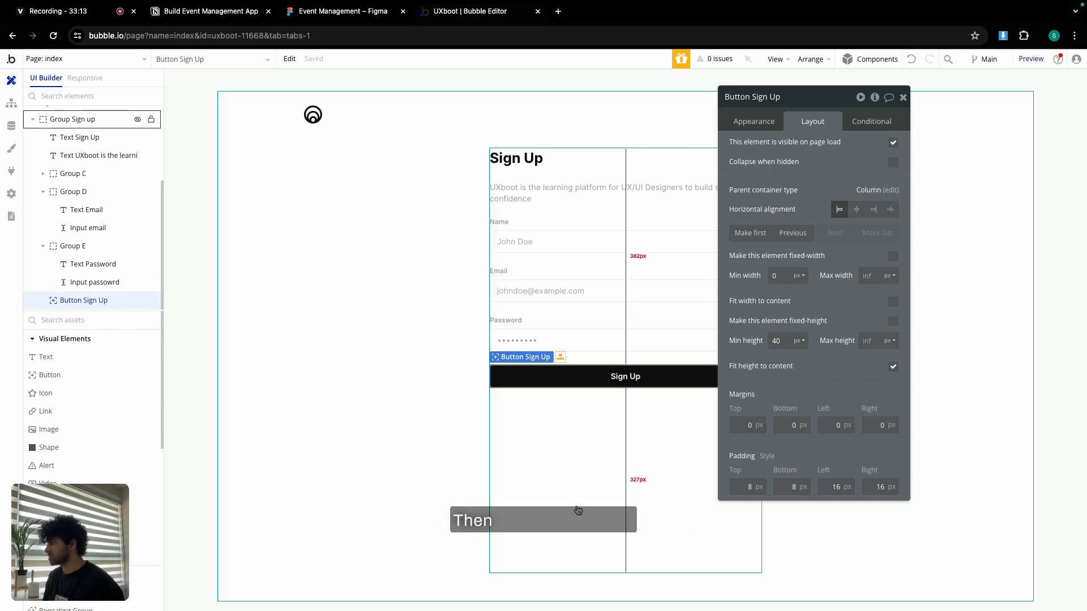
left_click(46, 411)
left_click(621, 414)
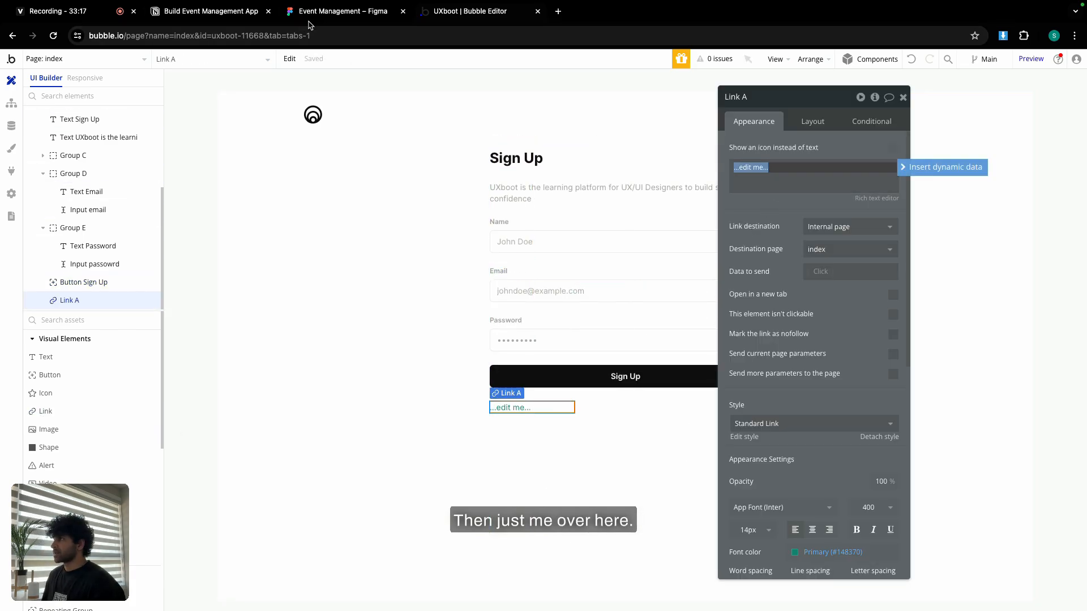
Paste the Figma text 'Already have an account? Log In' into the new link.
left_click(343, 10)
double_click(536, 419)
key("ctrl+c")
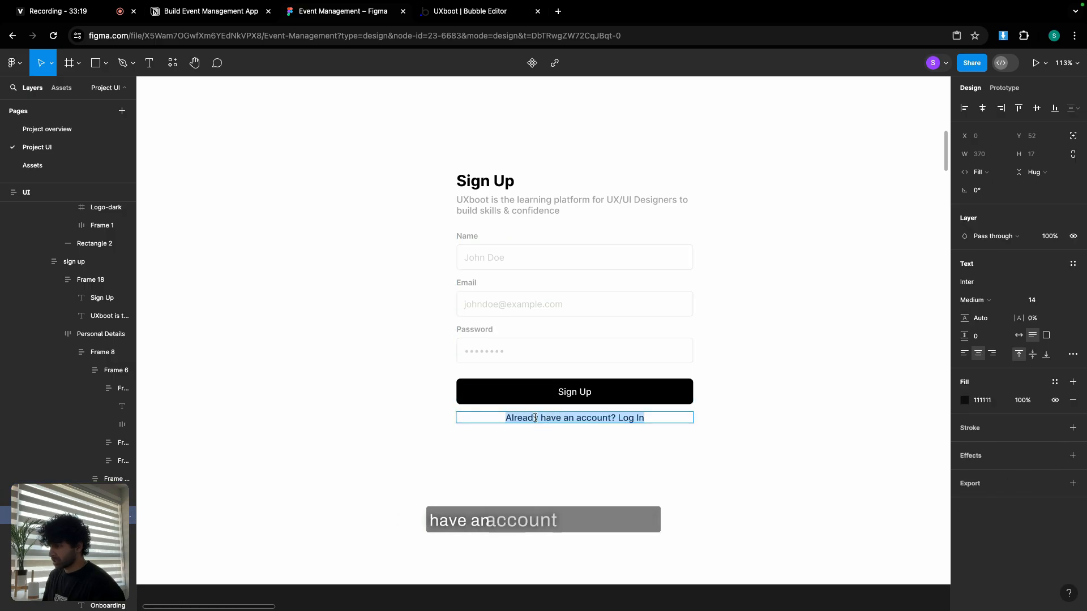
left_click(484, 12)
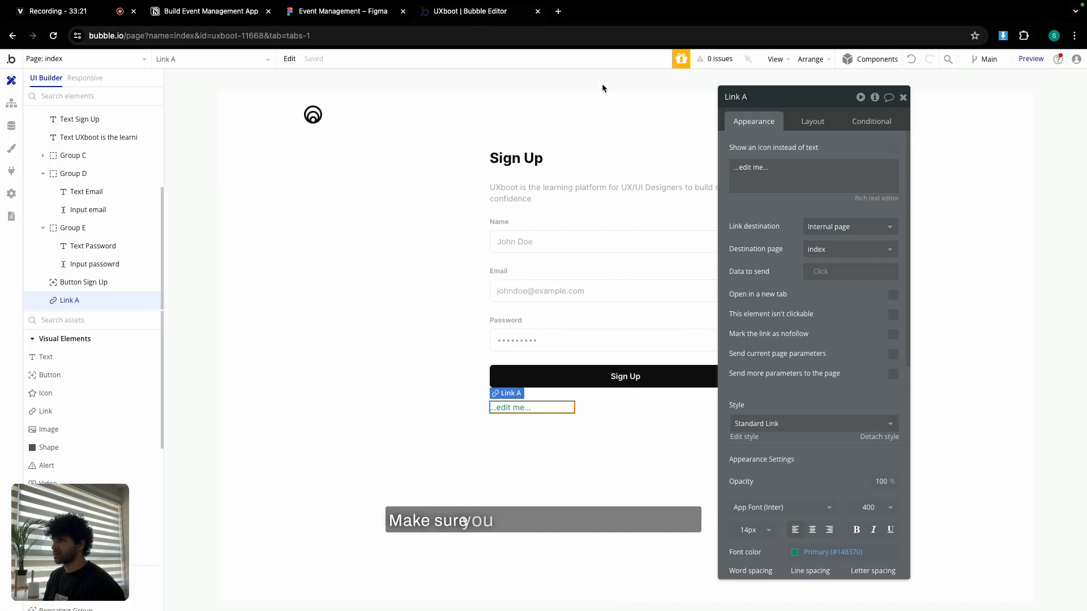
key("ctrl+v")
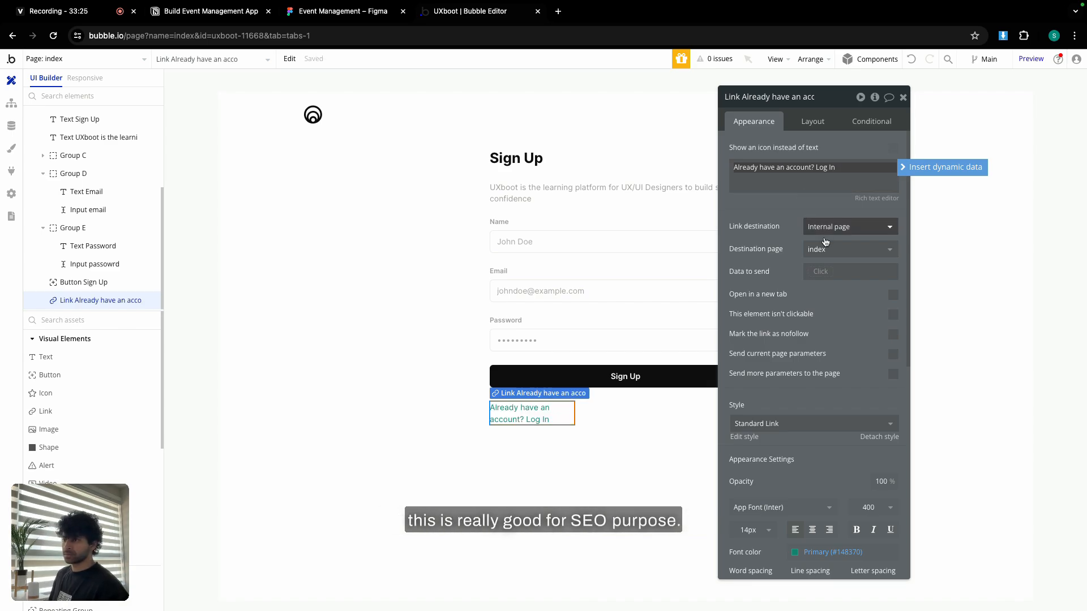
Centre the link text in black, stretching full width with min width and min height 0.
left_click(813, 529)
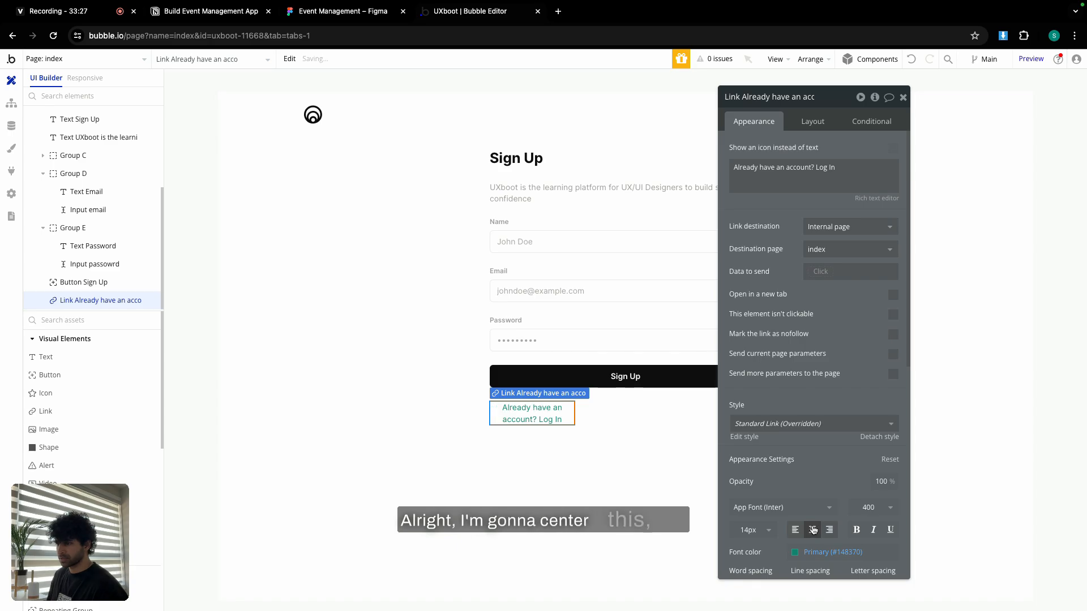
left_click(819, 552)
left_click(824, 587)
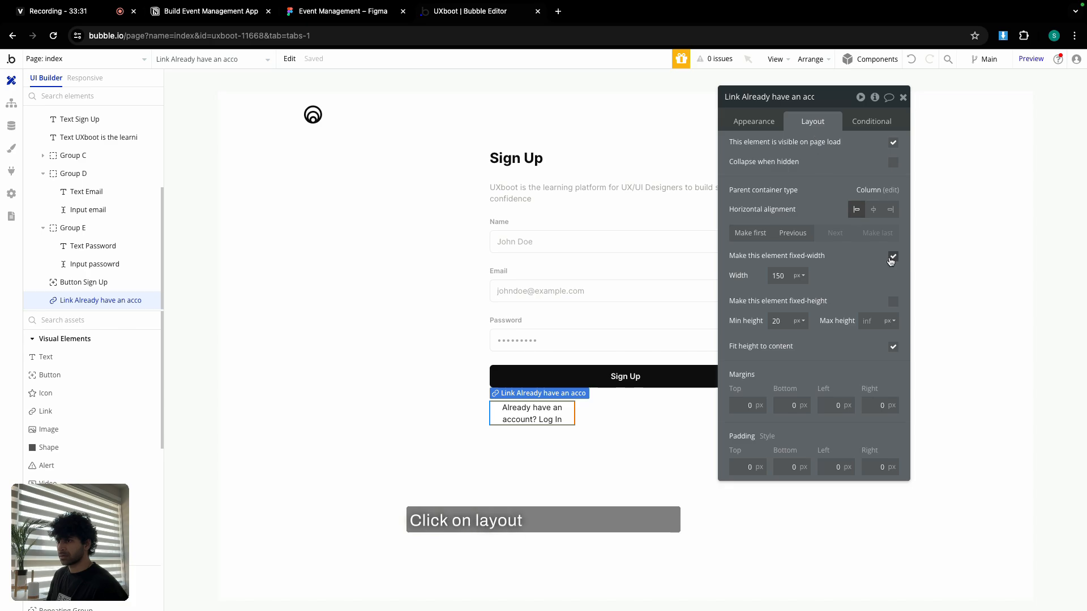
left_click(893, 255)
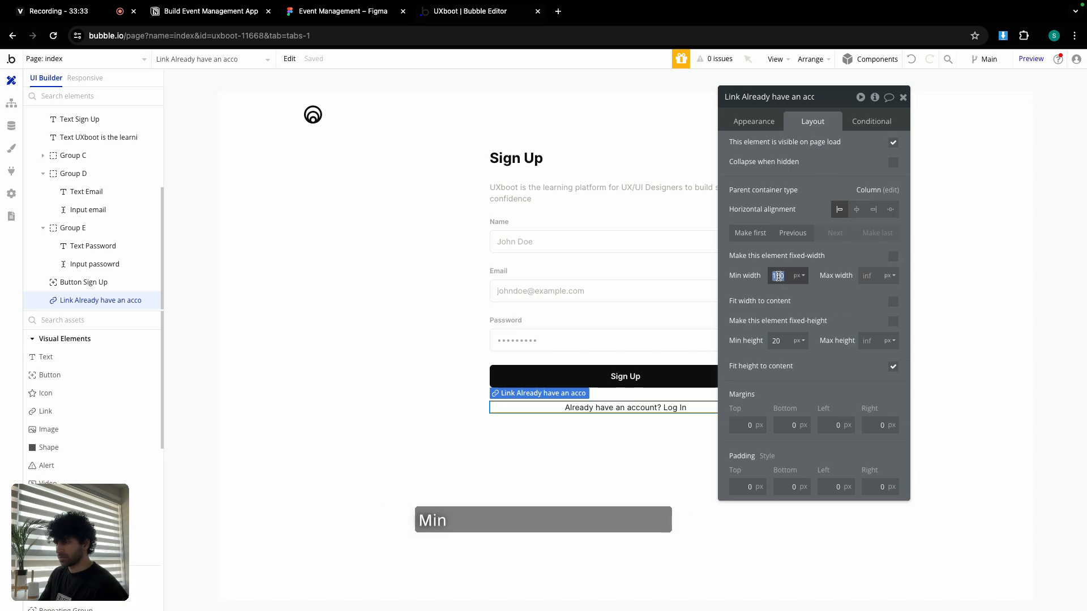
type("0")
double_click(777, 340)
type("0")
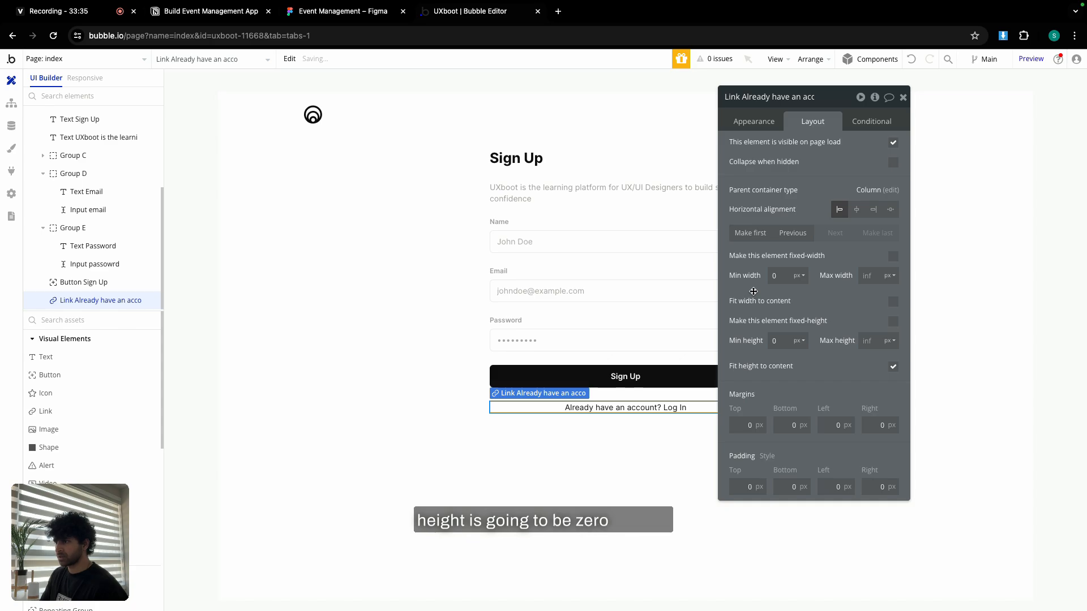
left_click(903, 97)
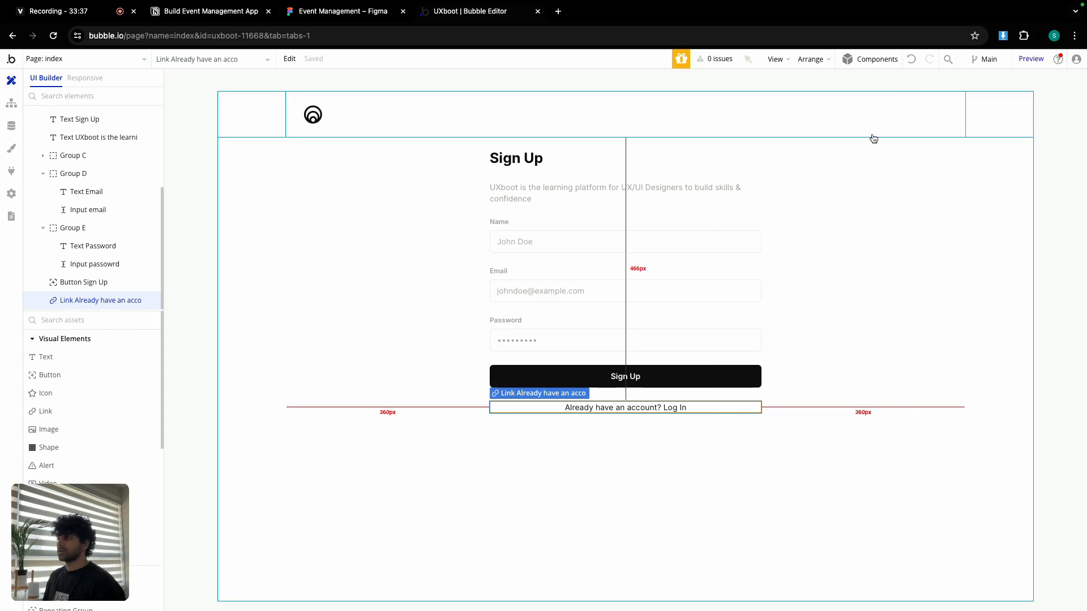
left_click(363, 12)
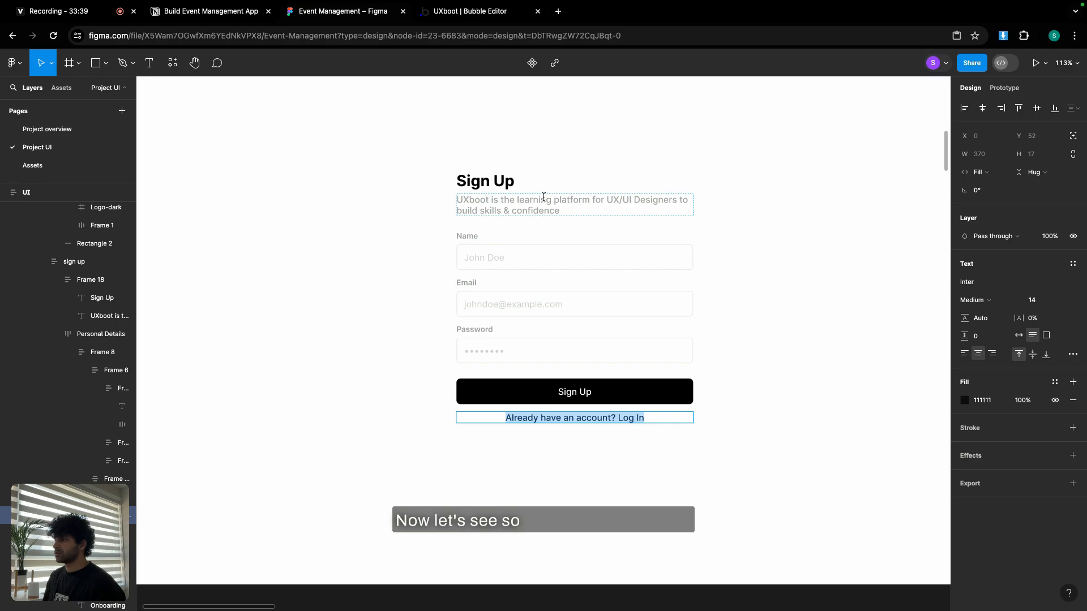
scroll(546, 198, "up", 2)
left_click(562, 189)
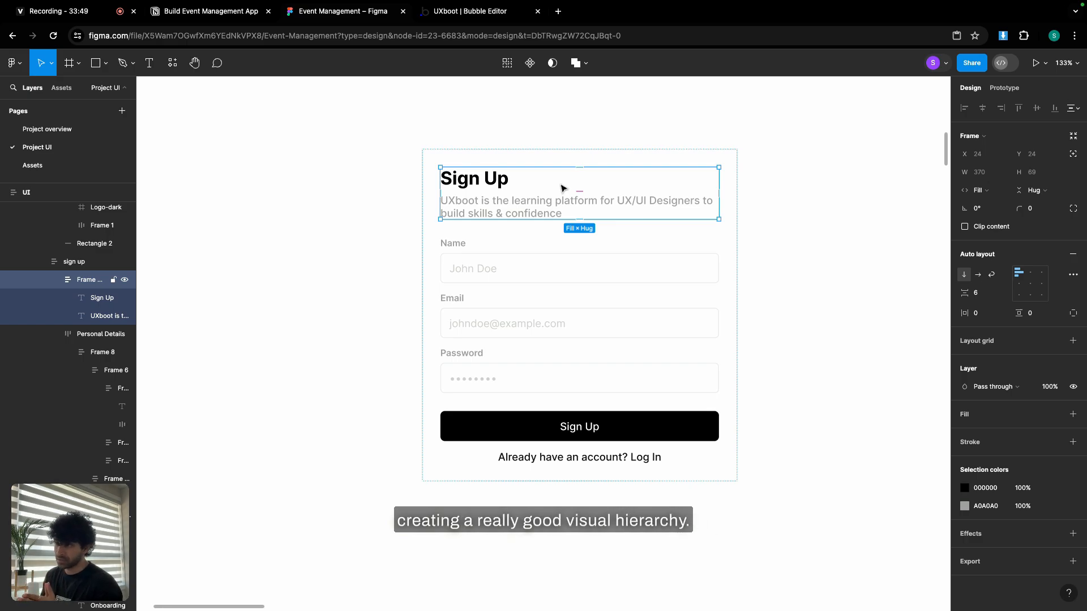
left_click(854, 235)
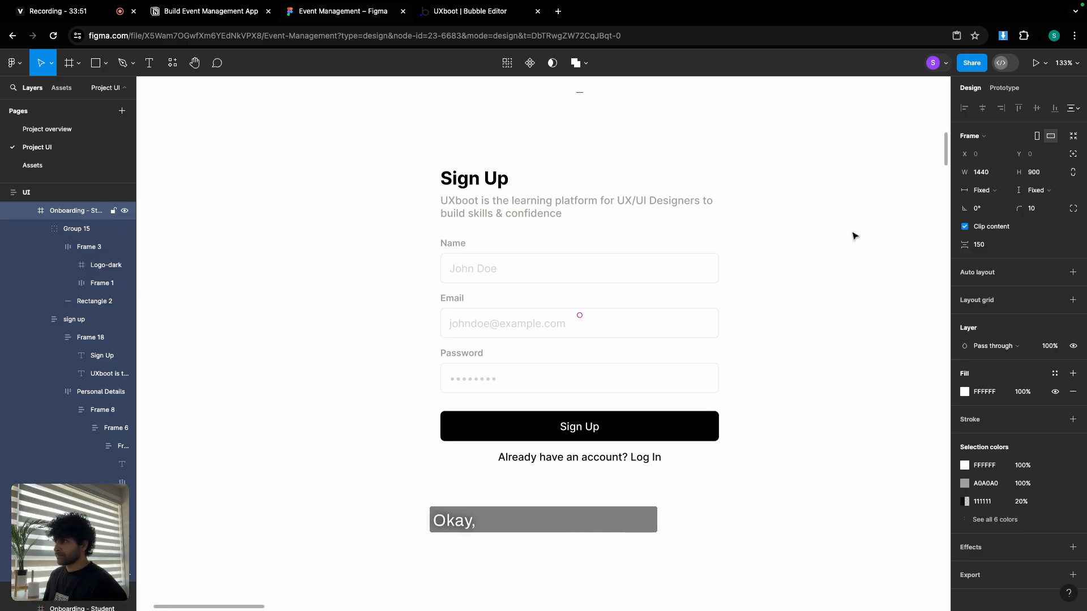
left_click(581, 185)
left_click(583, 185)
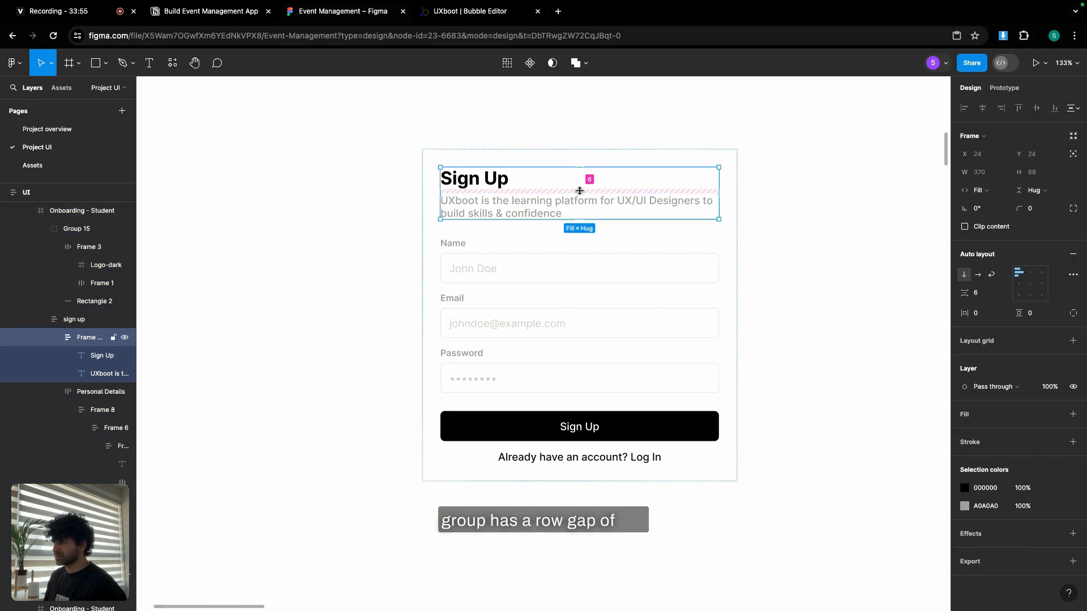
left_click(553, 257)
left_click(553, 257)
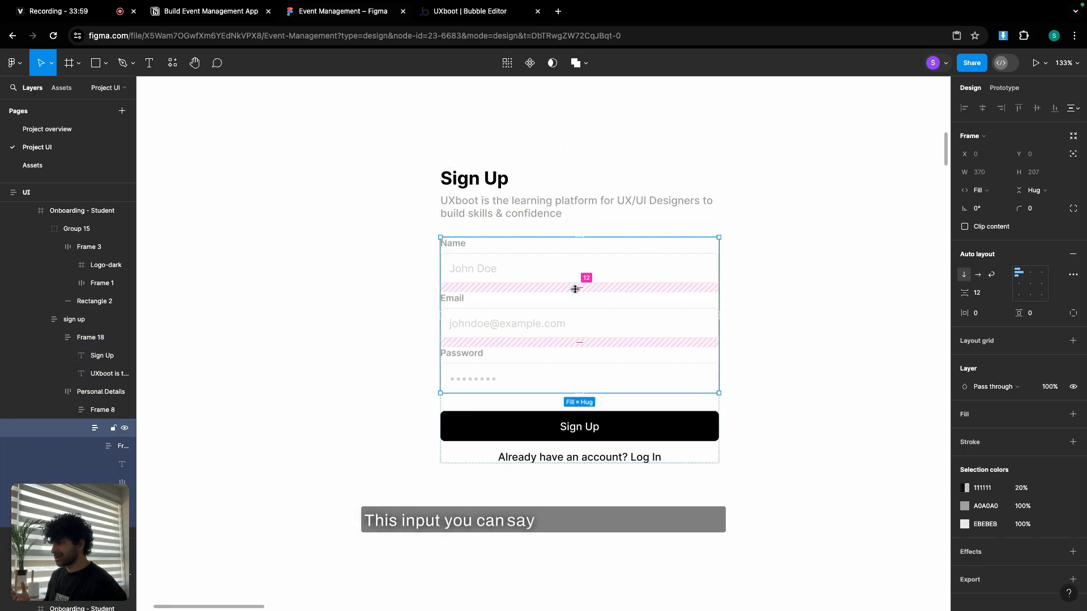
left_click(589, 447)
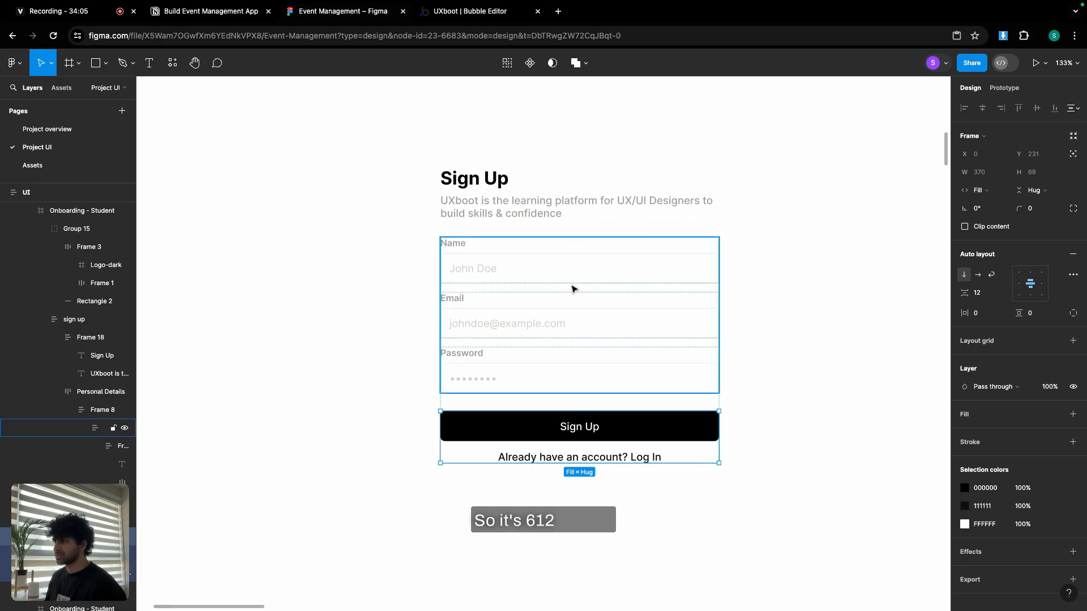
left_click(469, 17)
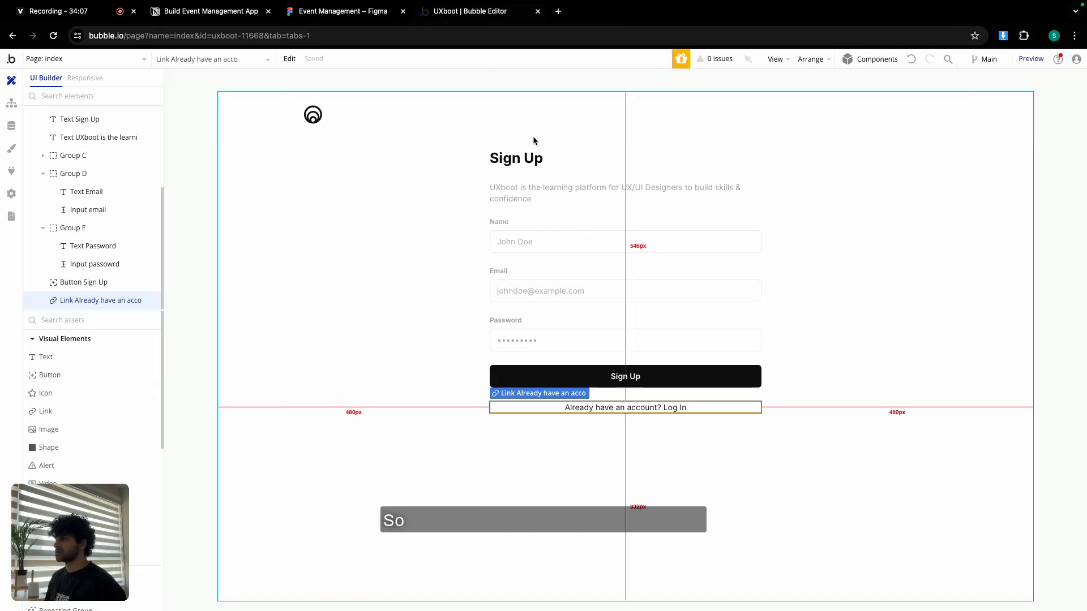
Group the Sign Up heading and subtitle into a column container with gap spacing on.
double_click(524, 158)
left_click(540, 198, "shift")
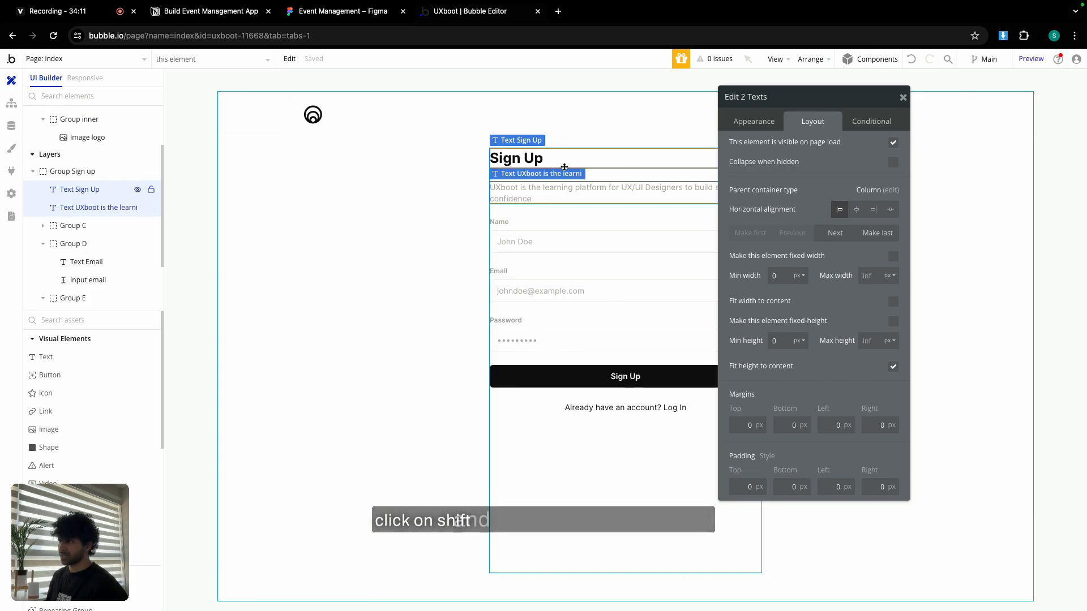
right_click(553, 195)
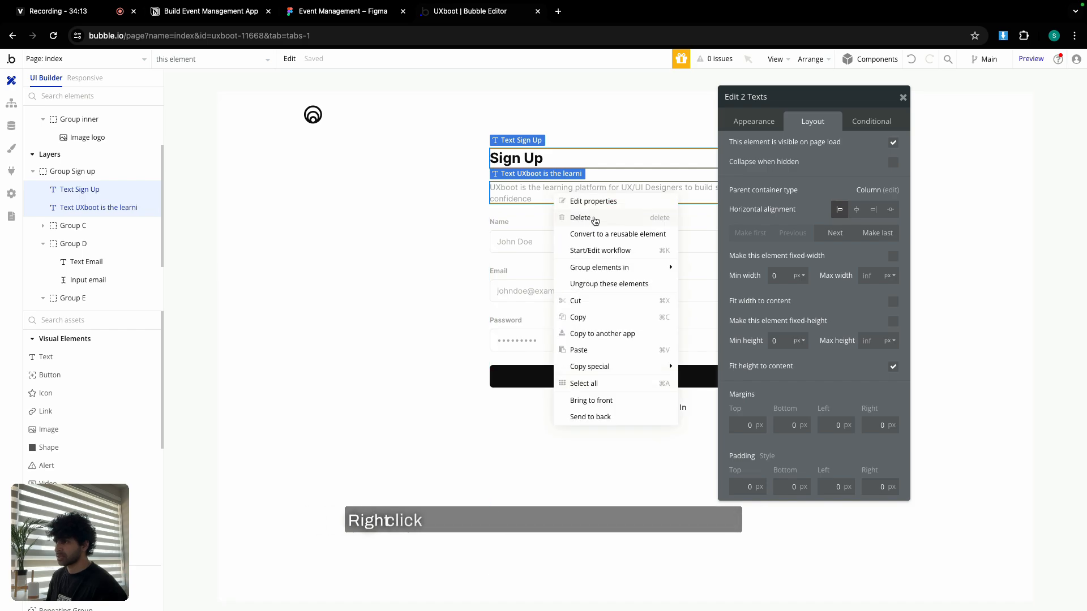
mouse_move(596, 268)
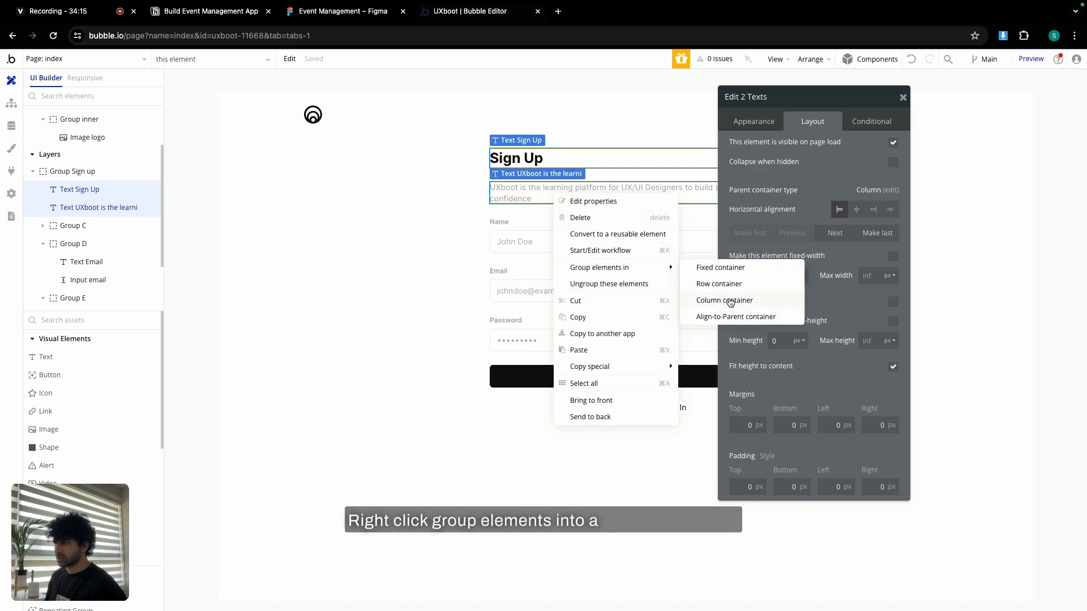
left_click(730, 301)
left_click(892, 193)
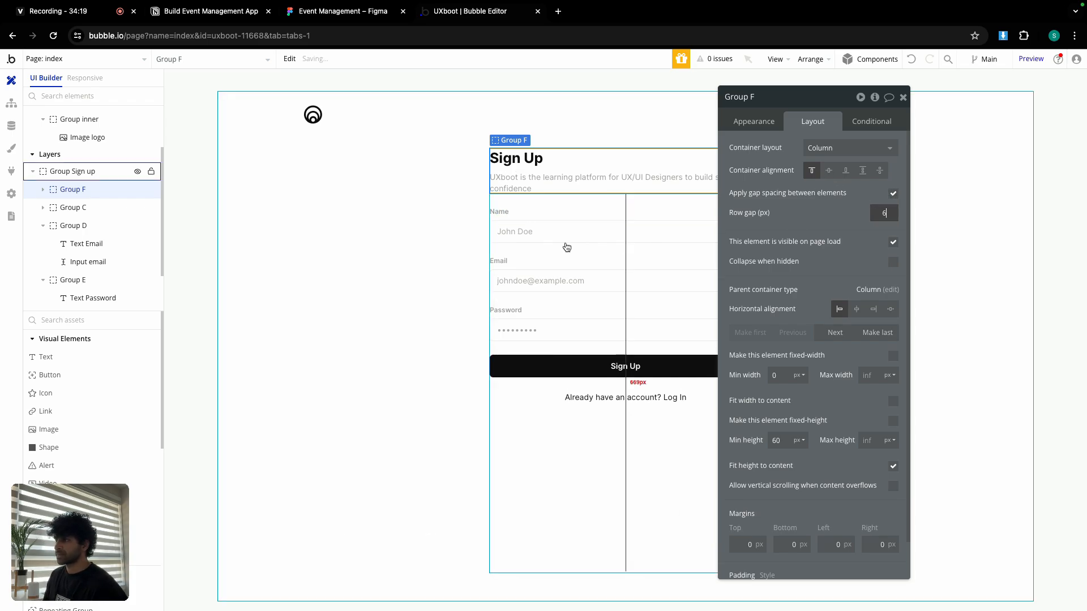
Wrap the name, email and password field groups in a column container with 12 px row gap.
left_click(549, 218)
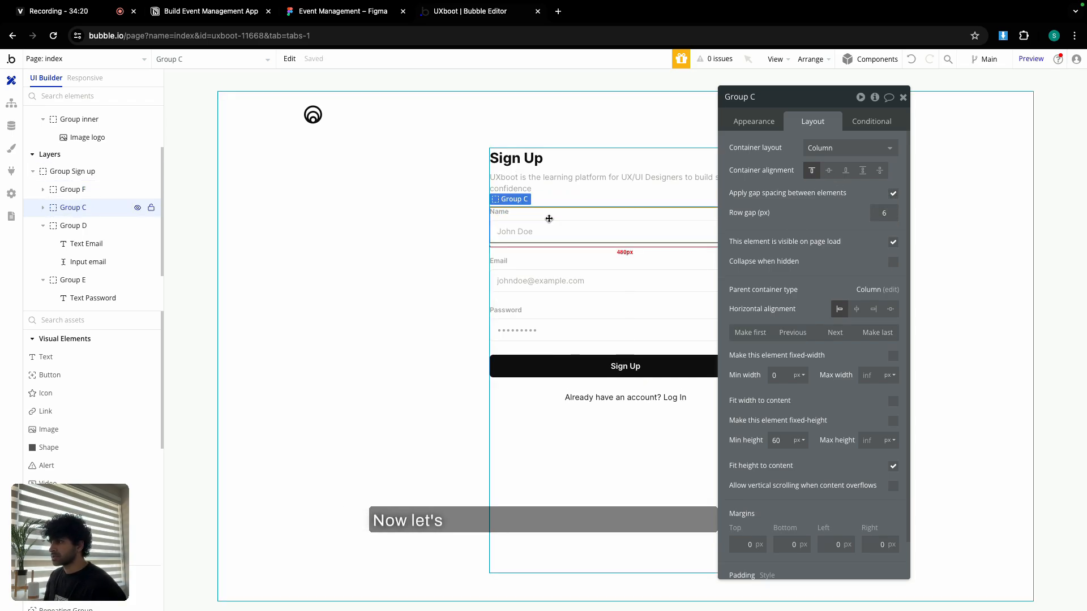
left_click(532, 265, "shift")
left_click(518, 318, "shift")
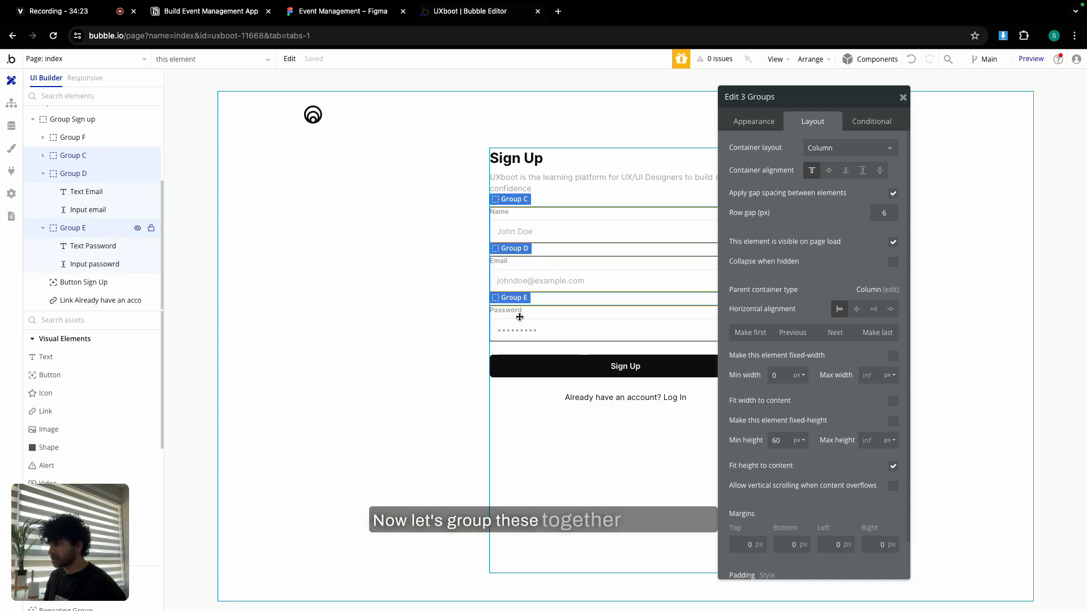
right_click(520, 320)
mouse_move(564, 393)
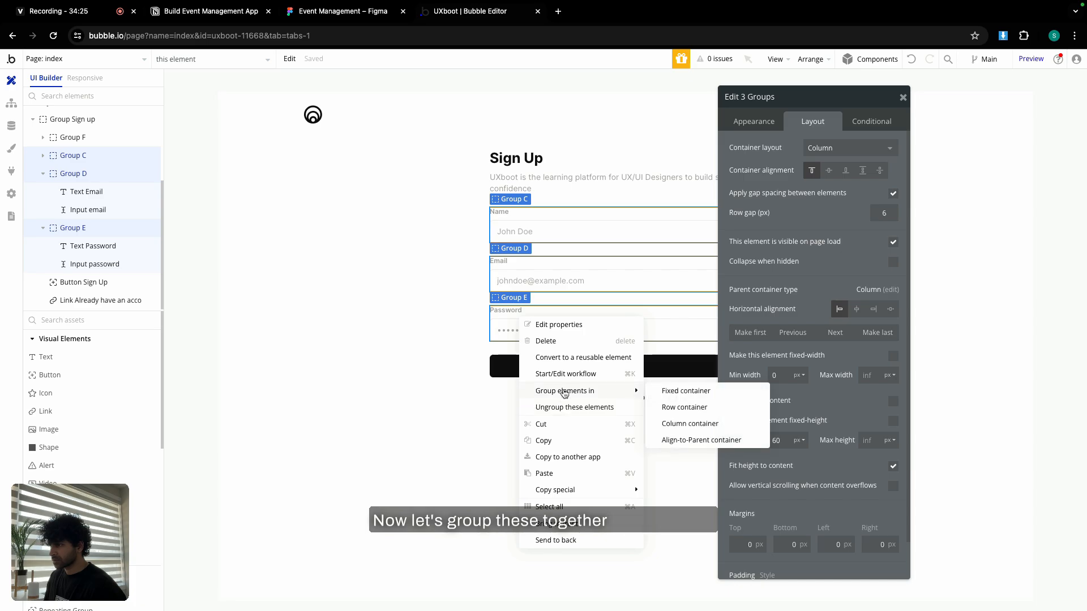
left_click(689, 424)
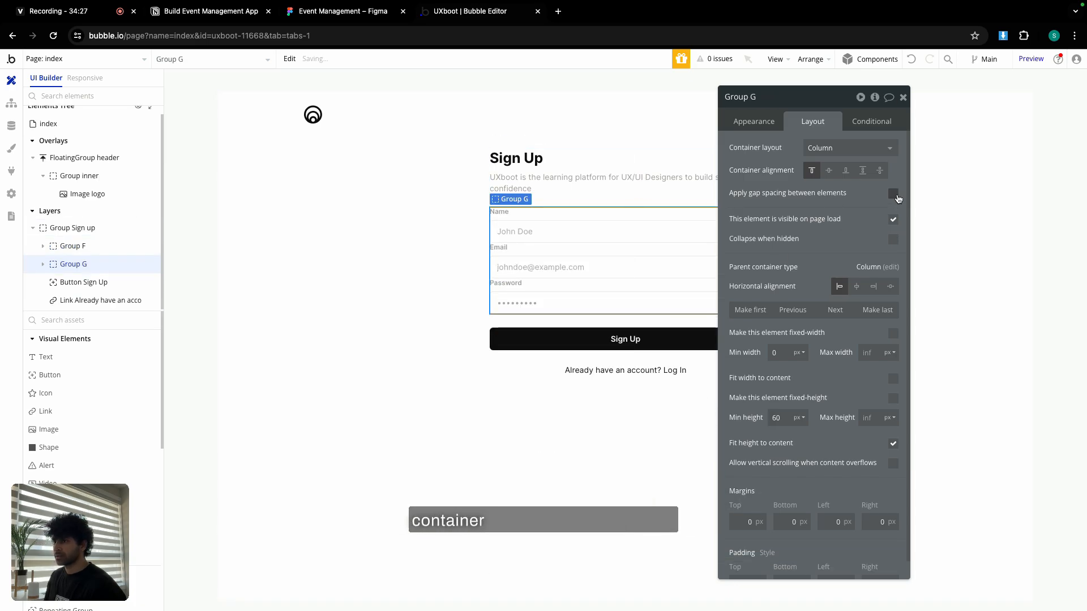
type("12")
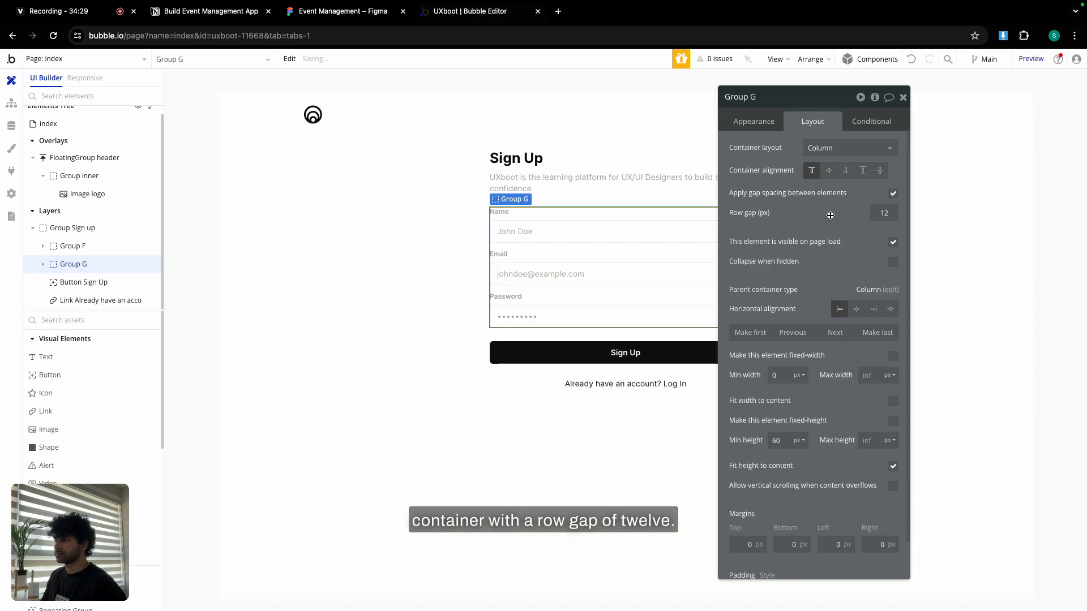
Wrap the Sign Up button and log-in link in a column group with 12 px row gap.
left_click(568, 362)
left_click(566, 384, "shift")
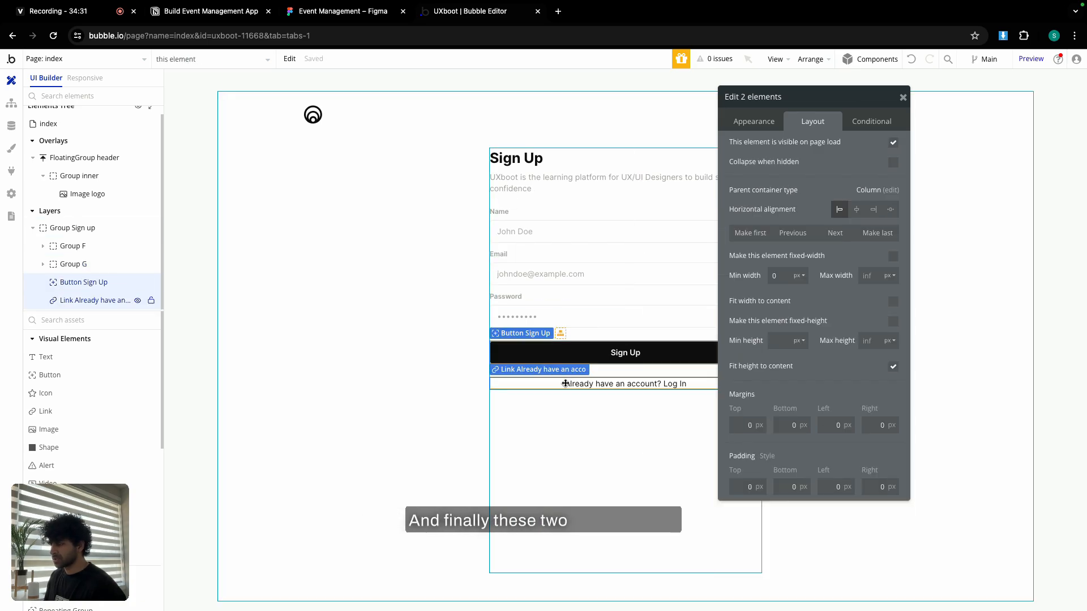
right_click(579, 386)
mouse_move(649, 447)
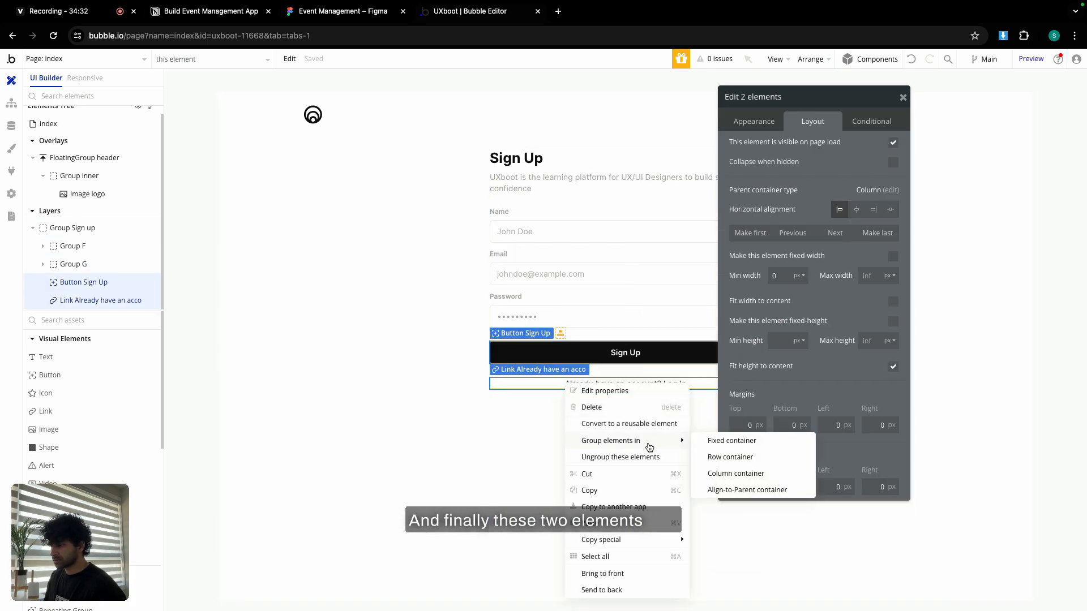
left_click(720, 475)
left_click(893, 194)
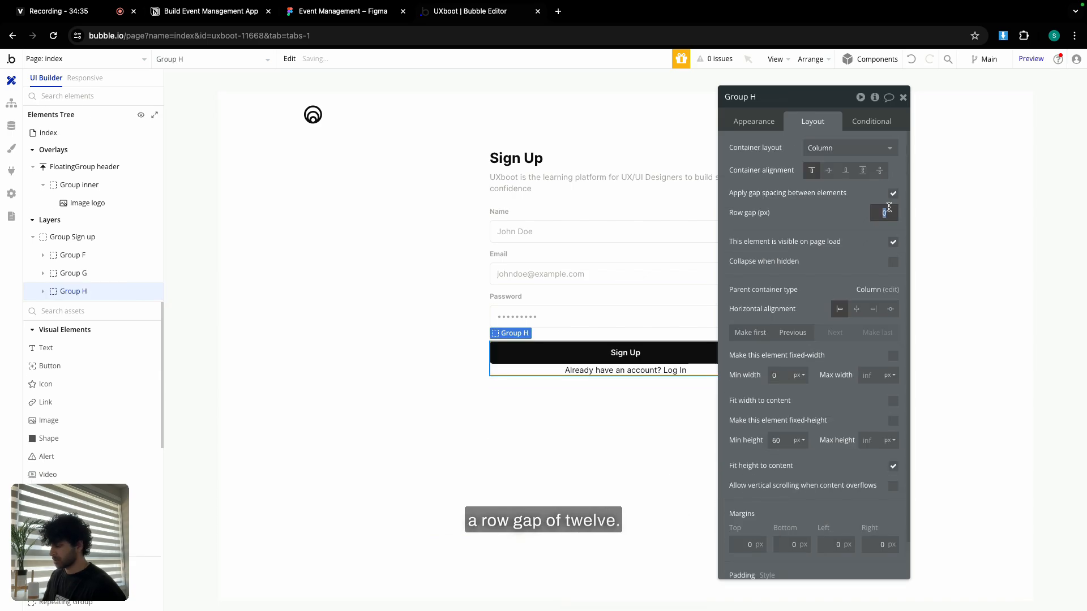
type("12")
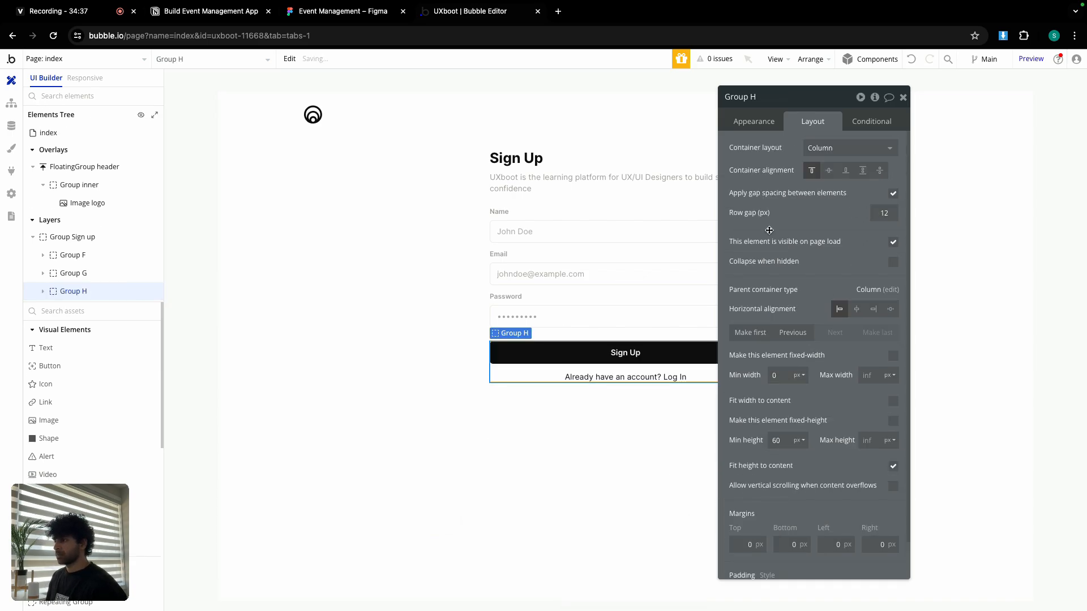
left_click(599, 444)
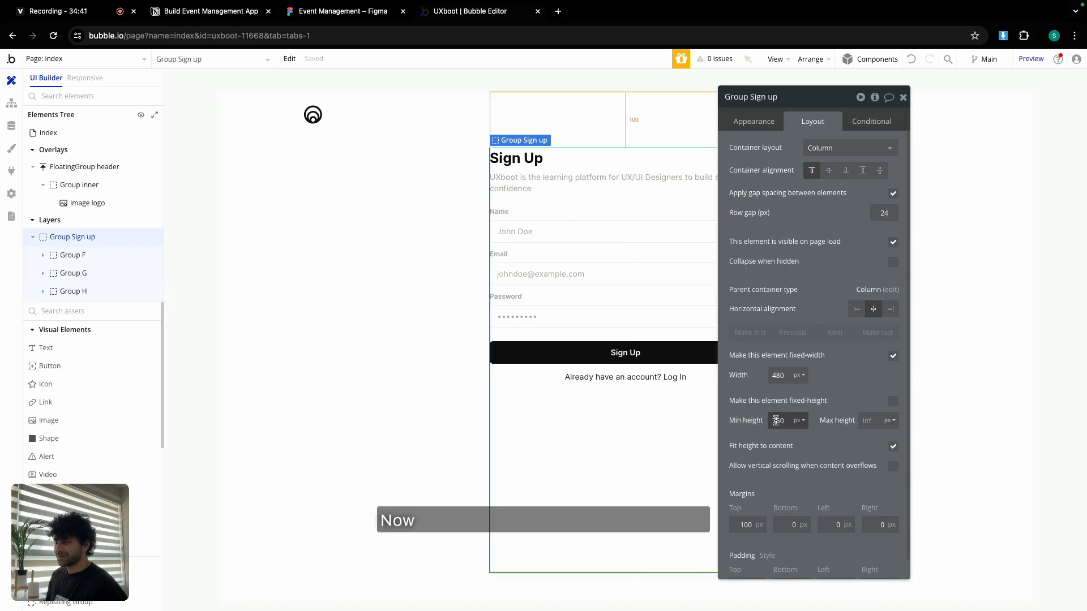
Set the sign-up group's minimum height to 0 and centre the index page content vertically.
double_click(776, 420)
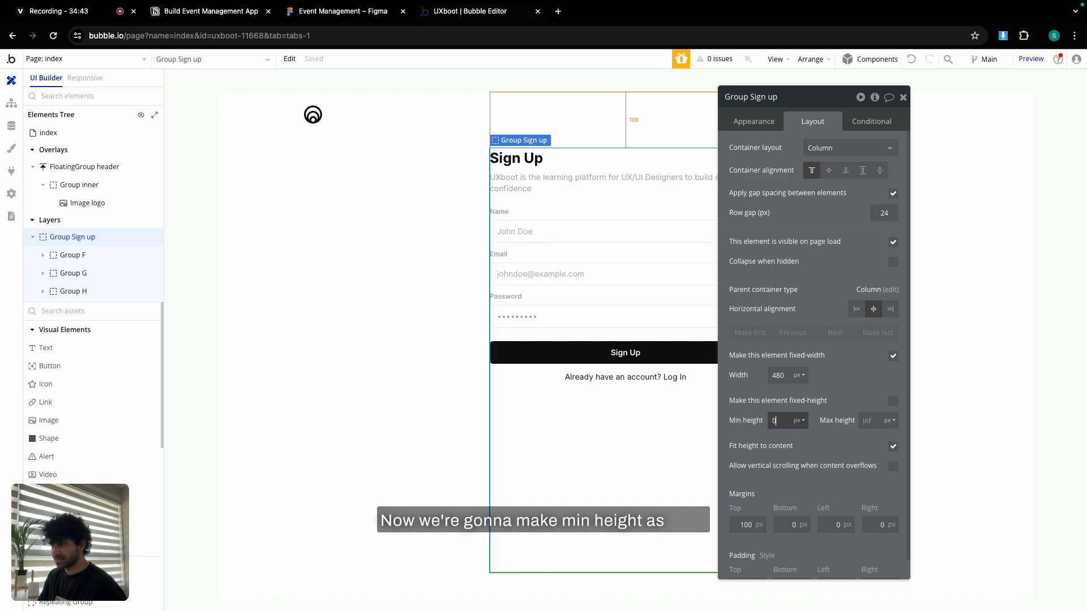
type("0")
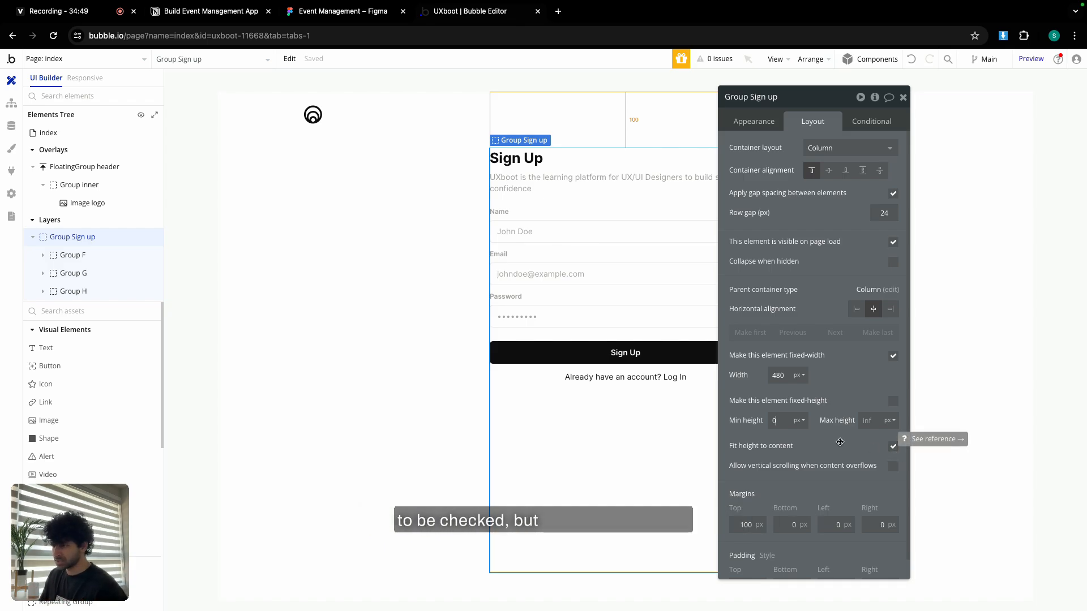
left_click(745, 437)
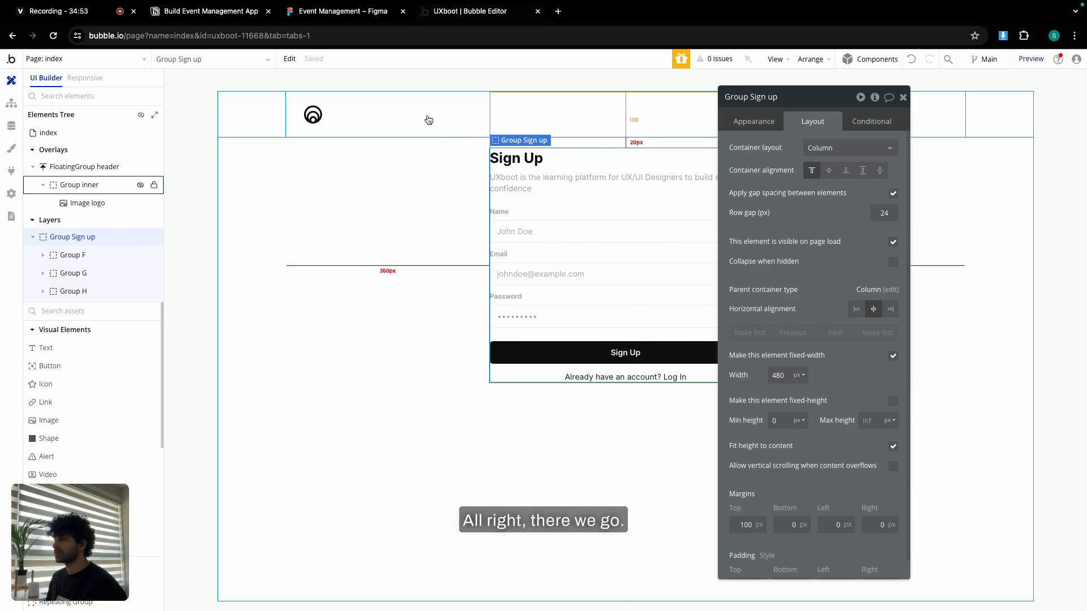
left_click(412, 203)
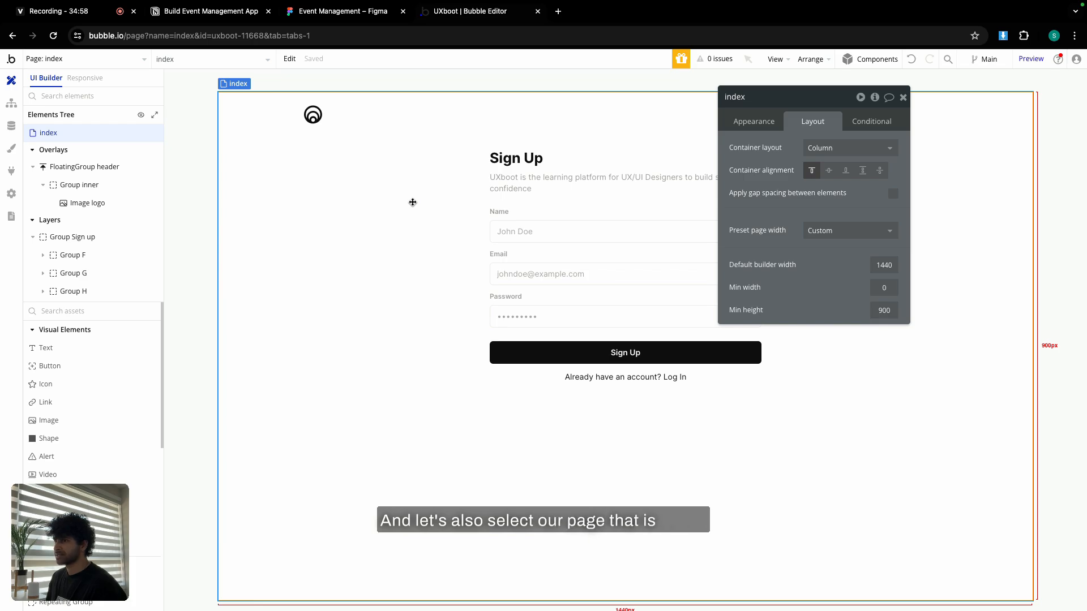
left_click(830, 172)
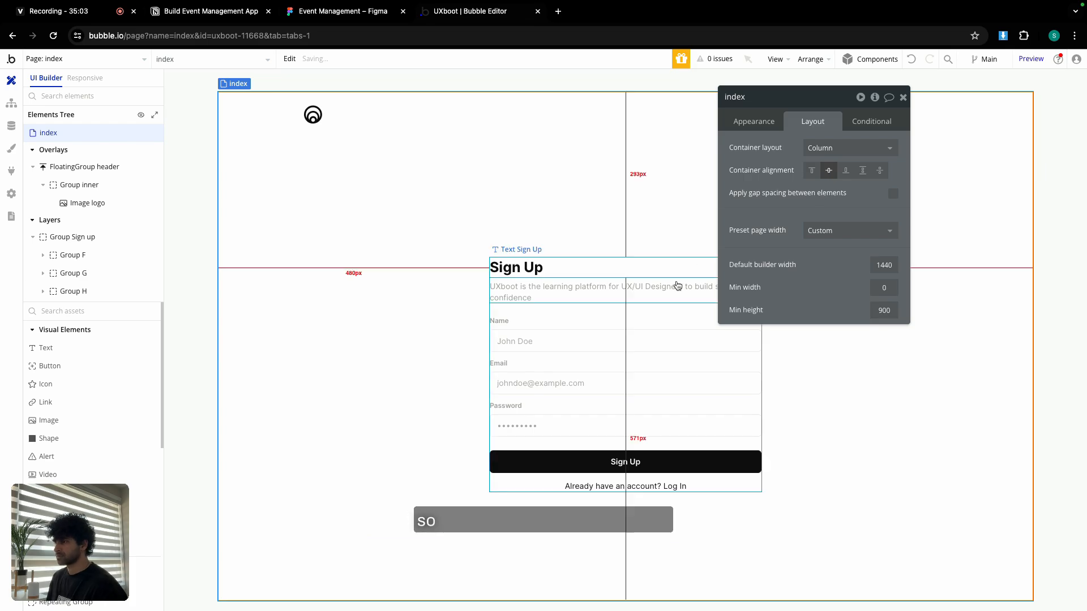
Give Group Sign up 24 px padding on top, bottom, left and right.
left_click(623, 306)
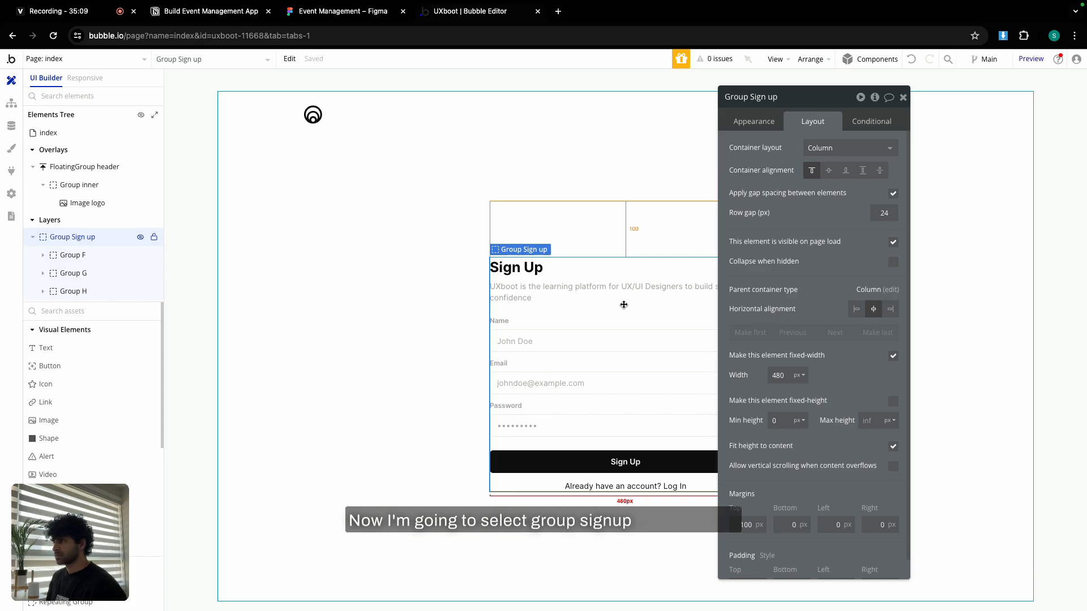
scroll(807, 417, "down", 1)
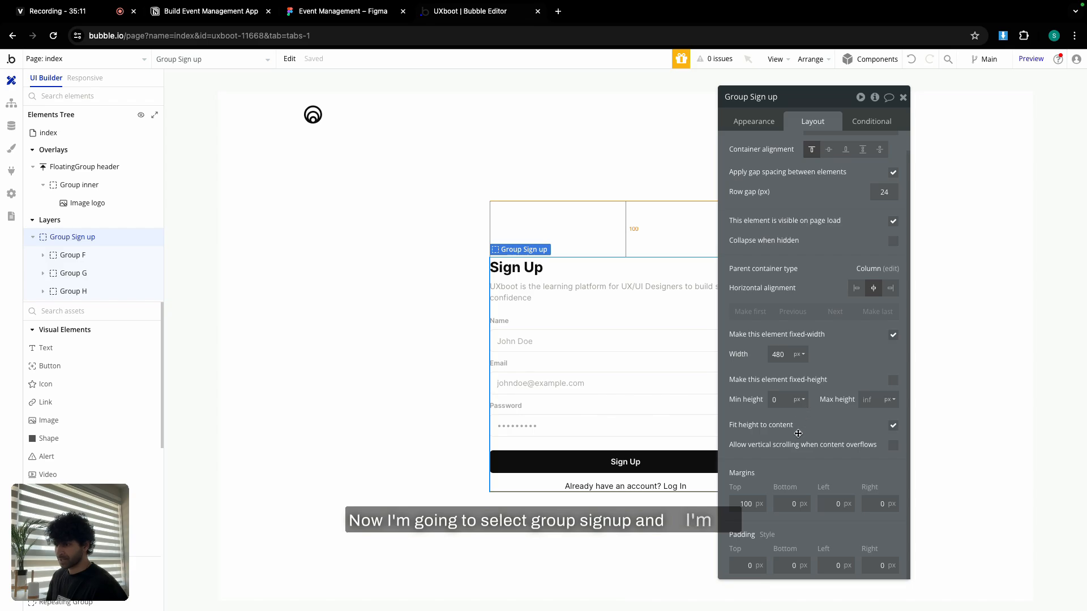
left_click(747, 563)
type("24")
left_click(791, 566)
type("24")
left_click(827, 566)
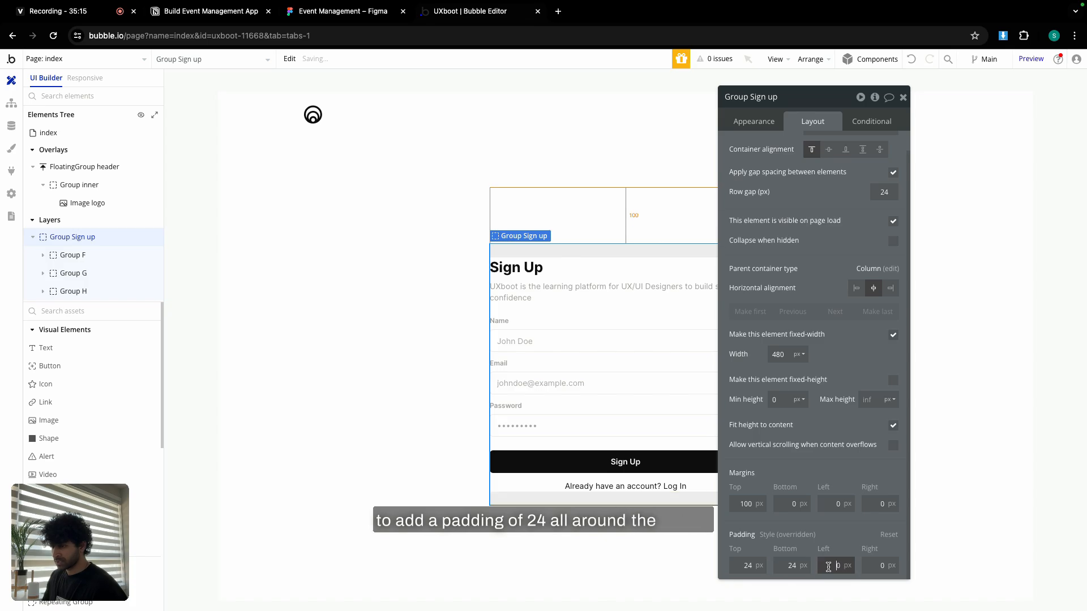
type("24")
left_click(871, 564)
left_click(834, 528)
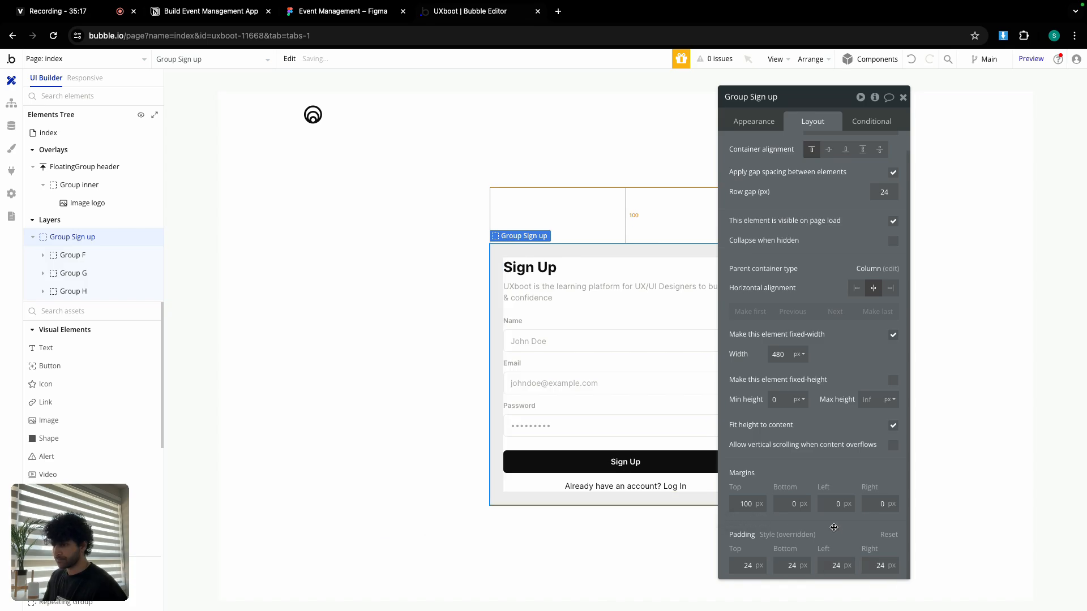
left_click(903, 98)
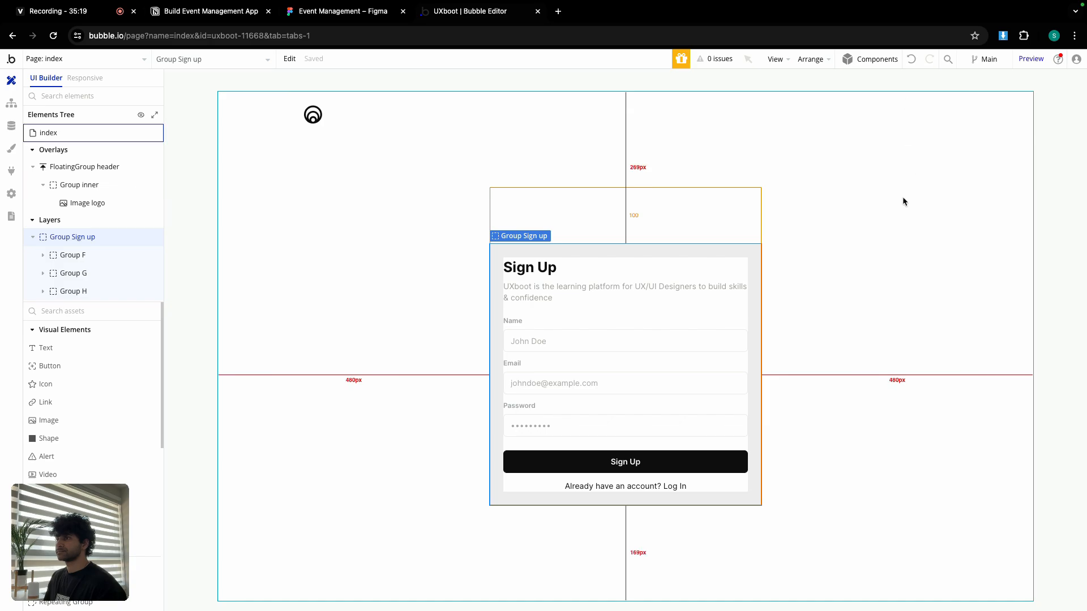
left_click(904, 198)
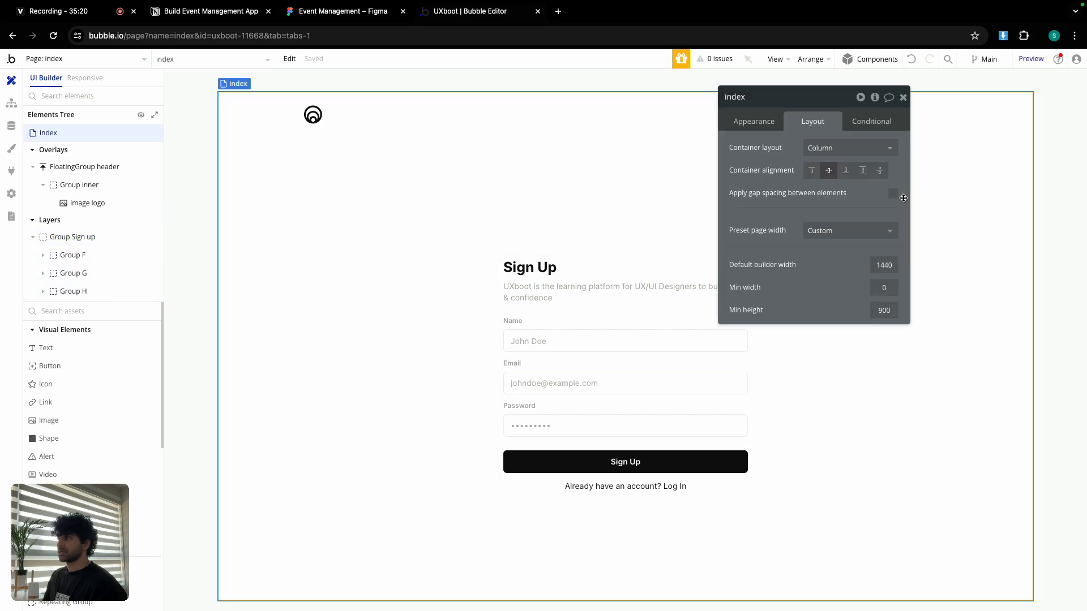
left_click(902, 98)
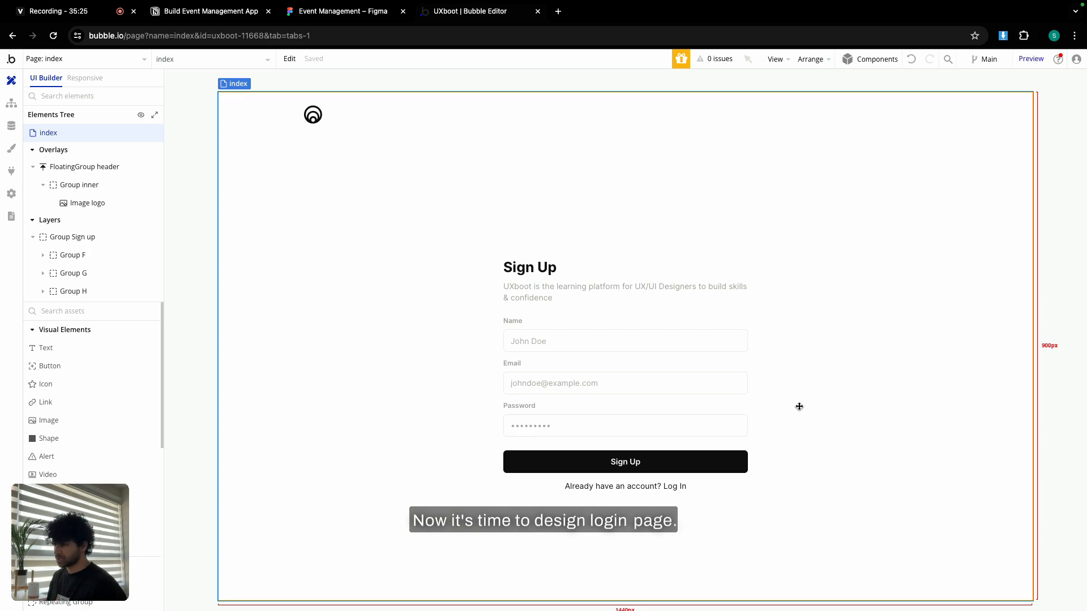
Set the log-in link's destination type to Internal page and show the destination page choices.
double_click(668, 490)
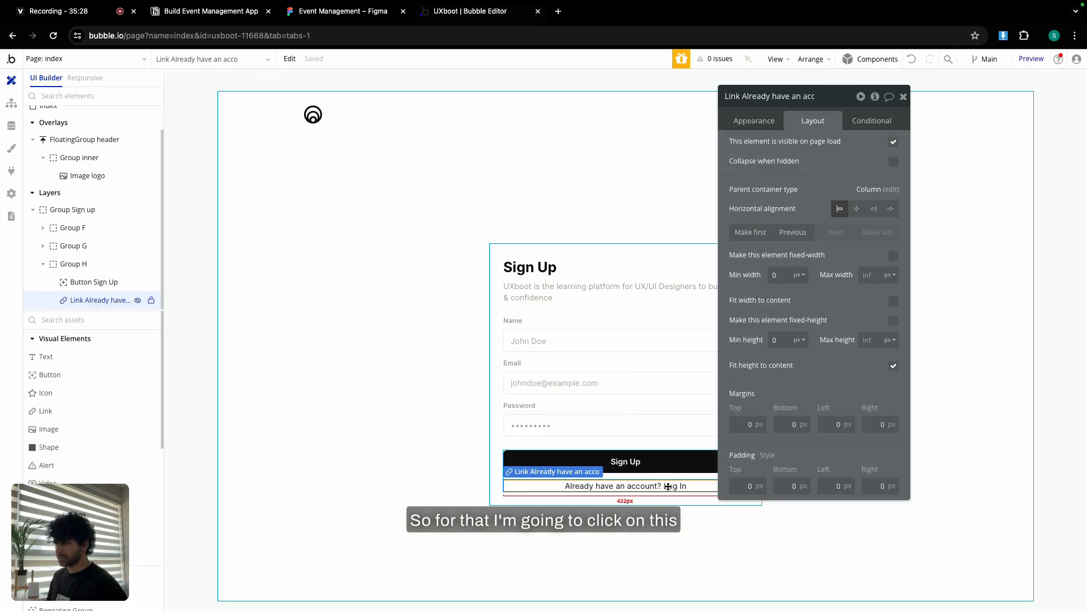
left_click(764, 127)
left_click(825, 247)
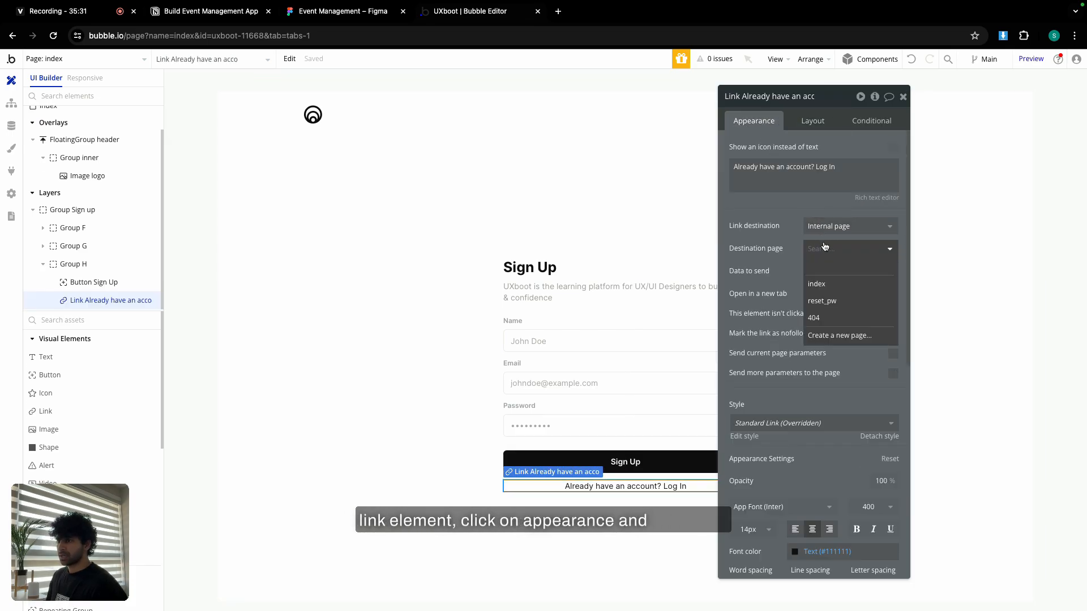
left_click(785, 233)
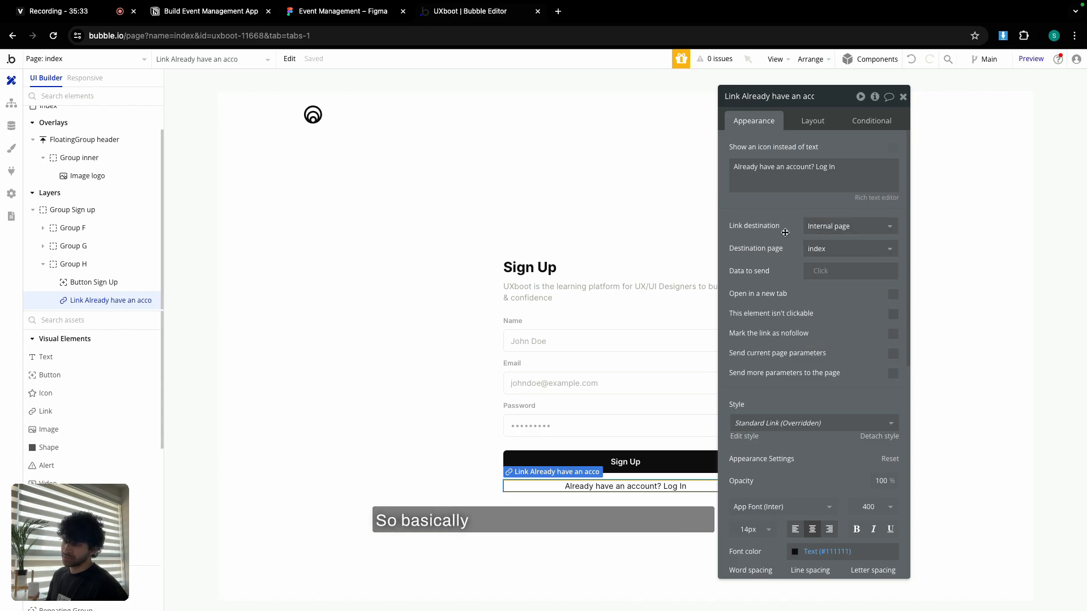
left_click(833, 229)
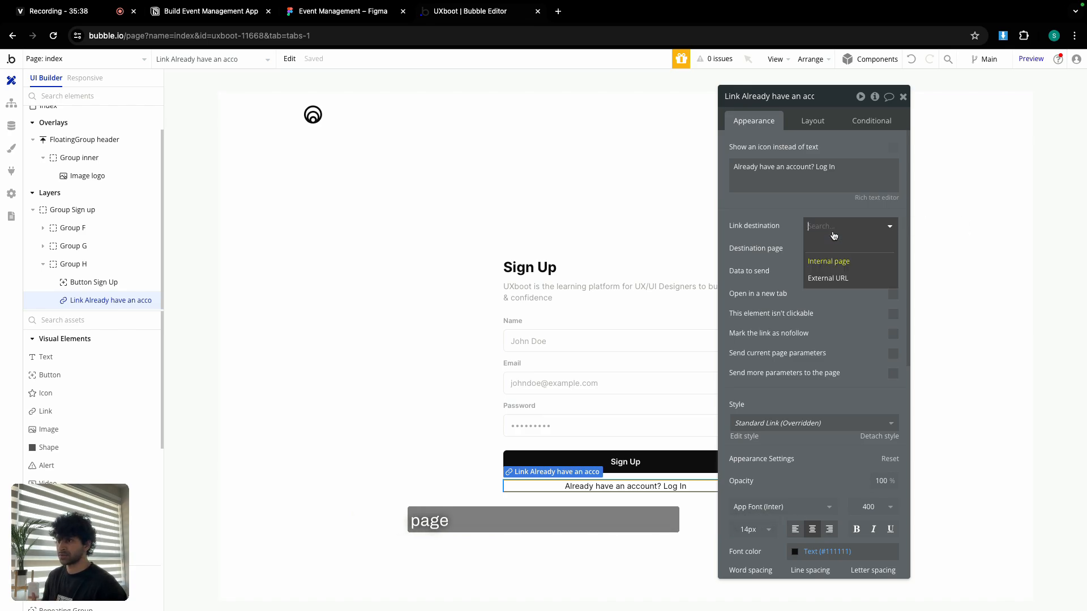
left_click(816, 265)
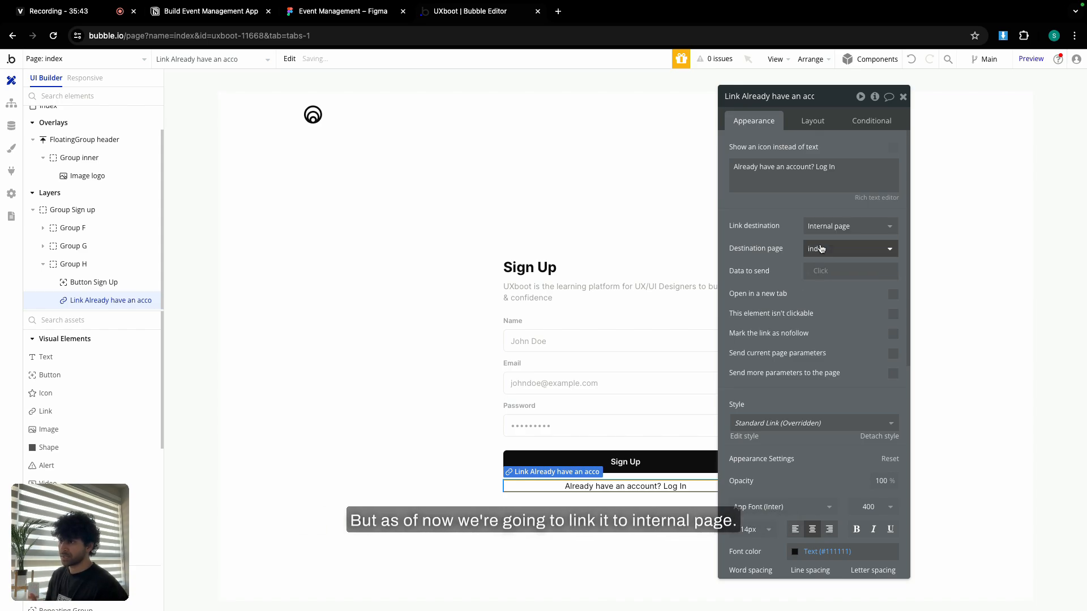
left_click(820, 246)
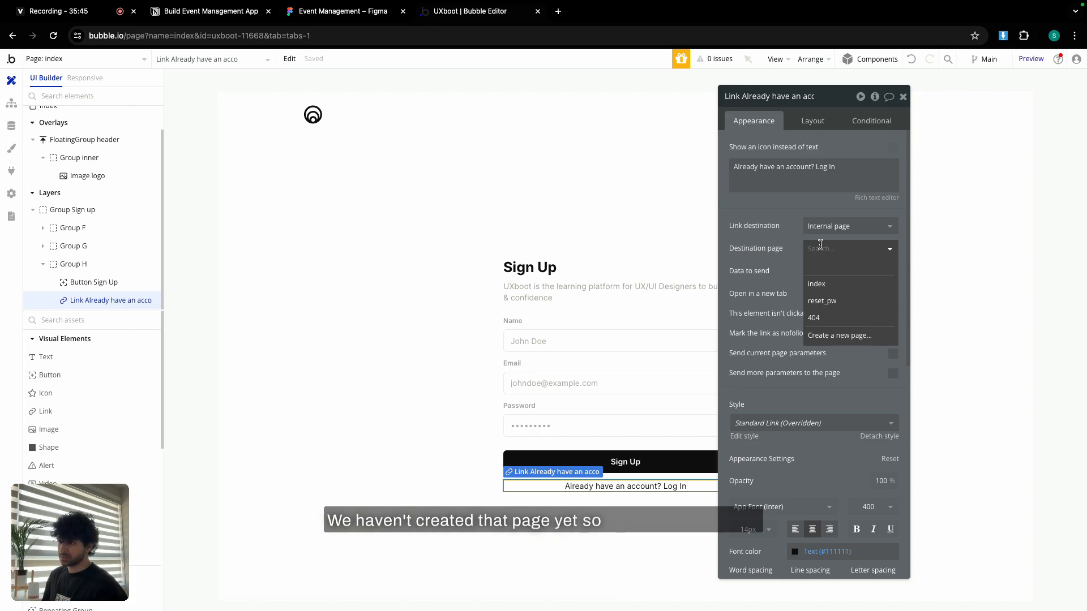
Create a new page named log-in, cloned from index.
left_click(843, 335)
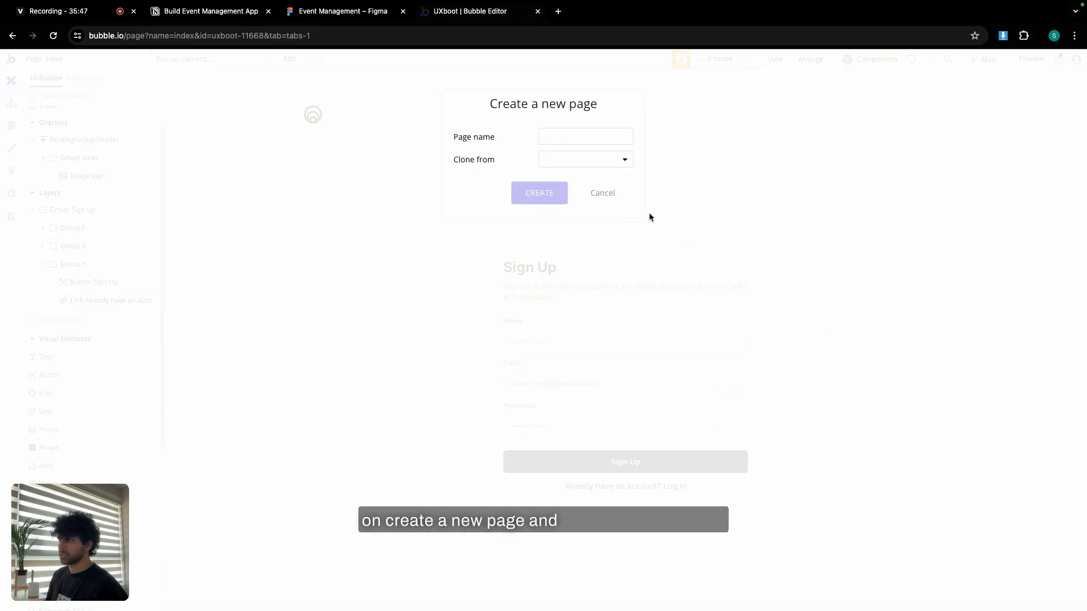
type("log-in")
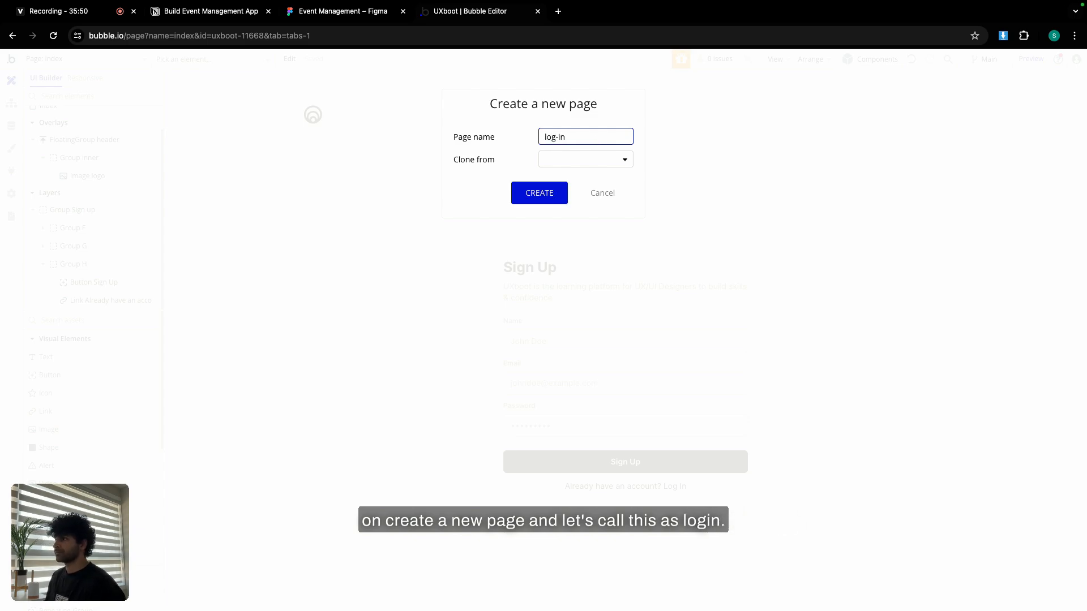
left_click(601, 162)
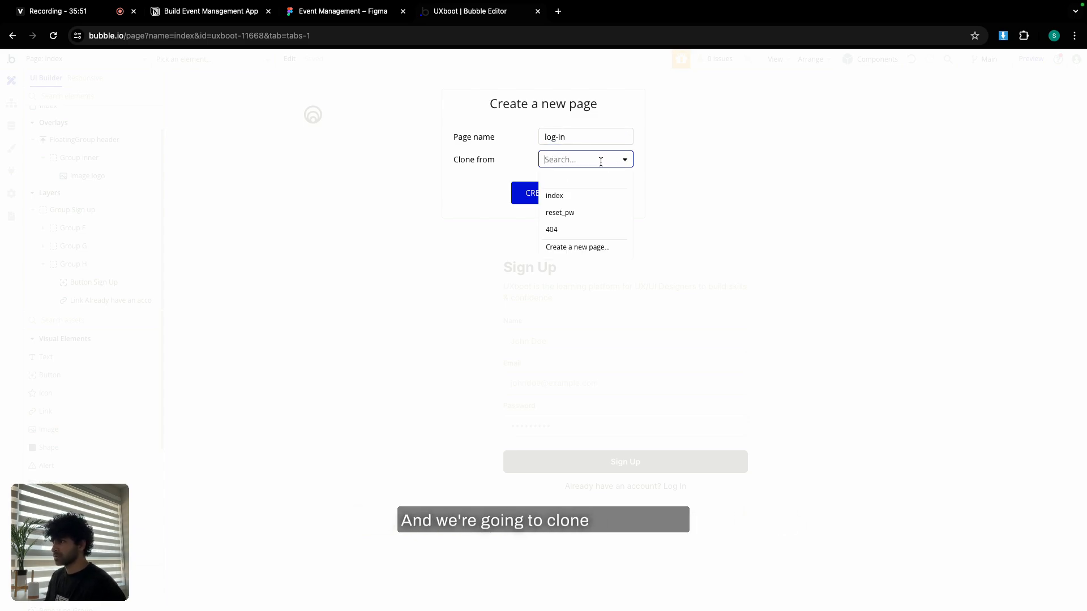
left_click(588, 197)
left_click(539, 194)
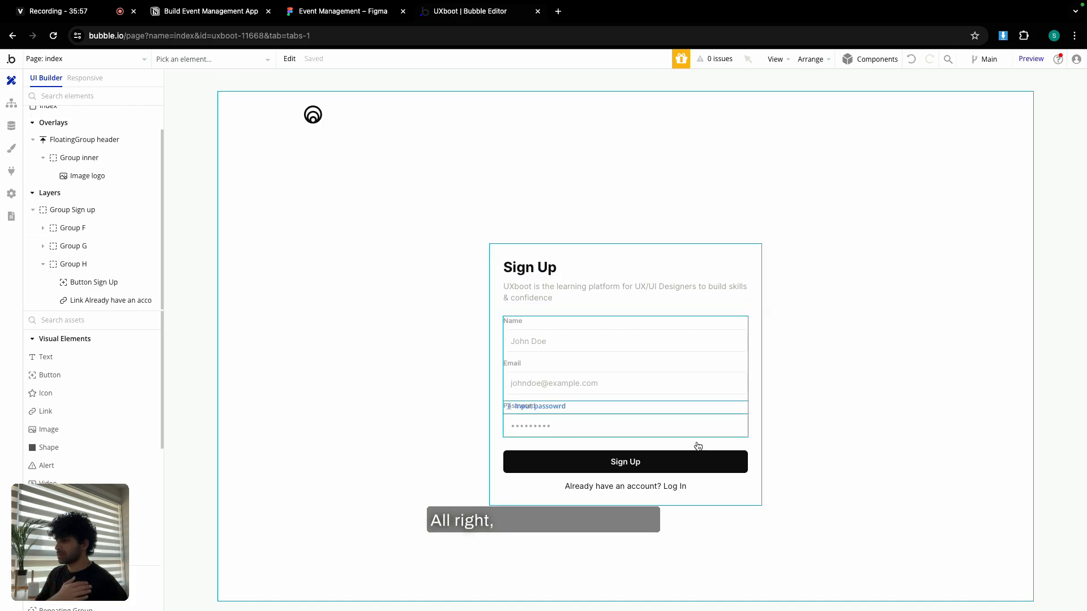
Set the 'Already have an account? Log In' link's destination page to log-in.
double_click(677, 487)
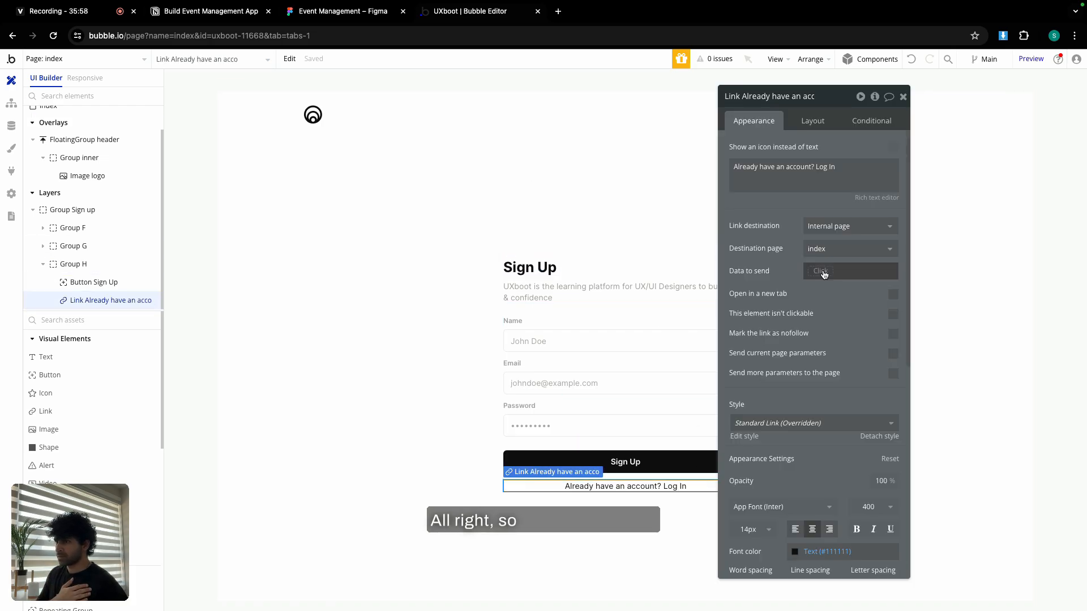
left_click(848, 249)
left_click(815, 296)
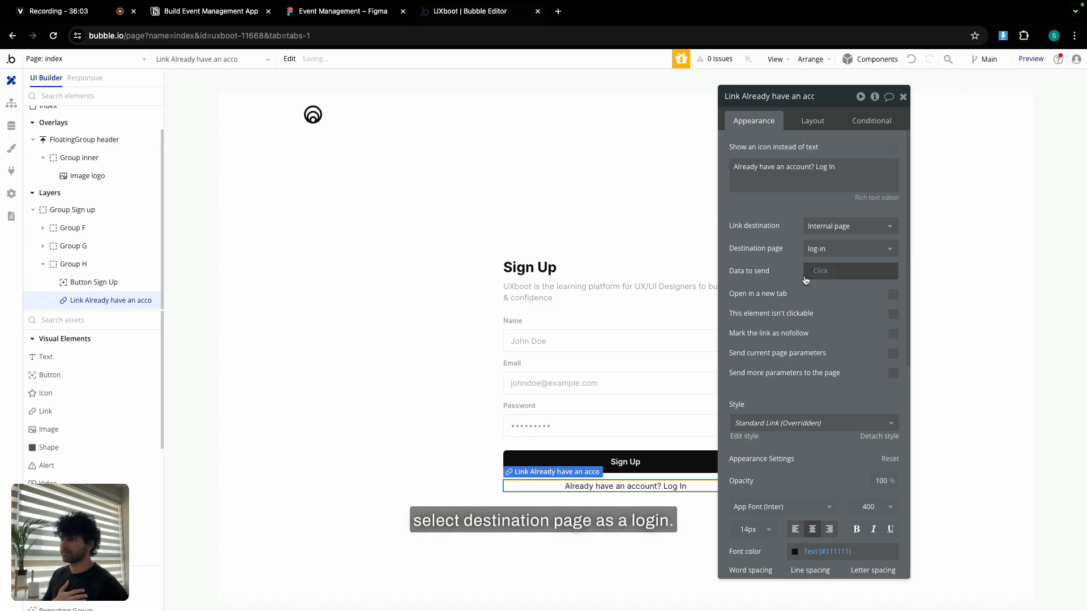
left_click(904, 97)
On the log-in page, change the Sign Up heading text to 'Log In'.
left_click(112, 60)
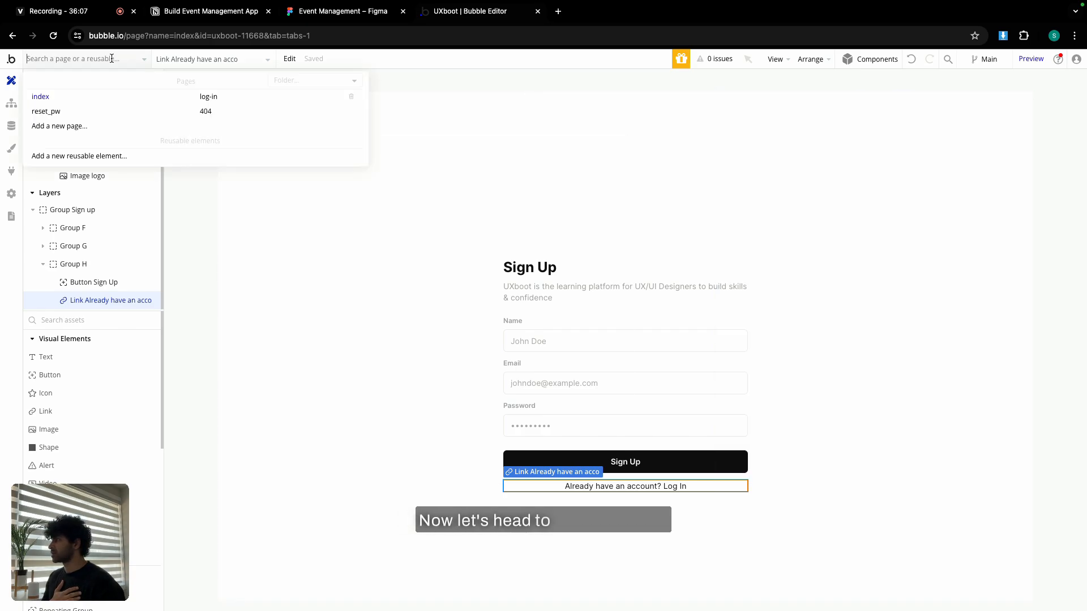
left_click(209, 98)
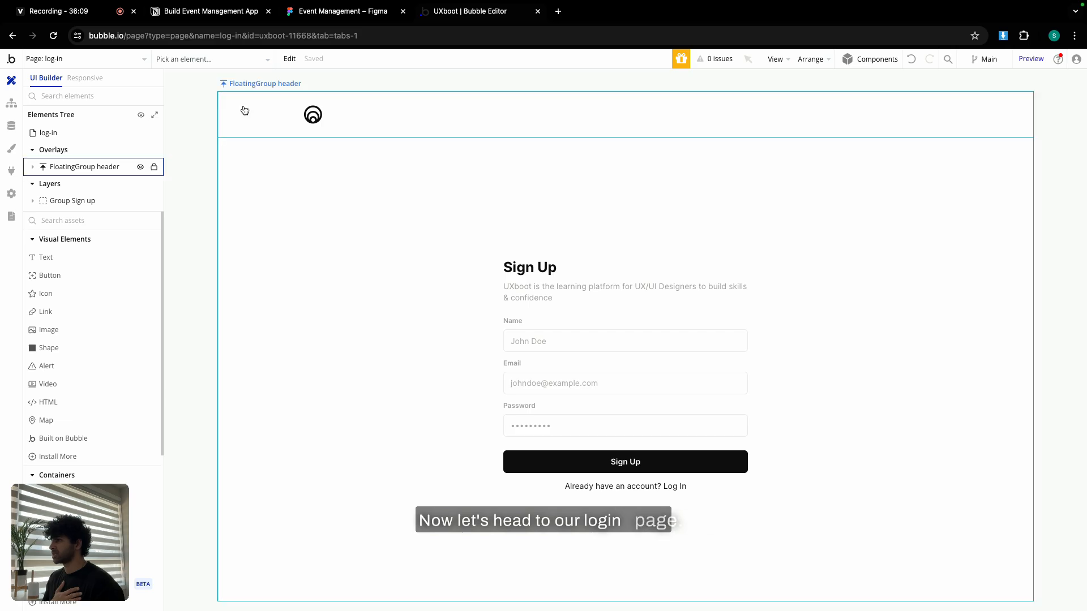
double_click(529, 267)
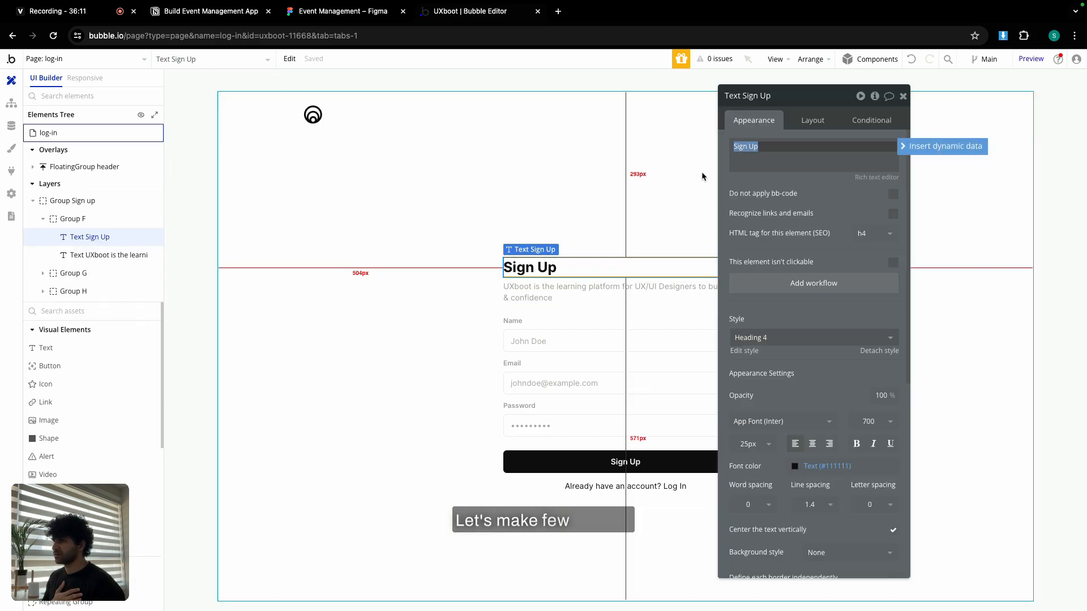
type("Log In")
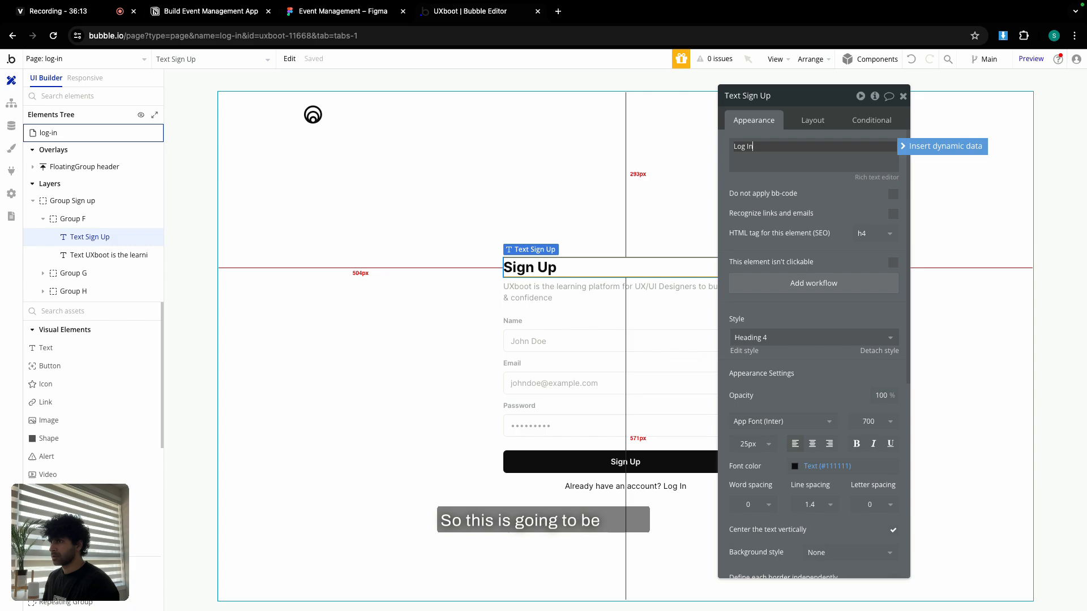
Change the log-in page title to 'UXboot | Log In'.
left_click(421, 219)
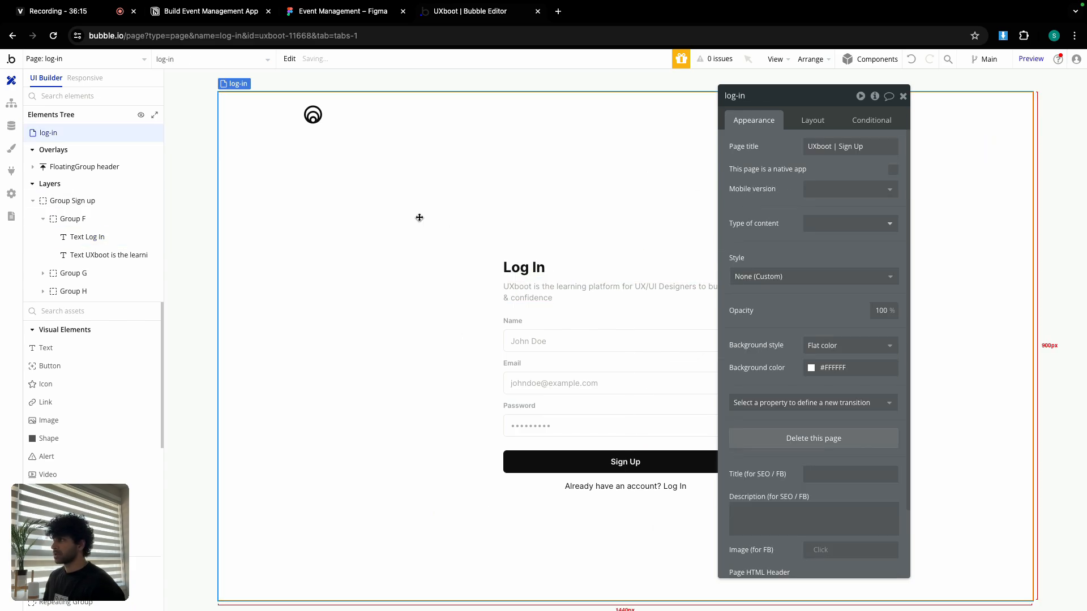
triple_click(864, 149)
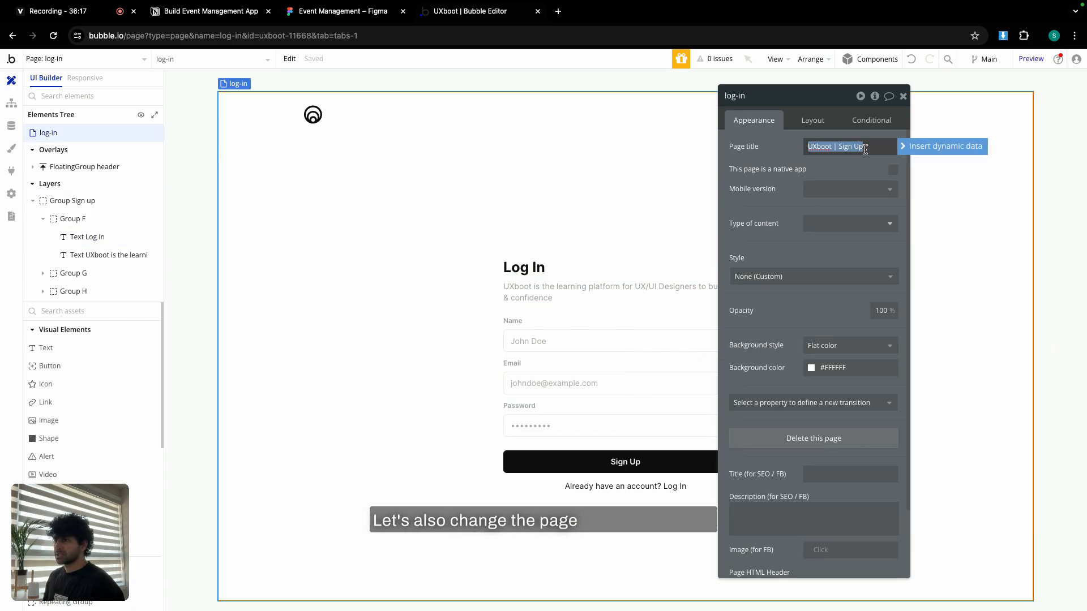
key("Right")
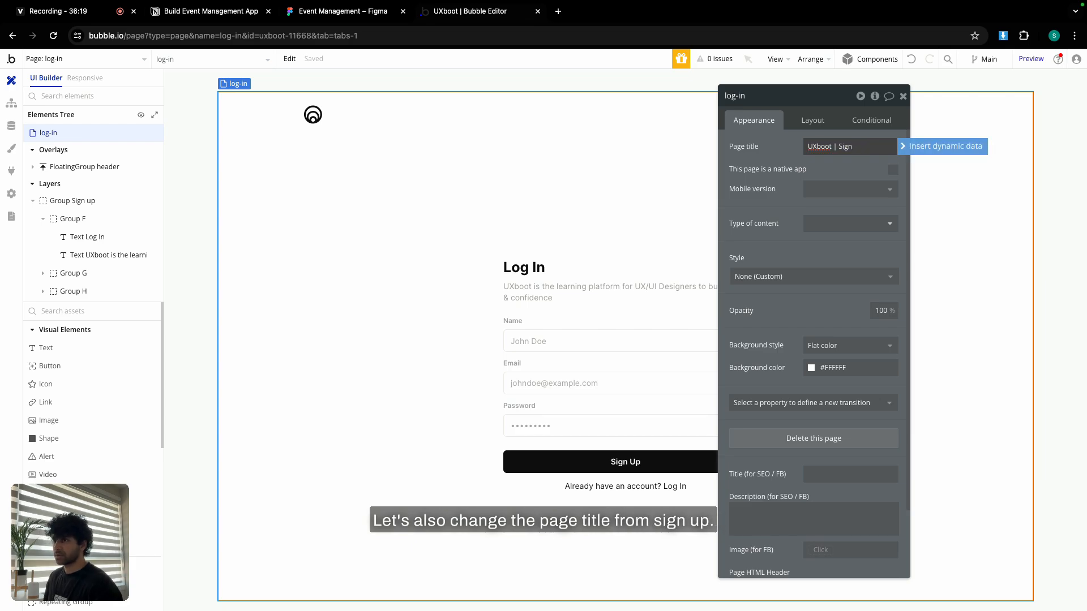
key("BackSpace")
key("BackSpace")
key("BackSpace")
key("BackSpace")
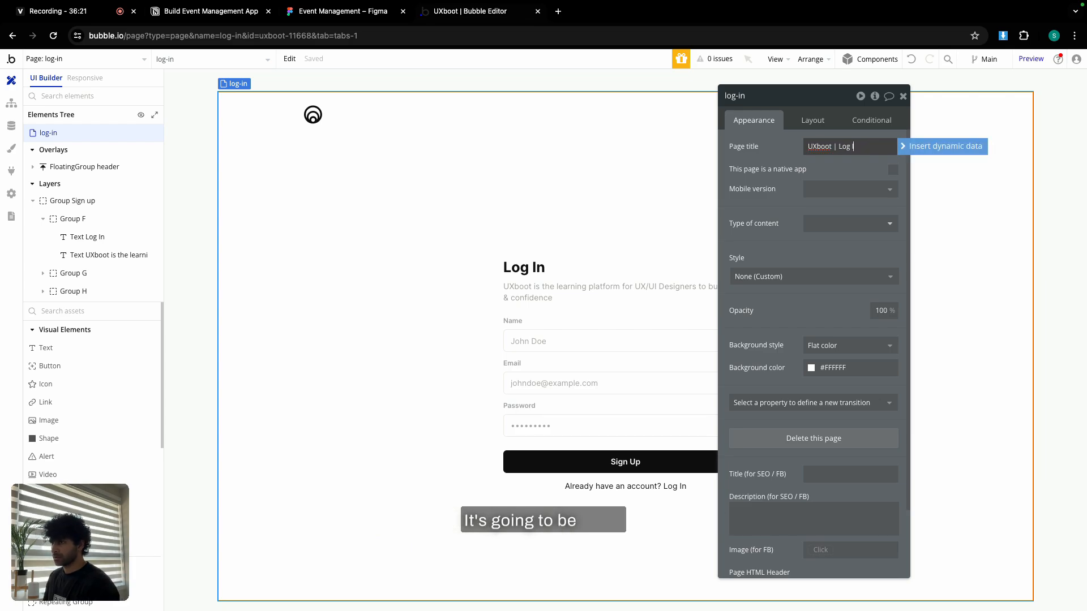
left_click(904, 97)
Delete the Name field group and relabel the form's button 'Log In'.
left_click(587, 328)
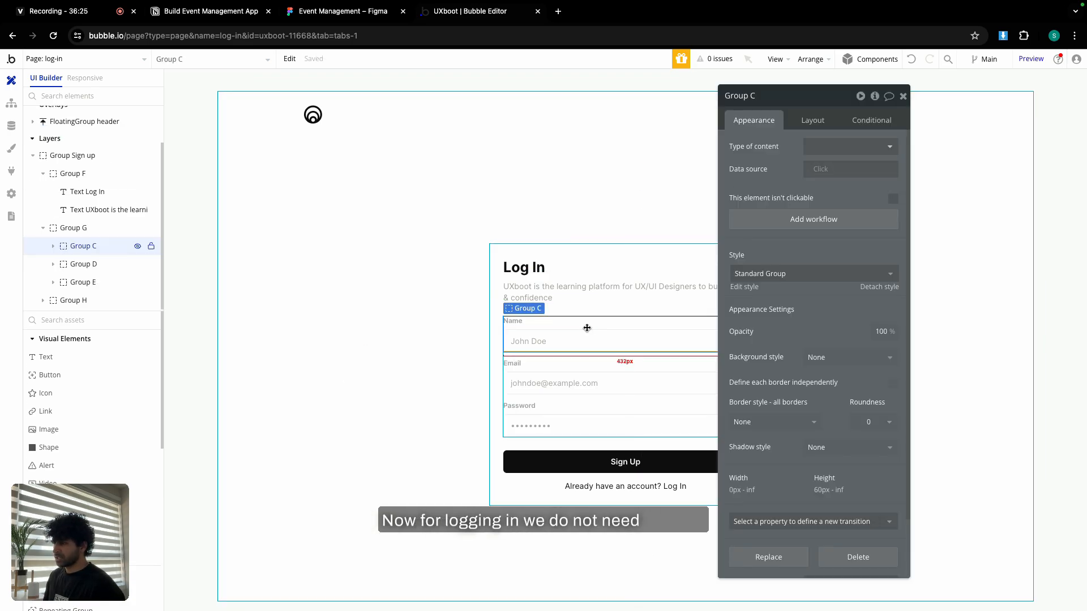
key("Delete")
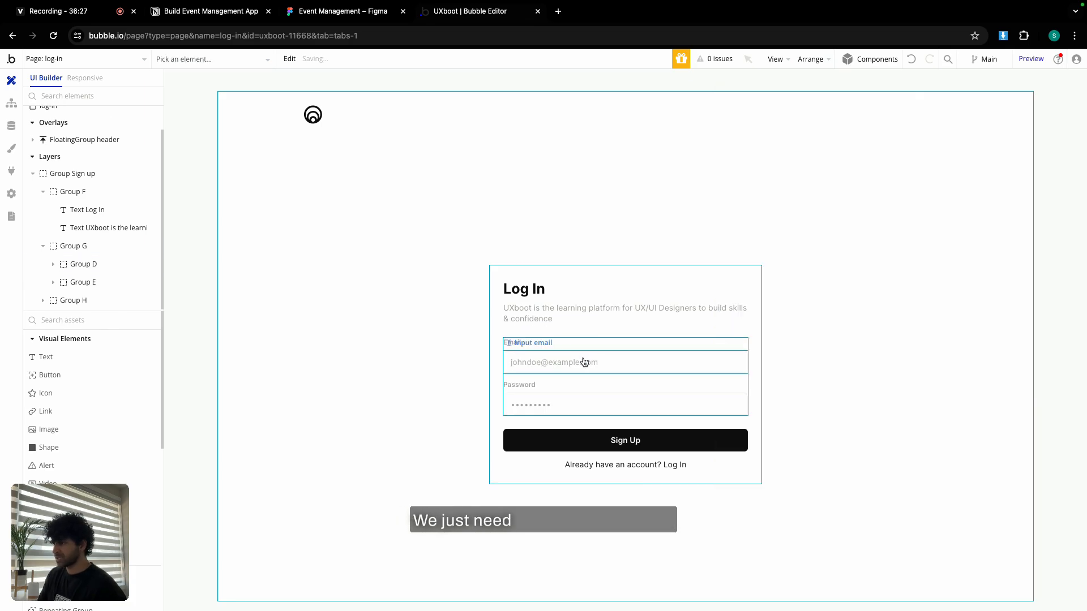
left_click(570, 442)
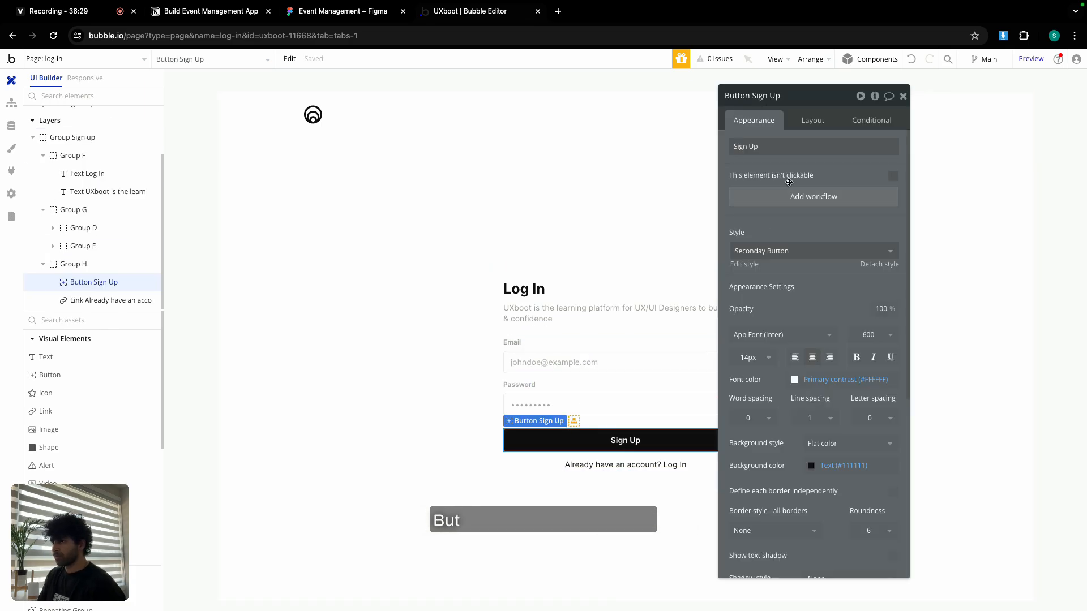
left_click(789, 148)
type("Log In")
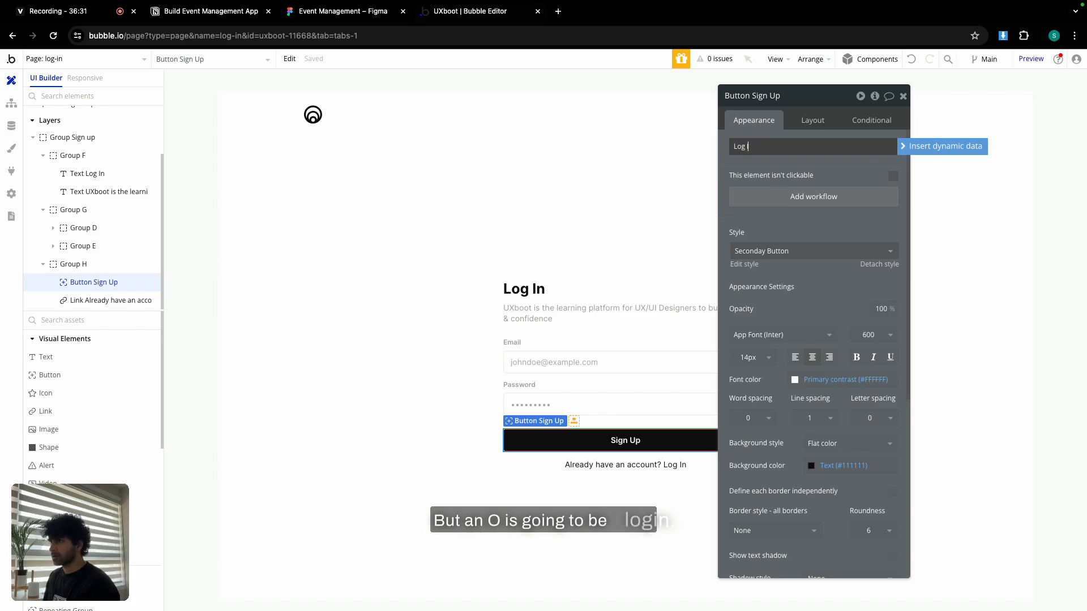
Change the link text to 'Don't have an account? Sign Up'.
left_click(625, 465)
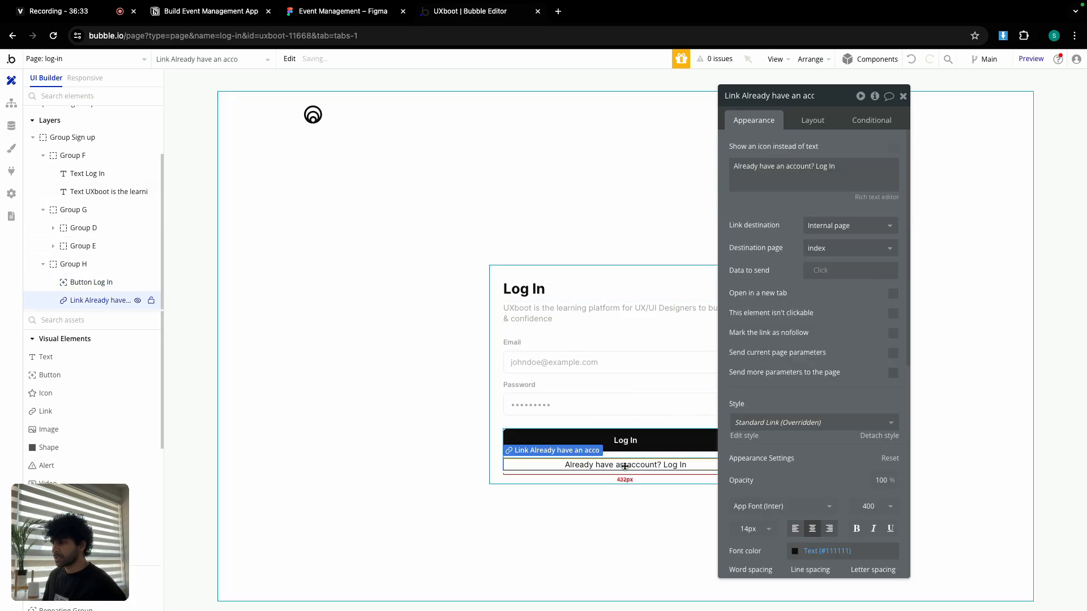
left_click(752, 166)
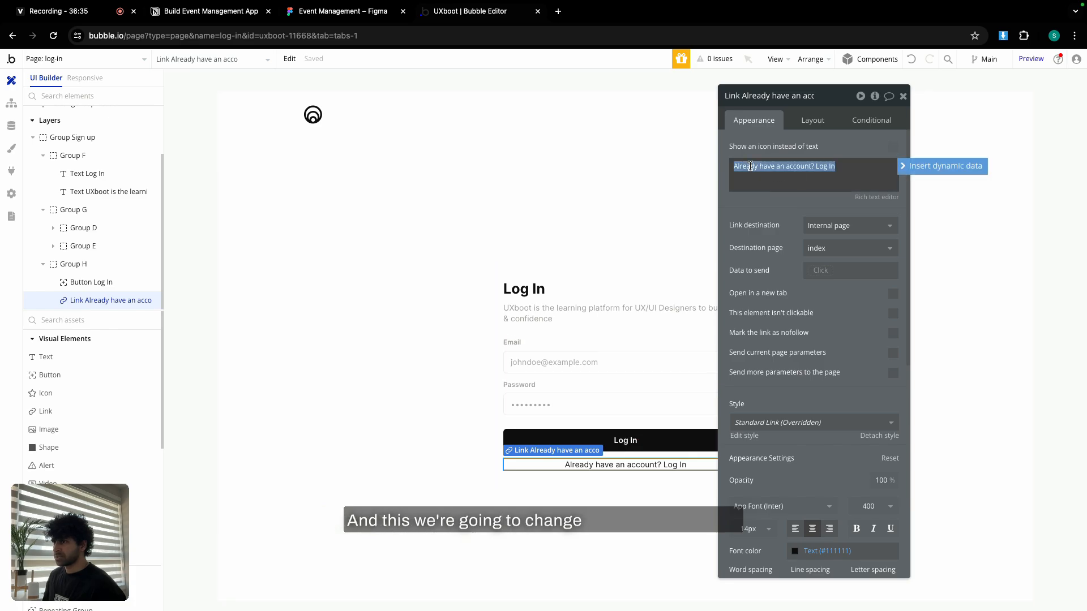
double_click(750, 166)
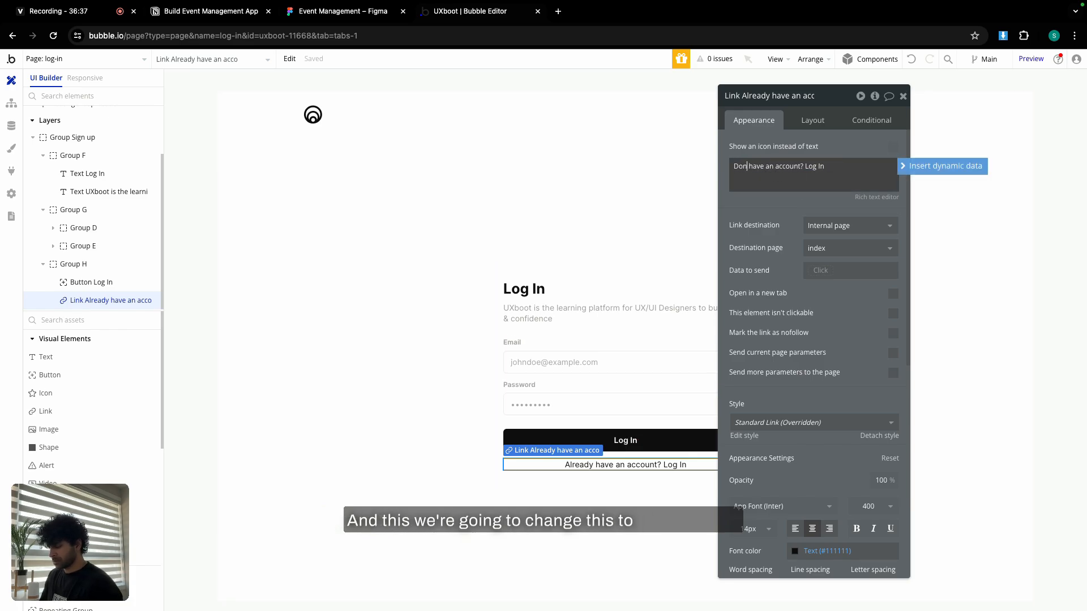
type("Don't")
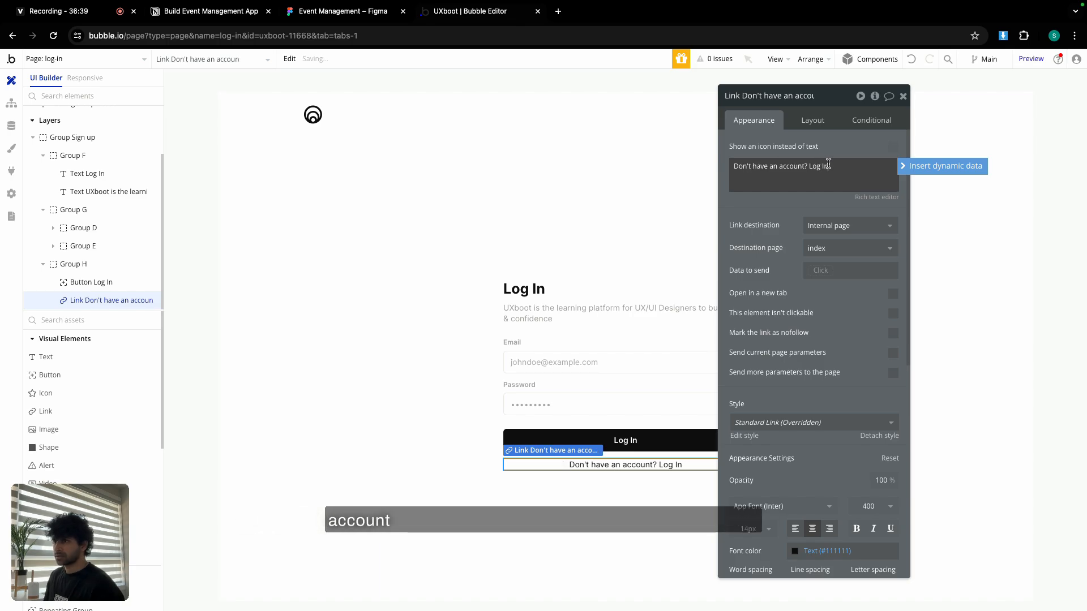
type("Si")
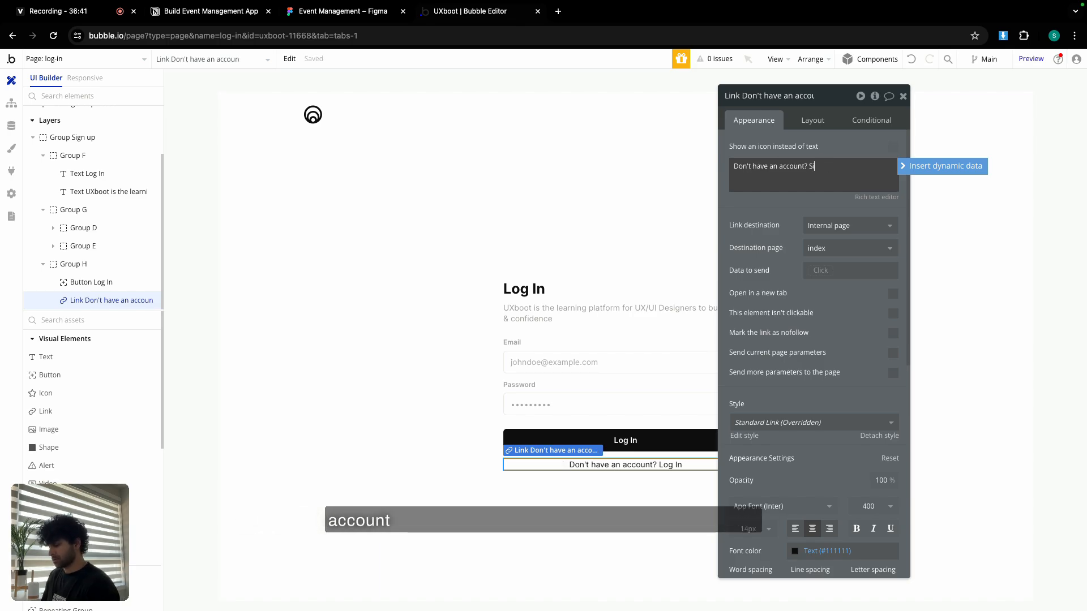
type("gn Up")
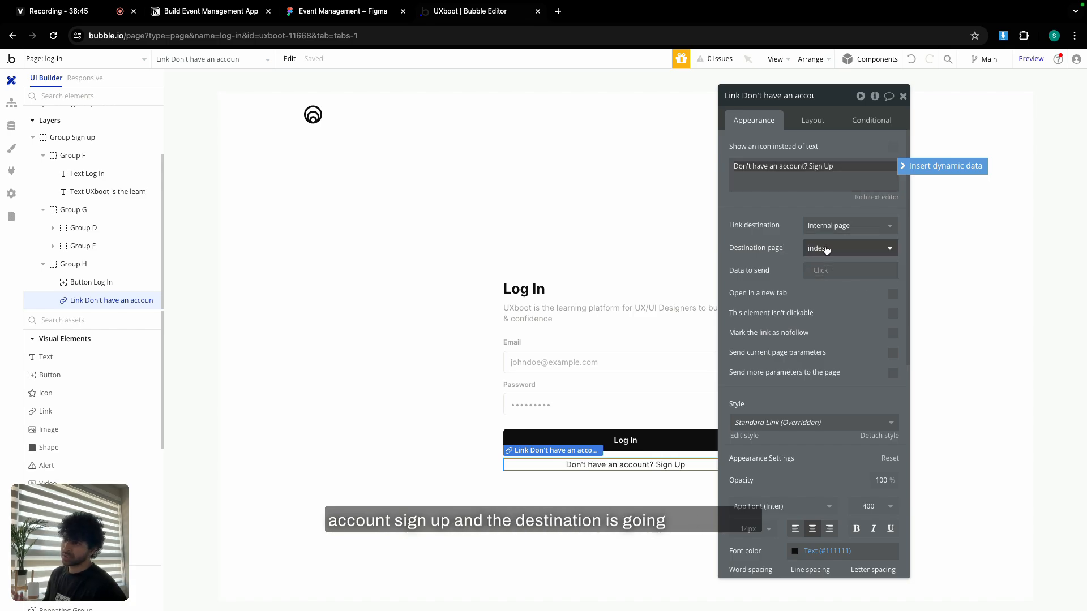
left_click(902, 96)
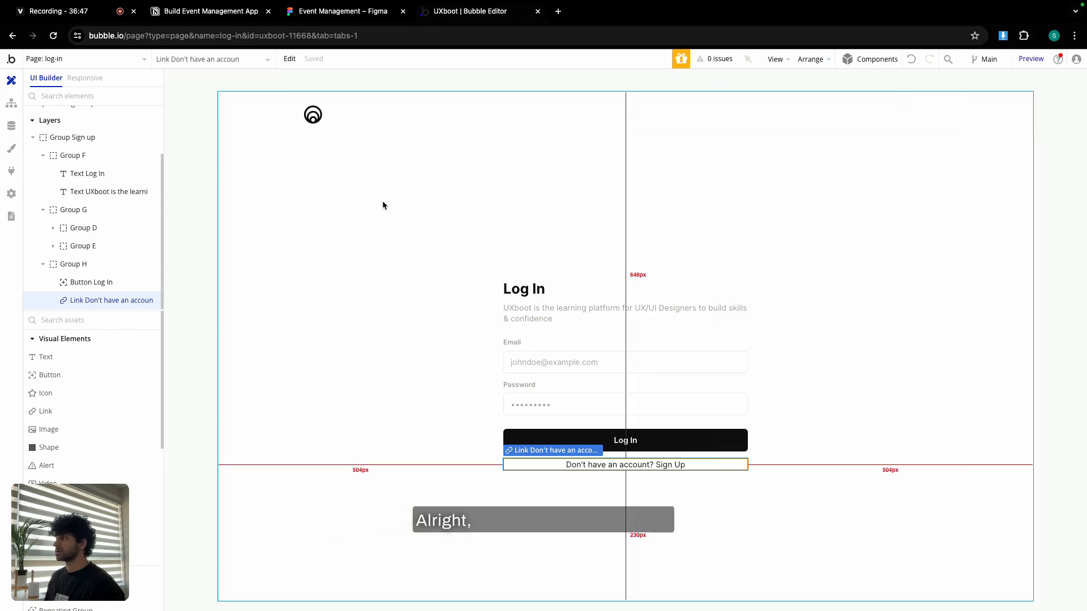
On the index page, create the Sign Up button's click workflow with a Sign the user up action.
left_click(103, 59)
left_click(84, 104)
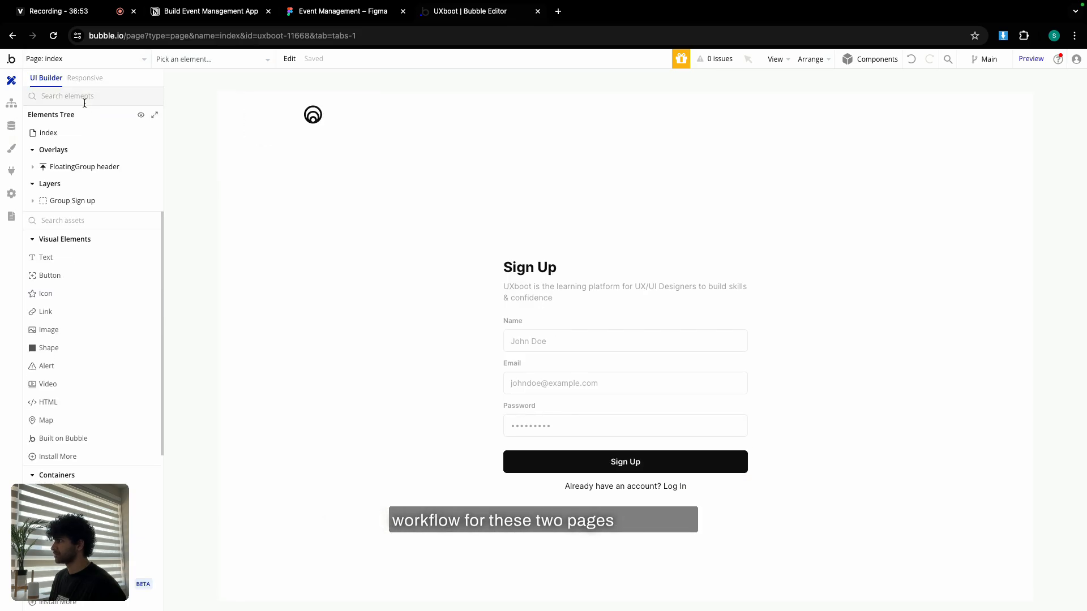
double_click(594, 465)
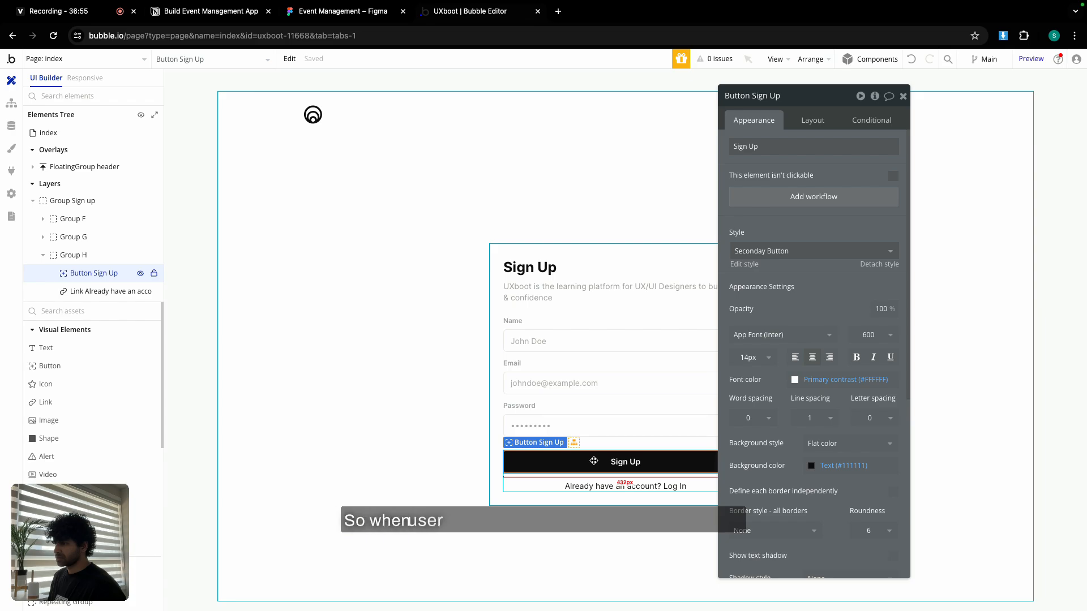
left_click(816, 198)
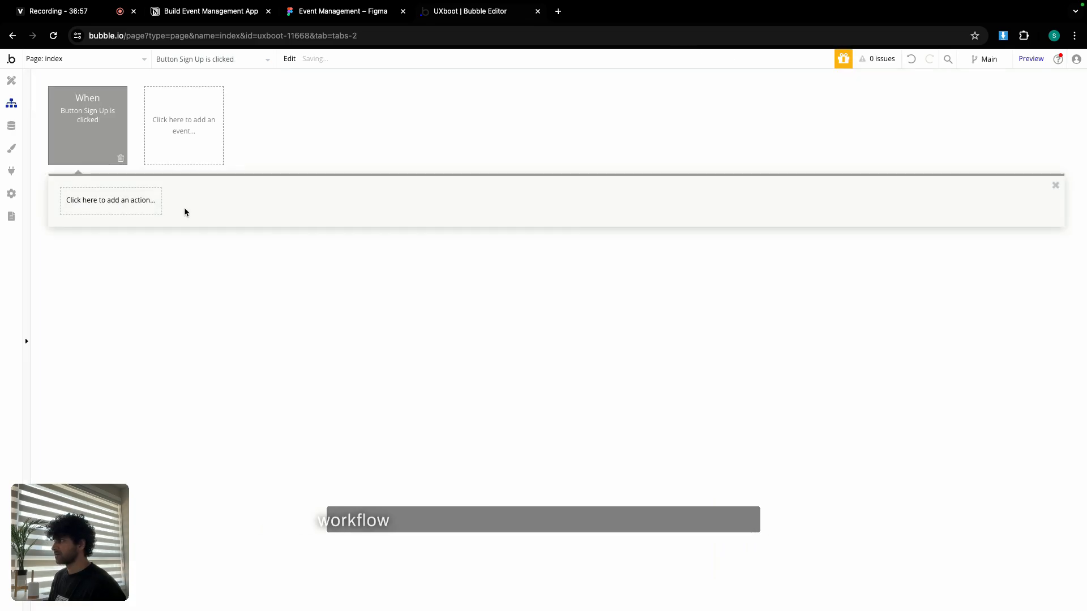
left_click(107, 195)
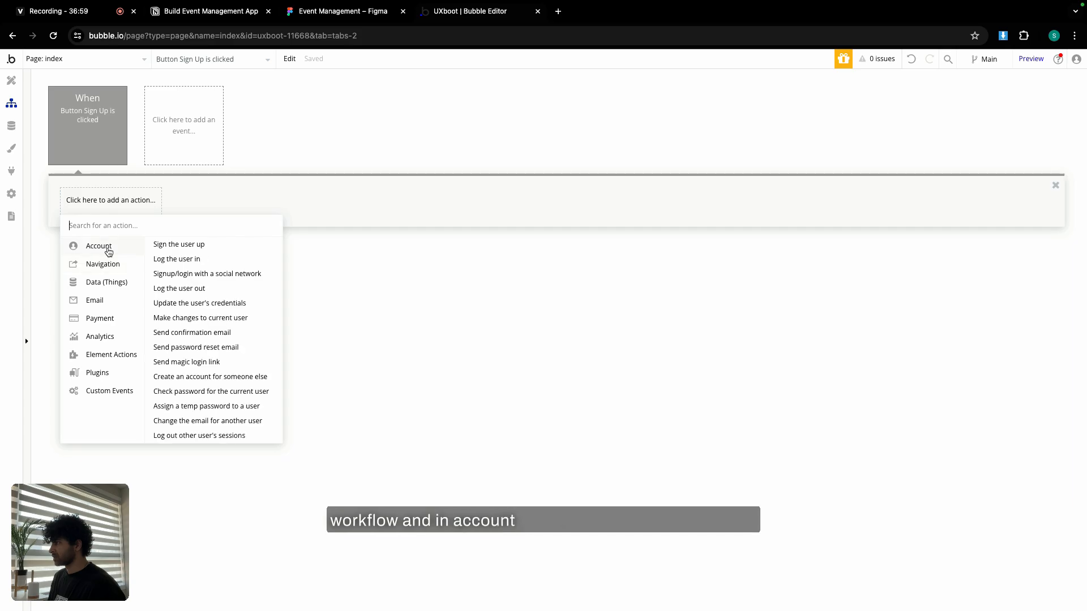
left_click(161, 243)
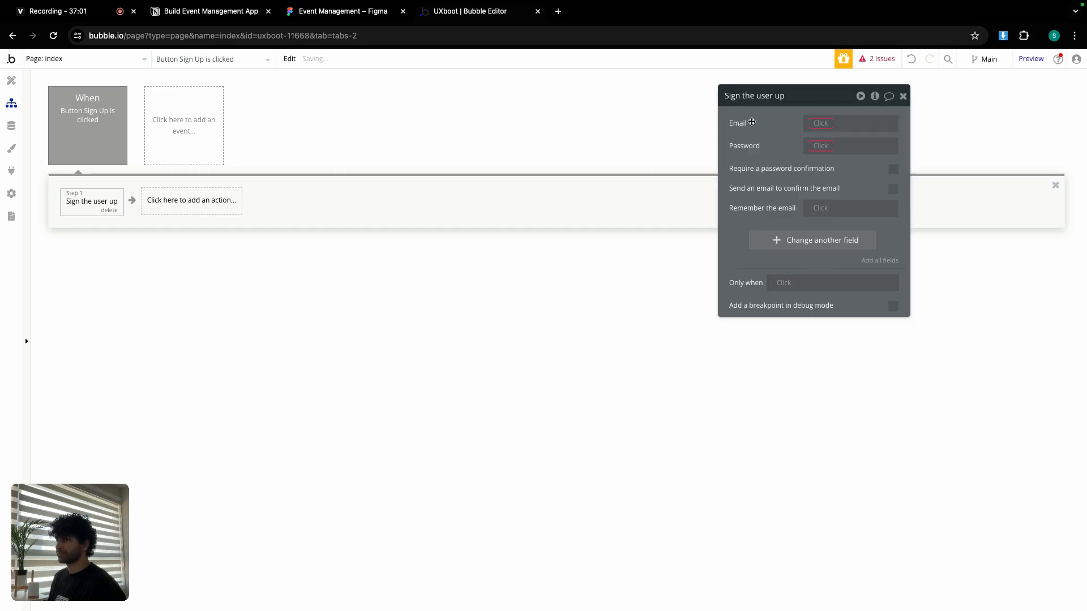
Set the sign-up Email to Input email's value and Password to Input password's value.
left_click(821, 123)
type("emai")
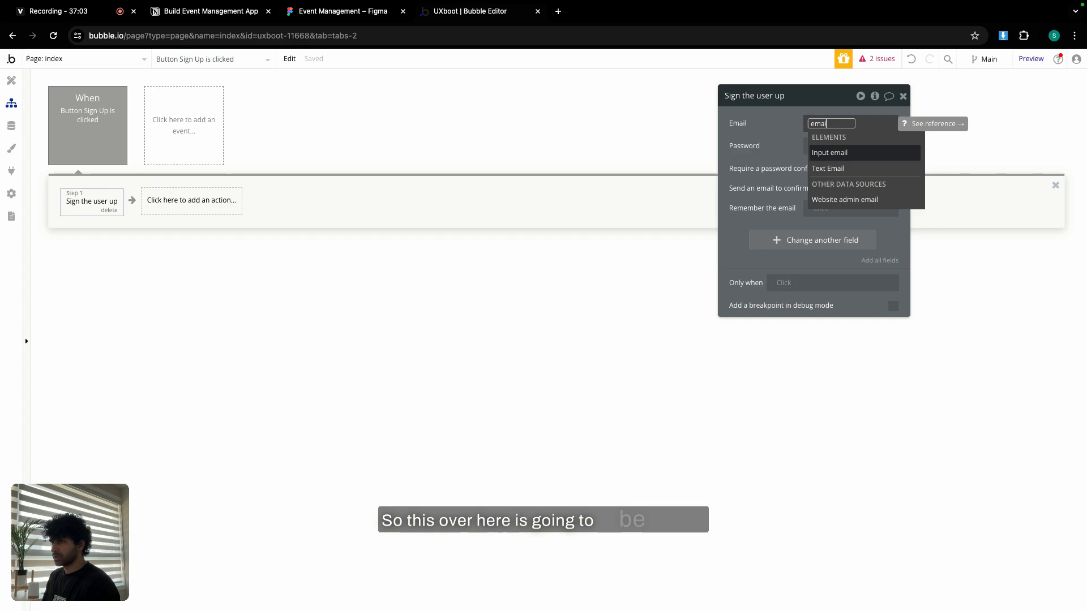
left_click(846, 154)
left_click(876, 155)
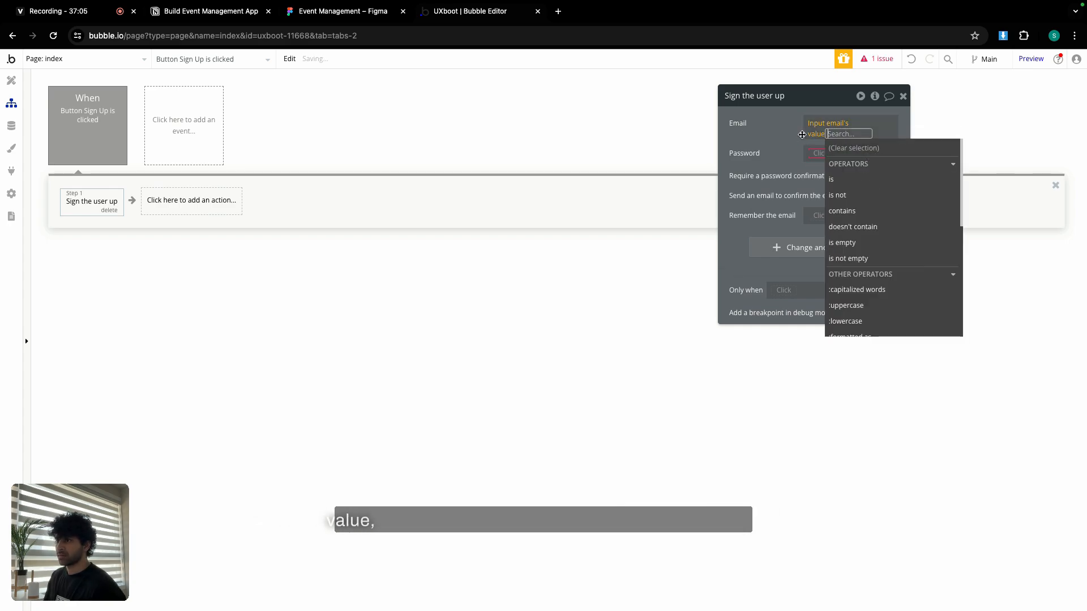
left_click(787, 132)
left_click(820, 145)
type("pass")
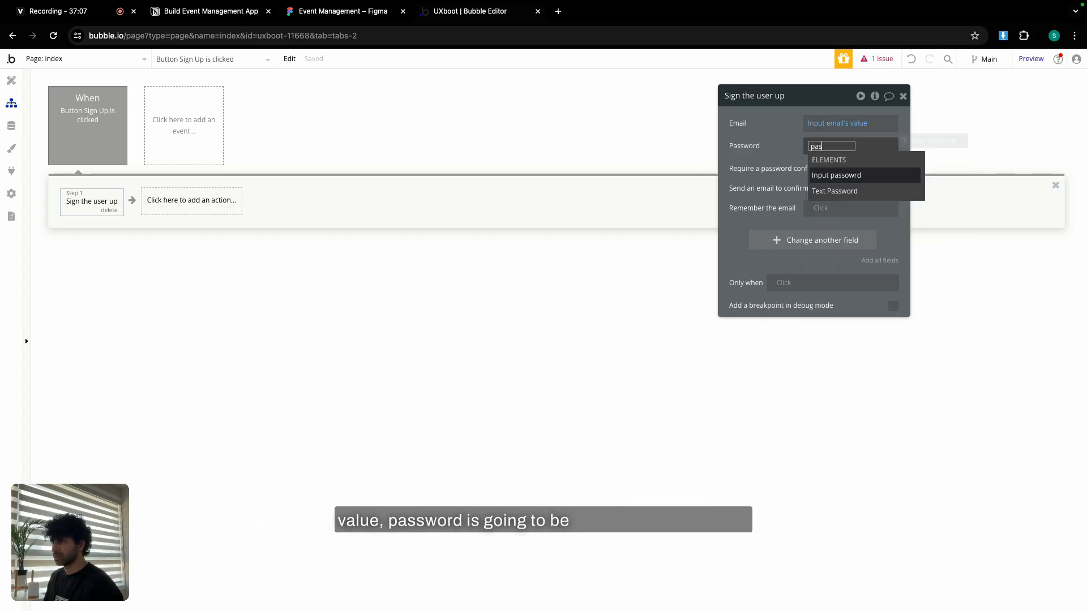
left_click(875, 175)
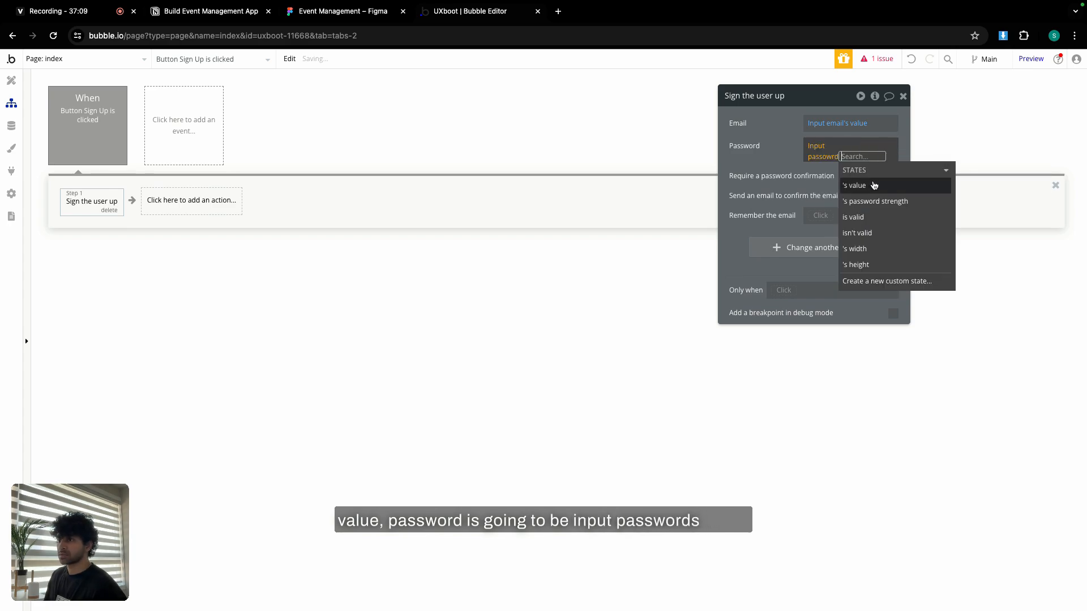
left_click(854, 181)
left_click(778, 158)
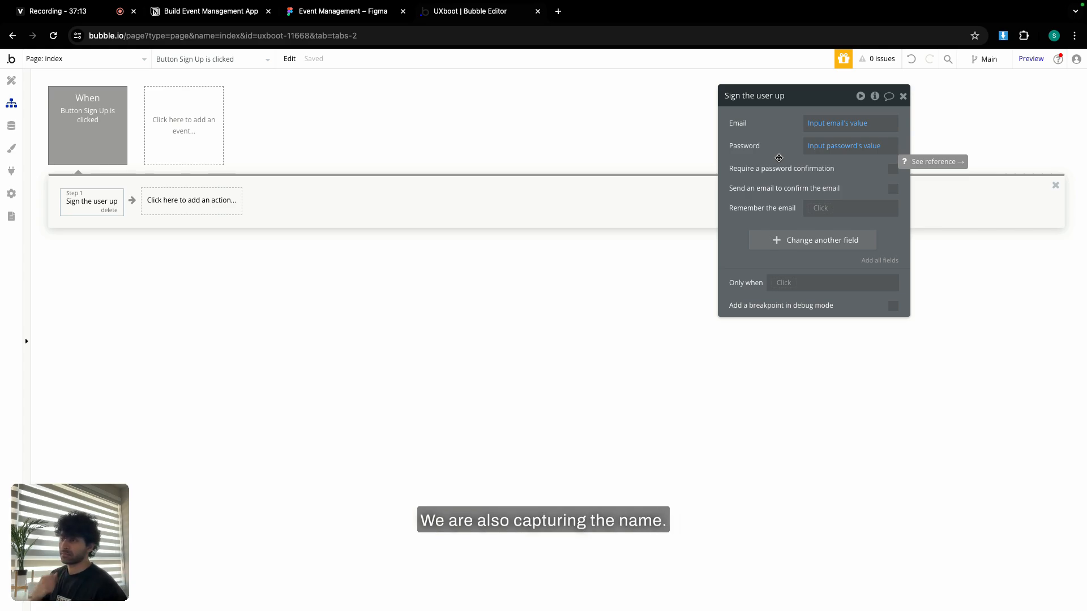
Add the user field name = Input name's value to the sign-up action.
left_click(843, 240)
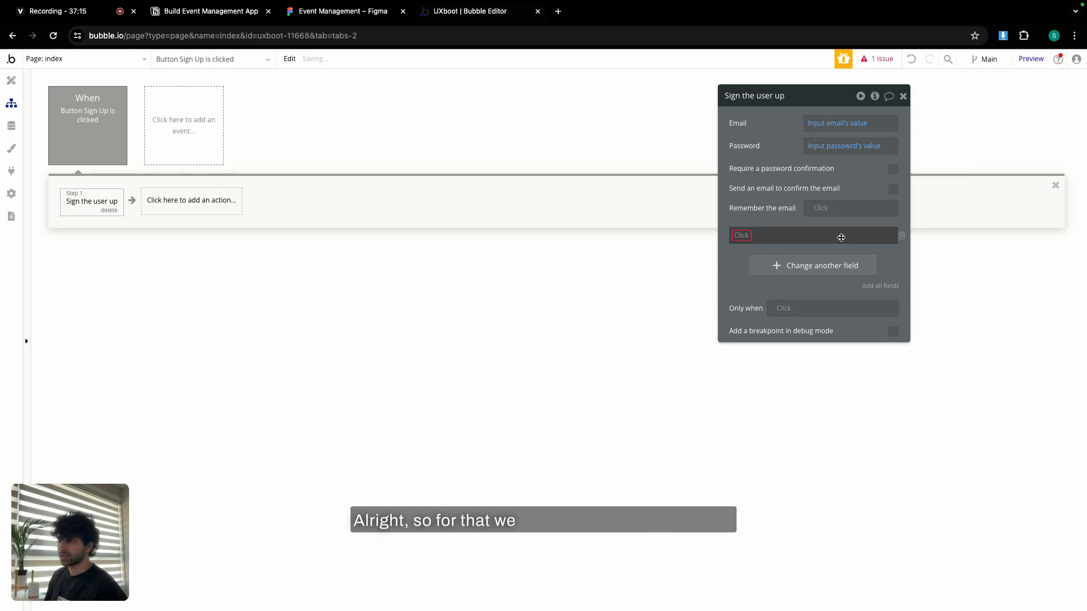
left_click(742, 236)
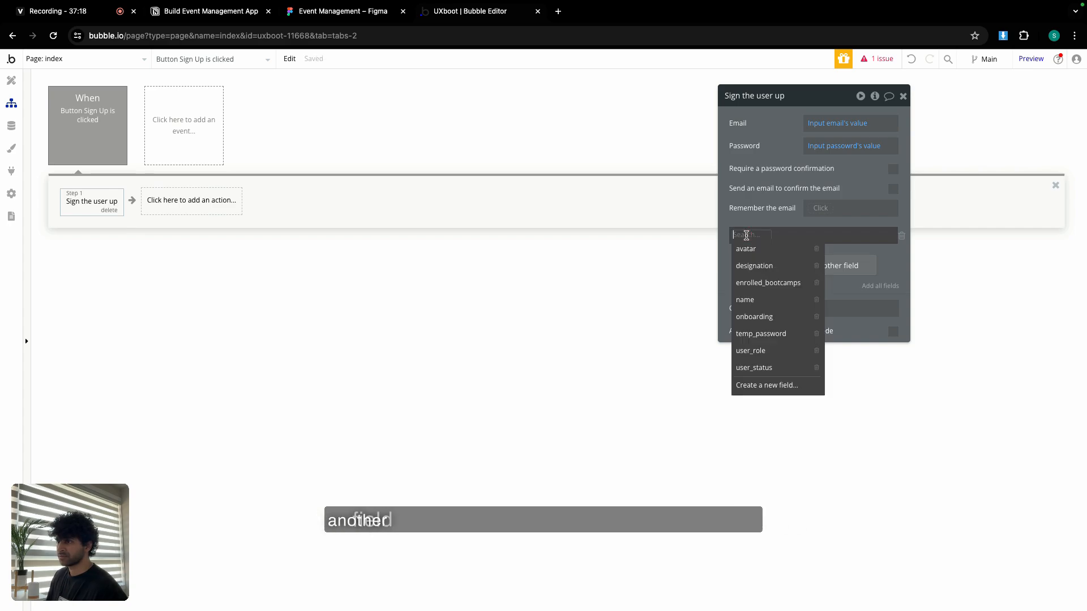
left_click(757, 300)
left_click(775, 236)
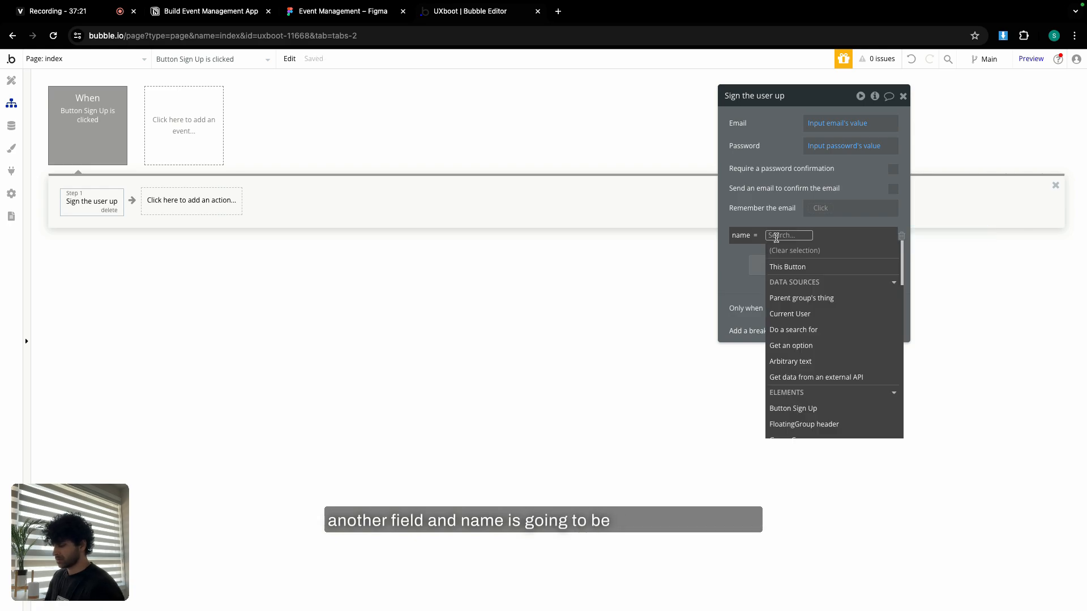
type("nam")
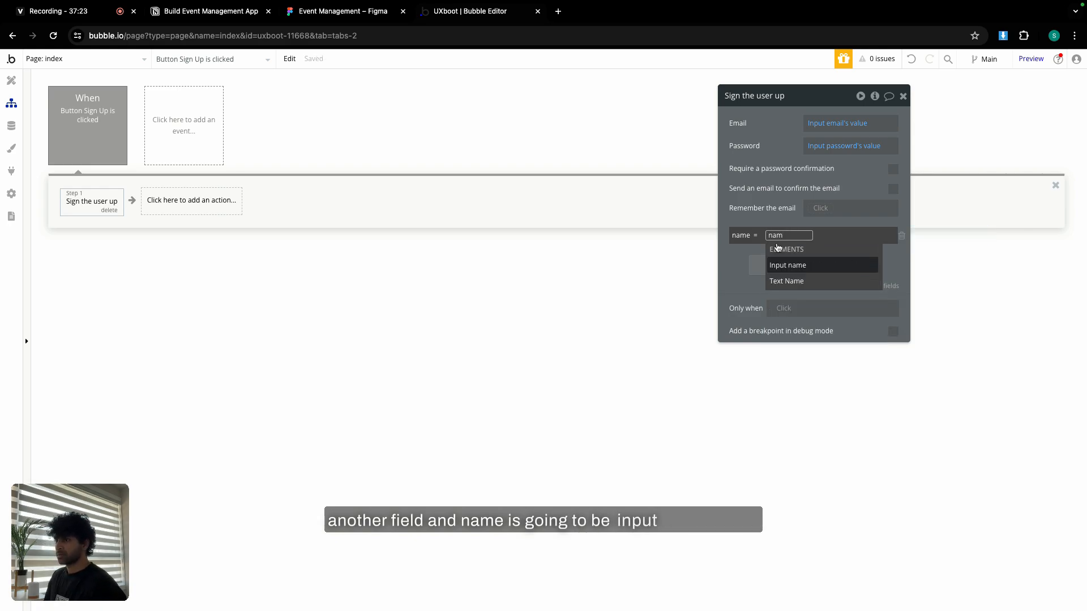
left_click(790, 265)
left_click(817, 265)
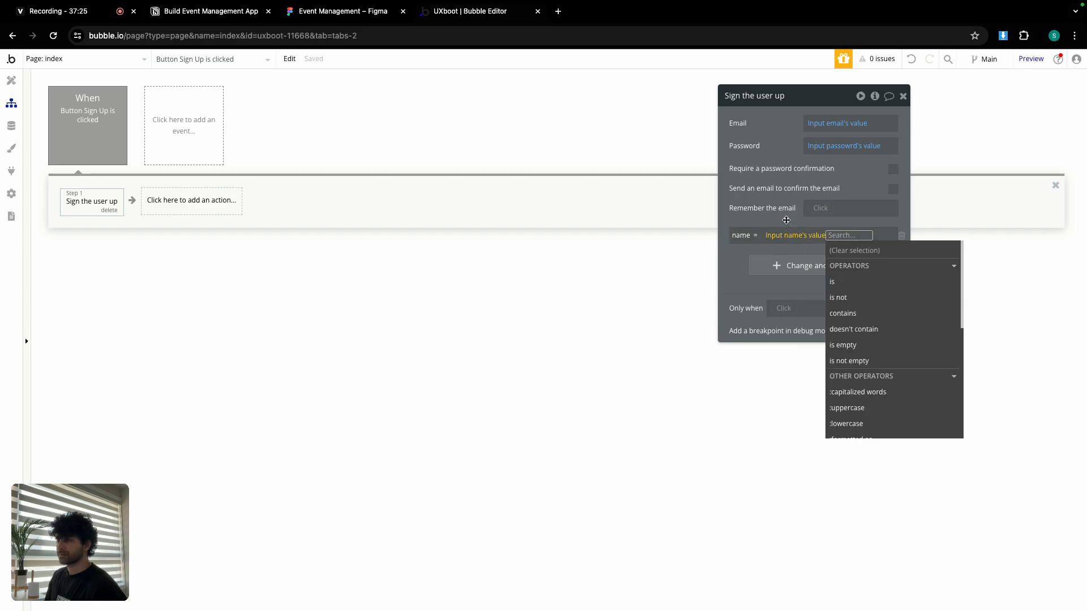
left_click(786, 220)
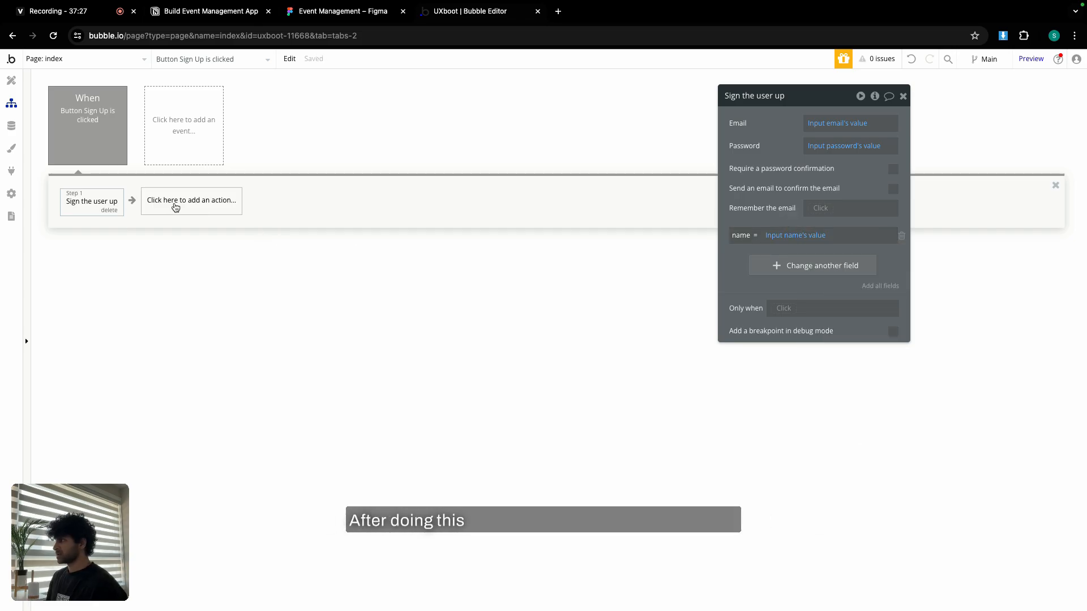
left_click(153, 206)
Add a Reset inputs step, then a Go to page step, to the Sign Up workflow.
mouse_move(192, 385)
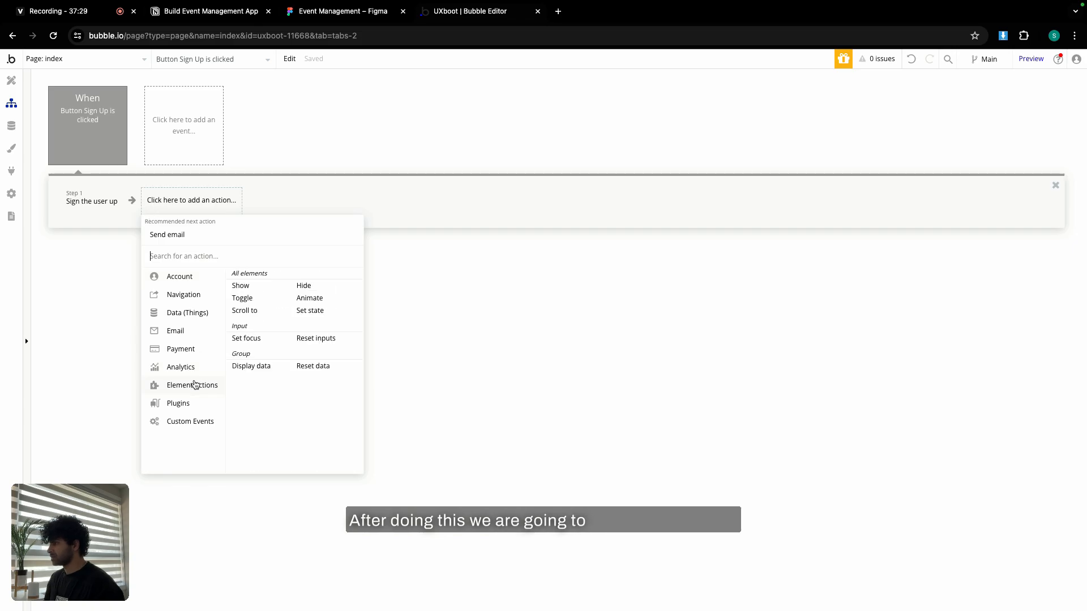
left_click(305, 340)
left_click(267, 207)
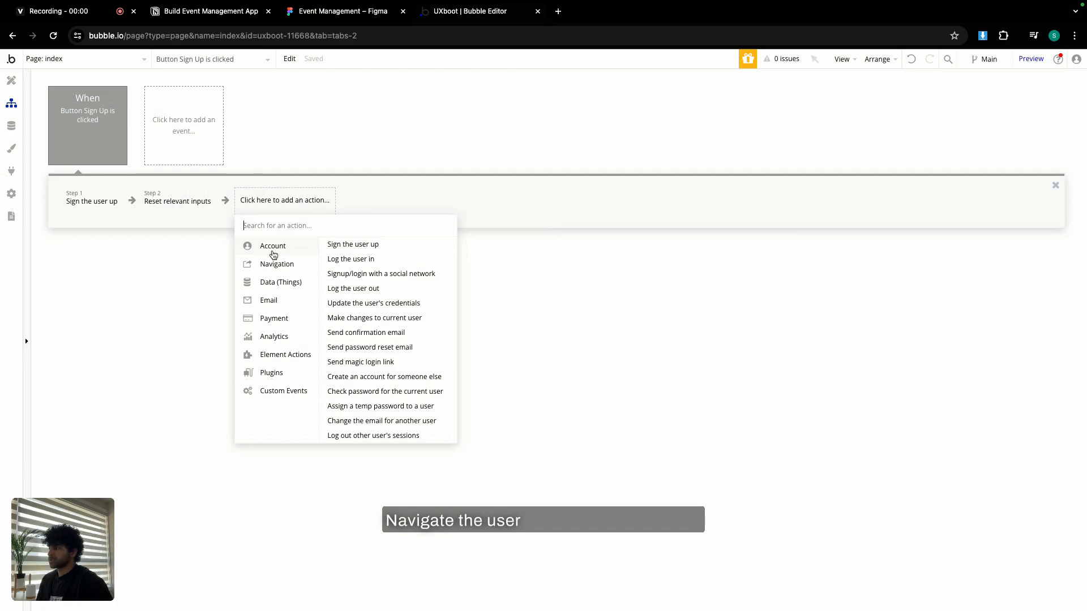
mouse_move(274, 266)
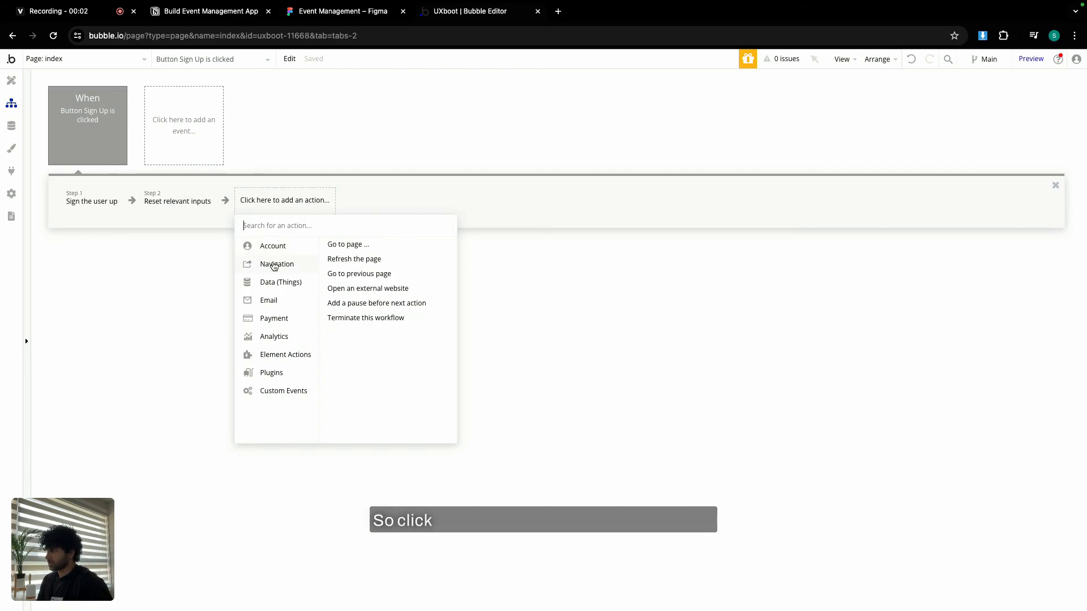
left_click(354, 244)
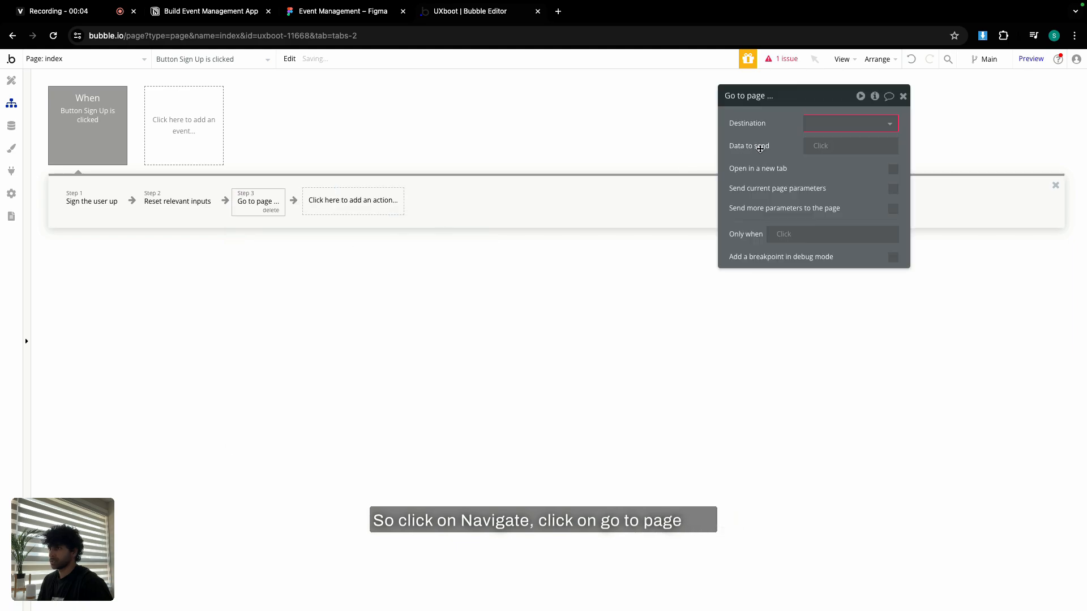
Create a new page 'onboarding' and set it as the Go to page destination.
left_click(823, 126)
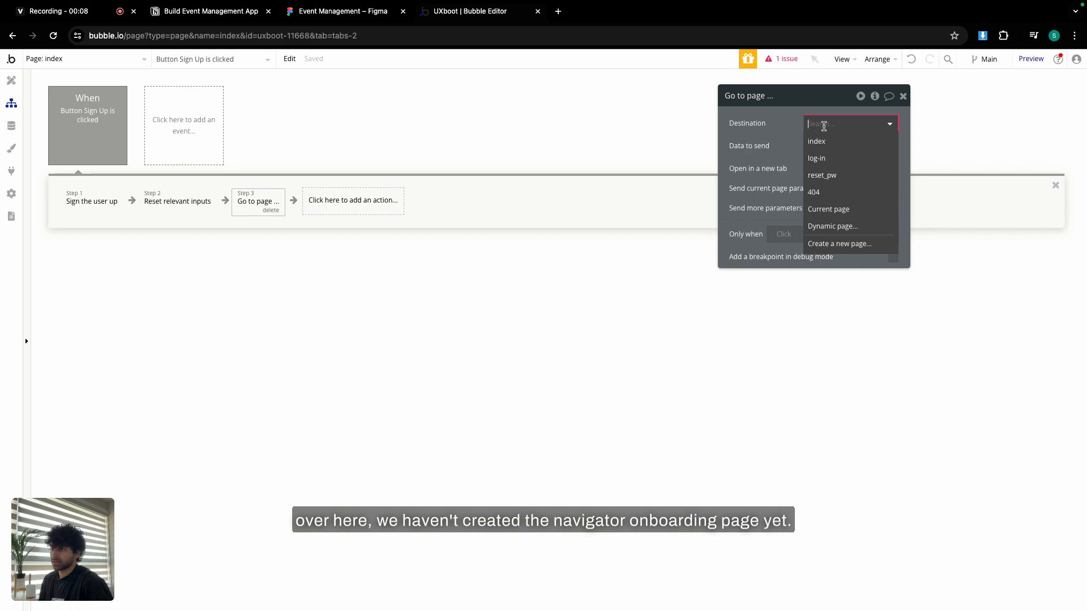
left_click(843, 243)
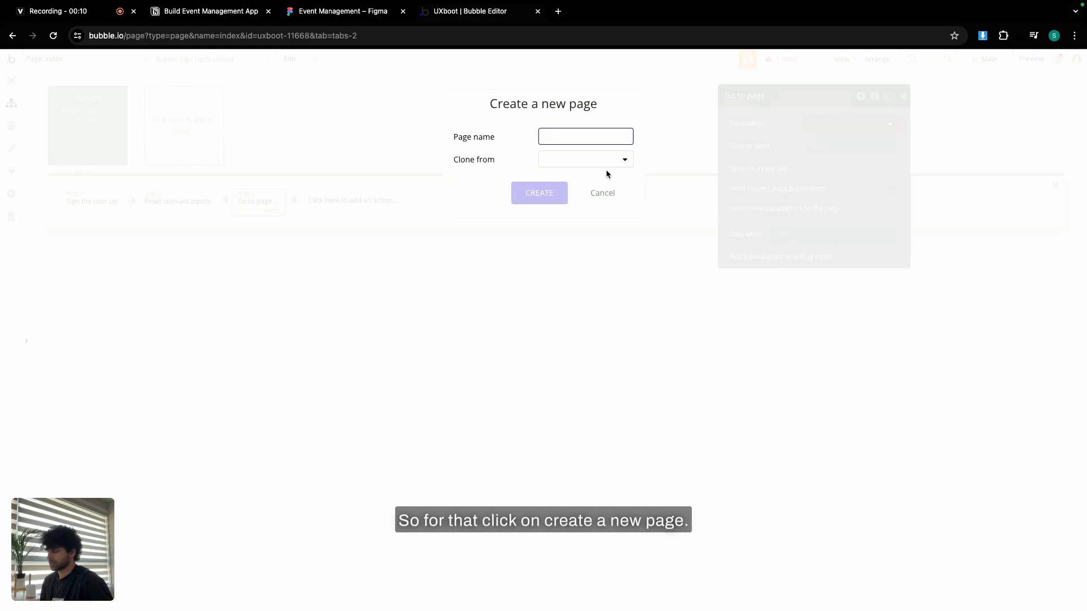
type("onboardin")
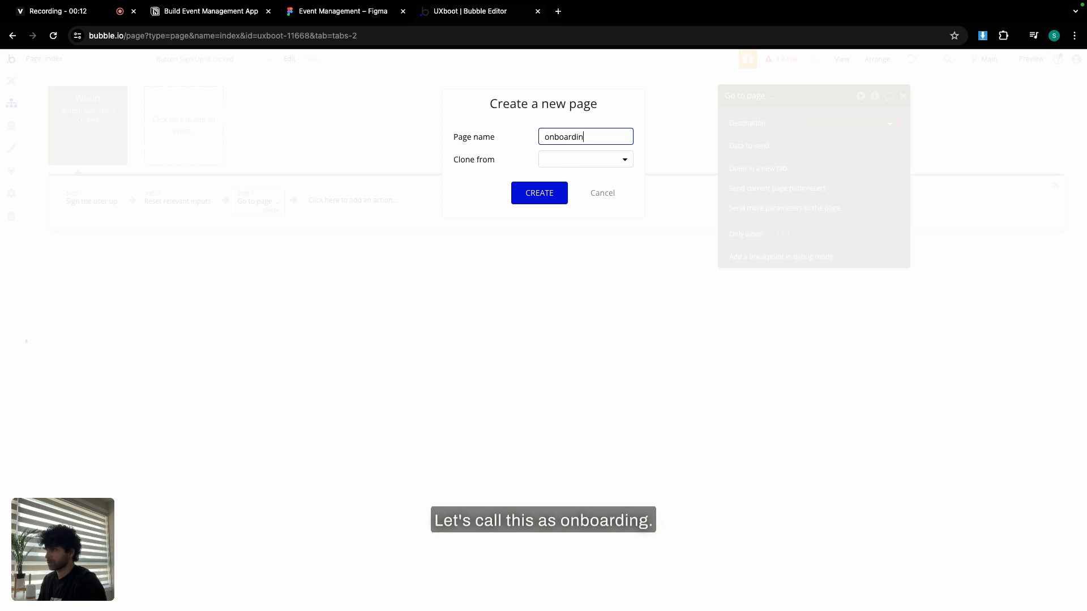
type("g")
left_click(540, 193)
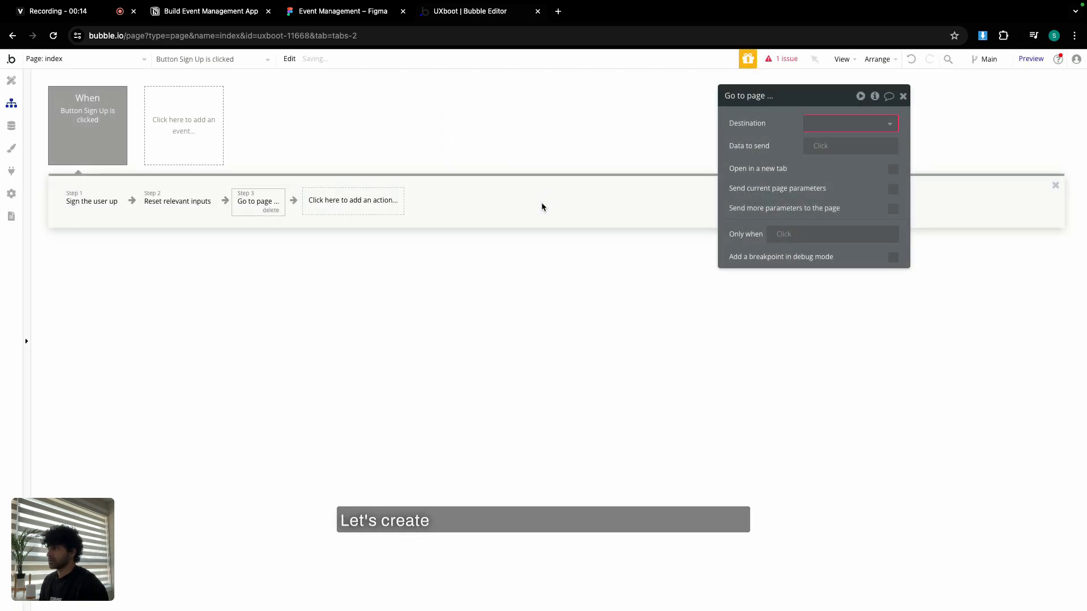
left_click(810, 124)
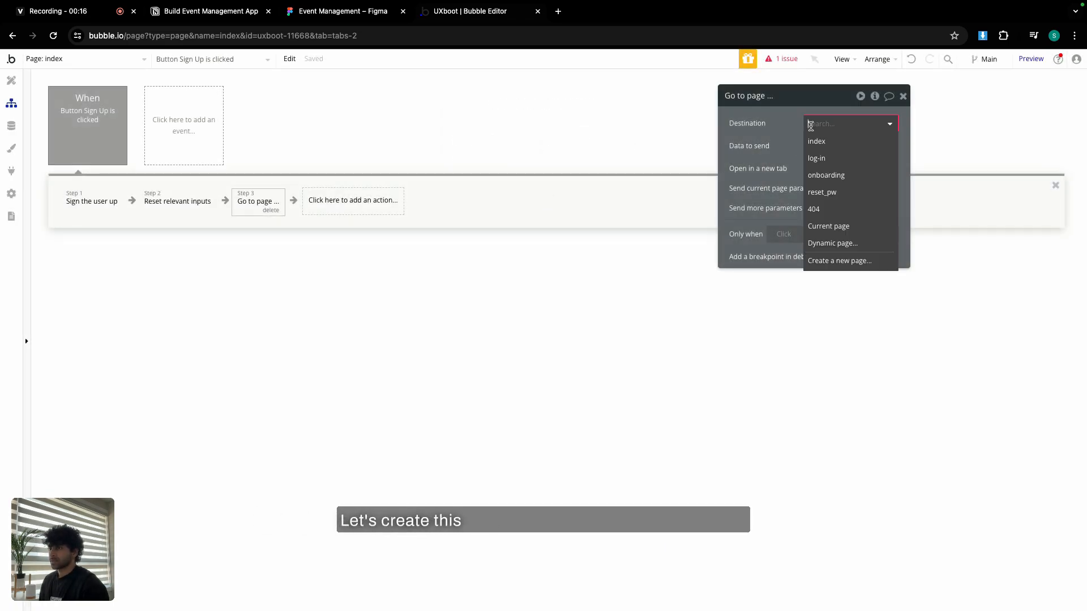
left_click(841, 176)
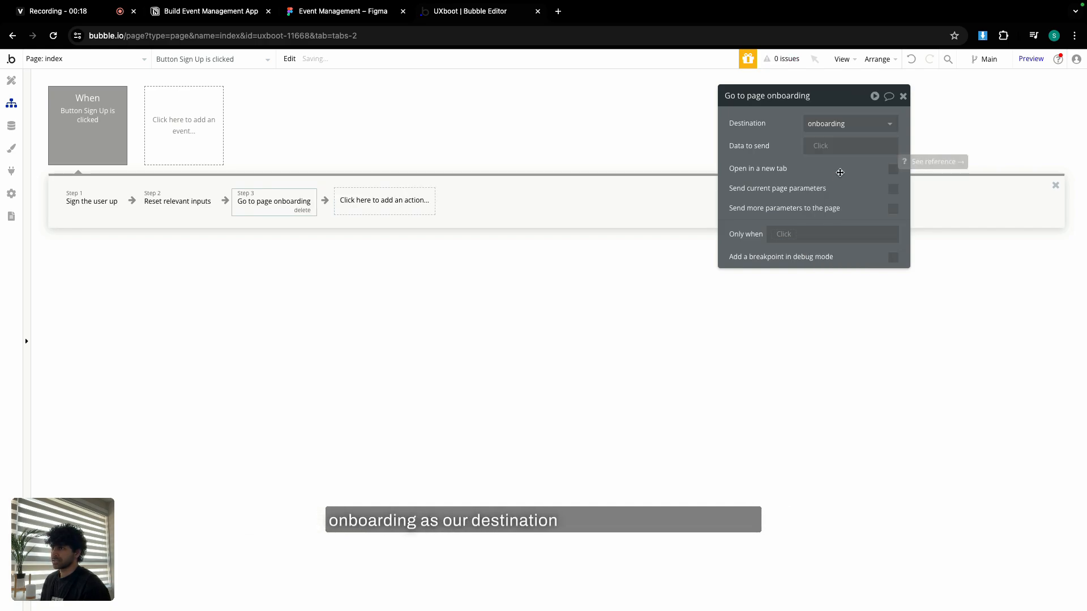
Send Current User as data, setting the onboarding page's content type to User.
left_click(837, 153)
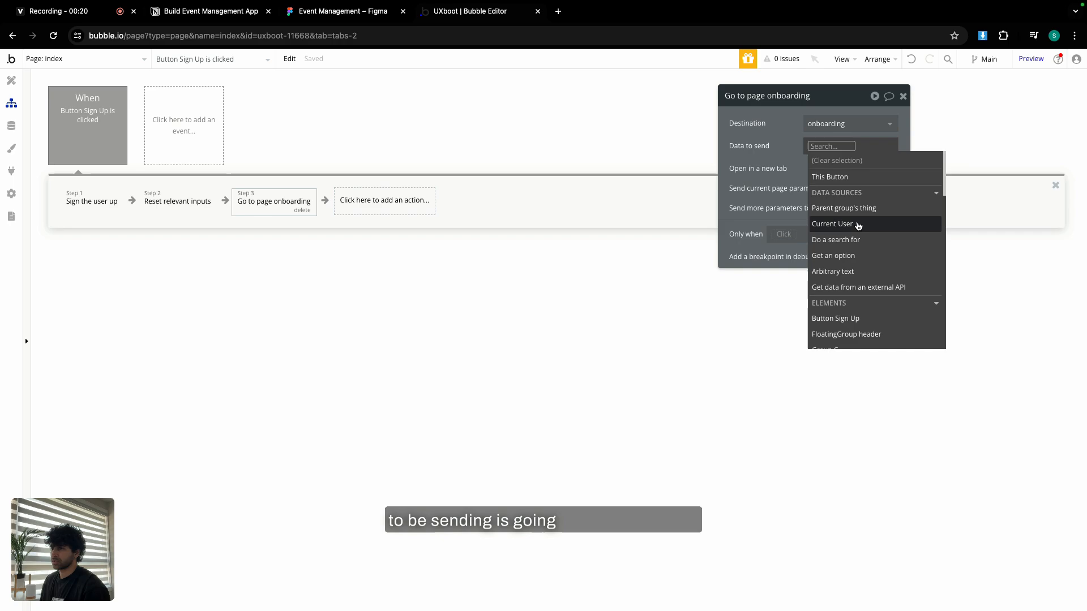
left_click(858, 224)
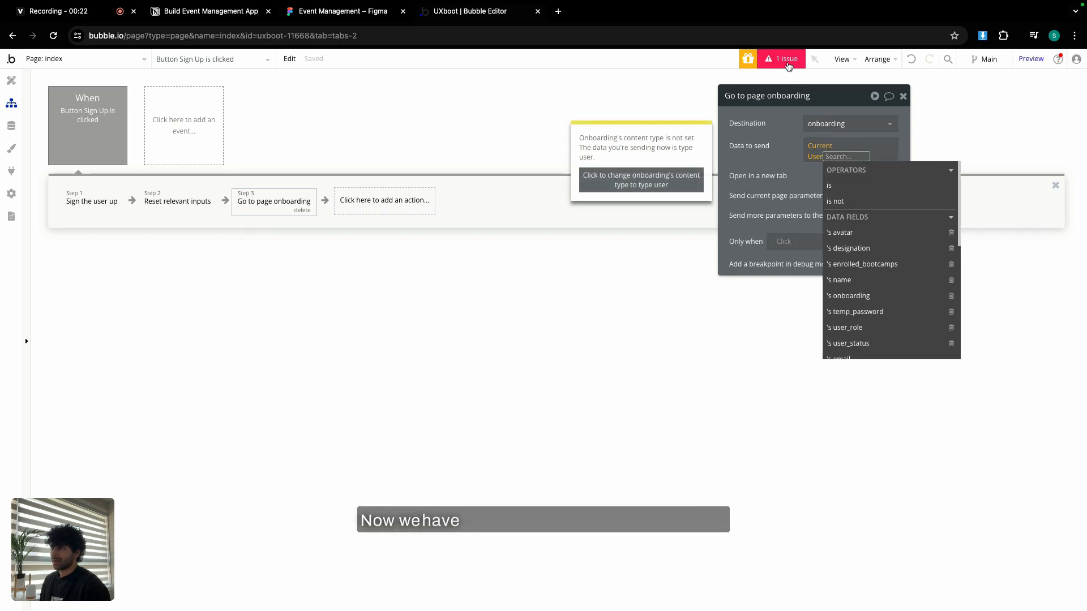
left_click(595, 190)
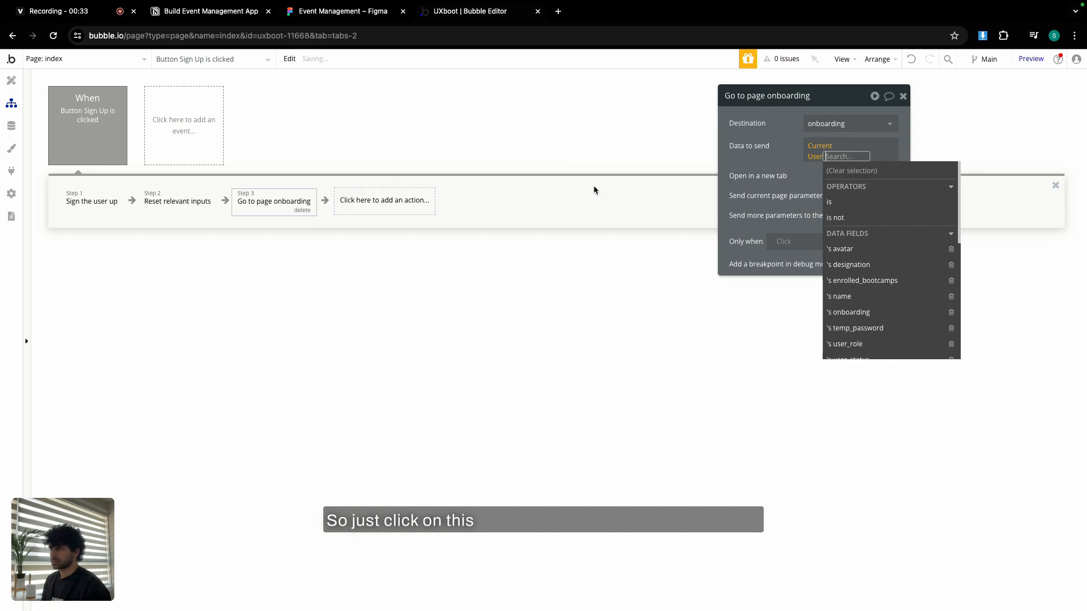
left_click(737, 160)
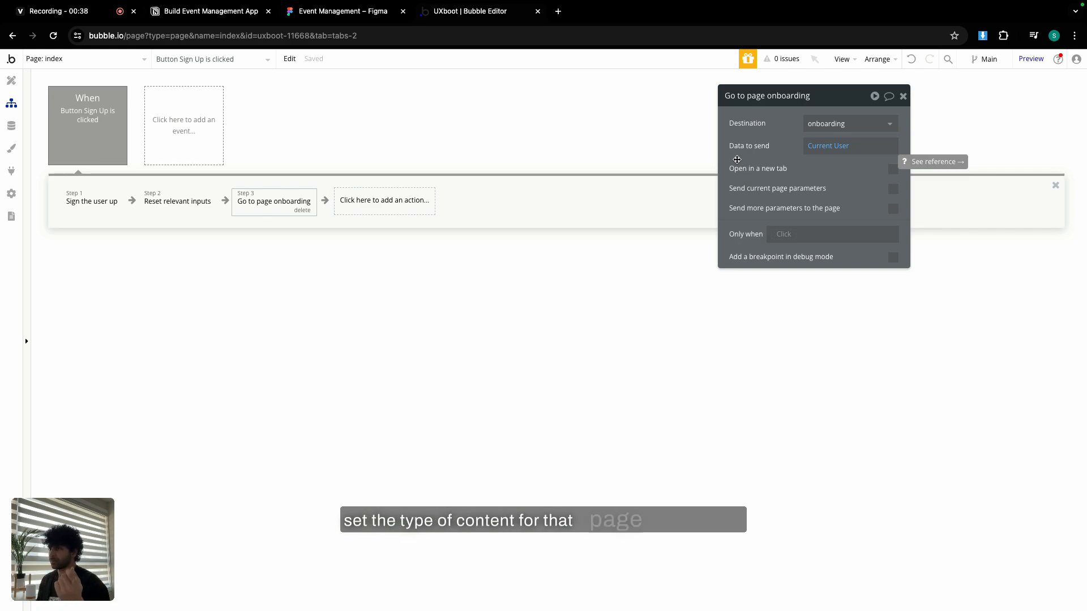
left_click(903, 98)
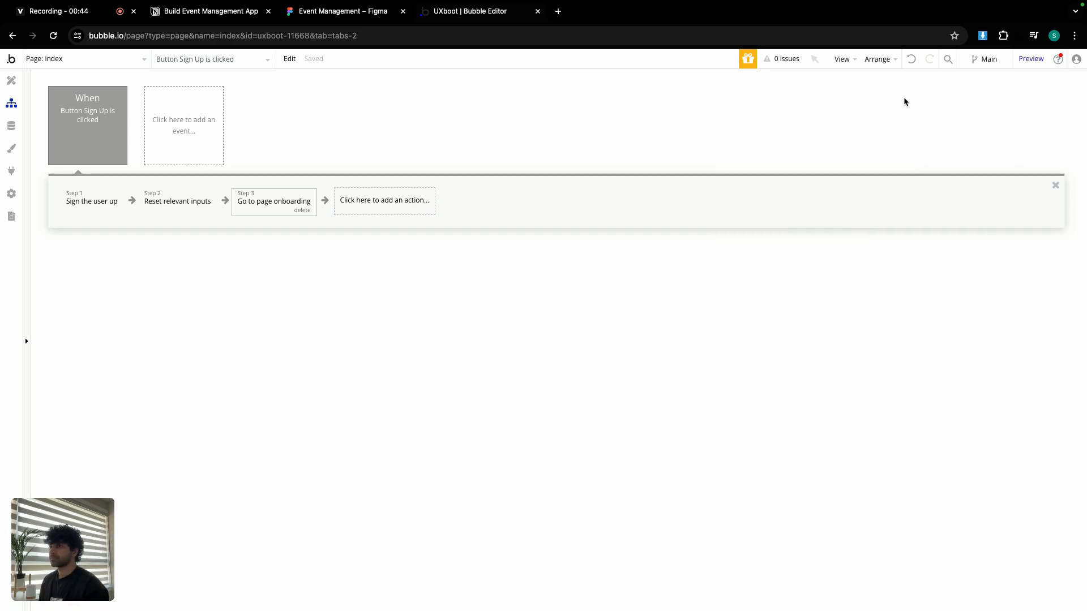
Open the log-in page in Design and add a workflow to its Log In button.
left_click(11, 80)
left_click(74, 59)
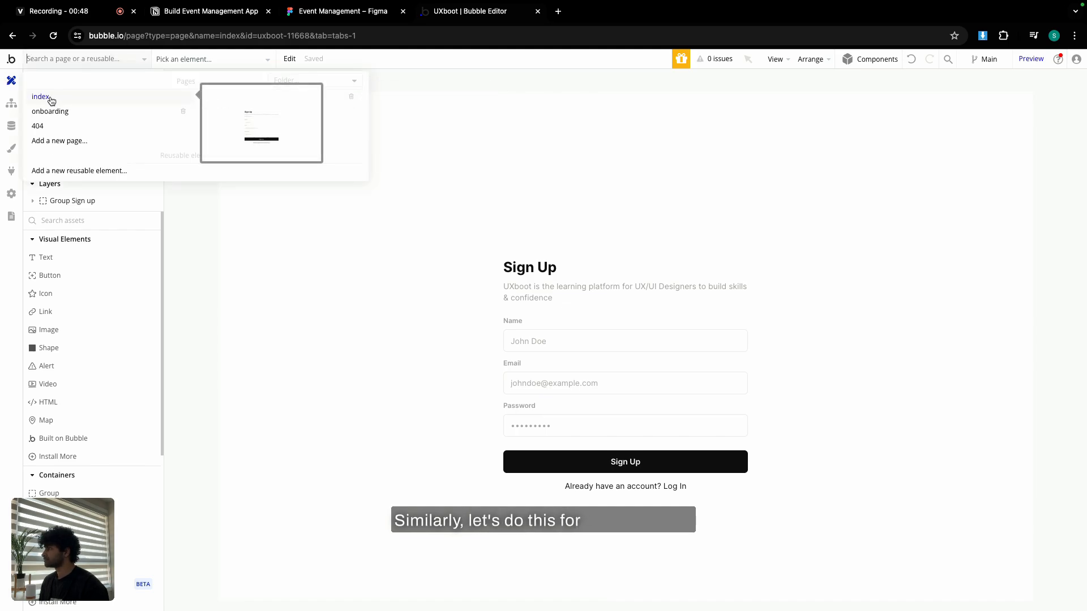
left_click(270, 95)
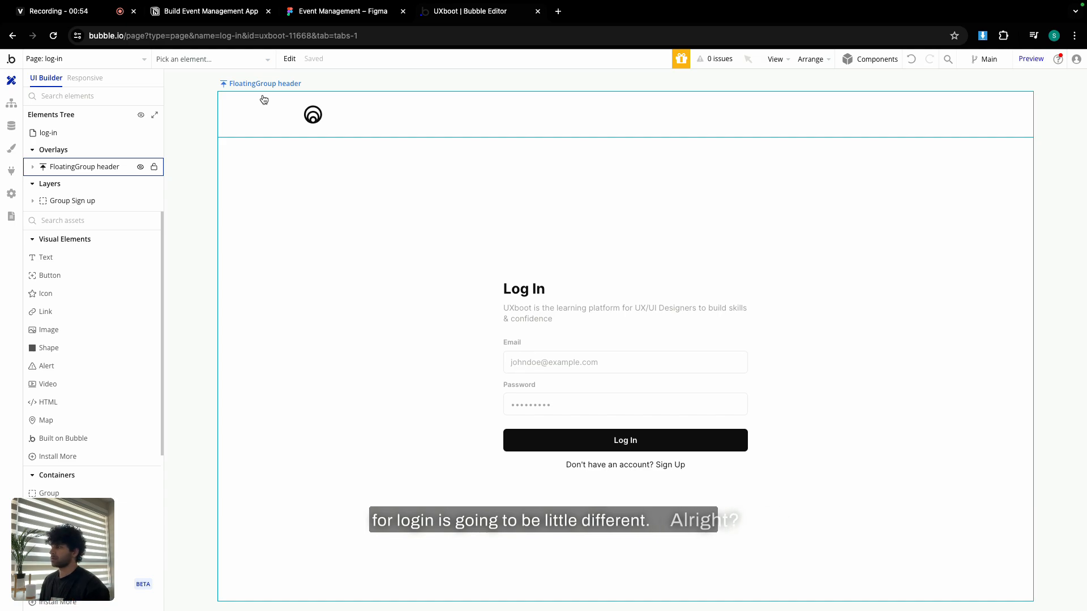
left_click(380, 206)
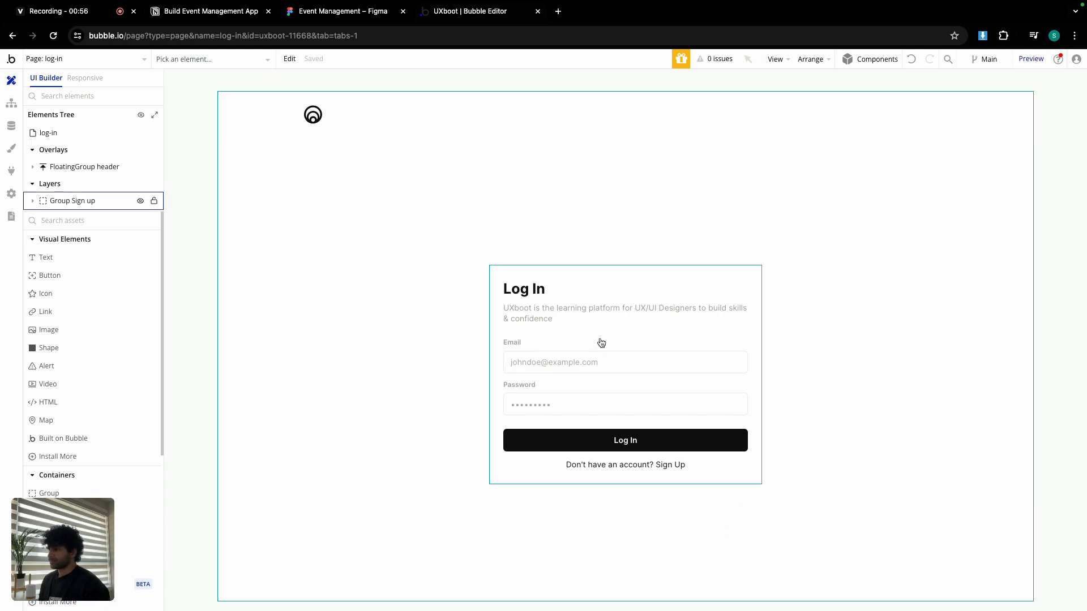
double_click(636, 440)
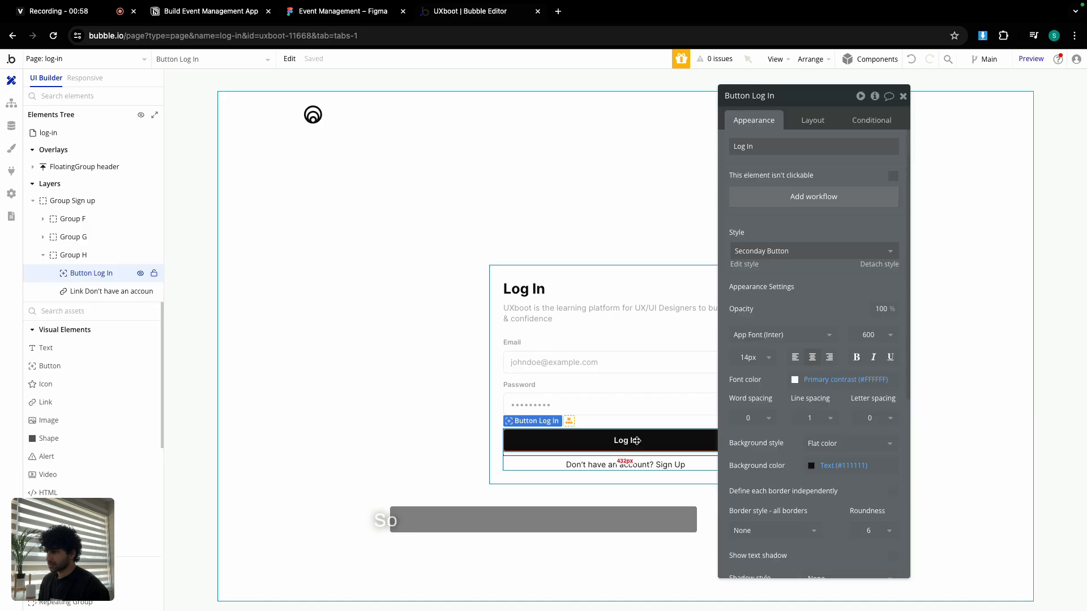
left_click(826, 198)
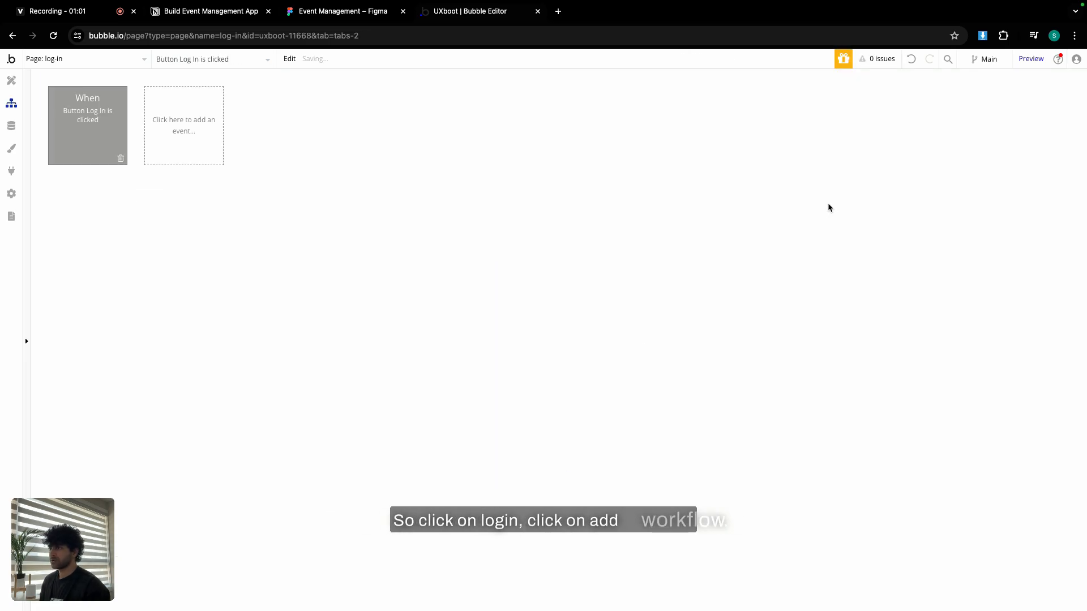
Add a Log the user in step using Input email's value and Input password's value.
left_click(113, 191)
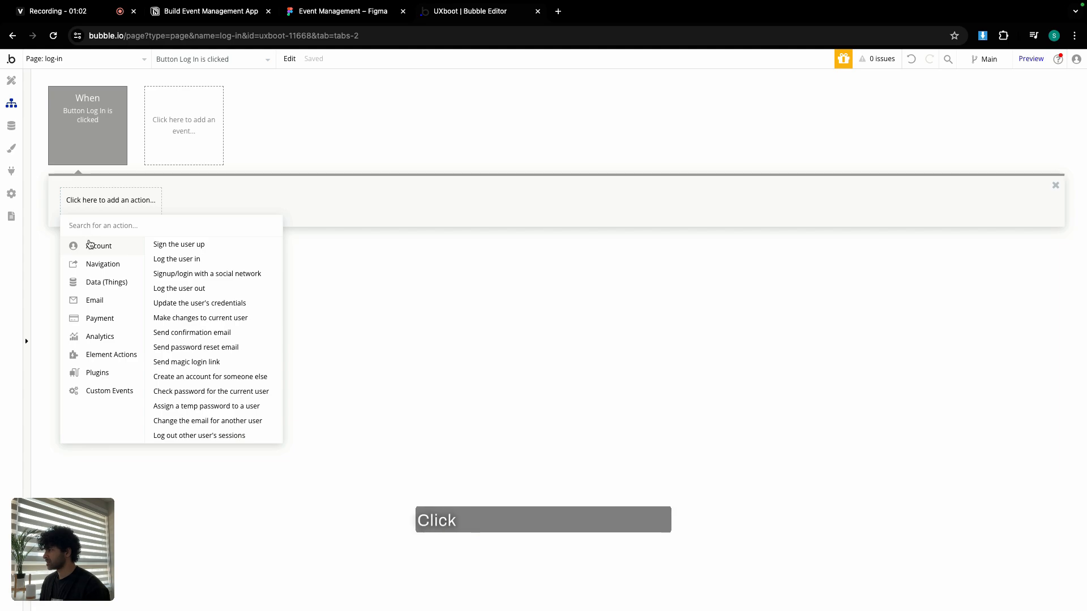
left_click(178, 259)
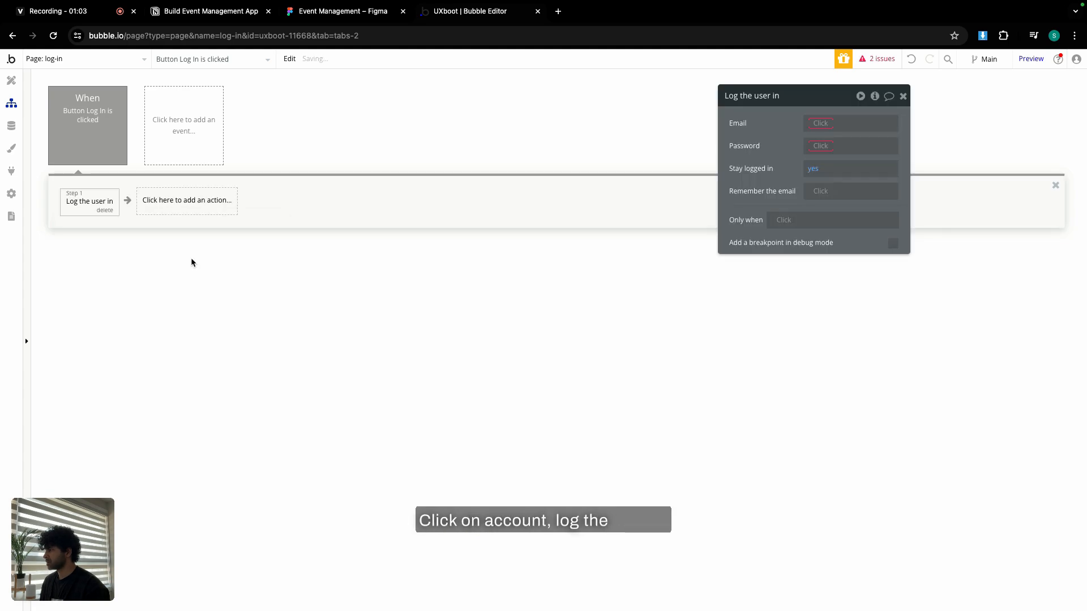
left_click(818, 123)
type("emai")
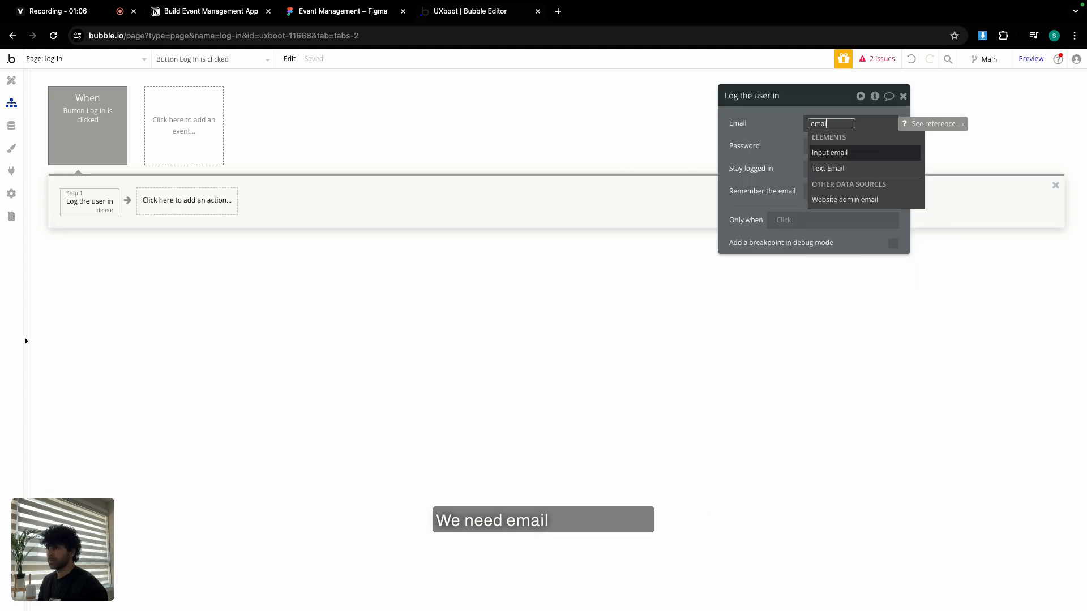
left_click(820, 152)
left_click(849, 152)
left_click(781, 138)
left_click(820, 146)
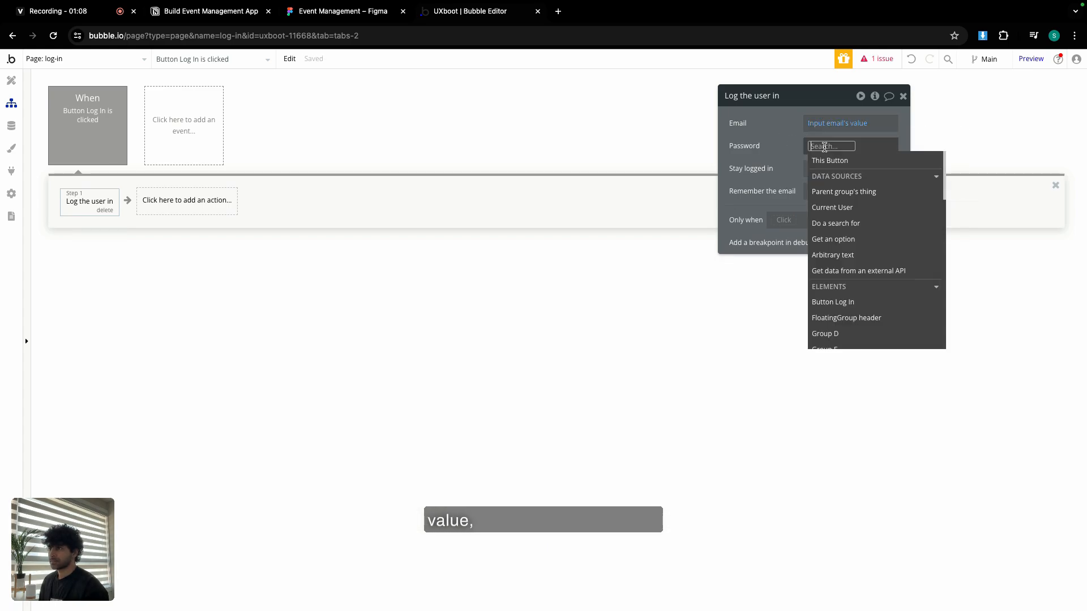
type("pass")
left_click(835, 173)
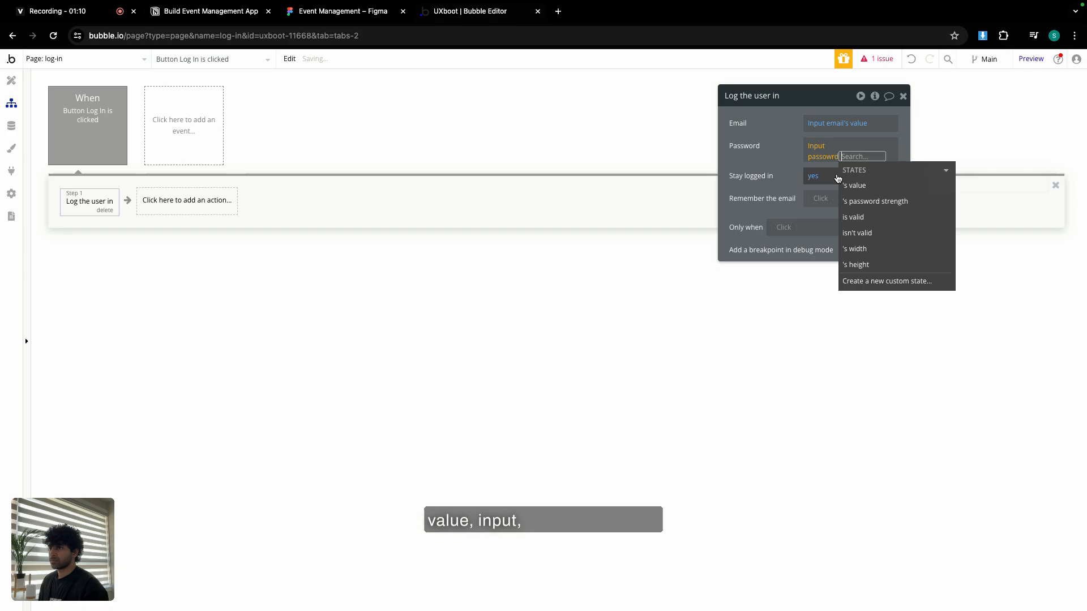
left_click(866, 185)
left_click(788, 158)
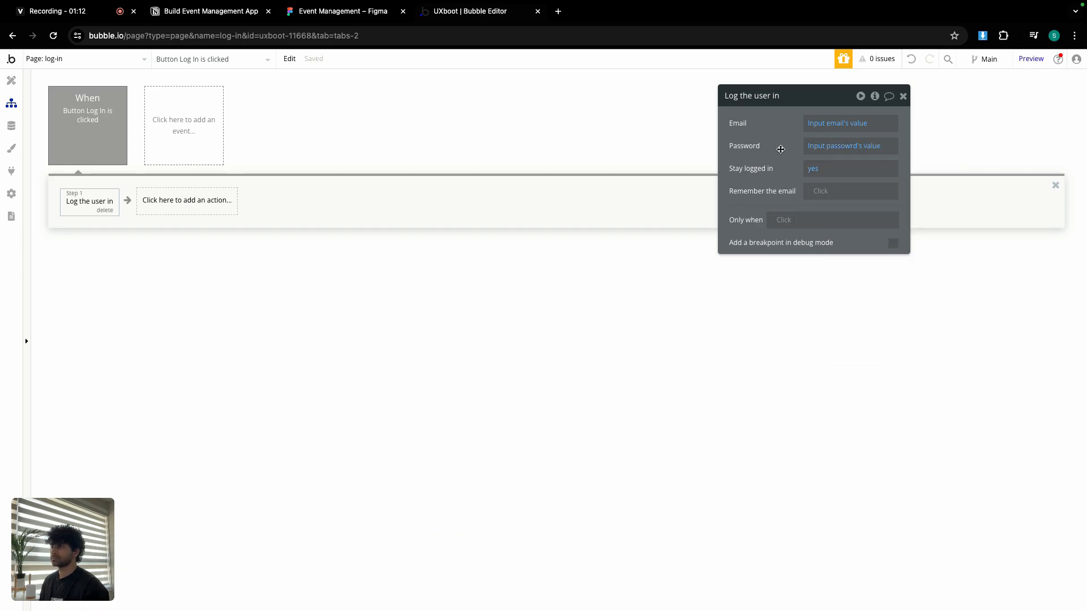
left_click(902, 96)
Add an Element Actions > Reset inputs step after the log-in step.
left_click(182, 211)
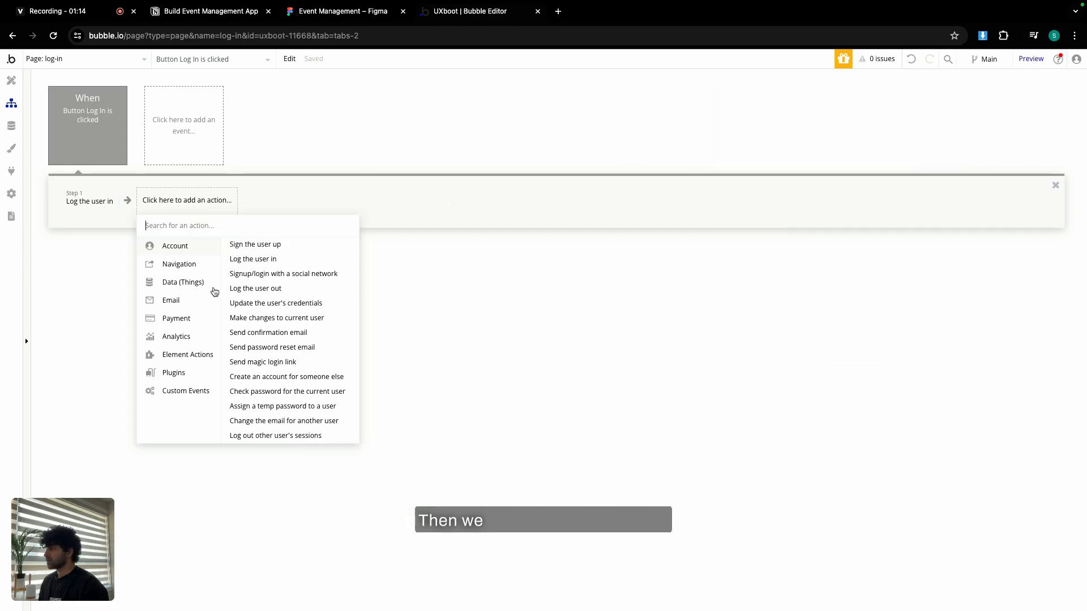
mouse_move(186, 354)
left_click(311, 308)
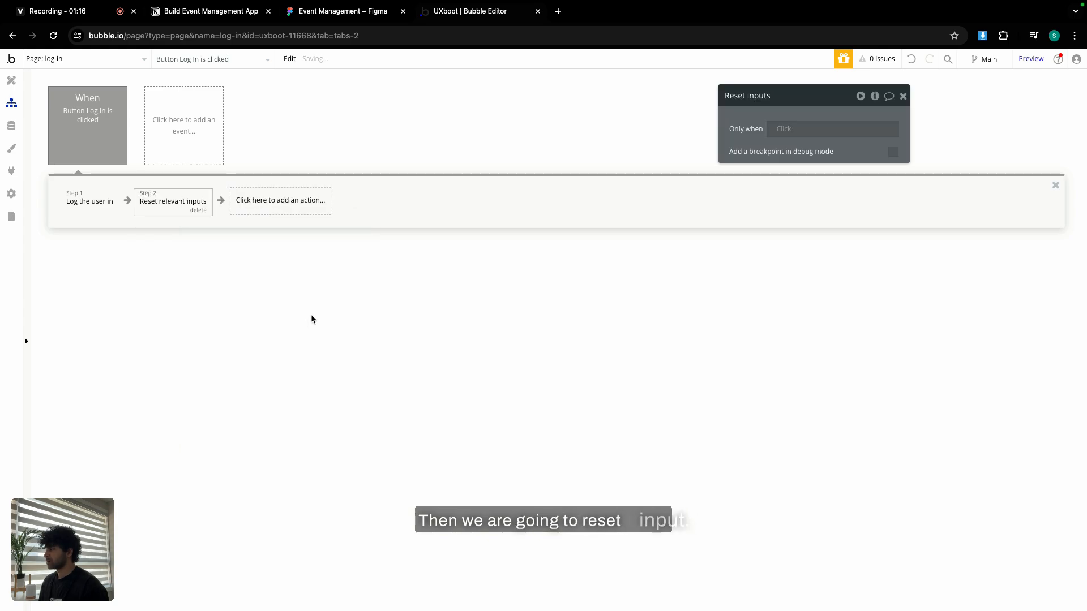
Close the Reset inputs settings and bring up the action list for step 3.
left_click(903, 97)
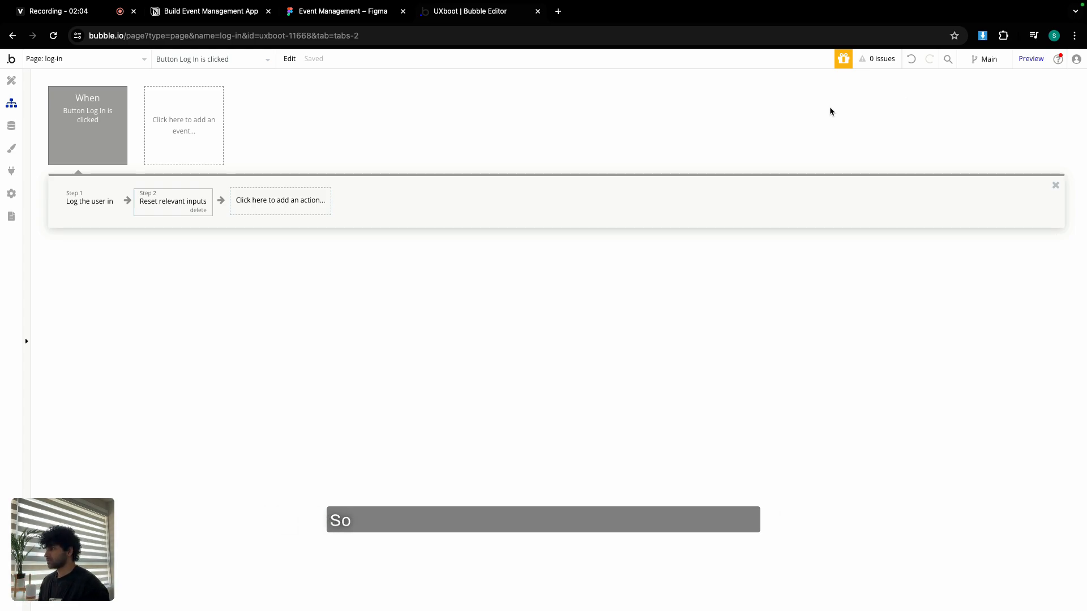
left_click(294, 202)
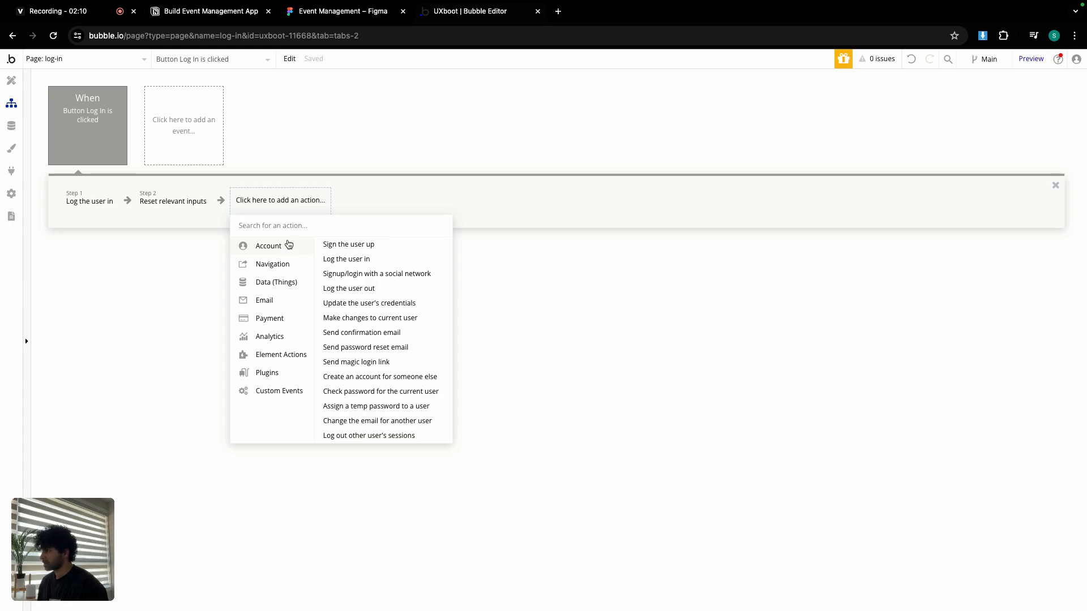
Add a Go to page step targeting a newly created 'dashboard' page.
mouse_move(287, 271)
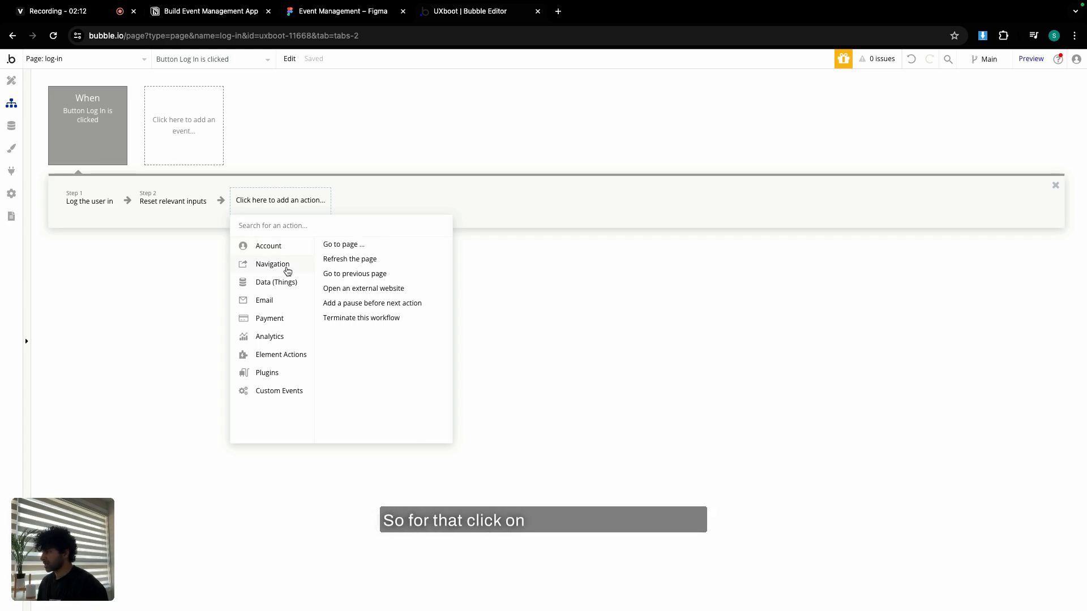
left_click(341, 244)
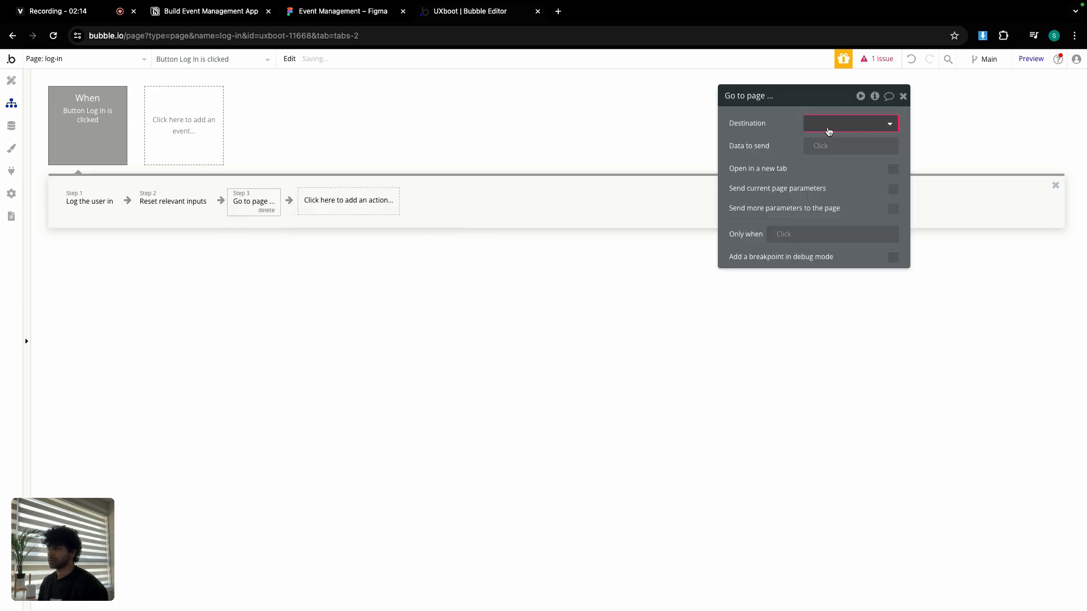
left_click(828, 131)
left_click(854, 261)
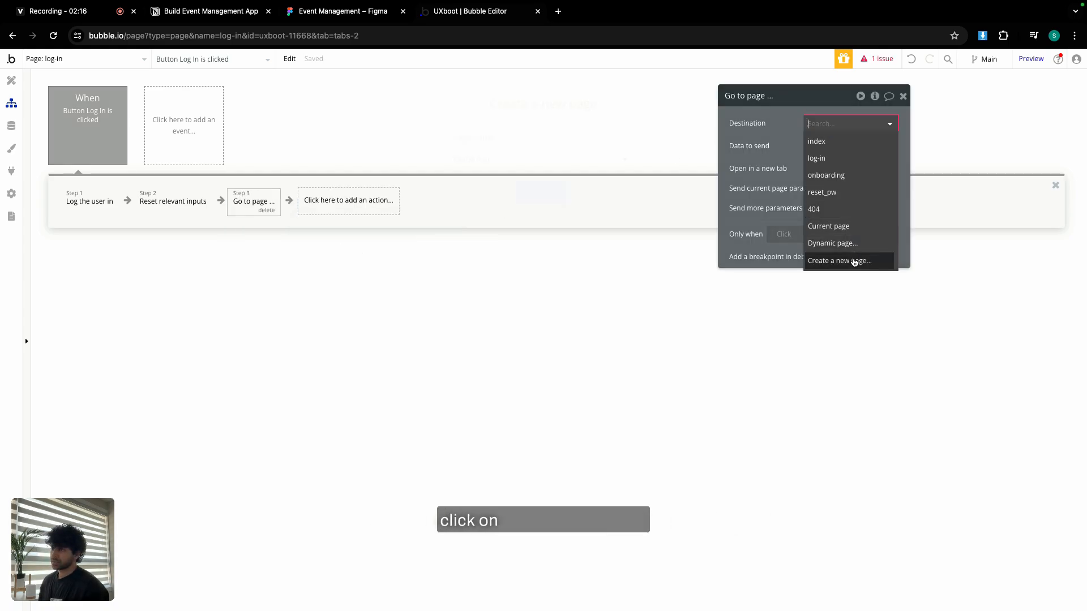
type("da")
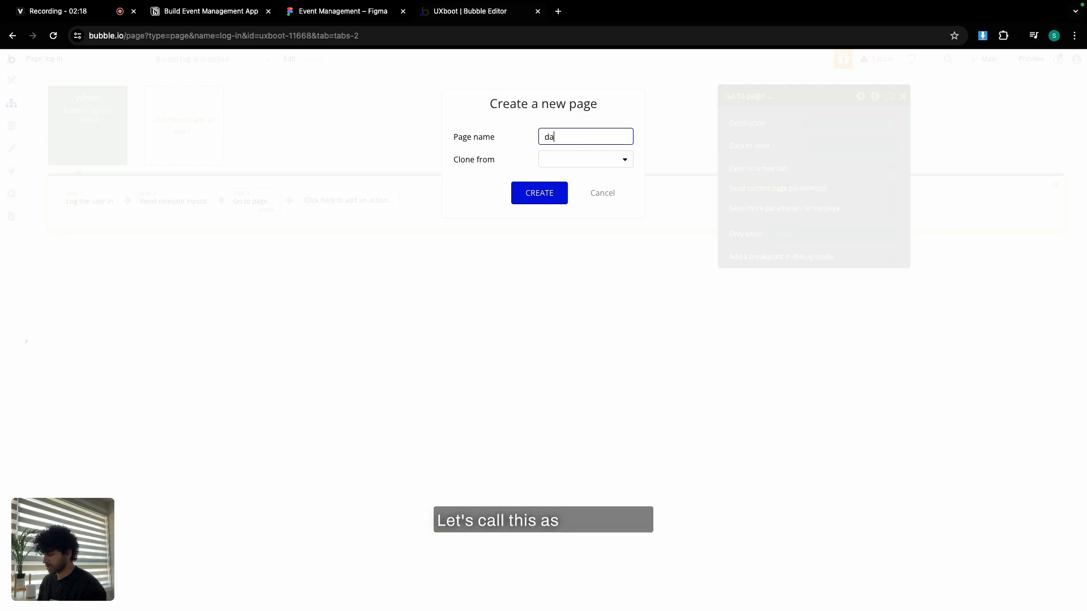
type("shboard")
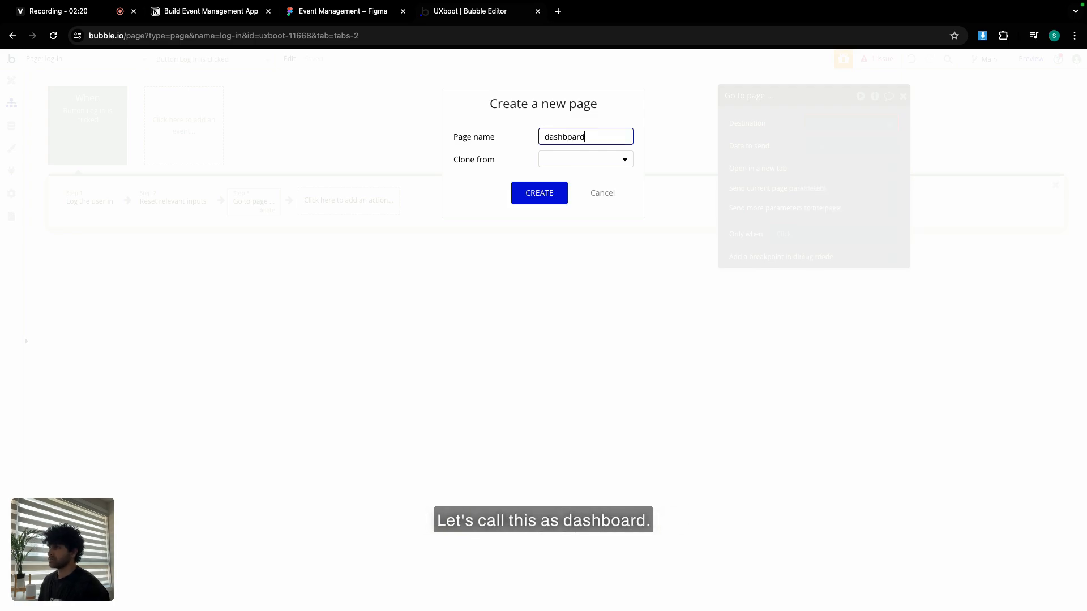
left_click(548, 196)
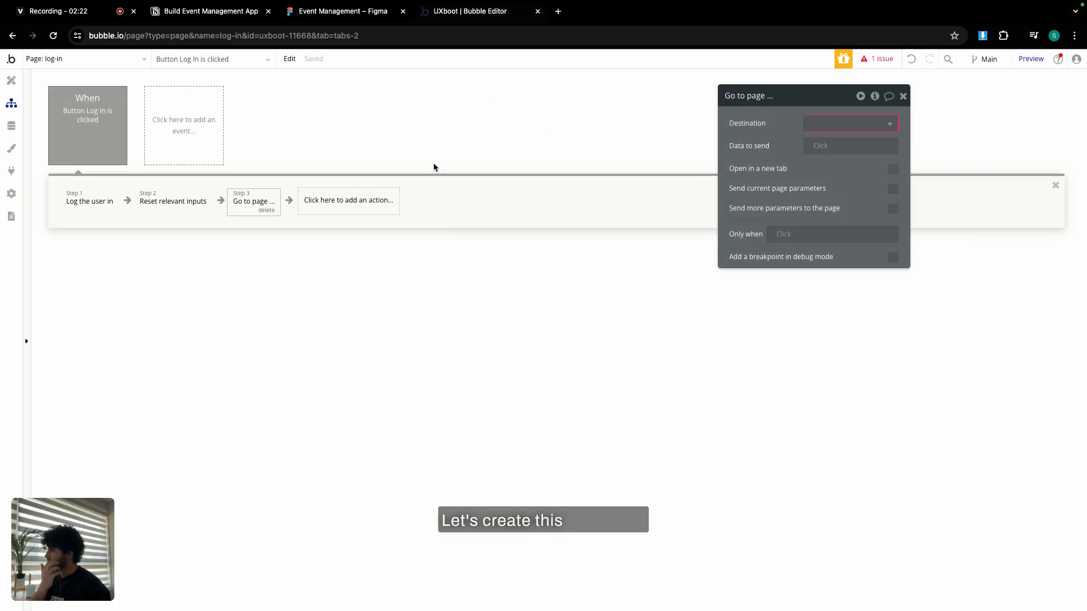
left_click(880, 123)
left_click(852, 156)
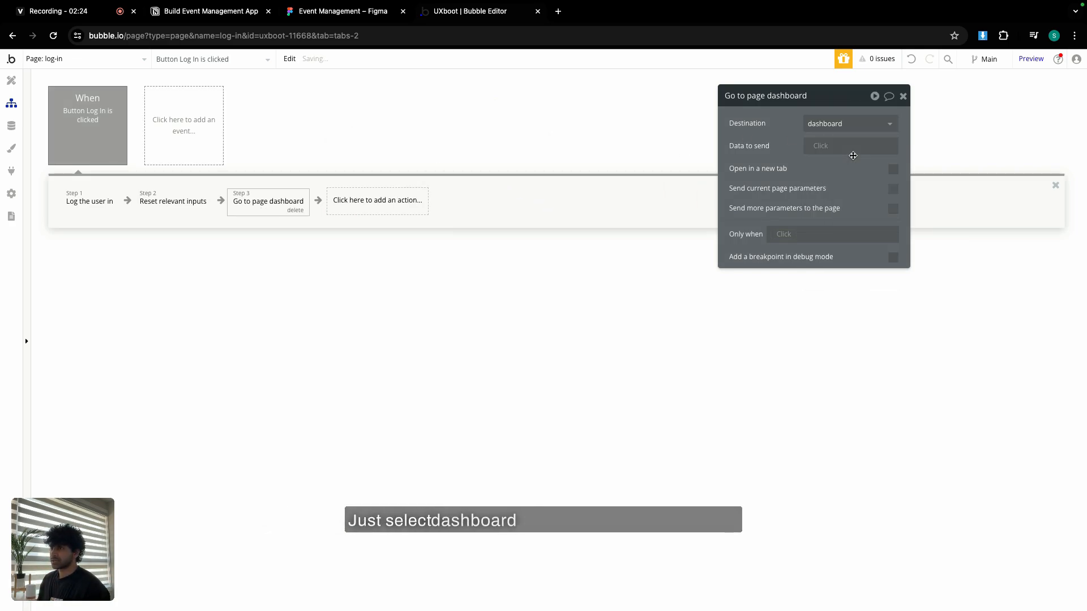
left_click(902, 97)
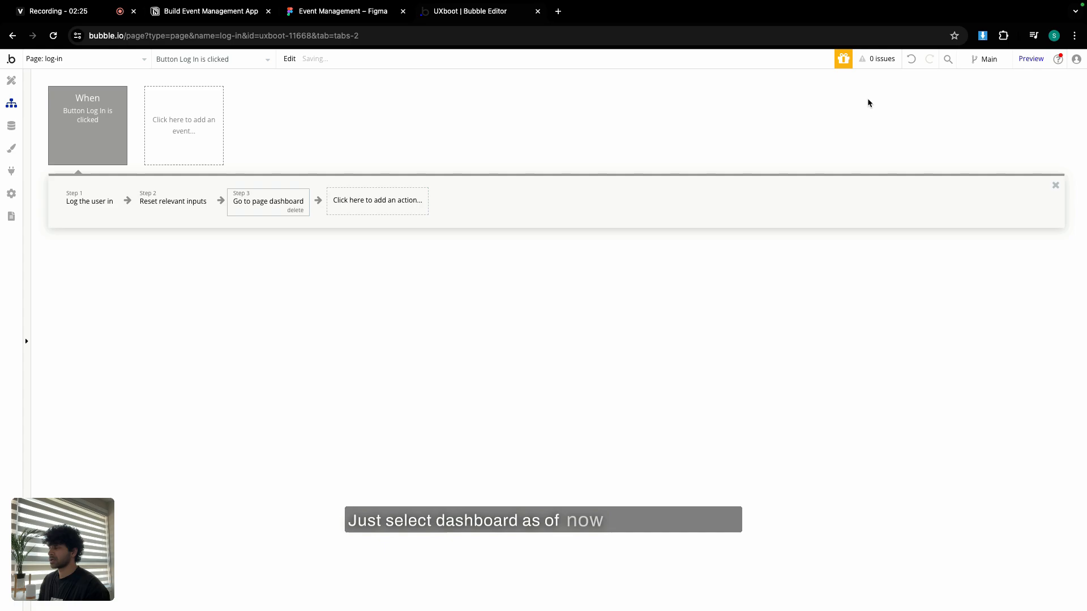
Send Current User to the dashboard page, fixing its content type warning.
left_click(265, 206)
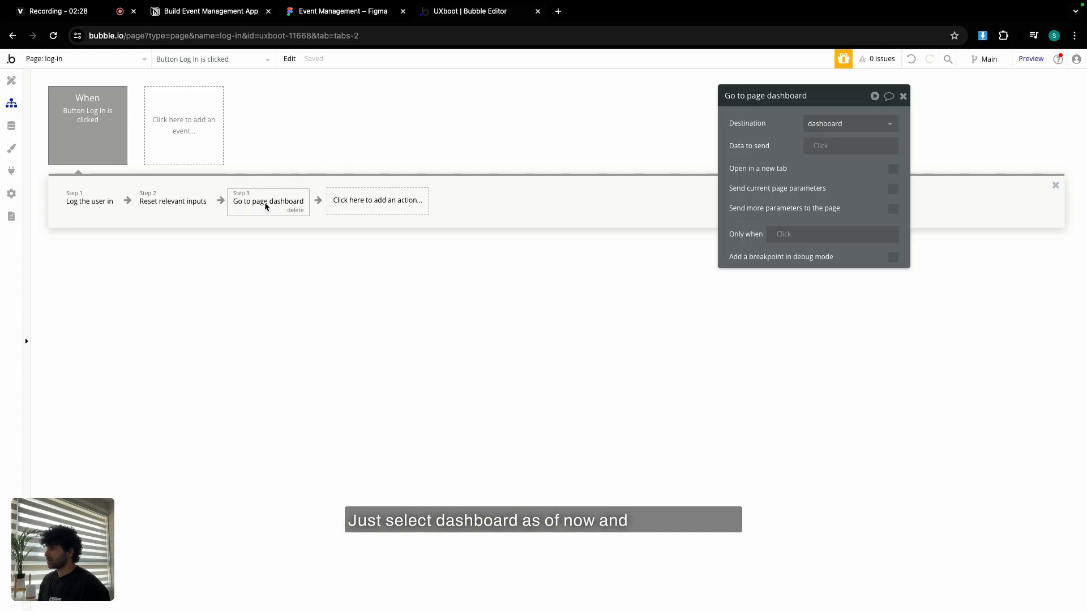
left_click(811, 155)
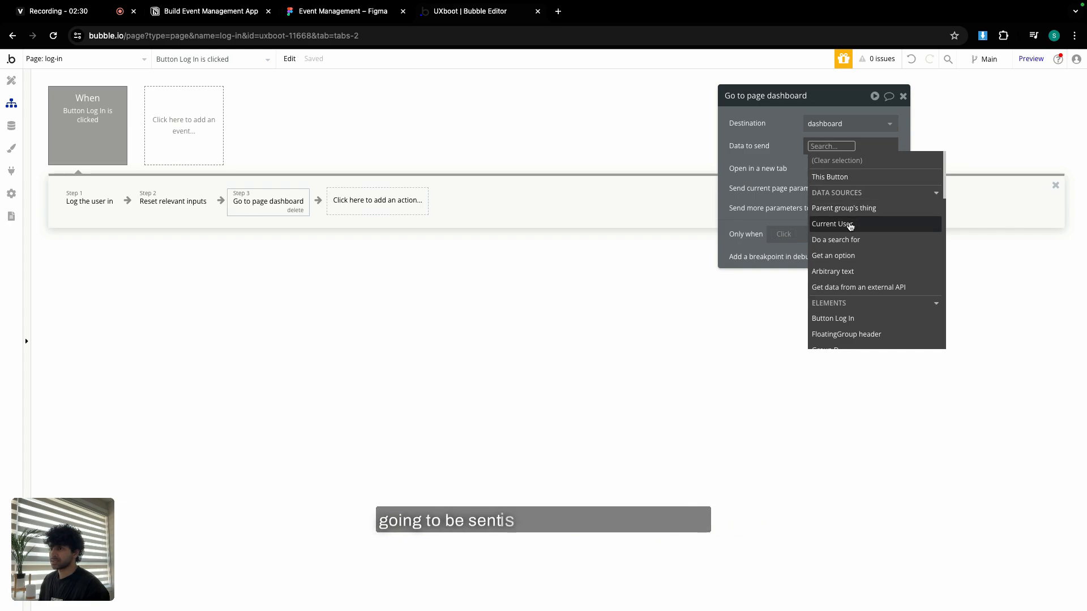
left_click(850, 225)
left_click(658, 183)
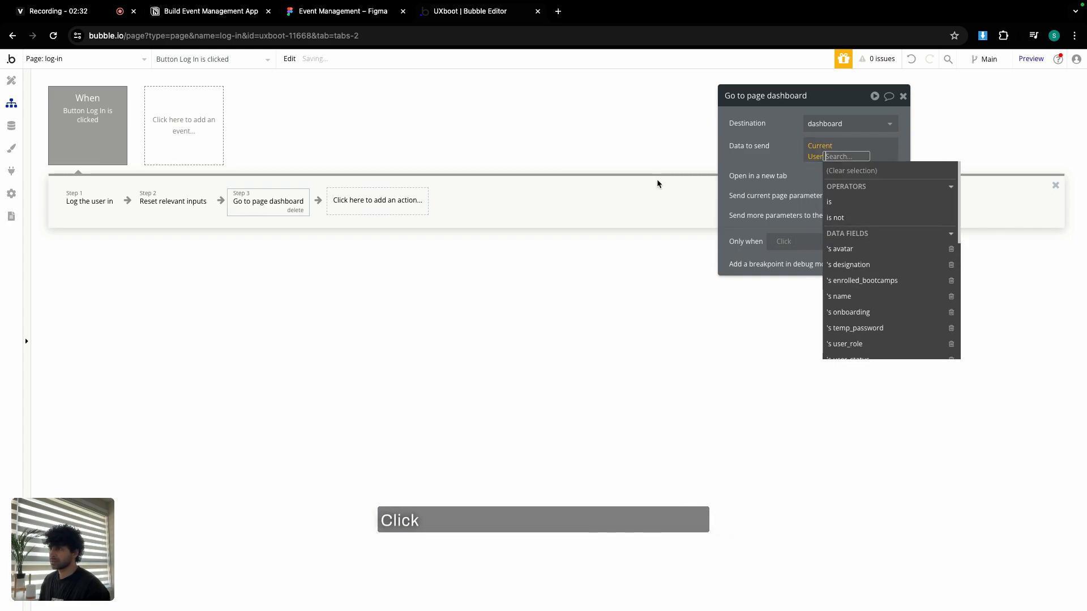
left_click(793, 166)
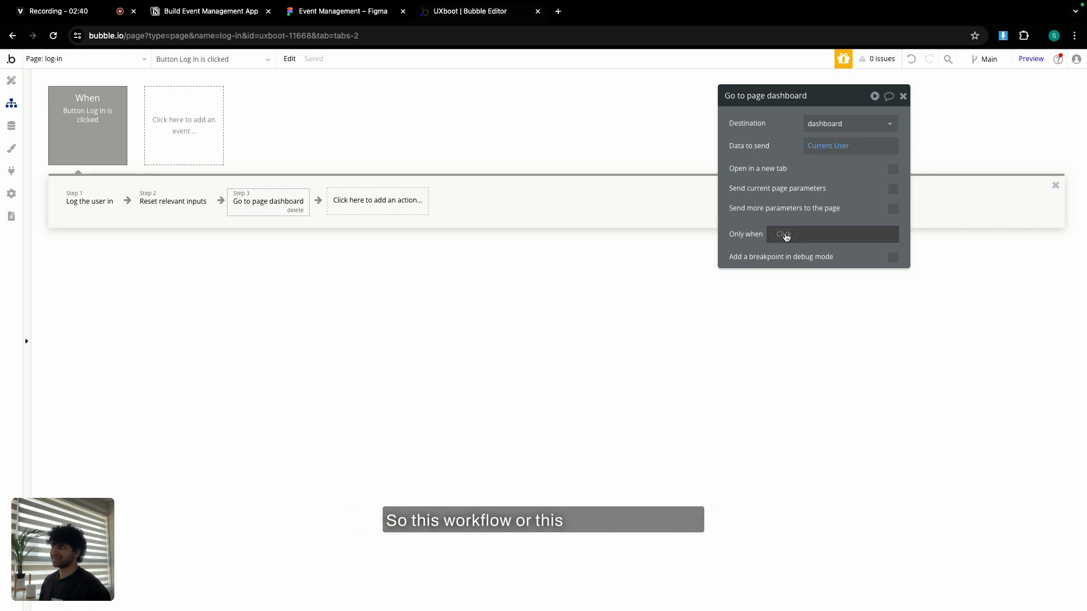
Run the dashboard step only when Current User's user_role is Admin or Team member.
left_click(784, 234)
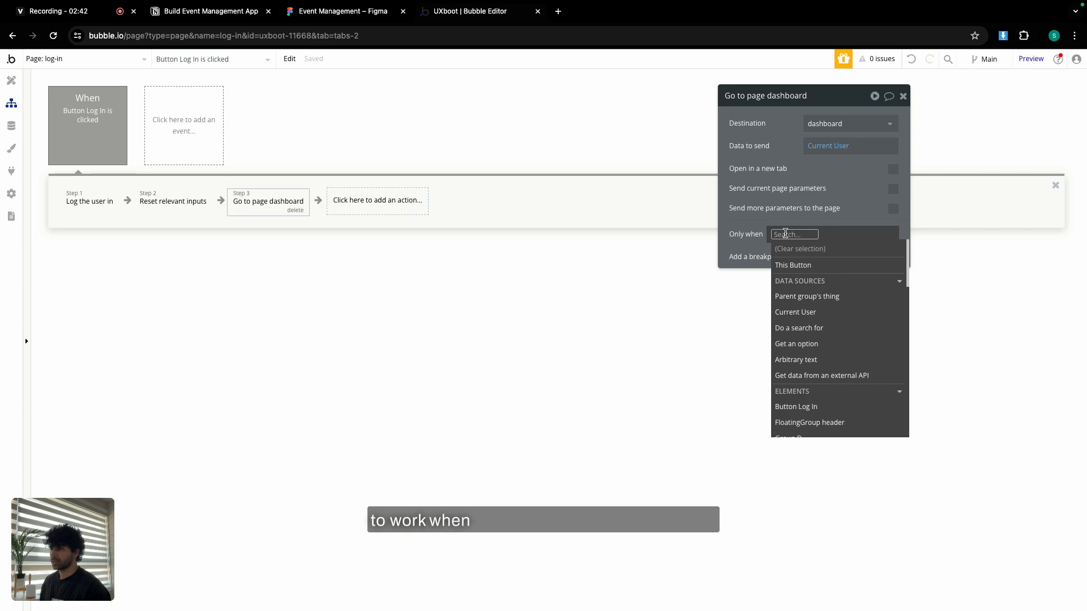
left_click(811, 313)
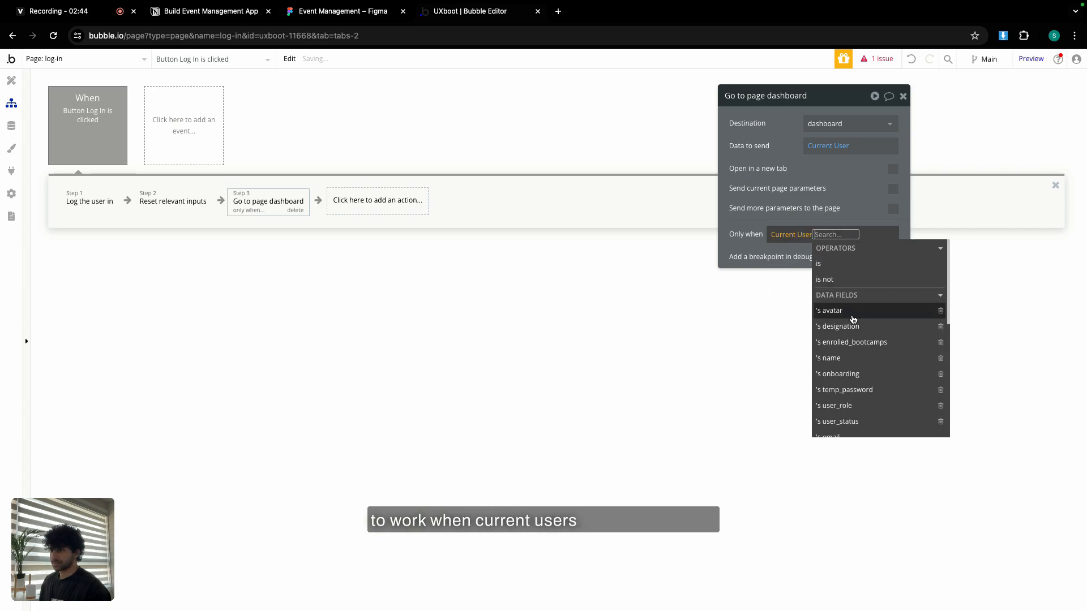
left_click(838, 405)
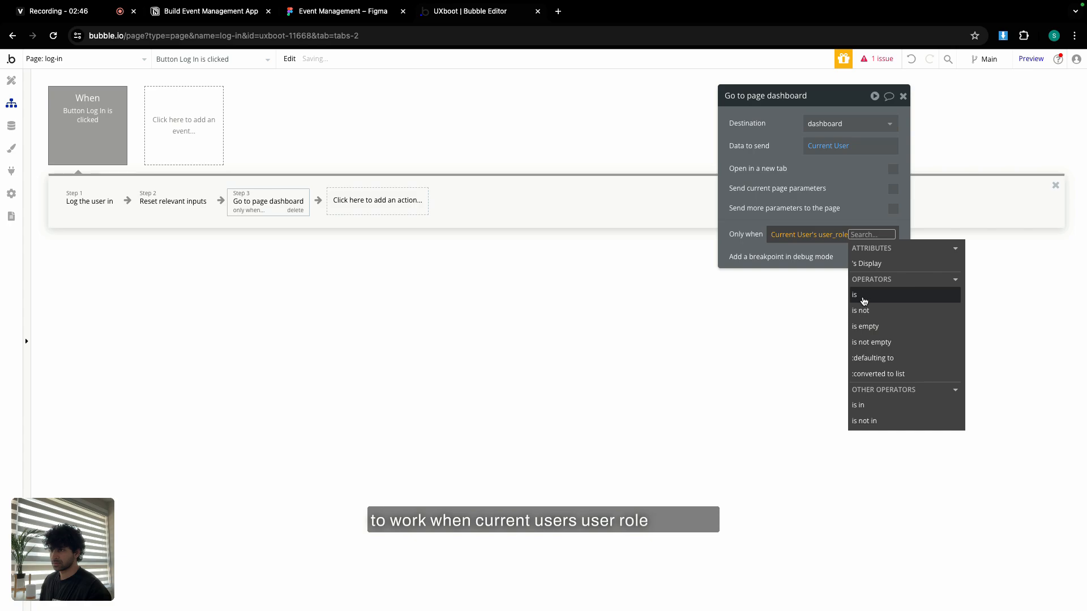
left_click(863, 296)
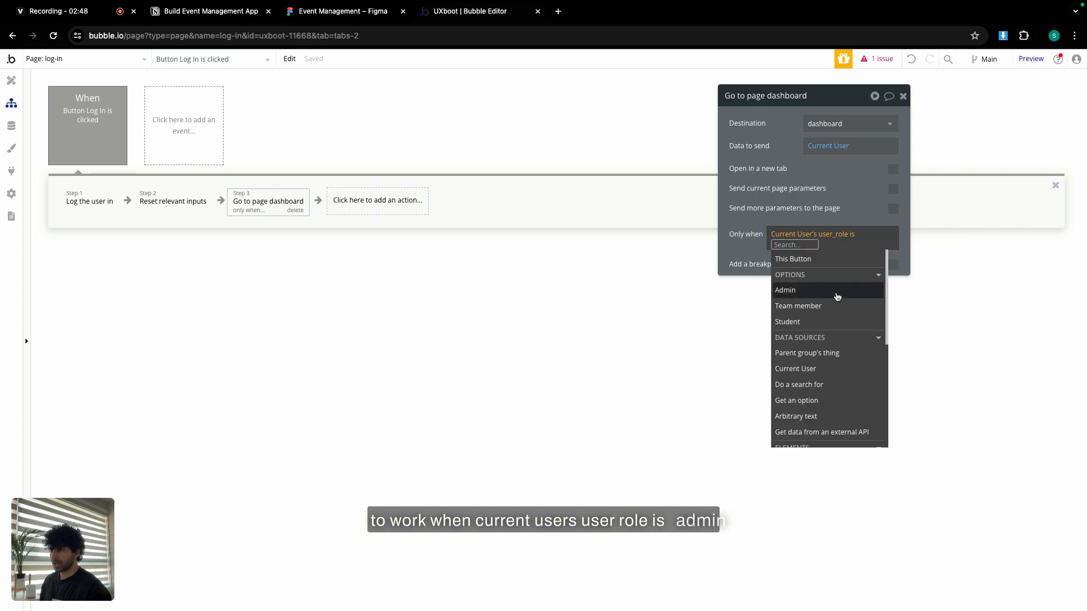
left_click(836, 297)
left_click(830, 305)
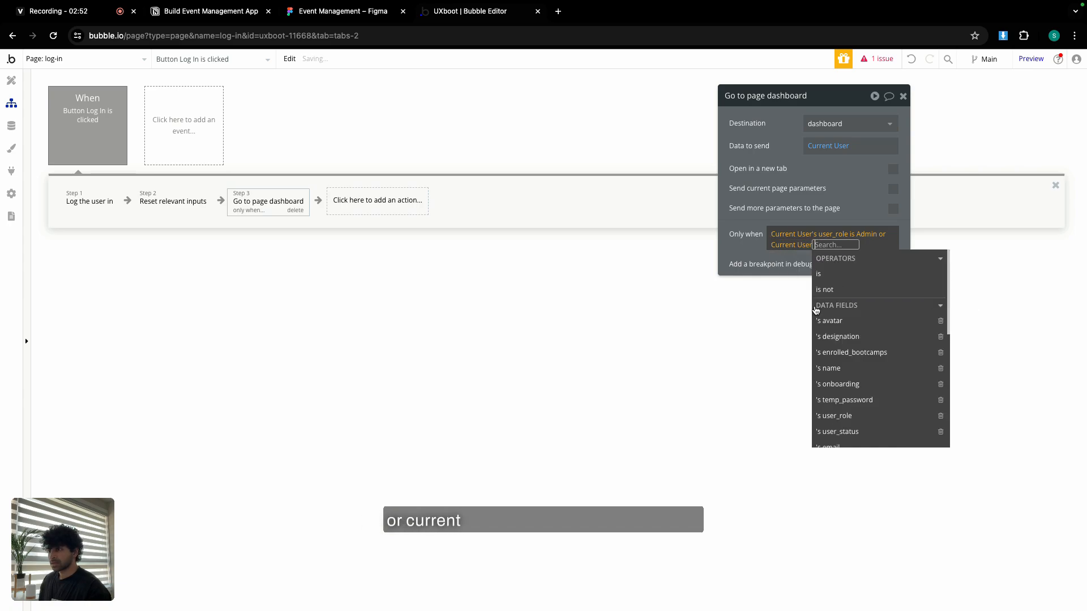
left_click(810, 308)
left_click(852, 416)
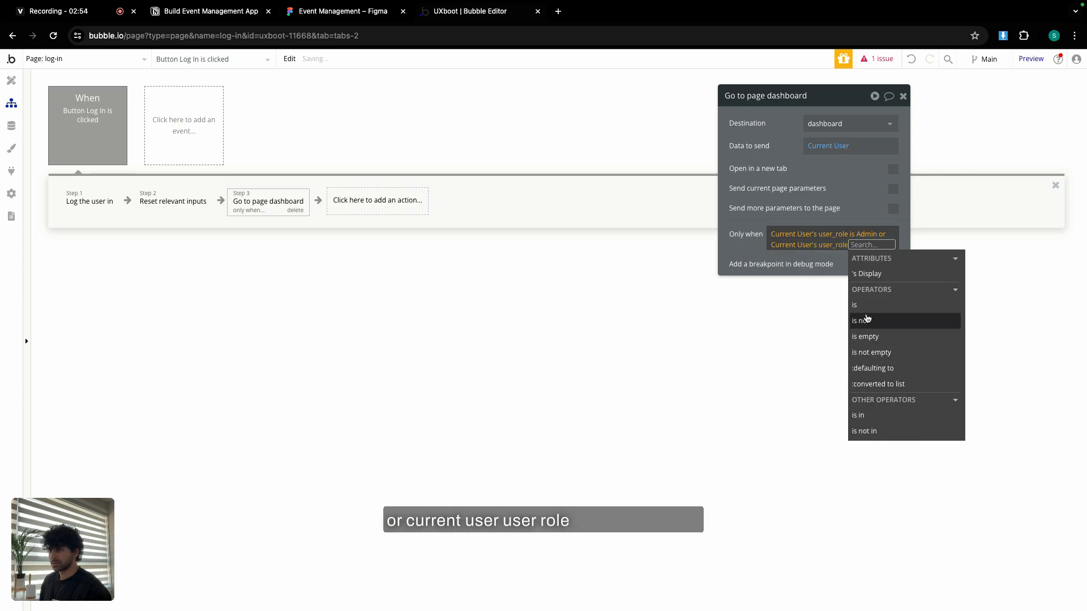
left_click(863, 314)
left_click(822, 316)
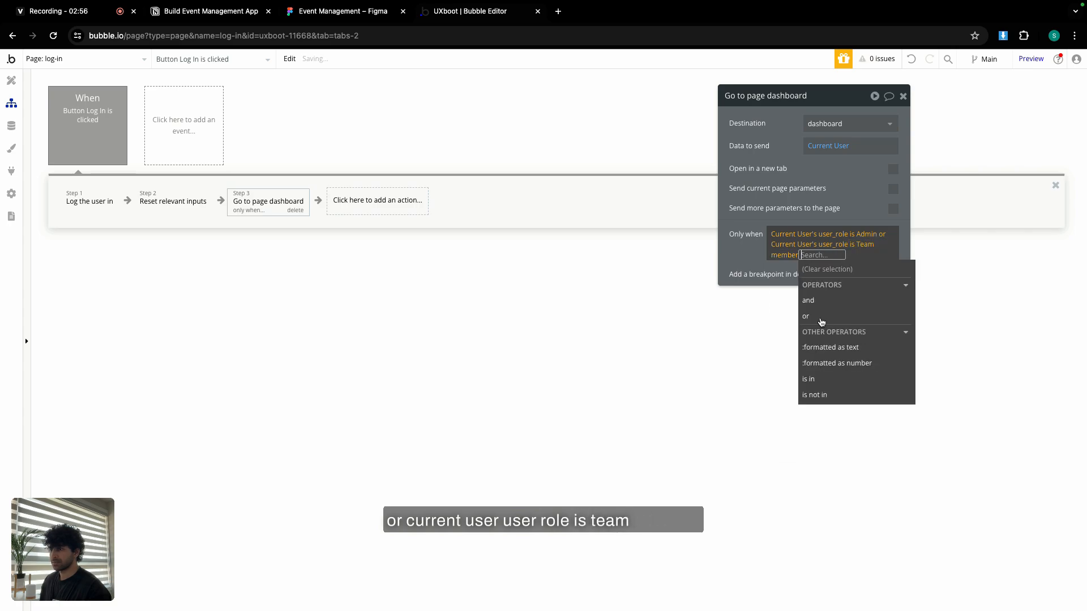
left_click(847, 250)
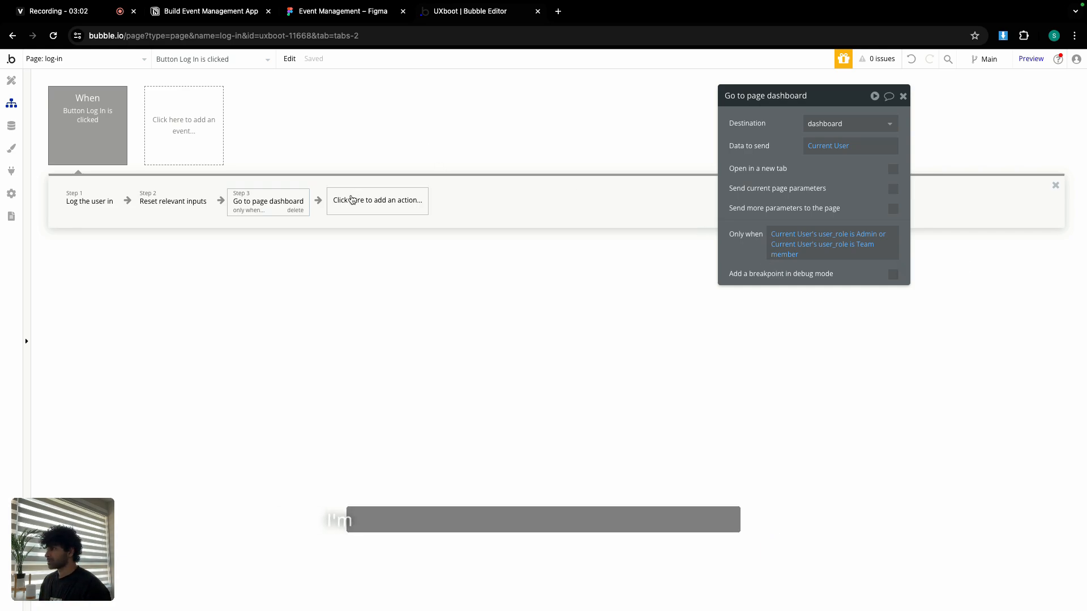
Copy the dashboard step so it can be pasted as step 4.
right_click(294, 205)
left_click(333, 277)
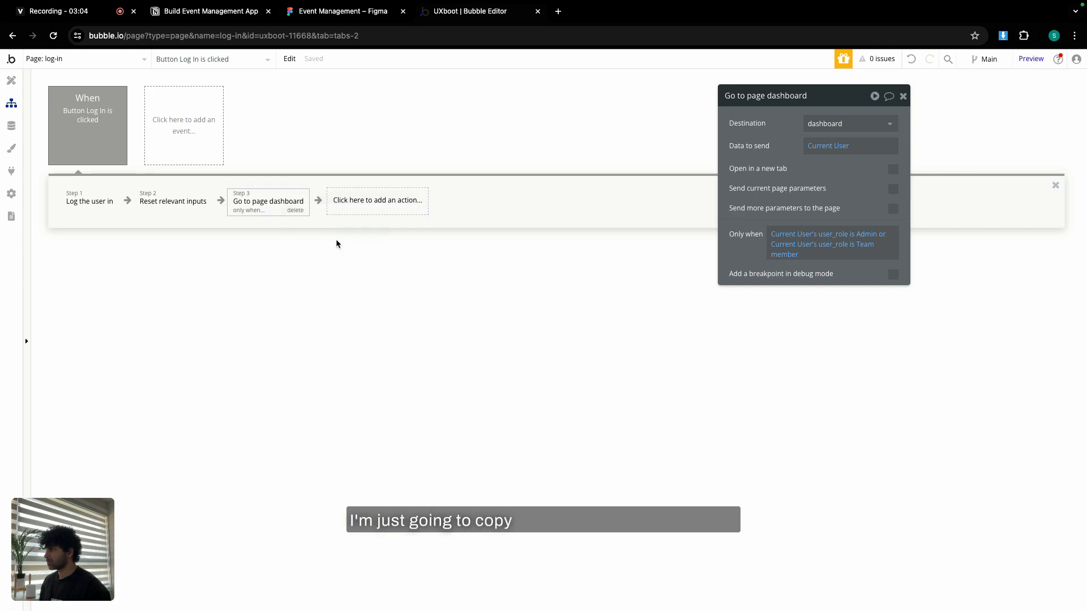
right_click(349, 199)
Paste the copied step as step 4 and create a 'home' page cloned from dashboard.
left_click(378, 205)
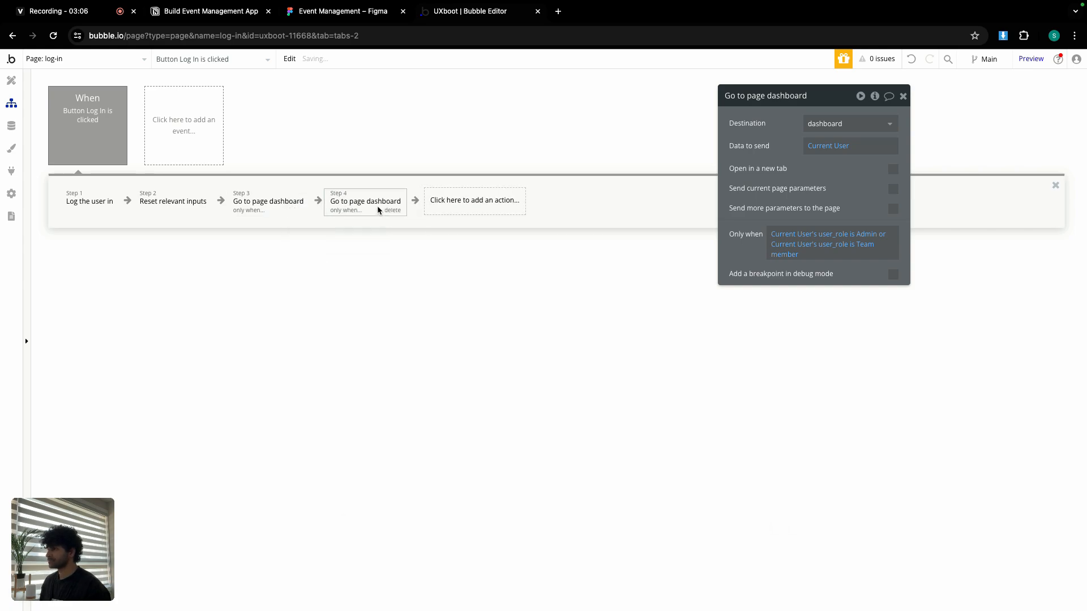
left_click(824, 124)
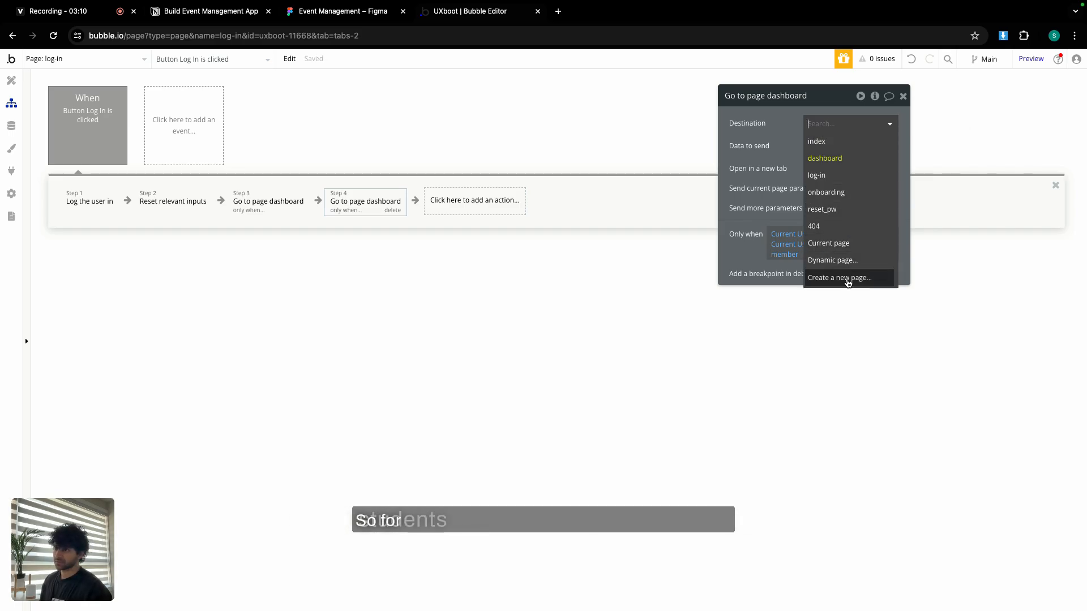
left_click(839, 278)
type("home")
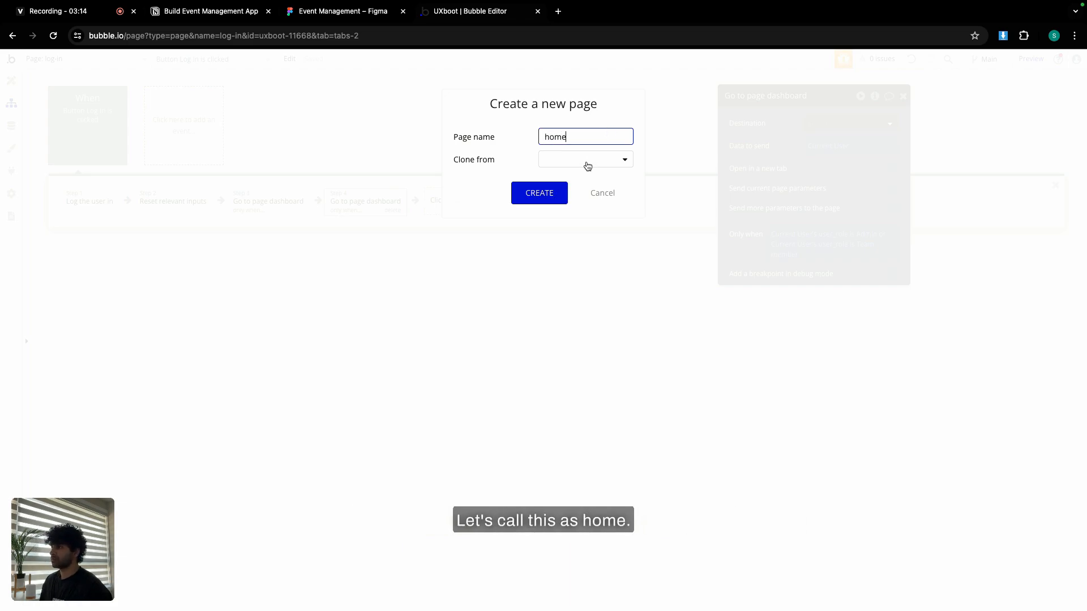
left_click(587, 163)
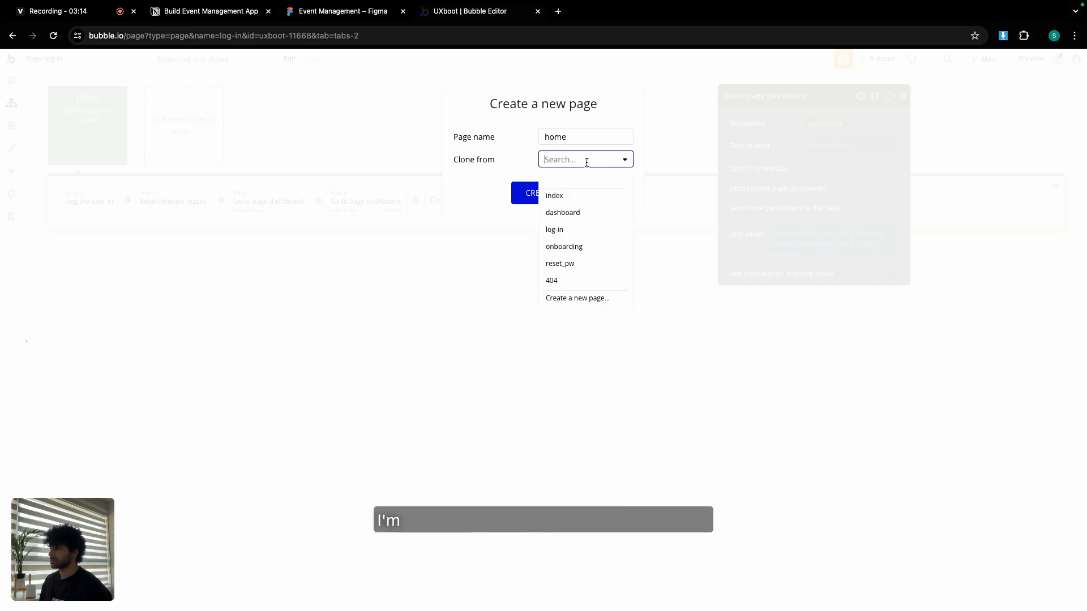
left_click(566, 213)
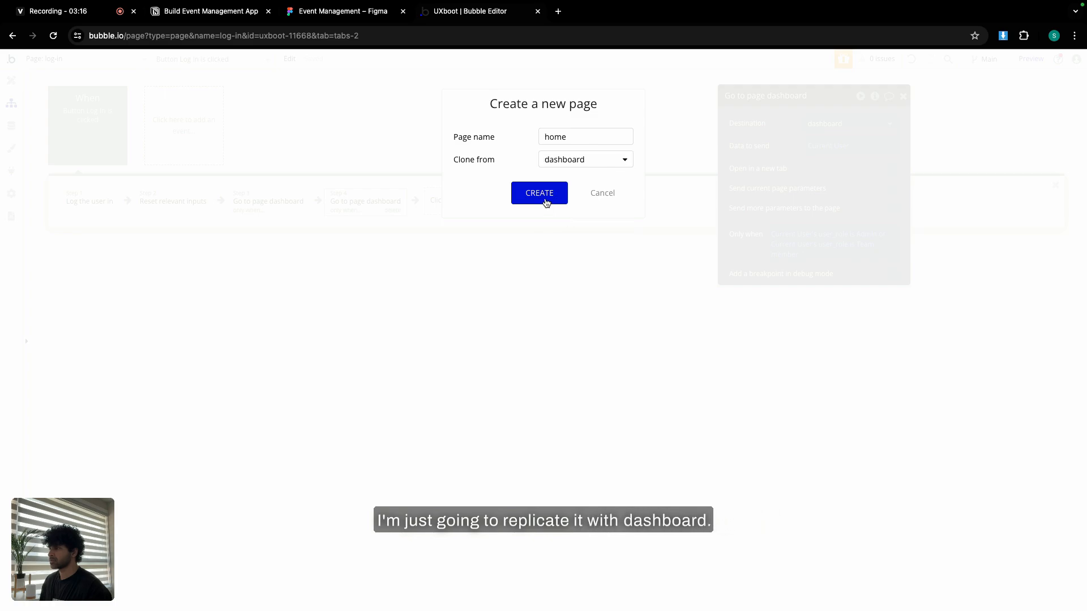
left_click(545, 200)
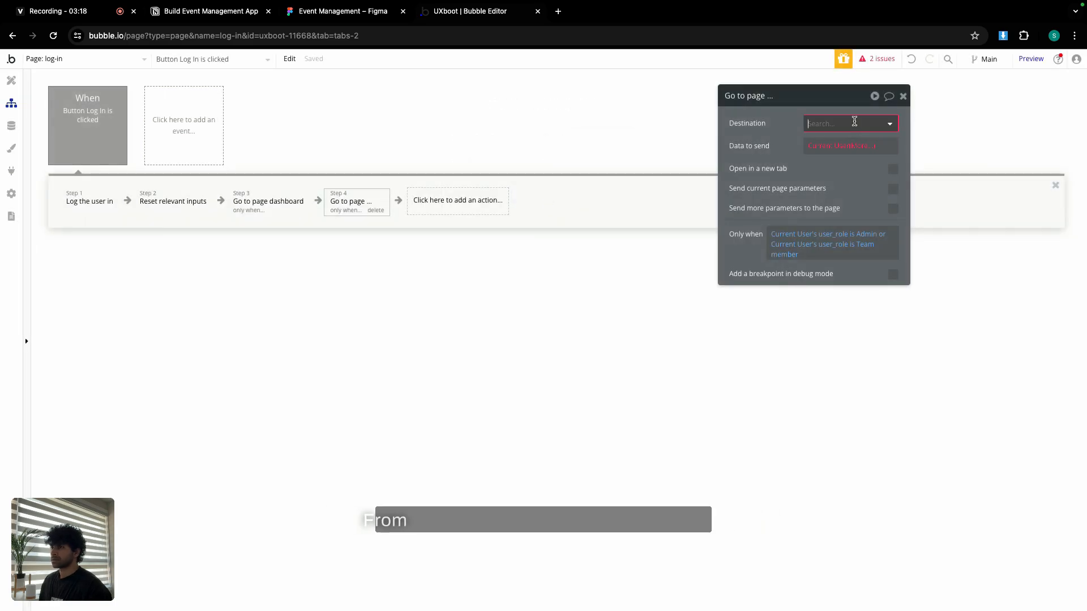
Set step 4's destination to the home page.
left_click(854, 123)
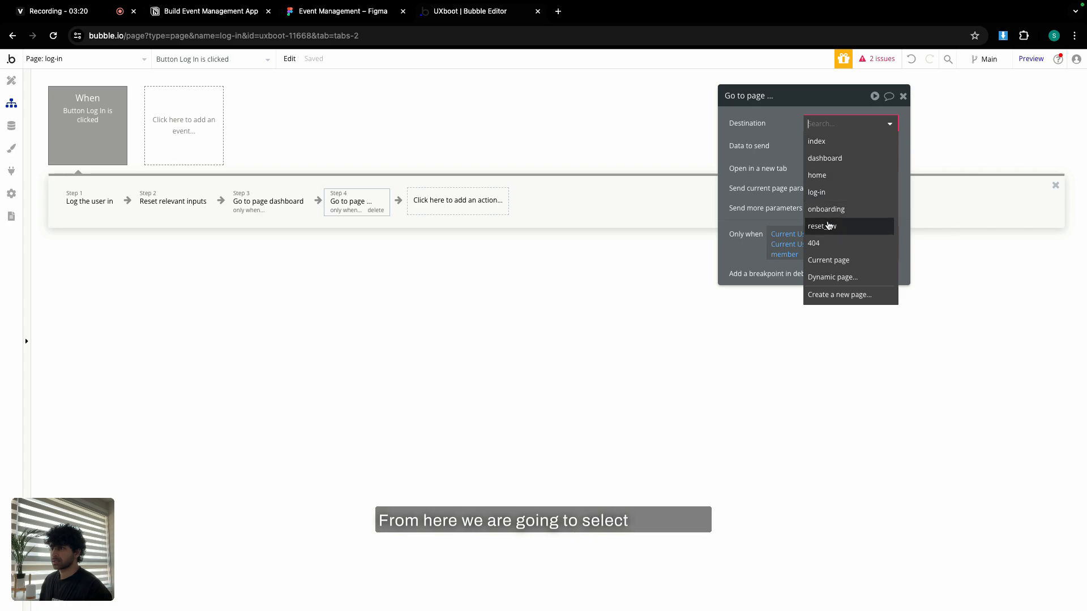
left_click(825, 176)
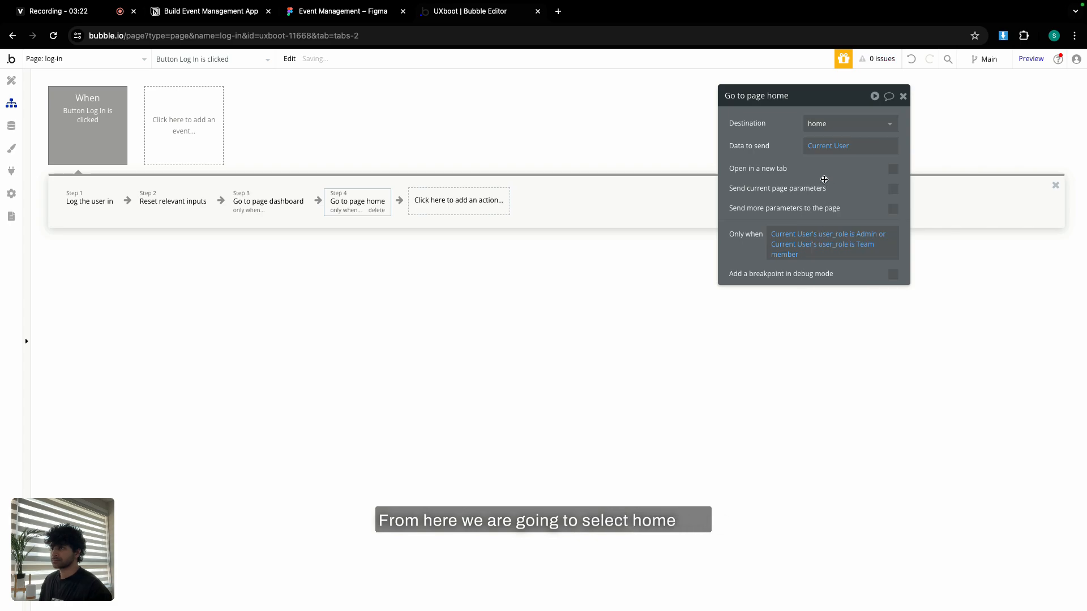
left_click(792, 255)
Clear the copied Admin or Team member condition from step 4.
key("BackSpace")
key("BackSpace")
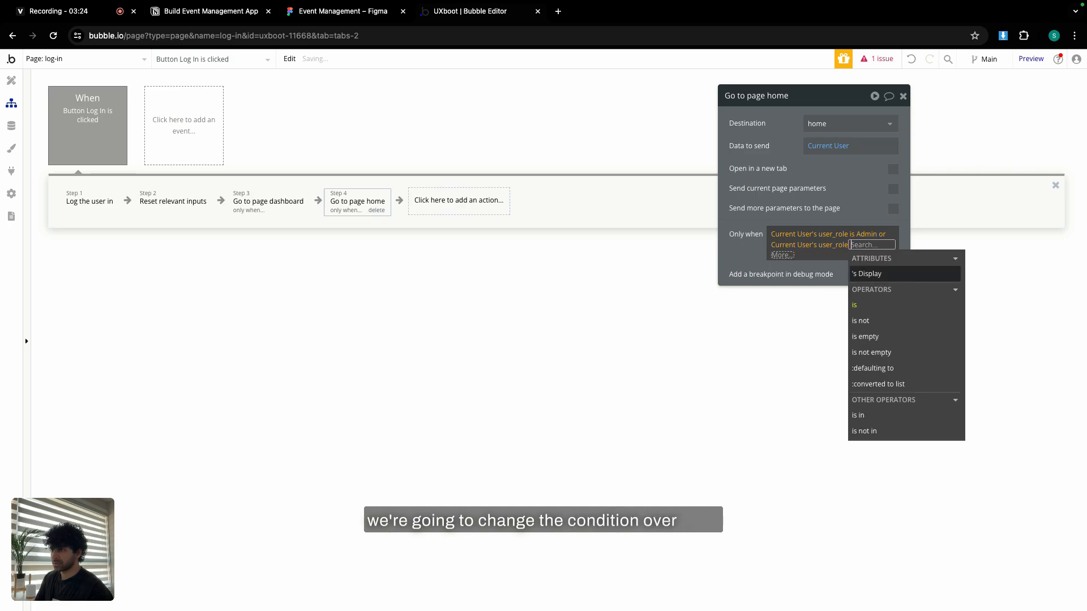
key("BackSpace")
key("BackSpace")
key("BackSpace")
key("BackSpace")
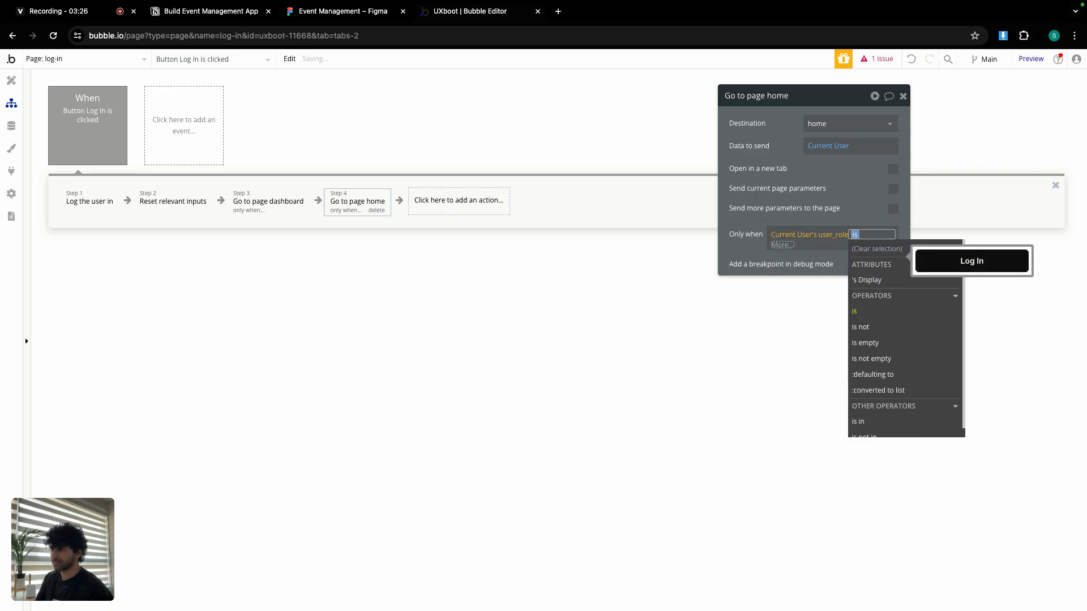
key("BackSpace")
key("BackSpace")
left_click(759, 227)
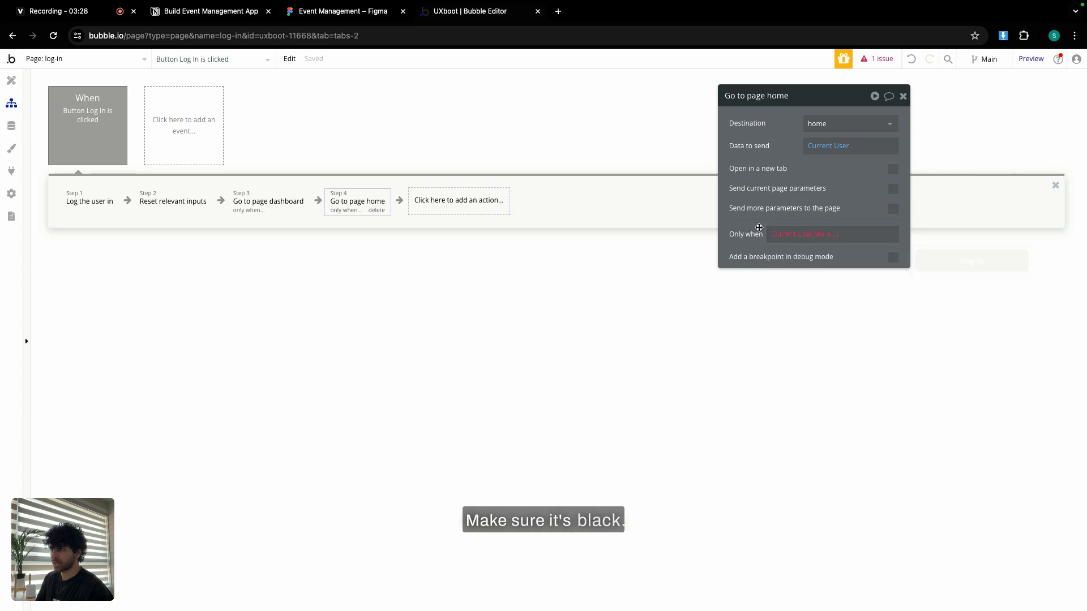
left_click(820, 236)
key("BackSpace")
key("BackSpace")
key("BackSpace")
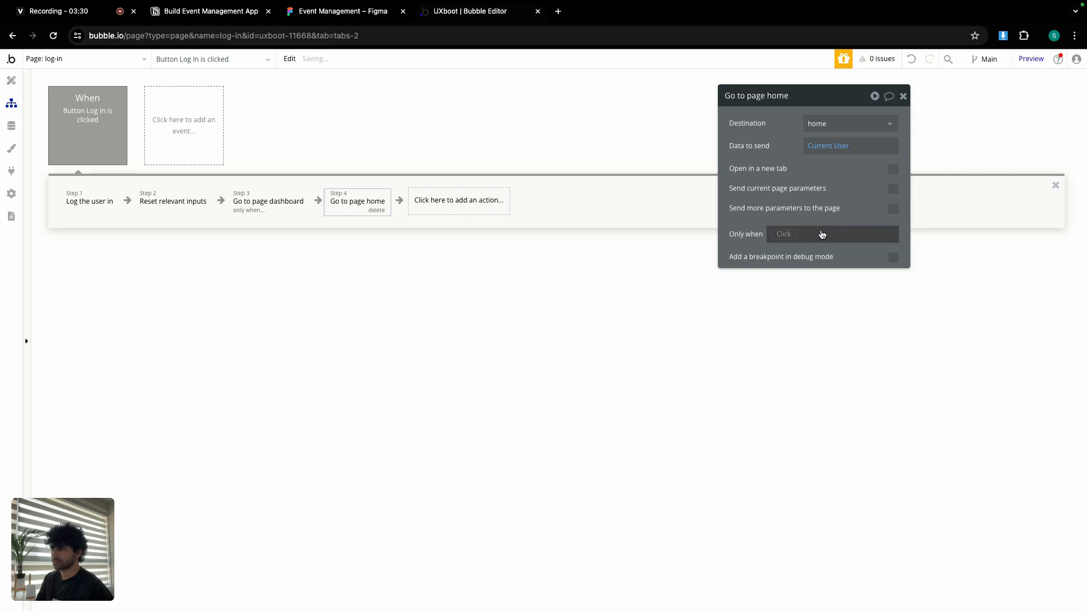
Set step 4's Only when to Current User's user_role is Student.
left_click(793, 234)
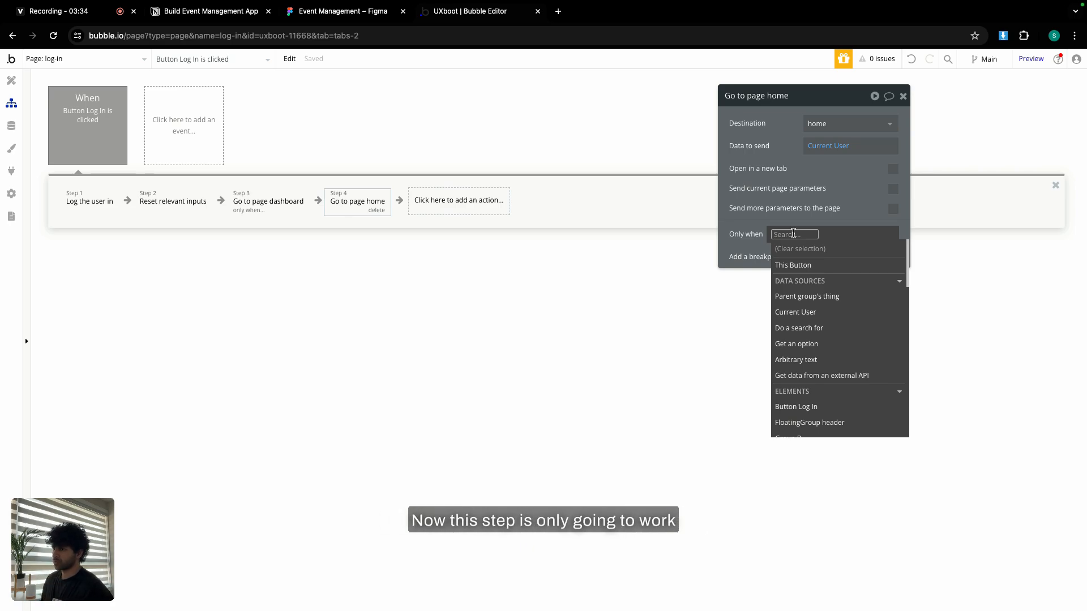
left_click(804, 311)
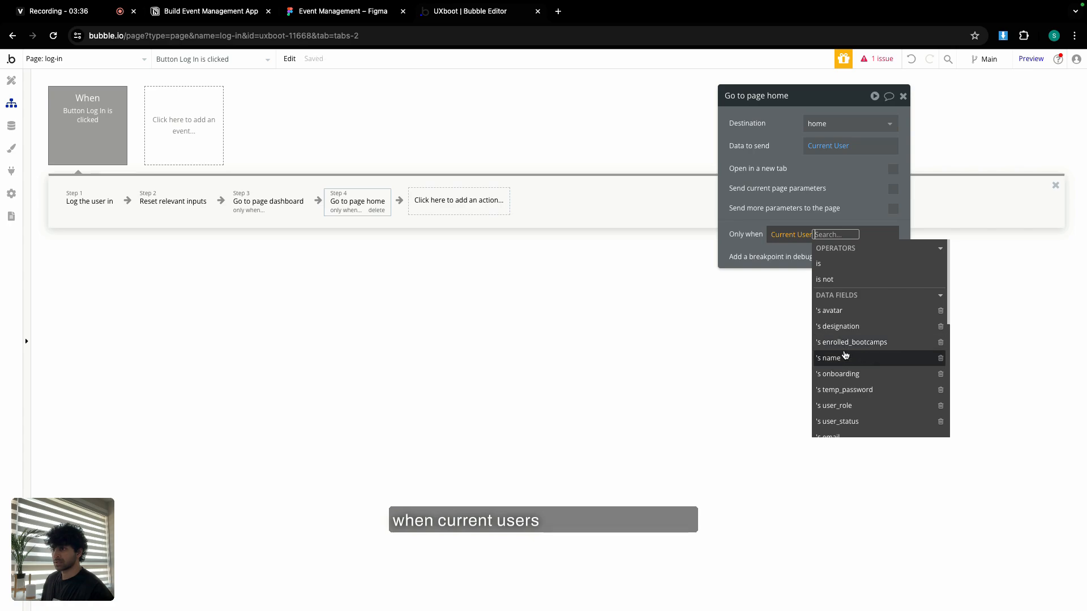
left_click(838, 405)
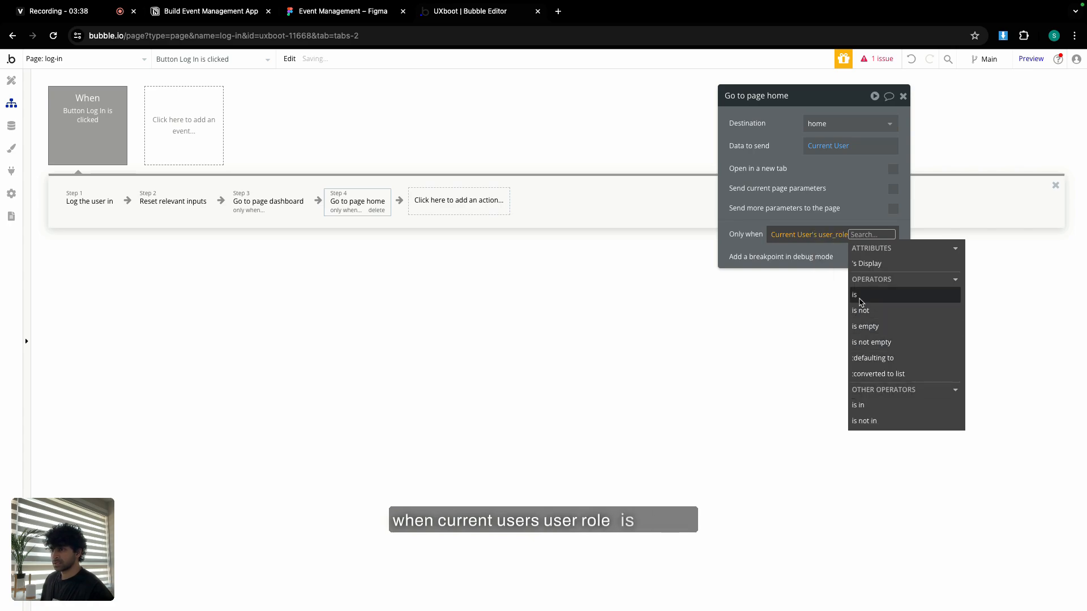
left_click(860, 302)
left_click(817, 315)
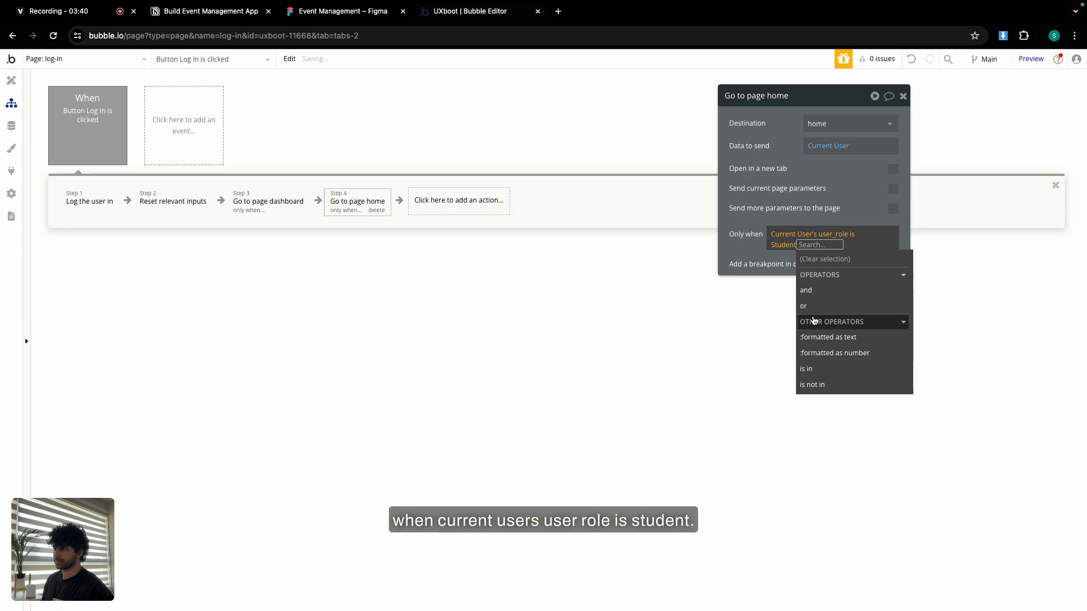
left_click(750, 250)
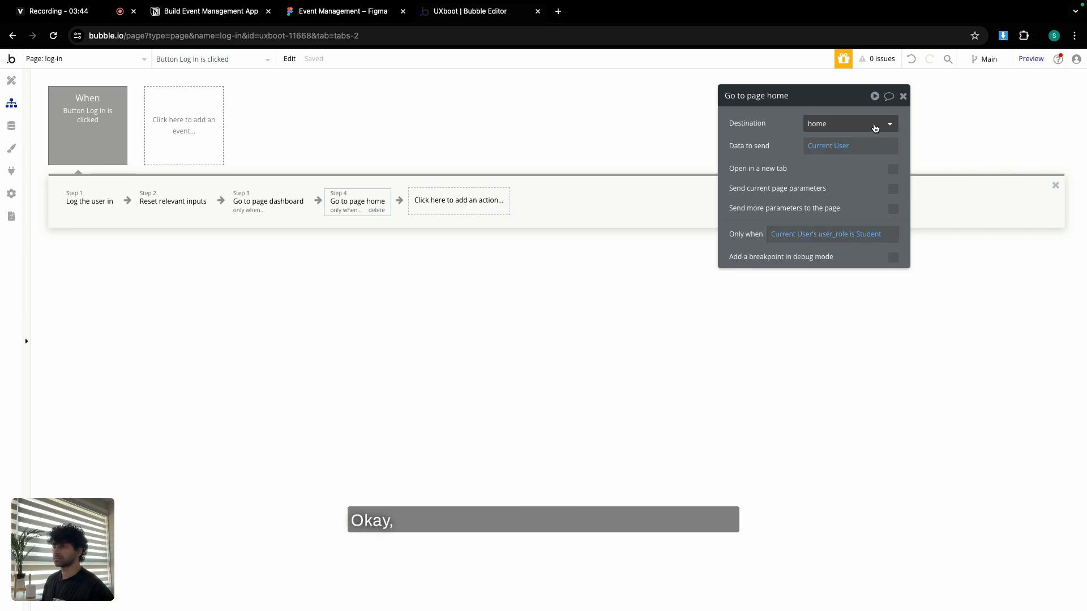
left_click(904, 97)
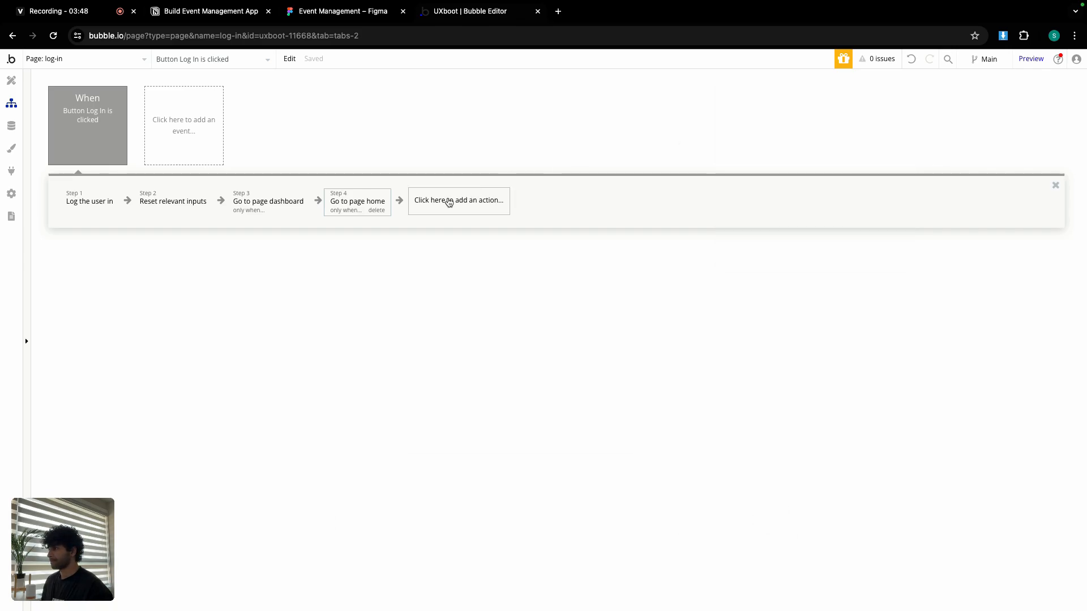
Add a step 5 Go to page to onboarding, sending Current User.
left_click(448, 202)
mouse_move(451, 263)
left_click(527, 250)
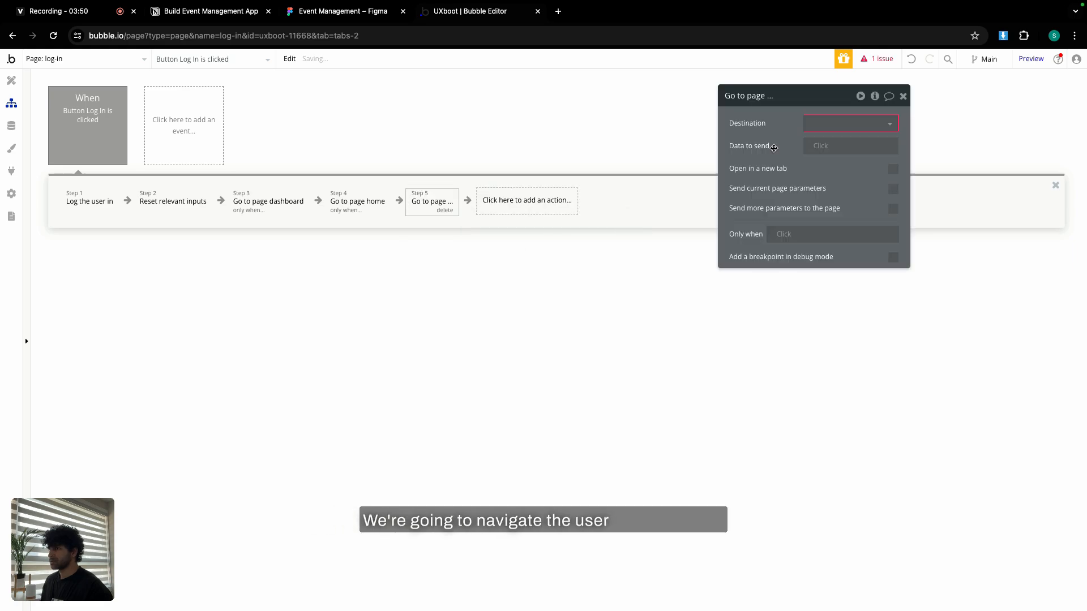
left_click(846, 124)
left_click(831, 204)
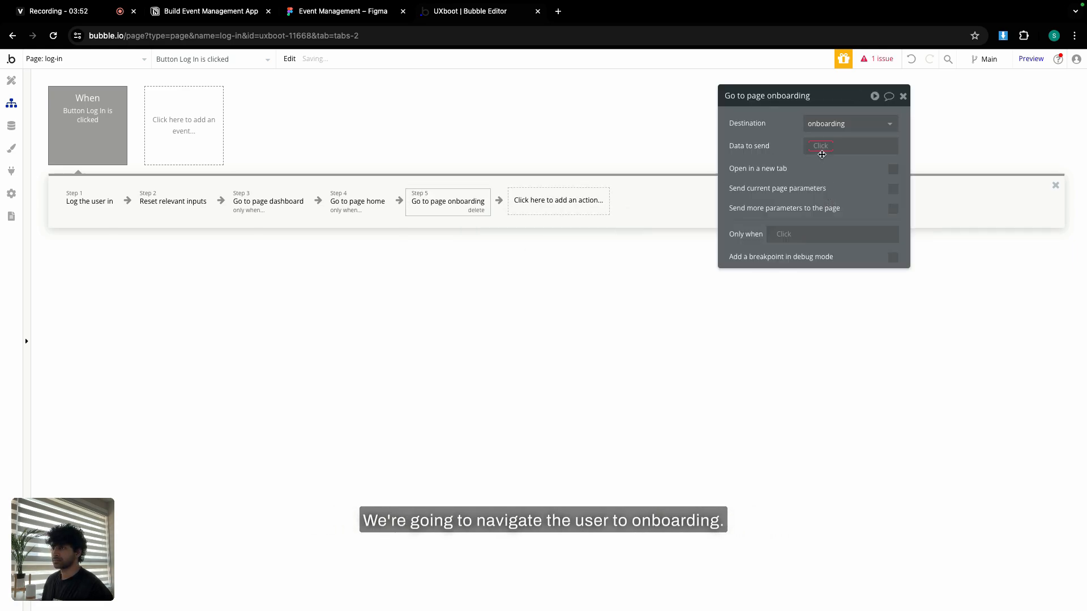
left_click(821, 155)
left_click(836, 206)
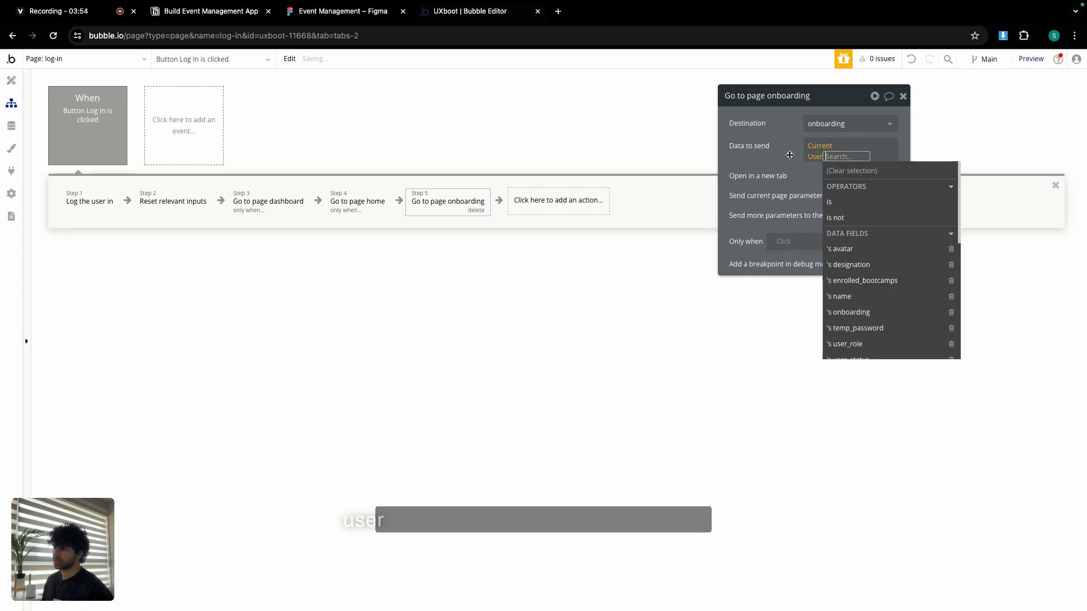
left_click(789, 155)
Run step 5 only when Current User's temp_password is yes.
left_click(782, 235)
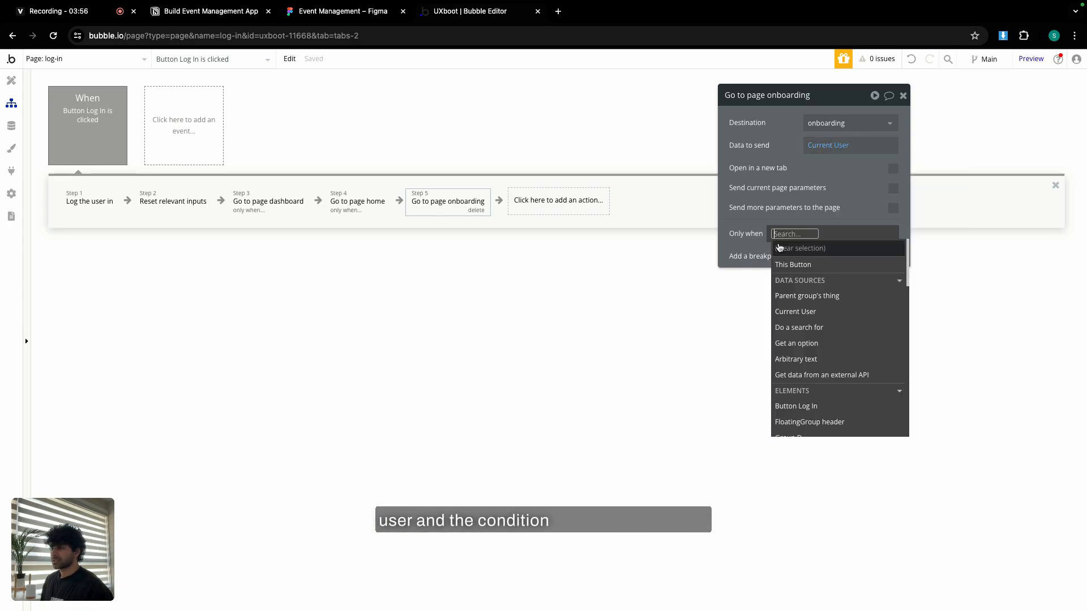
left_click(797, 311)
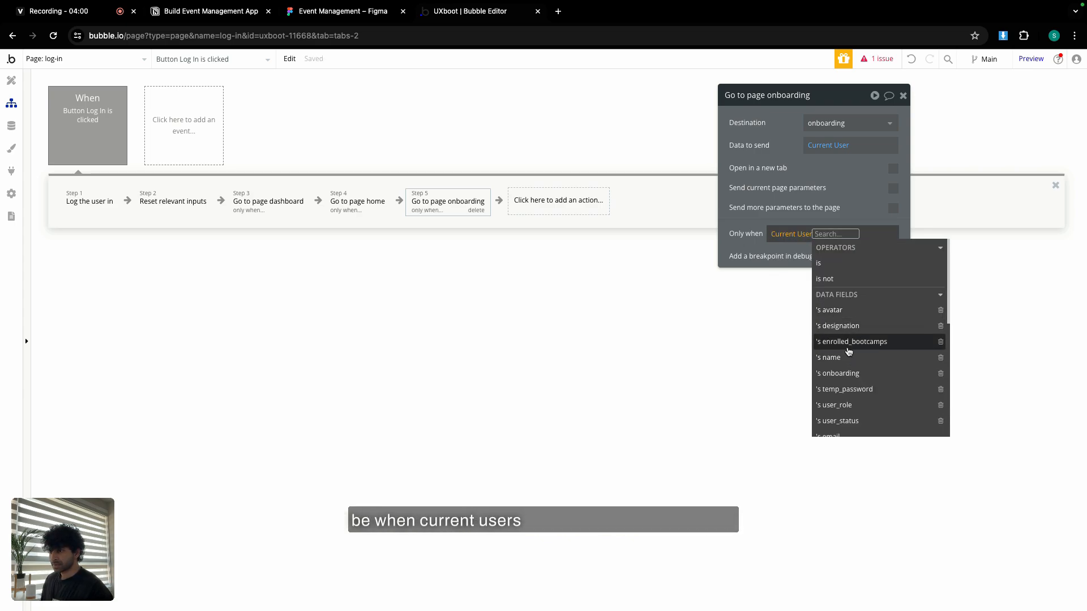
scroll(848, 382, "down", 1)
left_click(852, 382)
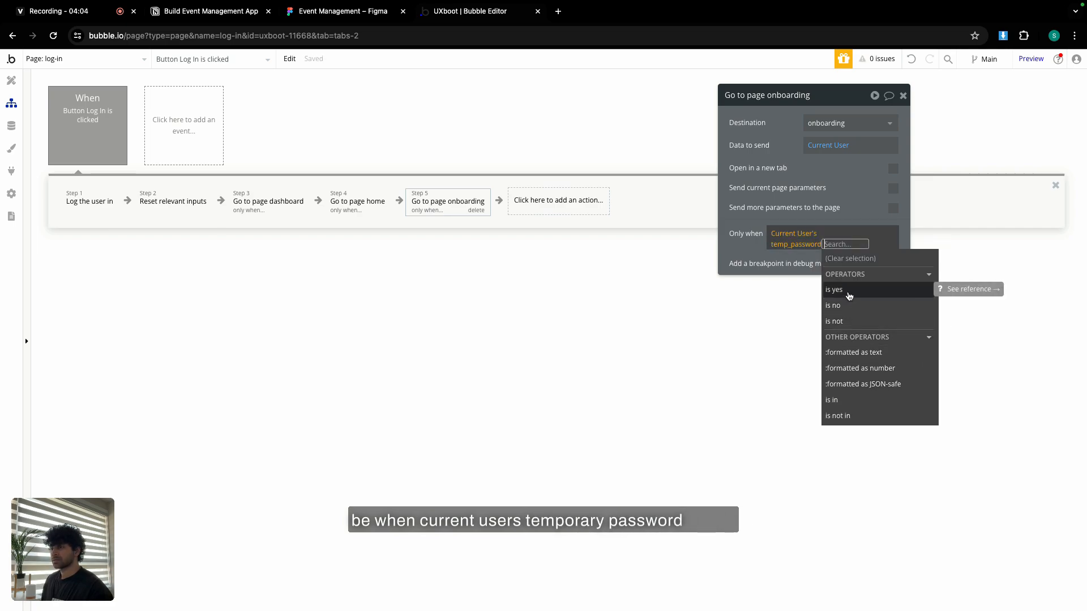
left_click(849, 296)
left_click(752, 249)
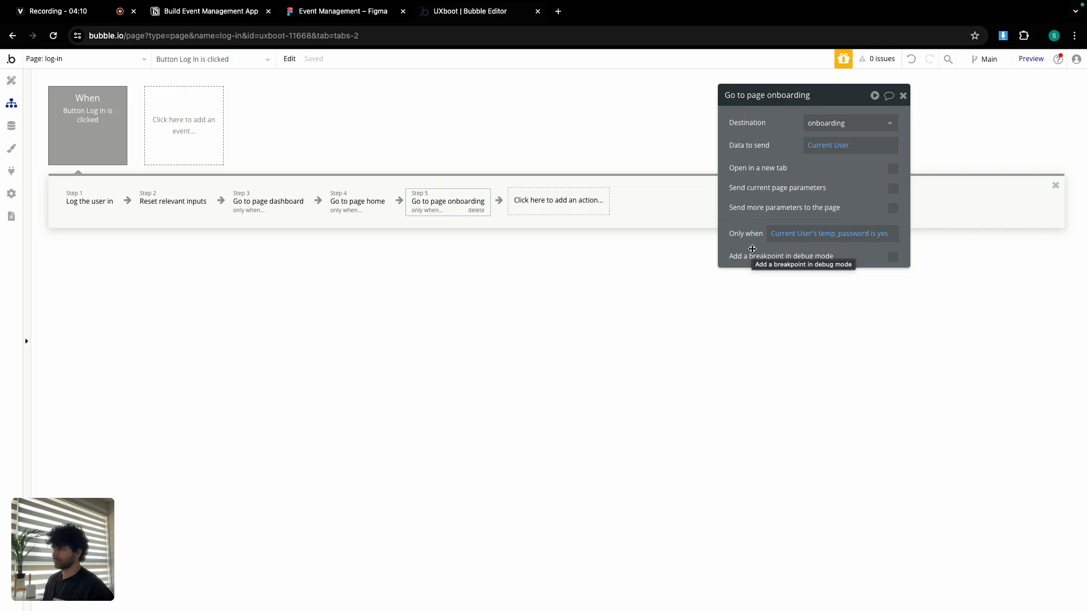
Review the settings of each Log In workflow step.
left_click(286, 205)
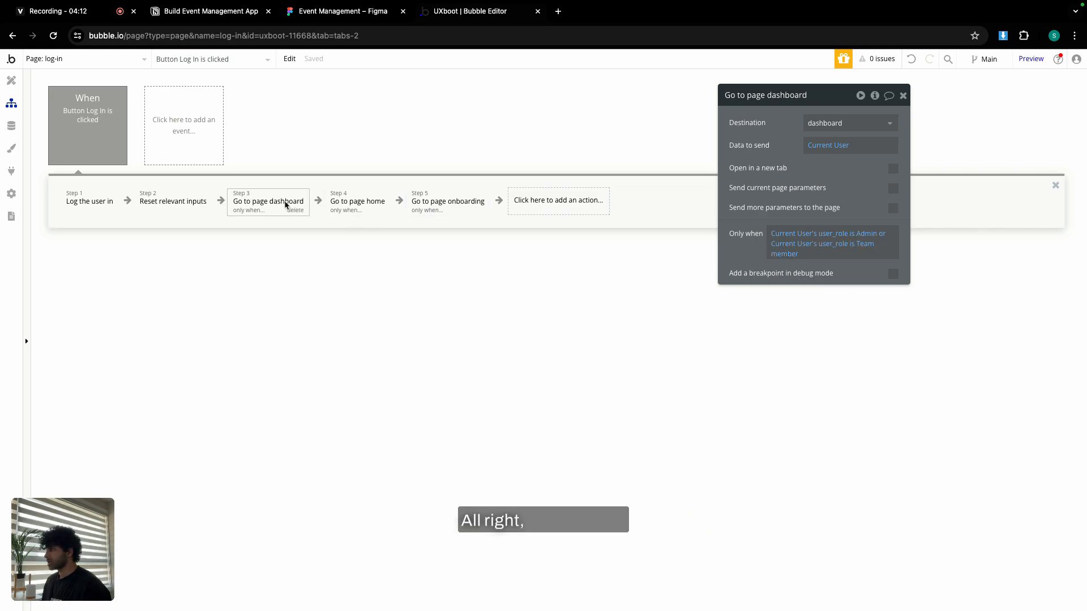
left_click(348, 205)
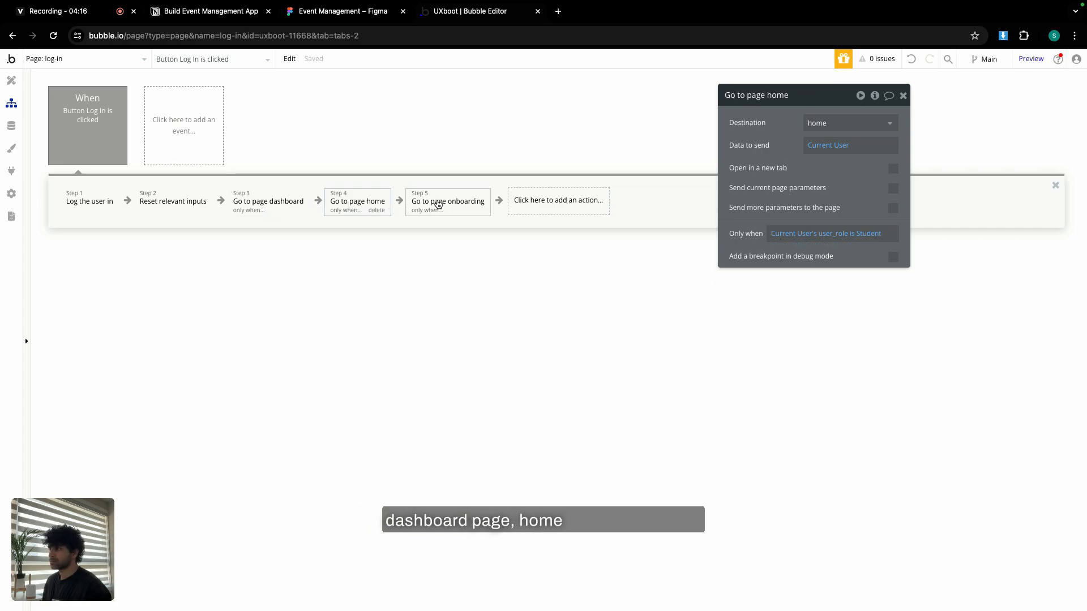
left_click(439, 204)
left_click(192, 210)
left_click(77, 208)
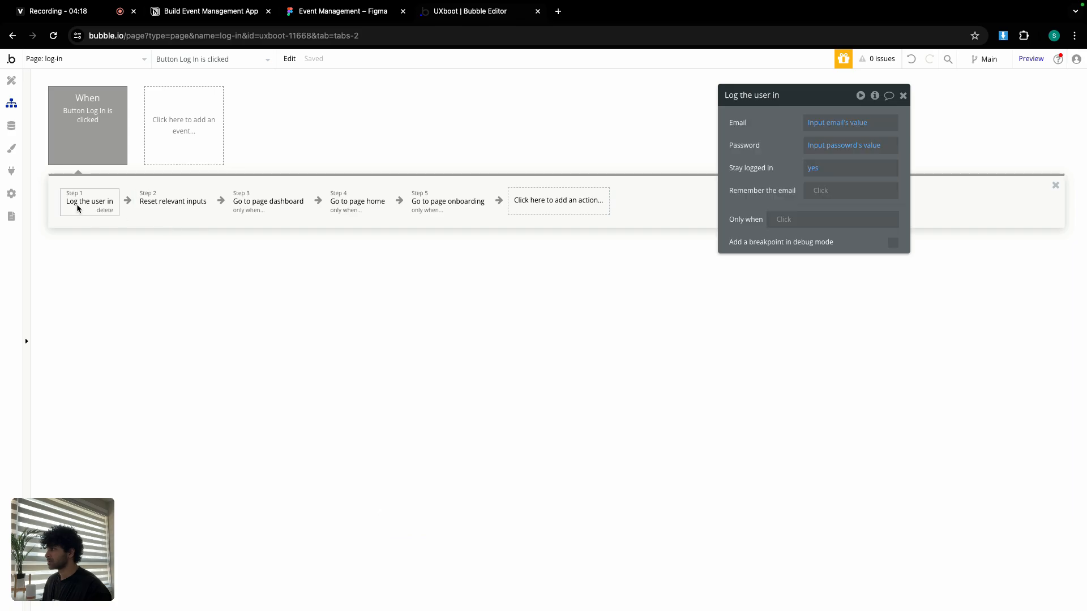
Switch to the index page and open the Sign Up button's workflow.
left_click(11, 82)
left_click(65, 60)
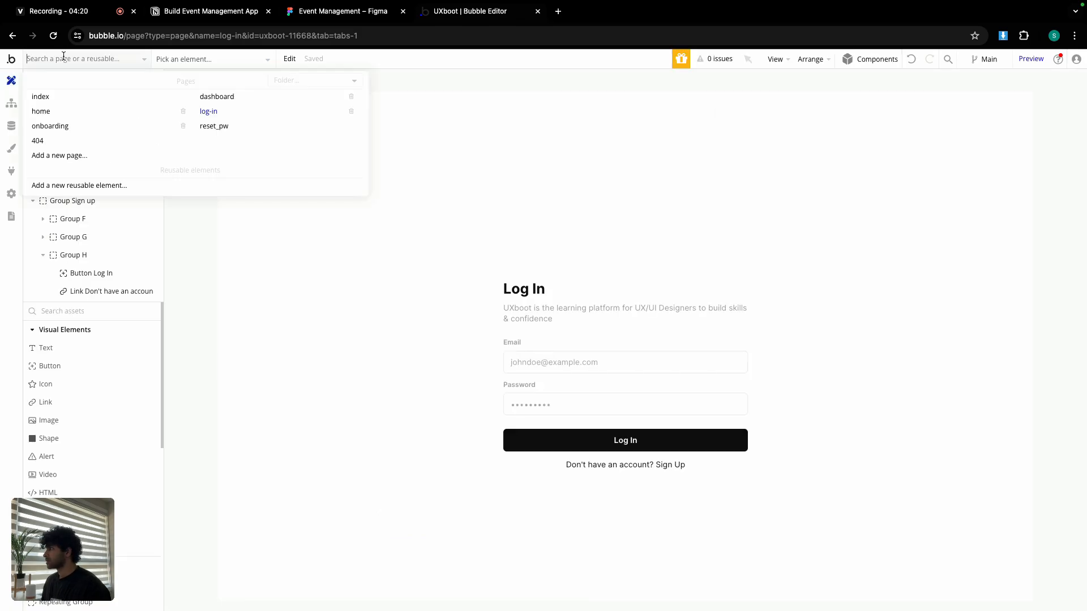
left_click(66, 99)
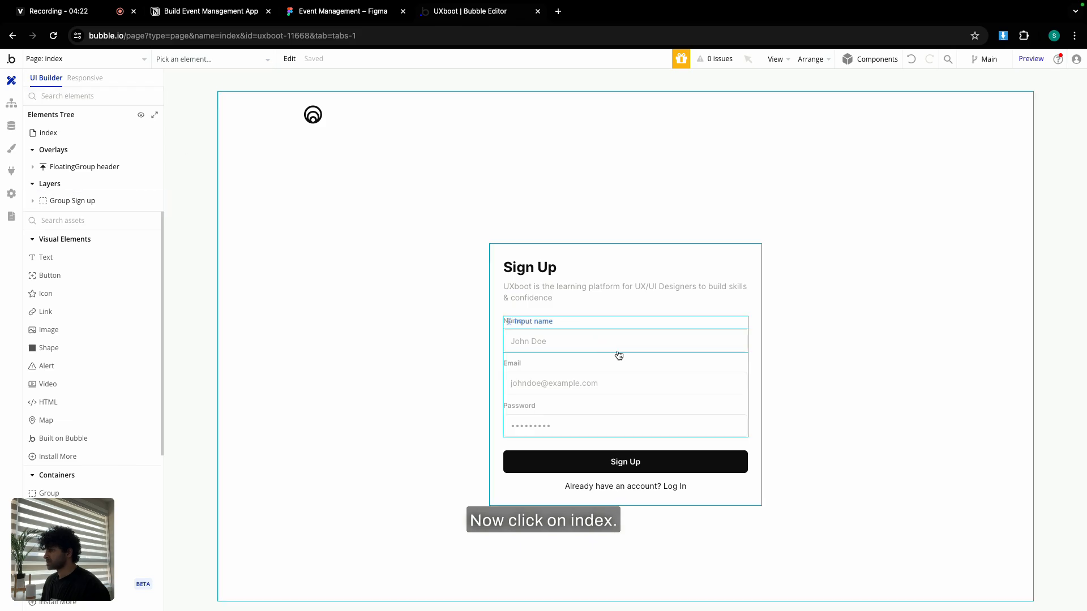
left_click(637, 462)
left_click(801, 199)
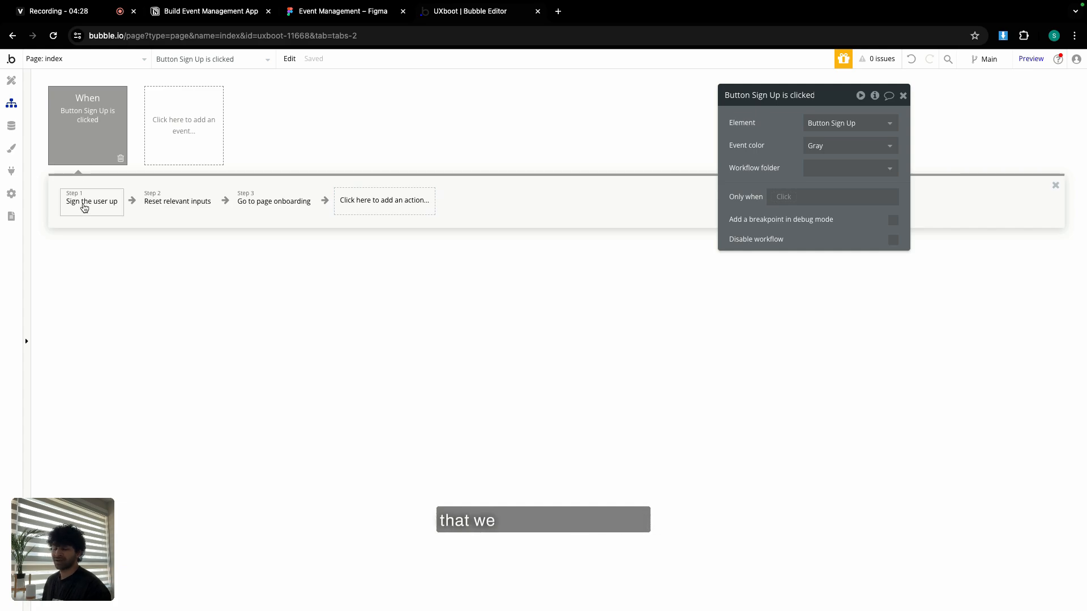
Add user_role = Student to the Sign the user up step's fields.
left_click(84, 207)
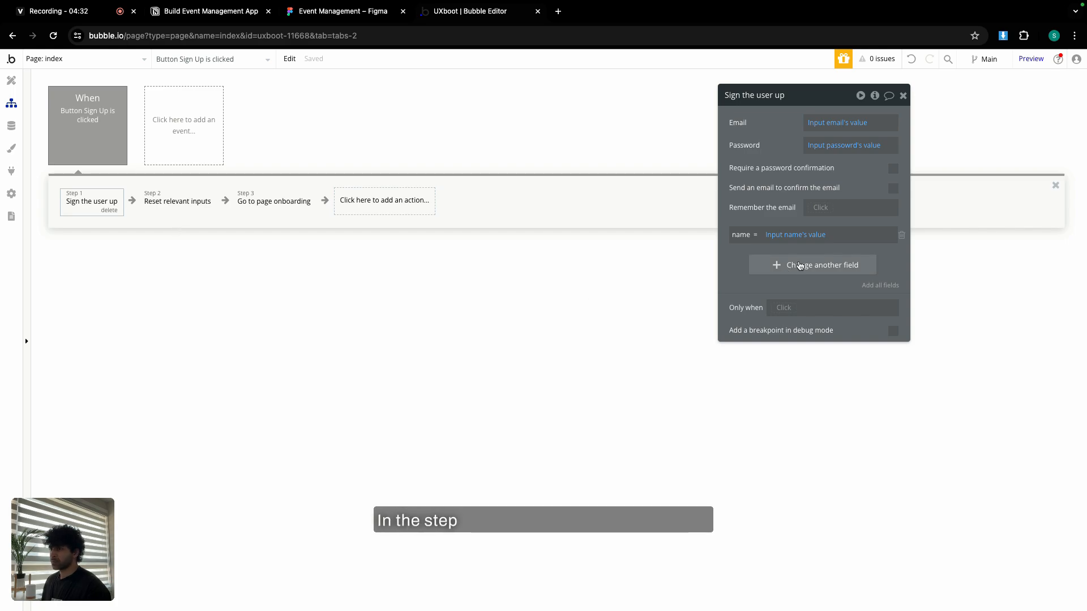
left_click(800, 266)
left_click(750, 261)
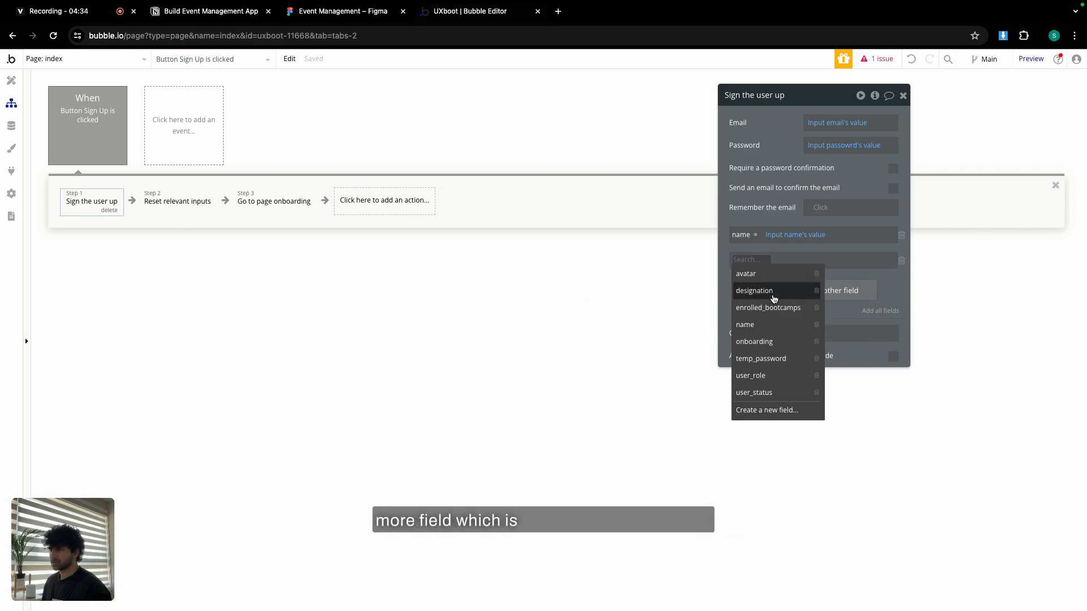
left_click(771, 375)
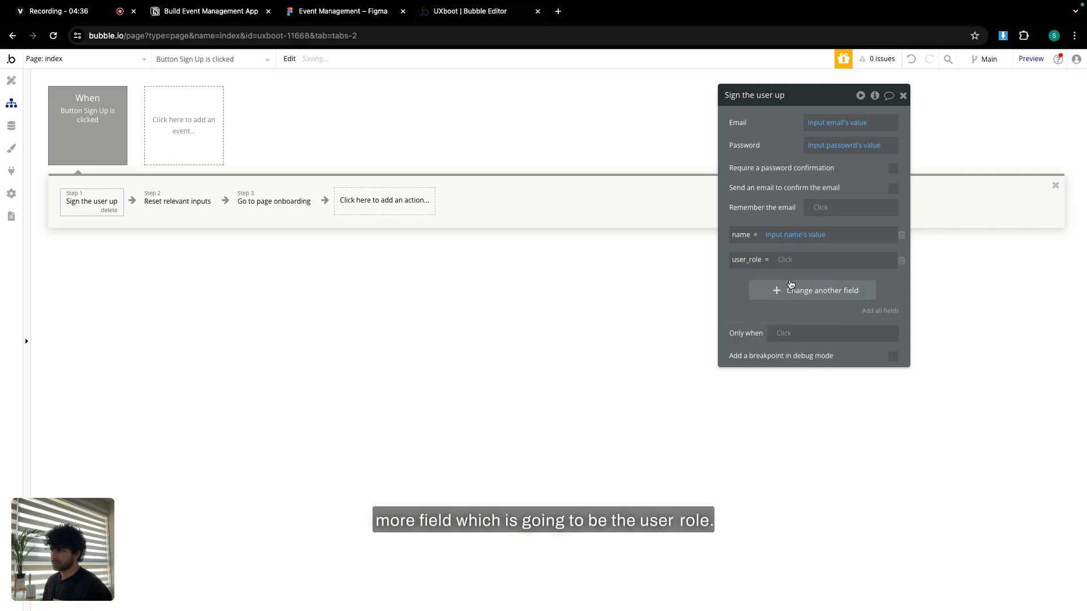
left_click(790, 261)
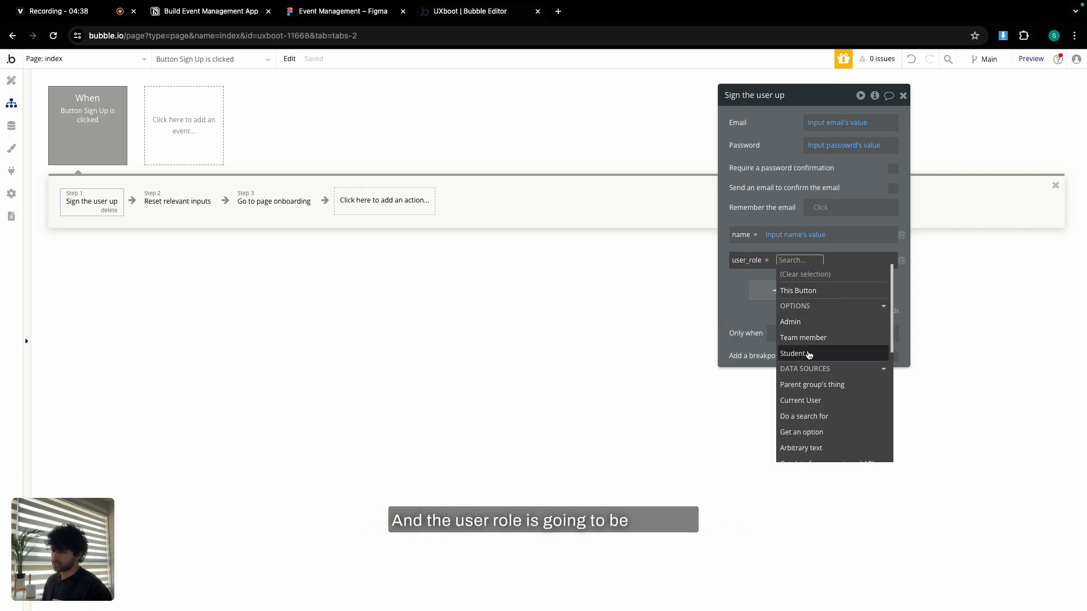
left_click(792, 353)
left_click(736, 291)
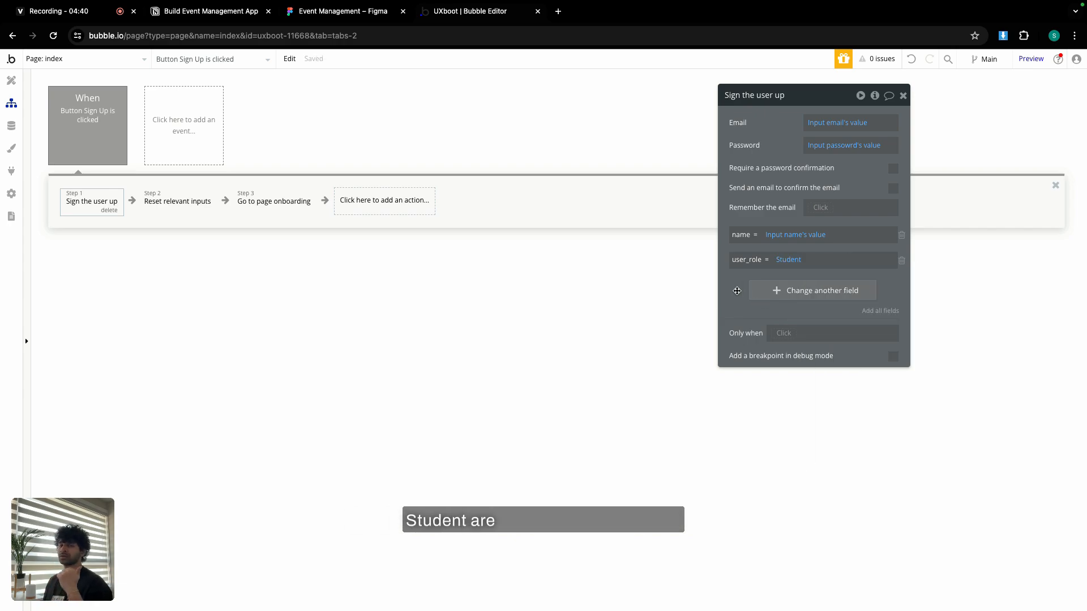
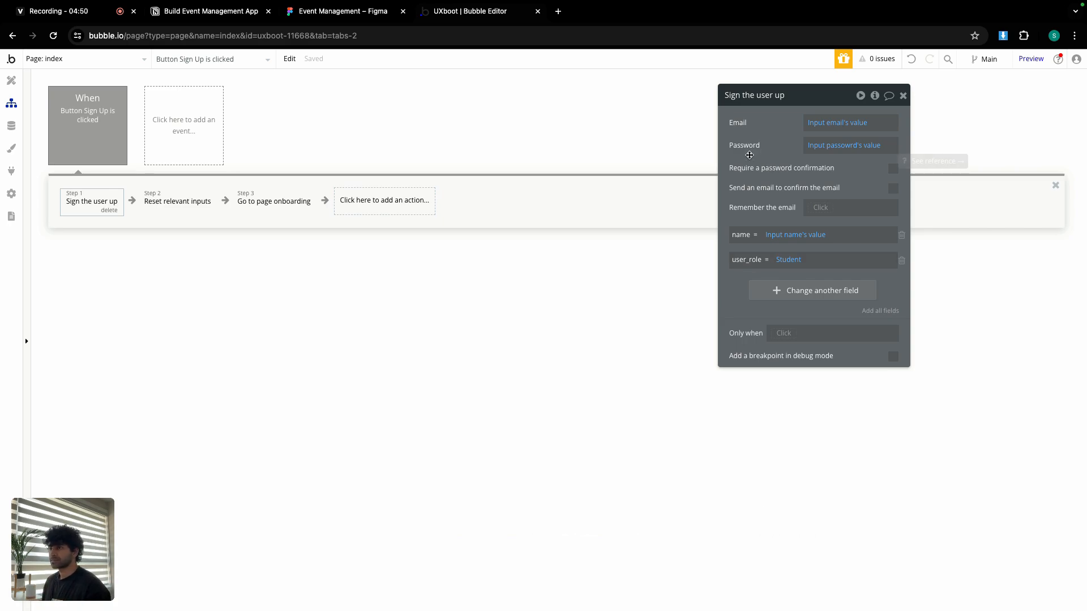
Check the sign-up workflow's reset-inputs and go-to-onboarding steps, then return to the page design.
left_click(902, 95)
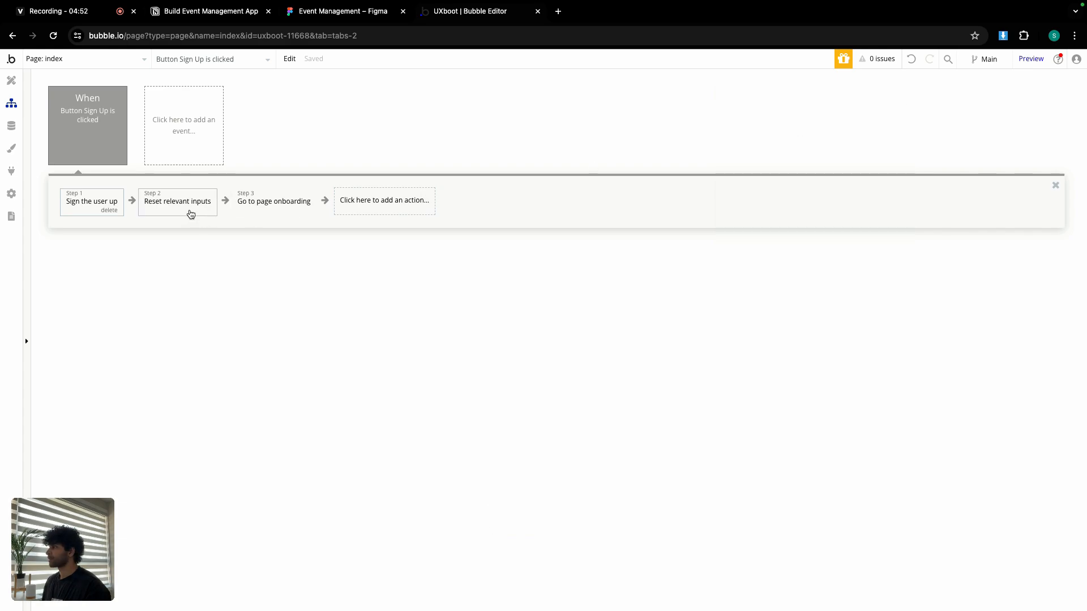
left_click(191, 213)
left_click(256, 204)
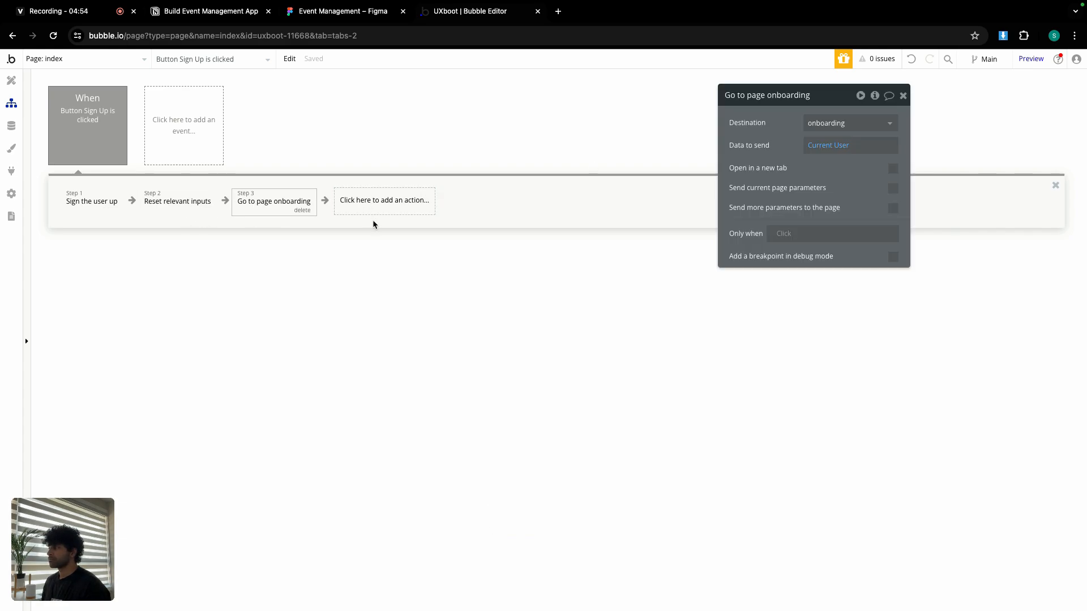
left_click(12, 80)
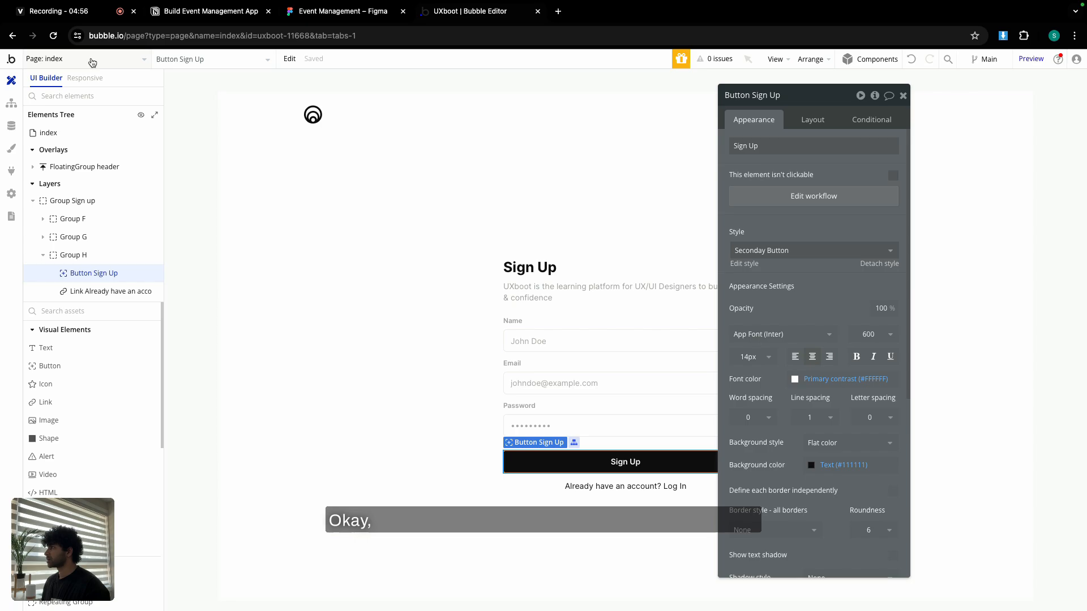
Review the Figma Add Personal Details frames, then bring up Bubble's page list.
left_click(314, 12)
scroll(516, 242, "down", 5)
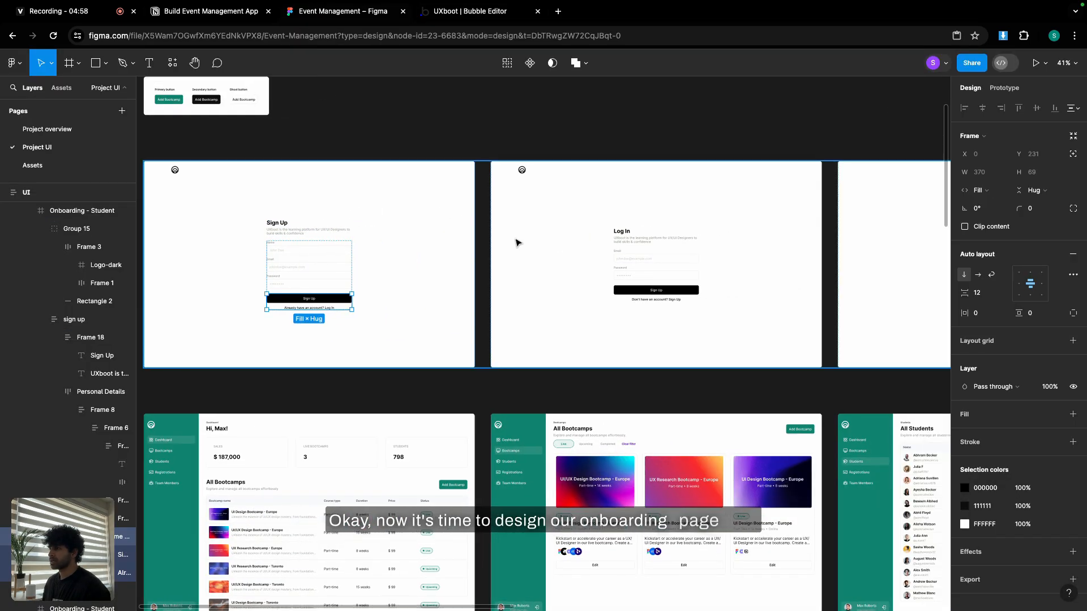
scroll(516, 242, "right", 10)
scroll(529, 204, "up", 5)
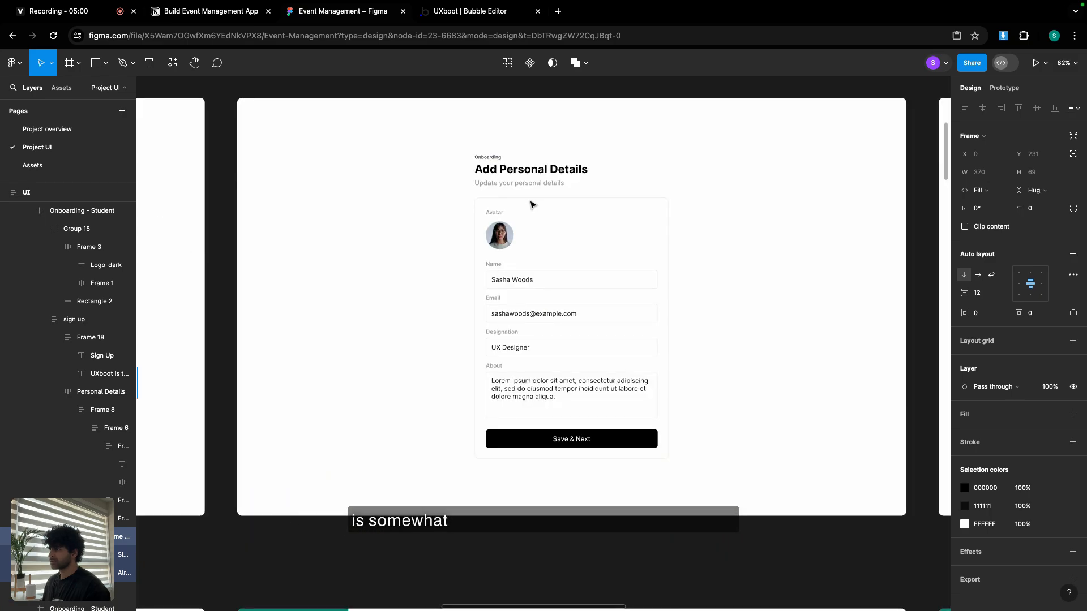
scroll(530, 203, "down", 8)
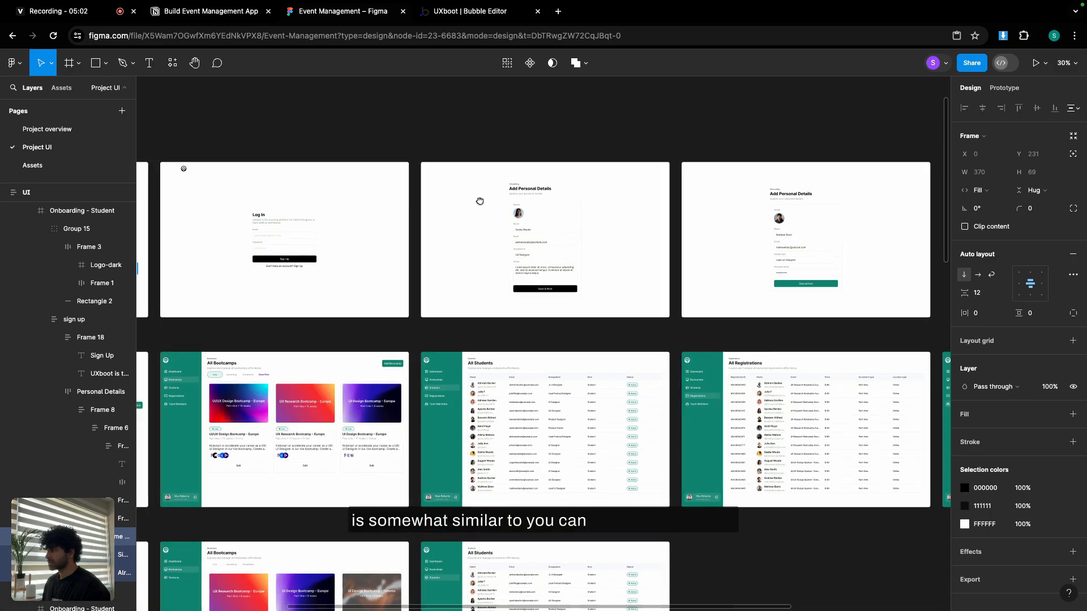
left_click_drag(479, 201, 484, 201)
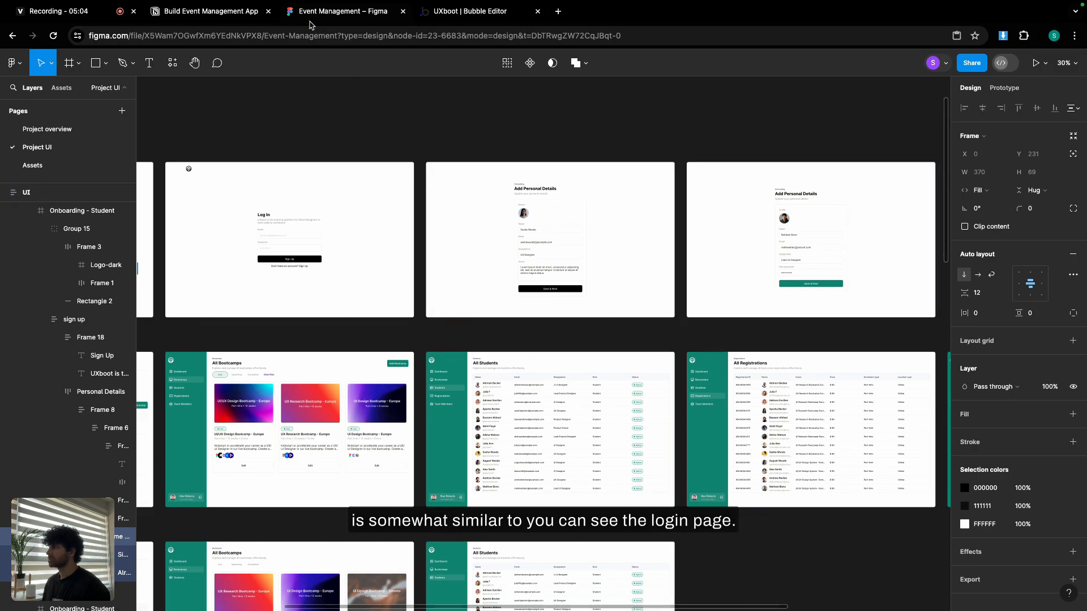
left_click(471, 16)
left_click(91, 59)
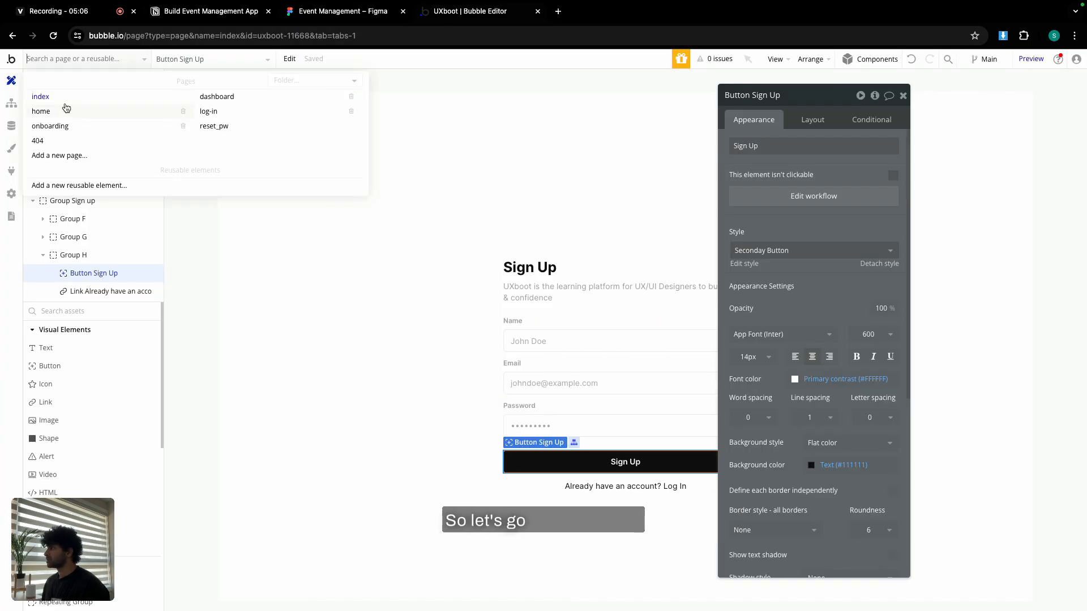
Open the onboarding page and title it 'UXboot | Onboarding'.
left_click(85, 124)
double_click(442, 181)
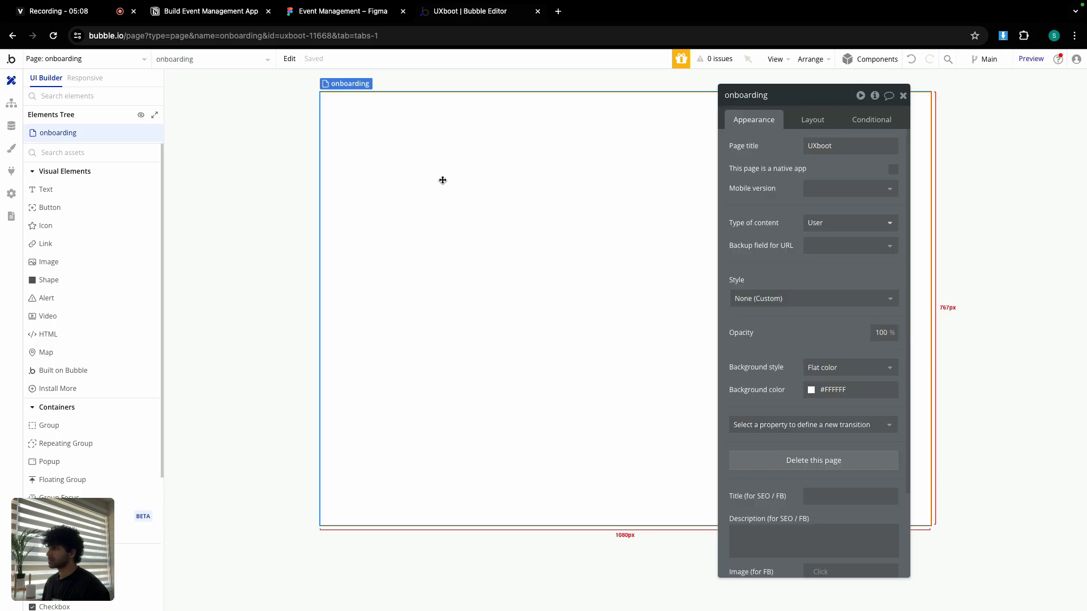
double_click(832, 145)
key("Right")
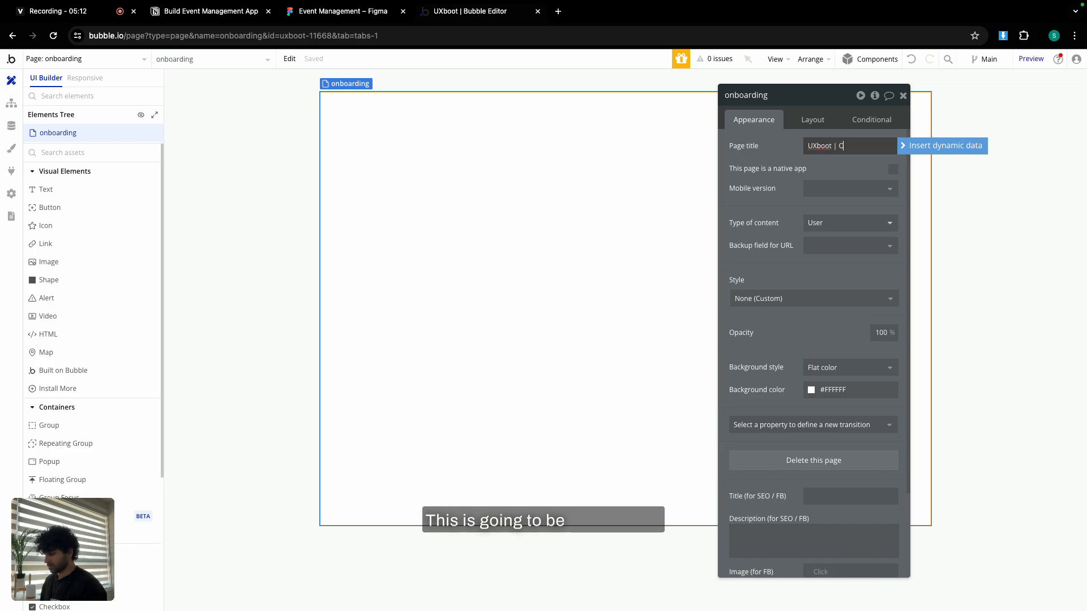
type("| Onboarding")
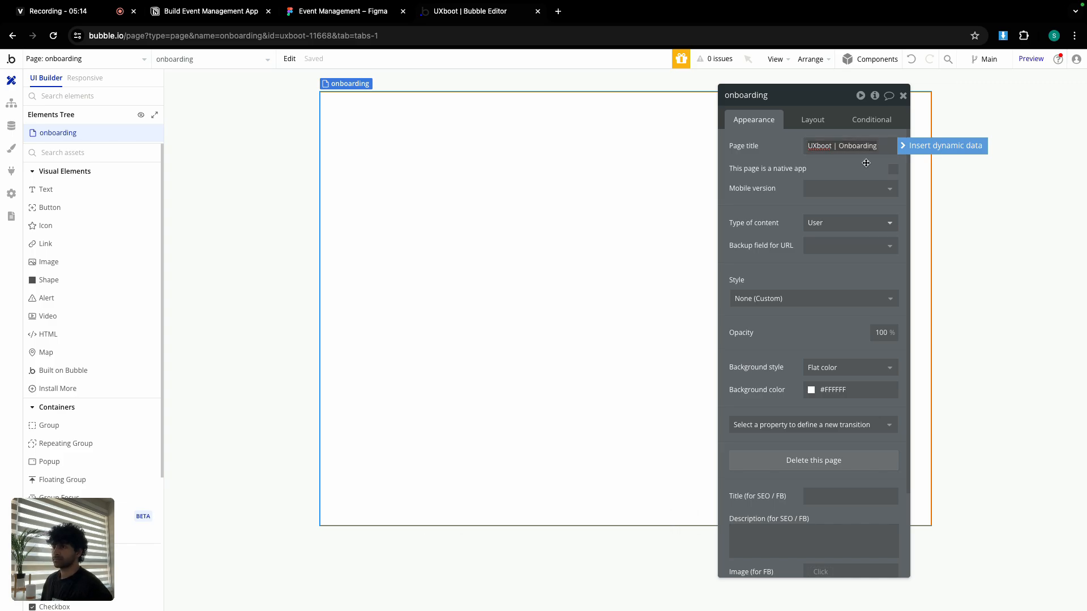
Give the page a Column layout with 1440 builder width and 800 minimum height.
left_click(812, 120)
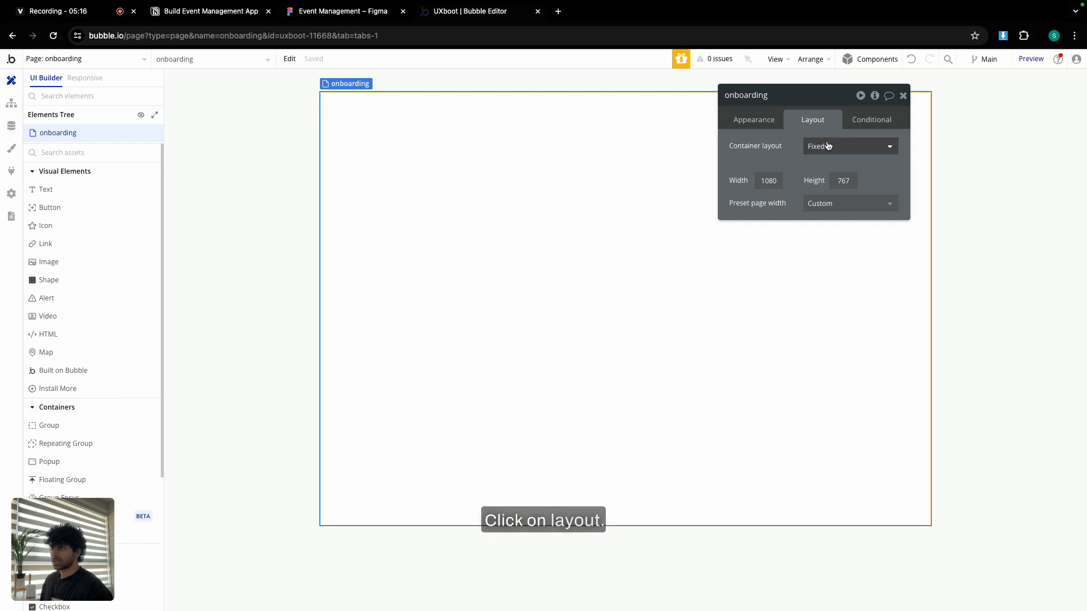
left_click(843, 146)
left_click(829, 231)
left_click(881, 261)
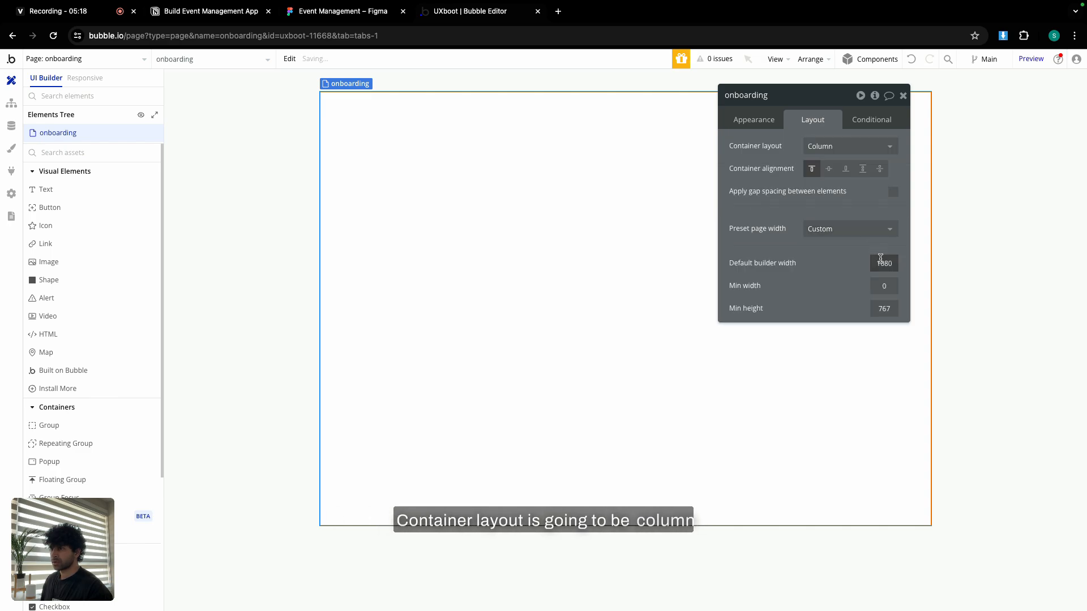
type("144")
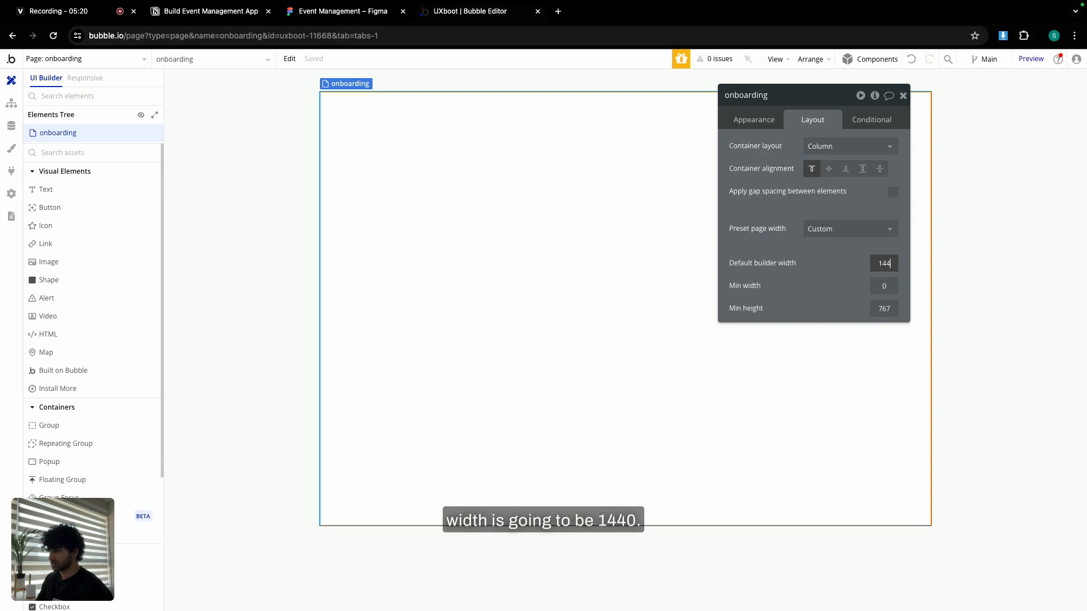
type("0")
key("Tab")
type("90")
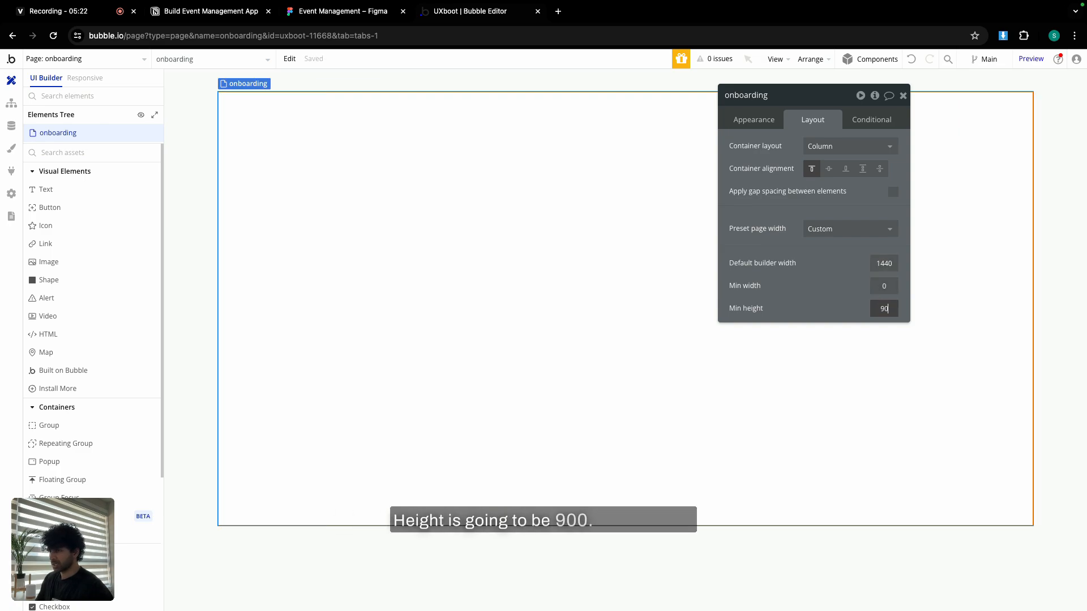
double_click(884, 307)
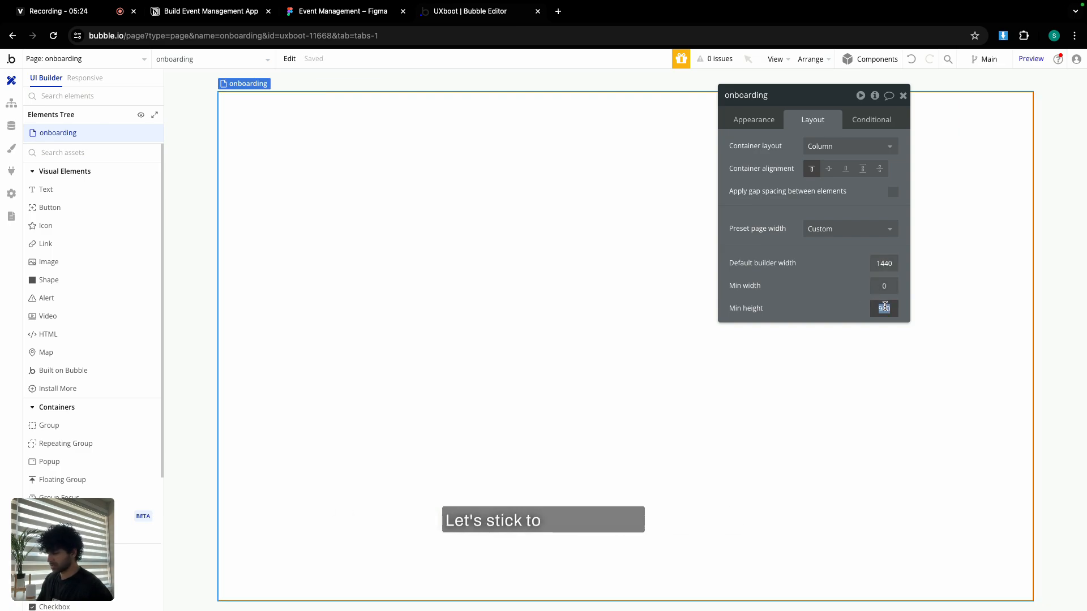
type("800")
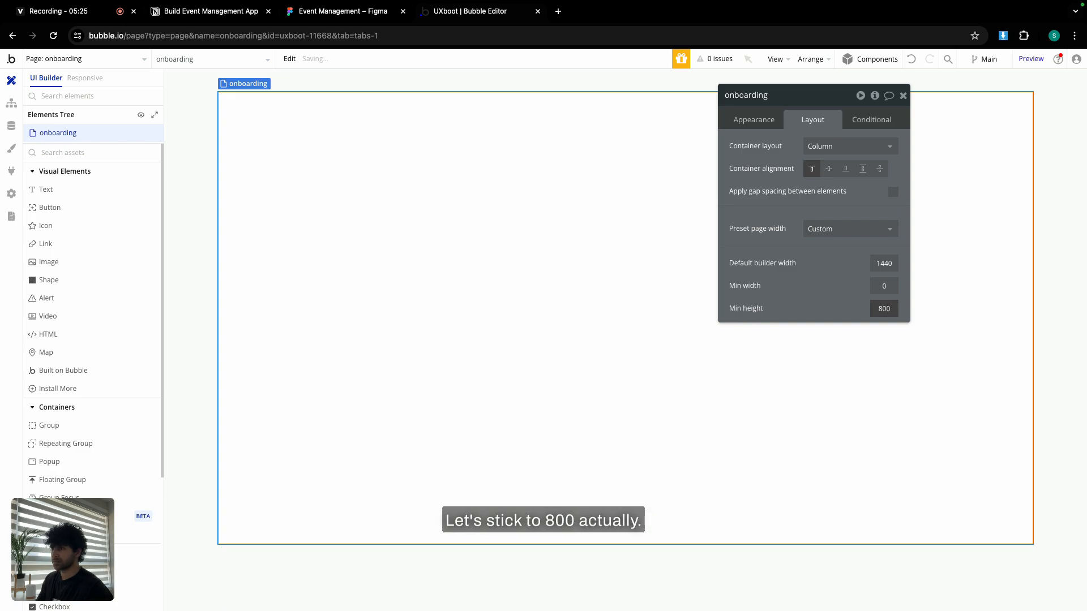
left_click(902, 95)
left_click(87, 55)
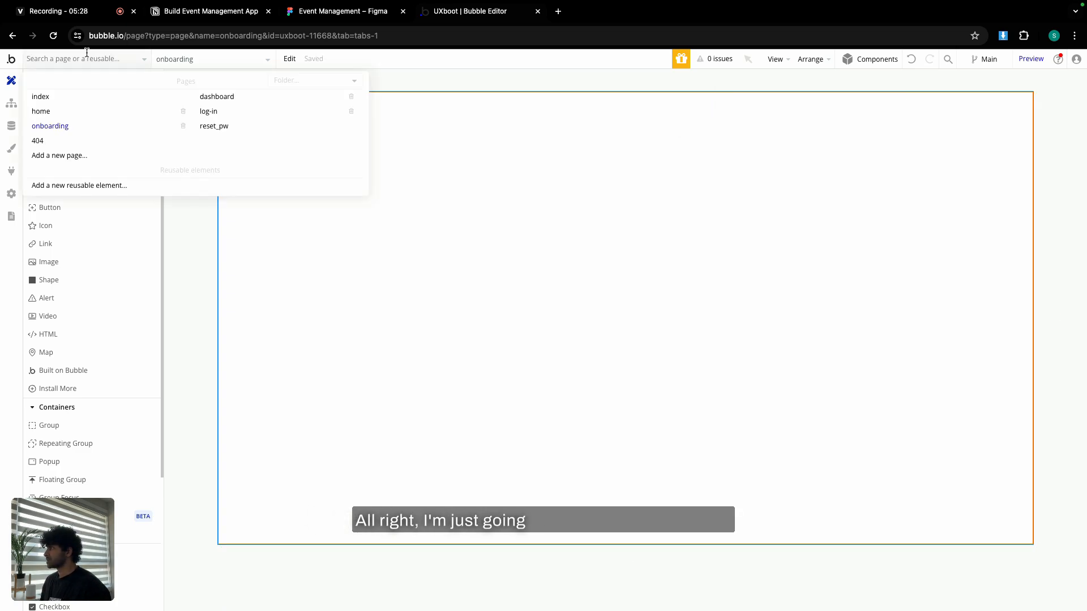
Copy Group Sign up from the index page and paste it onto the onboarding page.
left_click(66, 102)
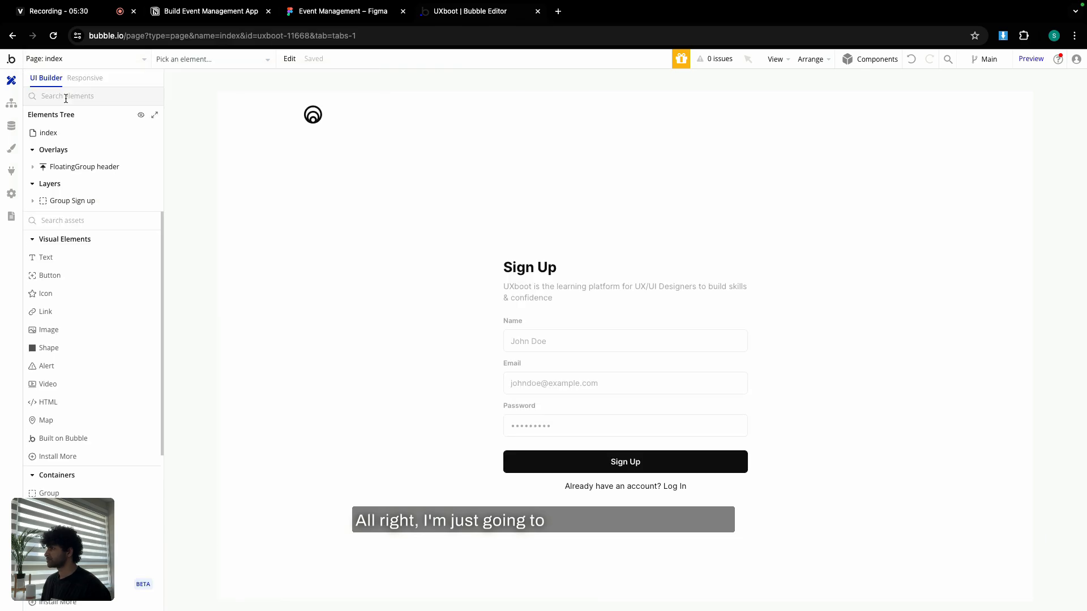
left_click(586, 252)
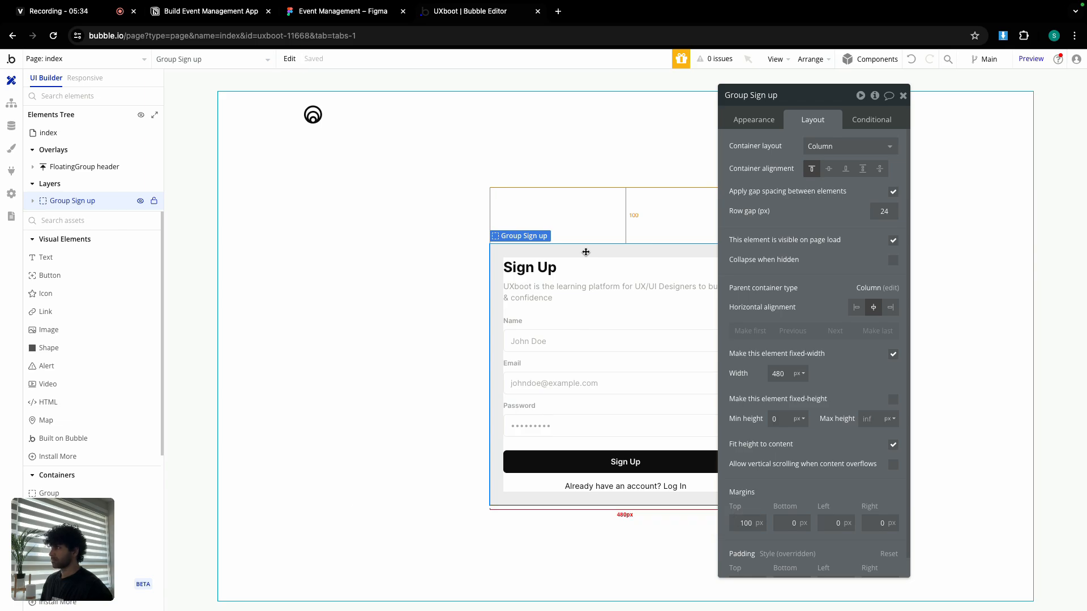
left_click(290, 59)
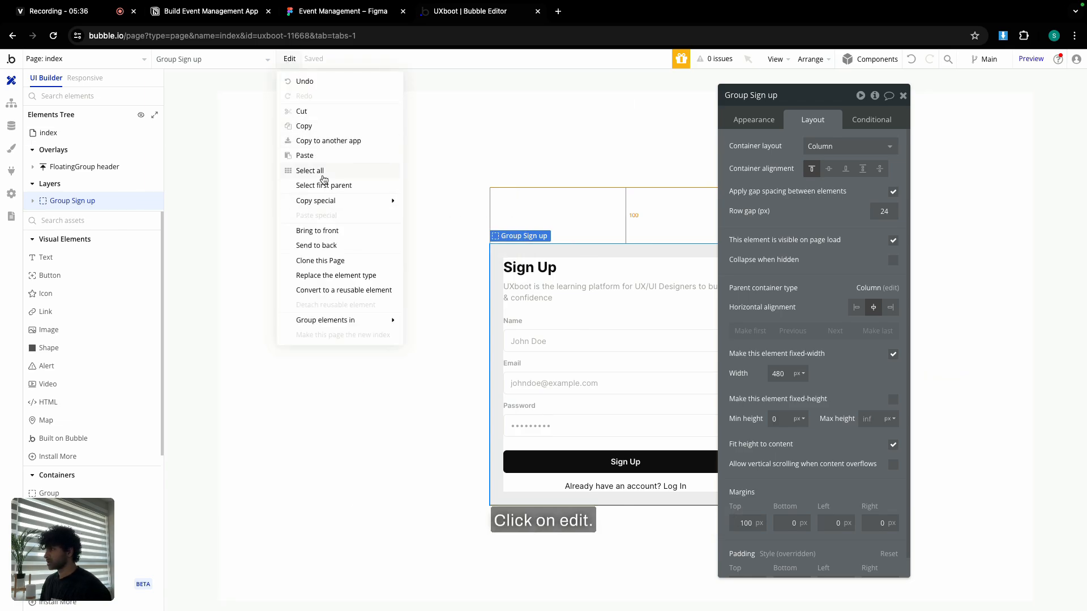
left_click(303, 125)
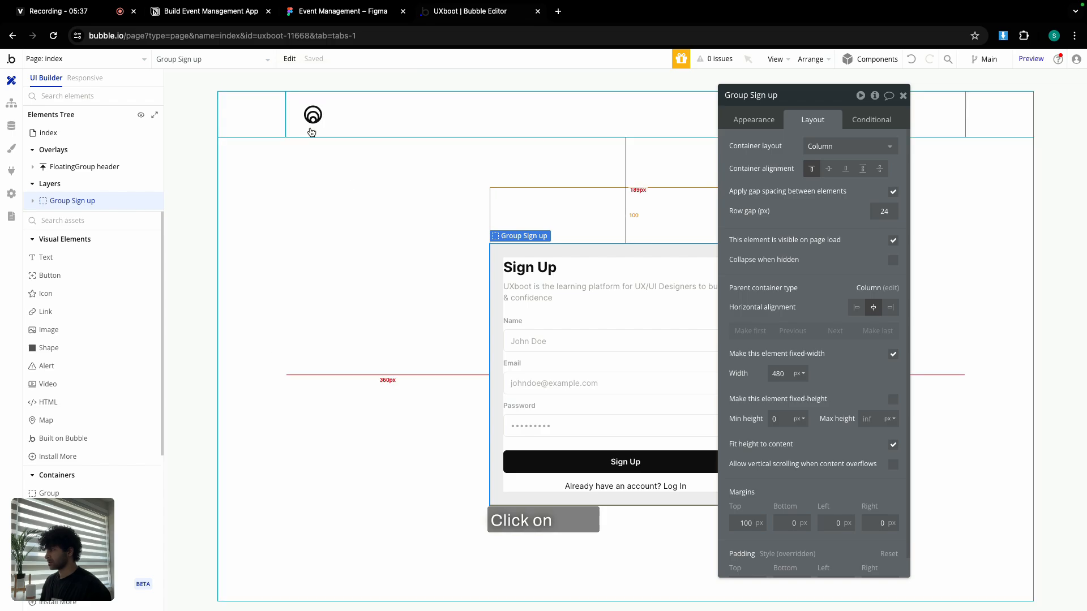
left_click(40, 59)
left_click(90, 127)
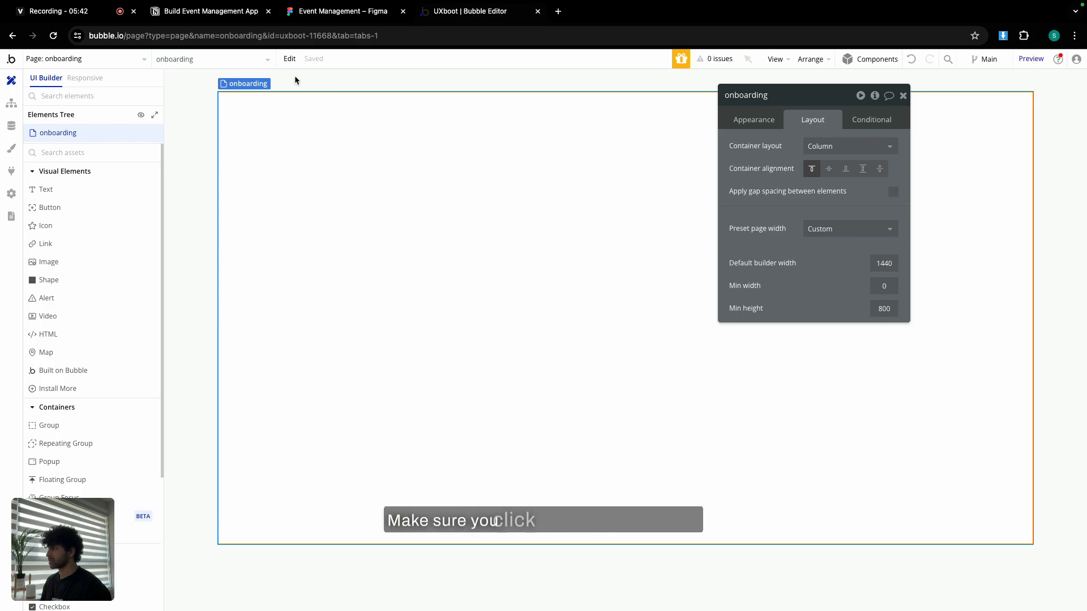
left_click(289, 59)
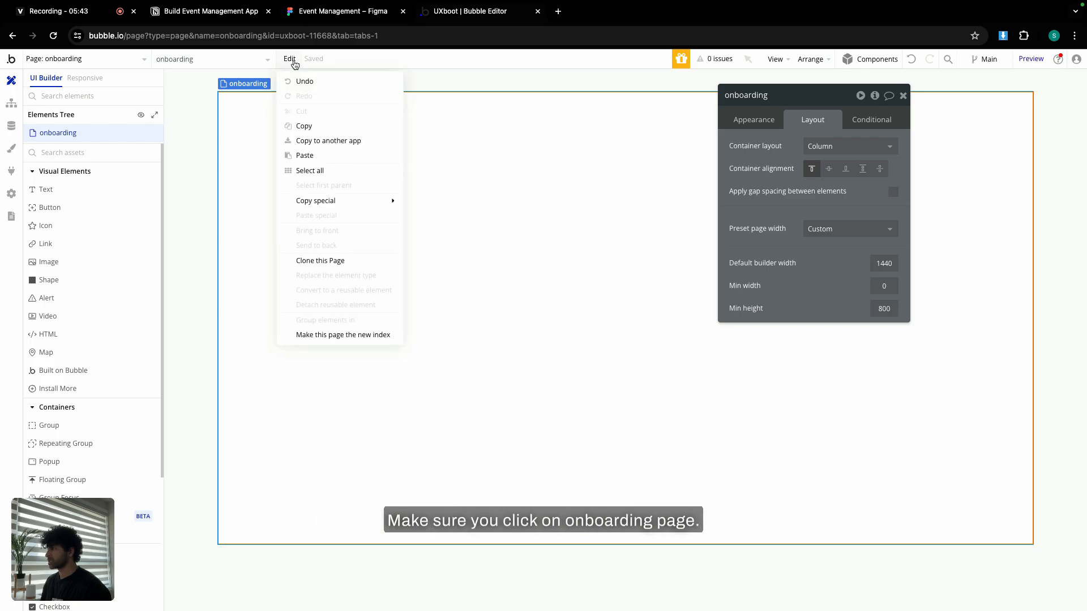
left_click(306, 156)
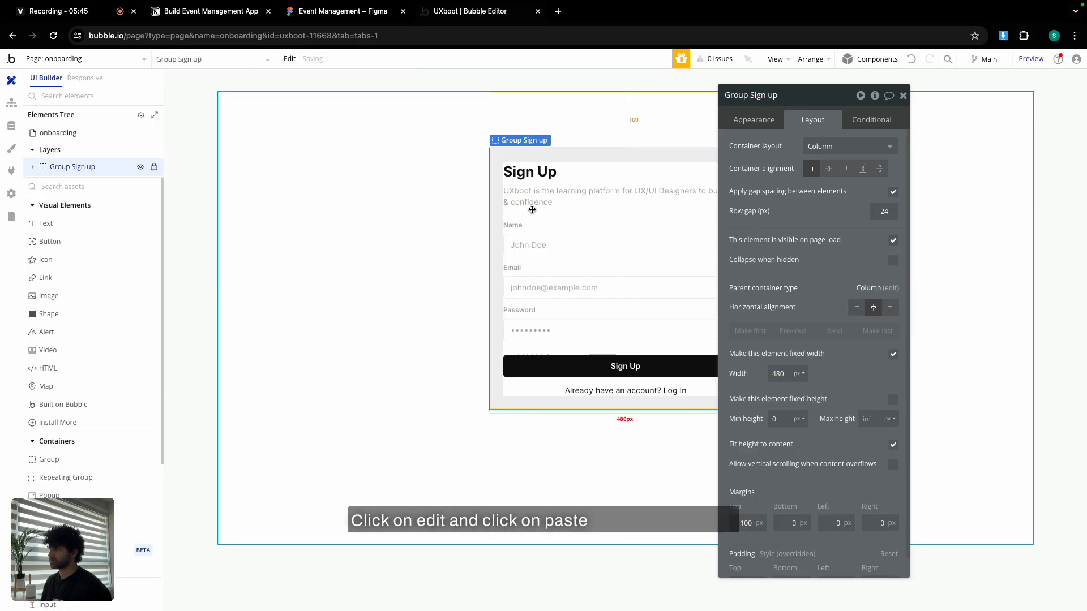
Center the onboarding page's contents and give the pasted group an 80 px top margin.
left_click(463, 166)
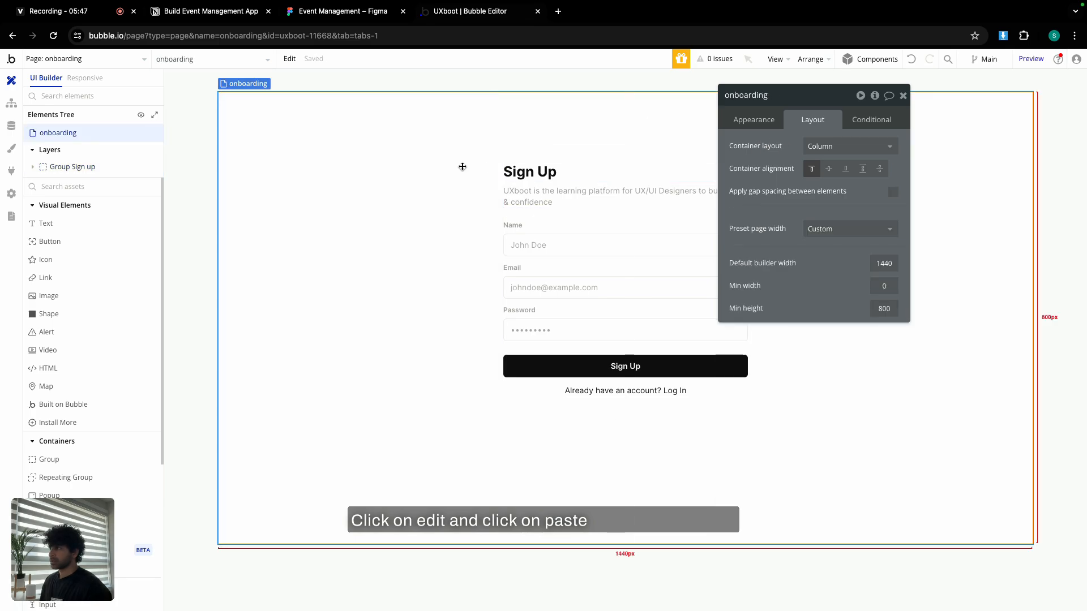
left_click(829, 169)
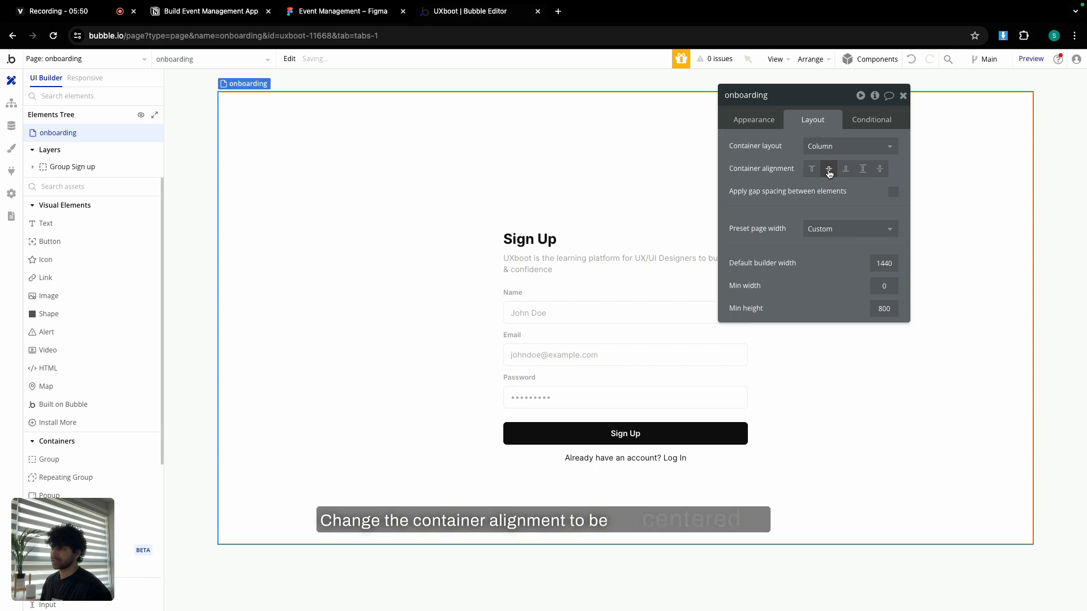
left_click(643, 223)
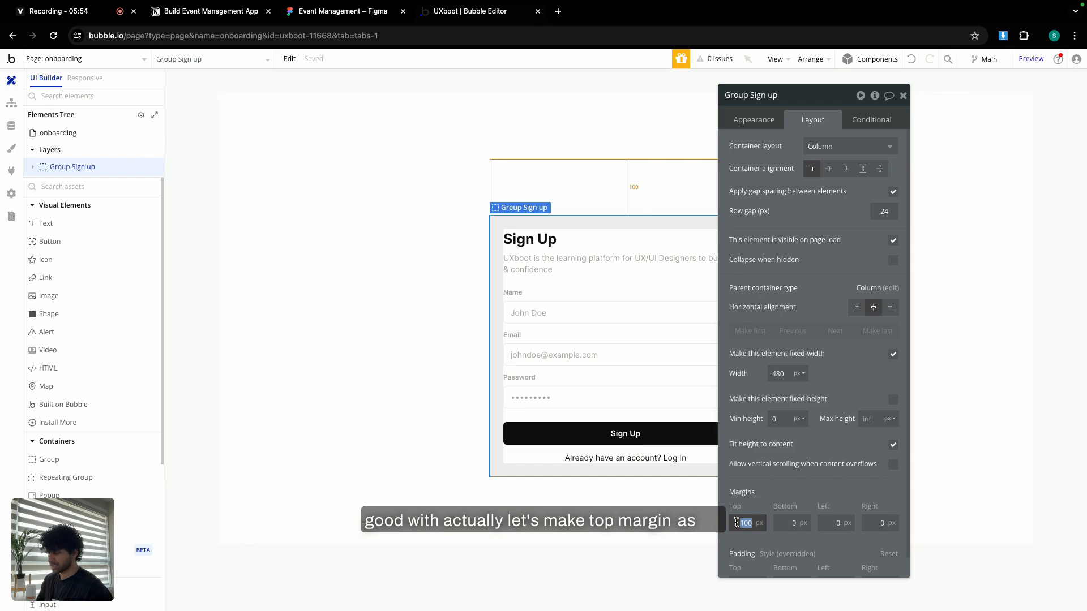
left_click(903, 95)
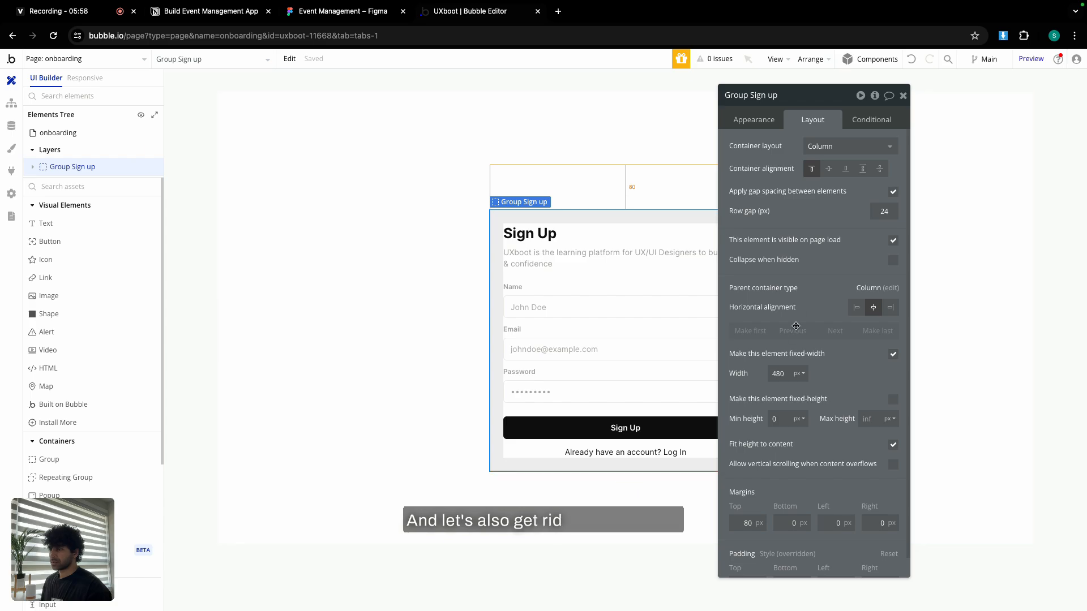
Set the group's top, bottom, left and right padding to 0.
scroll(749, 558, "down", 1)
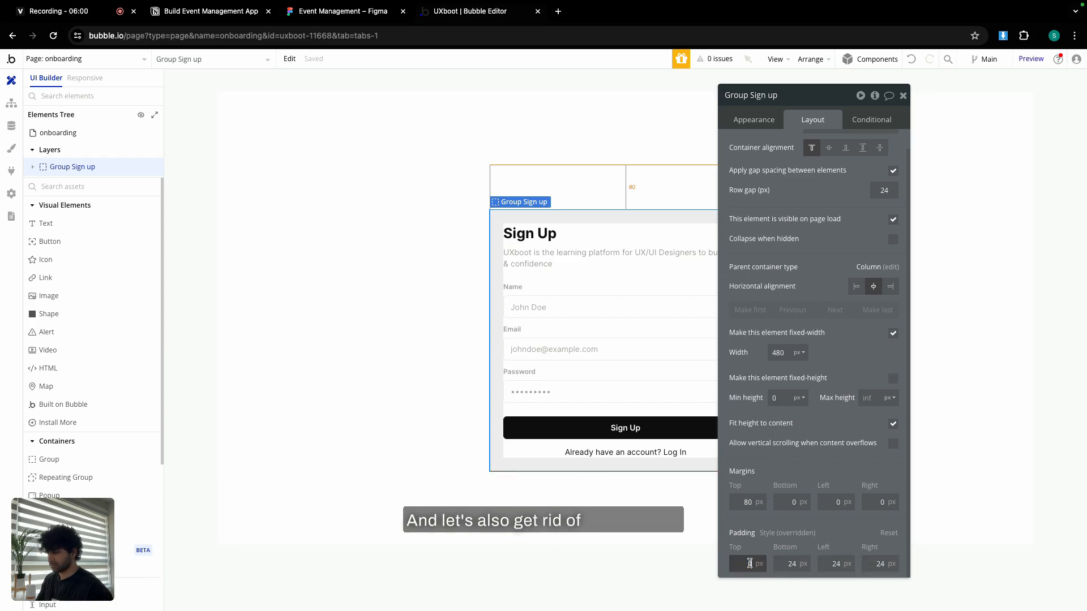
left_click_drag(781, 563, 795, 564)
type("0")
left_click(828, 564)
left_click_drag(869, 567, 884, 565)
type("0")
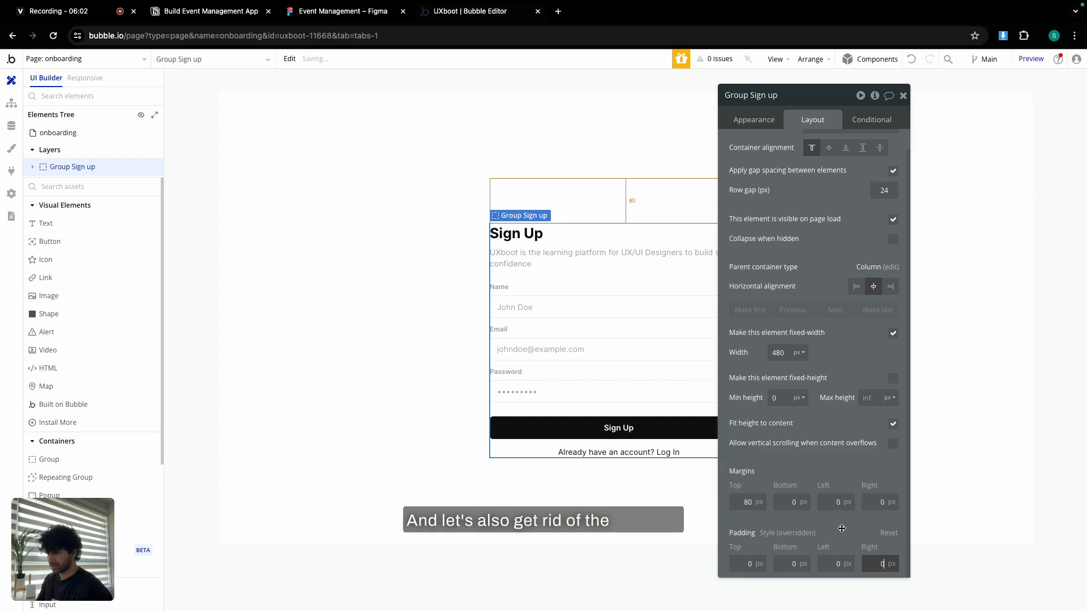
left_click(840, 518)
left_click(904, 97)
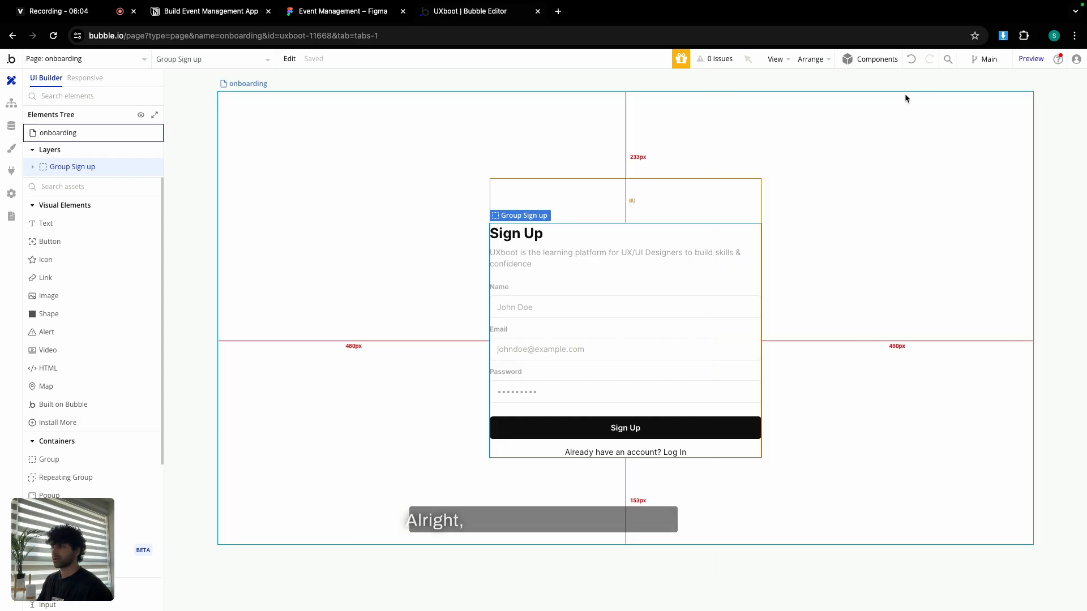
left_click(327, 16)
scroll(477, 175, "up", 10)
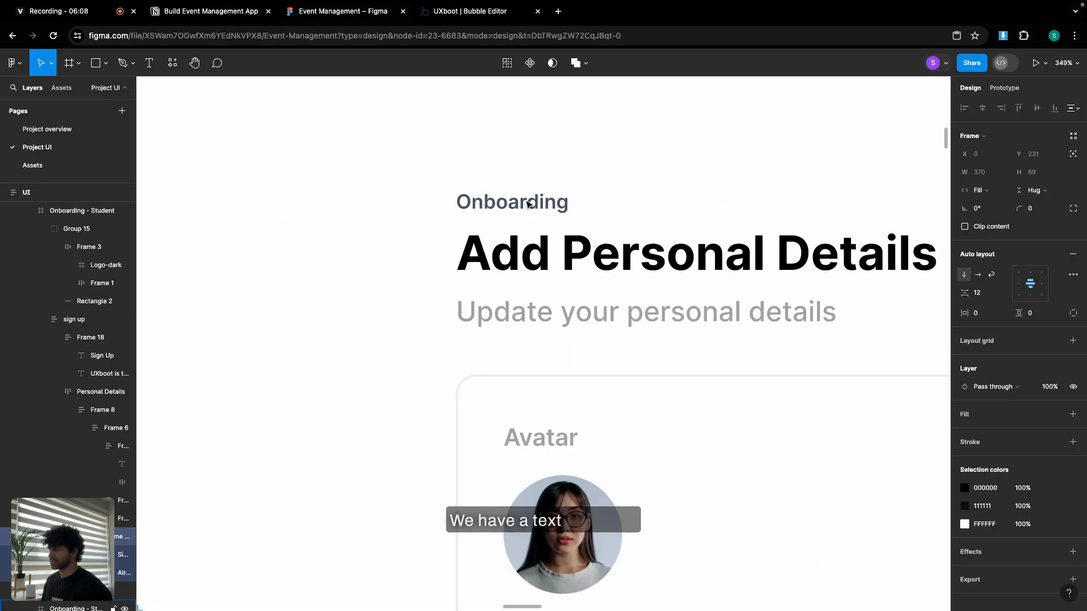
left_click(528, 203)
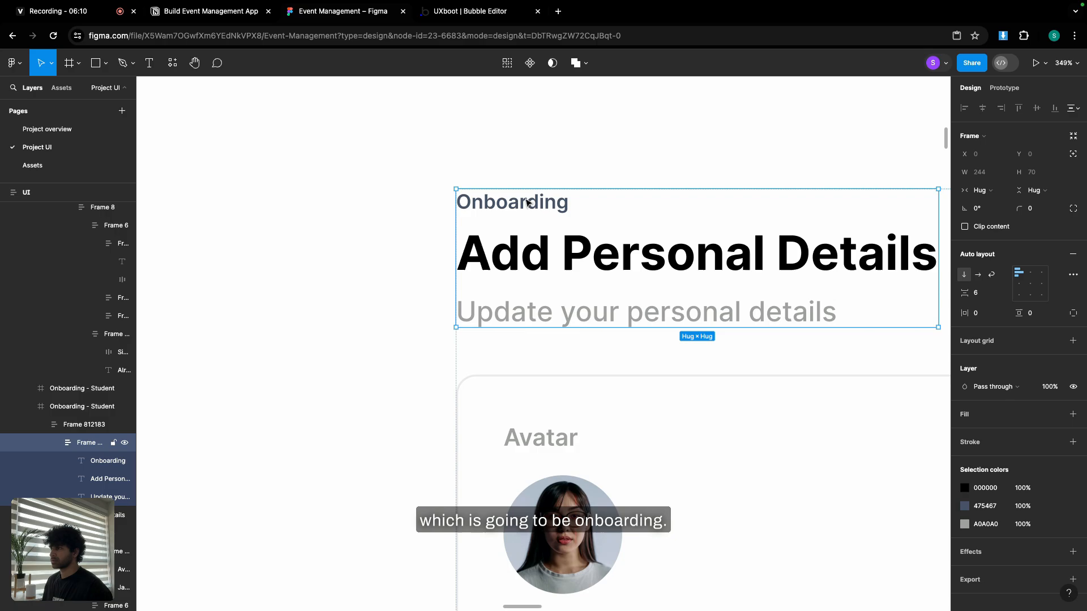
left_click(526, 202)
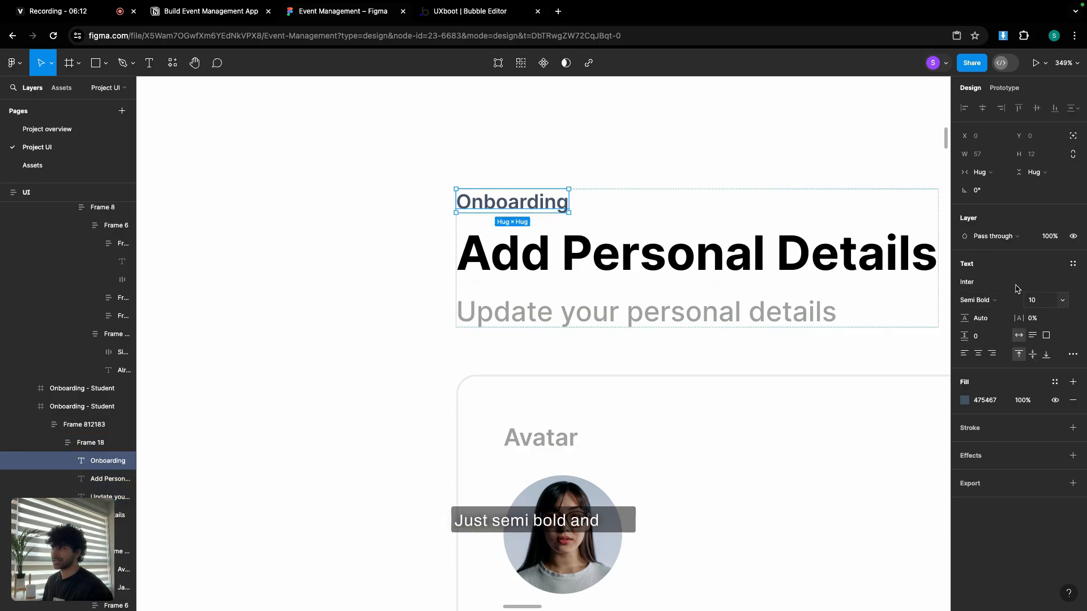
left_click(456, 12)
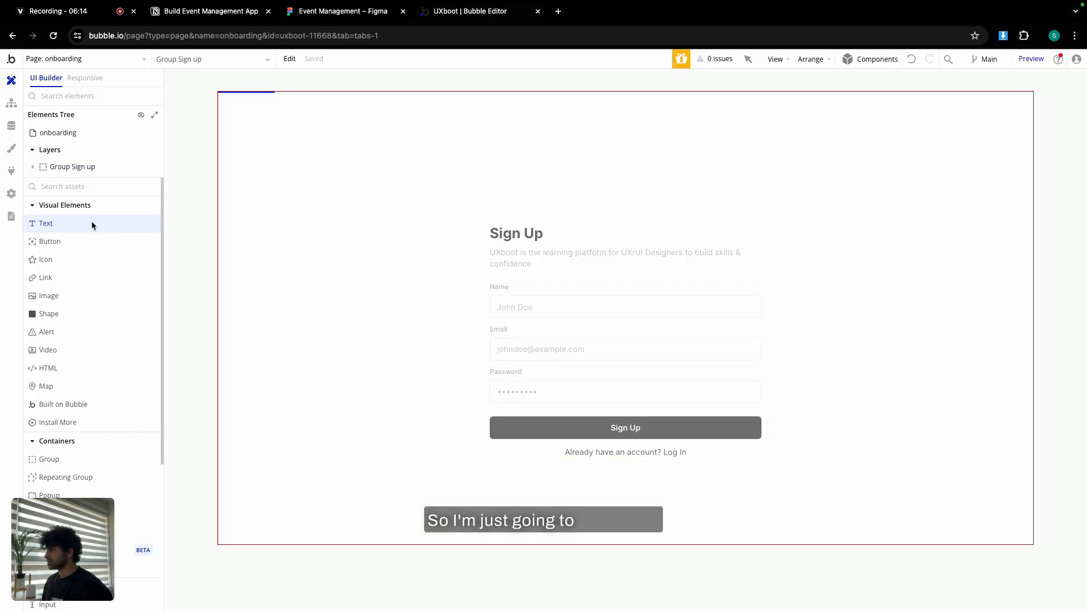
Add a Text element reading 'Onboarding' above the Sign Up heading.
left_click_drag(92, 226, 512, 244)
type("On")
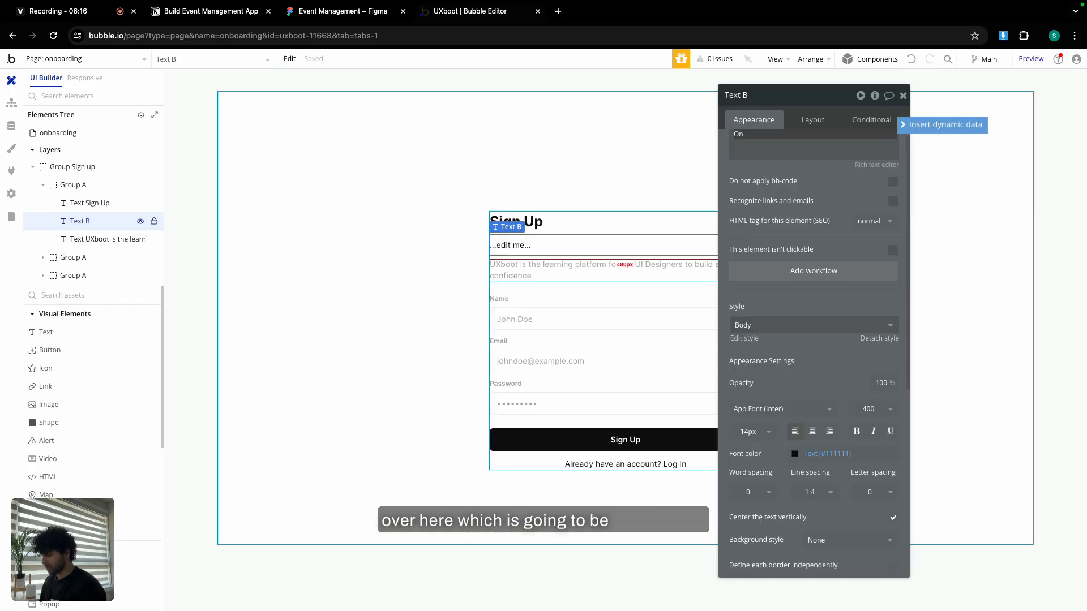
type("boarding")
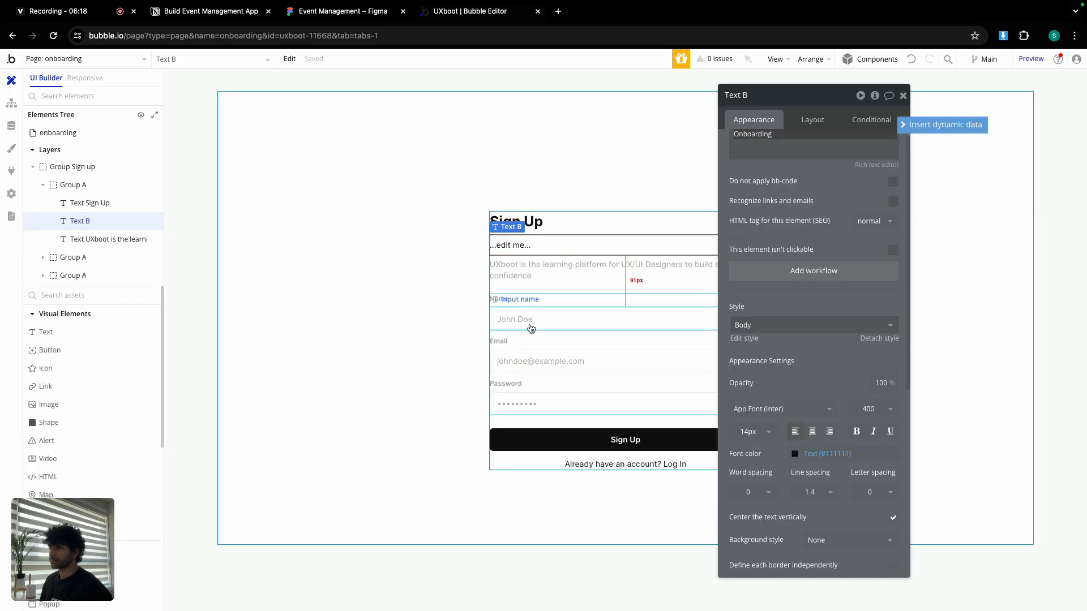
left_click(813, 453)
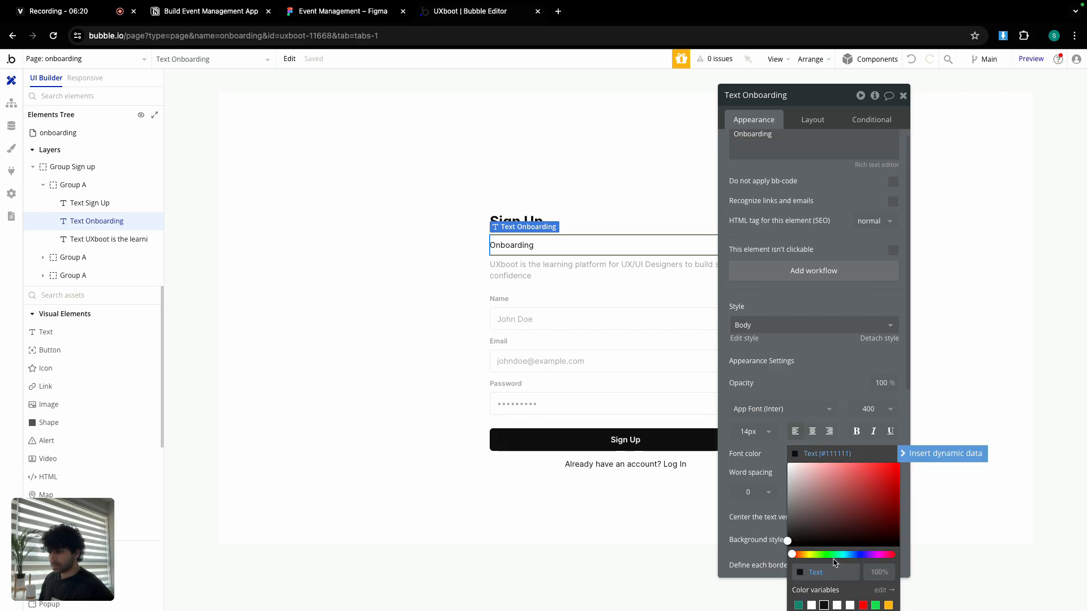
left_click(831, 391)
left_click_drag(827, 98, 798, 83)
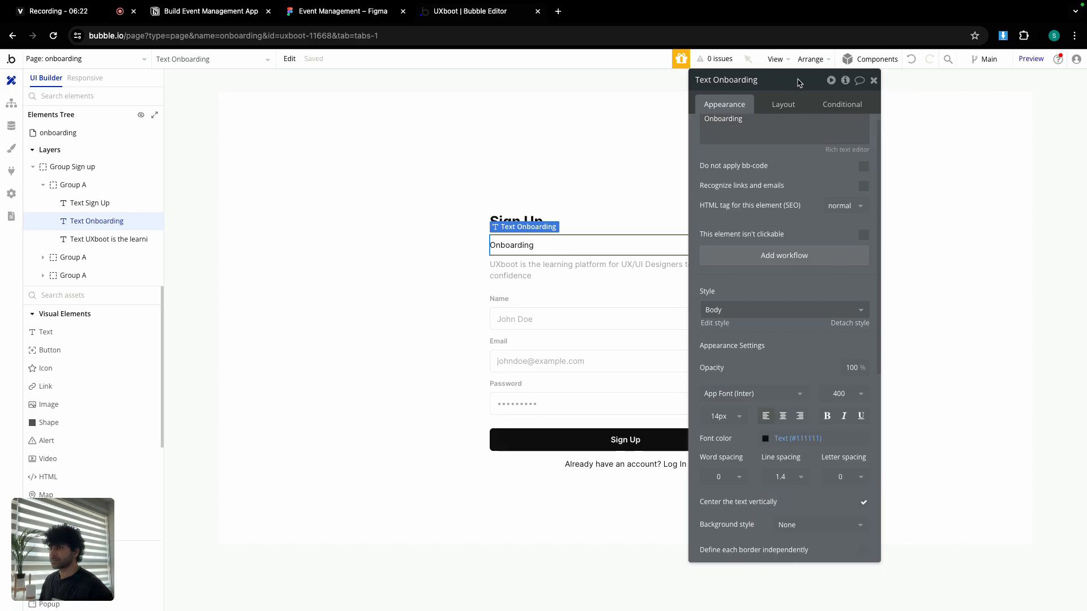
Style Onboarding at 10px, weight 600, Table header colour, with zero minimum width and height.
left_click(725, 416)
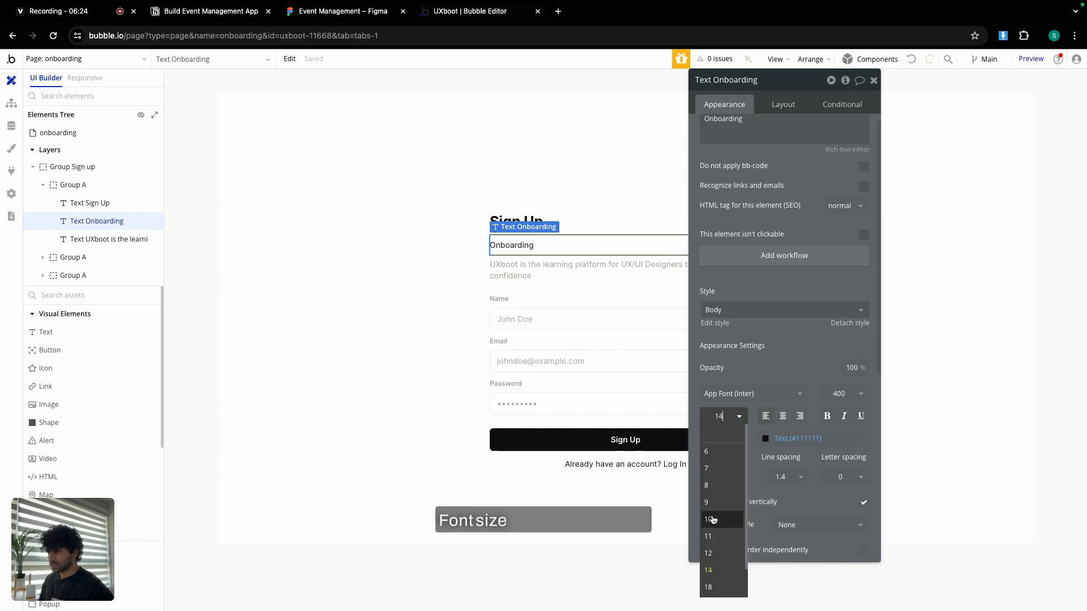
left_click(713, 516)
left_click(839, 393)
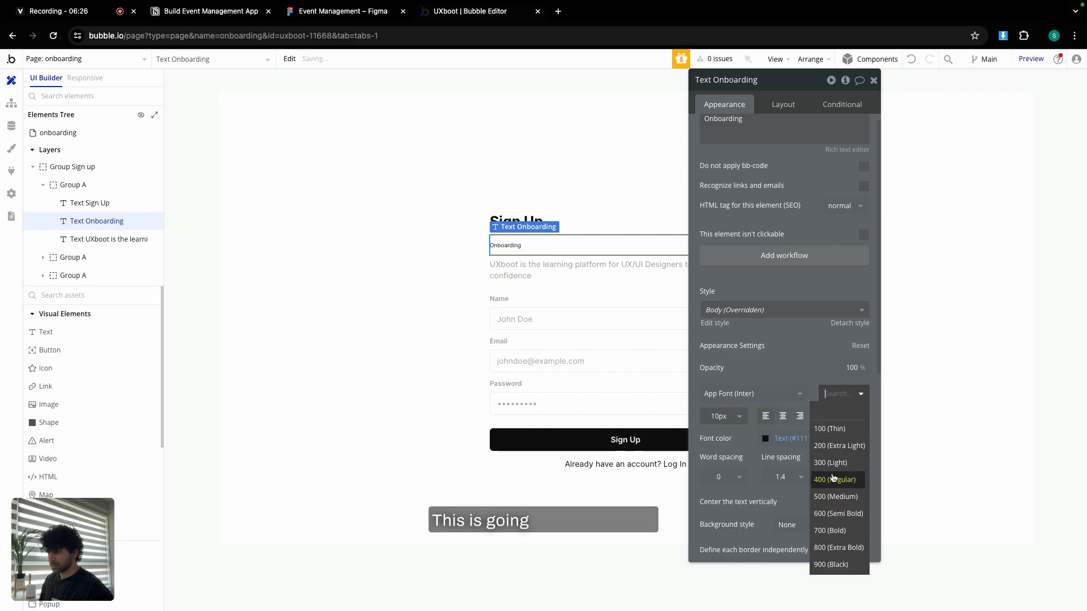
left_click(830, 514)
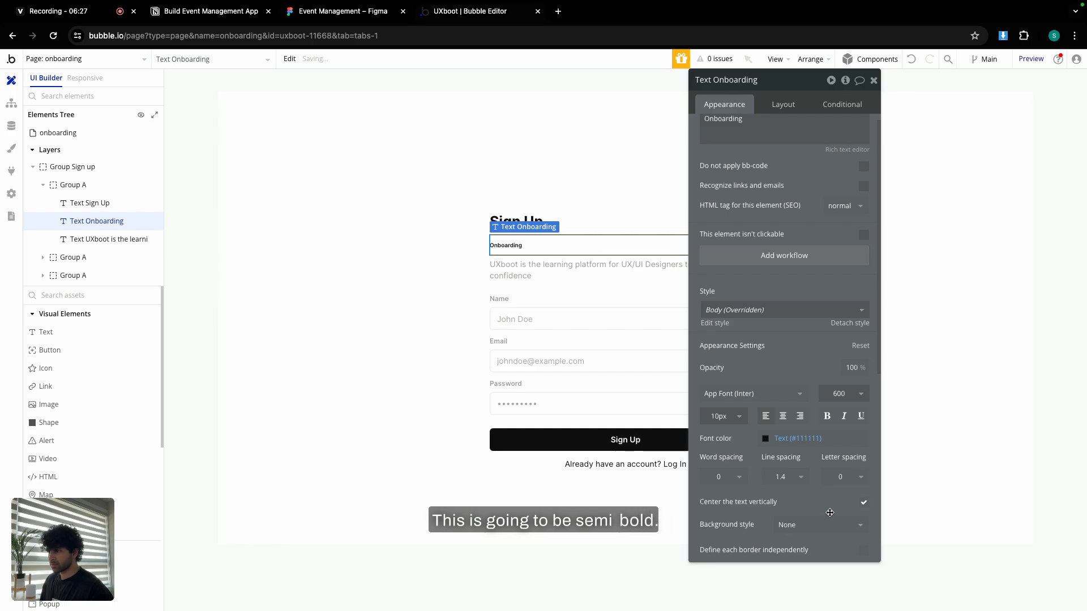
left_click(793, 441)
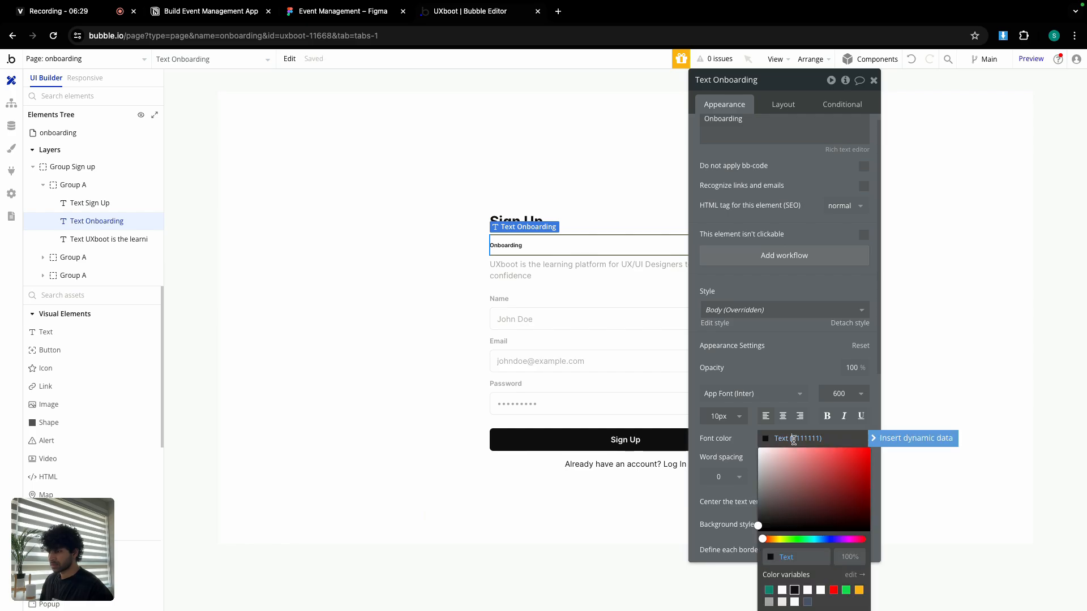
left_click(808, 604)
left_click(789, 107)
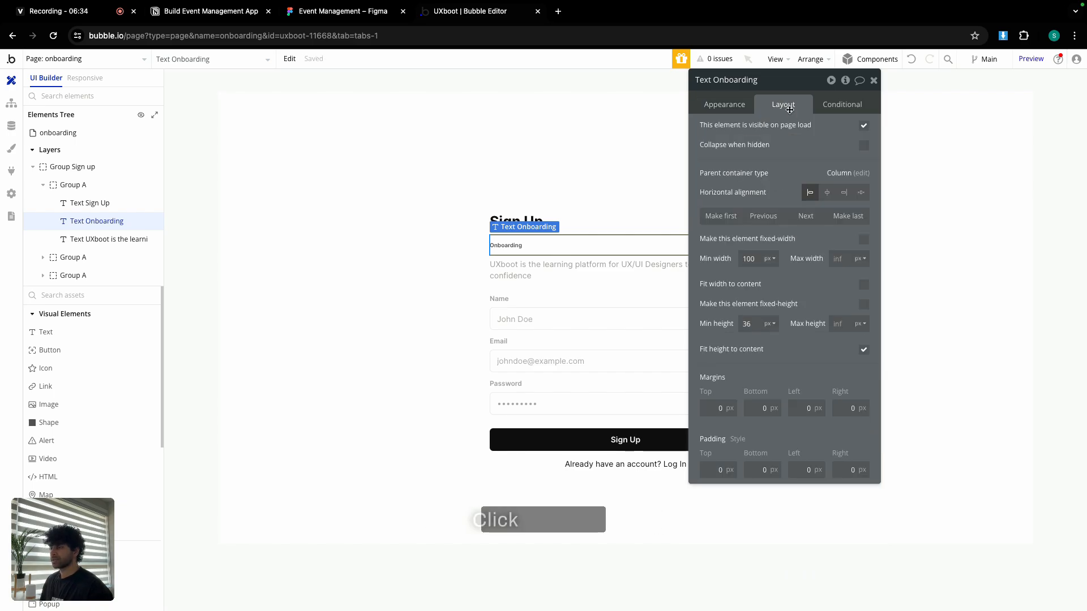
type("0")
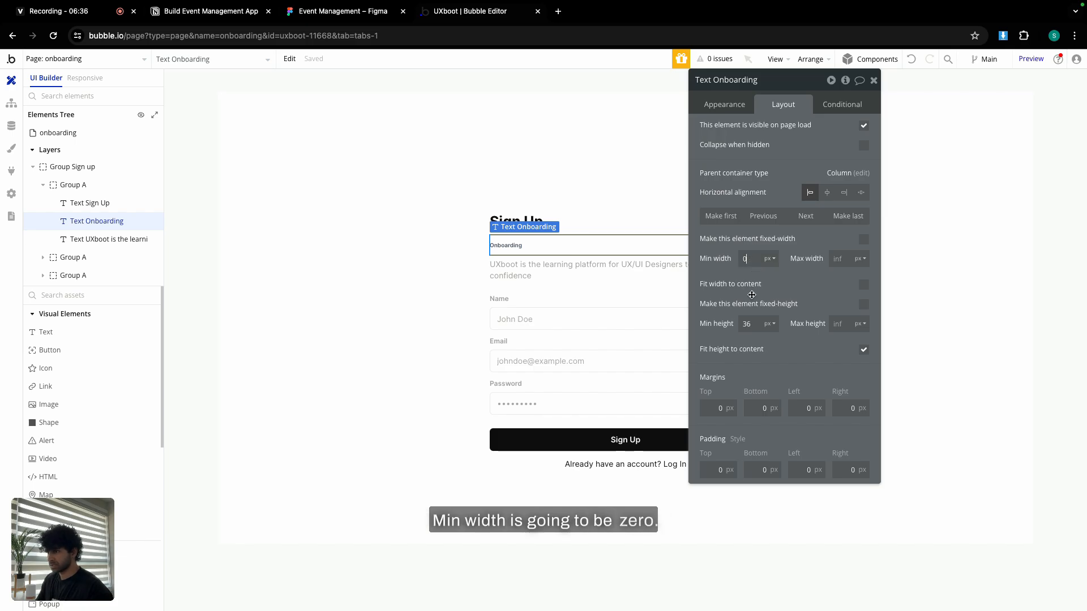
left_click(748, 323)
Move Onboarding to the top and replace the Sign Up heading with 'Add Personal Details'.
type("0")
left_click(722, 224)
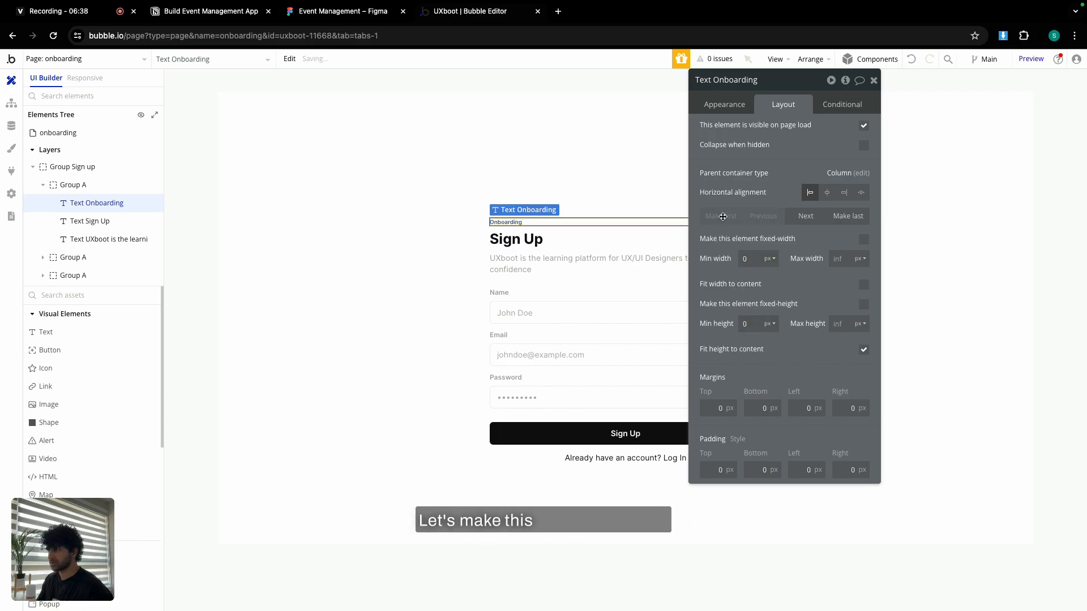
double_click(516, 239)
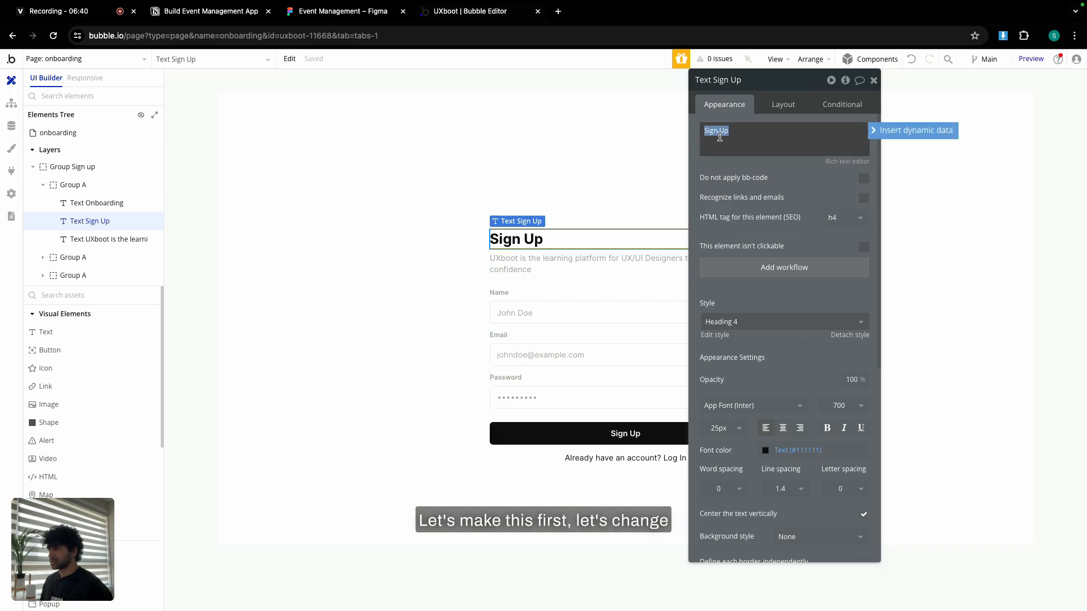
left_click(348, 18)
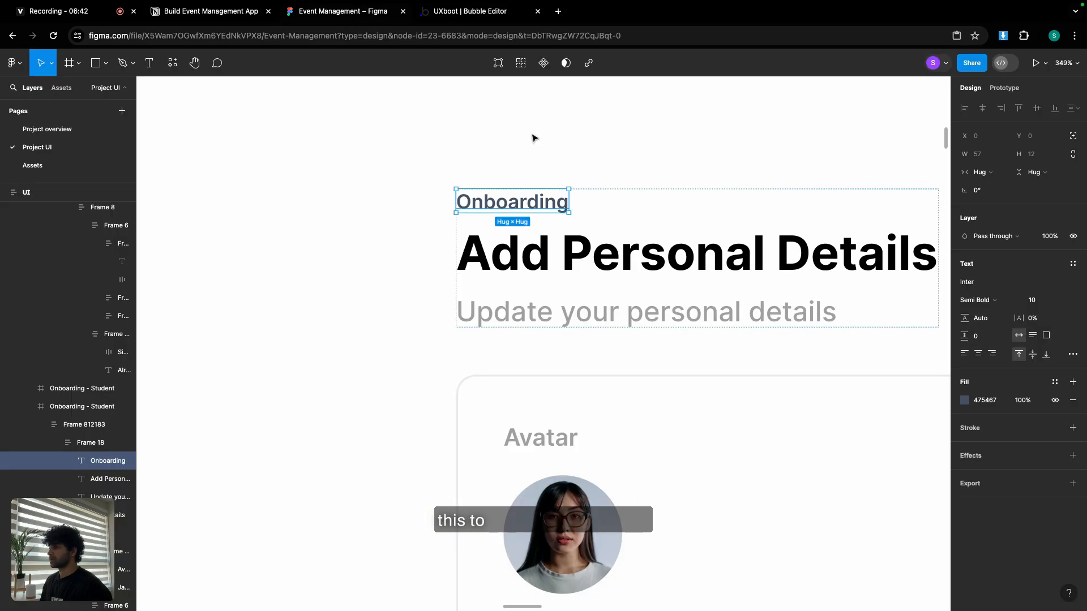
scroll(684, 254, "down", 3)
double_click(684, 254)
key("super+c")
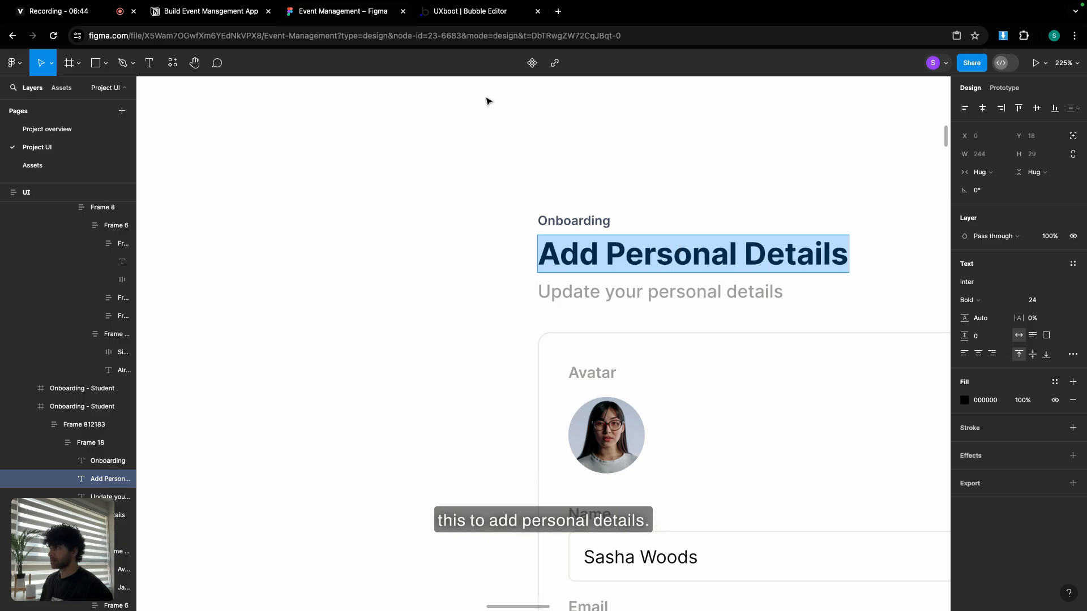
left_click(473, 14)
key("super+v")
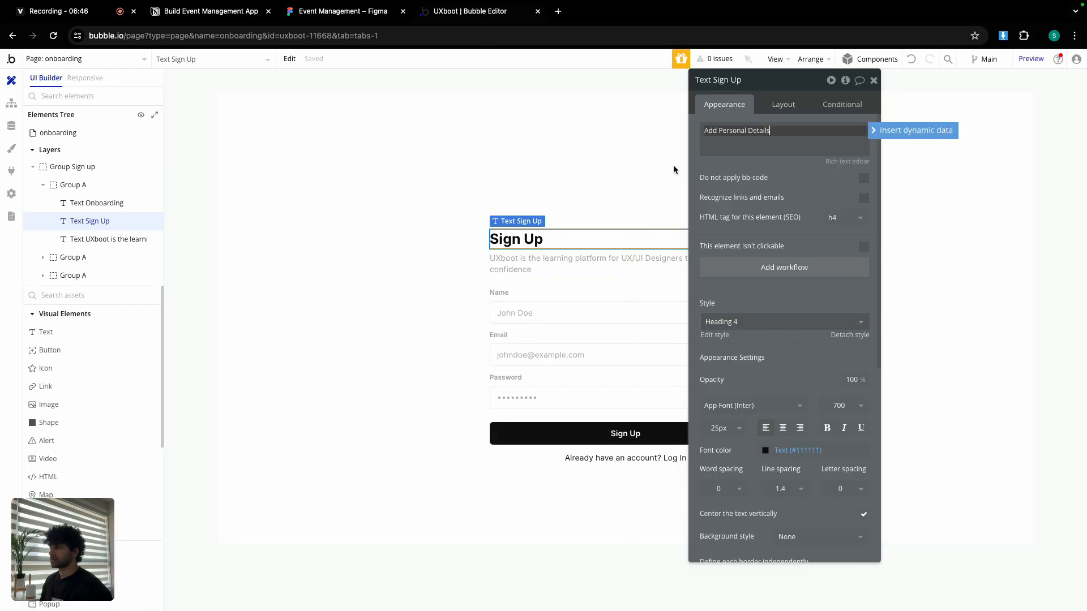
Replace the subtitle with 'Update your personal details' copied from Figma.
left_click(343, 12)
double_click(658, 294)
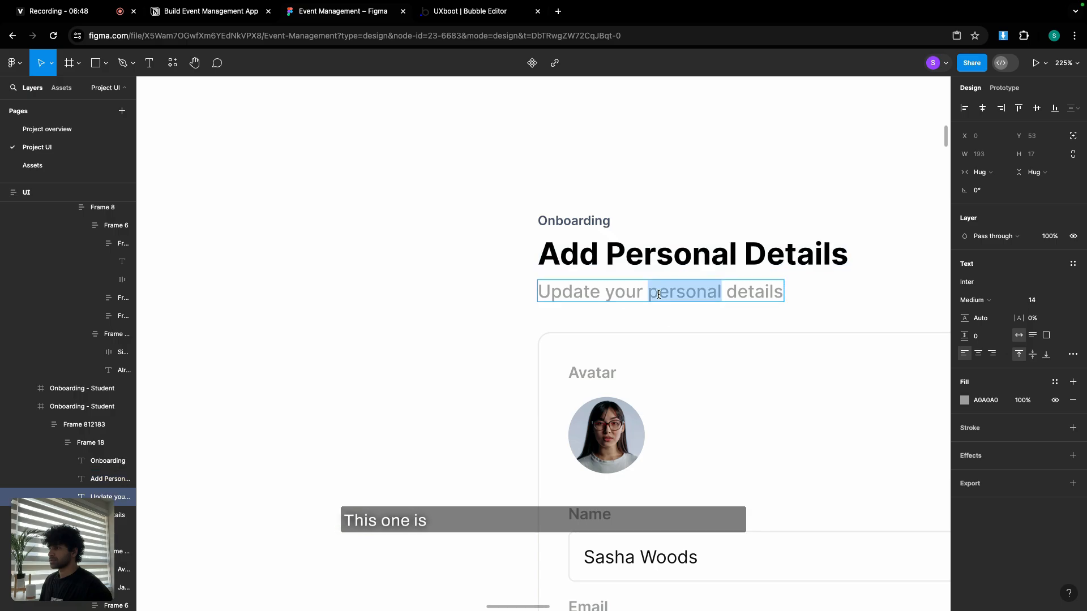
triple_click(658, 294)
key("super+c")
left_click(457, 11)
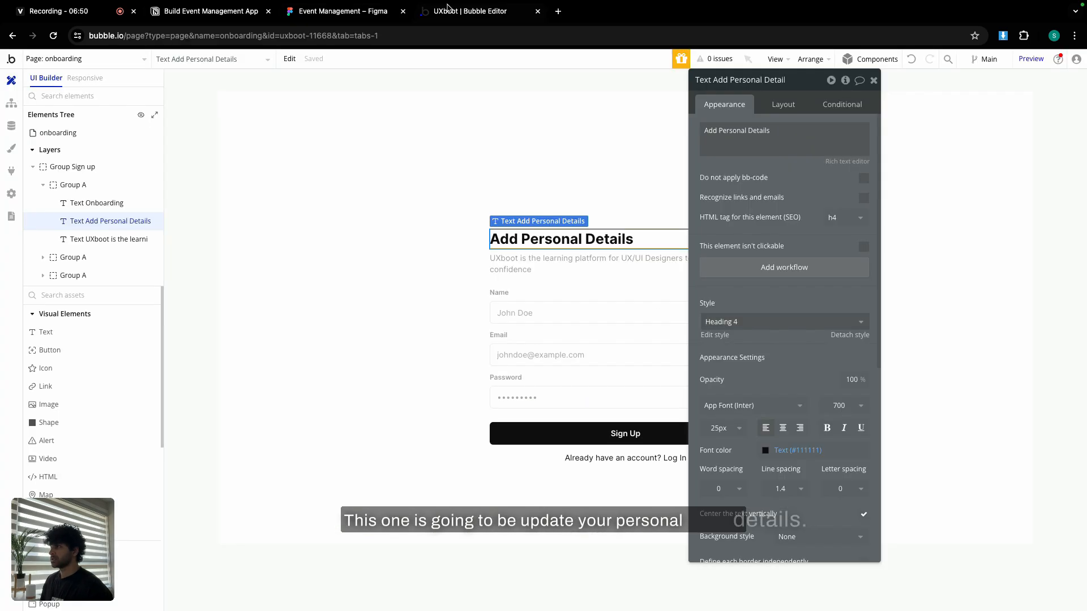
left_click(553, 273)
triple_click(769, 137)
key("super+v")
left_click(759, 162)
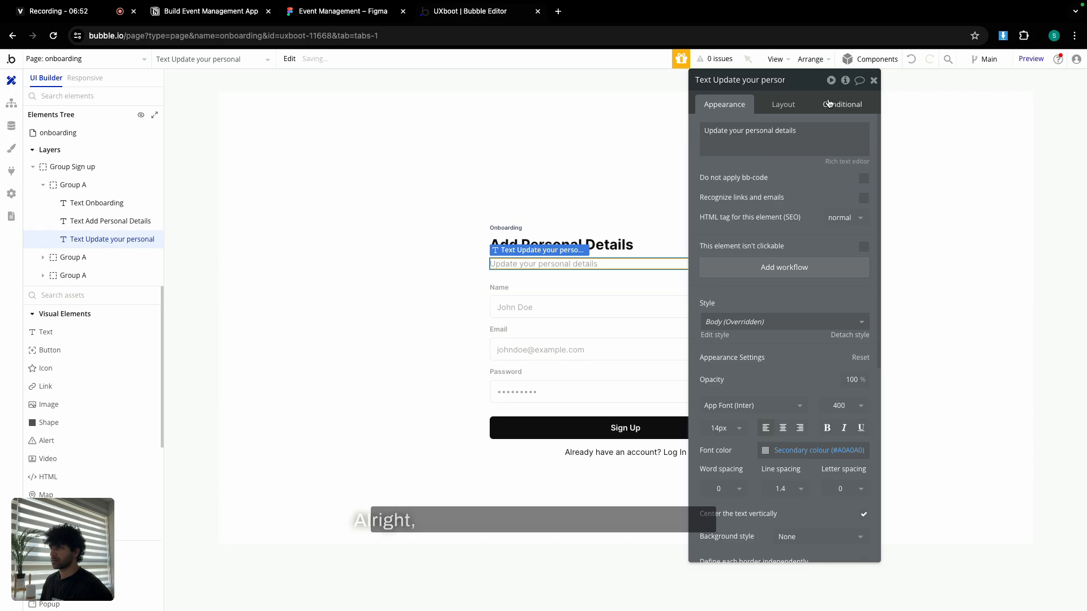
left_click(873, 80)
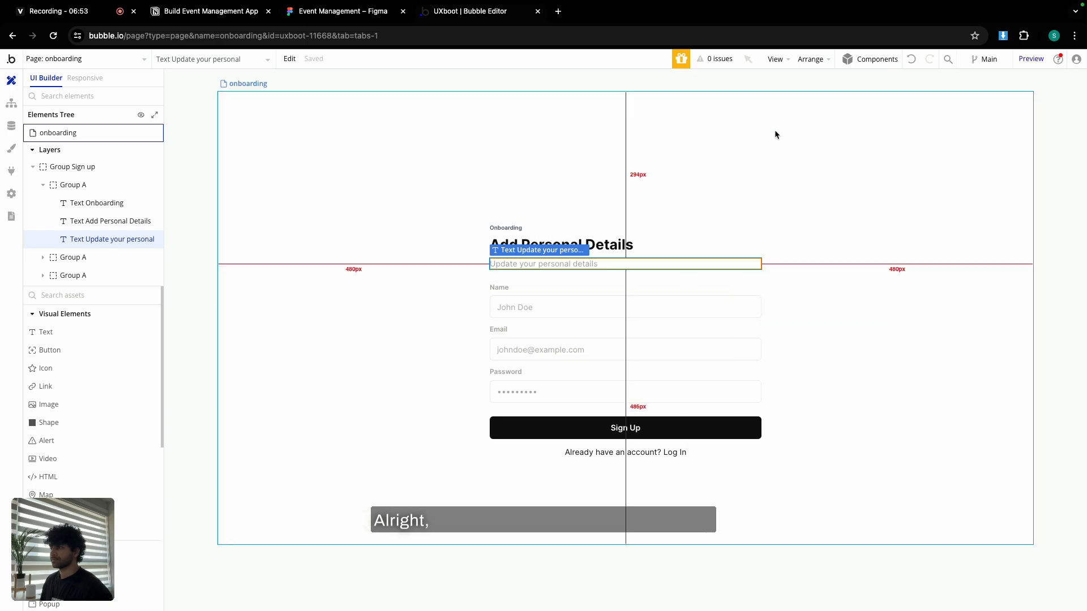
Duplicate the Name field group below Password.
left_click(535, 295)
key("super+c")
key("super+v")
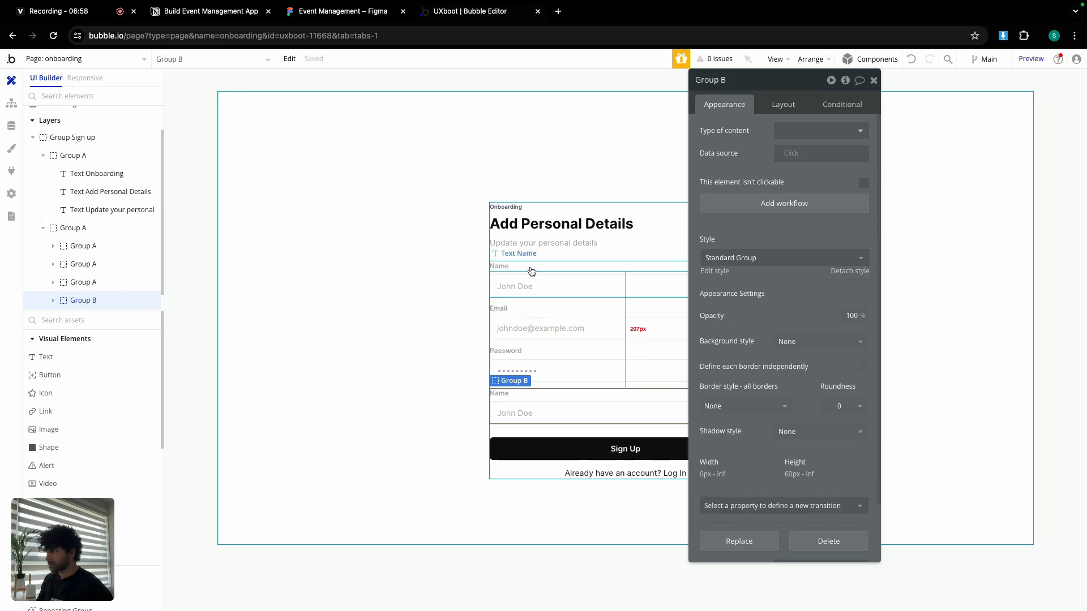
Relabel the top field's Name label as 'Avatar', checking the Figma design.
left_click(499, 266)
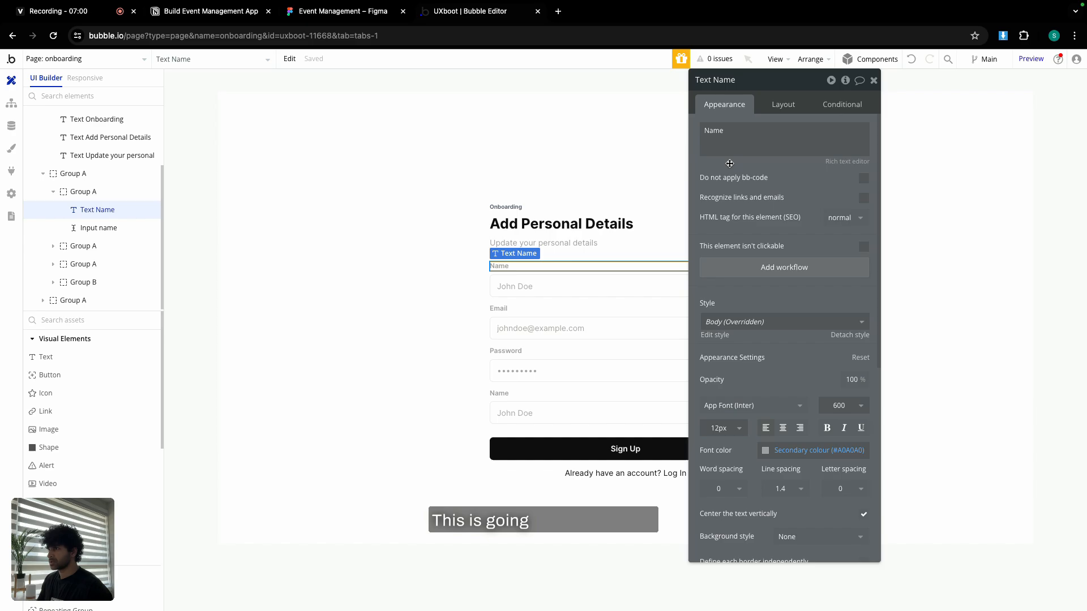
left_click(374, 15)
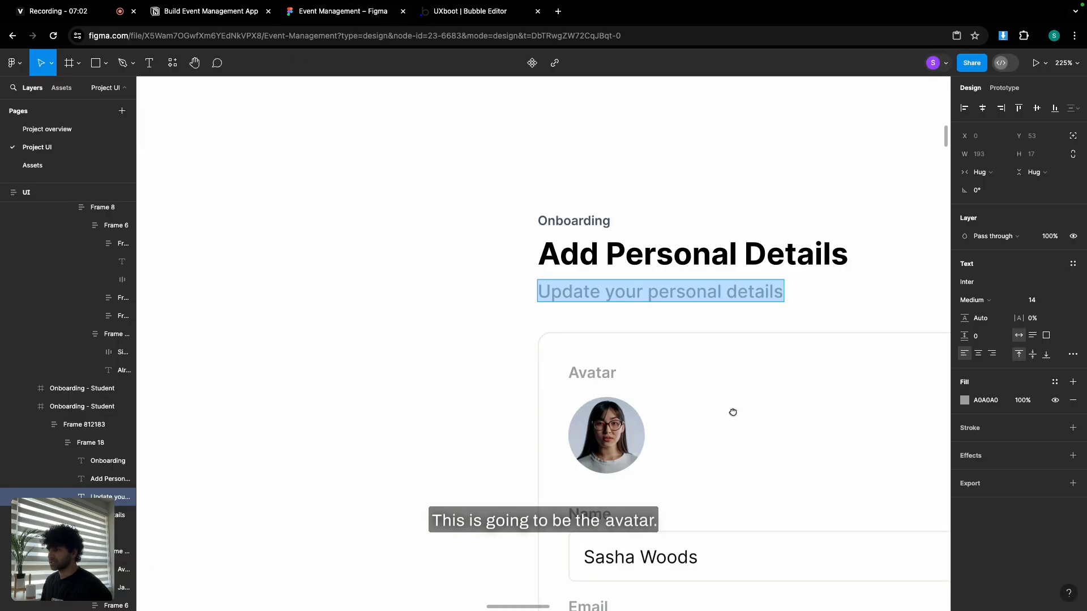
scroll(602, 337, "down", 3)
scroll(601, 337, "right", 3)
scroll(602, 352, "down", 3, "ctrl")
scroll(580, 325, "down", 1)
scroll(579, 325, "down", 1)
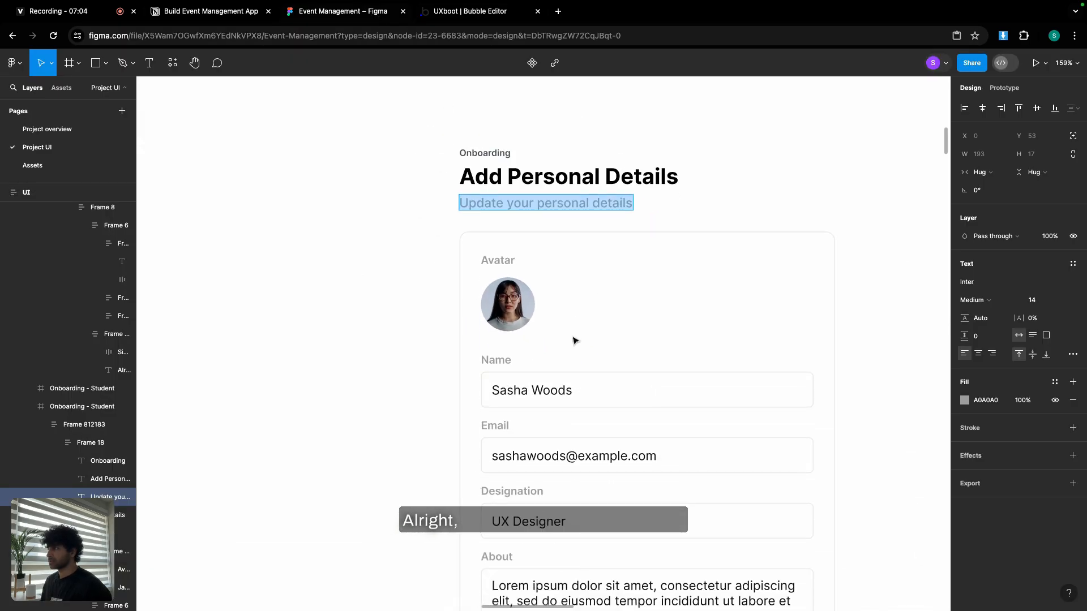
left_click(466, 17)
double_click(743, 130)
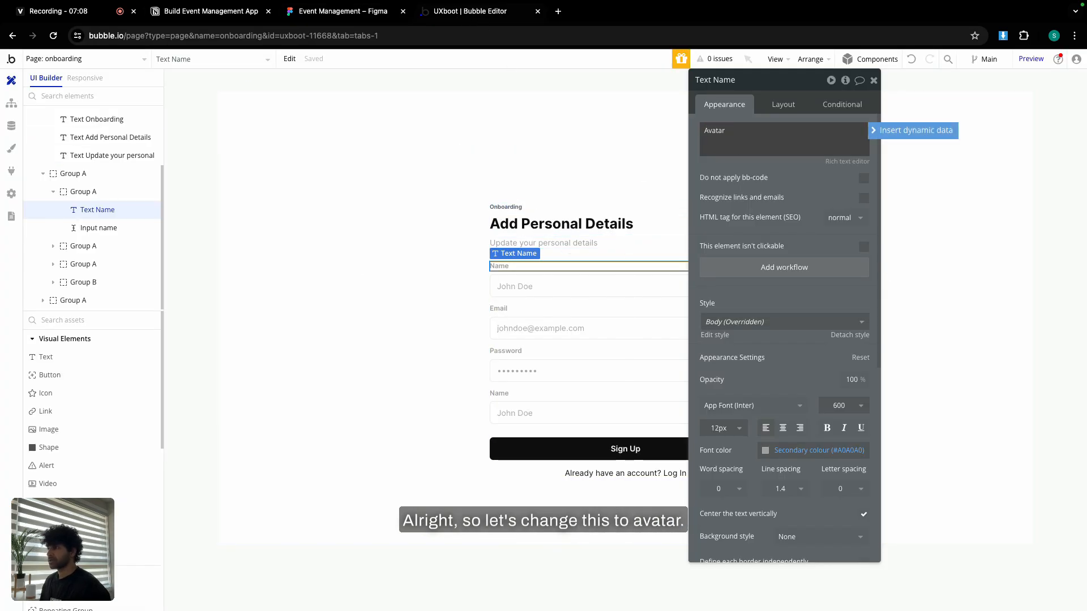
type("Avatar")
scroll(63, 419, "down", 5)
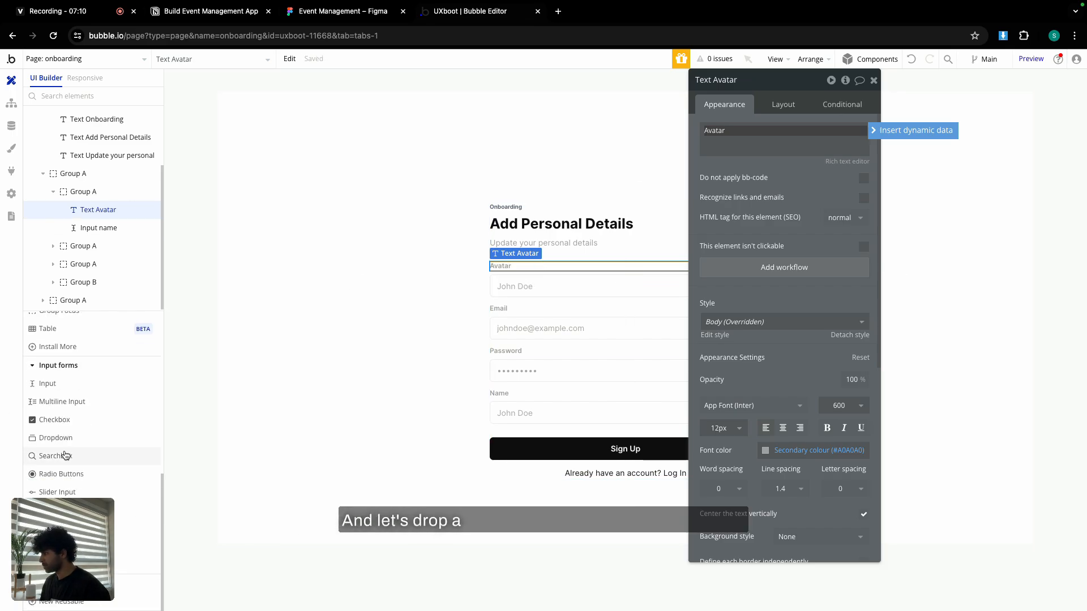
left_click(67, 528)
Place a picture uploader under Avatar, name it 'avatr - student', and set 10px text.
left_click(499, 273)
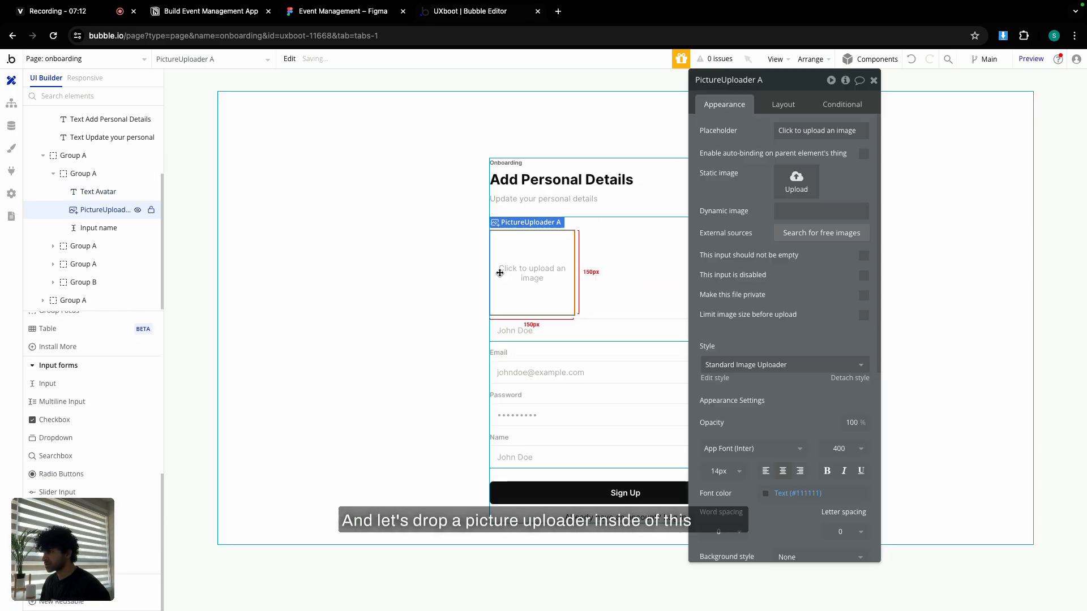
double_click(769, 79)
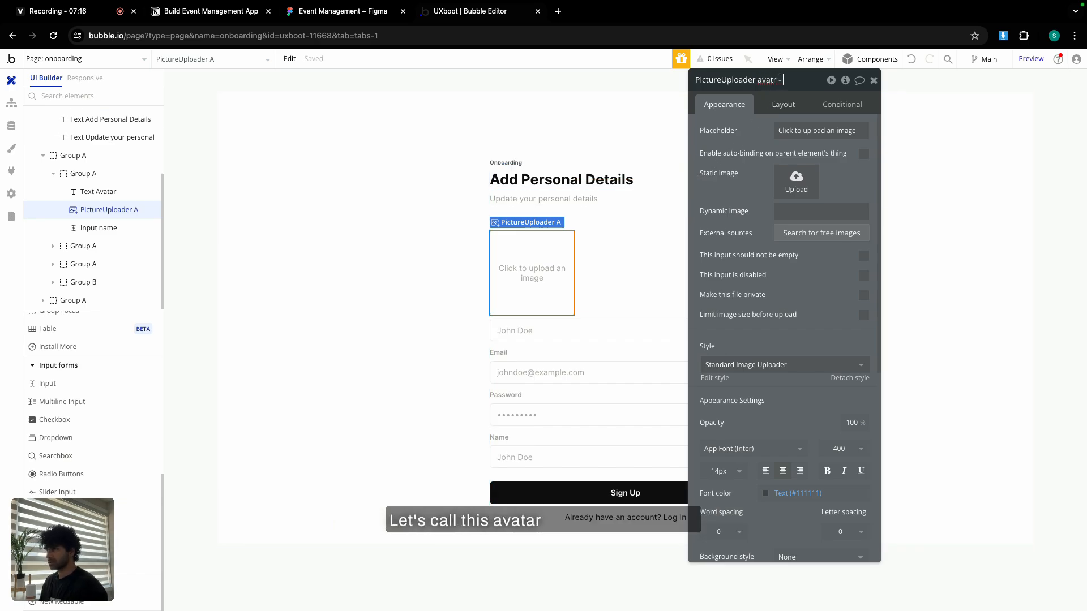
type("avatr - student")
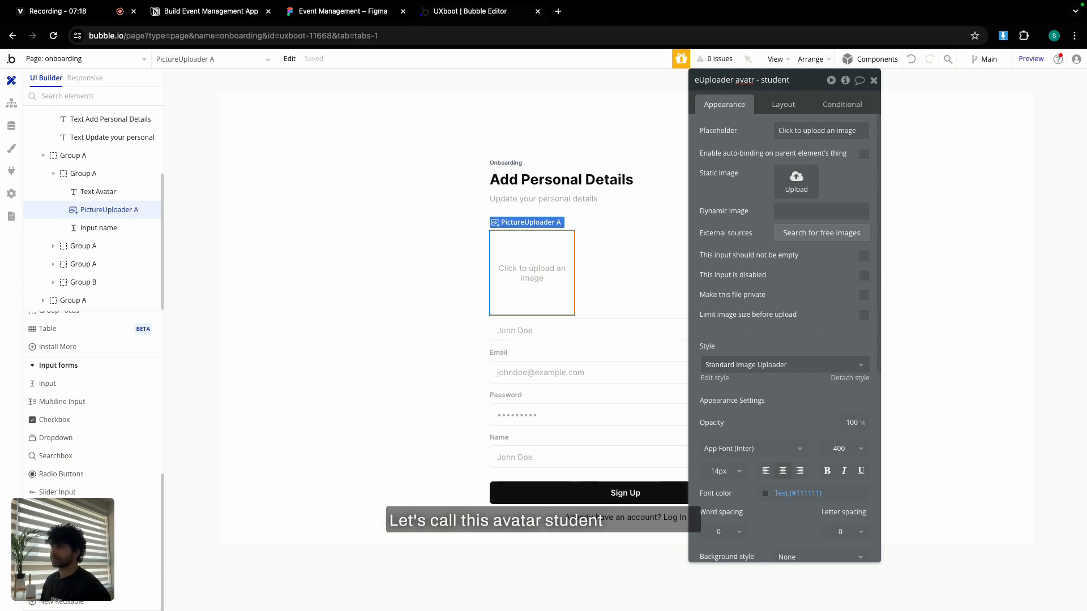
left_click(725, 471)
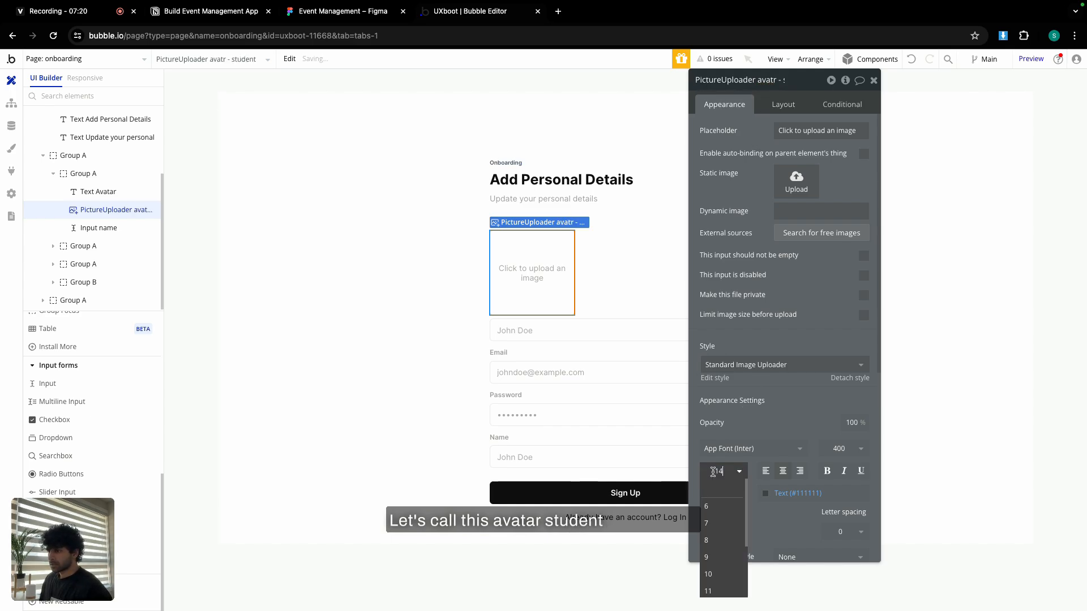
left_click(722, 568)
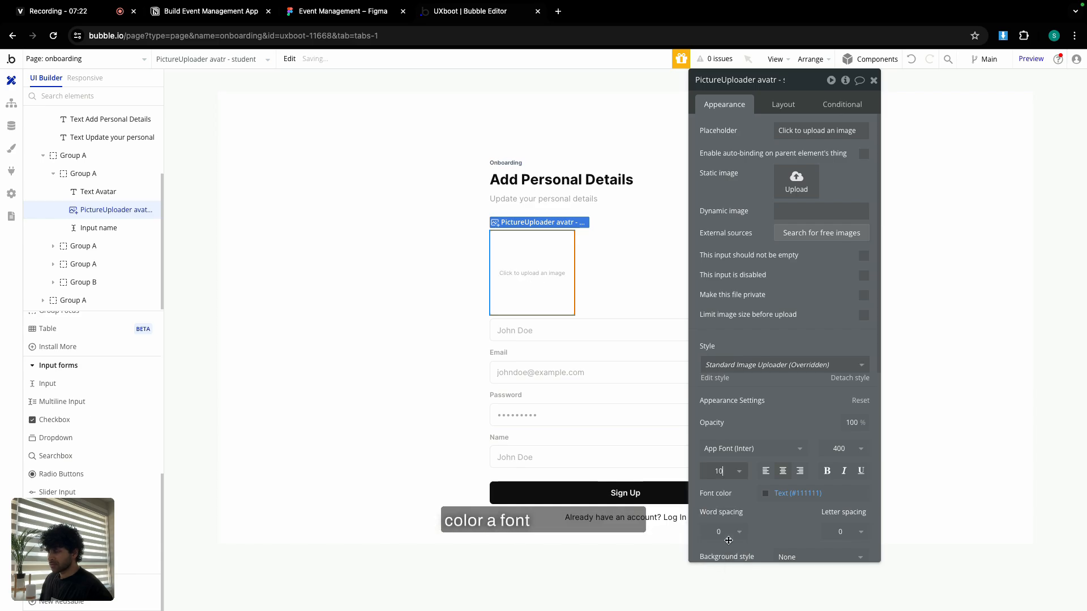
Make the uploader a 60×60 px circle with roundness 100 and a light grey border.
scroll(780, 421, "down", 2)
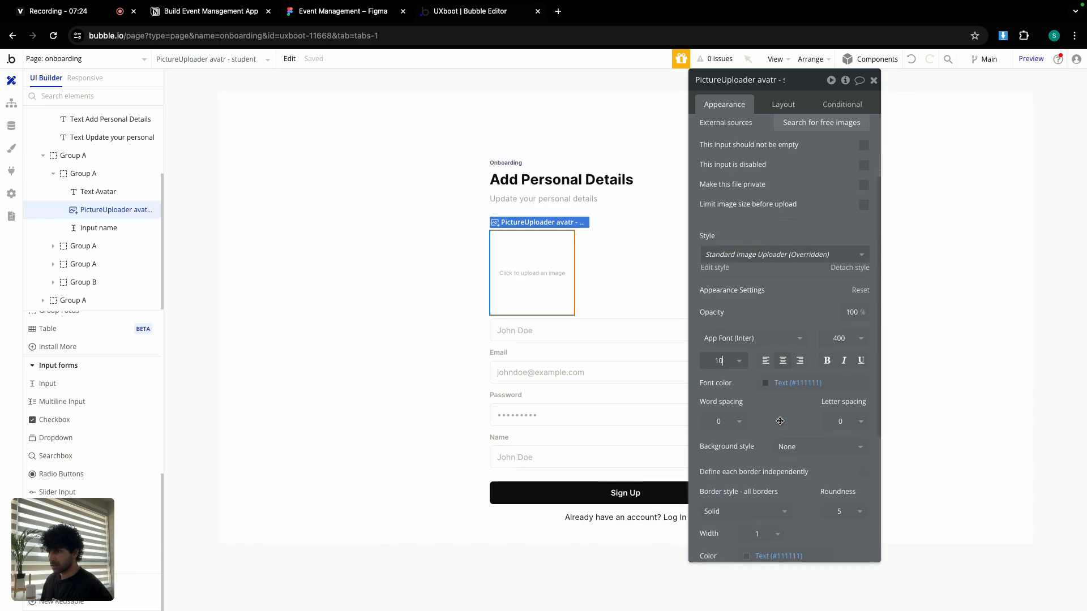
left_click(839, 511)
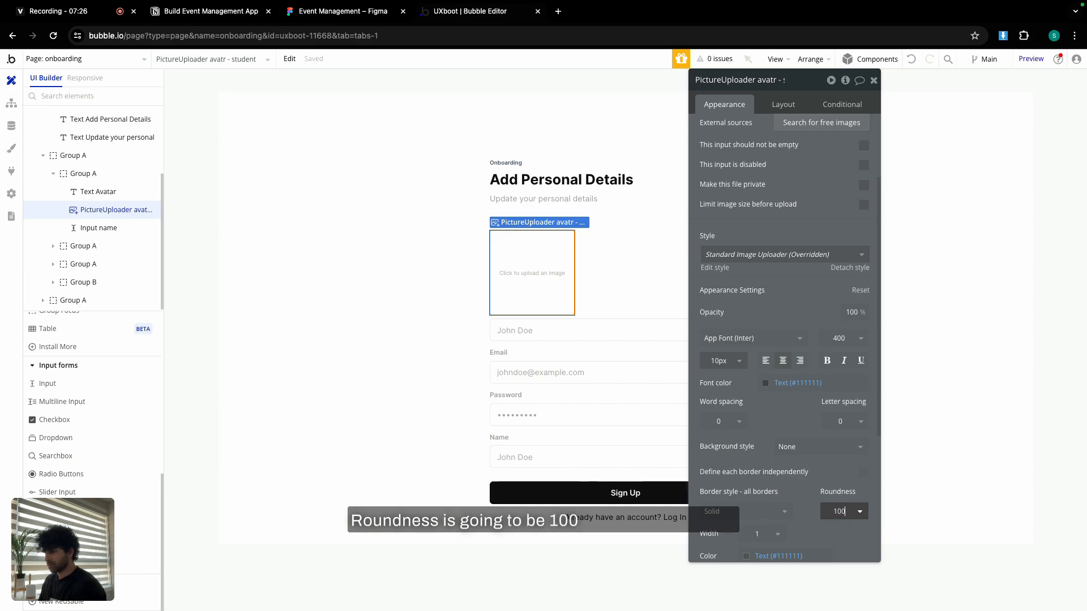
scroll(790, 463, "down", 4)
left_click(768, 338)
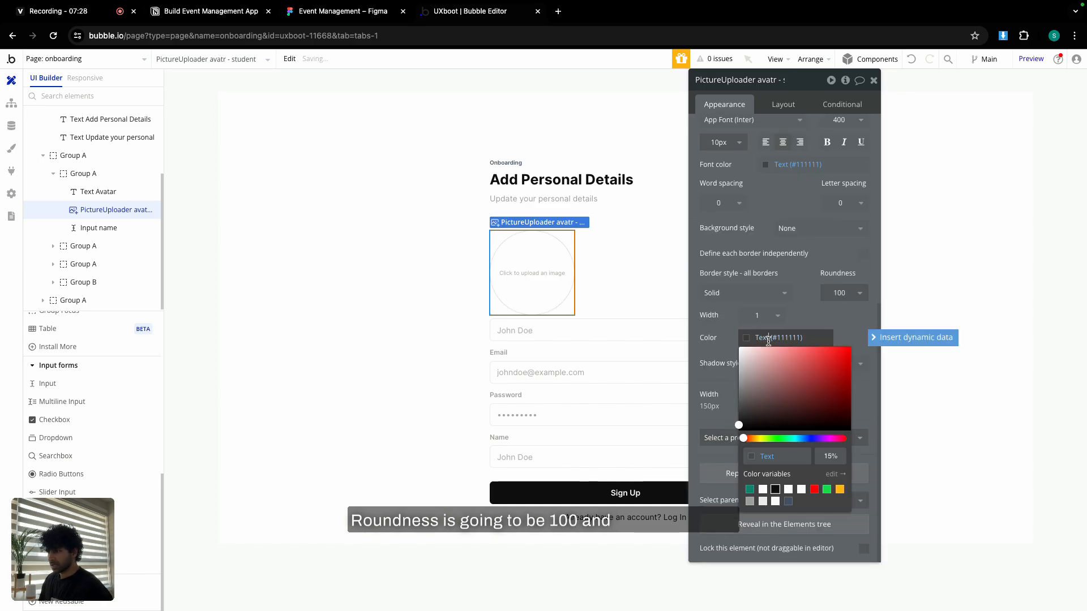
left_click(762, 501)
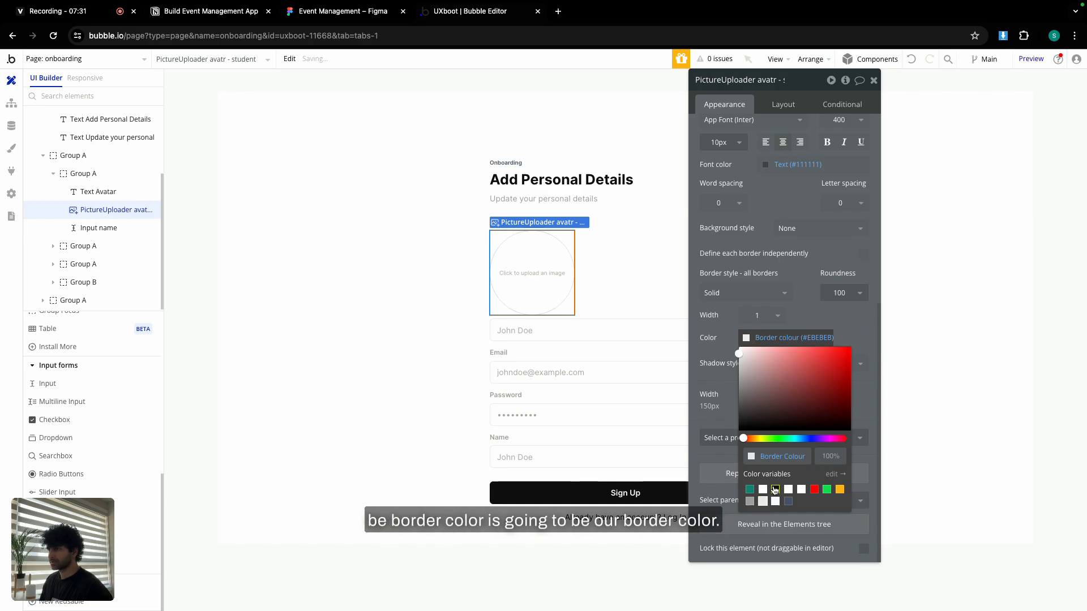
left_click(781, 105)
double_click(757, 258)
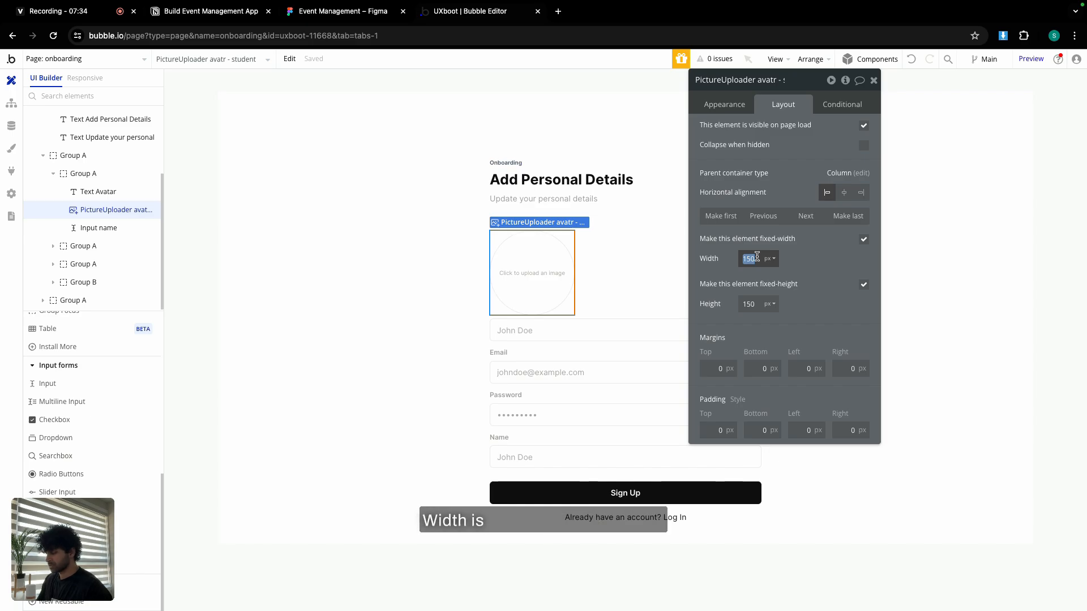
type("60")
key("Tab")
type("60")
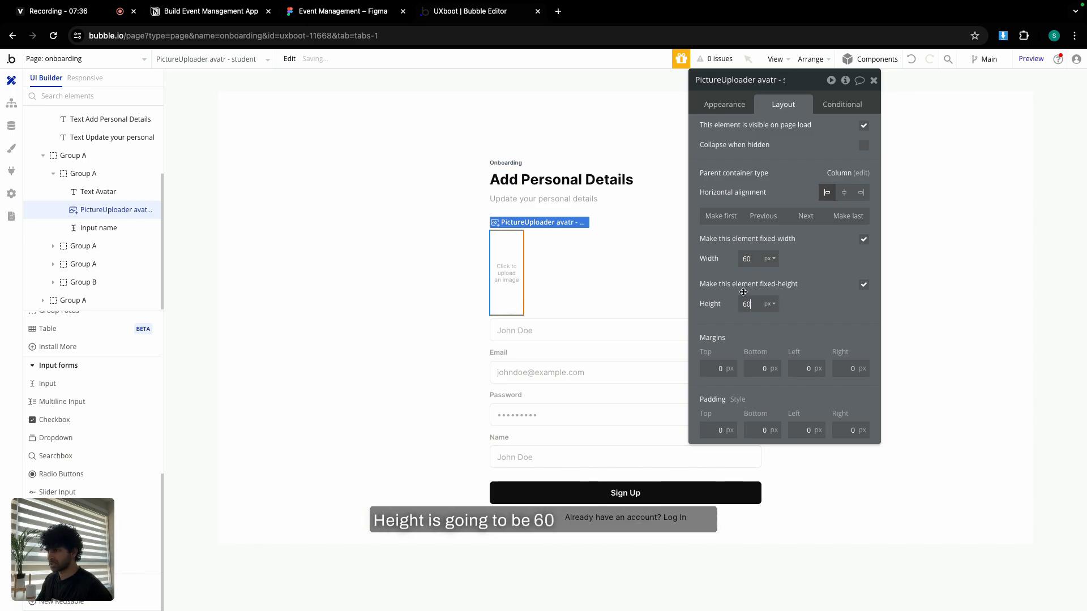
left_click(629, 252)
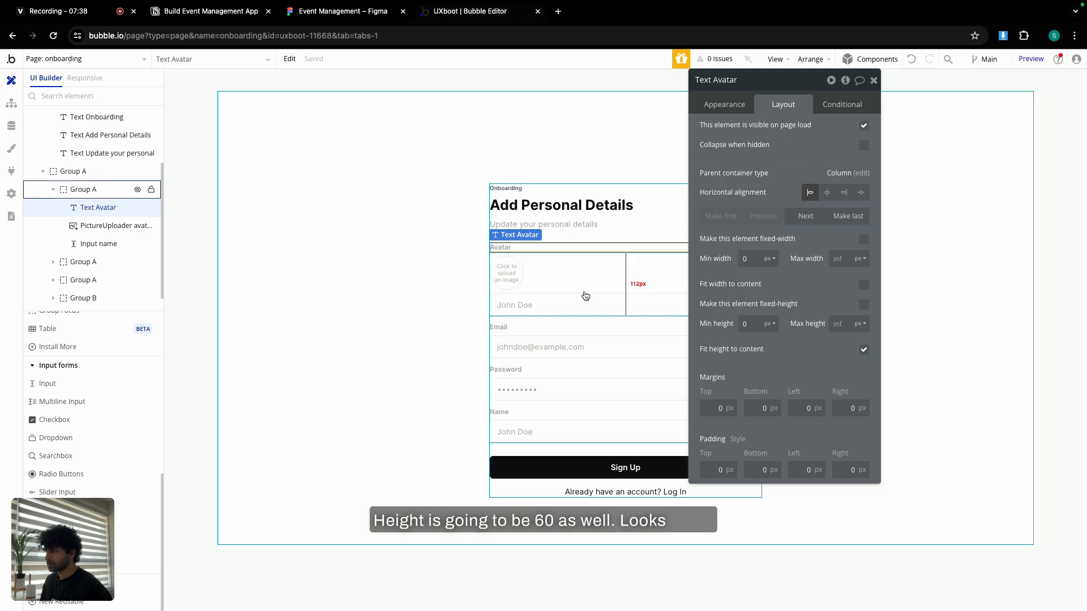
Delete the stray name input and move the Name group directly under Avatar.
left_click(583, 300)
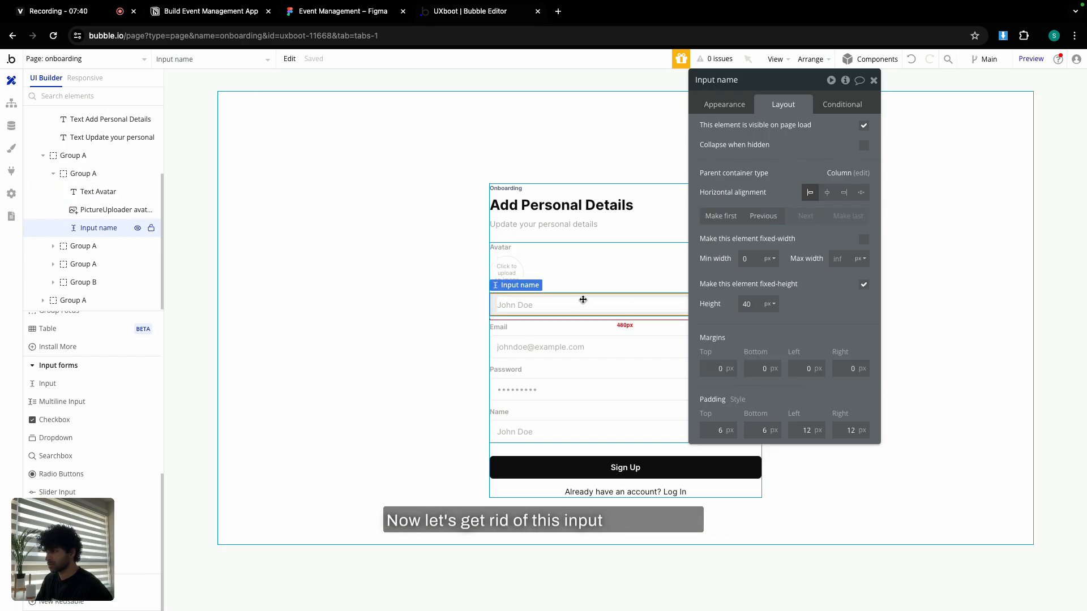
key("Delete")
left_click(534, 405)
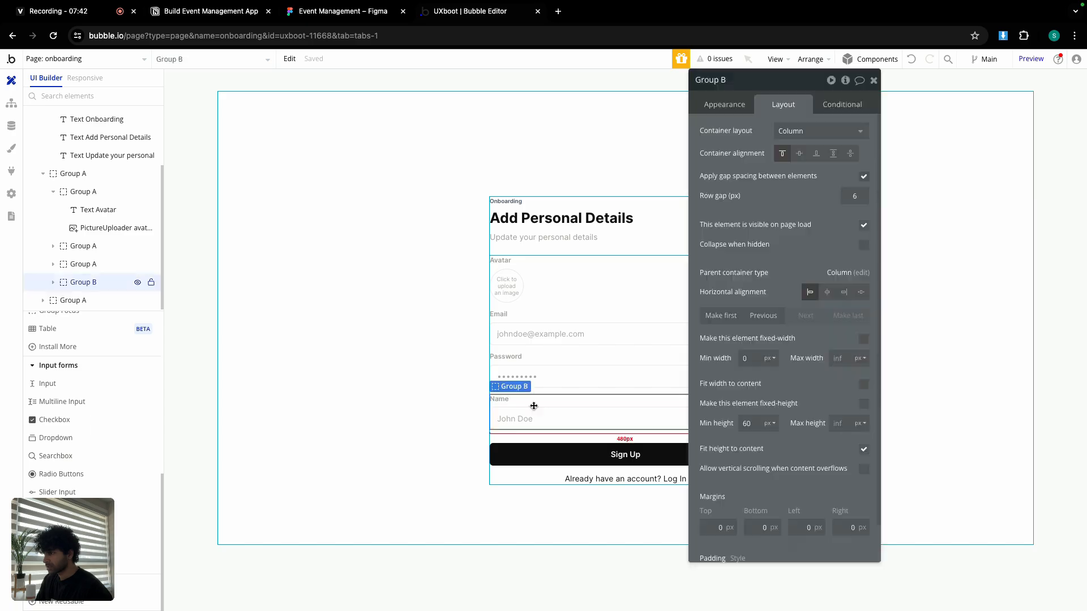
double_click(751, 320)
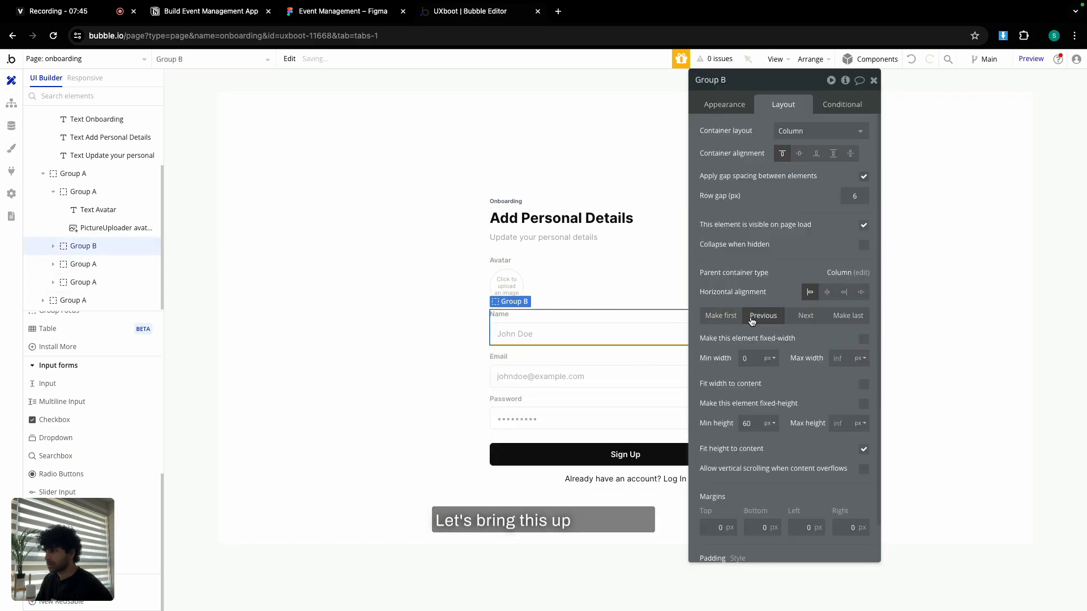
Rename the name input with '- student', prefill Current User's name, and disable it.
left_click(575, 338)
left_click(735, 104)
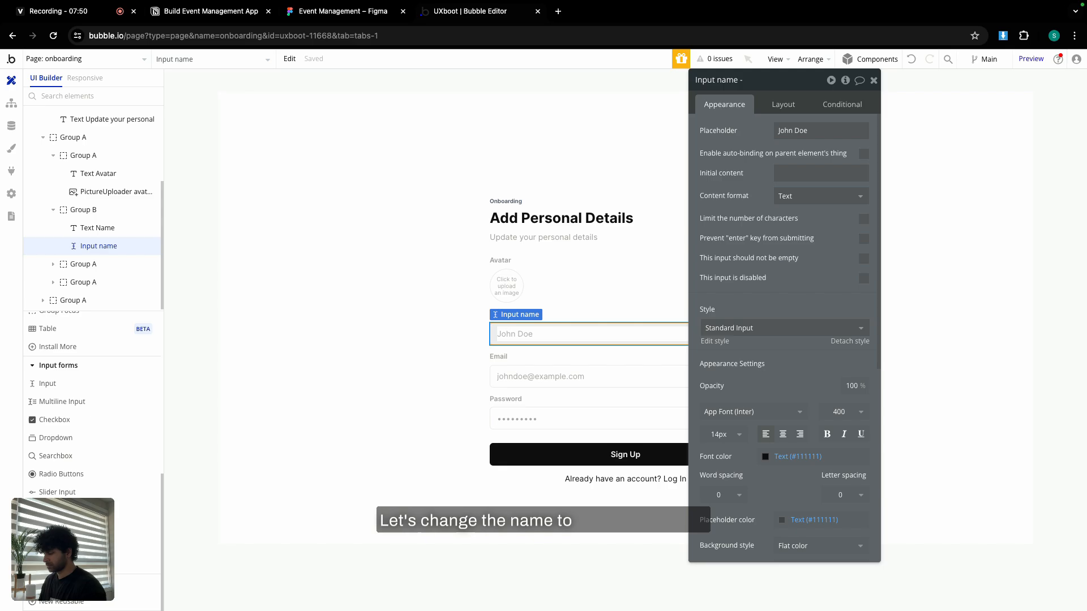
type("nt")
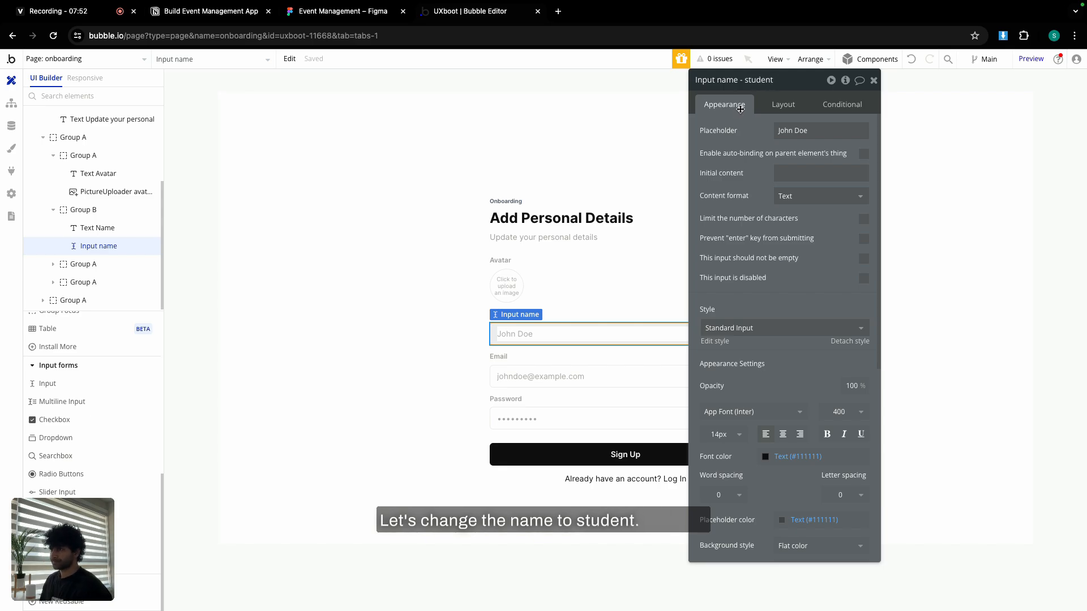
left_click(788, 173)
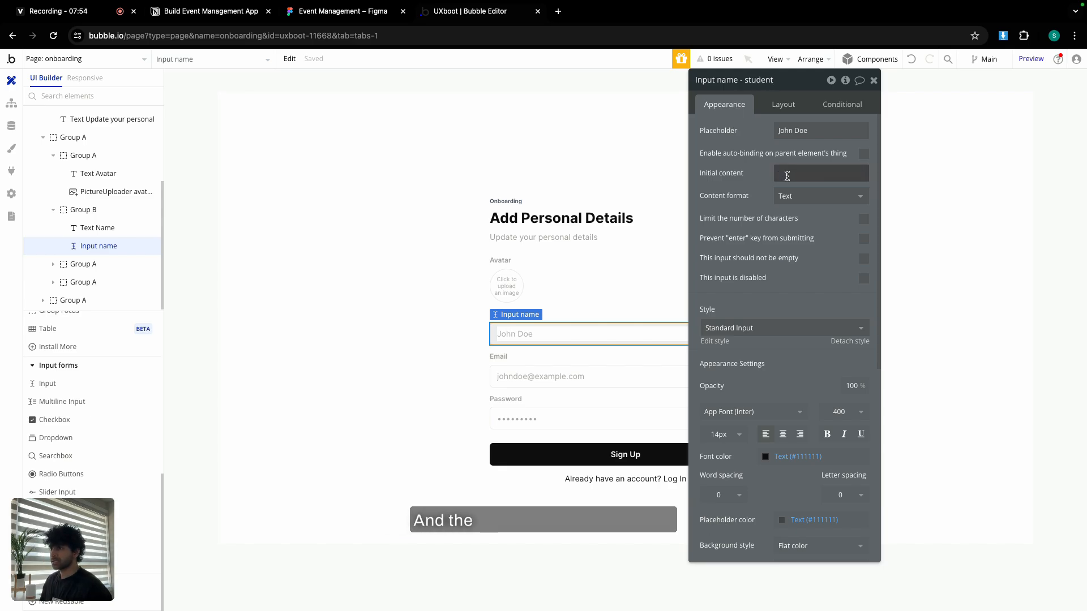
left_click(886, 174)
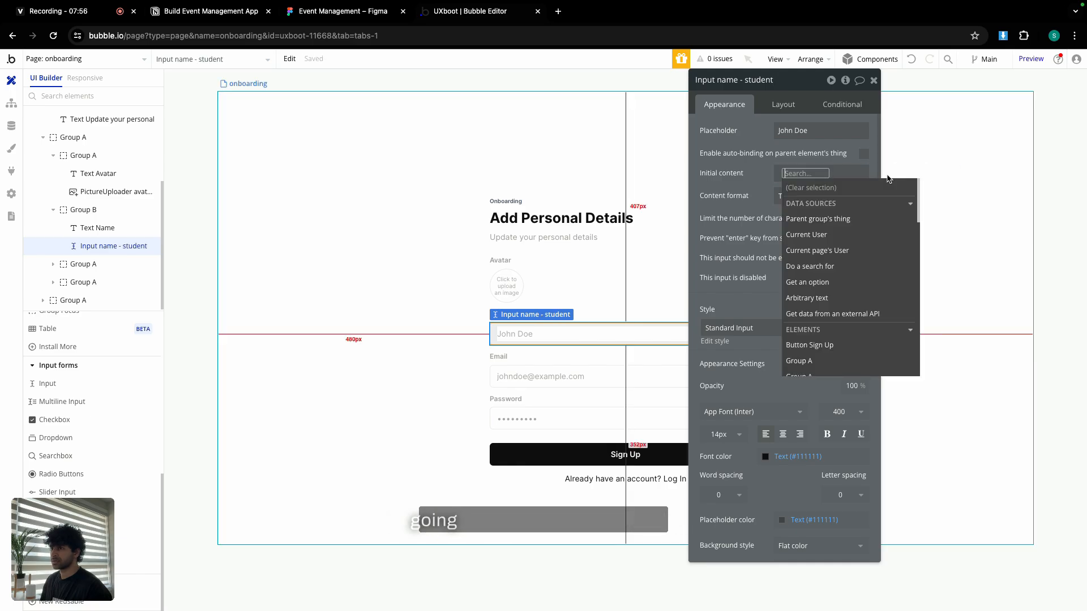
left_click(809, 235)
left_click(827, 306)
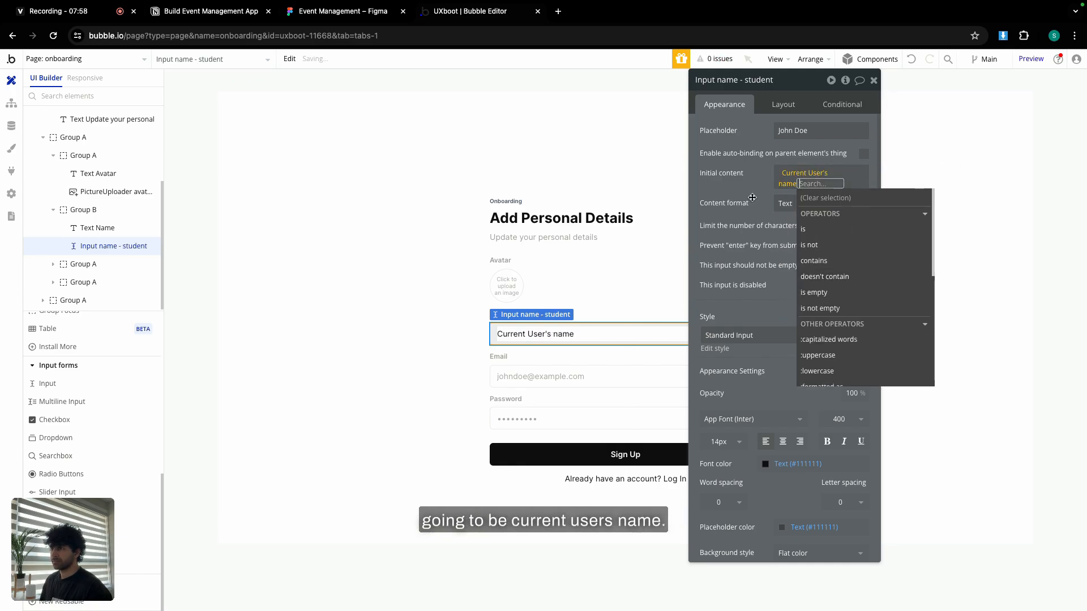
left_click(751, 196)
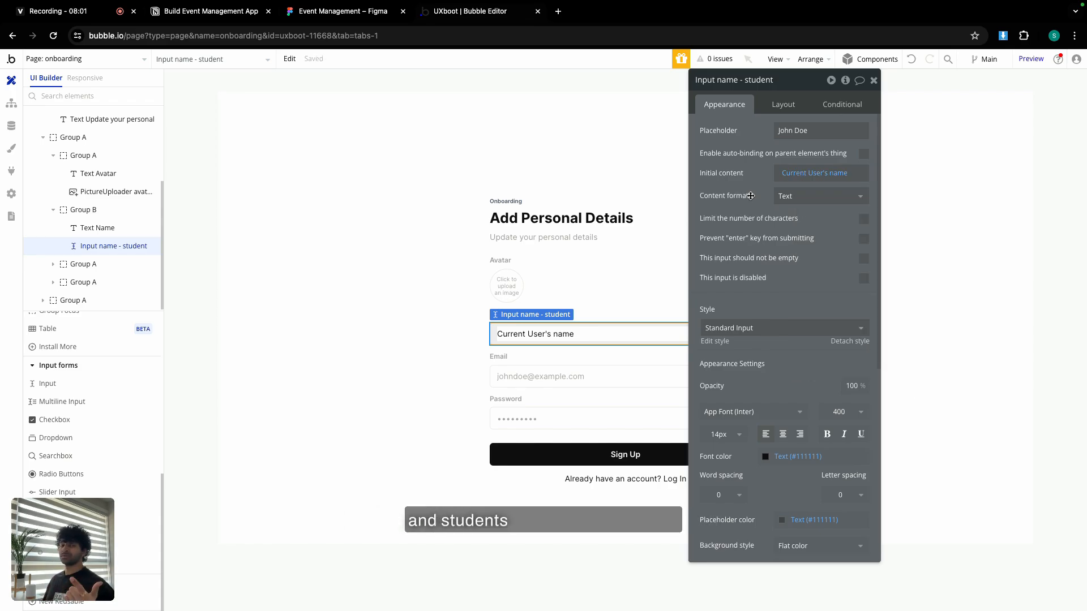
left_click(863, 280)
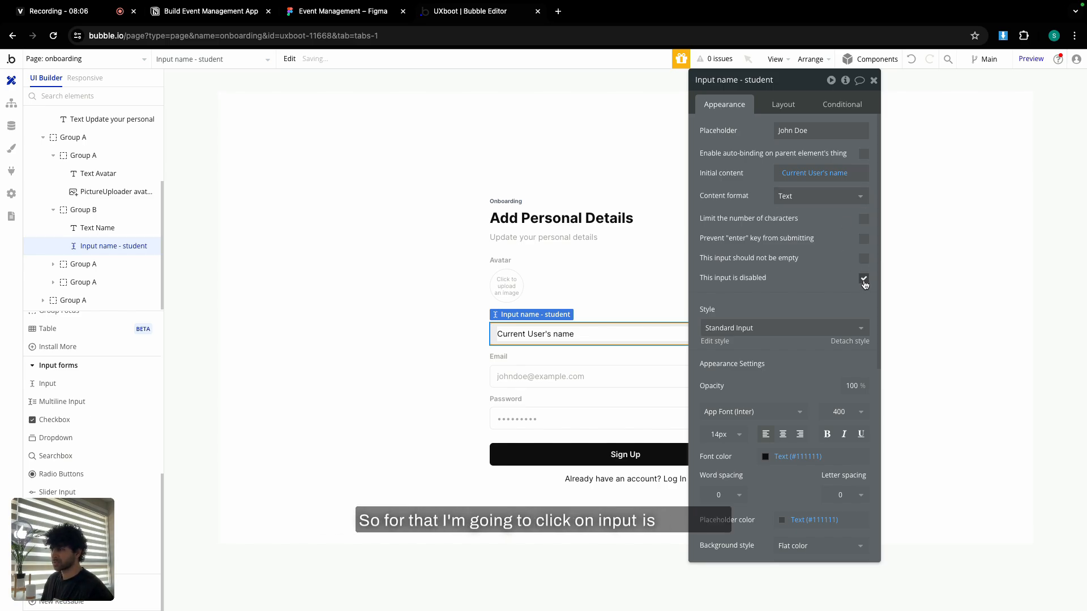
left_click(542, 377)
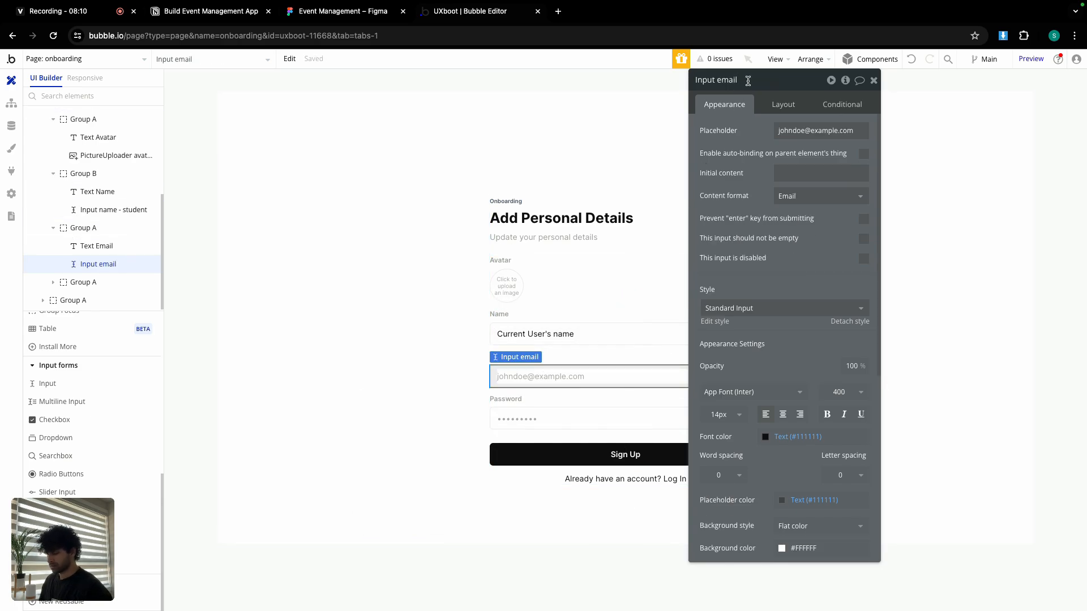
type("nt")
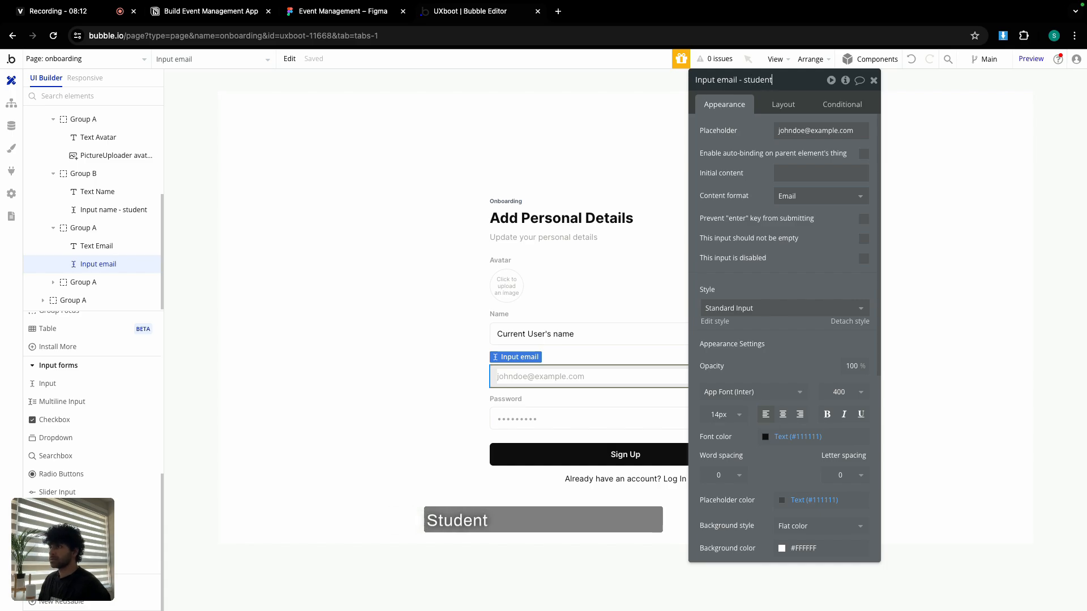
left_click(795, 176)
left_click(913, 172)
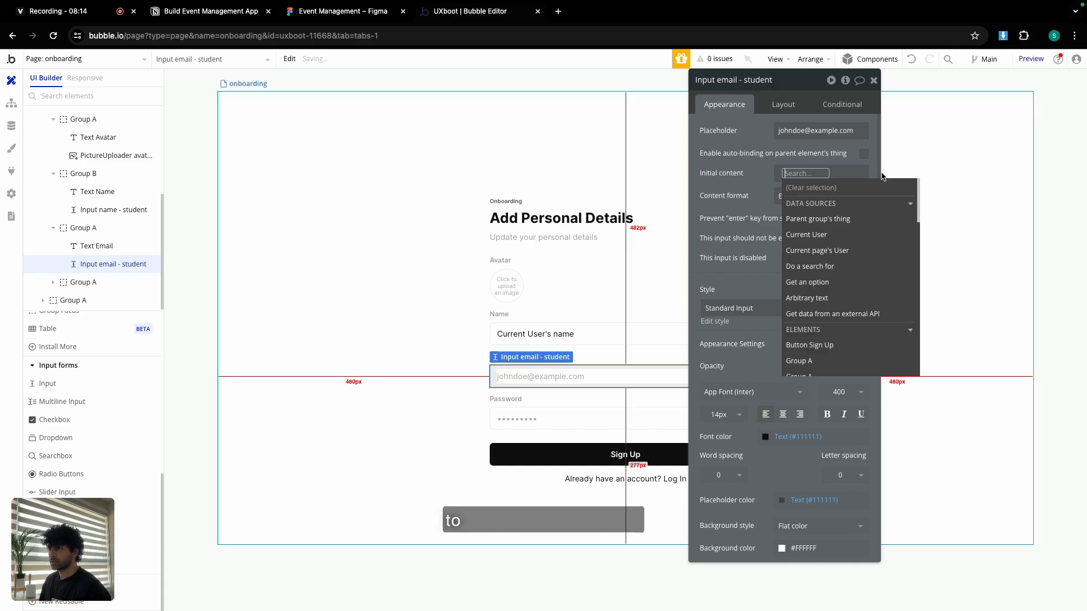
left_click(831, 242)
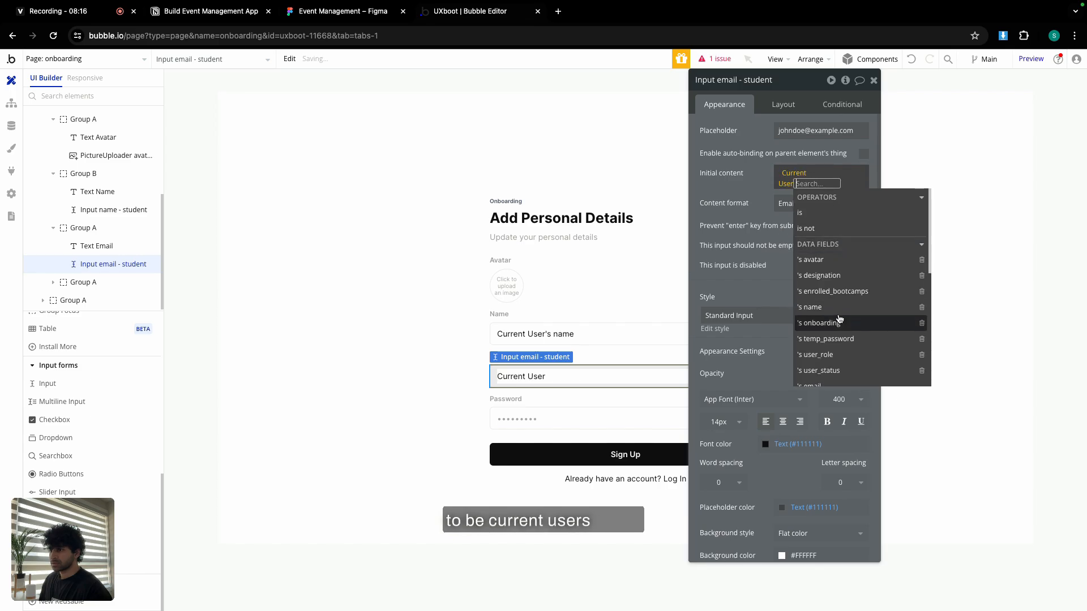
left_click(803, 359)
left_click(756, 193)
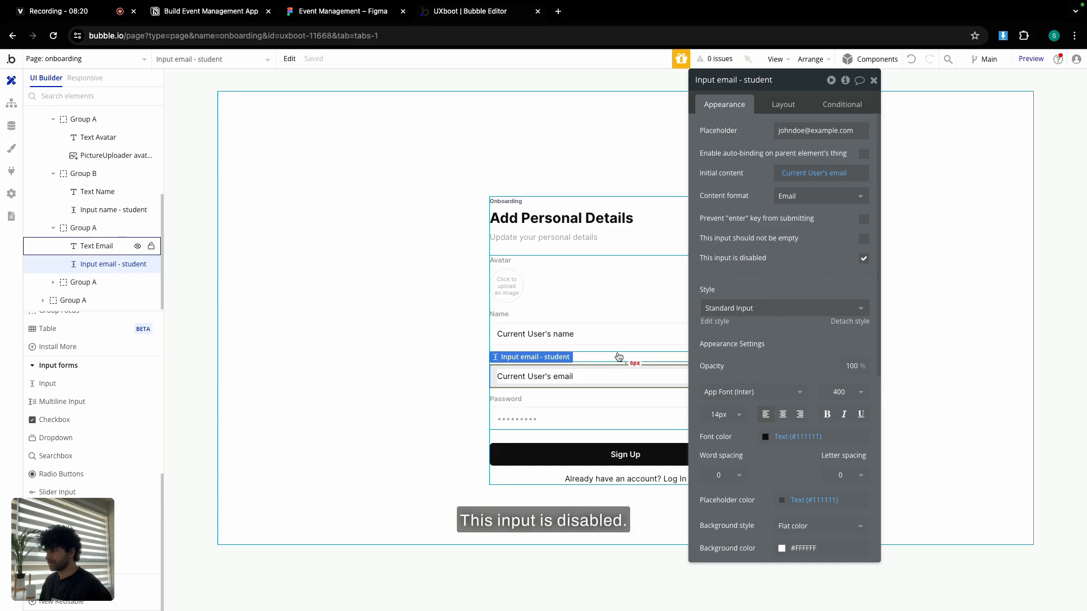
left_click(521, 400)
left_click_drag(766, 134, 677, 119)
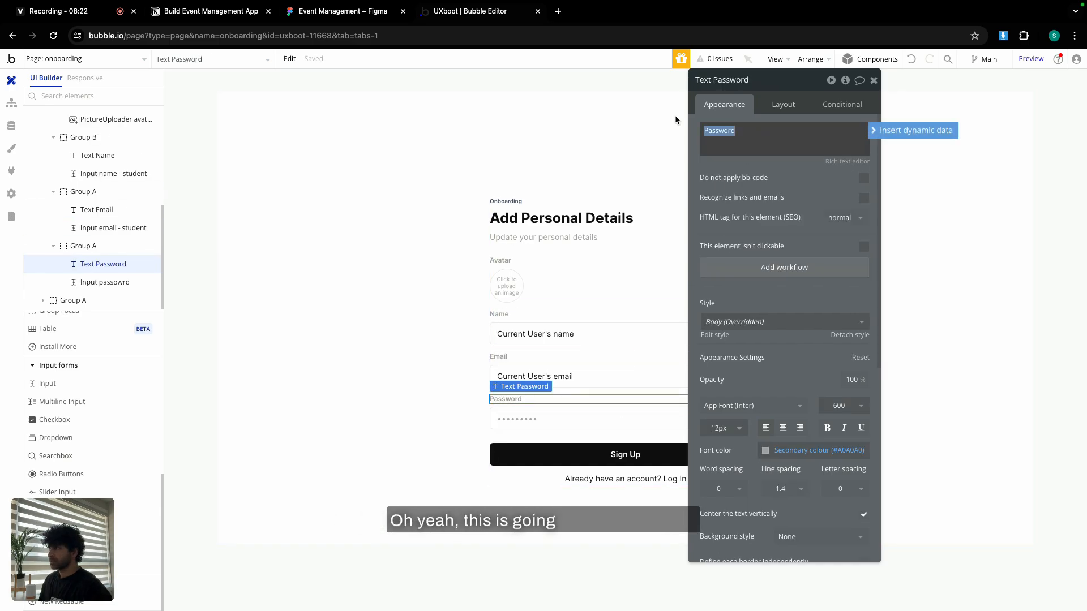
Compare against the Figma onboarding design and enter the row label 'Designation'.
left_click(354, 11)
scroll(595, 325, "down", 5)
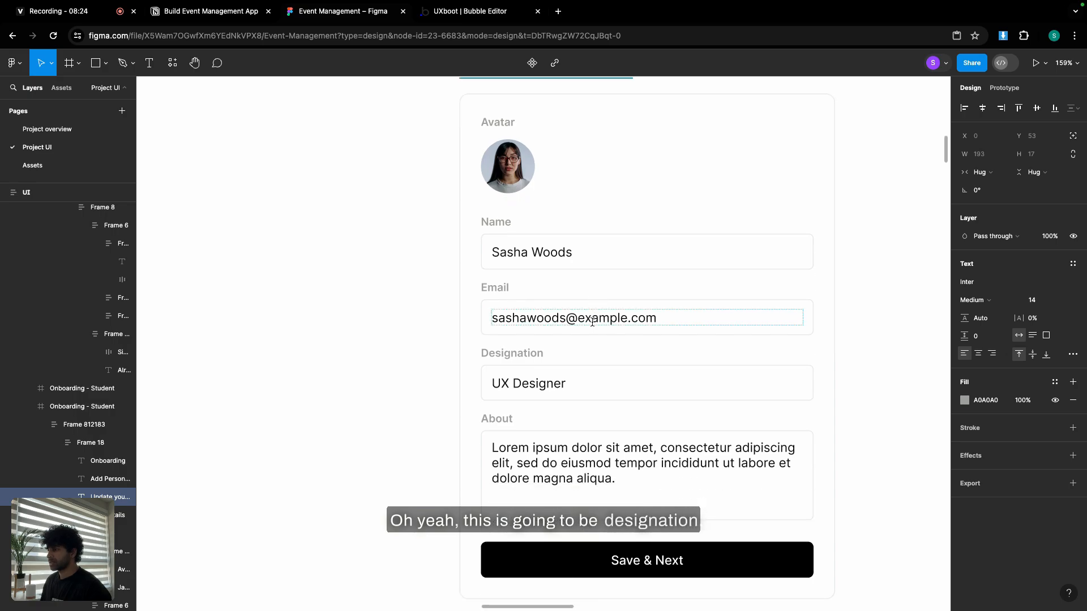
left_click(482, 11)
type("De")
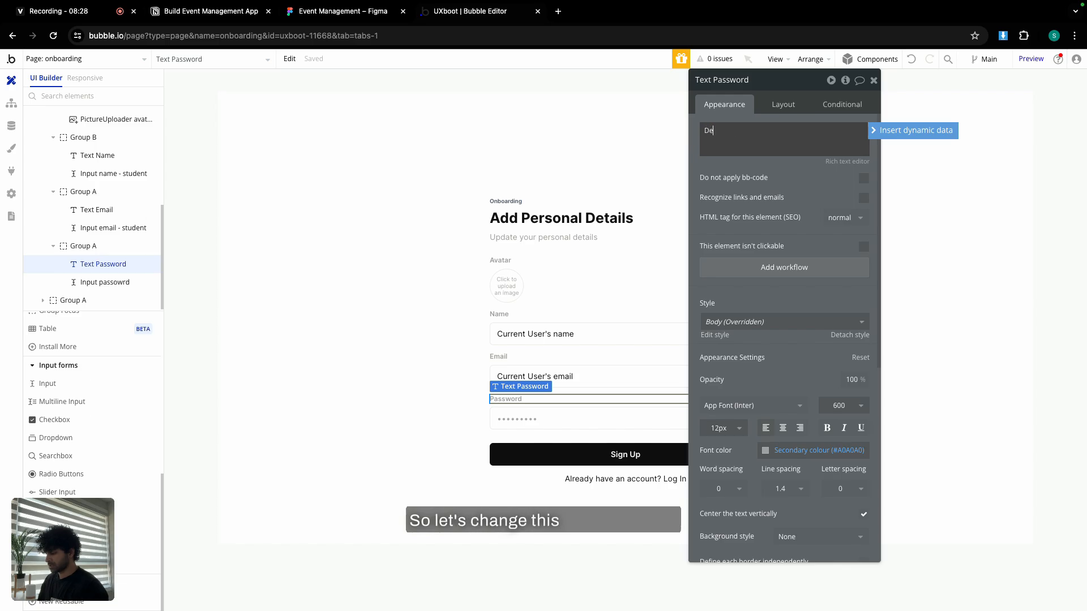
type("signation")
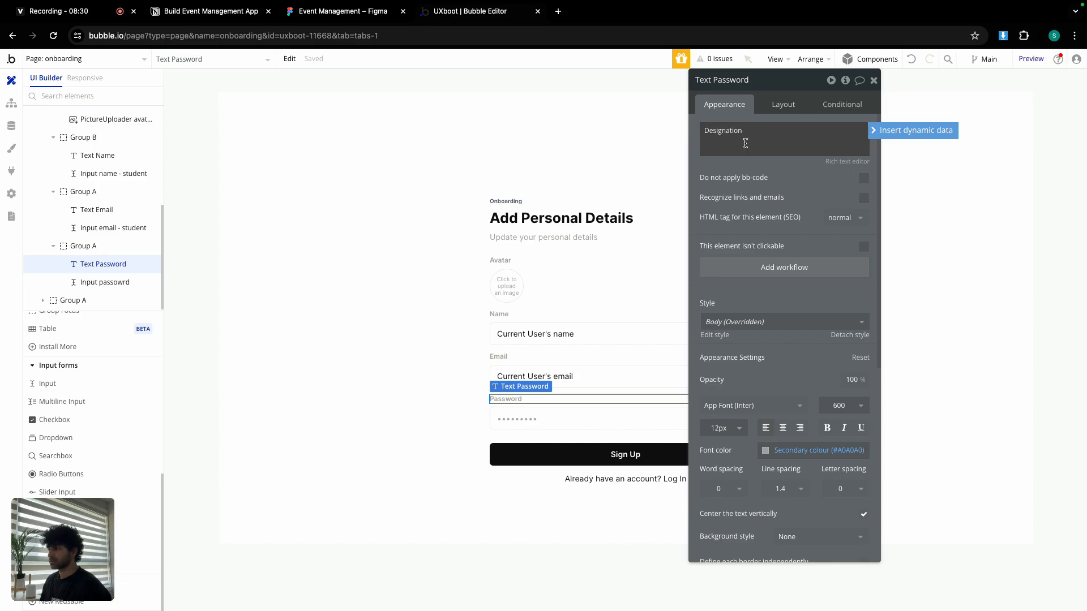
Rename the input 'Input designation - student', with placeholder 'Lead Designer' and Text content format.
left_click(558, 419)
left_click(725, 81)
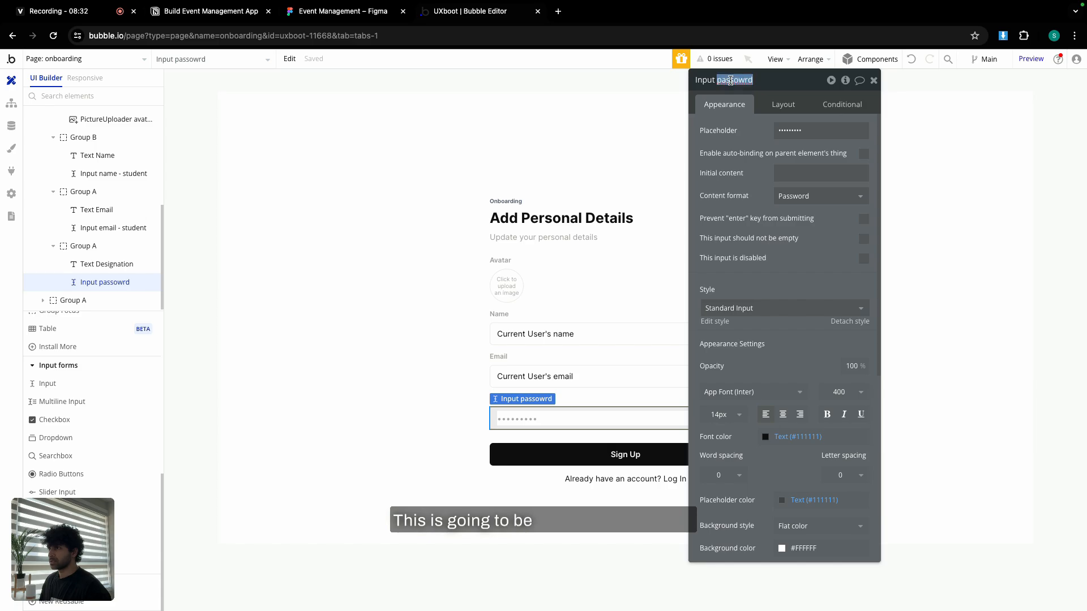
type("designati")
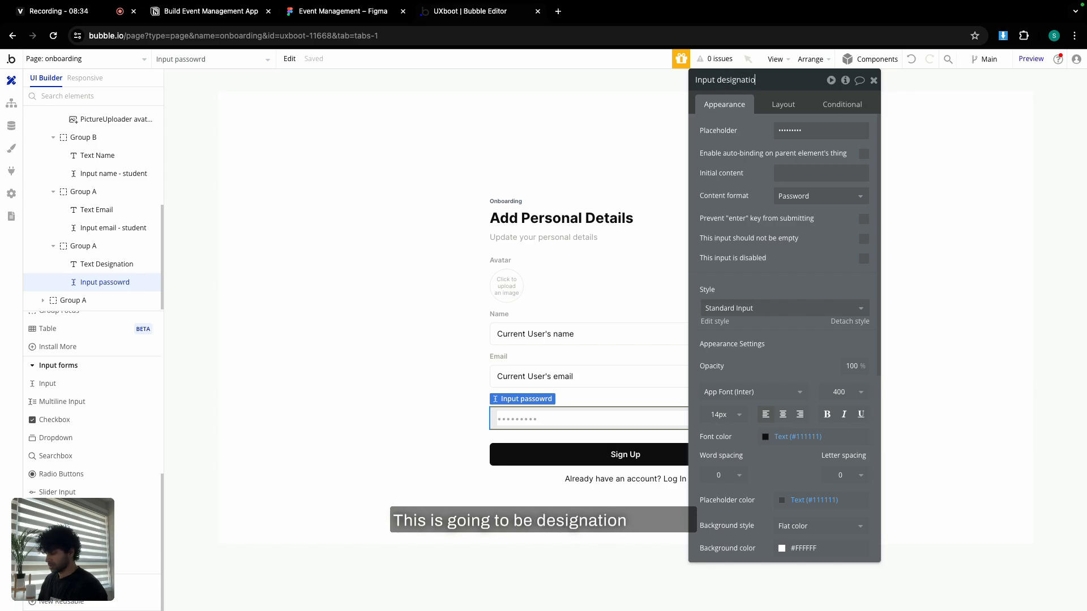
type("on - stud")
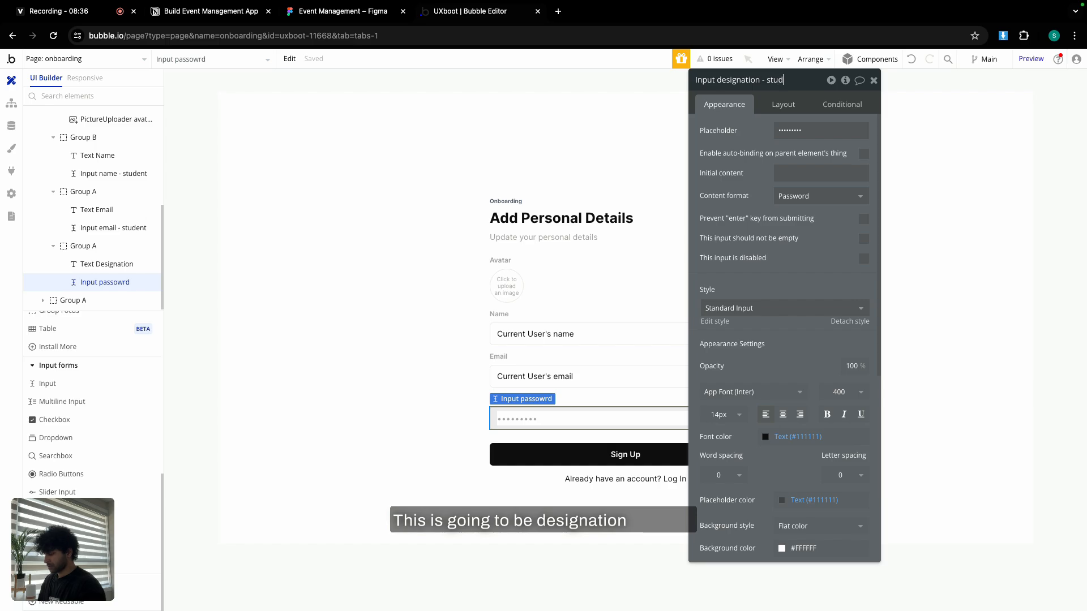
type("ent")
double_click(789, 129)
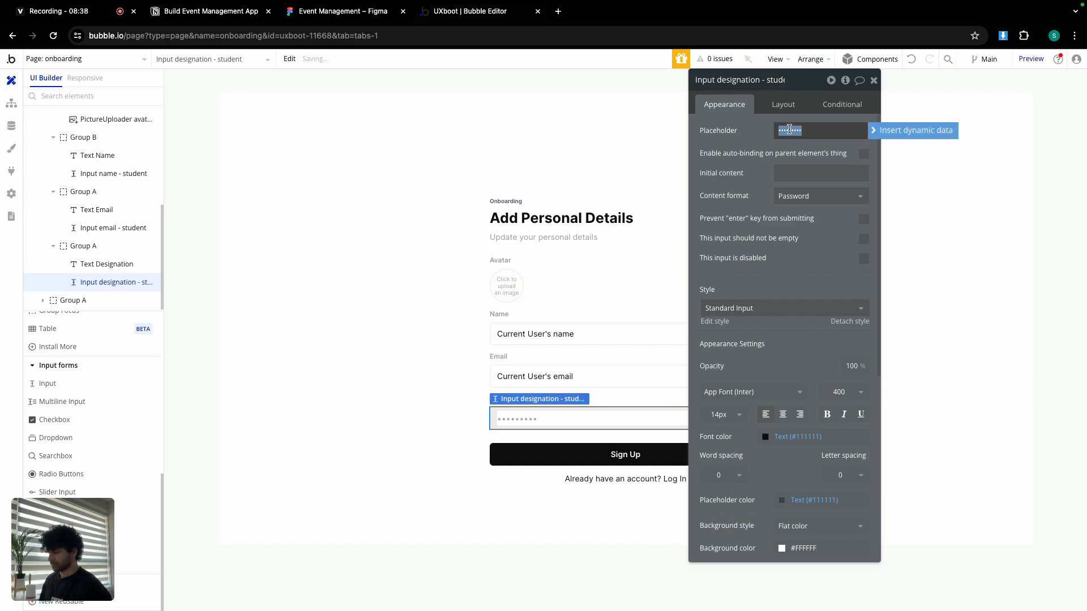
type("Projec")
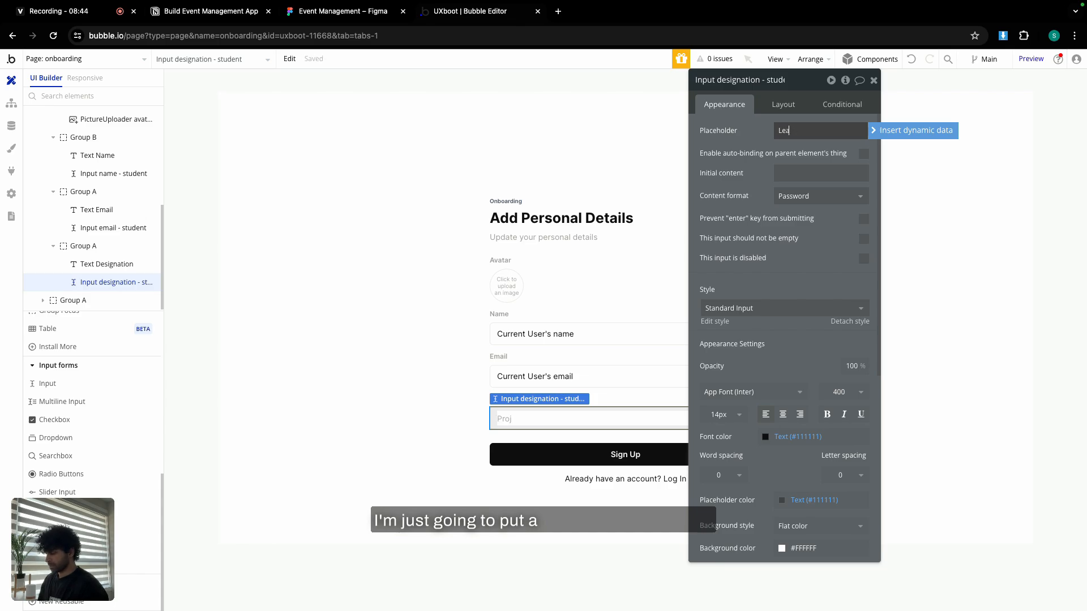
type("Des")
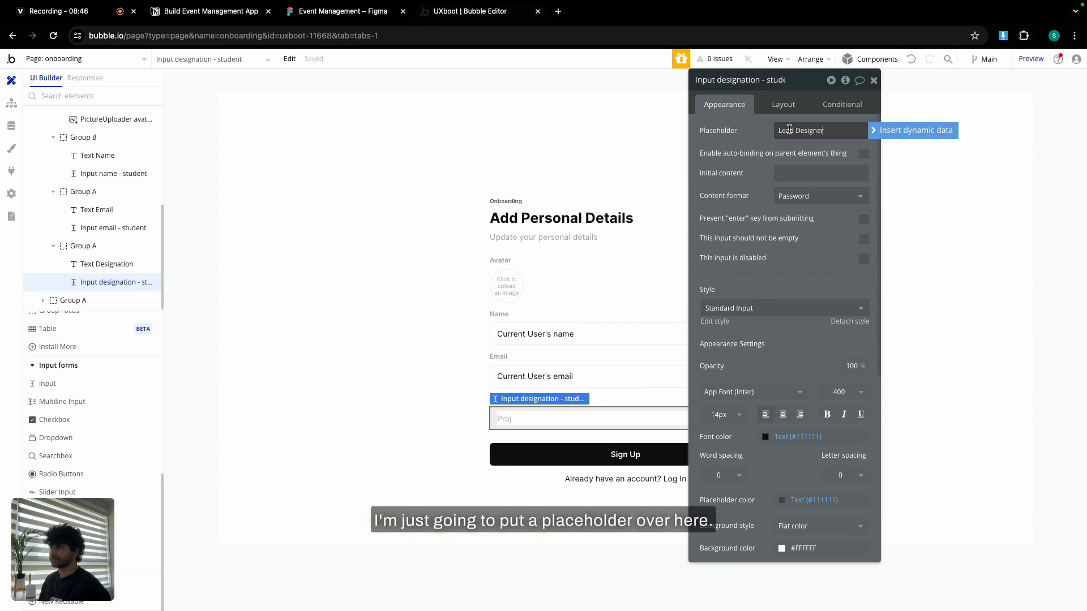
type("igner")
left_click(818, 196)
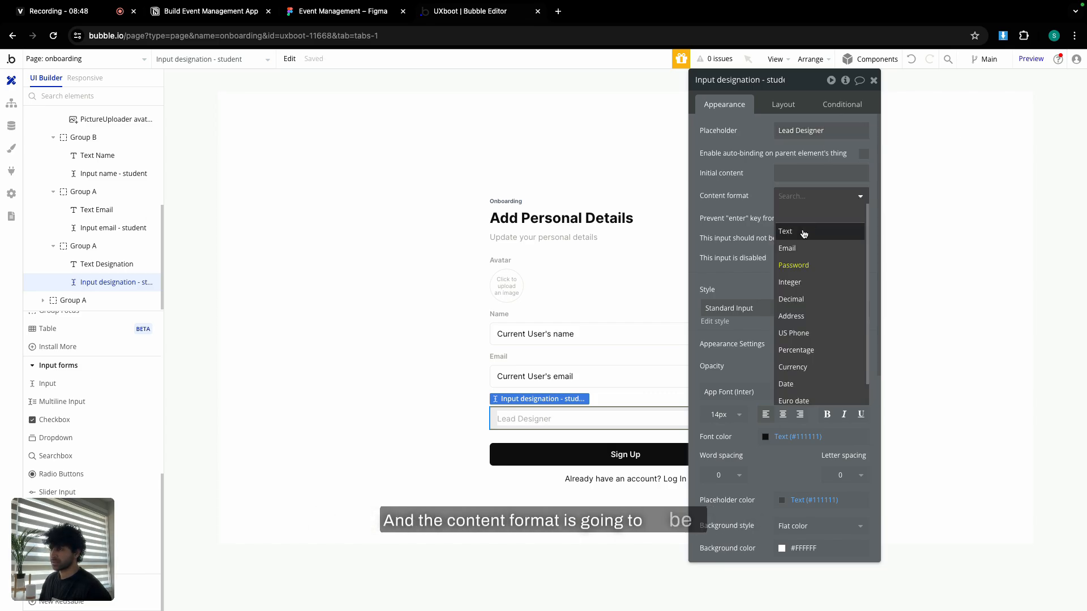
left_click(803, 233)
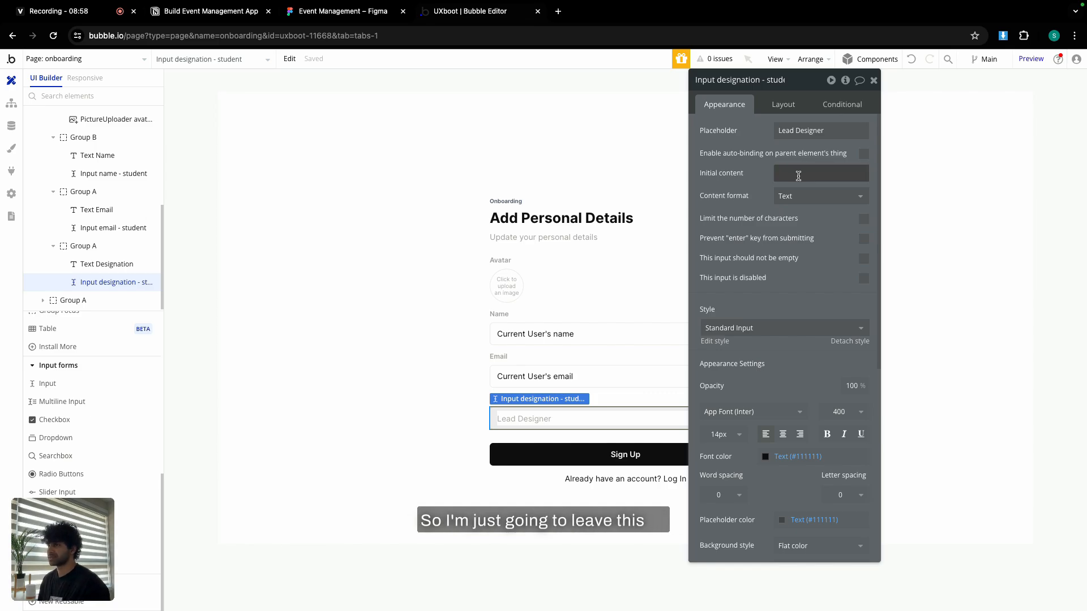
Duplicate the Designation row group and relabel the copy 'About'.
left_click(872, 81)
left_click(867, 88)
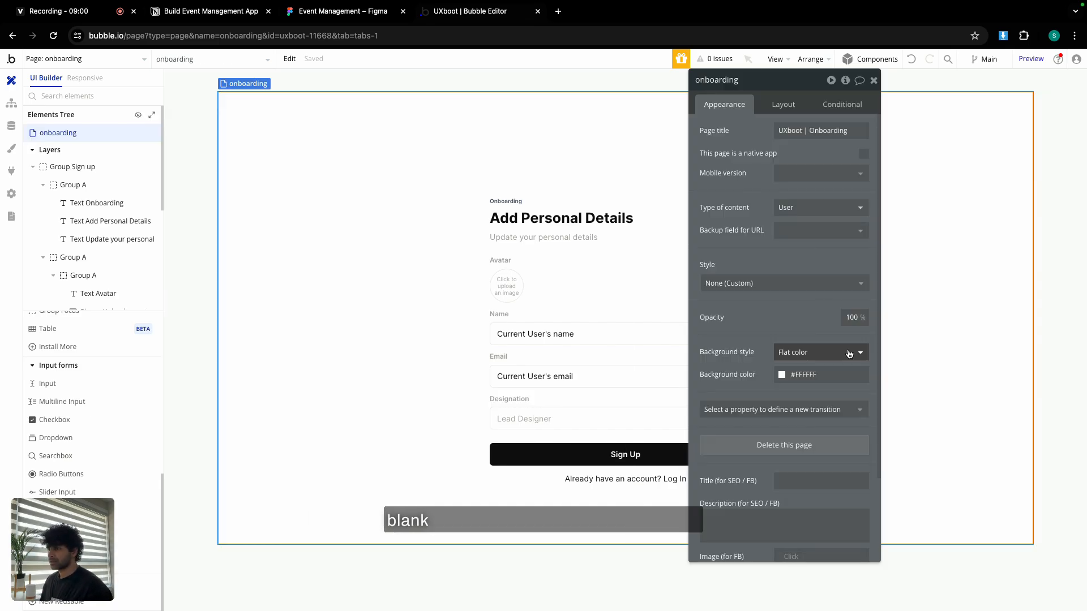
left_click(875, 82)
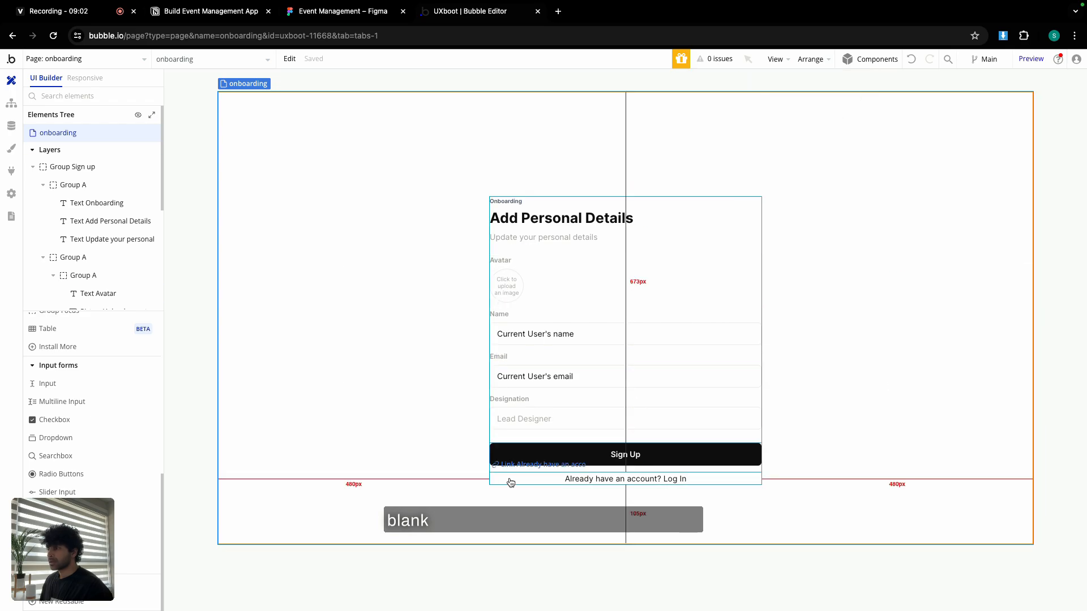
left_click(552, 403)
left_click(554, 415)
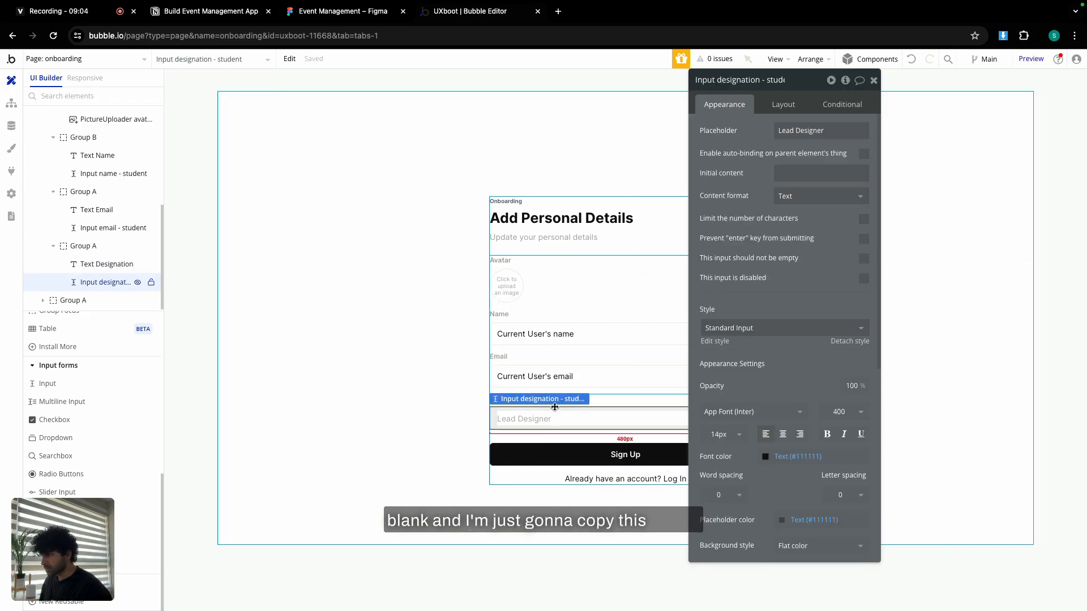
left_click(620, 405)
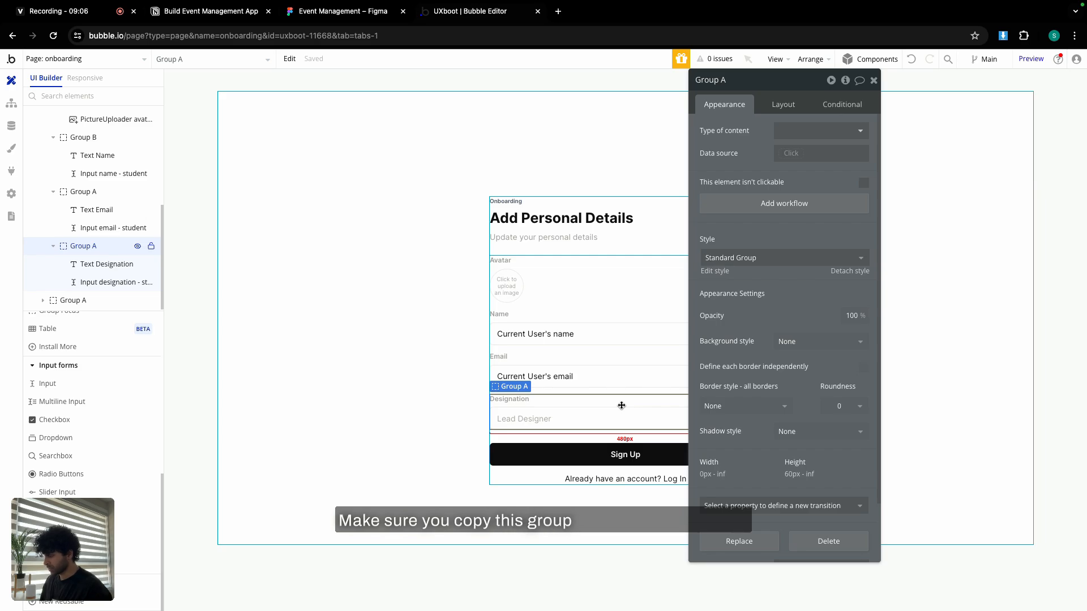
key("ctrl+c")
key("ctrl+v")
left_click(539, 418)
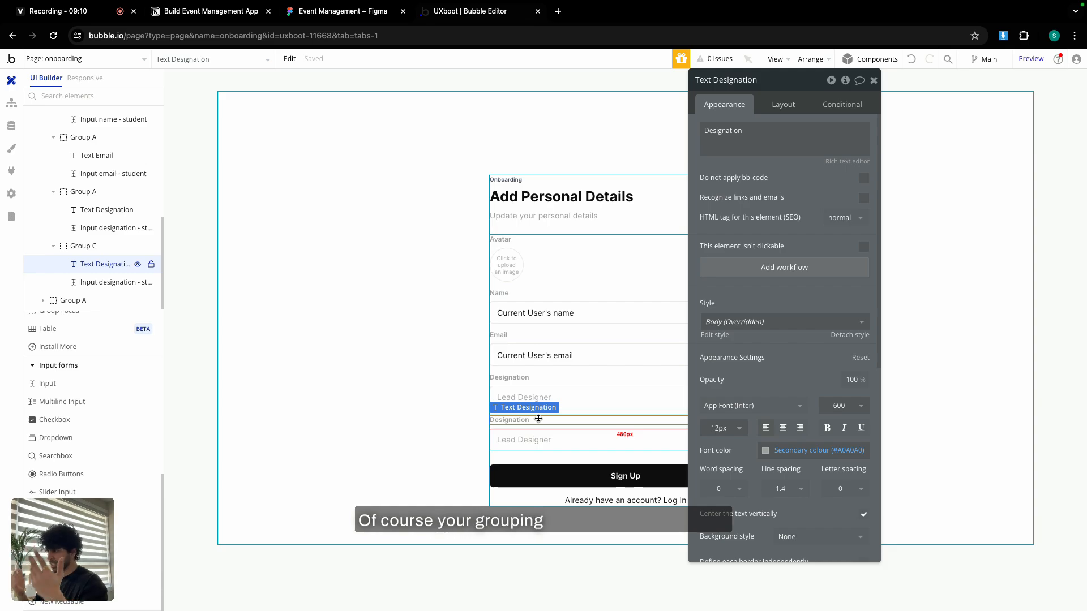
triple_click(764, 135)
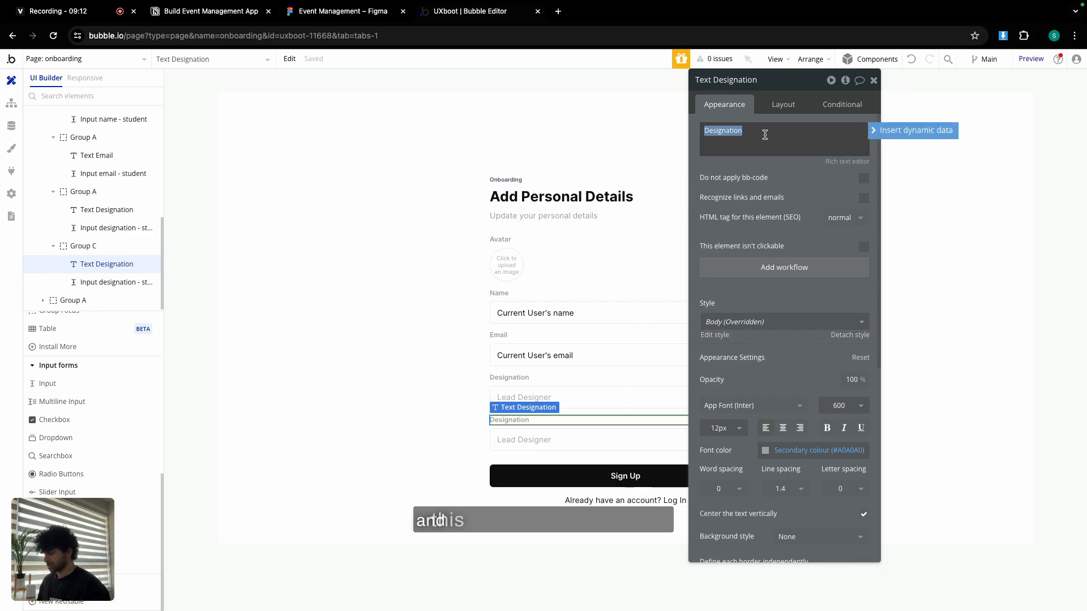
type("About")
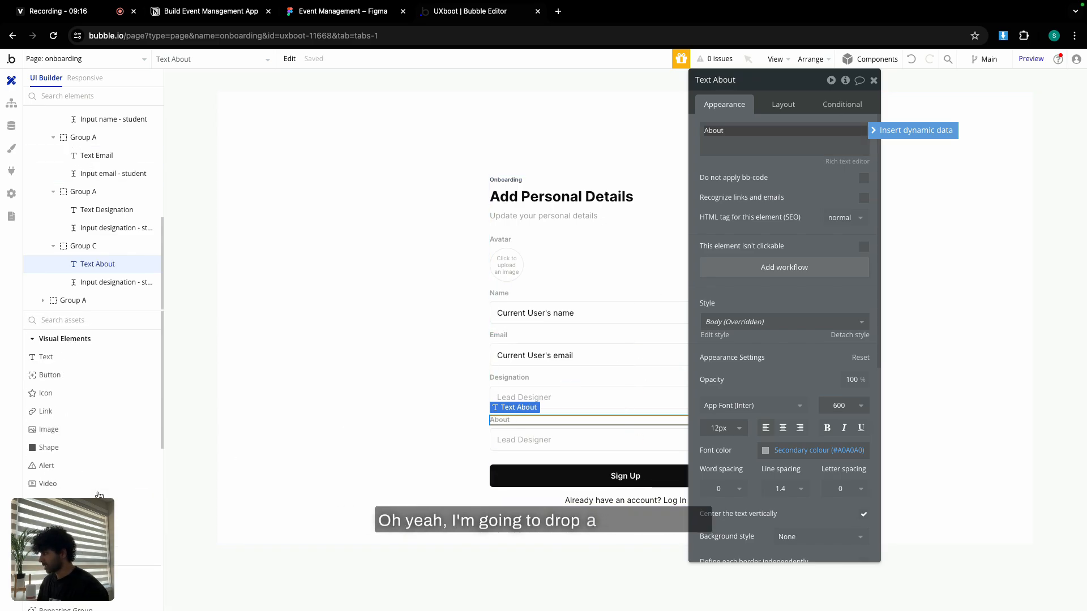
Add a multiline input 'Input About - student', placeholder 'Tell us more about yourself', min width 0, not fixed-width; delete the leftover input.
left_click_drag(85, 406, 511, 442)
left_click(781, 75)
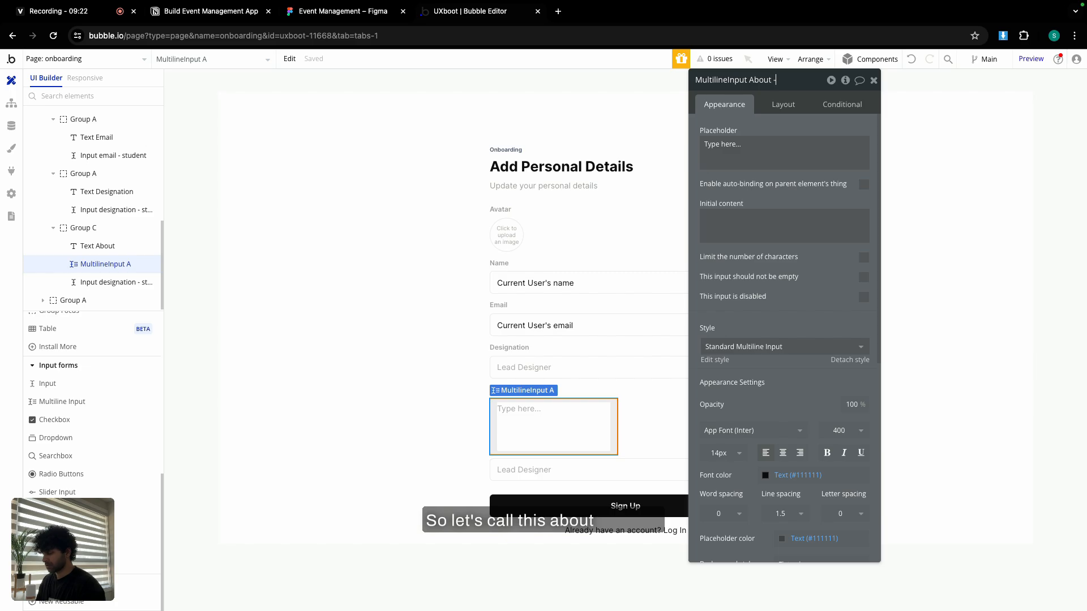
type("bout - student")
left_click(820, 153)
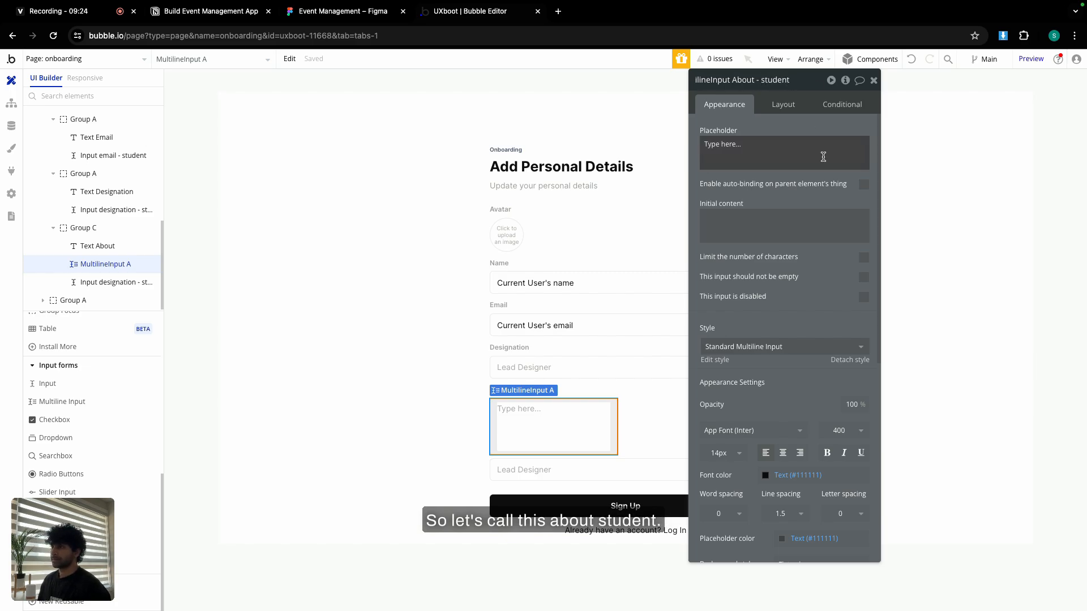
type("T")
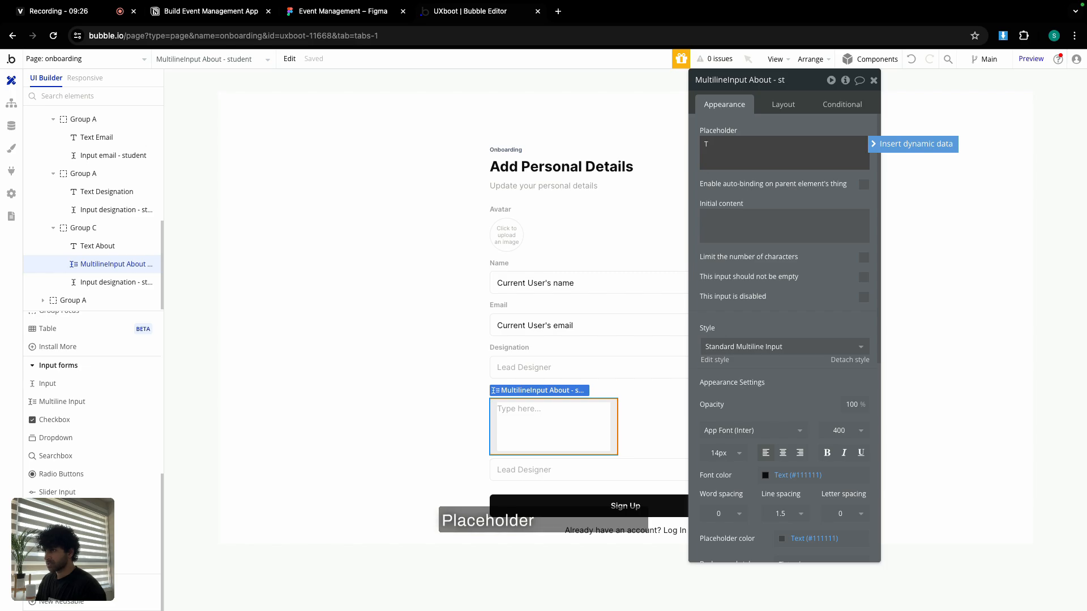
type("ell us more about you")
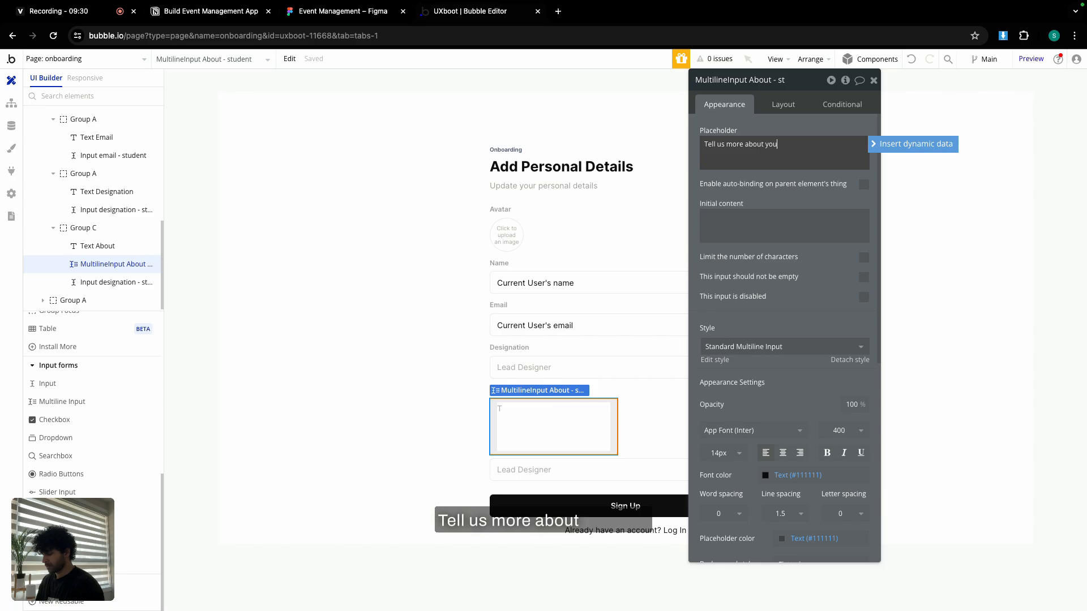
type("rself")
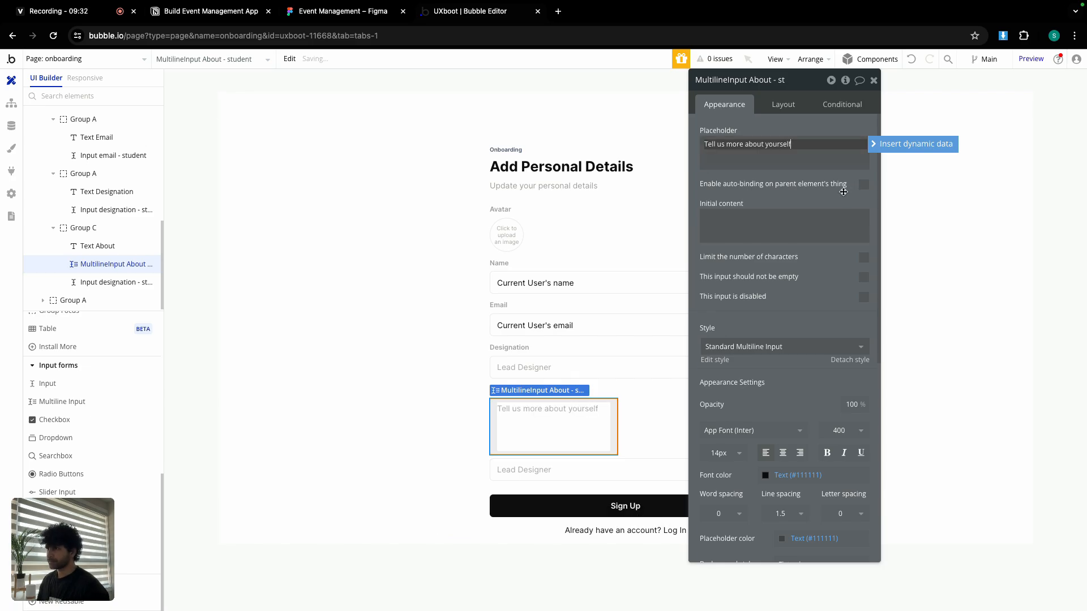
left_click(783, 104)
left_click(863, 239)
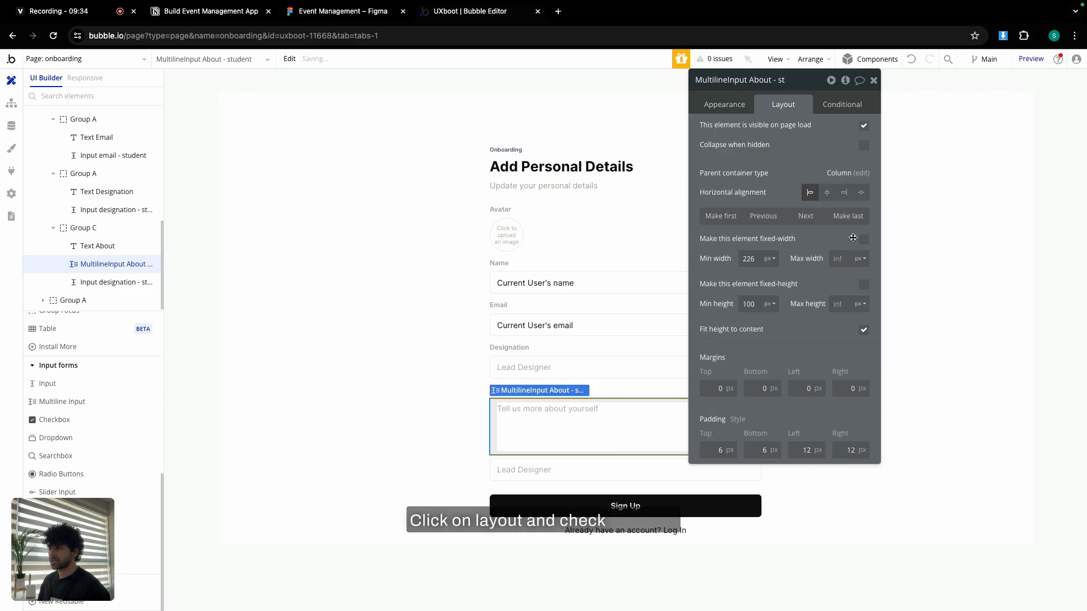
double_click(758, 259)
type("0")
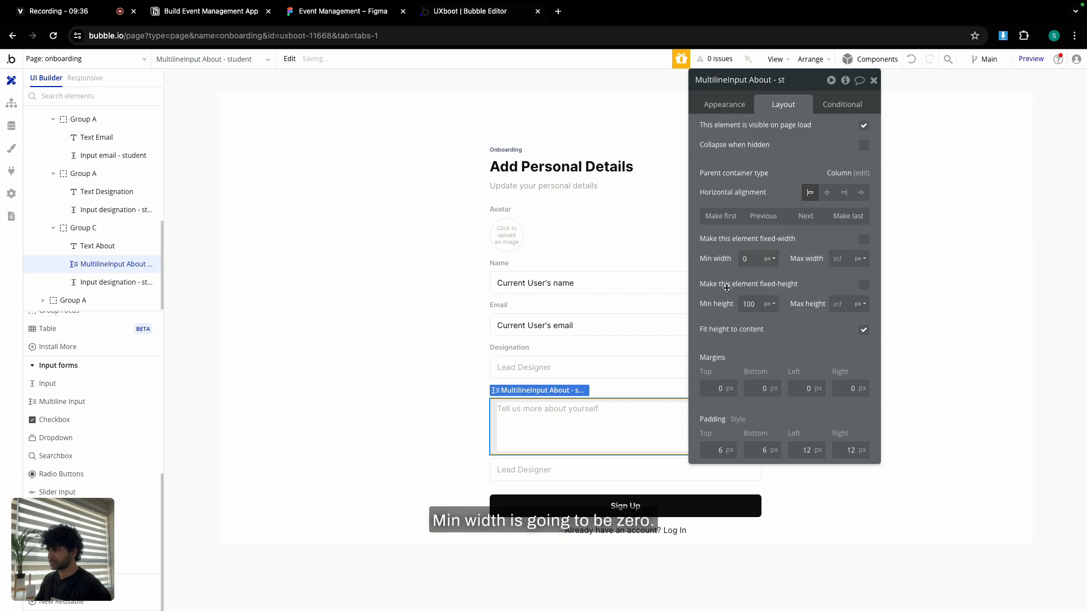
left_click(524, 464)
key("Delete")
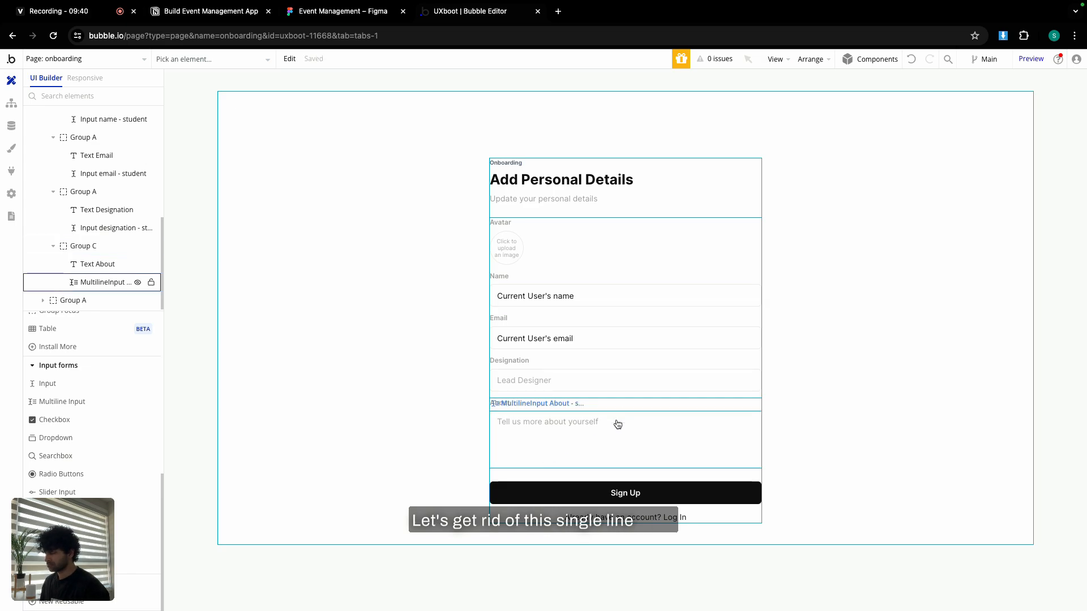
Copy the Sign Up button and rename the outer container 'Group onboarding student'.
left_click(577, 190)
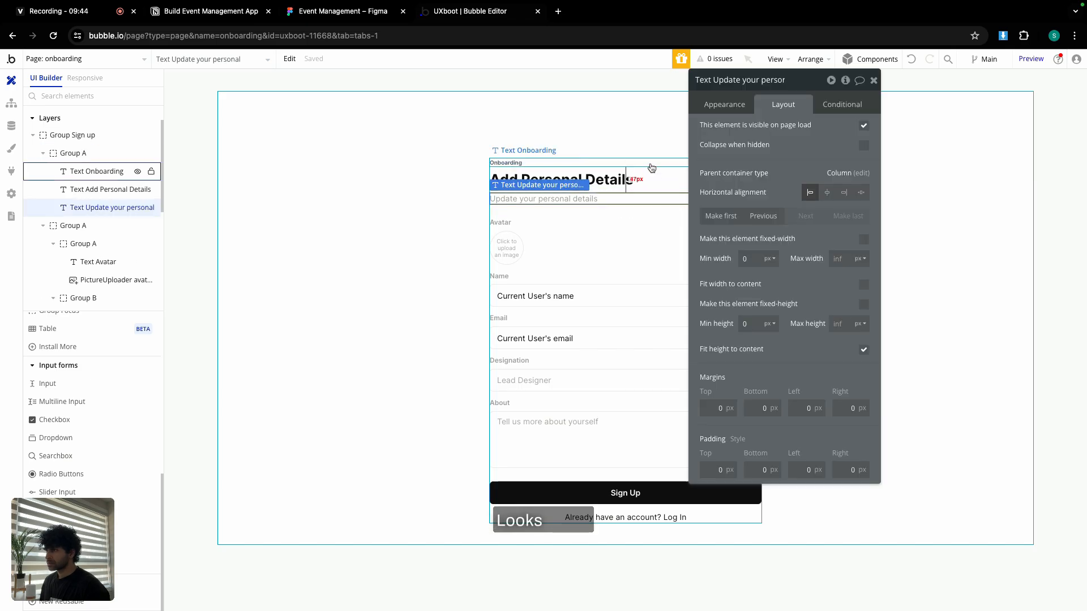
left_click(651, 168)
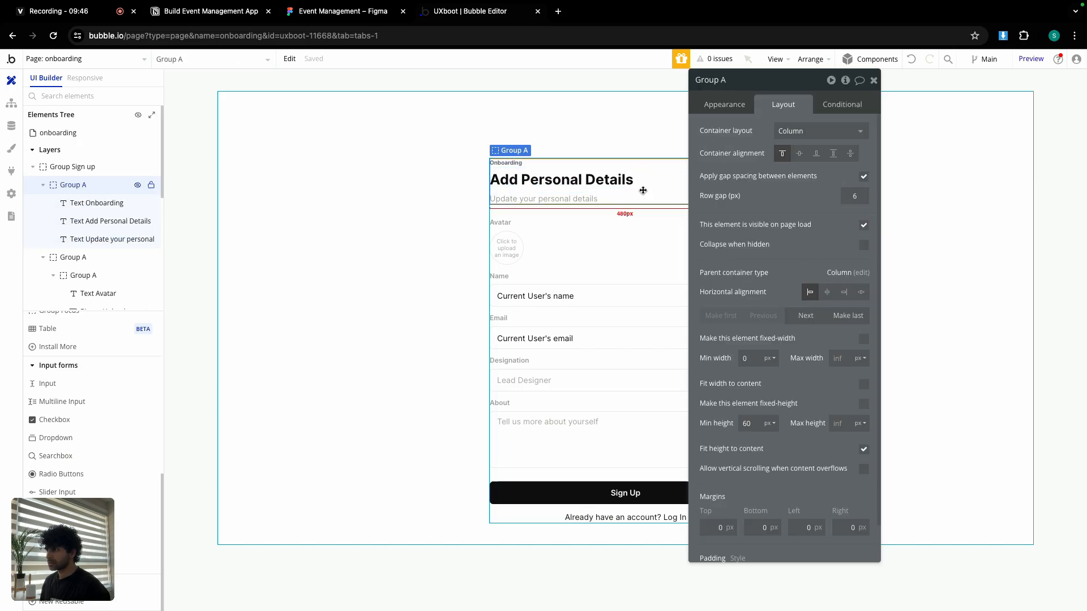
left_click(602, 498)
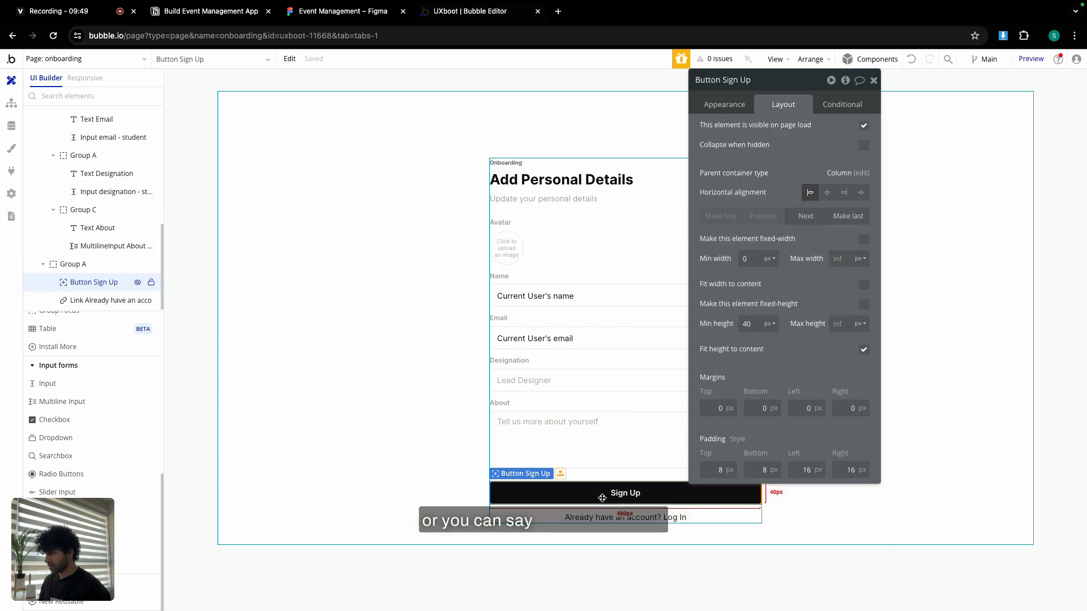
key("ctrl+c")
left_click(605, 476)
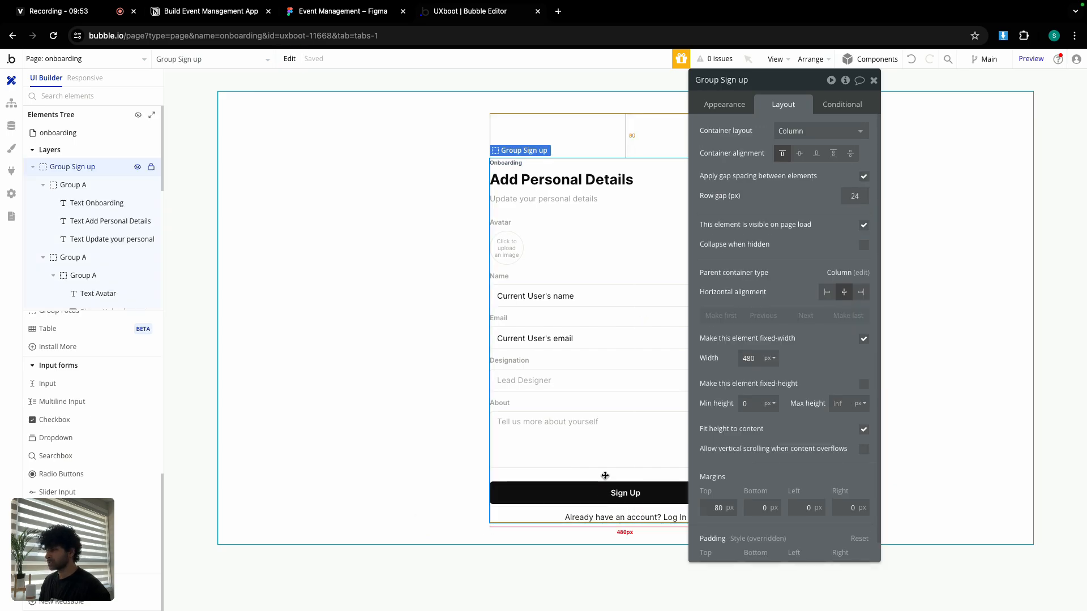
double_click(754, 79)
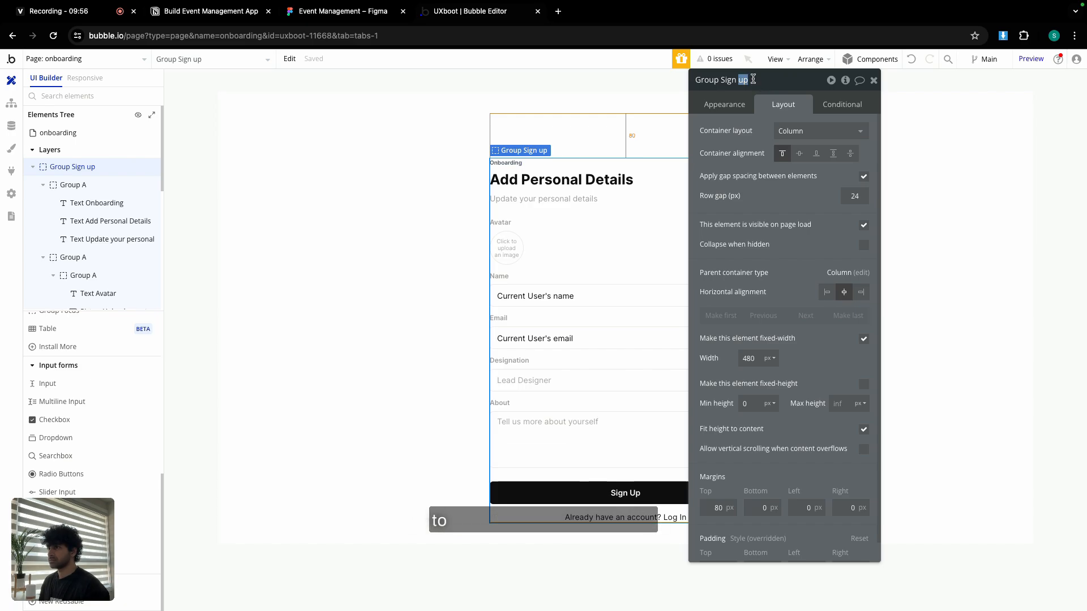
key("BackSpace")
key("BackSpace")
key("BackSpace")
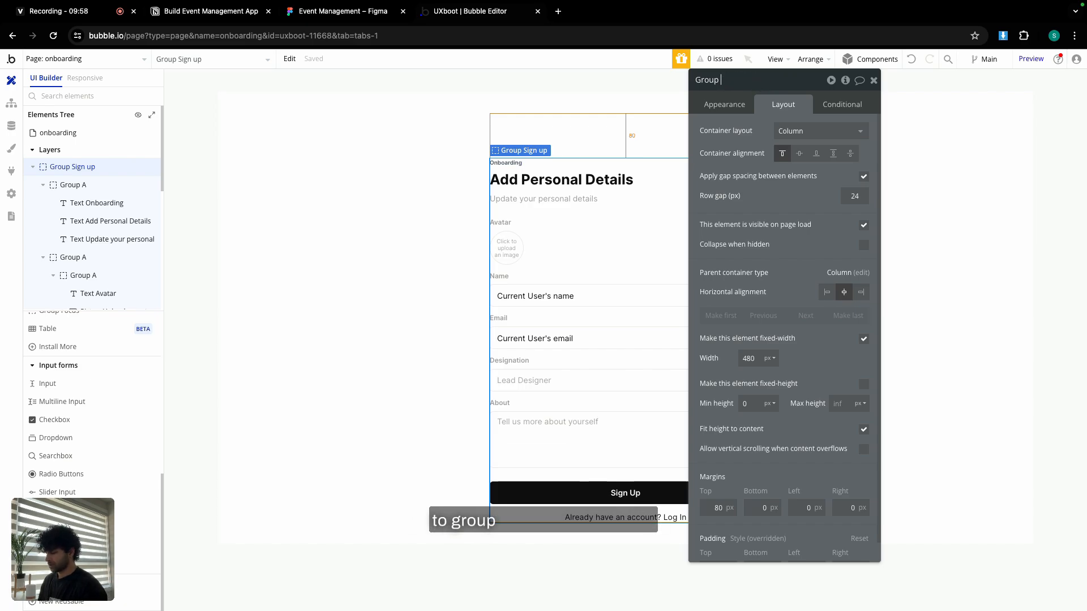
type("onboarding")
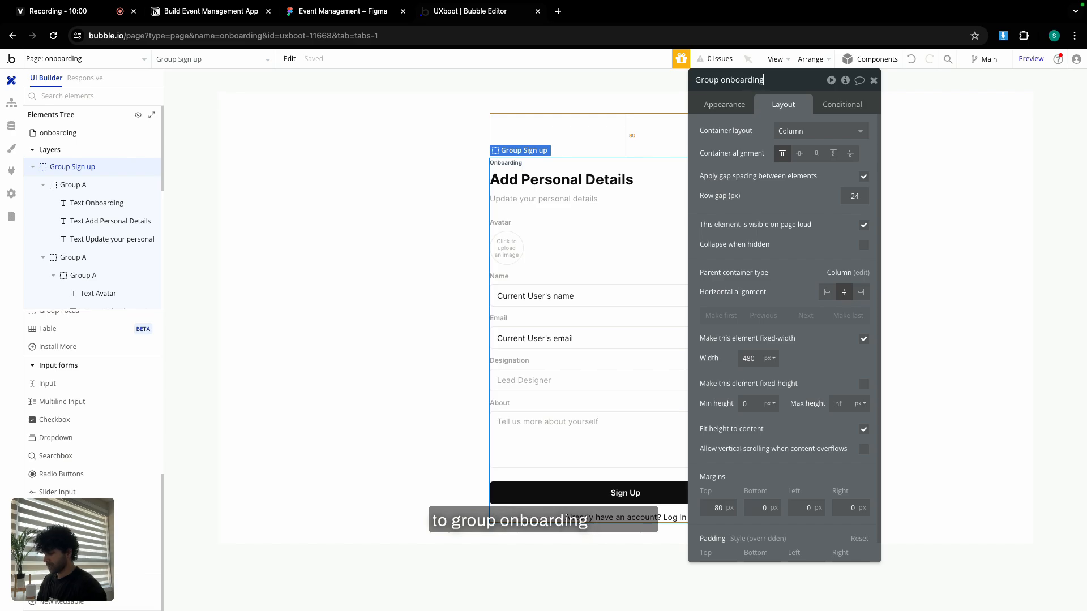
type(" student")
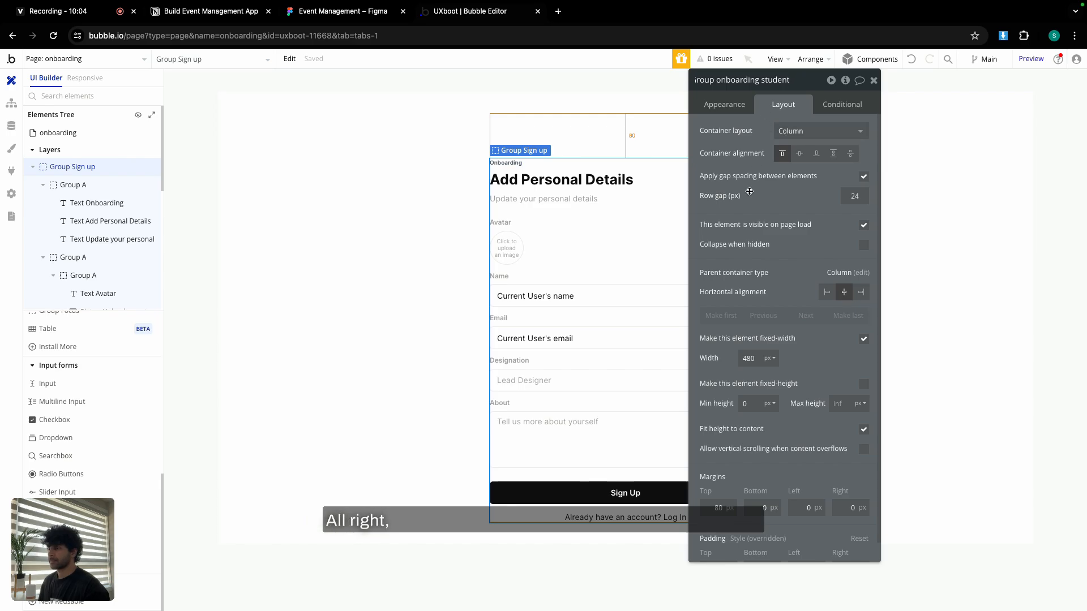
left_click(565, 473)
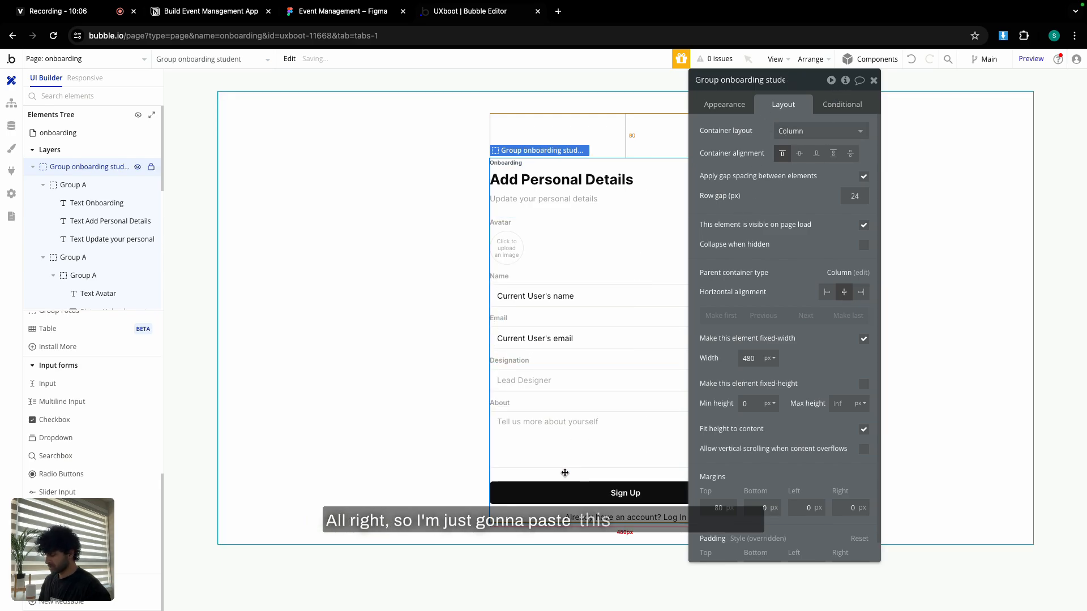
Paste the button, delete the old sign-up/log-in group, and label the button 'Save & Next'.
key("ctrl+v")
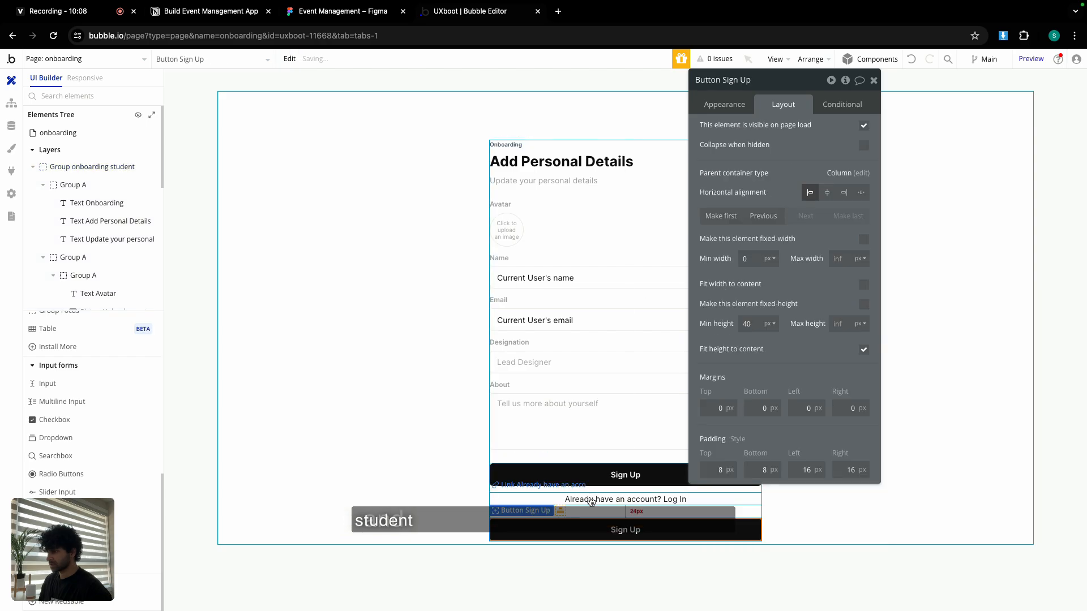
left_click(612, 494)
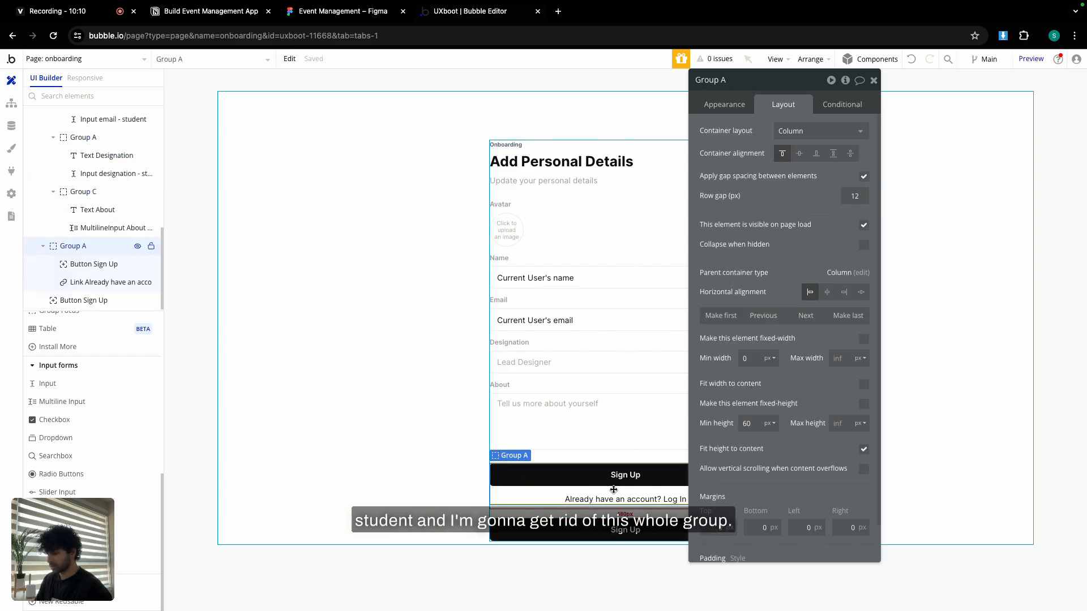
key("Delete")
double_click(614, 493)
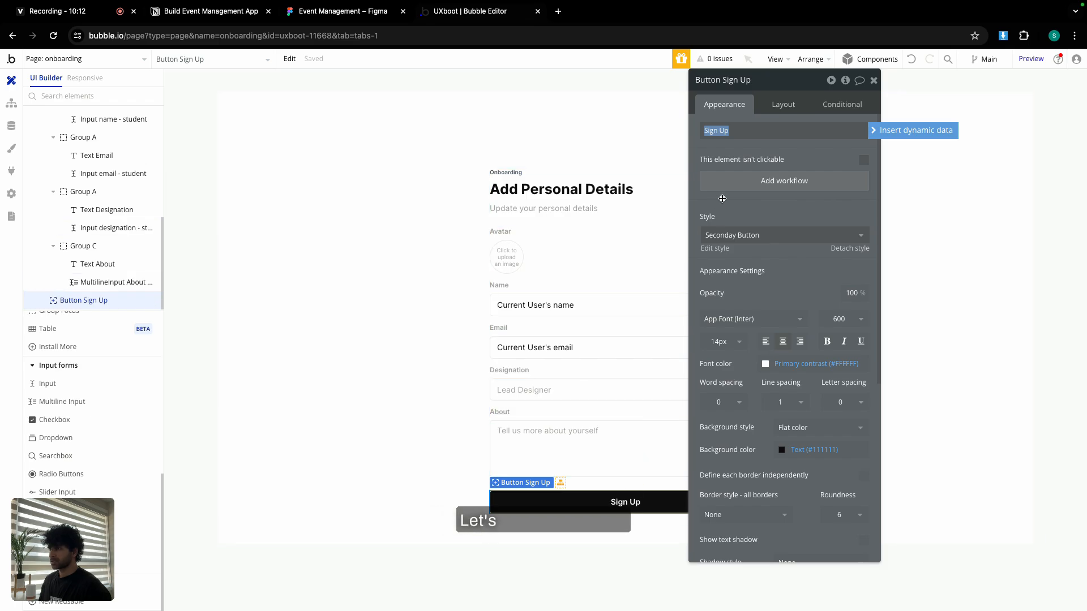
type("Save &")
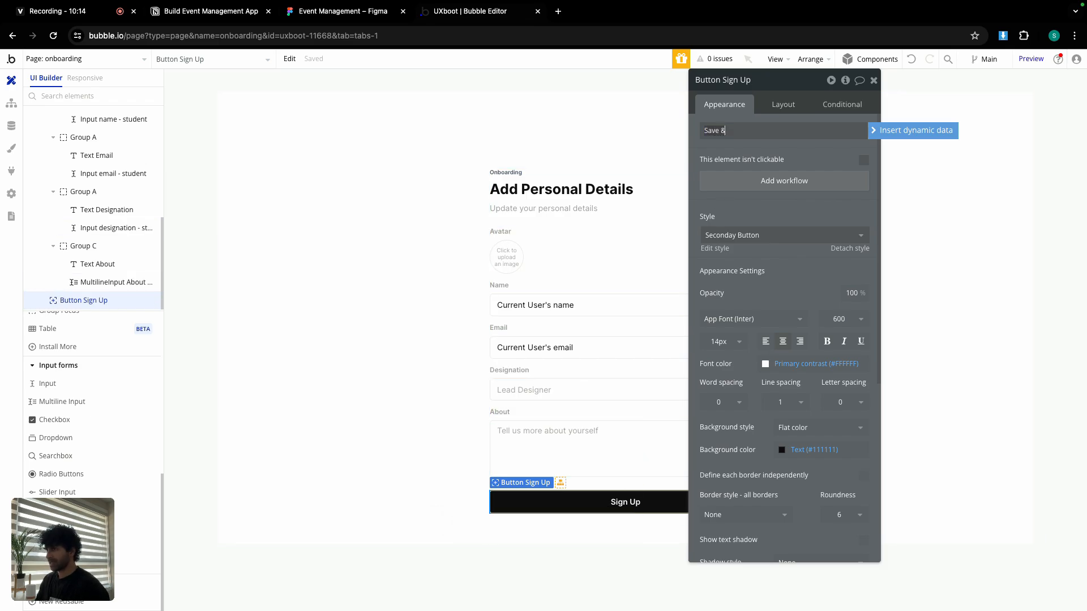
type(" Next")
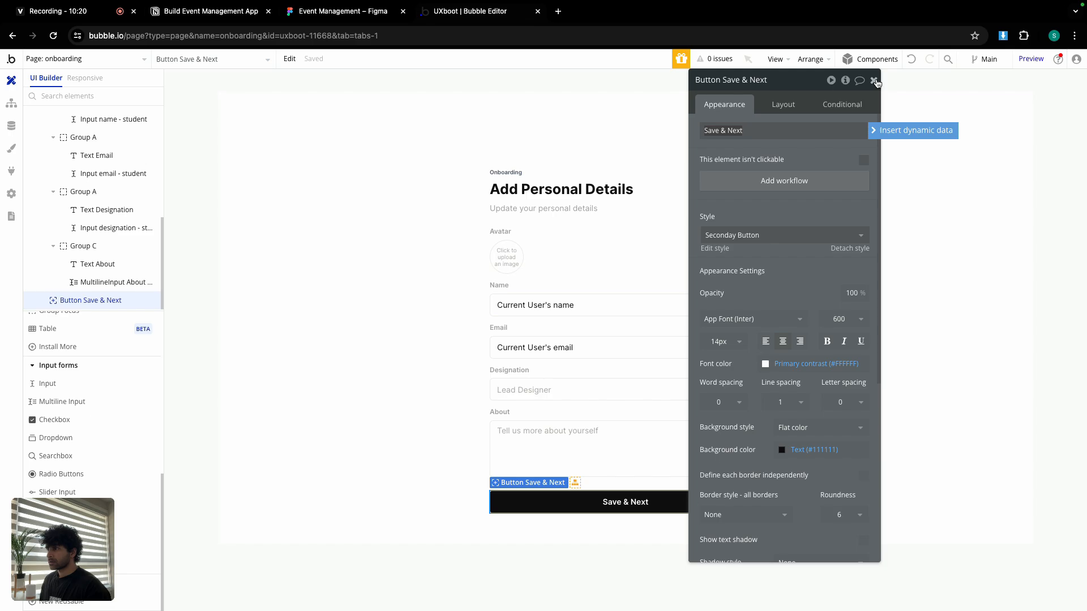
left_click(875, 80)
double_click(814, 356)
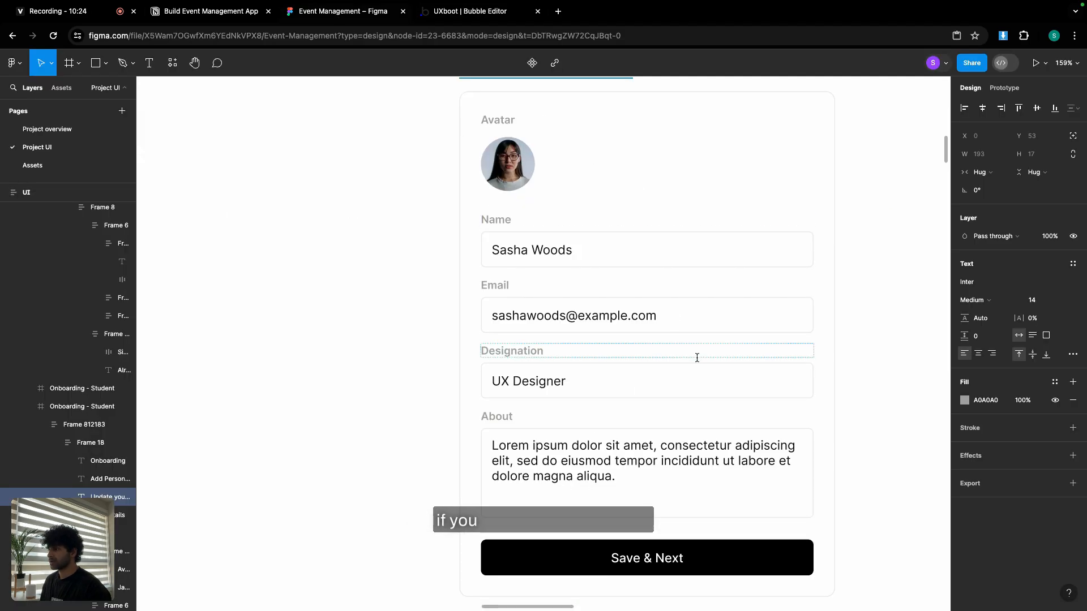
Inspect the Figma card frames: 24 padding and gap, 10 radius, 1px #EBEBEB border.
scroll(696, 357, "down", 1)
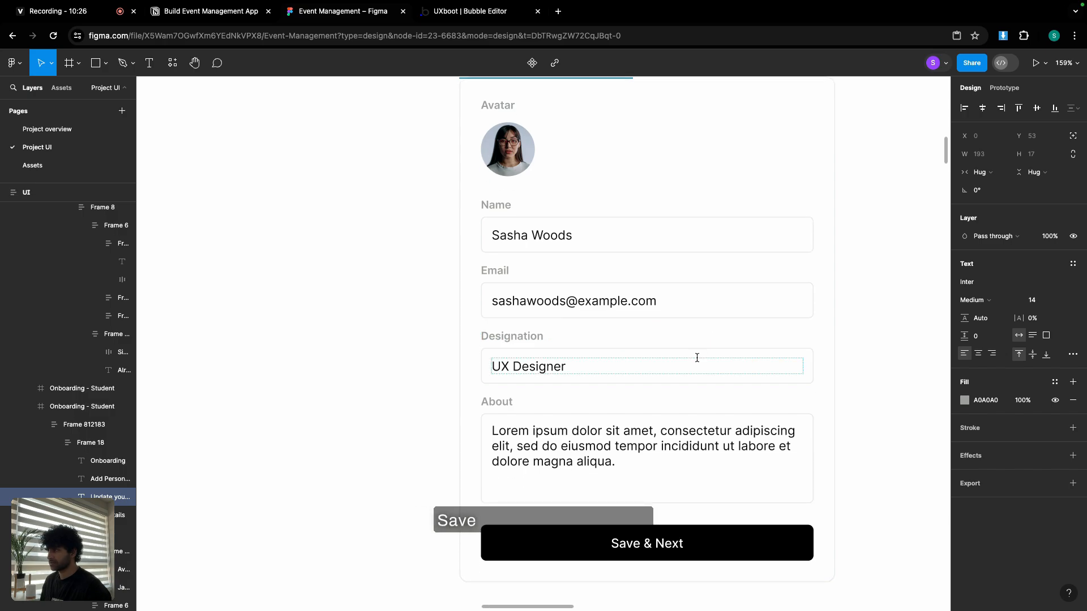
scroll(511, 272, "down", 2)
scroll(511, 271, "down", 5, "ctrl")
left_click(601, 181)
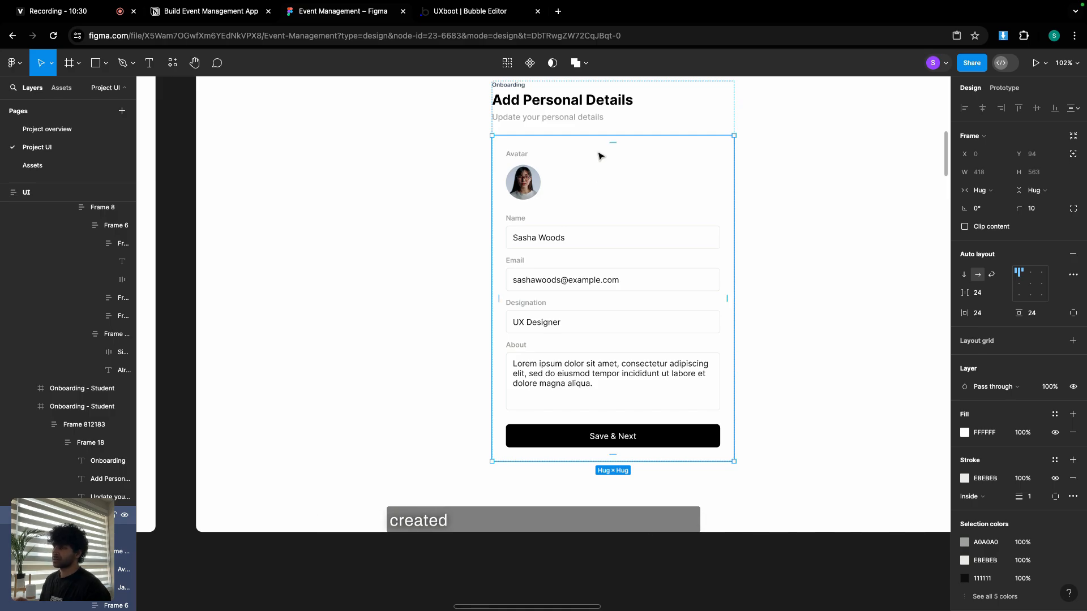
left_click(781, 200)
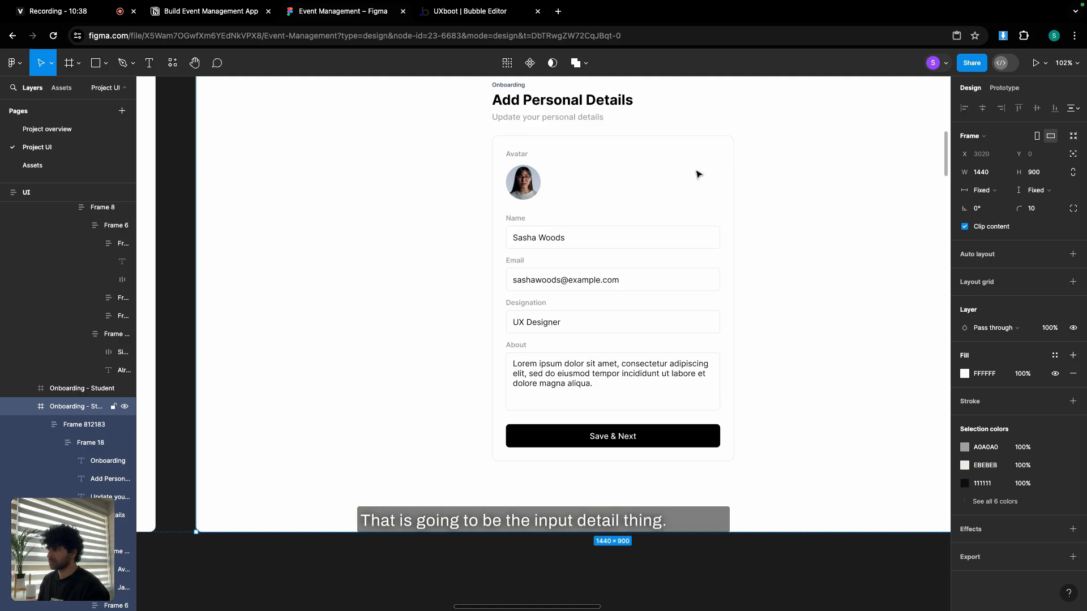
left_click(604, 176)
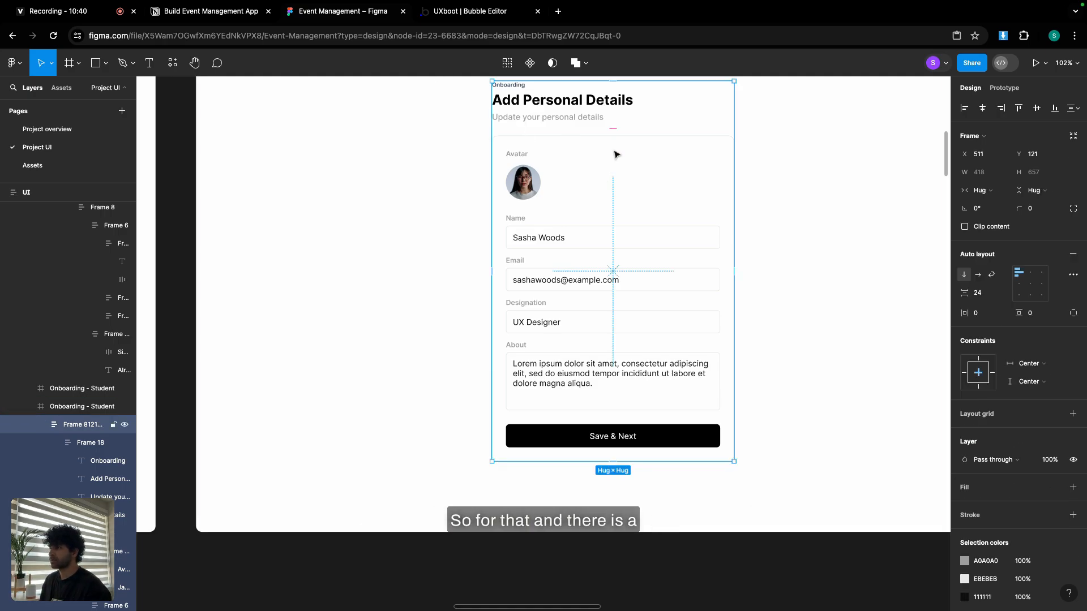
left_click(614, 153)
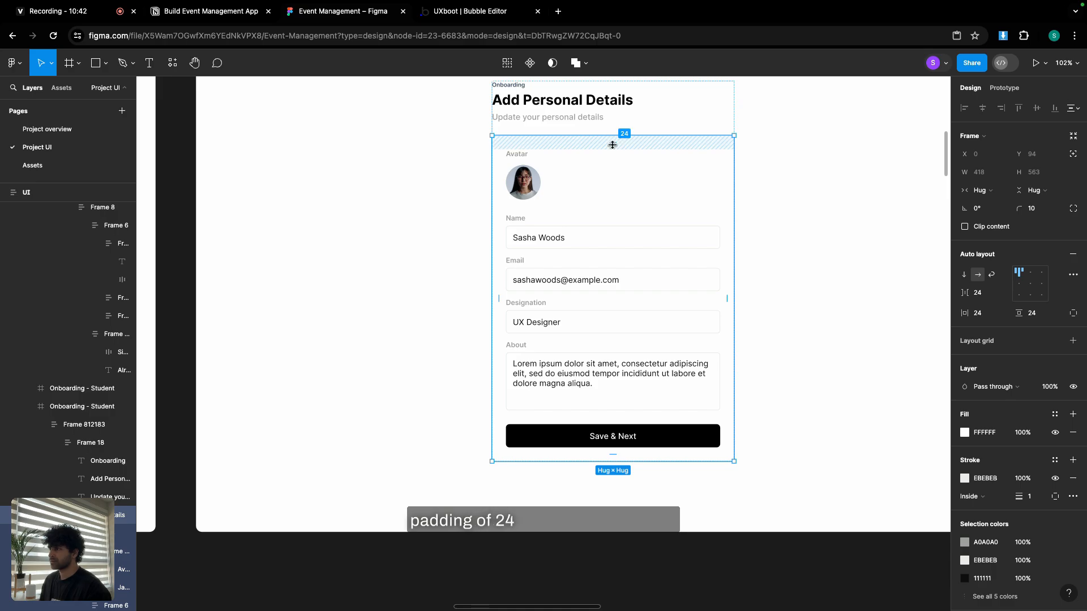
left_click(455, 17)
Group the form and Save & Next button into a column container 'Group student details' with 24 gap.
left_click(872, 81)
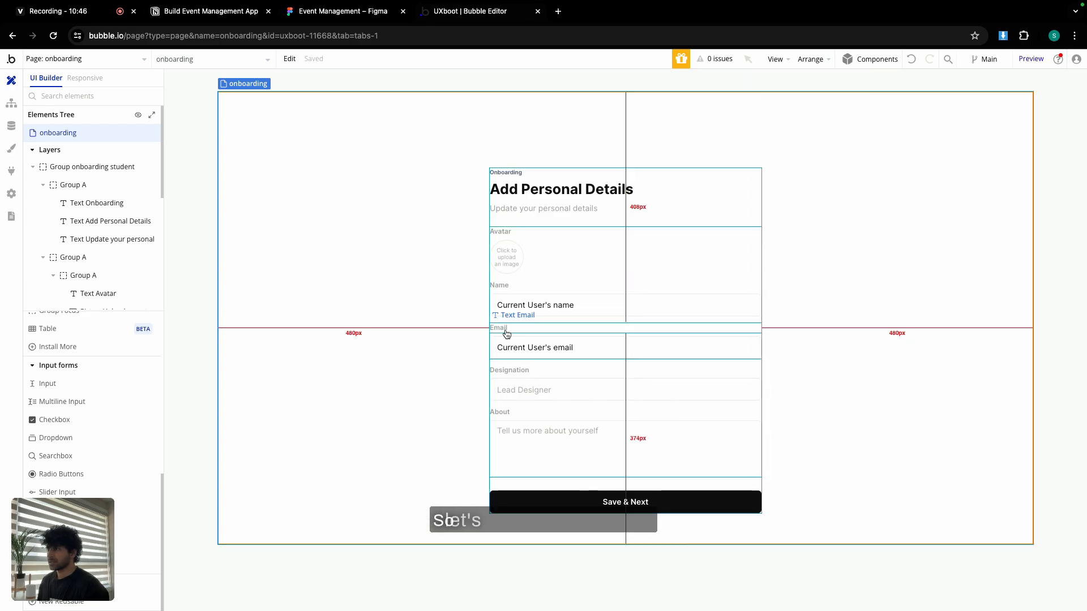
left_click(552, 277)
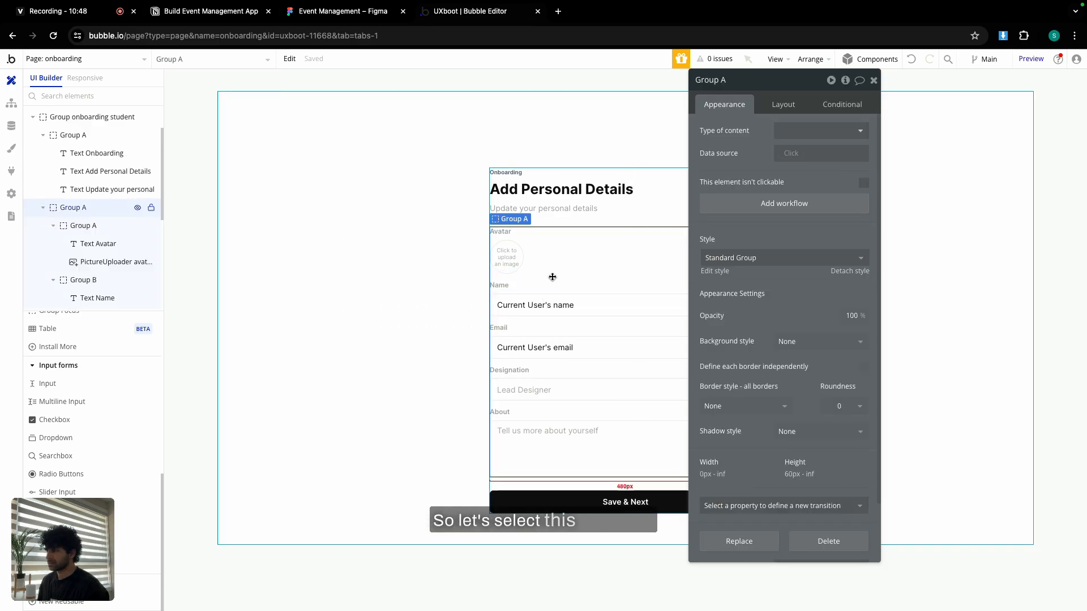
left_click(554, 501, "shift")
right_click(554, 501)
mouse_move(623, 451)
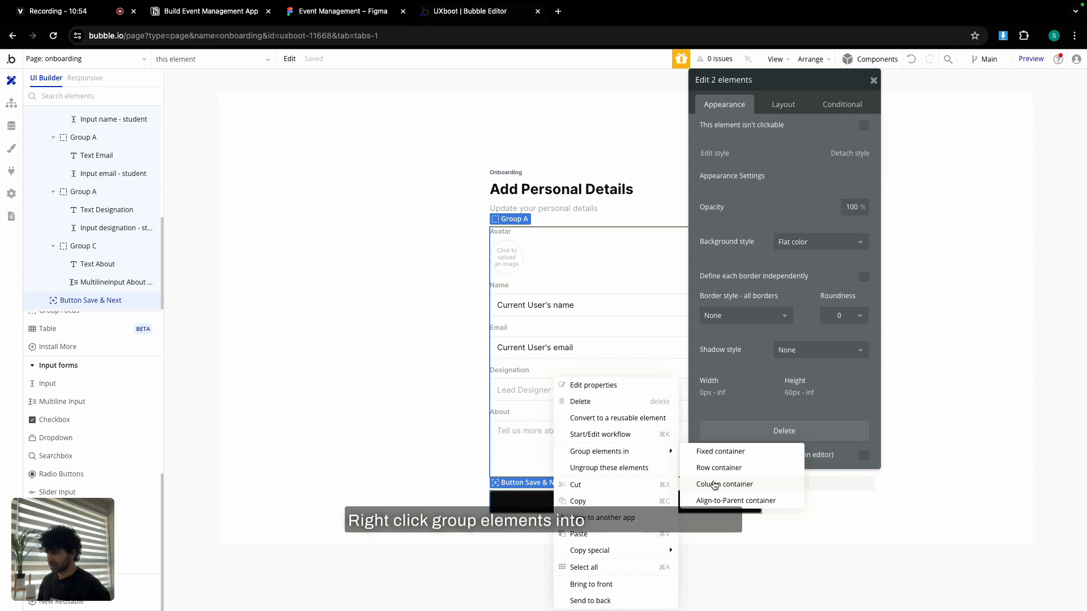
left_click(712, 484)
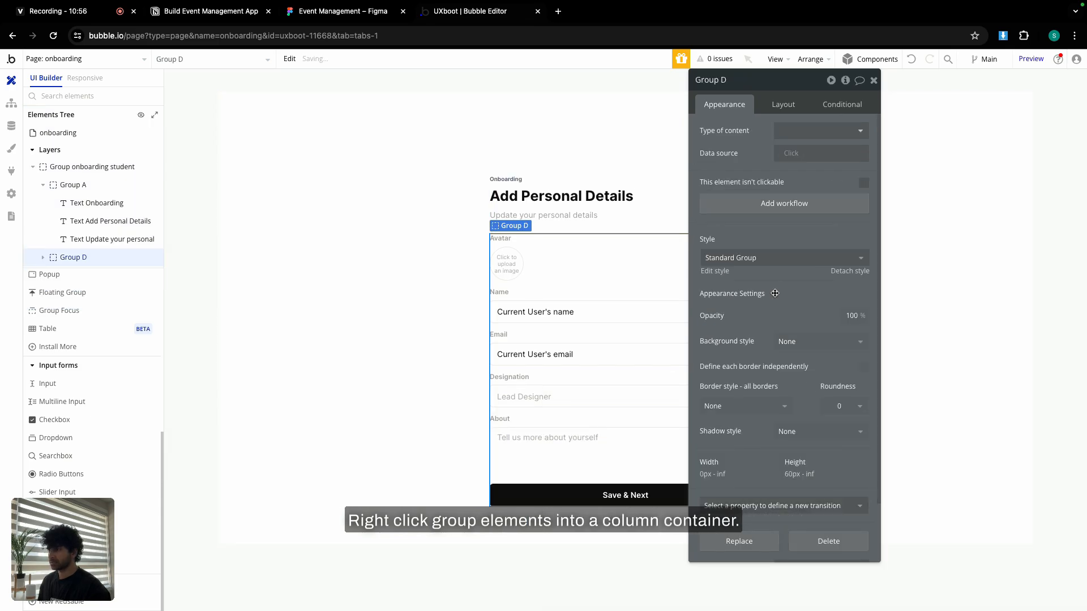
left_click(787, 105)
left_click(863, 177)
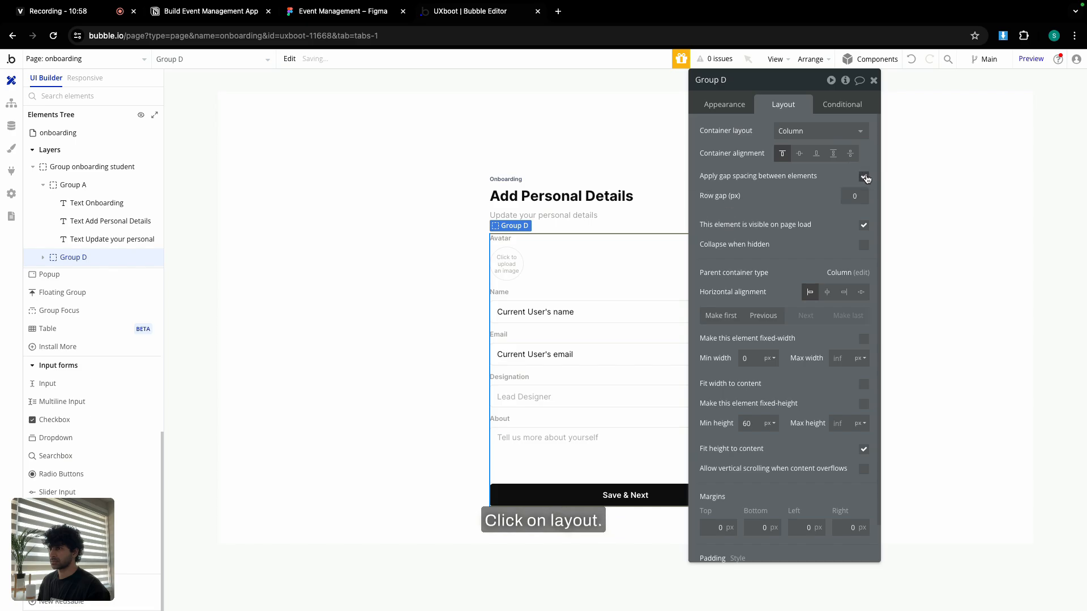
type("2")
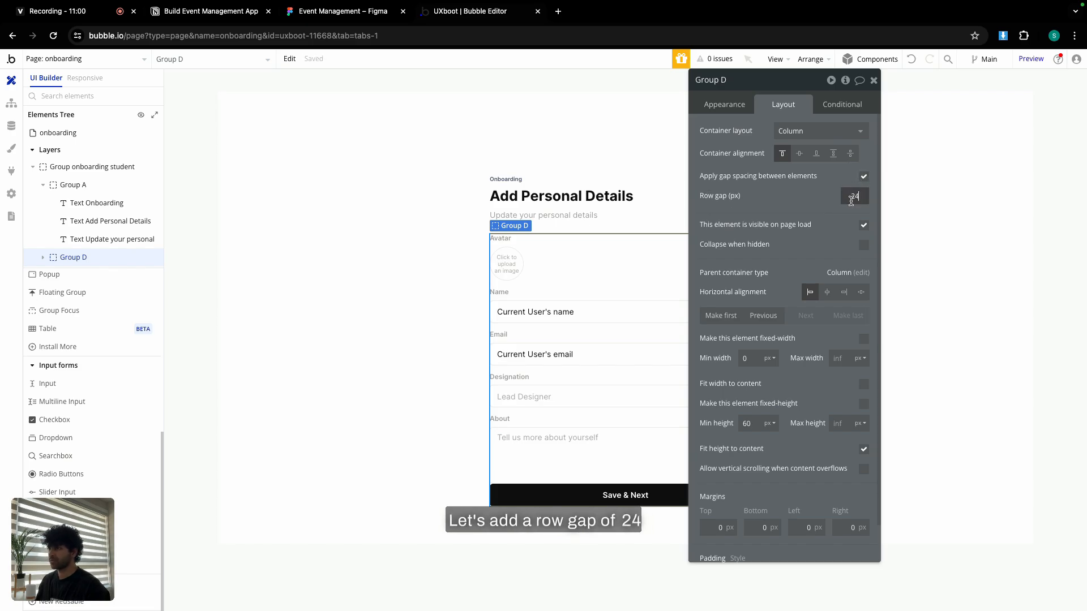
type("4")
double_click(748, 80)
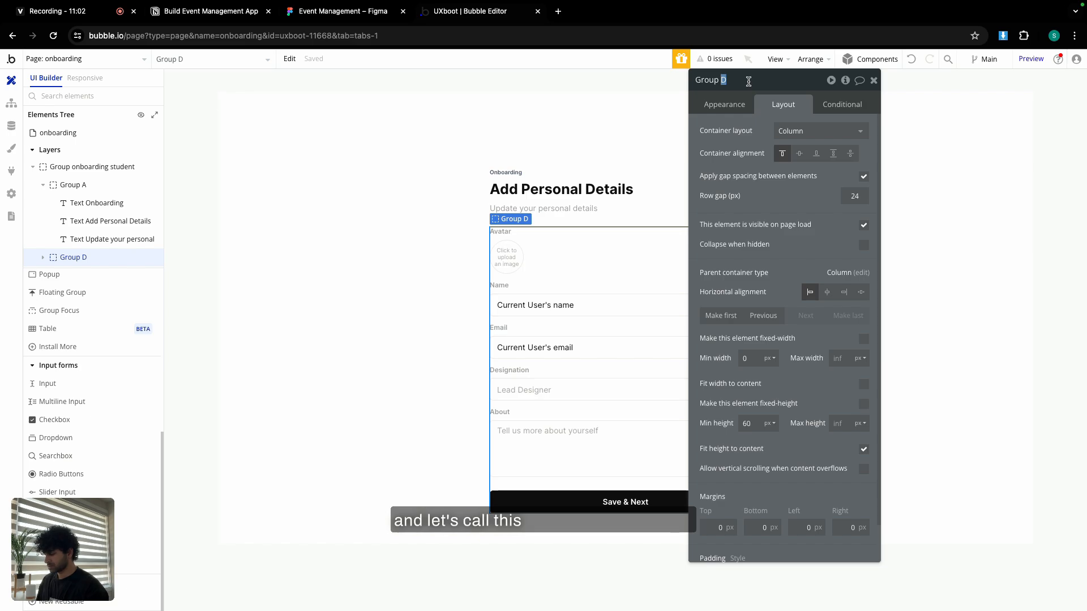
type("student de")
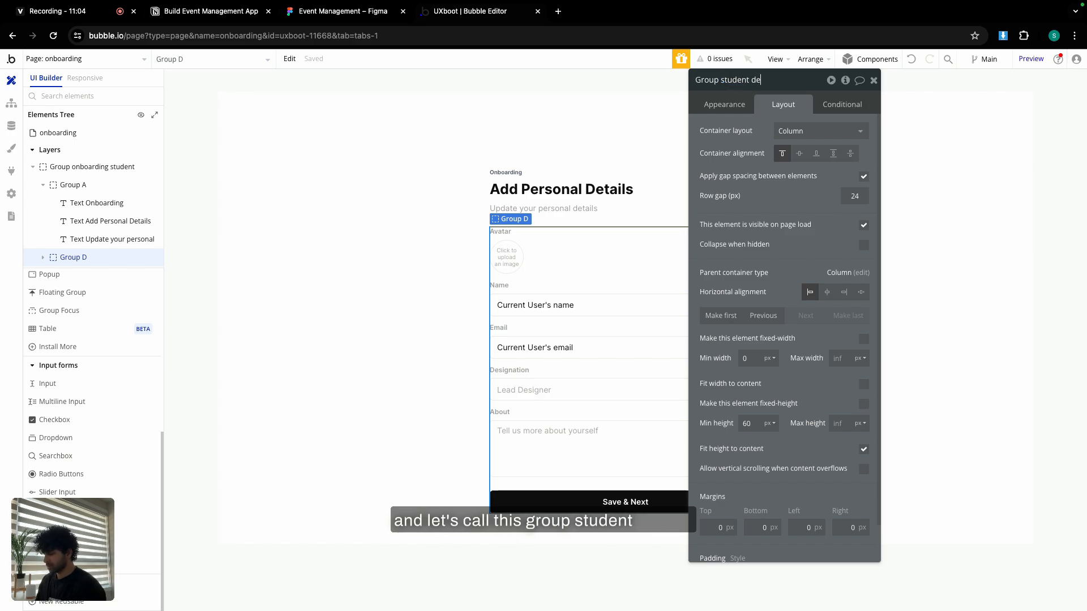
type("tails")
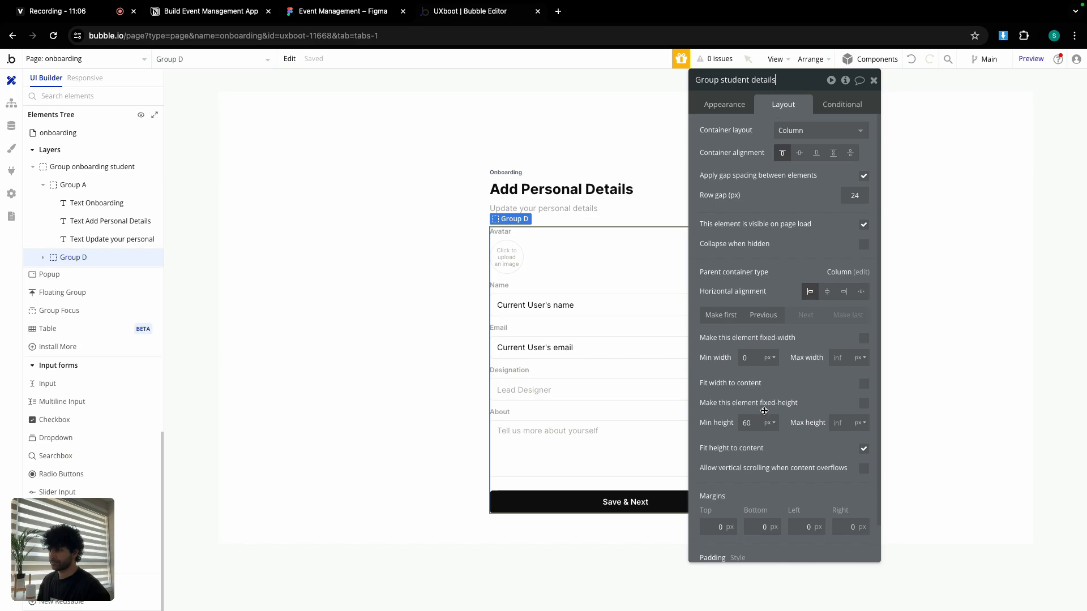
Set the header group Group A's minimum height to 0.
scroll(747, 305, "down", 1)
double_click(756, 385)
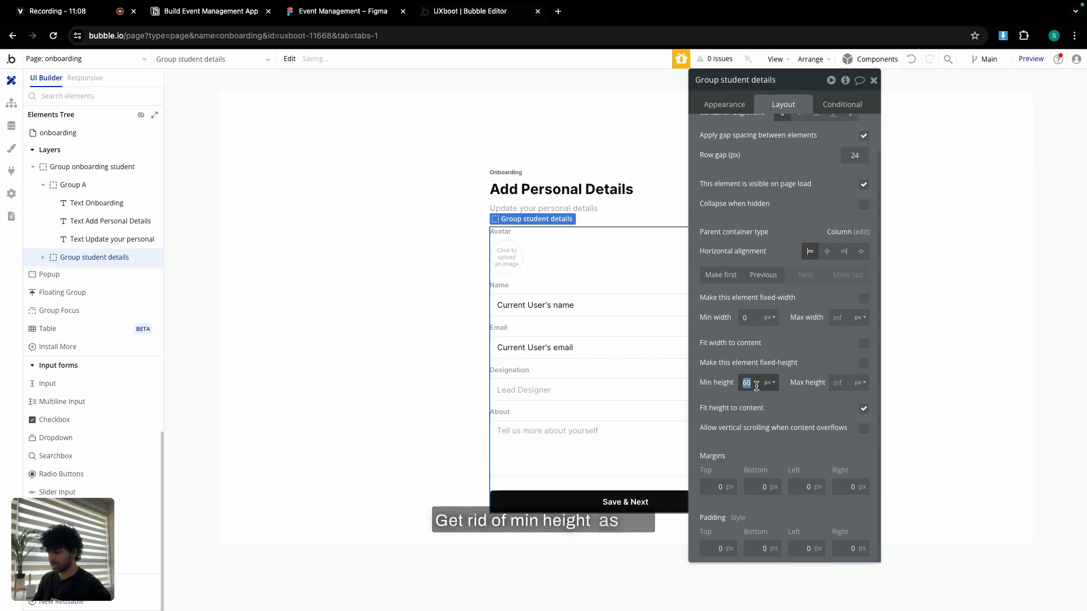
left_click(718, 356)
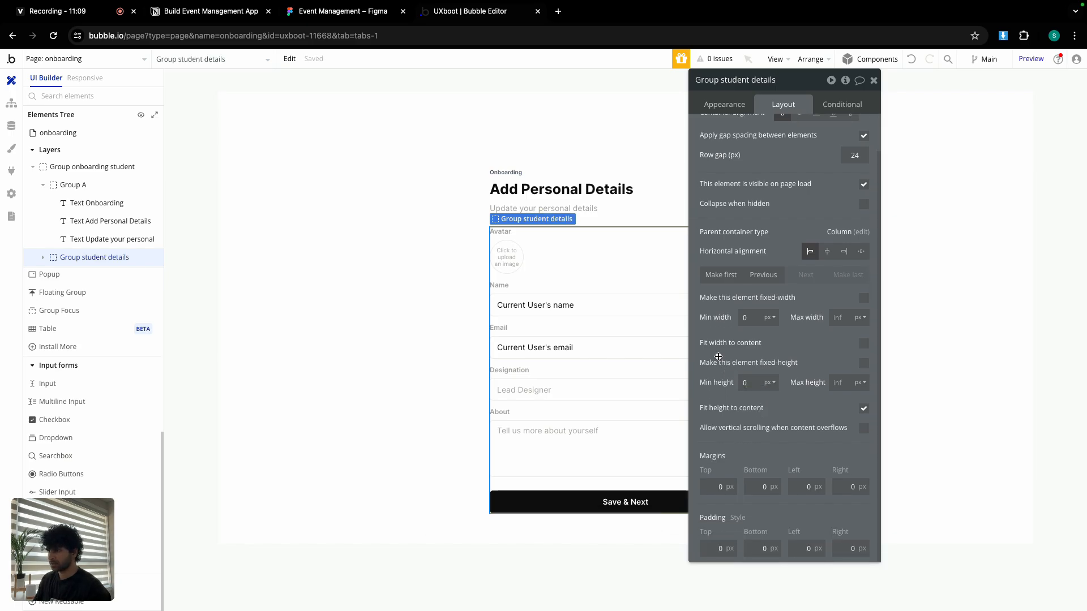
left_click(646, 202)
double_click(747, 383)
type("0")
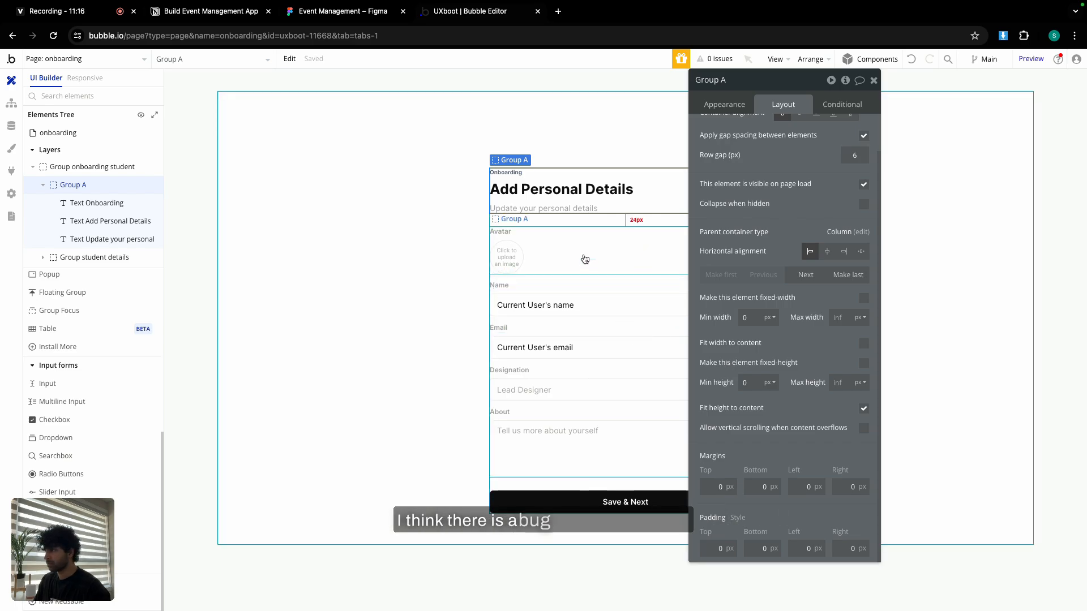
Set Group student details' top, bottom and left padding to 24.
left_click(533, 485)
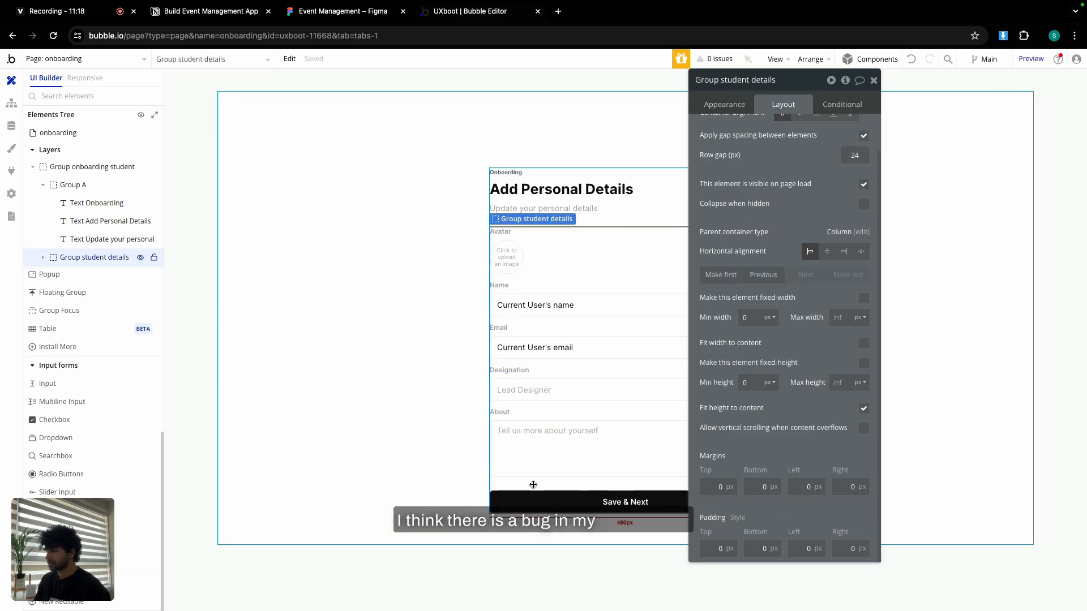
left_click(715, 549)
type("24")
key("Tab")
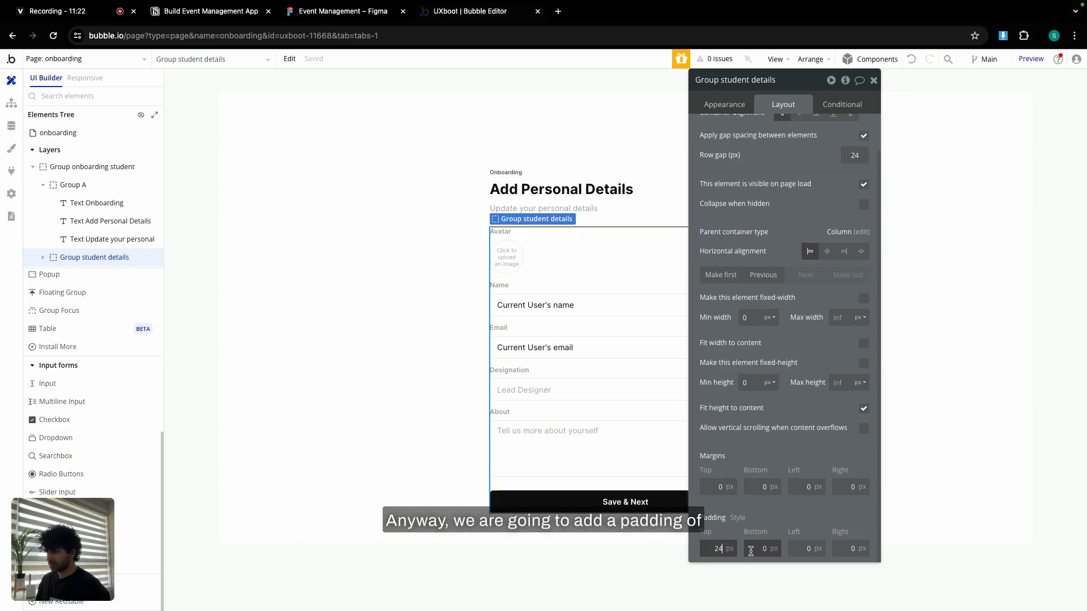
type("24")
key("Tab")
type("24")
key("Tab")
Finish 24 right padding and give the group 10 roundness and a solid #EBEBEB border.
type("24")
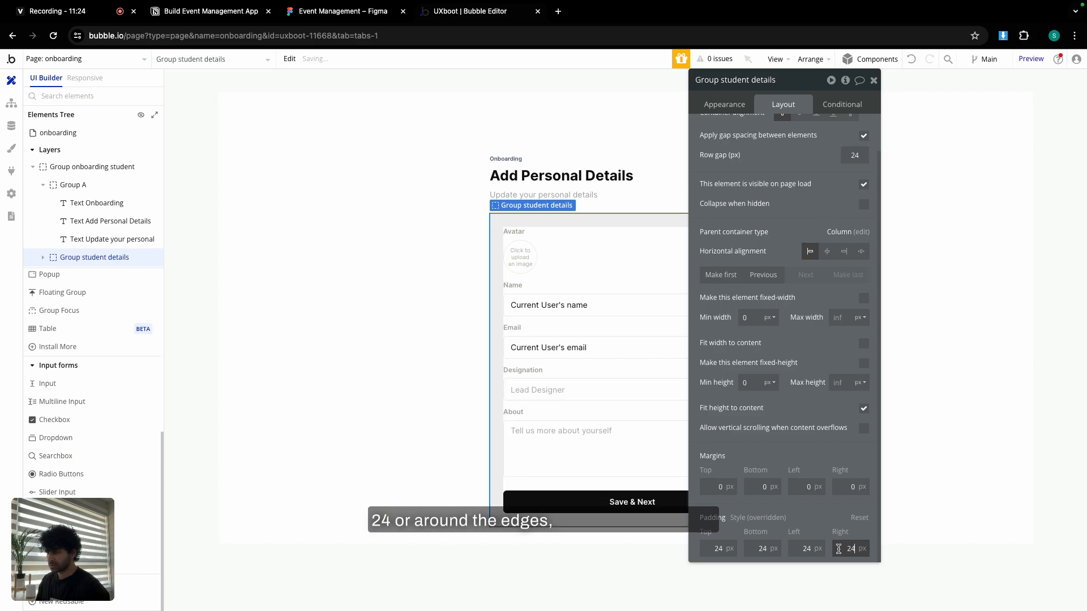
left_click(724, 104)
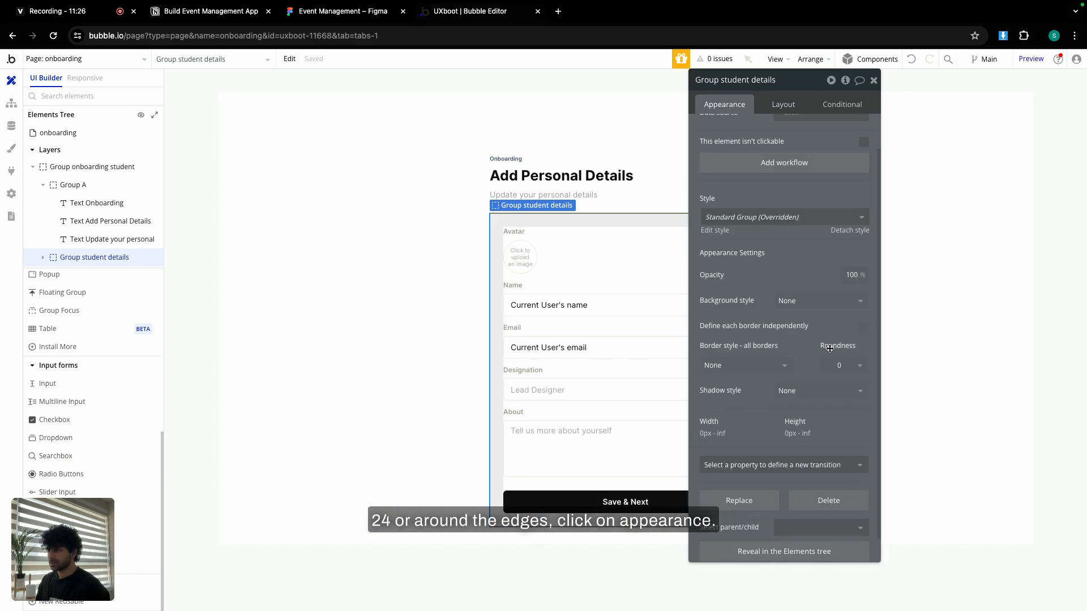
left_click(843, 365)
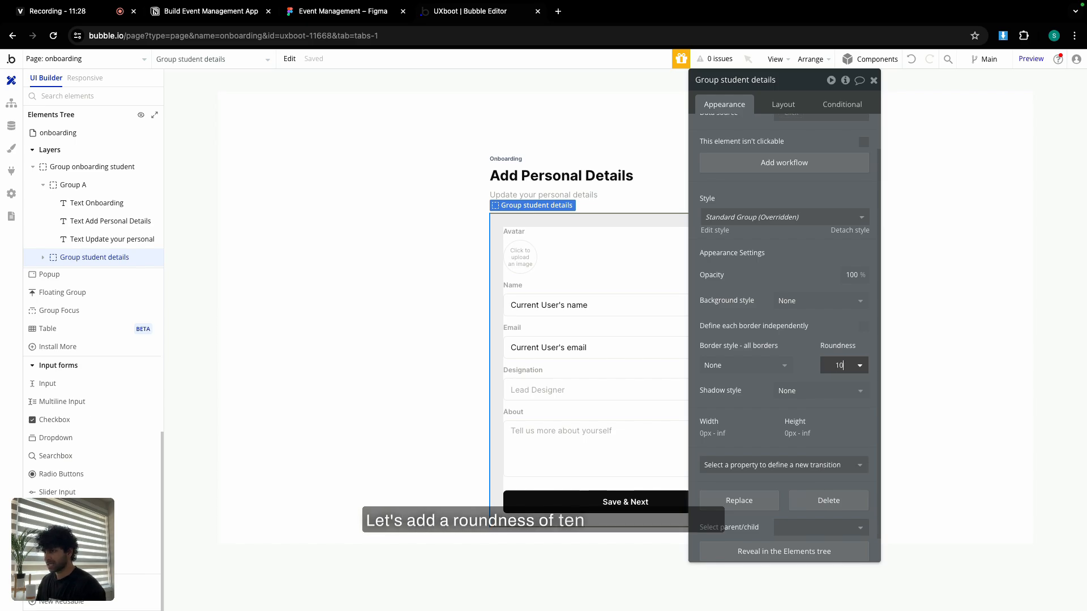
left_click(730, 365)
left_click(732, 413)
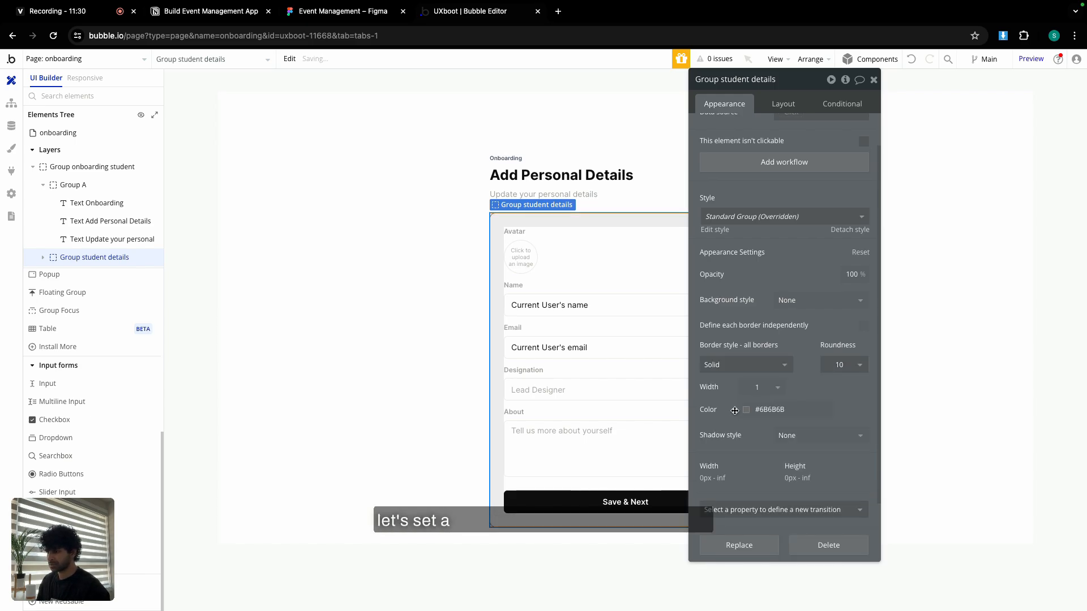
left_click(739, 410)
left_click(762, 573)
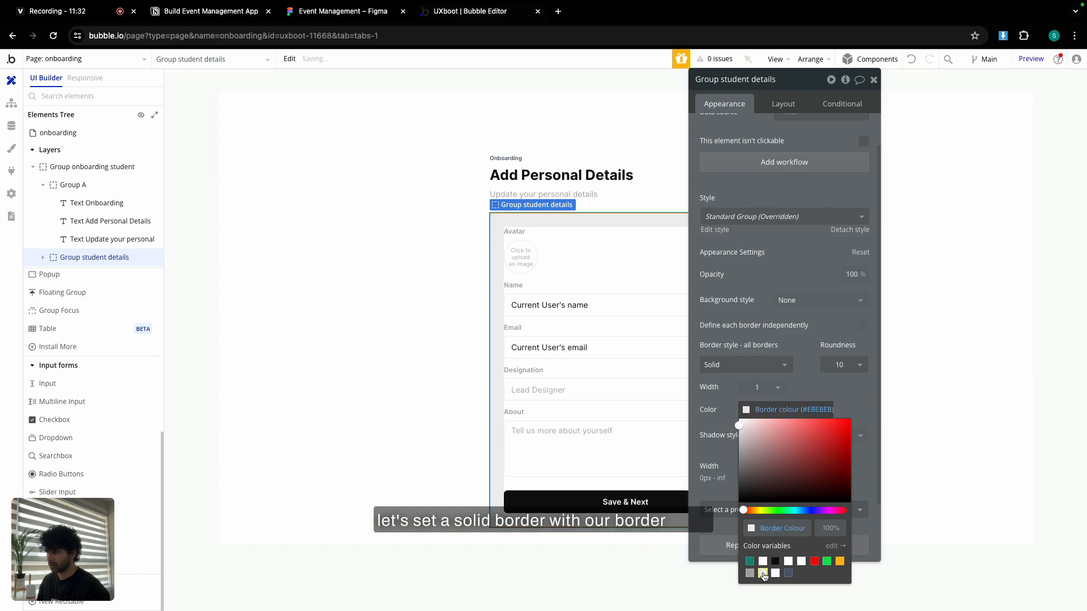
left_click(801, 387)
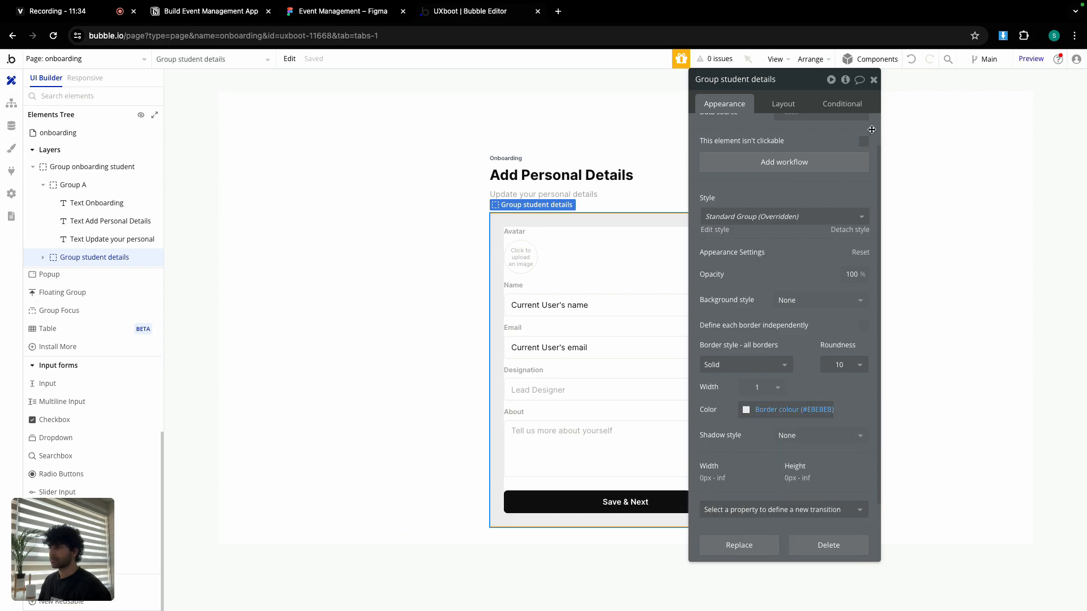
Review the Name, Email, Designation and About input settings, then select the Save & Next button.
left_click(873, 81)
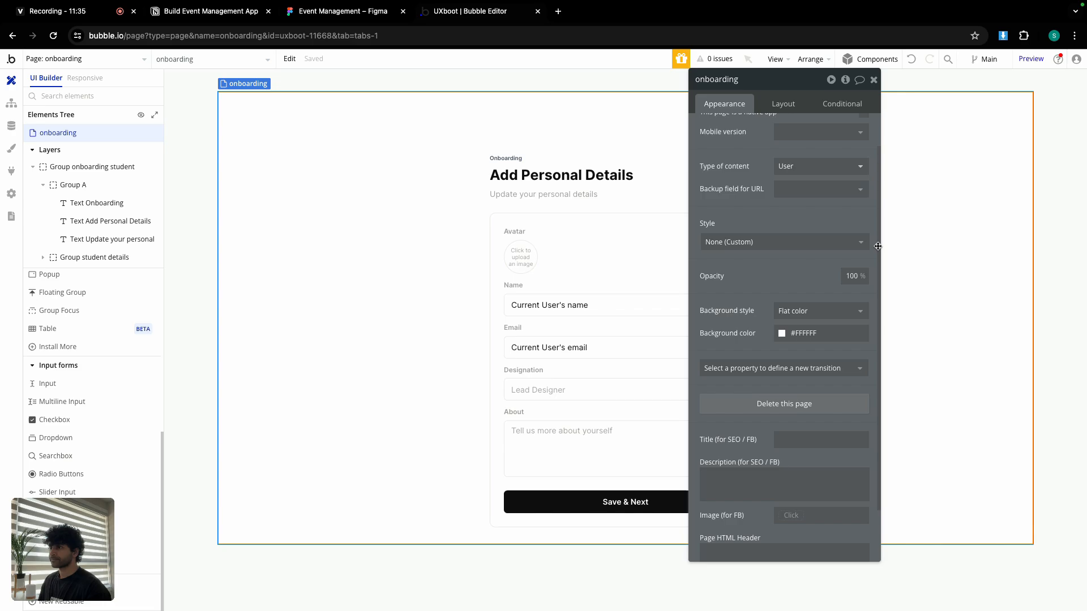
left_click(873, 81)
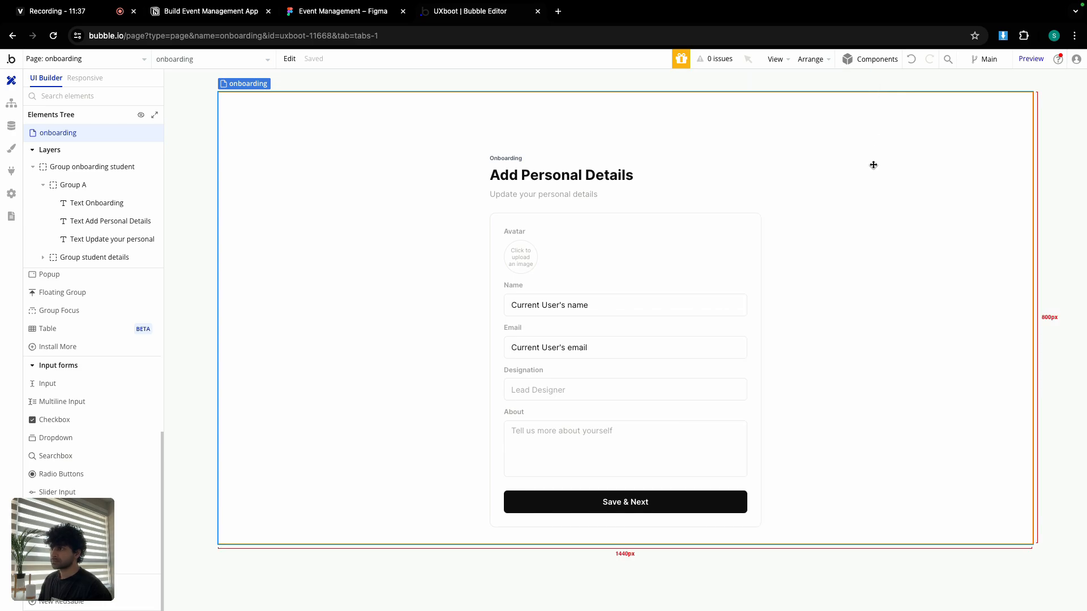
double_click(577, 305)
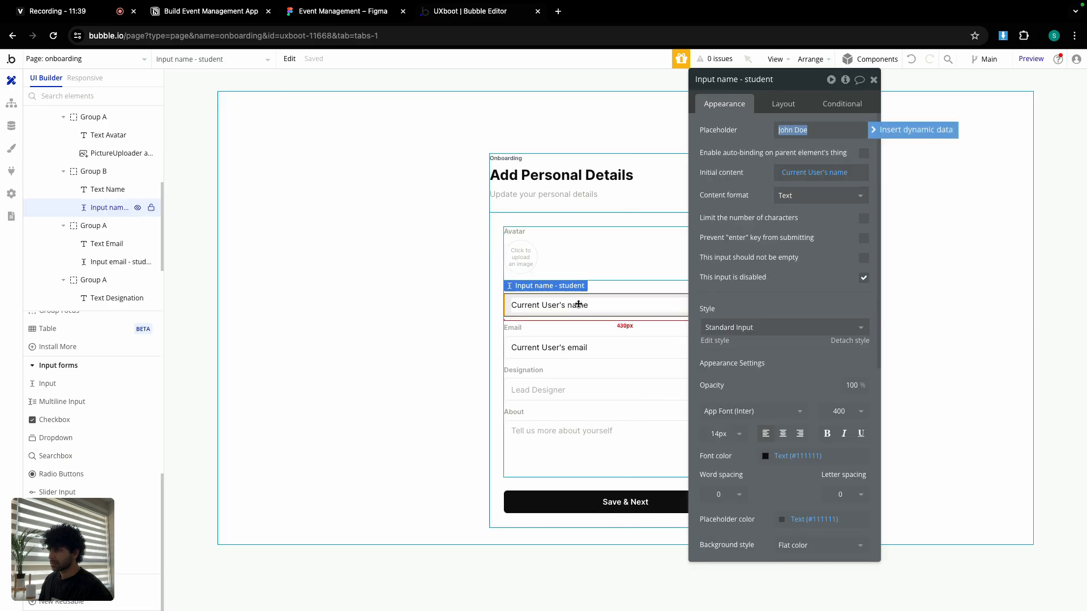
left_click(587, 346)
left_click(590, 387)
left_click(588, 444)
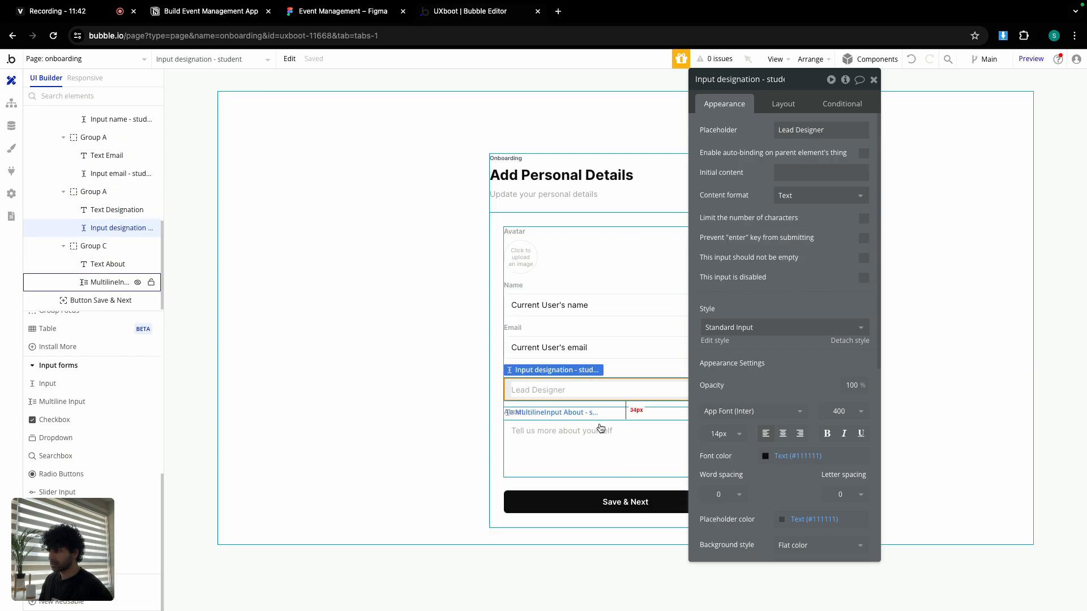
left_click(873, 79)
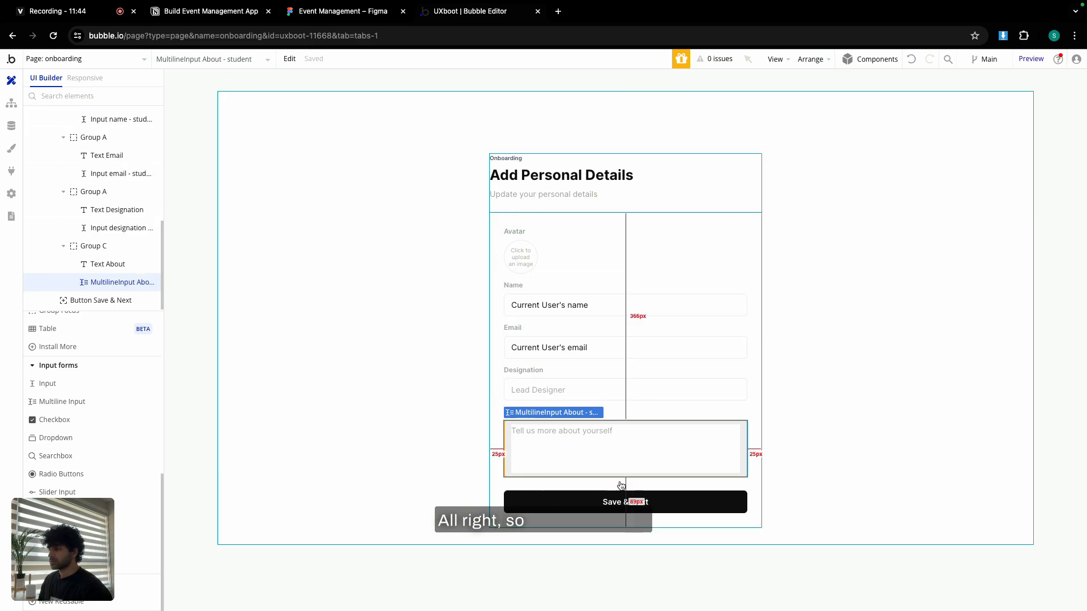
double_click(623, 500)
Start a Save & Next workflow with a Make changes to Current User action listing all fields.
left_click(790, 188)
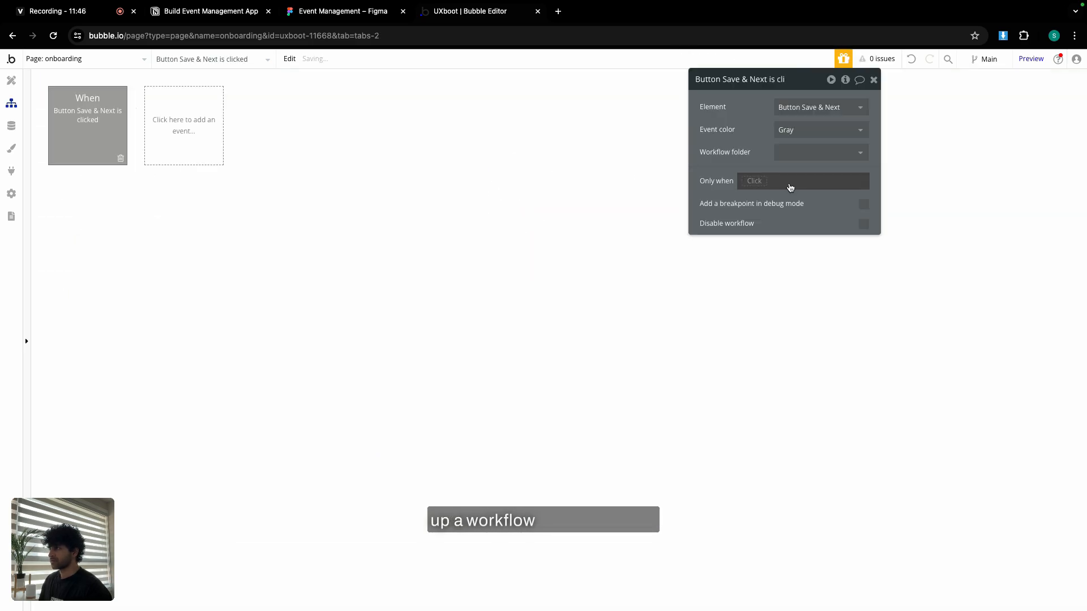
left_click(79, 205)
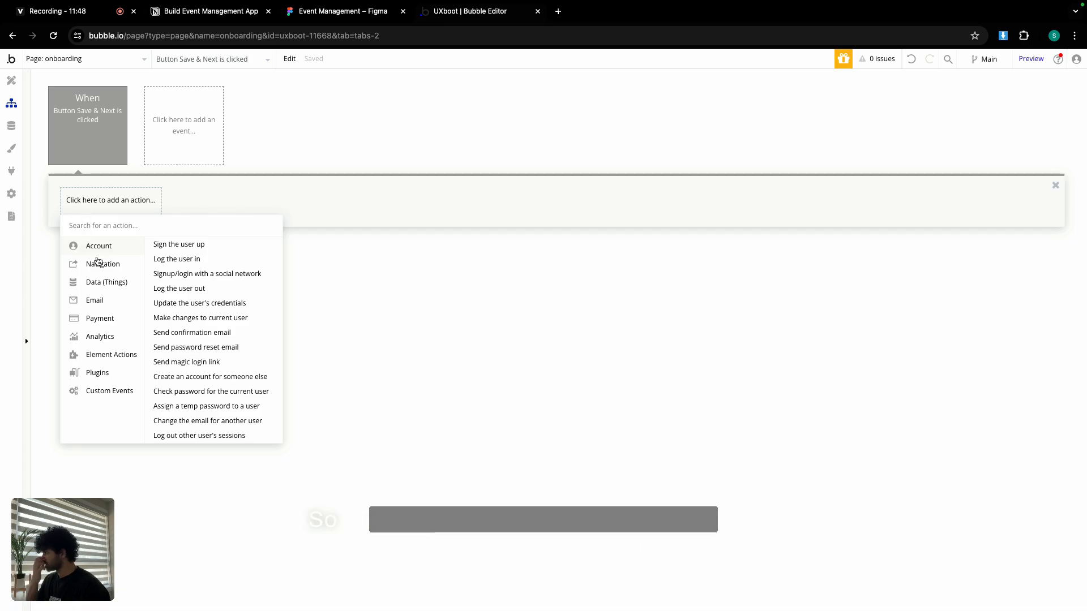
mouse_move(107, 283)
left_click(180, 261)
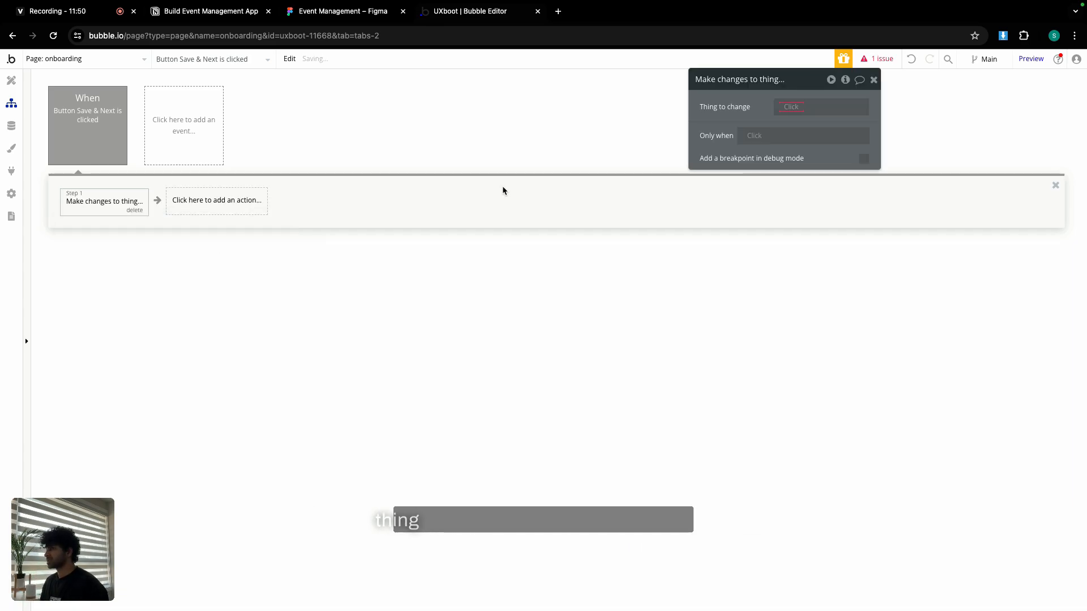
left_click(786, 109)
left_click(791, 136)
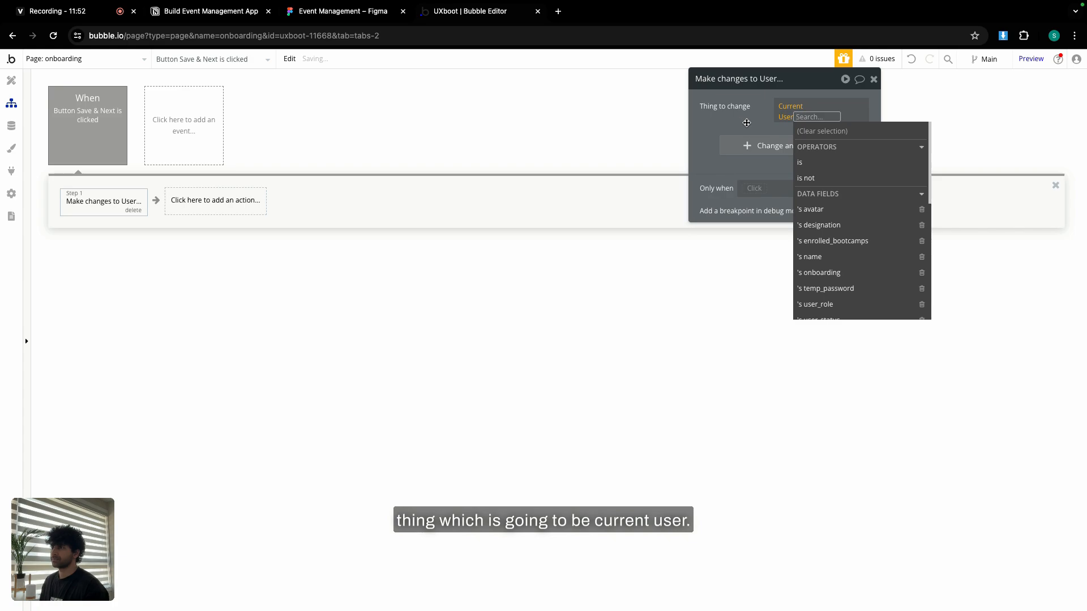
left_click(764, 123)
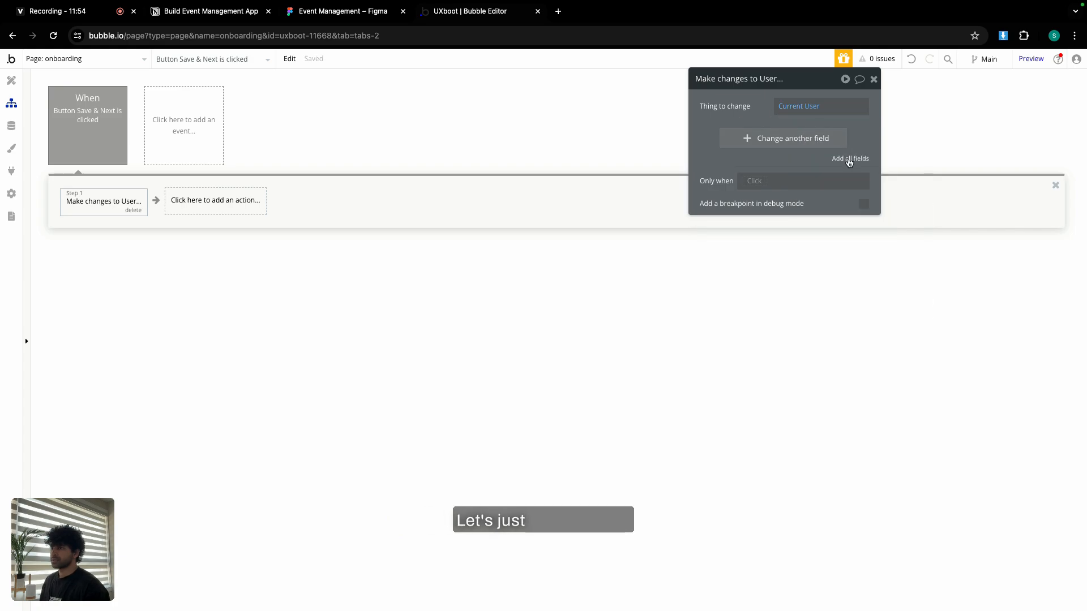
left_click(848, 162)
Set avatar from the picture uploader and designation from the Designation input's value.
left_click(745, 134)
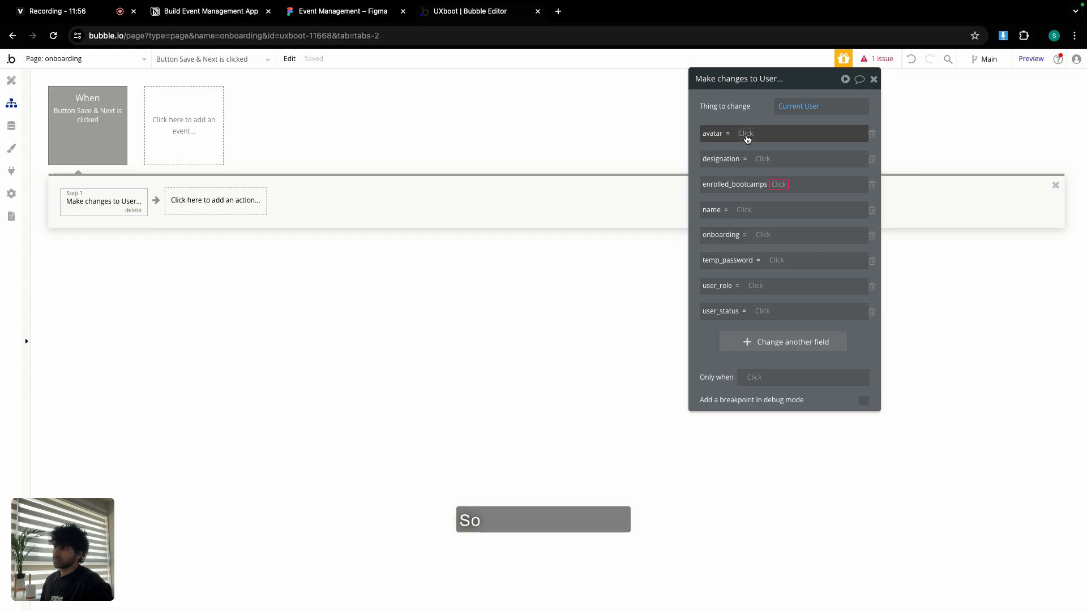
type("pic")
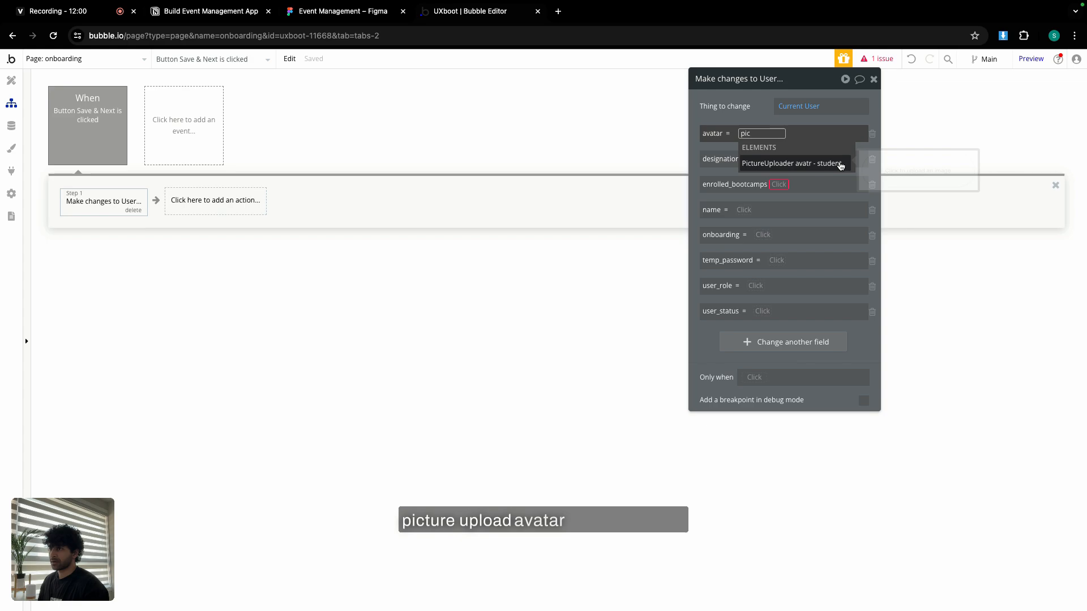
left_click(840, 164)
left_click(781, 169)
left_click(758, 115)
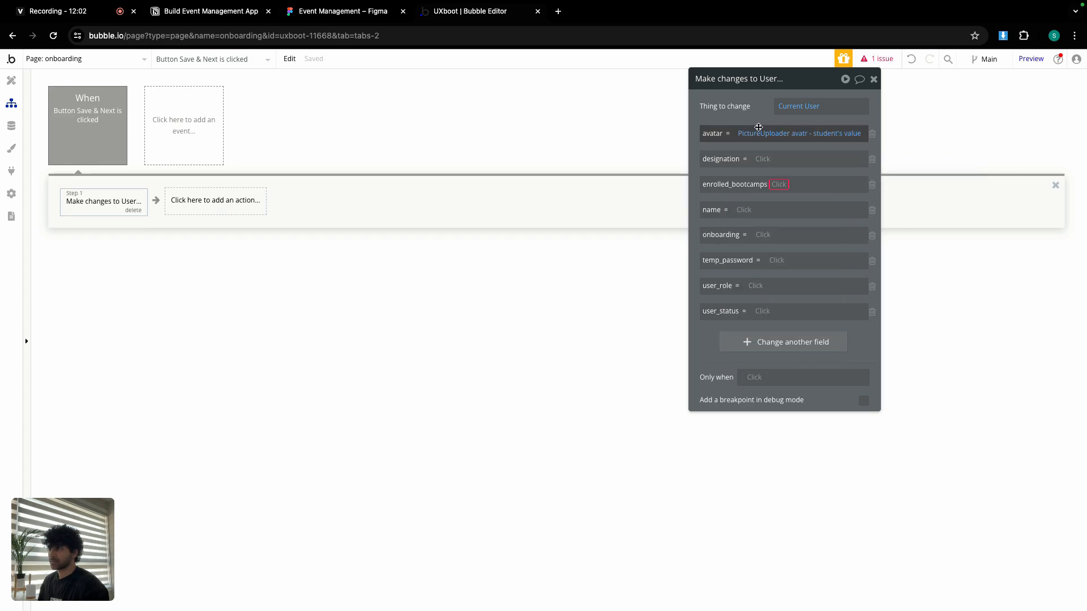
left_click(760, 160)
type("des")
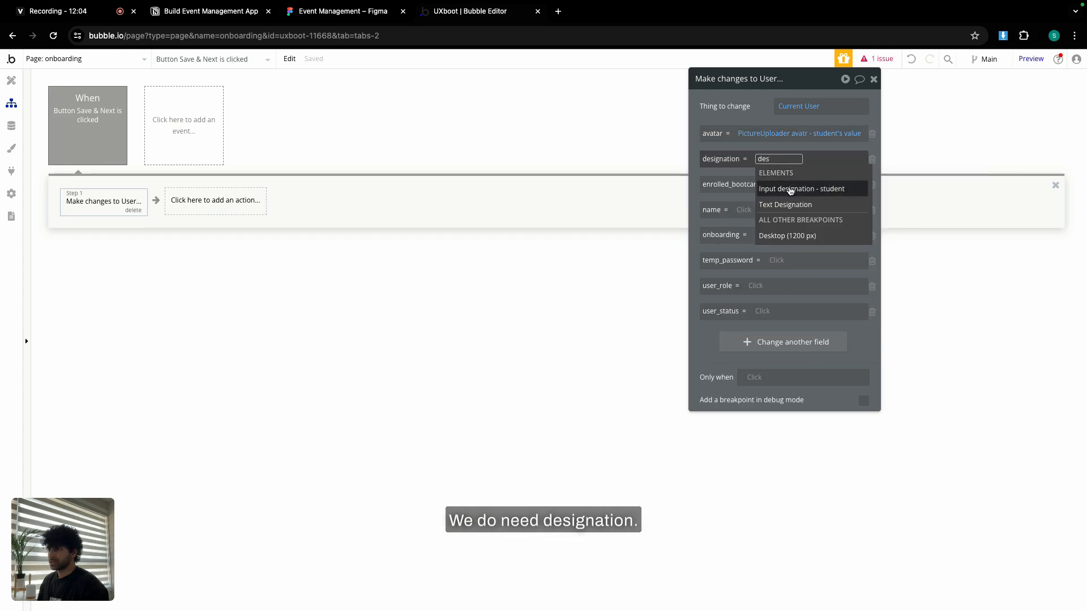
left_click(790, 189)
left_click(769, 200)
left_click(760, 118)
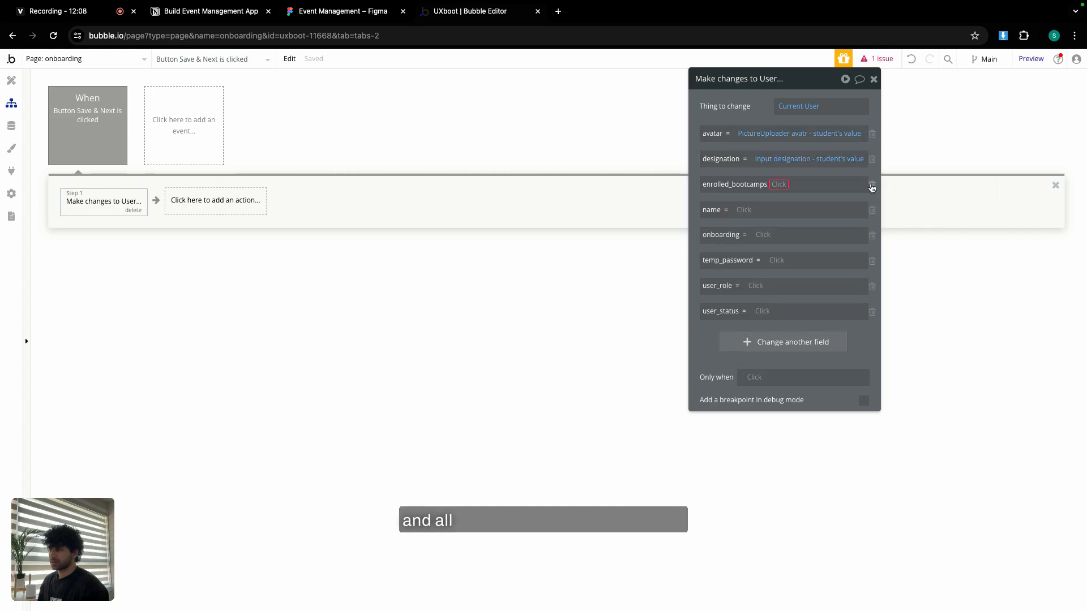
Set onboarding to "yes" and user_status Active; remove enrolled_bootcamps, name, temp_password and user_role.
left_click(871, 185)
left_click(871, 185)
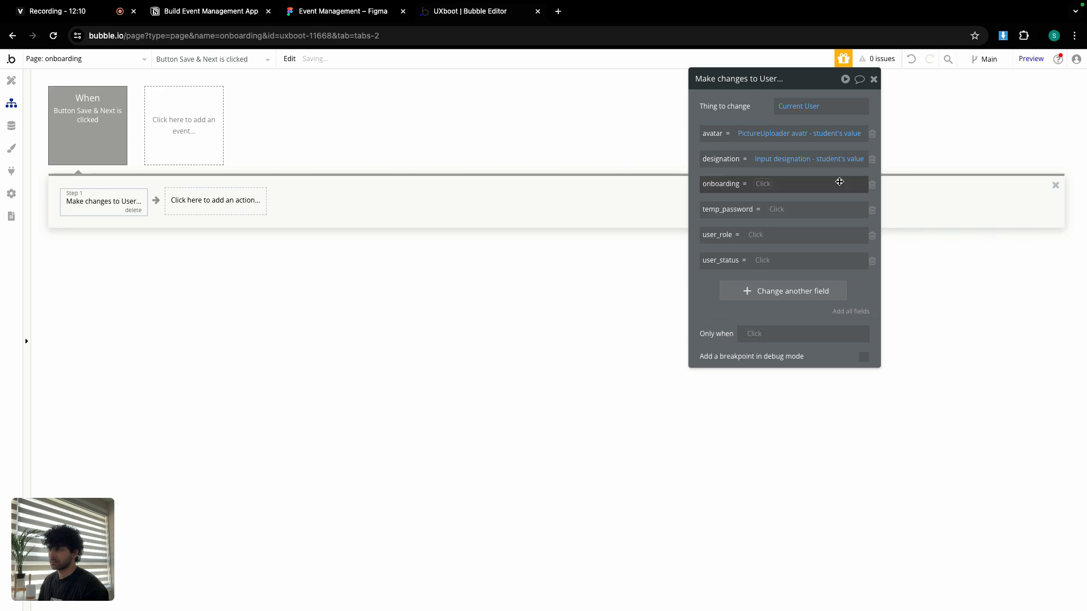
left_click(769, 184)
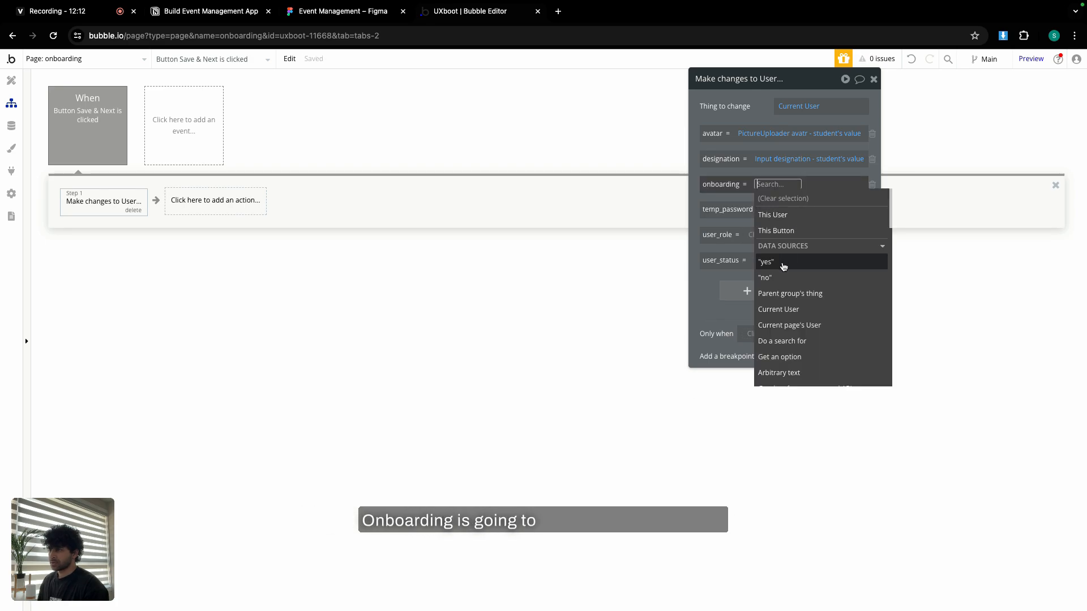
left_click(783, 263)
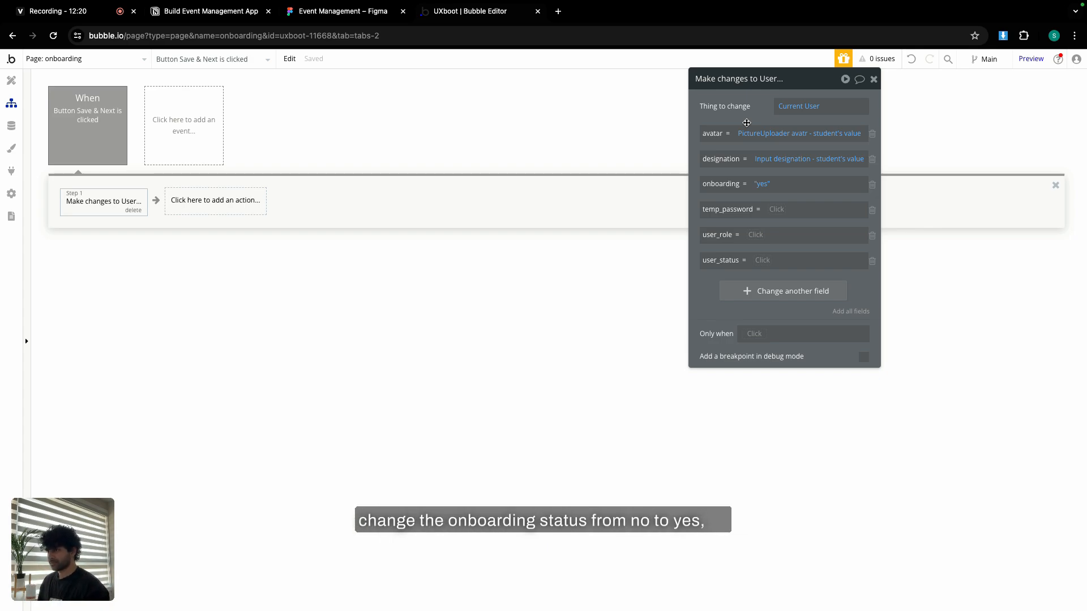
left_click(872, 212)
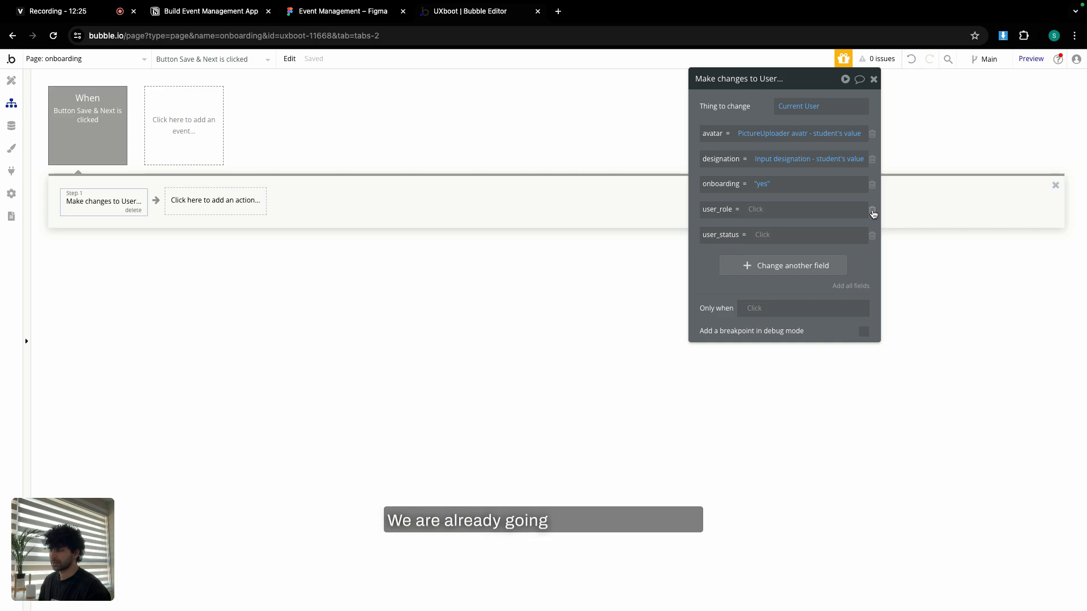
left_click(764, 234)
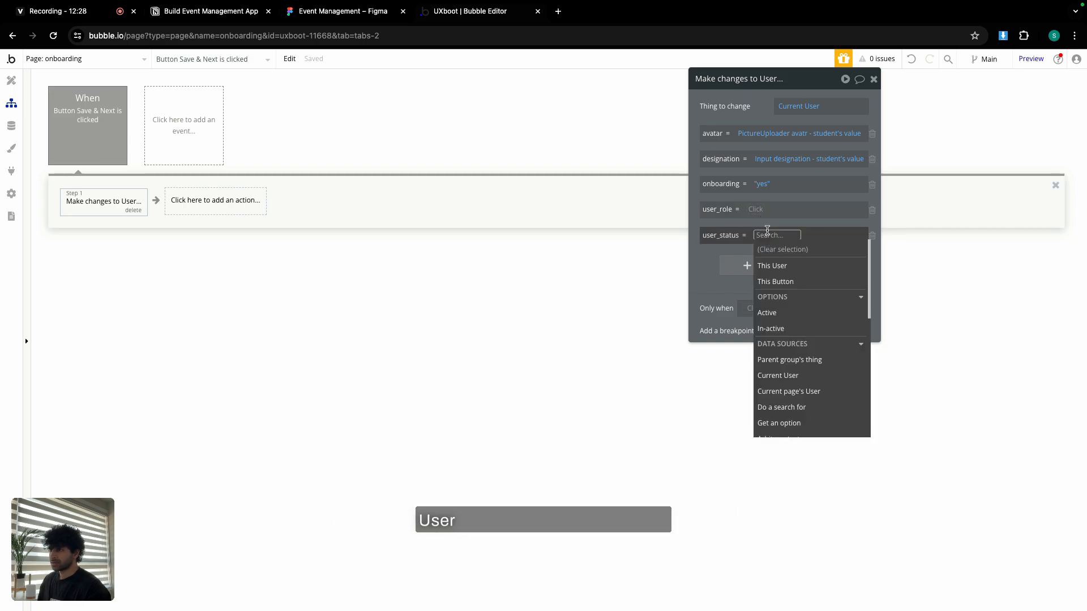
left_click(784, 310)
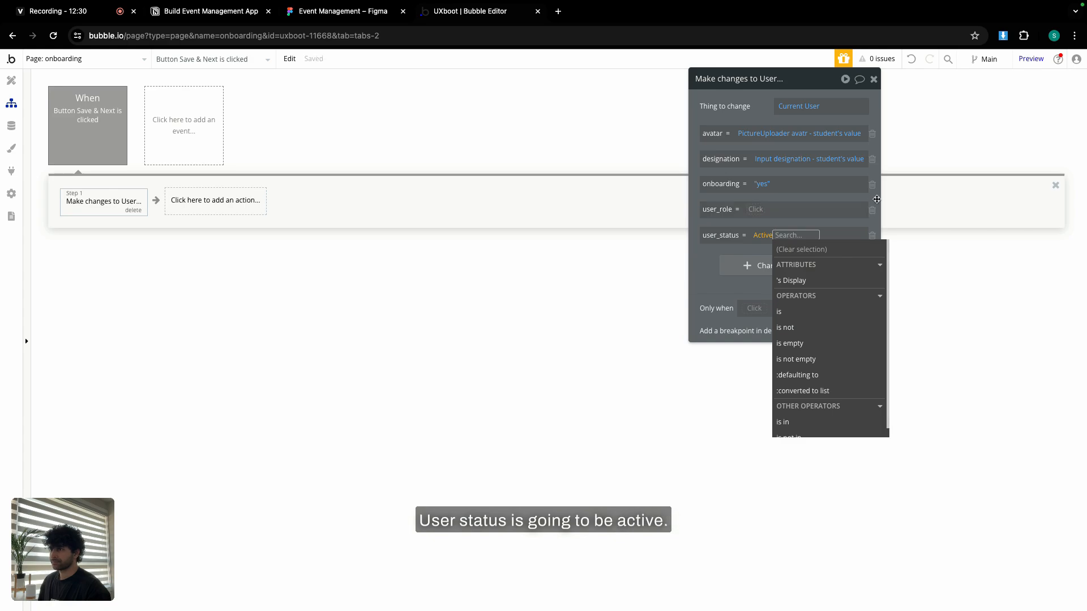
left_click(873, 210)
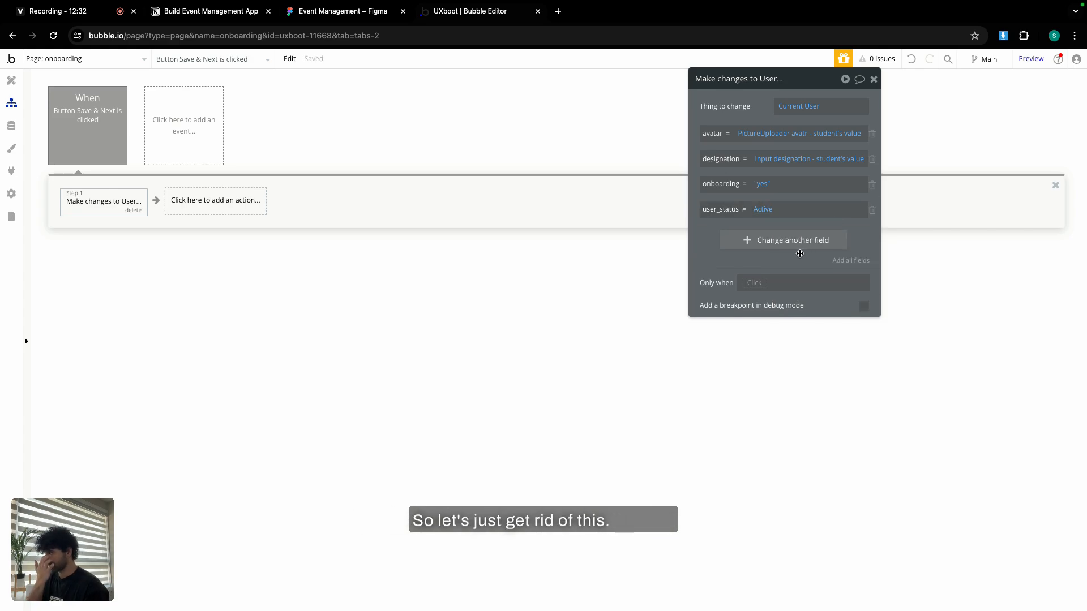
left_click(873, 79)
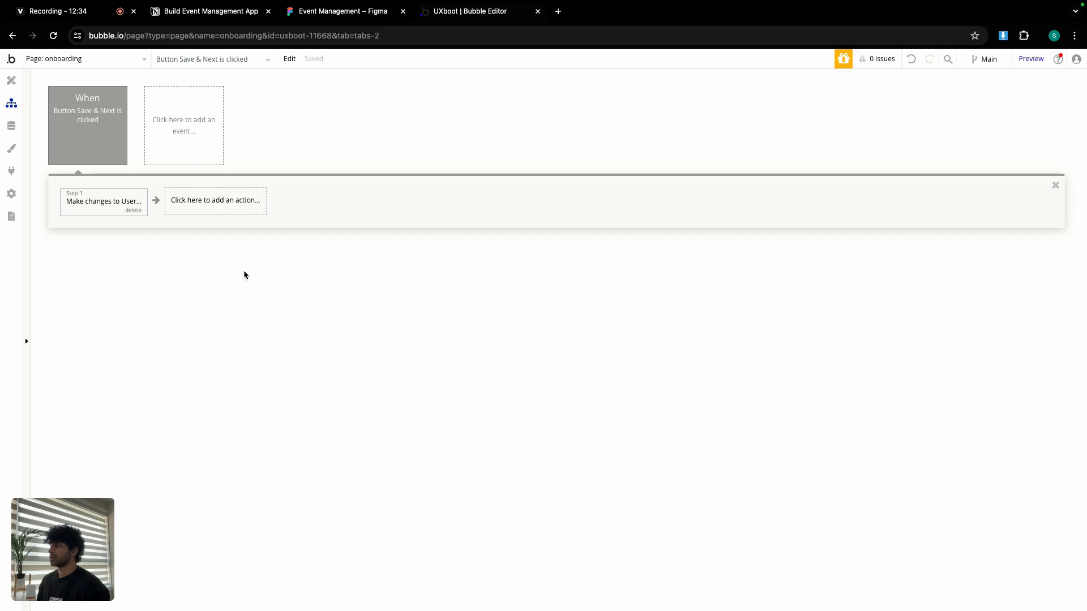
Add Reset inputs and Go to page steps to the Save & Next workflow.
left_click(215, 207)
mouse_move(215, 361)
left_click(326, 308)
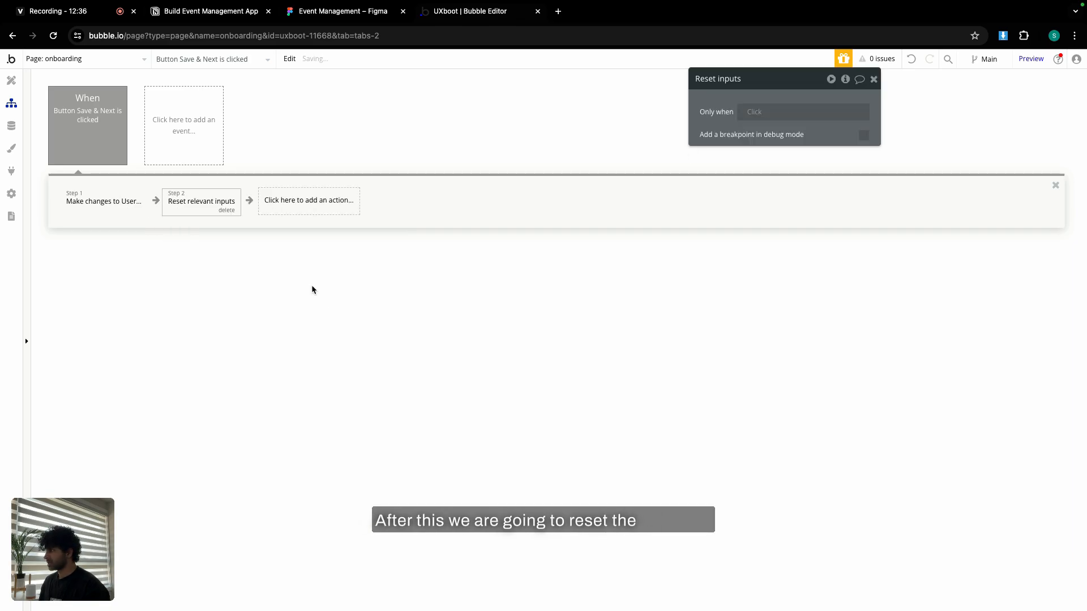
left_click(267, 201)
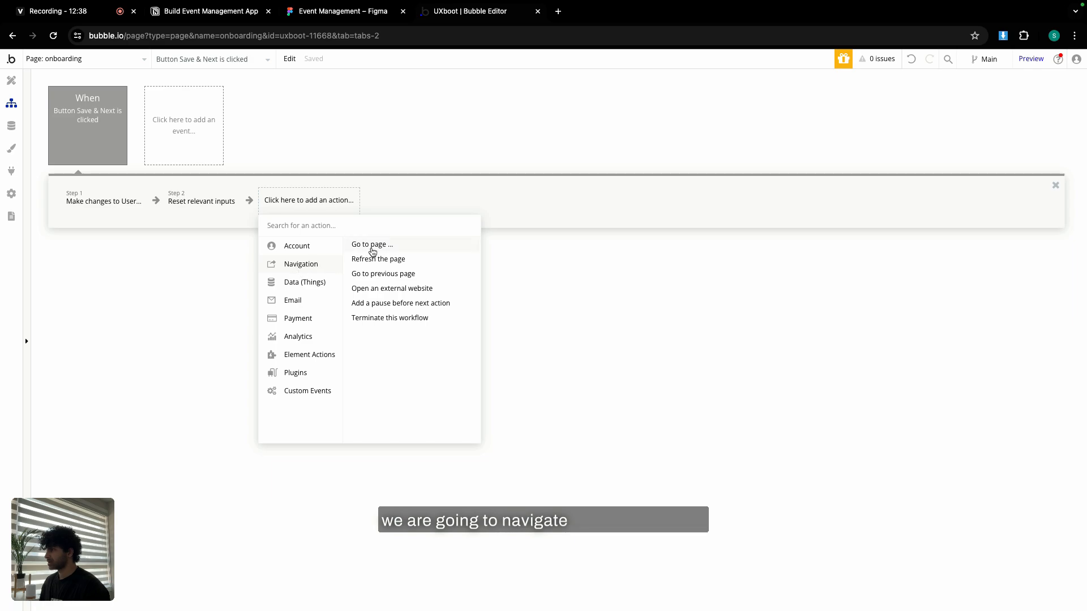
left_click(372, 244)
Send the user to the home page with Current User as data, then return to Design.
left_click(798, 107)
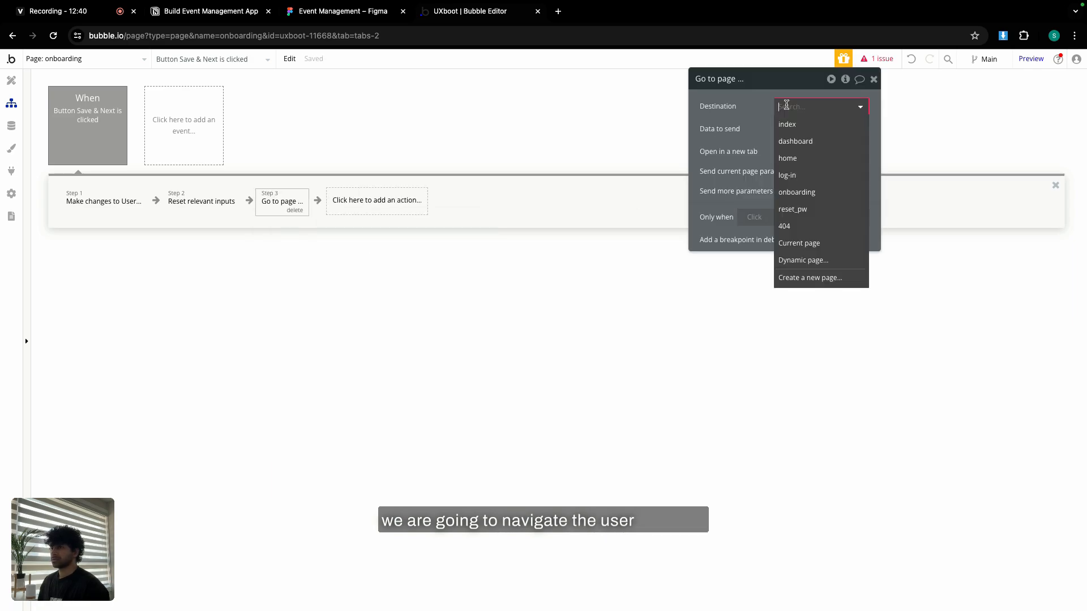
left_click(797, 159)
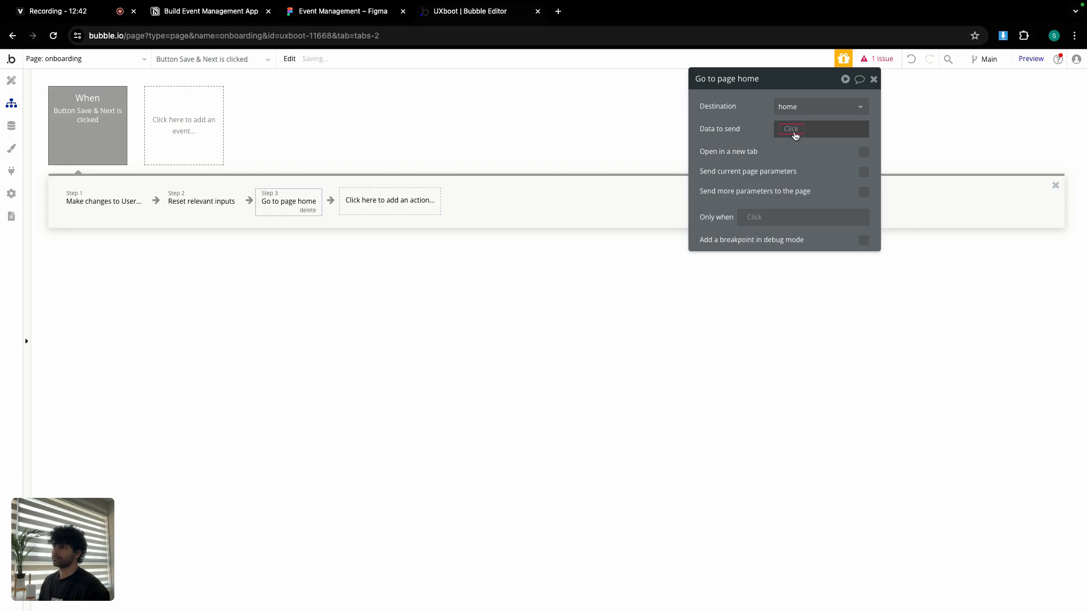
left_click(794, 130)
left_click(803, 222)
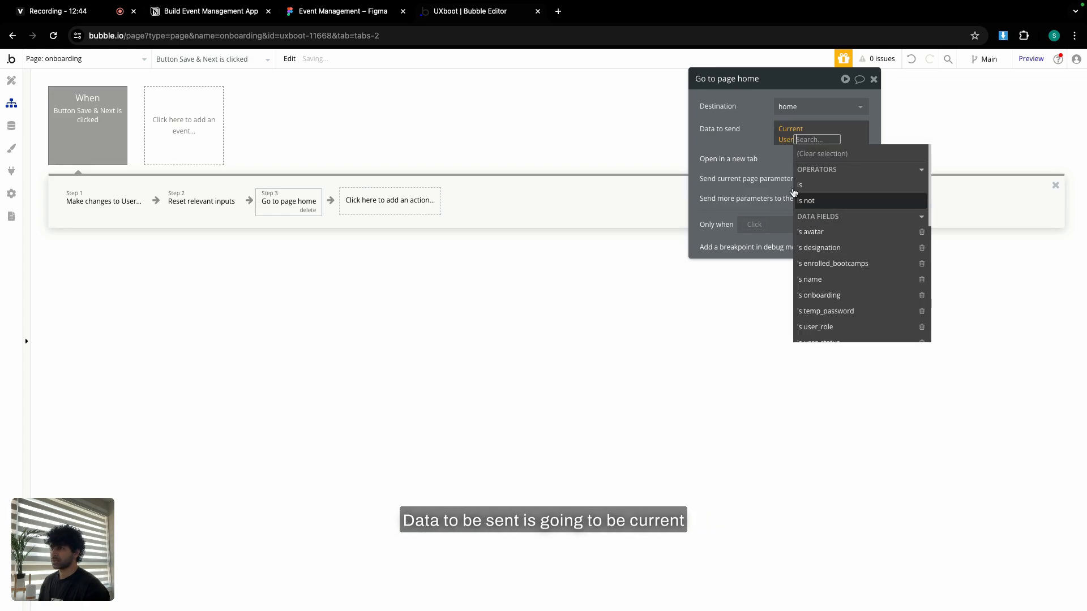
left_click(760, 132)
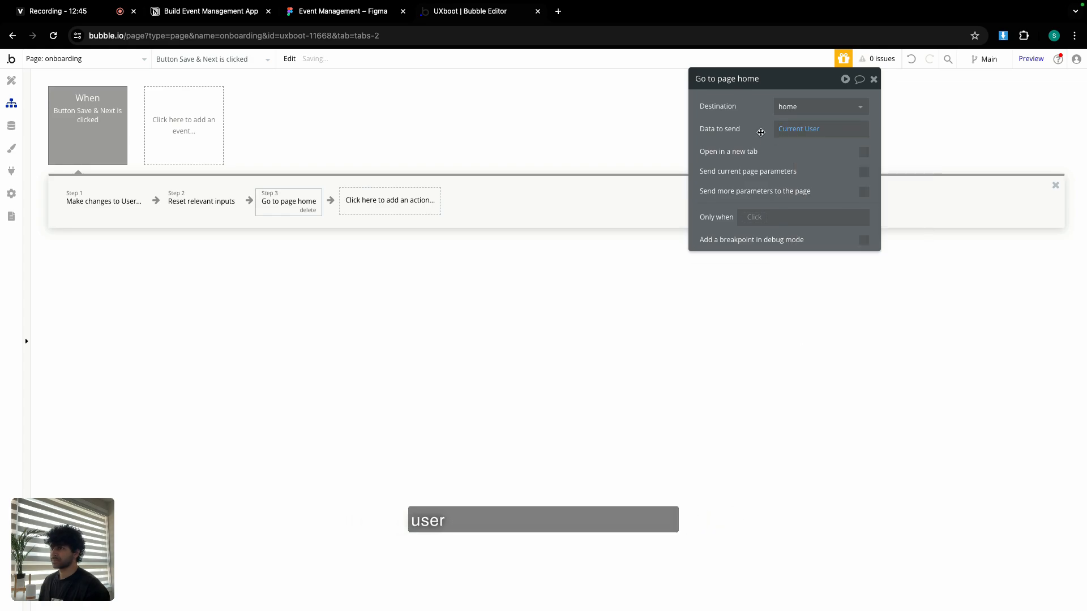
left_click(755, 220)
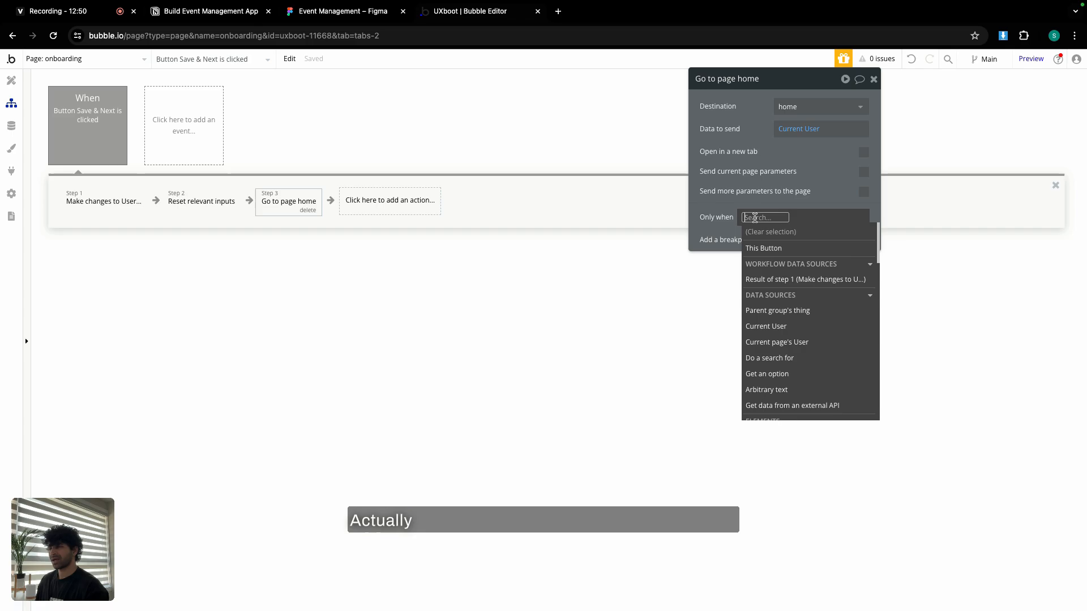
left_click(784, 180)
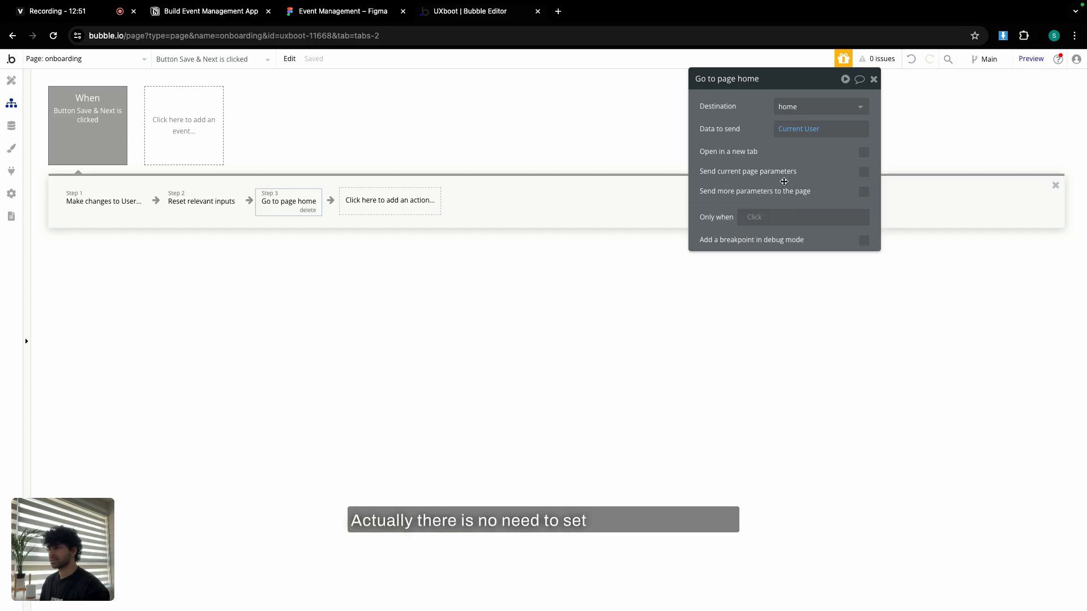
left_click(873, 79)
left_click(11, 80)
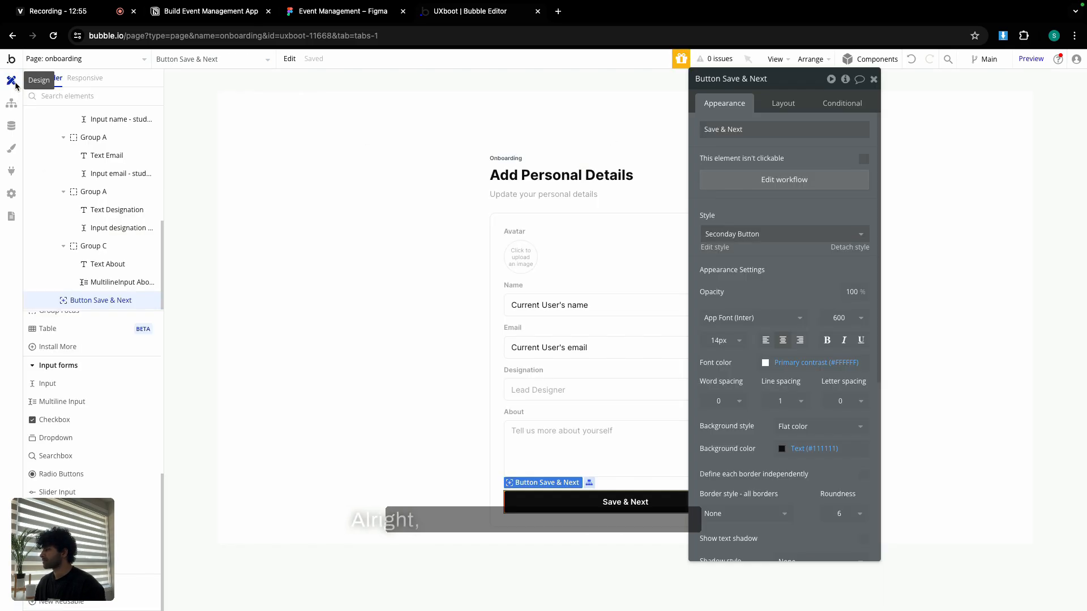
Open the Make changes to User step in the Save & Next workflow.
left_click(872, 80)
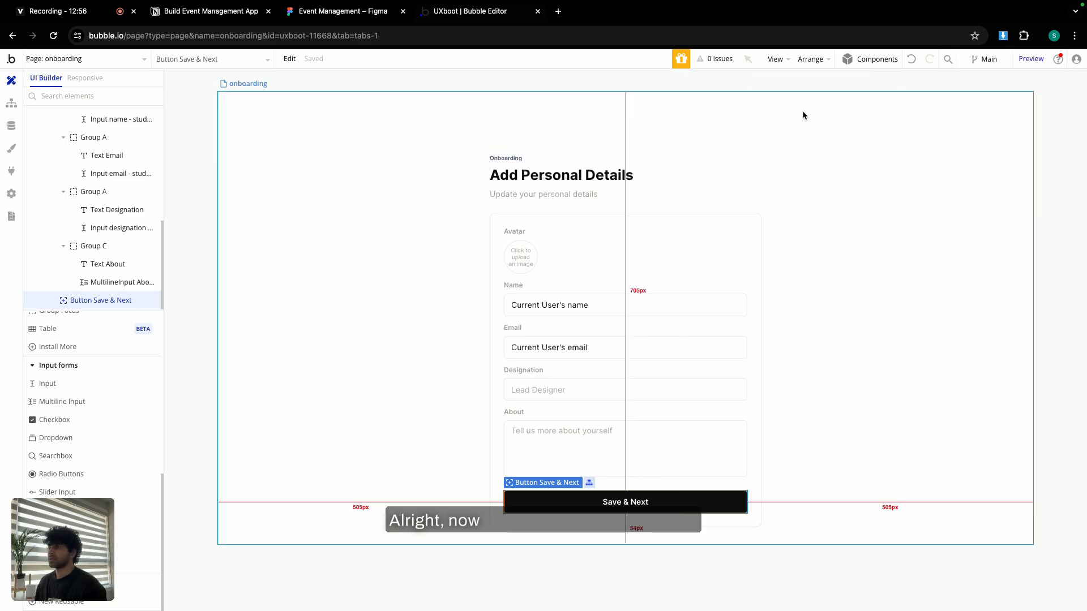
double_click(668, 208)
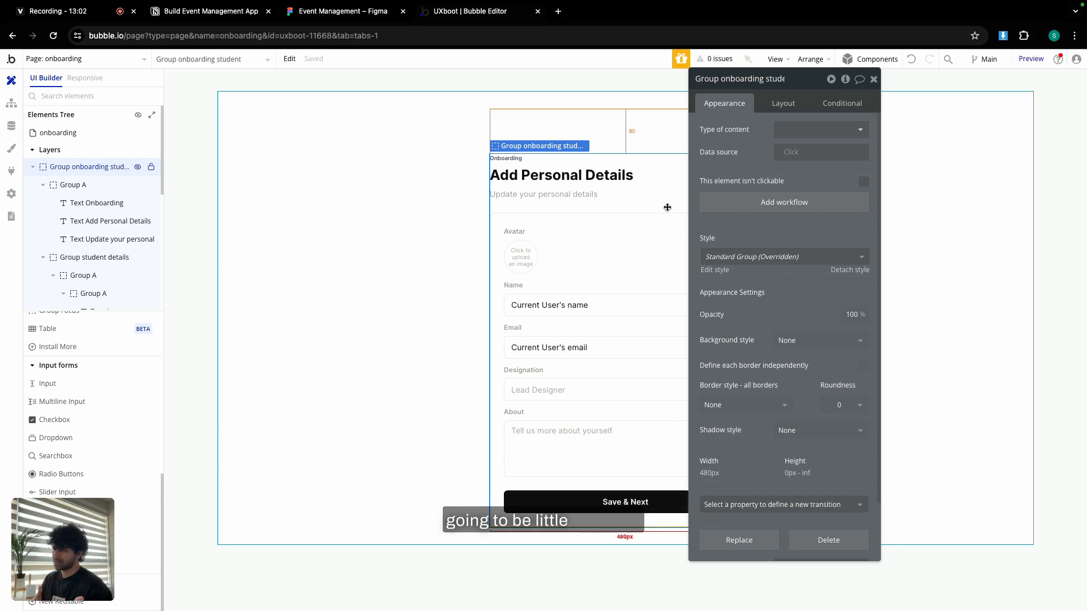
left_click(579, 431)
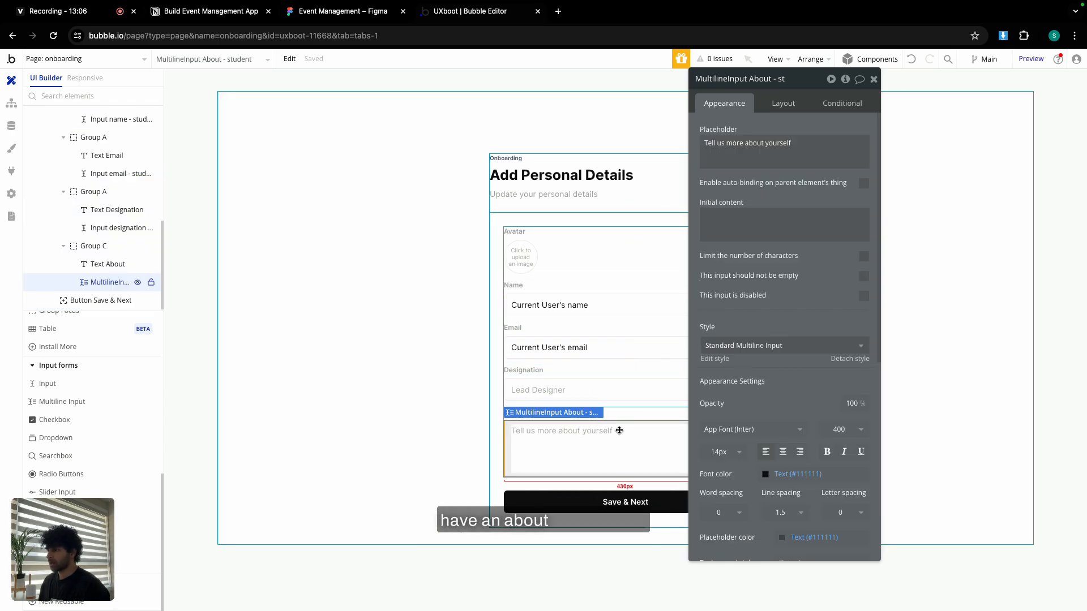
left_click(599, 504)
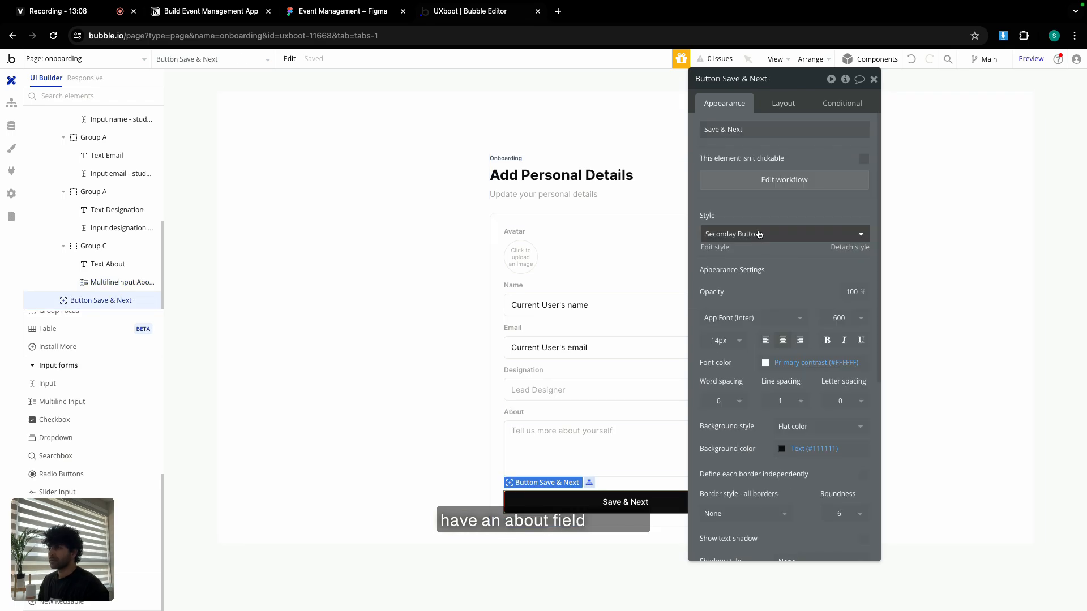
left_click(784, 180)
left_click(106, 197)
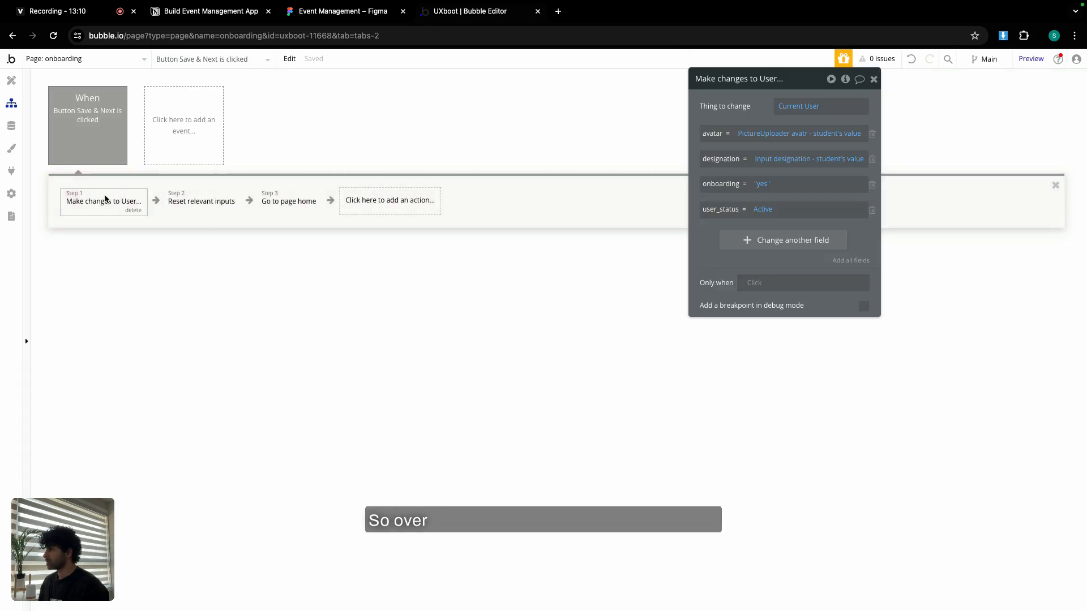
Create a new User field named 'about' of type text.
left_click(768, 241)
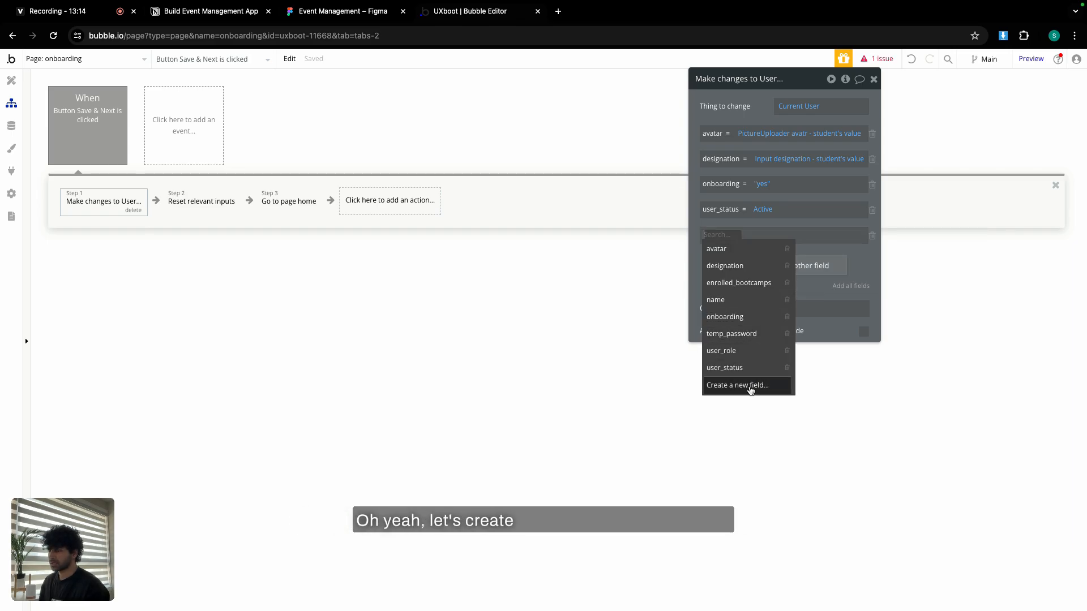
left_click(749, 386)
type("about")
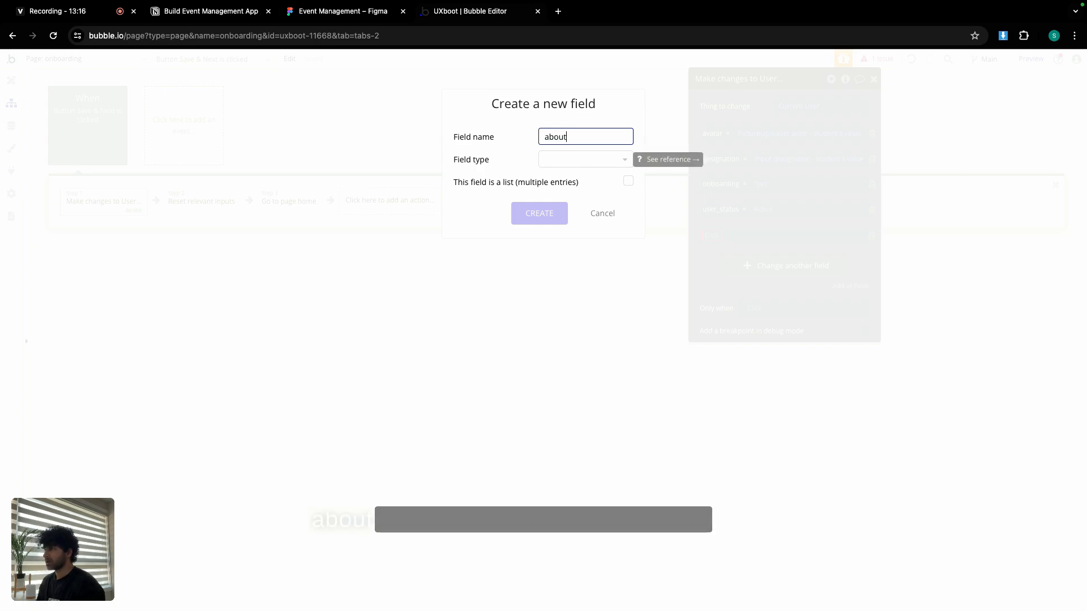
left_click(583, 157)
type("text")
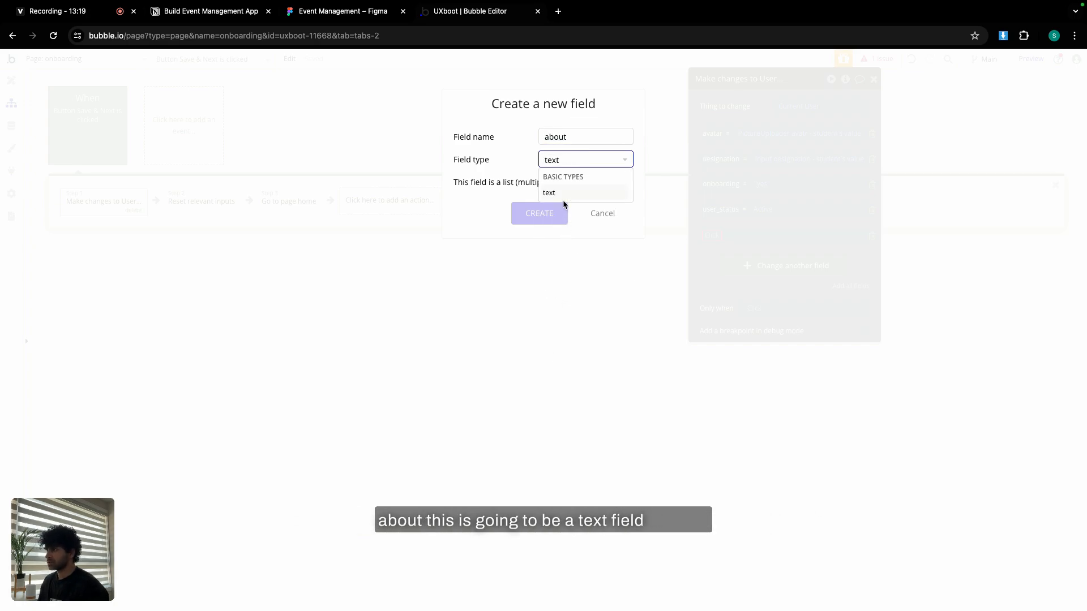
left_click(566, 193)
left_click(548, 214)
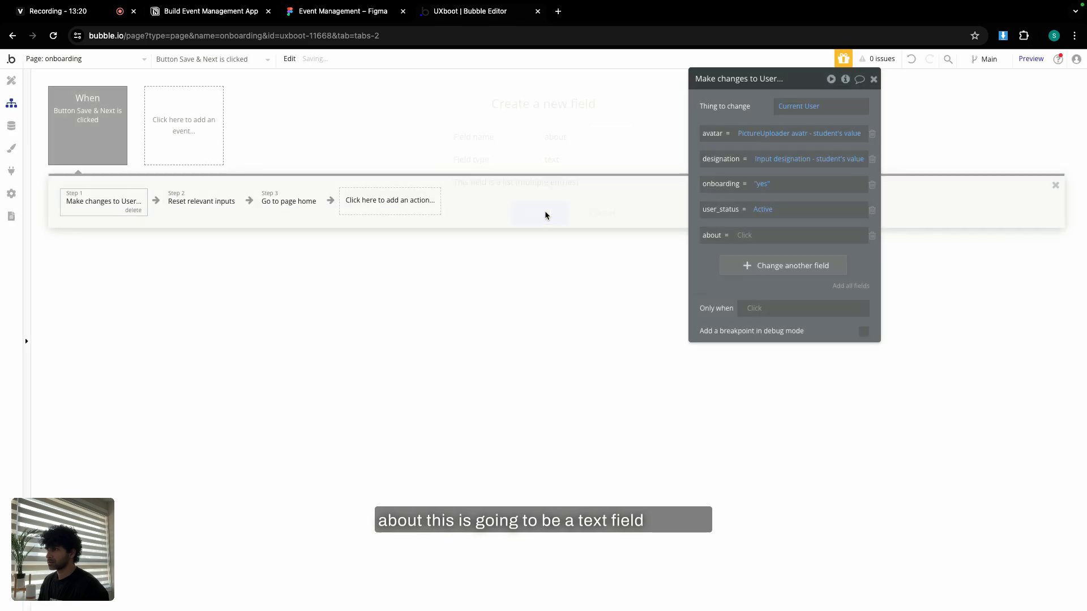
Set the about field to the About multiline input's value.
left_click(748, 234)
type("mul")
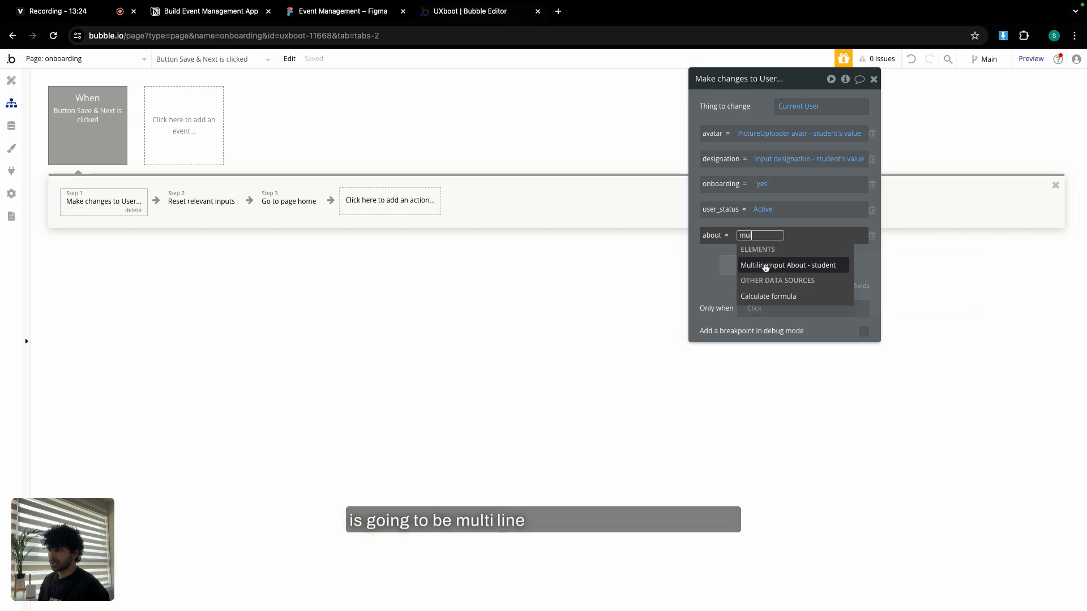
left_click(765, 267)
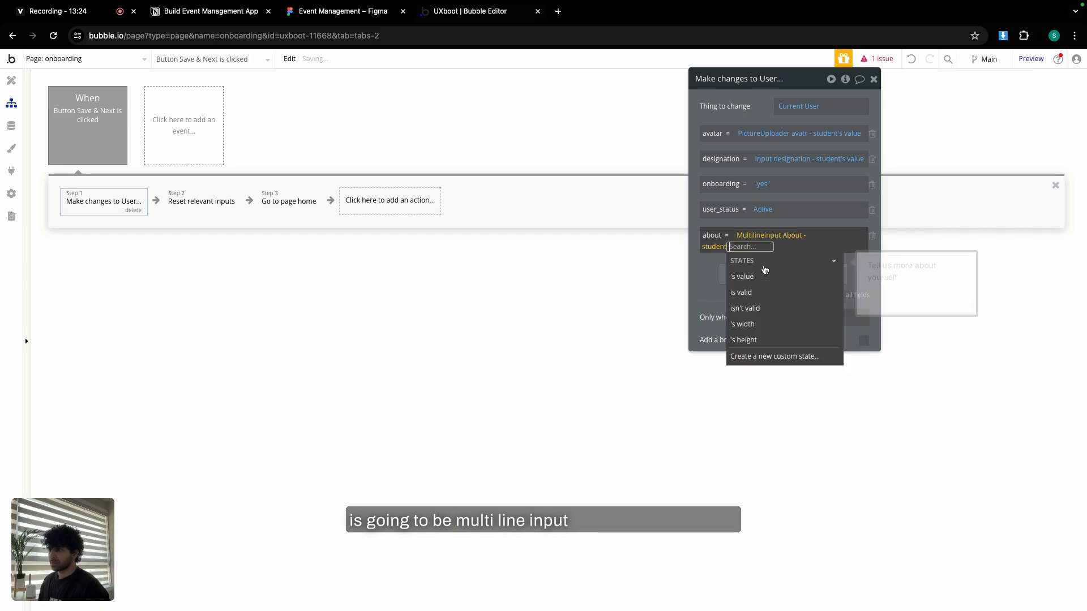
left_click(758, 274)
left_click(875, 275)
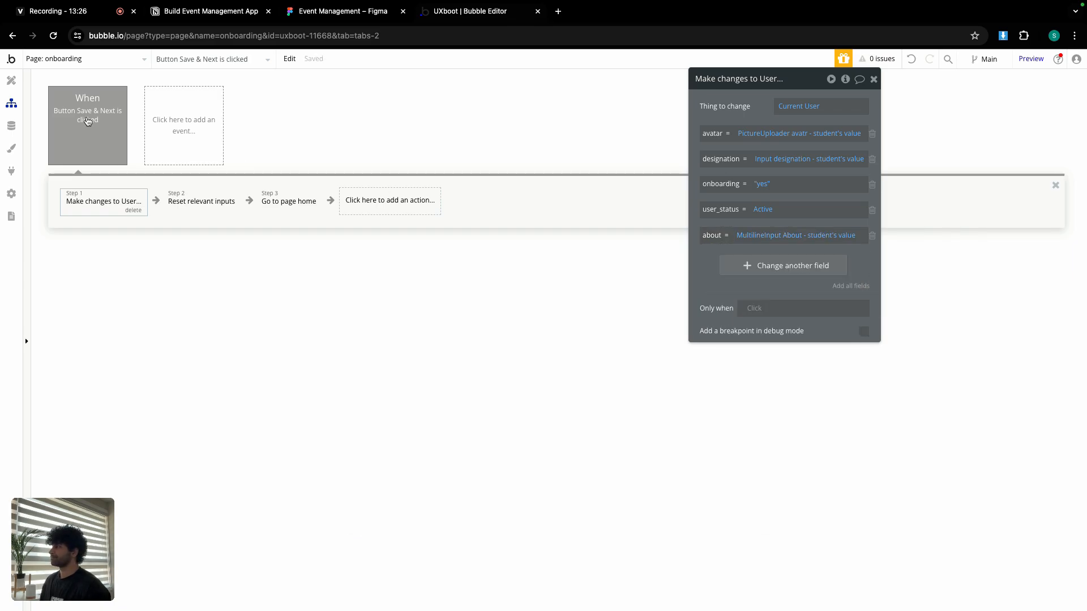
left_click(12, 81)
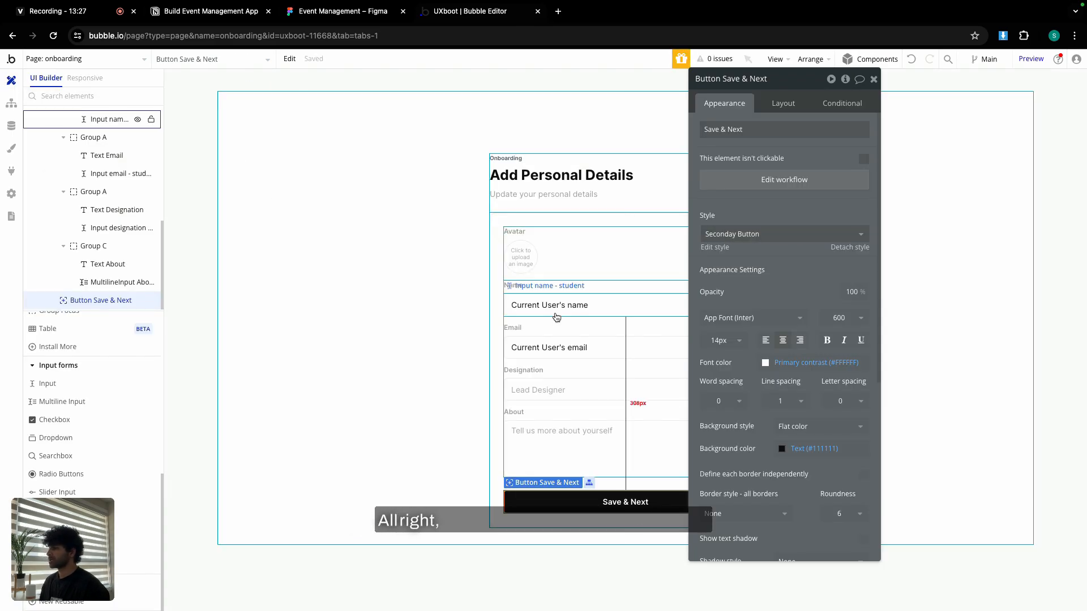
Copy the onboarding student group together with its workflows.
left_click(872, 79)
double_click(655, 205)
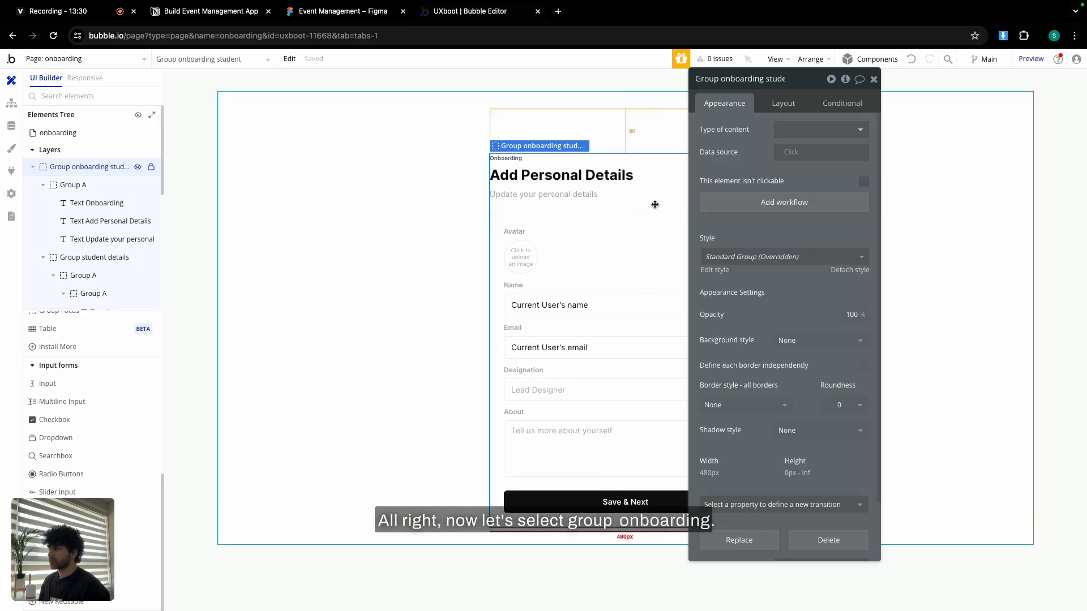
left_click(292, 60)
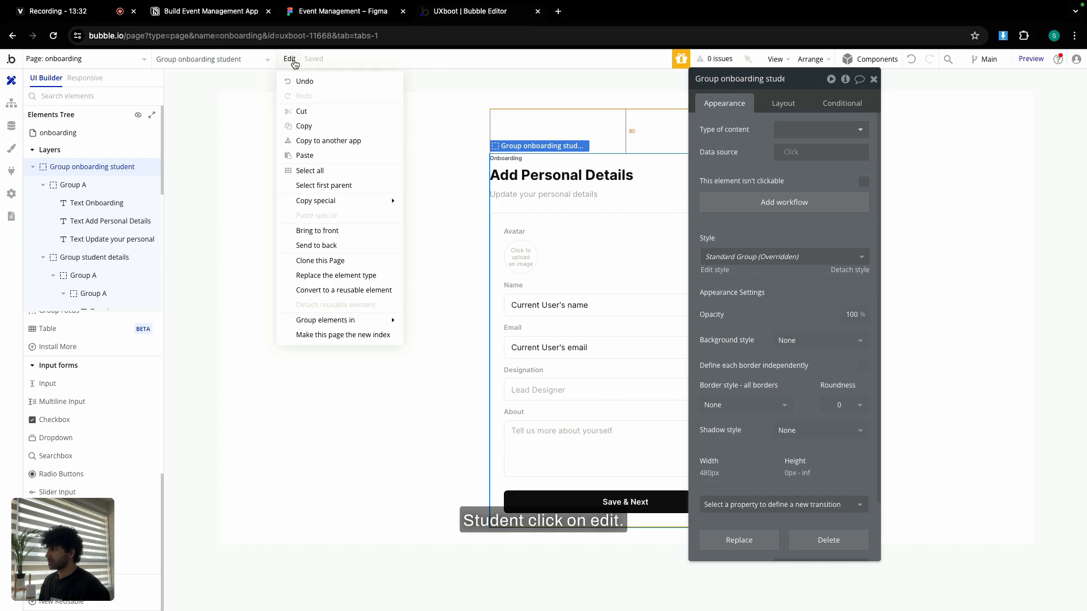
mouse_move(329, 205)
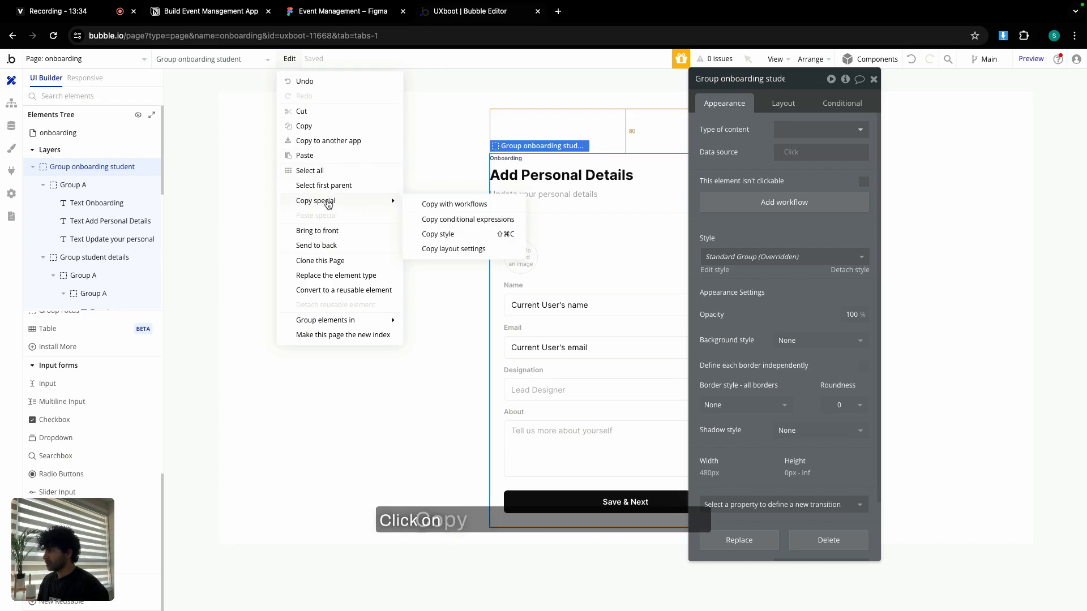
left_click(474, 207)
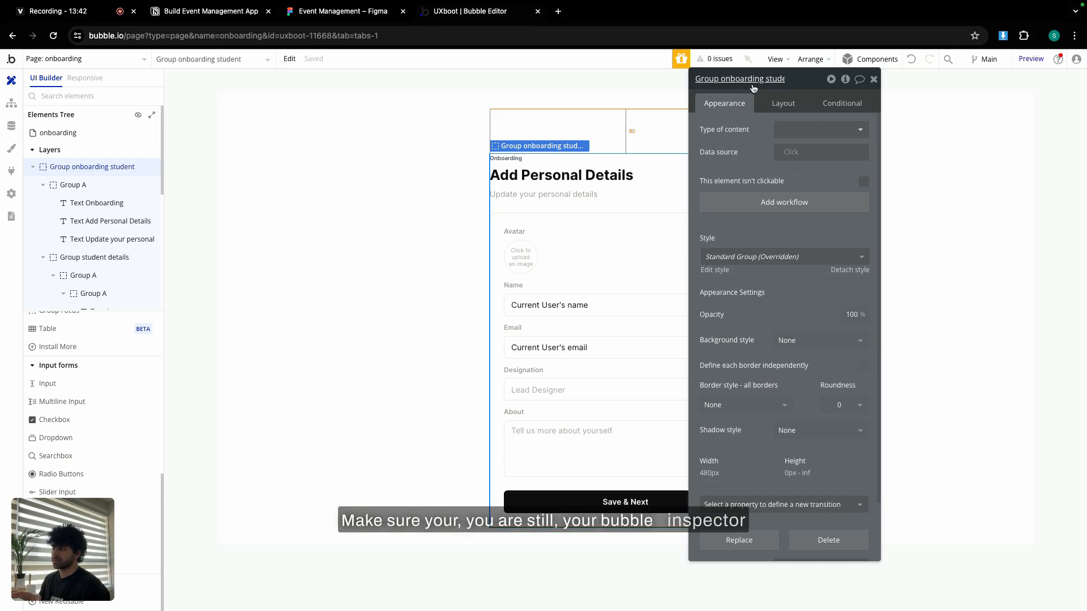
Make the group invisible on page load, collapse when hidden, and hidden in the editor.
left_click(781, 102)
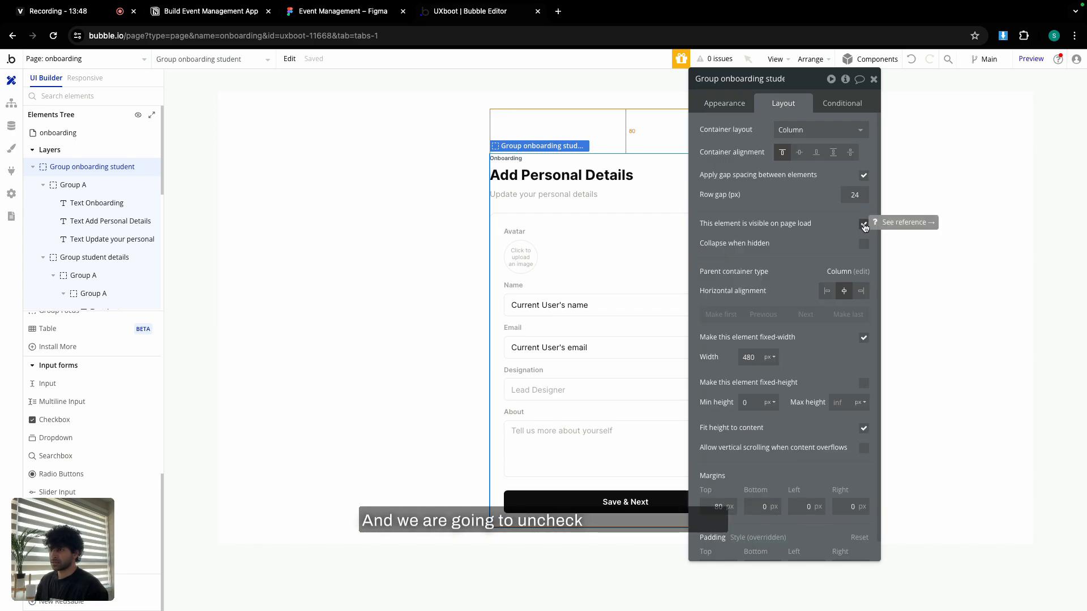
left_click(863, 224)
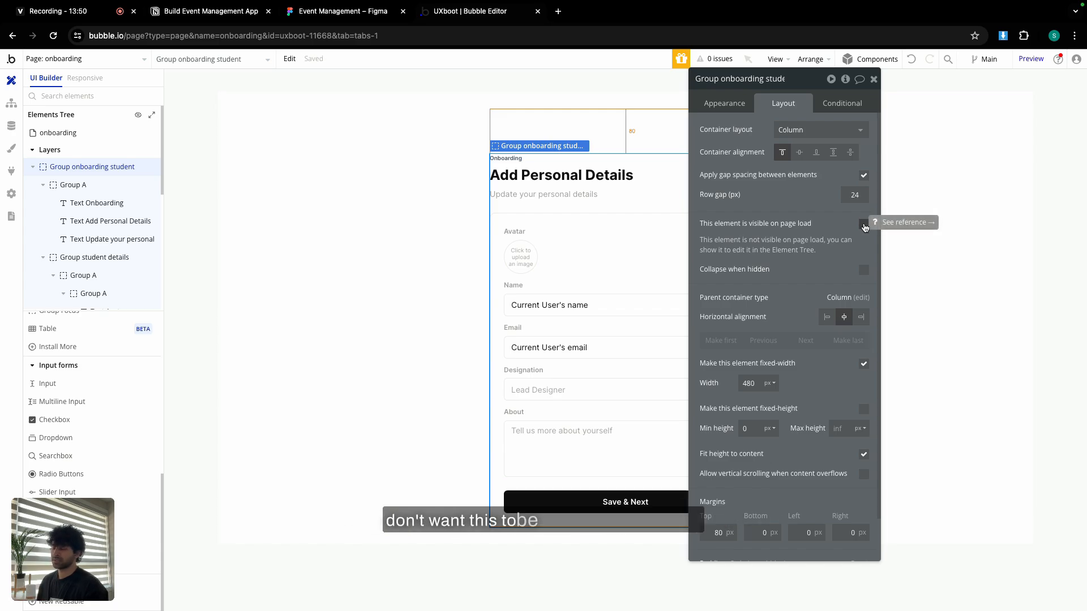
left_click(863, 270)
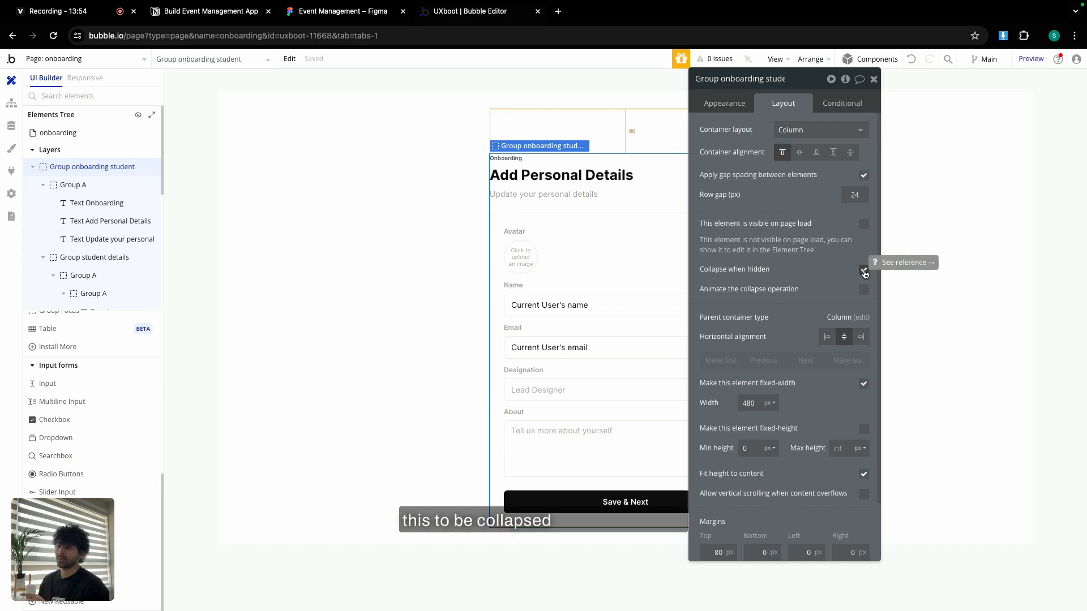
left_click(873, 79)
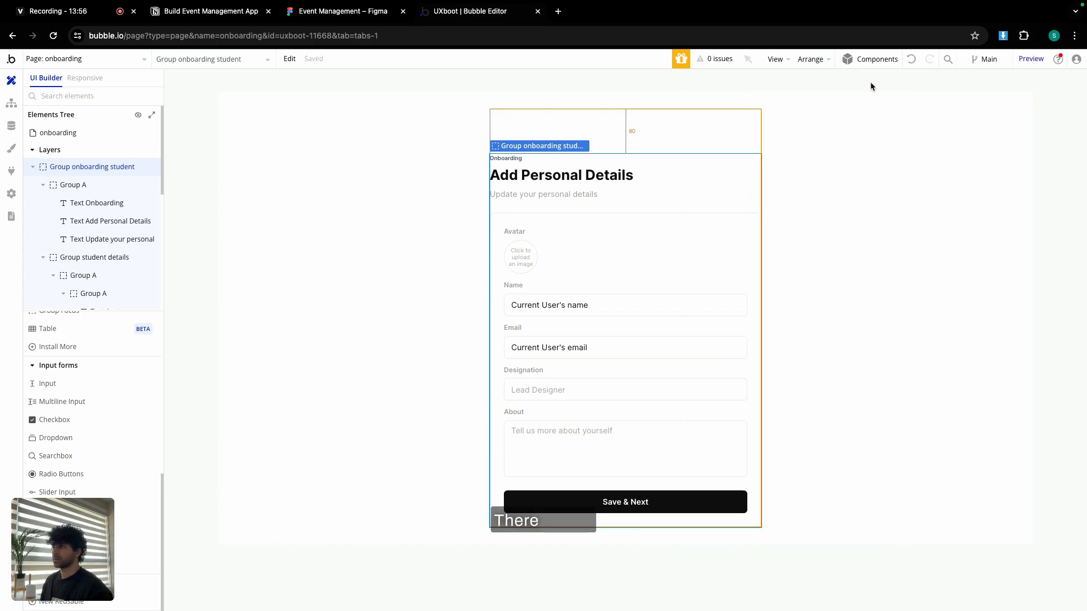
double_click(132, 167)
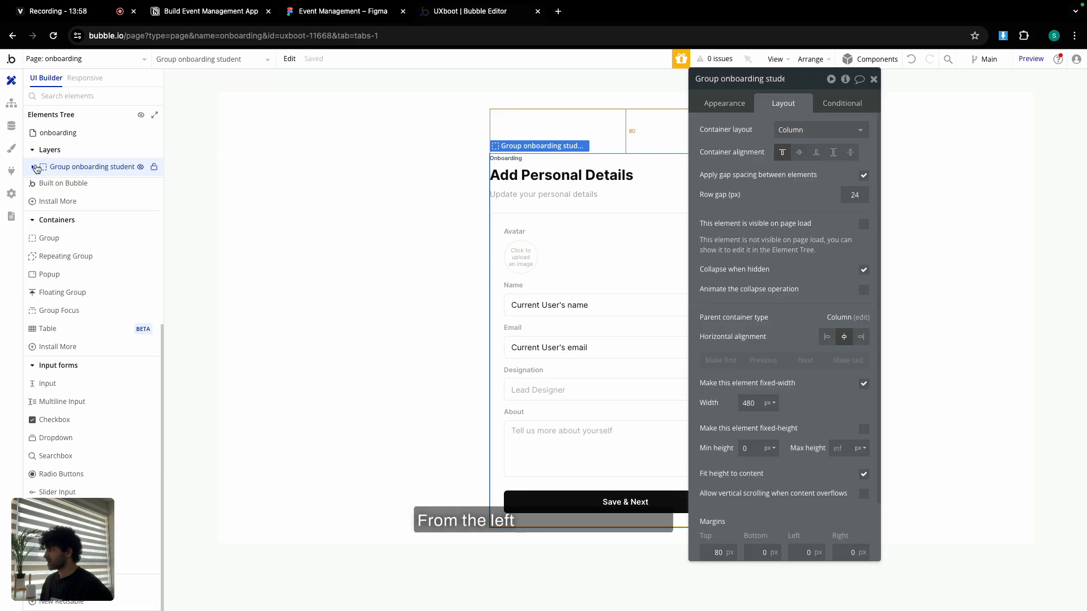
left_click(140, 167)
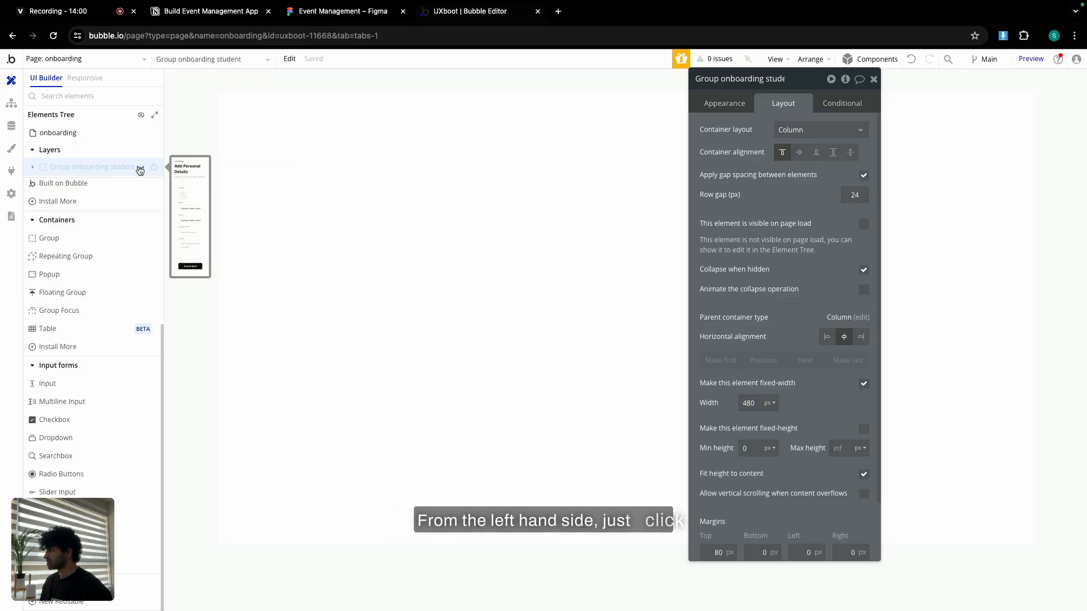
left_click(421, 190)
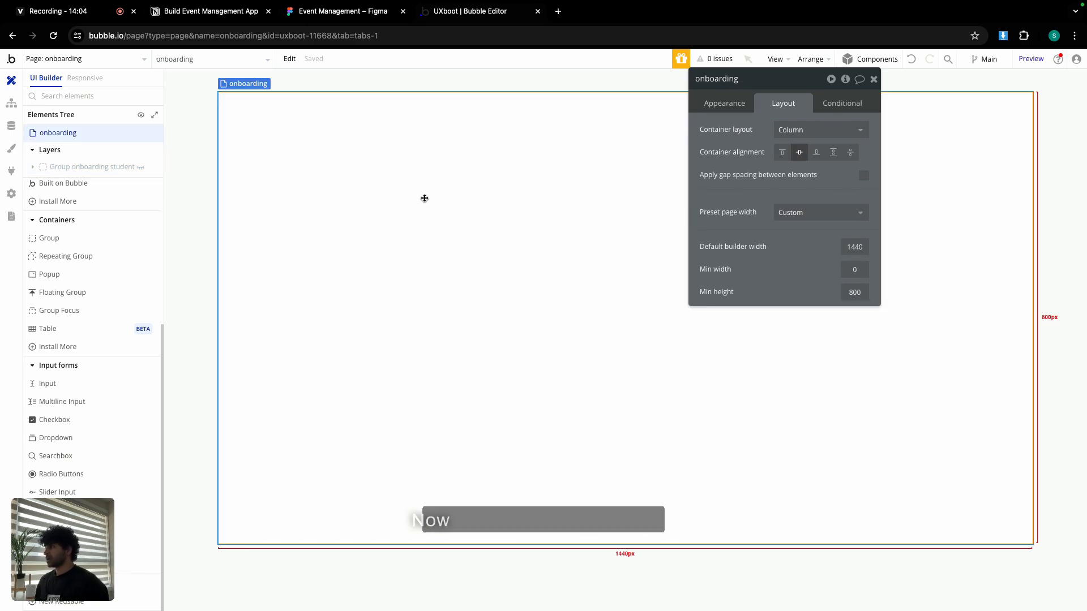
Paste the onboarding student group with its workflows and trim the copy's name.
left_click(289, 59)
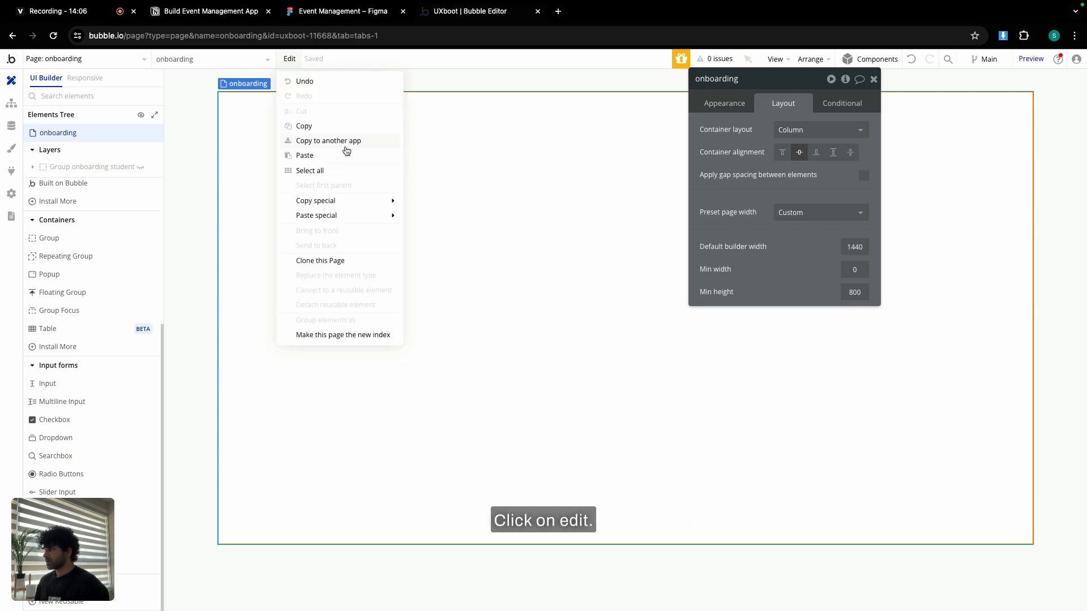
mouse_move(330, 215)
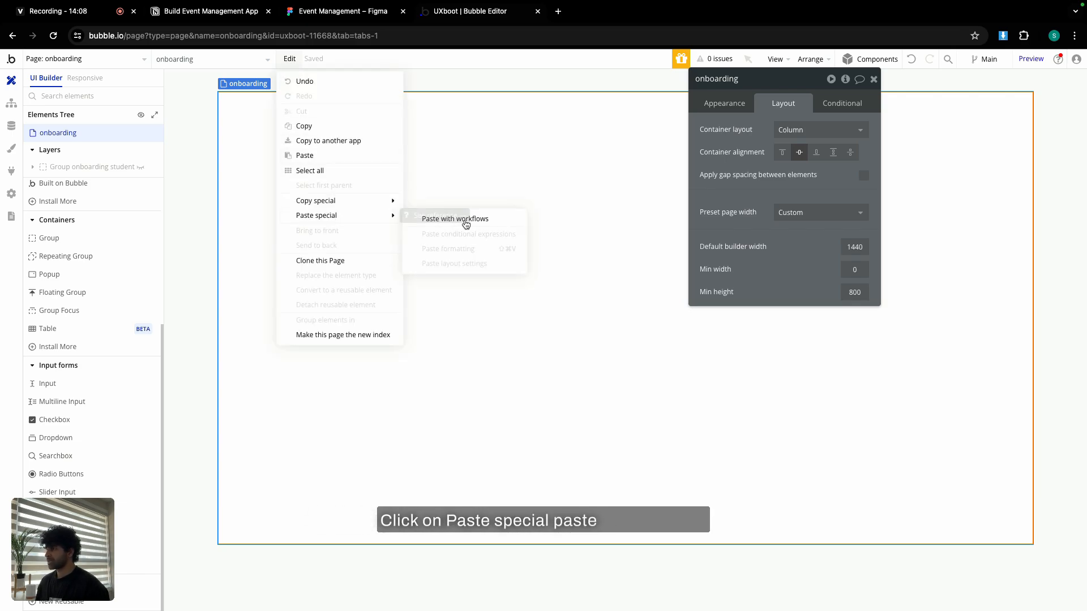
left_click(483, 221)
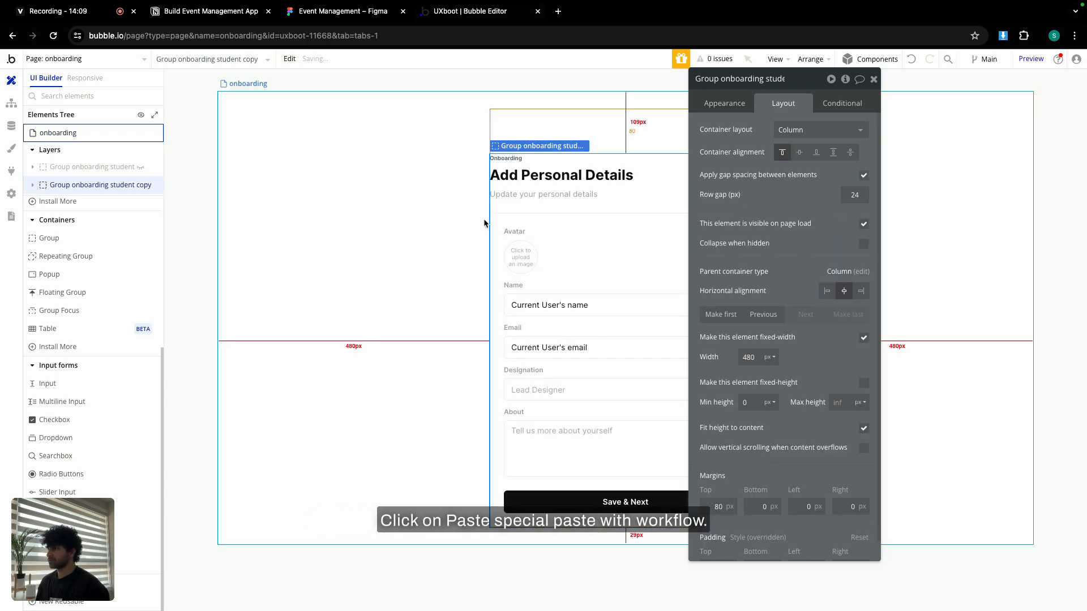
left_click(780, 79)
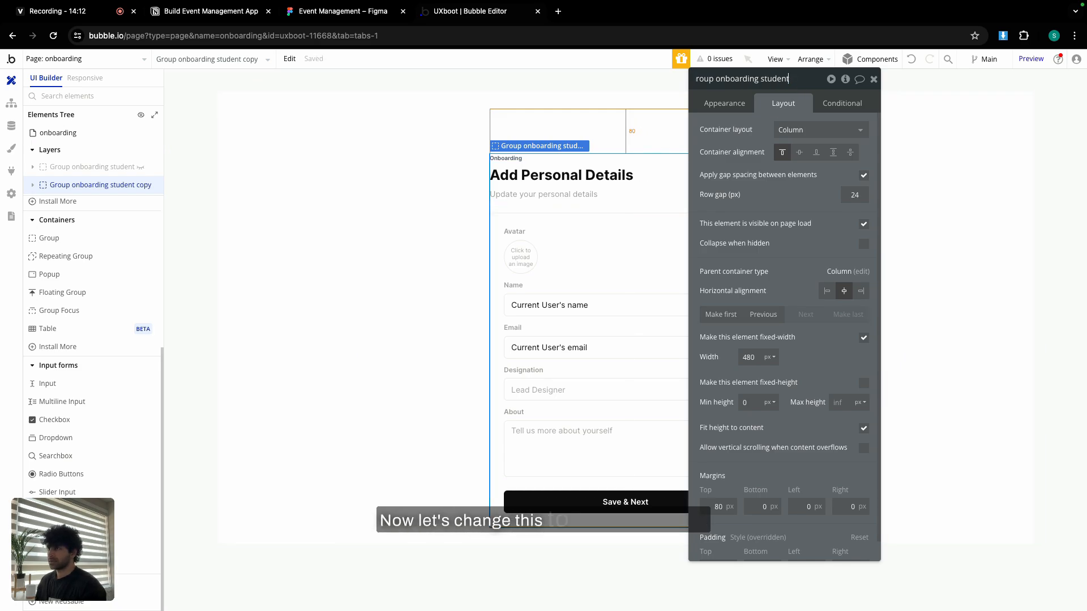
key("BackSpace")
key("BackSpace")
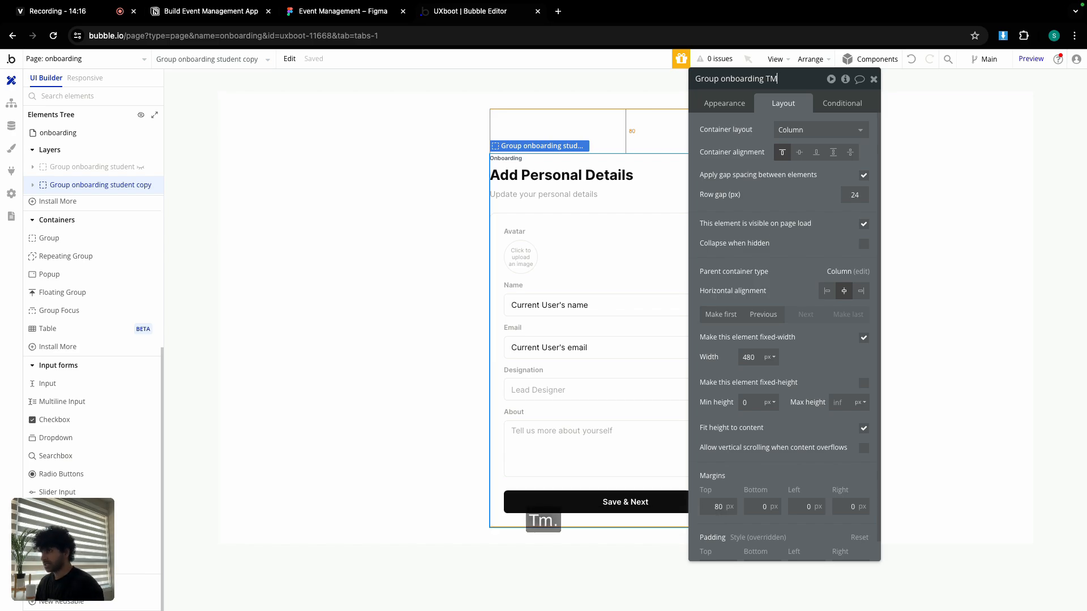
left_click(872, 82)
Rename the avatar picture uploader, replacing 'student' with 'TM'.
left_click(521, 257)
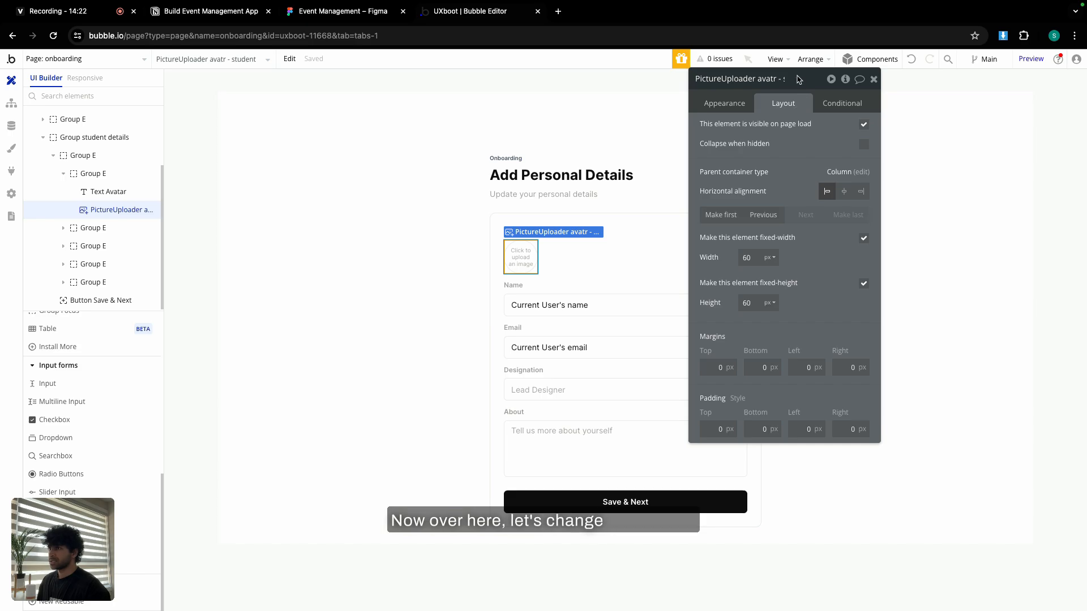
left_click(782, 82)
left_click_drag(784, 81, 784, 80)
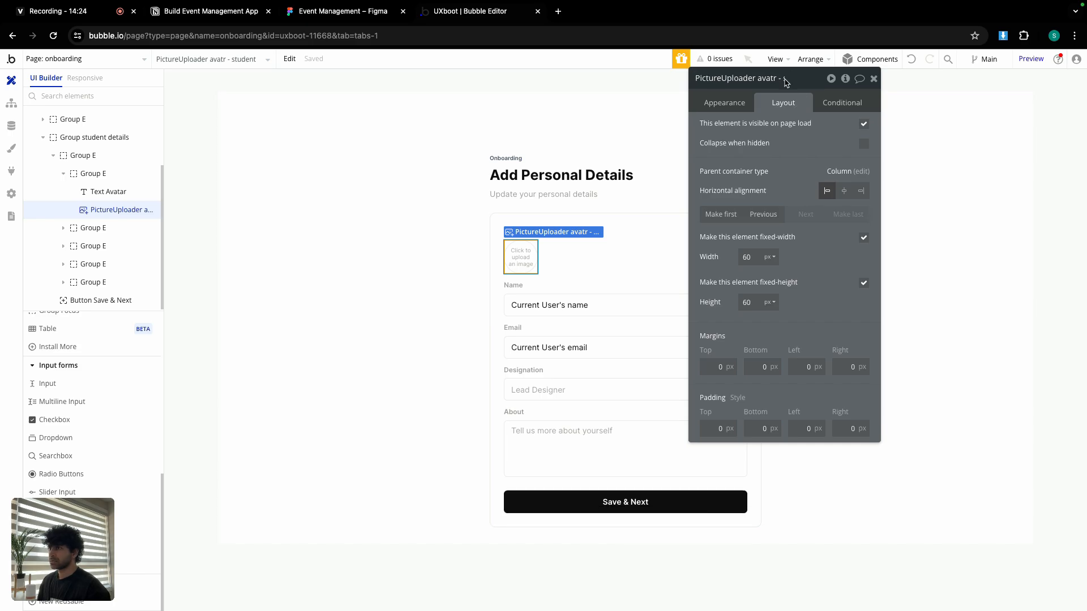
type("TM")
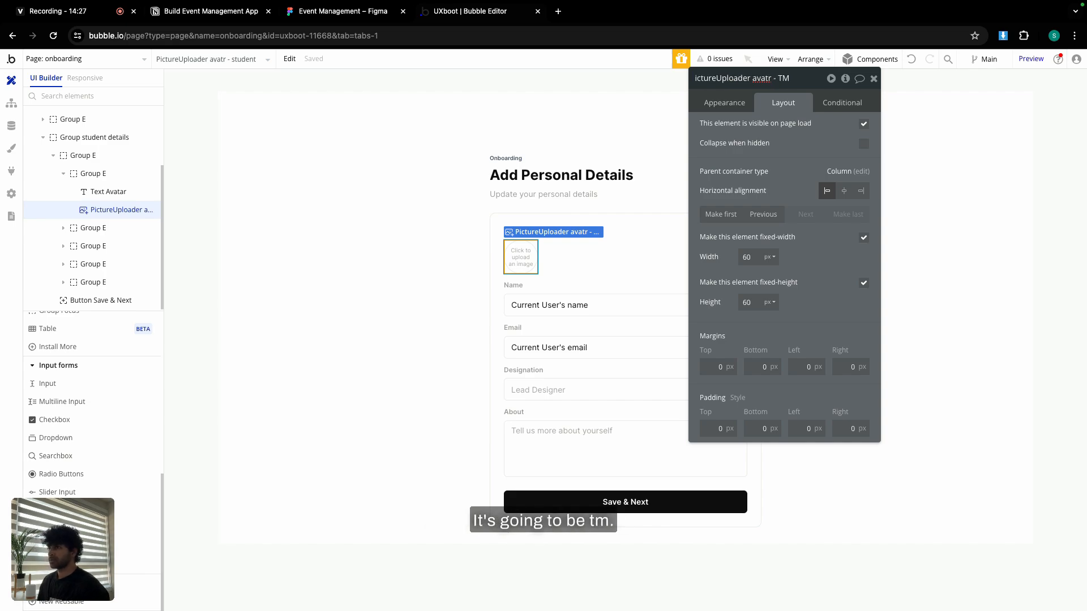
double_click(782, 78)
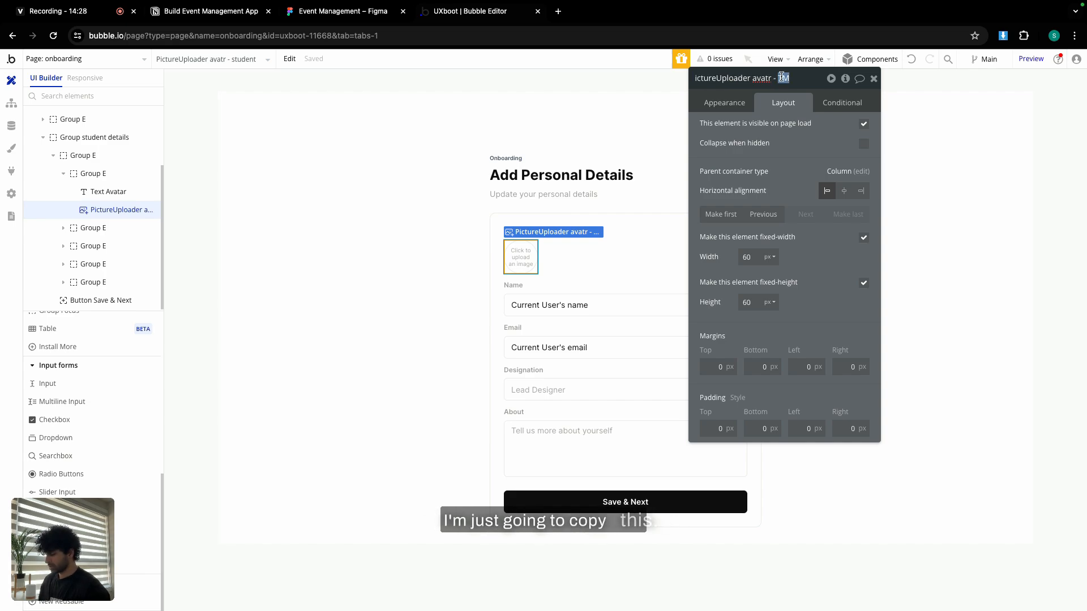
Rename the Name and Email inputs with 'TM', then bring up the Figma design.
left_click(578, 306)
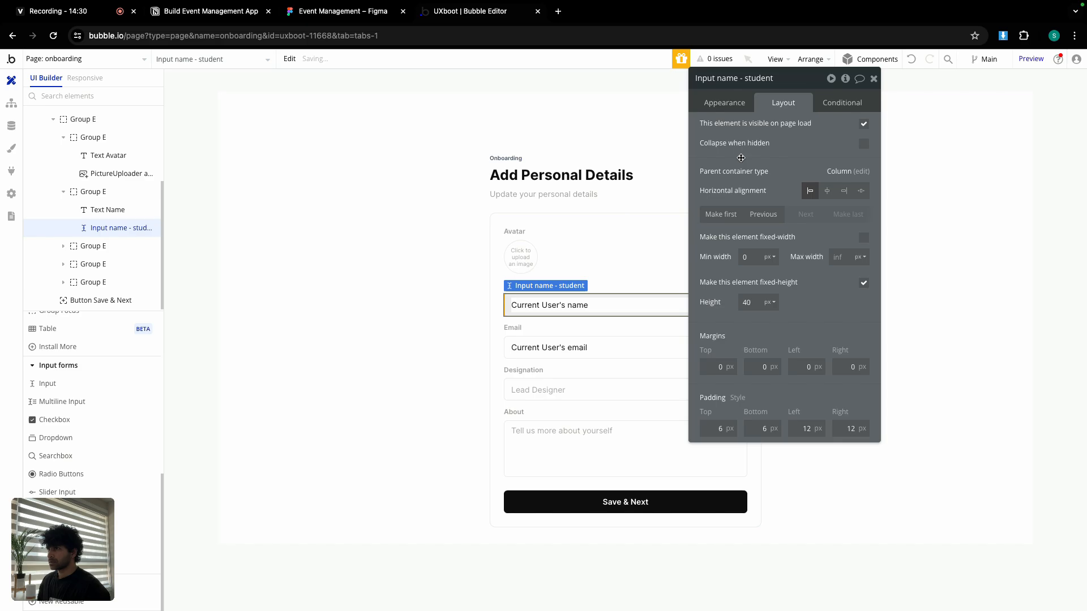
left_click(762, 78)
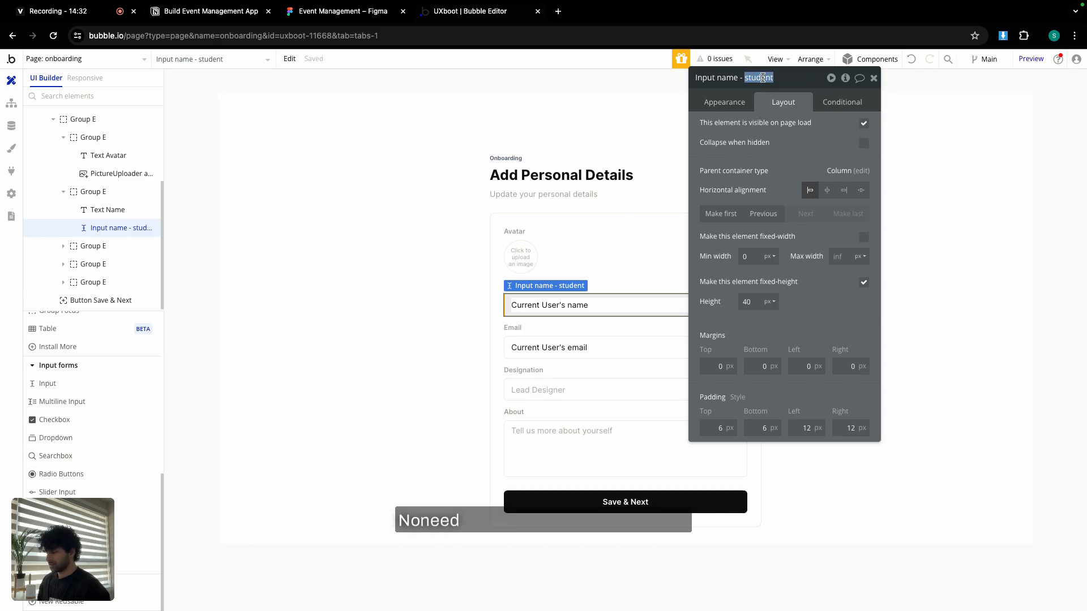
type("TM")
left_click(599, 348)
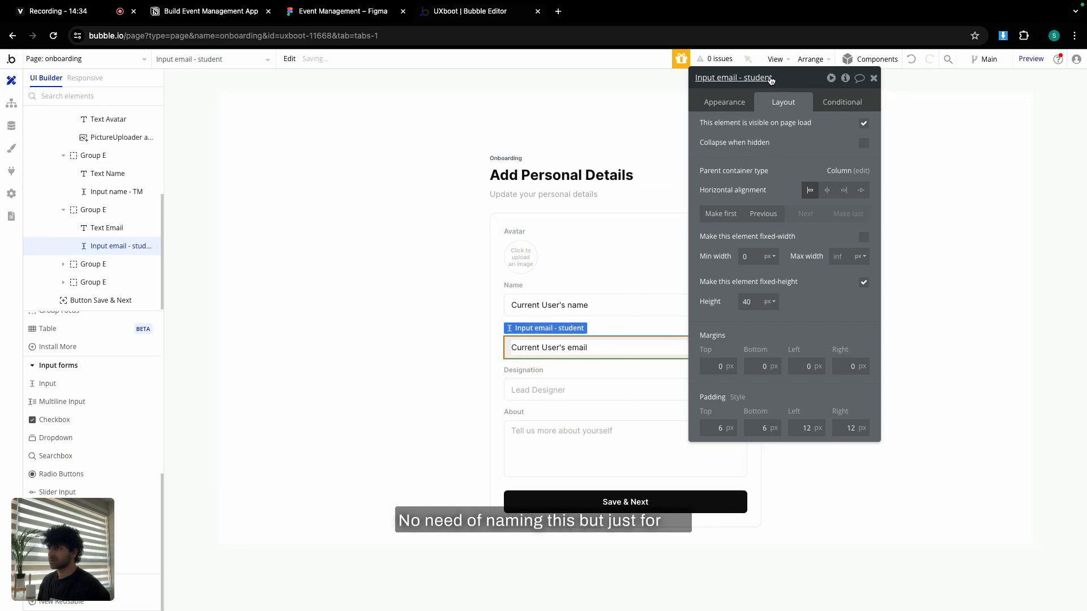
type("TM")
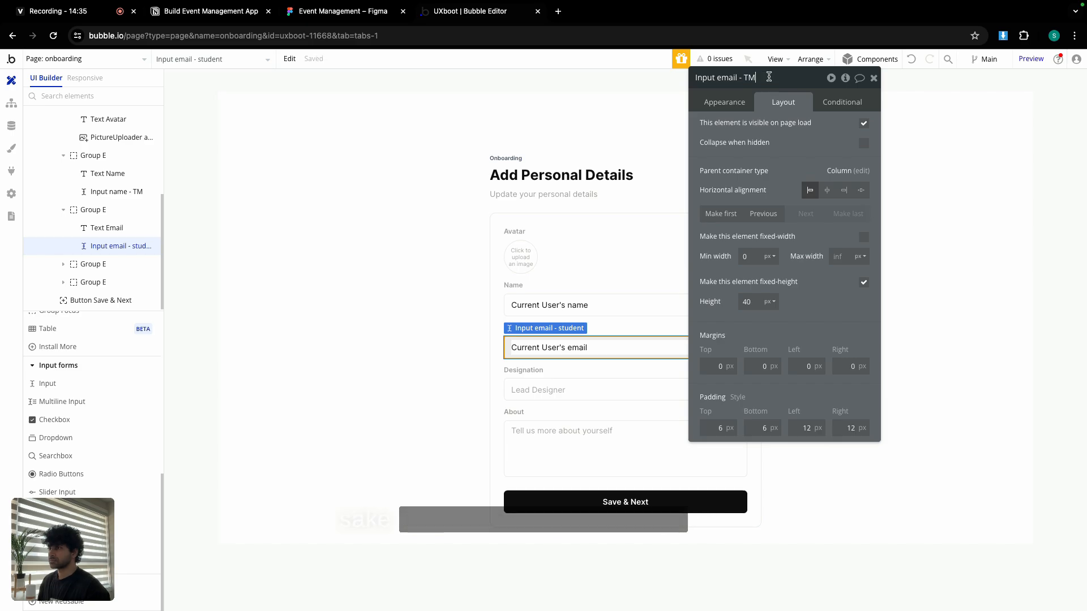
left_click(610, 384)
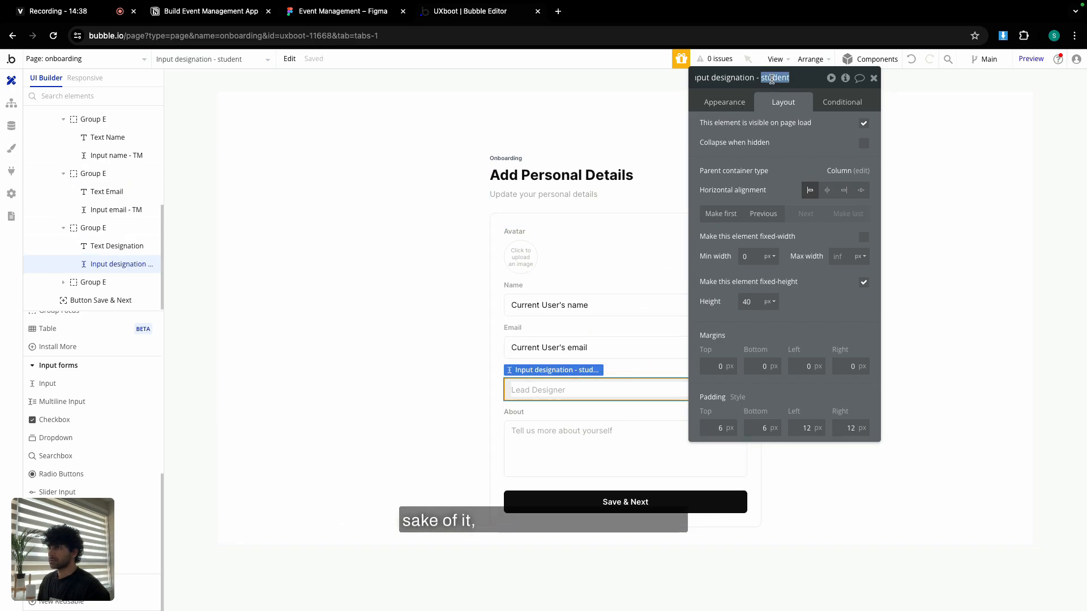
left_click(367, 11)
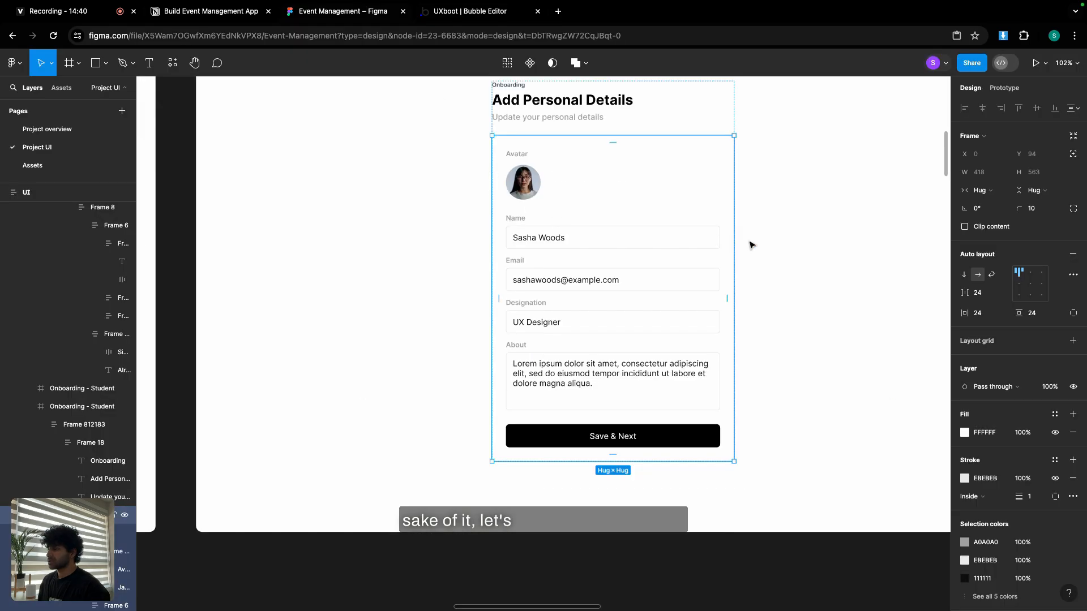
Review the Figma team-member frame with the New password field, then return to Bubble.
scroll(750, 245, "right", 15)
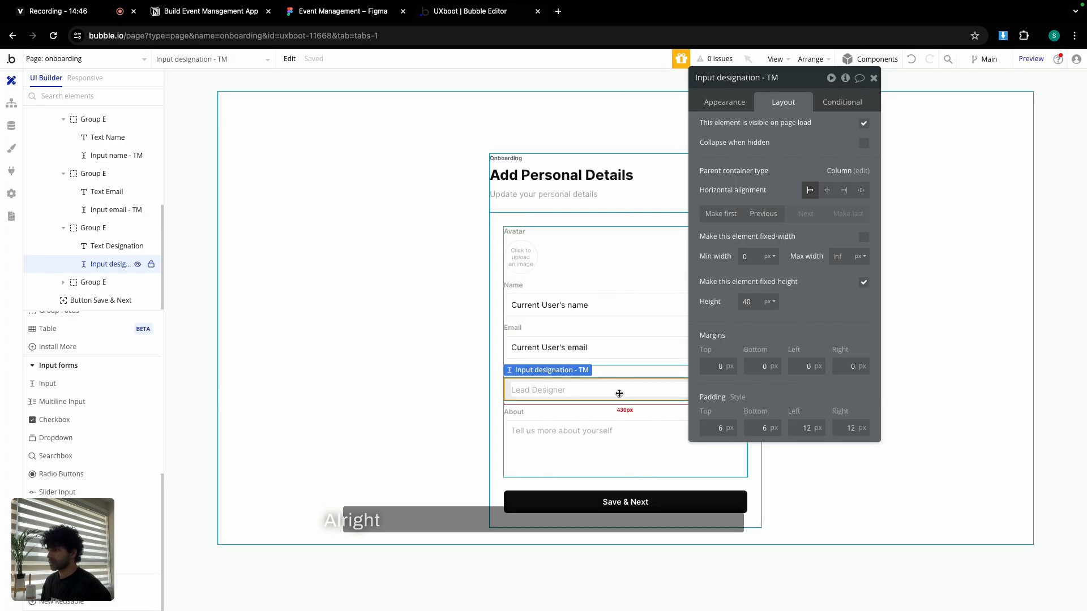
left_click(538, 412)
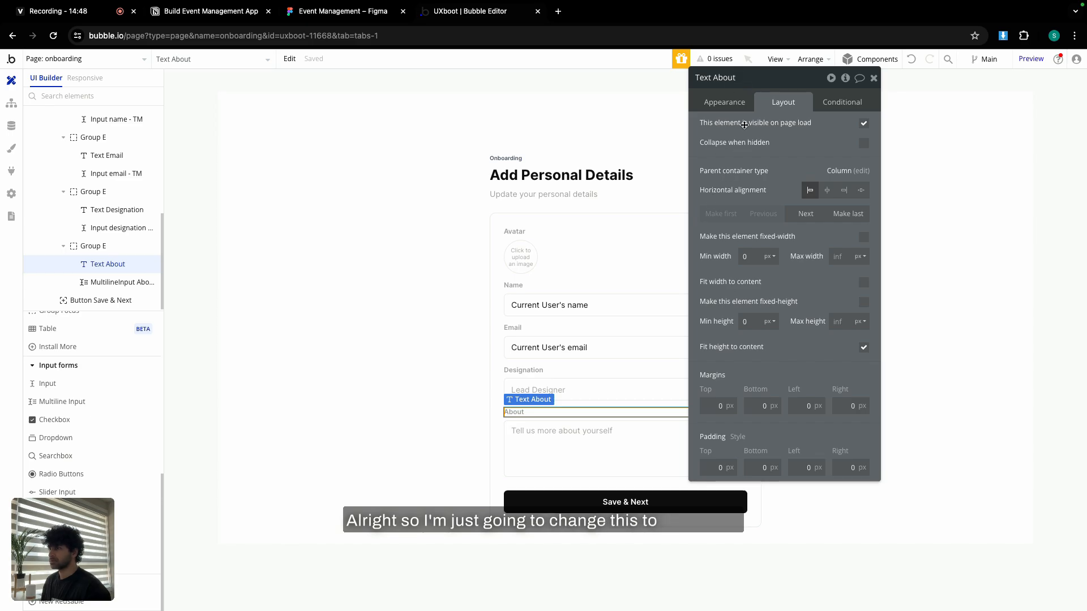
Relabel About as 'Password' and replace the multiline box with a copied Designation input.
left_click(731, 103)
type("Pas")
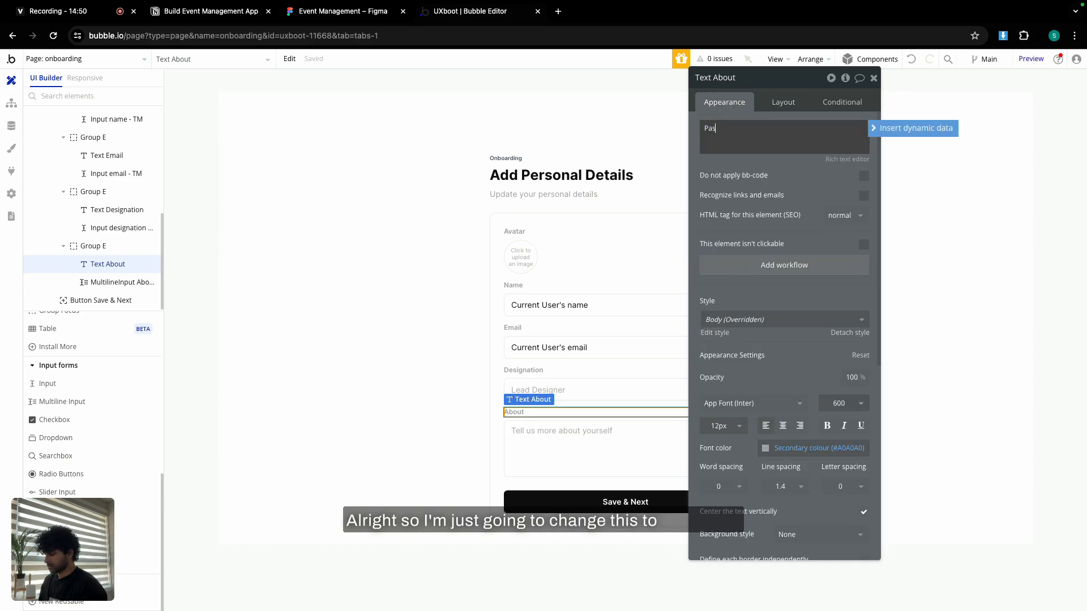
type("sword")
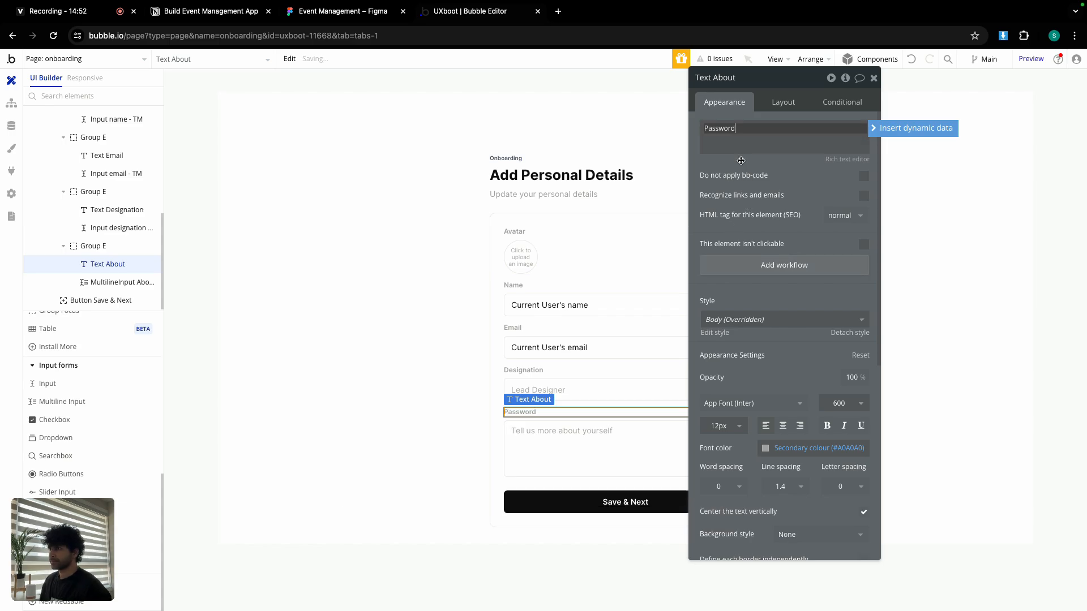
left_click(584, 383)
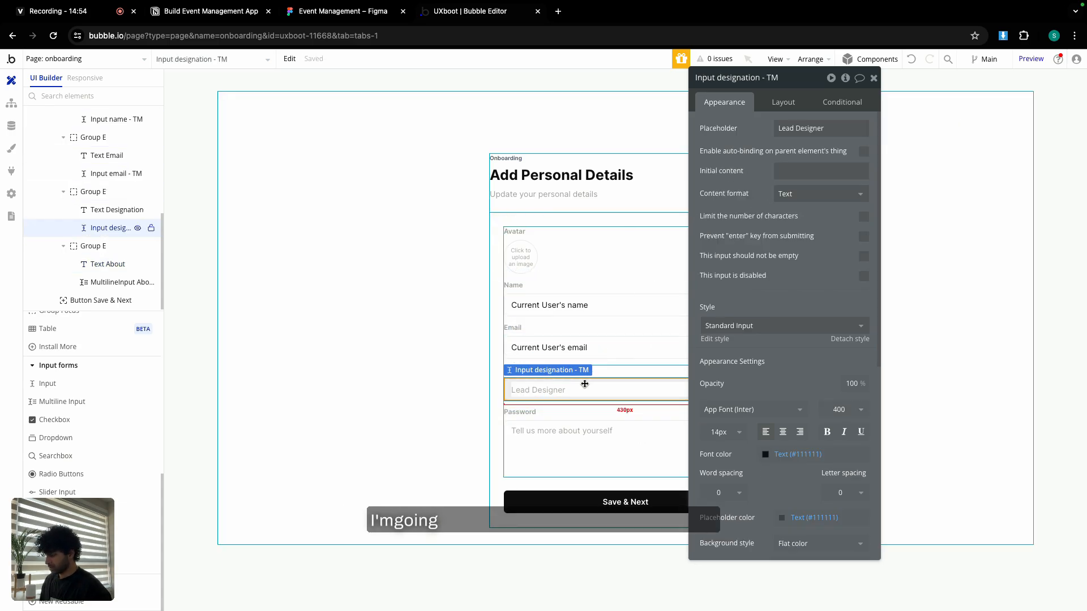
left_click(575, 419)
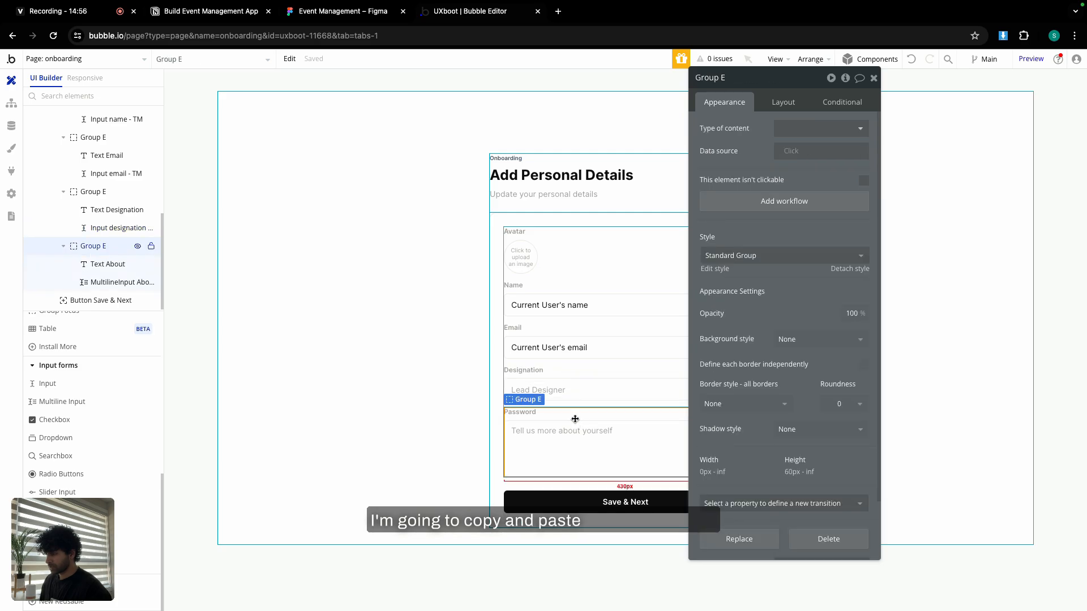
key("ctrl+v")
left_click(575, 433)
key("Delete")
Rename the new input 'Input password - TM' with a masked placeholder and Password format.
left_click(569, 445)
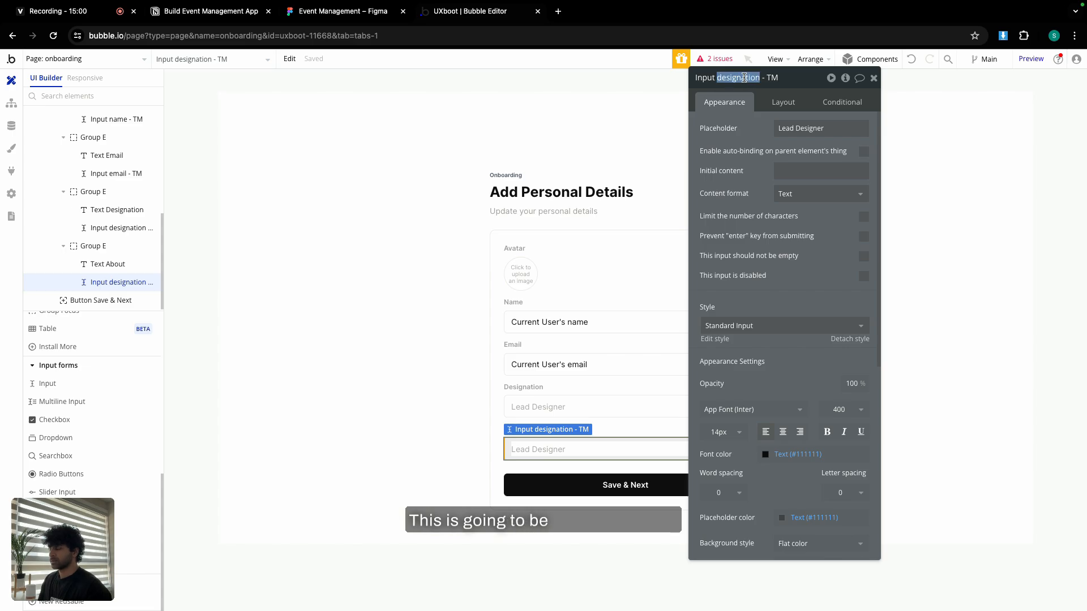
type("d")
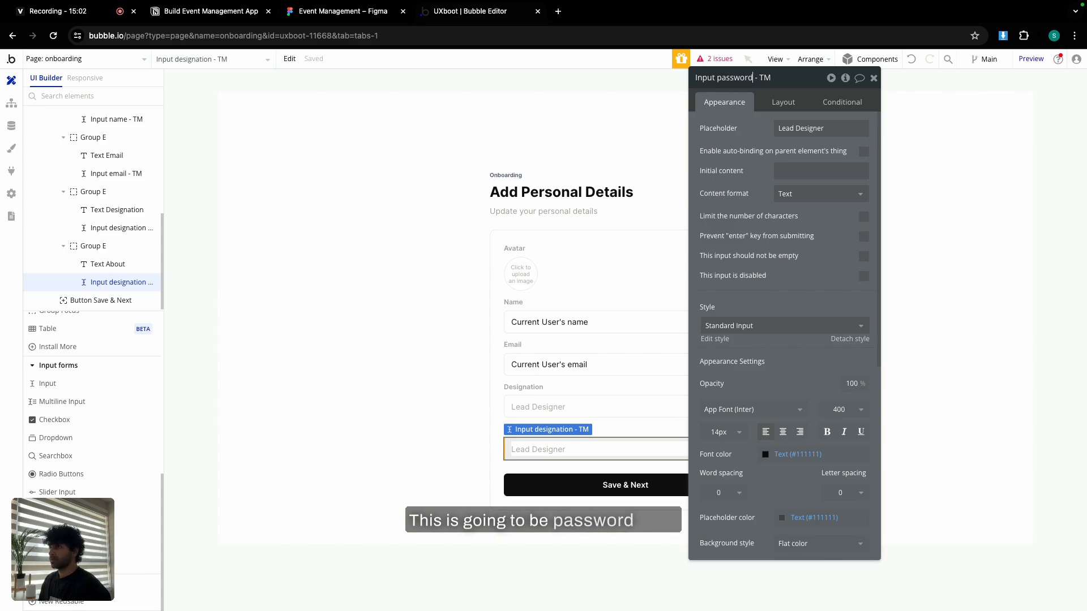
left_click(800, 129)
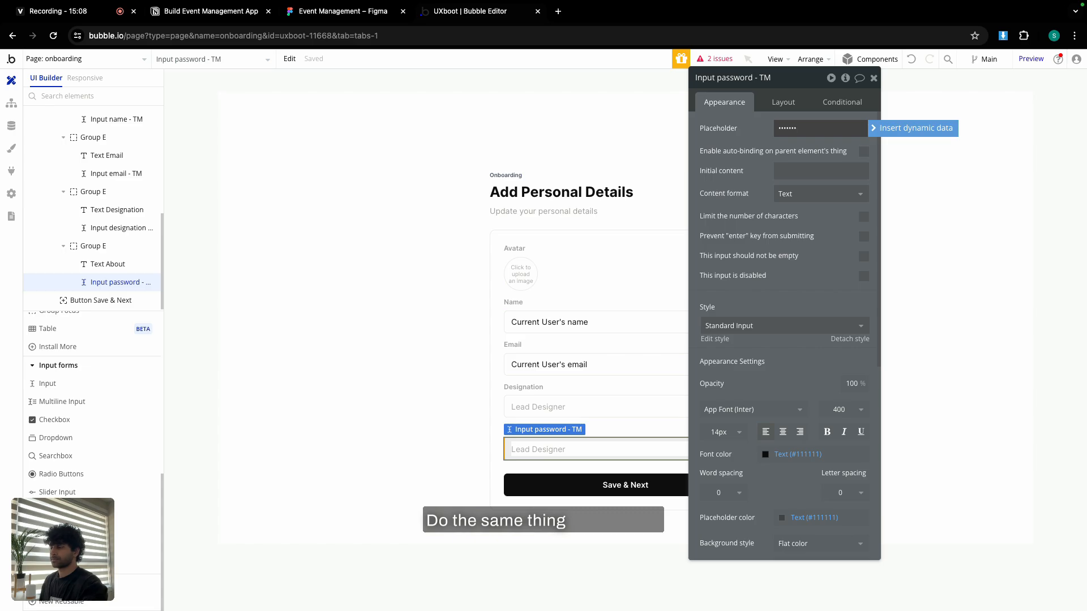
left_click(754, 151)
left_click(796, 194)
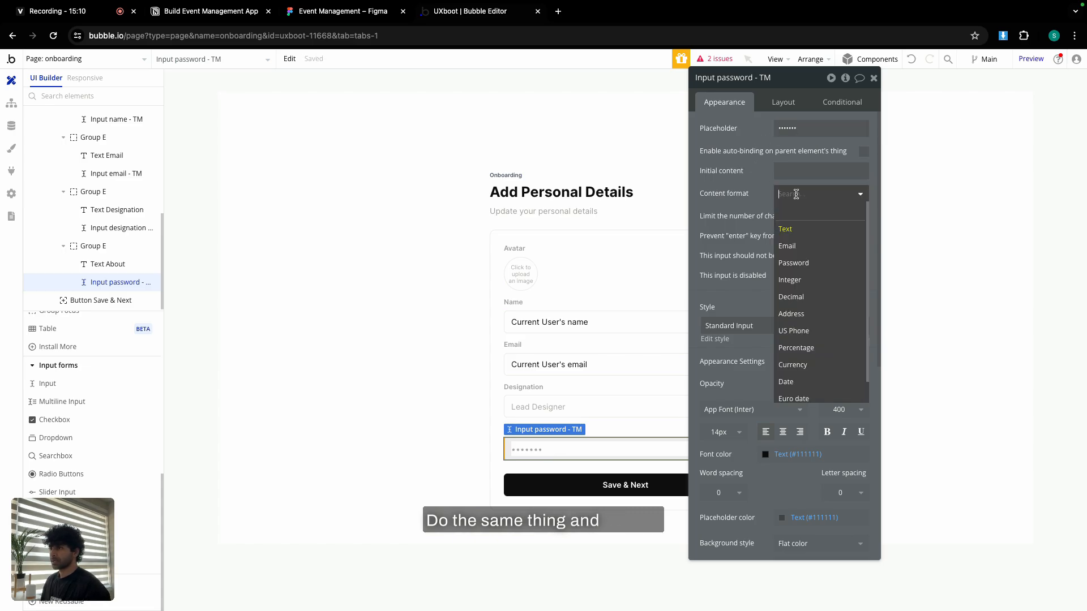
left_click(812, 260)
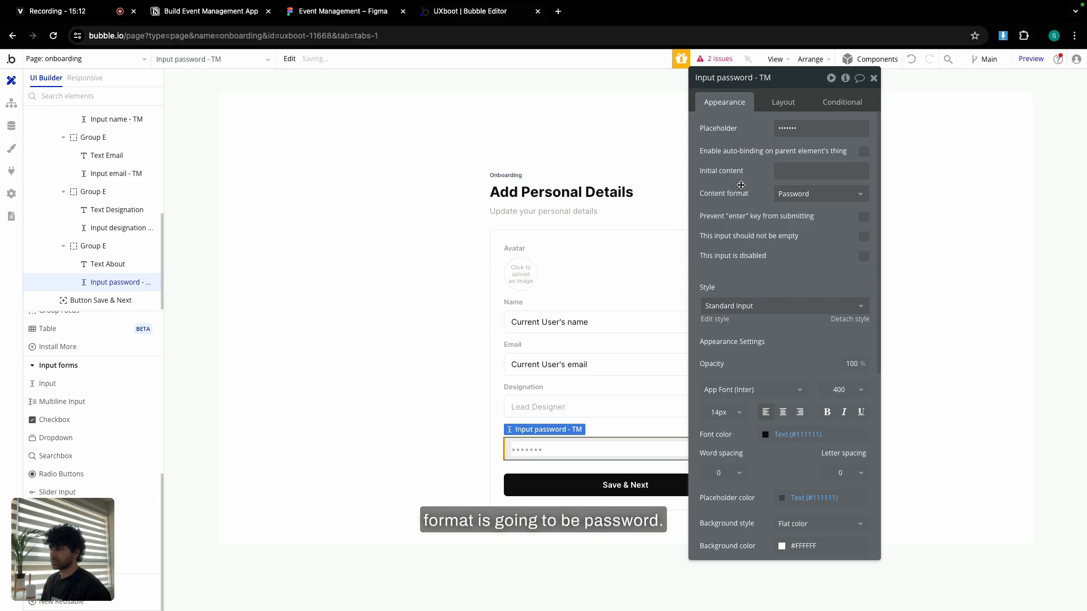
left_click(874, 77)
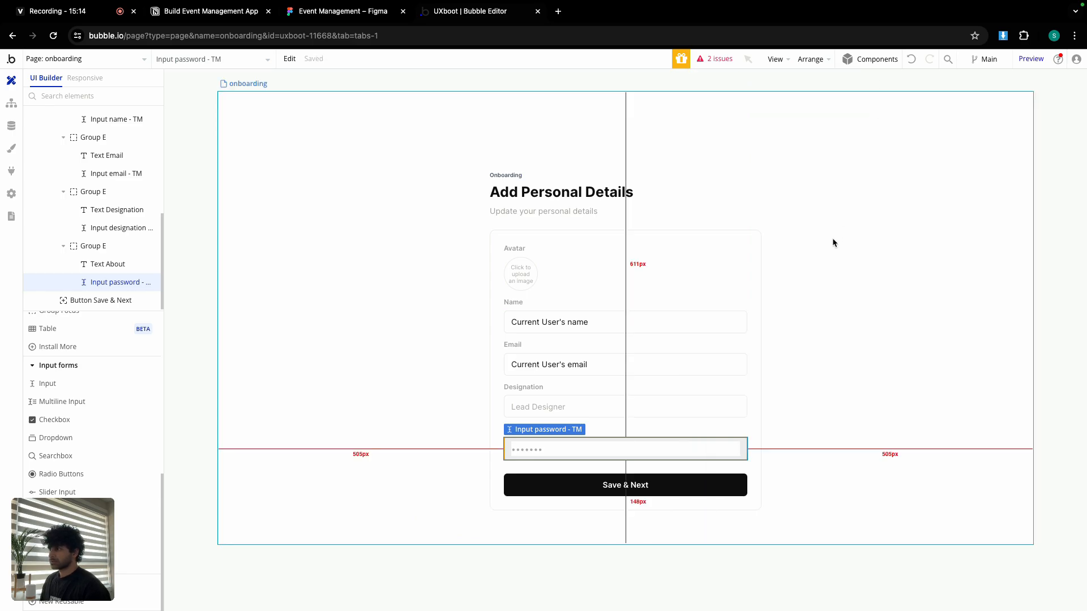
double_click(658, 485)
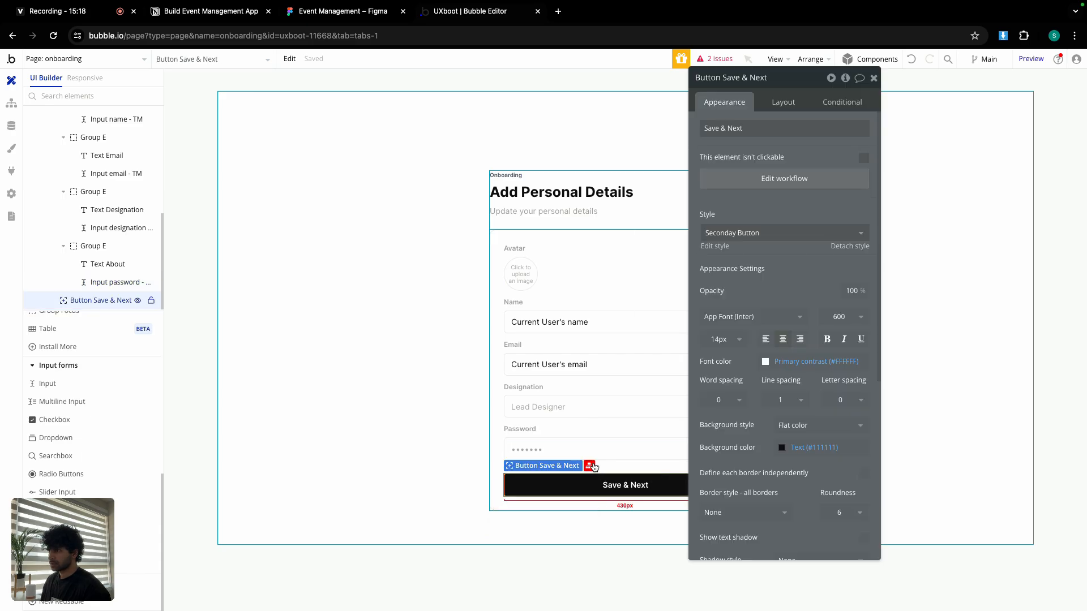
Remove the about change and save the TM picture uploader's value as avatar.
left_click(789, 186)
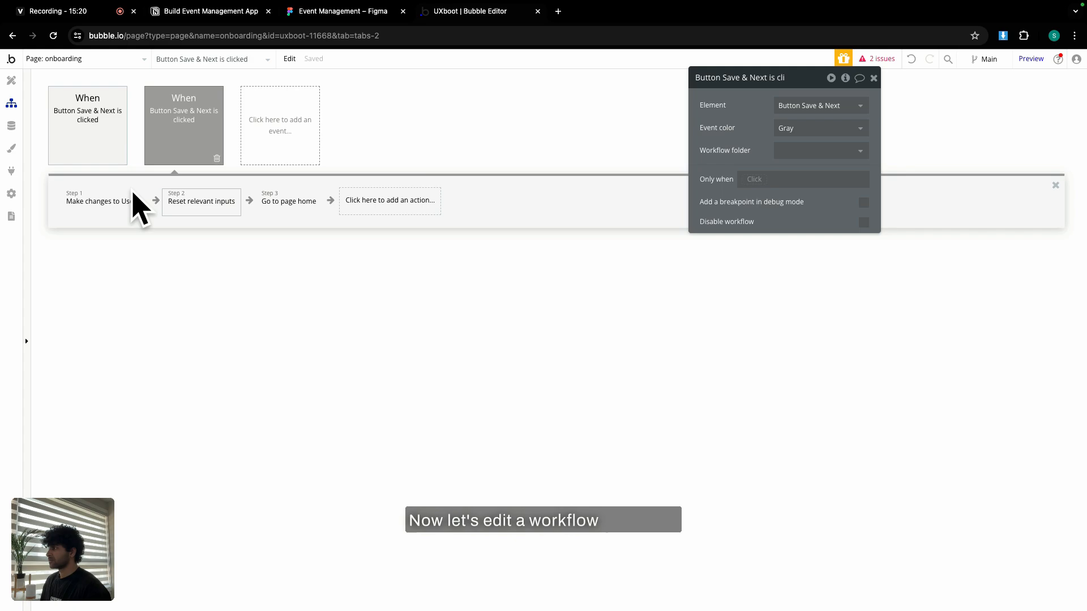
left_click(92, 196)
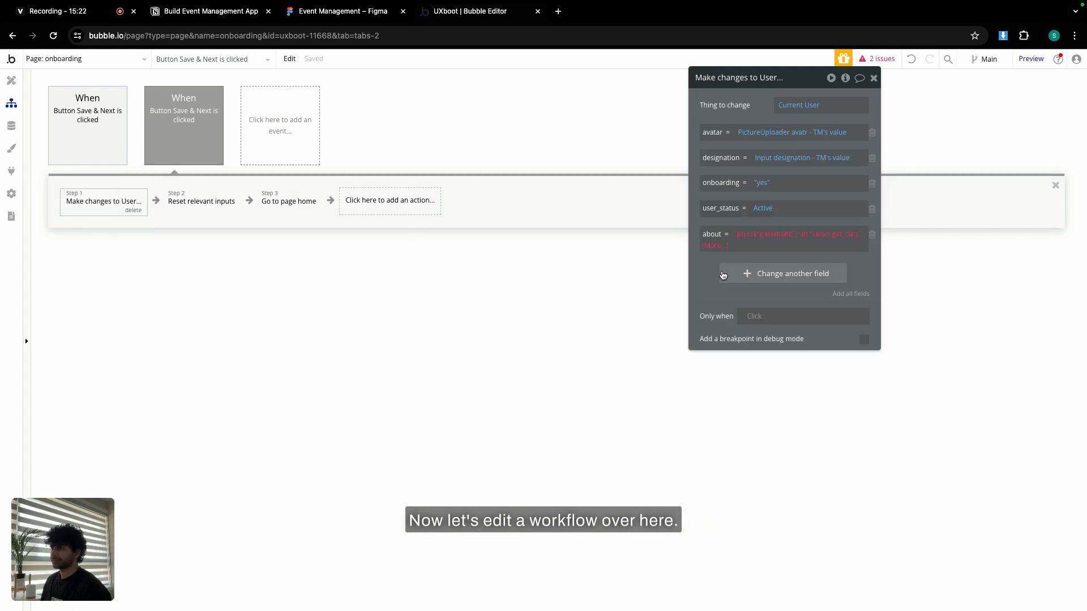
left_click(872, 236)
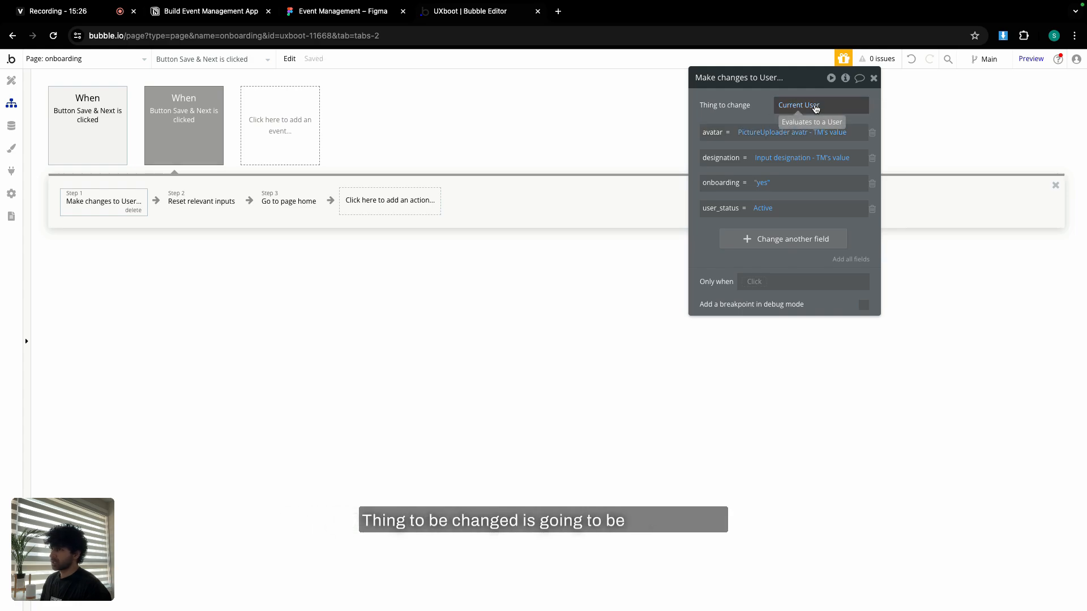
left_click(753, 137)
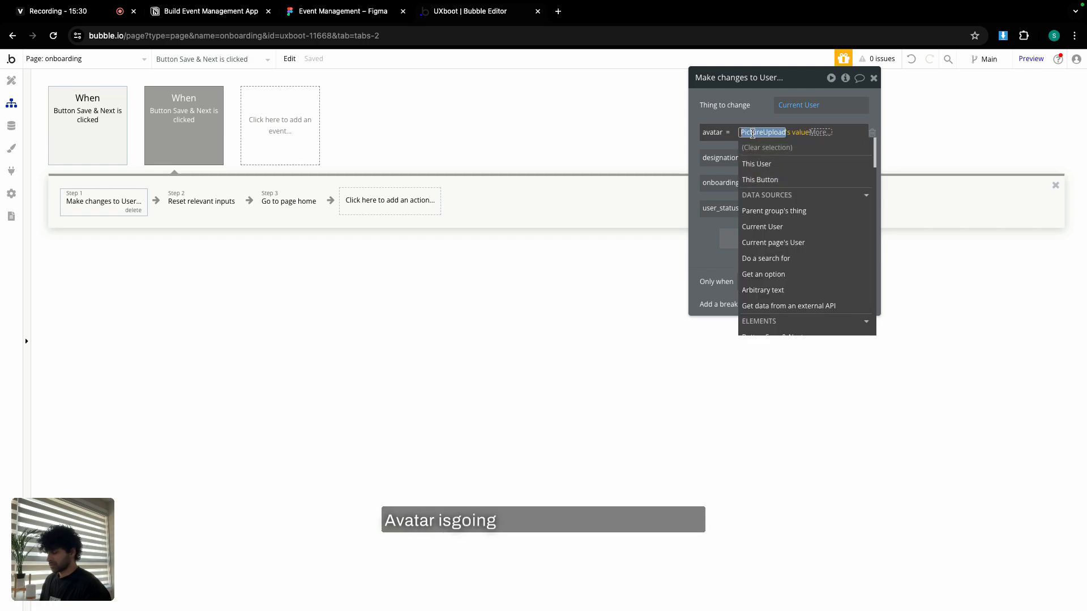
type("pic")
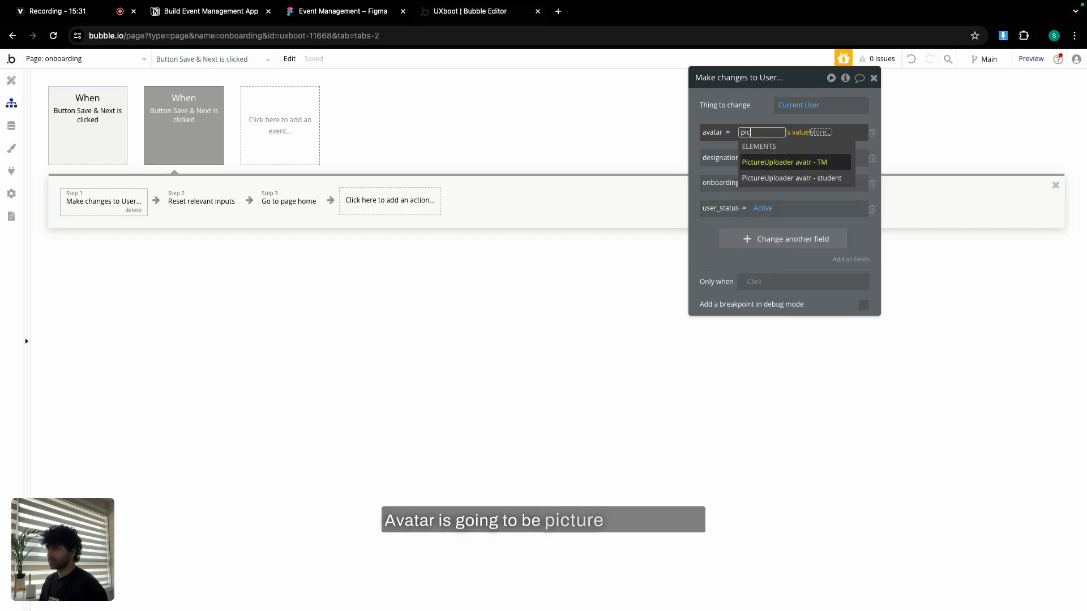
left_click(822, 163)
left_click(770, 158)
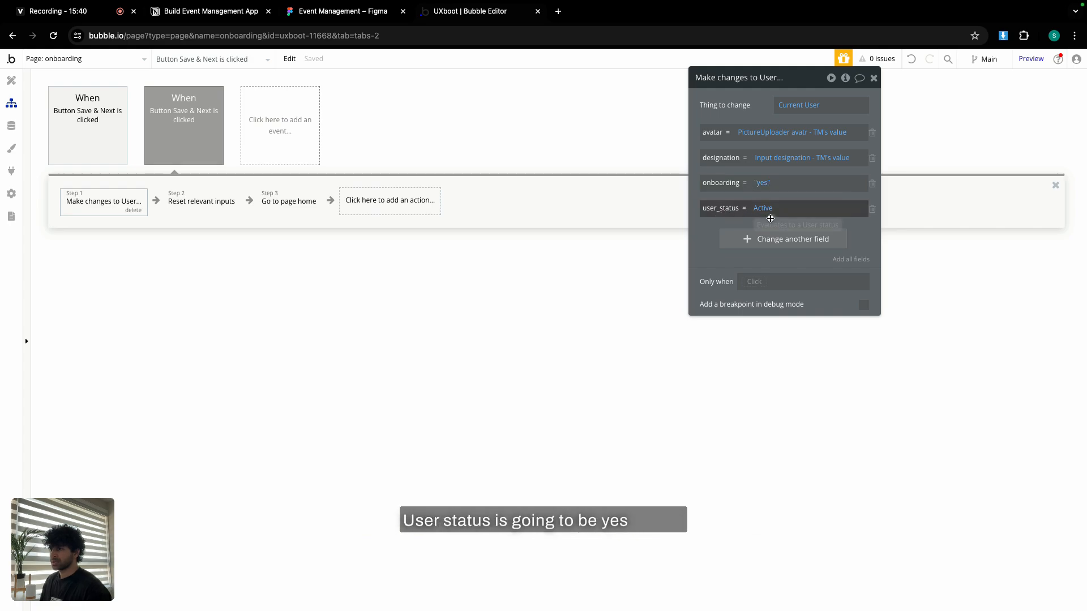
Add temp_password to the user changes, set to "no".
left_click(743, 240)
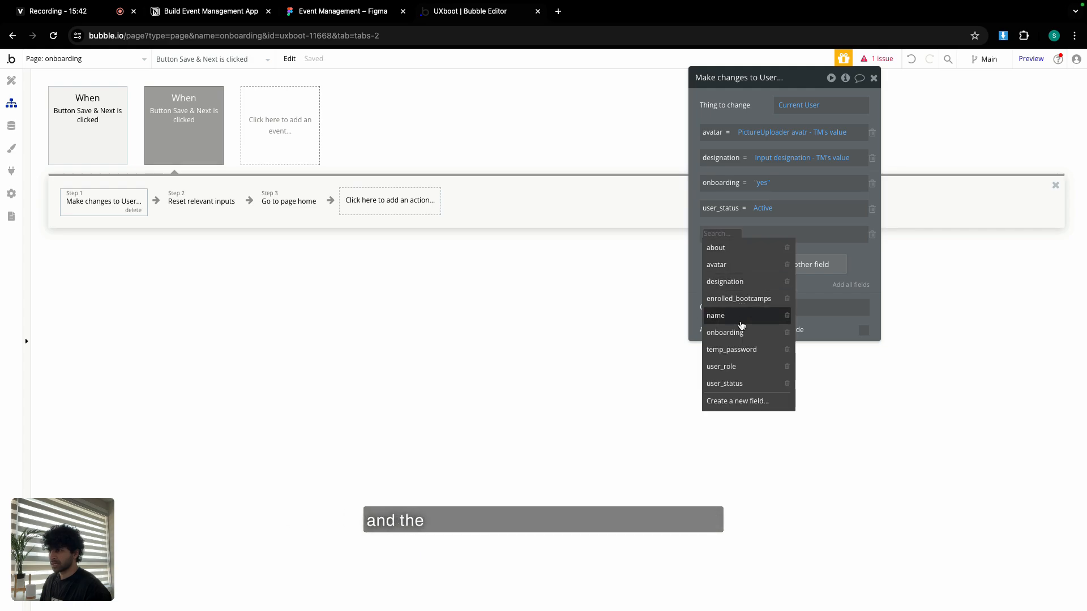
left_click(717, 349)
left_click(775, 235)
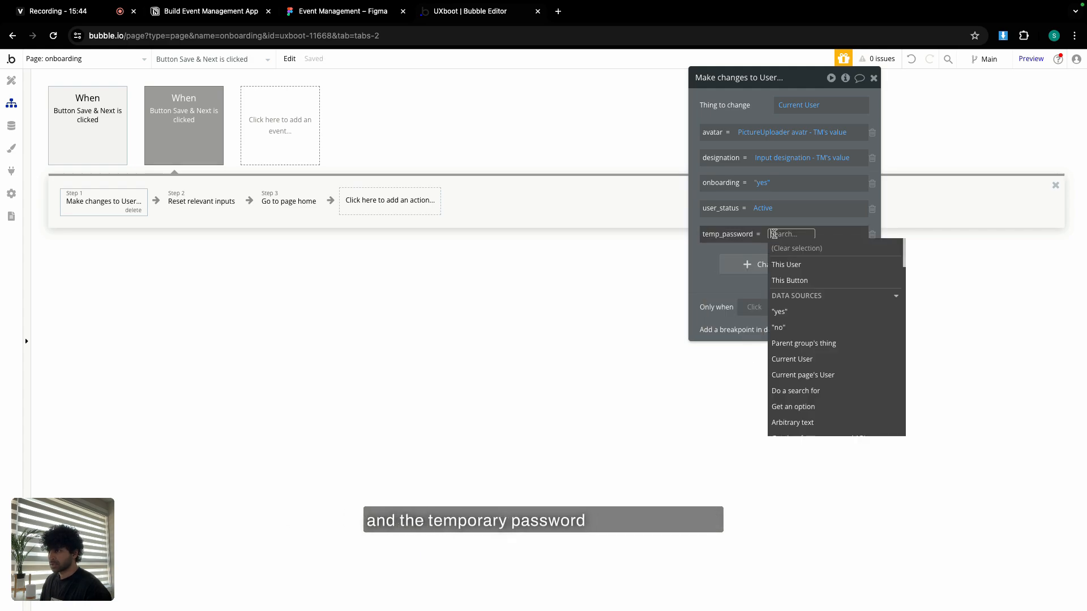
left_click(778, 328)
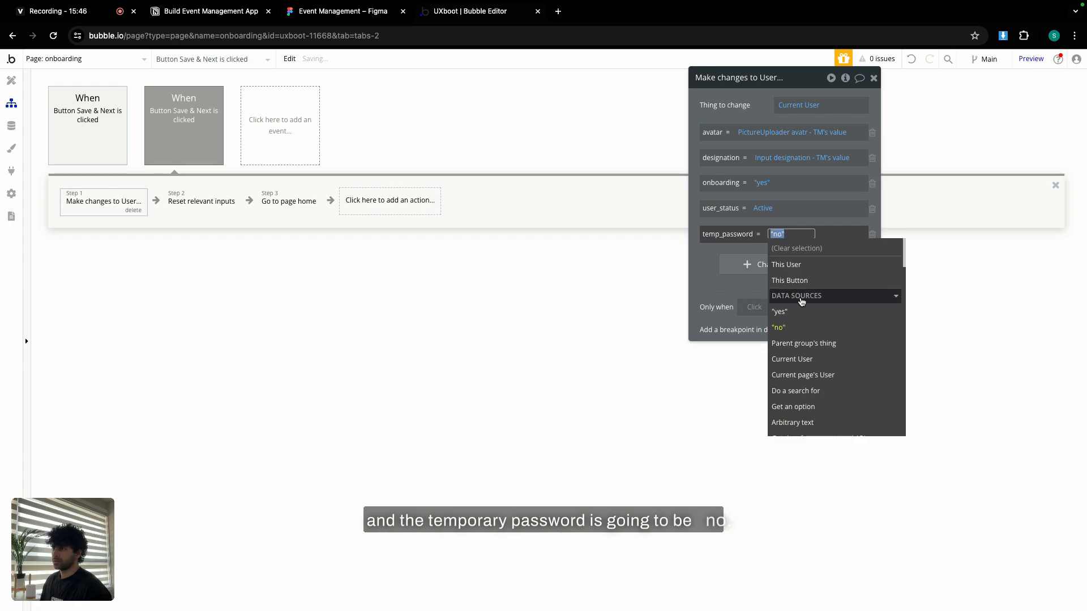
left_click(874, 78)
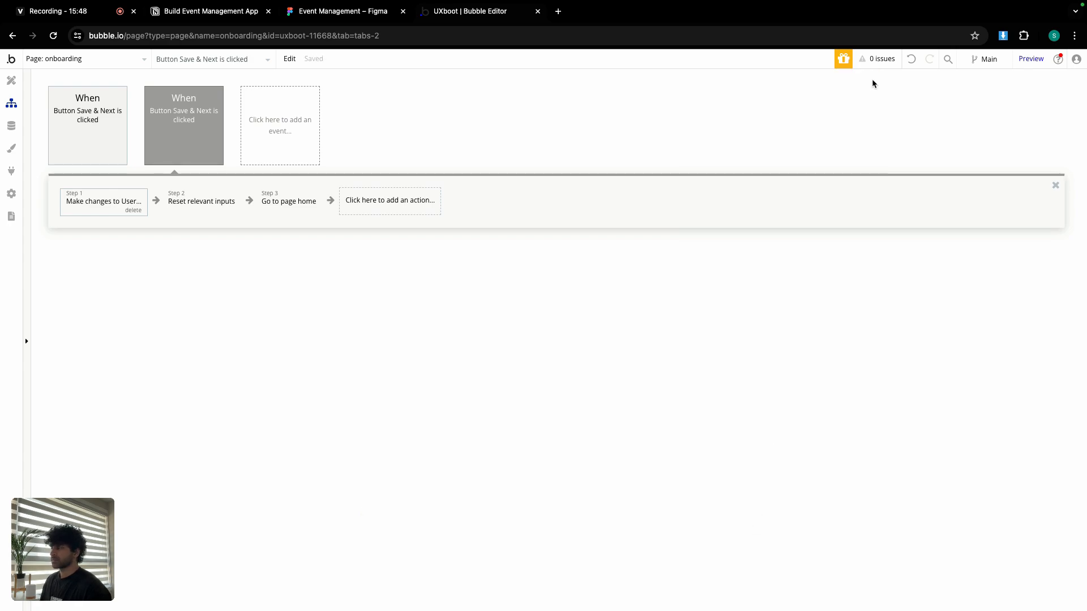
Delete the Go to page home and Reset relevant inputs steps; add Update the user's credentials.
left_click(372, 205)
left_click(305, 202)
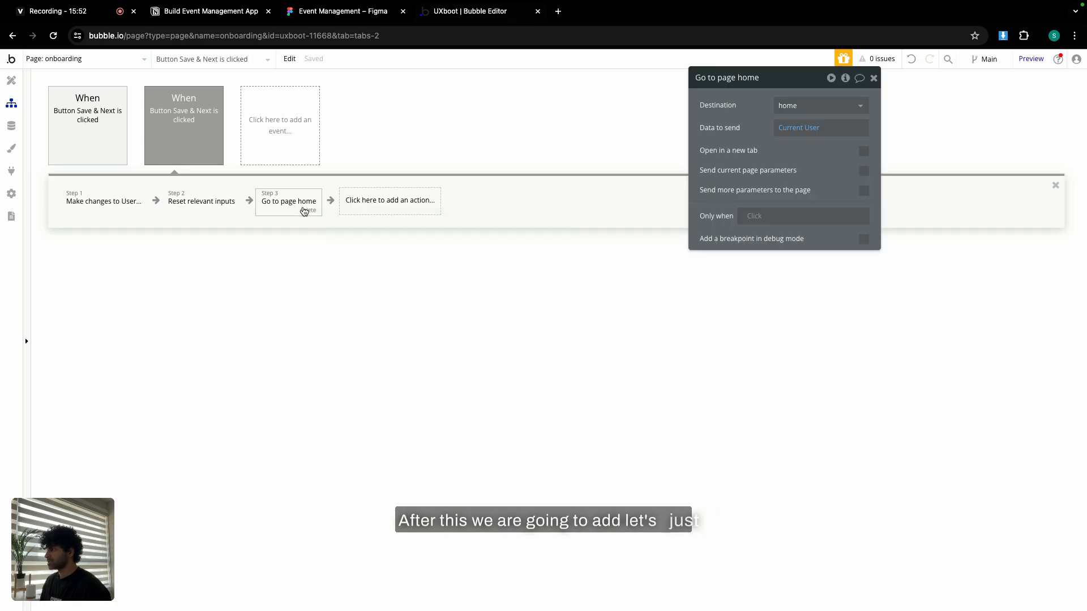
key("Delete")
left_click(214, 203)
key("Delete")
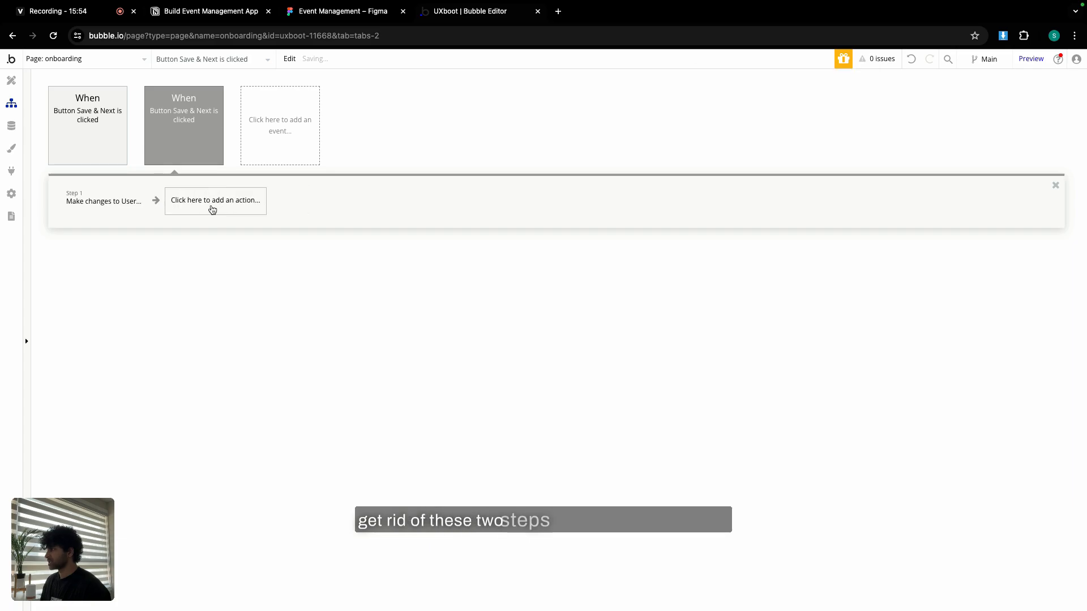
left_click(214, 210)
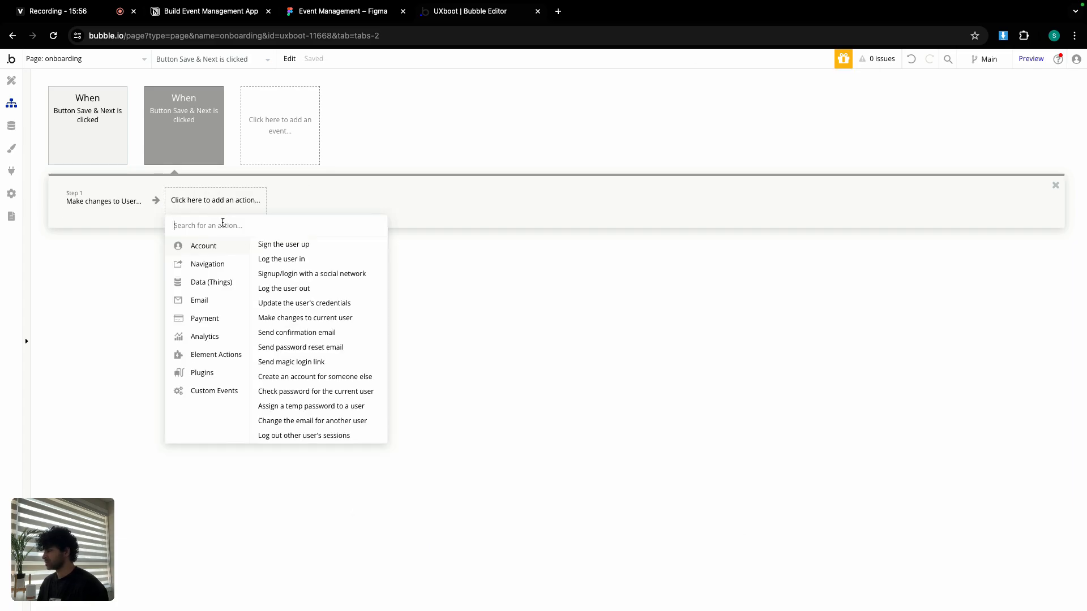
left_click(304, 304)
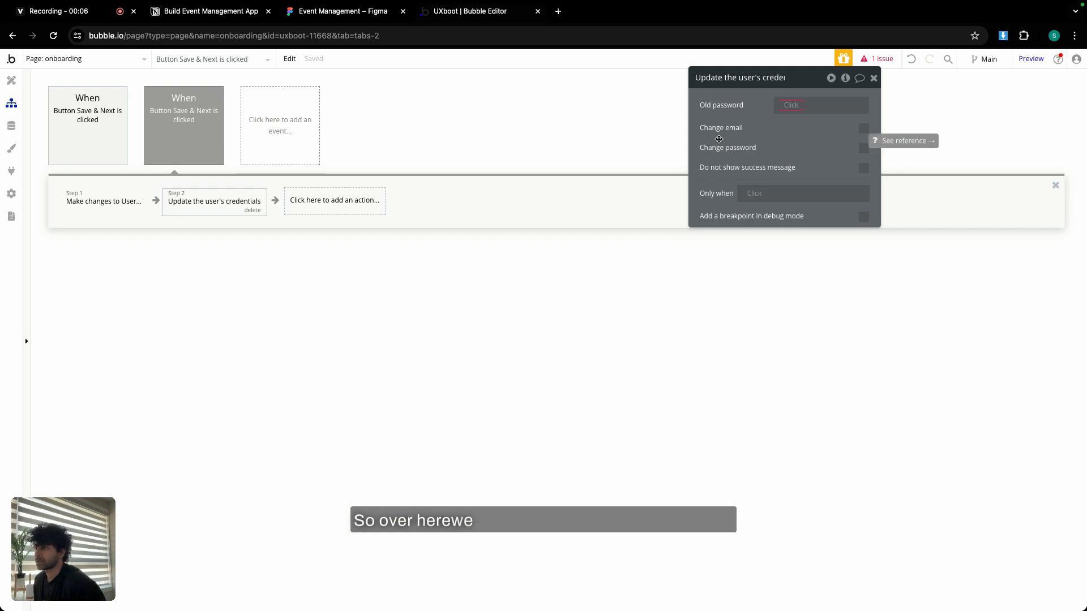
left_click(11, 80)
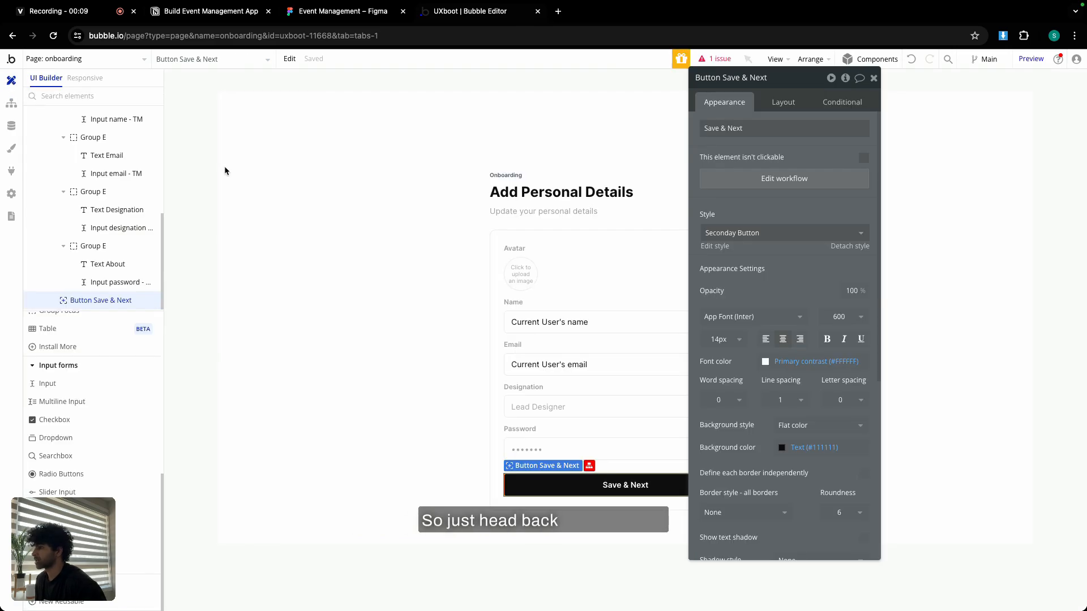
Duplicate the Password field group below the original.
left_click(872, 79)
double_click(554, 436)
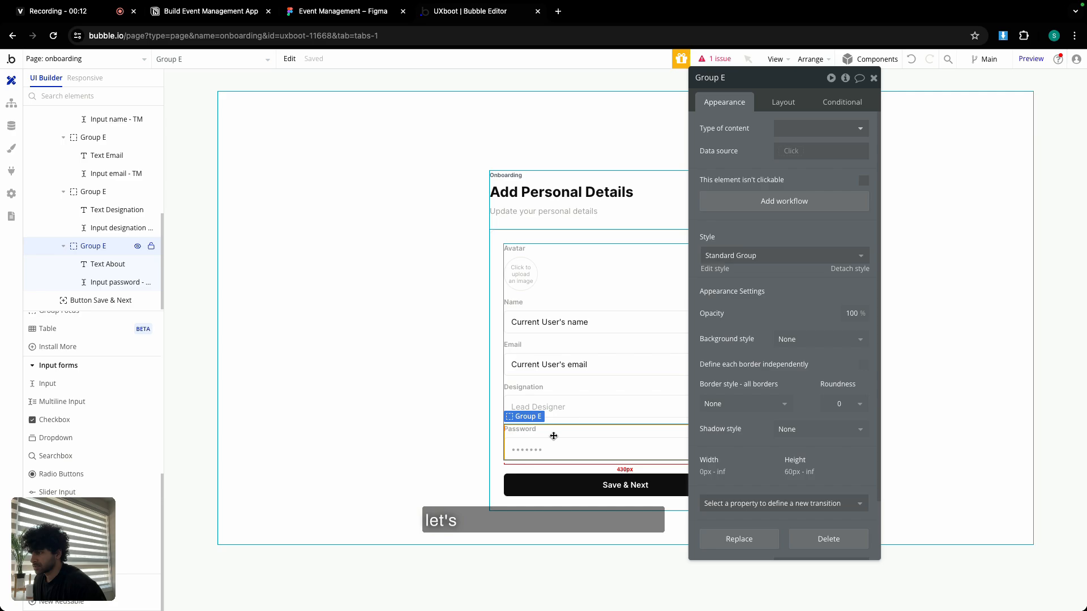
key("ctrl+c")
key("ctrl+v")
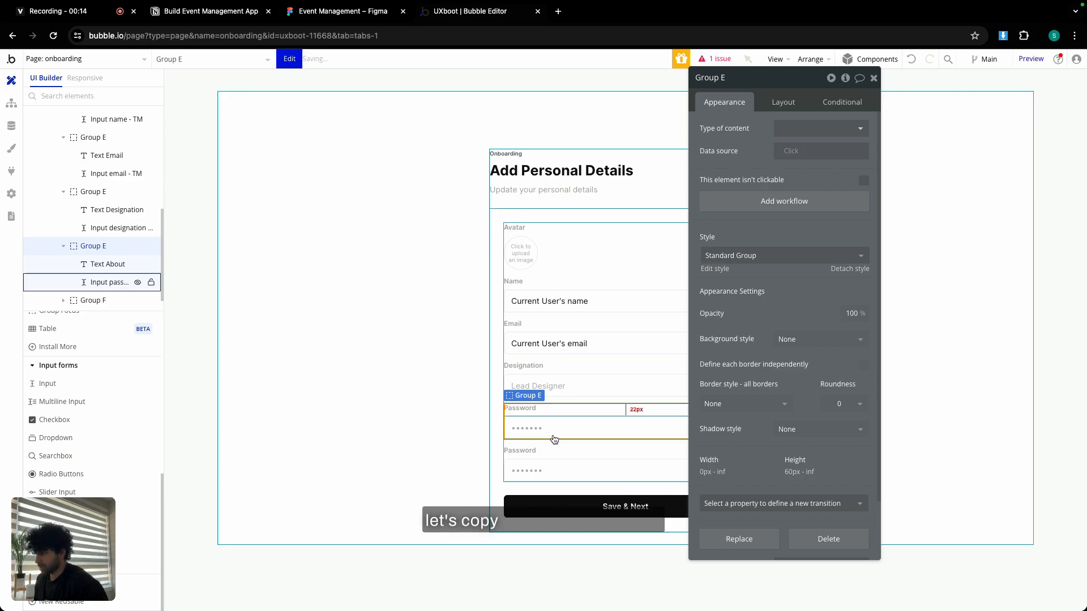
Relabel and rename the two fields as Old Password and New Password inputs.
left_click(582, 408)
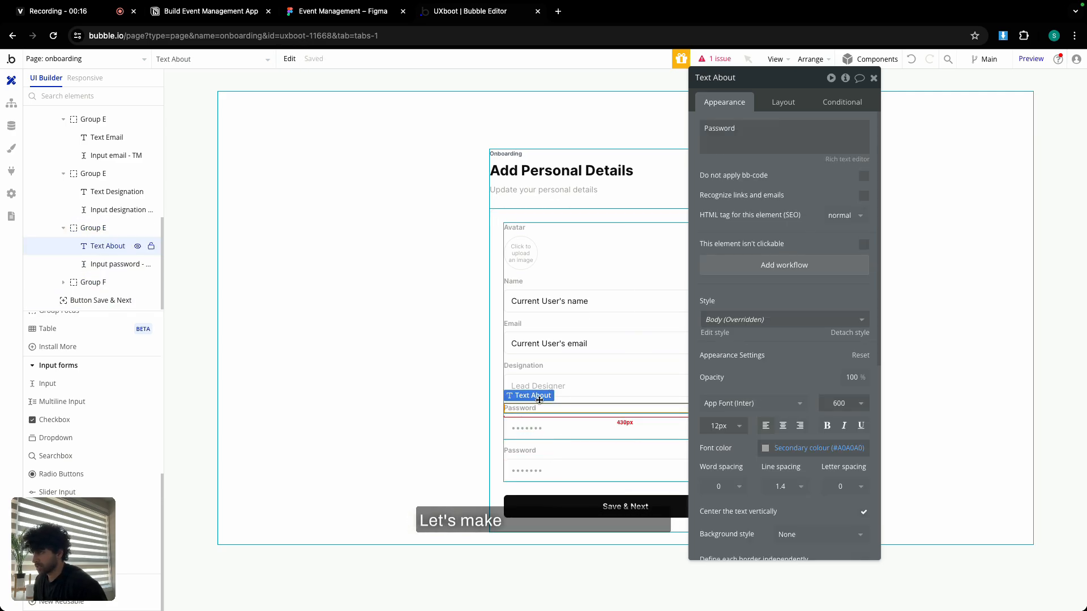
double_click(704, 129)
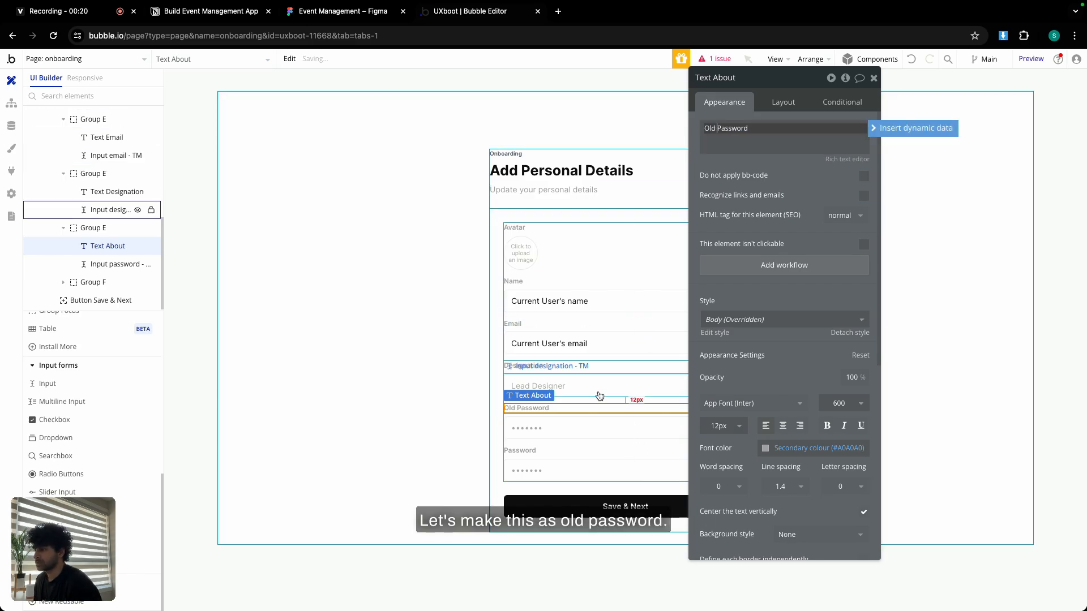
left_click(609, 427)
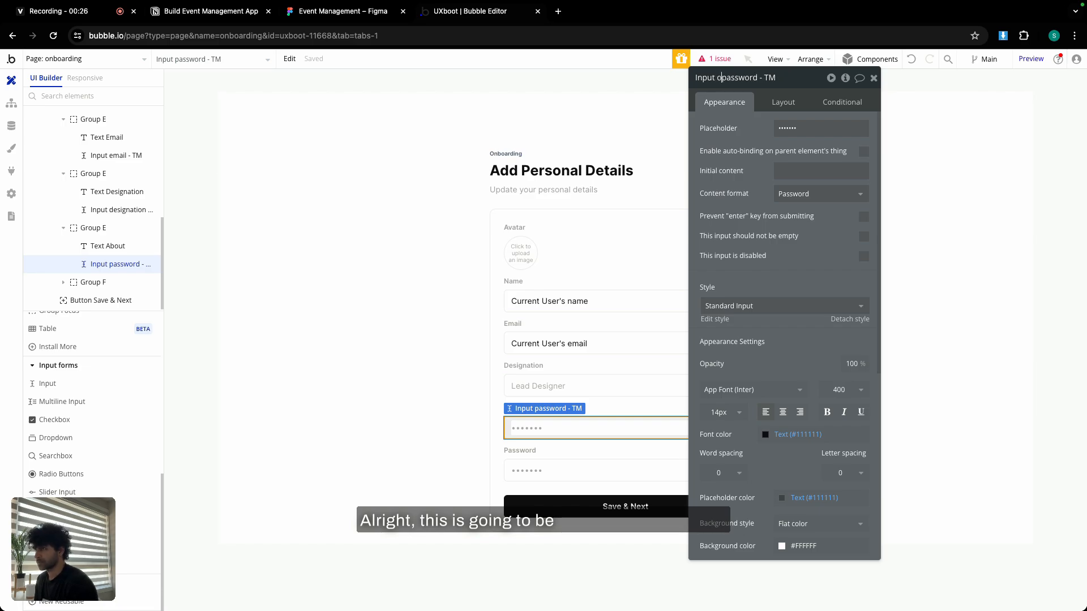
type("ld")
left_click(588, 464)
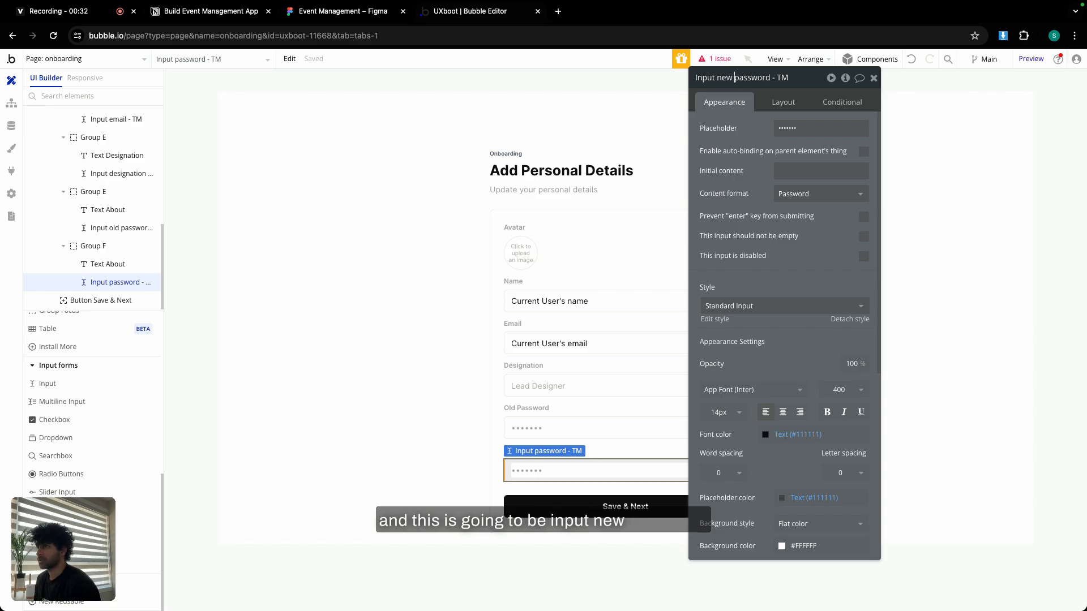
left_click(107, 263)
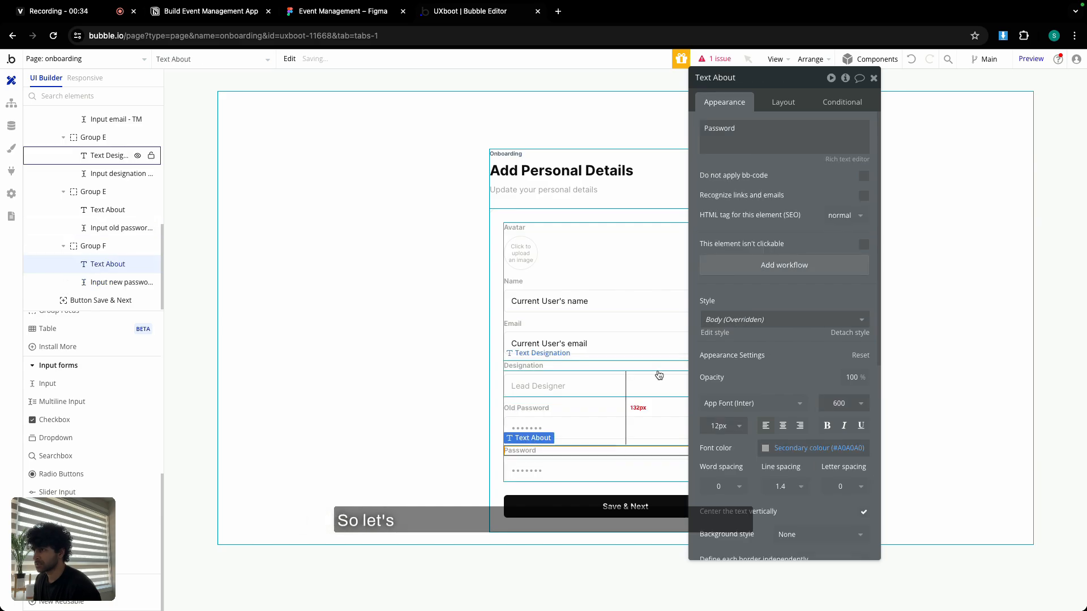
double_click(711, 129)
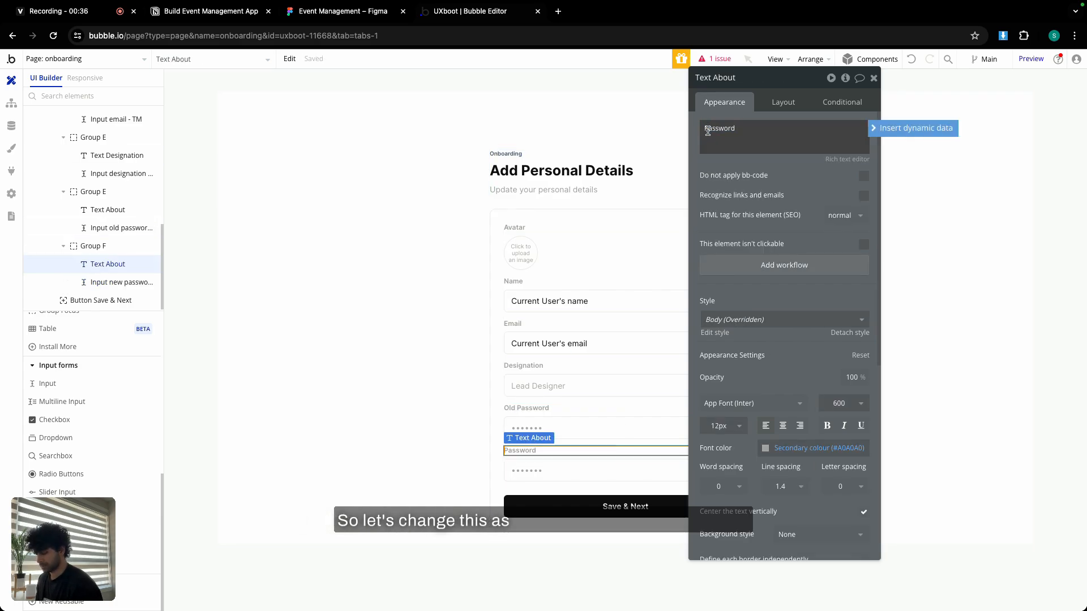
type(".")
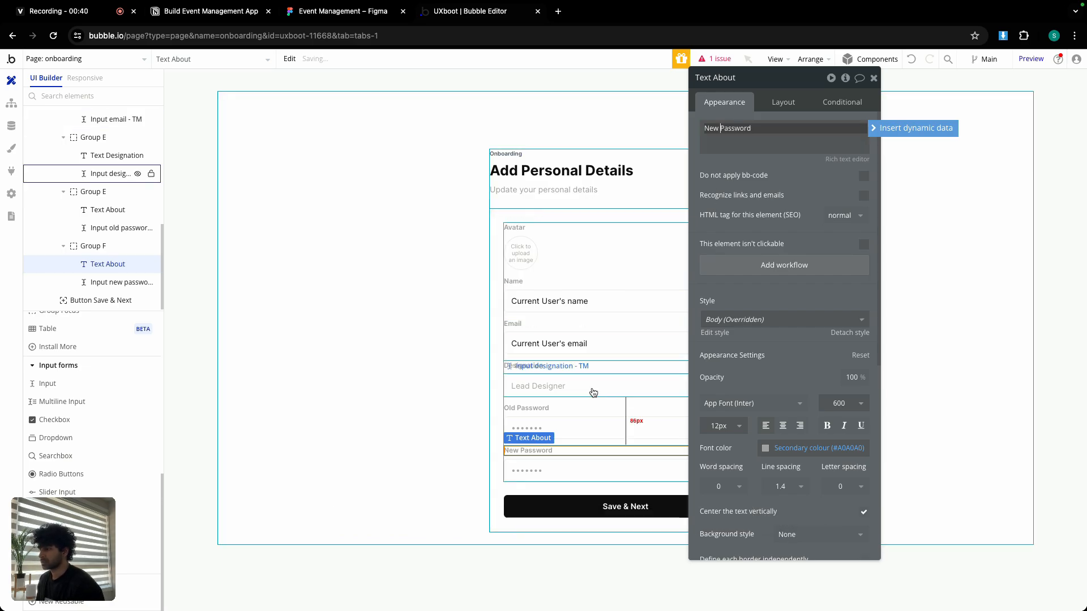
left_click(10, 103)
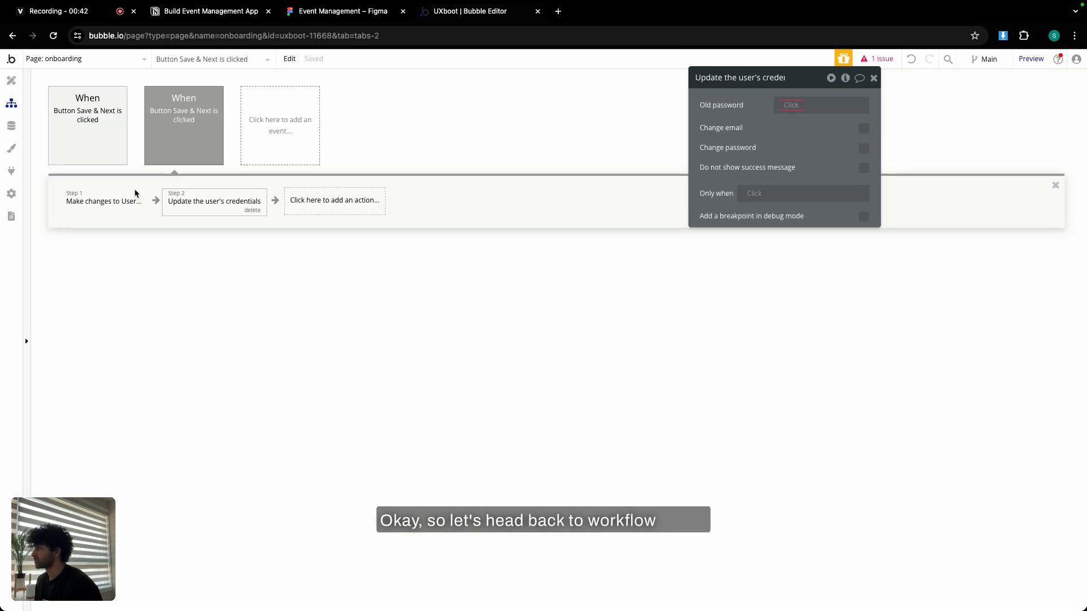
Set Old password to Input old password - TM's value and turn on Change password.
left_click(792, 104)
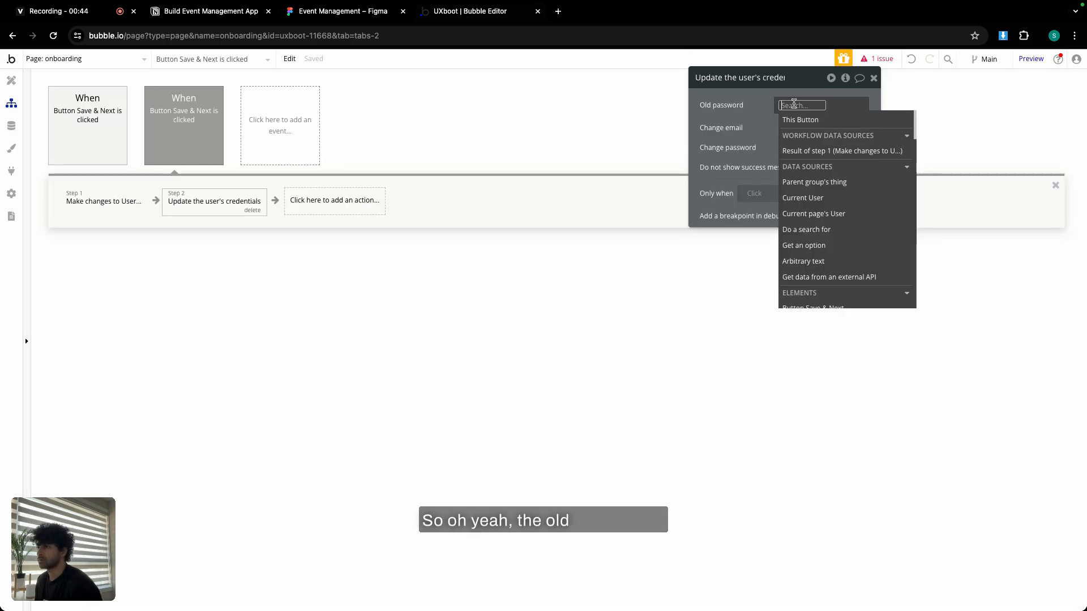
type("old")
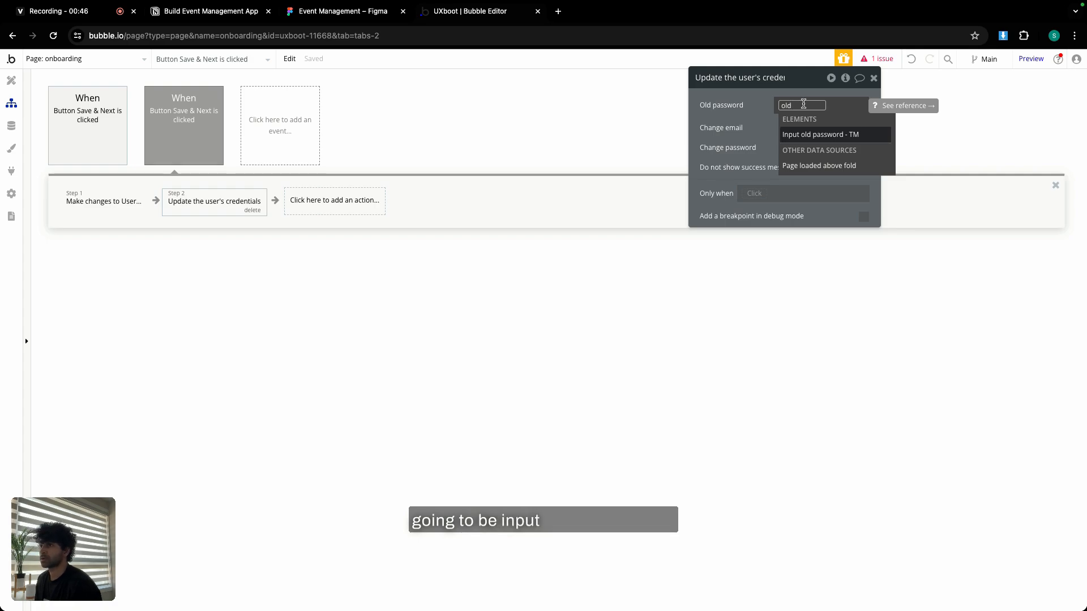
left_click(800, 138)
left_click(809, 143)
left_click(762, 120)
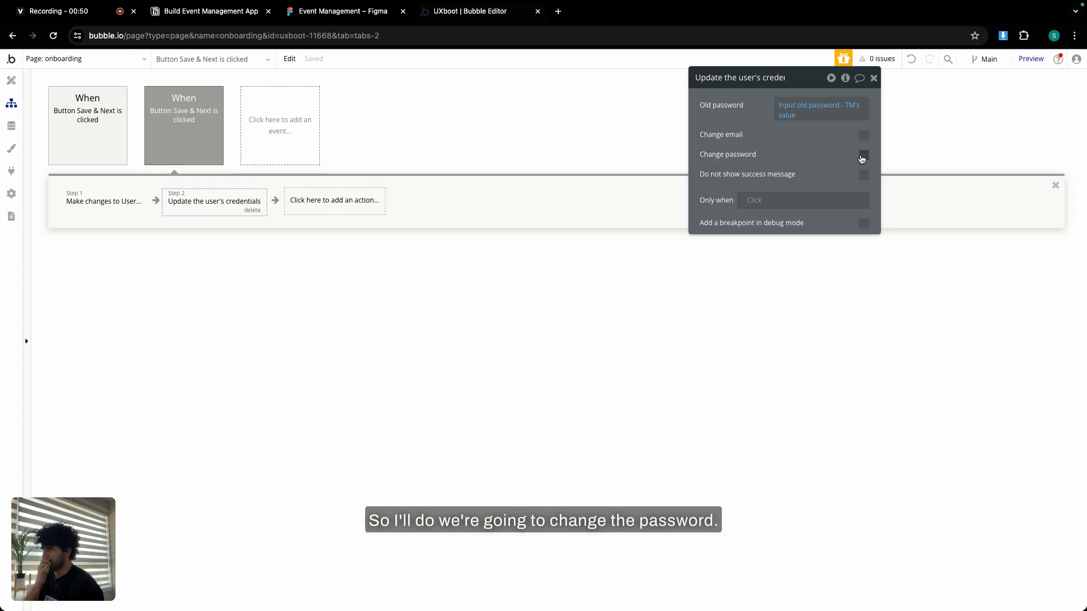
left_click(862, 156)
Set New password to Input new password - TM's value.
left_click(792, 176)
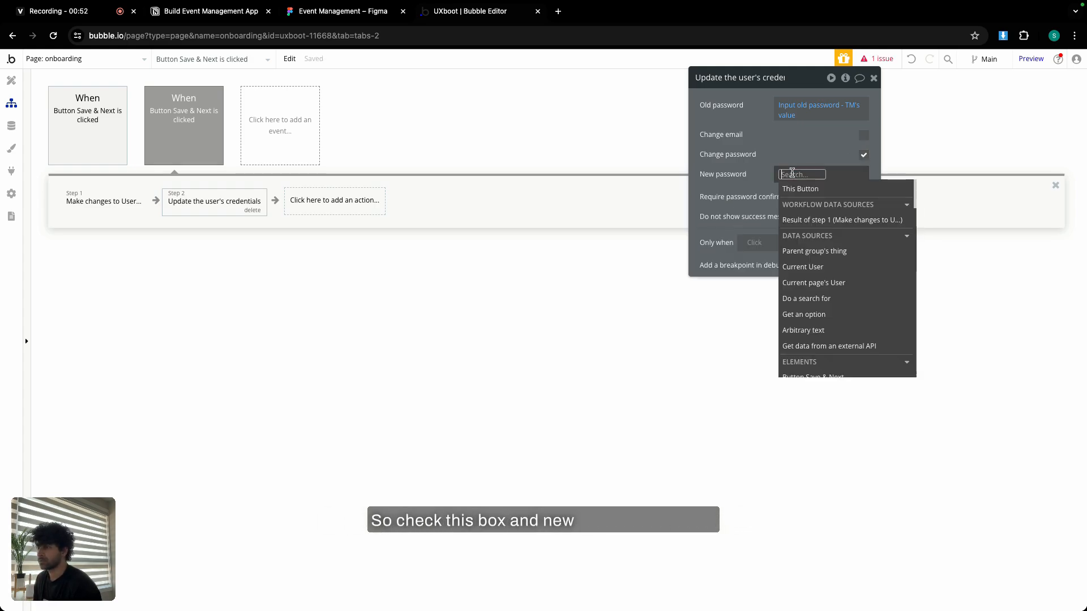
type("new")
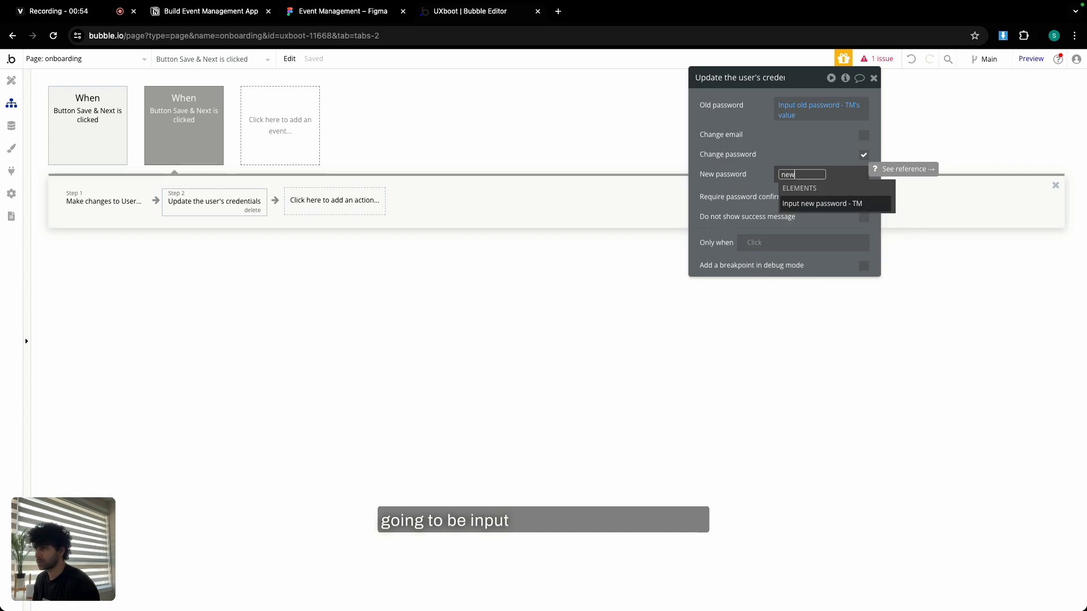
left_click(813, 205)
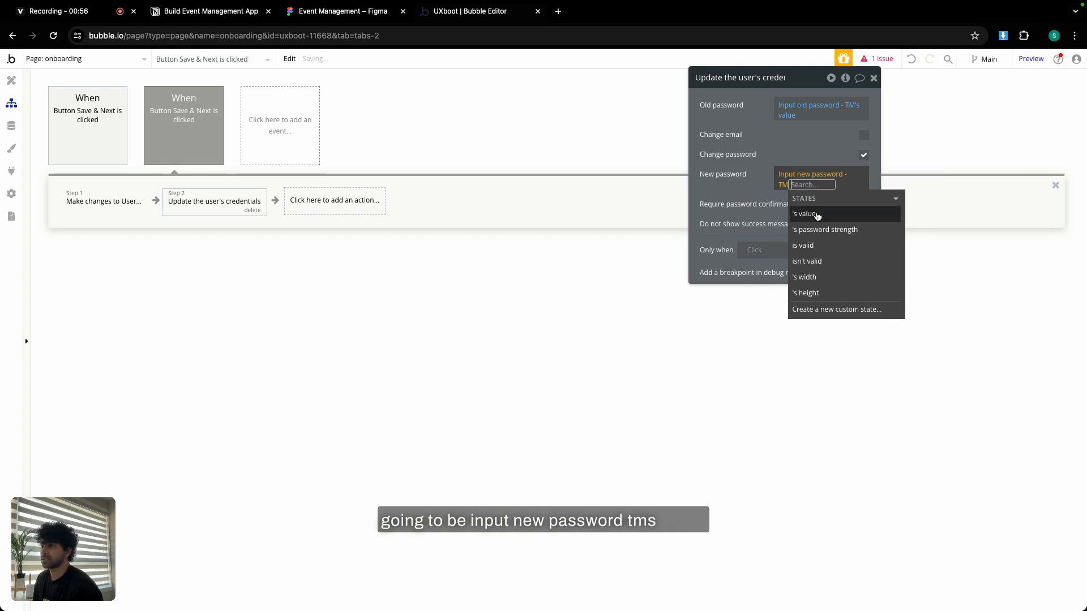
left_click(817, 214)
left_click(764, 175)
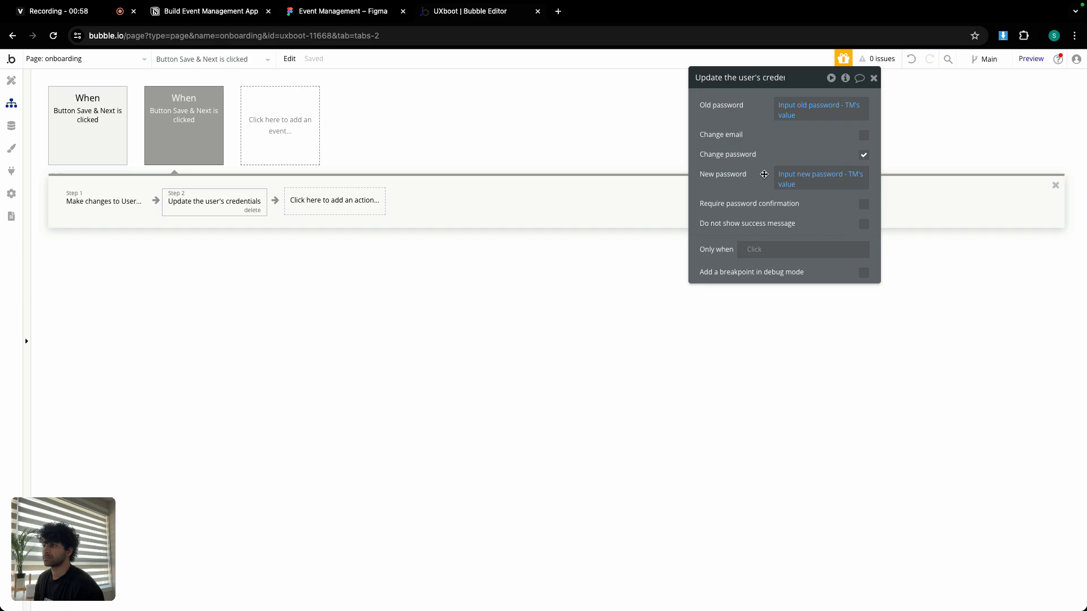
left_click(324, 202)
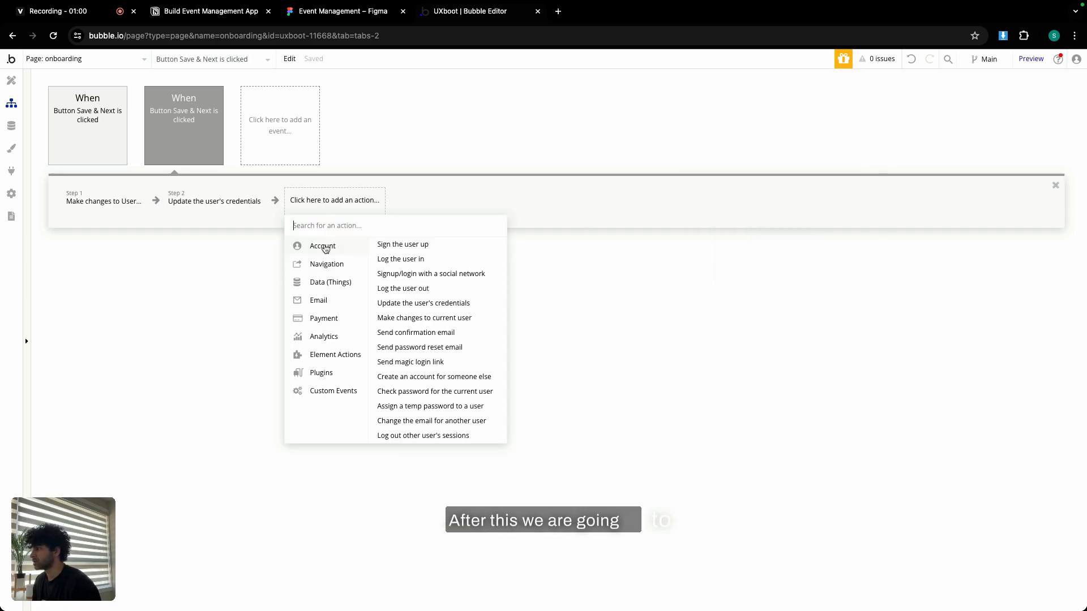
Add a Go to page step to dashboard passing Current User, then reselect Save & Next.
left_click(392, 245)
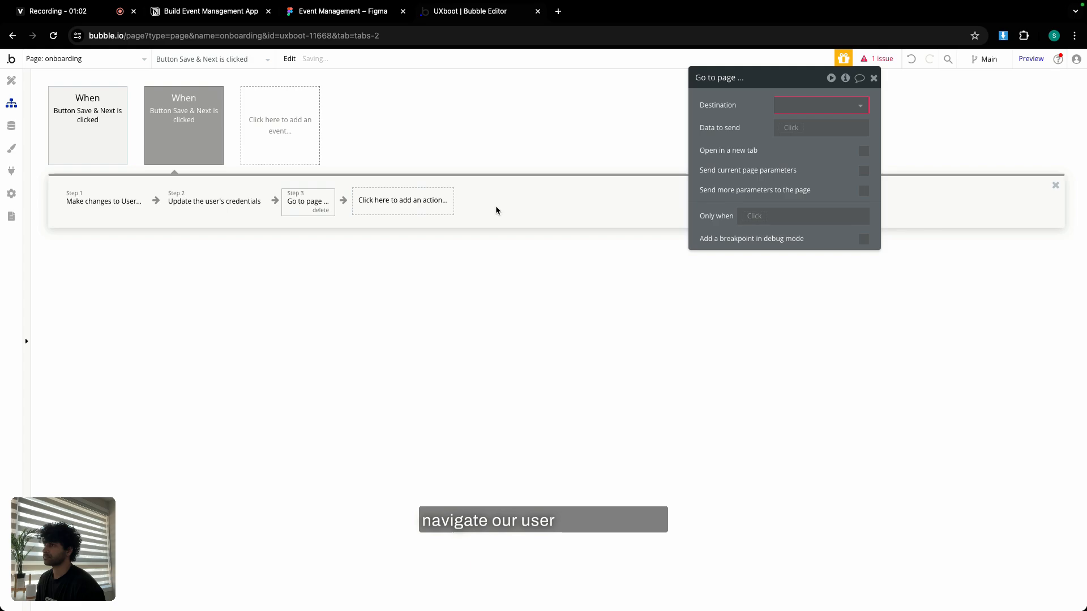
left_click(807, 107)
left_click(798, 134)
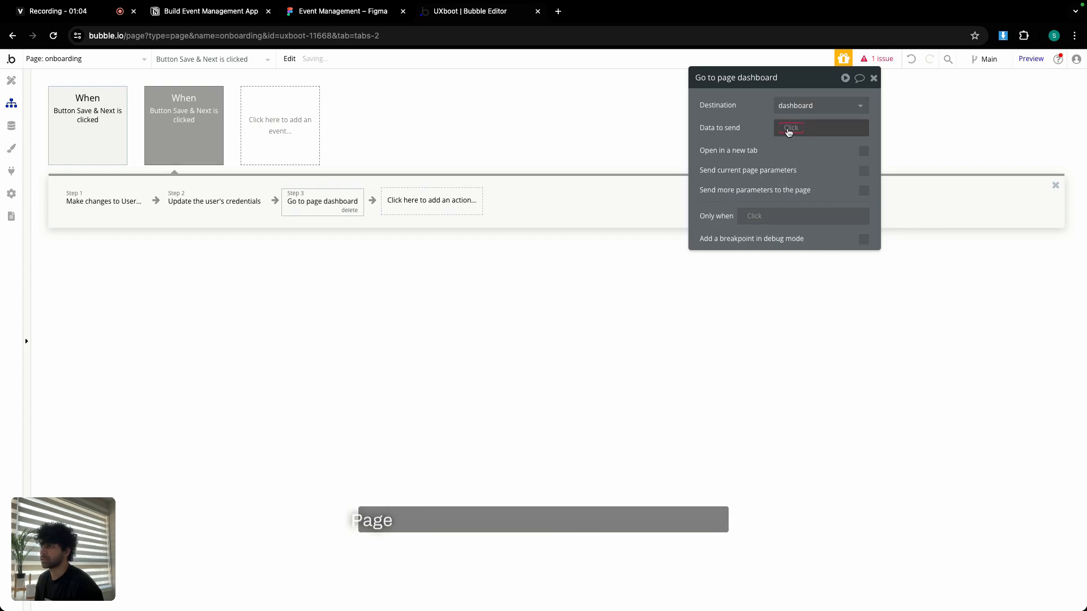
left_click(788, 129)
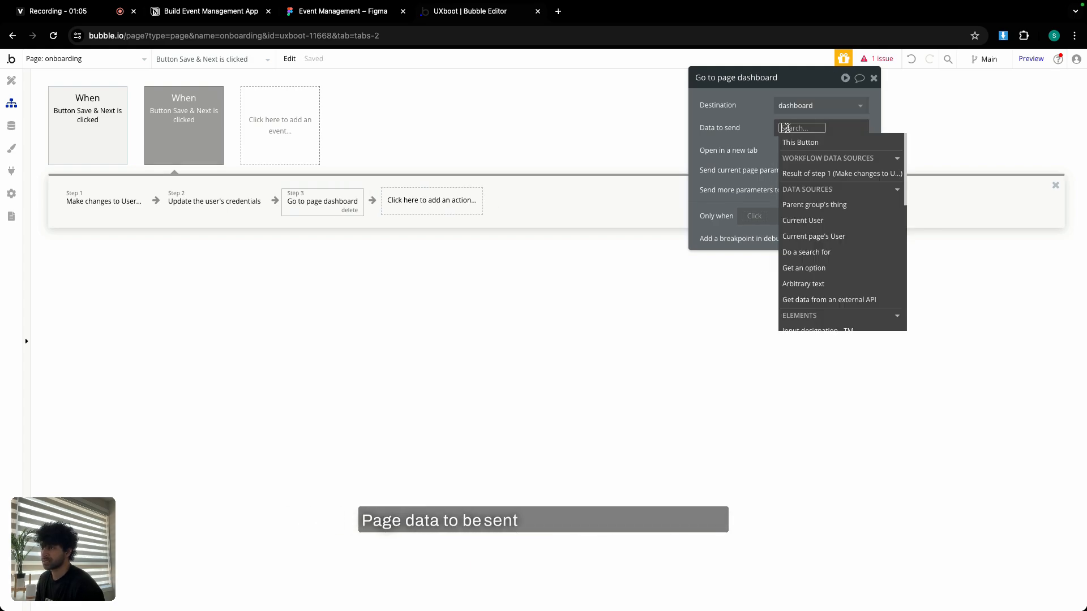
left_click(815, 213)
left_click(753, 144)
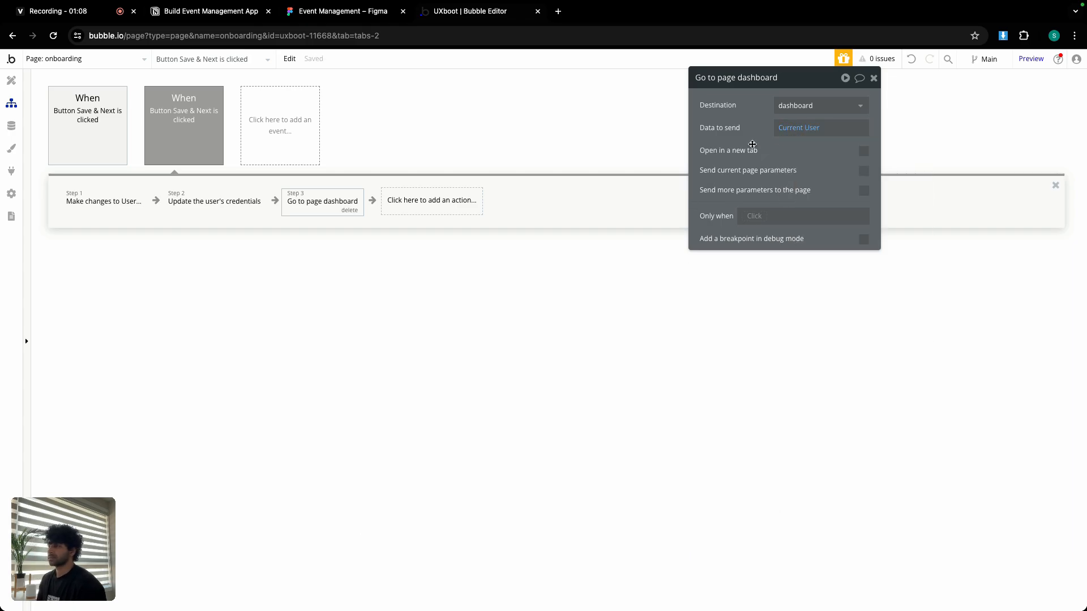
left_click(11, 80)
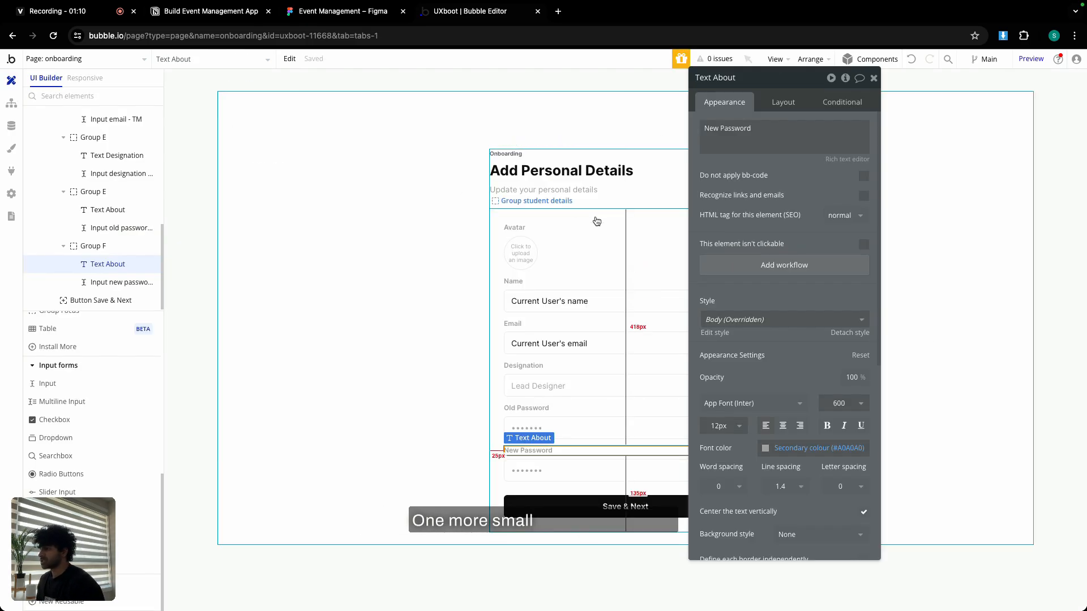
left_click(581, 504)
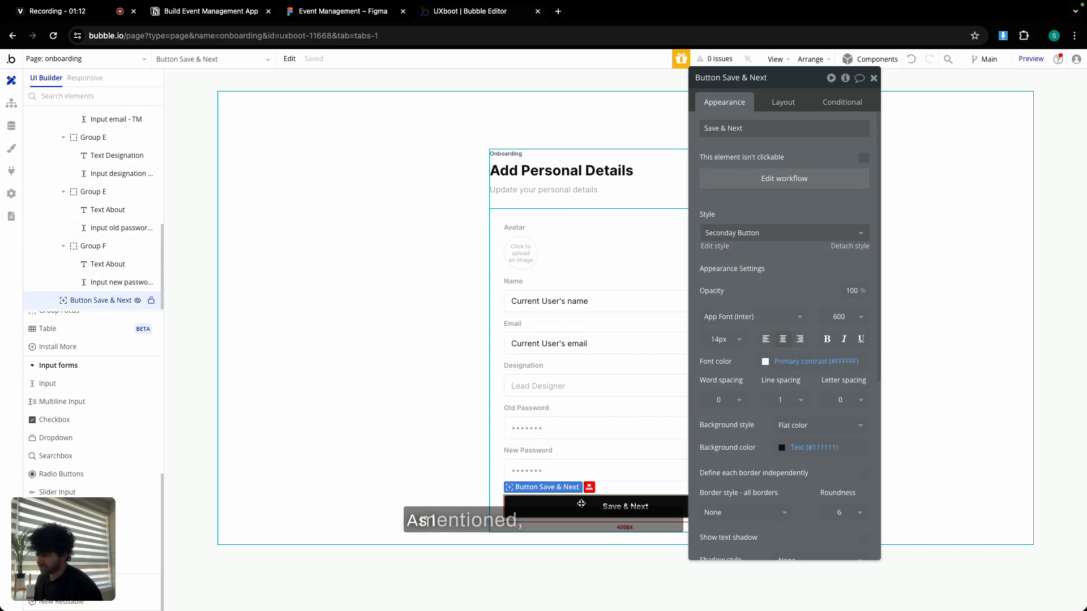
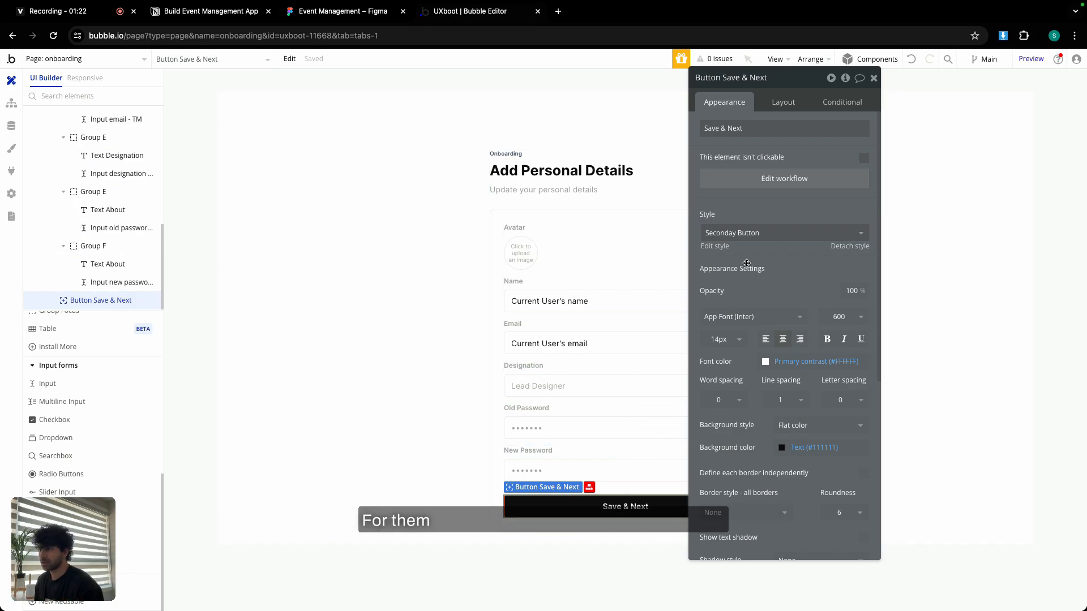
Give the Save & Next button the Primary Button style.
left_click(755, 232)
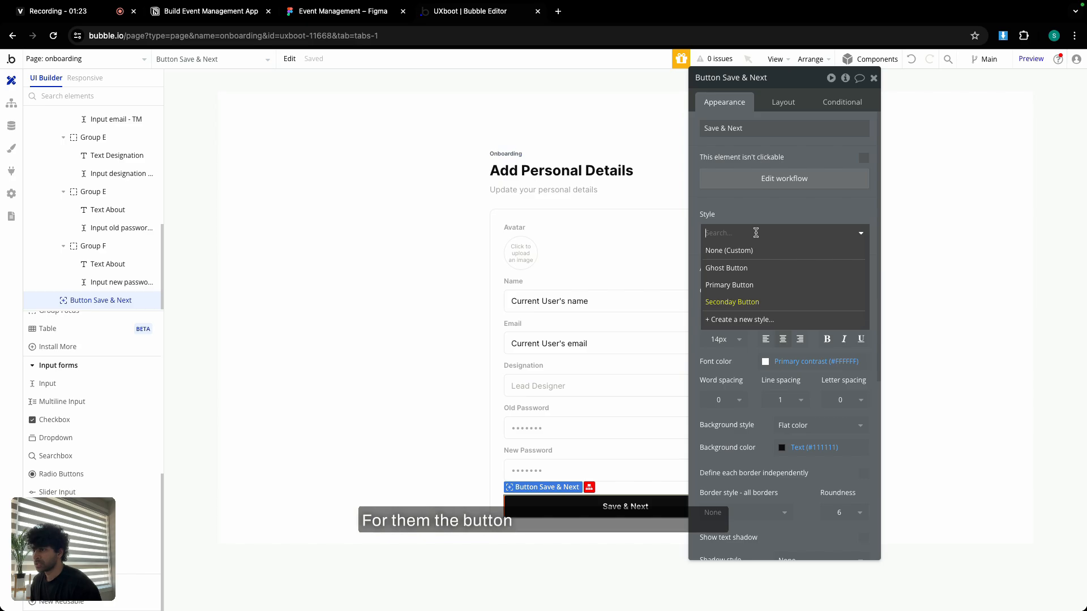
left_click(738, 284)
left_click(873, 79)
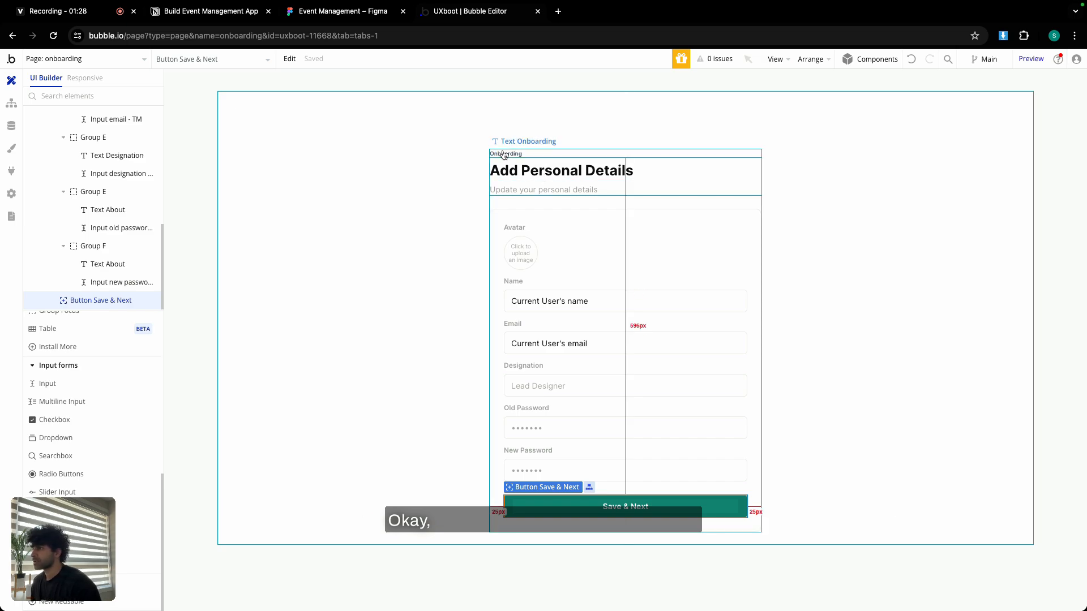
Switch the editor to the onboarding page.
left_click(59, 60)
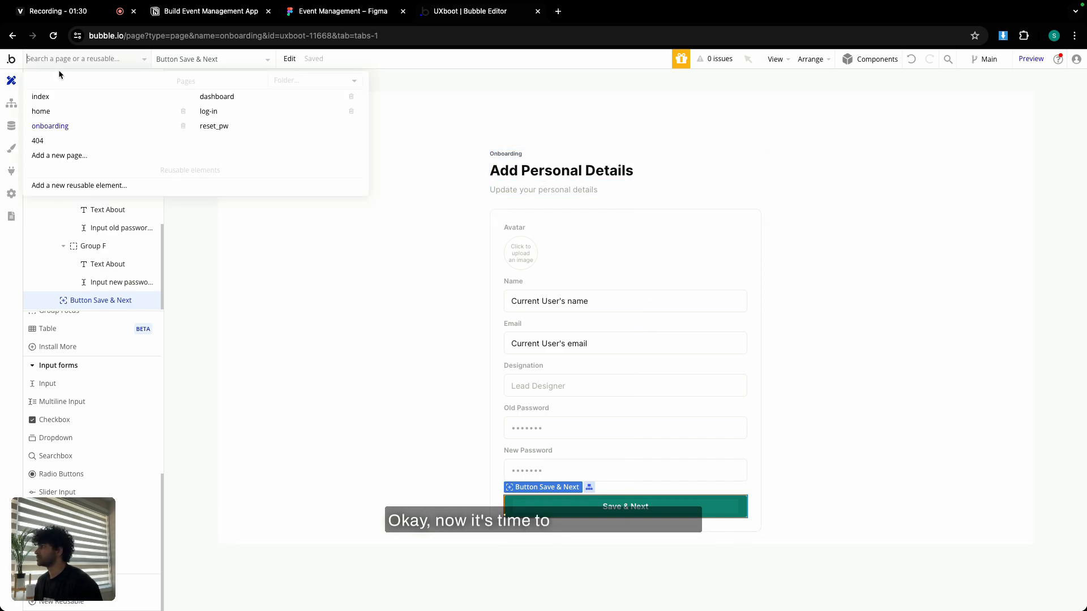
mouse_move(61, 97)
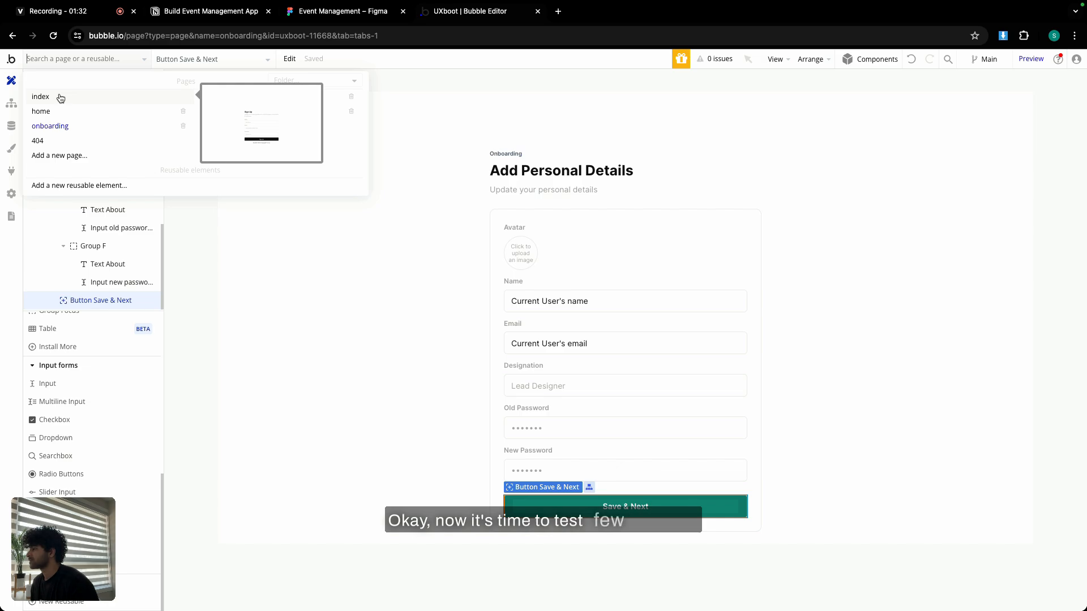
mouse_move(66, 127)
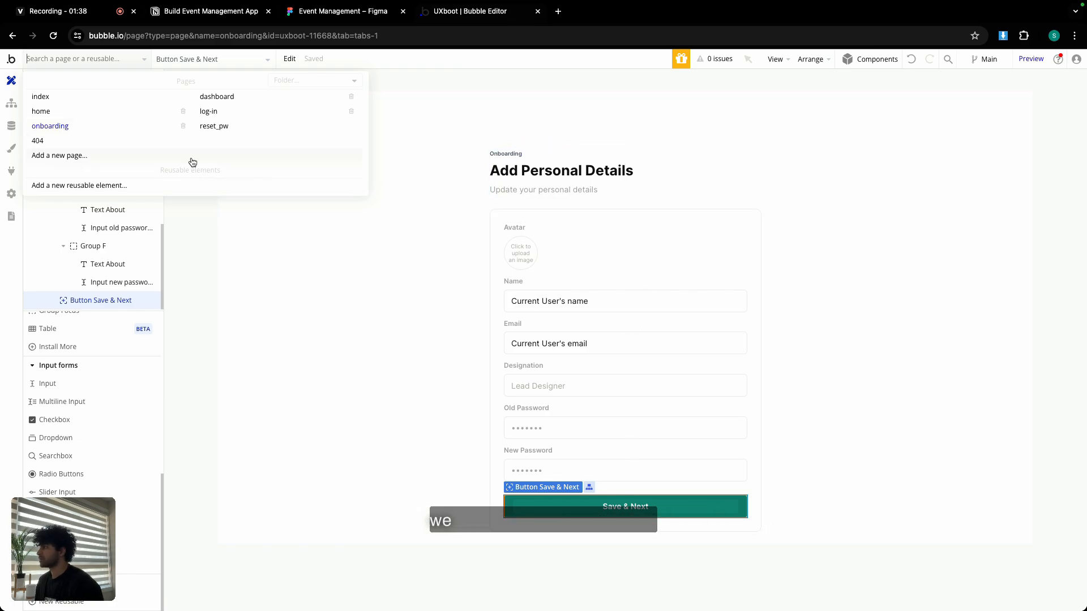
left_click(352, 215)
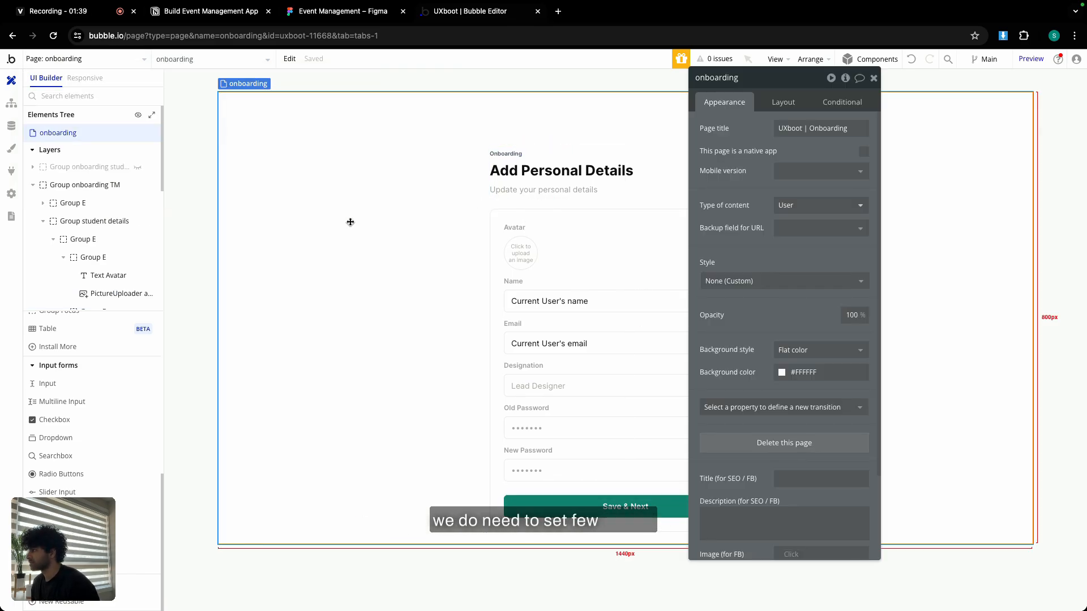
Set Group onboarding TM to start hidden and collapse when hidden, then hide it in the editor.
left_click(32, 185)
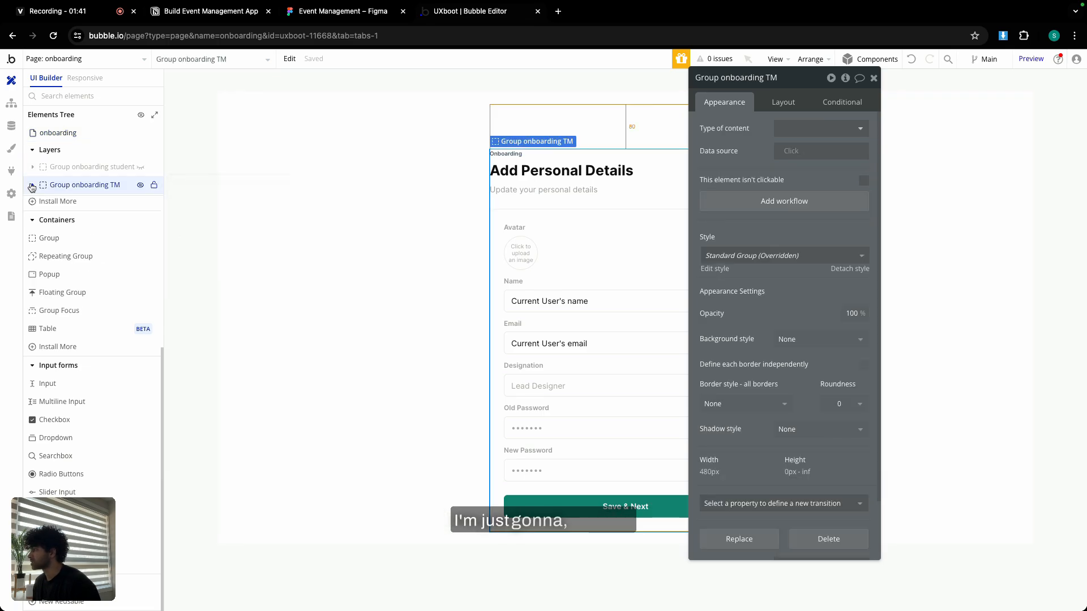
left_click(140, 185)
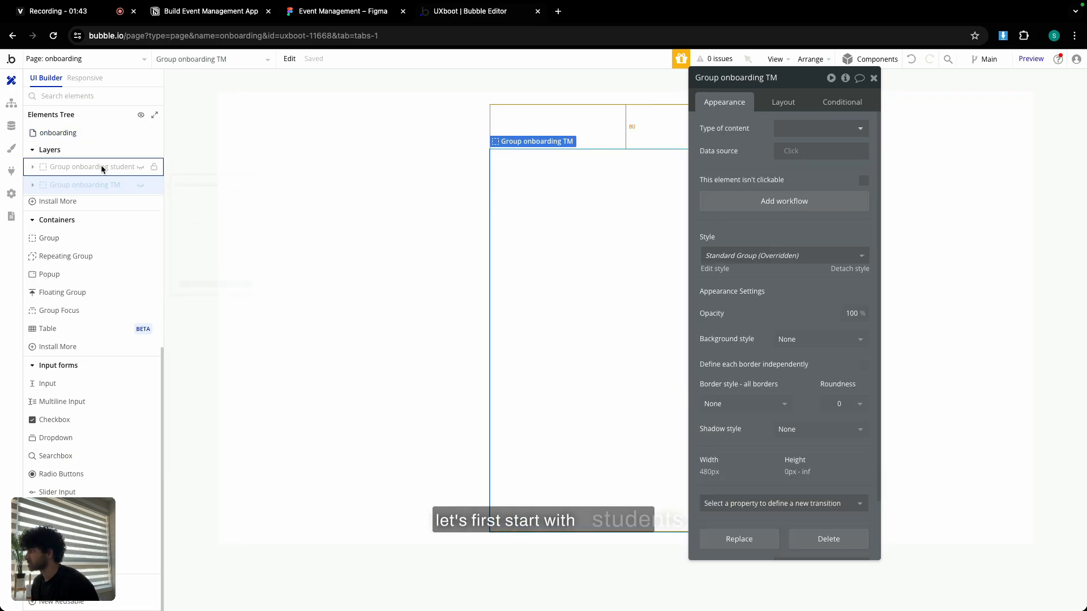
left_click(141, 186)
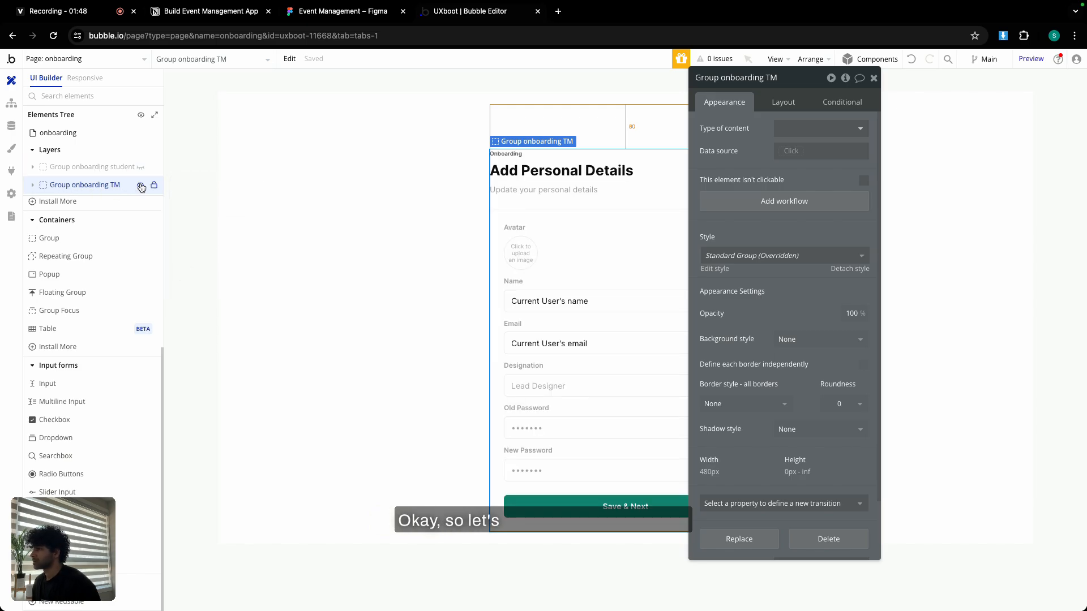
left_click(776, 102)
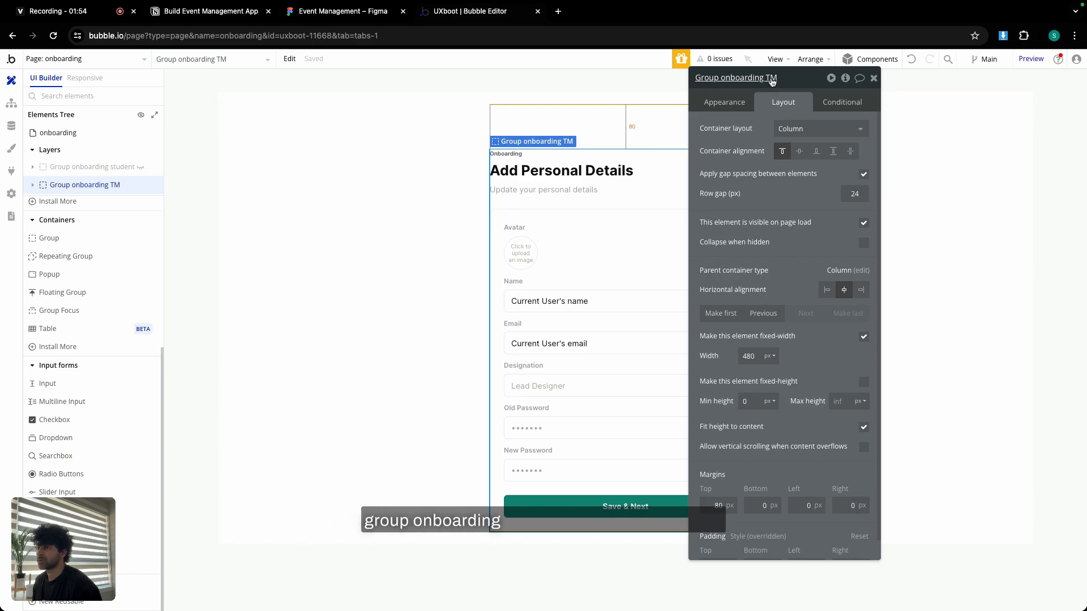
left_click(863, 223)
left_click(863, 269)
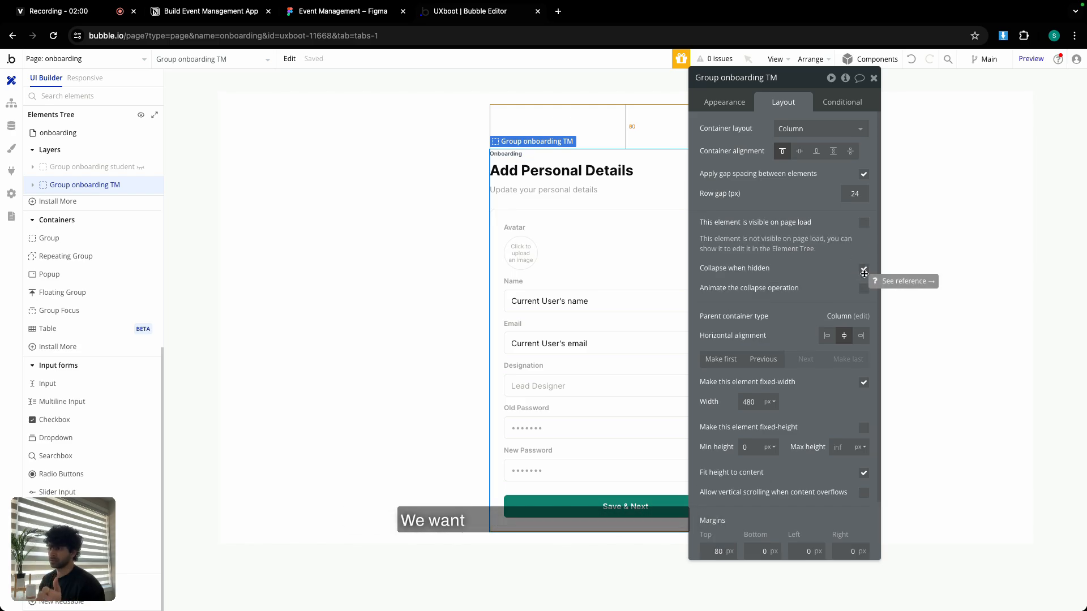
left_click(873, 78)
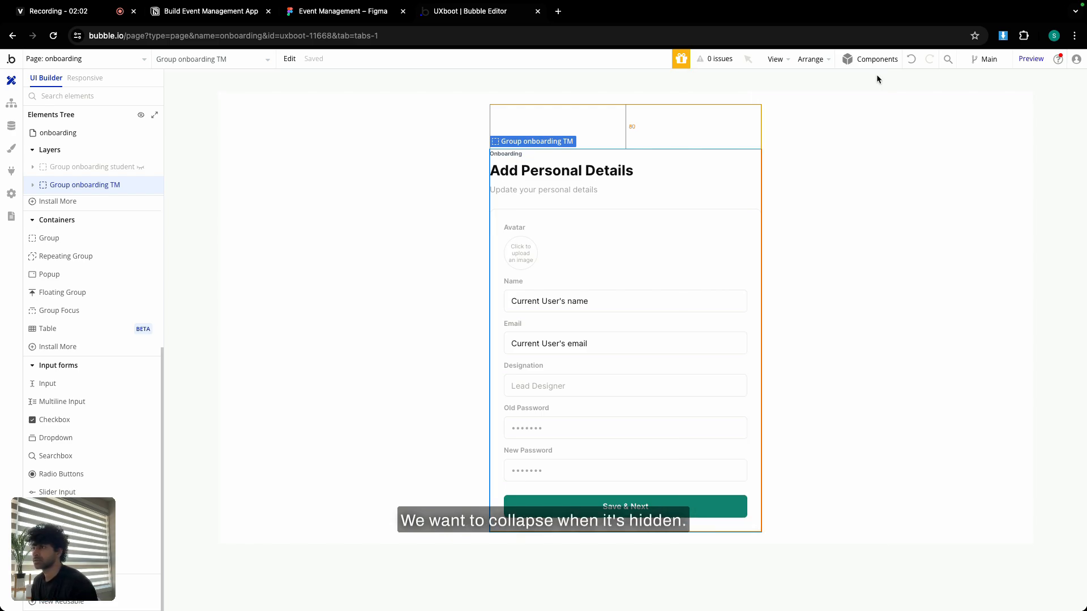
left_click(140, 187)
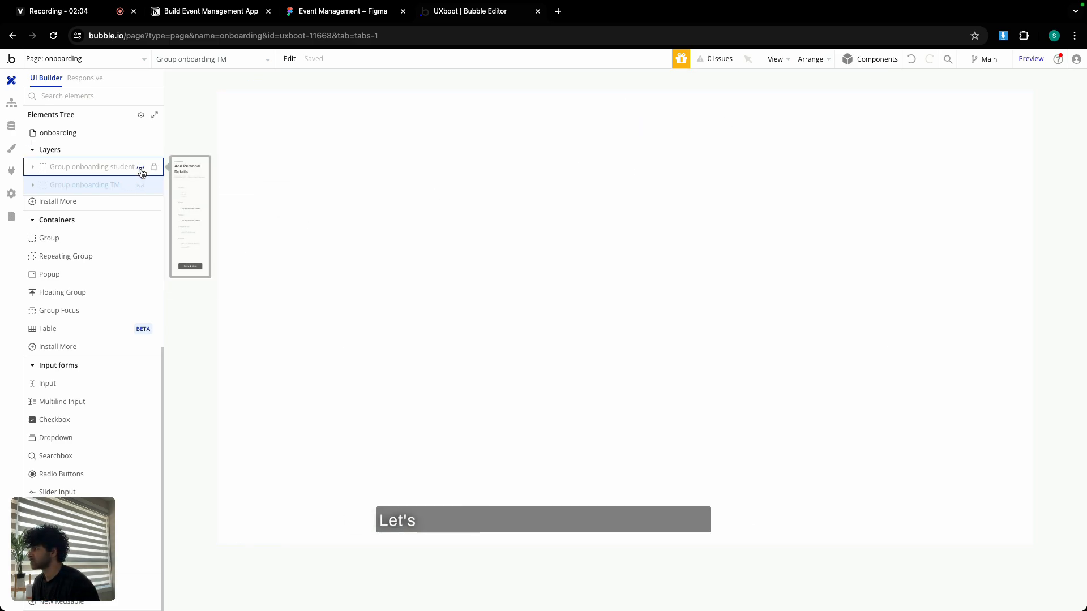
Add a condition on Group onboarding student: Current User's user_role is Student.
left_click(140, 168)
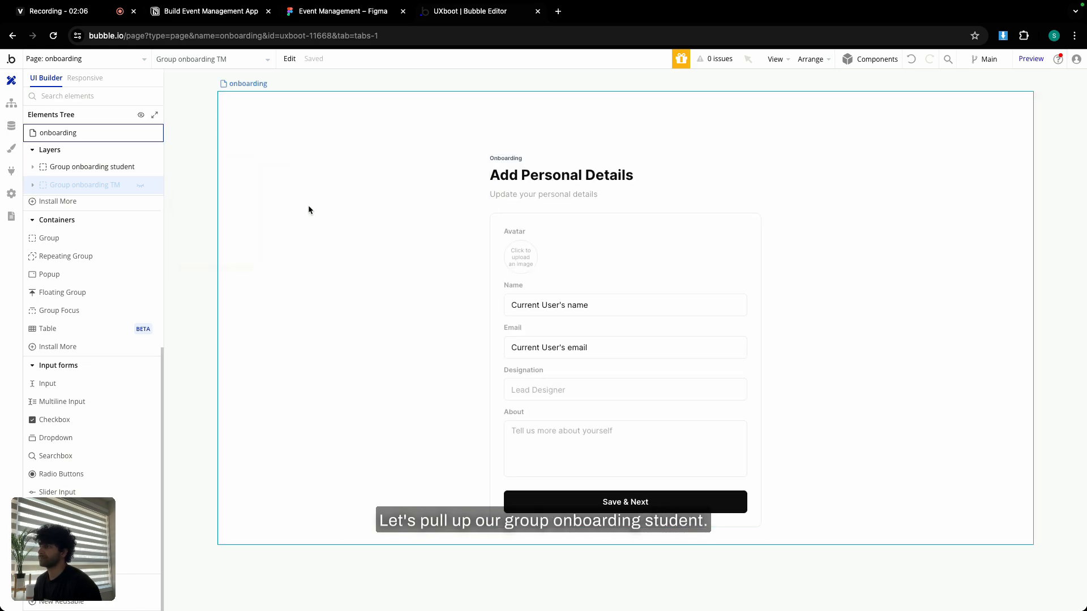
double_click(598, 205)
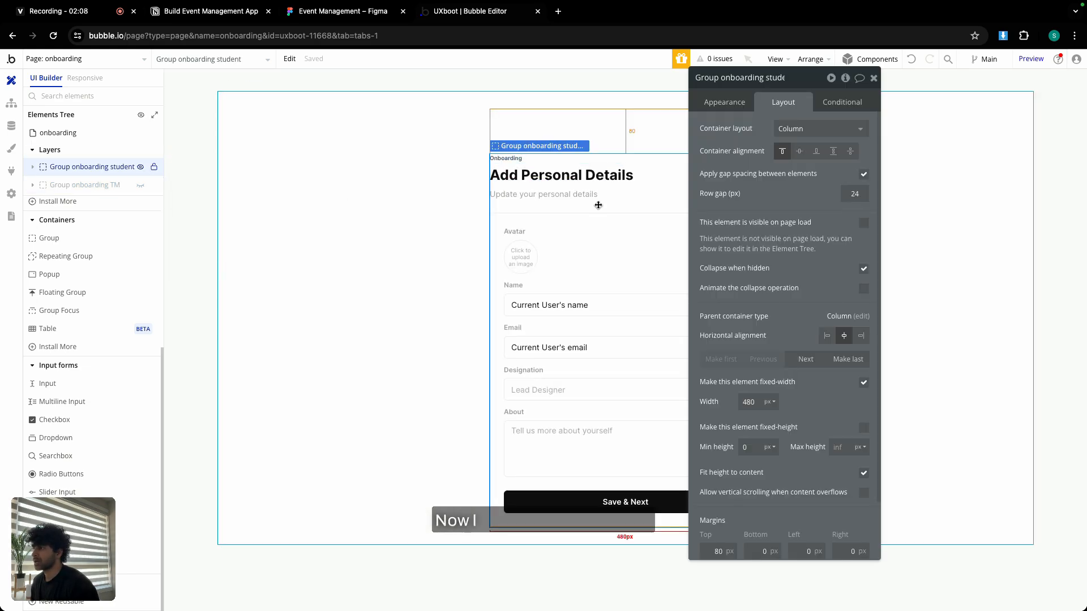
left_click(842, 102)
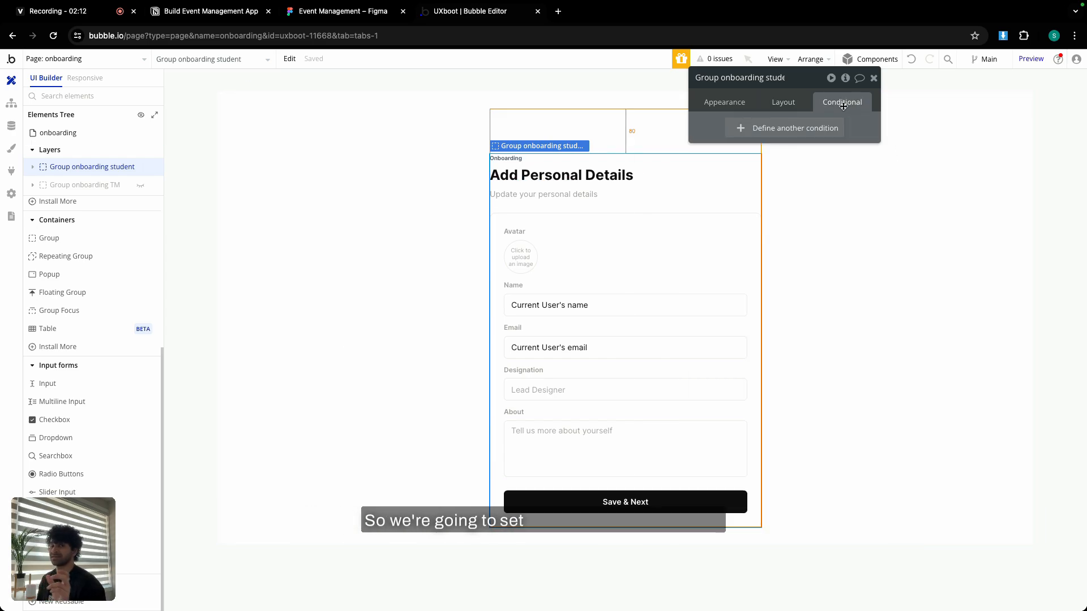
left_click(807, 127)
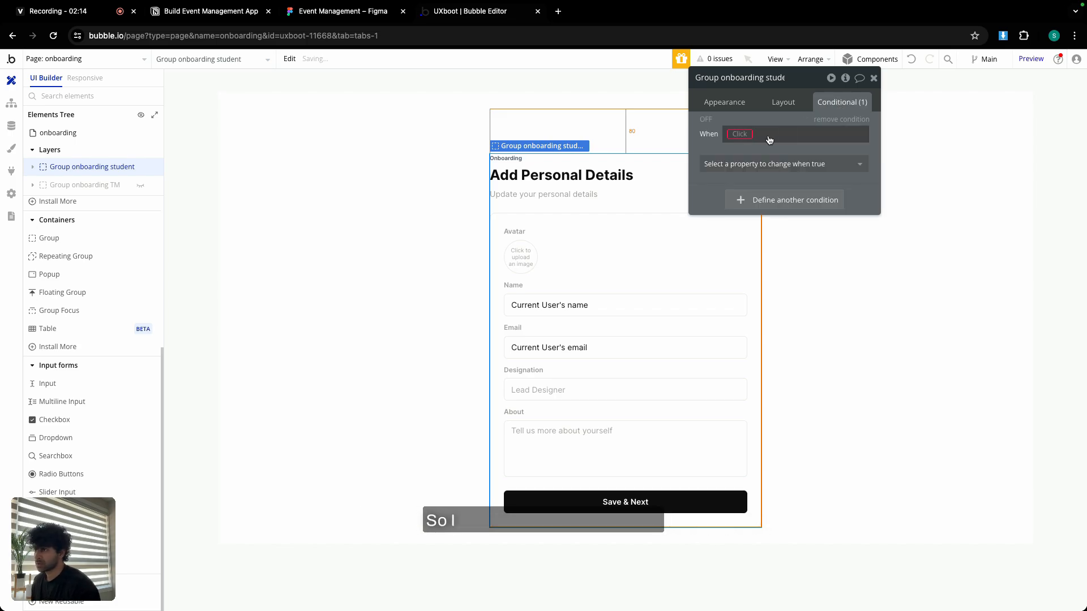
left_click(739, 136)
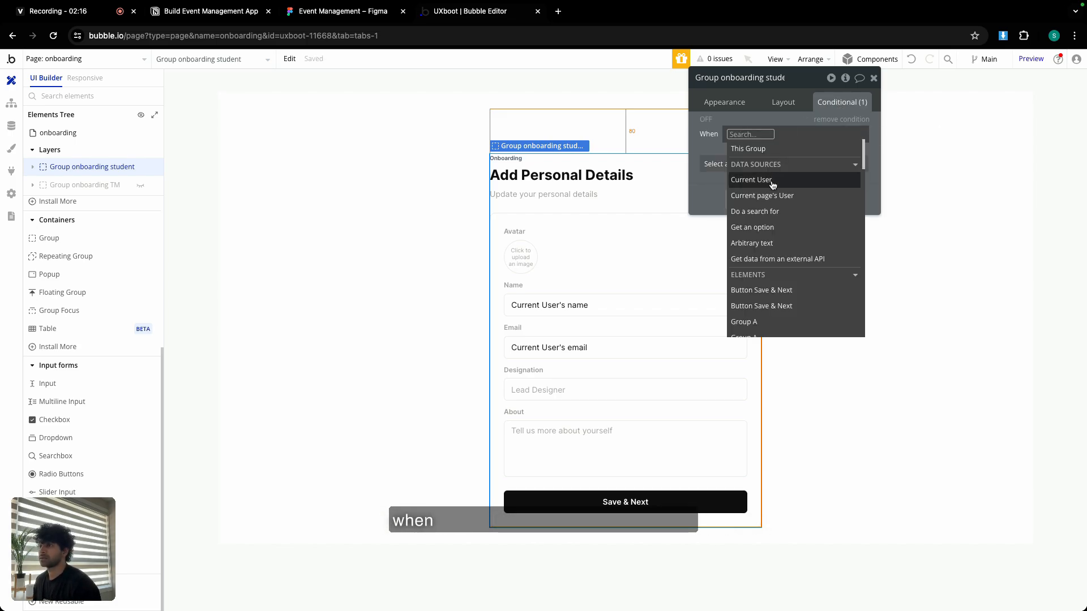
left_click(769, 179)
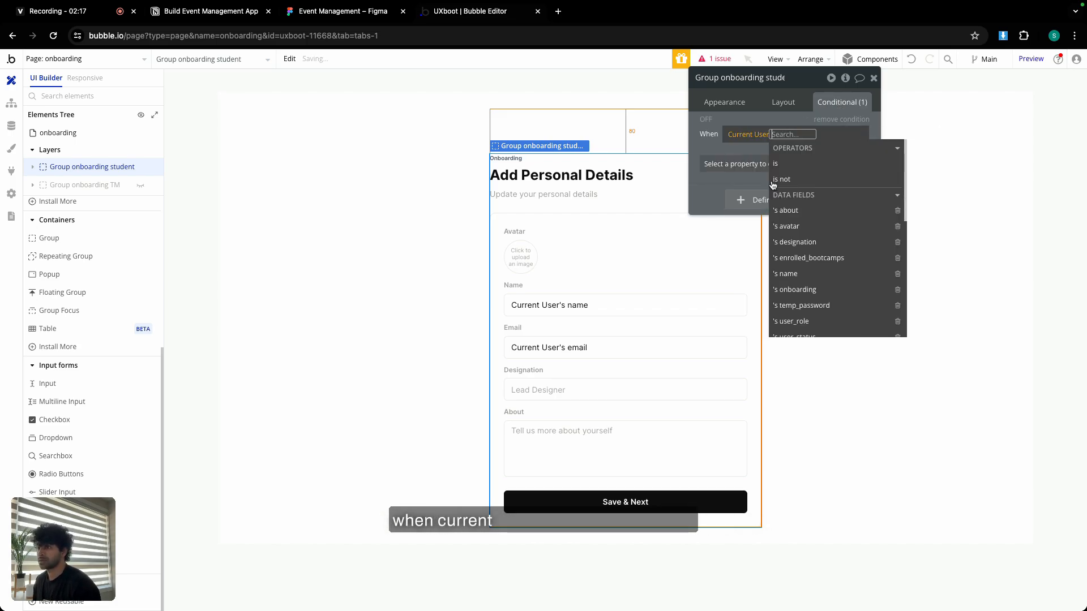
scroll(815, 286, "down", 1)
left_click(815, 299)
left_click(812, 198)
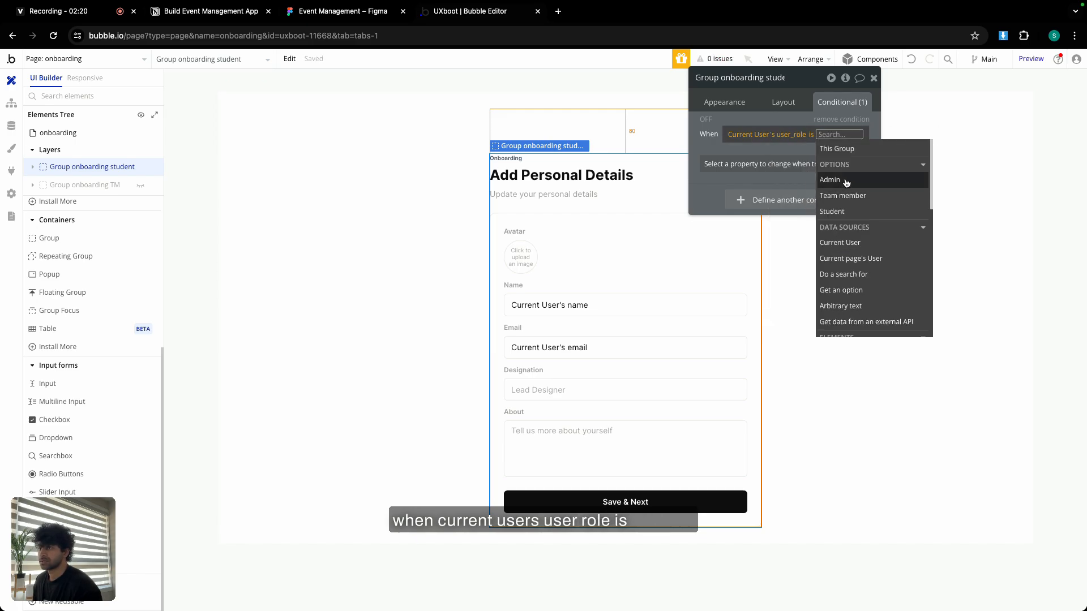
left_click(835, 211)
left_click(709, 147)
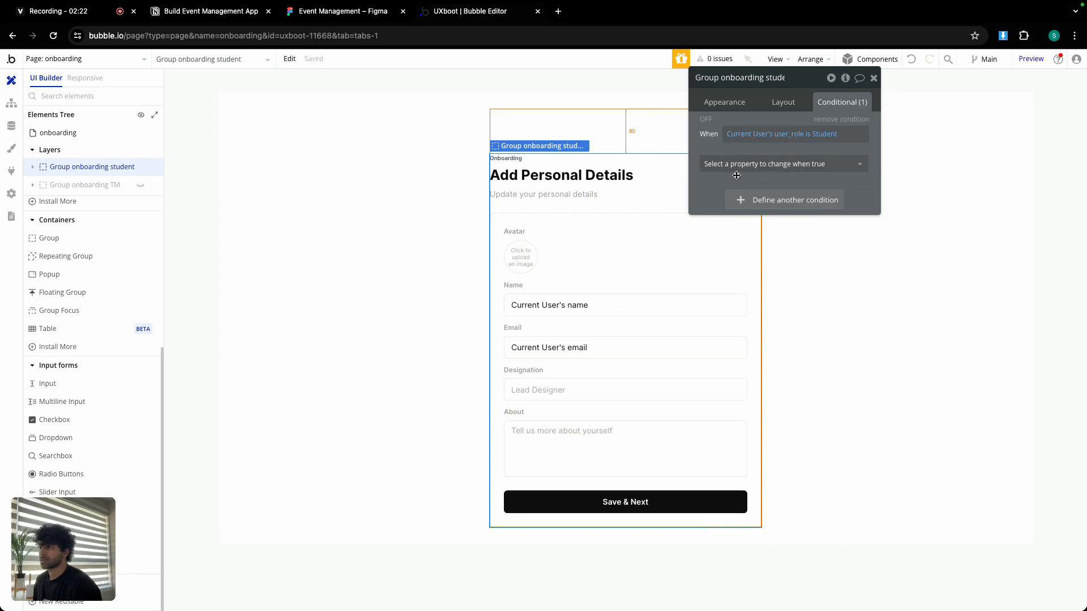
Make the group visible under that condition, then hide it in the editor.
left_click(736, 171)
left_click(745, 199)
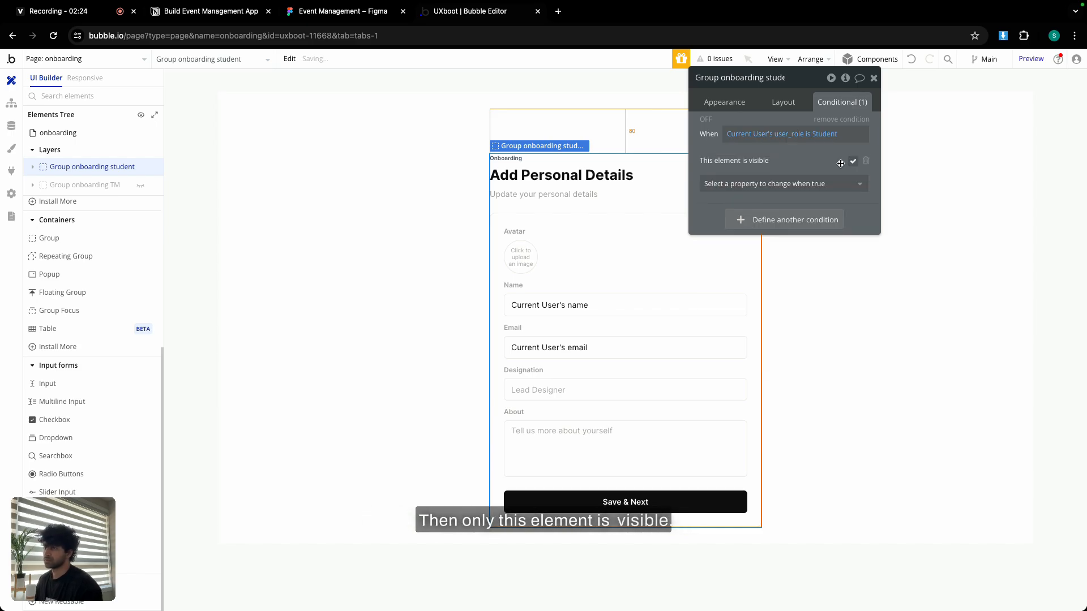
left_click(873, 78)
left_click(254, 167)
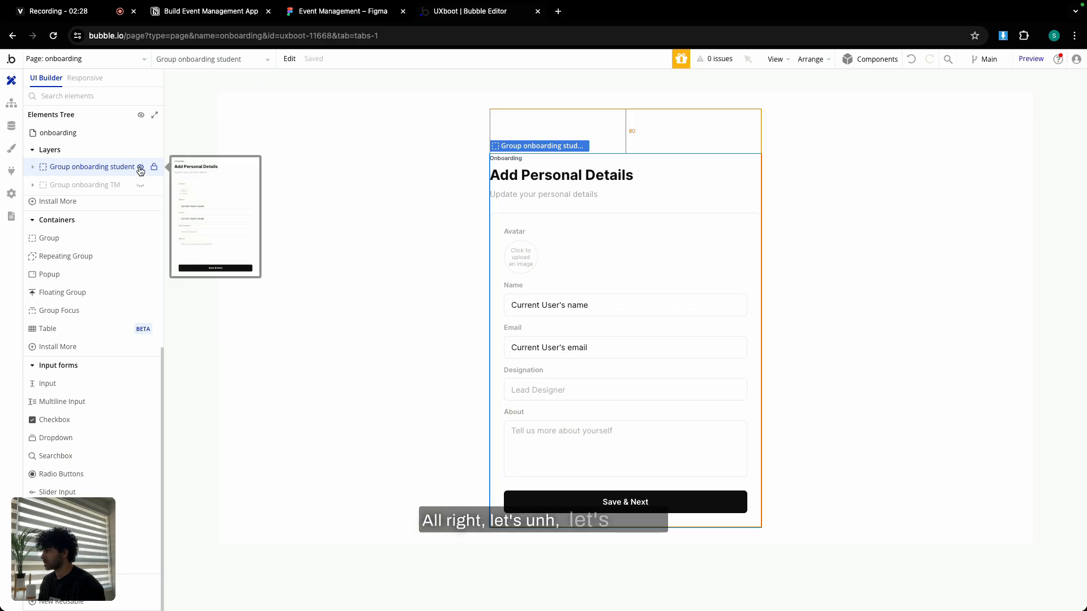
left_click(140, 167)
Add a condition on Group onboarding TM: Current User's user_role is Team member.
left_click(141, 185)
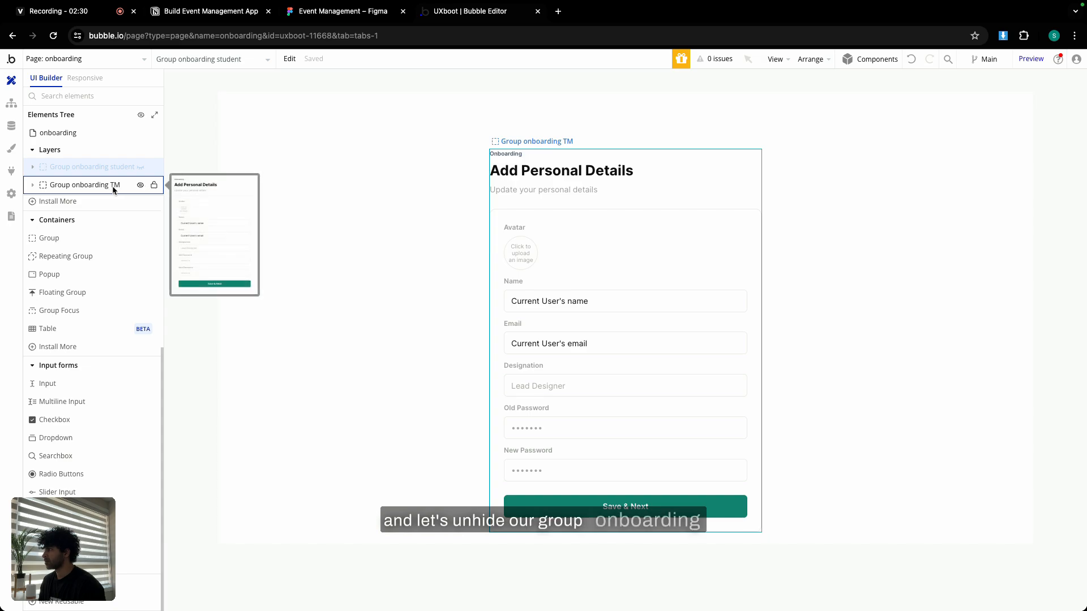
double_click(559, 201)
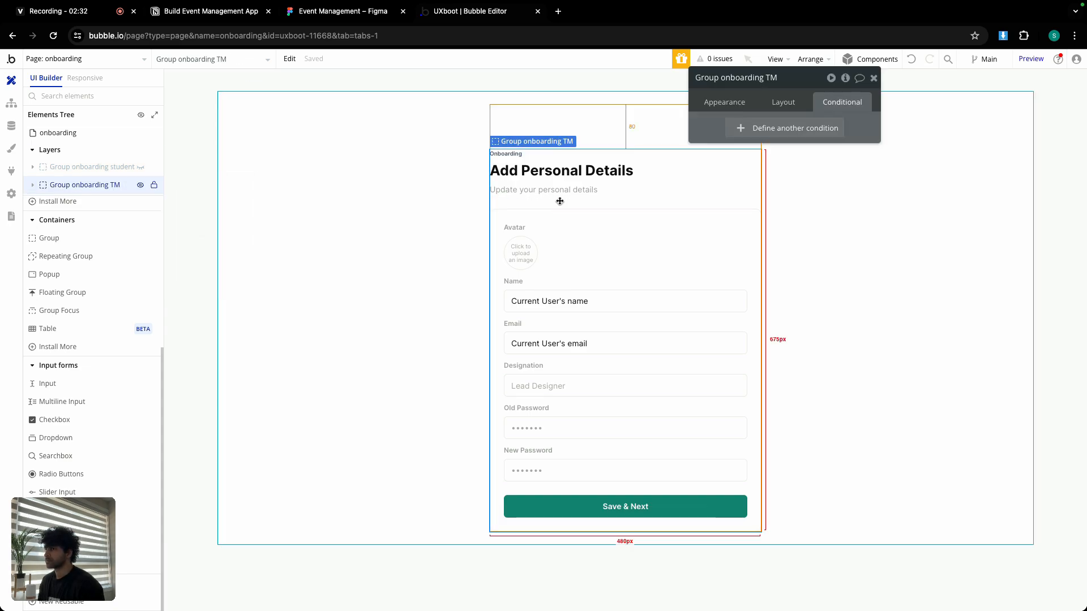
left_click(792, 128)
left_click(740, 135)
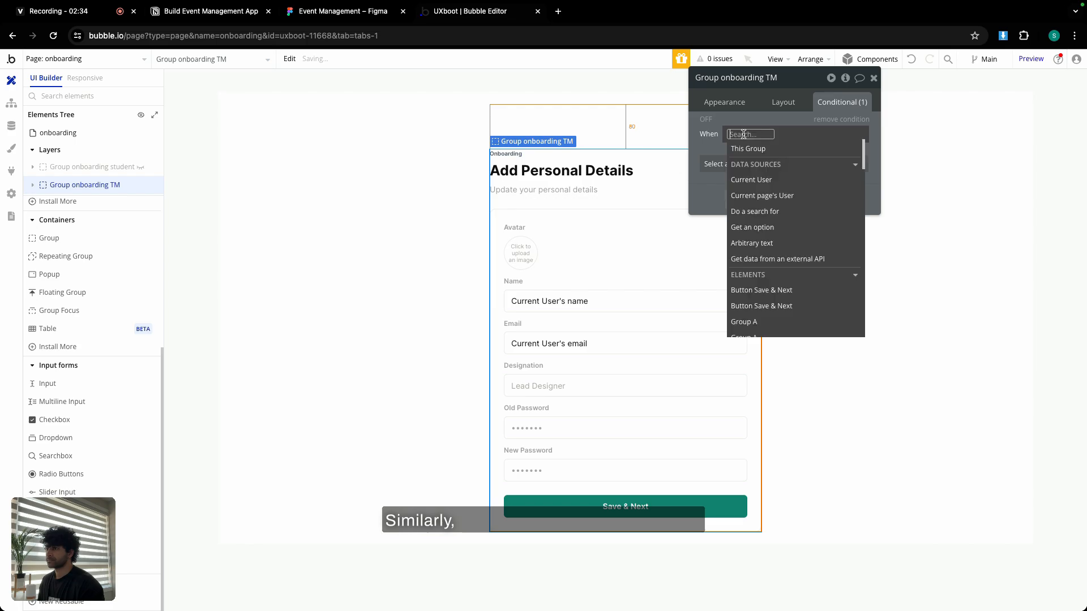
left_click(751, 180)
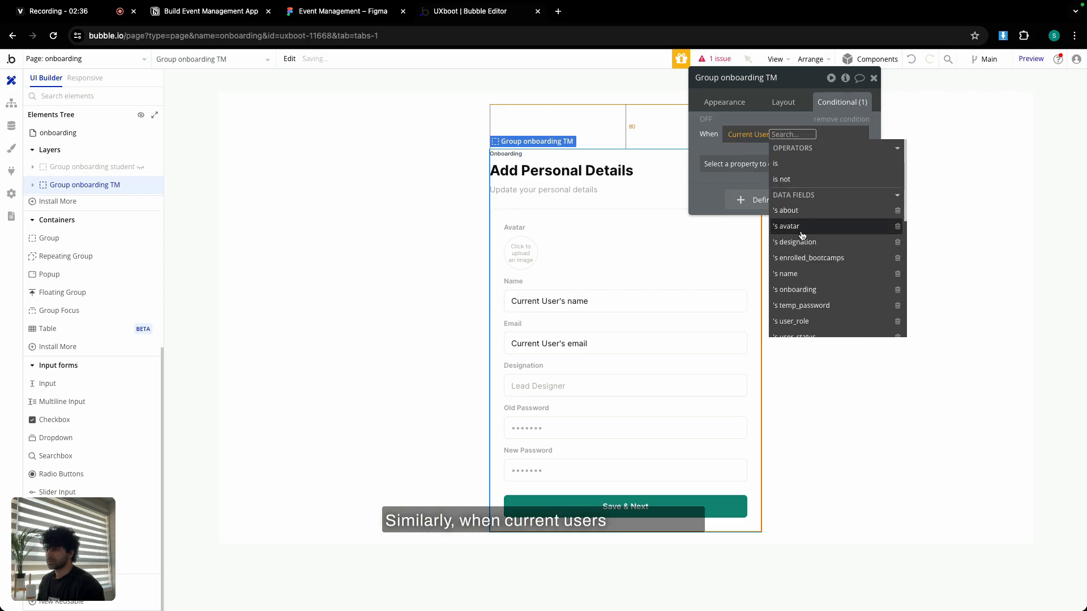
left_click(798, 321)
left_click(832, 195)
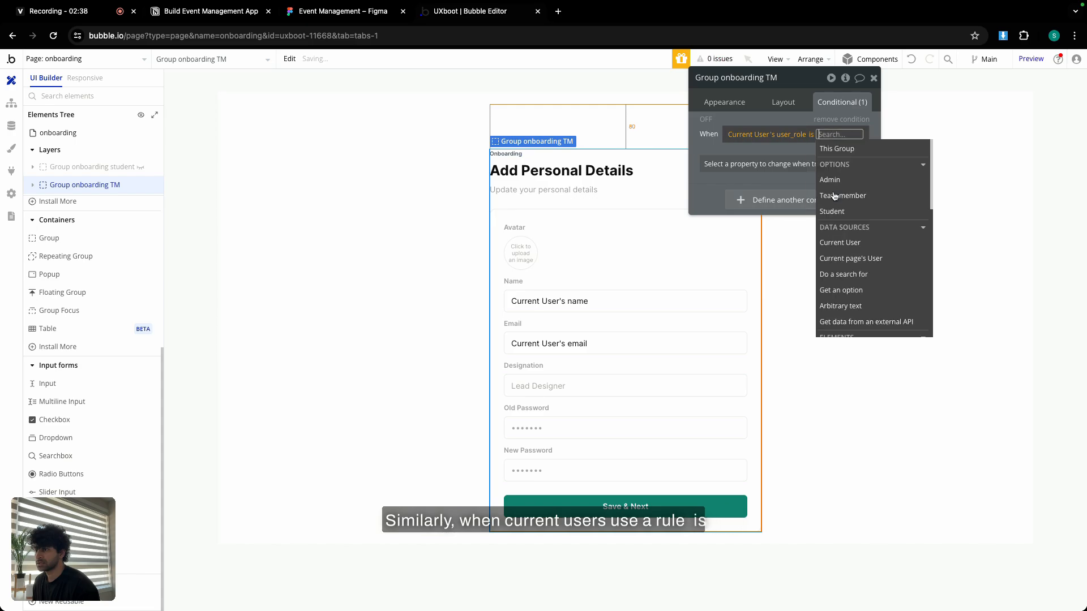
left_click(843, 195)
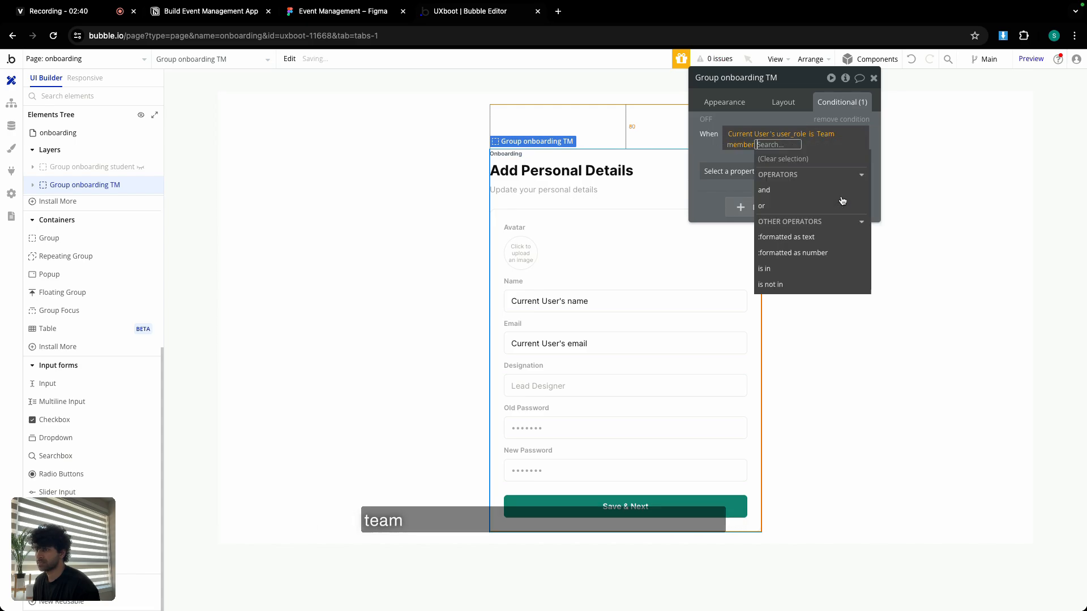
left_click(711, 168)
Set 'This element is visible' to apply when that condition holds.
left_click(713, 163)
left_click(730, 182)
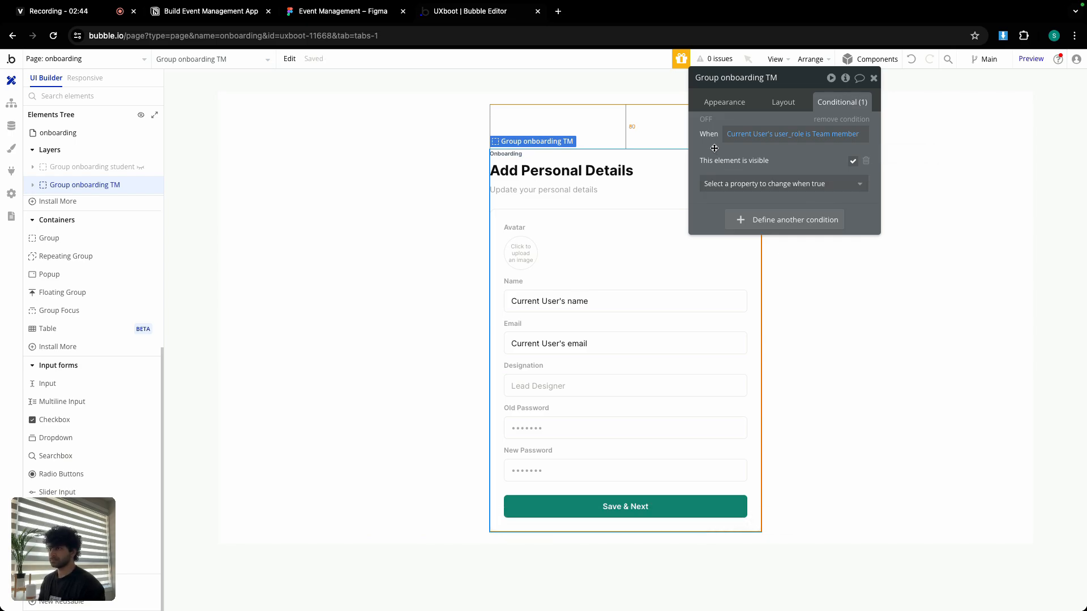
left_click(105, 57)
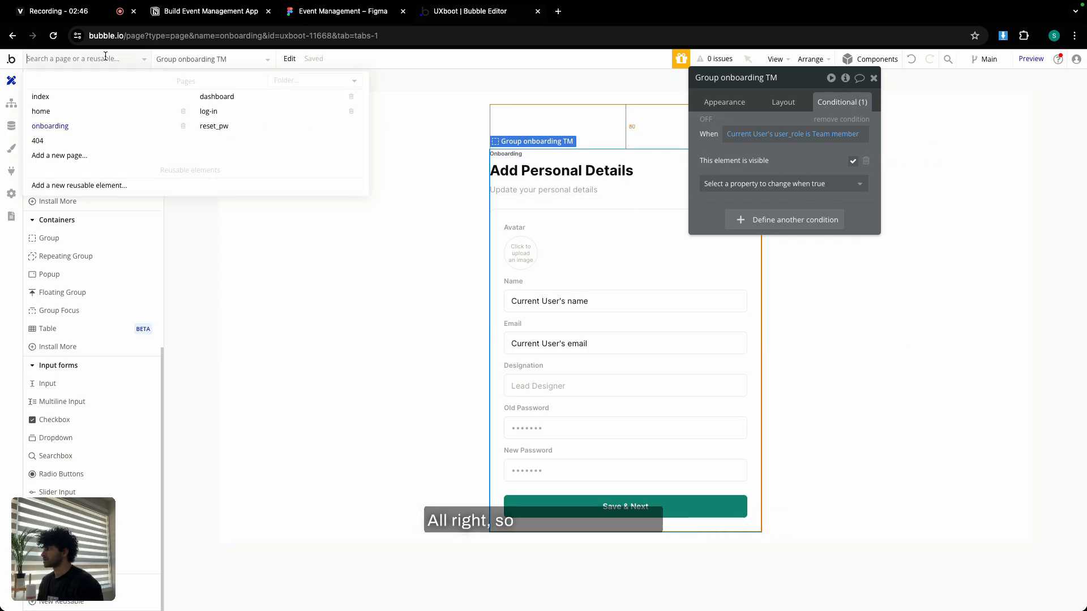
Review Steps 1–3 of the index 'Button Sign Up is clicked' workflow: sign up, reset inputs, go to onboarding.
left_click(52, 97)
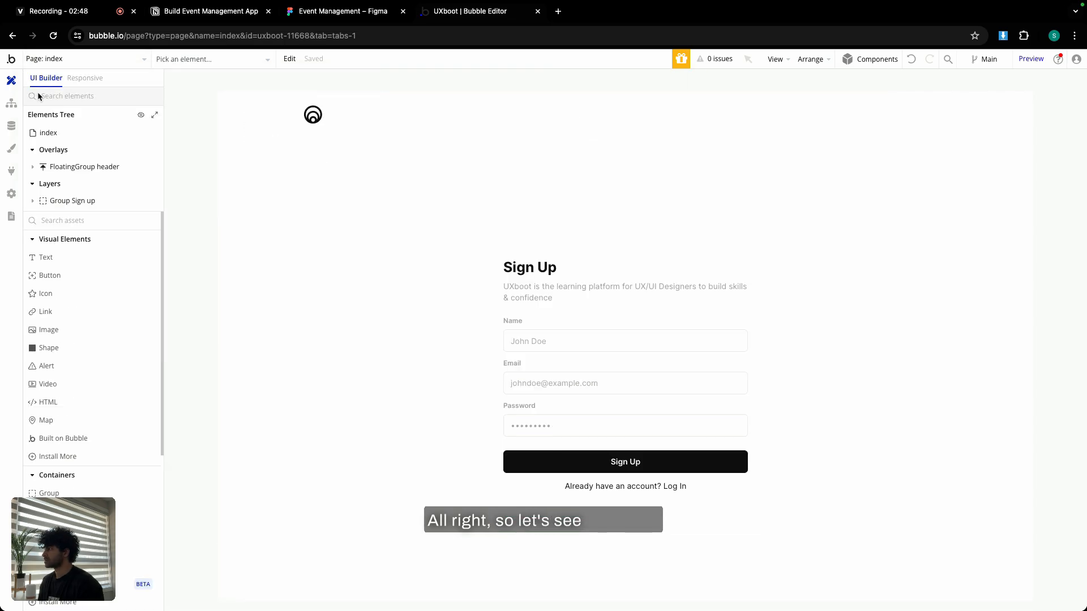
left_click(12, 105)
left_click(75, 123)
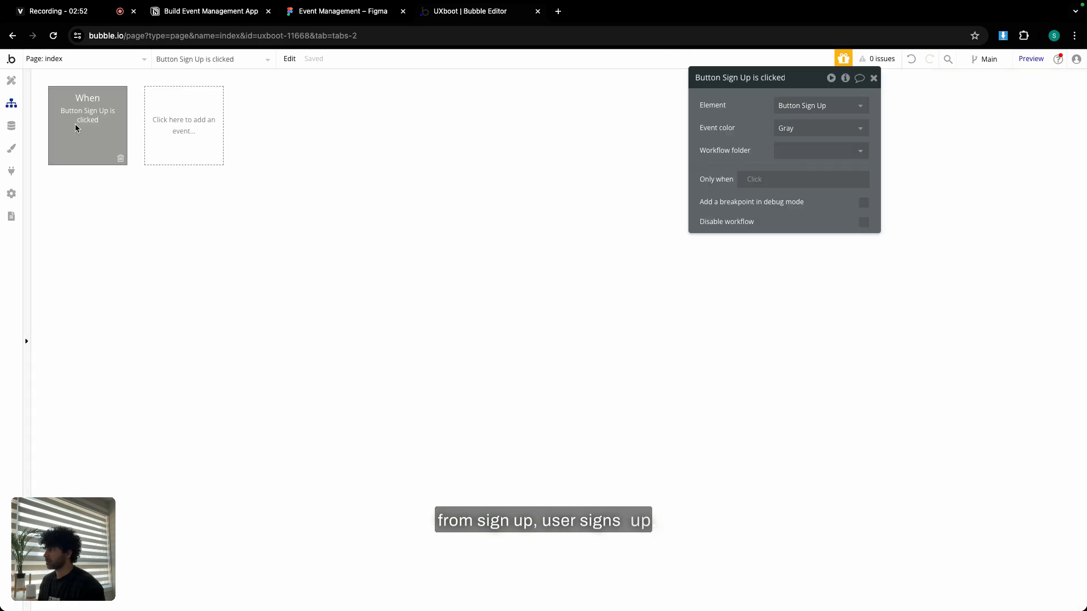
left_click(90, 209)
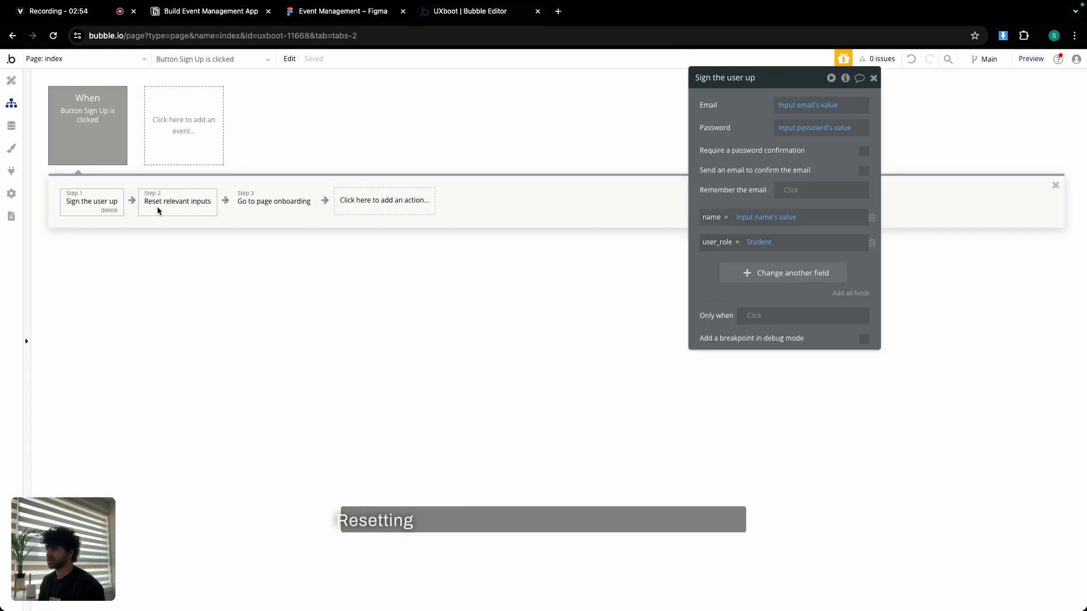
left_click(157, 206)
left_click(87, 201)
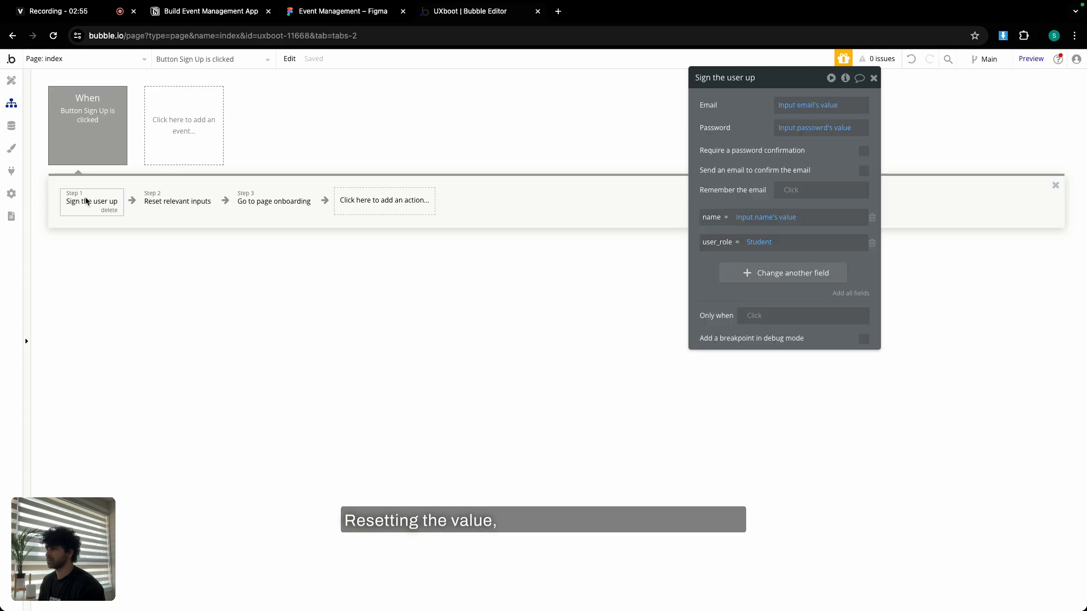
left_click(160, 205)
left_click(87, 203)
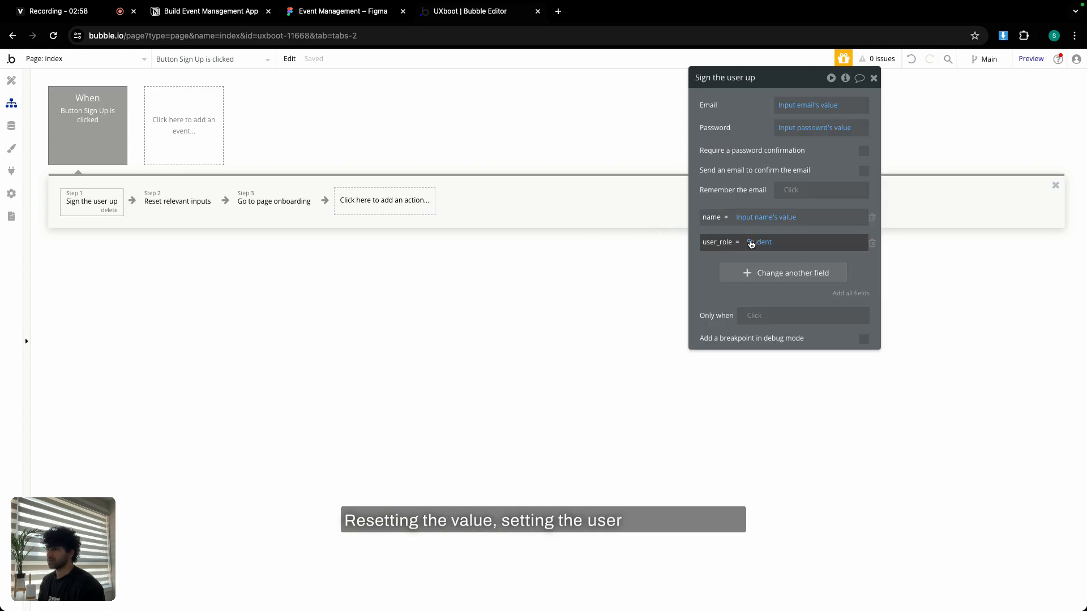
left_click(272, 207)
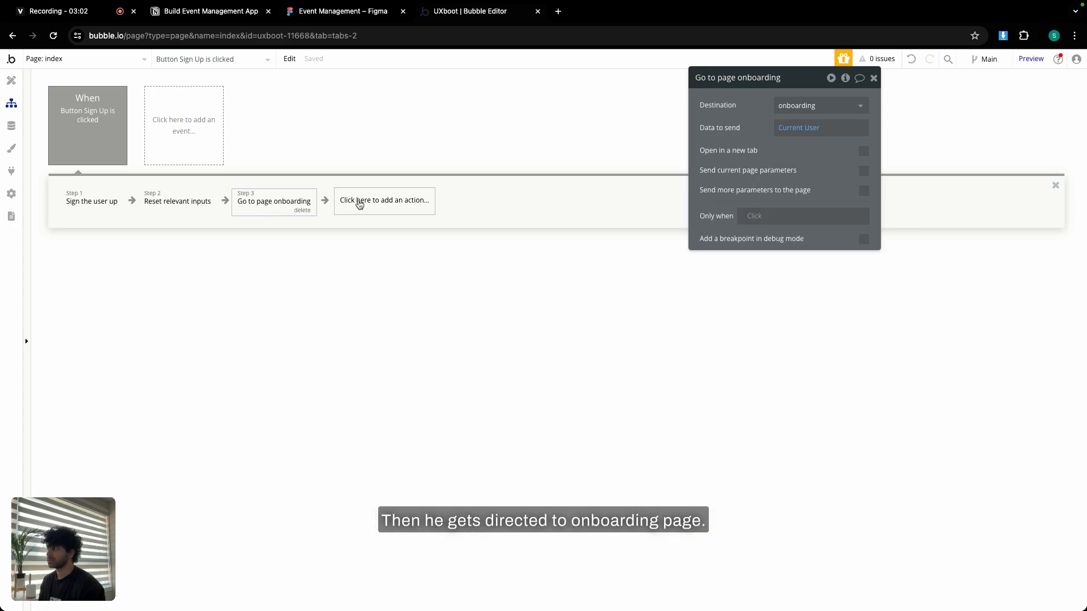
left_click(58, 58)
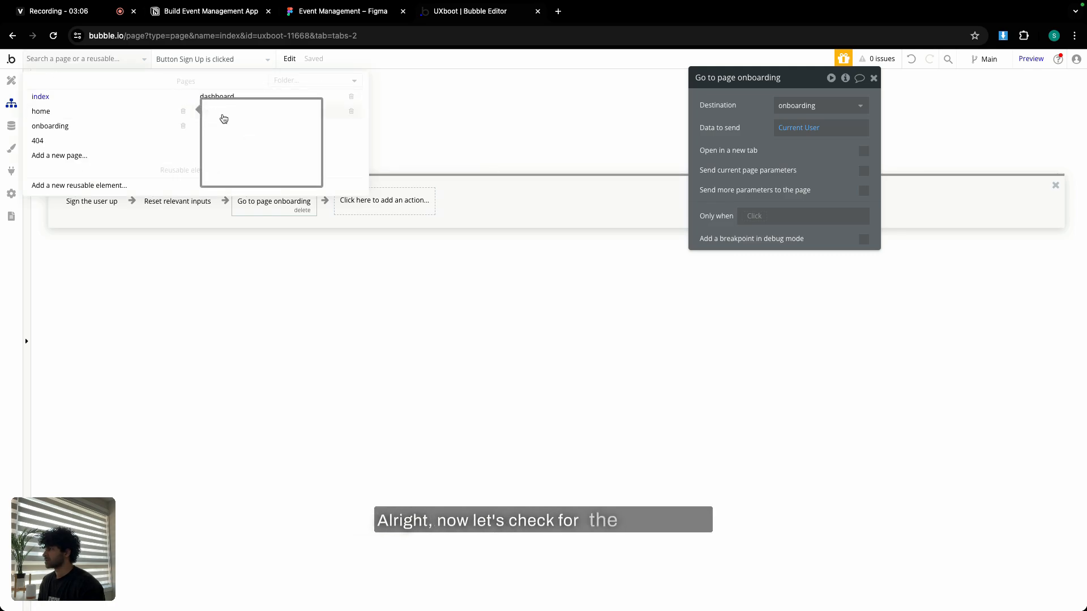
Review the Log In workflow's log-in, reset and dashboard/home/onboarding redirect steps.
left_click(229, 114)
left_click(107, 111)
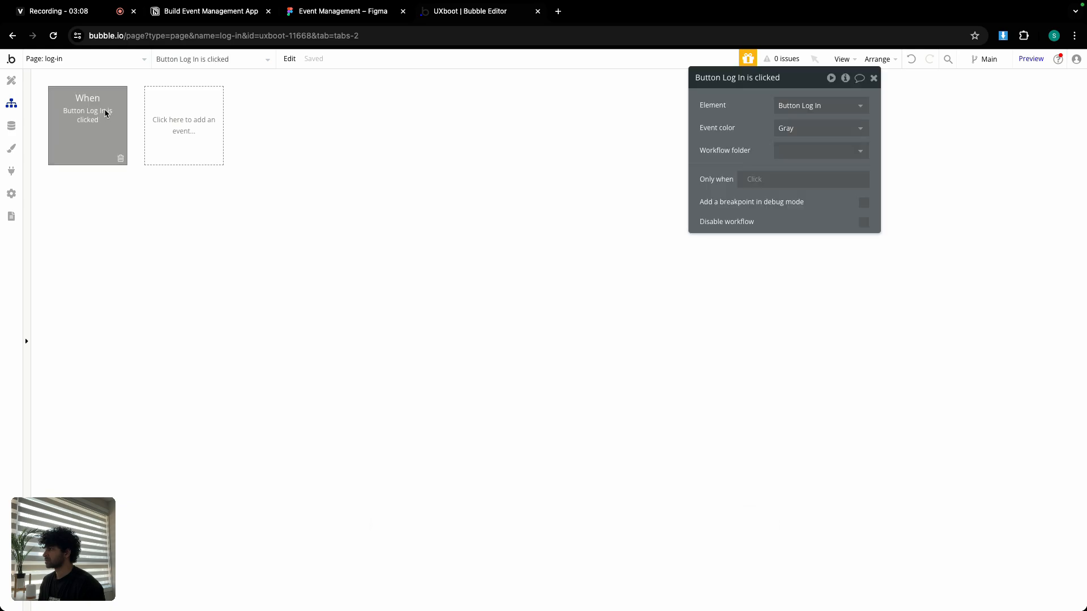
left_click(81, 198)
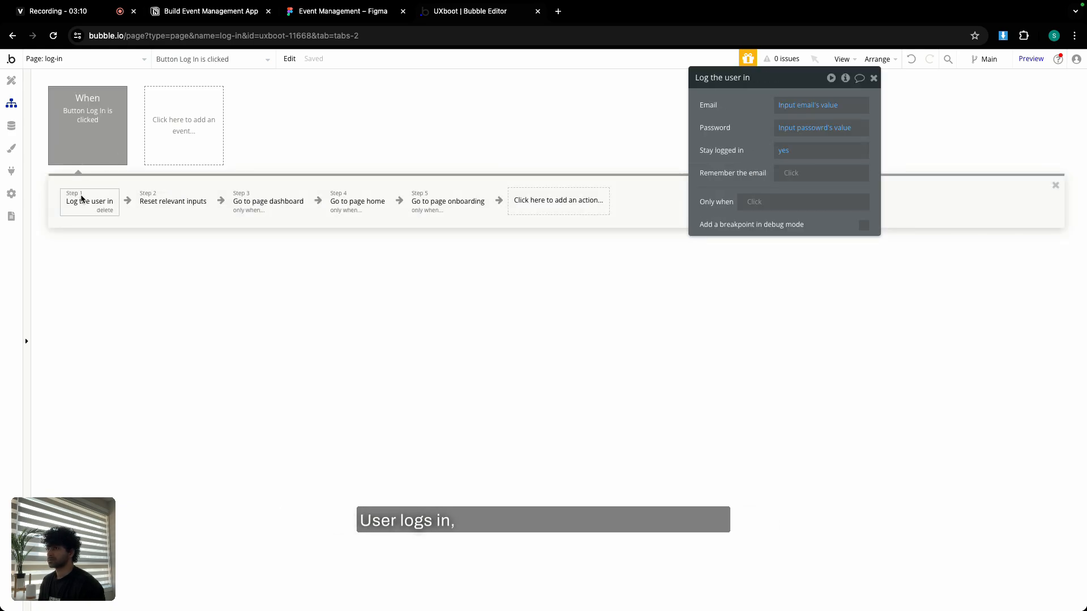
left_click(155, 200)
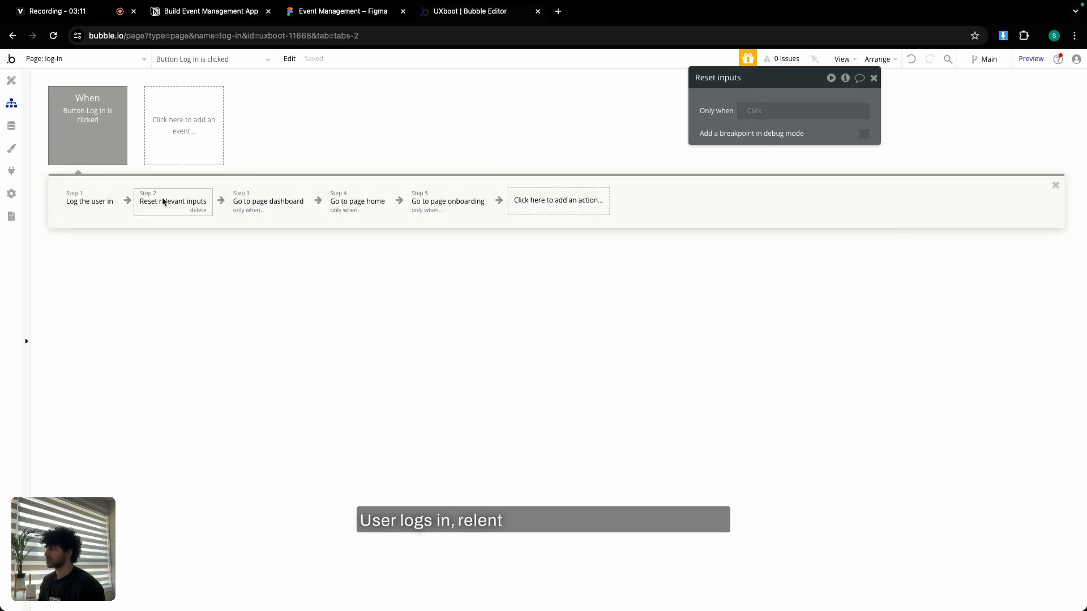
left_click(247, 211)
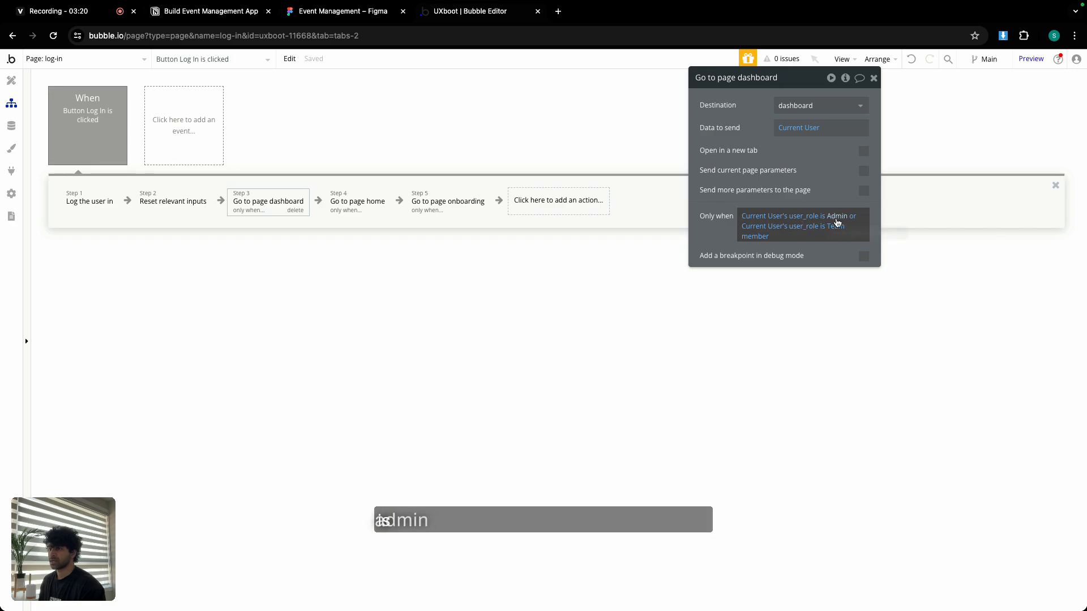
left_click(353, 207)
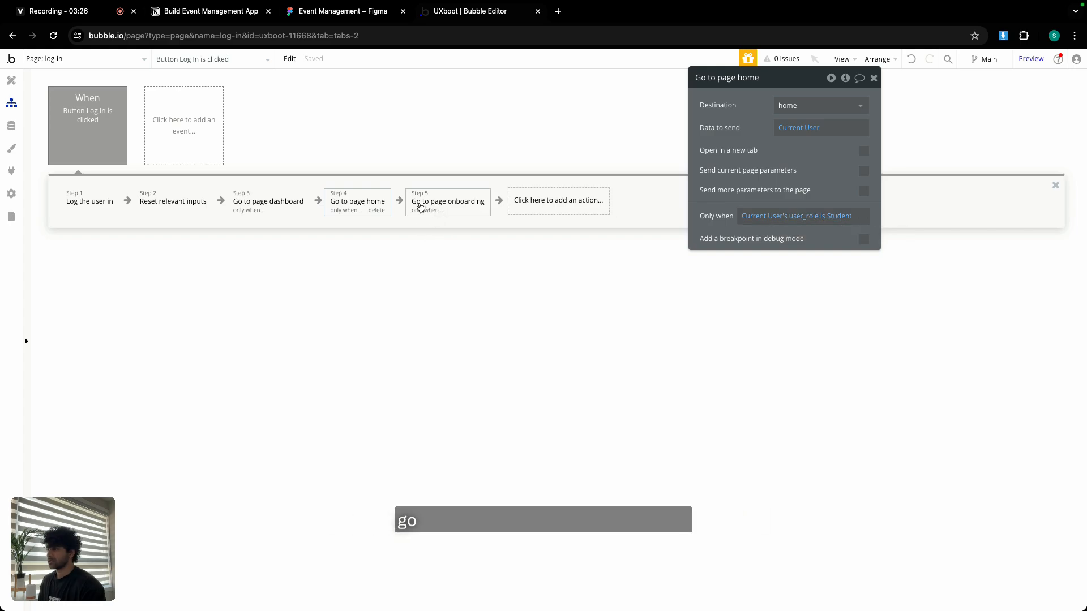
left_click(419, 207)
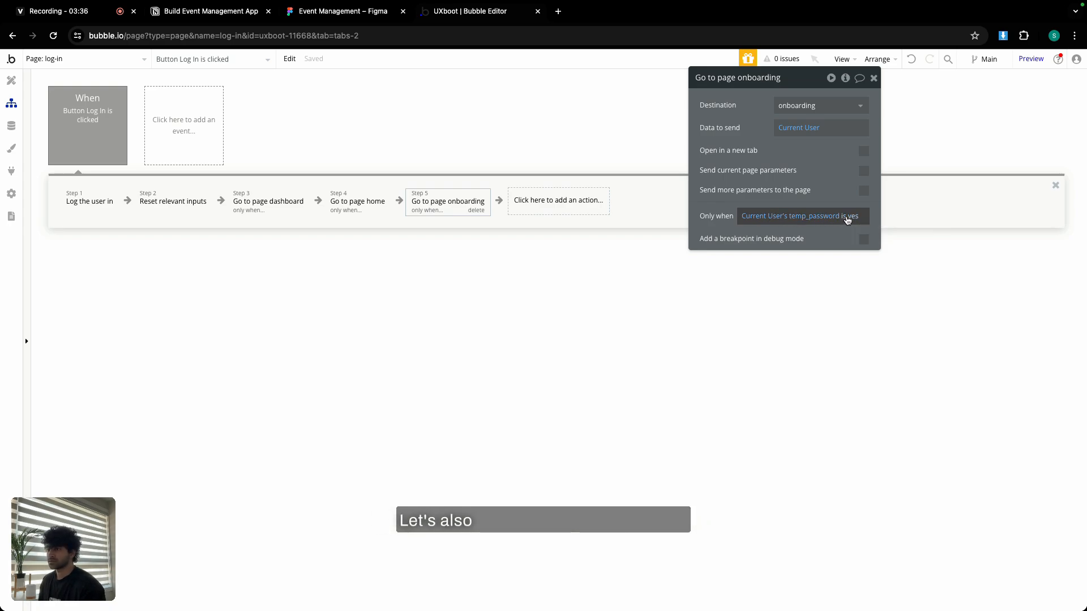
Extend the onboarding step's Only when with 'and Current User's user_role is Team member'.
left_click(847, 220)
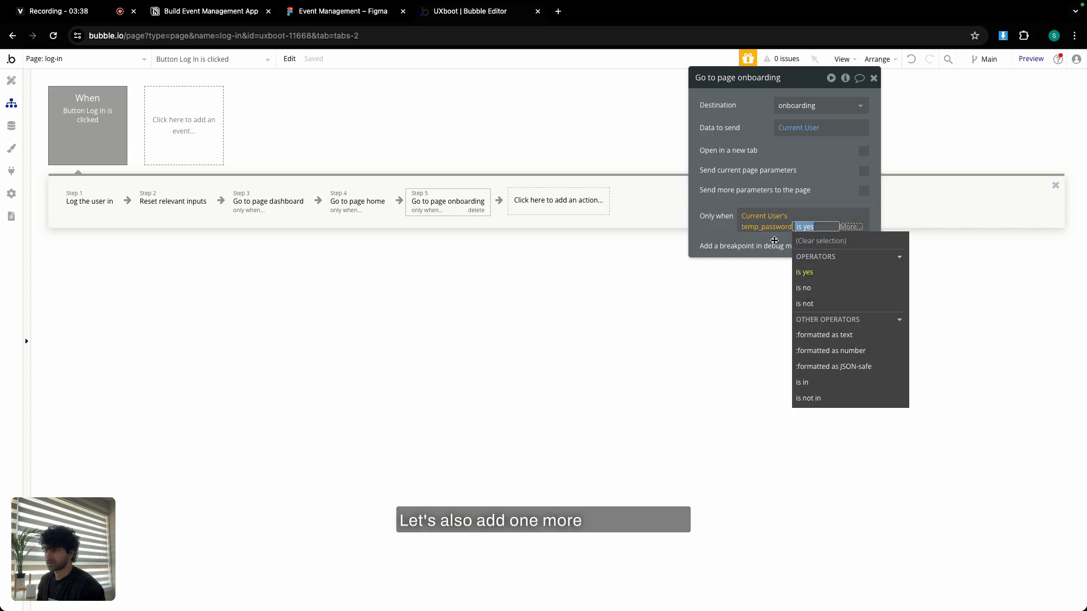
left_click(850, 227)
left_click(814, 273)
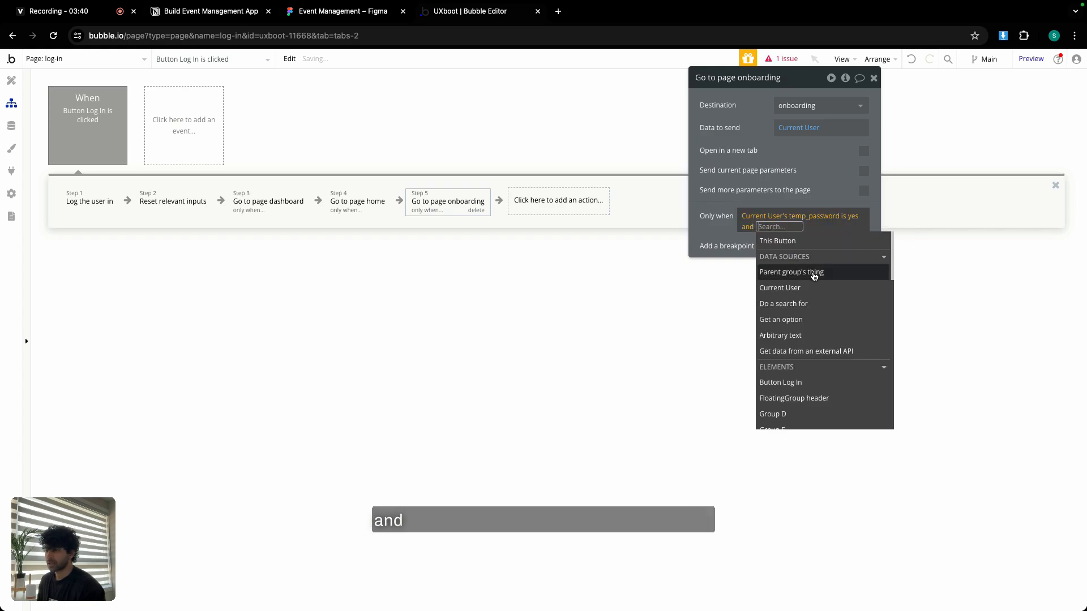
left_click(806, 289)
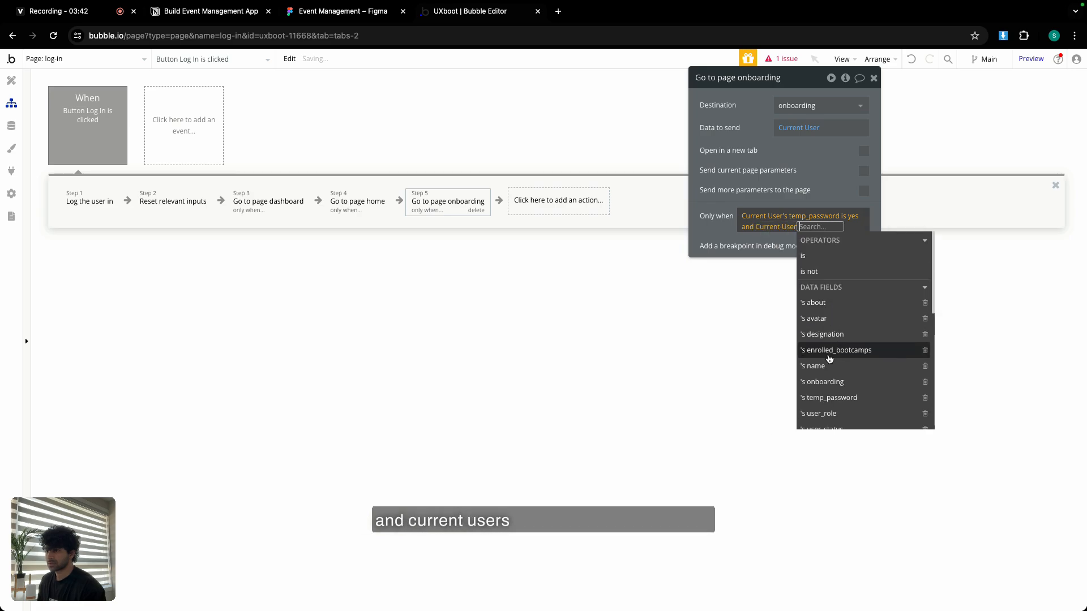
left_click(831, 413)
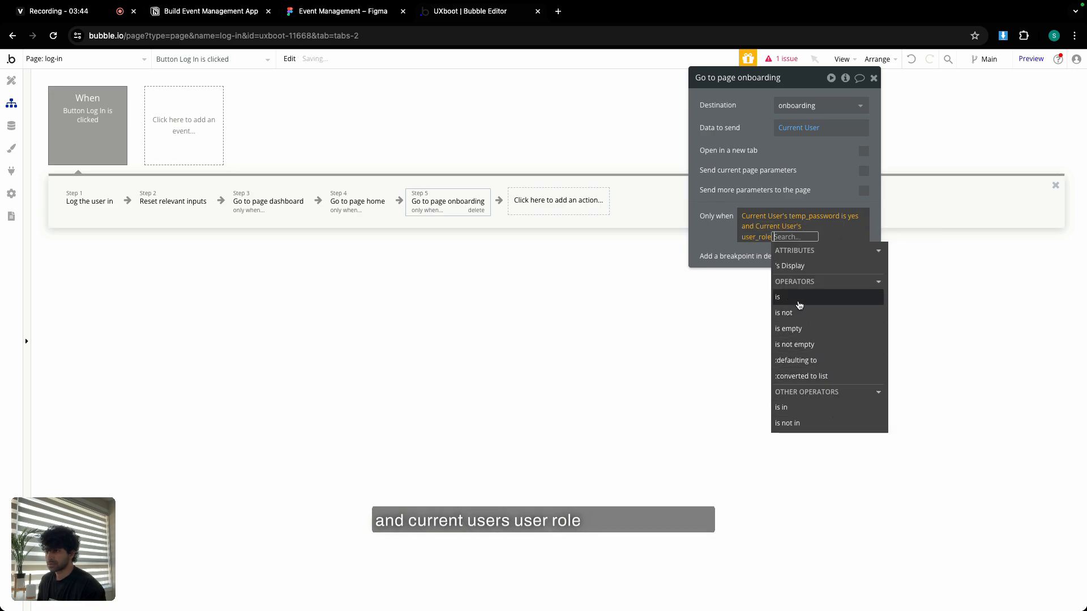
left_click(798, 305)
left_click(794, 295)
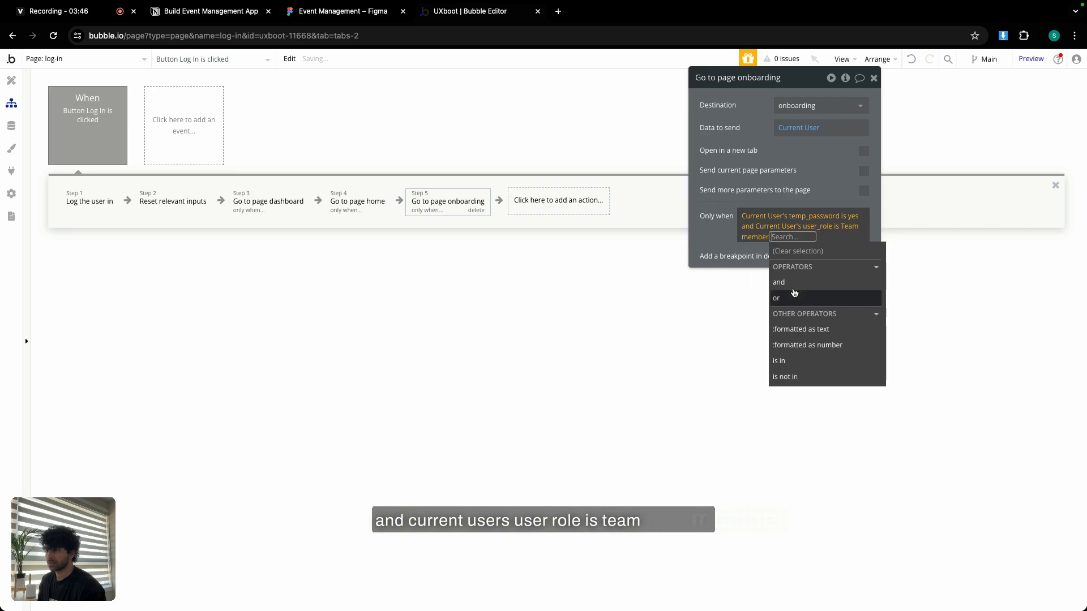
left_click(717, 227)
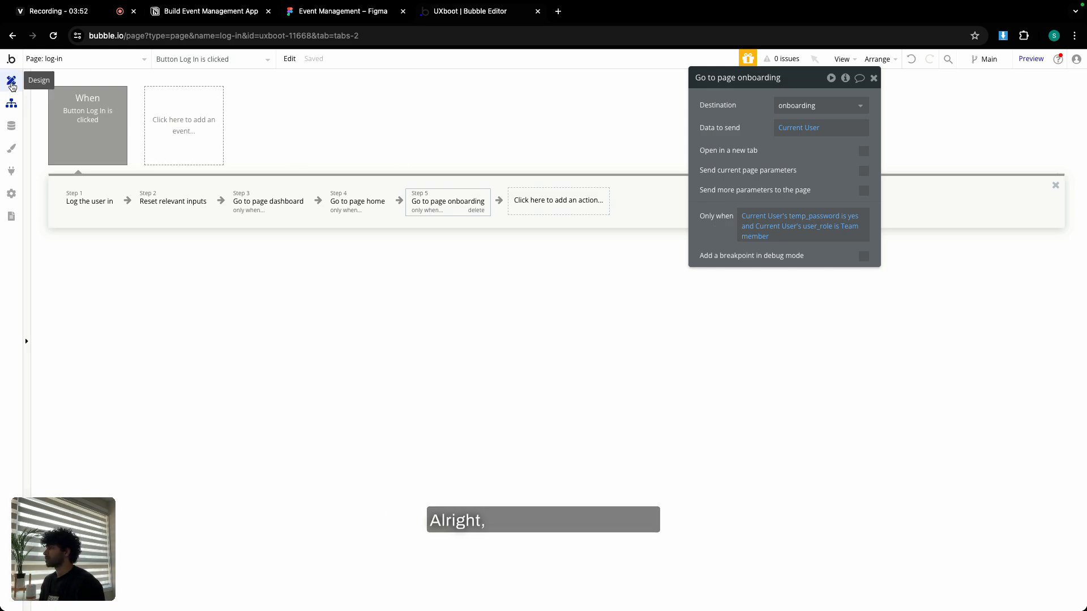
left_click(63, 59)
Set the dashboard page to a column layout with a 1400 default width.
left_click(271, 100)
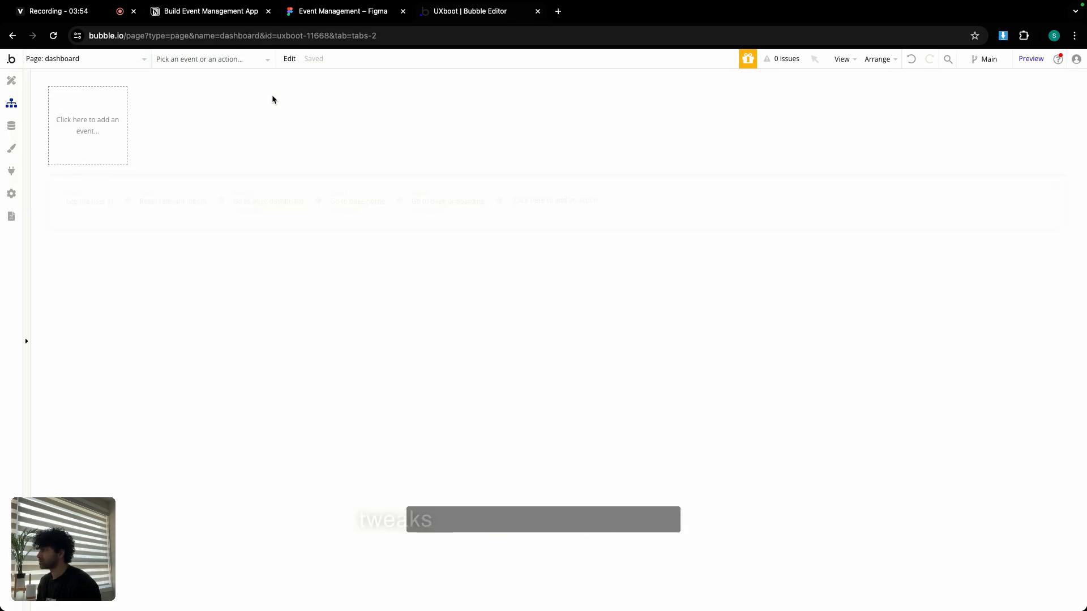
left_click(11, 81)
left_click(443, 175)
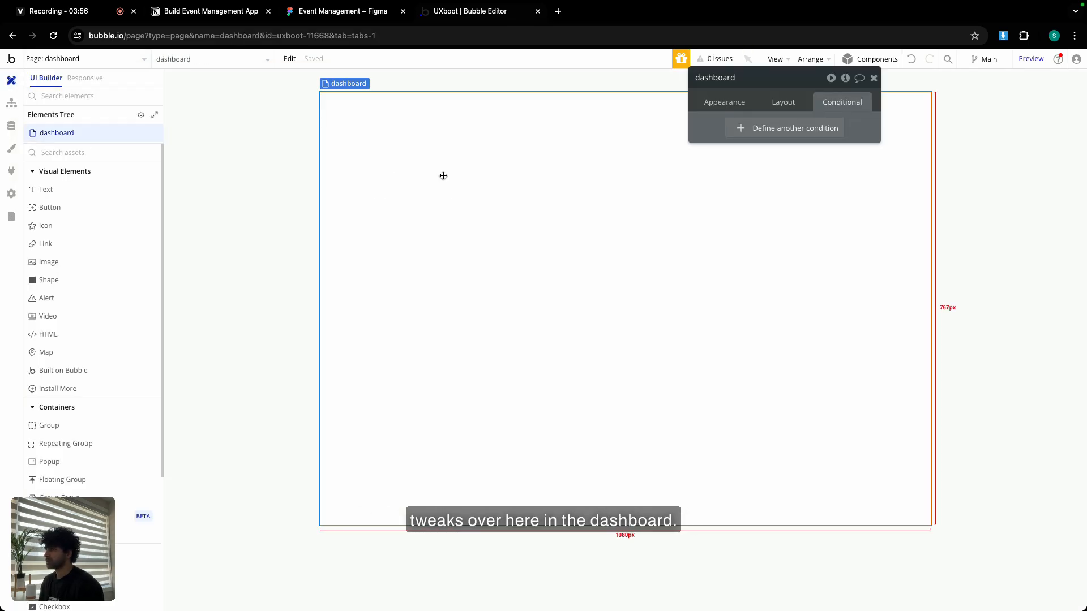
left_click(789, 106)
left_click(821, 129)
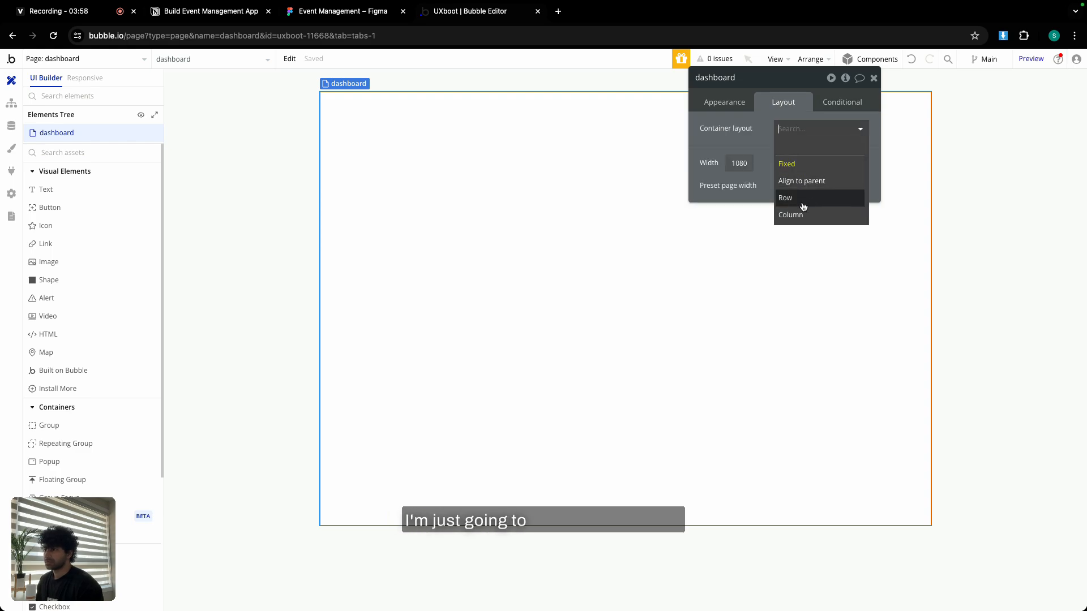
left_click(793, 208)
left_click(856, 245)
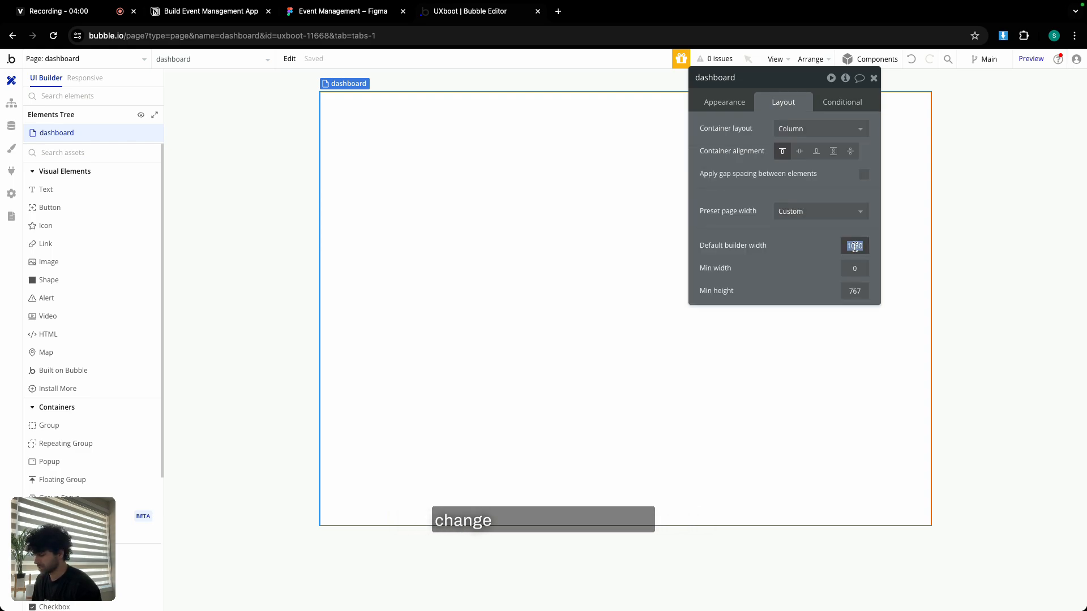
type("1400")
left_click(856, 291)
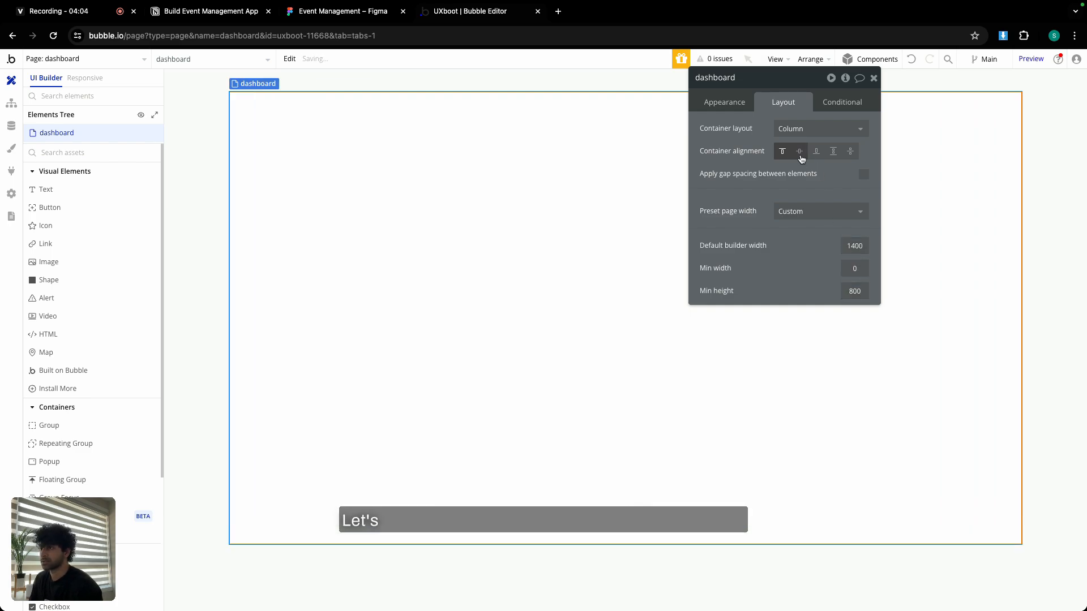
left_click(873, 77)
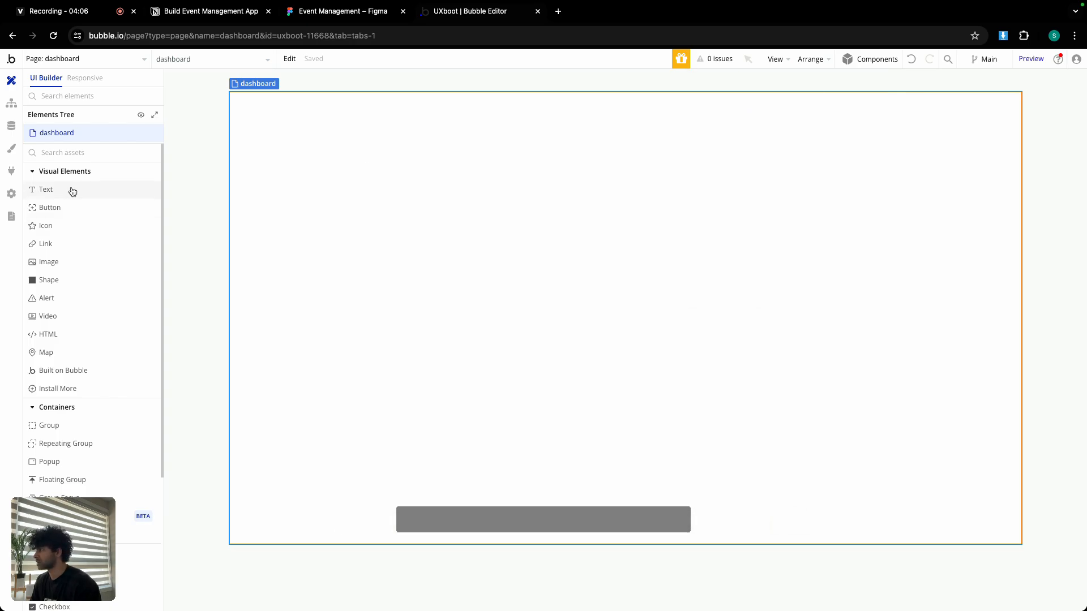
Add a centred Heading 2 text reading 'Dashboard - Admin & Team Members'.
left_click_drag(68, 189, 494, 302)
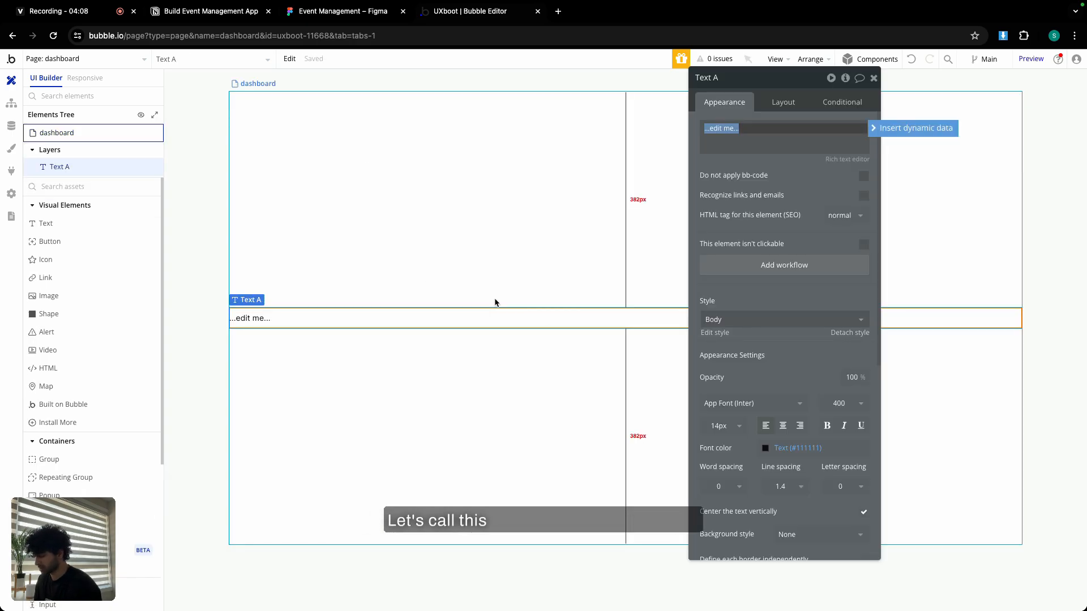
type("Dashboard")
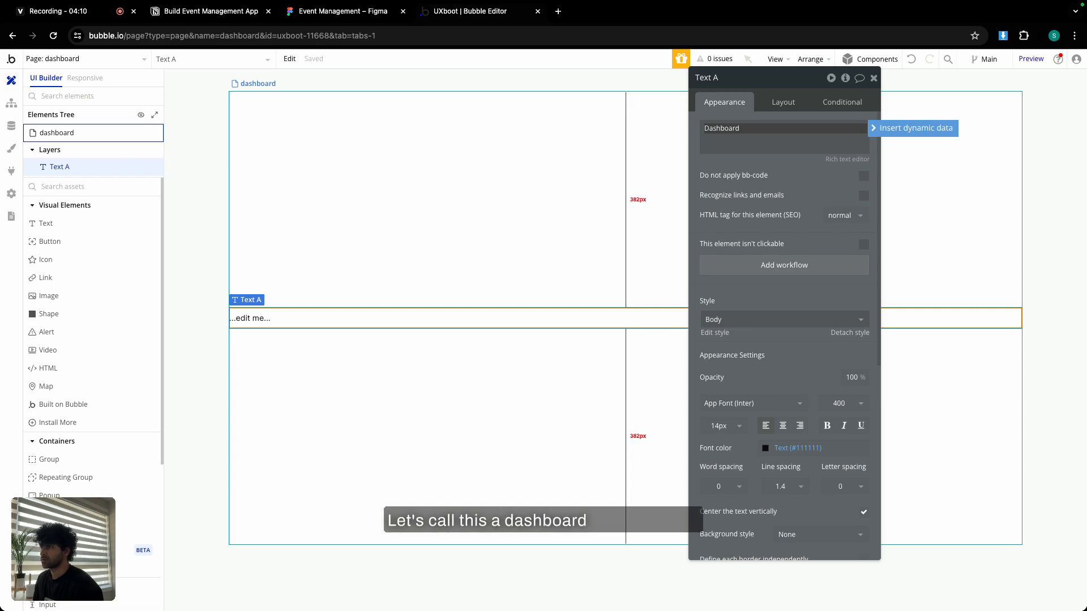
type(" -")
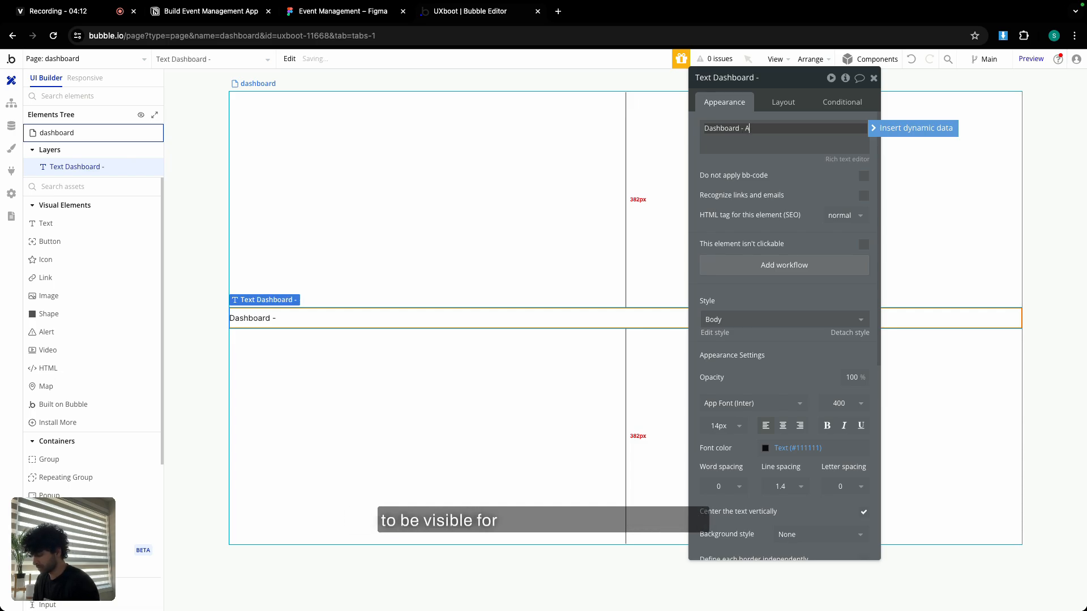
type(" Admin & Te")
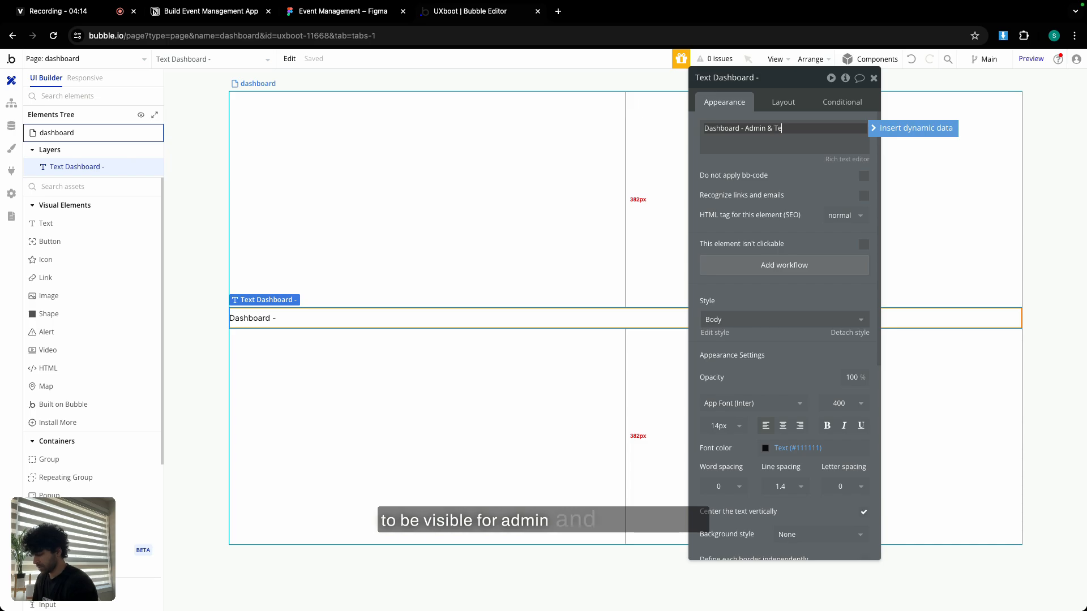
type("am Members")
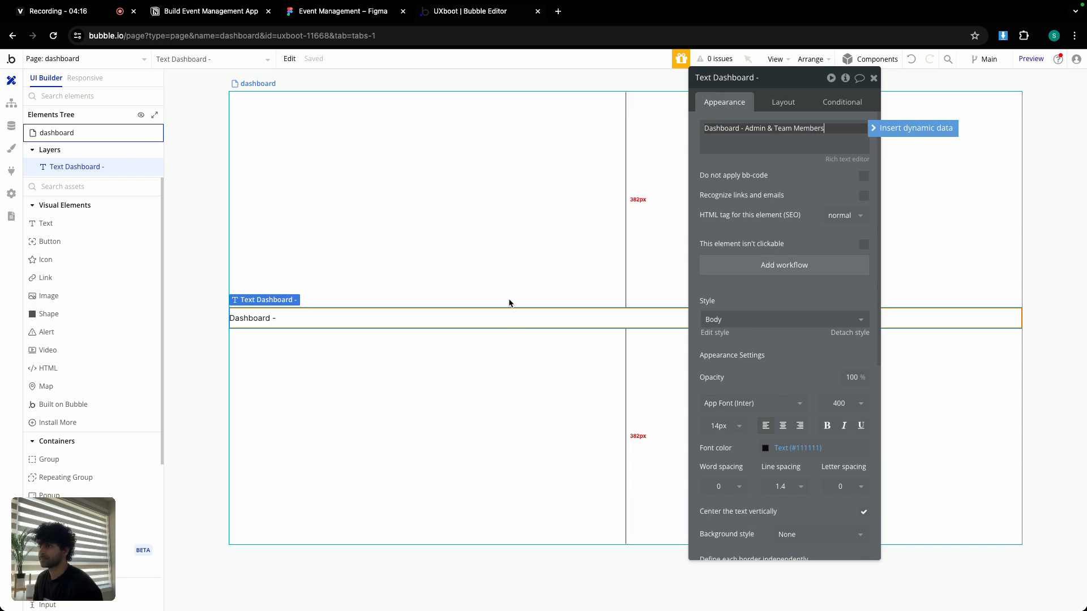
left_click(742, 320)
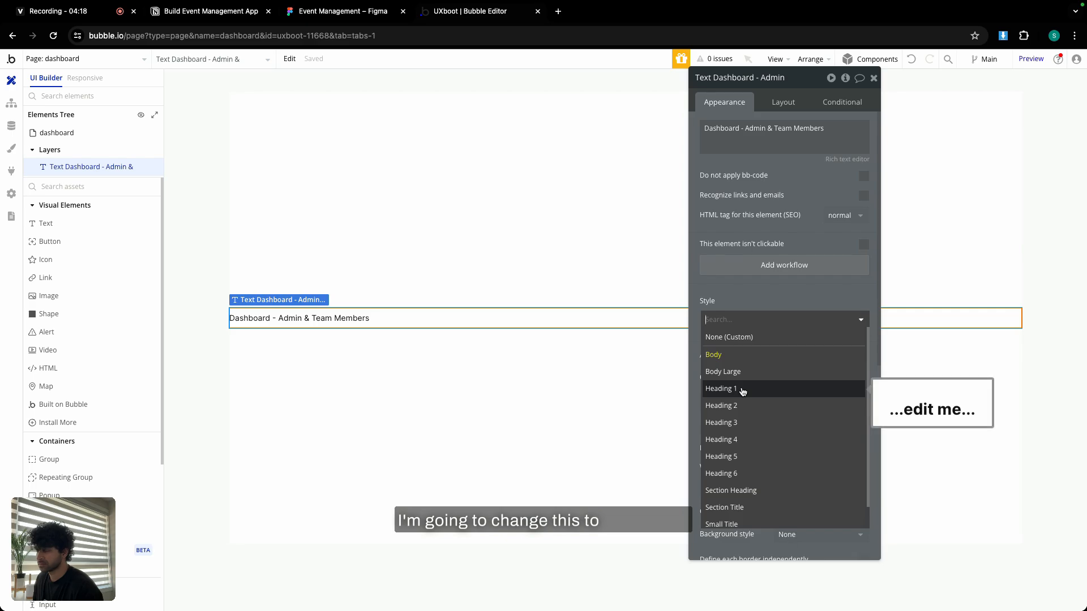
left_click(736, 405)
left_click(782, 426)
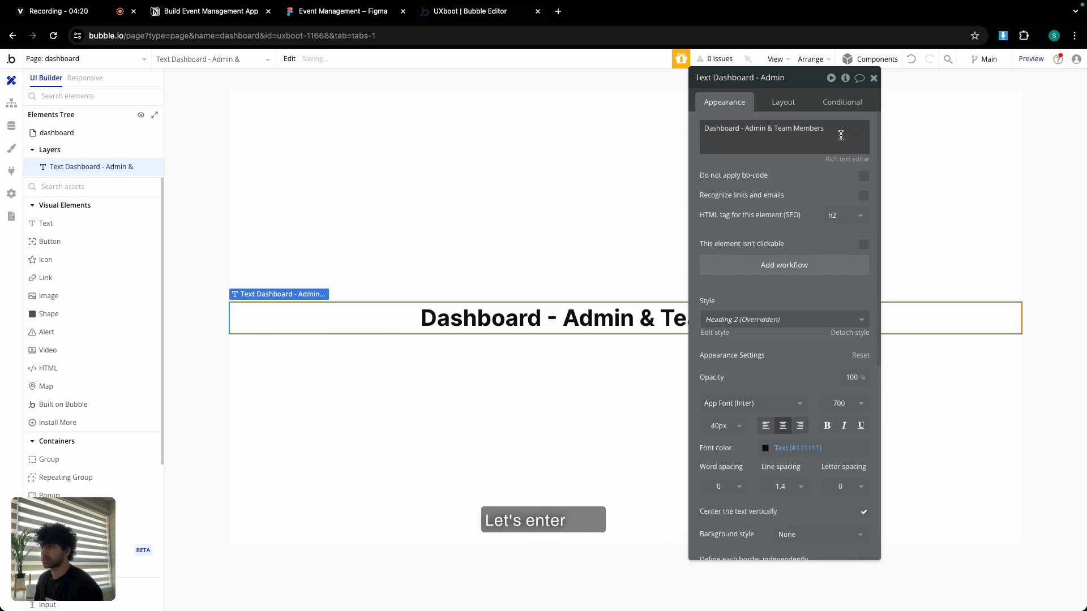
left_click(873, 78)
double_click(645, 310)
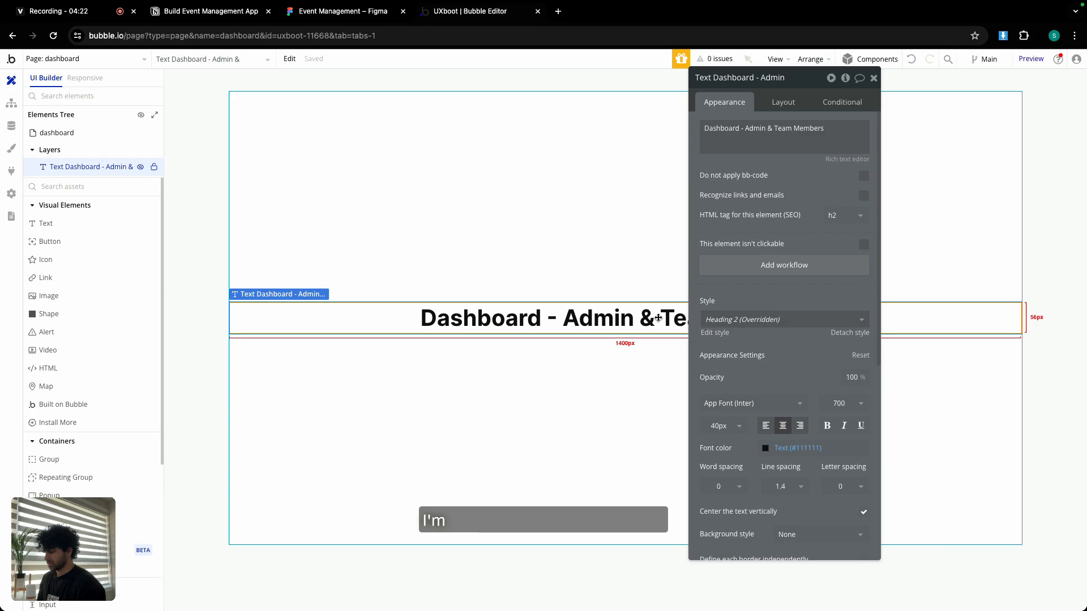
left_click(95, 63)
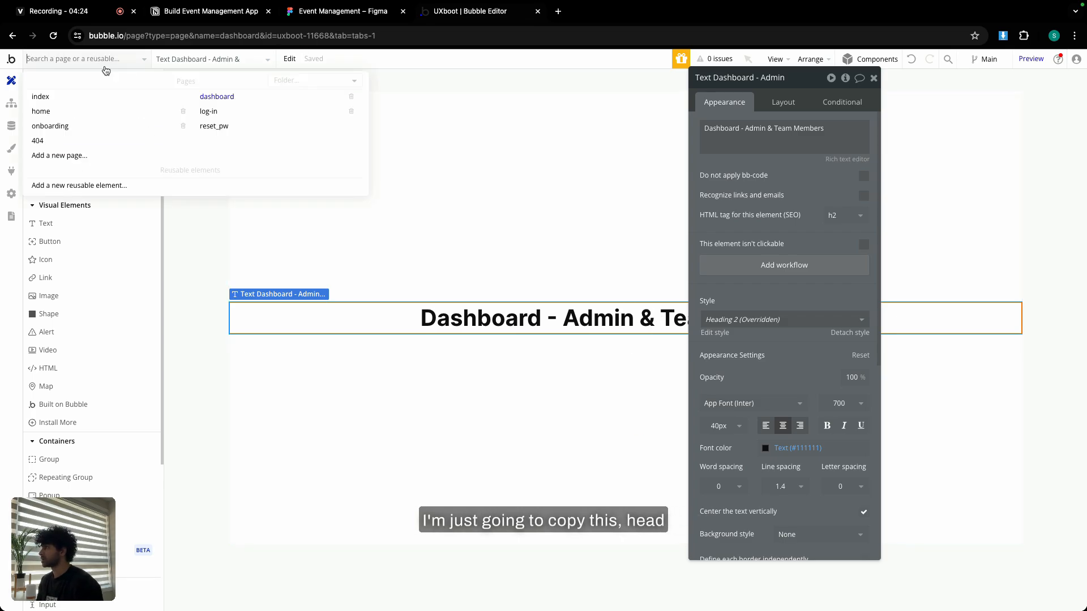
Make the home page a centred column layout, 1440 wide with 800 minimum height.
left_click(99, 113)
left_click(98, 133)
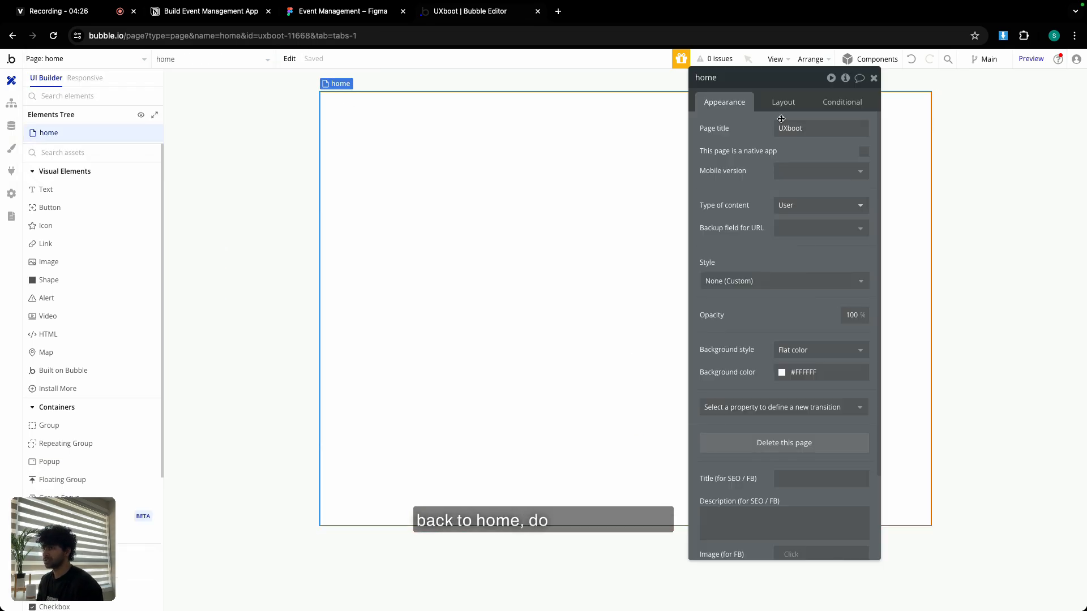
left_click(783, 102)
left_click(785, 127)
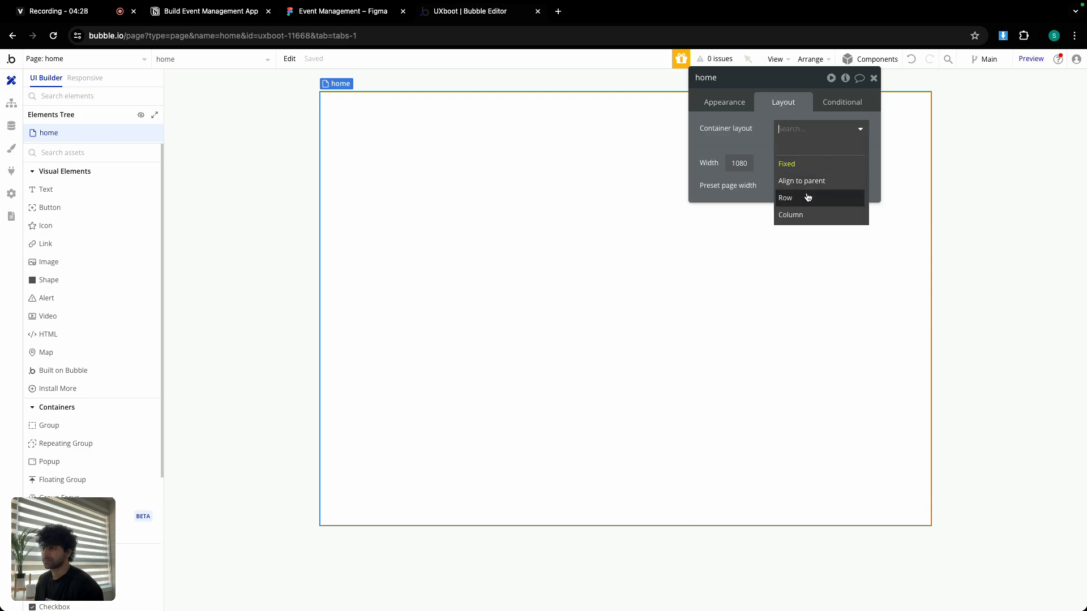
left_click(808, 215)
left_click(855, 245)
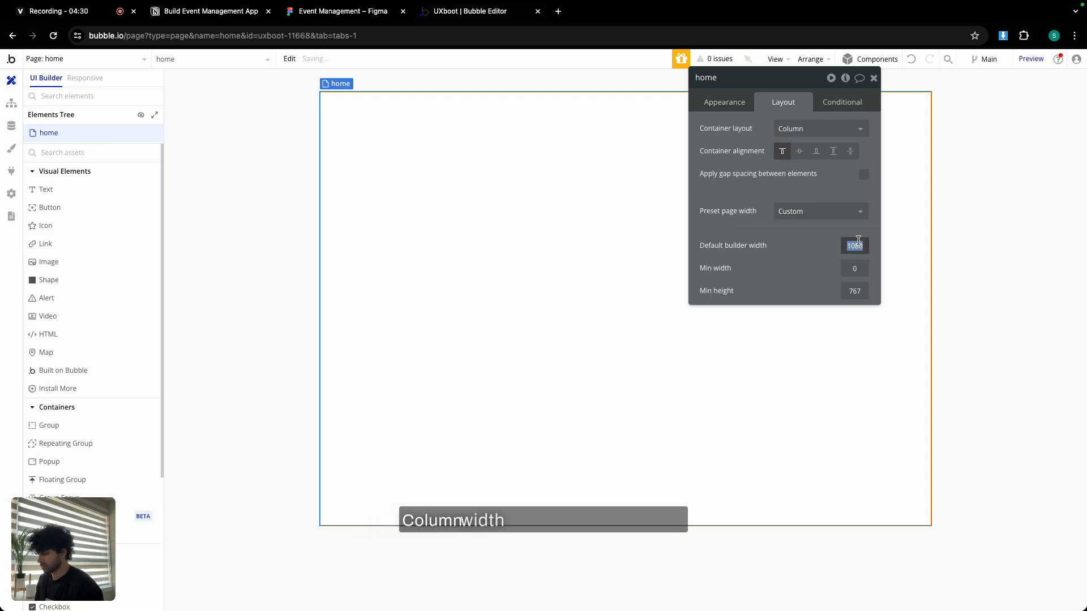
type("1440")
left_click(856, 291)
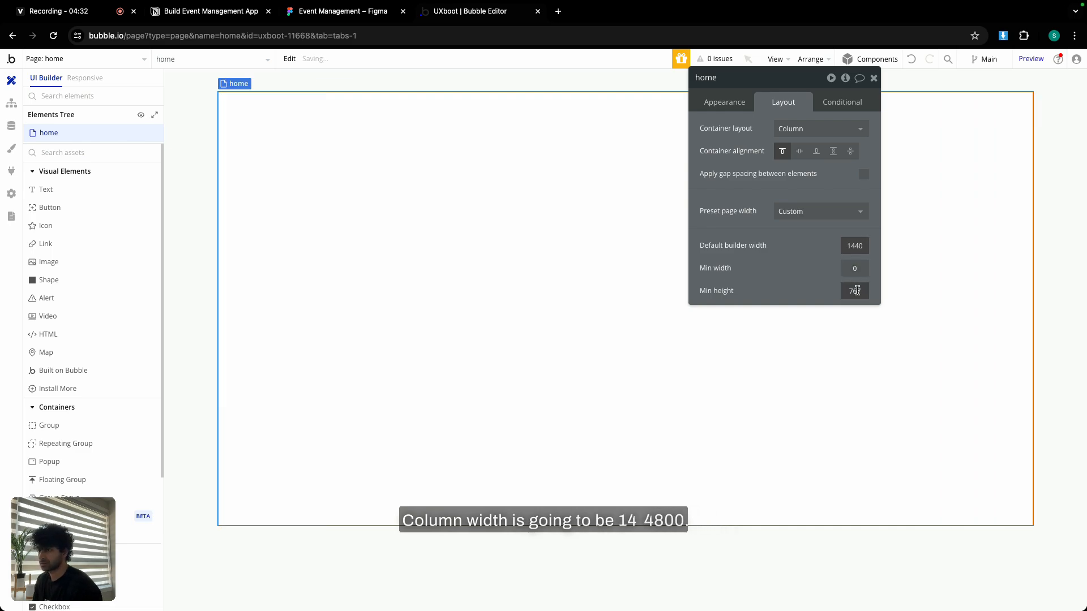
type("800")
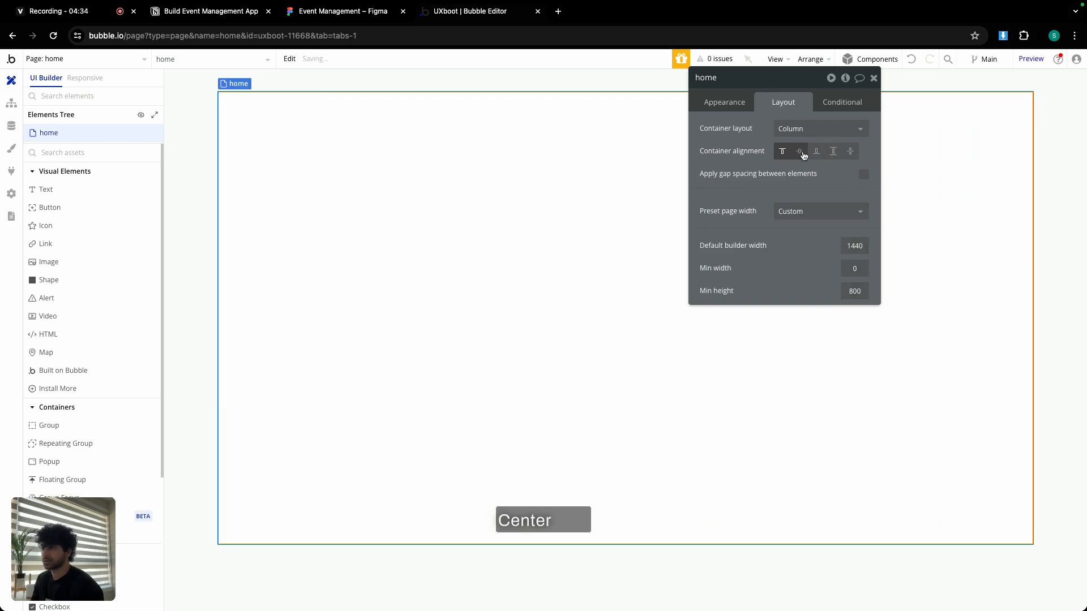
left_click(800, 150)
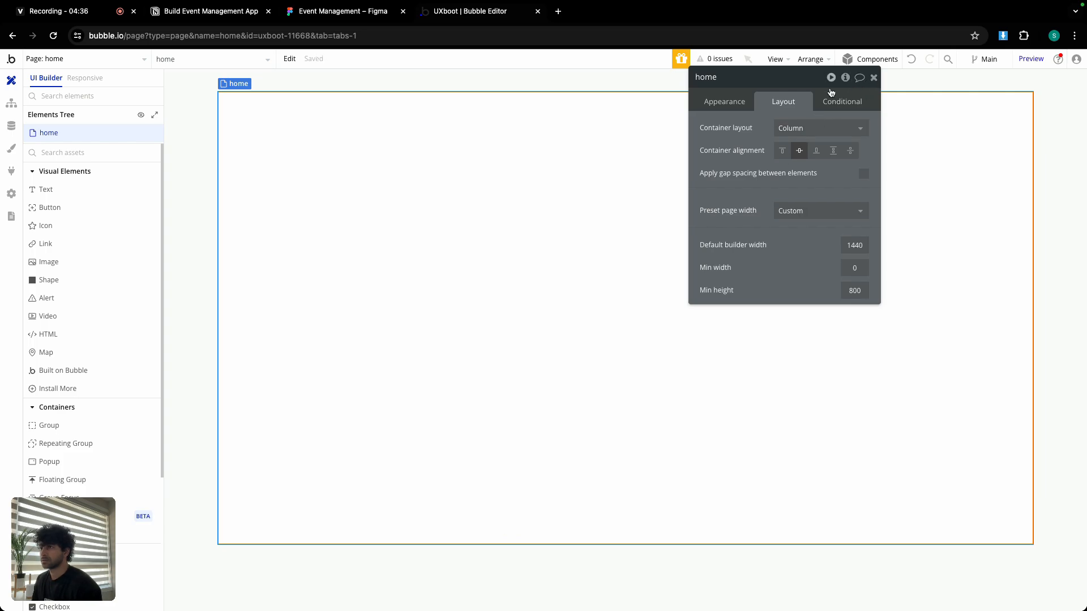
Title the home page 'UXboot | Home'.
left_click(736, 105)
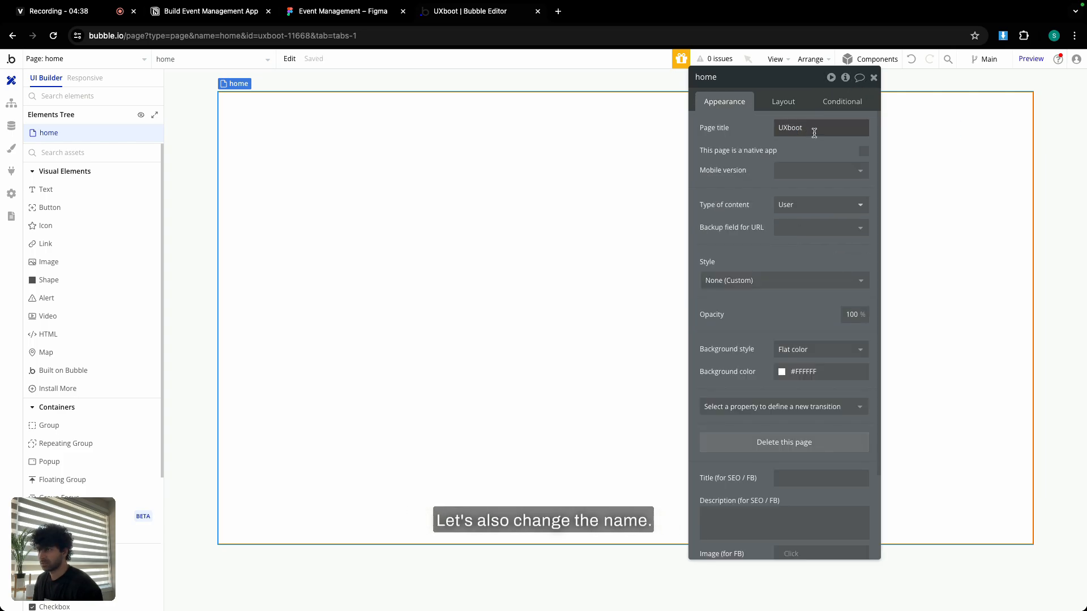
double_click(814, 132)
type("|")
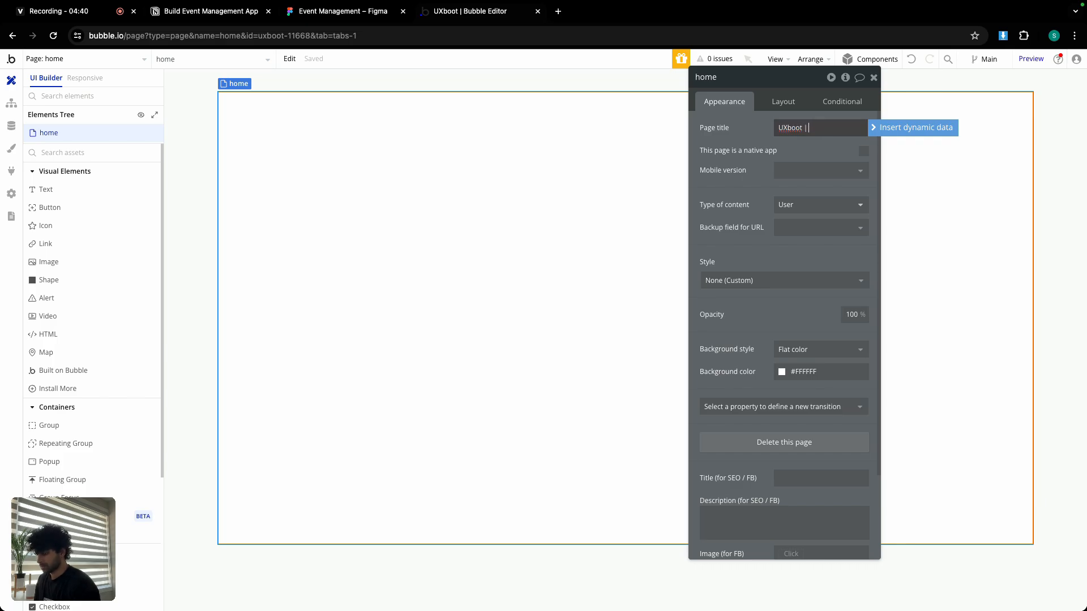
type(" Home")
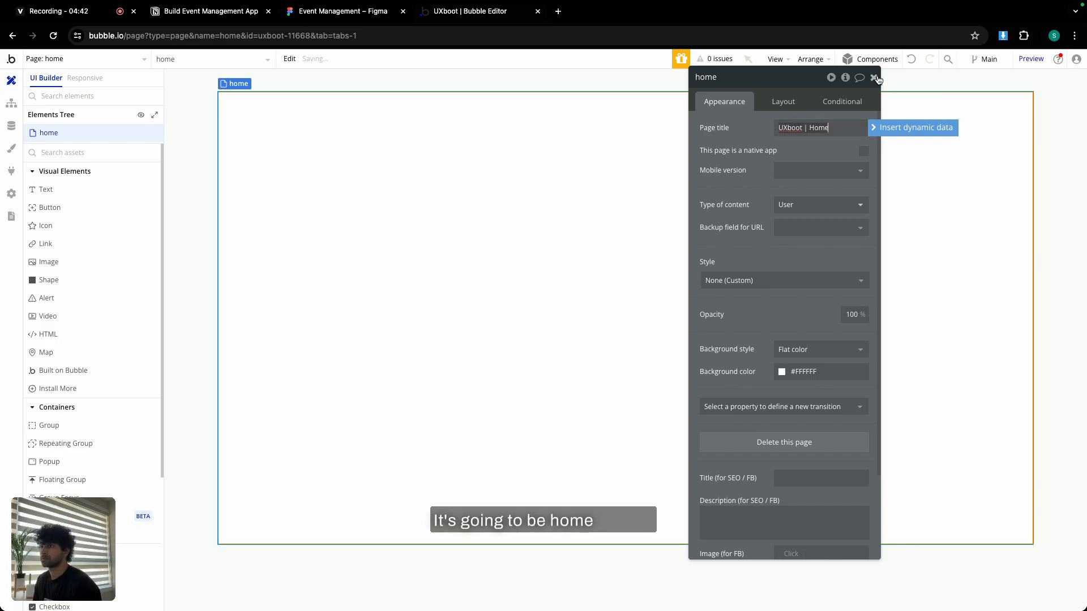
left_click(875, 78)
Paste the dashboard heading onto home and retype it as 'Home. - Students'.
double_click(661, 208)
key("super+v")
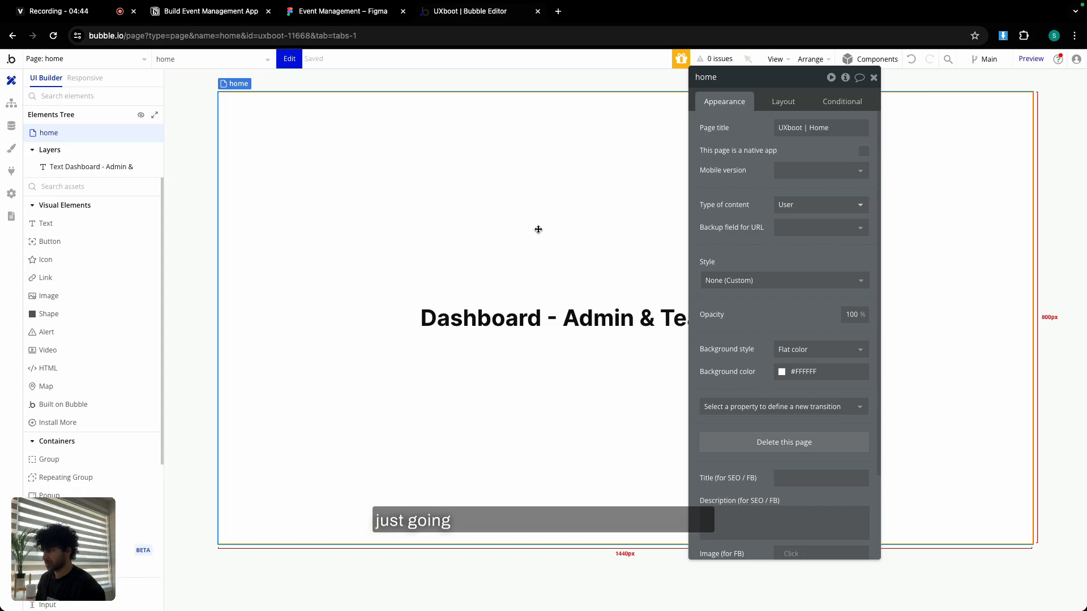
triple_click(715, 129)
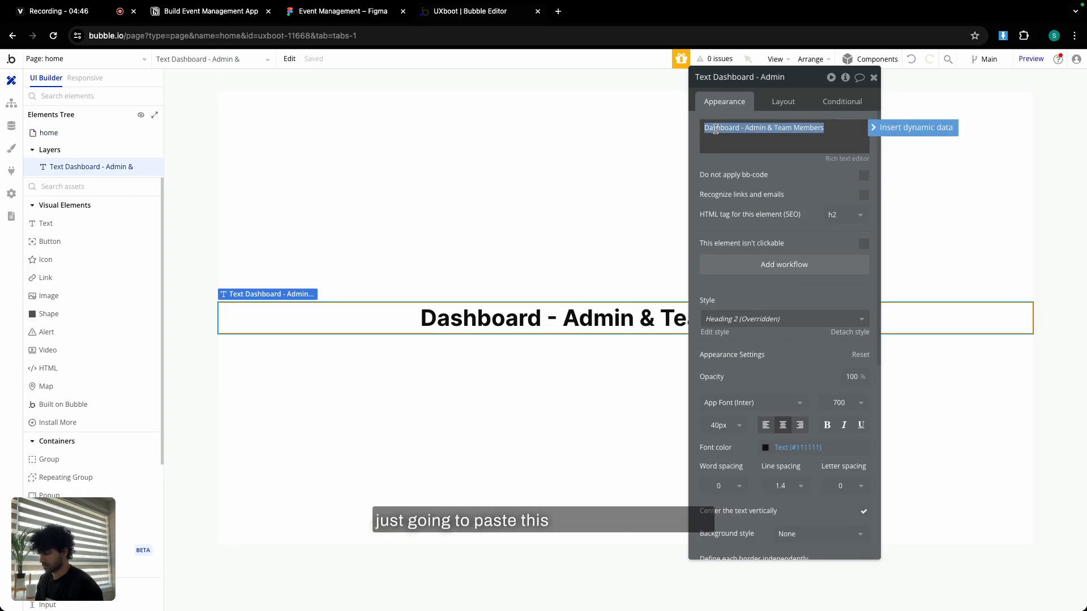
type("Home. - Stu")
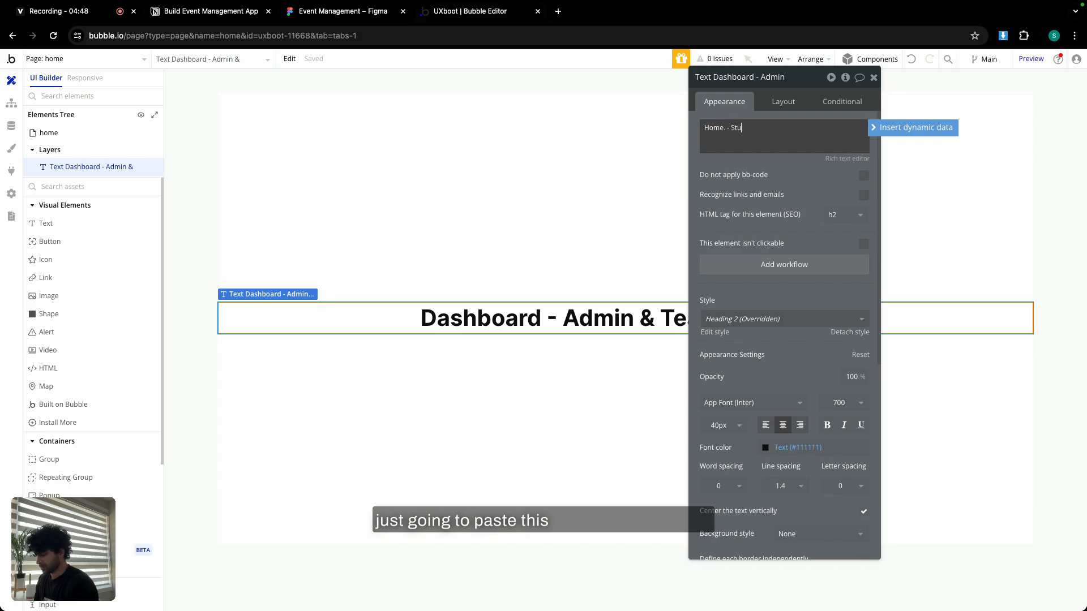
type("dentsd")
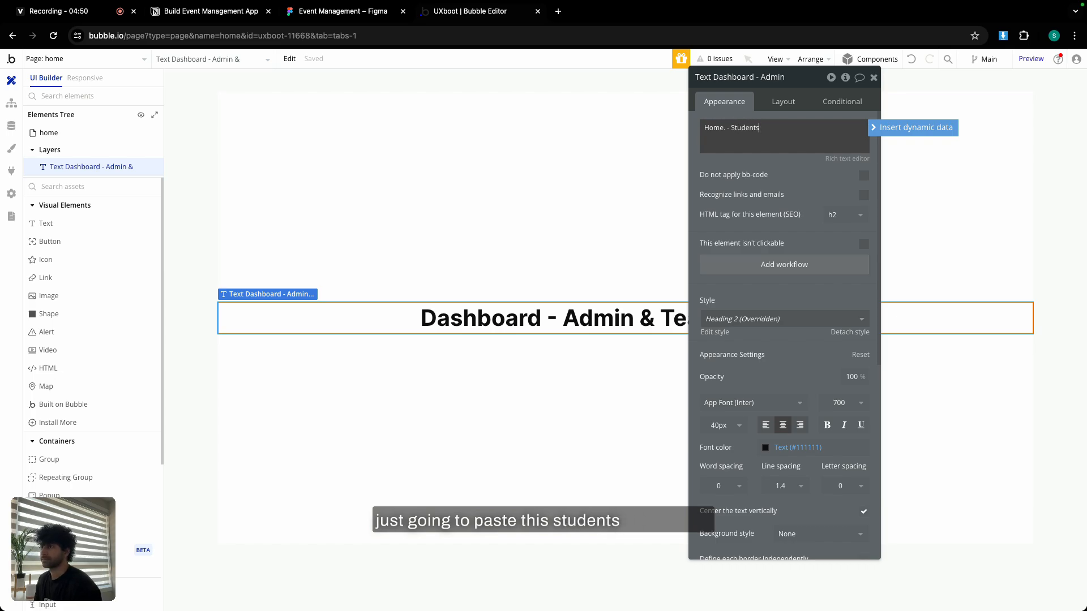
left_click(56, 59)
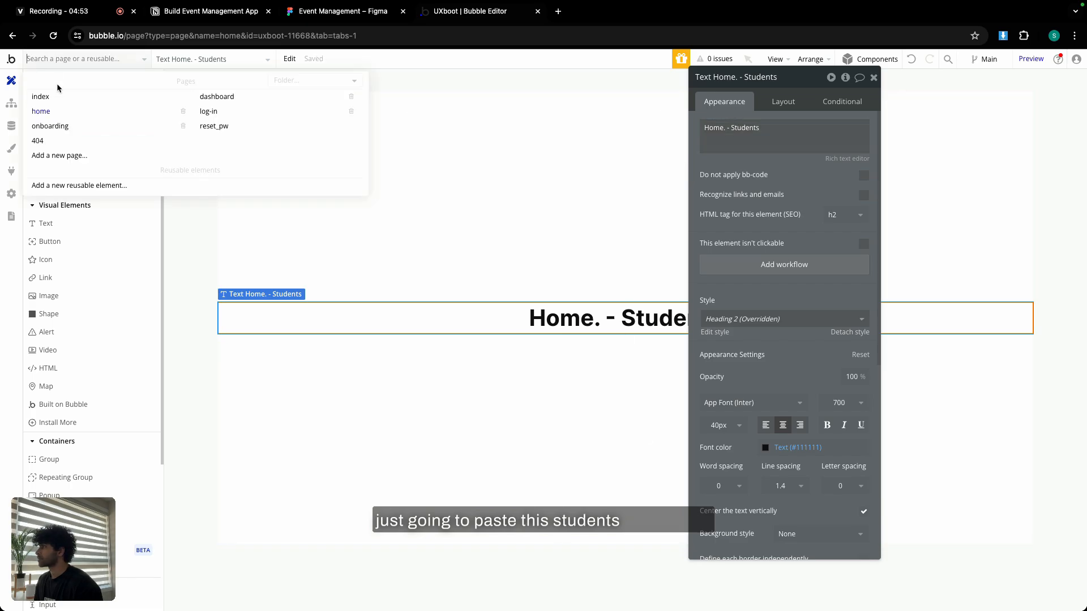
Append '| Dash' to the dashboard page's title.
left_click(223, 98)
double_click(262, 112)
double_click(816, 128)
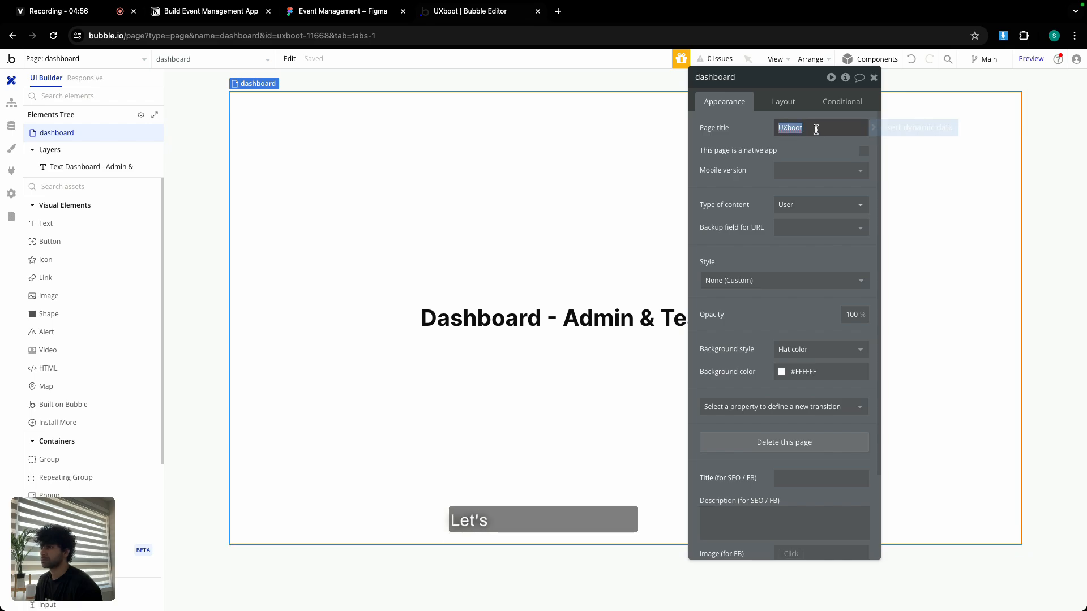
left_click(816, 129)
type("| Dashboard")
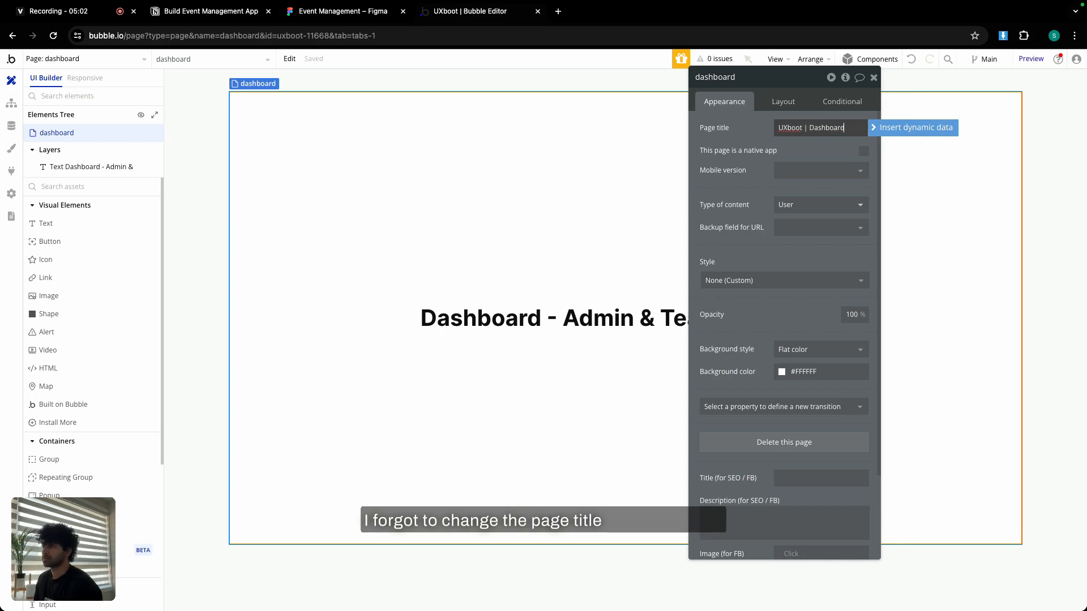
Review the onboarding page's layout and condition settings.
left_click(91, 59)
left_click(50, 124)
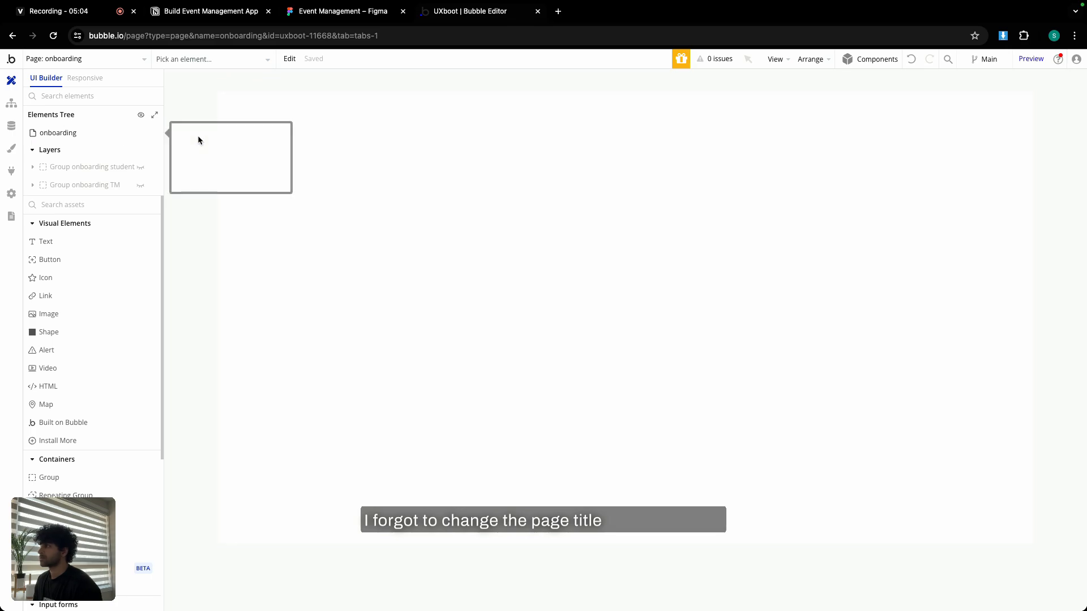
double_click(339, 149)
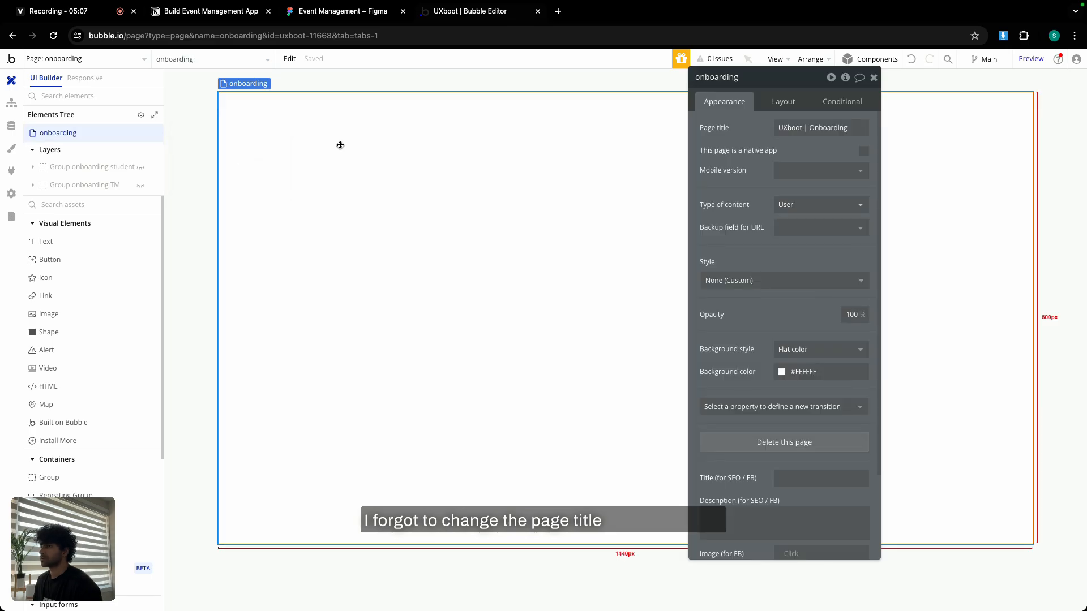
left_click(792, 103)
left_click(820, 102)
left_click(727, 103)
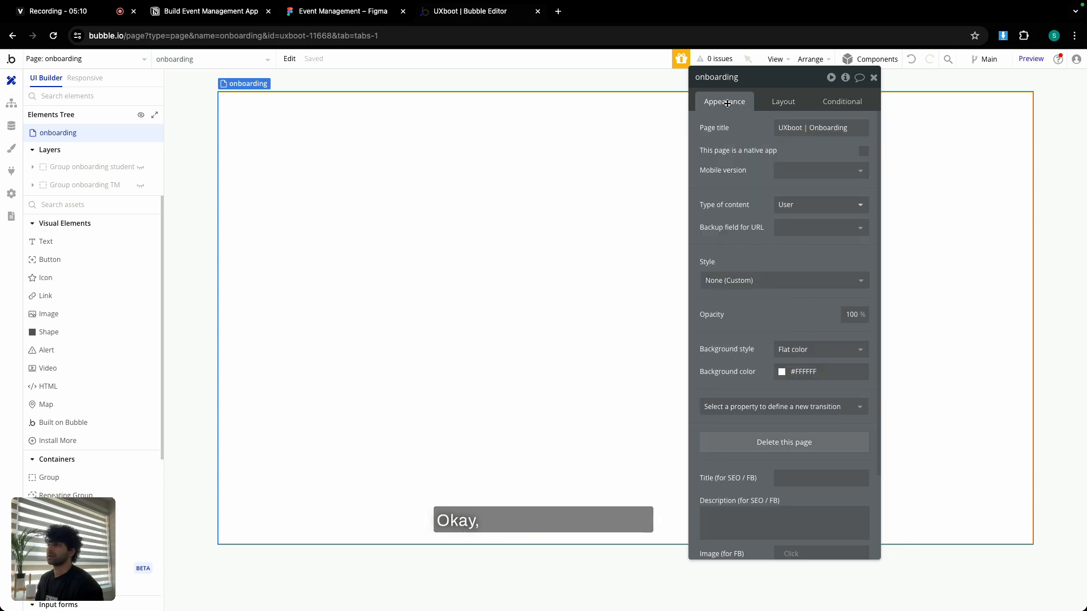
Switch the editor to the index page with the Sign Up form.
left_click(63, 58)
left_click(41, 97)
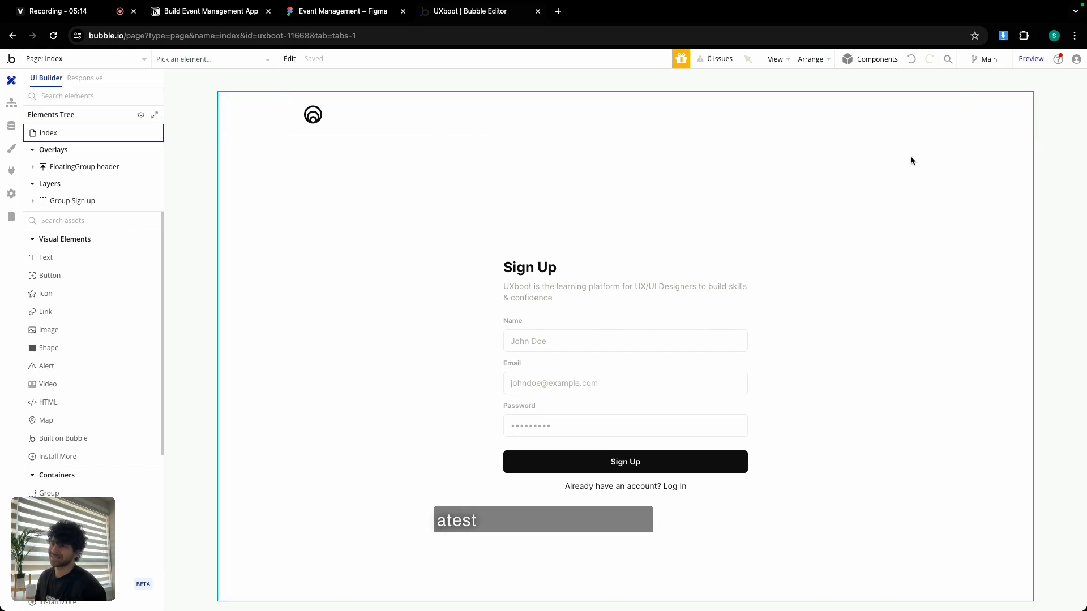
mouse_move(1028, 63)
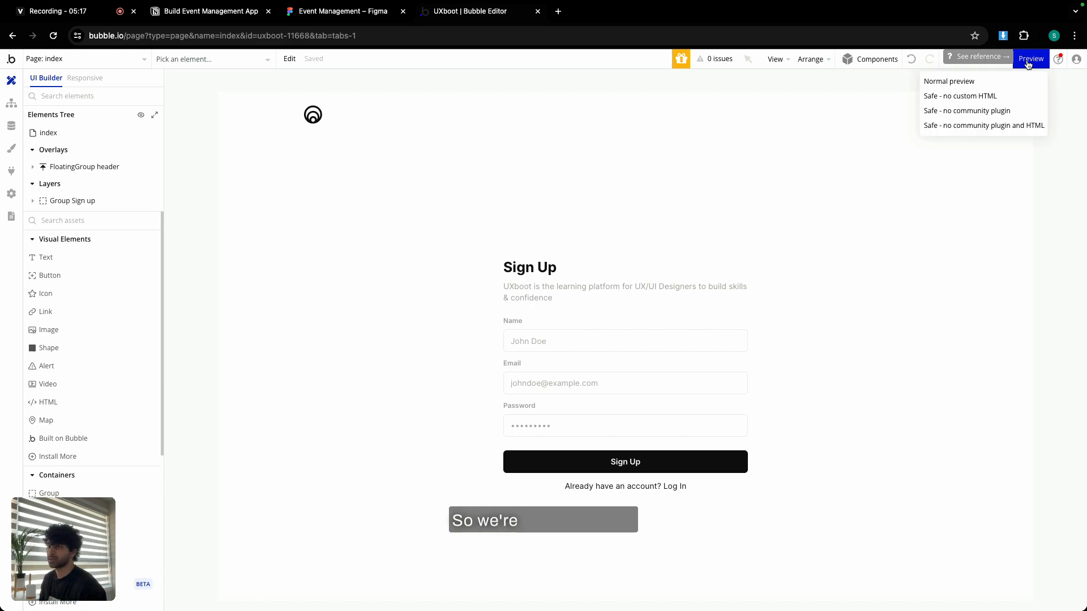
Preview the app with debug_mode set to false in the URL.
left_click(1028, 59)
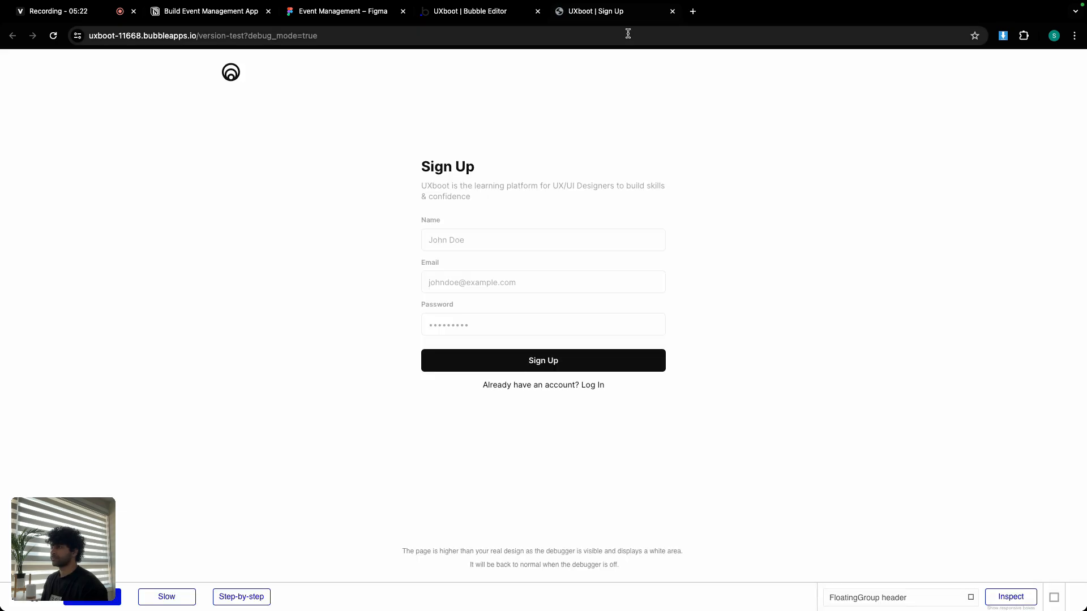
double_click(464, 36)
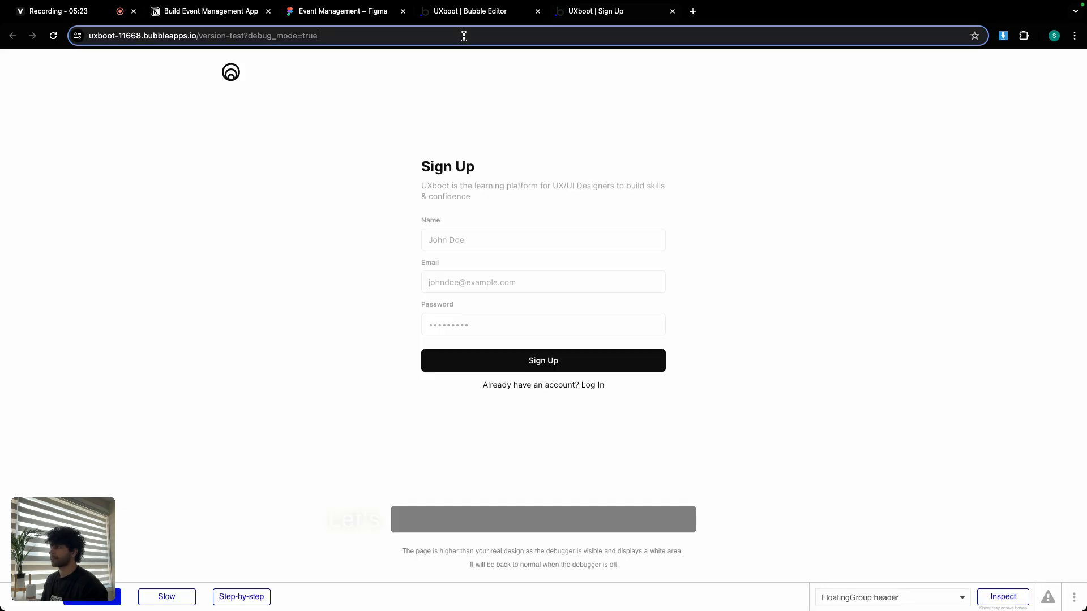
type("false")
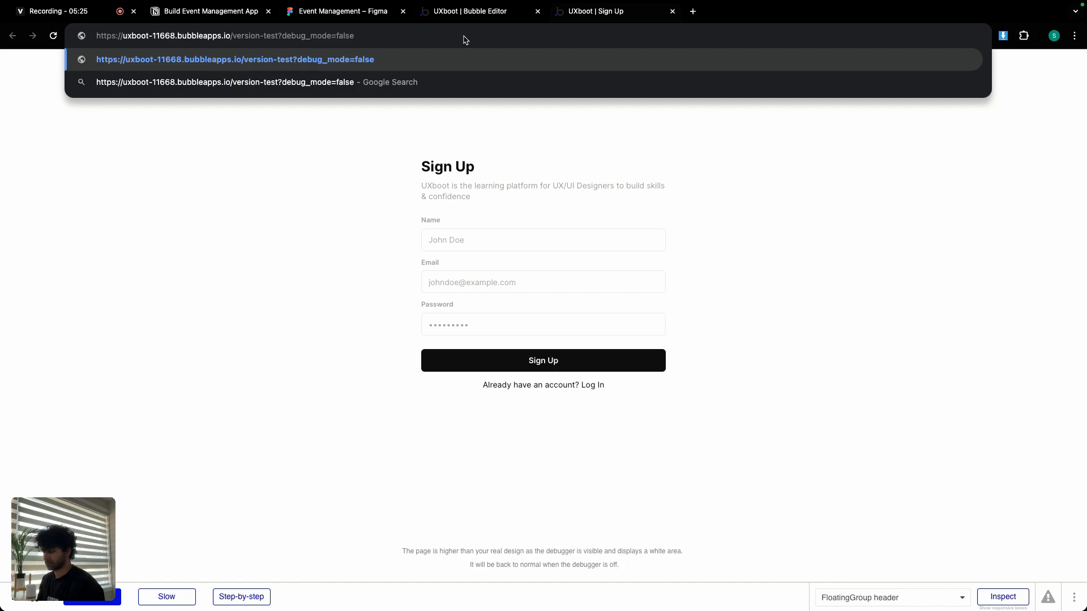
key("Return")
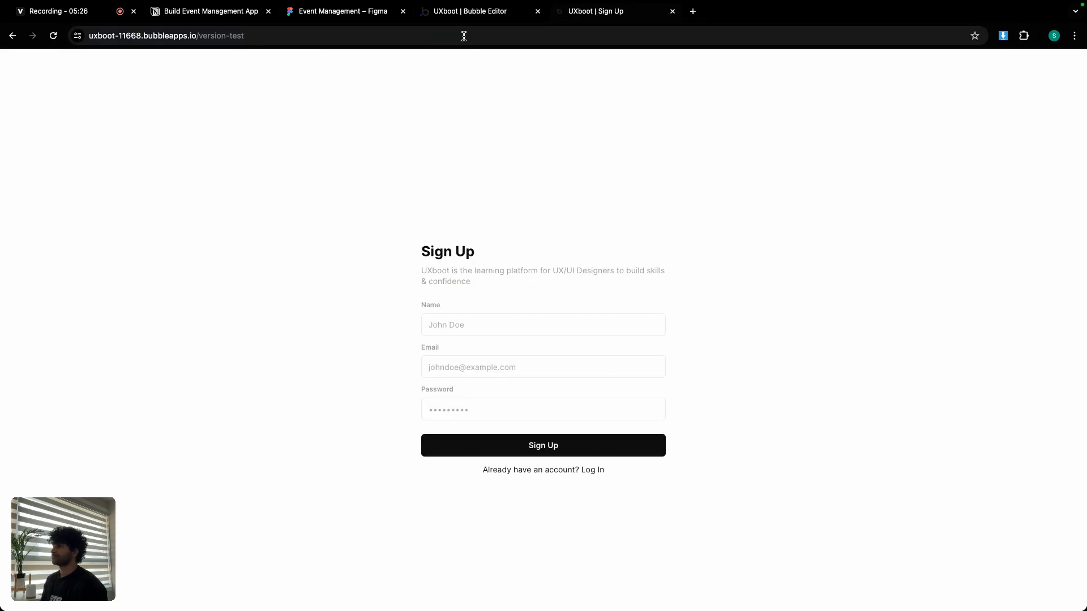
Start filling the Sign Up form with a test name, e-mail and password.
left_click(537, 318)
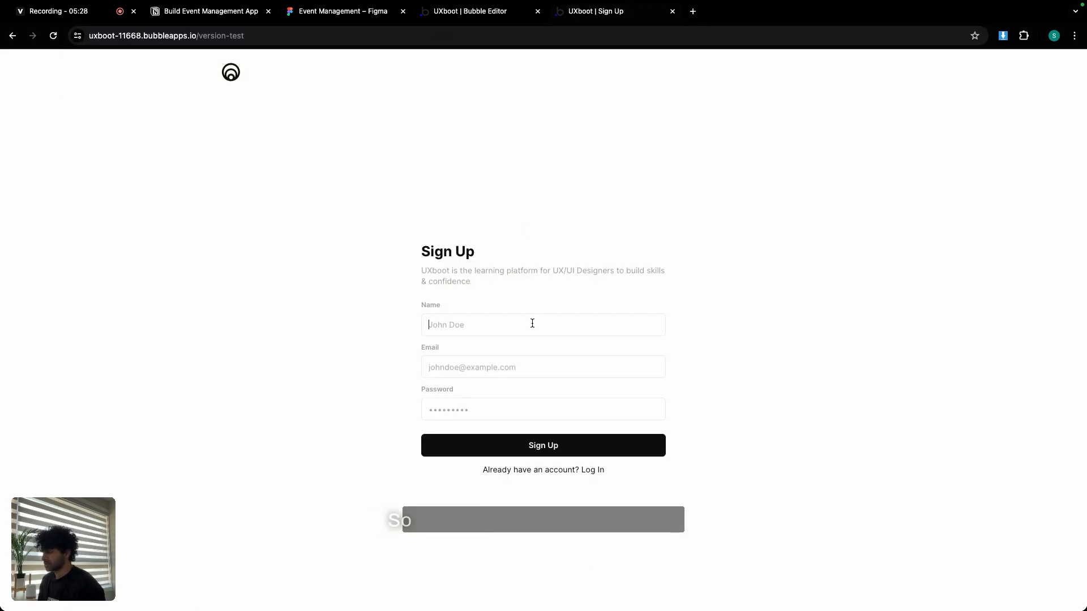
type("John Doe")
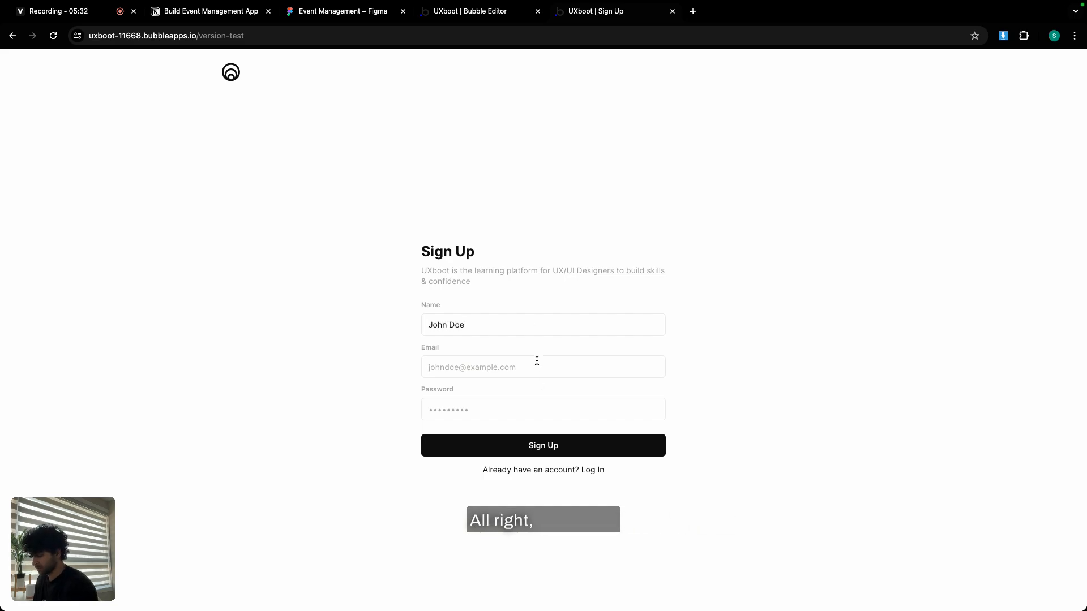
left_click(536, 361)
type("johndoe")
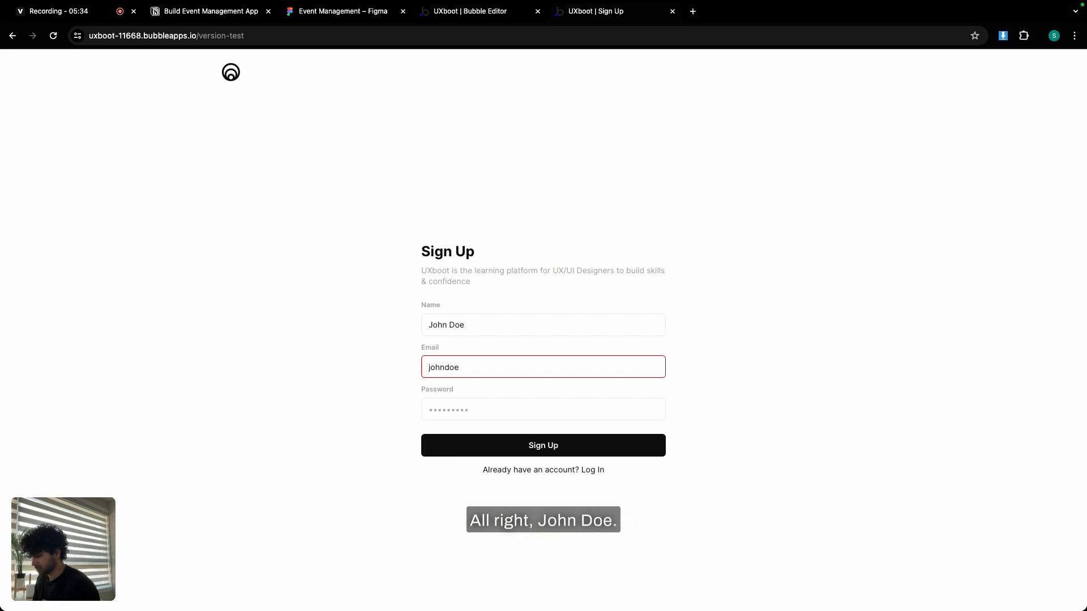
type("@example.com")
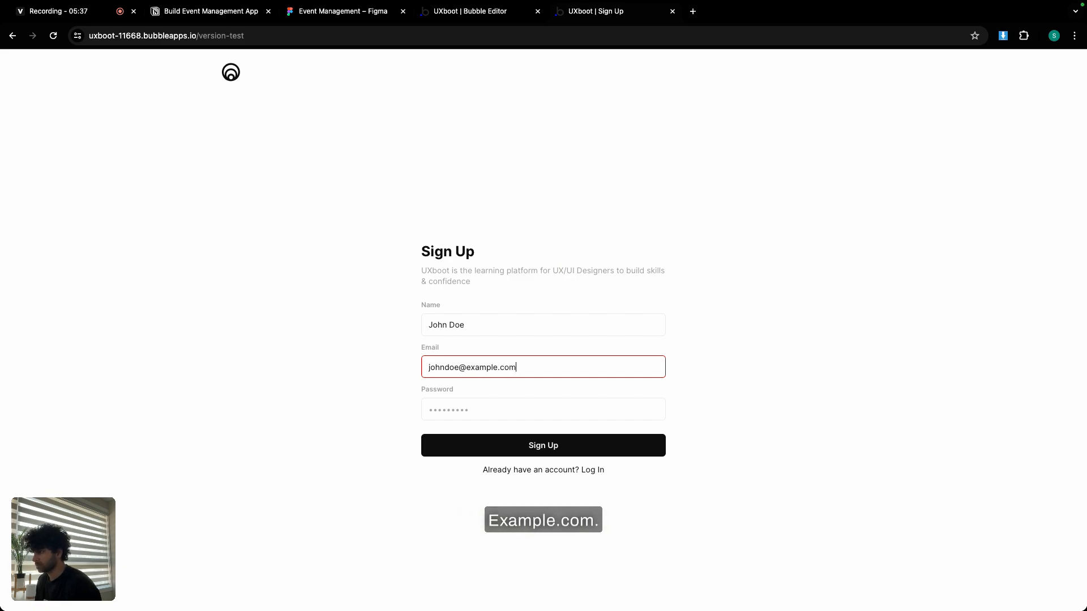
left_click(526, 402)
type("p")
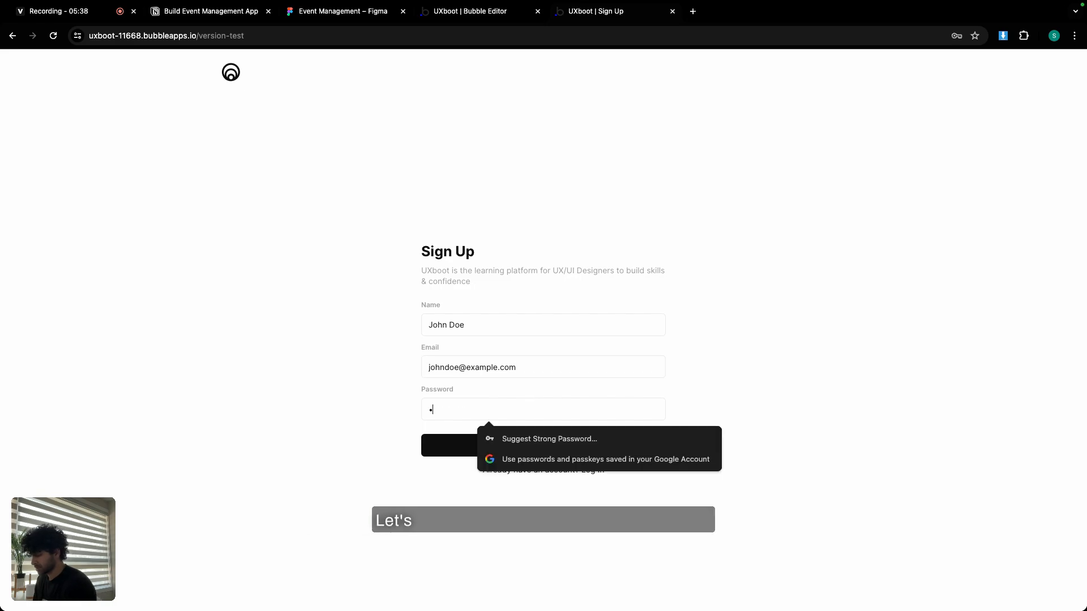
type("asswor")
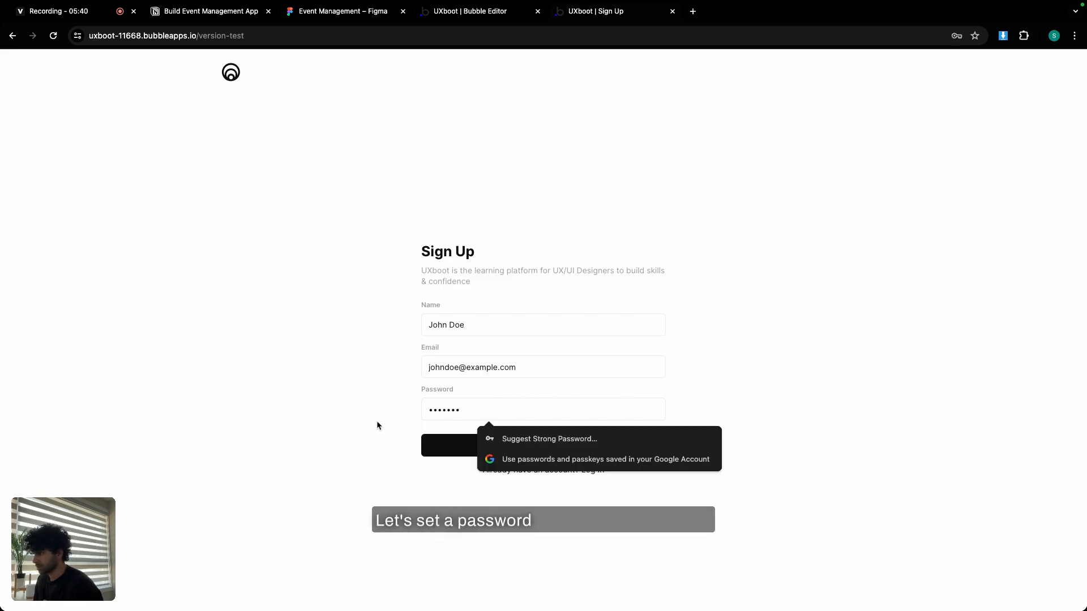
left_click(377, 421)
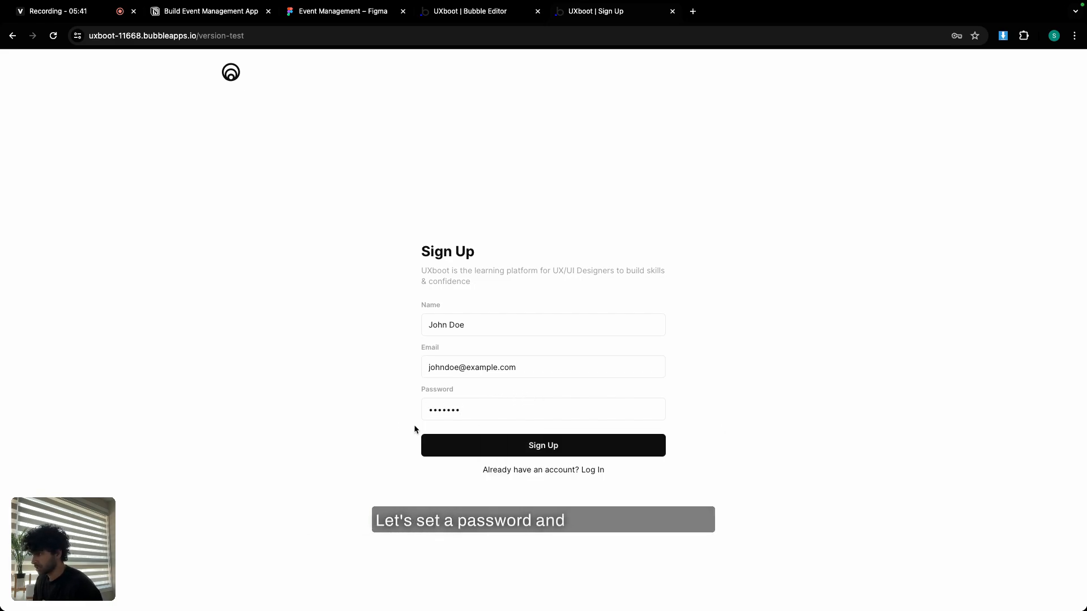
left_click(560, 470)
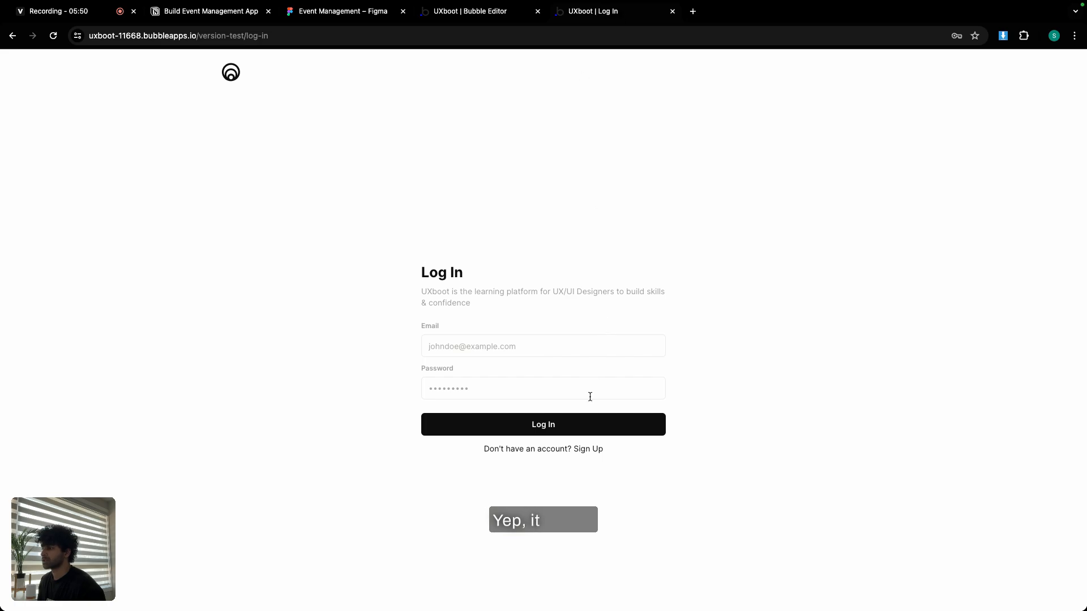
left_click(571, 450)
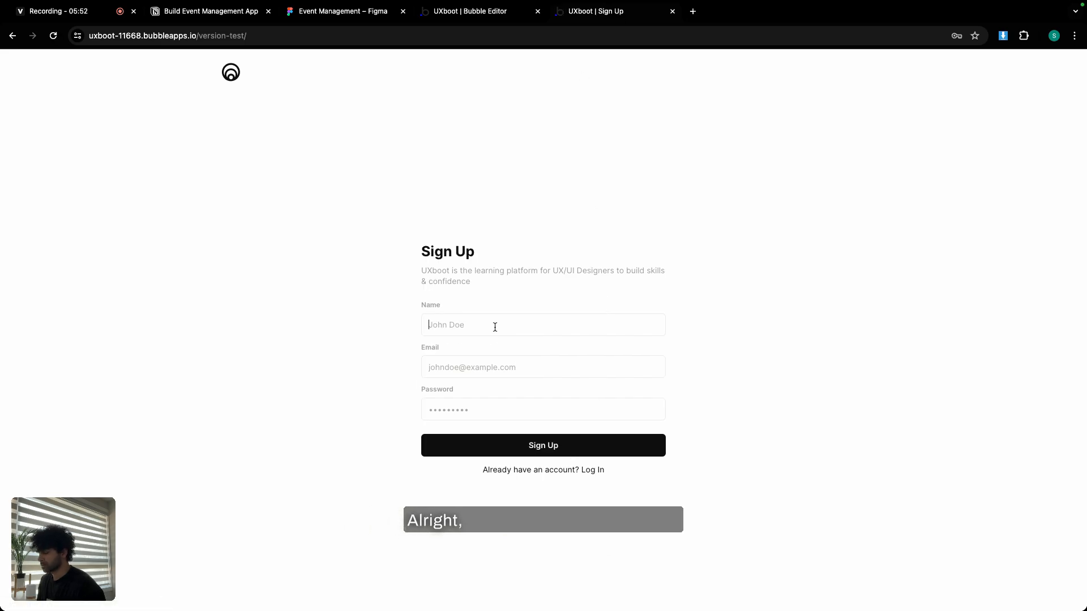
Re-enter the test user's full name, e-mail and password and submit the sign-up.
type("John Doe")
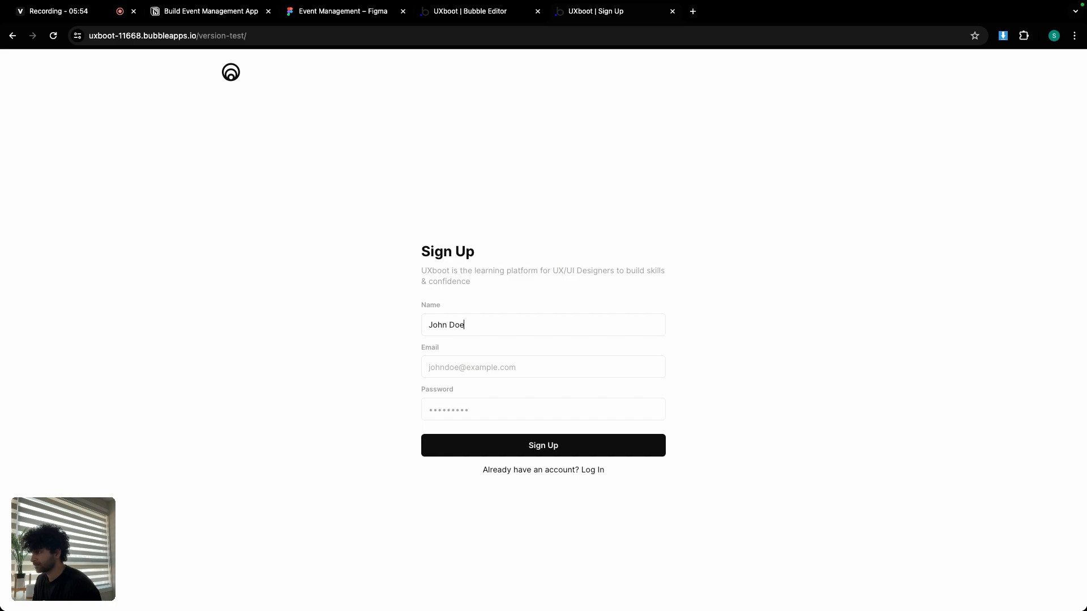
left_click(490, 359)
type("johndoe@")
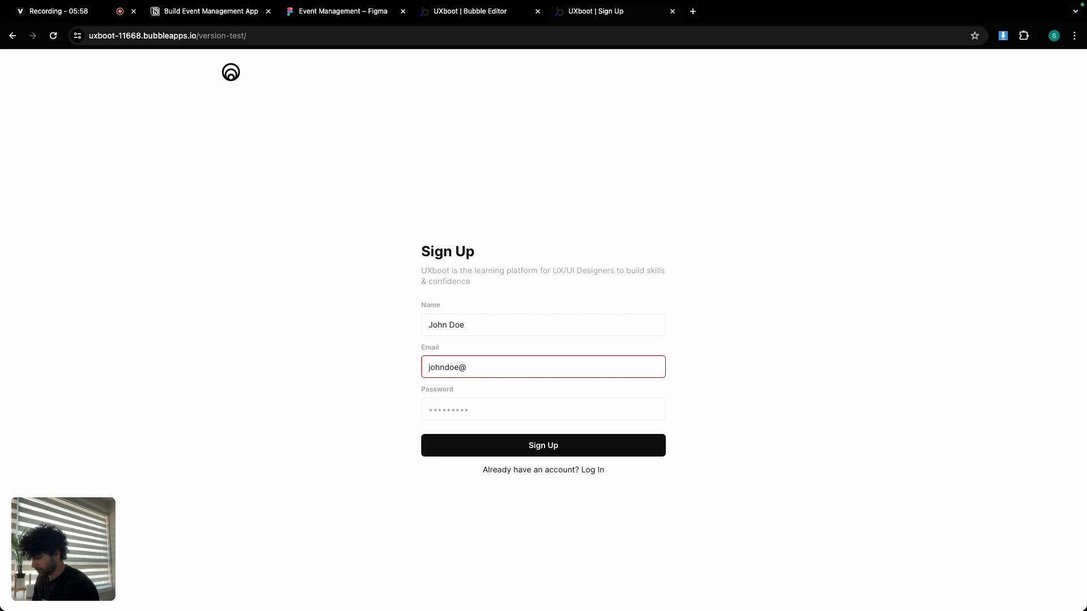
type("example.com")
left_click(487, 408)
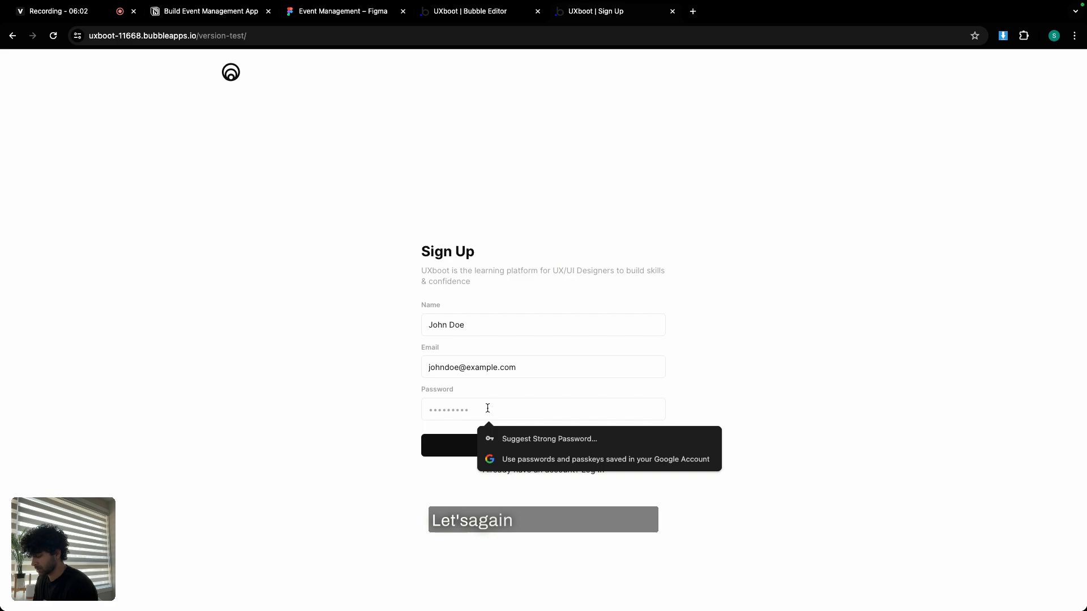
type("1234567")
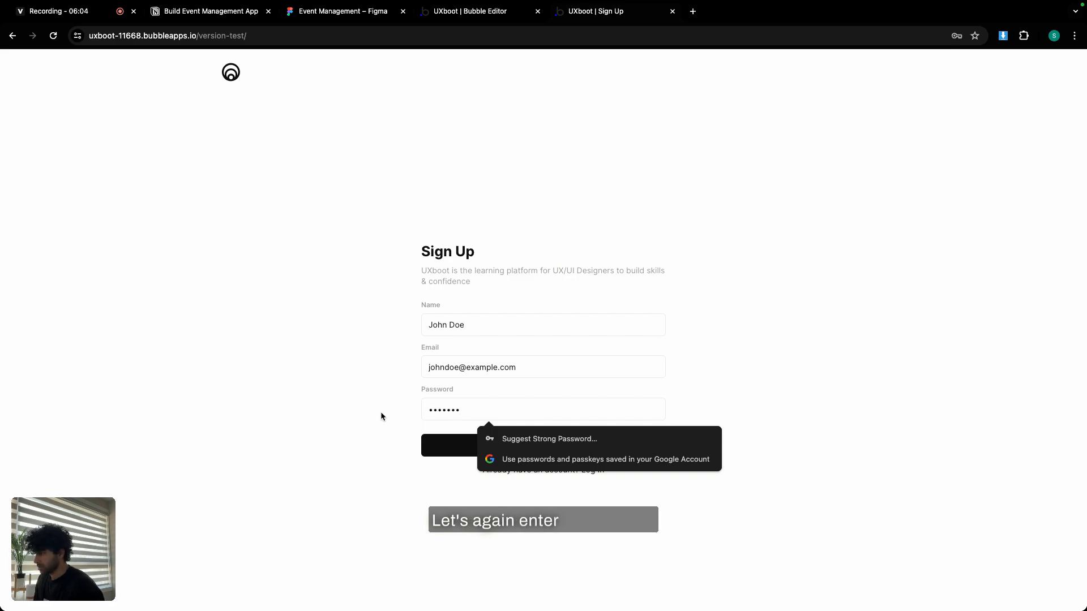
left_click(380, 411)
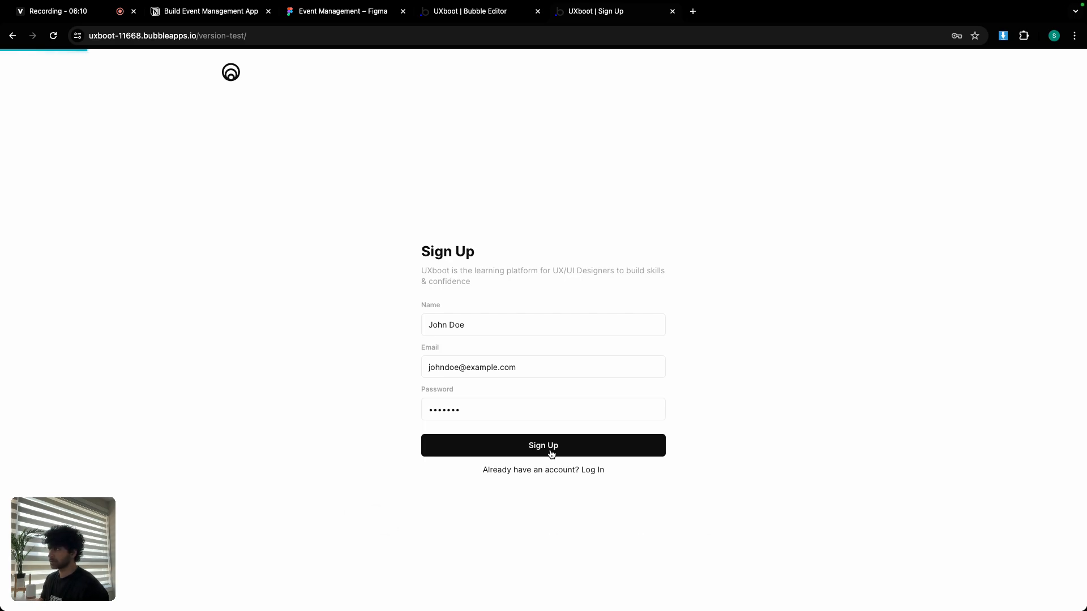
left_click(550, 453)
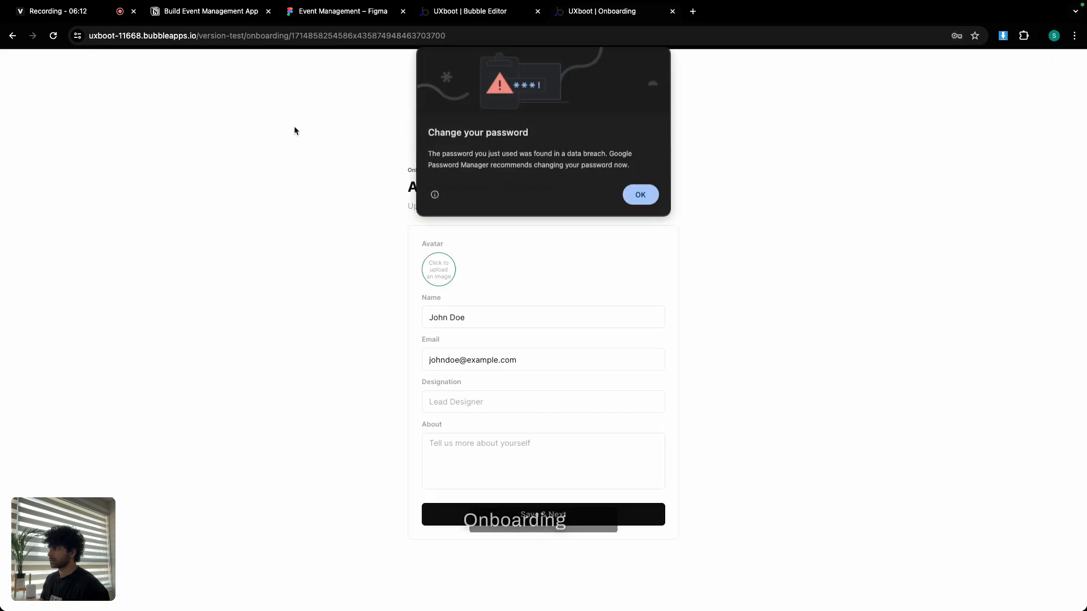
Dismiss the browser's password warnings and clear the mistyped Designation text.
left_click(631, 196)
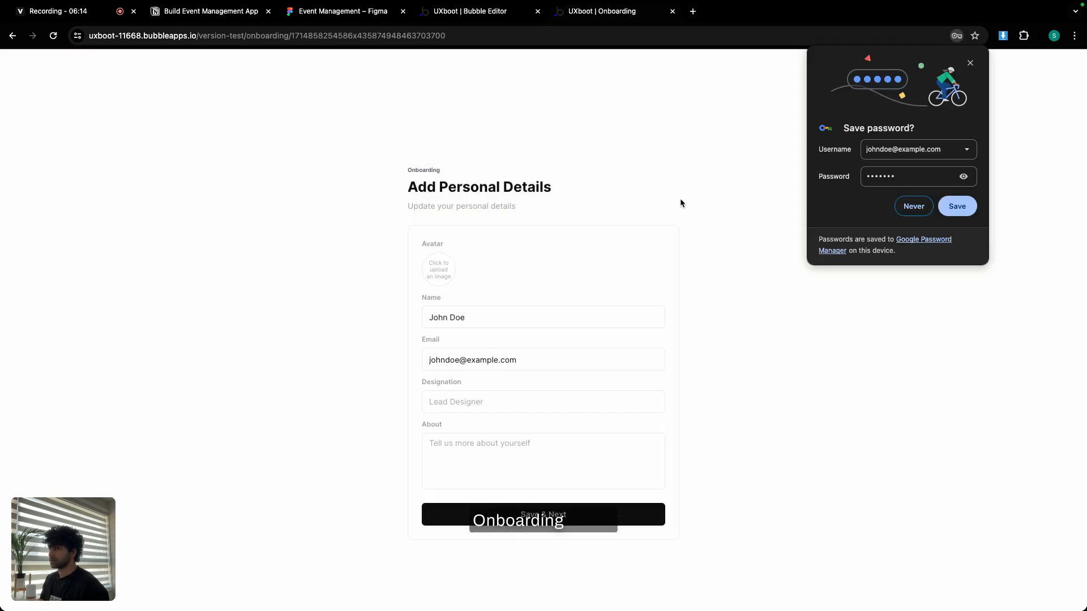
left_click(909, 207)
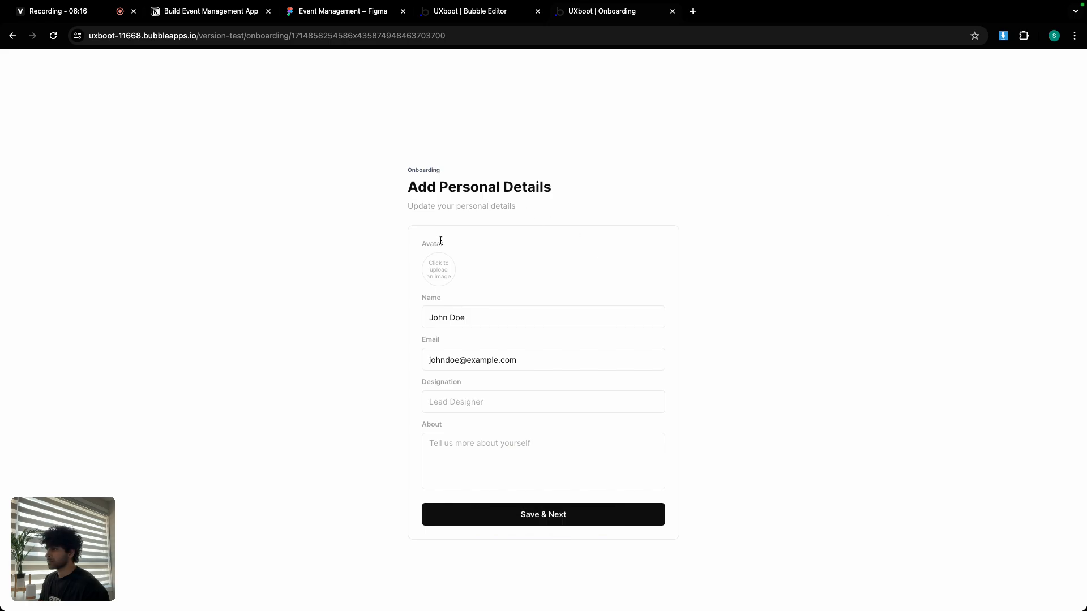
double_click(456, 317)
double_click(463, 360)
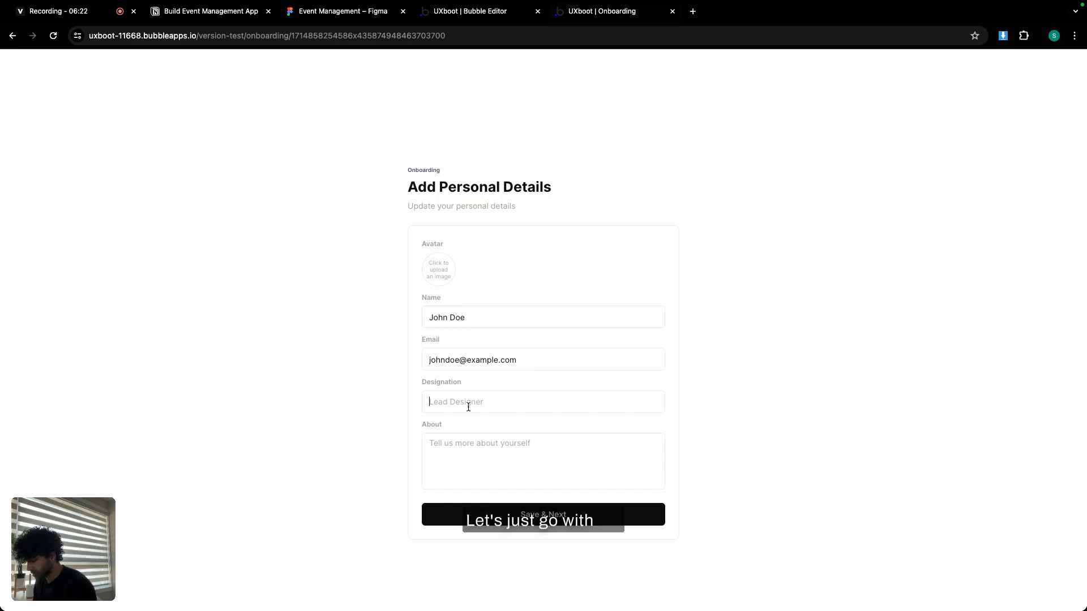
key("BackSpace")
key("BackSpace")
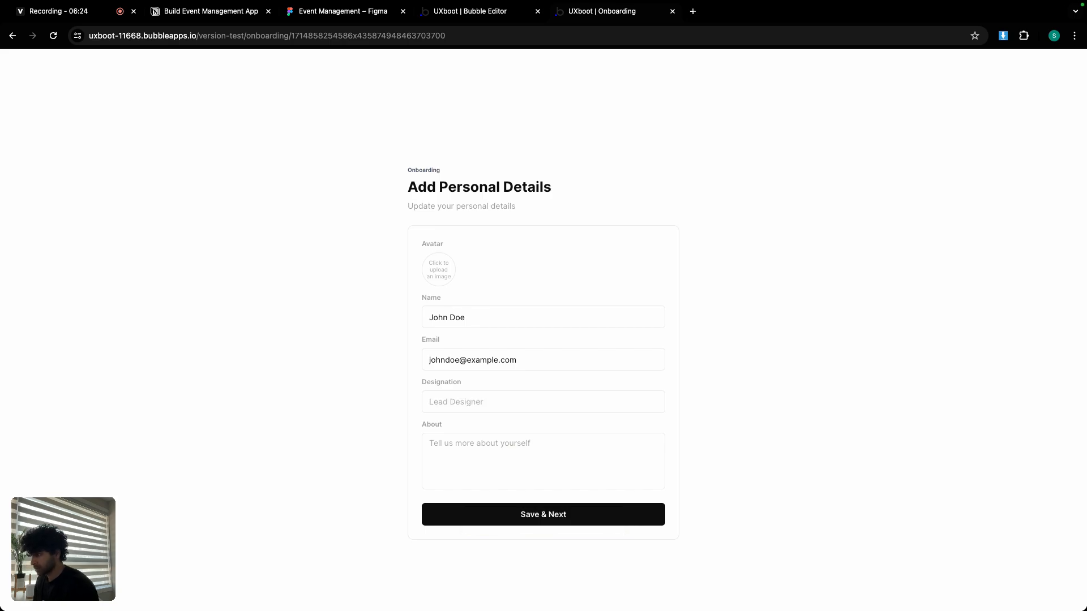
Enter Designation 'Jr UX Designer' and About 'I love designing app and websites!', fixing the typo.
type("Jr UX ")
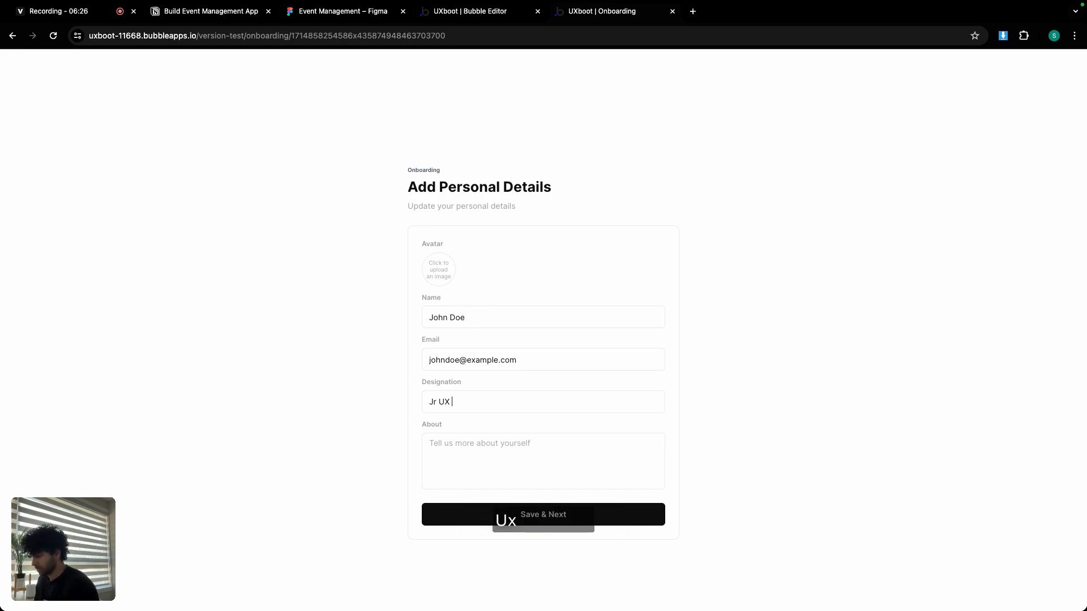
type("Designer")
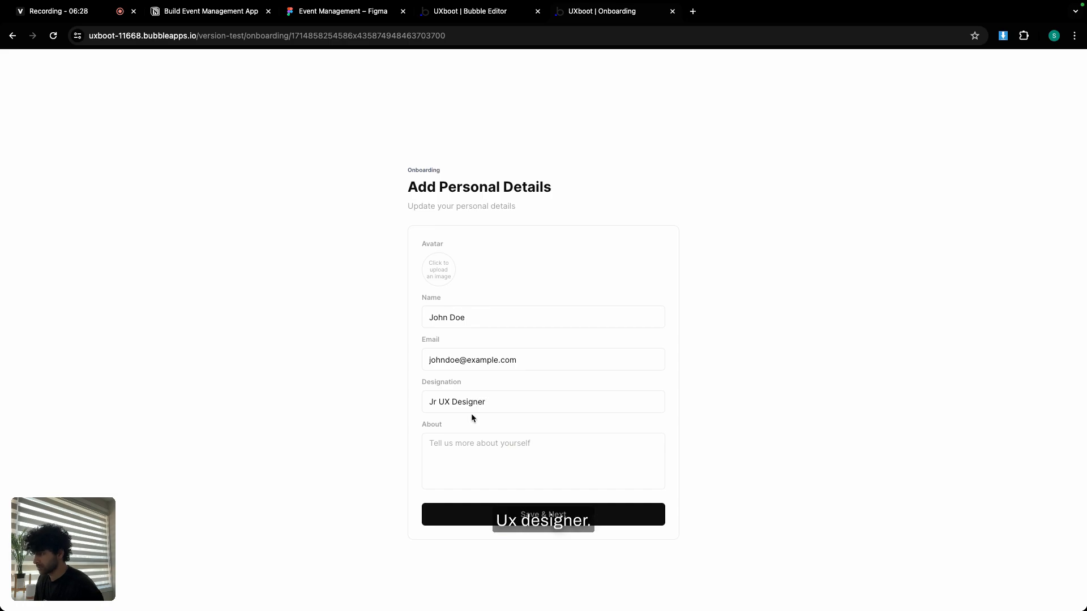
type("I")
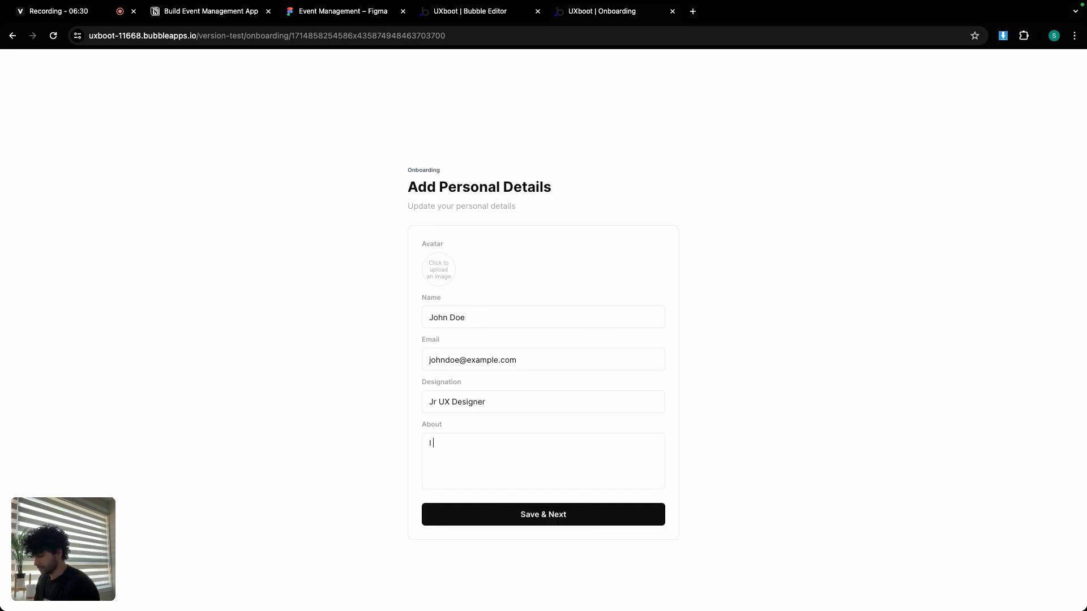
type(" love des")
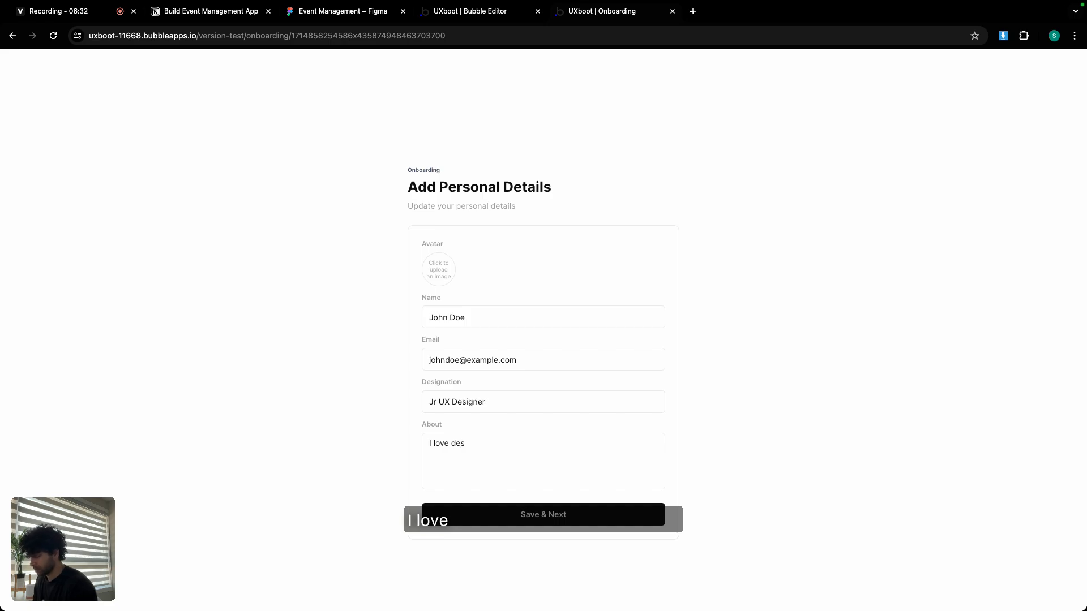
type("igning app and we")
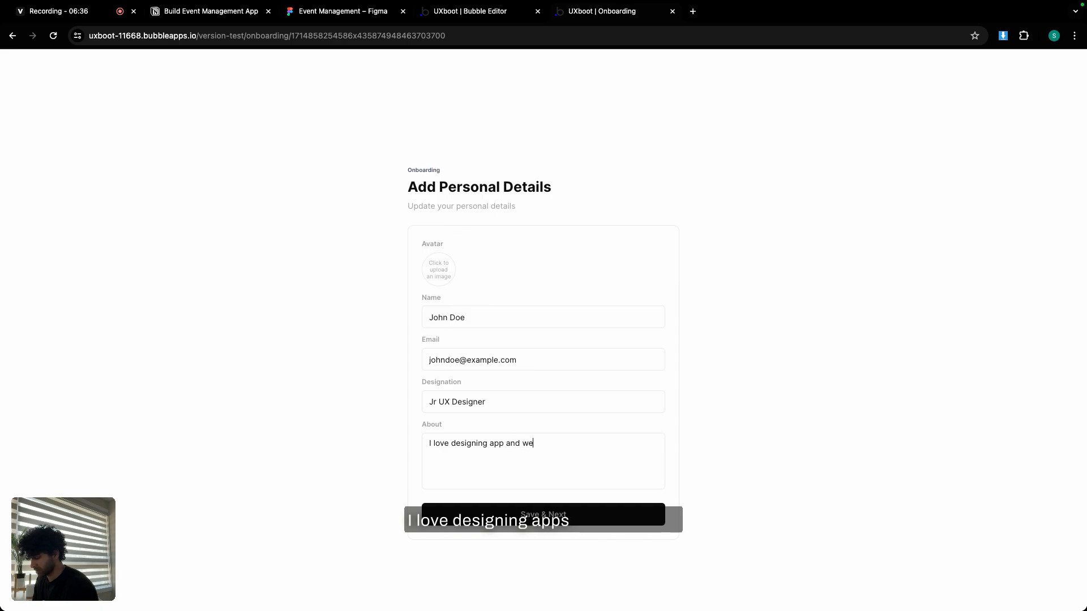
key("BackSpace")
key("BackSpace")
key("BackSpace")
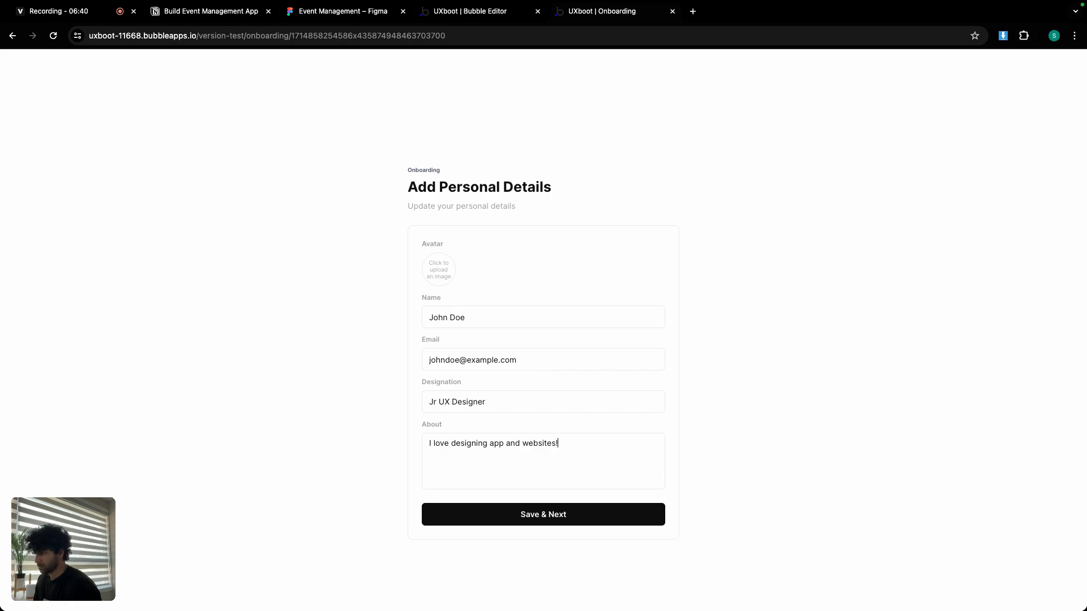
left_click(443, 270)
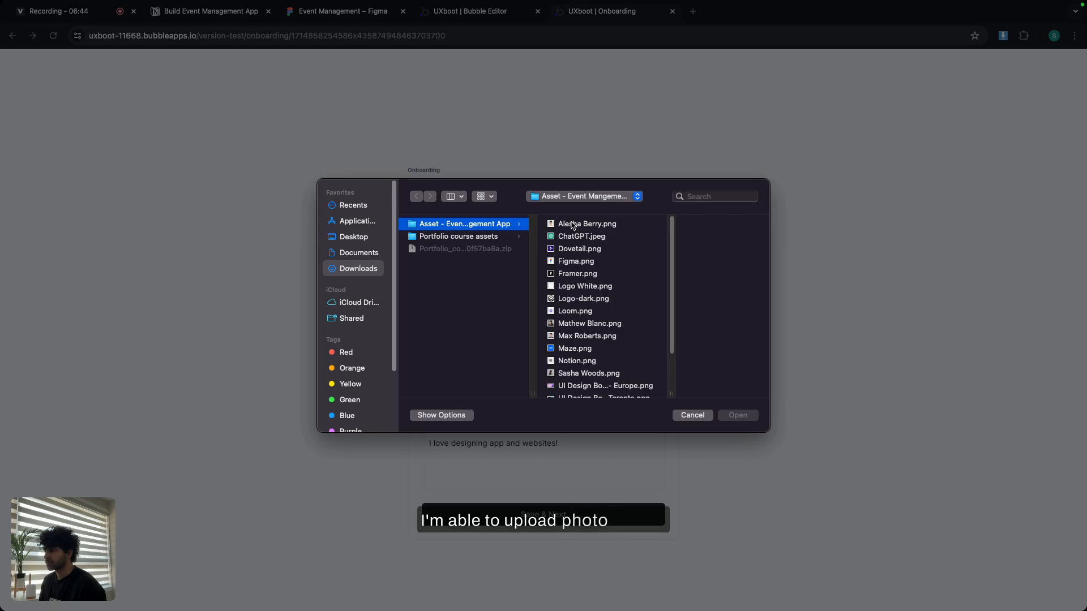
Pick a portrait avatar, save the details to reach Home - Students, then go back to the editor.
double_click(571, 224)
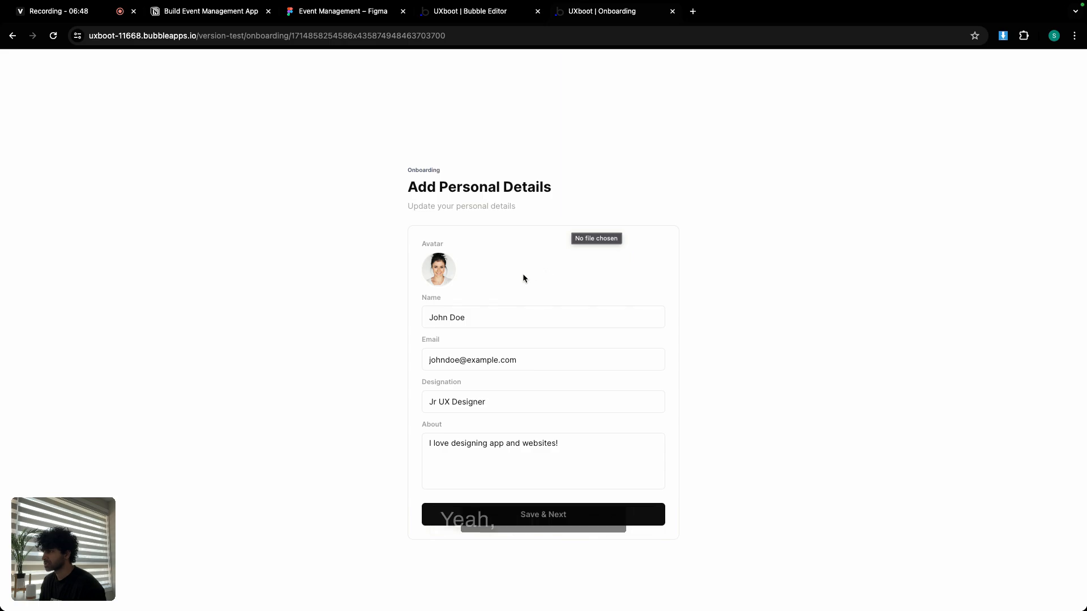
left_click(436, 270)
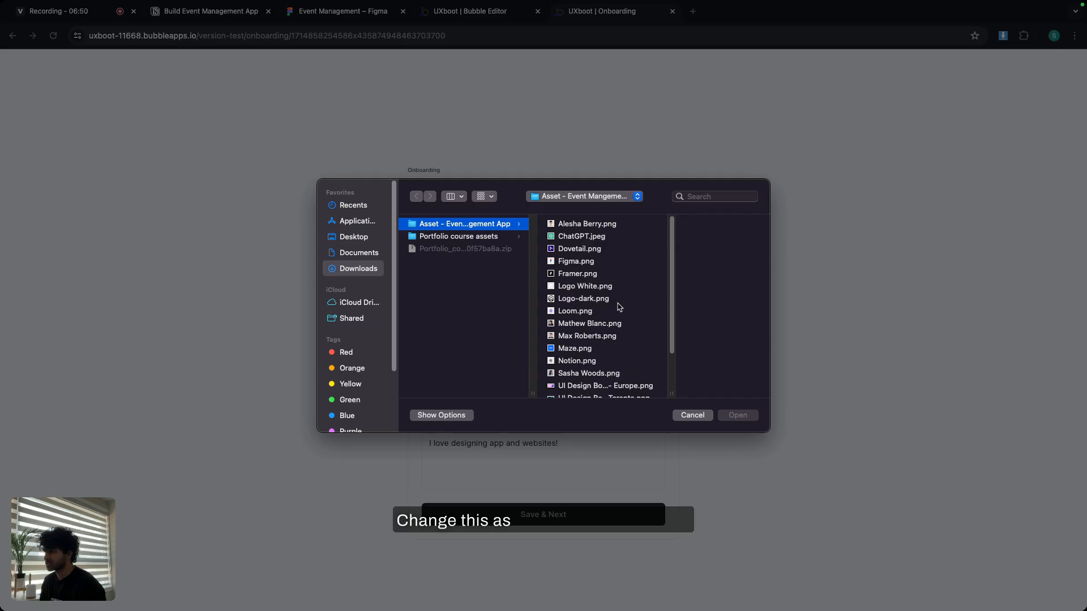
double_click(572, 333)
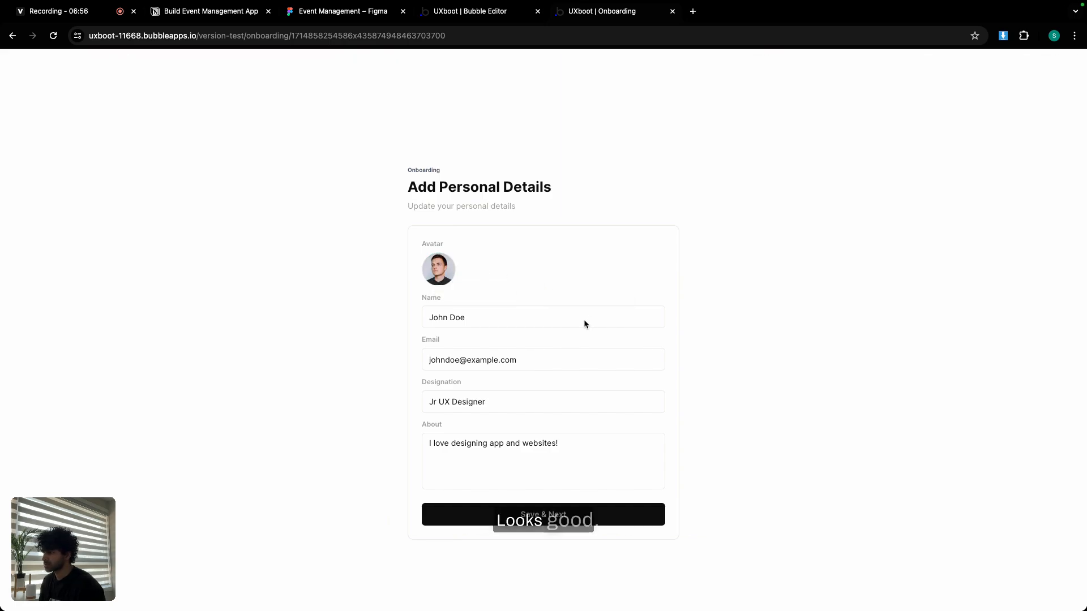
left_click(569, 519)
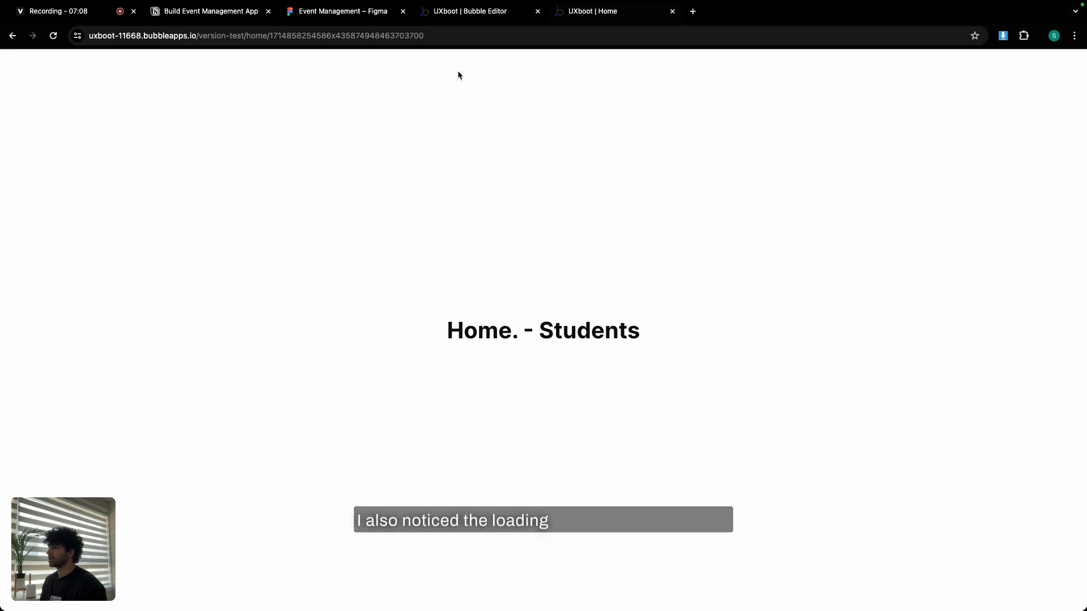
left_click(474, 12)
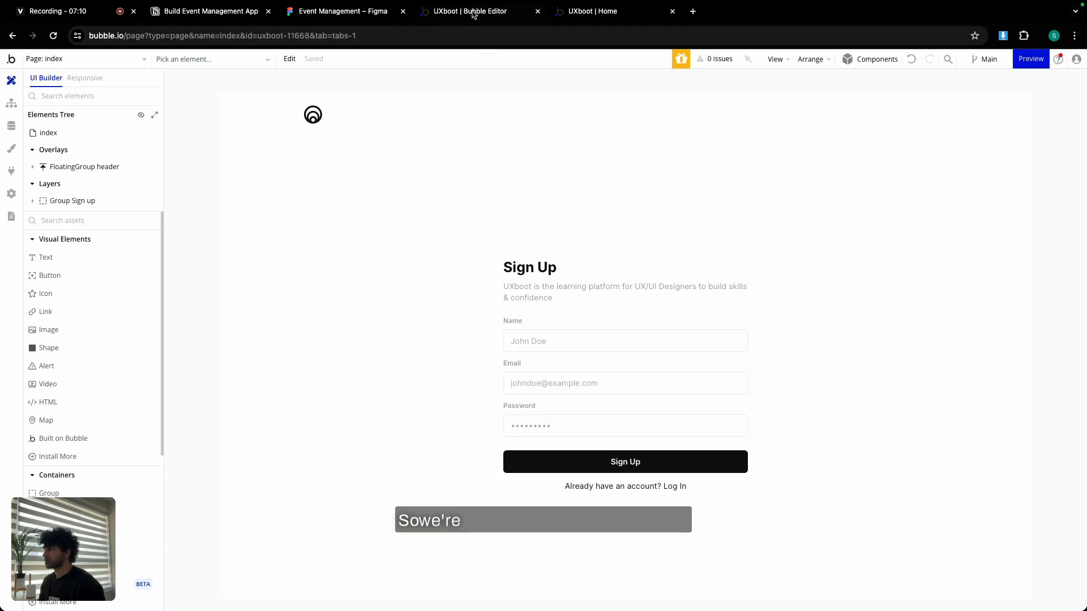
In Settings > General, set Progress bar color to the Primary variable (#148370).
left_click(11, 194)
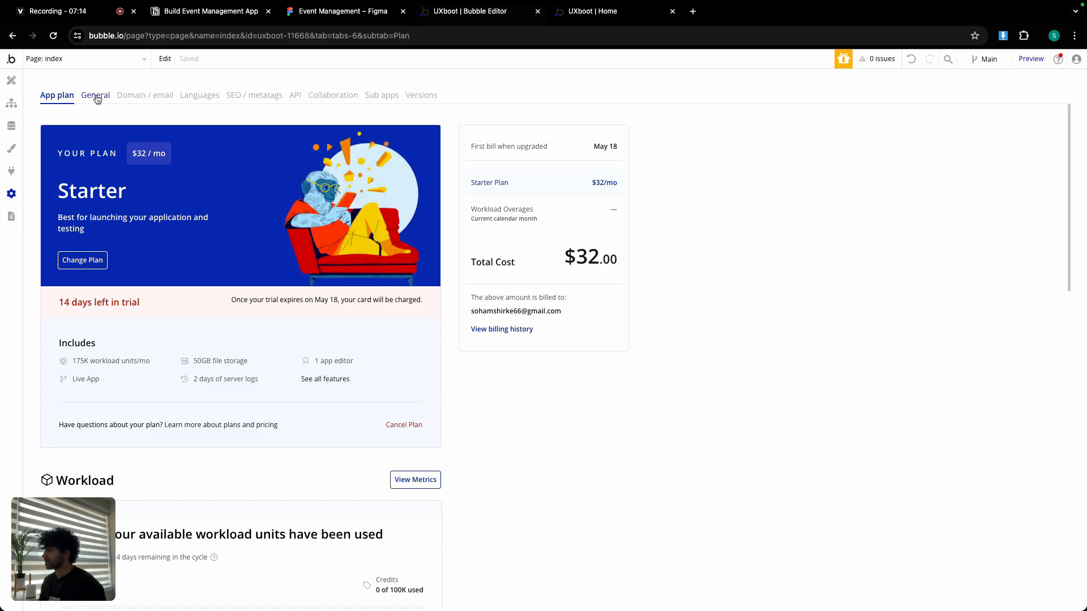
left_click(96, 96)
scroll(634, 353, "down", 3)
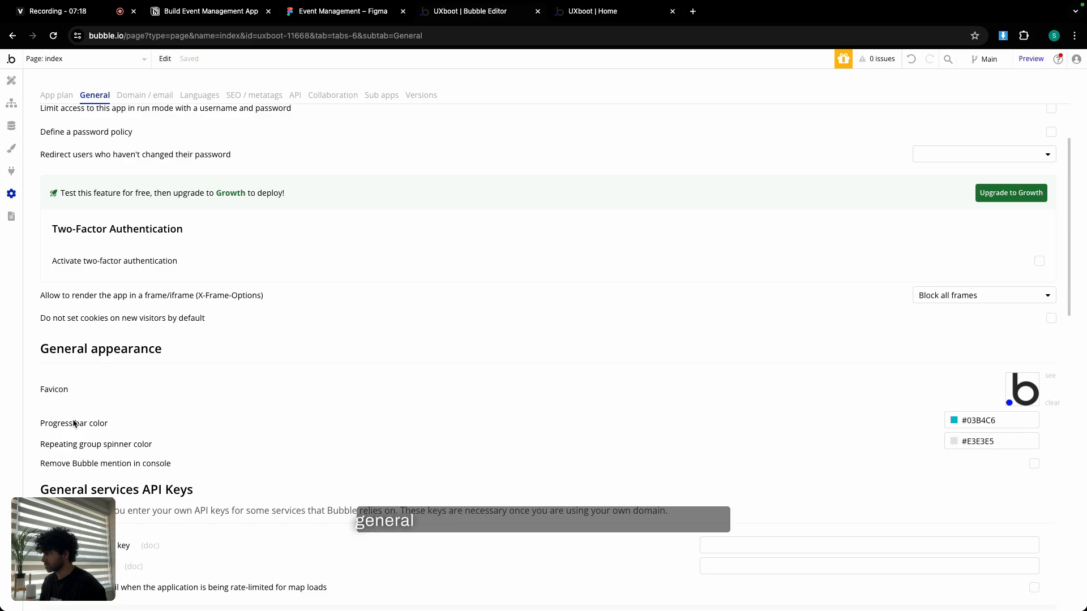
left_click(954, 421)
left_click(957, 569)
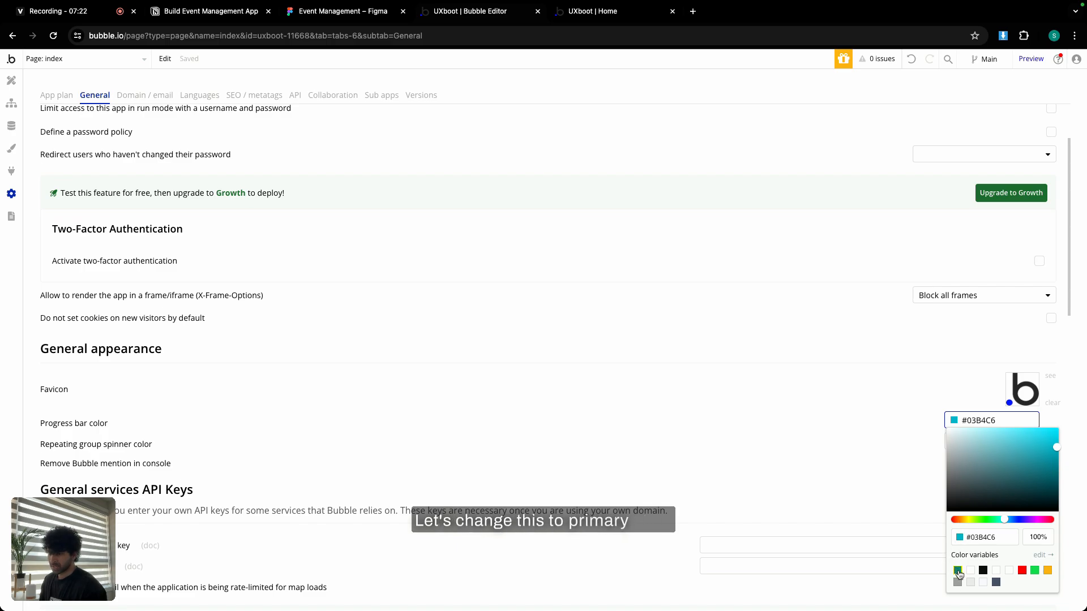
left_click(924, 436)
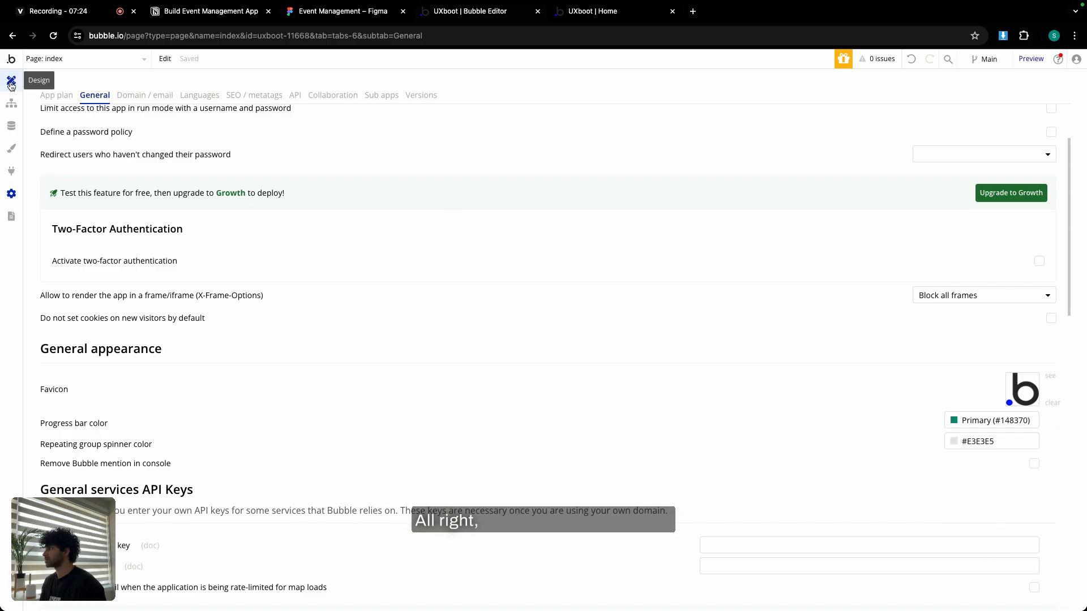
Open All Users in App data and inspect the test user's record and view settings without changes.
left_click(12, 126)
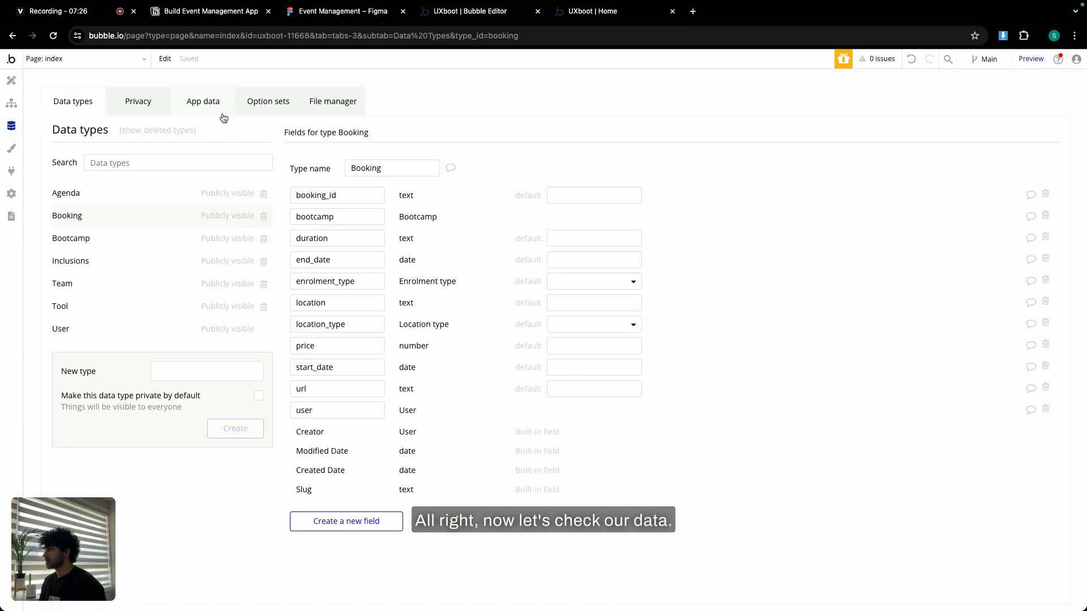
left_click(201, 103)
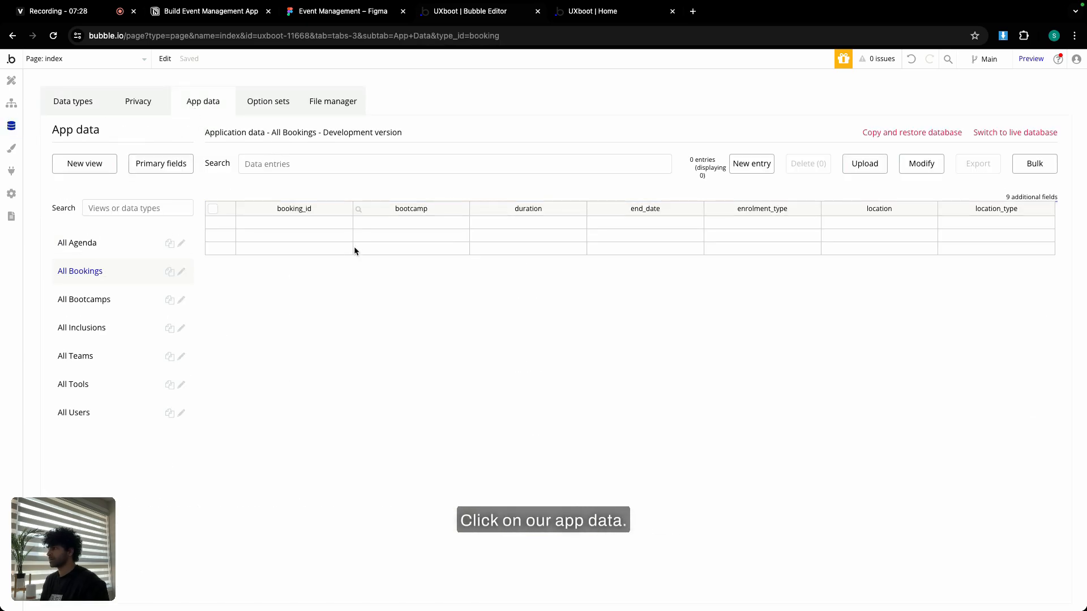
left_click(106, 418)
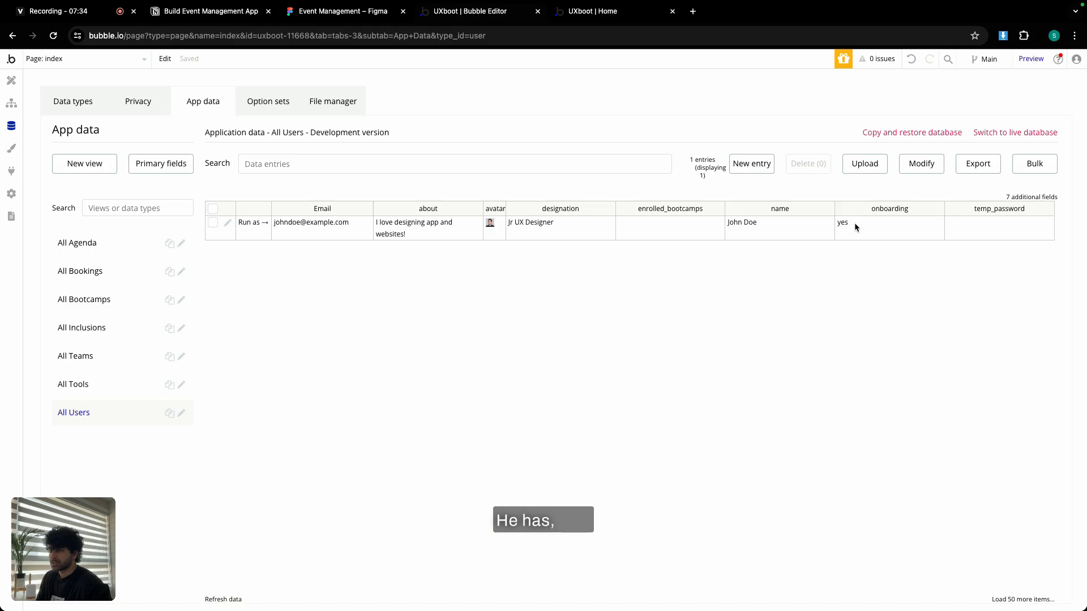
left_click(1030, 197)
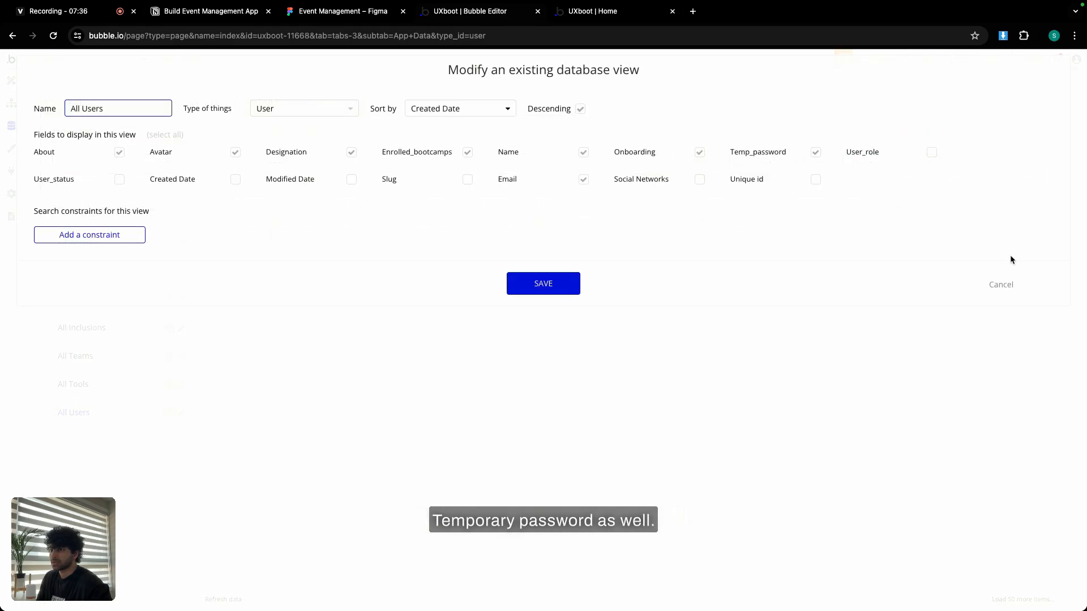
left_click(1001, 285)
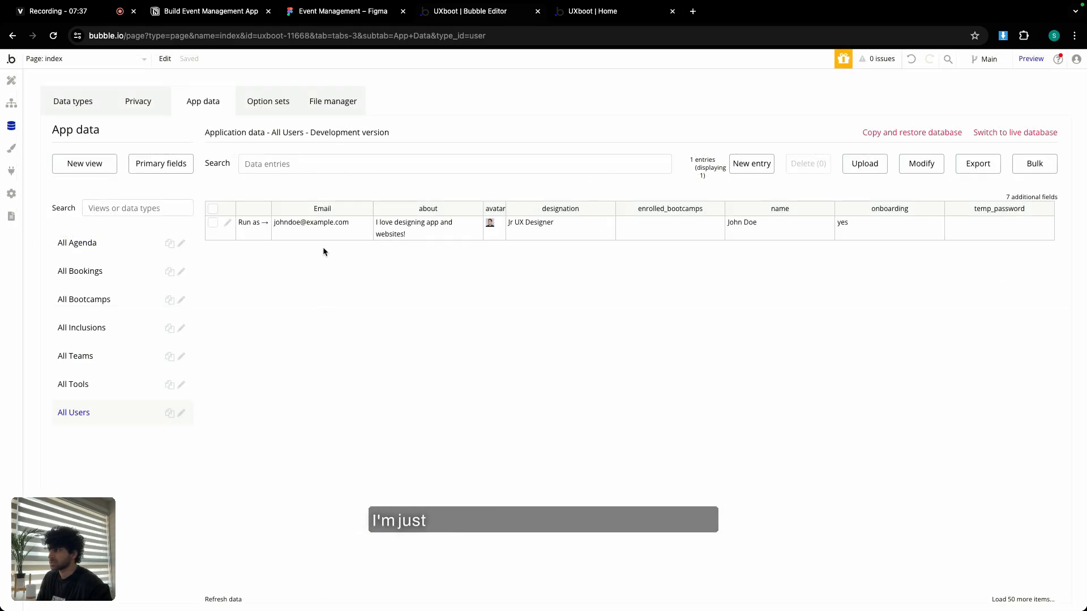
left_click(229, 221)
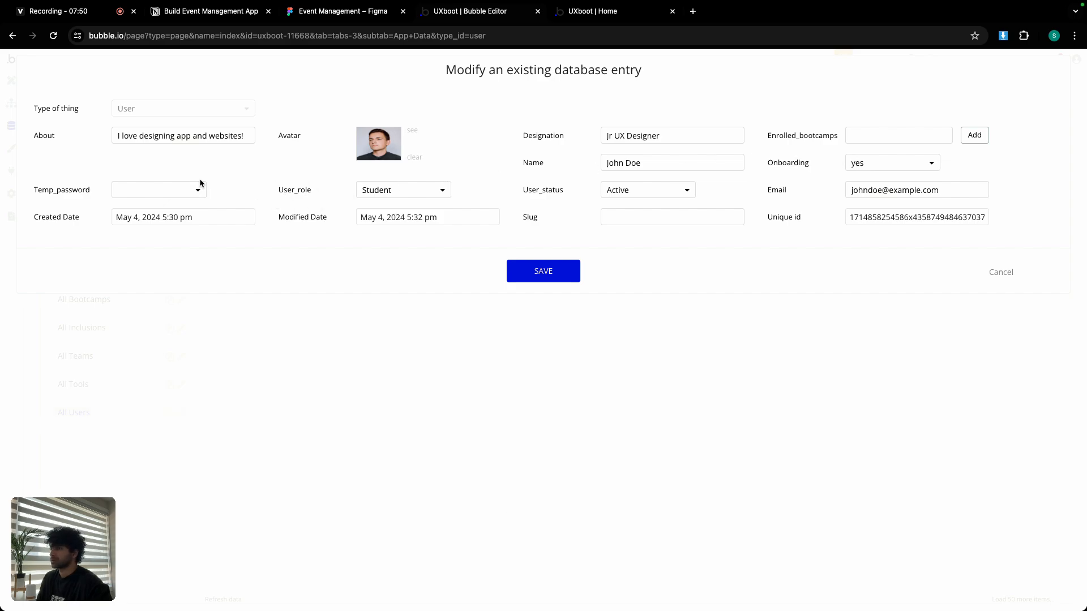
left_click(1000, 272)
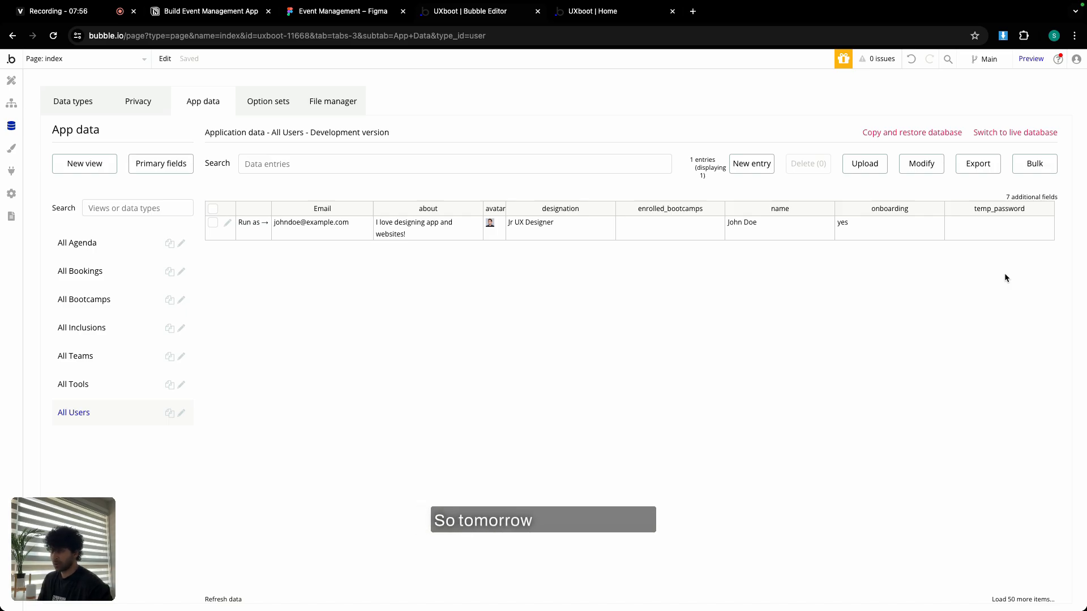
Scroll the Notion Build Event Management App plan to the Day 1 and Day 2 schedule.
left_click(192, 12)
scroll(501, 323, "down", 5)
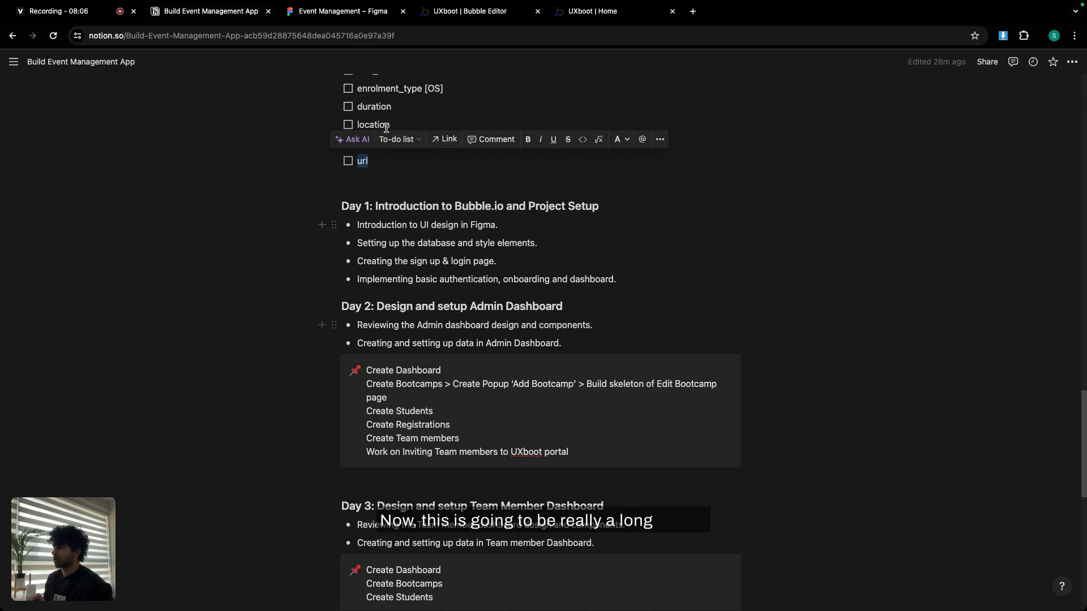
key("ctrl+Tab")
Zoom out and pan the Figma canvas, then zoom in on the All Bootcamps frame.
scroll(409, 275, "down", 5)
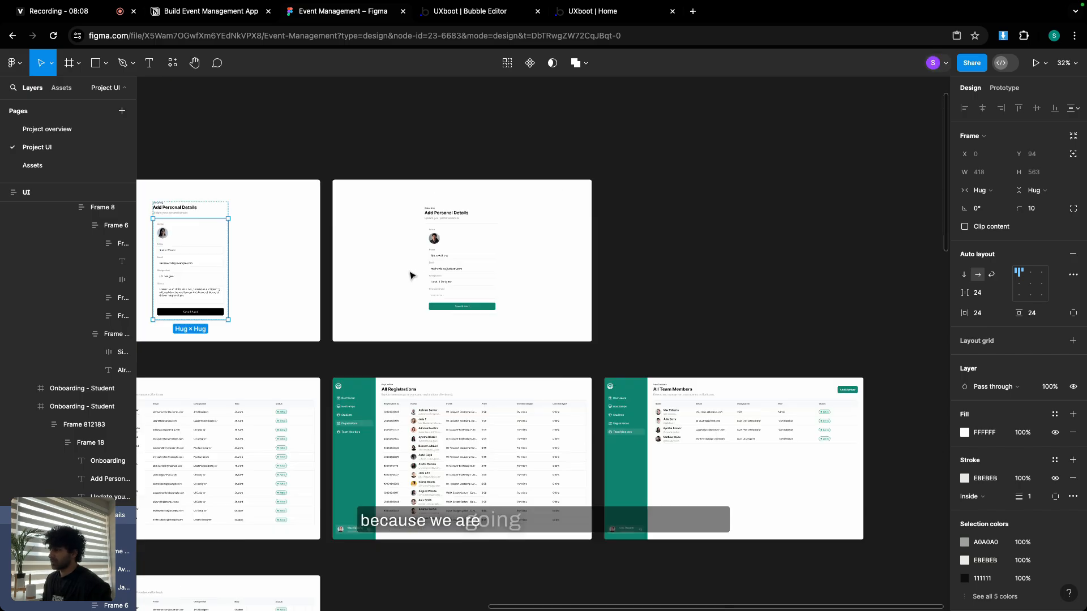
scroll(410, 275, "down", 3)
scroll(396, 286, "down", 3)
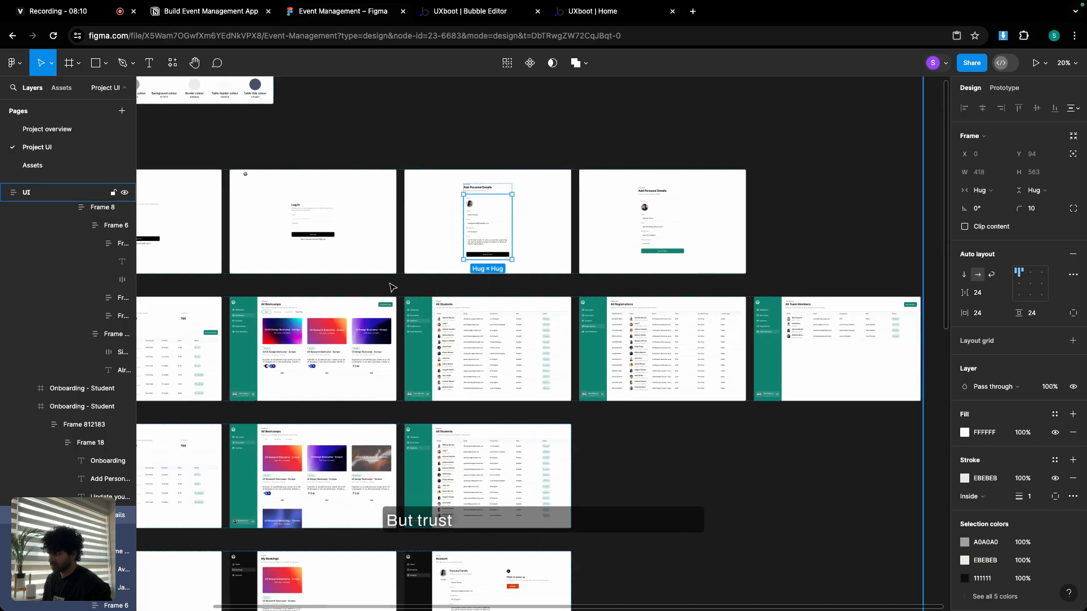
left_click_drag(392, 288, 646, 296)
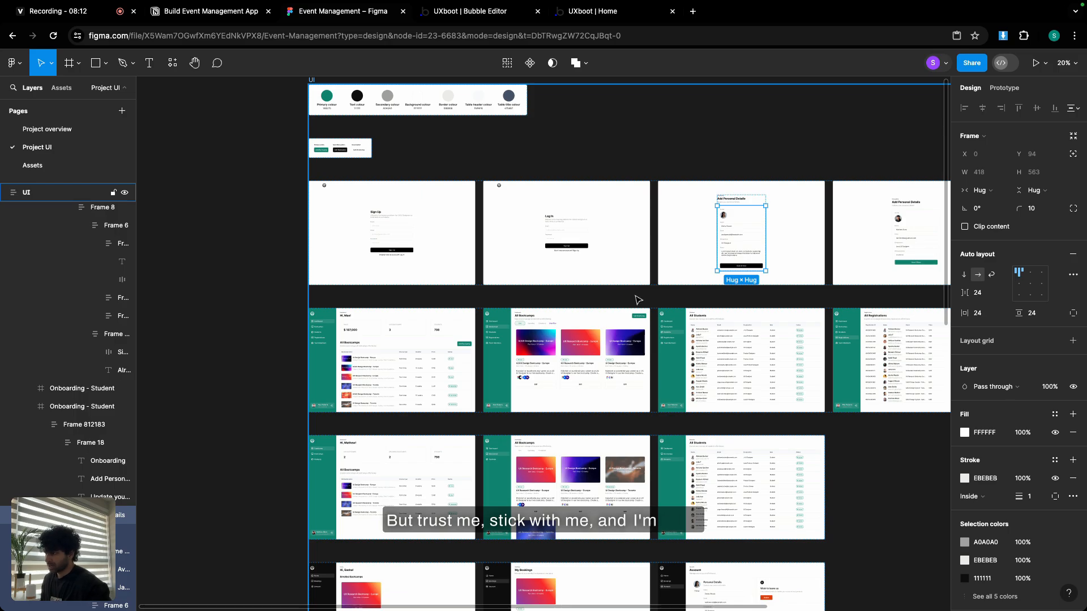
scroll(490, 354, "up", 5)
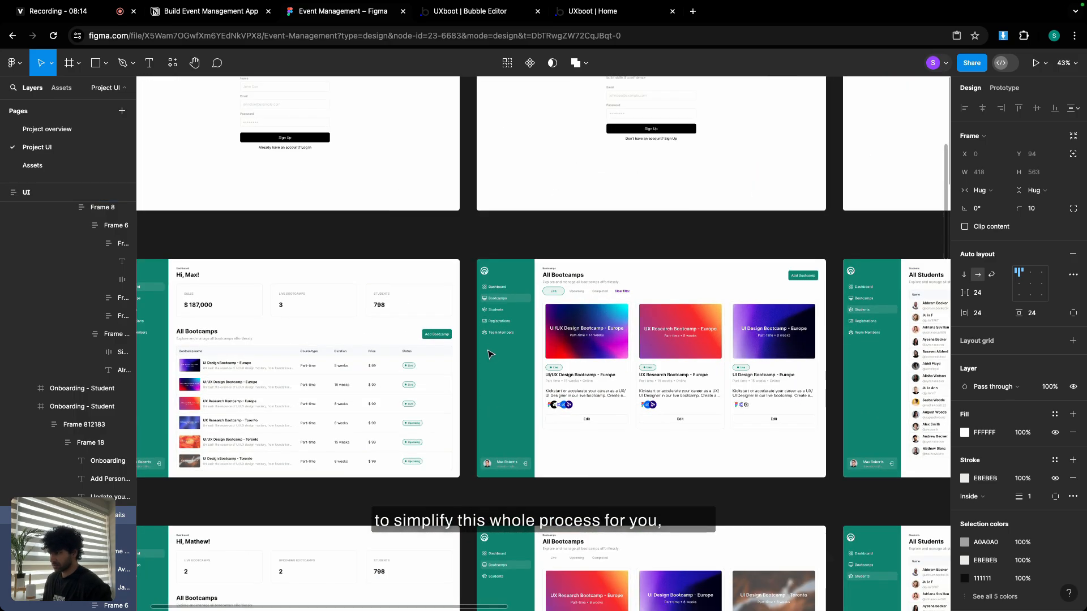